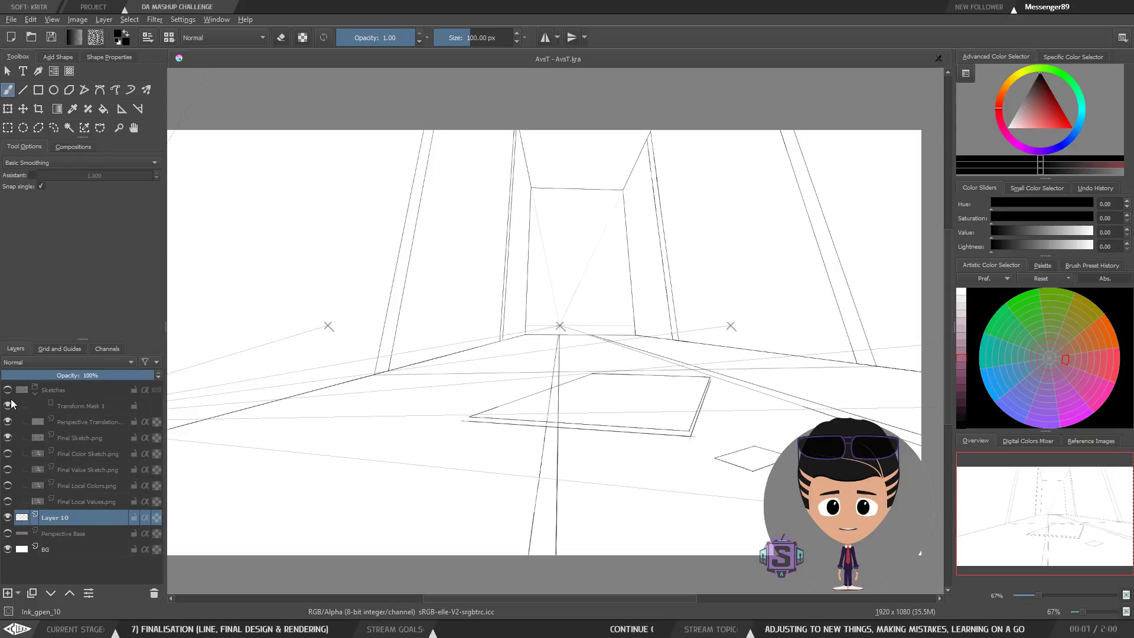
Make the Sketches group visible with Perspective Translation shown and Final Sketch.png hidden inside it.
click(7, 422)
click(8, 438)
click(8, 390)
click(8, 422)
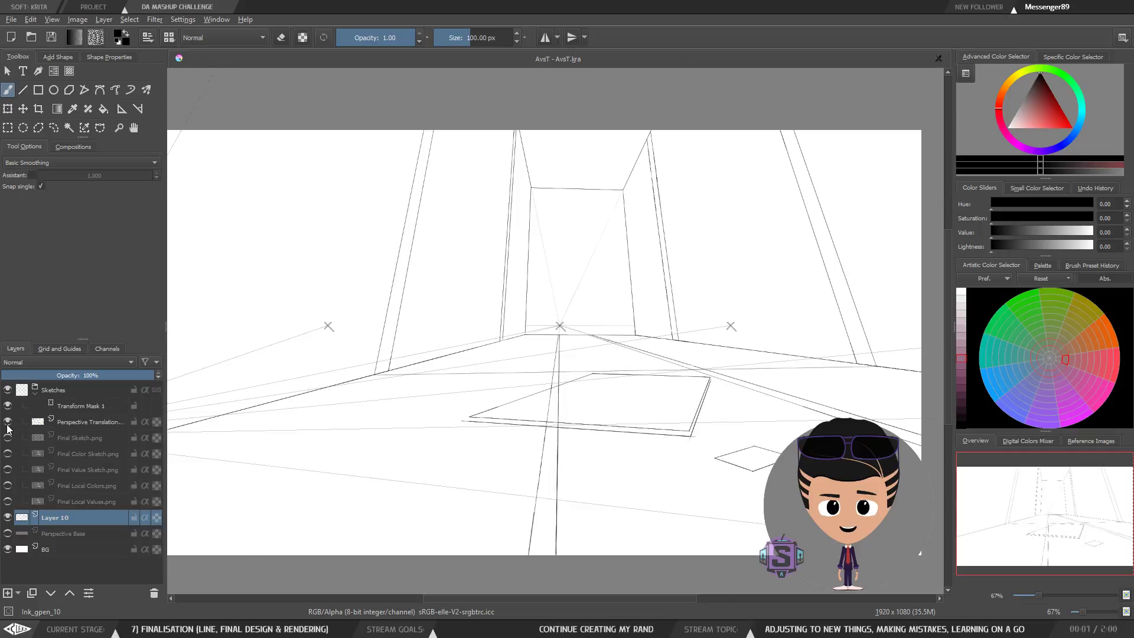
Examine how the black perspective line art follows the coloured guide lines around the horizon and table.
scroll(547, 391, down, 1)
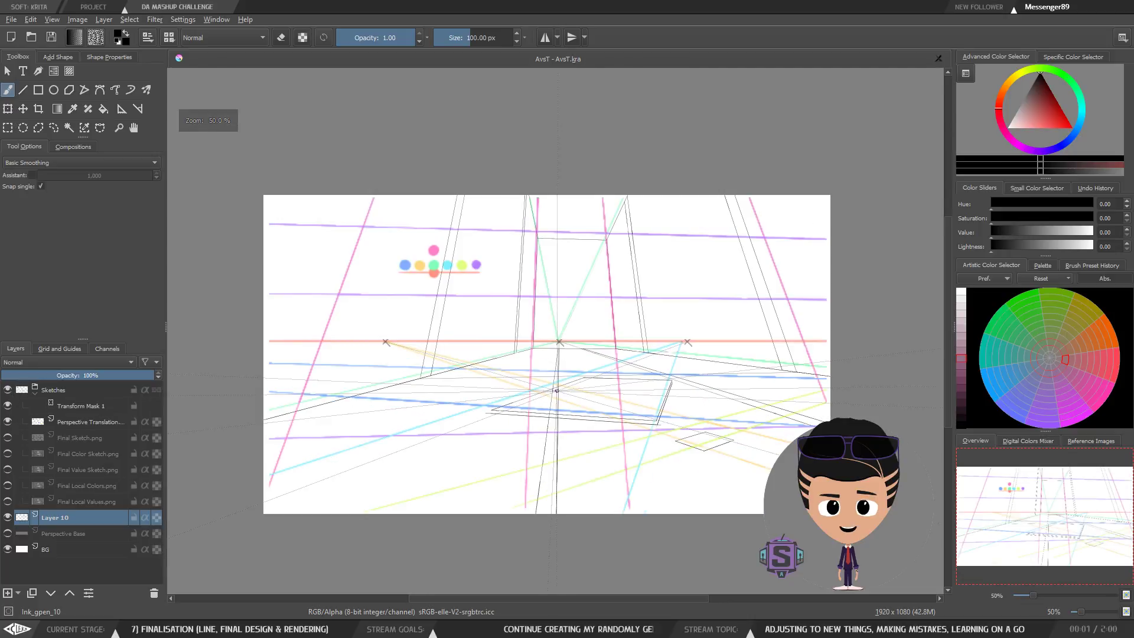
scroll(417, 268, up, 1)
drag(617, 350, 603, 333)
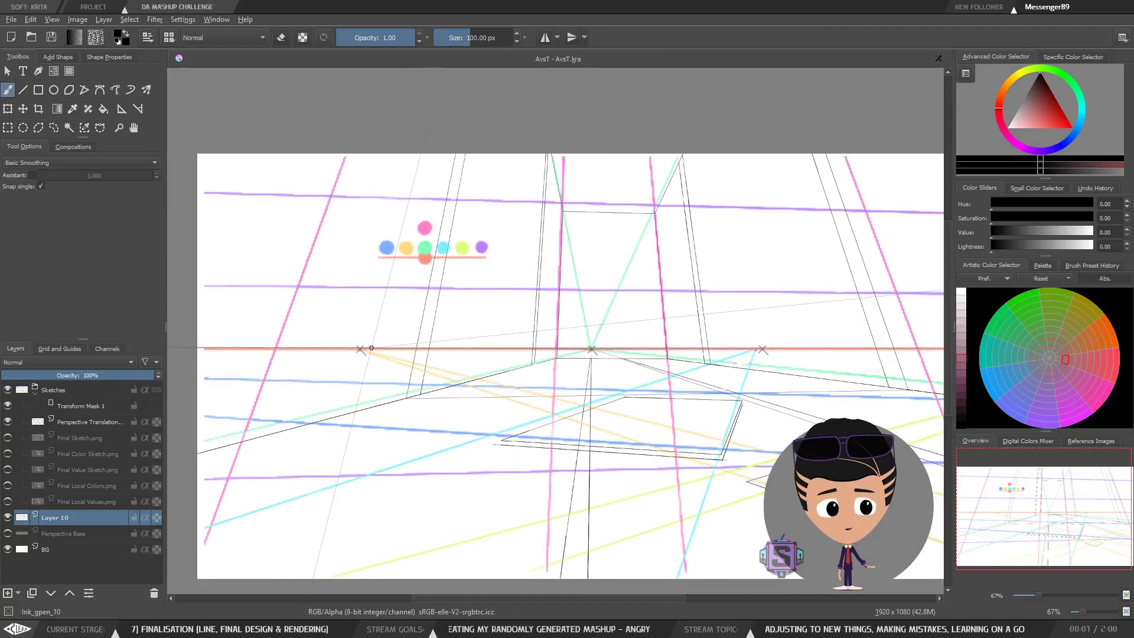
scroll(378, 361, down, 1)
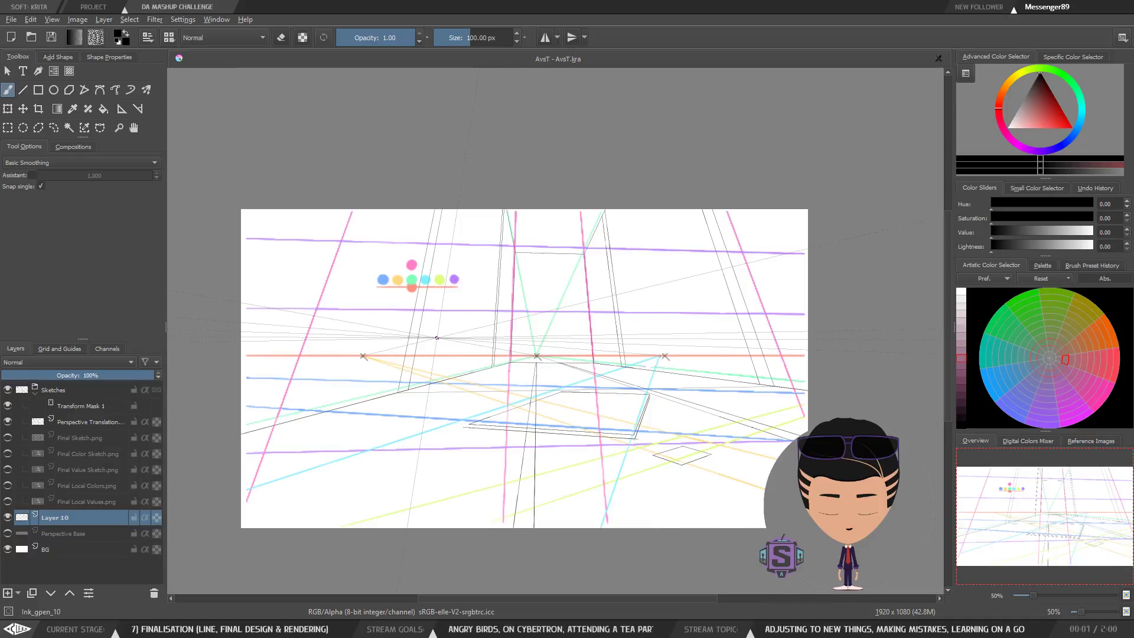
scroll(663, 459, up, 3)
drag(551, 286, 647, 361)
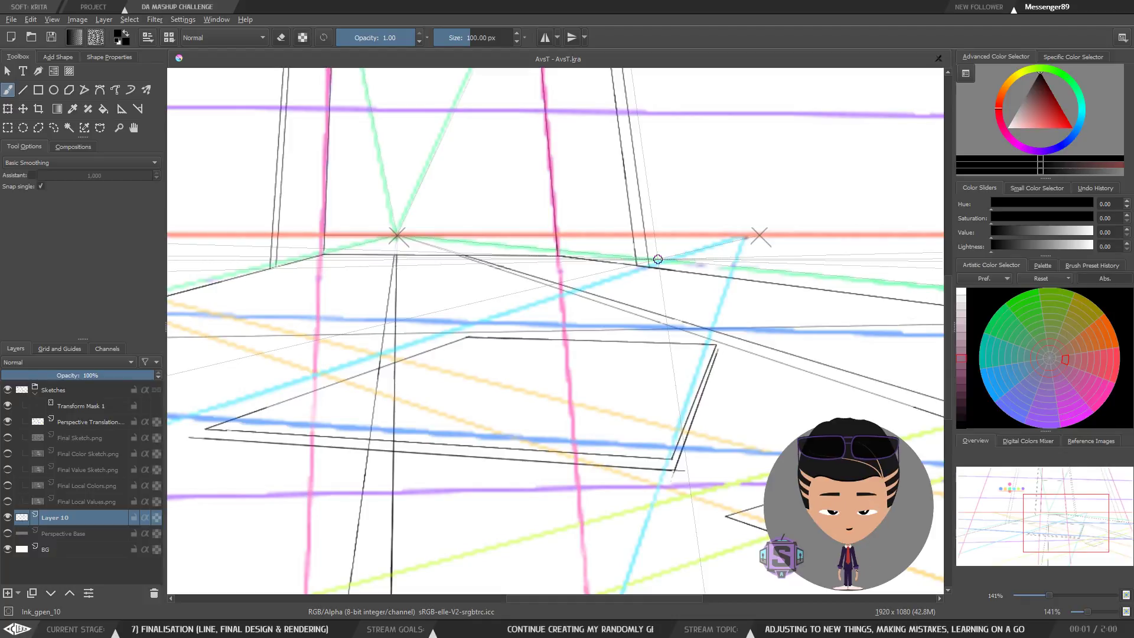
scroll(630, 224, down, 3)
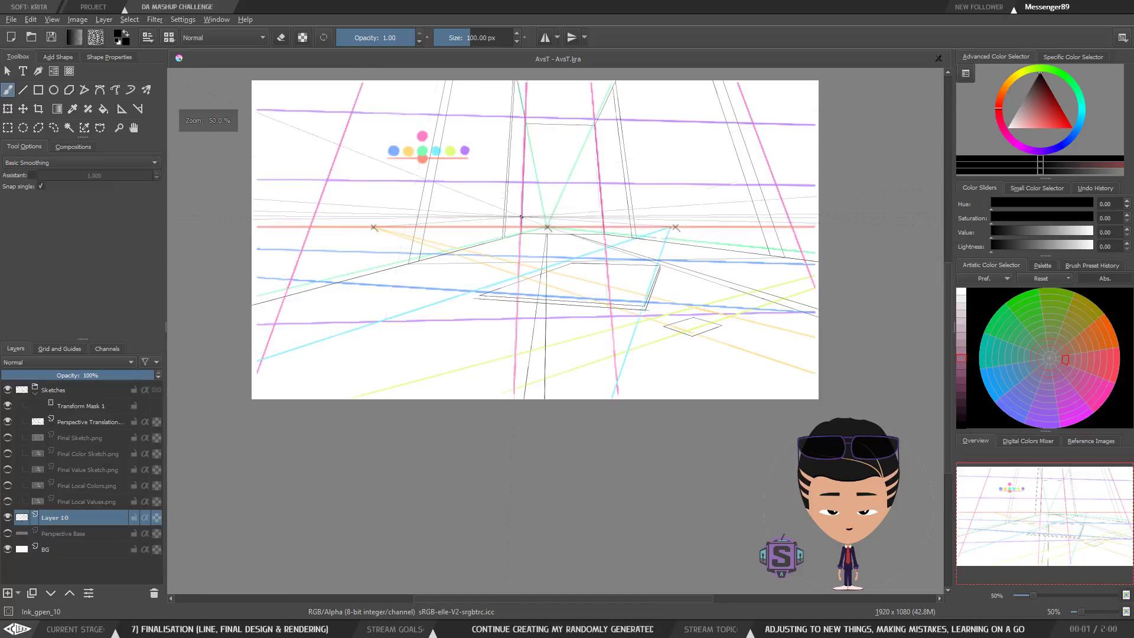
Examine the vertical vanishing point above the canvas and the guide lines converging toward it.
scroll(744, 192, down, 1)
drag(590, 167, 491, 509)
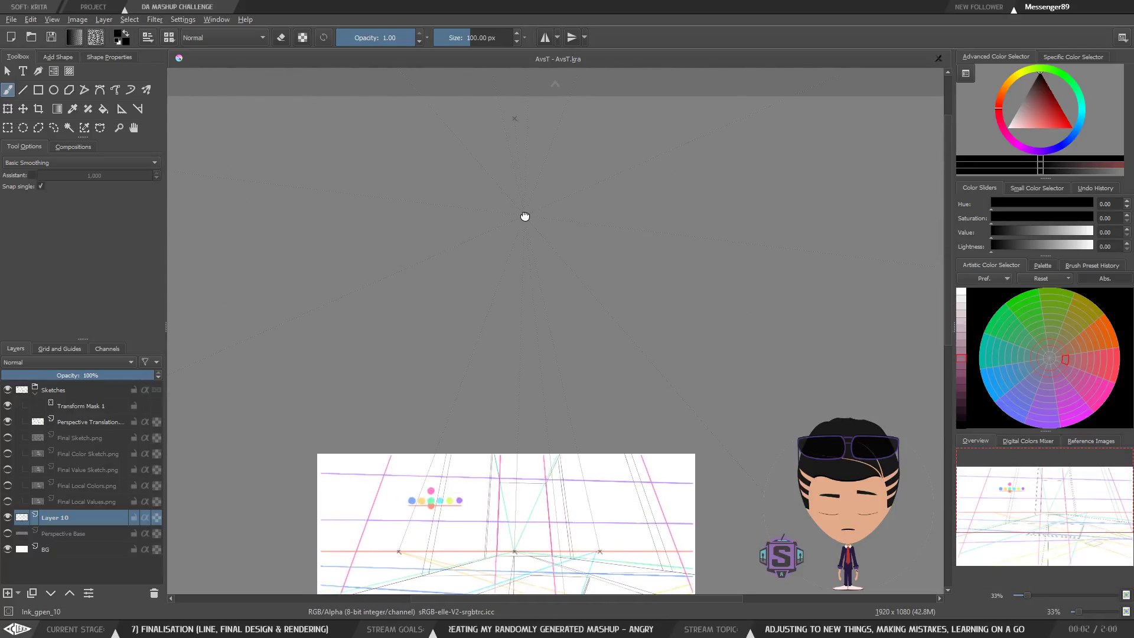
drag(524, 218, 527, 213)
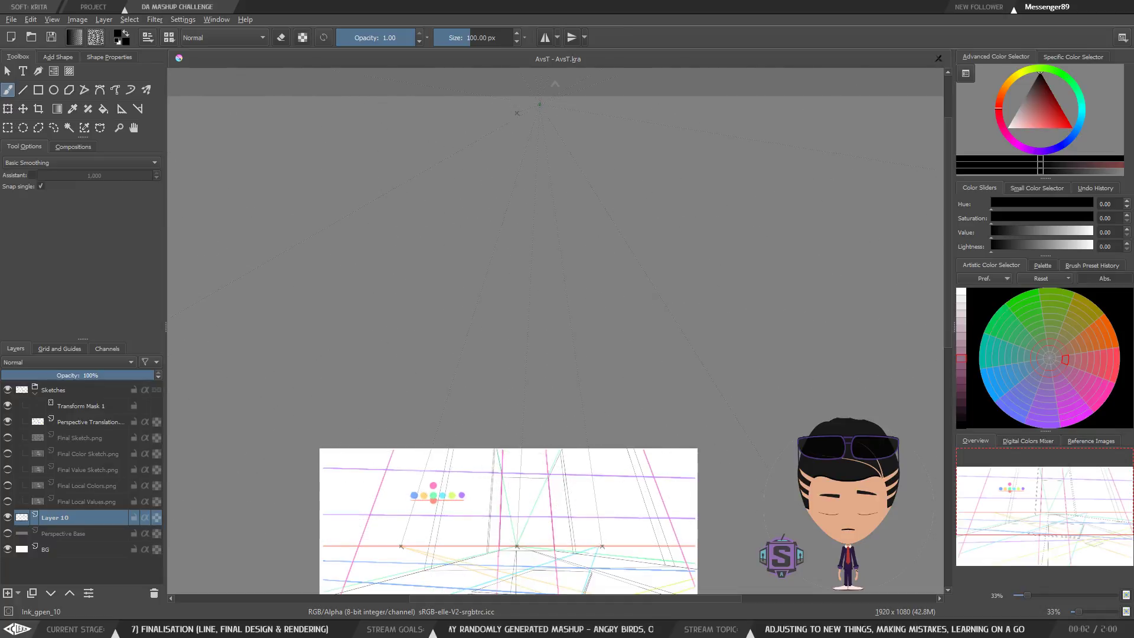
drag(597, 448, 665, 417)
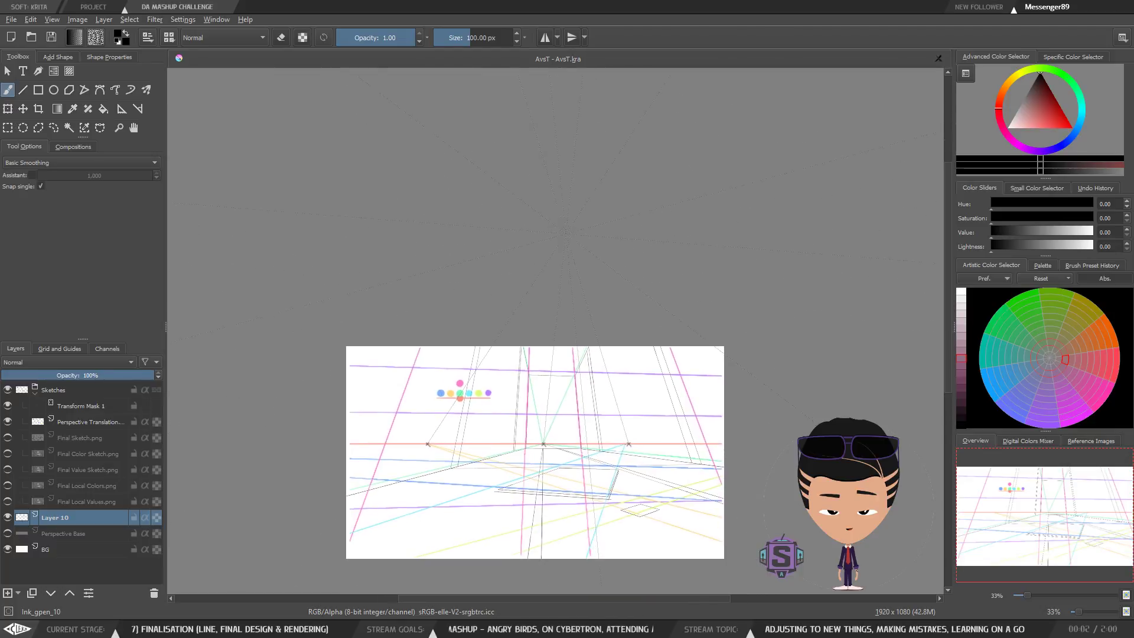
scroll(581, 417, up, 2)
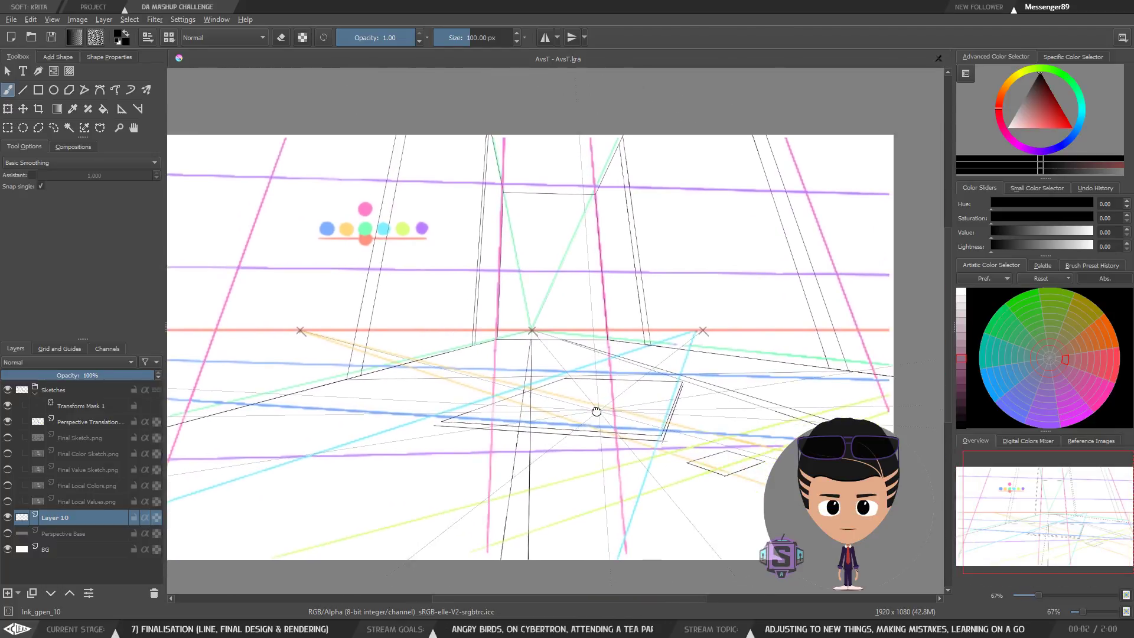
scroll(587, 401, down, 1)
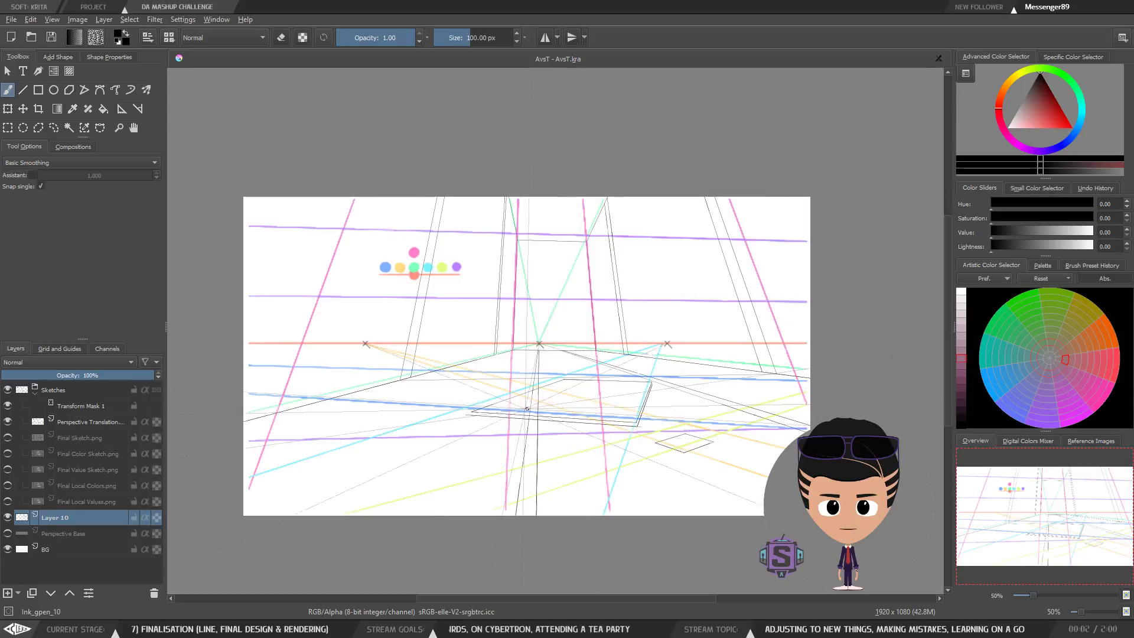
scroll(440, 379, up, 1)
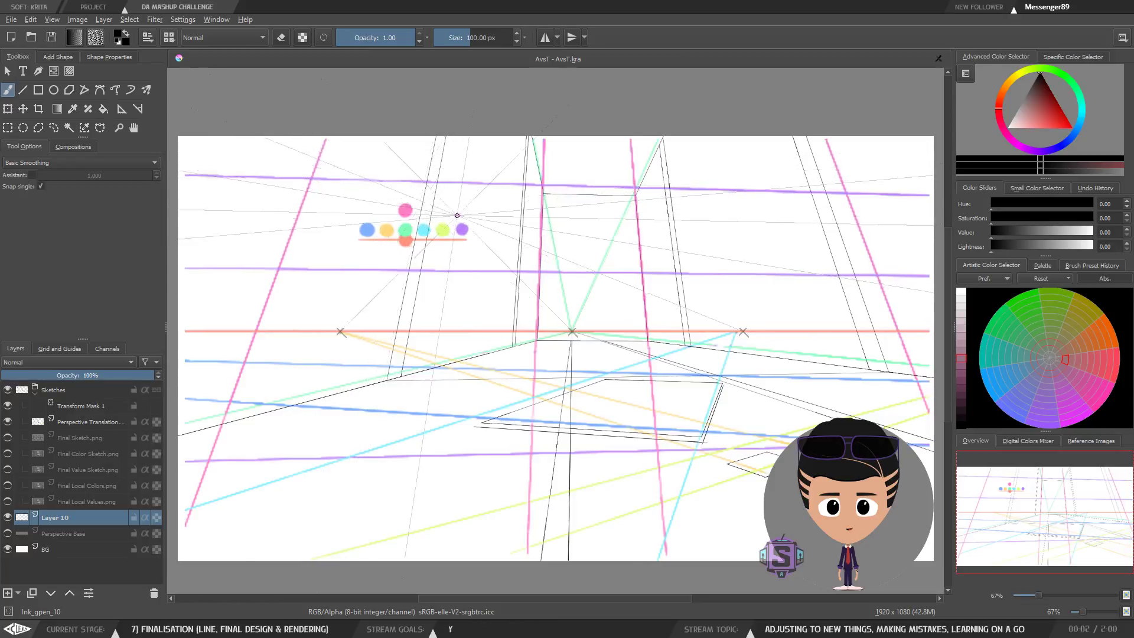
scroll(474, 298, down, 4)
drag(531, 233, 558, 293)
scroll(558, 282, up, 8)
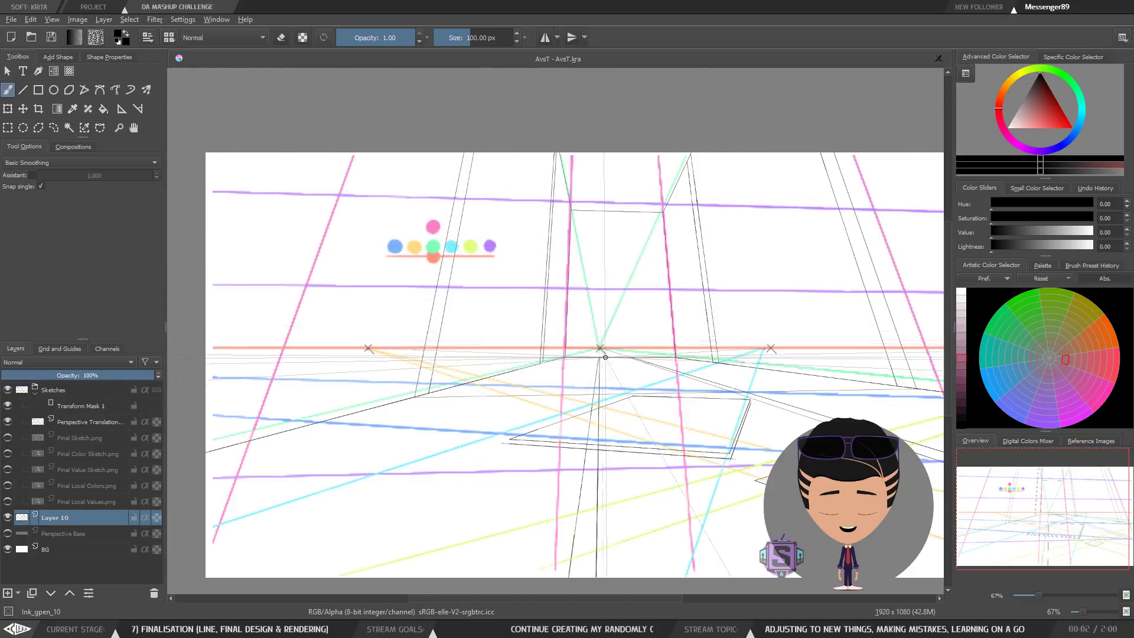
mouse_move(672, 372)
mouse_down()
mouse_move(622, 347)
mouse_move(642, 347)
mouse_up()
drag(541, 357, 554, 358)
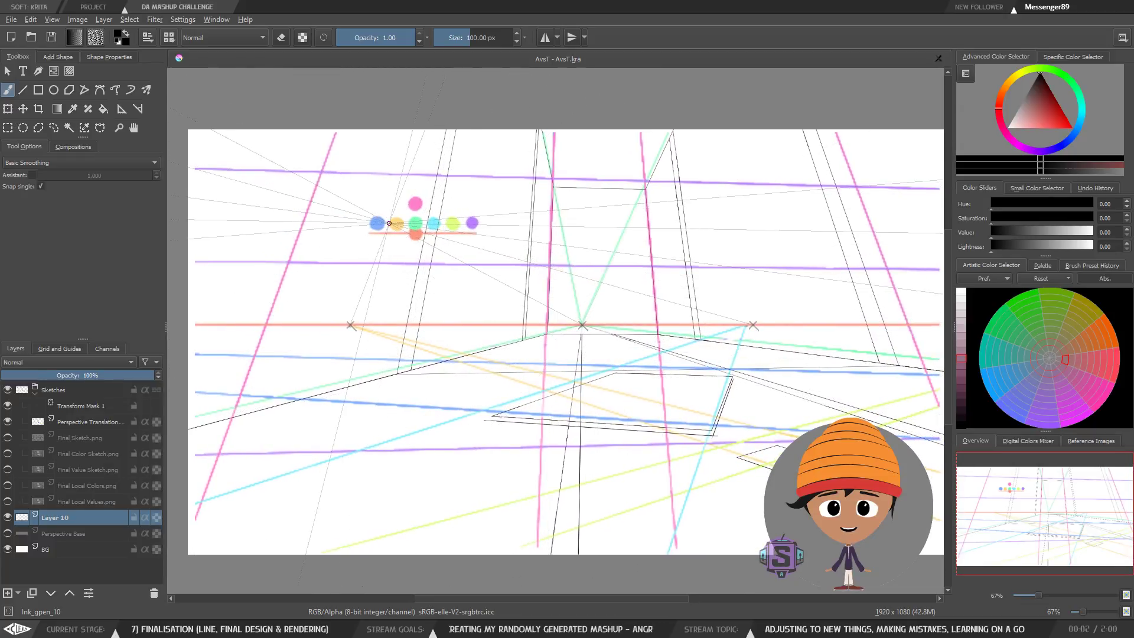
Examine the outer vanishing points along the horizon beyond the canvas edges and how the assistant lines run to them.
scroll(544, 293, down, 5)
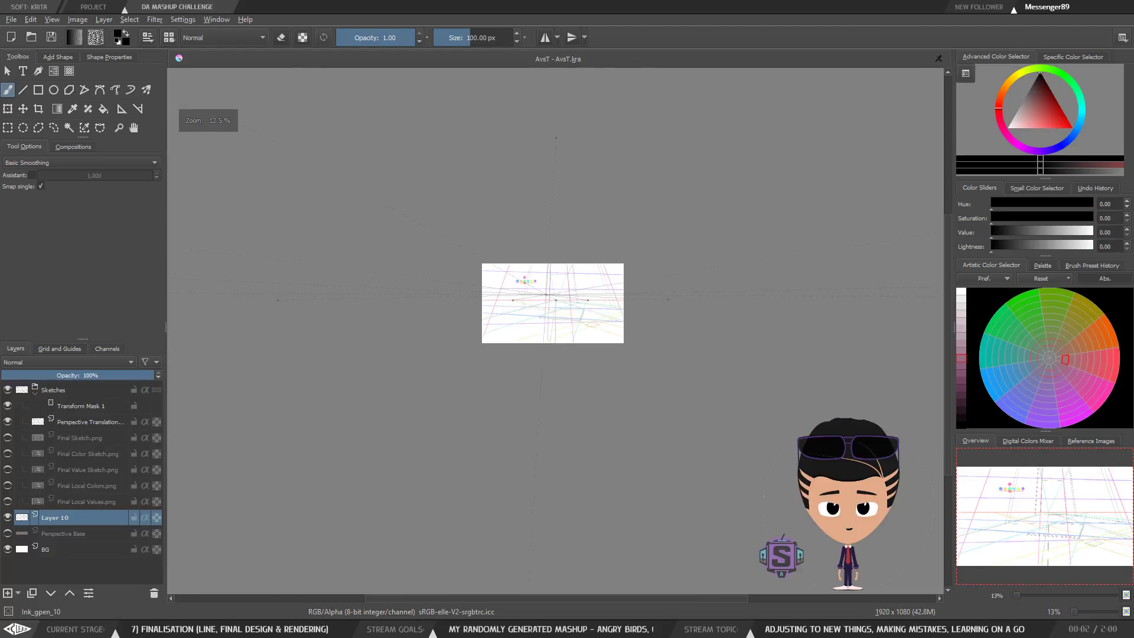
scroll(376, 317, up, 1)
drag(797, 324, 685, 325)
drag(785, 307, 484, 325)
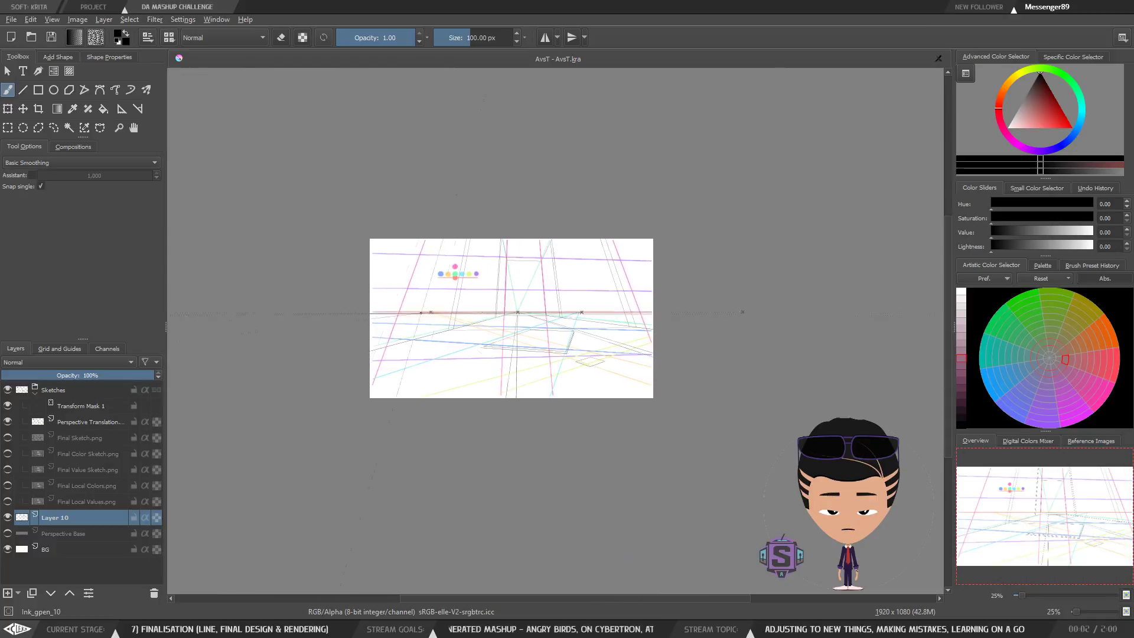
scroll(484, 324, up, 2)
drag(687, 270, 513, 285)
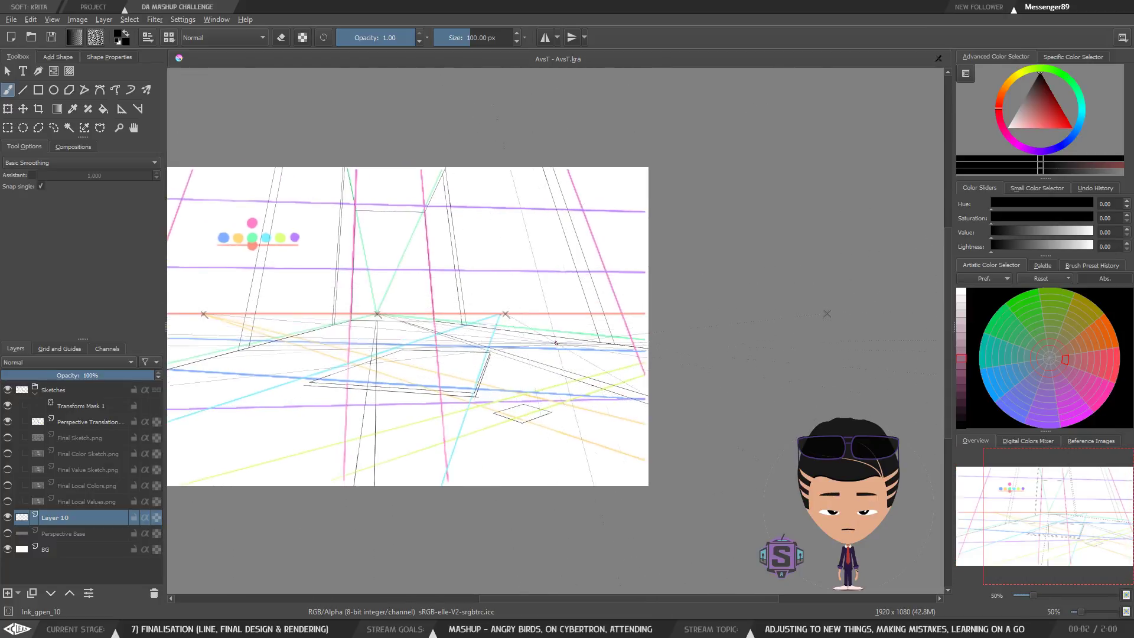
drag(782, 372, 556, 406)
drag(643, 342, 466, 340)
scroll(565, 346, down, 4)
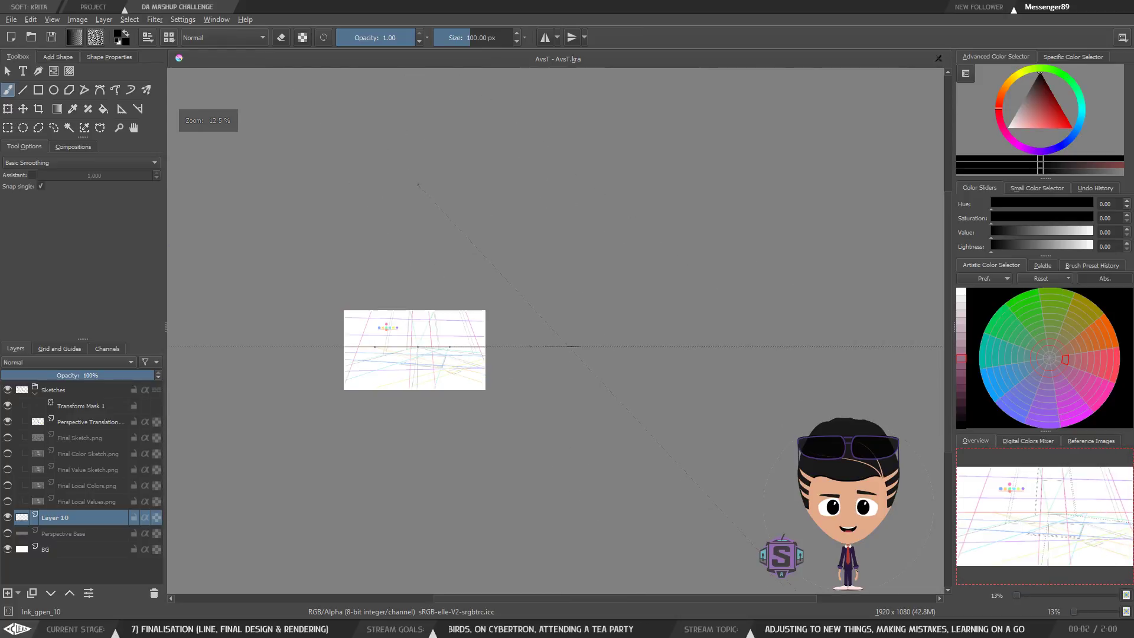
drag(767, 347, 736, 346)
drag(806, 349, 594, 337)
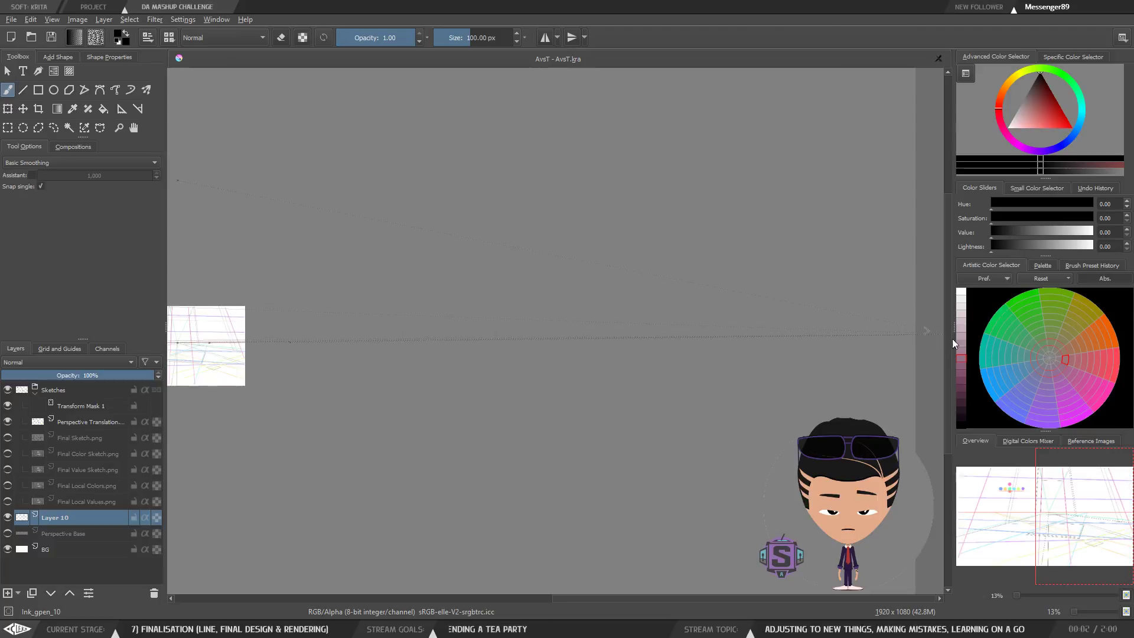
scroll(584, 308, up, 5)
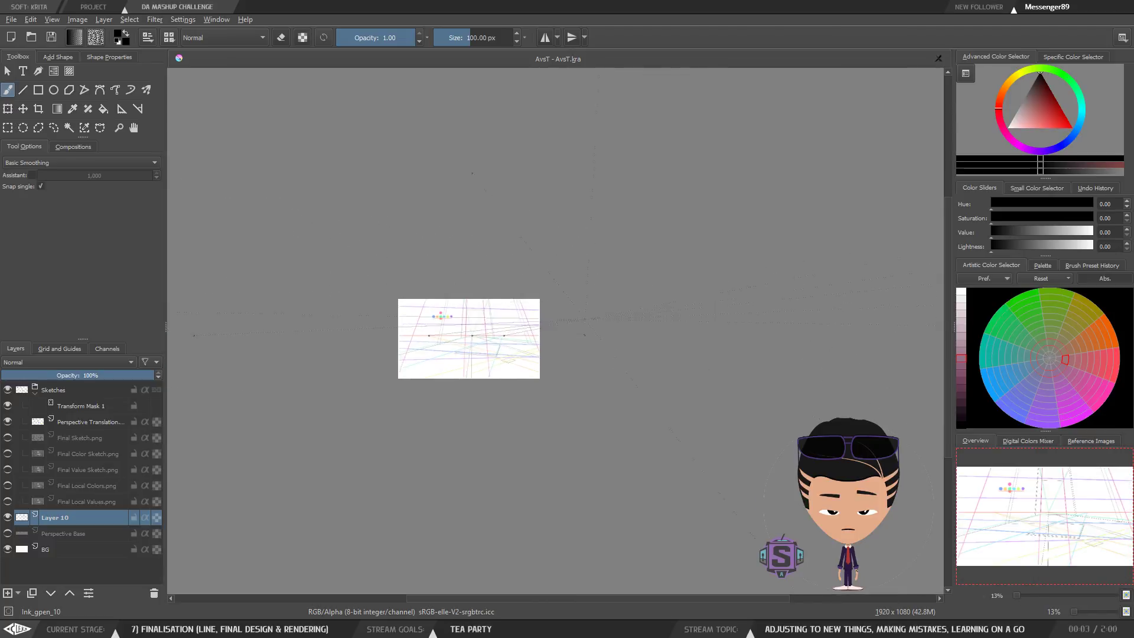
drag(584, 308, 667, 290)
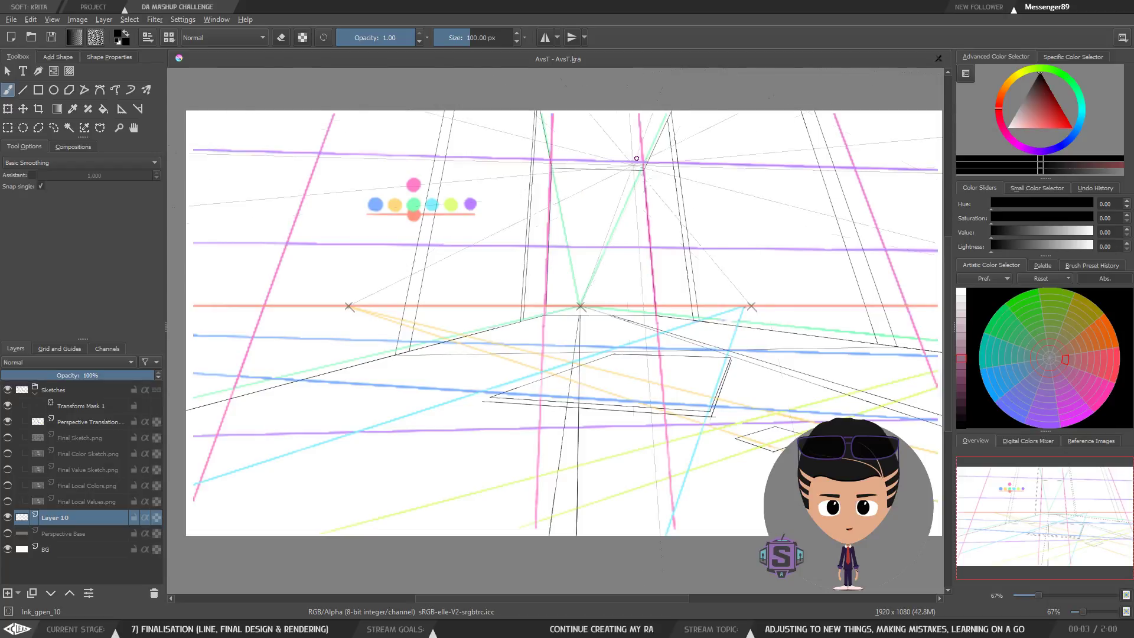
mouse_move(613, 172)
mouse_down()
mouse_move(641, 198)
mouse_move(593, 231)
mouse_move(588, 222)
mouse_up()
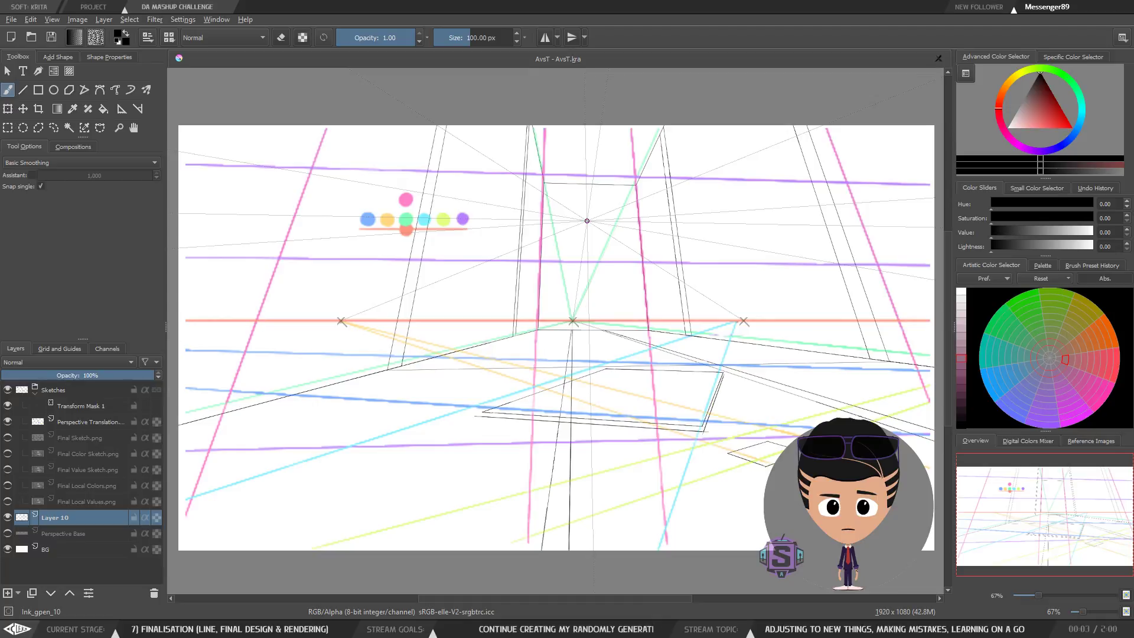
mouse_move(513, 339)
mouse_down()
mouse_move(519, 372)
mouse_move(514, 340)
mouse_up()
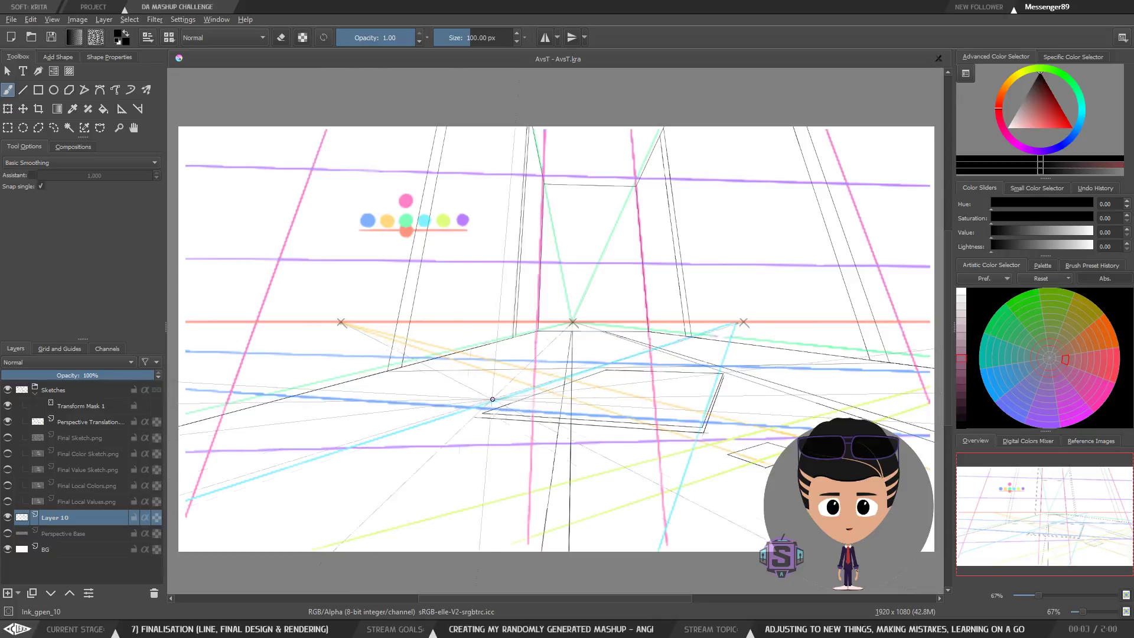
Hide the Perspective Translation layer and show Final Sketch.png to compare it with the perspective lines.
click(10, 422)
click(10, 438)
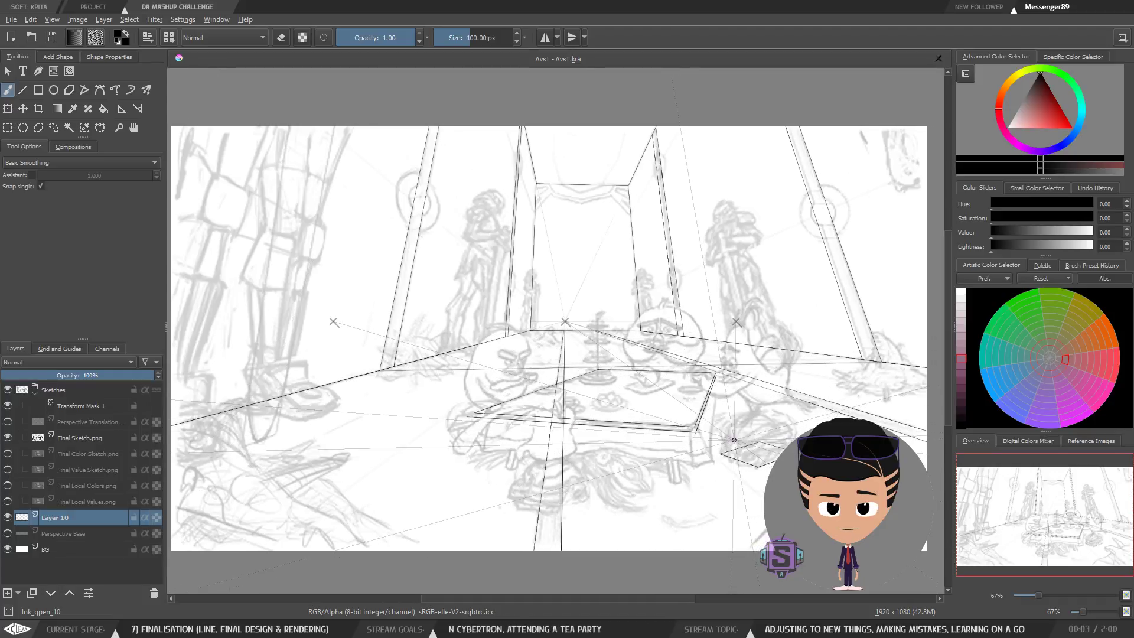
scroll(733, 440, down, 2)
scroll(734, 440, up, 2)
drag(733, 440, 725, 434)
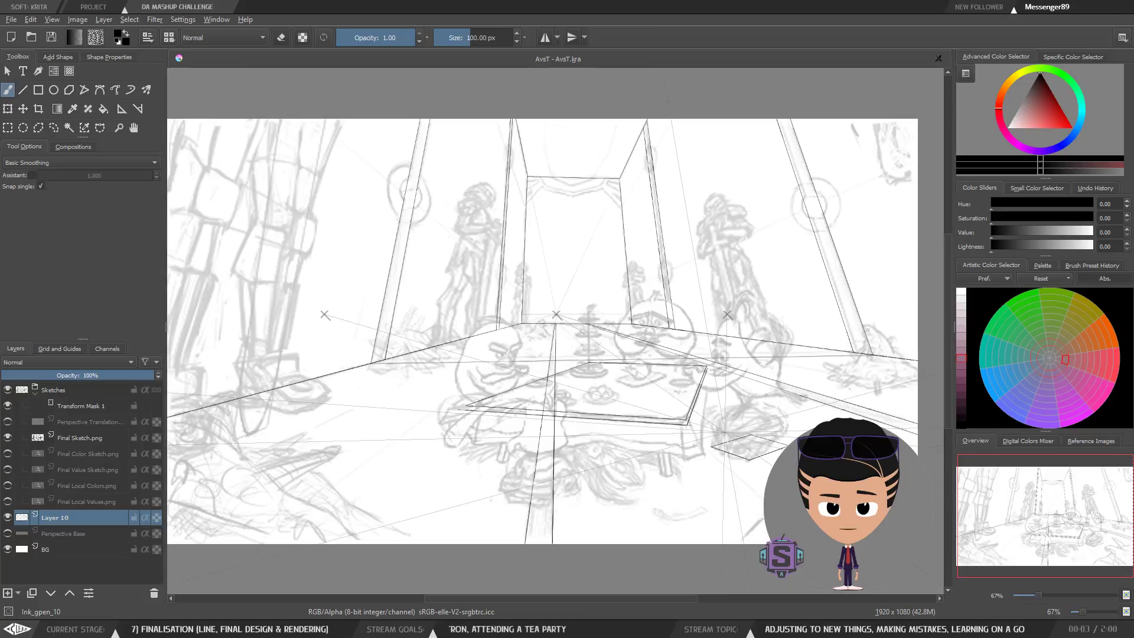
Show Final Color Sketch.png in place of Final Sketch.png and set the Sketches group's opacity to 100%.
click(8, 438)
click(7, 453)
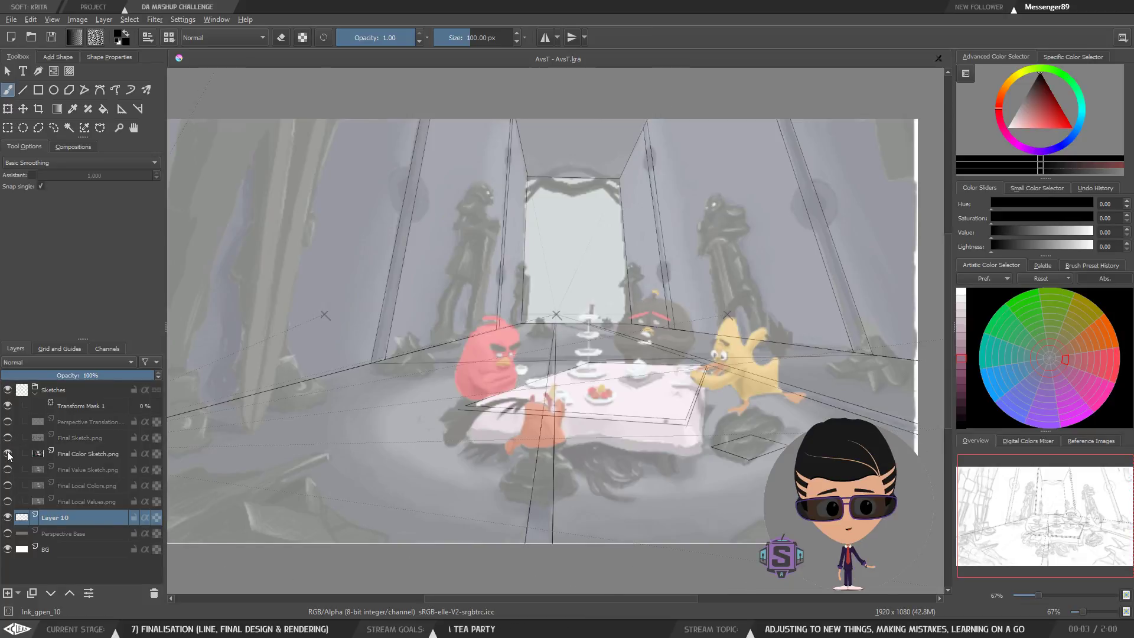
click(47, 392)
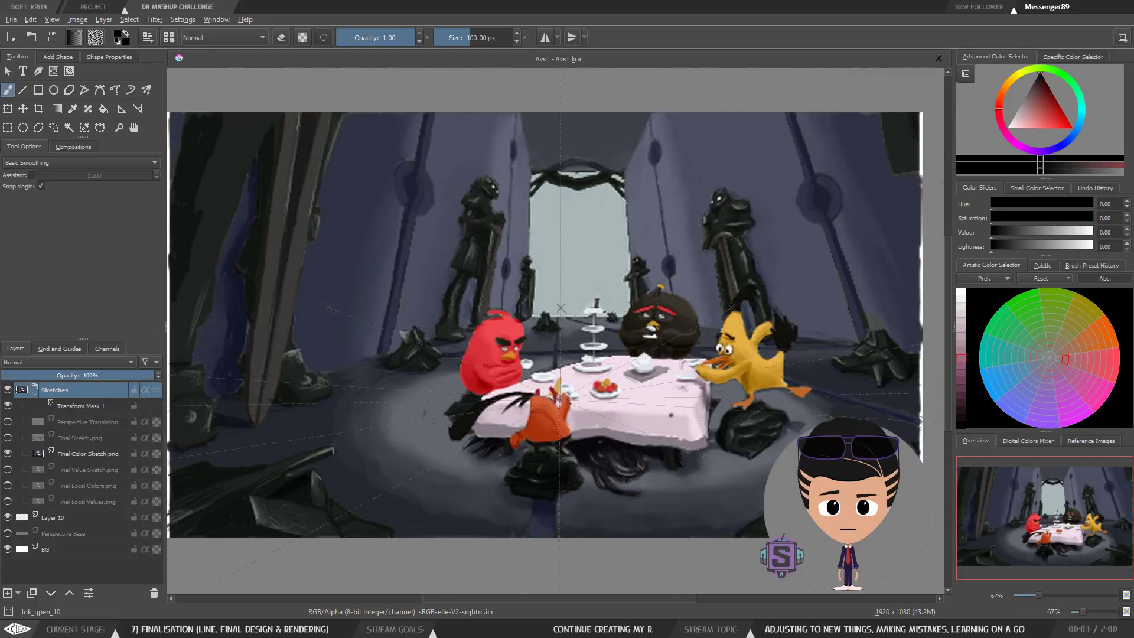
scroll(559, 391, up, 2)
scroll(559, 391, down, 2)
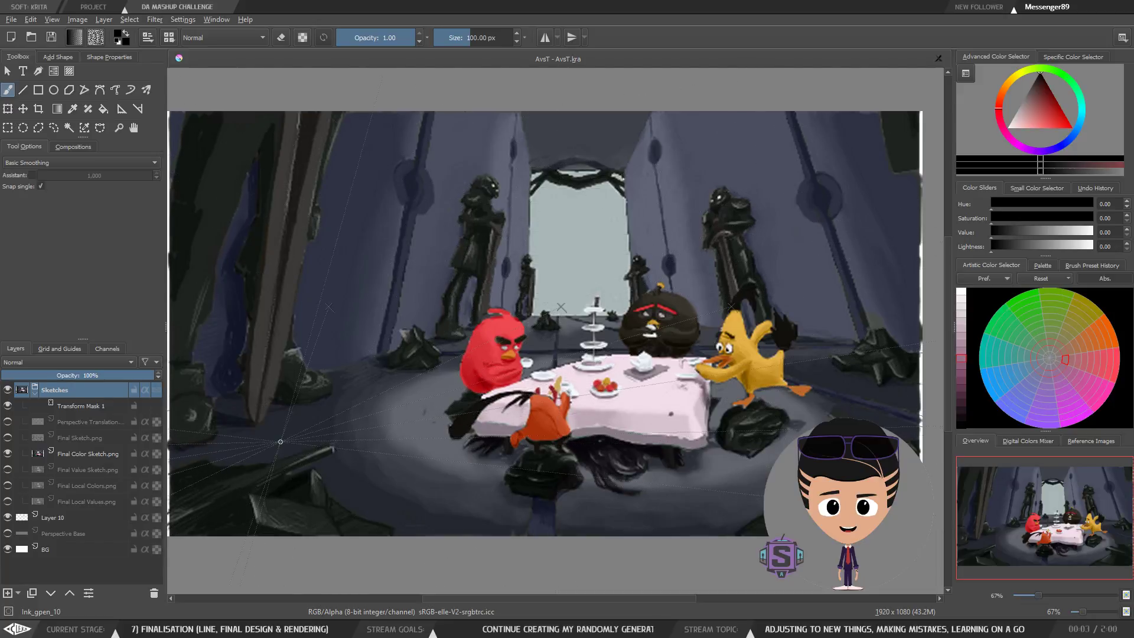
View Final Value Sketch.png in place of the colour sketch and hide both layers.
click(8, 453)
click(8, 469)
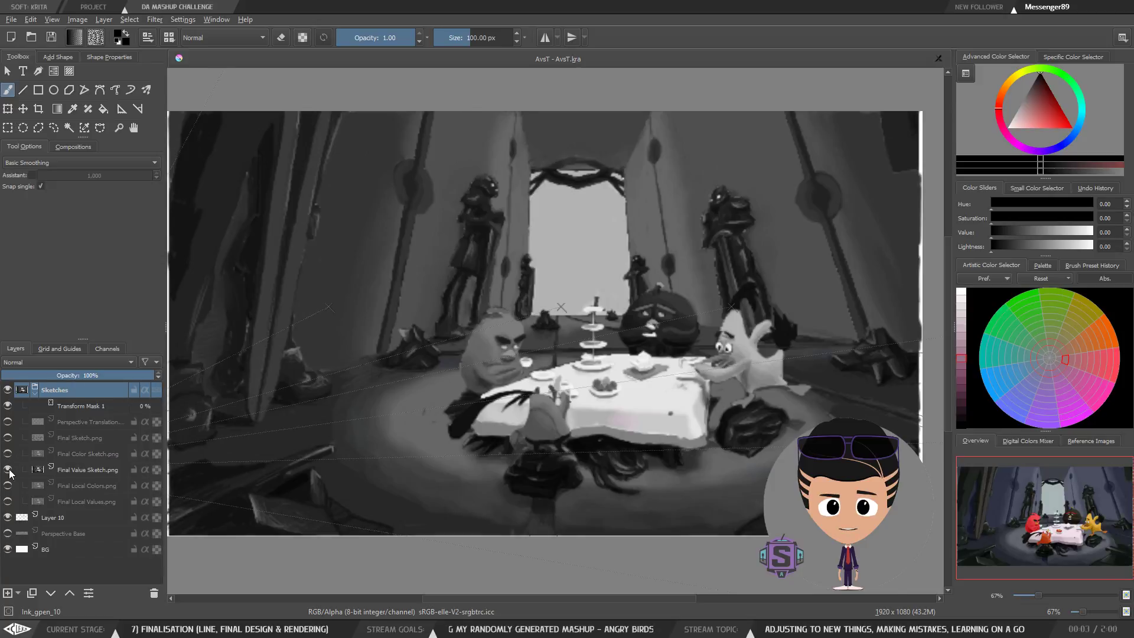
click(8, 469)
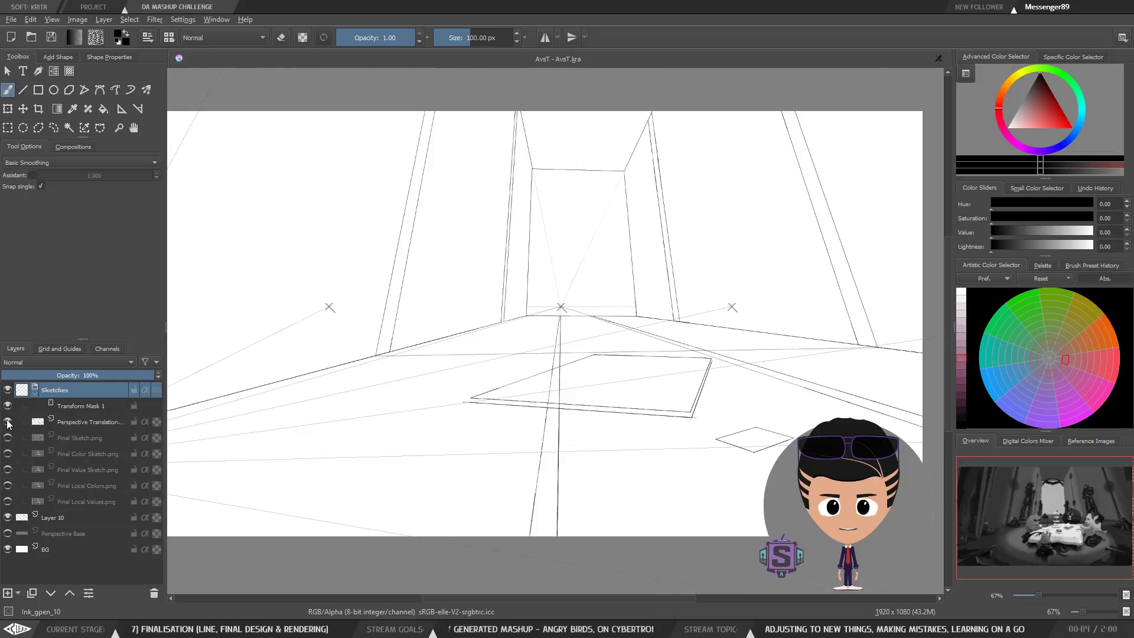
Select the Perspective Translation layer and check its guides by switching its visibility on and off.
click(7, 422)
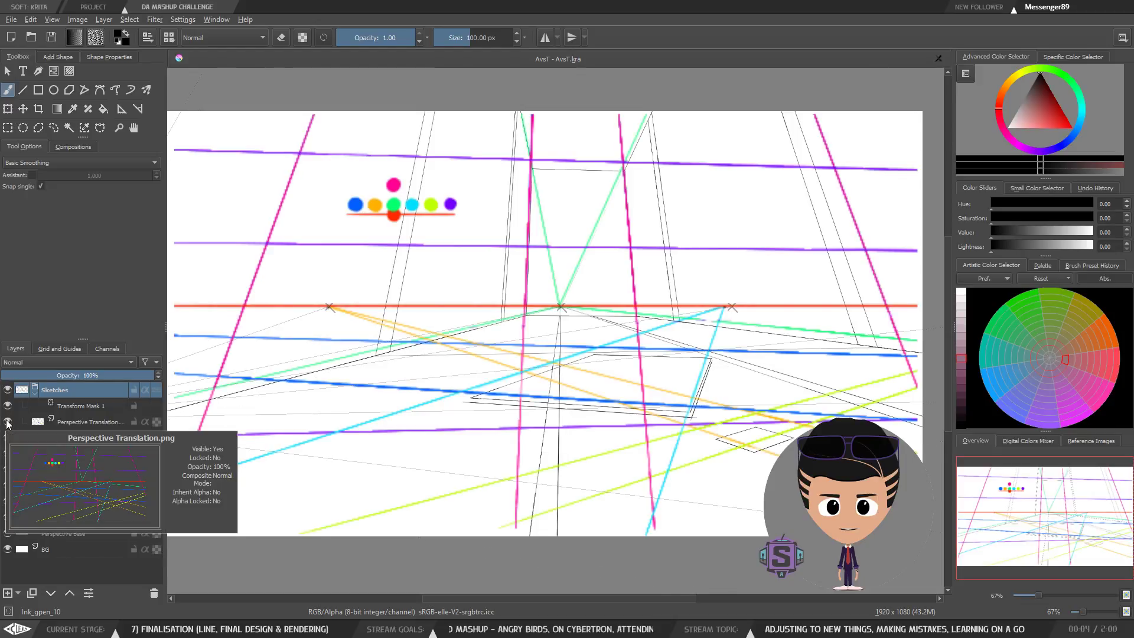
click(8, 421)
click(80, 425)
click(6, 423)
click(5, 423)
Show the Final Sketch.png layer, set its opacity to 50% and check it against the perspective lines.
click(8, 439)
click(72, 441)
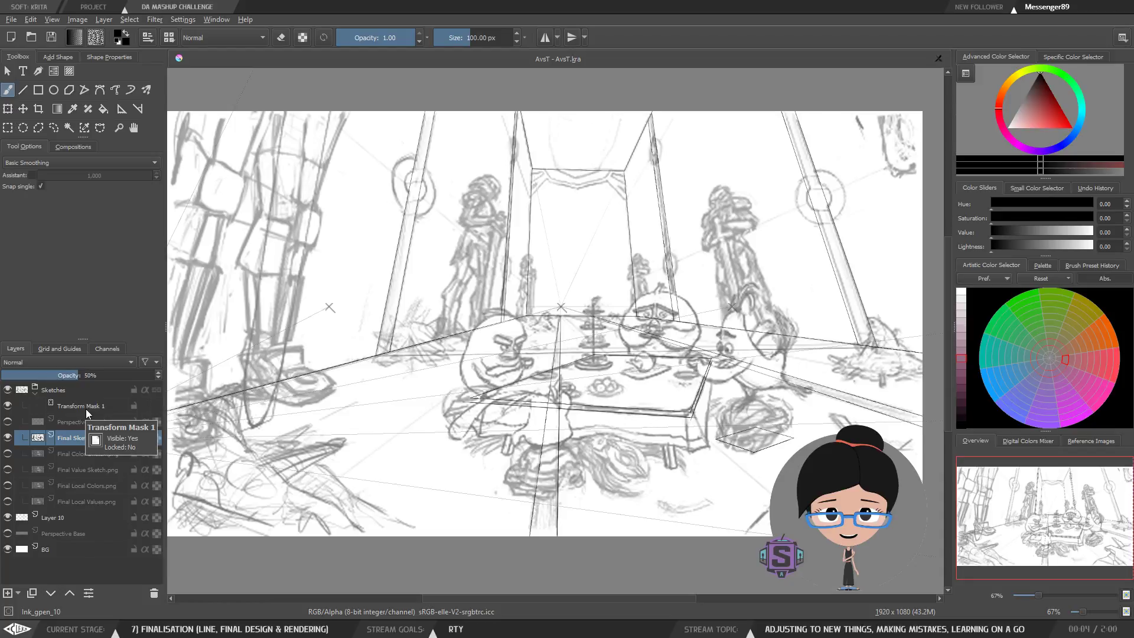
scroll(318, 369, up, 2)
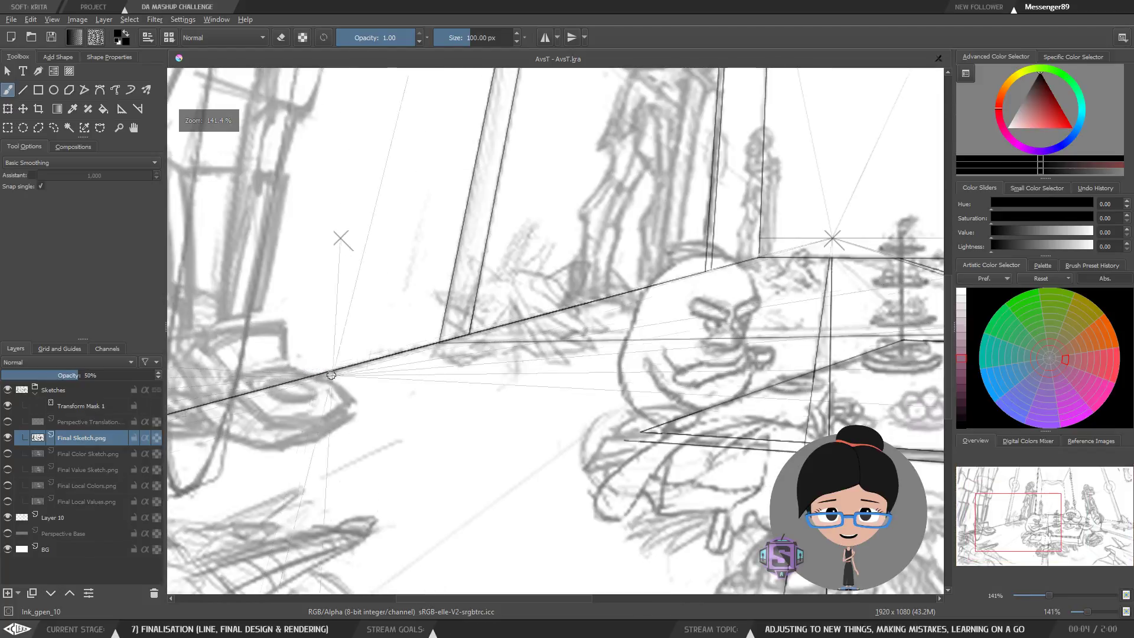
scroll(525, 428, down, 2)
drag(527, 429, 432, 392)
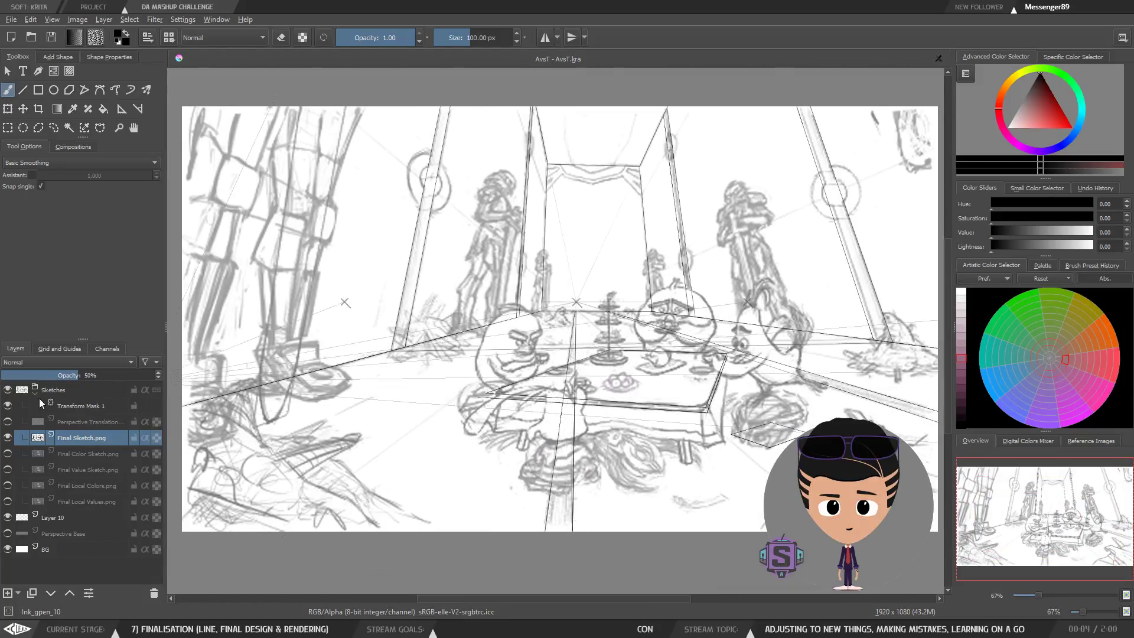
click(7, 439)
click(7, 438)
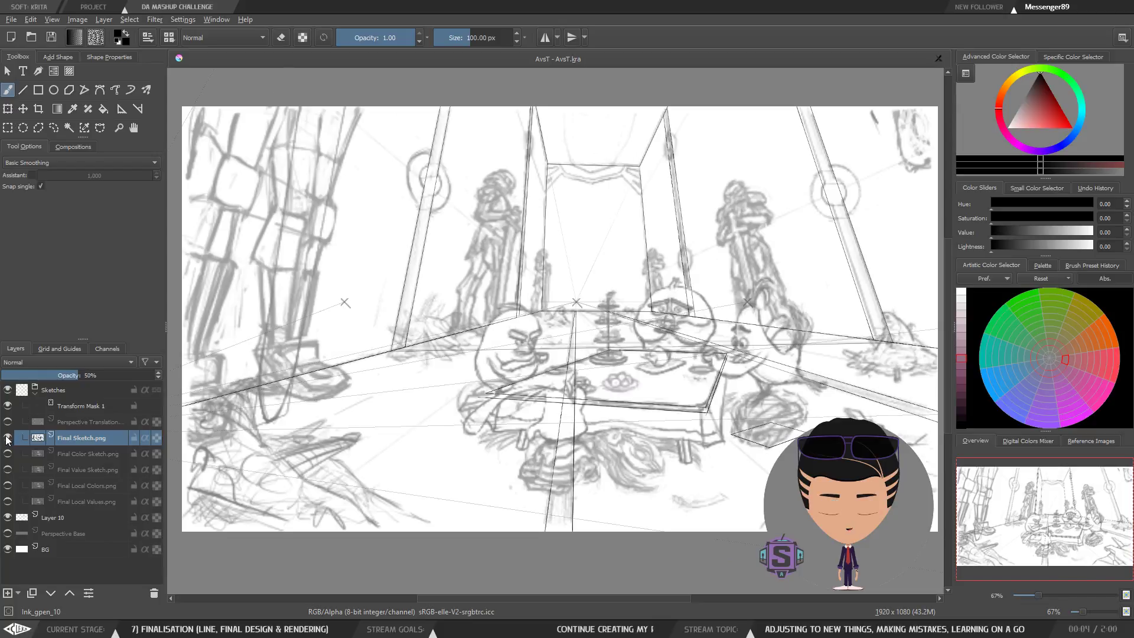
Hide Transform Mask 1 in the Sketches group and examine the untransformed Final Sketch.png against the perspective drawing.
click(7, 438)
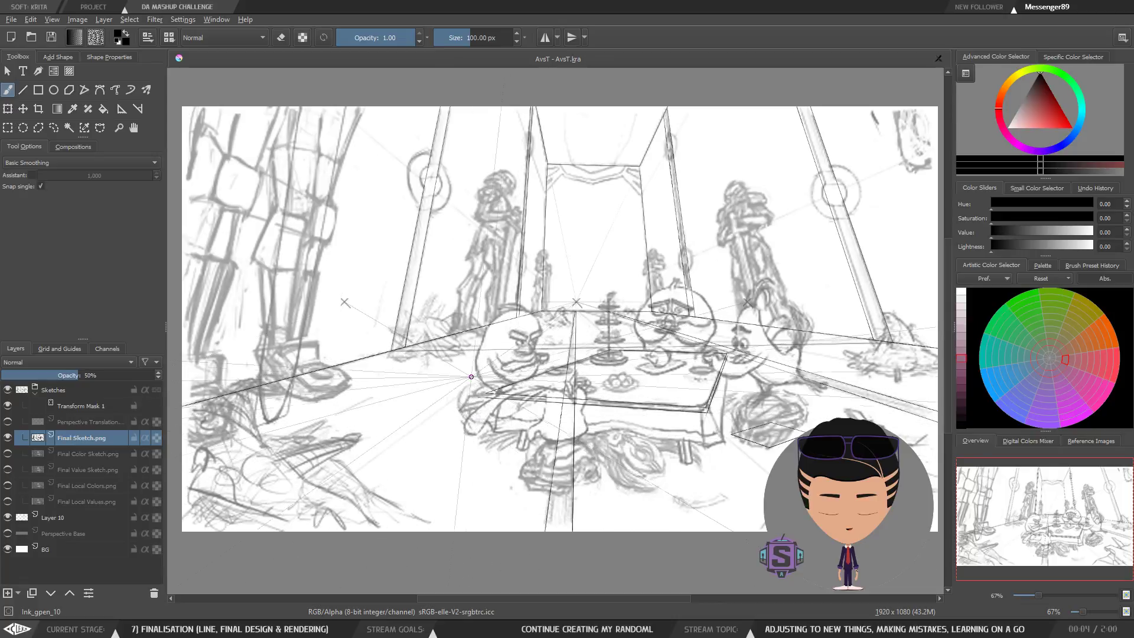
click(82, 405)
scroll(388, 366, down, 1)
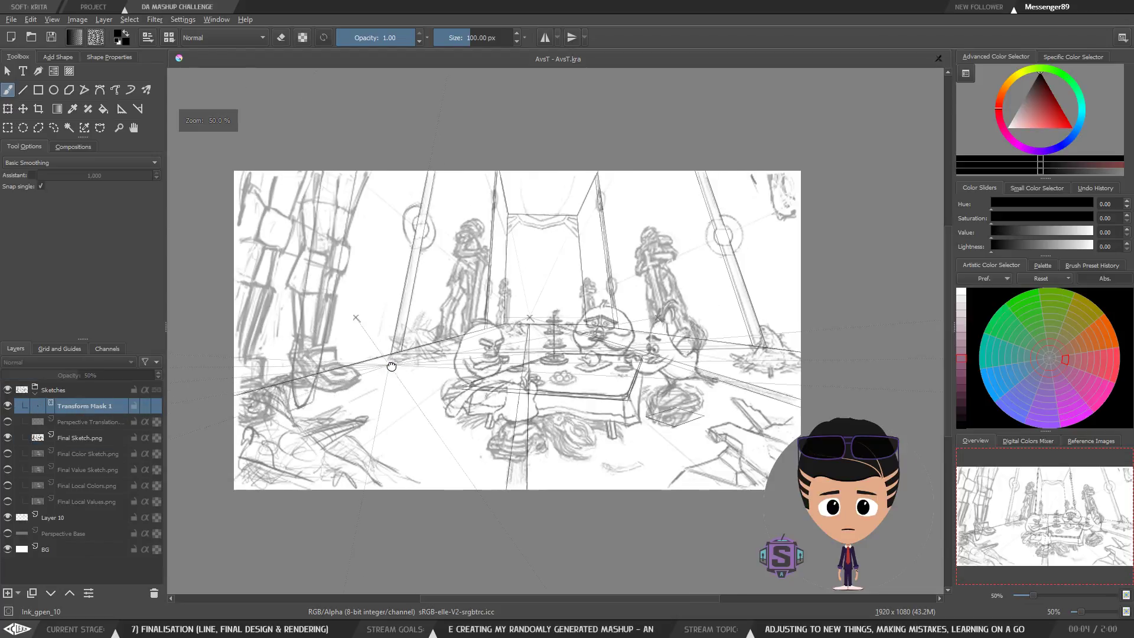
drag(388, 366, 411, 365)
click(8, 405)
drag(339, 205, 412, 240)
scroll(352, 247, up, 3)
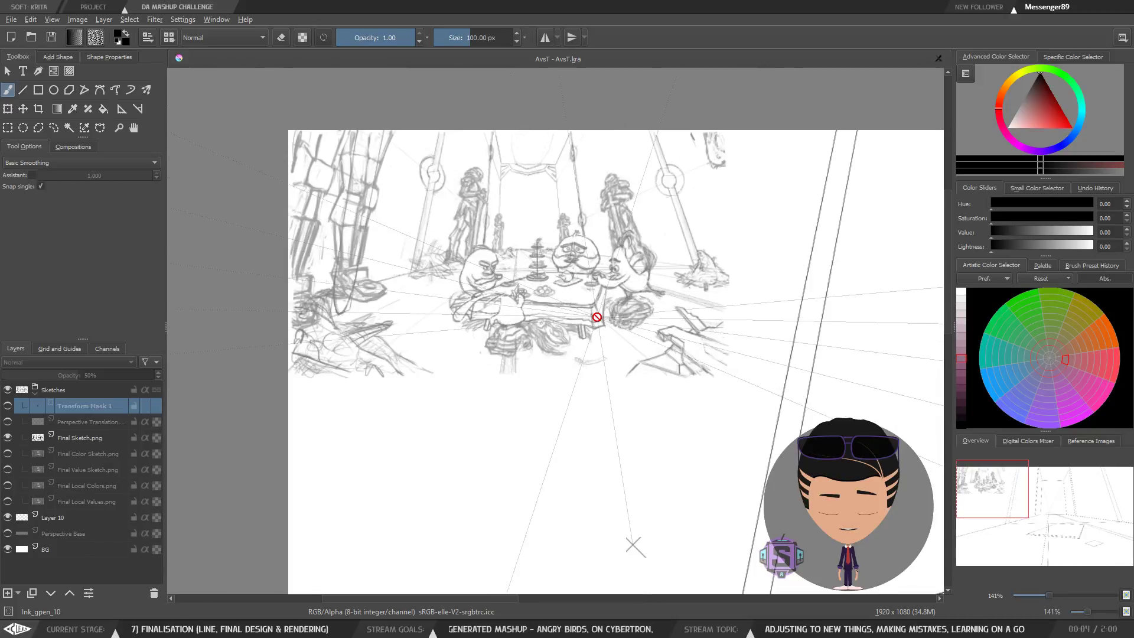
scroll(597, 317, up, 4)
scroll(635, 324, down, 4)
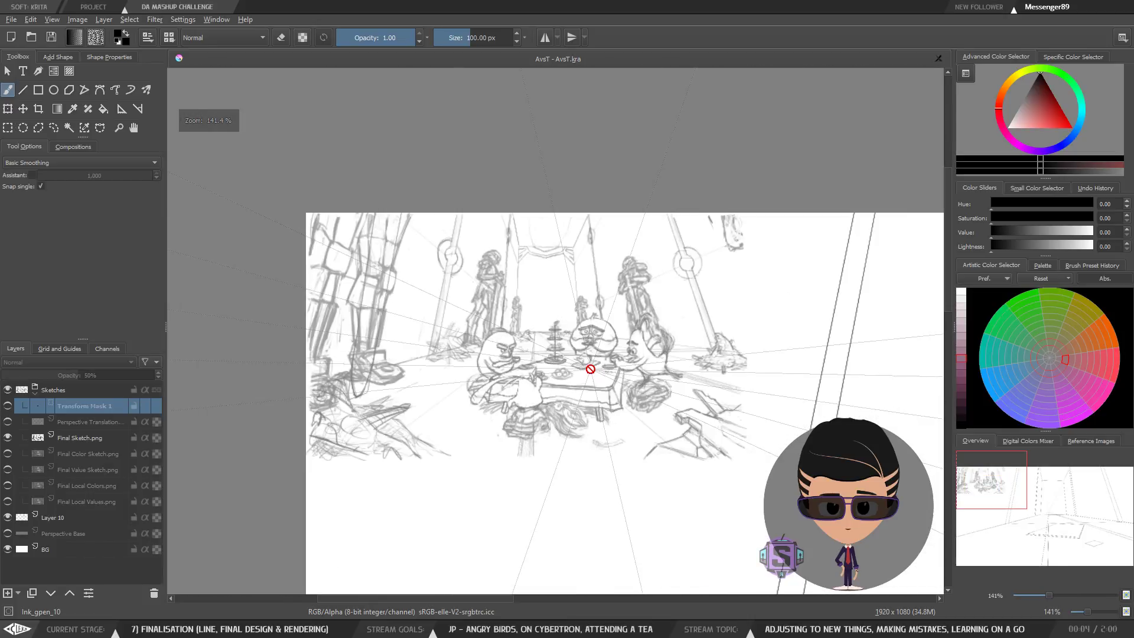
drag(644, 432, 576, 357)
scroll(587, 426, down, 3)
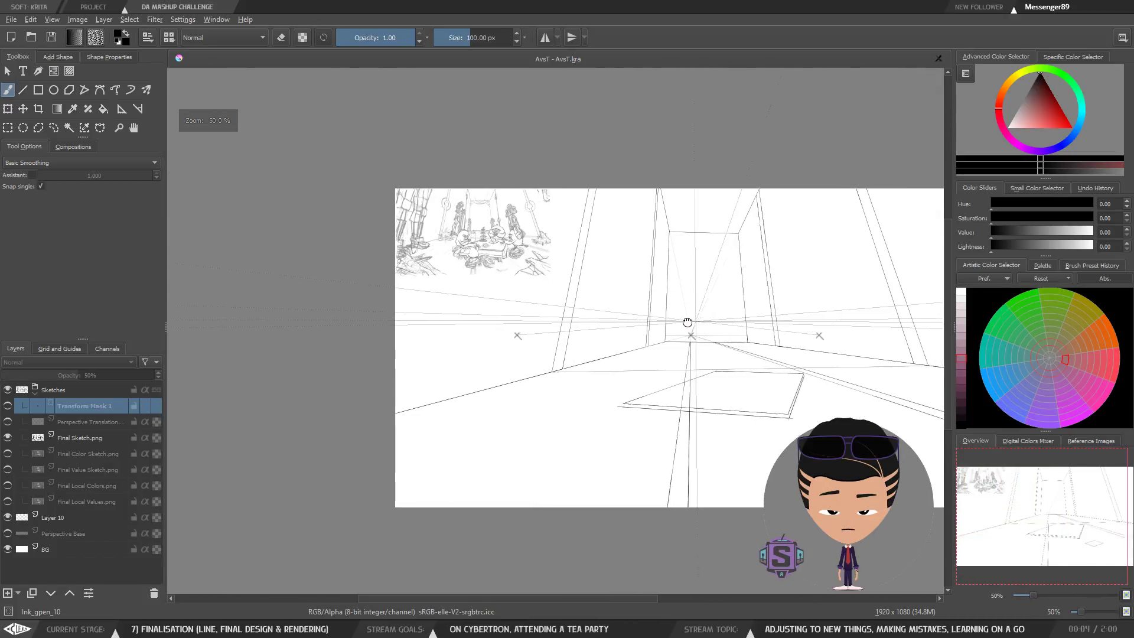
drag(700, 323, 587, 316)
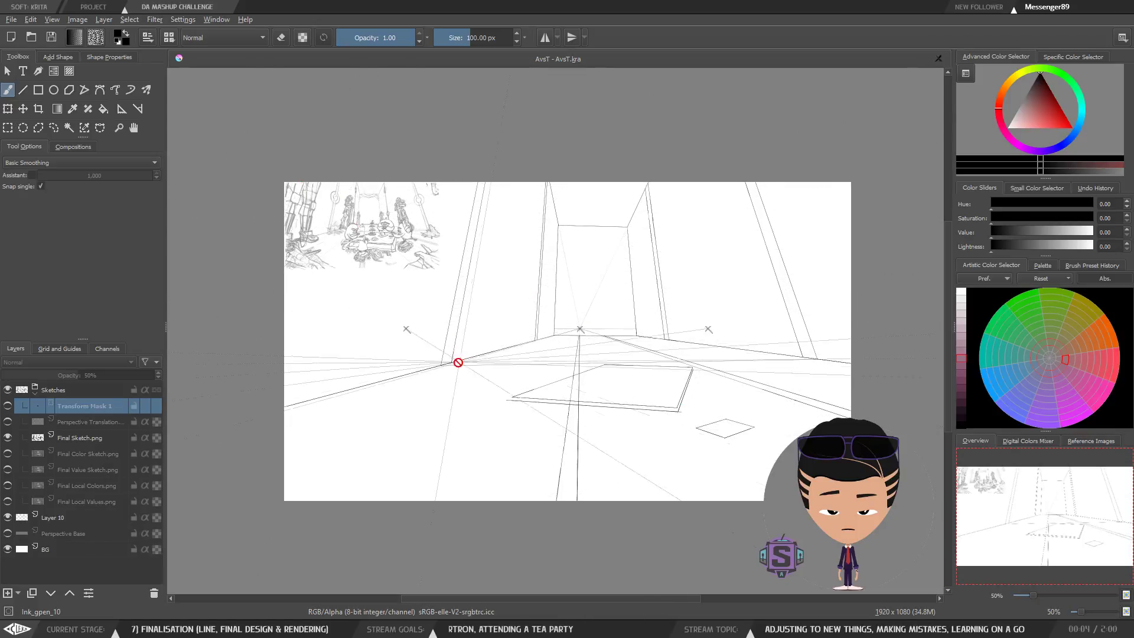
Show Transform Mask 1 again and check the transformed sketch against the perspective lines around the table.
click(7, 406)
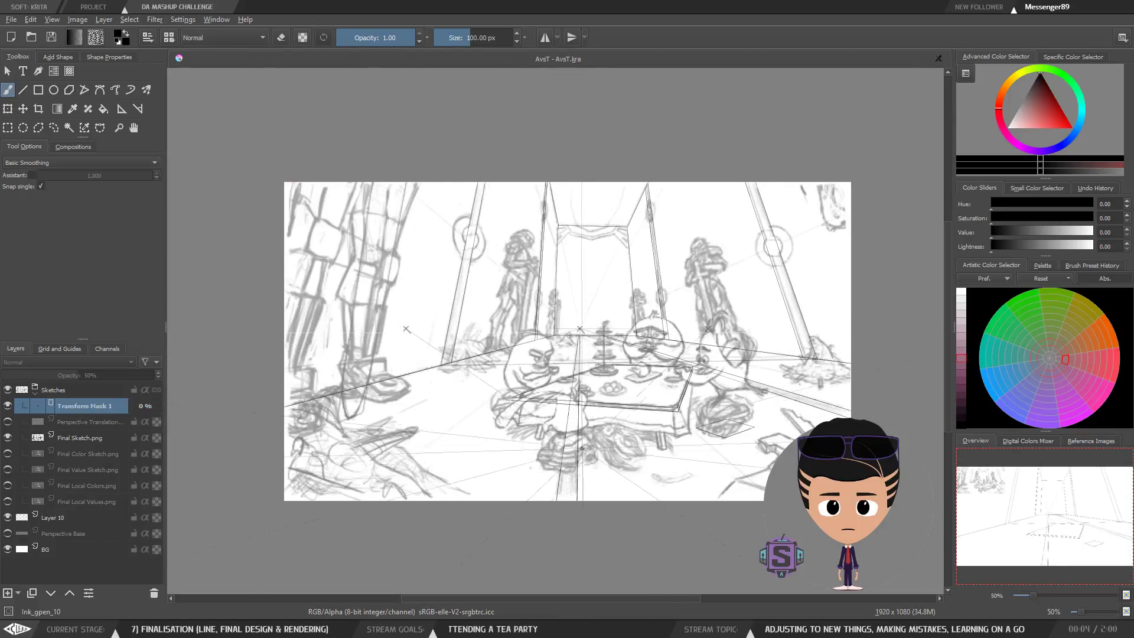
scroll(582, 450, up, 3)
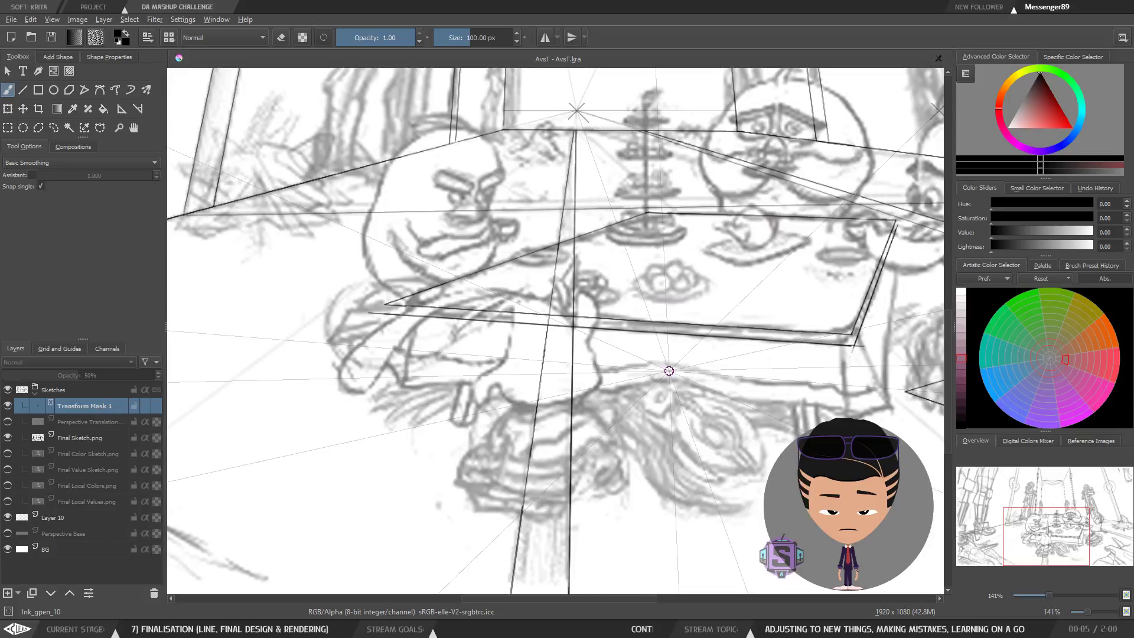
scroll(669, 371, down, 1)
drag(699, 324, 641, 353)
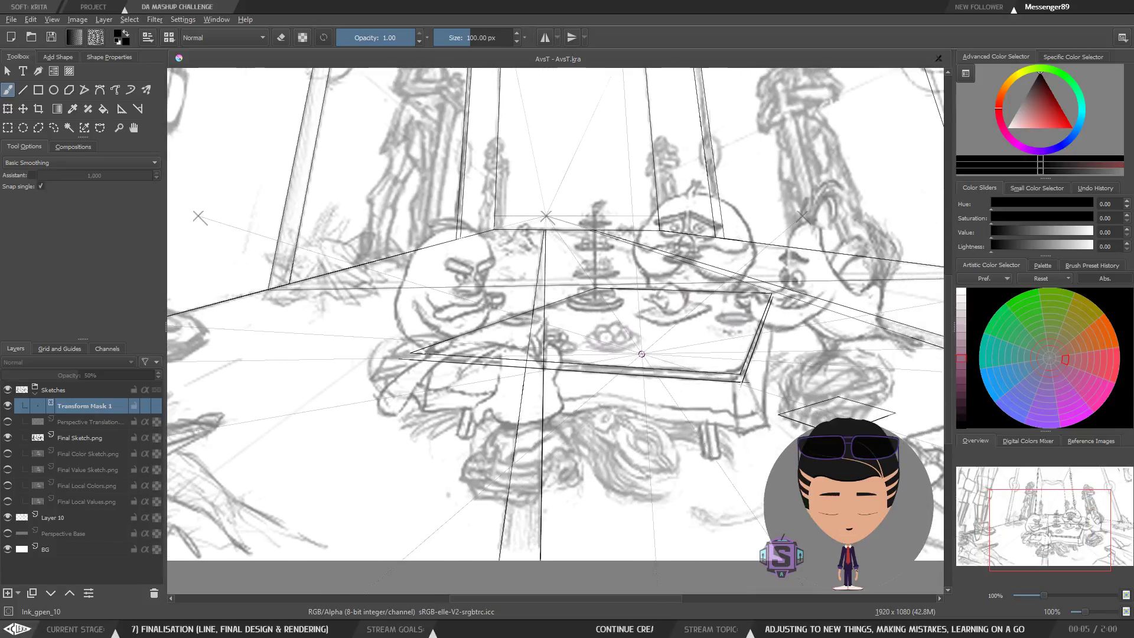
scroll(641, 354, down, 1)
drag(521, 386, 494, 435)
Duplicate the Sketches group, hide the original group and expand the copy.
click(55, 391)
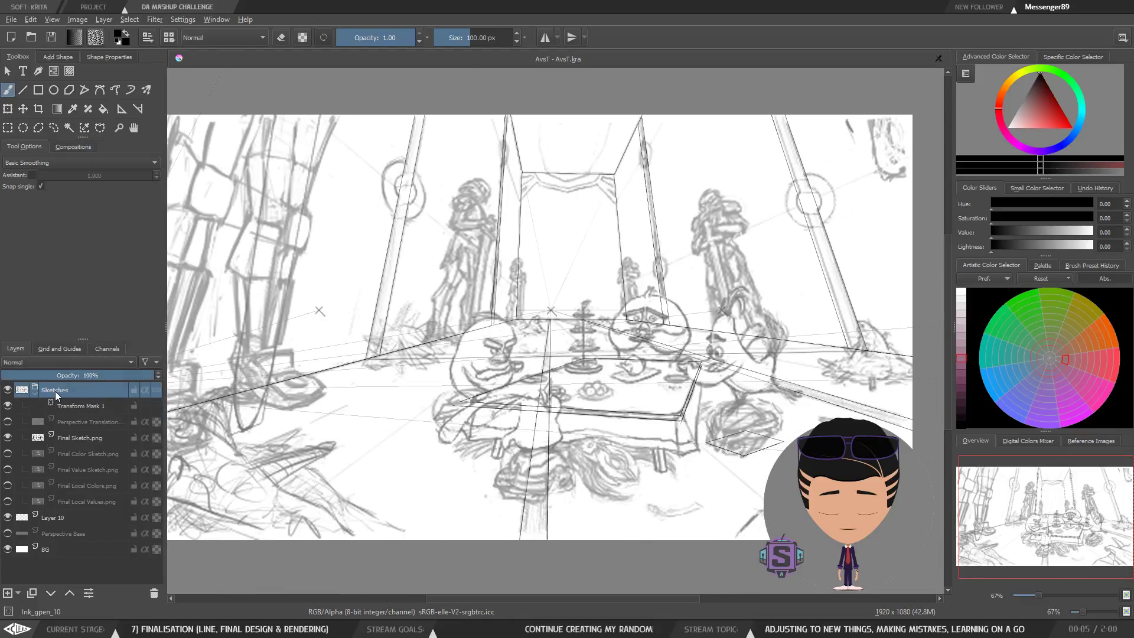
right_click(55, 391)
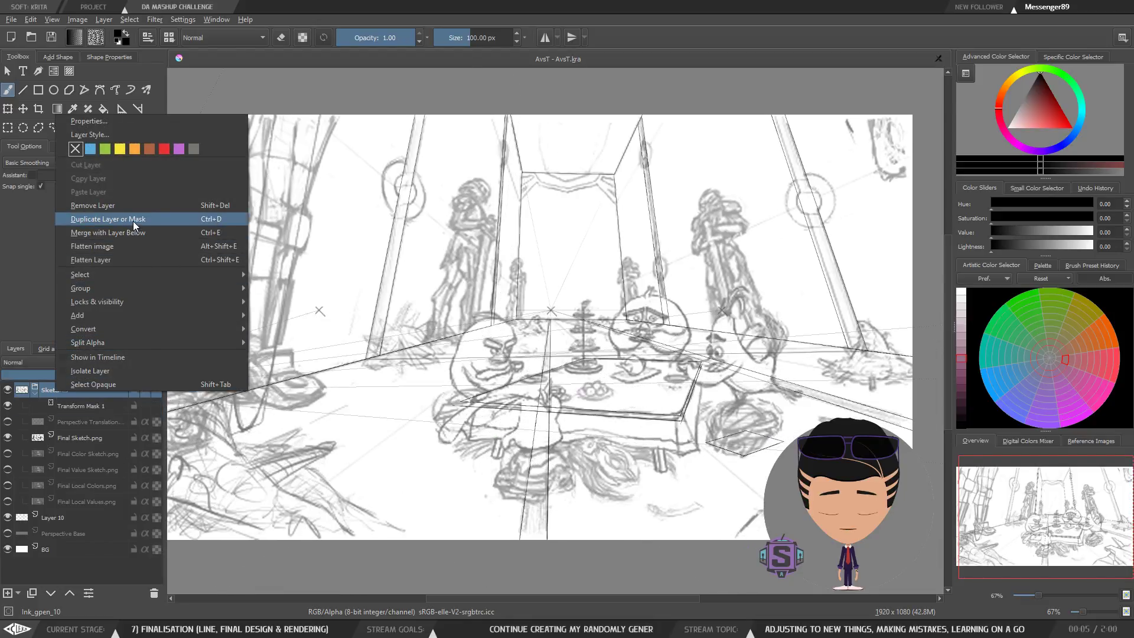
click(133, 219)
click(35, 408)
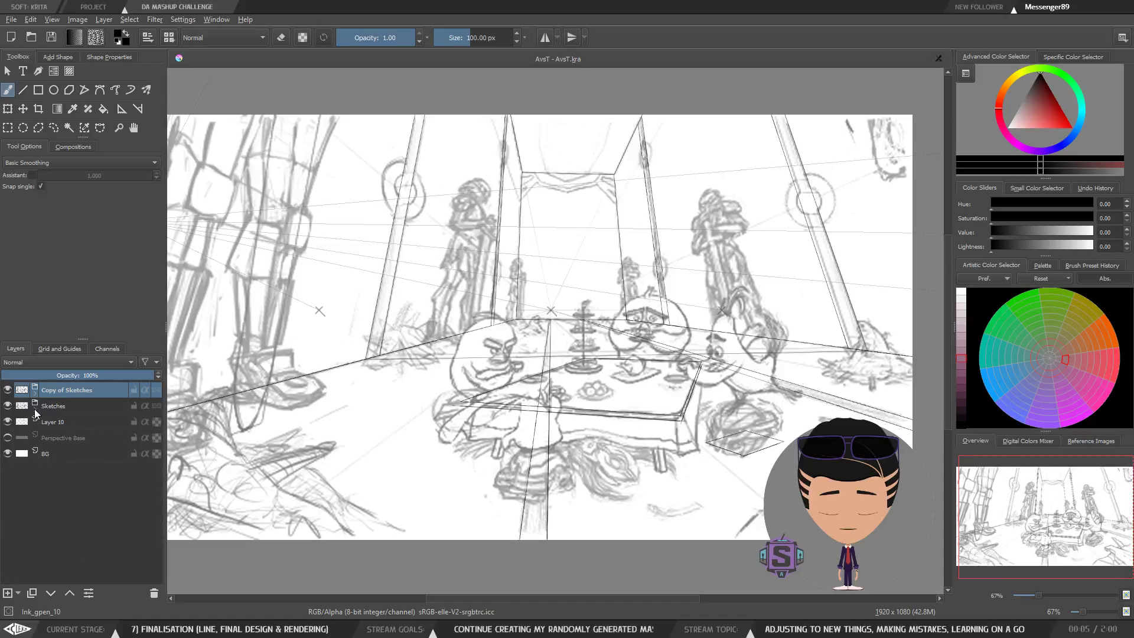
click(7, 405)
click(34, 396)
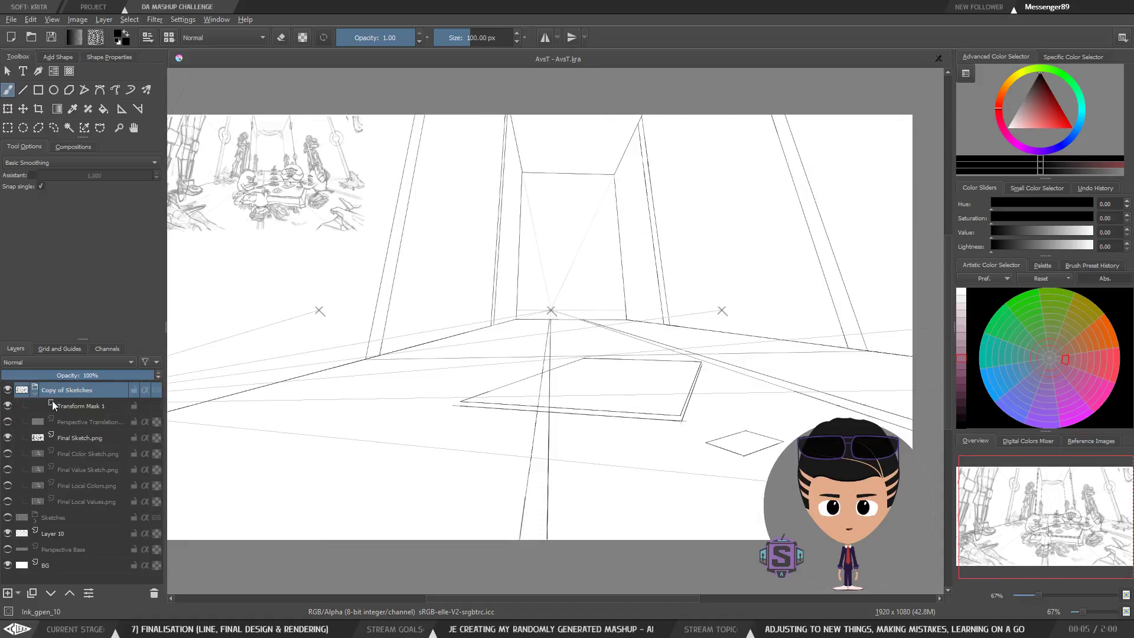
Examine the layer options available for Transform Mask 1 and the Copy of Sketches group.
click(69, 403)
right_click(69, 402)
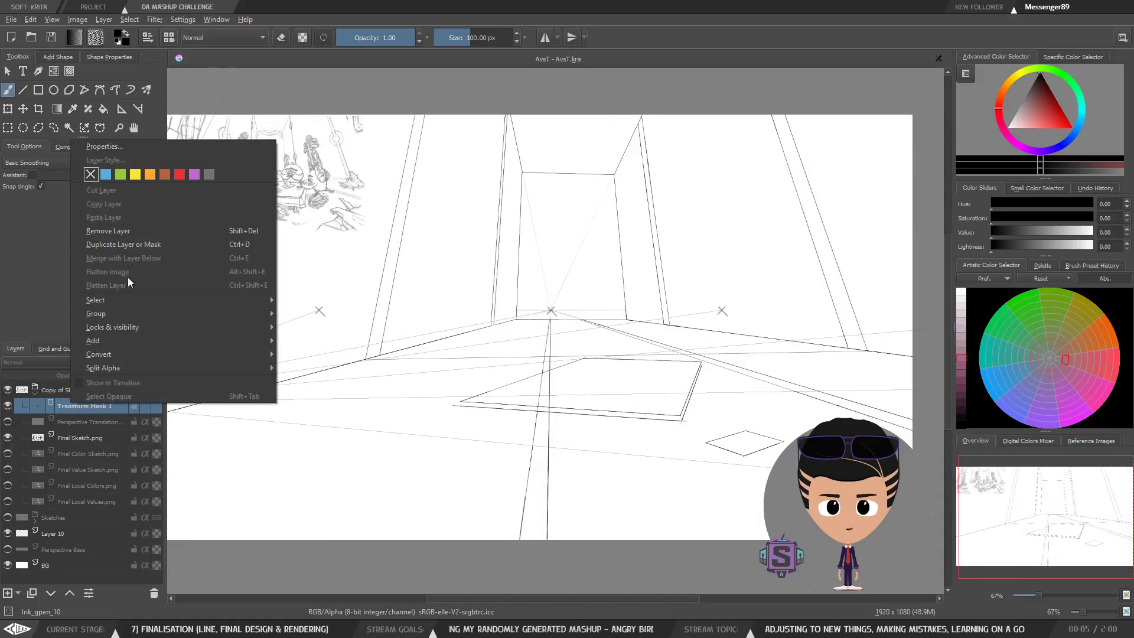
click(55, 406)
right_click(74, 407)
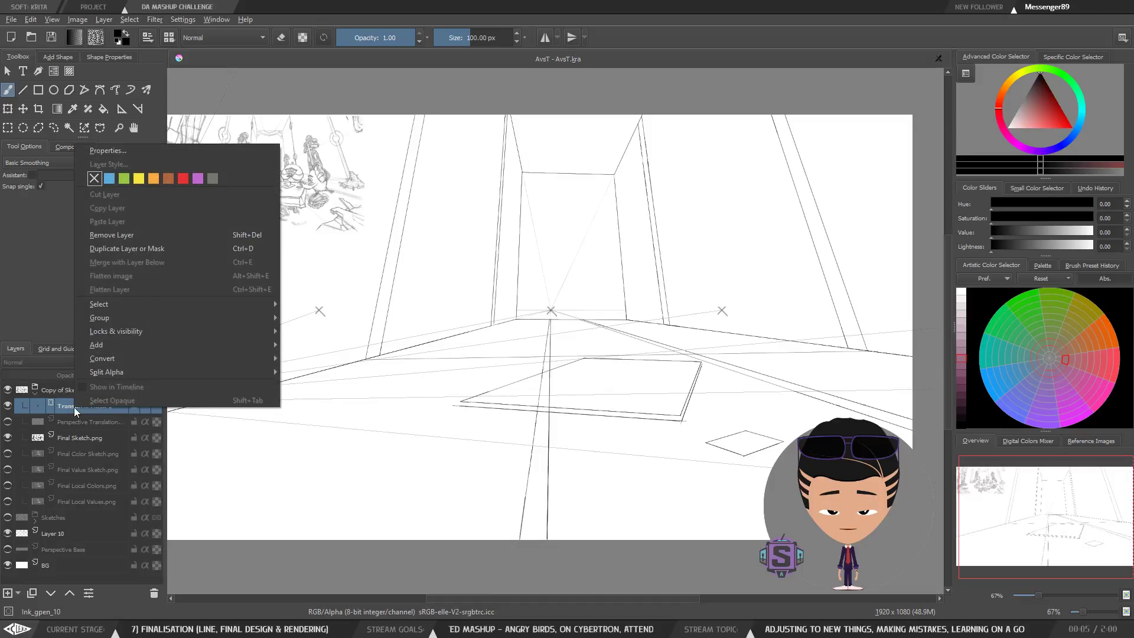
click(57, 389)
click(76, 408)
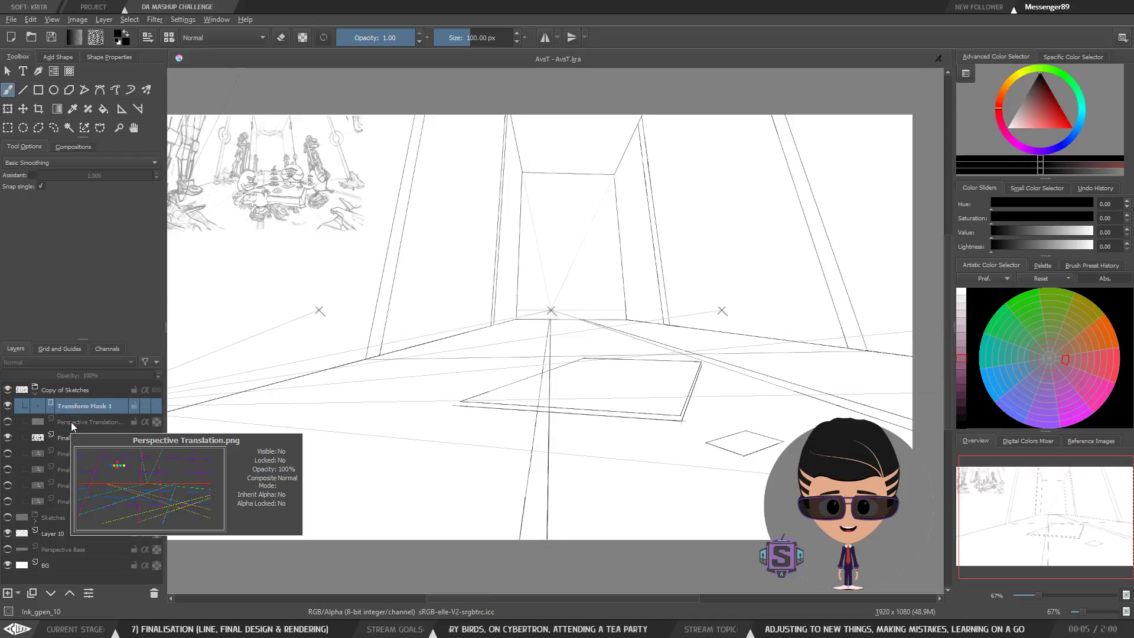
click(72, 391)
right_click(73, 391)
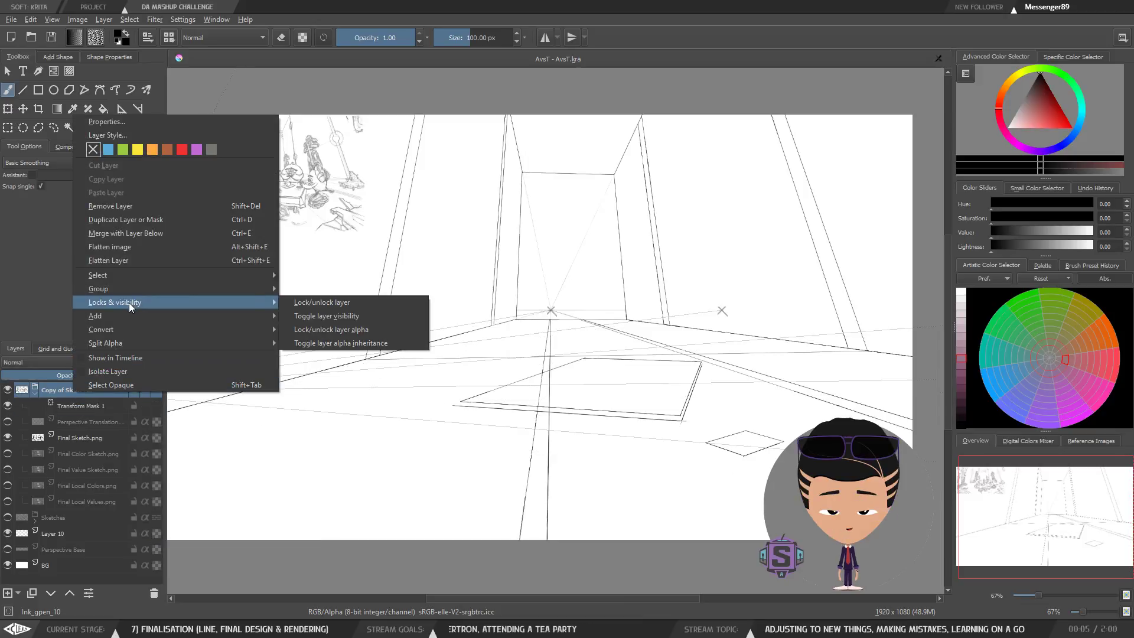
click(80, 435)
click(84, 419)
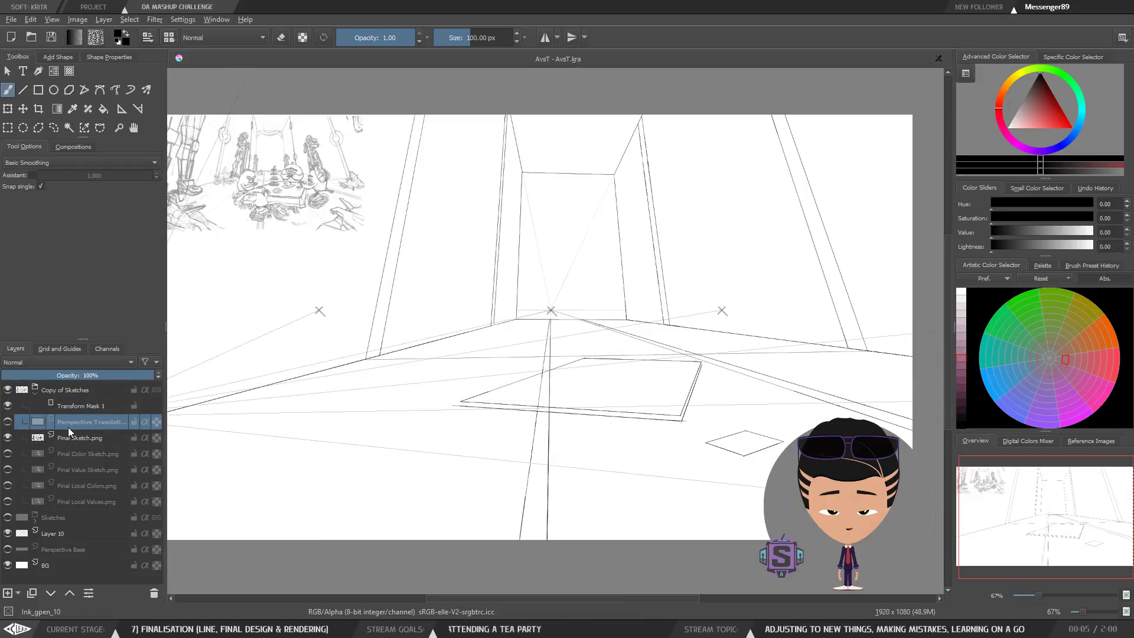
Try to attach Transform Mask 1 and a copy of it to the Perspective Translation and Final Sketch.png layers in the copied group.
click(75, 406)
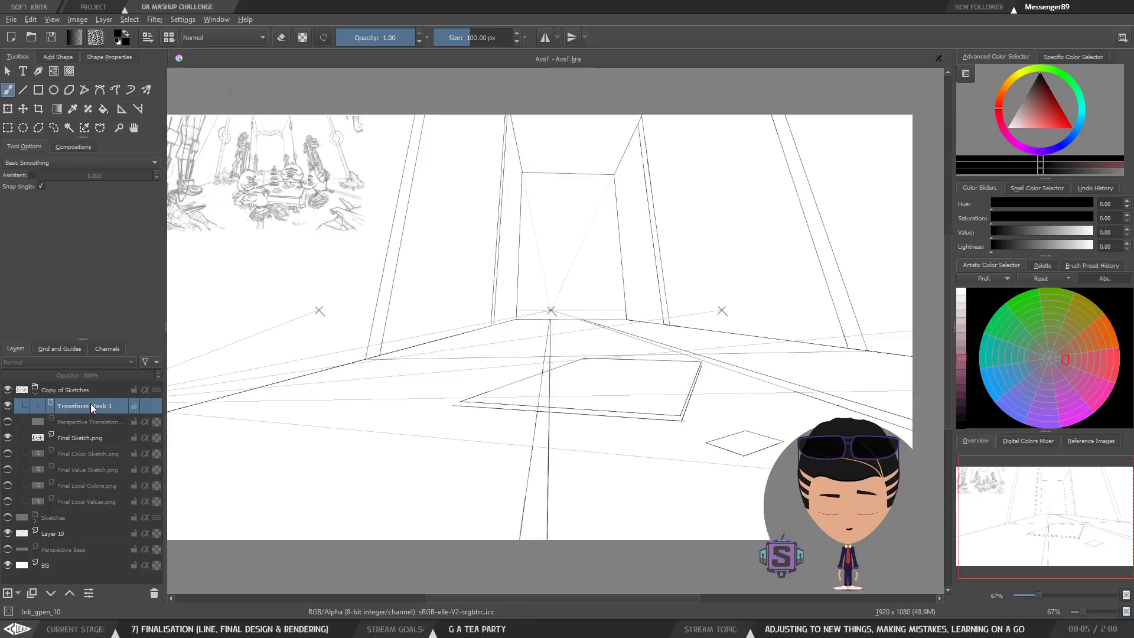
drag(392, 336, 482, 351)
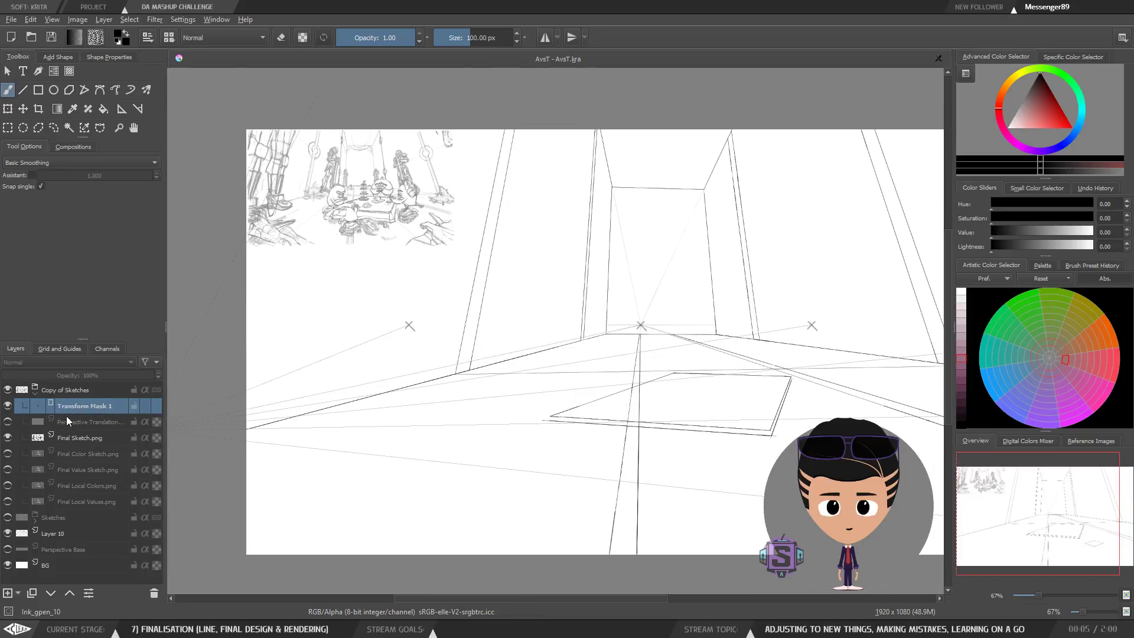
mouse_move(73, 405)
mouse_down()
mouse_move(76, 423)
mouse_move(92, 424)
mouse_move(80, 470)
mouse_move(99, 490)
mouse_move(93, 474)
mouse_up()
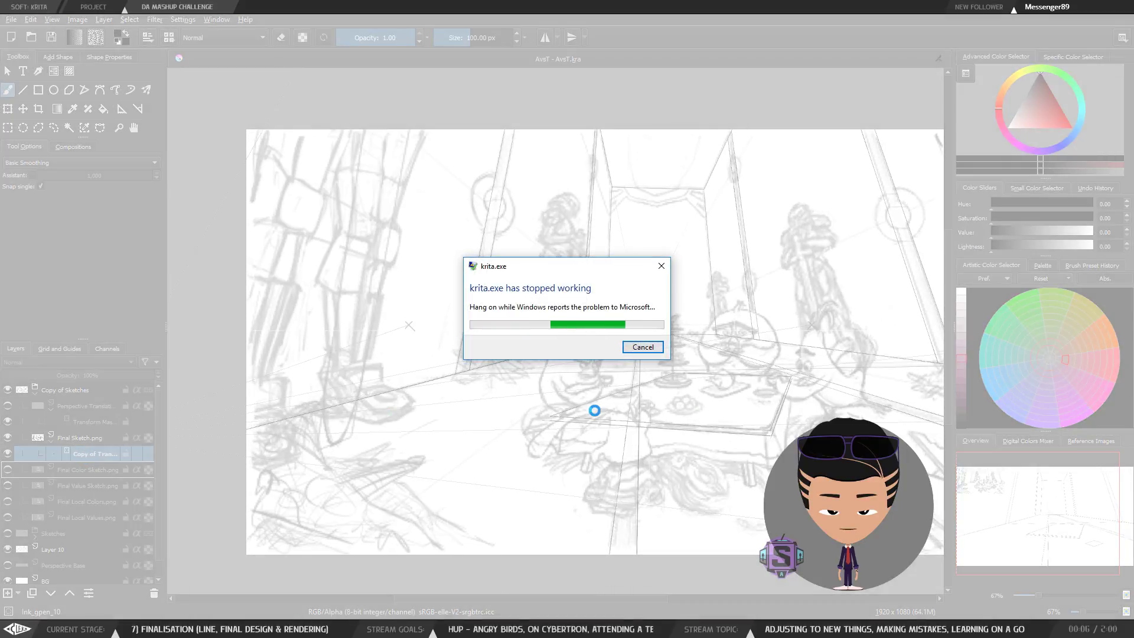
Close the program that stopped working and reopen AvsT.kra in Krita.
click(653, 348)
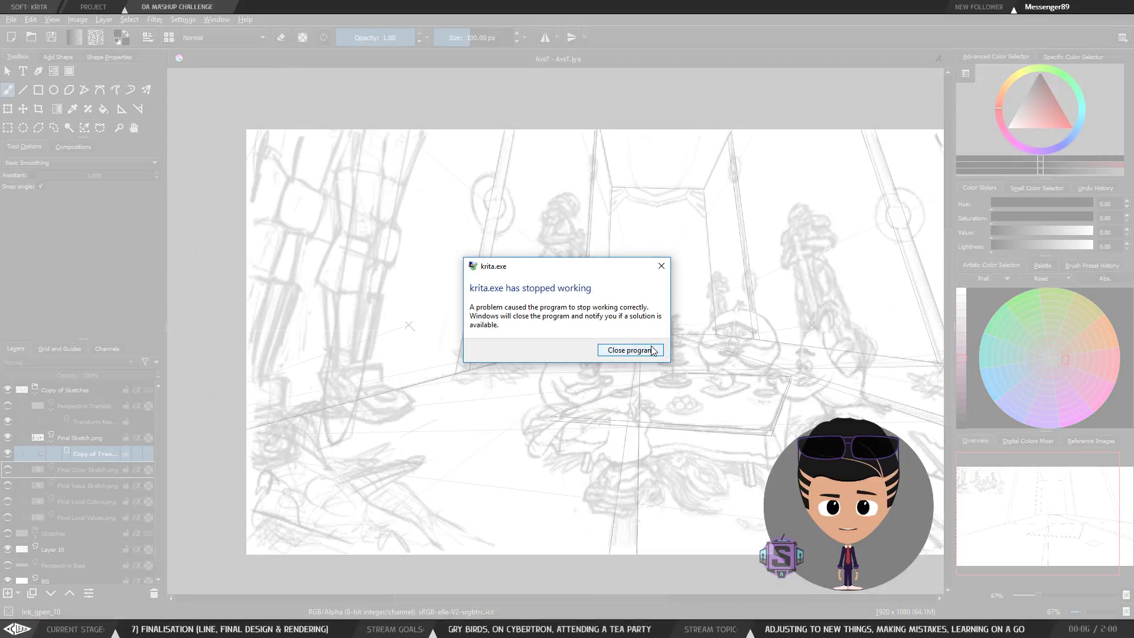
click(630, 348)
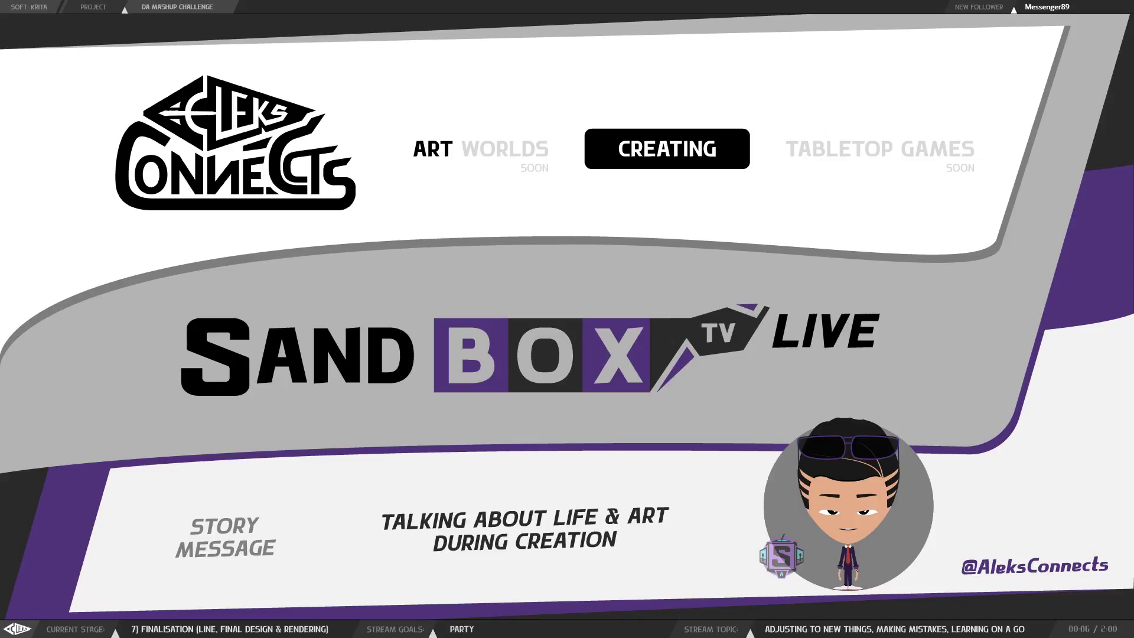
right_click(360, 629)
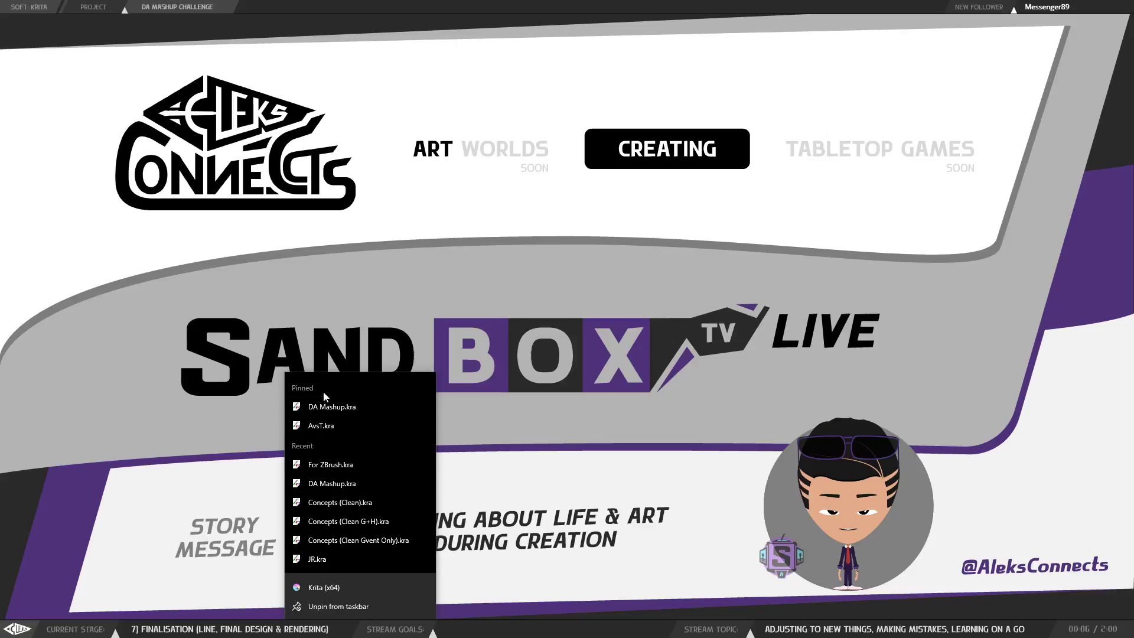
click(329, 424)
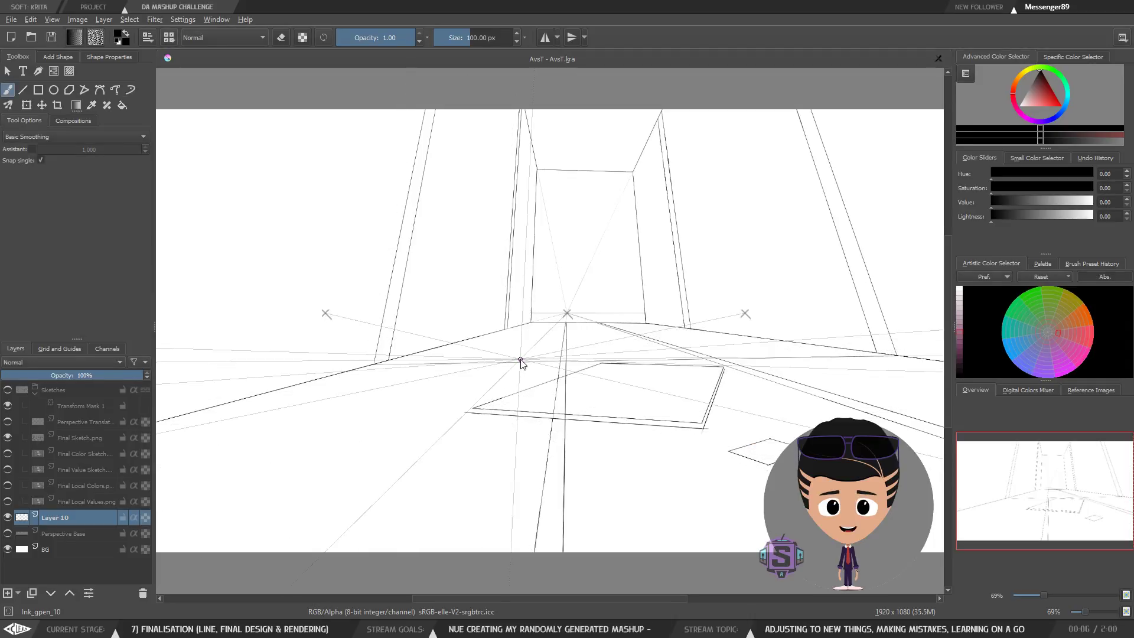
scroll(584, 314, down, 1)
scroll(573, 321, down, 1)
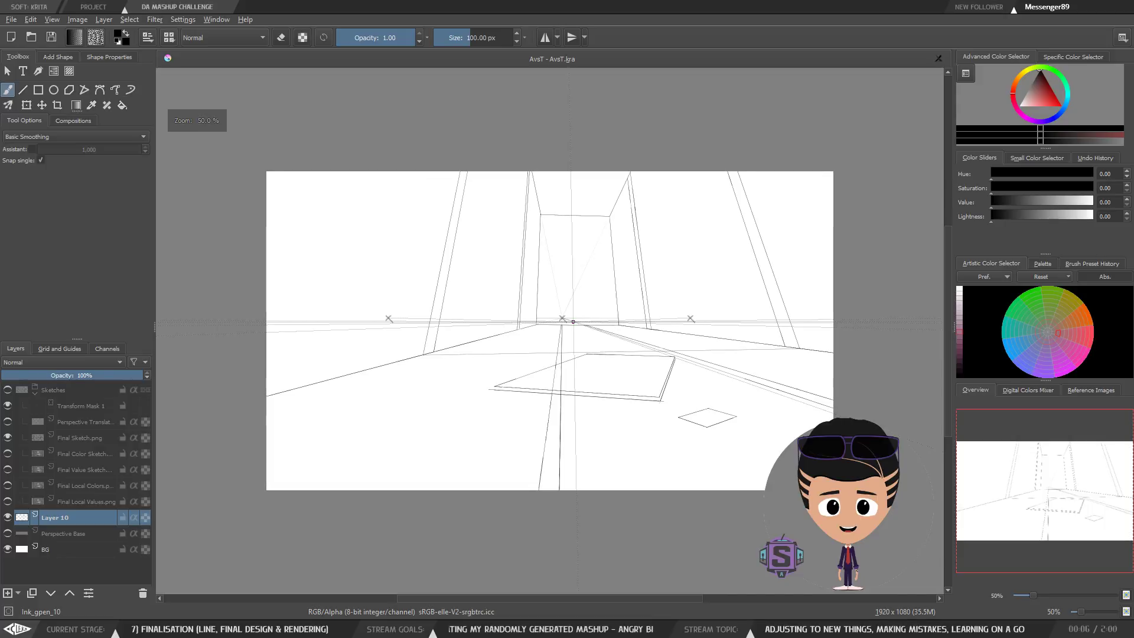
scroll(573, 321, up, 1)
mouse_move(592, 316)
mouse_down()
mouse_move(627, 292)
mouse_move(653, 293)
mouse_move(529, 368)
mouse_move(512, 264)
mouse_move(547, 405)
mouse_move(552, 373)
mouse_move(520, 328)
mouse_move(573, 331)
mouse_move(597, 306)
mouse_move(576, 331)
mouse_move(597, 311)
mouse_move(590, 319)
mouse_up()
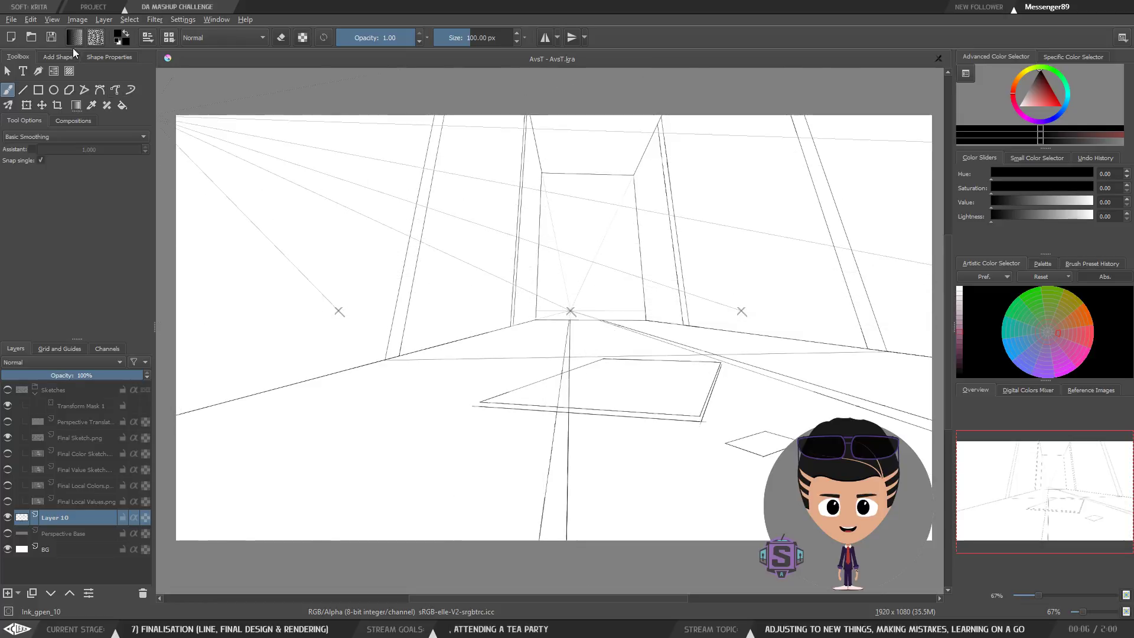
click(59, 21)
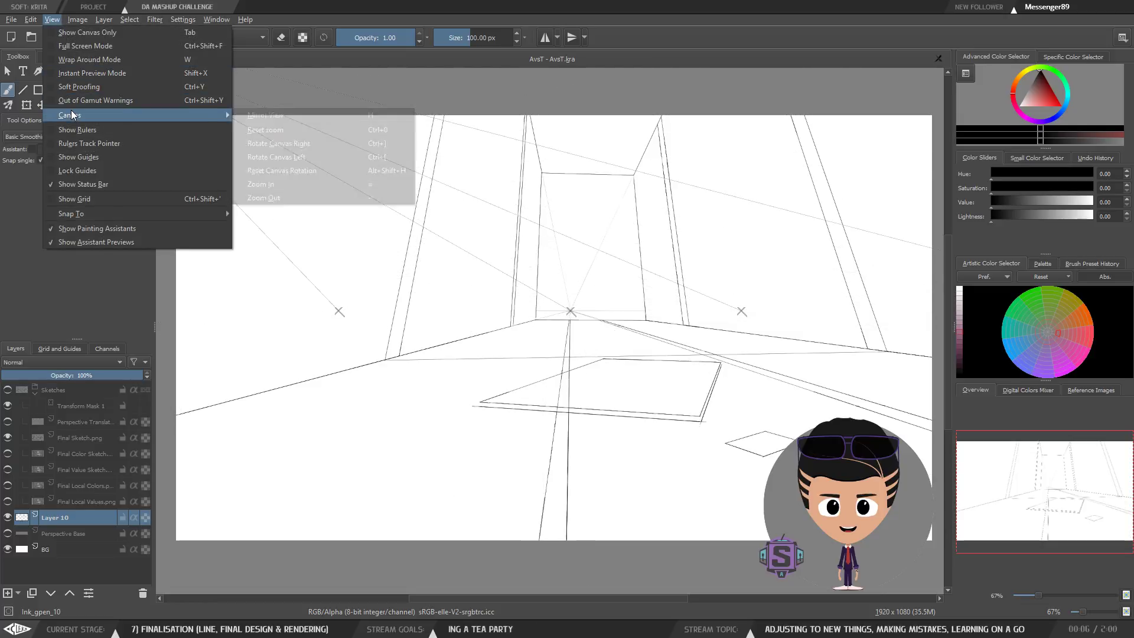
click(79, 21)
drag(587, 372, 570, 382)
mouse_move(631, 419)
mouse_down()
mouse_move(547, 450)
mouse_move(666, 363)
mouse_move(636, 249)
mouse_move(668, 331)
mouse_move(636, 411)
mouse_up()
Set the brush size to 13 px.
key(bracketright)
key(bracketright)
key(bracketright)
key(bracketright)
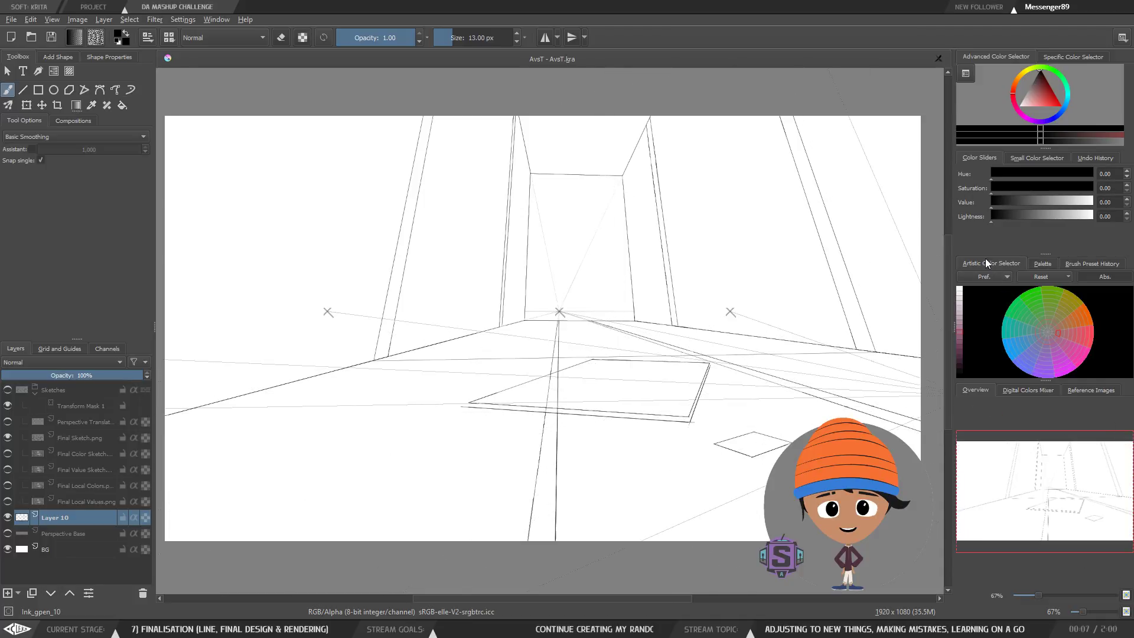
Load the AC_Painting workspace and check its colour selectors, palette, brush preset history and digital colours mixer.
click(1122, 37)
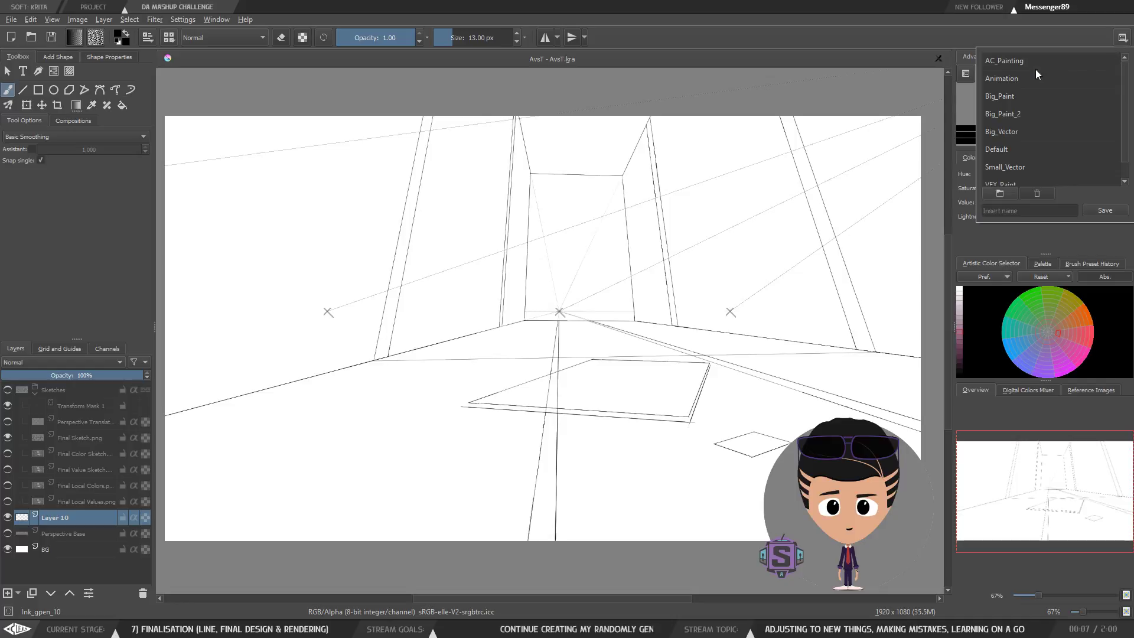
click(1010, 60)
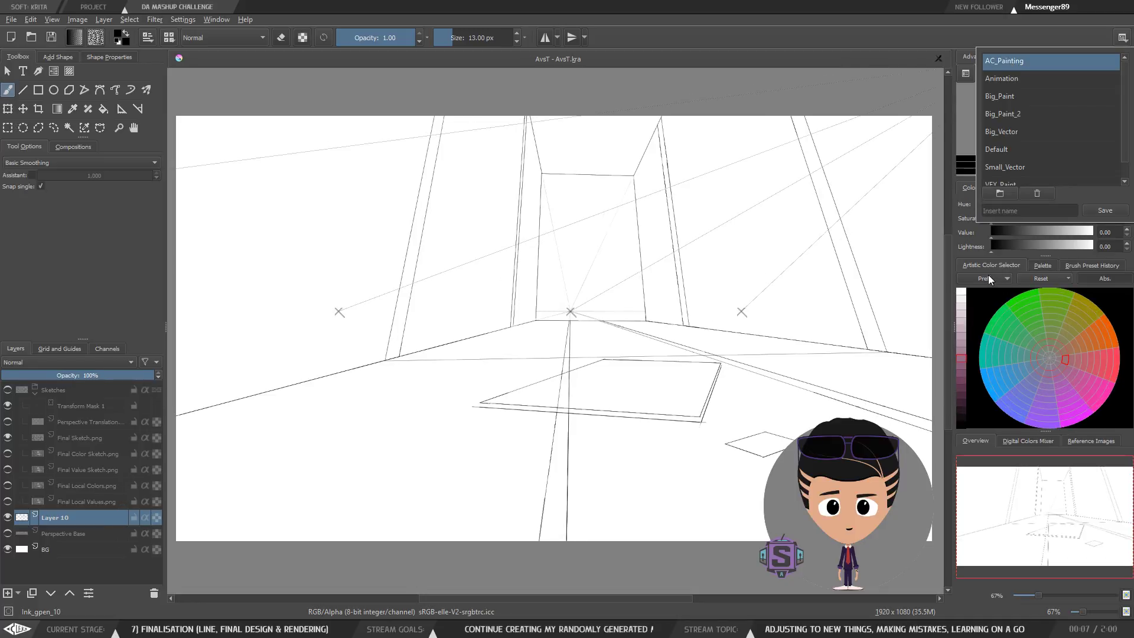
click(1048, 264)
click(1083, 264)
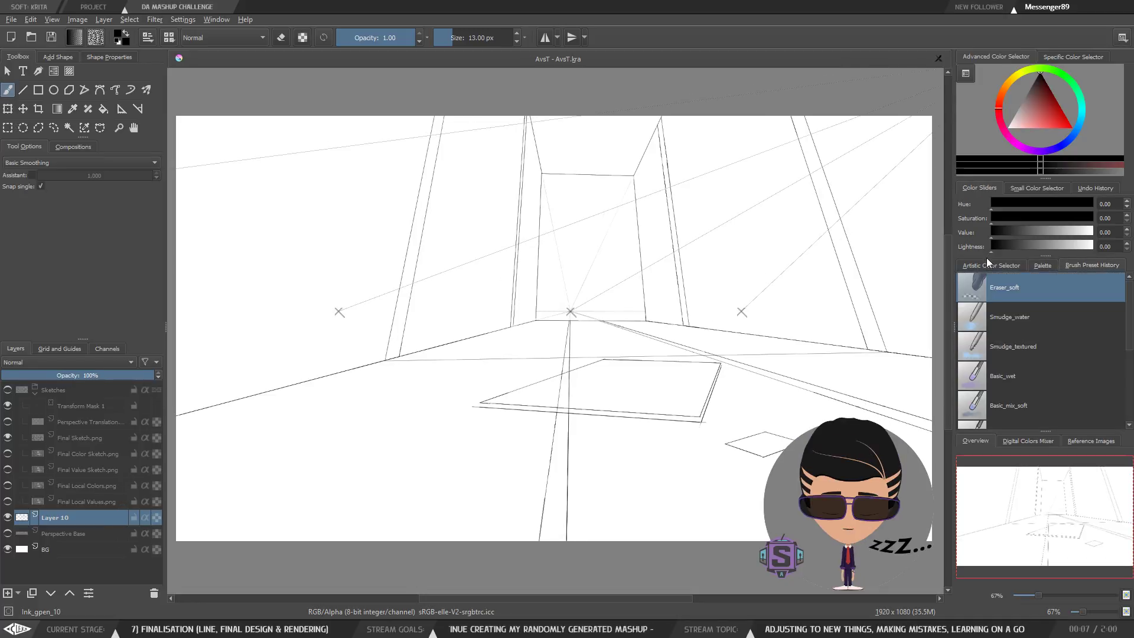
click(992, 265)
click(1072, 57)
click(980, 56)
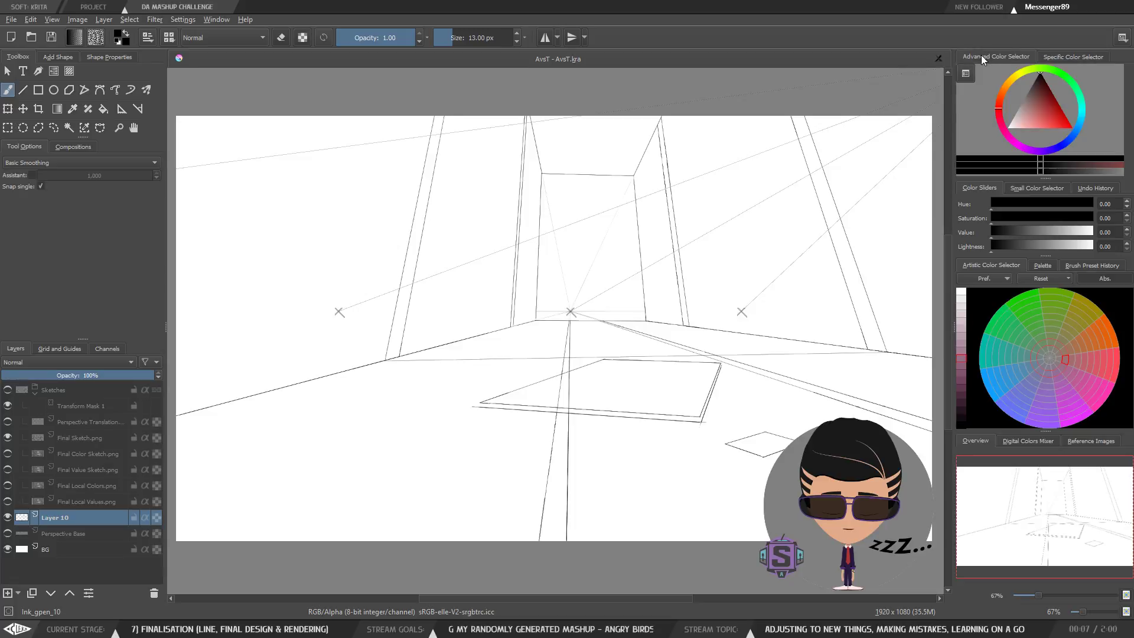
click(1033, 440)
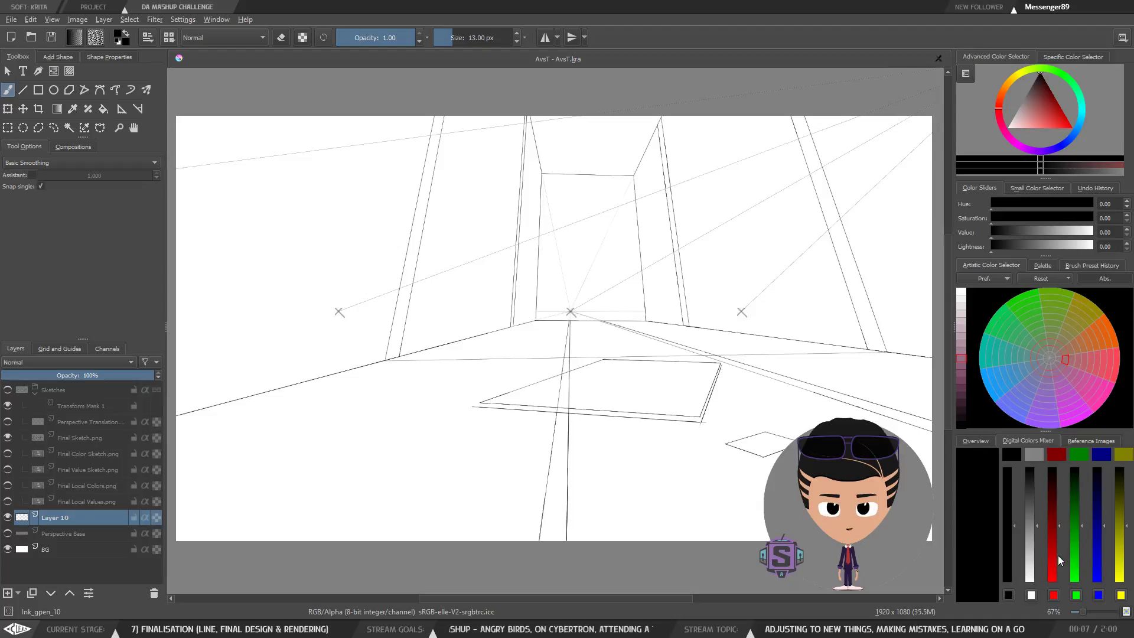
click(975, 441)
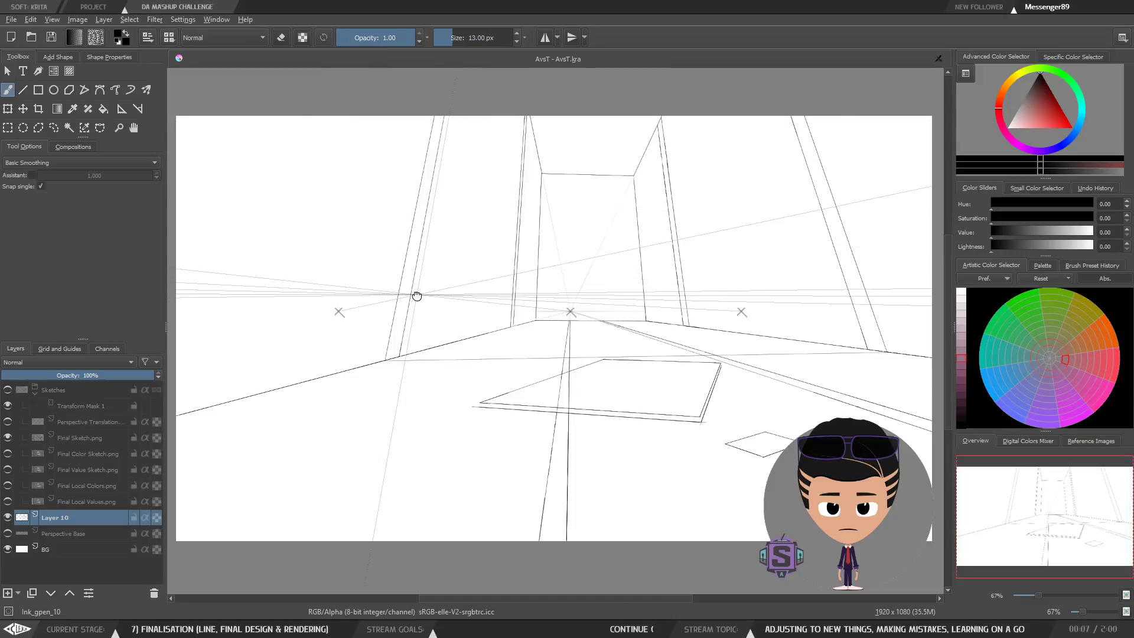
Inspect the room's perspective lines on the canvas and check Layer 10 by switching its visibility off and on.
drag(417, 296, 410, 295)
drag(478, 319, 491, 323)
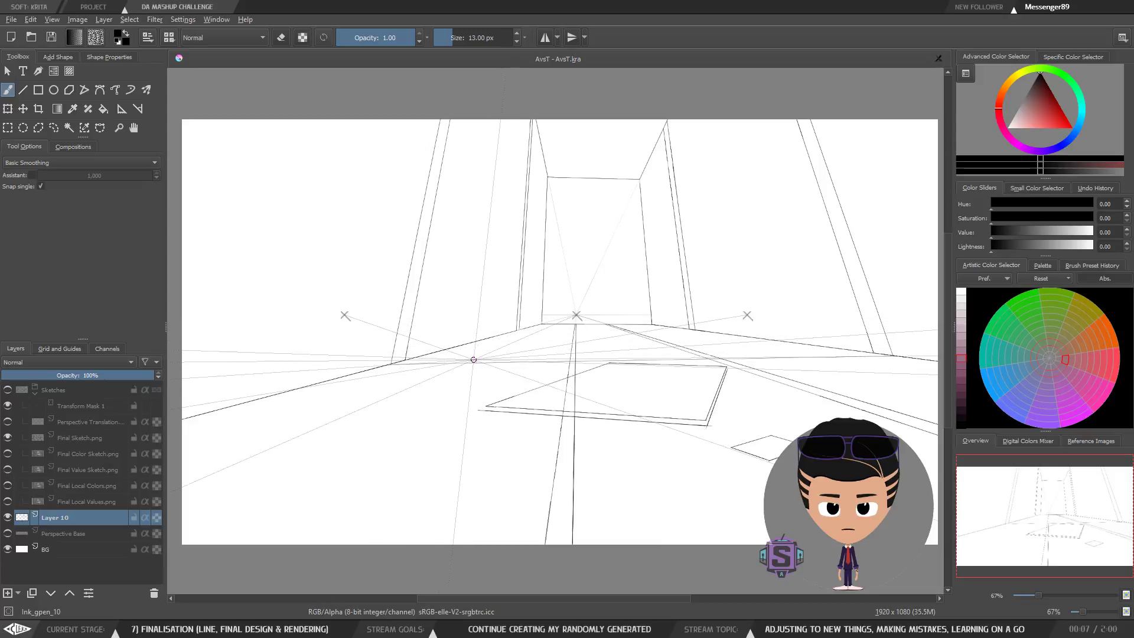
drag(475, 365, 469, 325)
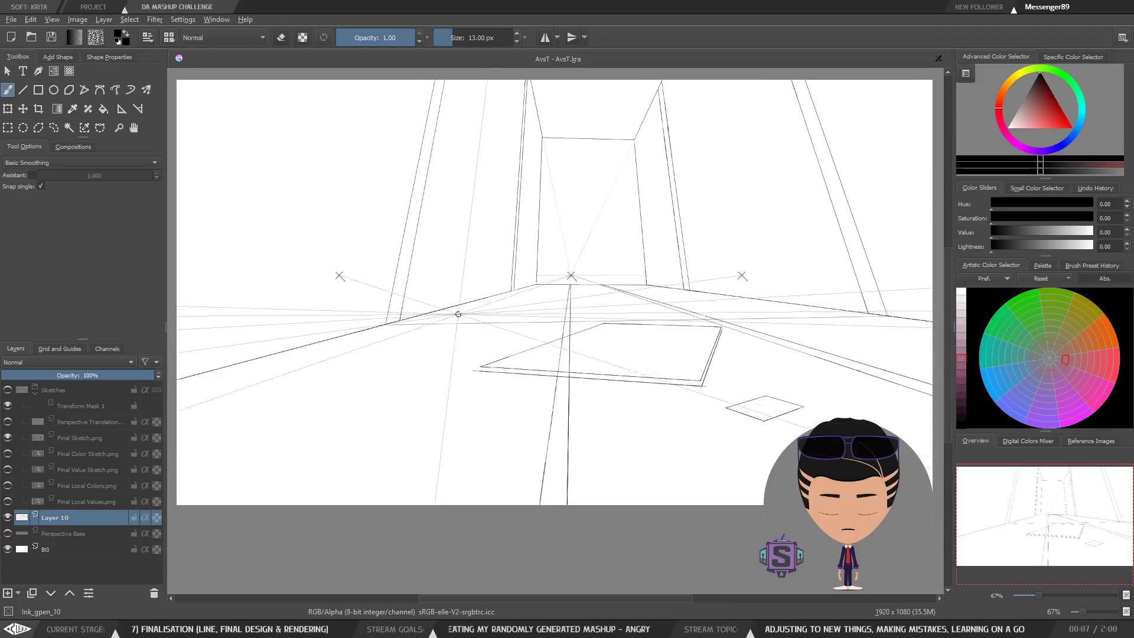
mouse_move(505, 320)
mouse_down()
mouse_move(509, 379)
mouse_move(503, 373)
mouse_up()
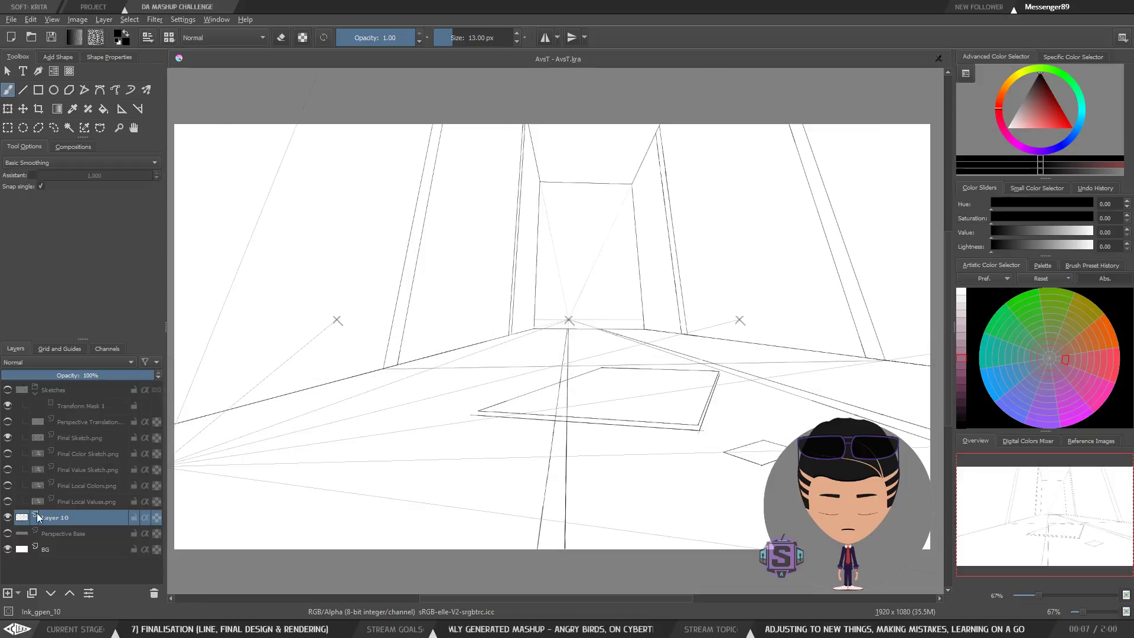
click(9, 518)
click(10, 519)
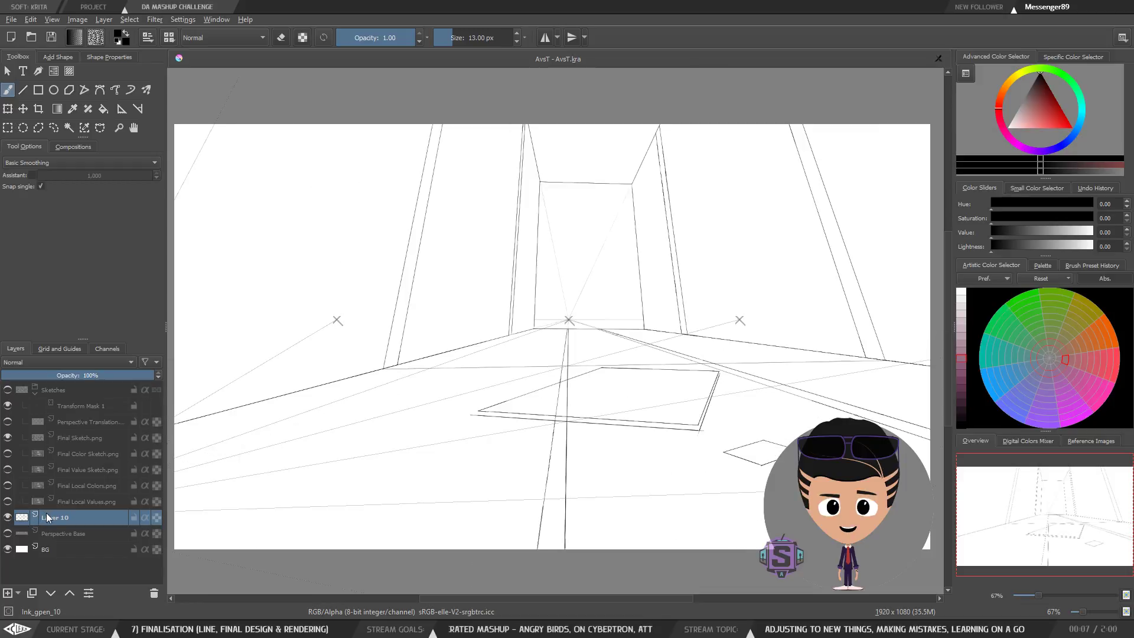
click(7, 518)
click(7, 518)
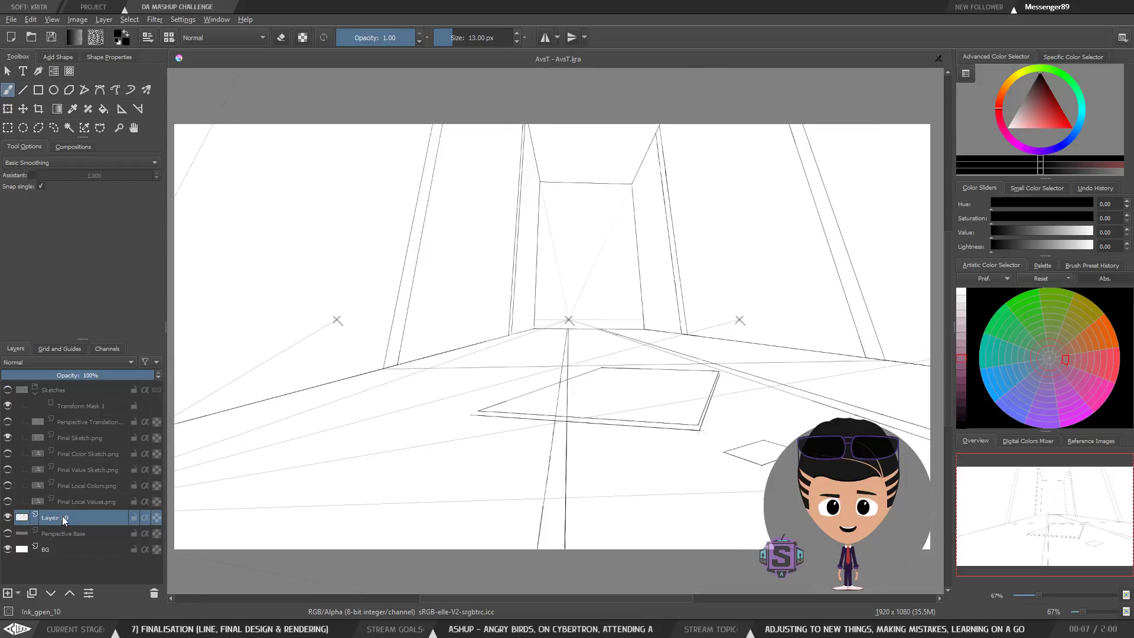
Show the Sketches group, duplicate it, and collapse and hide the original group so only the copy stays visible.
click(42, 388)
click(8, 391)
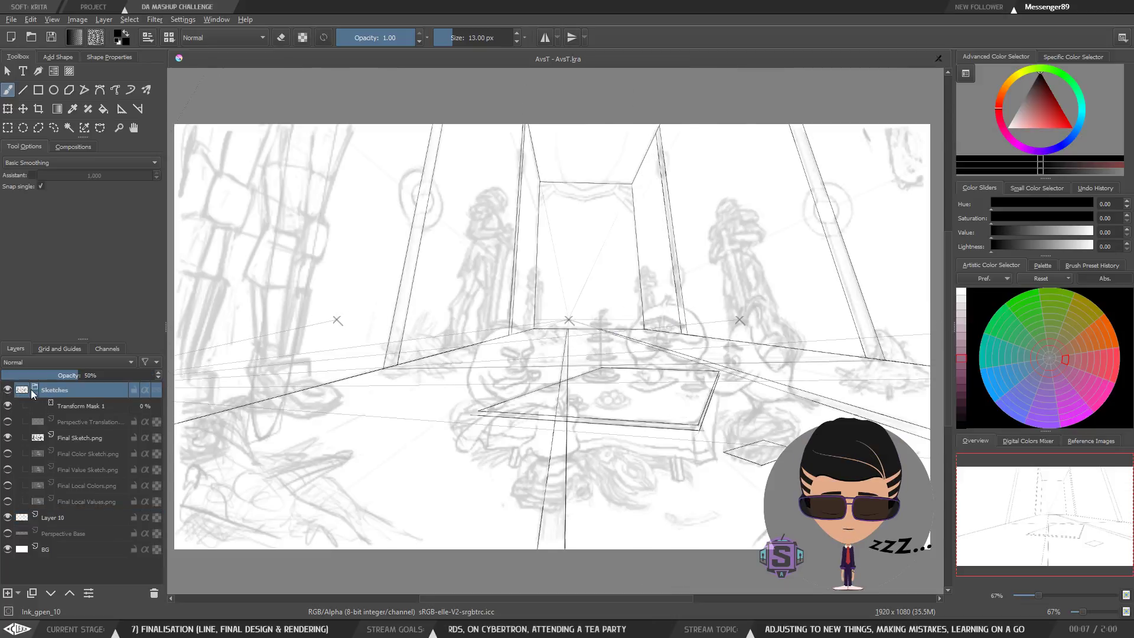
right_click(52, 389)
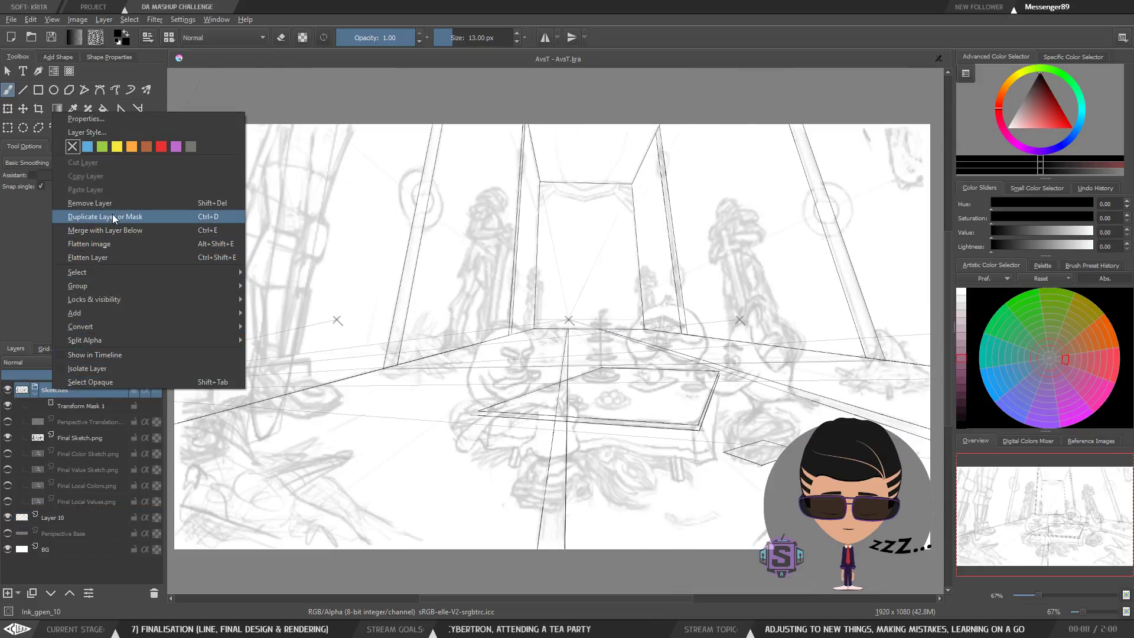
click(140, 216)
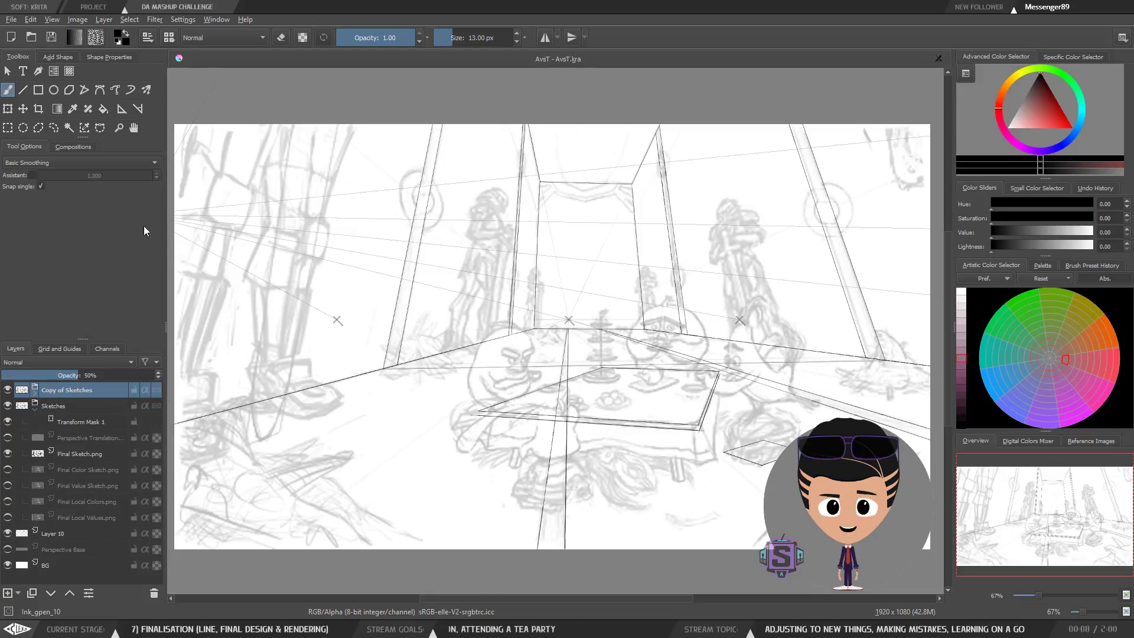
click(35, 411)
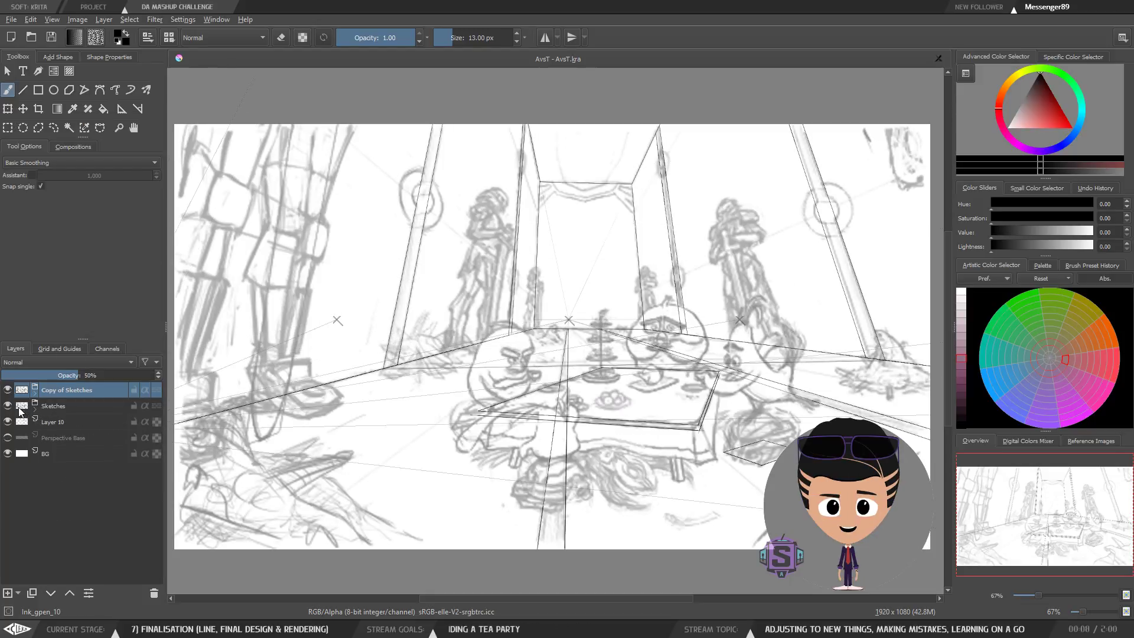
click(8, 406)
Duplicate Transform Mask 1 in the Copy of Sketches group and attach the duplicate to the Perspective Translation layer.
click(34, 395)
click(76, 406)
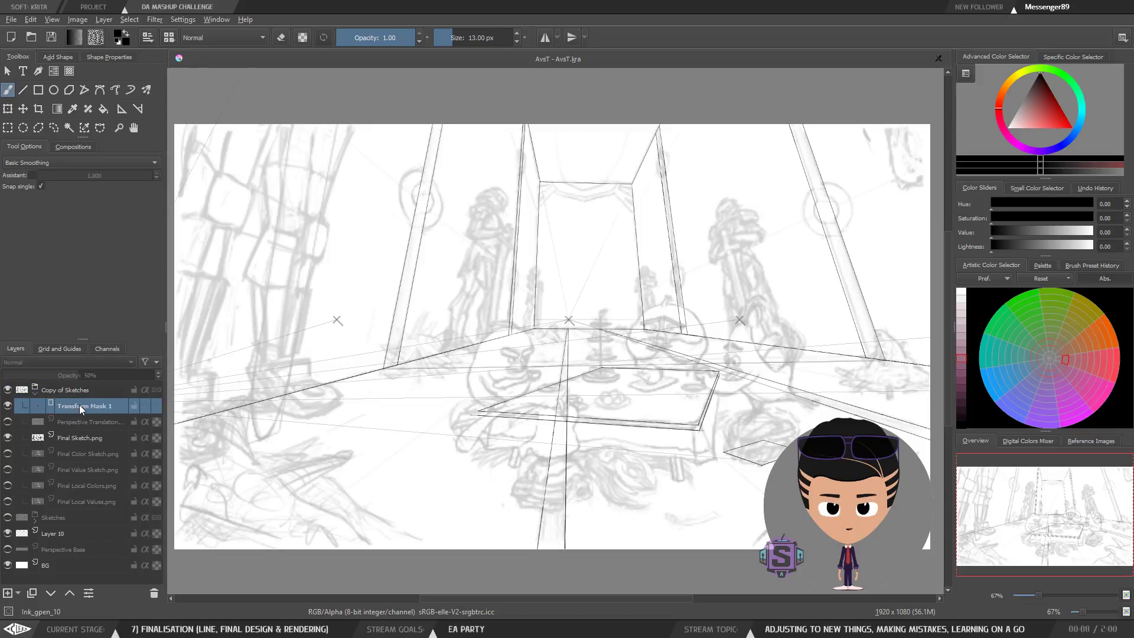
right_click(80, 405)
click(146, 246)
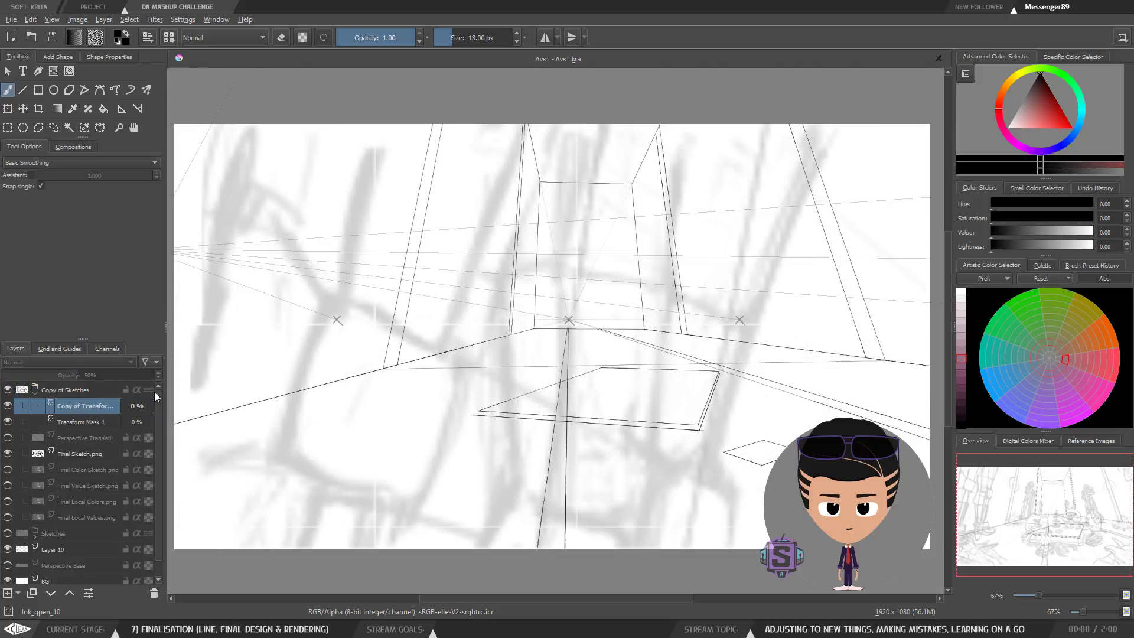
key(ctrl+Page_Down)
key(ctrl+Page_Down)
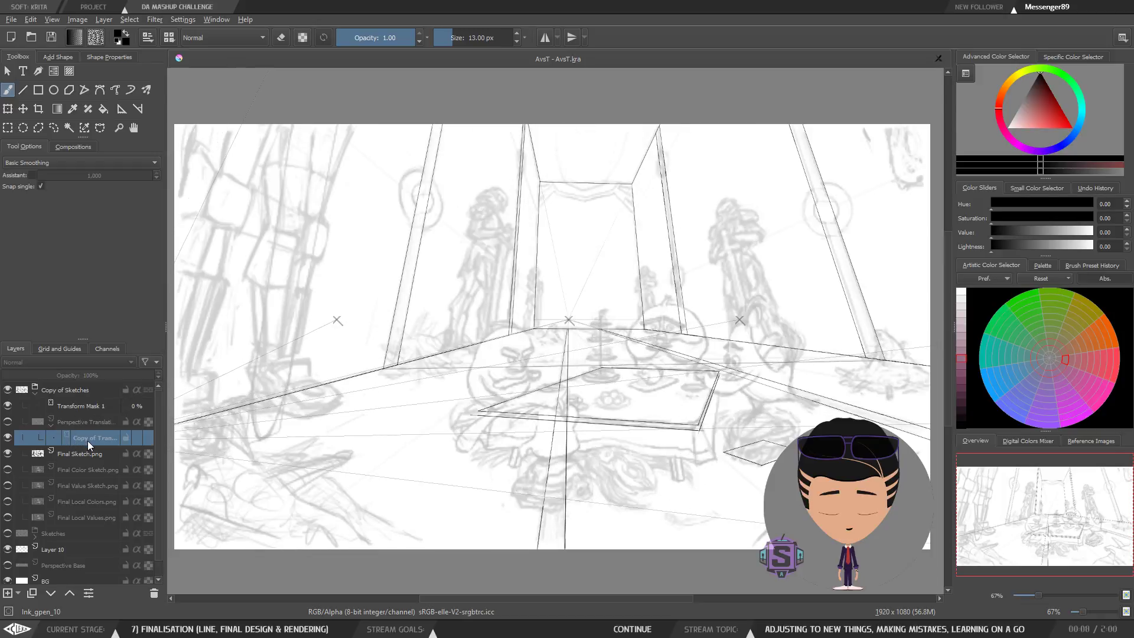
Duplicate the transform mask on the Perspective Translation layer and attach one of the two to Final Sketch.png.
right_click(88, 441)
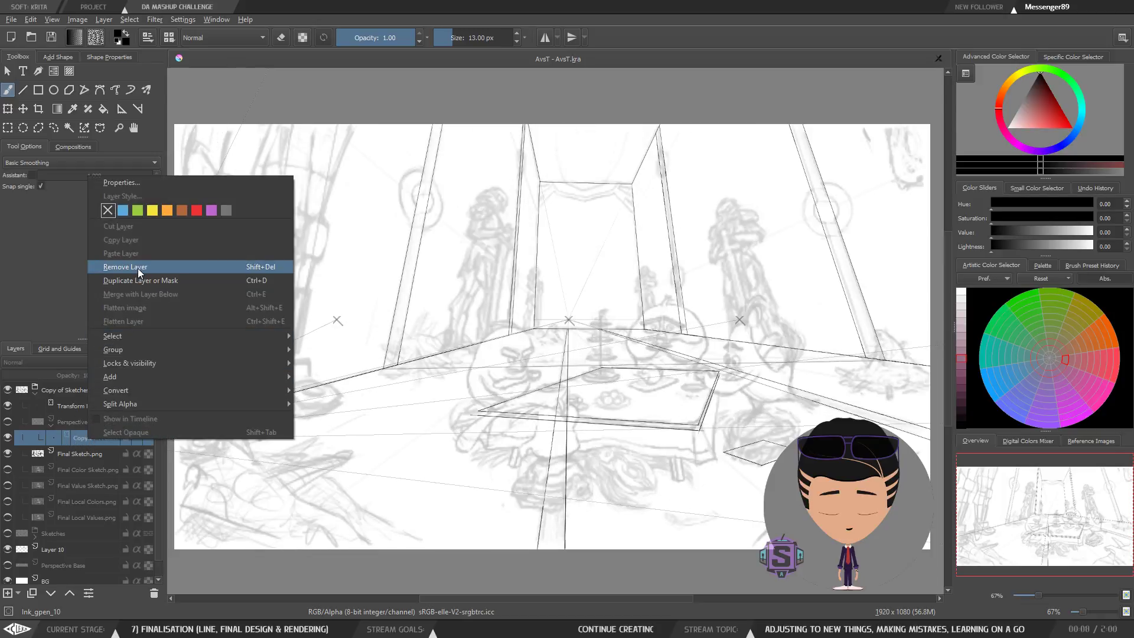
click(150, 280)
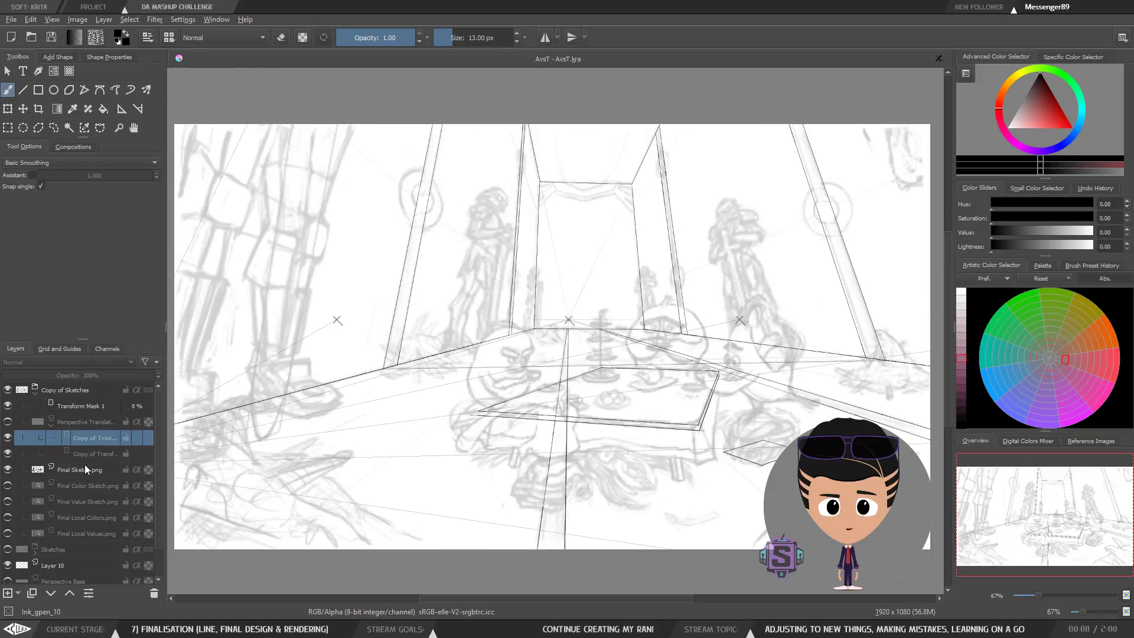
key(ctrl+Page_Down)
key(ctrl+Page_Down)
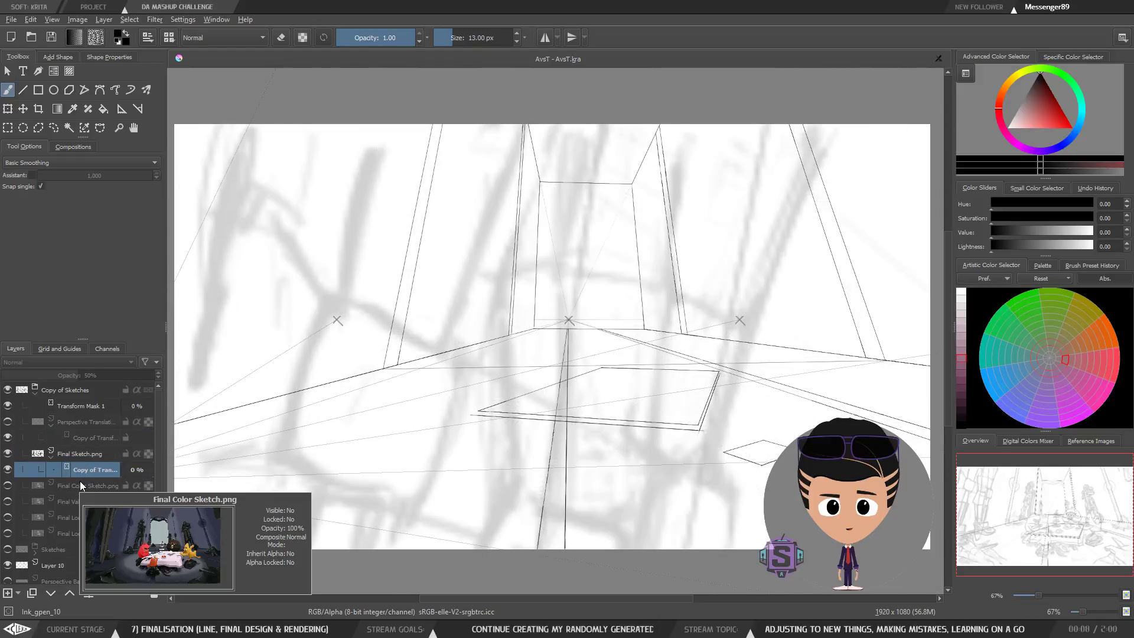
Move the copied group's own Transform Mask 1 down the stack onto the Final Color Sketch.png layer.
click(73, 406)
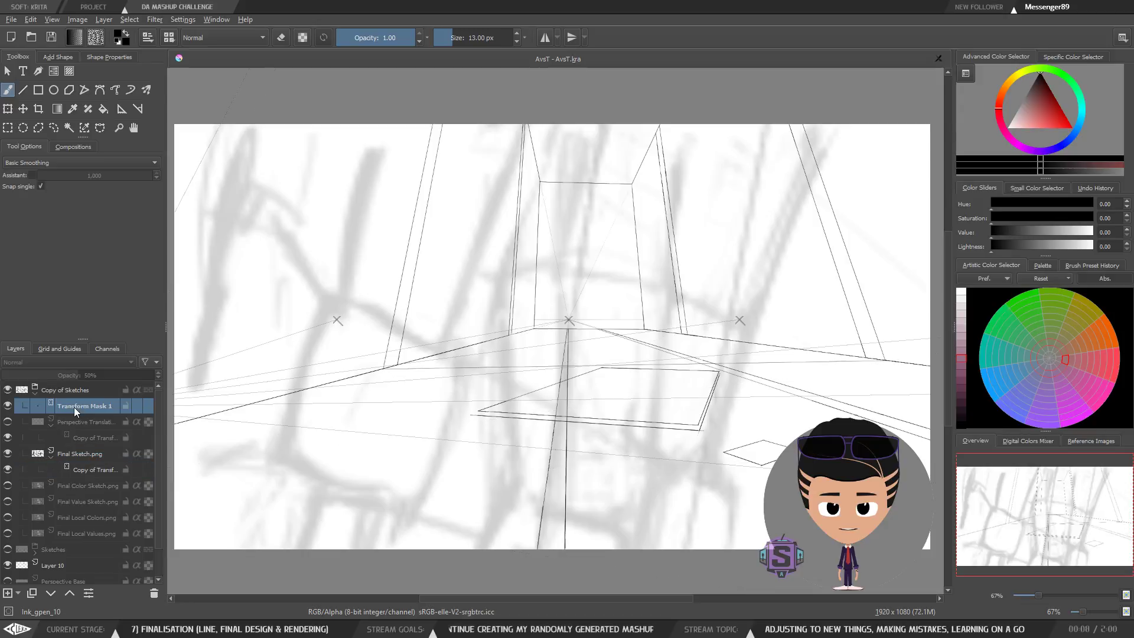
key(ctrl+Page_Down)
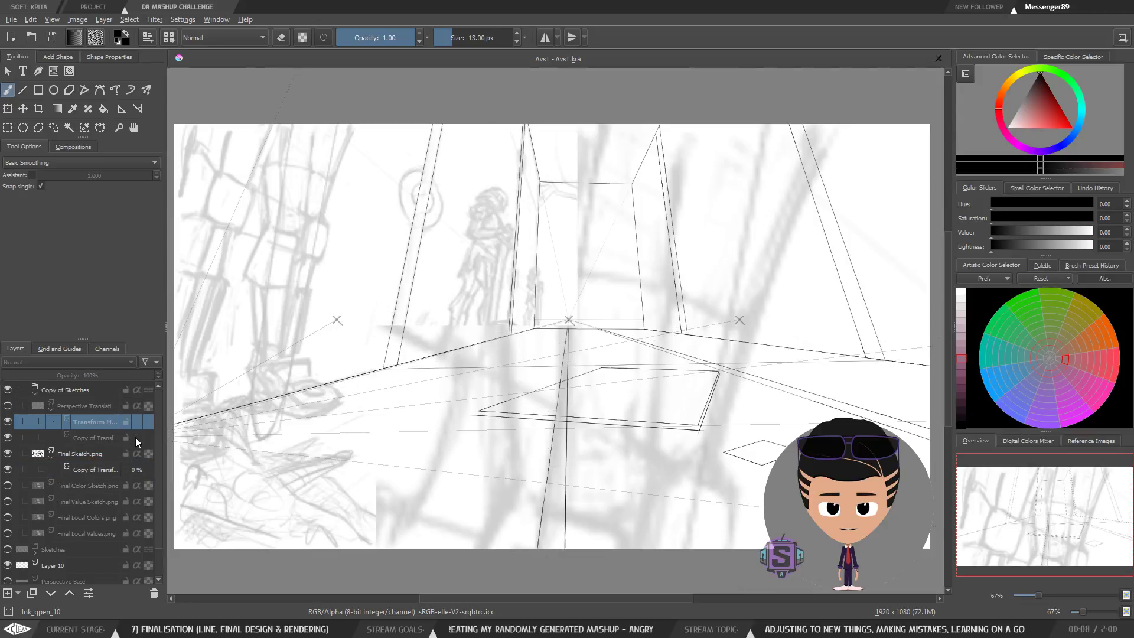
key(ctrl+Page_Down)
key(ctrl+Page_Down)
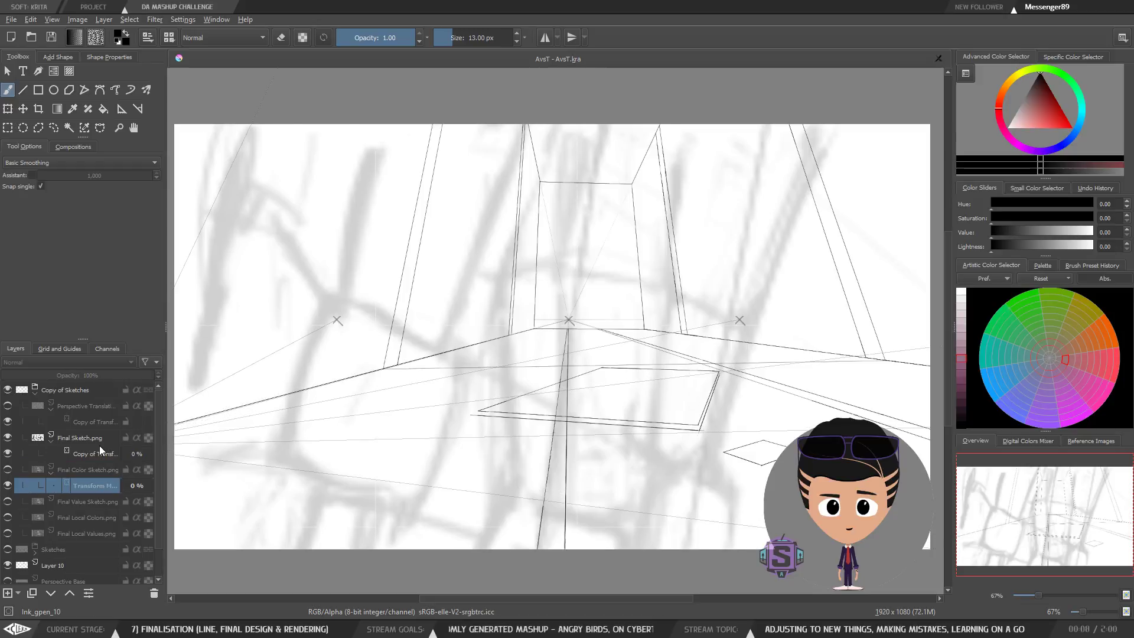
key(ctrl+Page_Down)
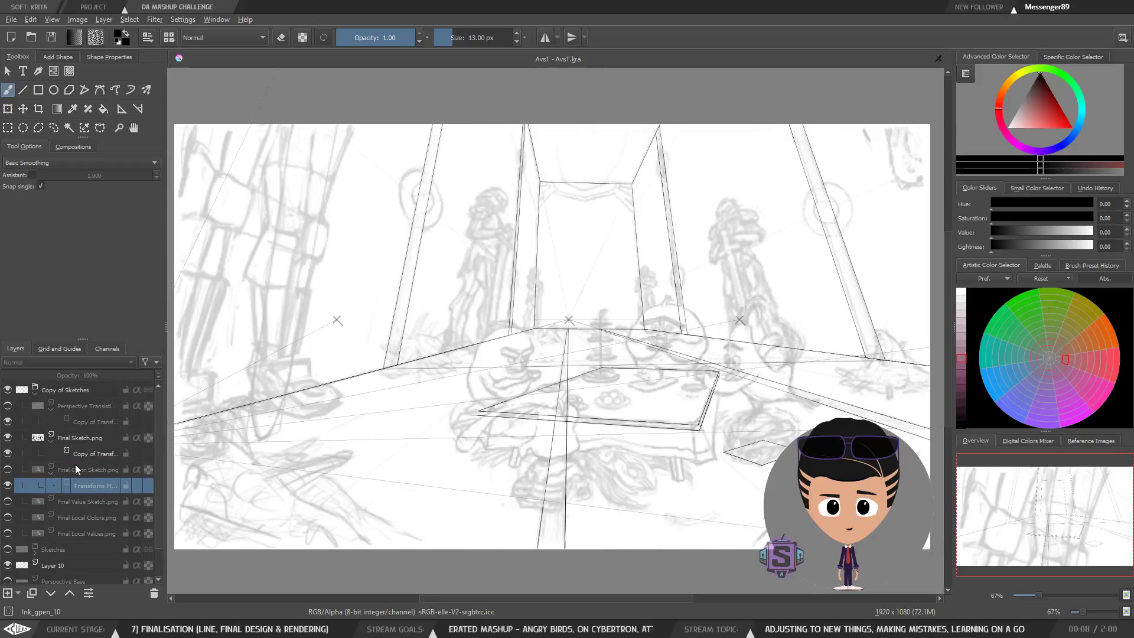
Duplicate Transform Mask 1 on Final Color Sketch.png and move the original mask onto Final Value Sketch.png.
click(73, 502)
click(78, 487)
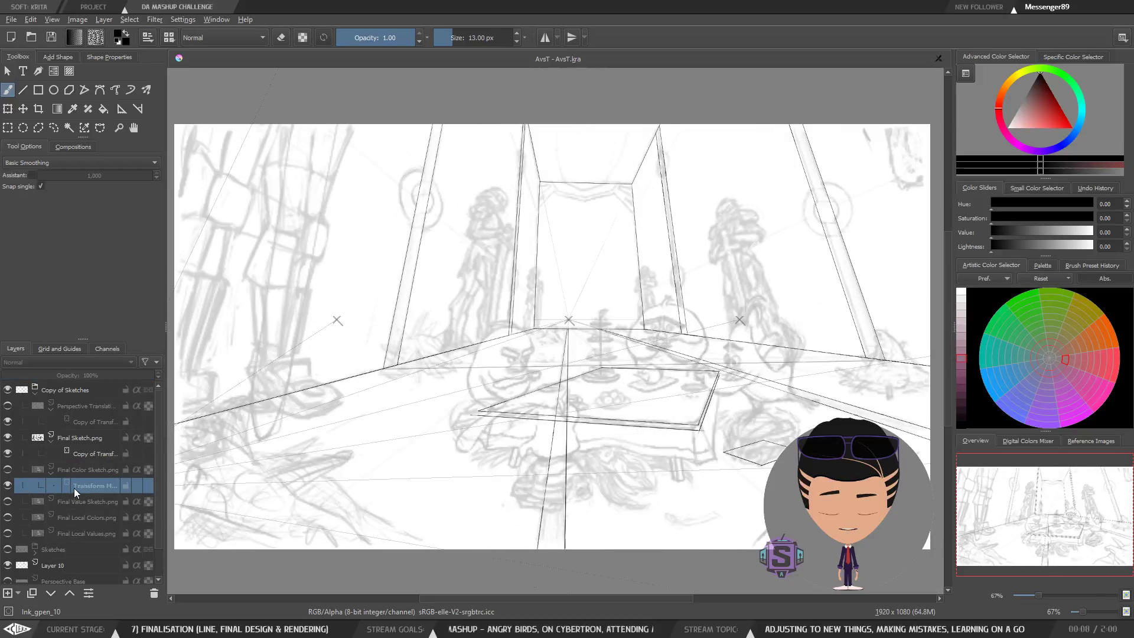
right_click(88, 484)
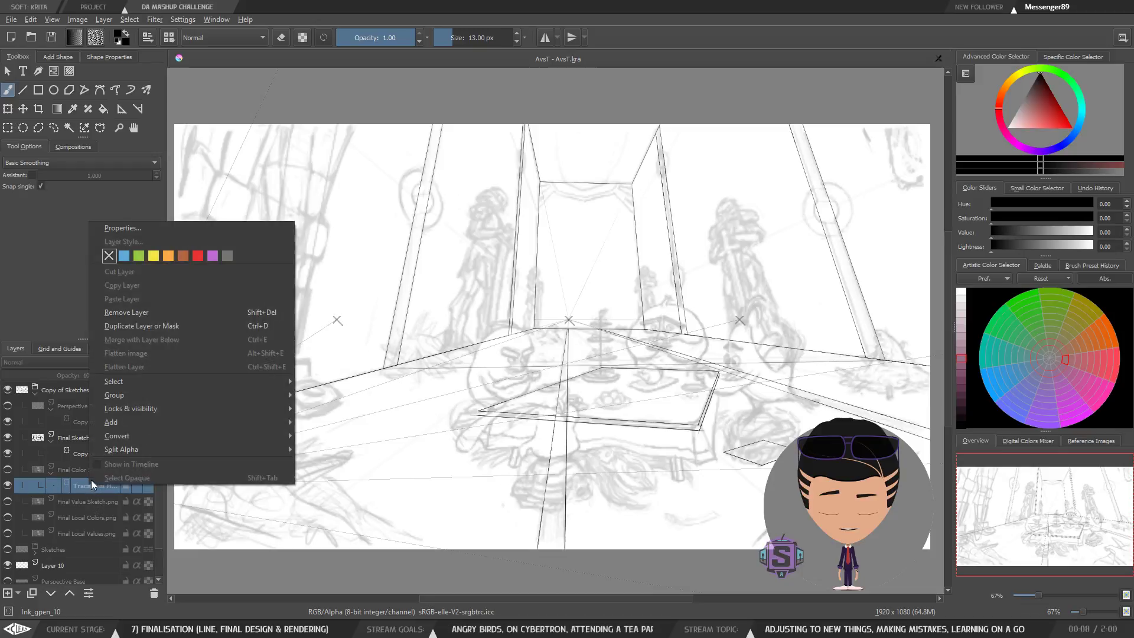
click(143, 325)
click(92, 502)
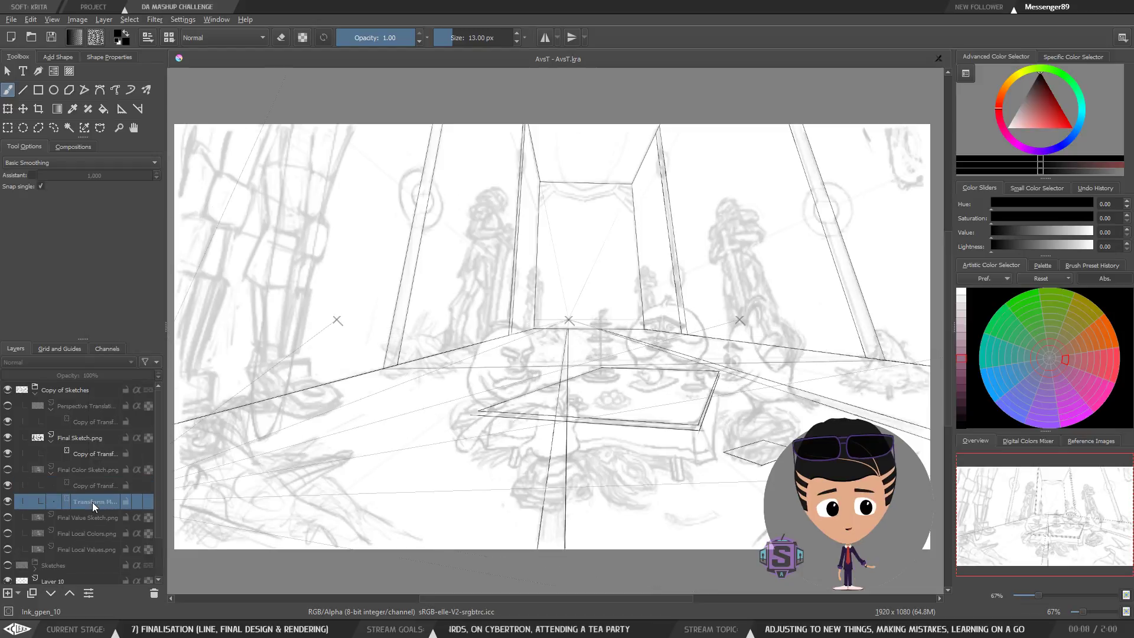
key(ctrl+Page_Down)
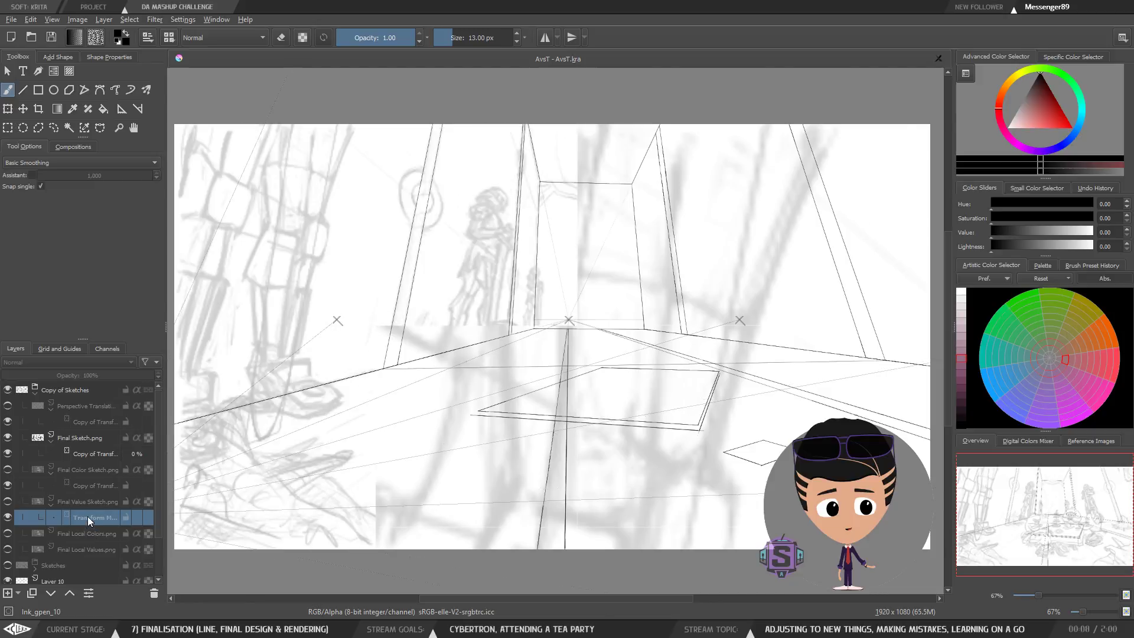
Duplicate Transform Mask 1 on Final Value Sketch.png and move the original mask onto Final Local Colors.png.
click(83, 533)
scroll(84, 531, down, 1)
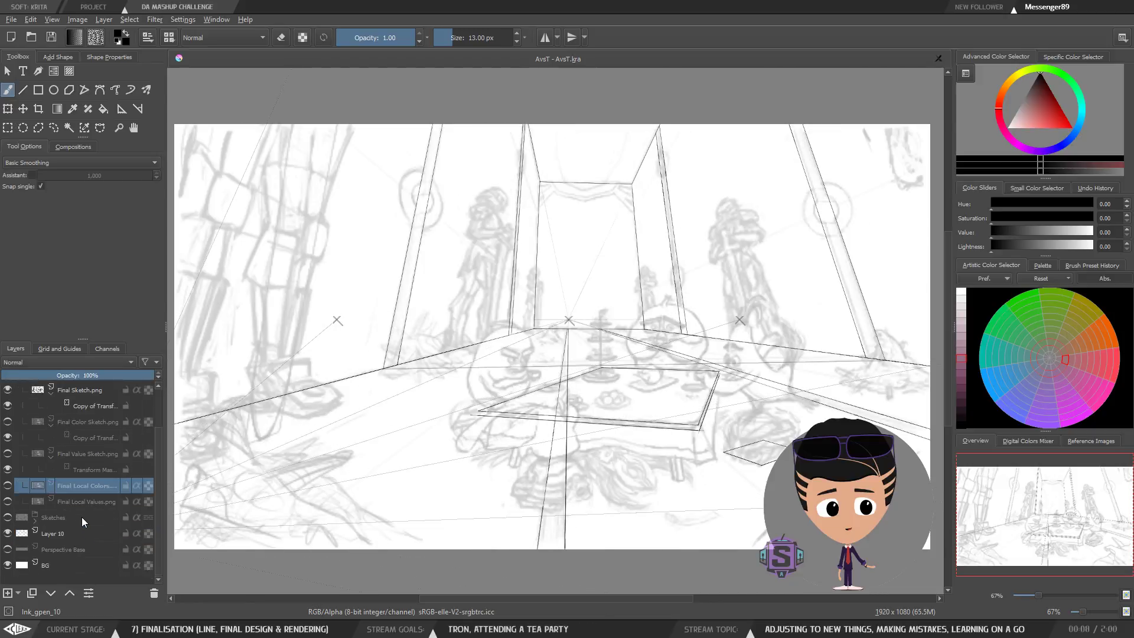
right_click(91, 473)
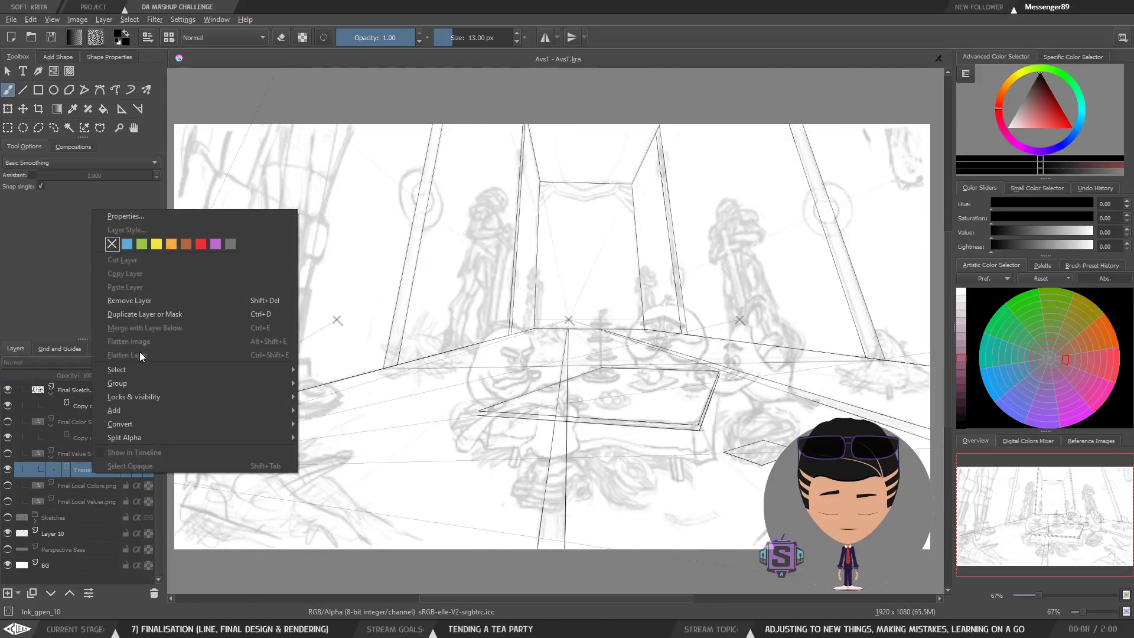
click(147, 317)
click(91, 490)
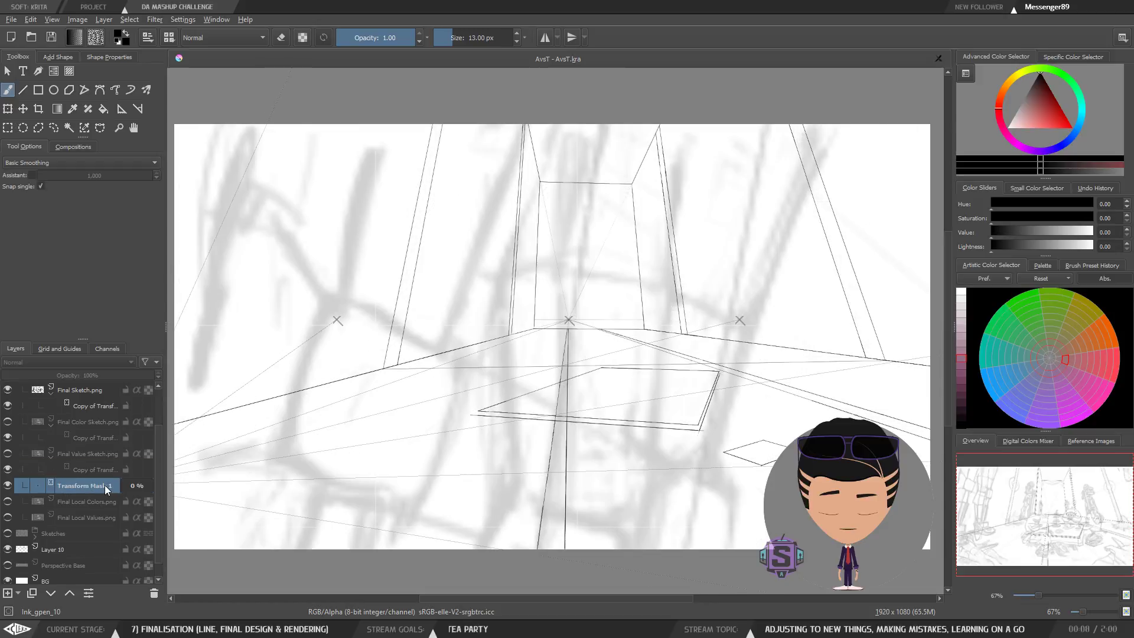
key(ctrl+Page_Down)
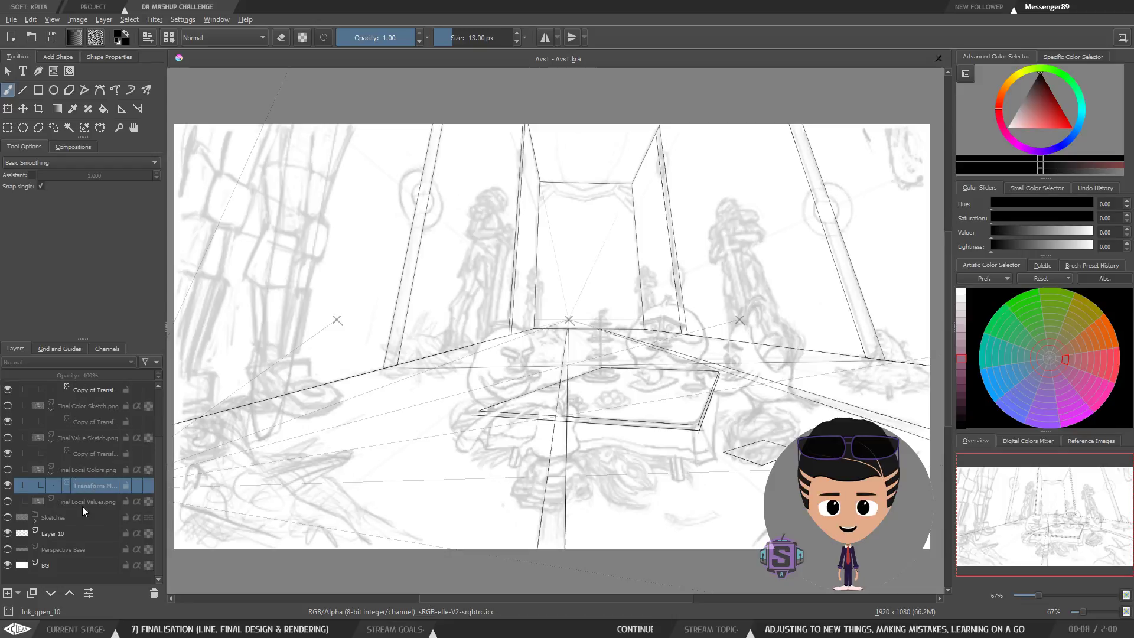
Look through the keyboard shortcut categories in Krita's configuration and close it without changing anything.
click(83, 501)
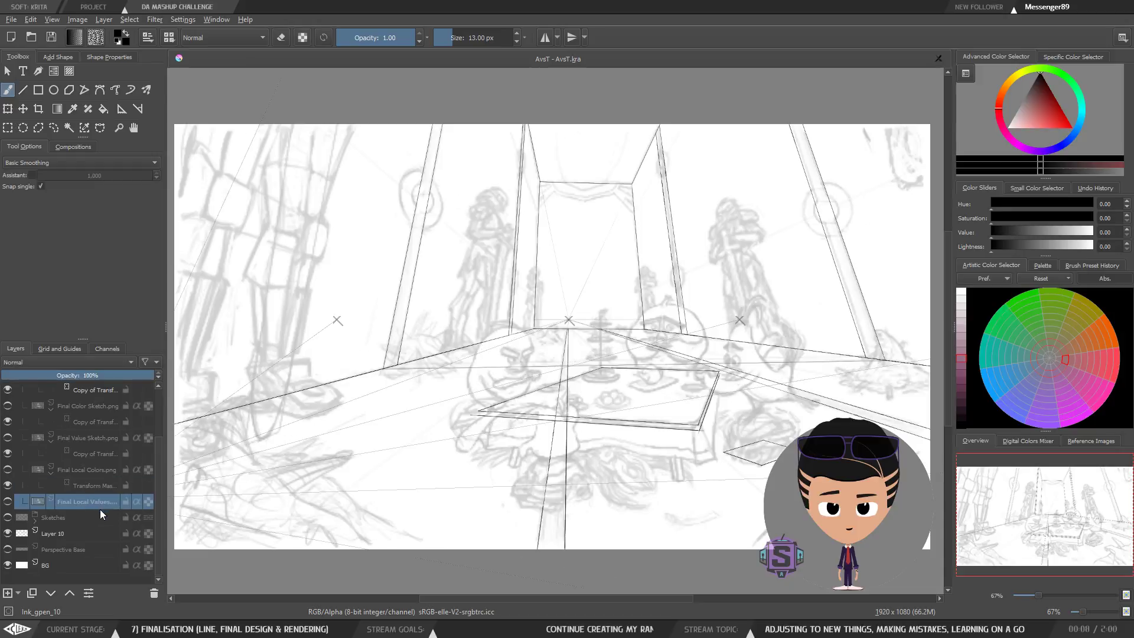
mouse_move(79, 504)
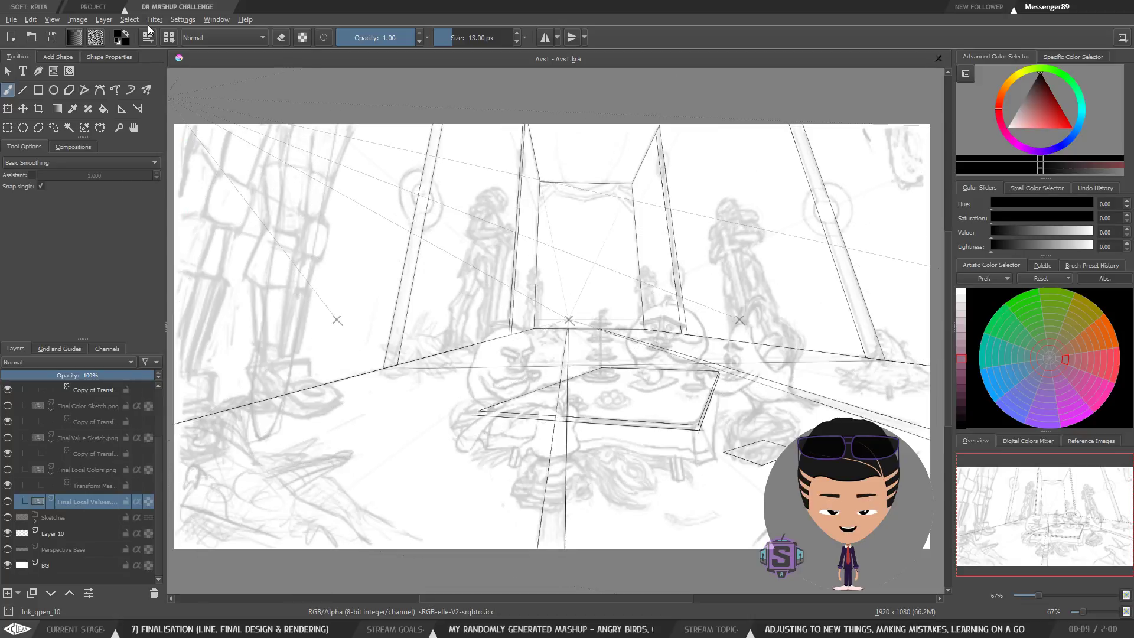
click(129, 20)
mouse_move(183, 22)
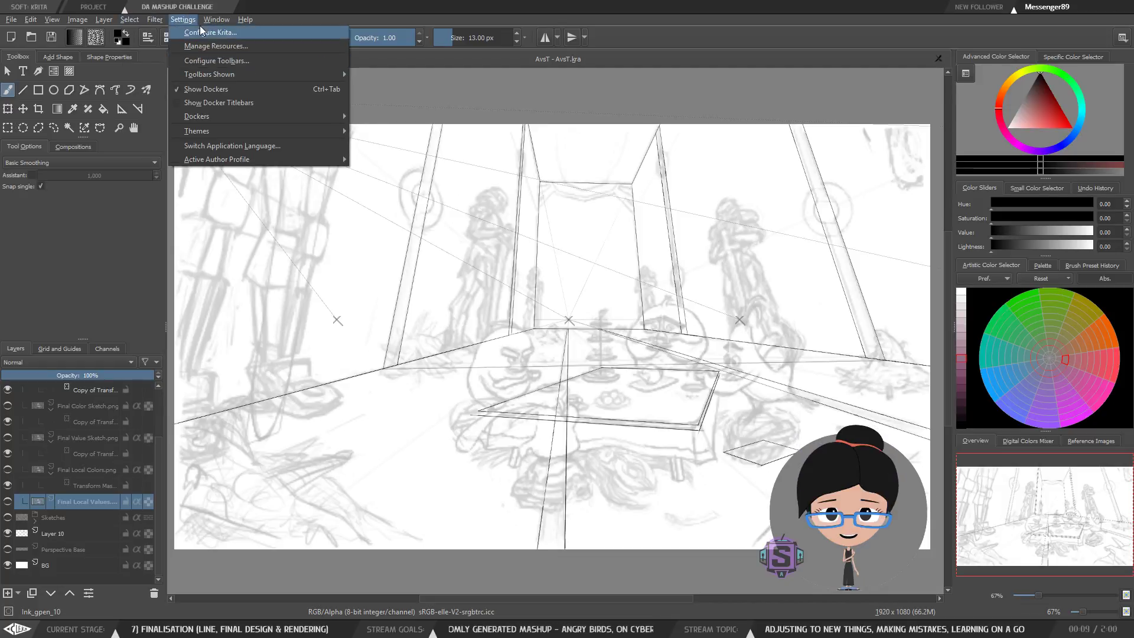
click(200, 33)
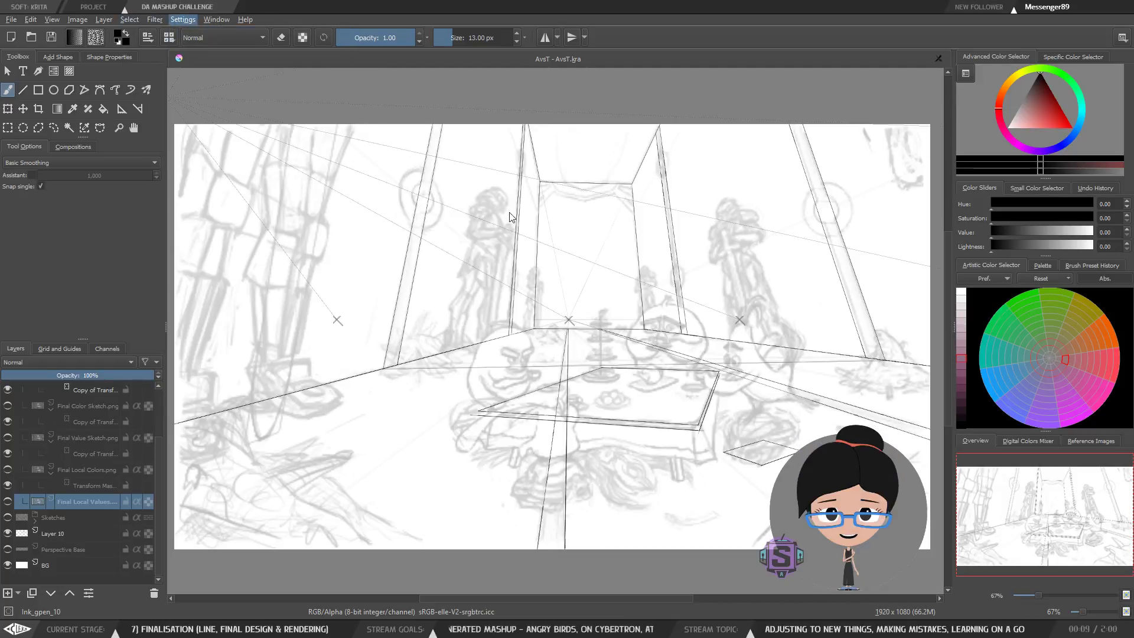
click(388, 158)
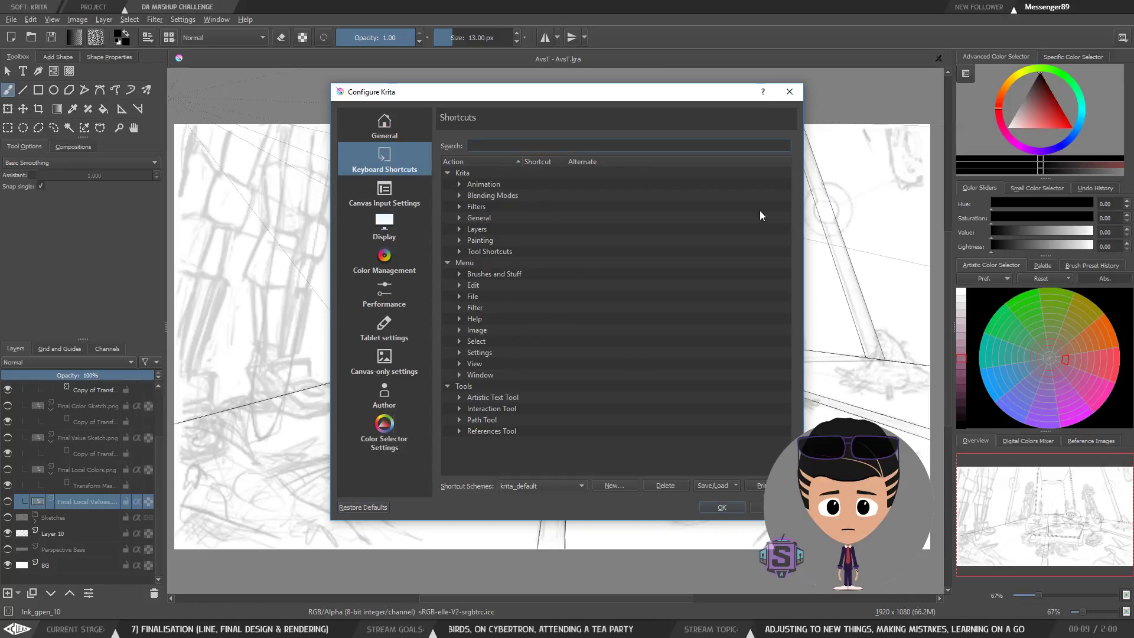
click(795, 93)
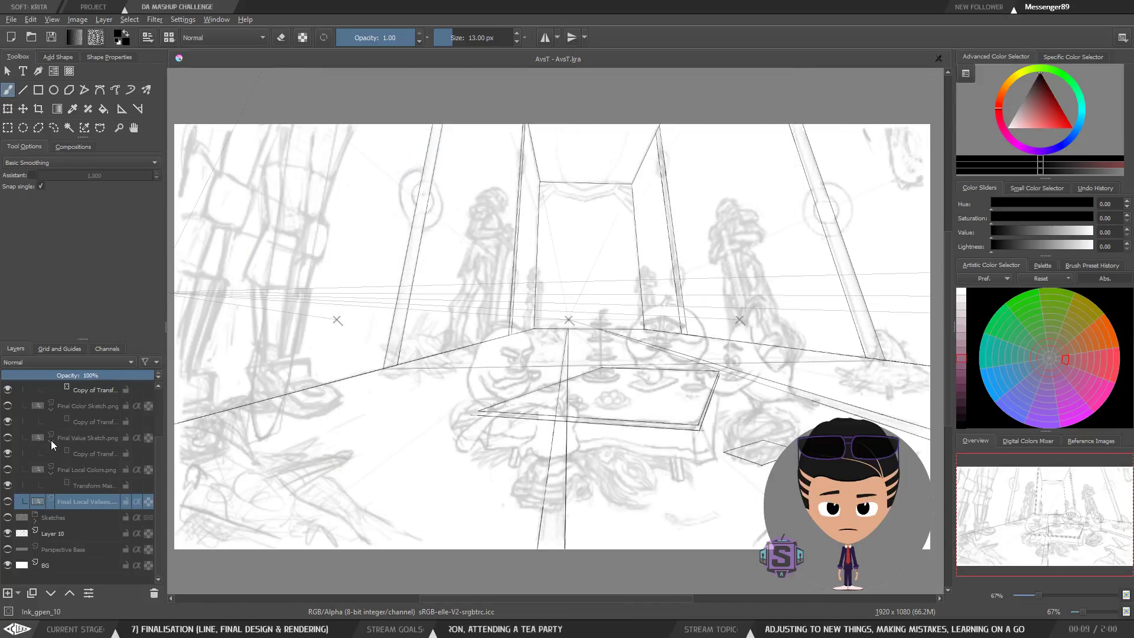
Duplicate Transform Mask 1 on Final Local Colors.png and move the copy down onto Final Local Values.png.
click(33, 522)
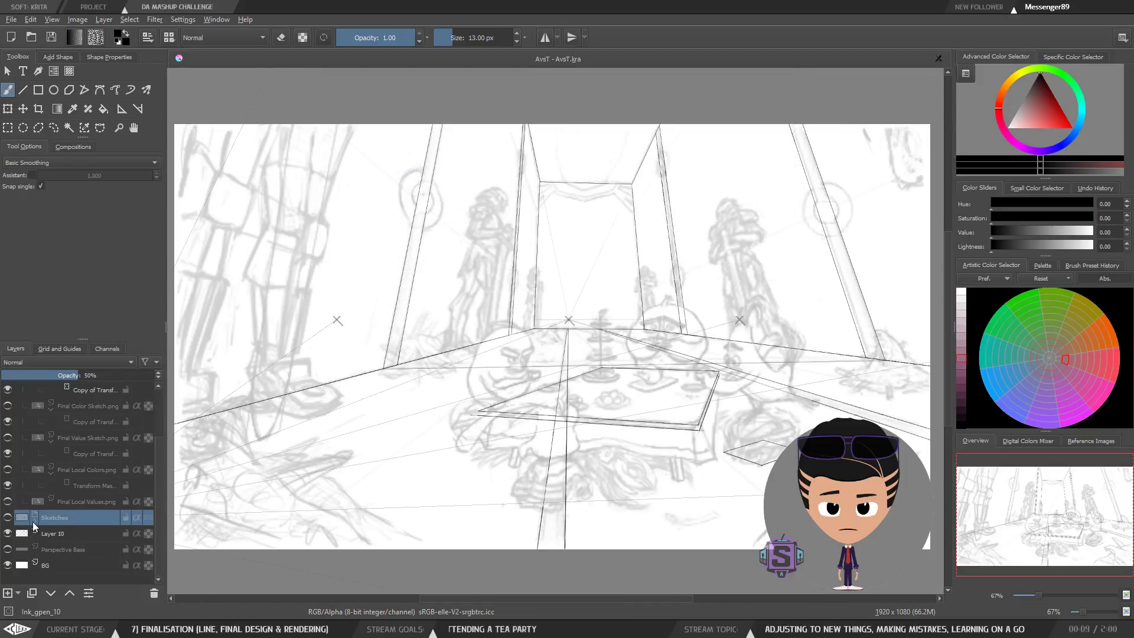
click(87, 490)
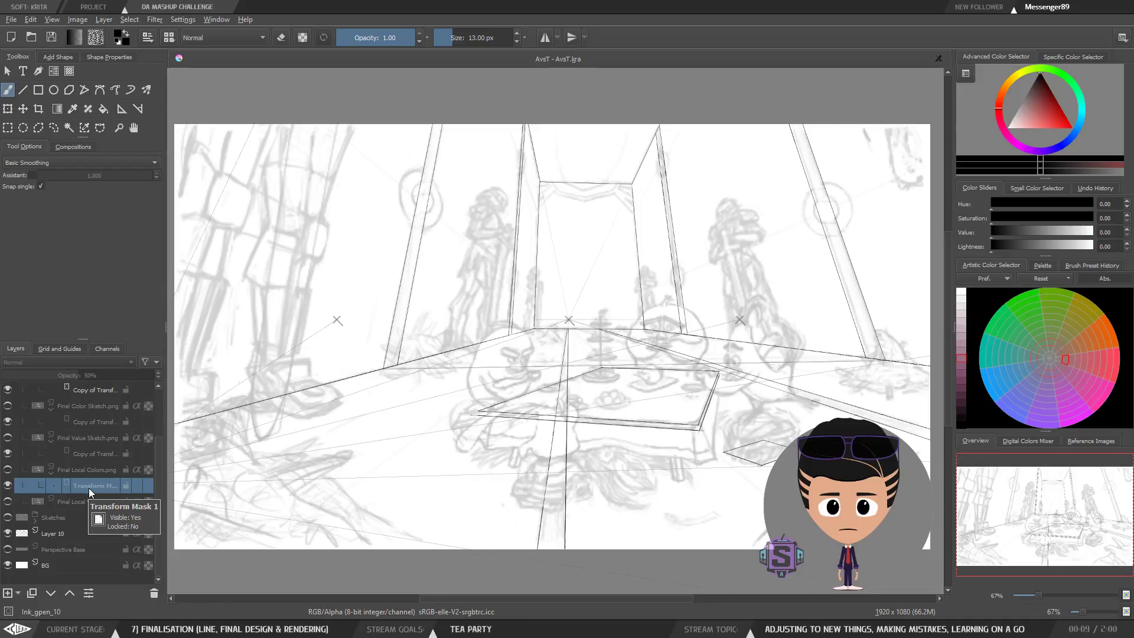
right_click(89, 488)
click(149, 335)
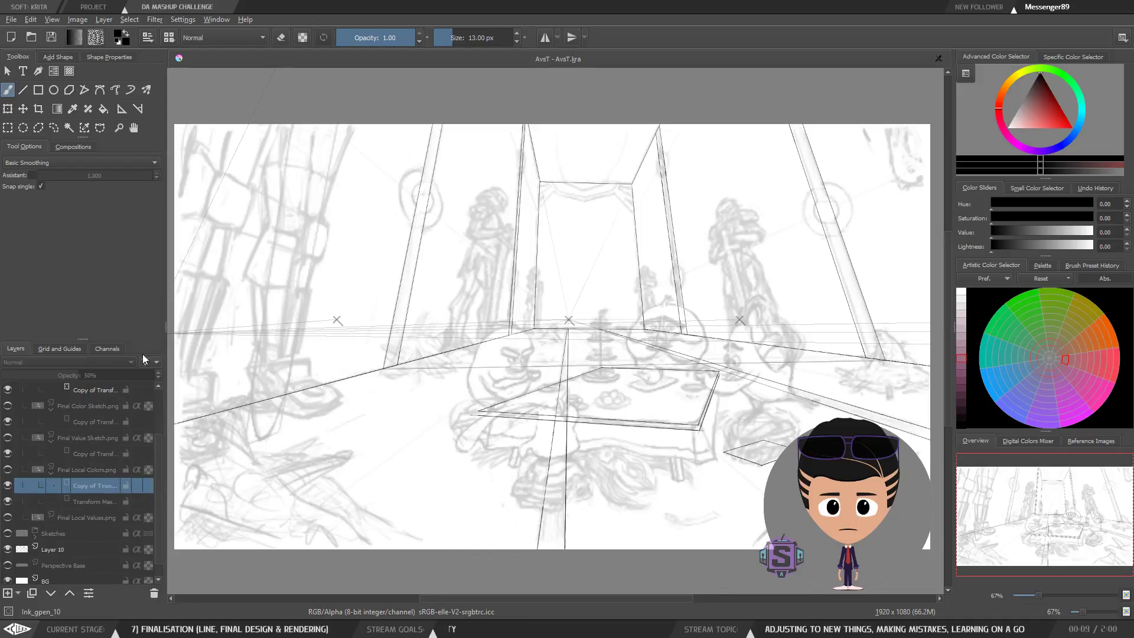
key(ctrl+Page_Down)
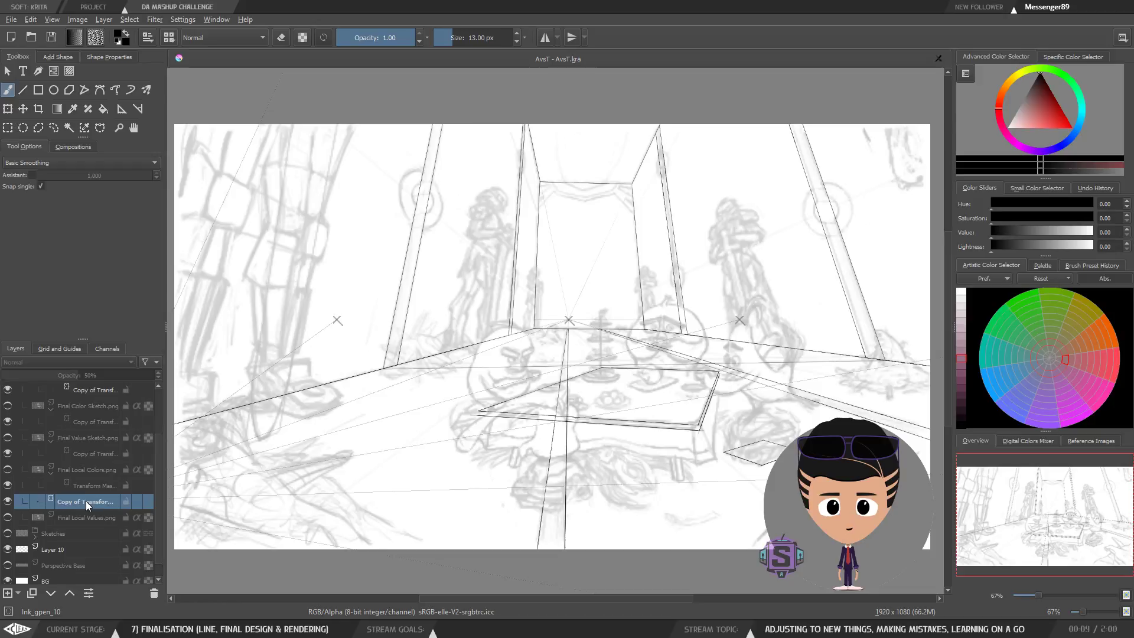
key(ctrl+Page_Down)
scroll(62, 506, up, 2)
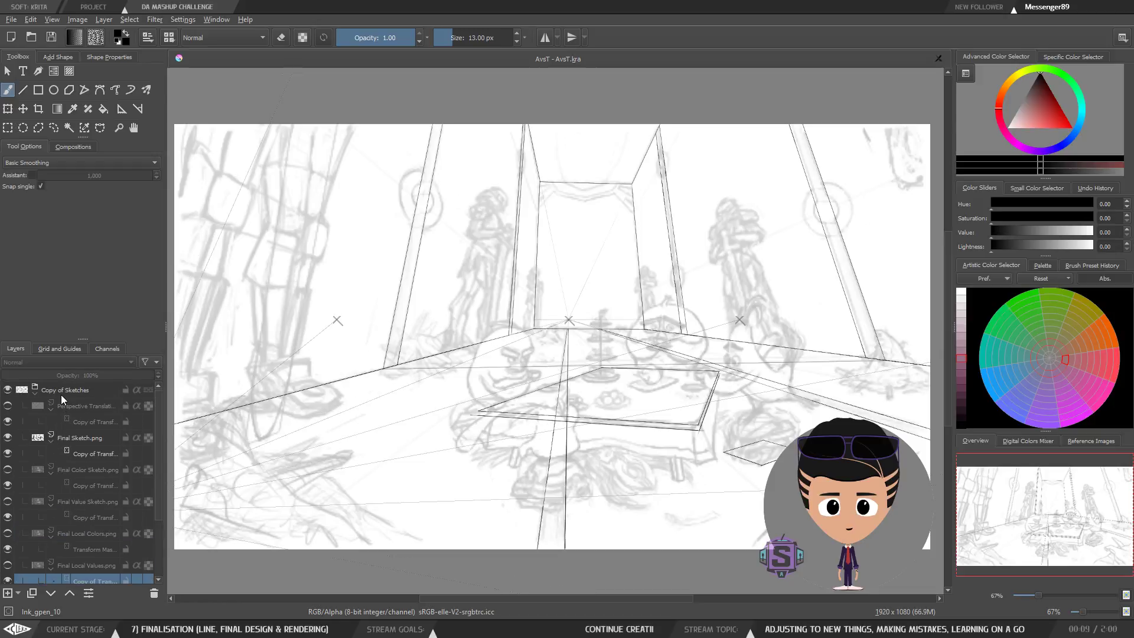
Show the perspective translation, Final Color Sketch.png, Final Value Sketch.png, Final Local Colors.png and Final Local Values.png layers in Copy of Sketches.
click(77, 408)
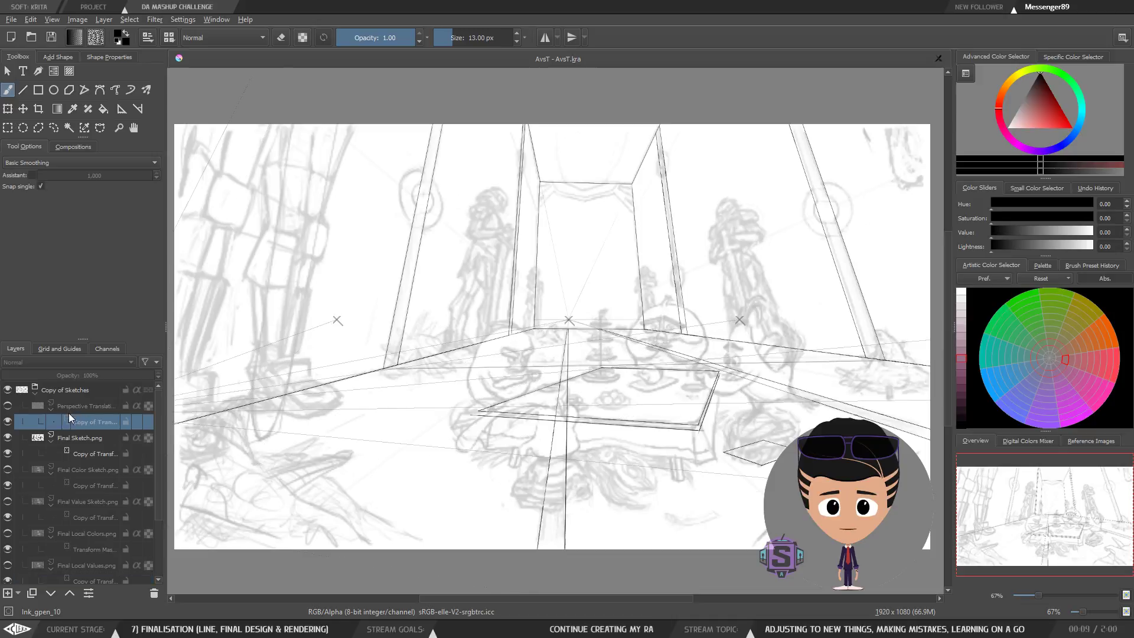
click(8, 407)
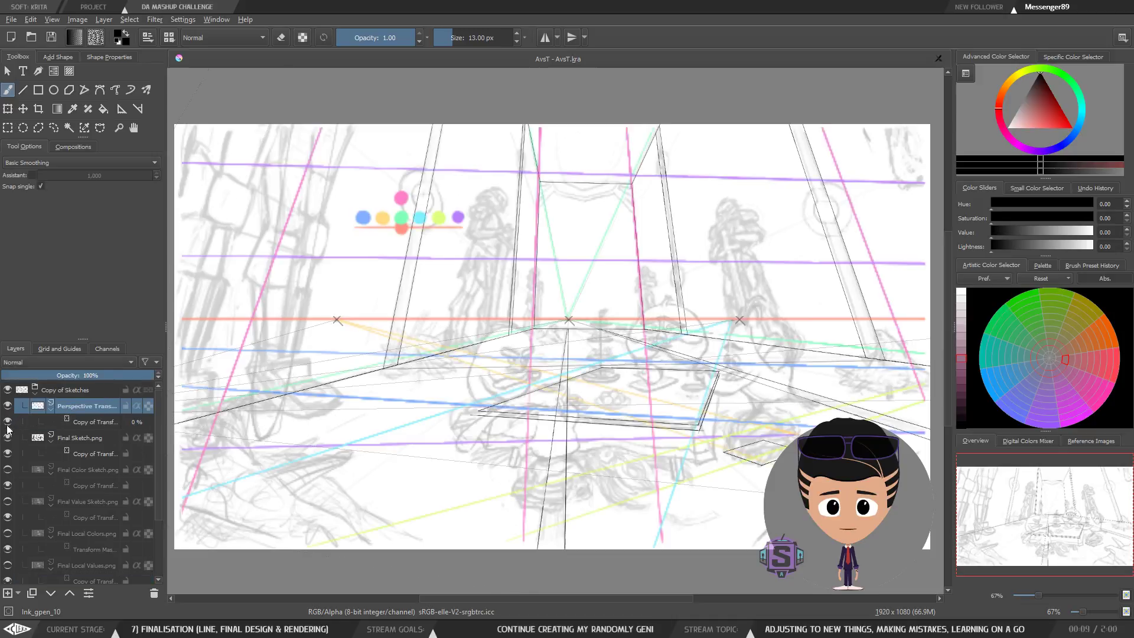
click(7, 470)
click(8, 501)
click(8, 533)
scroll(19, 534, down, 1)
click(8, 517)
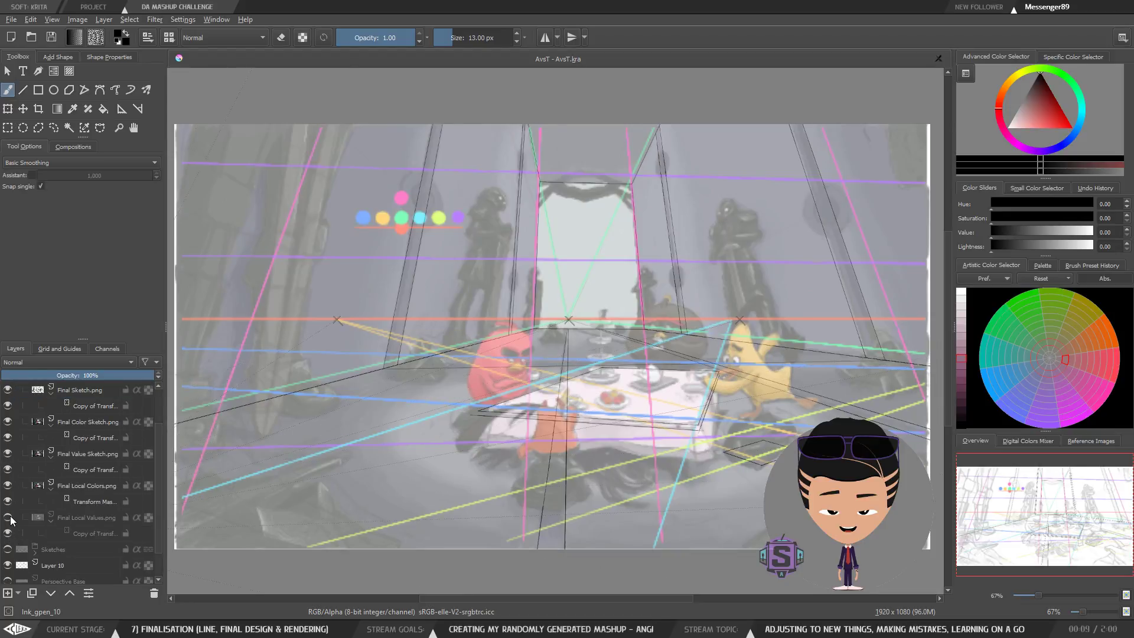
click(79, 518)
scroll(79, 517, up, 1)
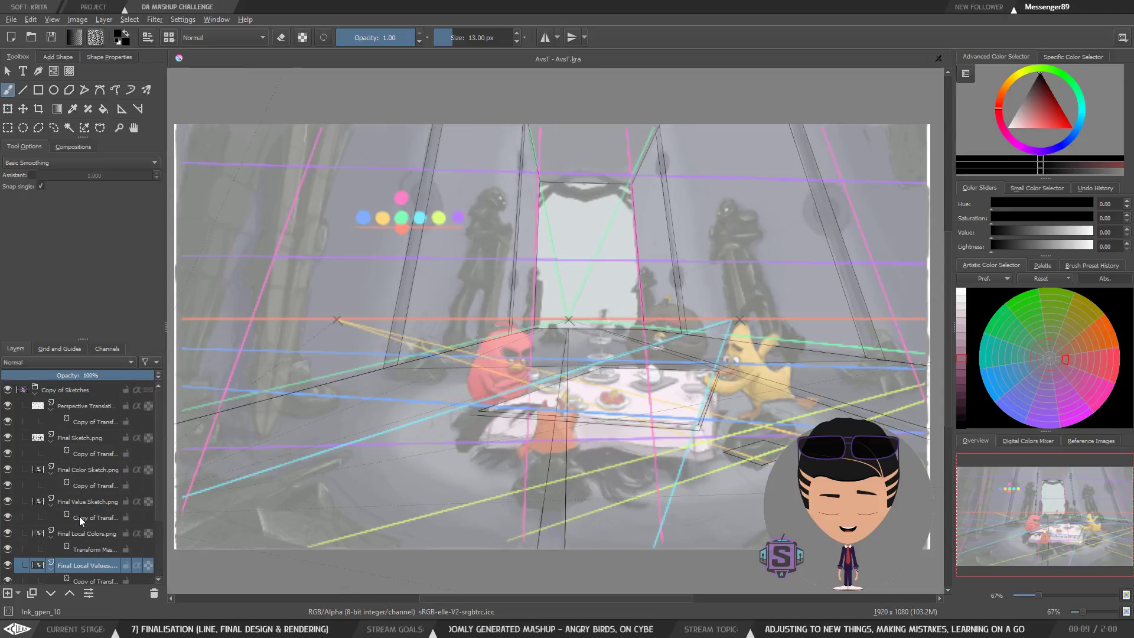
Compare the perspective translation lines with the artwork by toggling their layer, and leave that layer hidden.
click(8, 407)
click(8, 406)
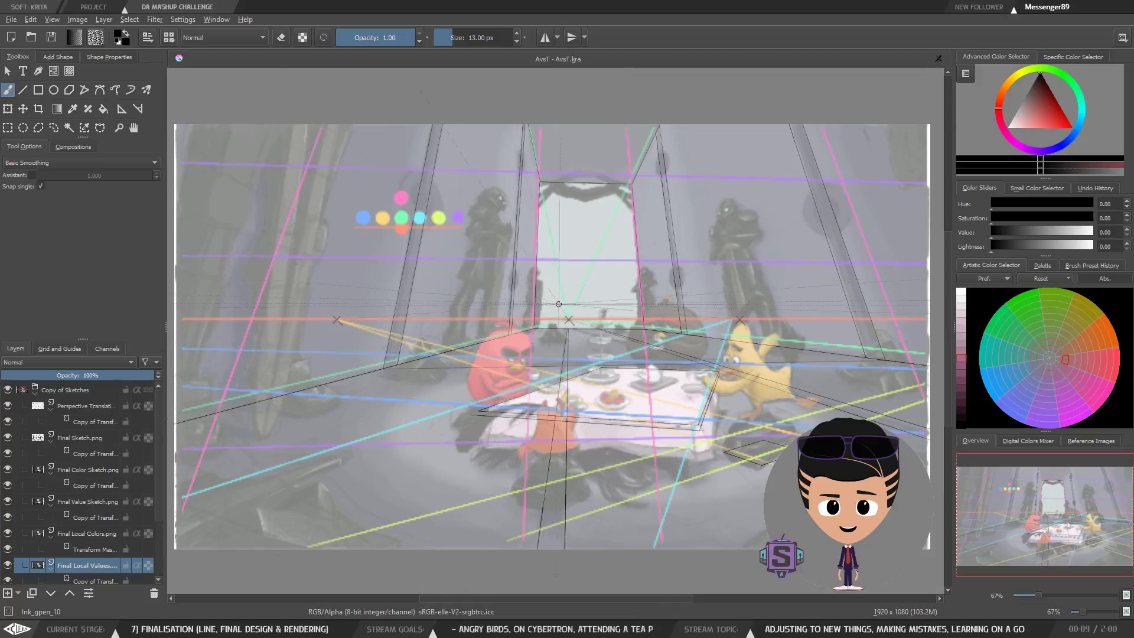
scroll(558, 298, up, 2)
drag(516, 380, 519, 397)
scroll(520, 397, down, 2)
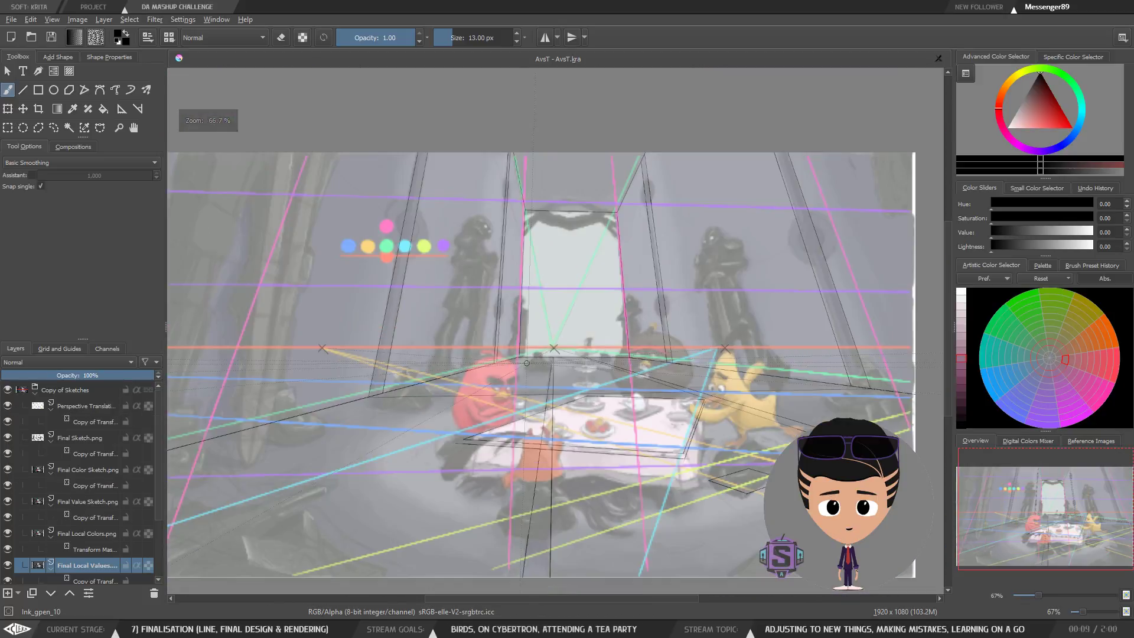
click(8, 406)
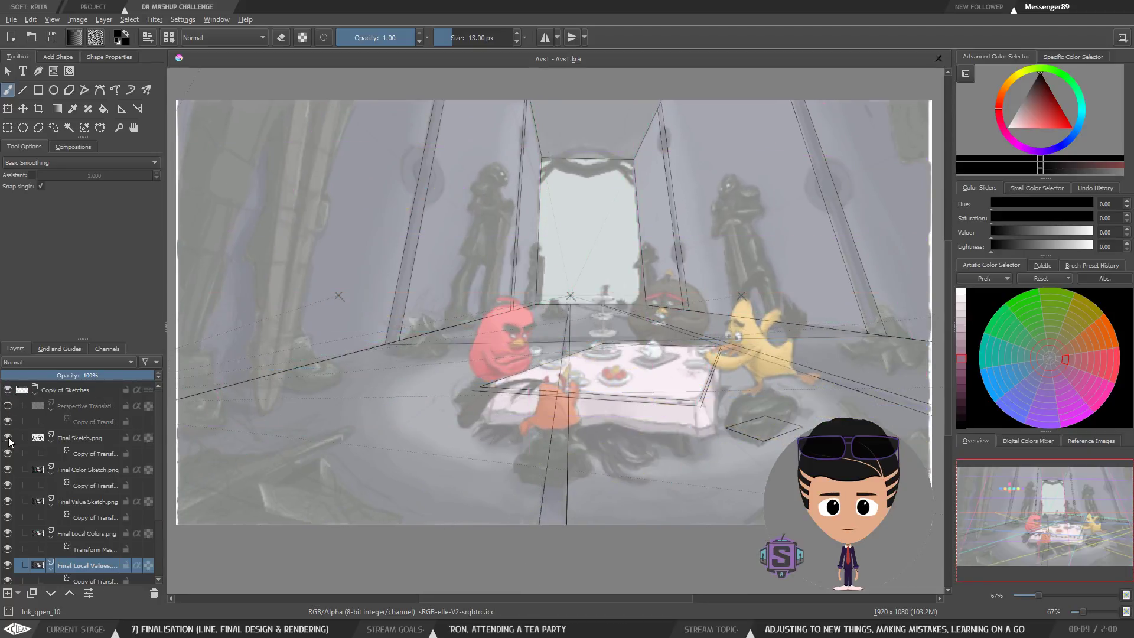
Hide Final Sketch.png and Final Color Sketch.png, and compare Final Value Sketch.png with the local colors beneath, leaving it shown.
mouse_move(9, 441)
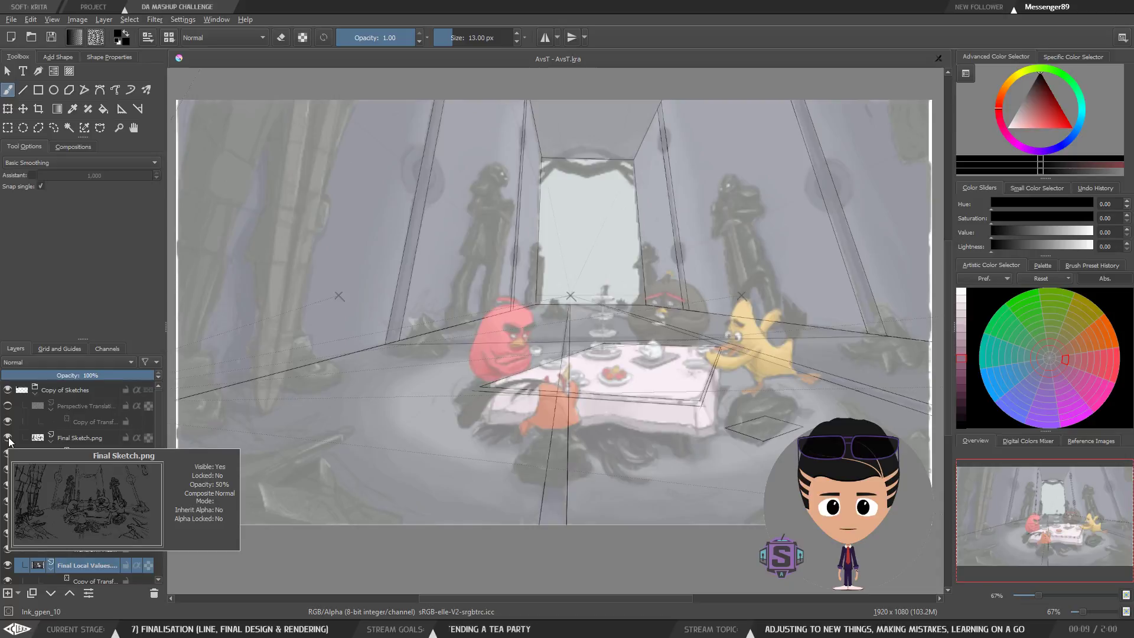
click(8, 438)
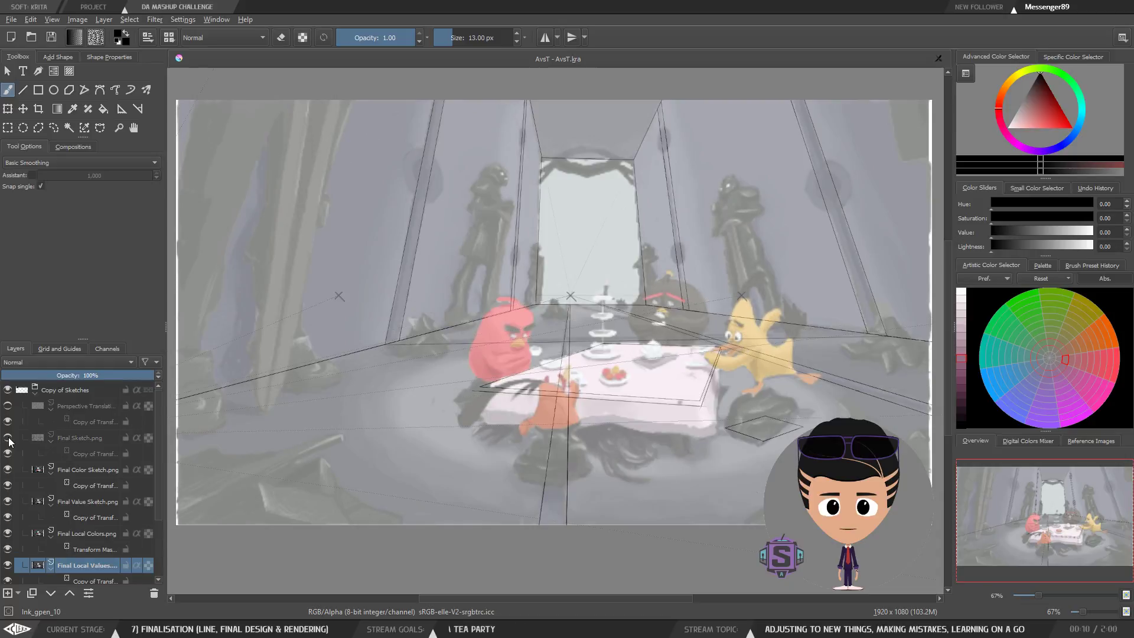
mouse_move(9, 456)
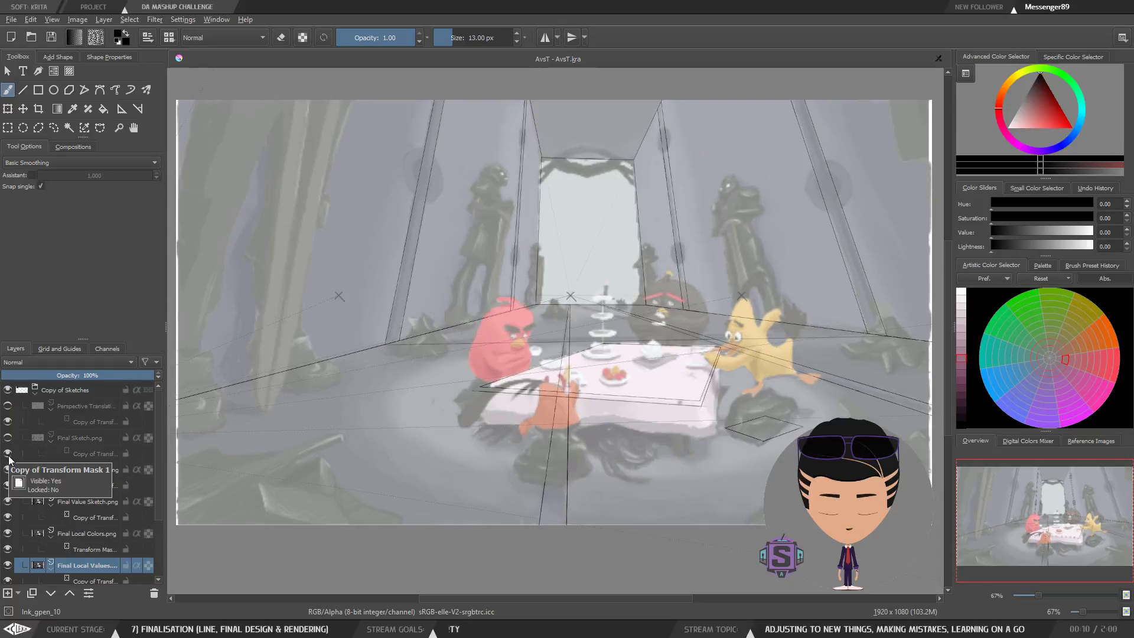
click(7, 470)
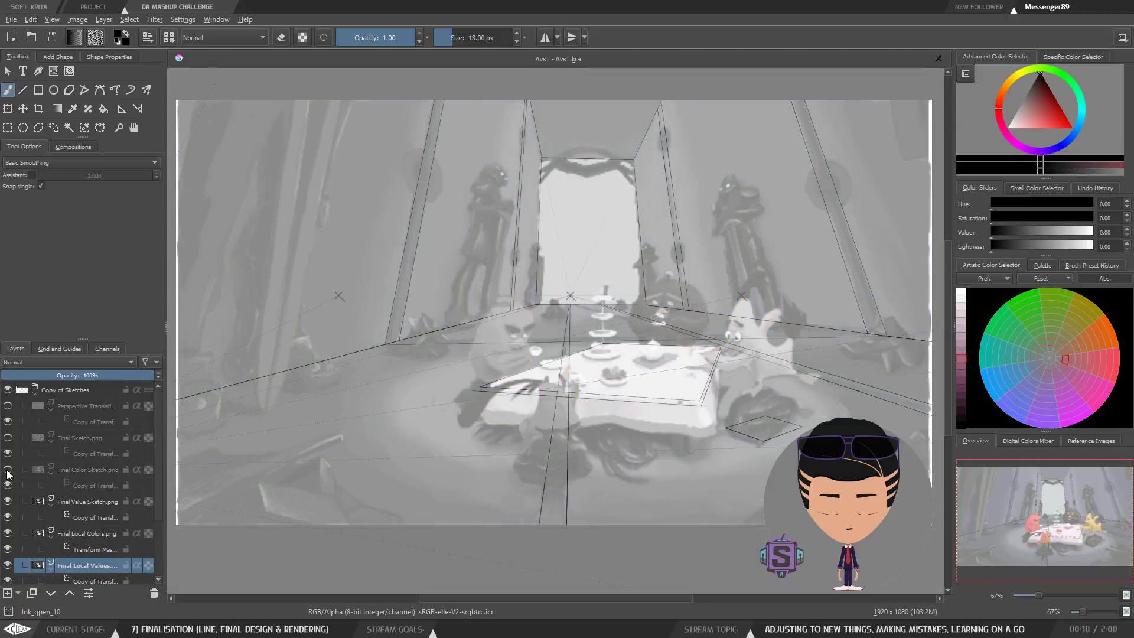
click(7, 502)
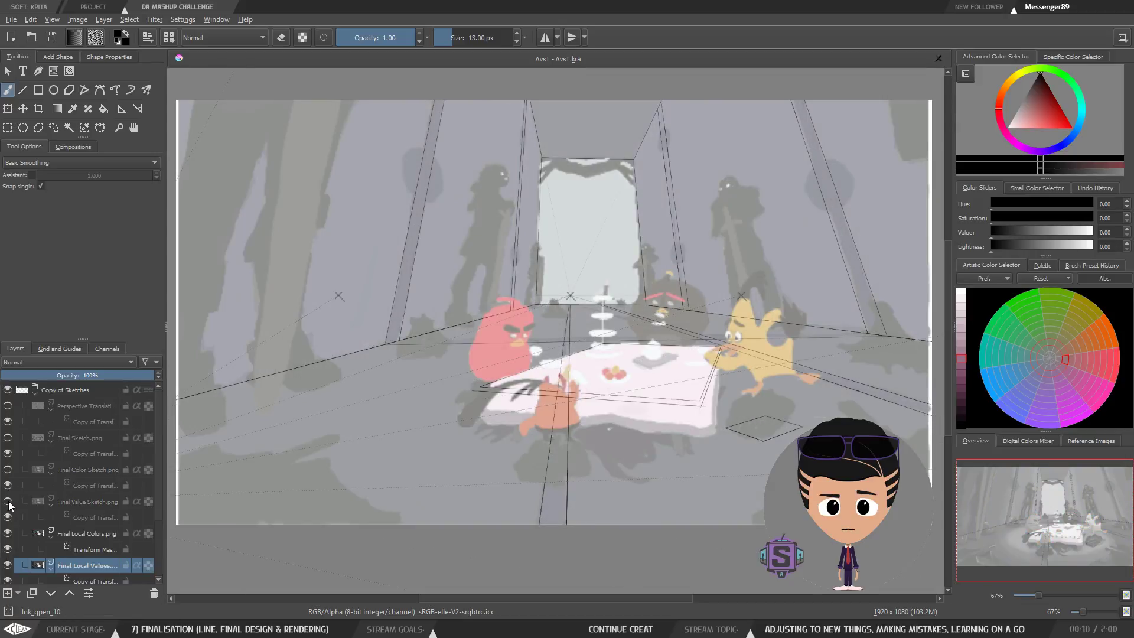
click(8, 502)
click(9, 502)
click(8, 502)
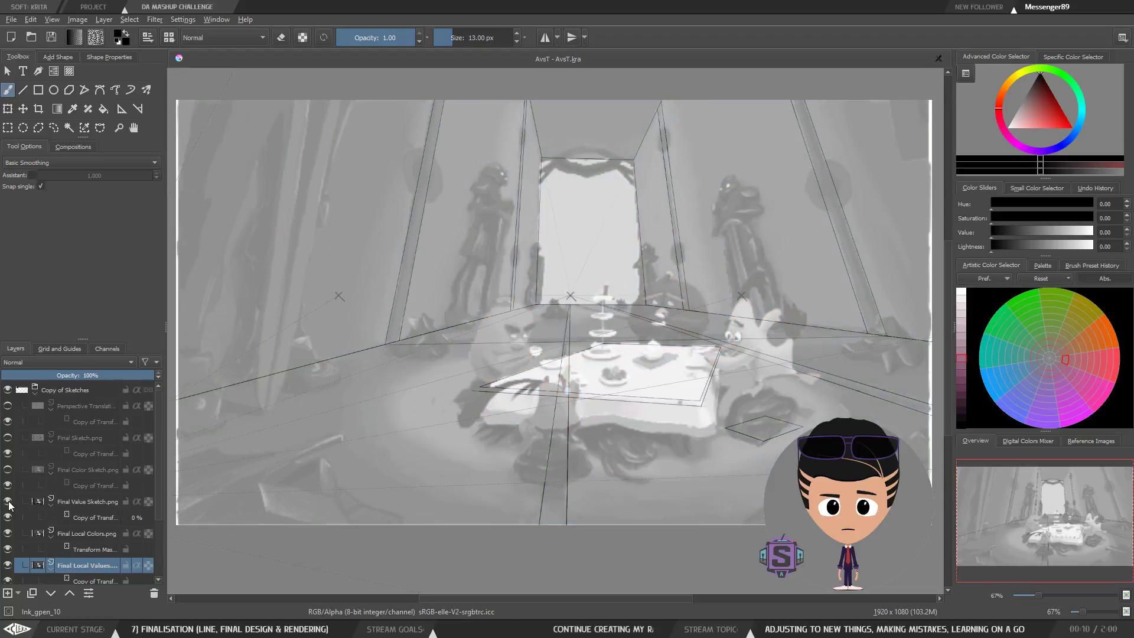
Set the opacity of the Copy of Sketches group to 100%.
scroll(570, 360, up, 3)
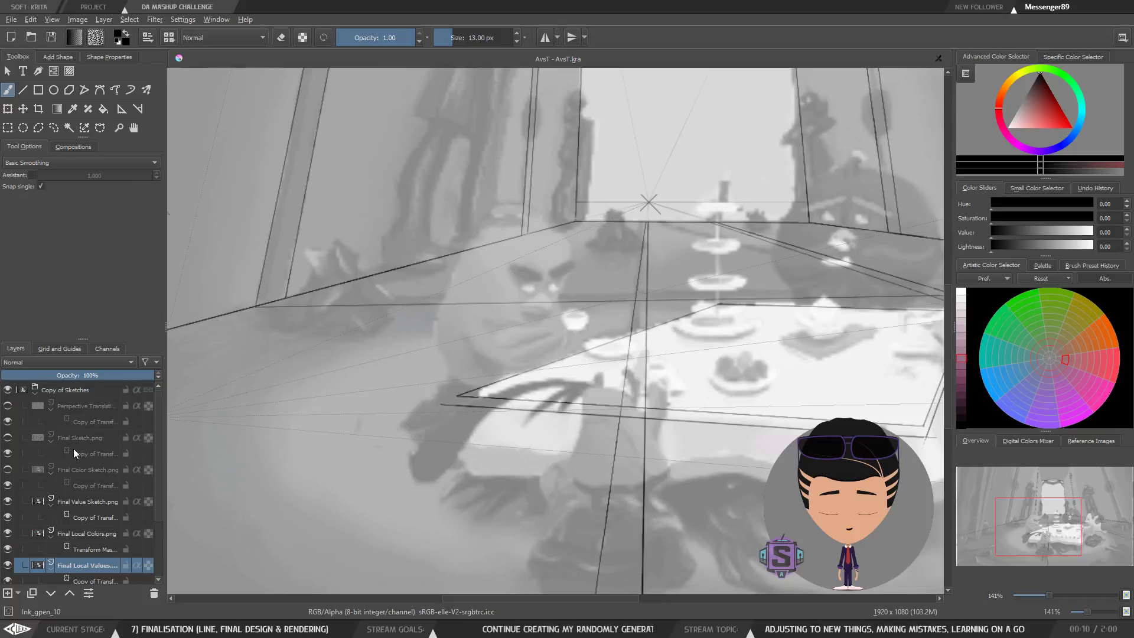
click(83, 390)
scroll(466, 383, down, 1)
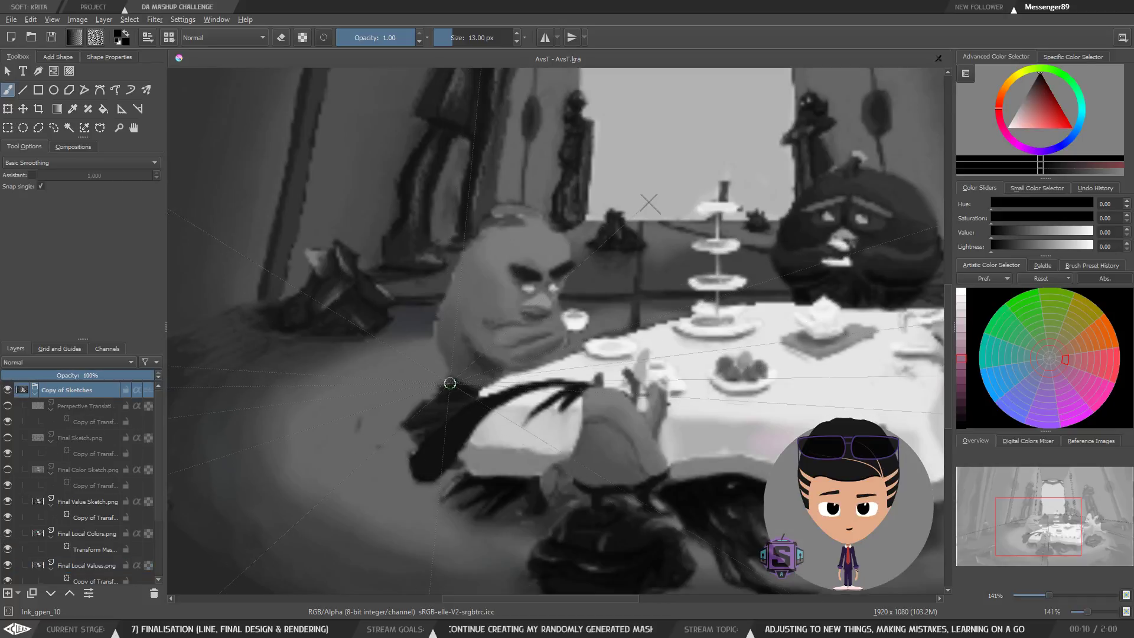
scroll(470, 382, down, 1)
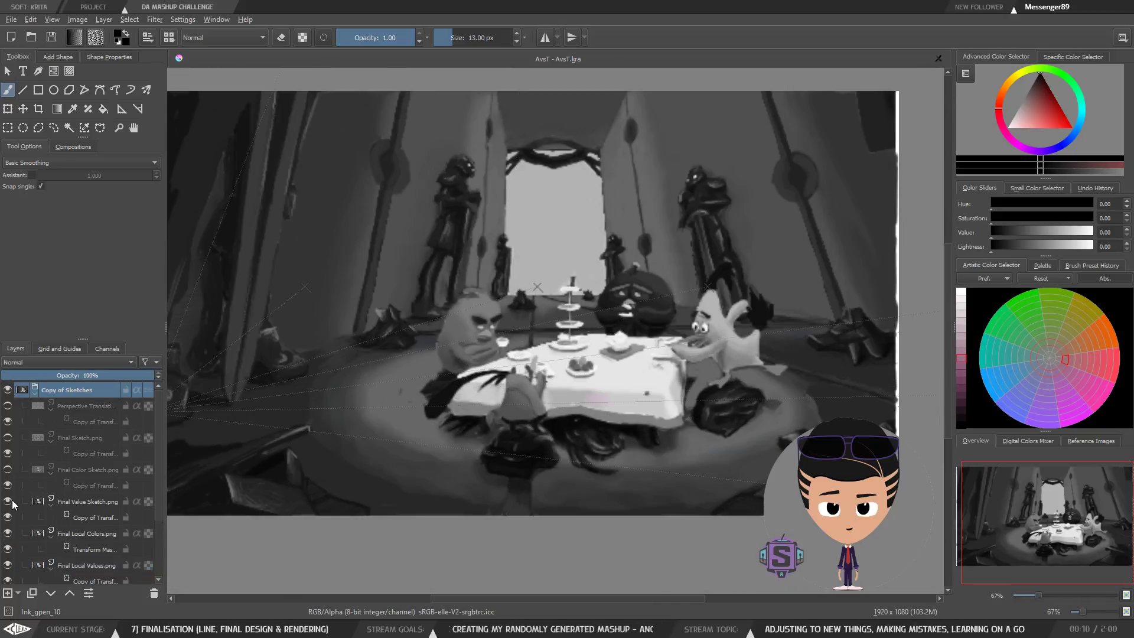
Collapse the transform masks under all six layers of the Copy of Sketches group.
click(52, 473)
click(50, 441)
click(50, 408)
click(51, 455)
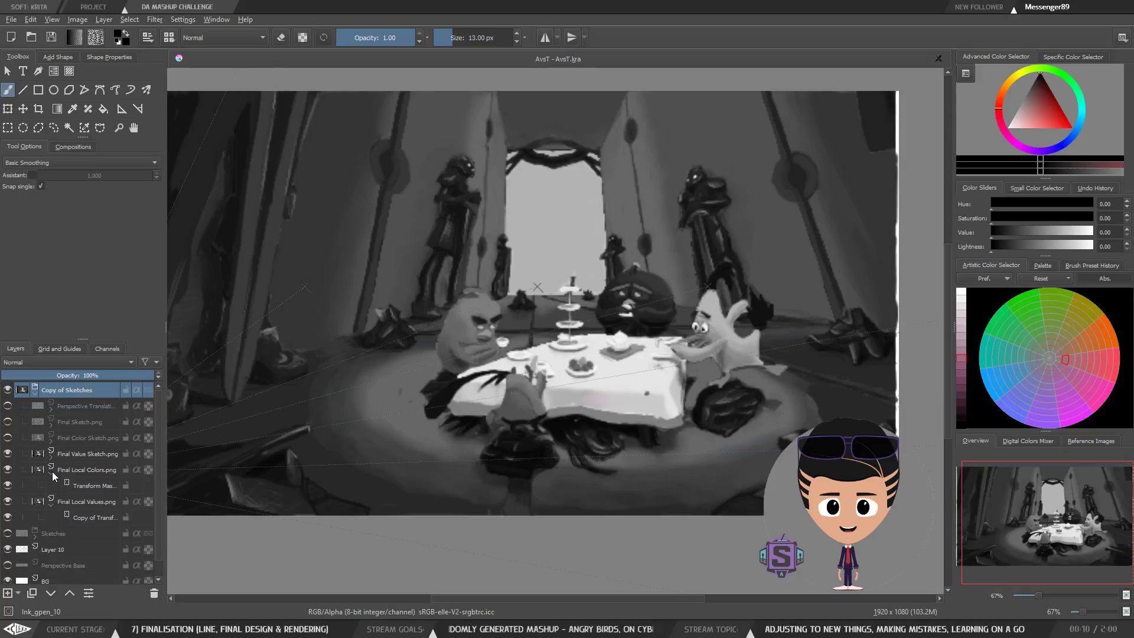
click(52, 470)
click(51, 485)
click(89, 481)
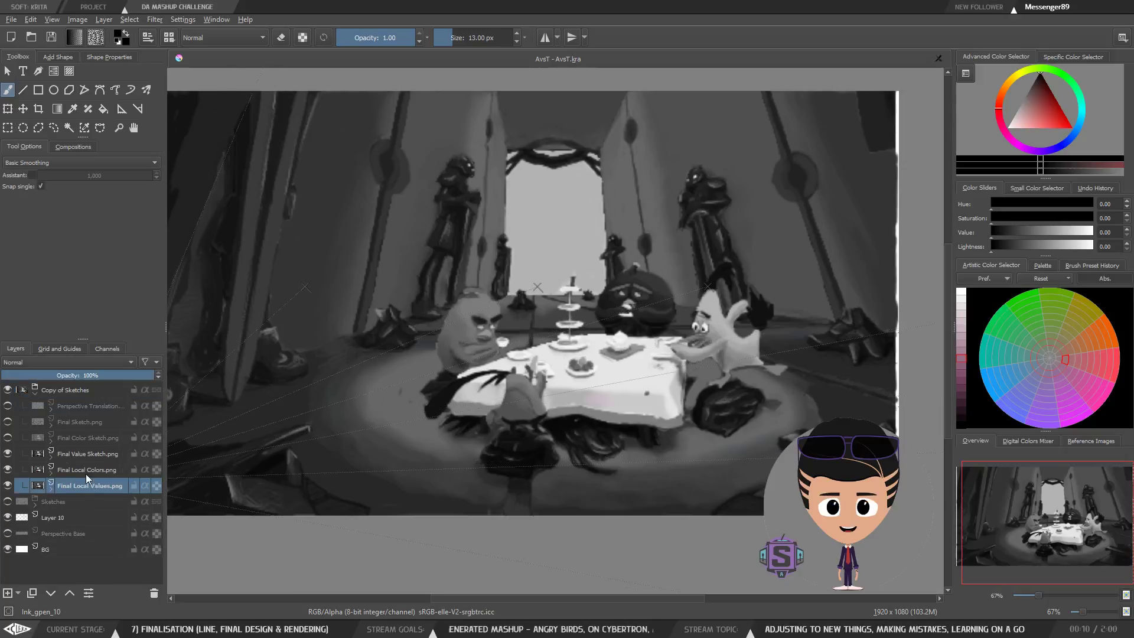
Toggle Final Color Sketch.png and Final Sketch.png in turn to compare each with the value sketch.
click(66, 455)
click(8, 438)
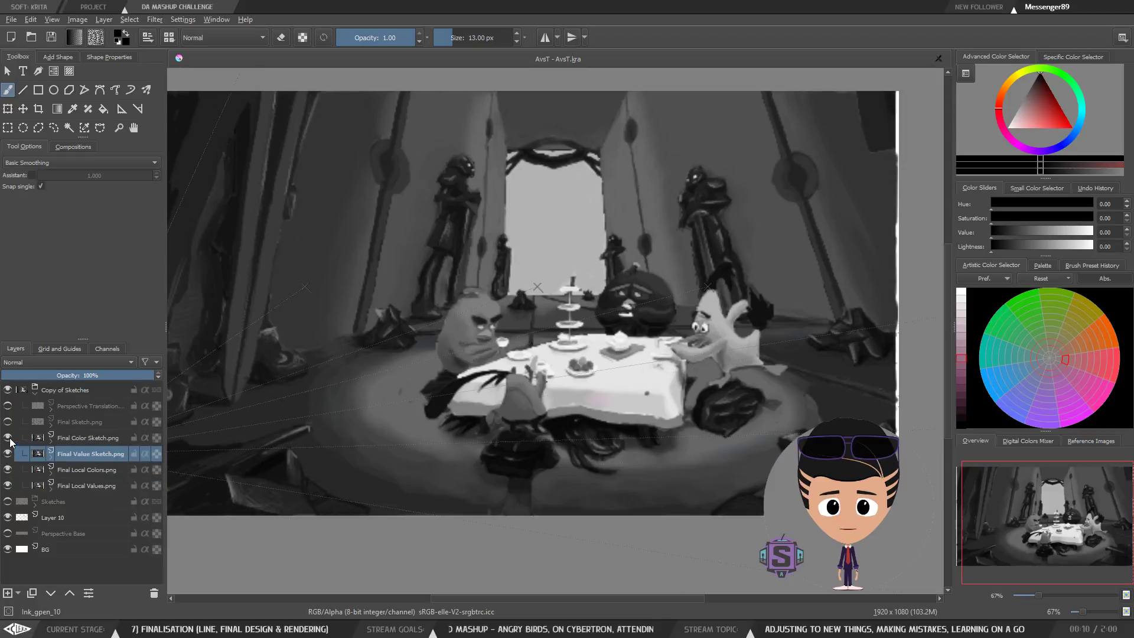
click(8, 438)
click(8, 438)
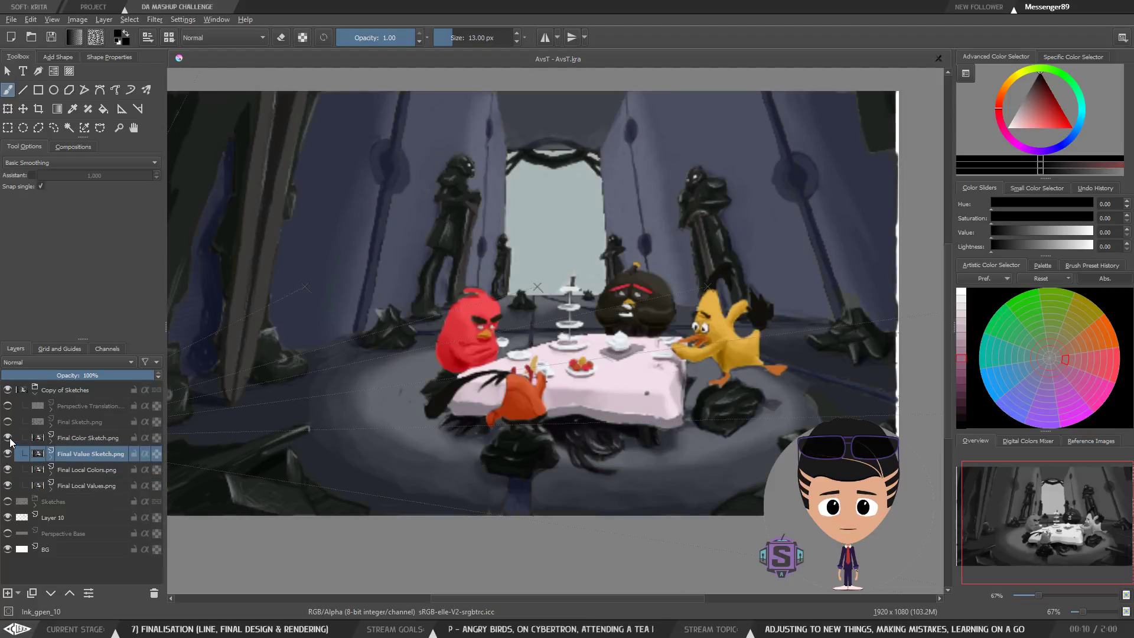
click(8, 438)
click(7, 421)
click(8, 422)
click(7, 421)
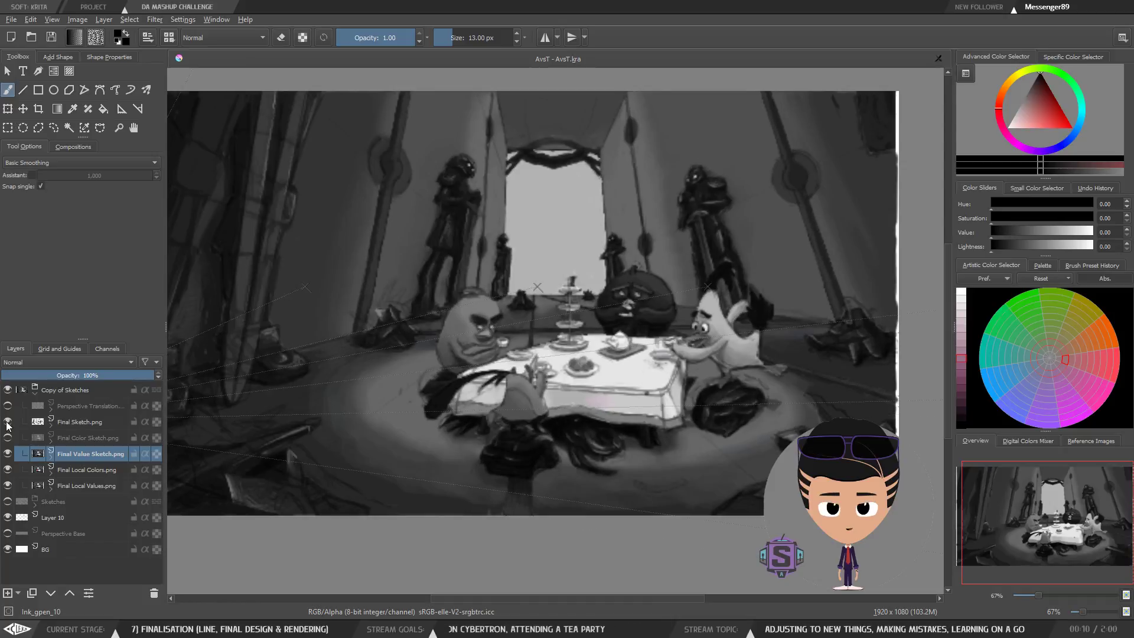
click(7, 422)
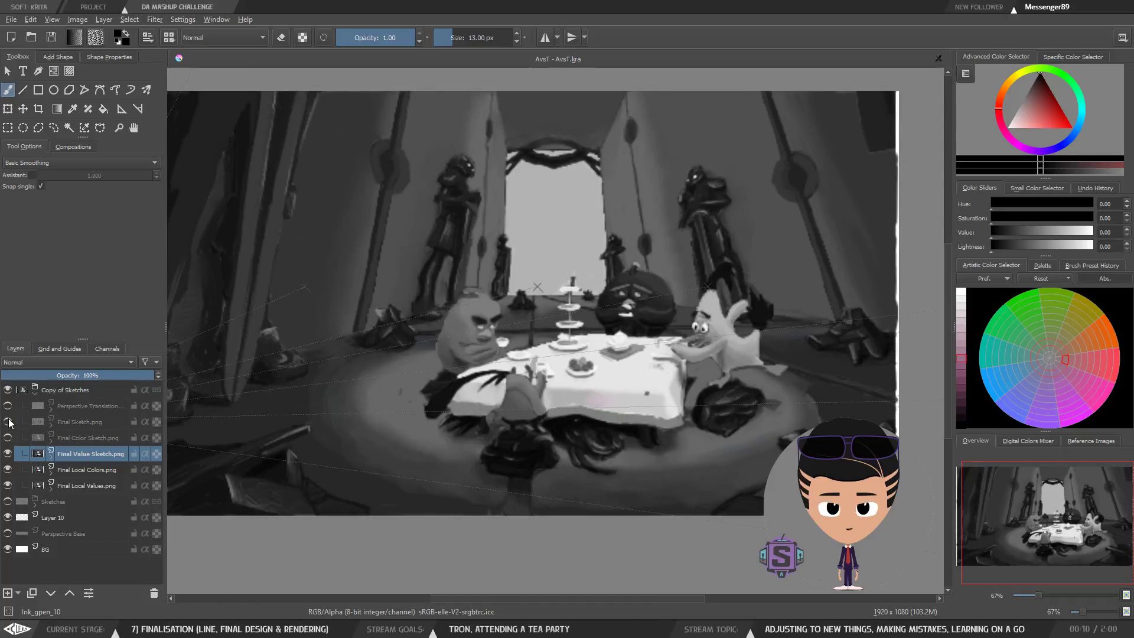
Compare the value sketch, local colors and local values, leaving Final Value Sketch.png and Final Local Colors.png hidden.
click(7, 455)
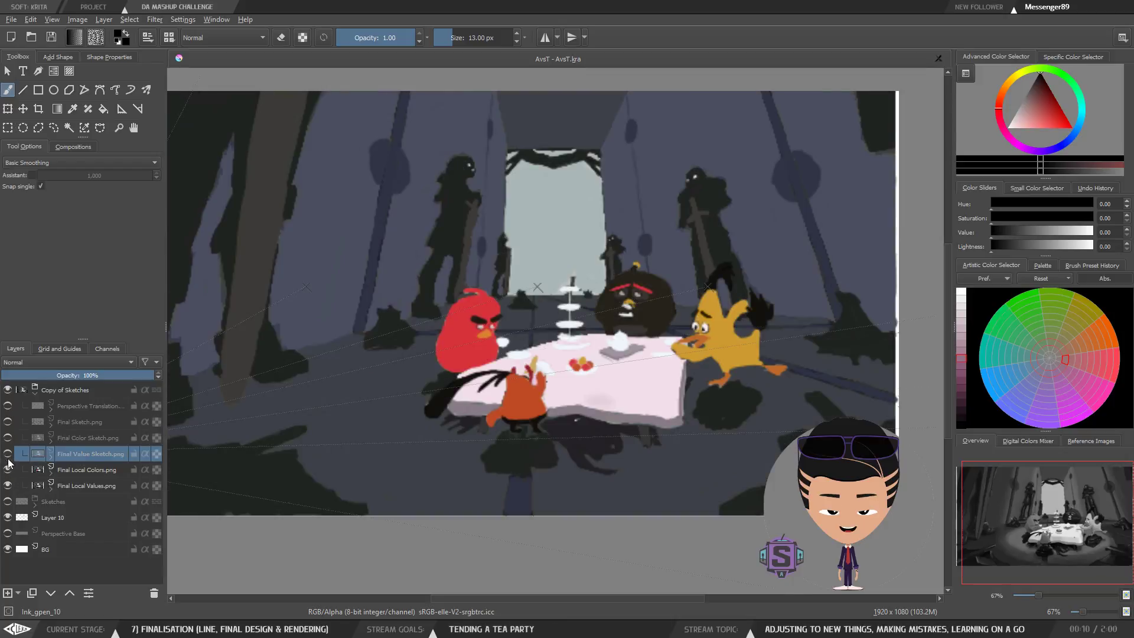
click(8, 454)
click(9, 454)
click(7, 470)
click(7, 471)
click(8, 471)
Flatten the Final Local Values.png layer so its transform mask is applied.
right_click(76, 487)
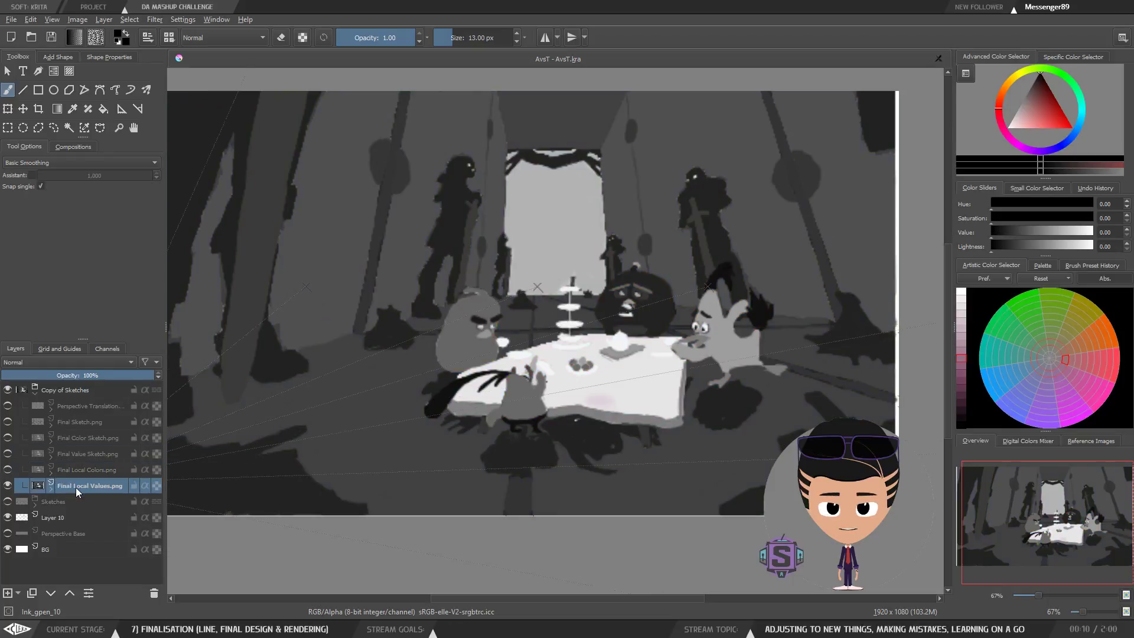
mouse_move(126, 402)
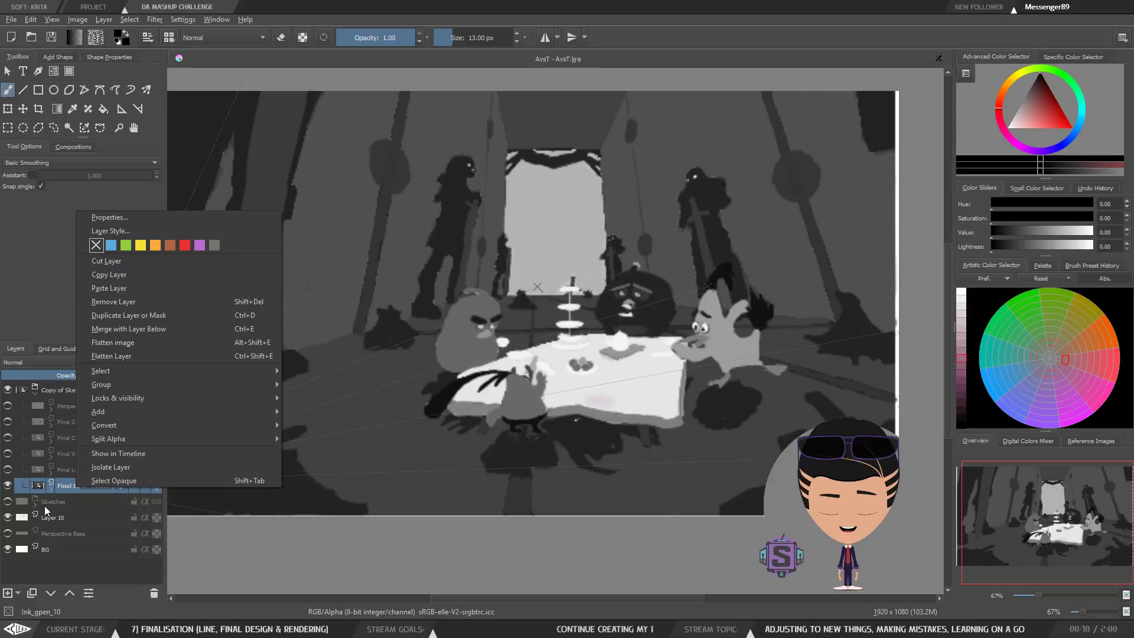
click(51, 488)
right_click(69, 484)
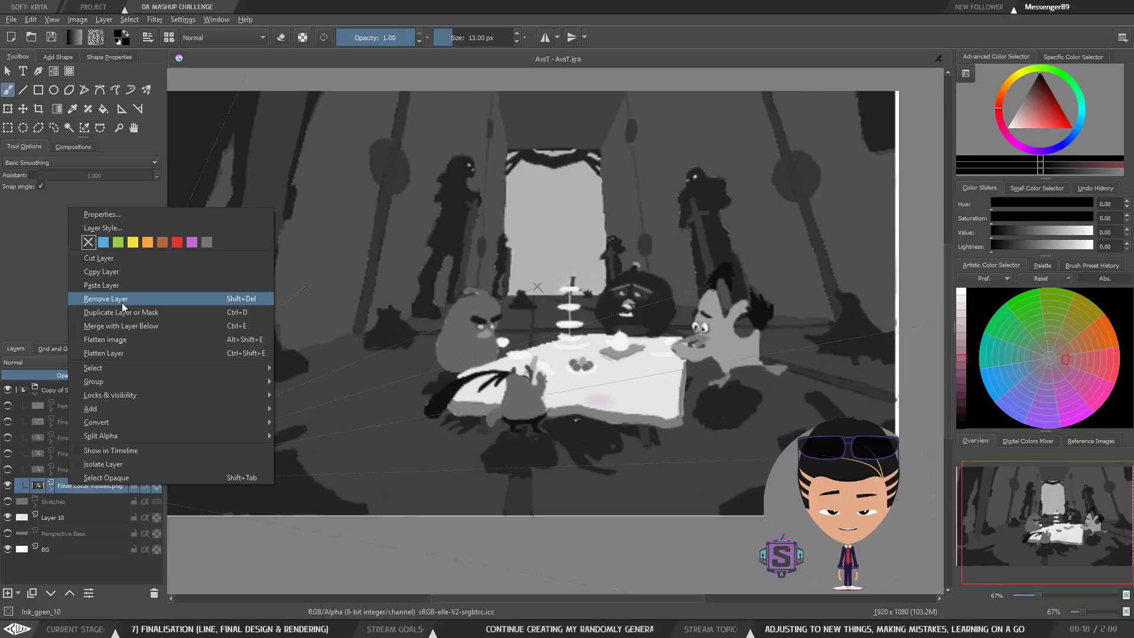
click(123, 353)
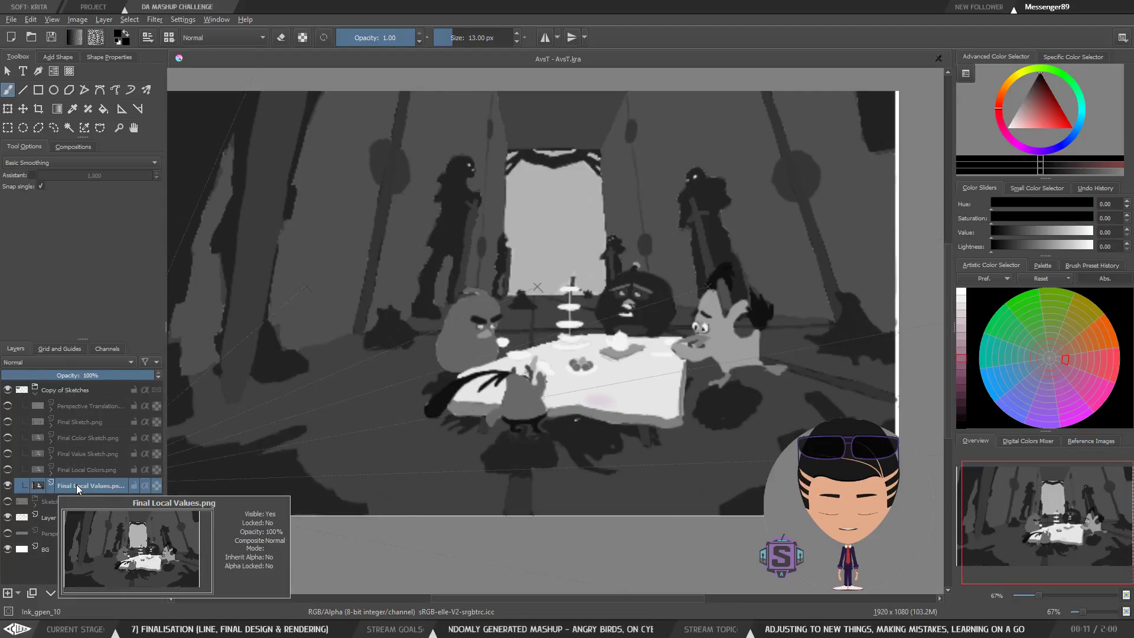
Try to flatten the hidden Final Local Colors.png layer and undo that flattening.
click(79, 469)
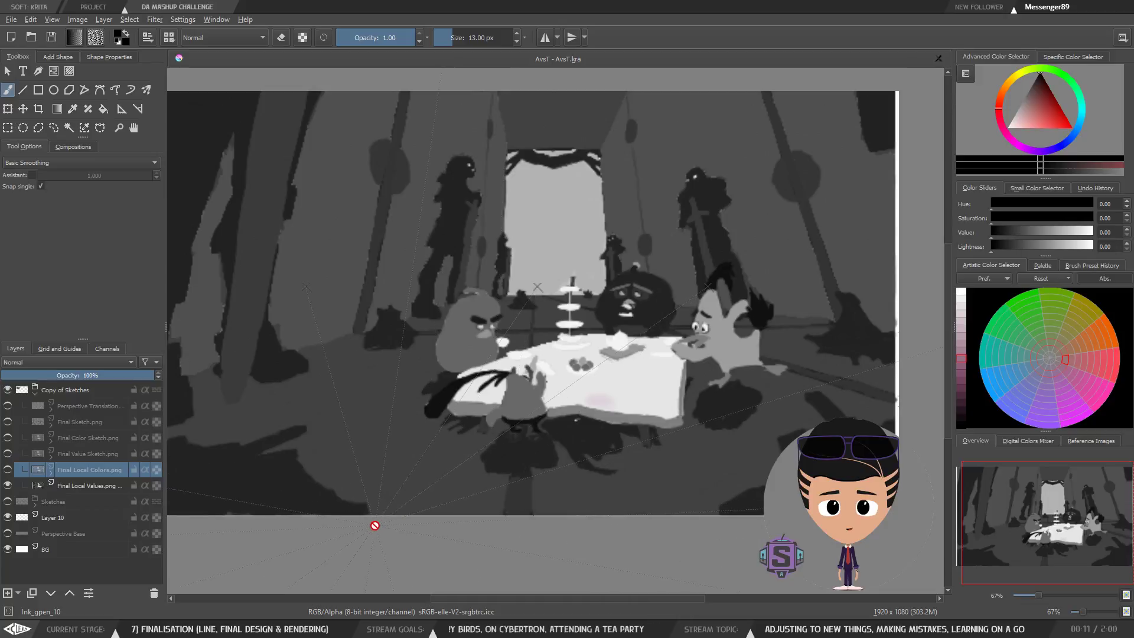
key(shift+Delete)
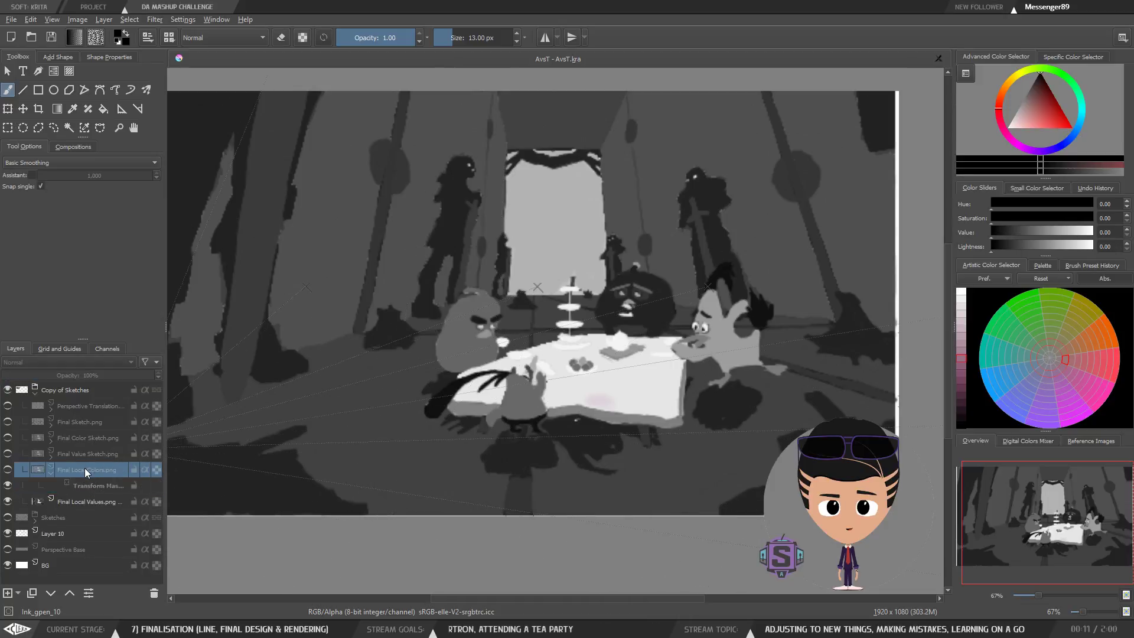
right_click(84, 468)
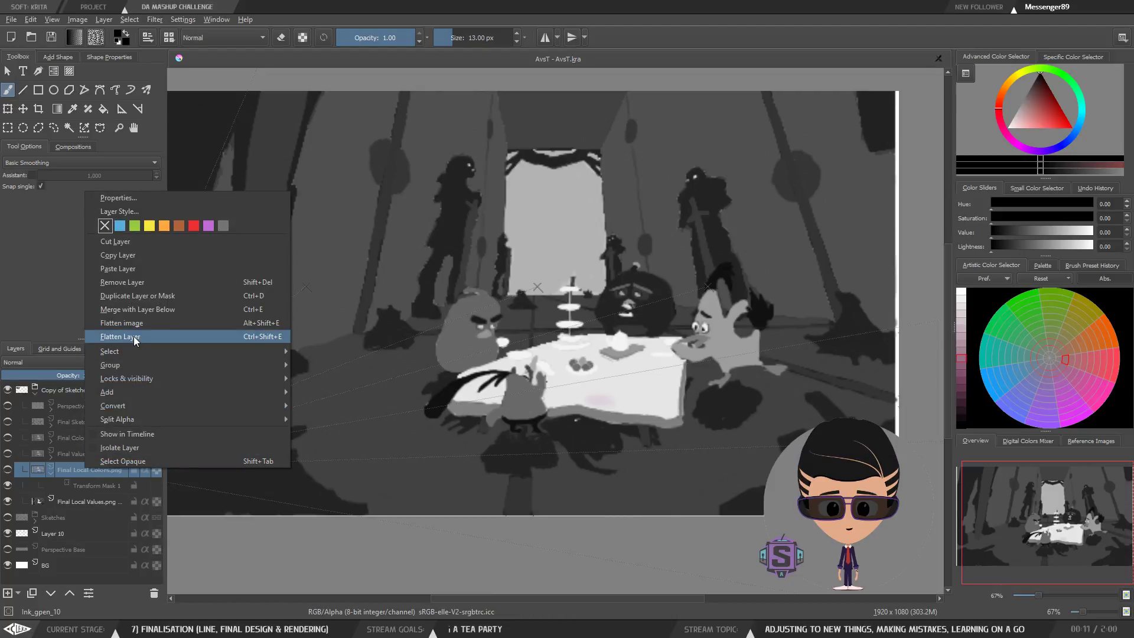
click(120, 336)
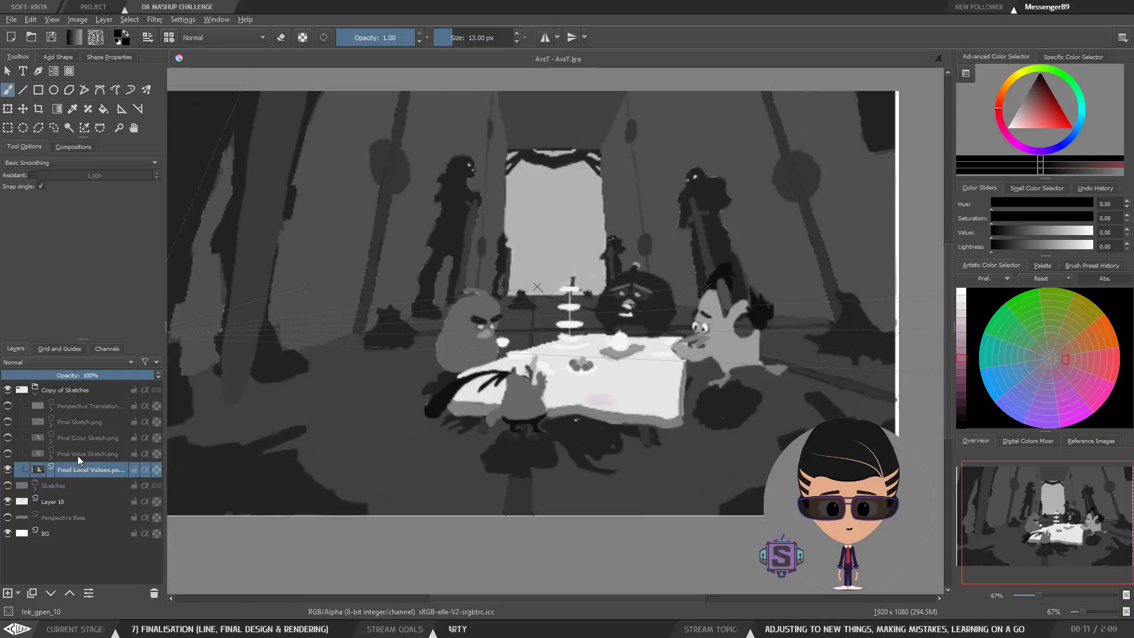
key(ctrl+z)
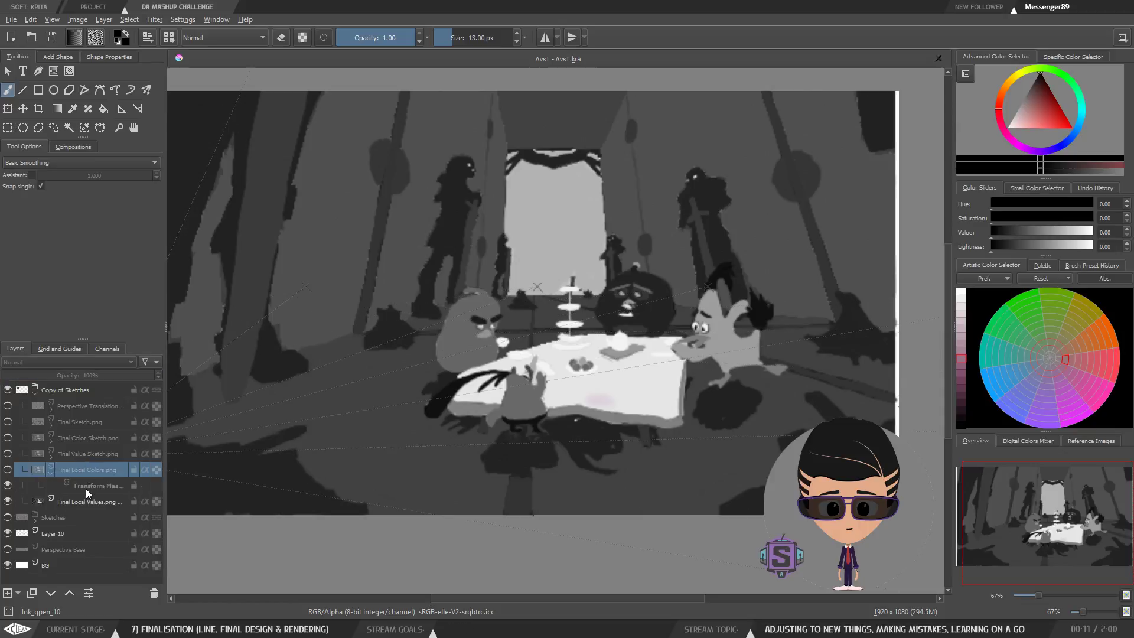
Collapse the mask under Final Local Colors.png, make the layer visible and flatten it.
click(50, 473)
click(7, 470)
right_click(77, 467)
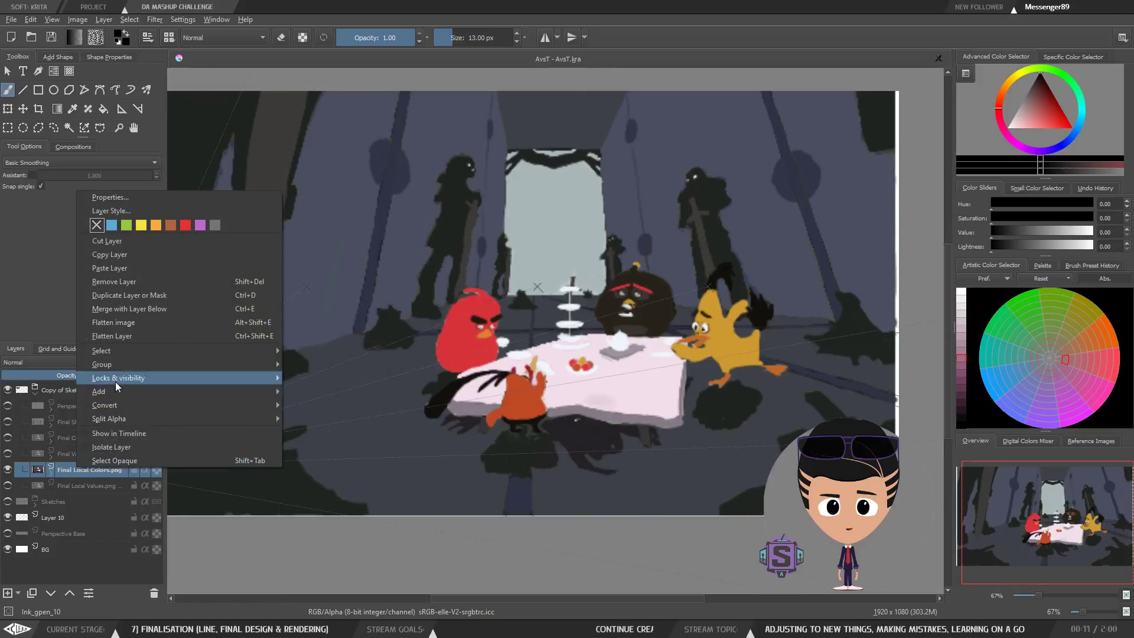
click(127, 341)
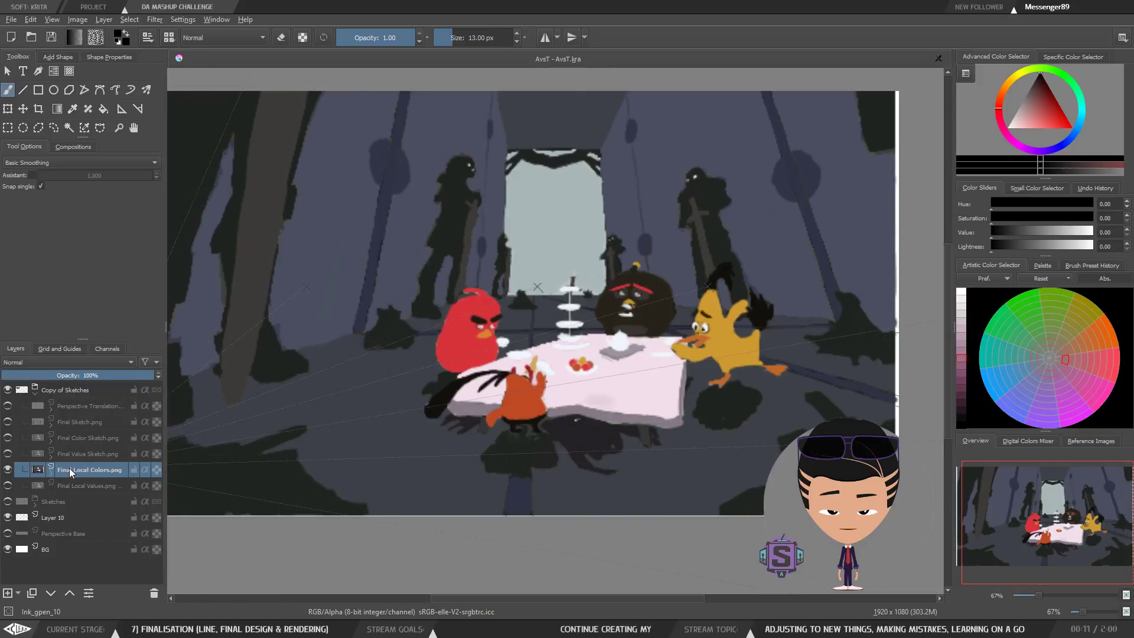
Hide Final Local Colors.png, show Final Value Sketch.png and flatten the value sketch layer.
click(87, 453)
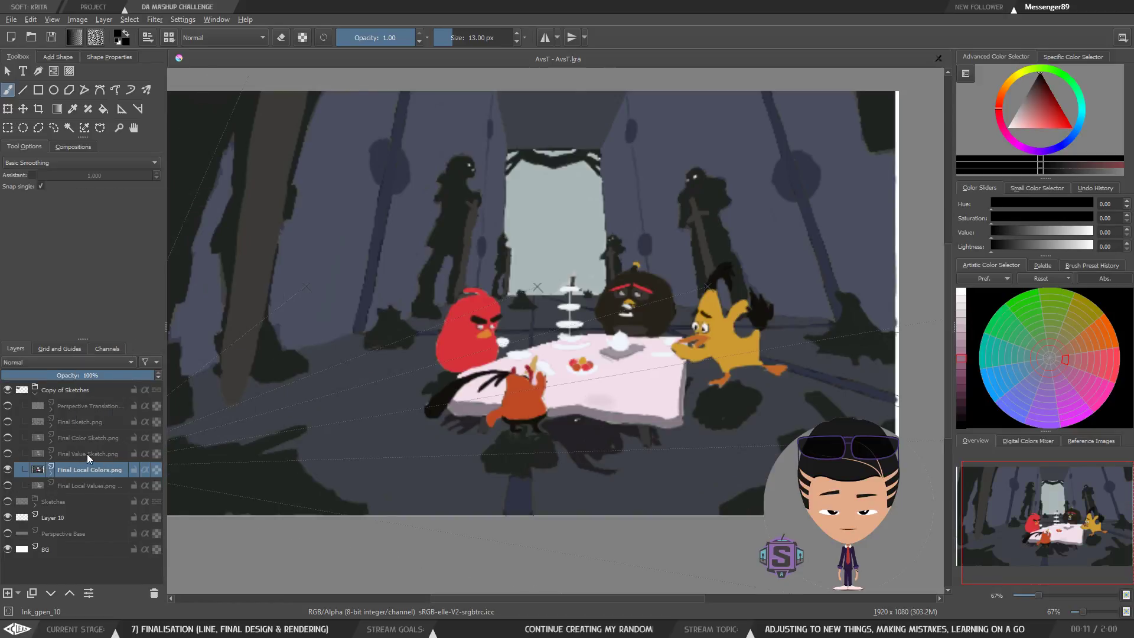
click(7, 469)
click(7, 453)
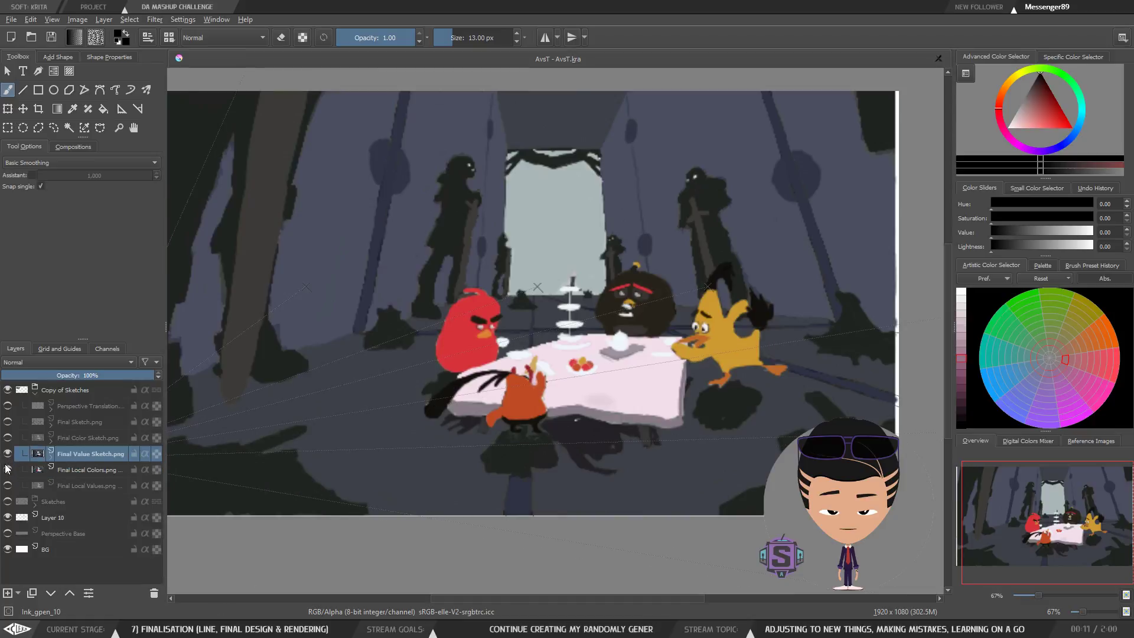
right_click(71, 451)
mouse_move(123, 355)
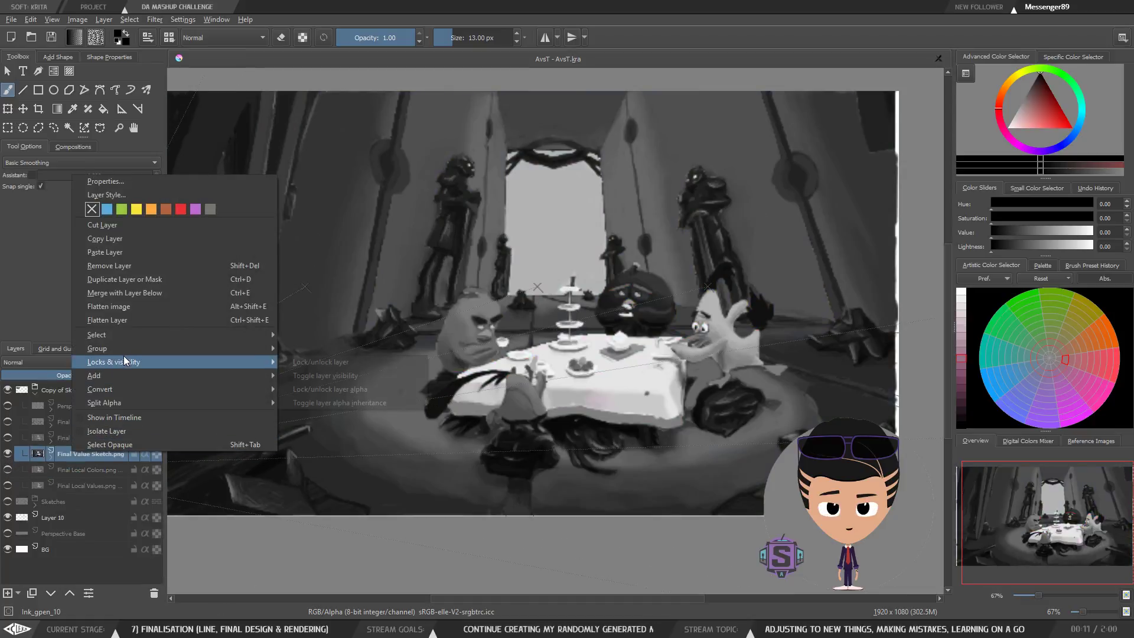
click(125, 322)
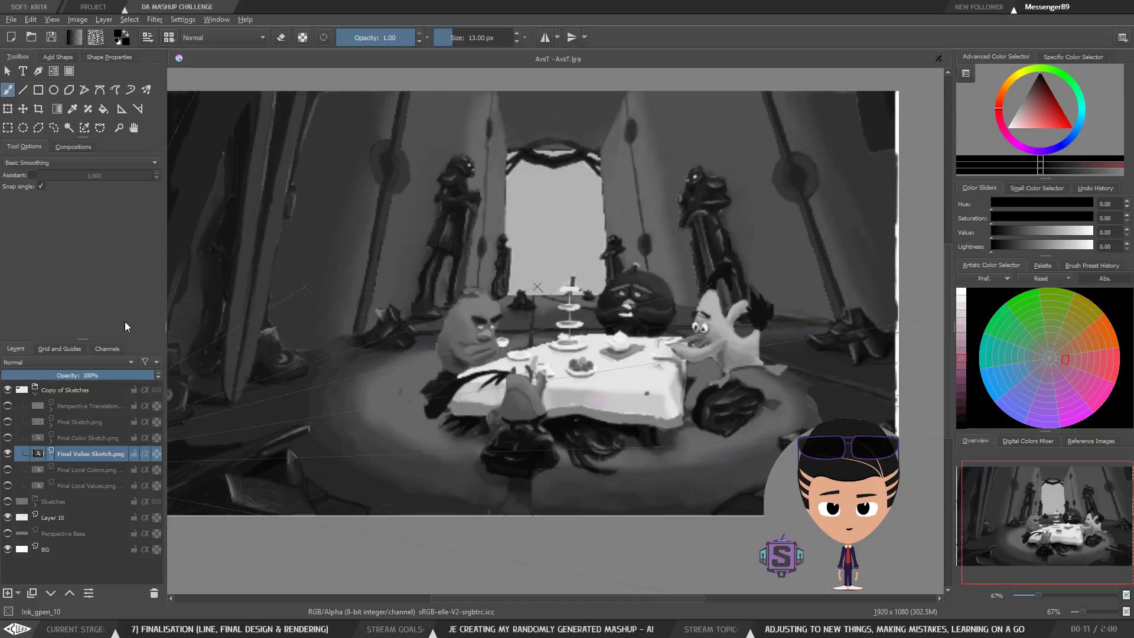
Hide Final Value Sketch.png and show Final Color Sketch.png.
click(7, 453)
click(8, 437)
right_click(70, 438)
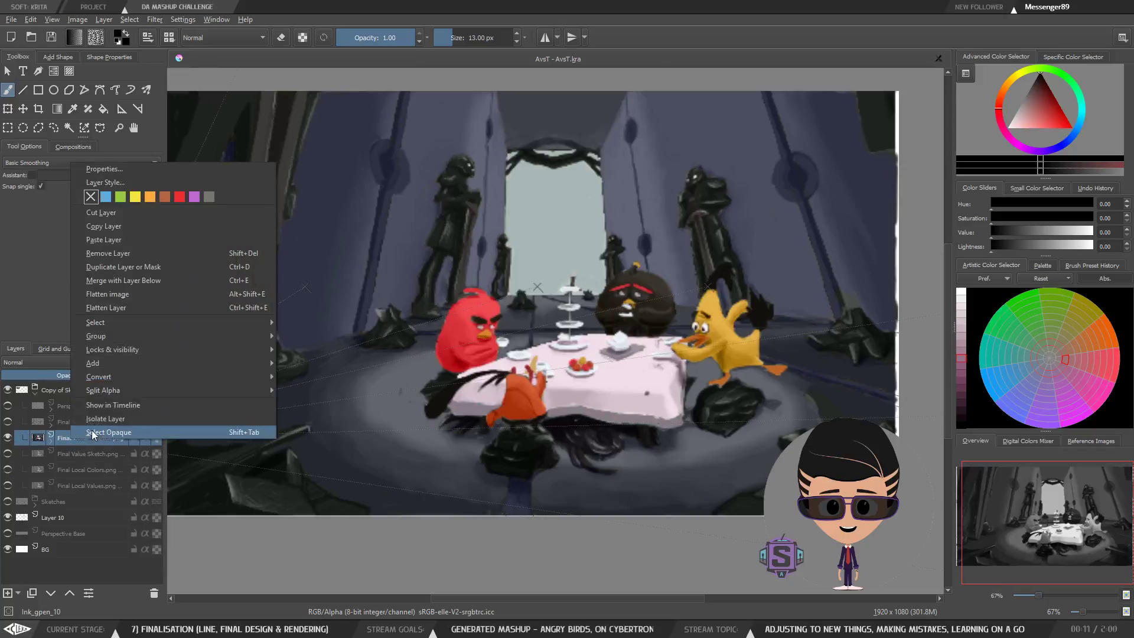
click(123, 297)
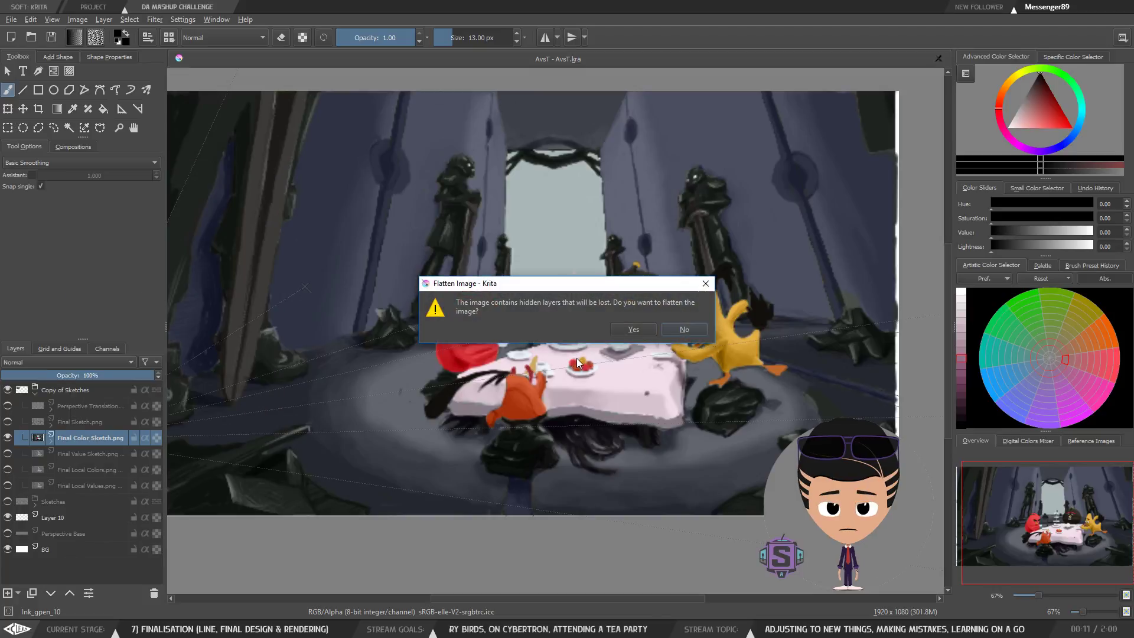
click(684, 329)
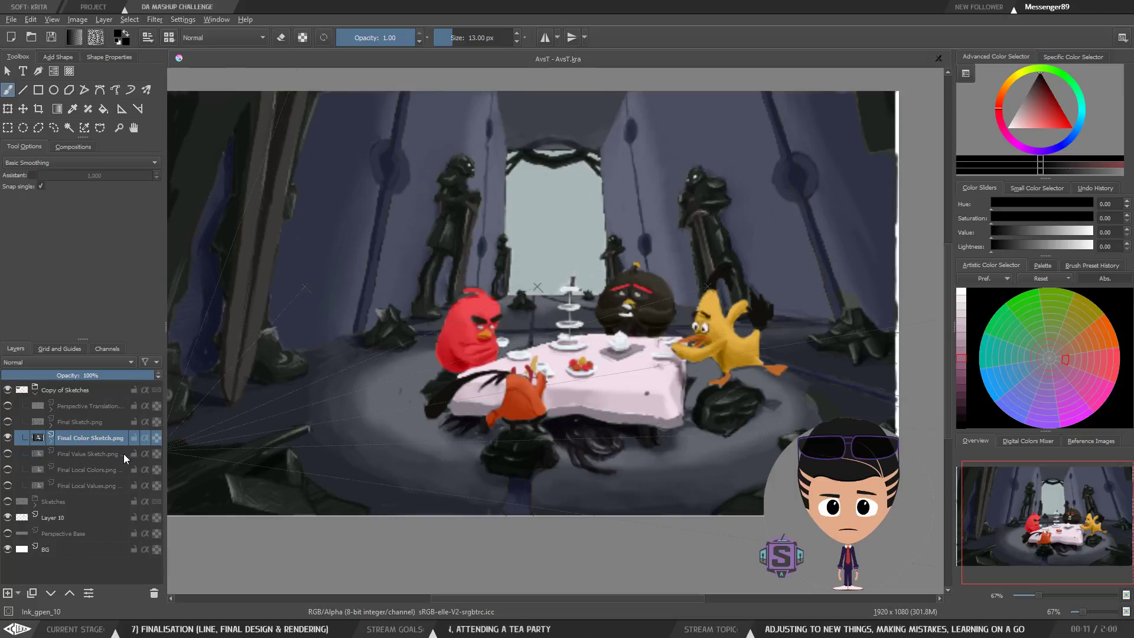
Check the transform mask under Final Color Sketch.png and flatten that layer.
click(52, 442)
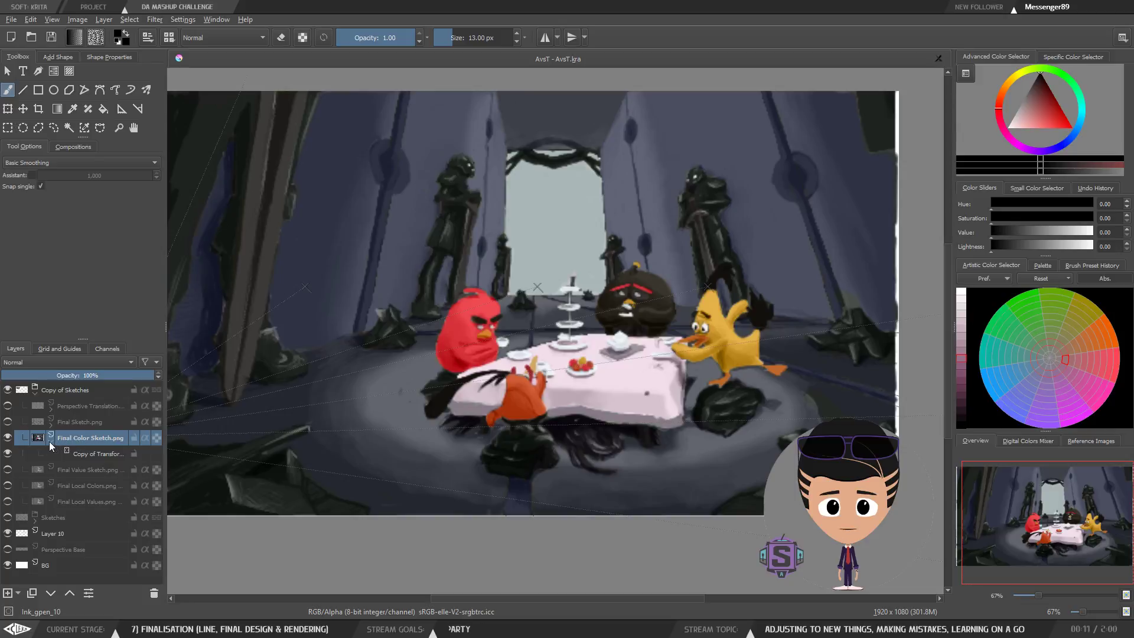
click(50, 439)
click(8, 438)
click(8, 438)
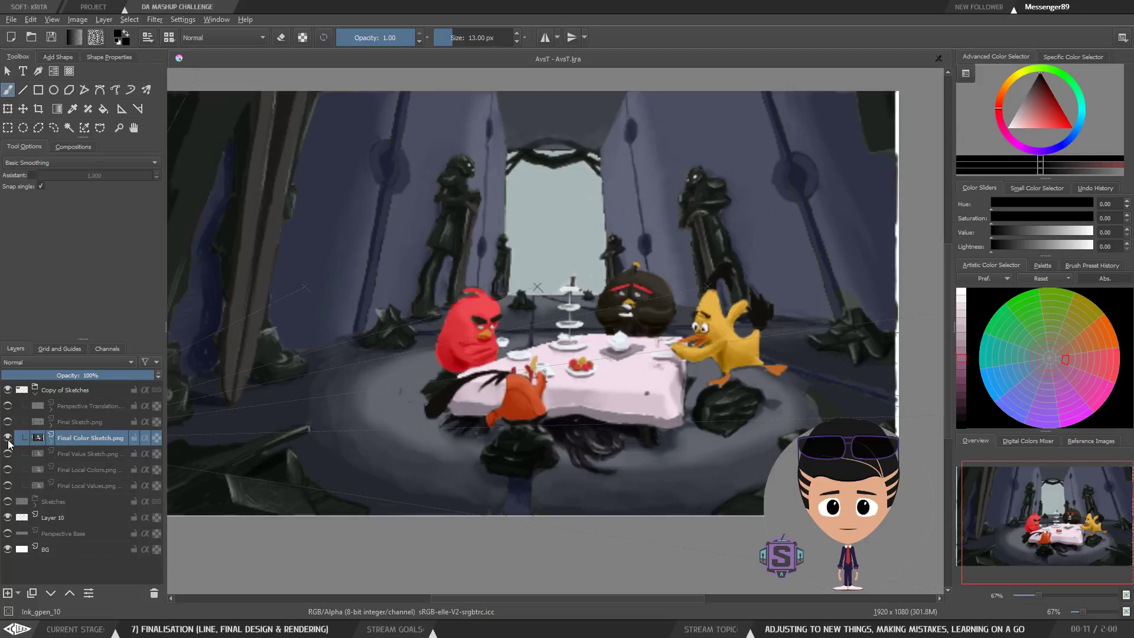
right_click(65, 438)
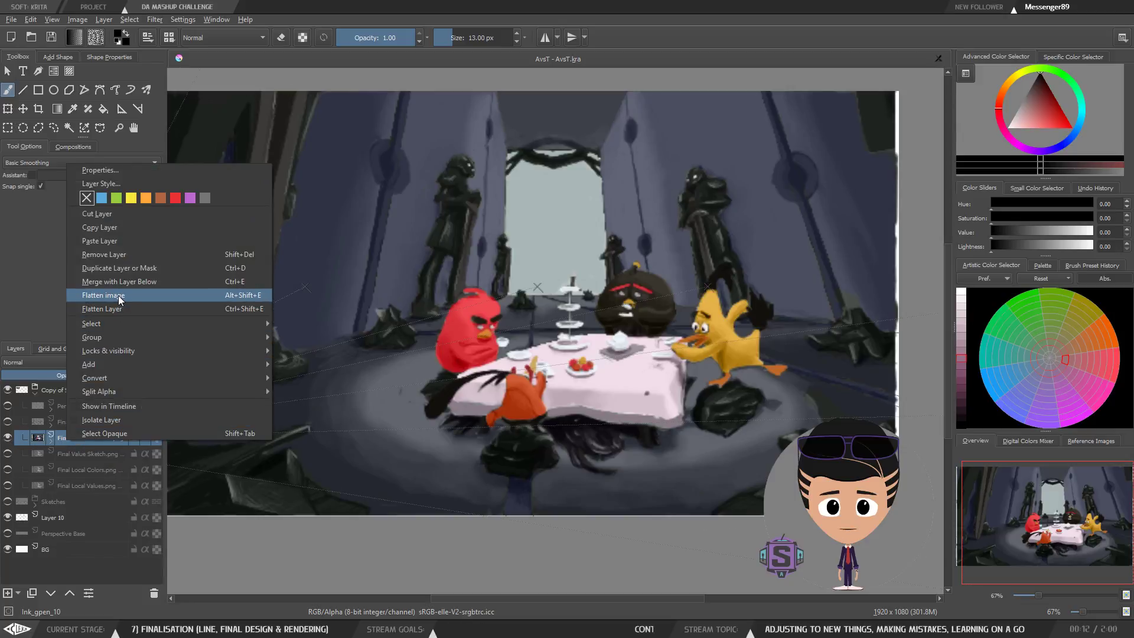
click(112, 309)
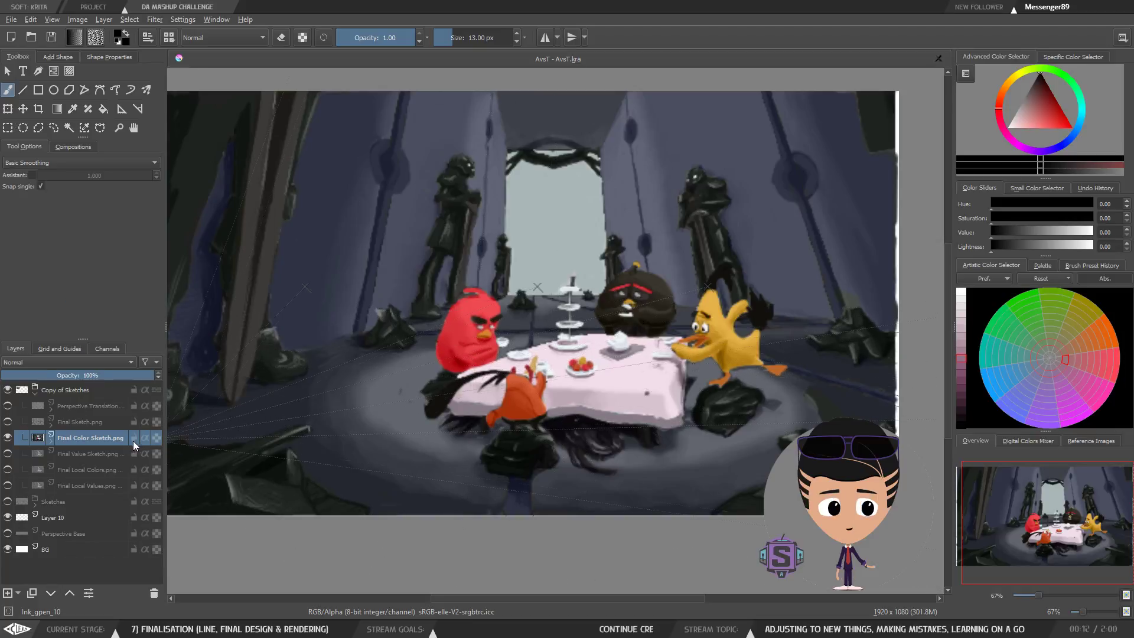
Hide the flattened color sketch, show Final Sketch.png and flatten that layer.
mouse_move(64, 436)
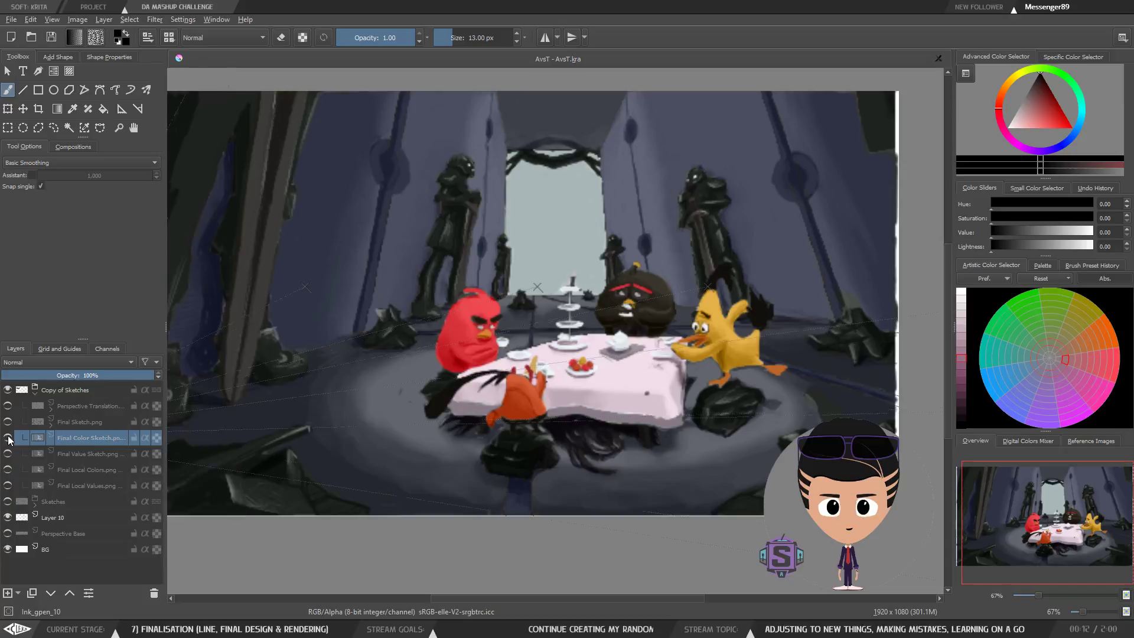
click(8, 423)
click(83, 424)
right_click(83, 424)
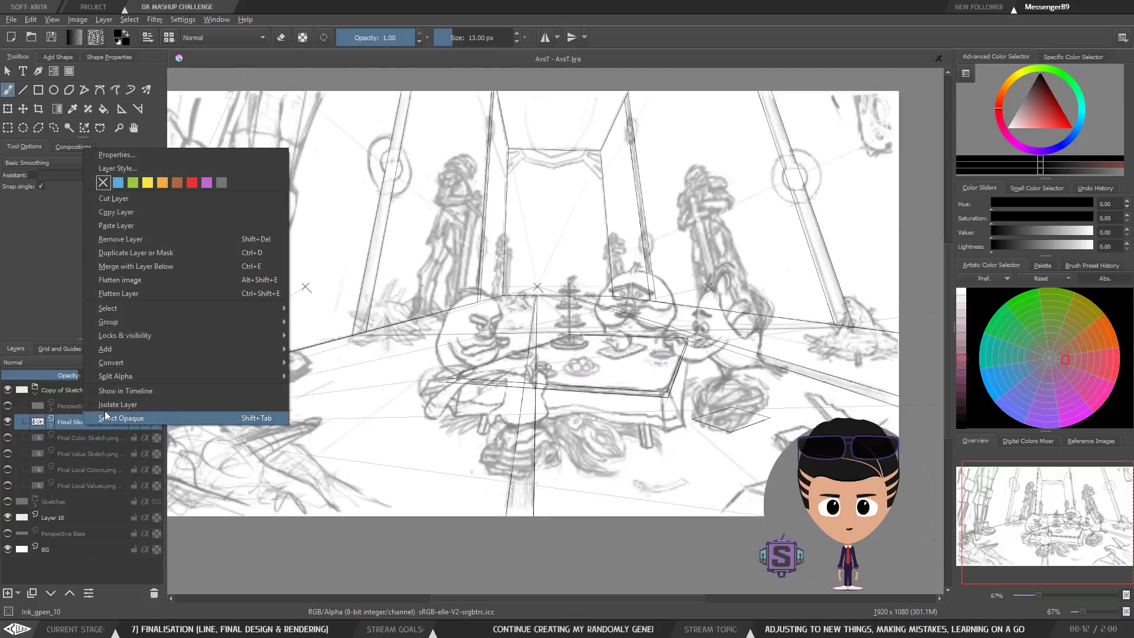
click(48, 426)
right_click(69, 423)
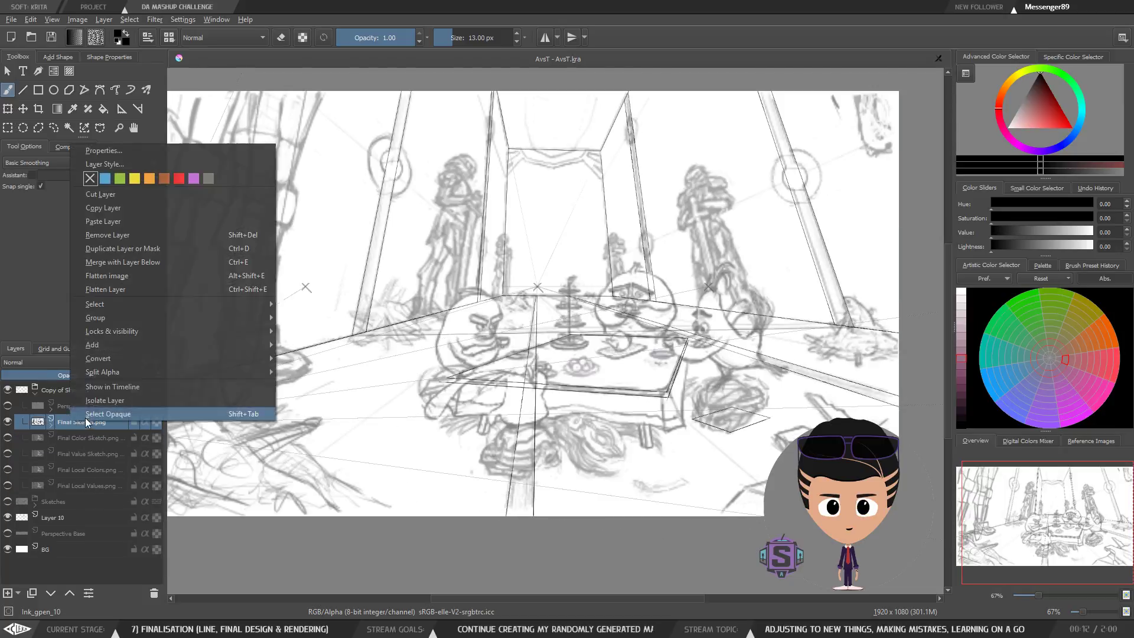
click(113, 289)
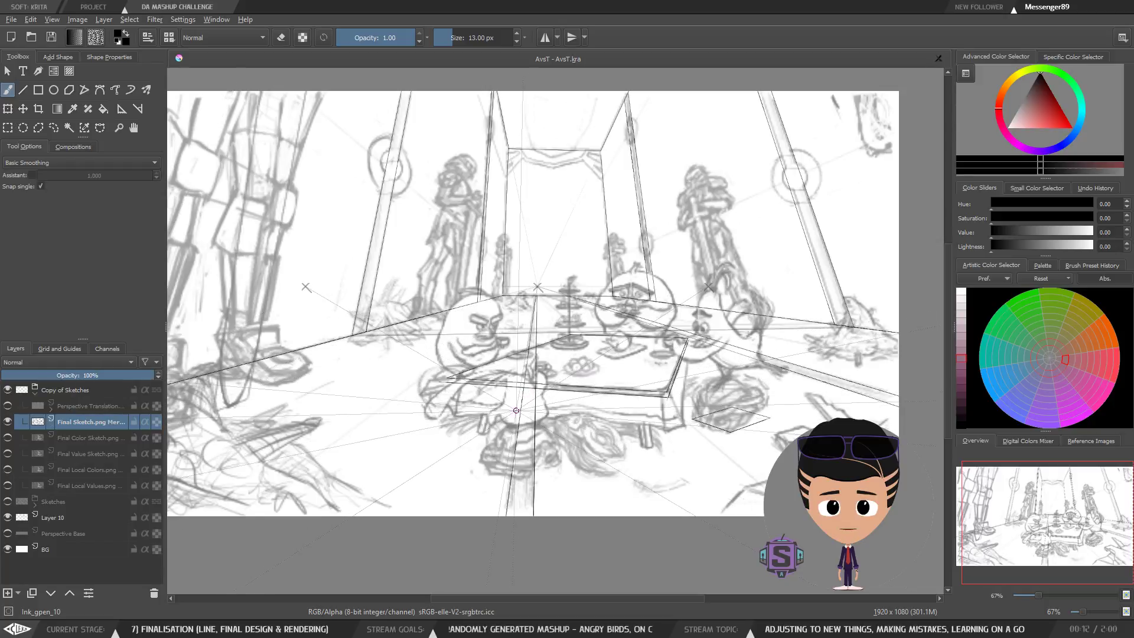
Hide the flattened final sketch, show the Perspective Translation layer and flatten it.
click(64, 407)
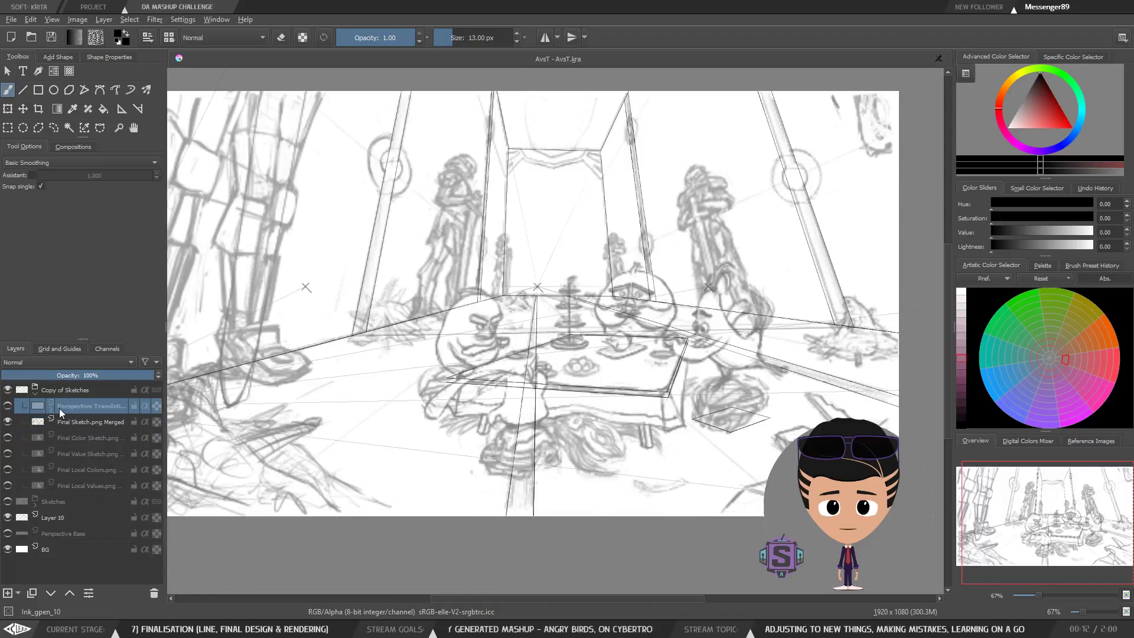
click(7, 422)
click(7, 406)
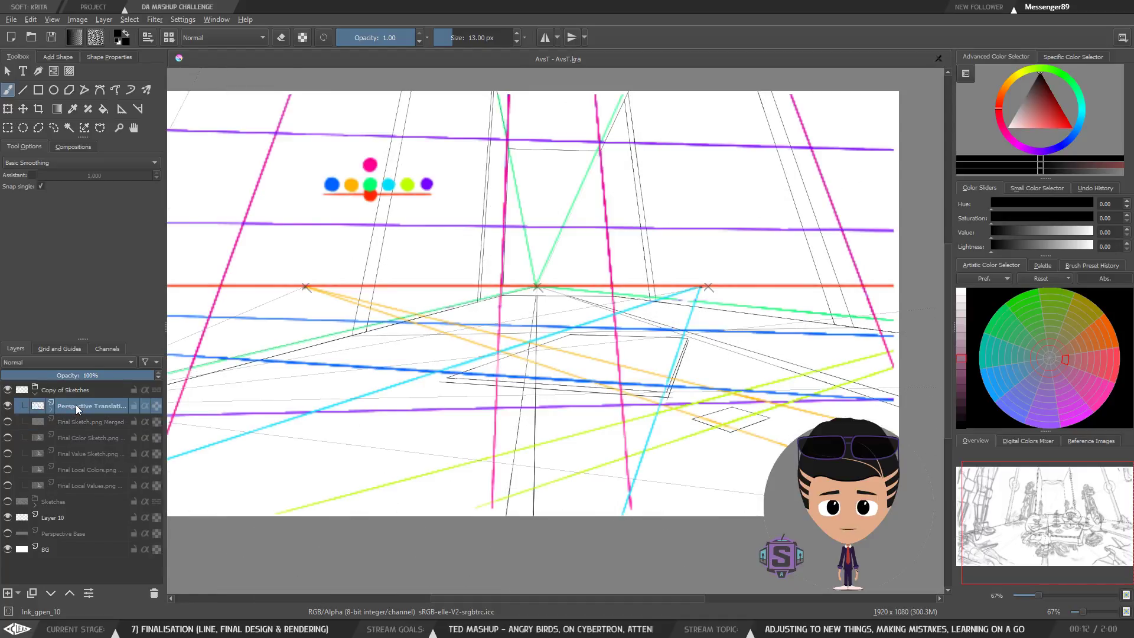
right_click(76, 405)
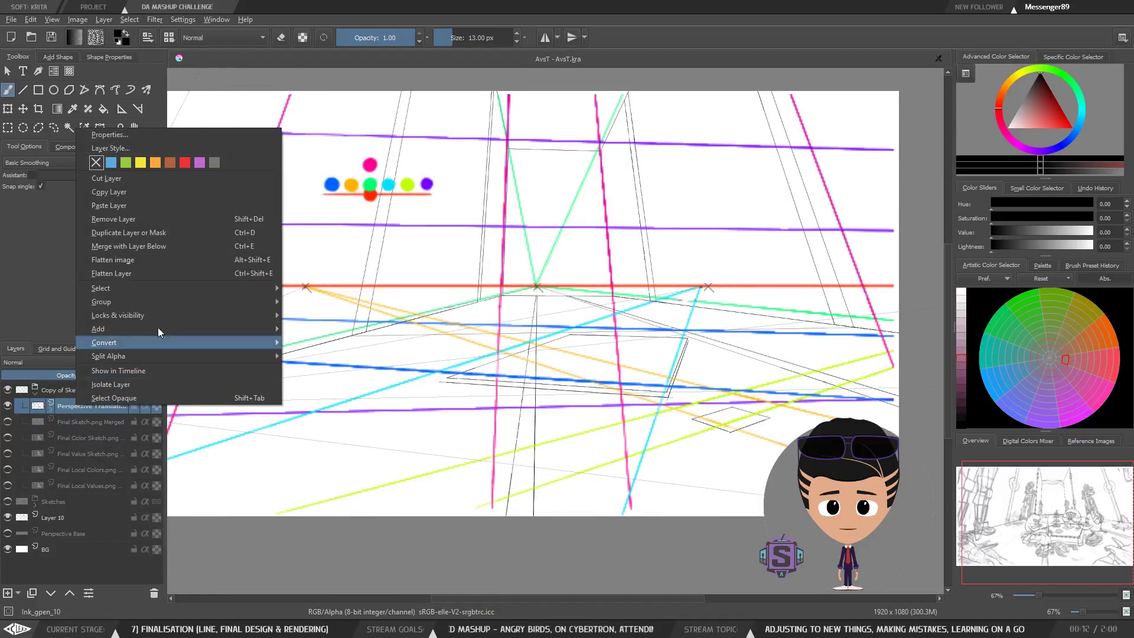
click(134, 274)
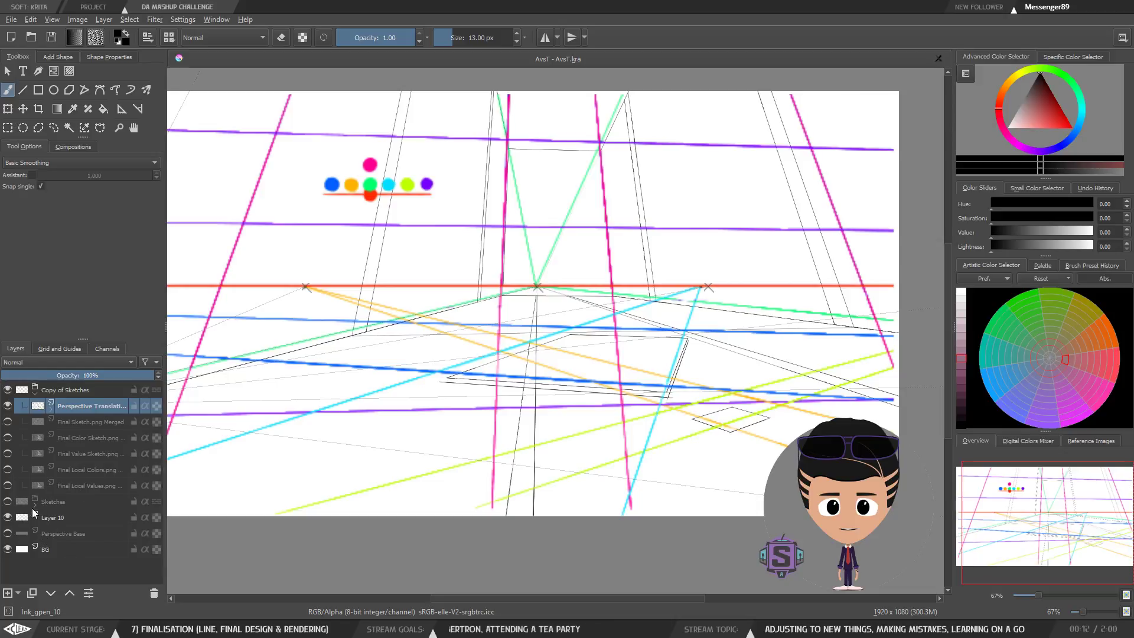
Show the final sketch, color sketch, value sketch, local colors and local values layers together with the perspective layer.
mouse_move(56, 416)
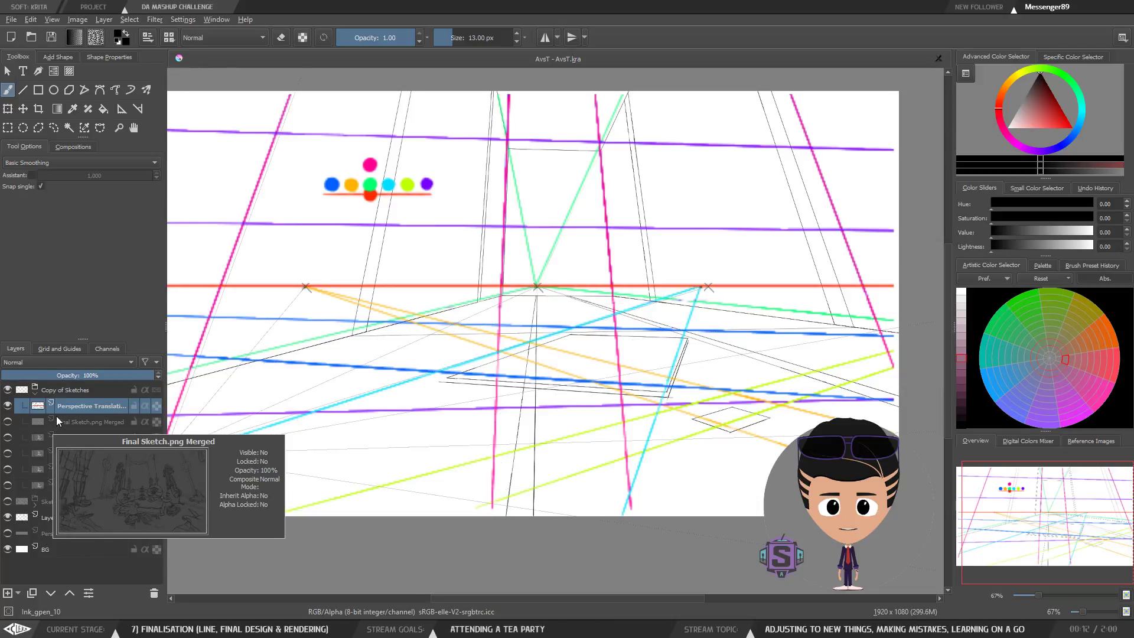
mouse_move(9, 409)
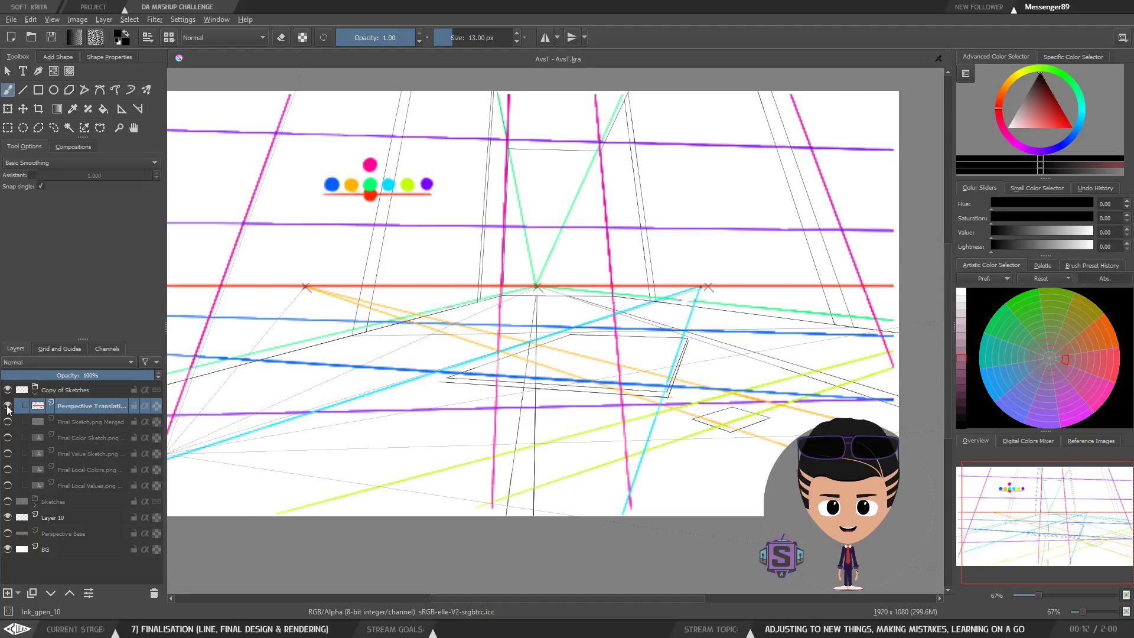
click(8, 422)
click(8, 437)
click(7, 453)
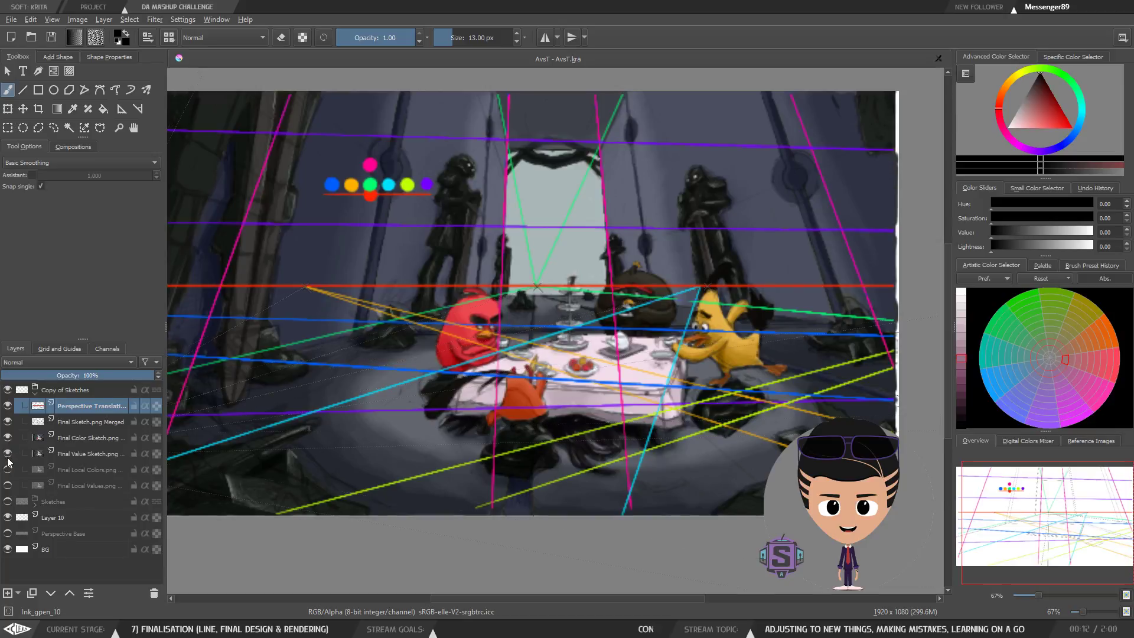
click(7, 469)
click(8, 485)
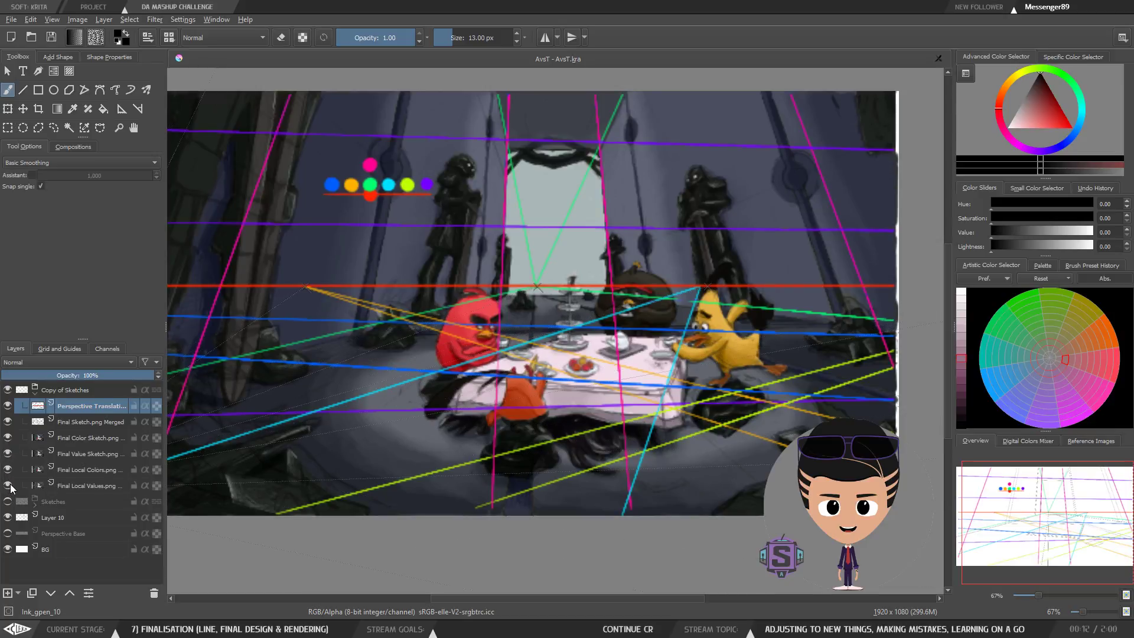
Hide the flattened layers one by one from the perspective layer down to local colors, toggling local values to check each result.
click(8, 405)
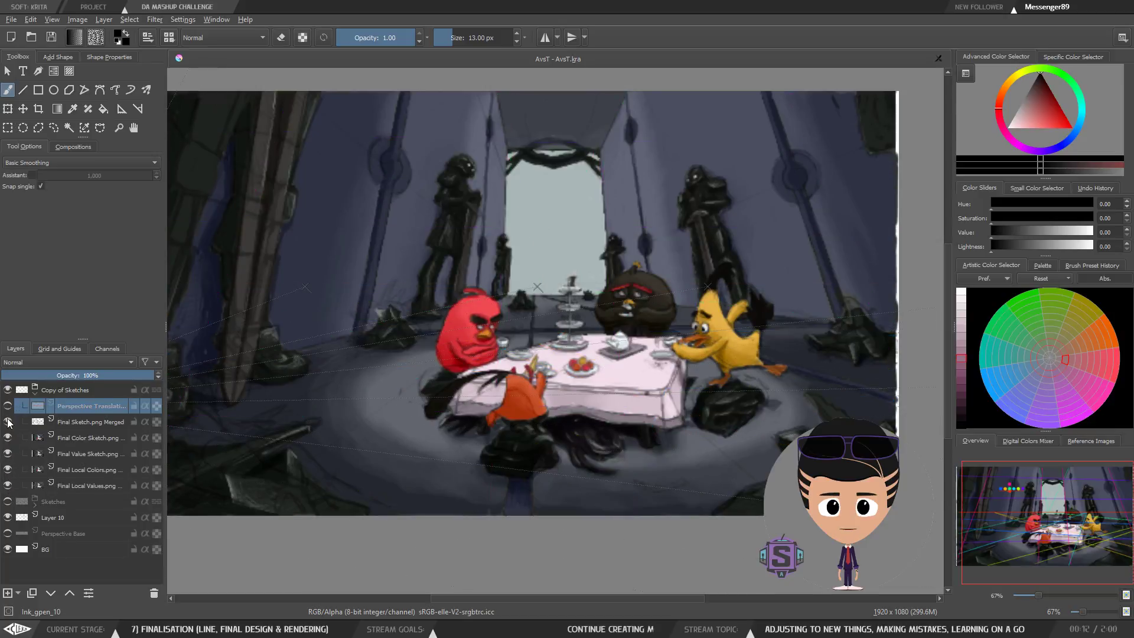
click(8, 422)
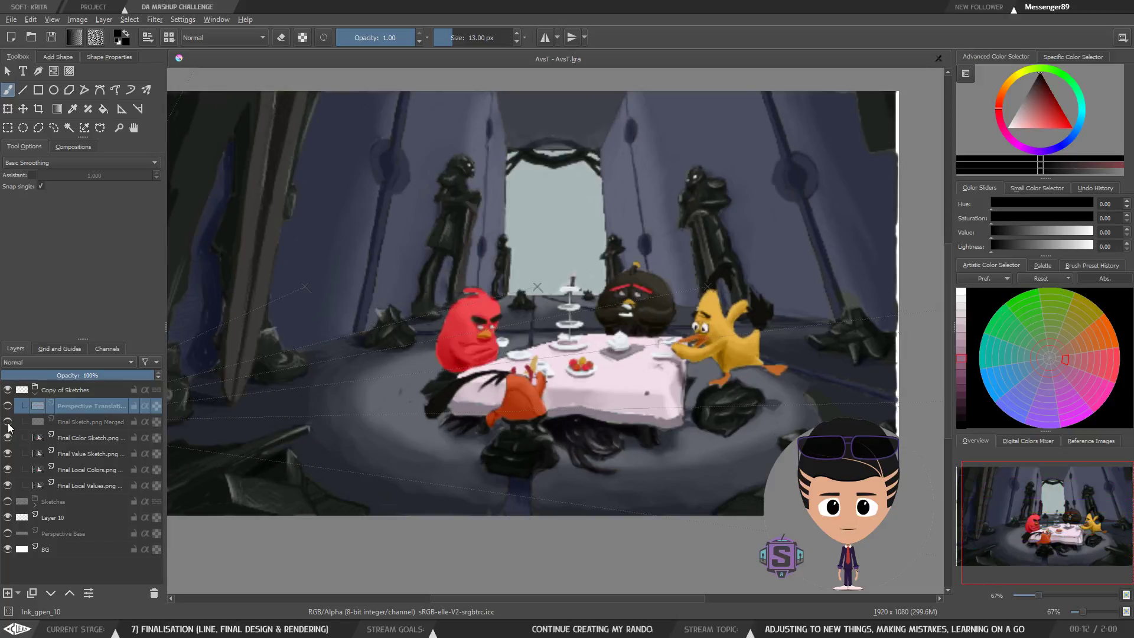
click(7, 438)
click(7, 453)
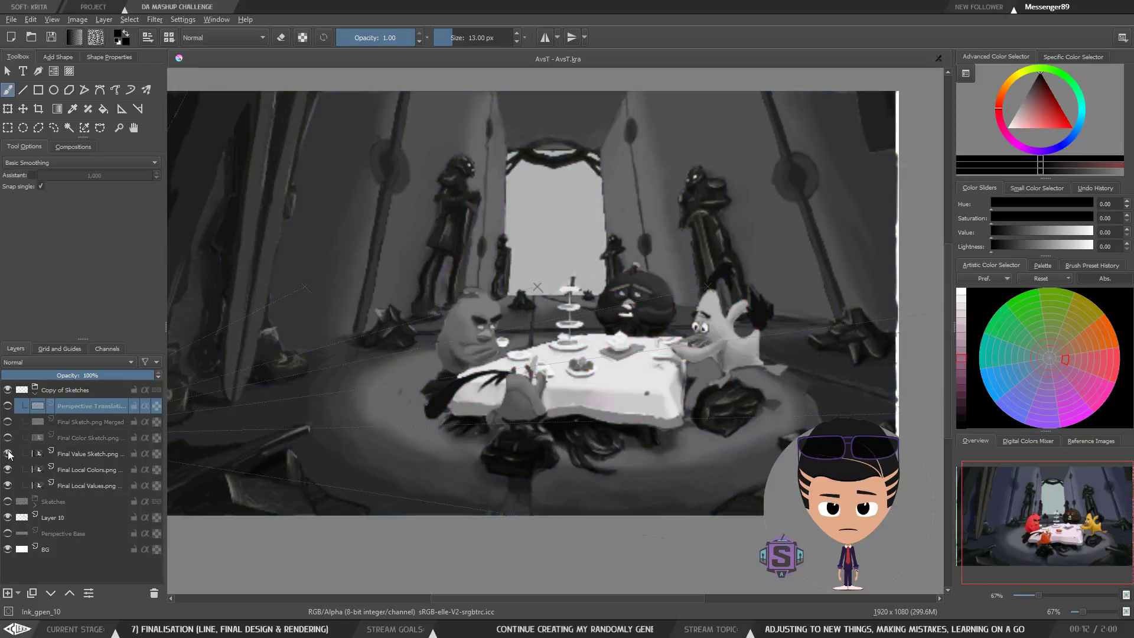
click(8, 472)
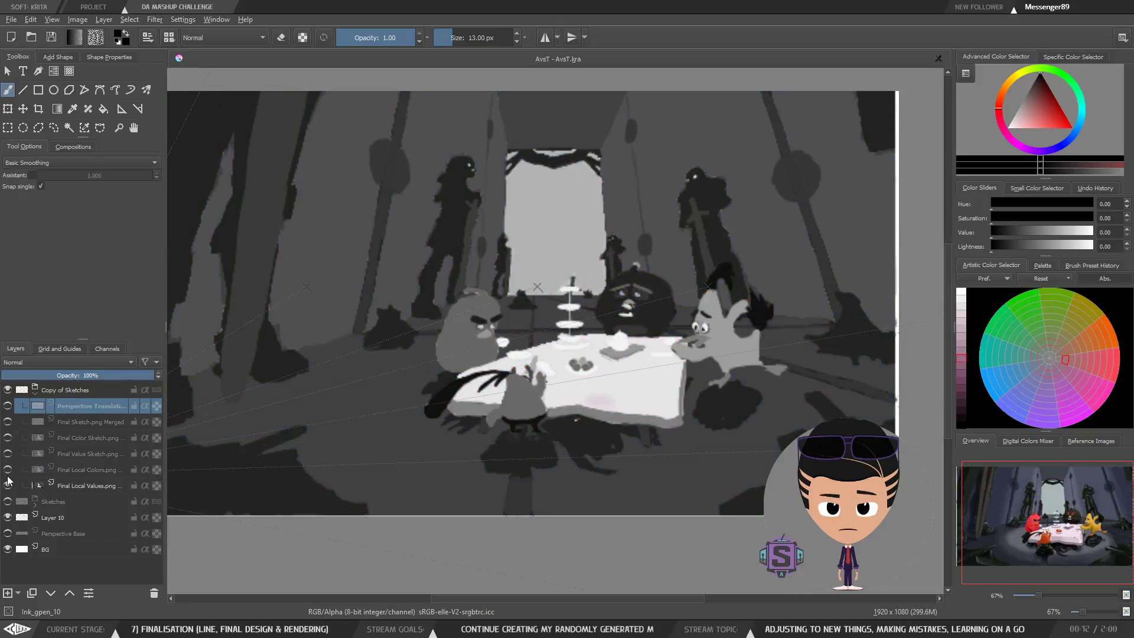
click(7, 486)
click(7, 485)
click(8, 486)
click(7, 486)
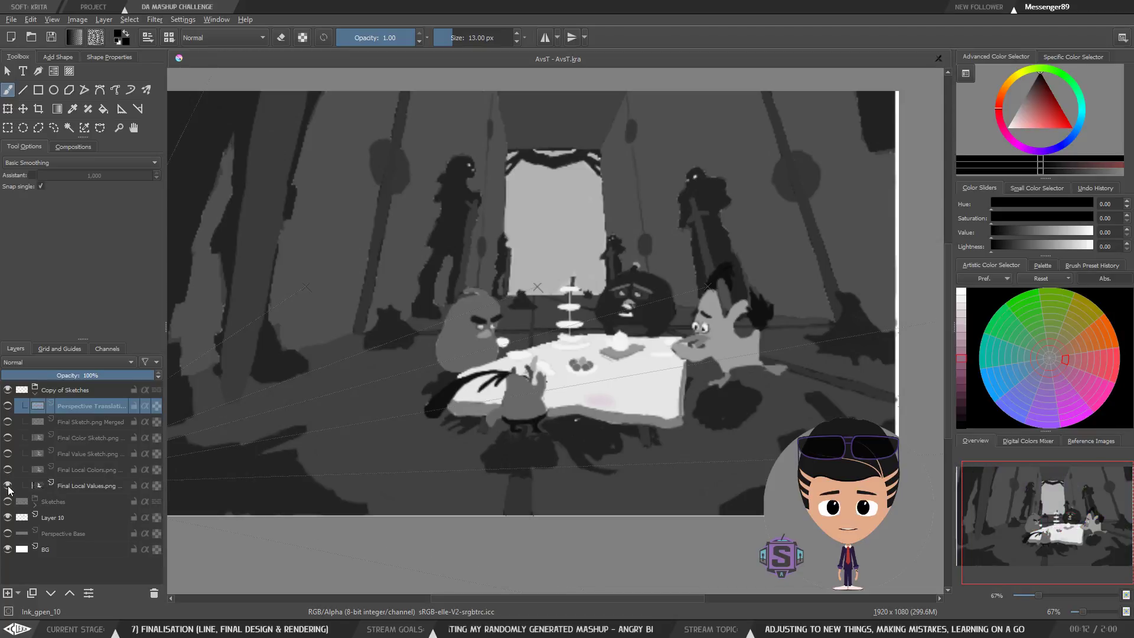
Inspect the original Sketches group, including its Transform Mask 1, and compare it with the Final Local Values layer in the copied group.
click(8, 485)
click(8, 485)
click(37, 506)
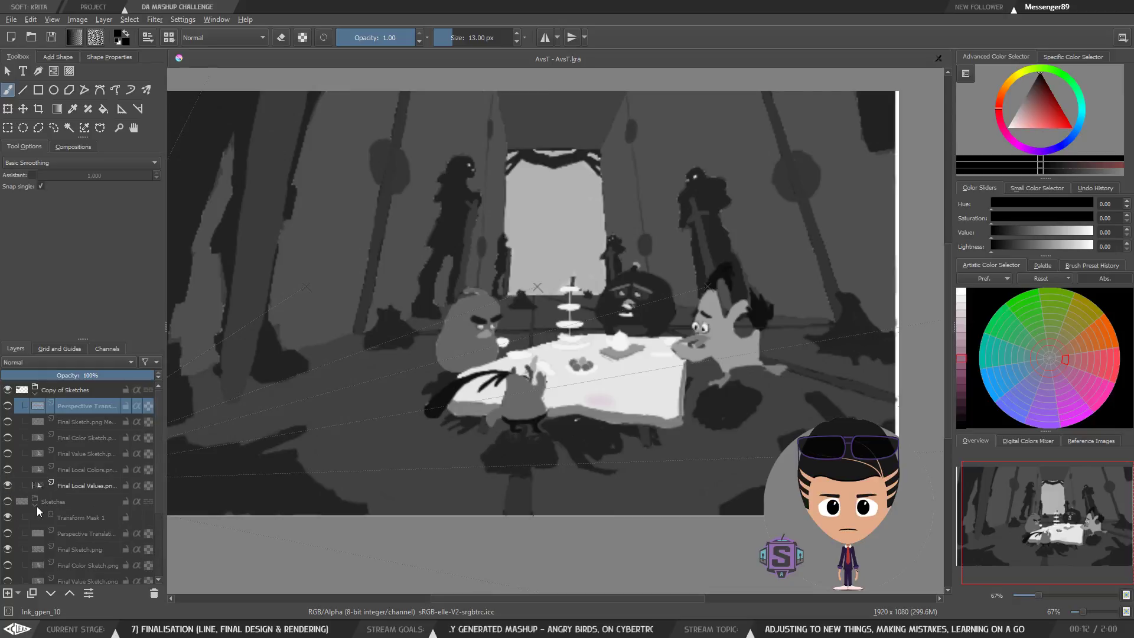
click(76, 519)
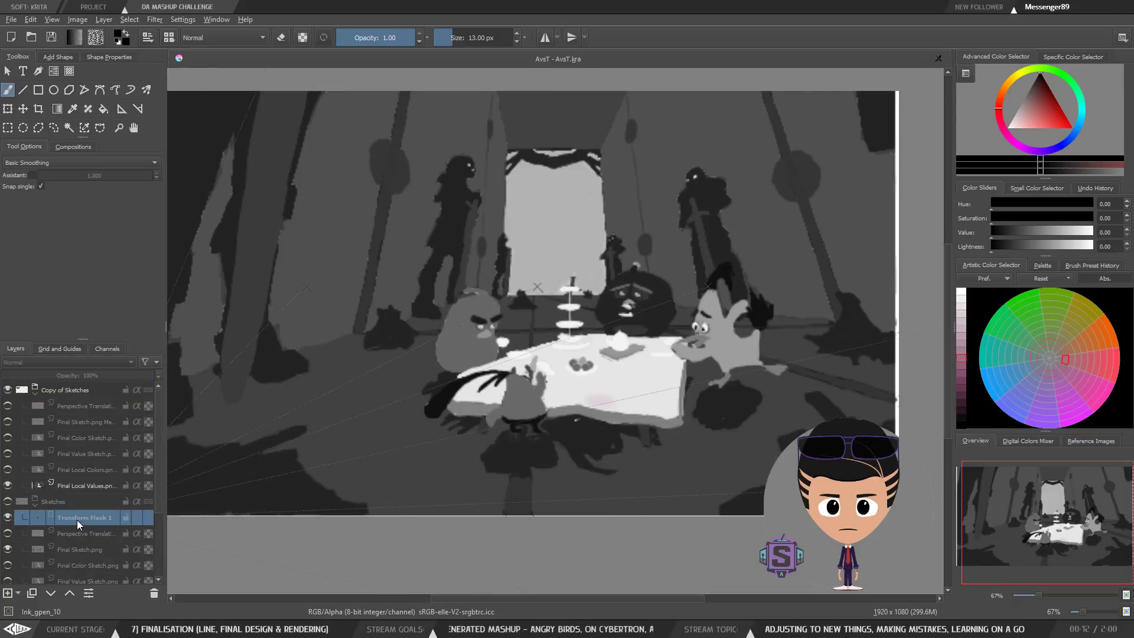
click(35, 504)
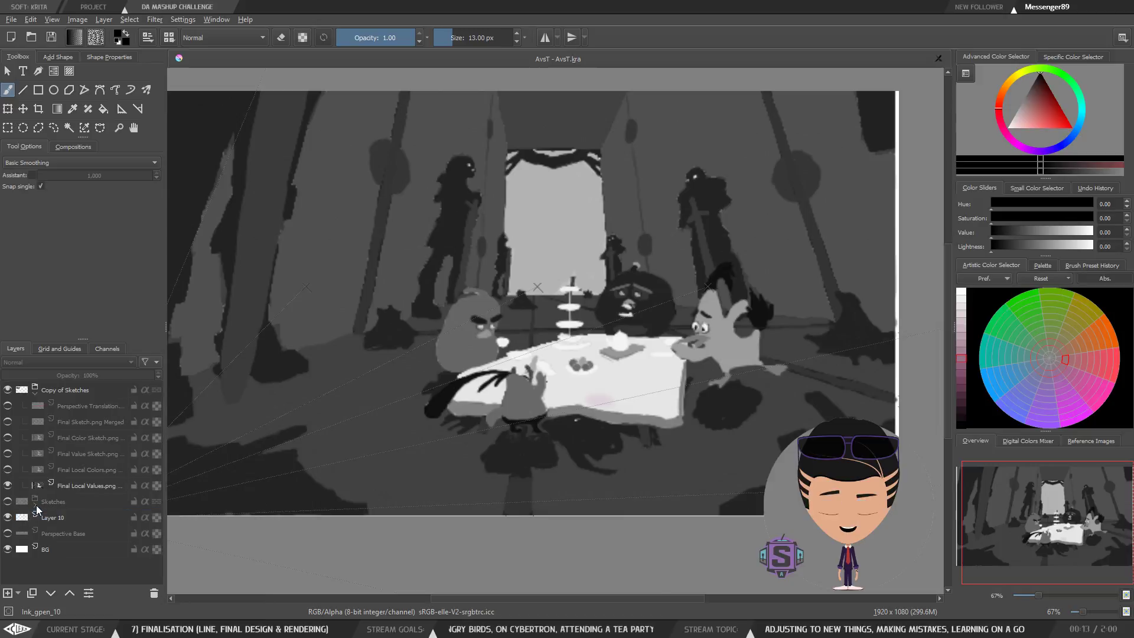
click(55, 501)
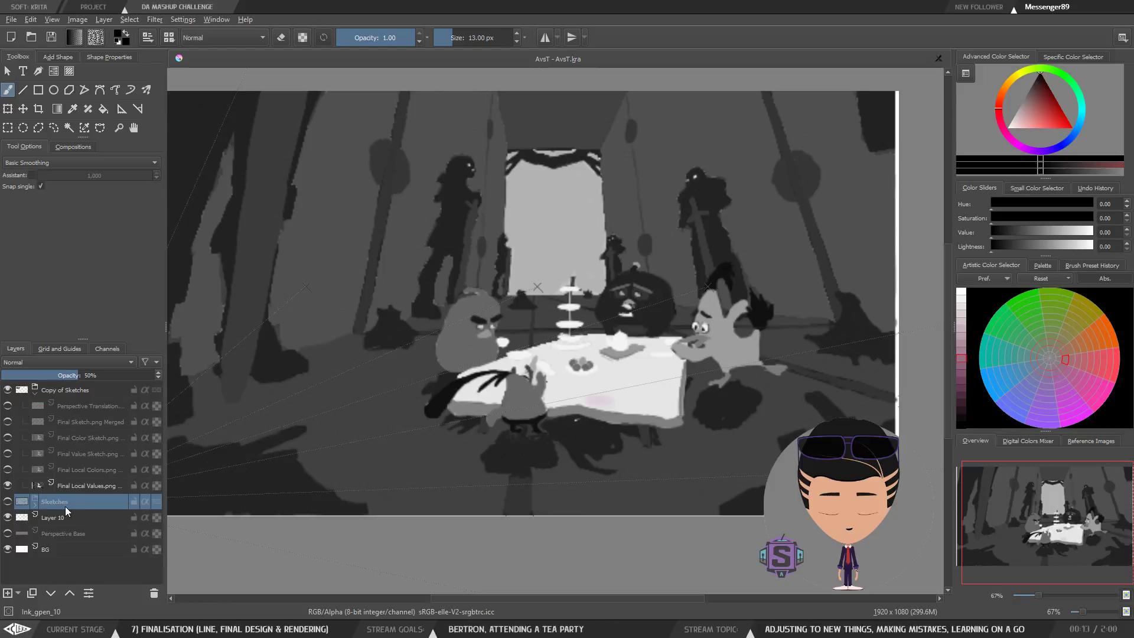
click(35, 505)
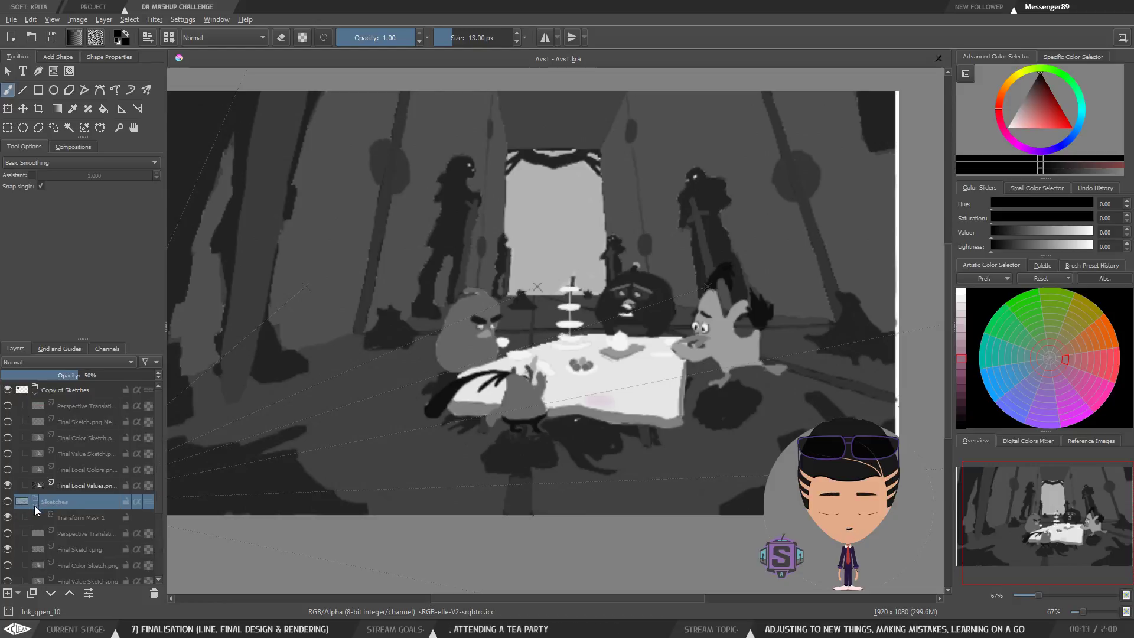
scroll(74, 520, down, 1)
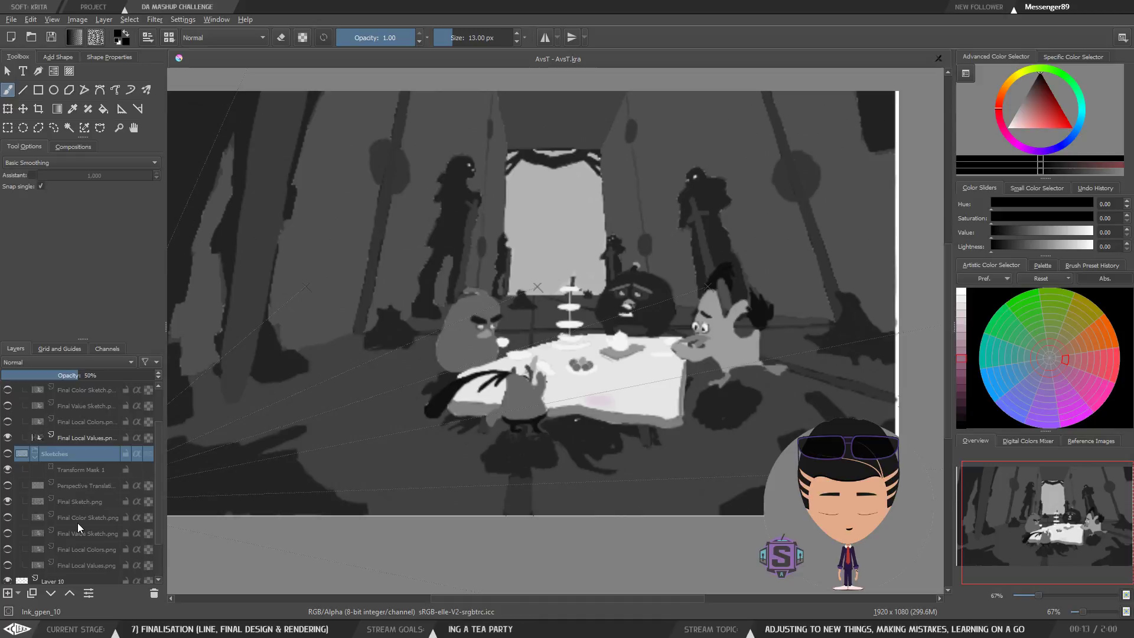
click(73, 471)
click(34, 460)
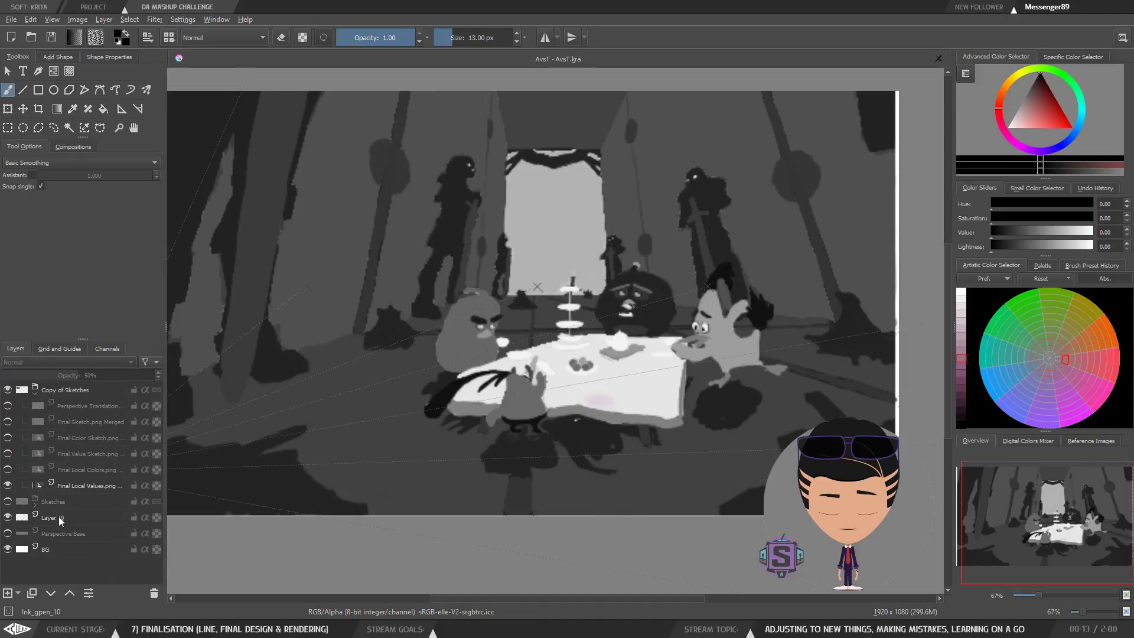
click(62, 504)
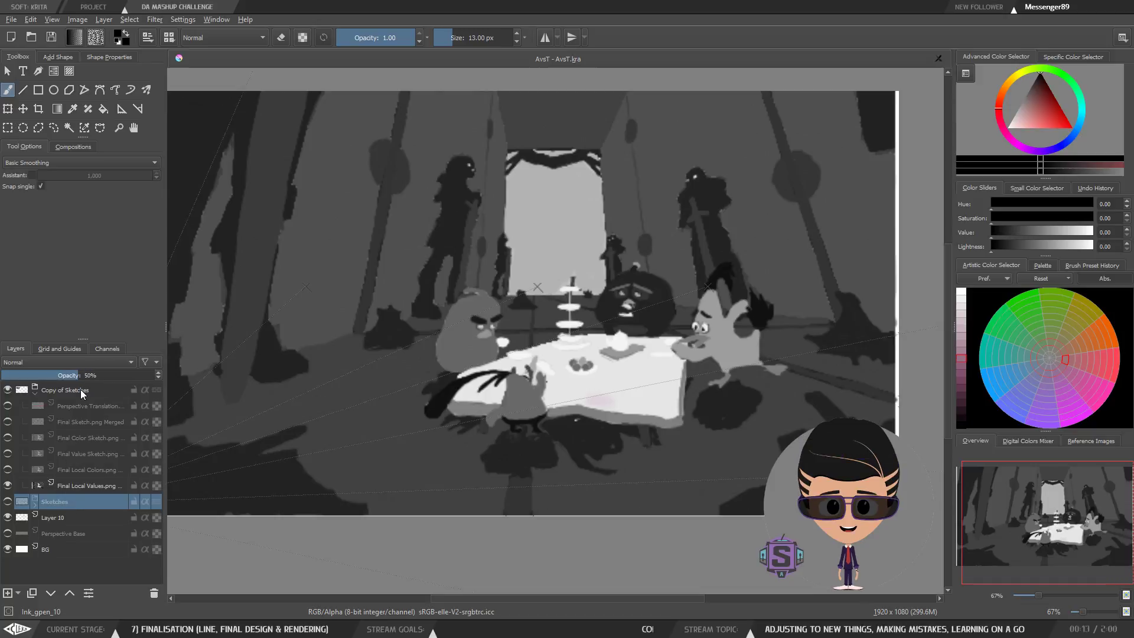
click(55, 486)
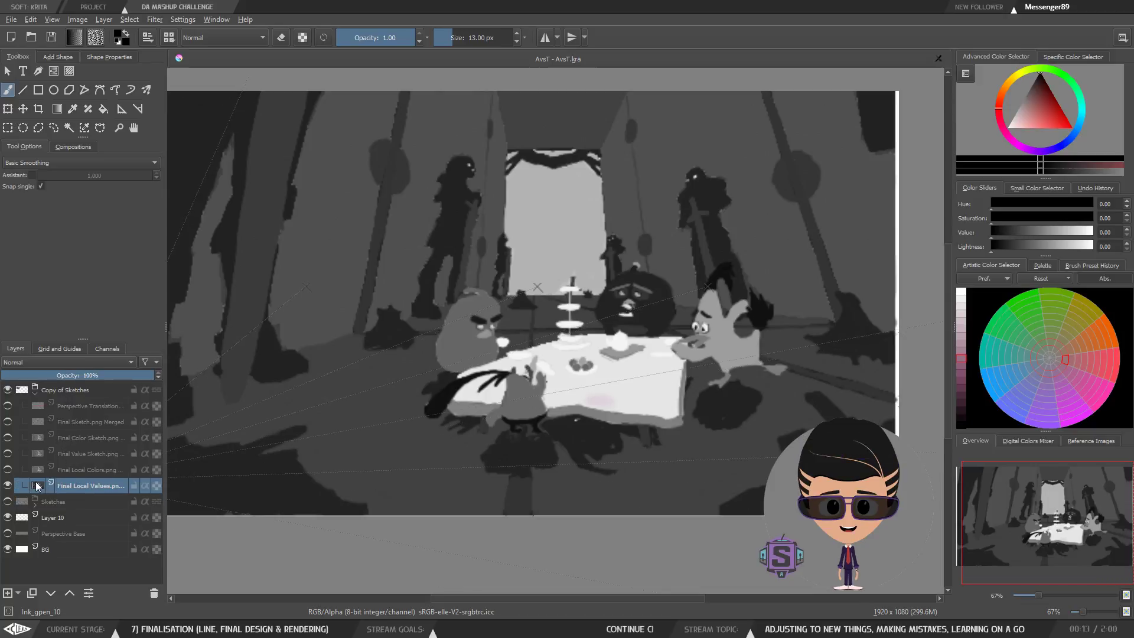
click(51, 503)
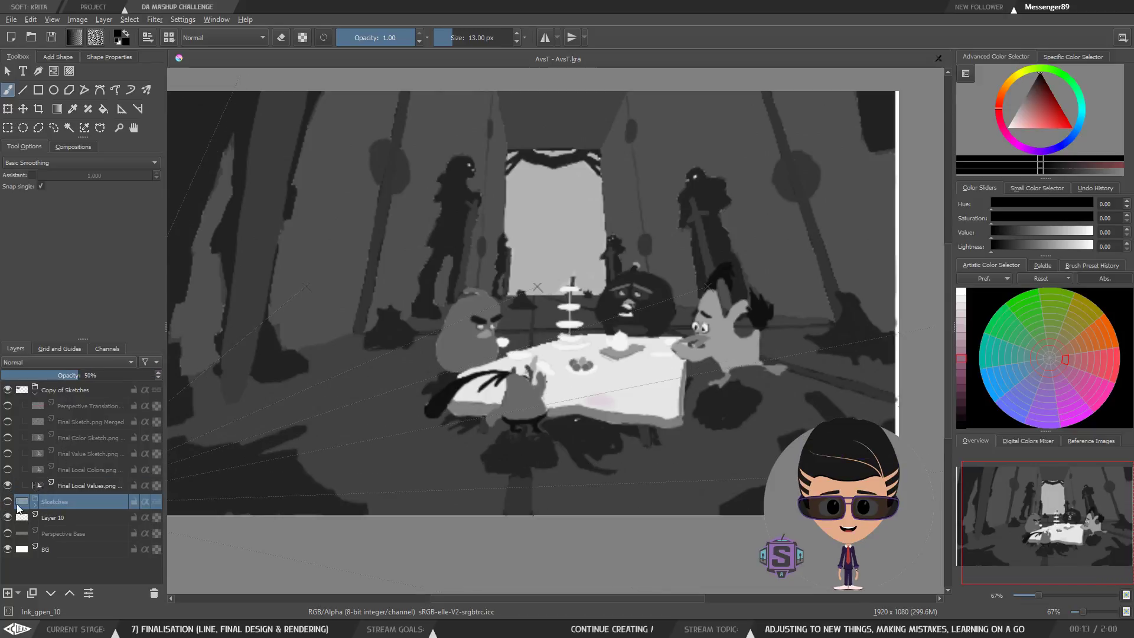
mouse_move(345, 322)
mouse_down()
mouse_move(385, 326)
mouse_move(344, 332)
mouse_up()
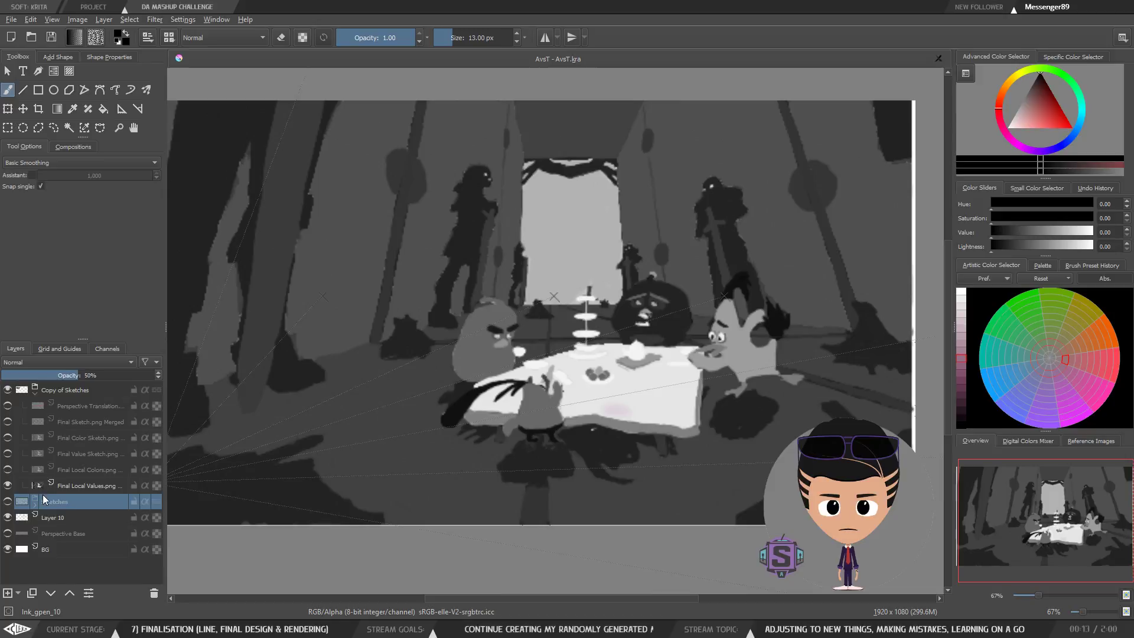
Hide Final Local Values, preview the local colors, value sketch and color sketch layers in turn, and show Final Sketch.png Merged.
click(67, 485)
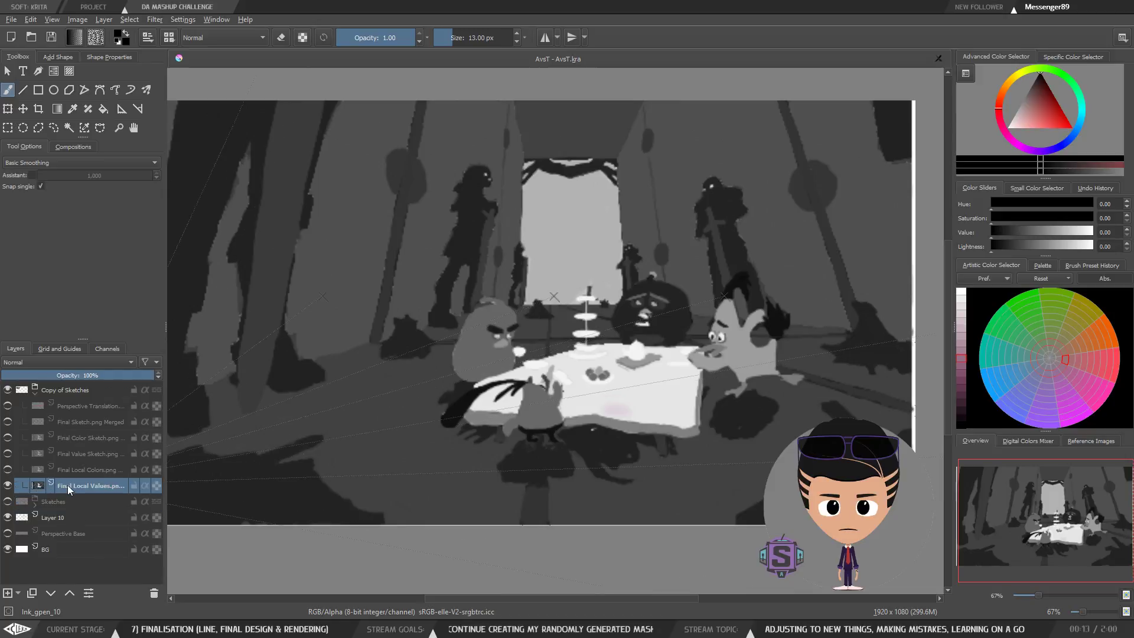
click(8, 486)
click(7, 470)
click(8, 470)
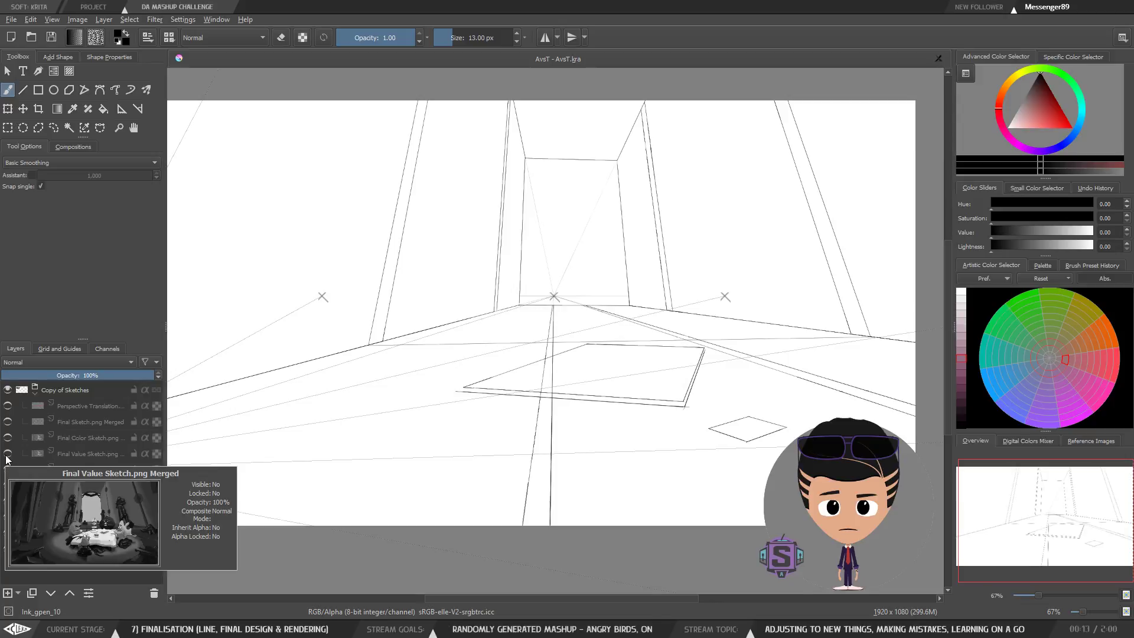
click(7, 454)
click(7, 454)
click(7, 437)
click(7, 438)
click(7, 422)
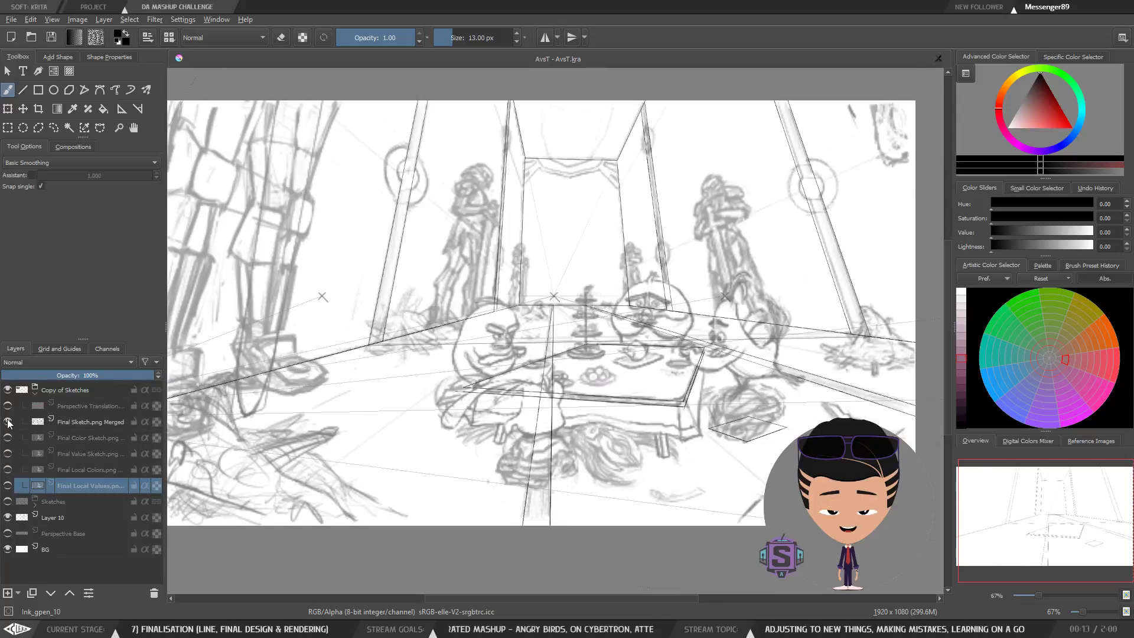
Set the Copy of Sketches group's opacity to 50%.
click(91, 389)
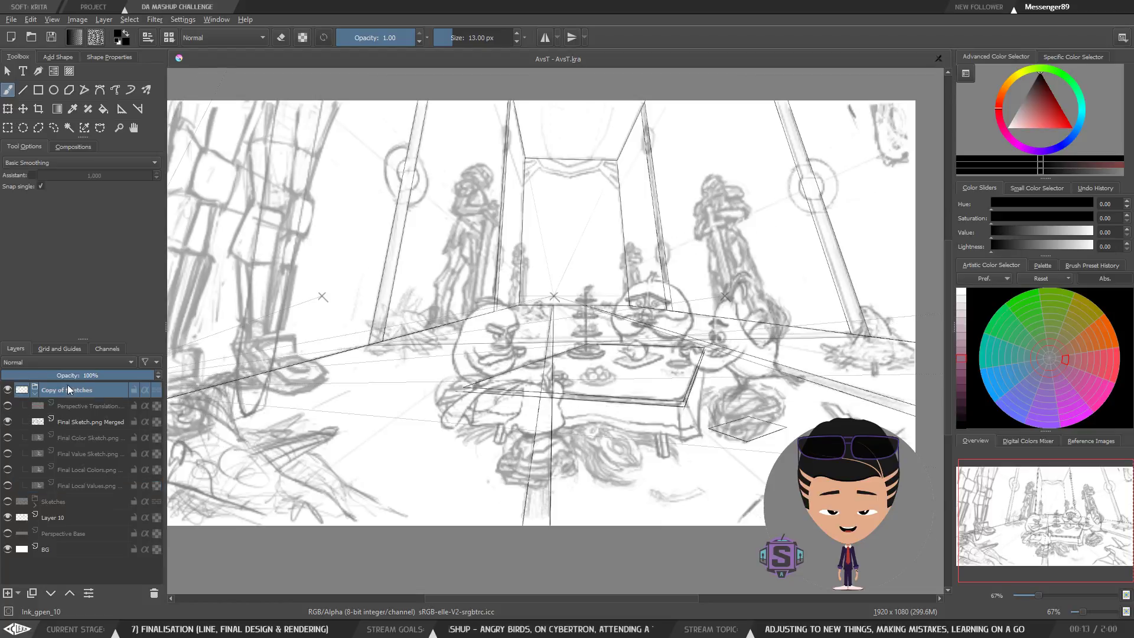
click(80, 376)
click(78, 378)
scroll(355, 449, down, 1)
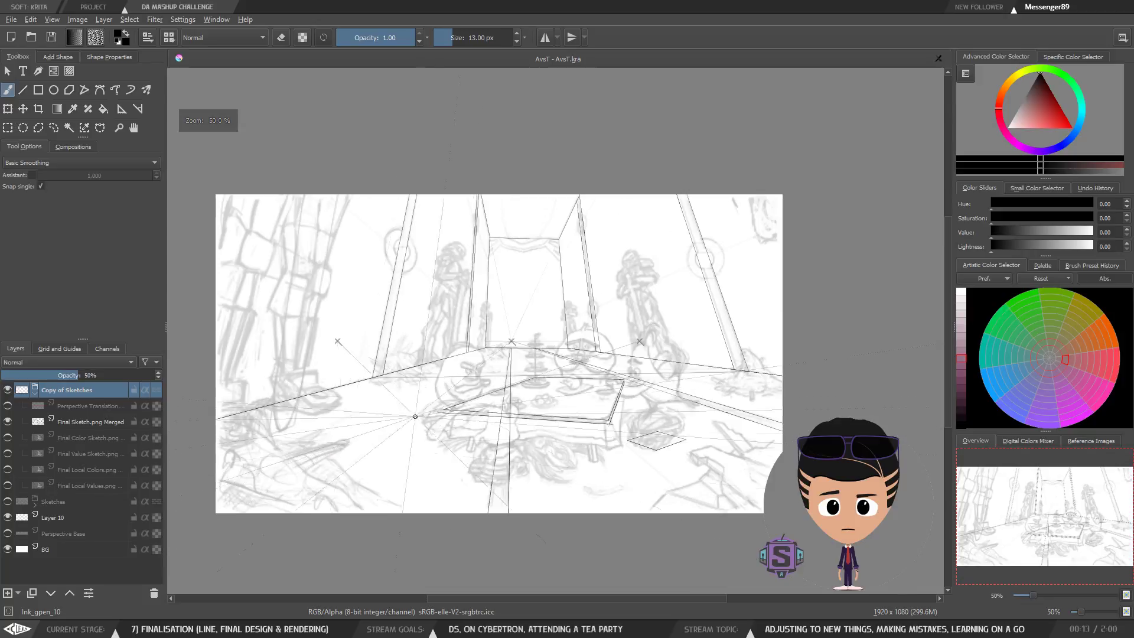
drag(478, 412, 518, 402)
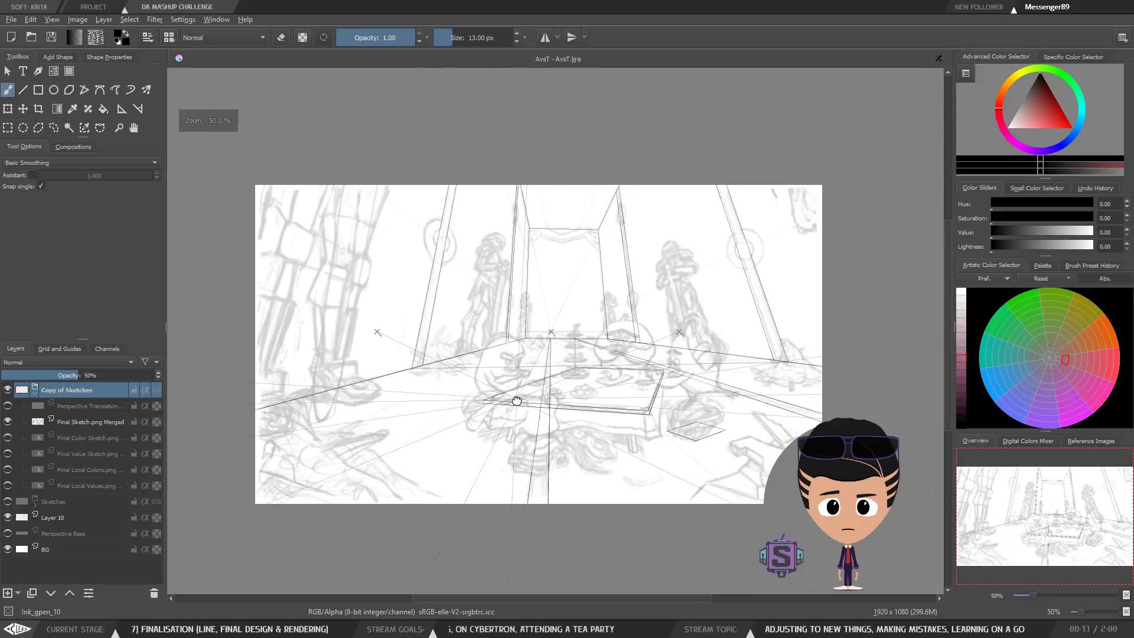
Move the original Sketches group to the top of the layer stack, above Copy of Sketches.
click(55, 501)
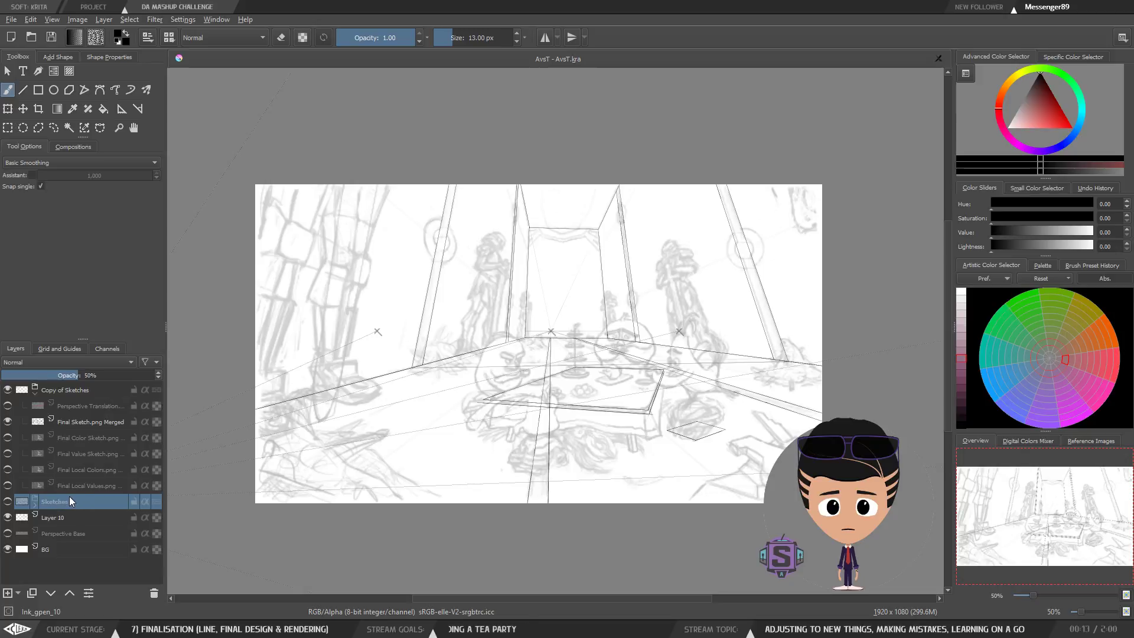
key(ctrl+Page_Up)
key(ctrl+Page_Up)
key(ctrl+Page_Up)
key(ctrl+Page_Up)
key(ctrl+Page_Up)
key(ctrl+Page_Up)
key(ctrl+Page_Up)
key(ctrl+Page_Up)
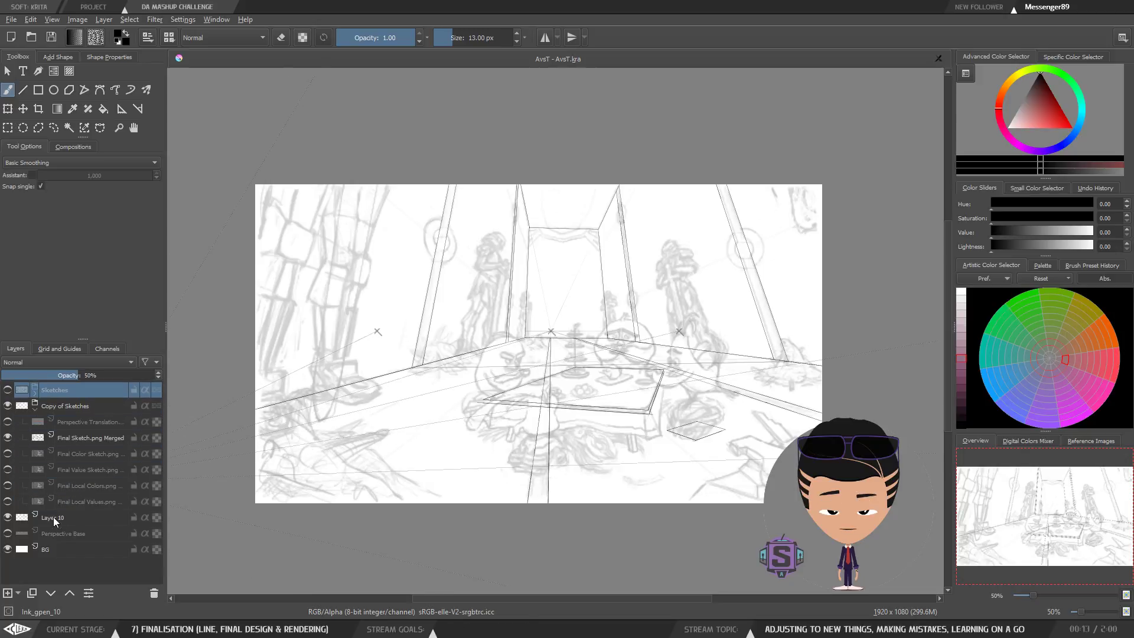
Toggle Layer 10 off and on to check its perspective lines, and select the Copy of Sketches group.
click(56, 522)
click(9, 520)
click(9, 519)
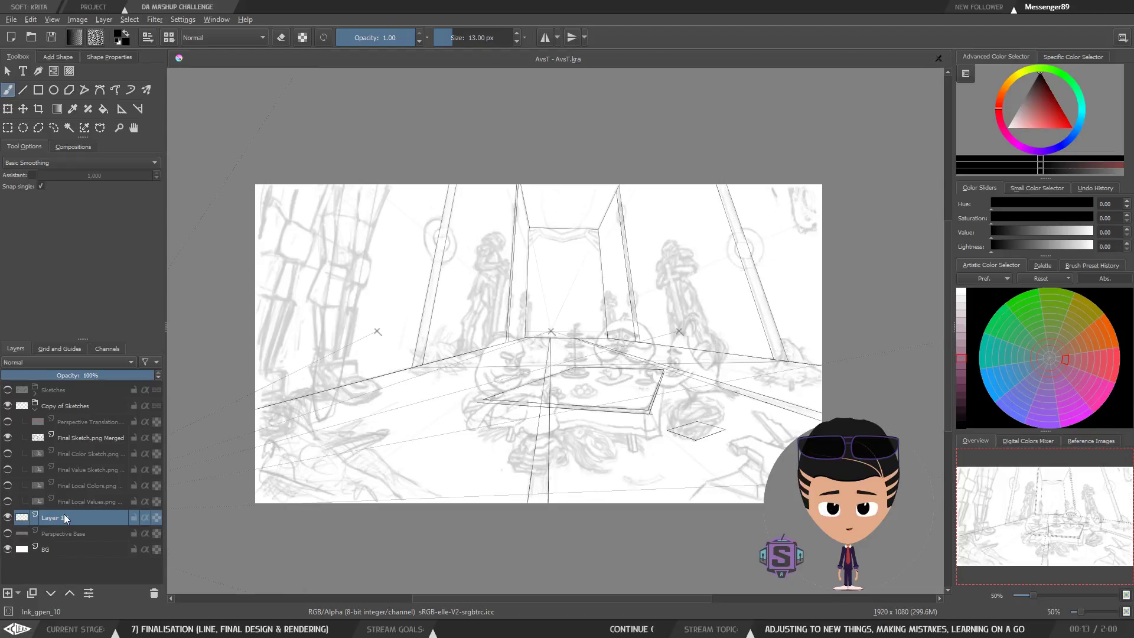
click(7, 517)
click(7, 518)
click(55, 403)
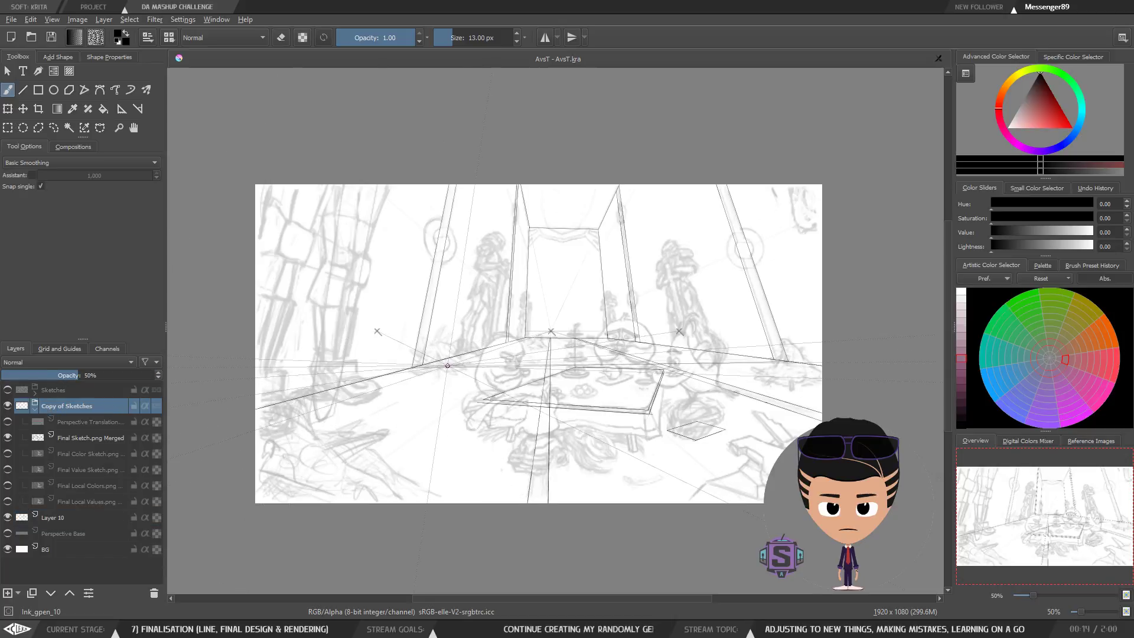
Examine how the faded sketch of the characters and table lines up with the perspective lines.
scroll(499, 343, up, 6)
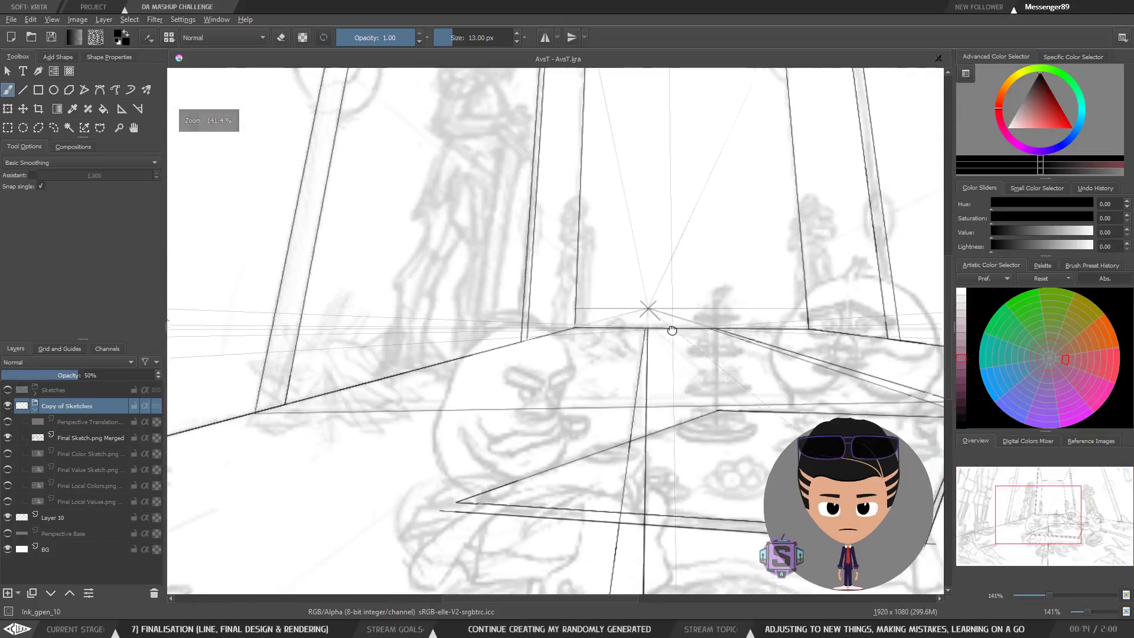
scroll(615, 379, down, 4)
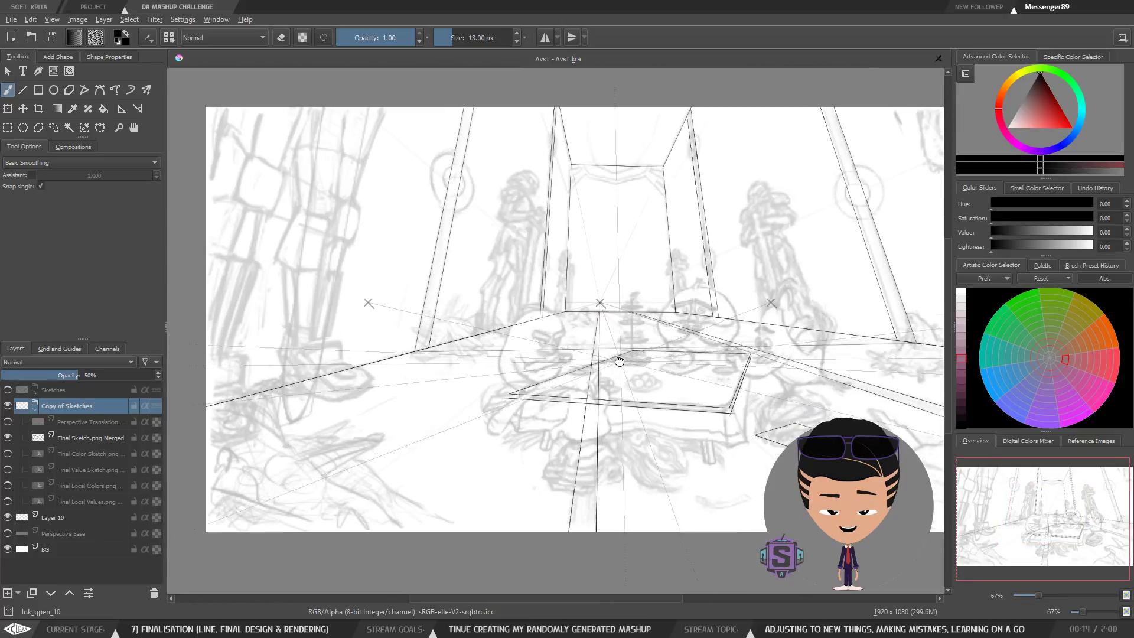
scroll(623, 365, up, 3)
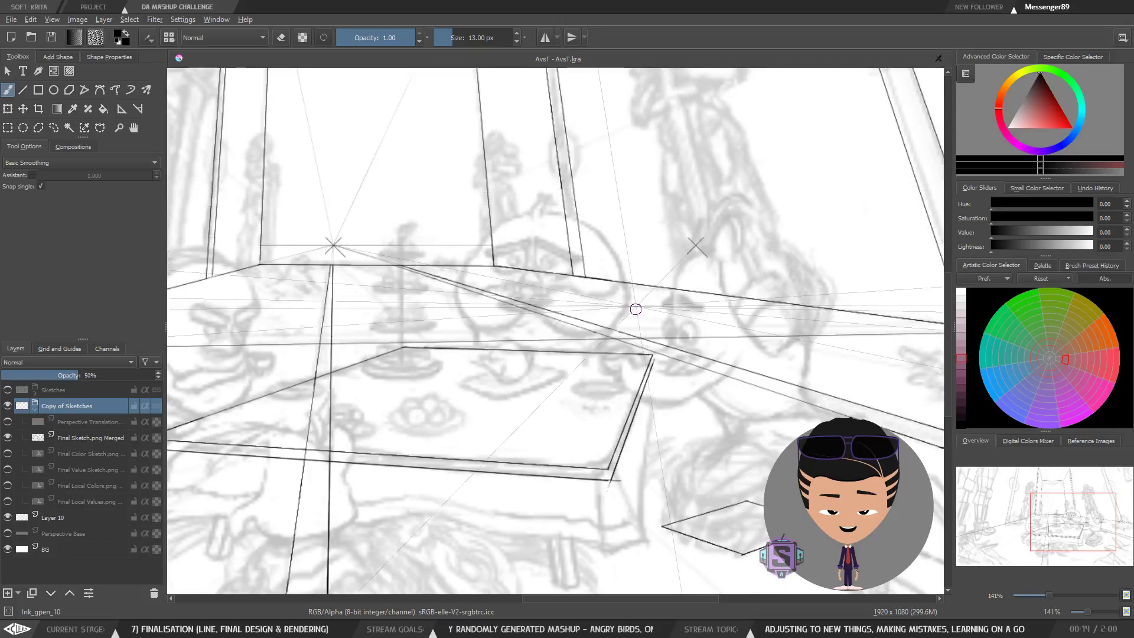
scroll(638, 291, down, 4)
scroll(538, 274, up, 3)
drag(538, 275, 512, 307)
scroll(547, 337, down, 3)
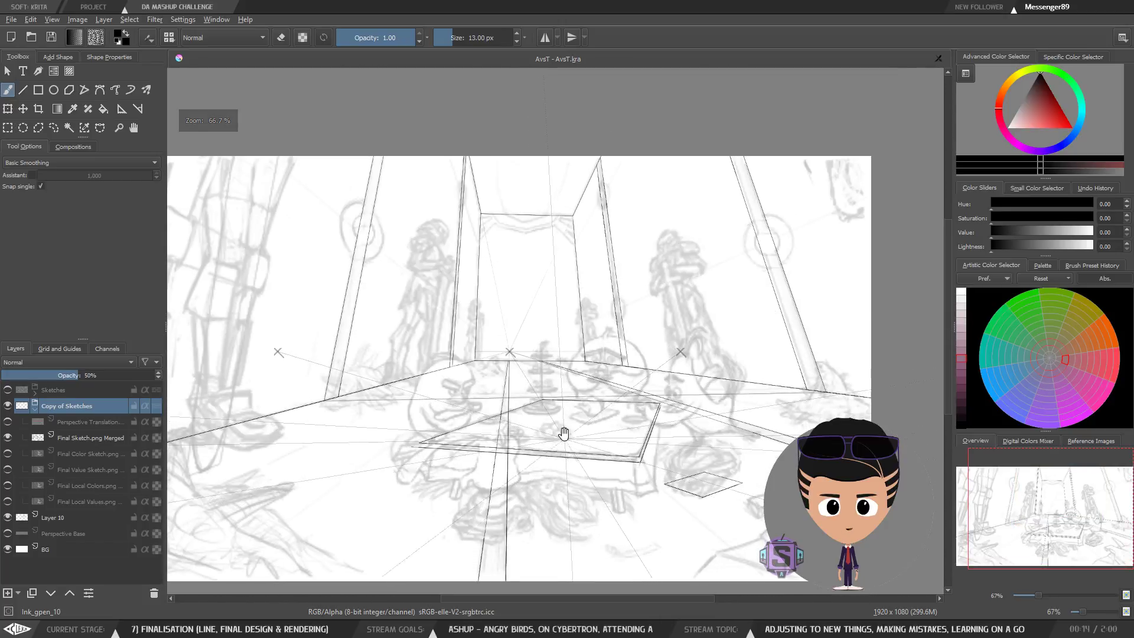
scroll(393, 413, up, 3)
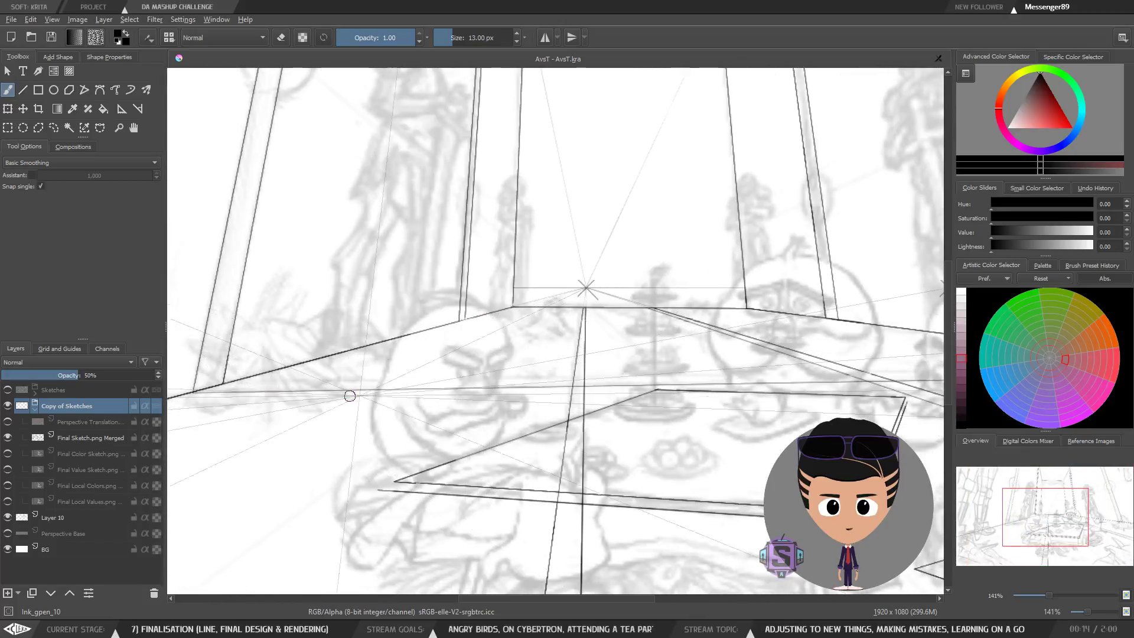
key(ctrl+minus)
key(ctrl+minus)
mouse_move(782, 398)
mouse_down()
mouse_move(722, 410)
mouse_move(716, 391)
mouse_move(523, 357)
mouse_up()
key(ctrl+plus)
key(ctrl+plus)
Select Layer 10, collapse the Copy of Sketches group and enlarge the brush to 26 px.
key(bracketright)
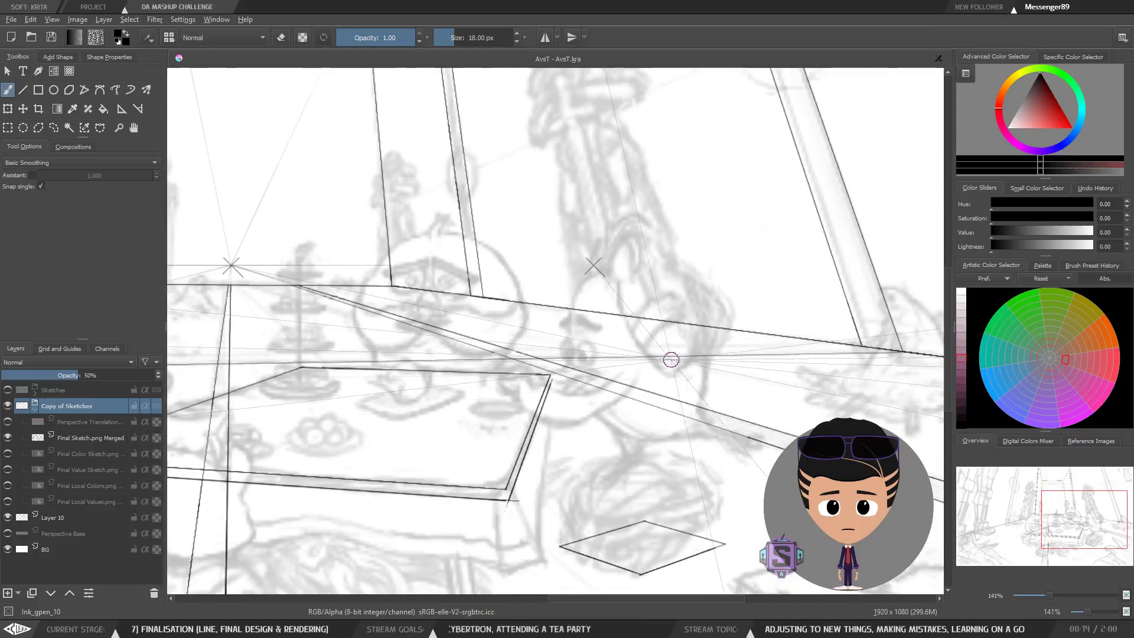
click(76, 514)
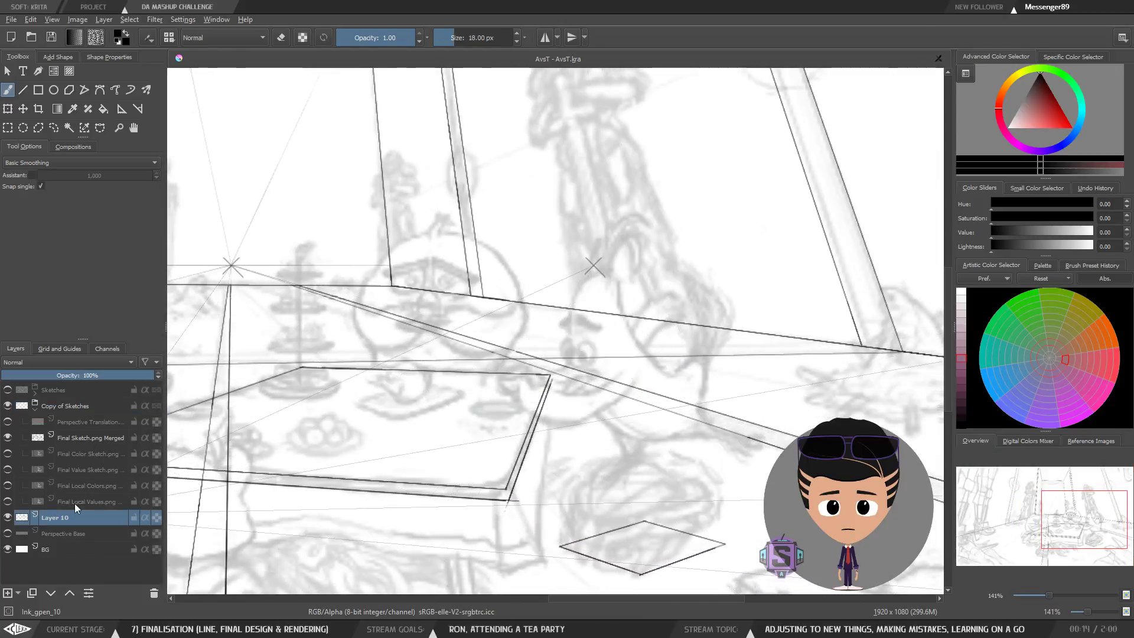
click(36, 412)
key(bracketright)
key(bracketright)
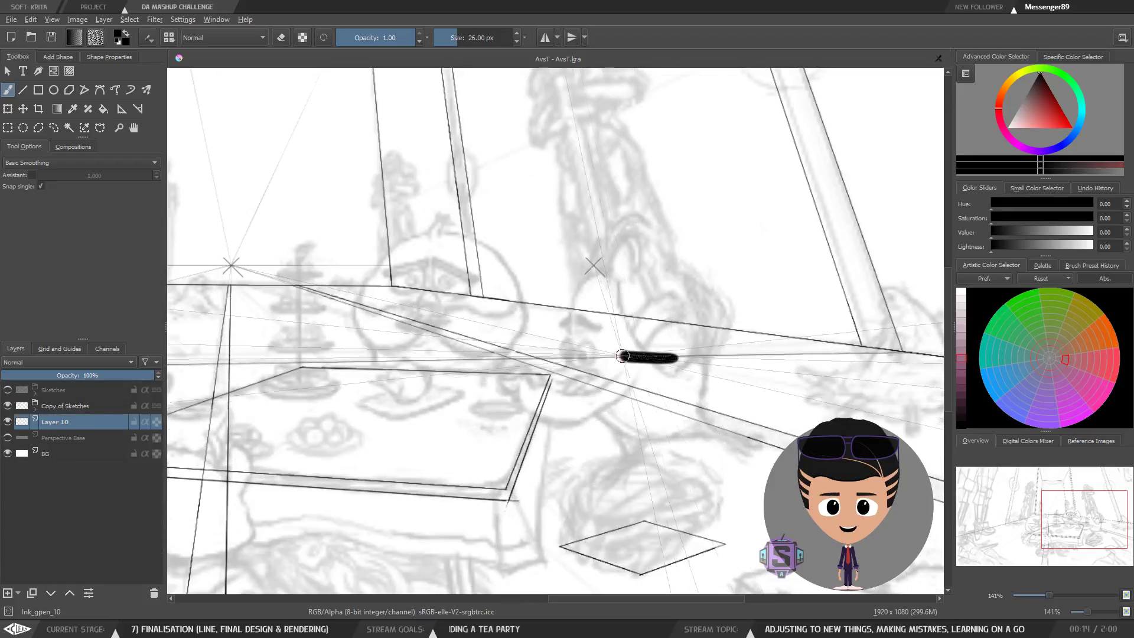
Remove the black test stroke beside the bird at the table's far end and switch the brush to eraser mode.
key(ctrl+z)
drag(653, 359, 608, 356)
key(e)
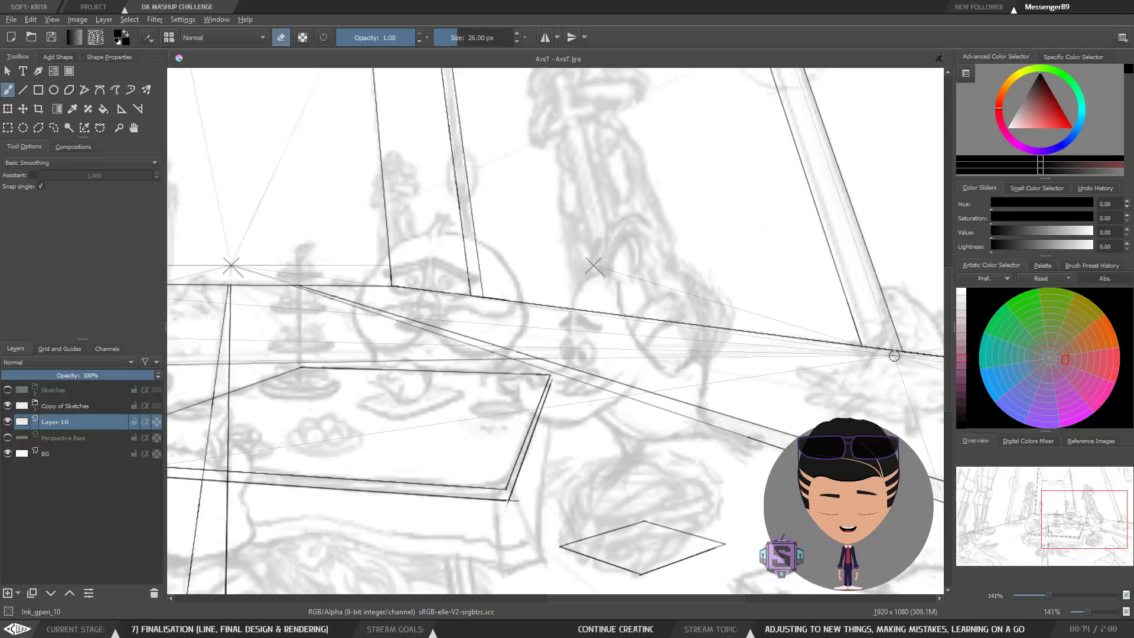
drag(625, 351, 711, 352)
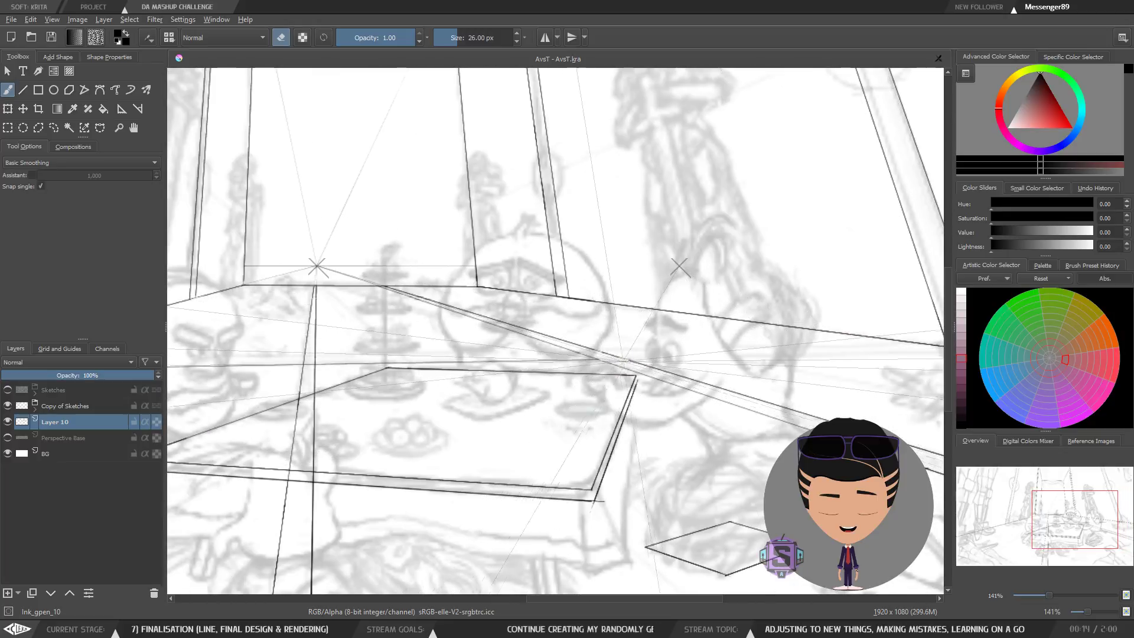
Expand the Copy of Sketches group and show its Final Color Sketch layer.
scroll(590, 295, down, 3)
click(37, 408)
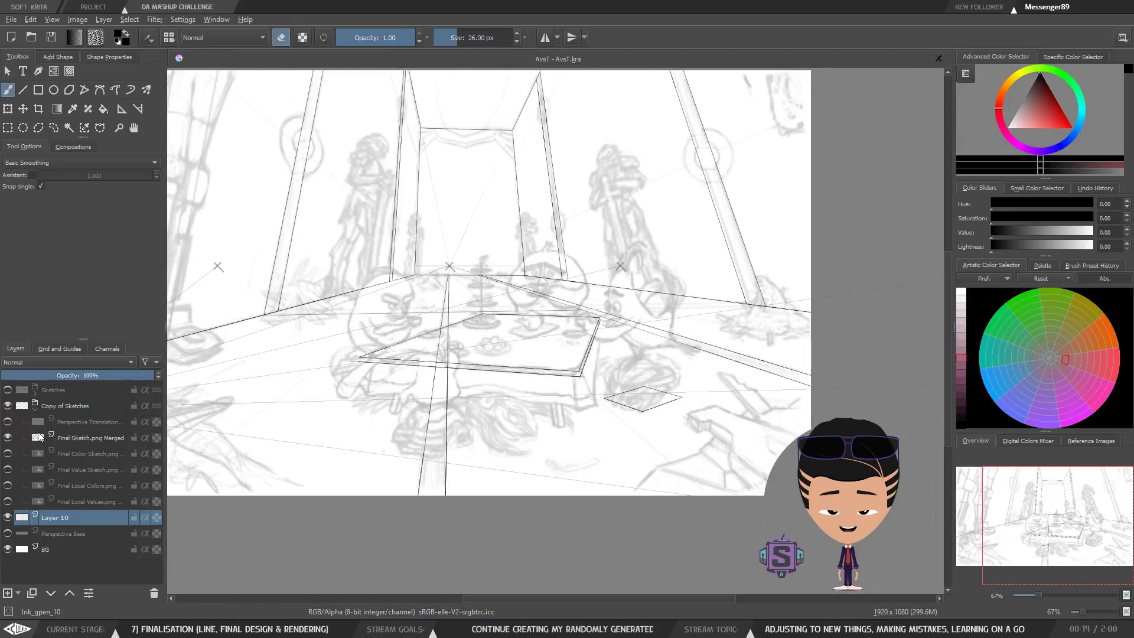
click(7, 453)
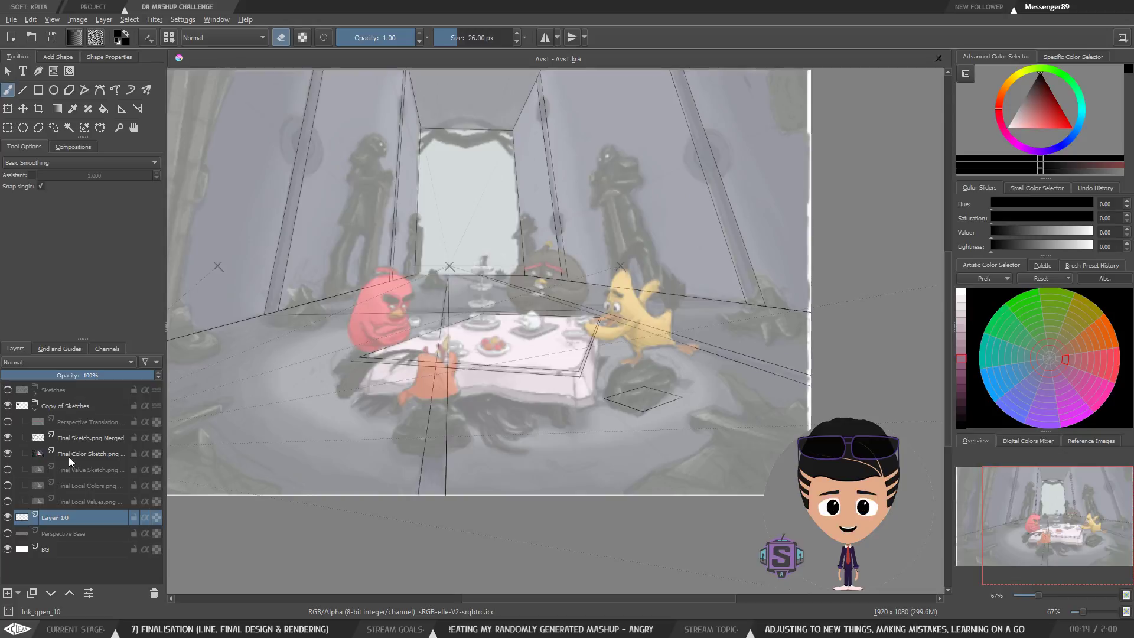
Try the hidden Sketches group at 100% opacity and set it back to 50%.
click(65, 393)
drag(95, 374, 269, 404)
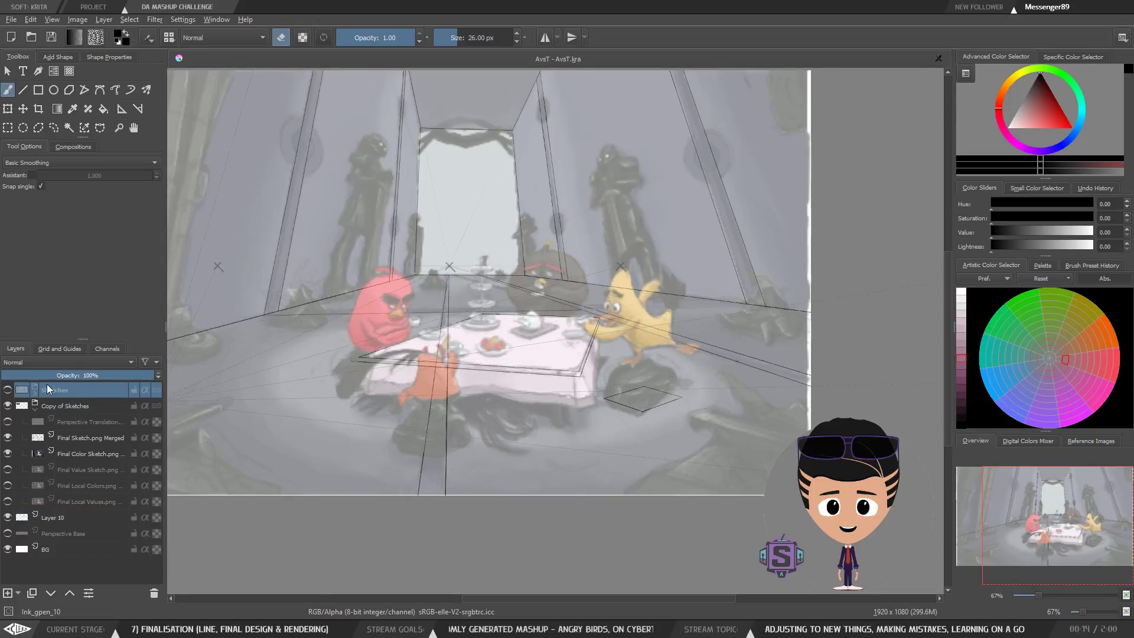
drag(90, 378, 77, 377)
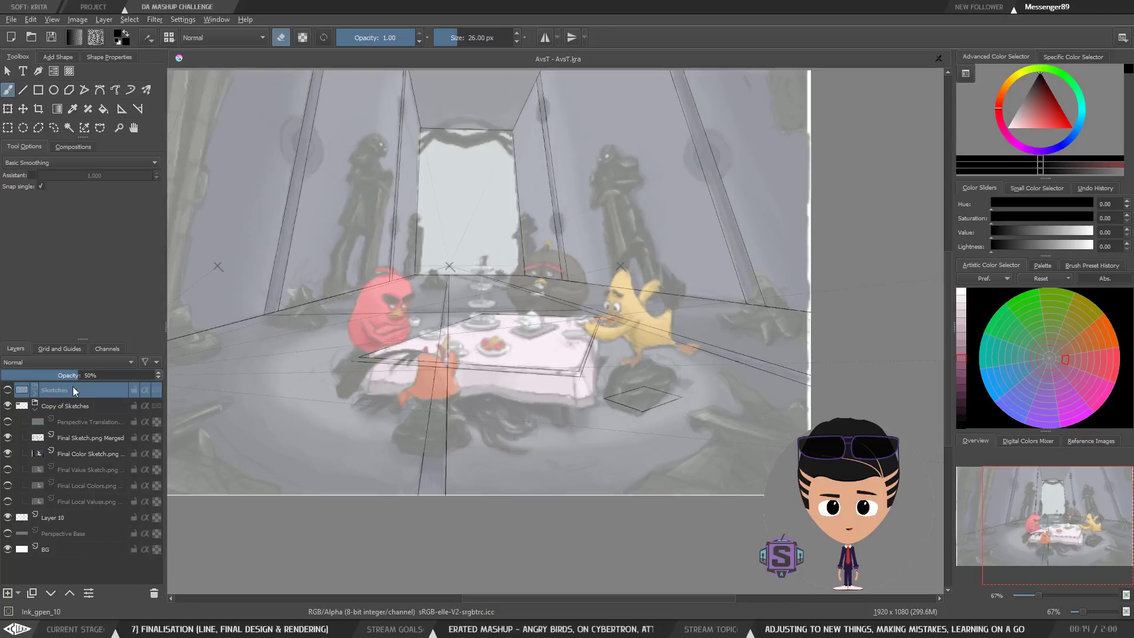
Rename the original Sketches group as Sketches BU and its copy as Sketches, and set the copy's opacity to 100%.
key(Page_Down)
double_click(68, 405)
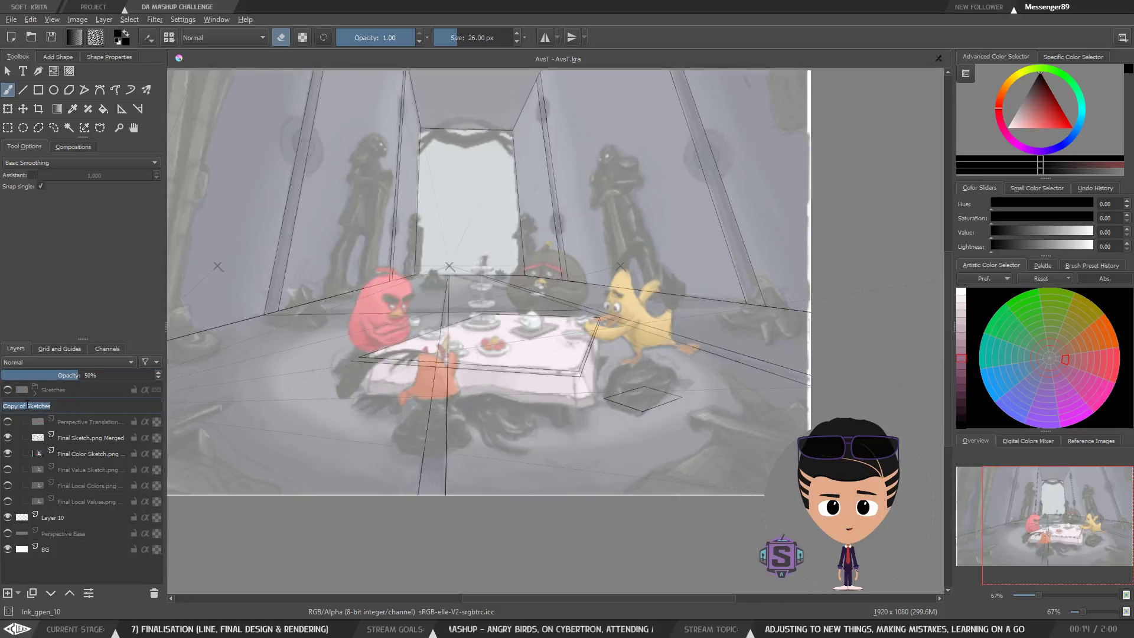
key(BackSpace)
double_click(54, 390)
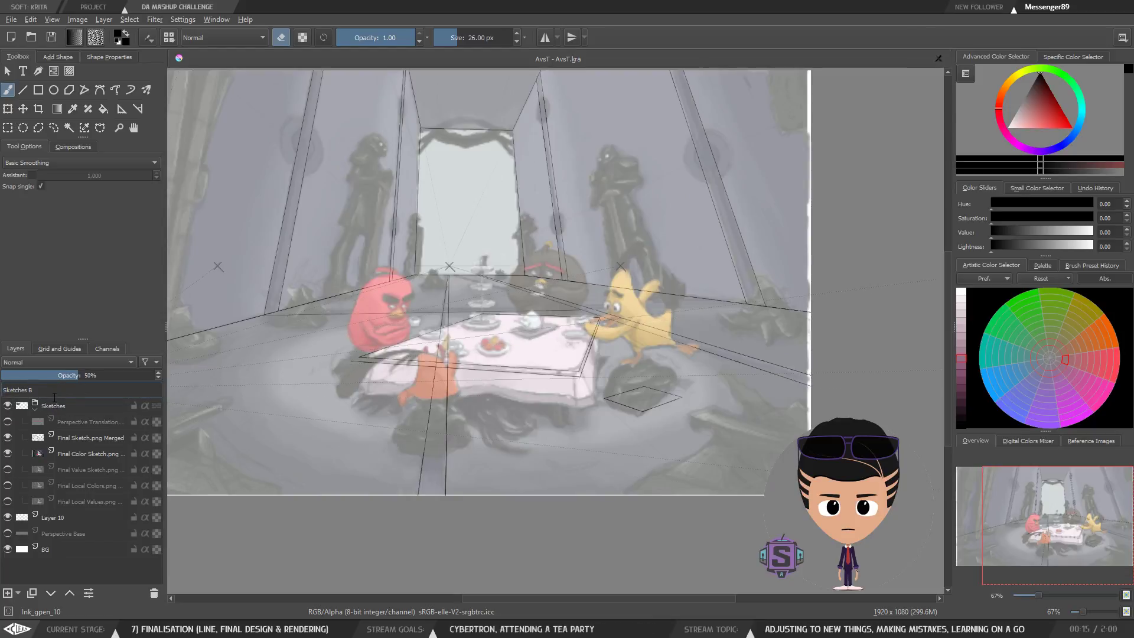
text(BU)
click(65, 405)
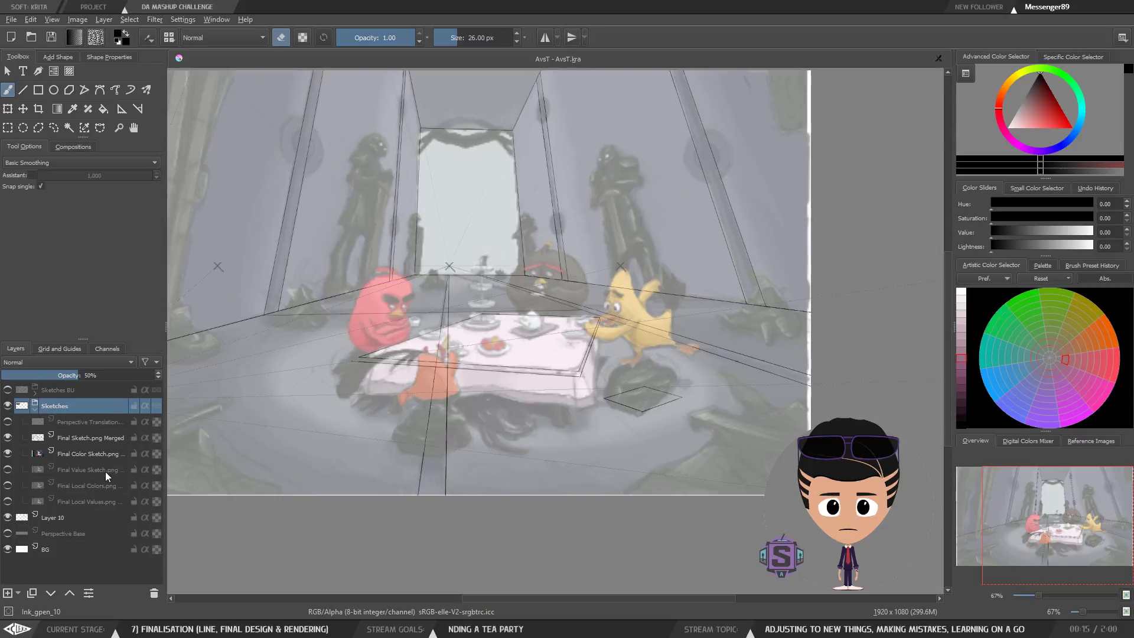
drag(95, 374, 161, 375)
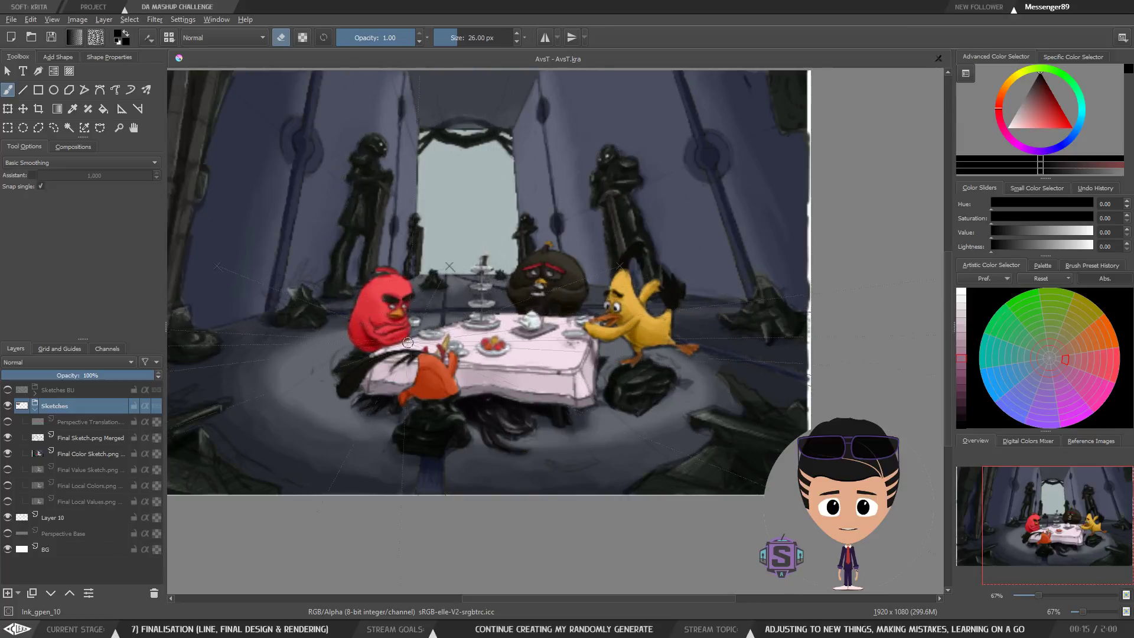
Examine the colour sketch's characters, tea table and foreground rock, both close up and as a full composition.
scroll(436, 326, up, 3)
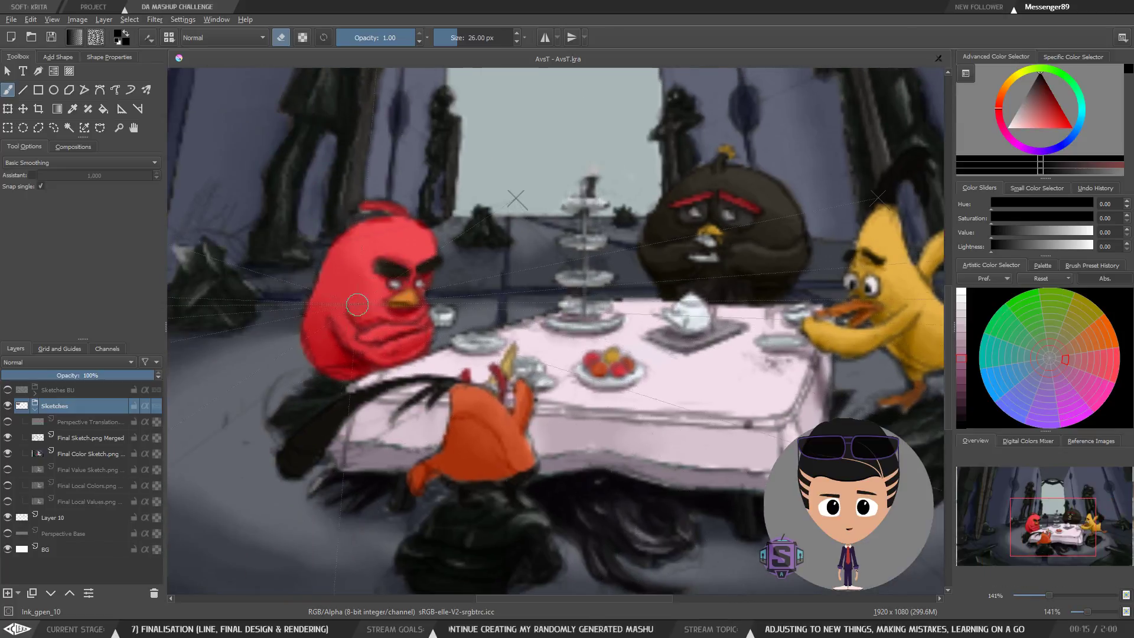
drag(403, 319, 400, 333)
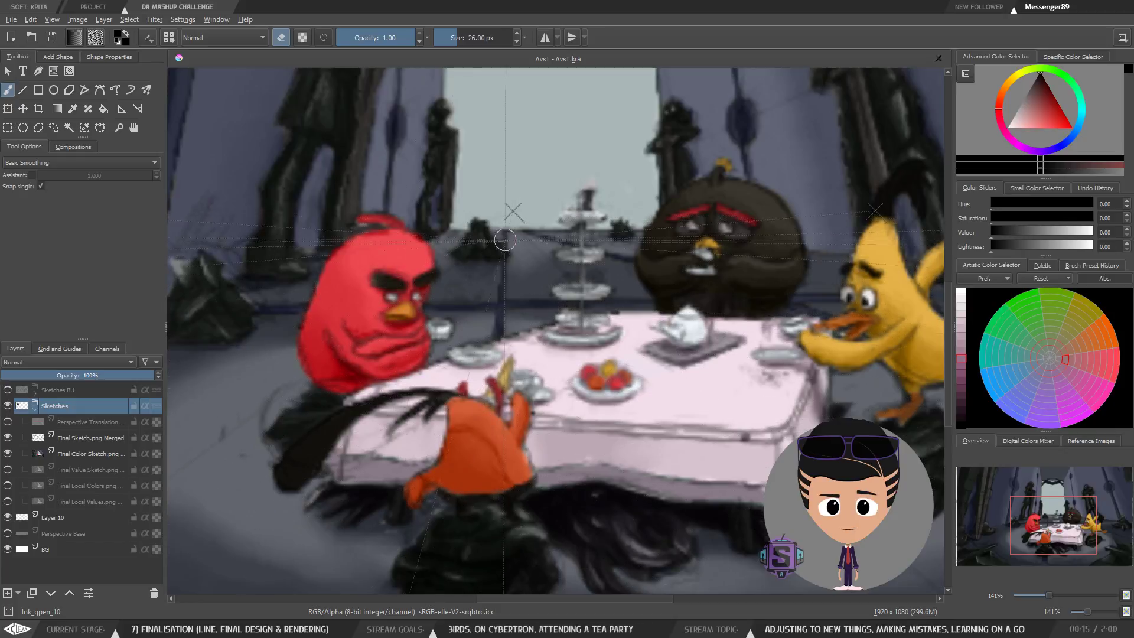
scroll(505, 230, down, 2)
drag(607, 375, 556, 364)
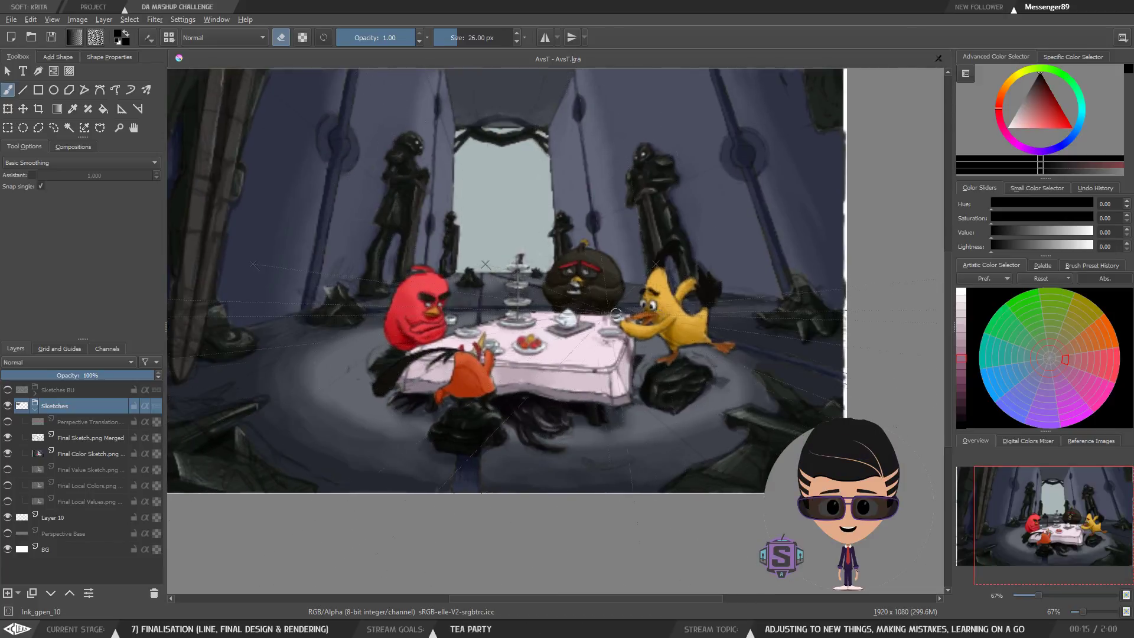
scroll(428, 280, up, 4)
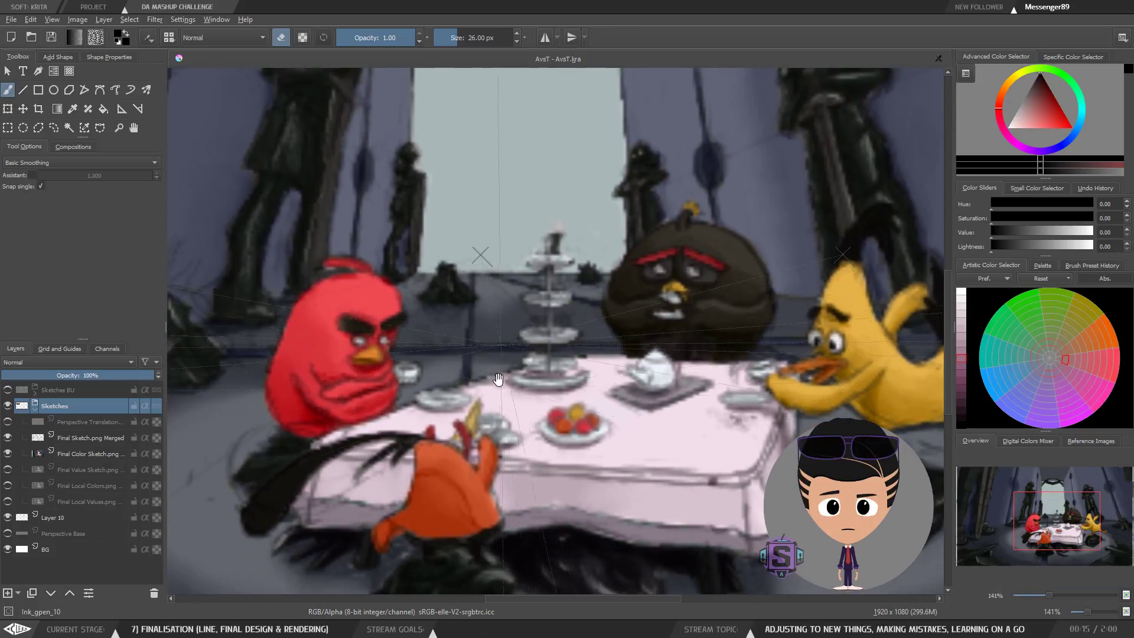
scroll(500, 359, down, 4)
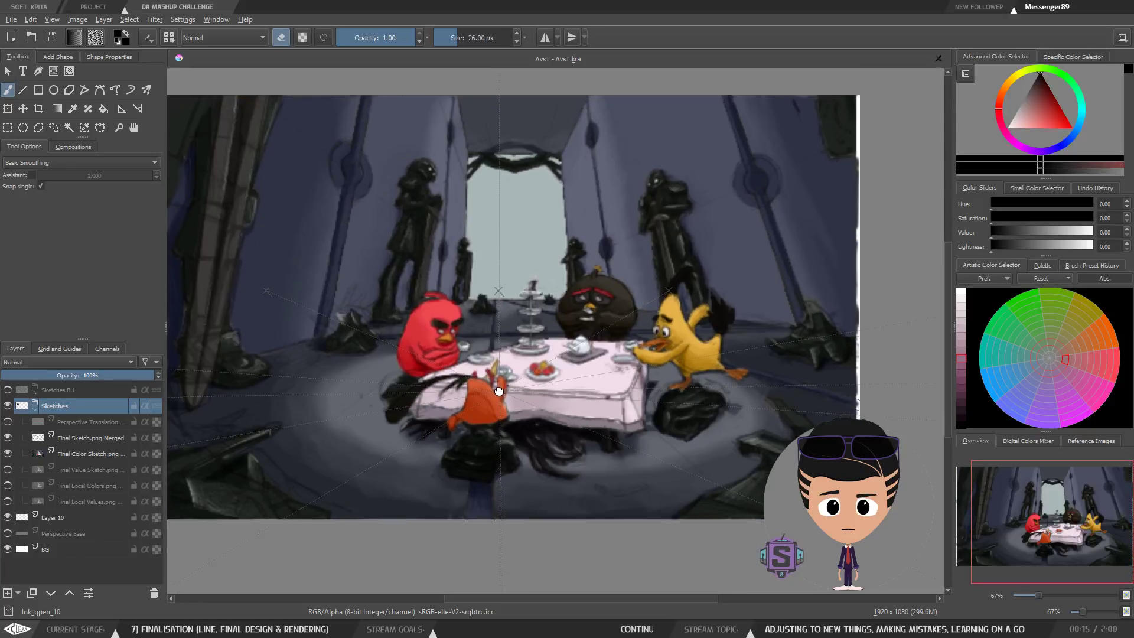
drag(499, 392, 514, 379)
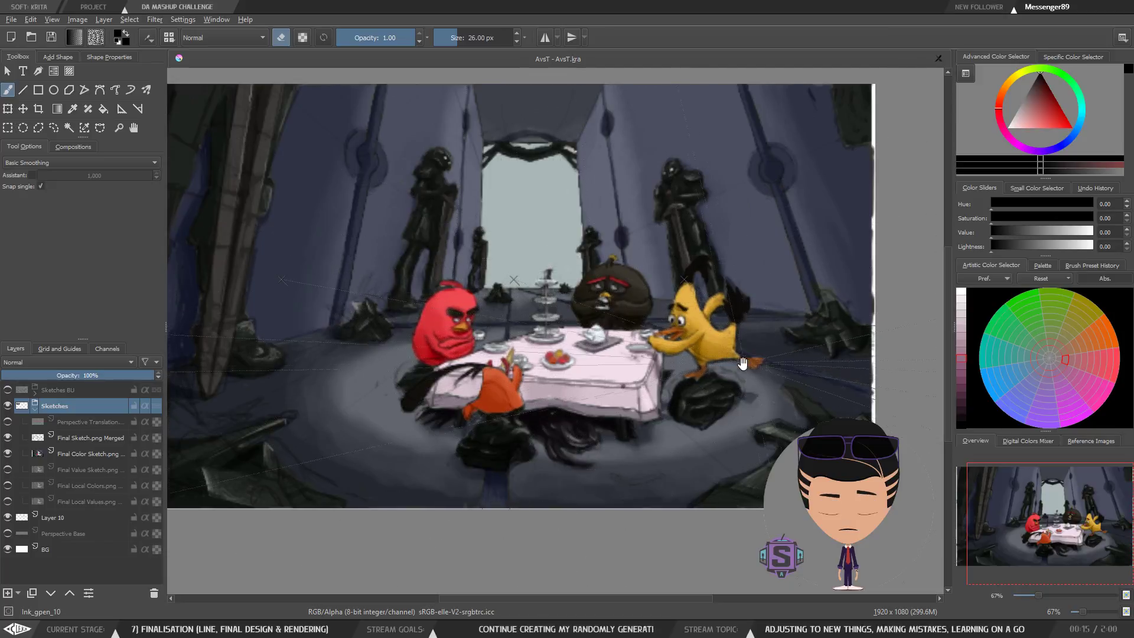
drag(748, 360, 706, 367)
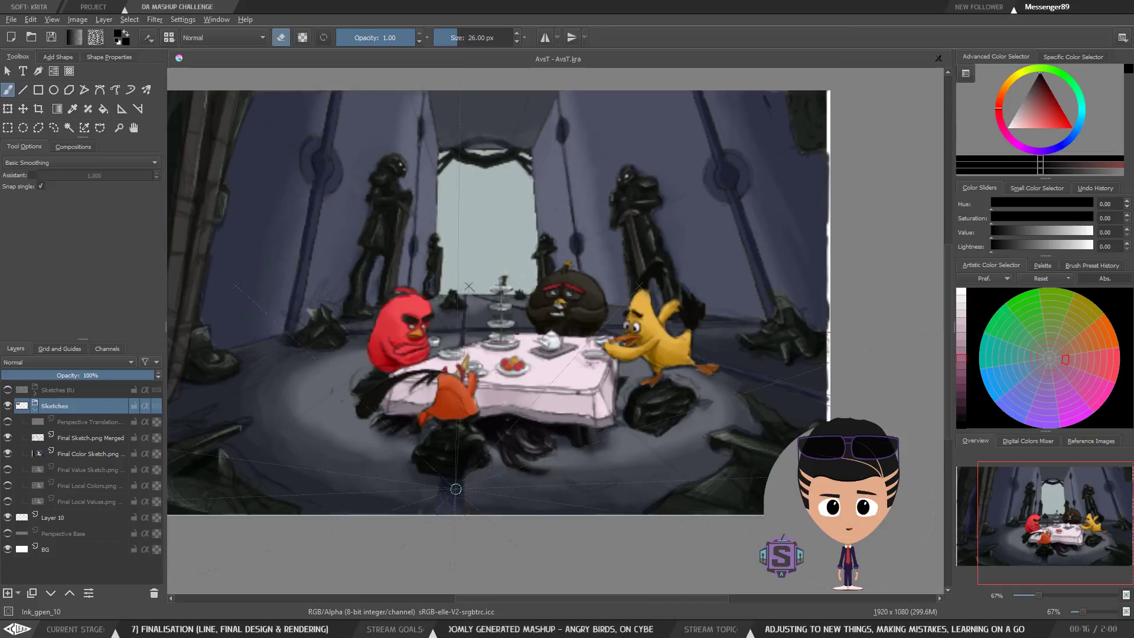
scroll(458, 490, up, 3)
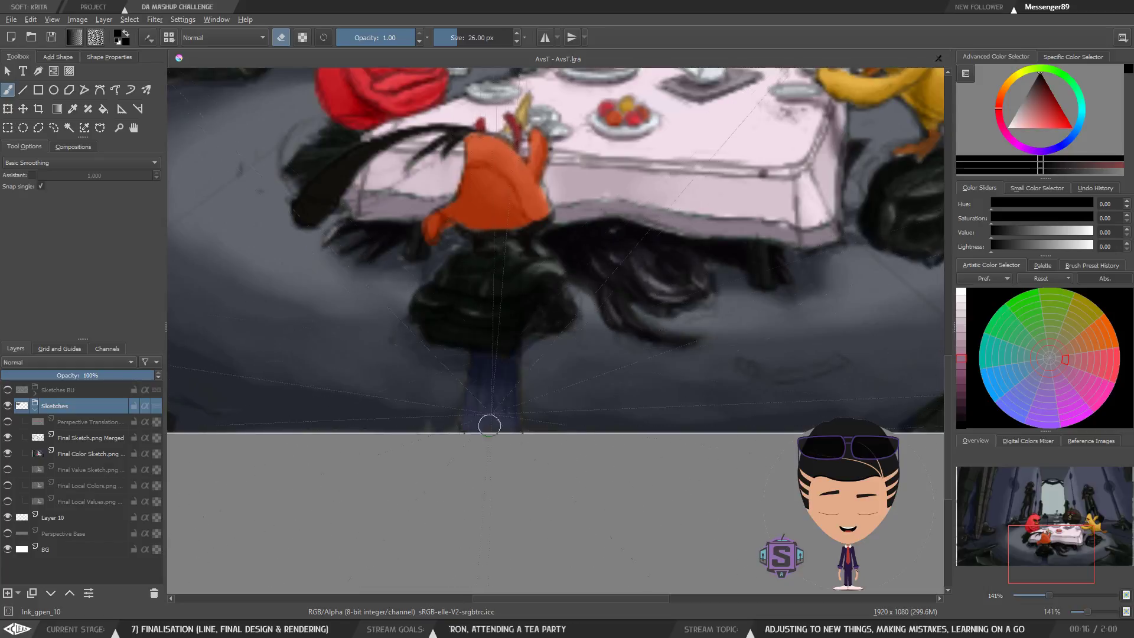
scroll(503, 419, down, 5)
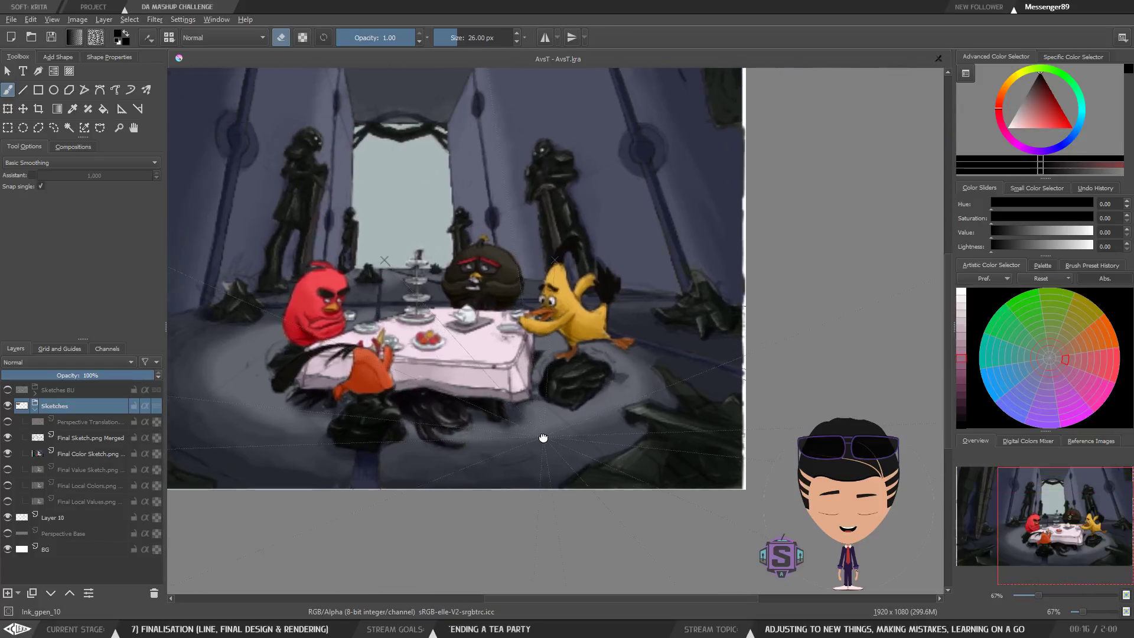
key(ctrl+minus)
key(ctrl+minus)
drag(554, 381, 563, 436)
key(ctrl+plus)
key(ctrl+plus)
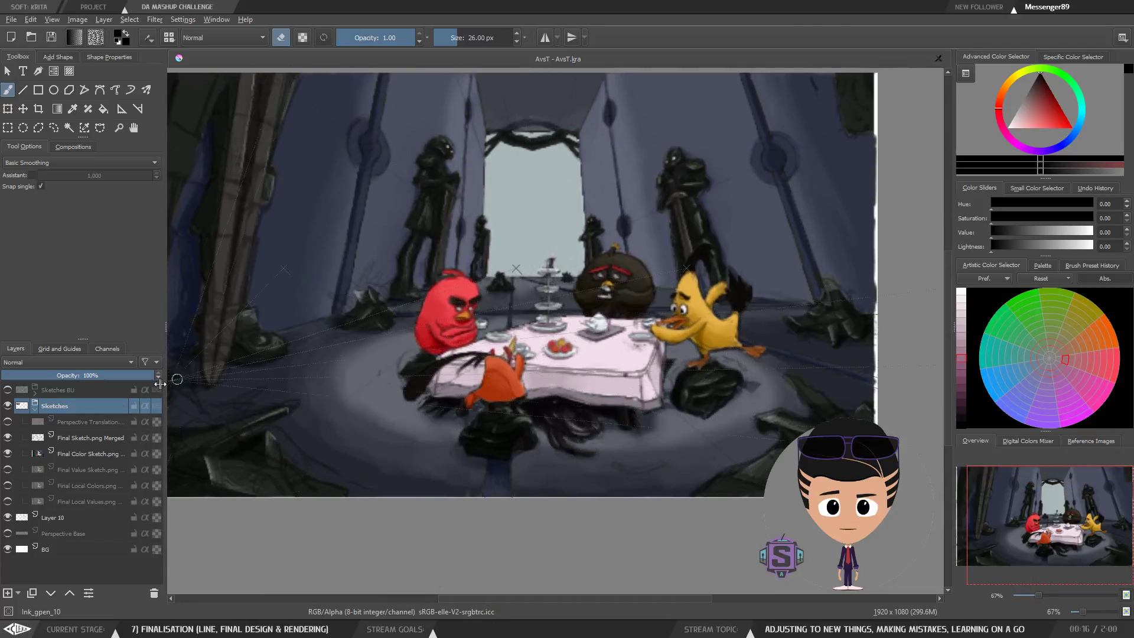
Hide the Final Color Sketch layer and make Layer 10 the active layer.
click(85, 452)
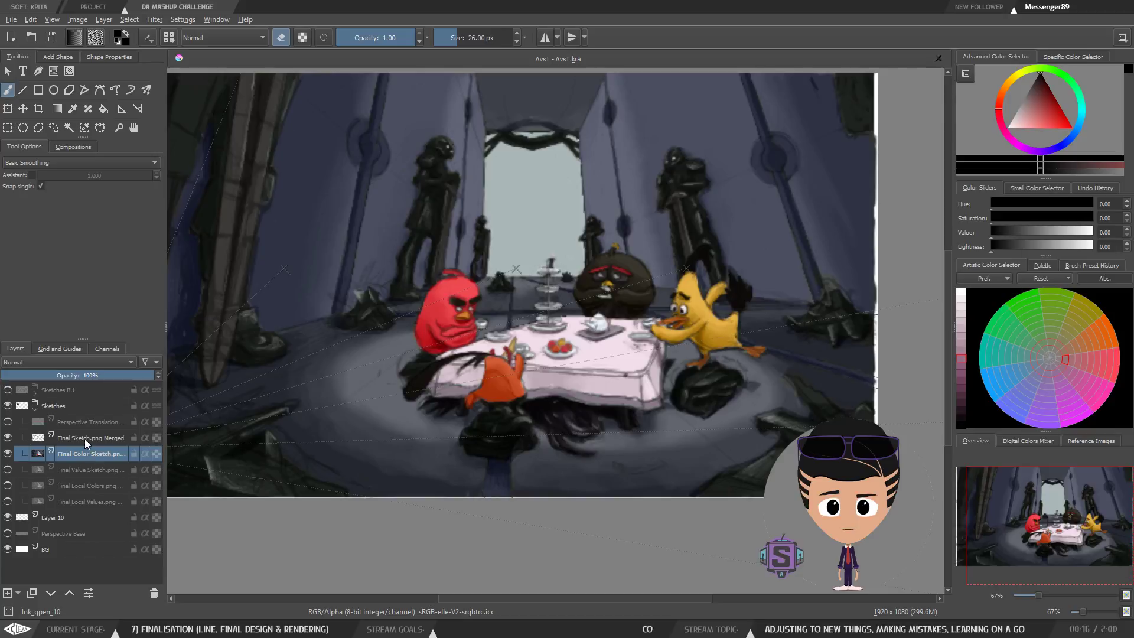
click(7, 453)
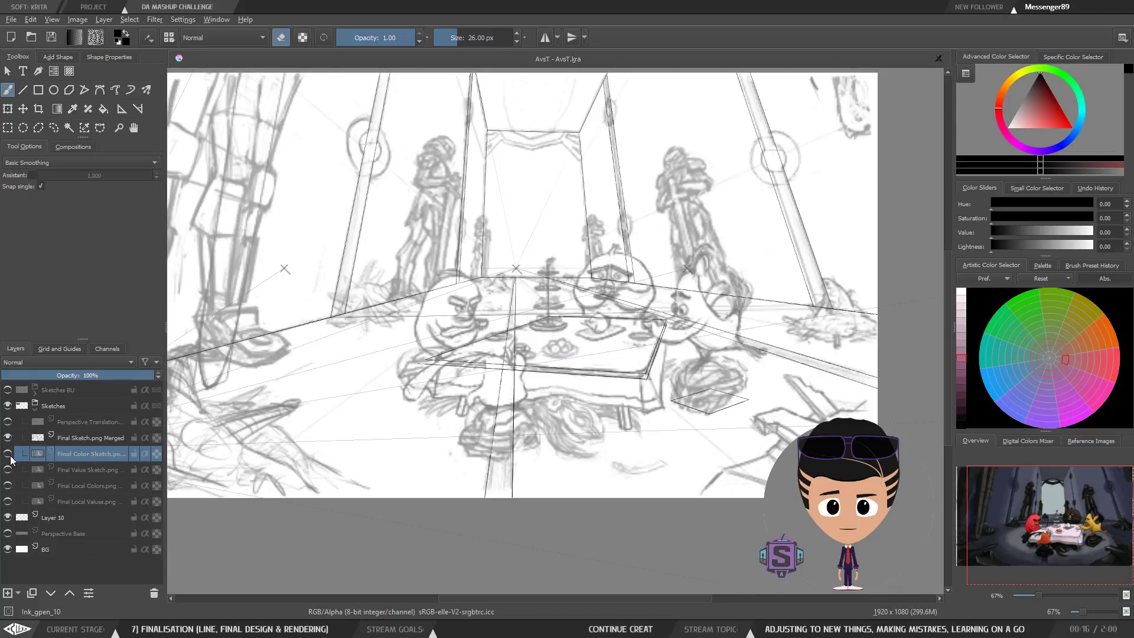
click(74, 518)
Examine how the line sketch of the statues, characters and table sits against the perspective lines.
drag(548, 319, 590, 351)
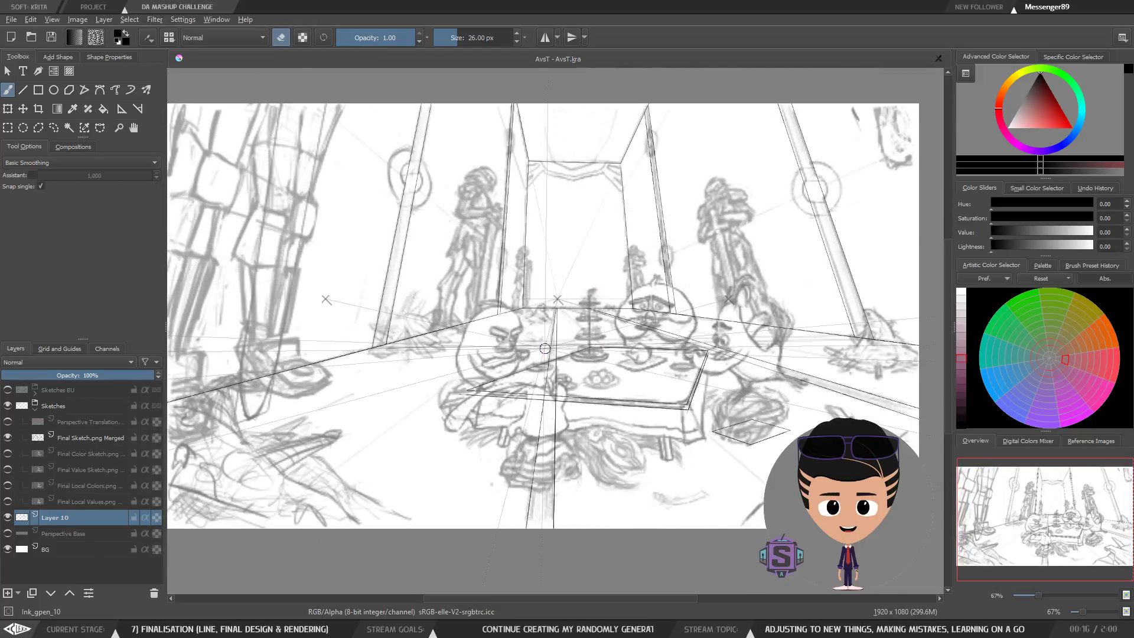
drag(566, 291, 564, 327)
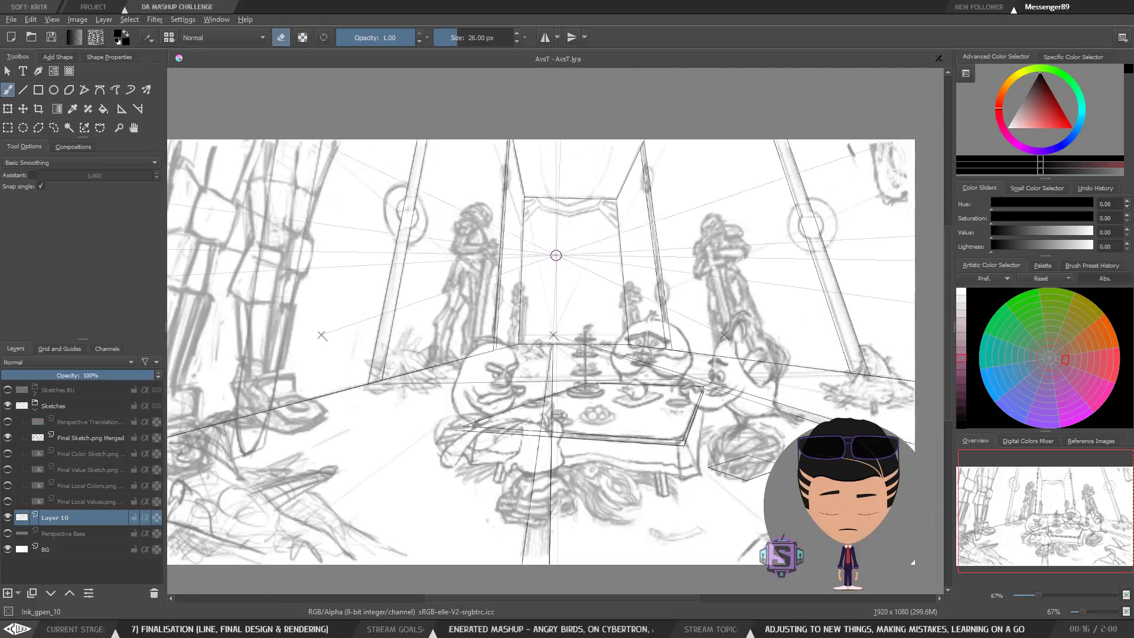
drag(484, 265, 505, 286)
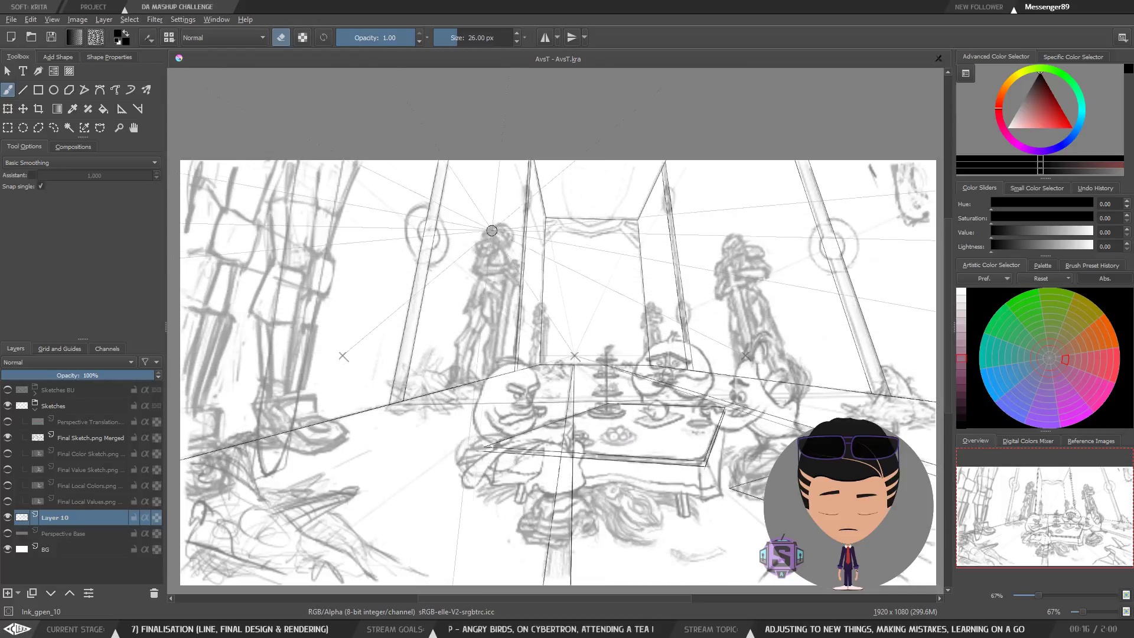
mouse_move(648, 339)
mouse_down()
mouse_move(608, 301)
mouse_move(610, 322)
mouse_move(661, 300)
mouse_move(510, 433)
mouse_move(518, 419)
mouse_up()
scroll(610, 322, up, 3)
mouse_move(531, 368)
mouse_down()
mouse_move(621, 354)
mouse_move(657, 327)
mouse_move(683, 327)
mouse_move(668, 326)
mouse_up()
scroll(531, 371, down, 3)
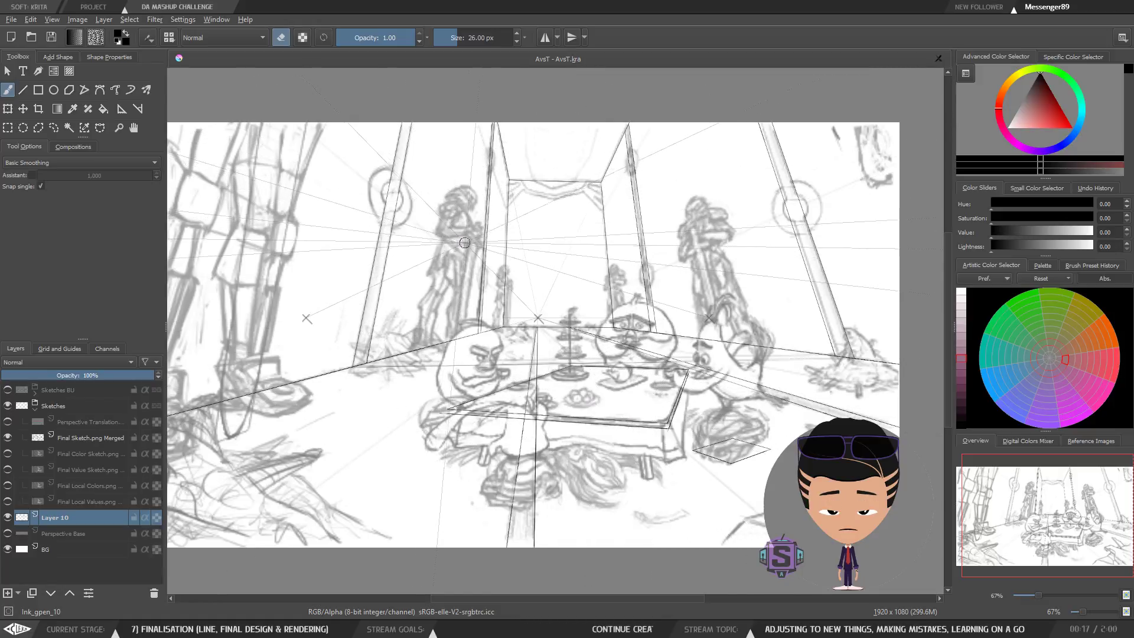
drag(475, 291, 499, 283)
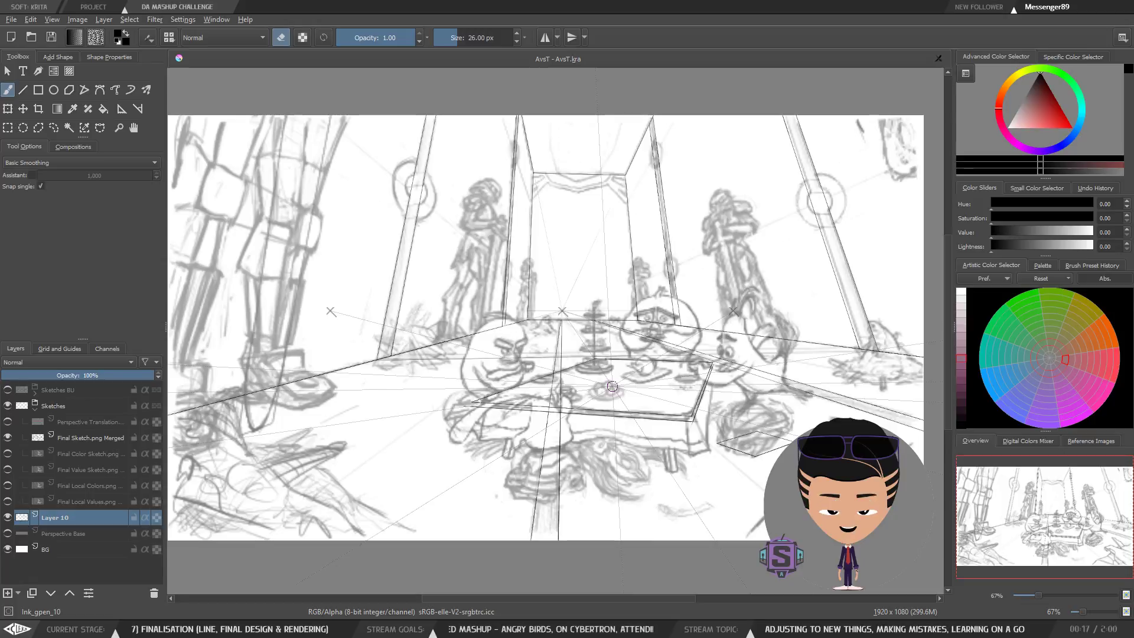
drag(665, 405, 666, 395)
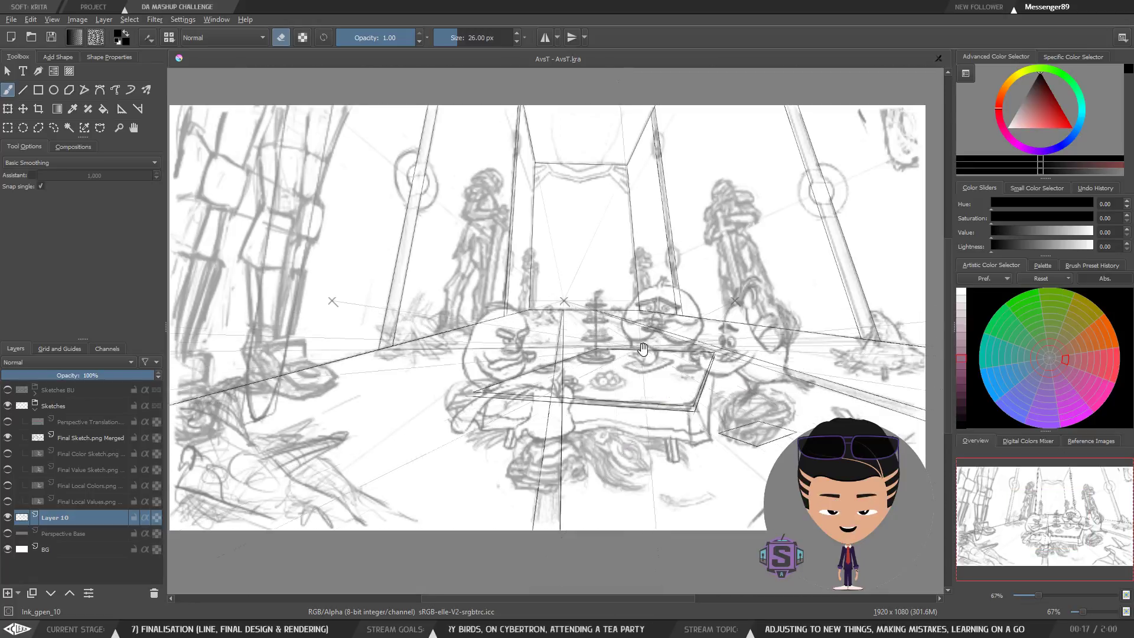
drag(643, 349, 641, 313)
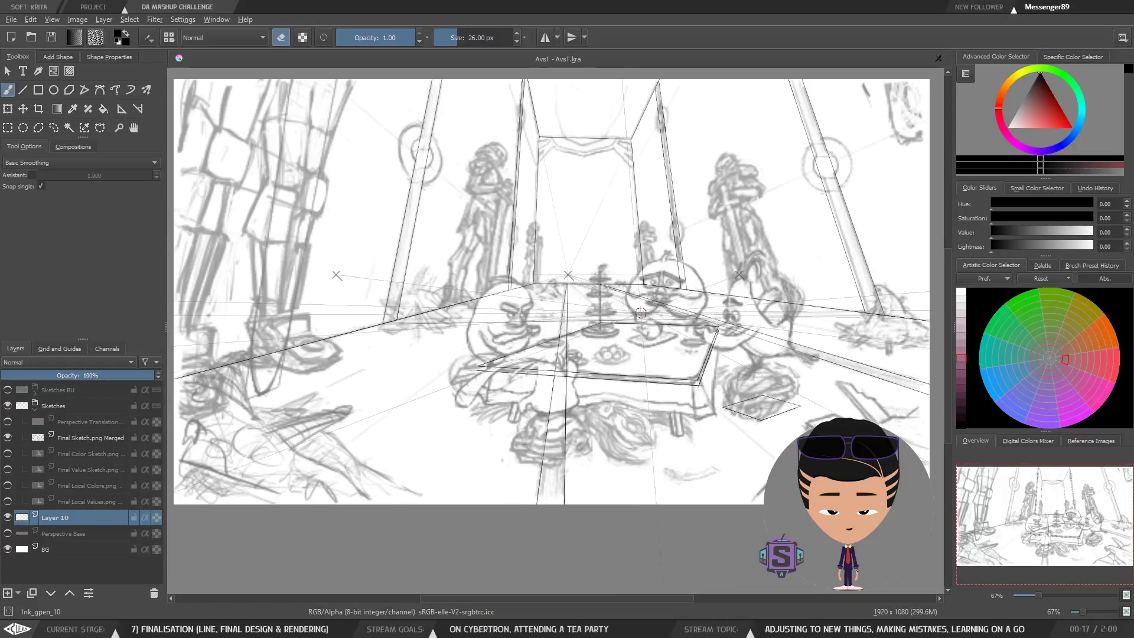
Compare the perspective lines with the line sketch by toggling Layer 10 and the Final Sketch.png Merged layer off and on.
click(8, 518)
click(8, 518)
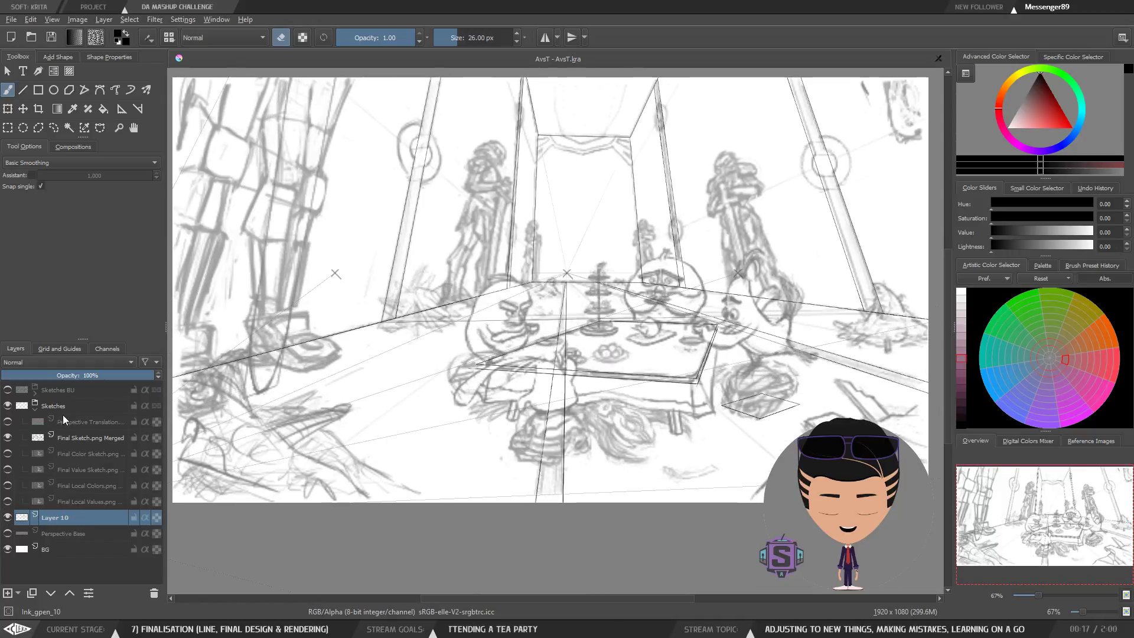
click(70, 437)
click(7, 439)
click(7, 438)
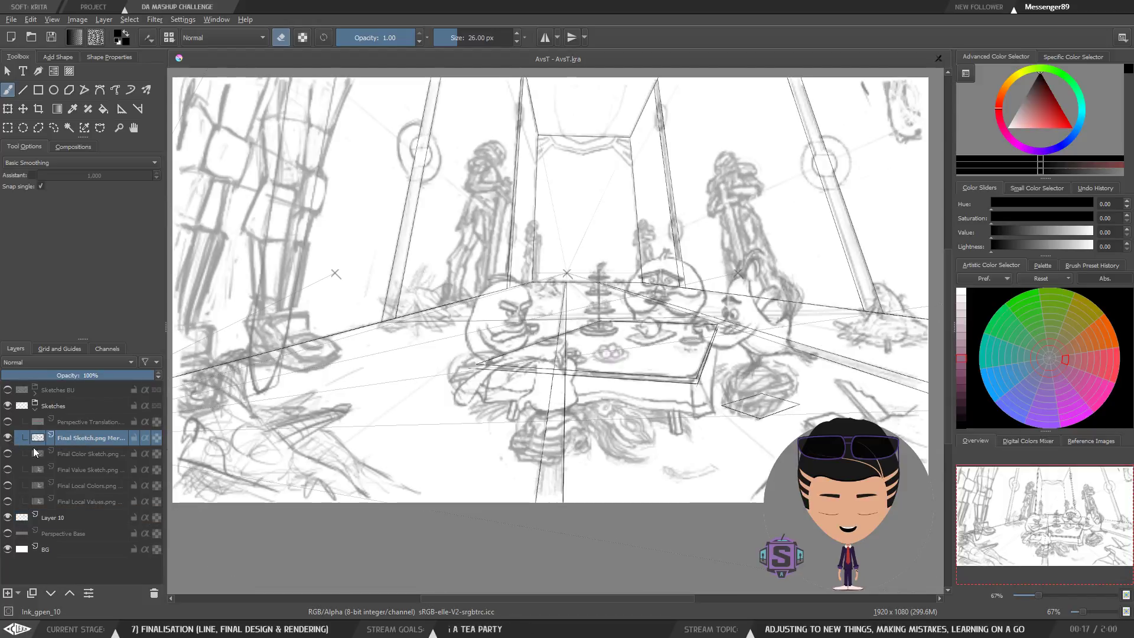
click(7, 438)
click(8, 438)
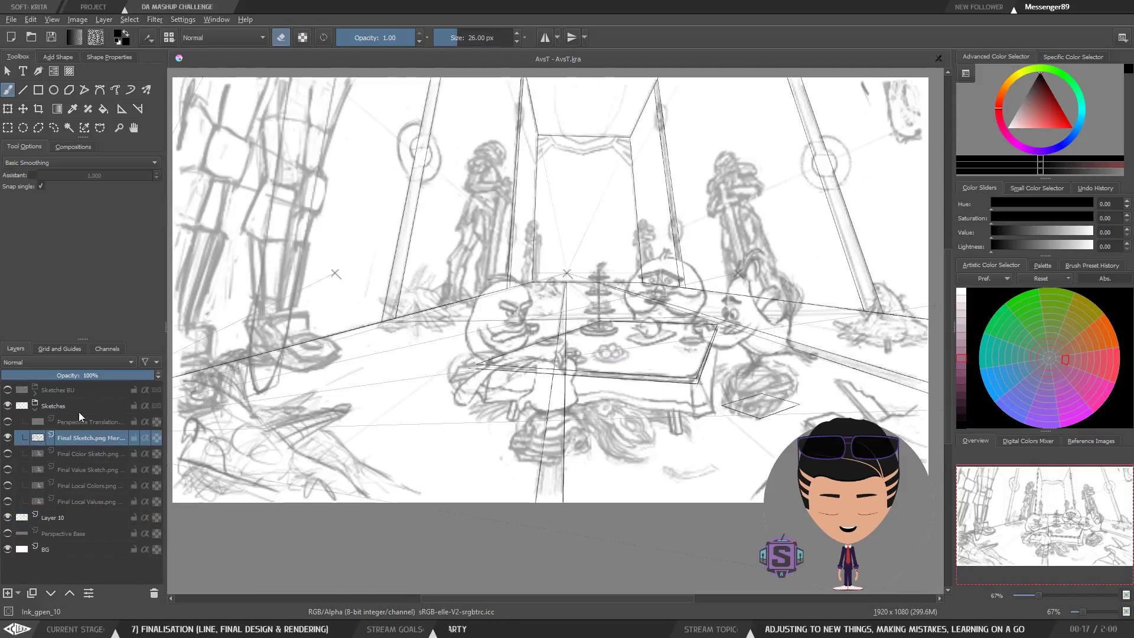
click(7, 438)
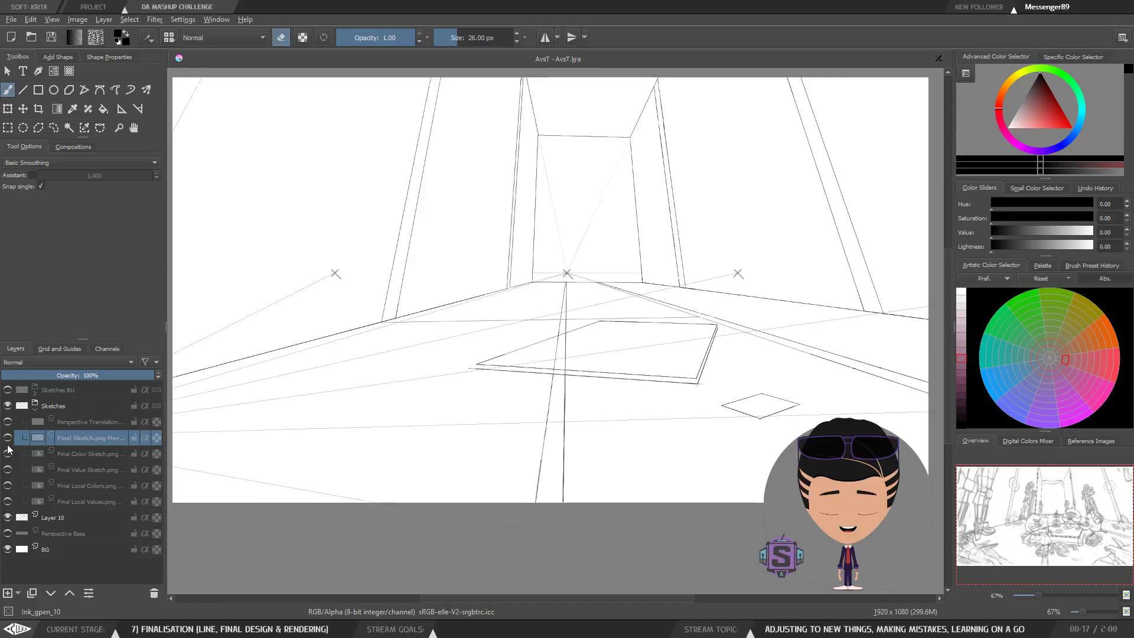
click(8, 439)
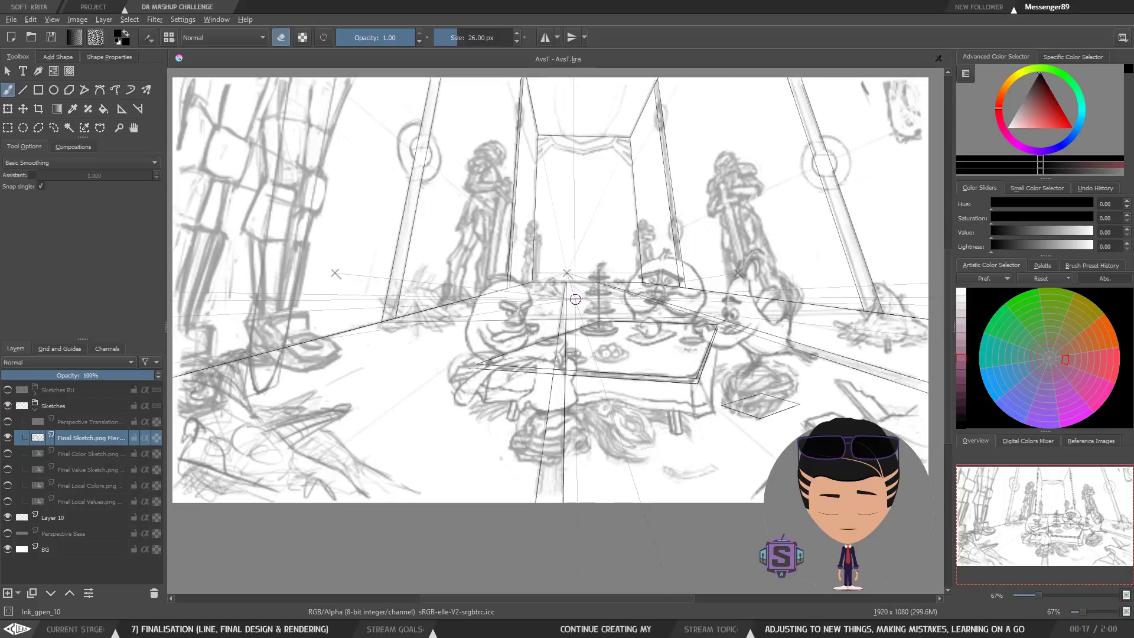
Hide the Final Sketch.png Merged layer to leave only the perspective lines on the canvas.
mouse_move(592, 264)
mouse_down()
mouse_move(573, 292)
mouse_move(581, 352)
mouse_move(582, 327)
mouse_up()
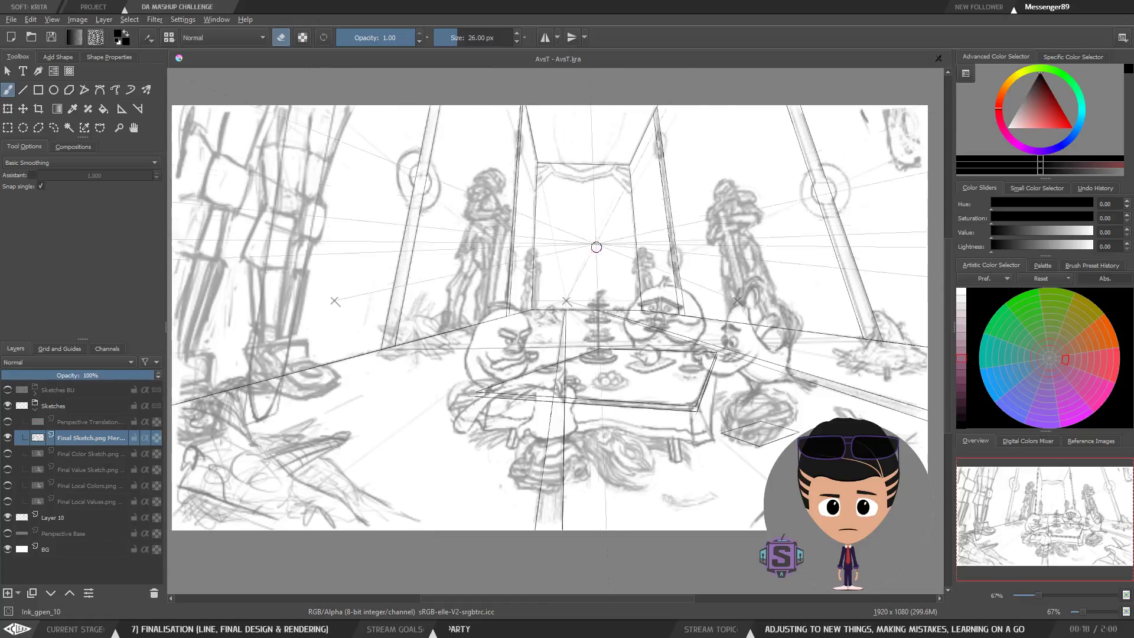
scroll(593, 220, down, 1)
scroll(593, 219, up, 1)
mouse_move(590, 321)
mouse_down()
mouse_move(608, 275)
mouse_move(602, 298)
mouse_up()
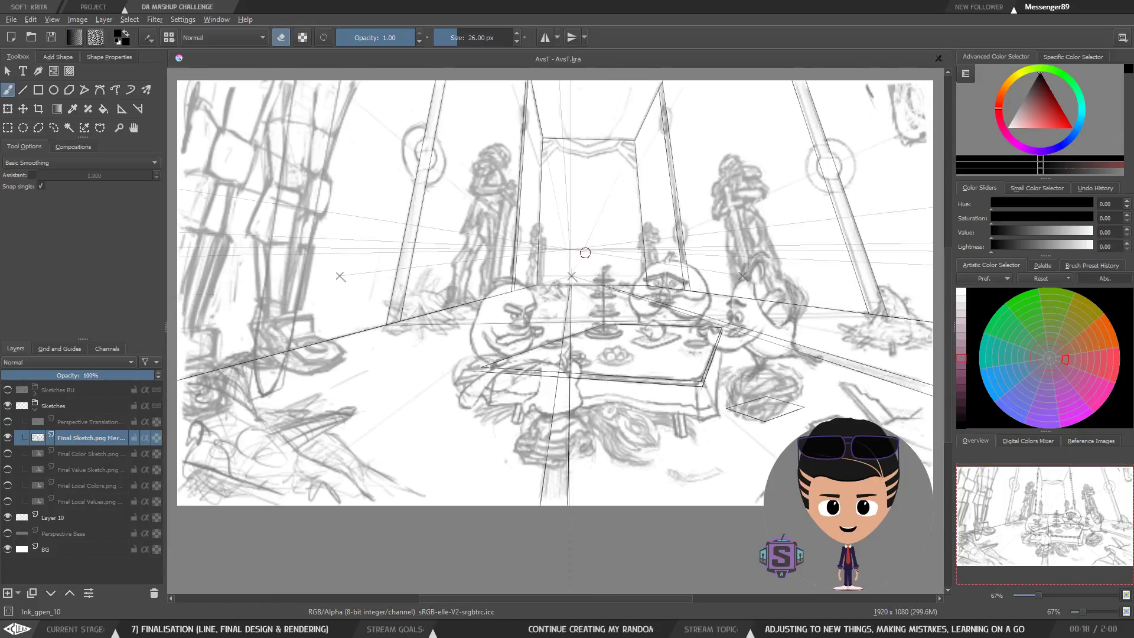
click(8, 438)
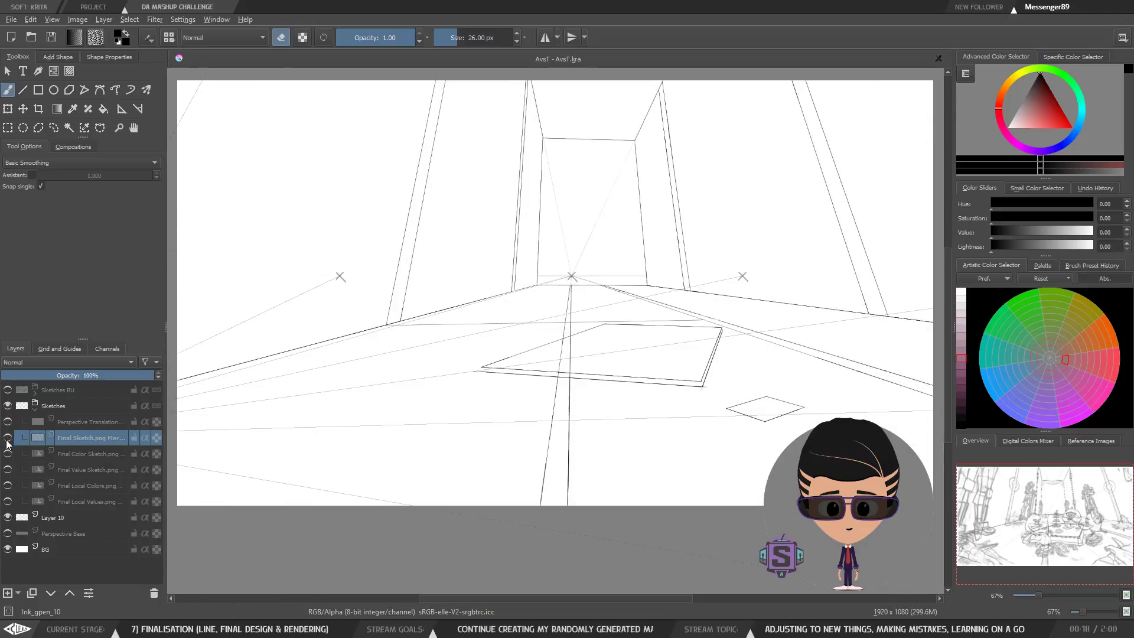
Look over the bare perspective lines and switch the 26 px brush out of eraser mode.
scroll(592, 294, down, 2)
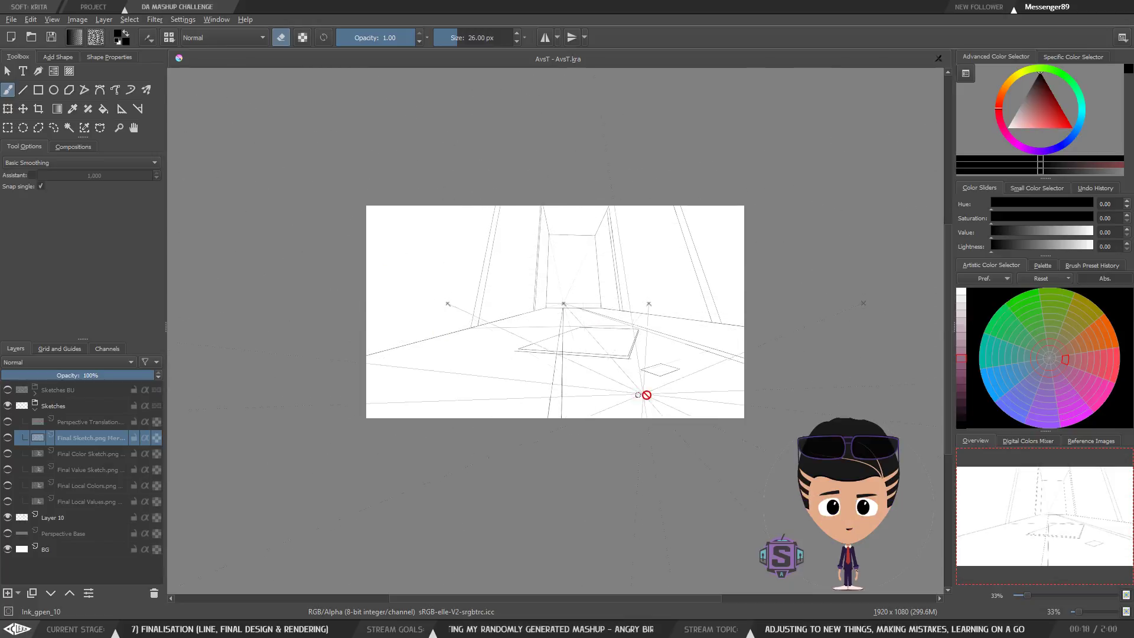
scroll(639, 404, up, 2)
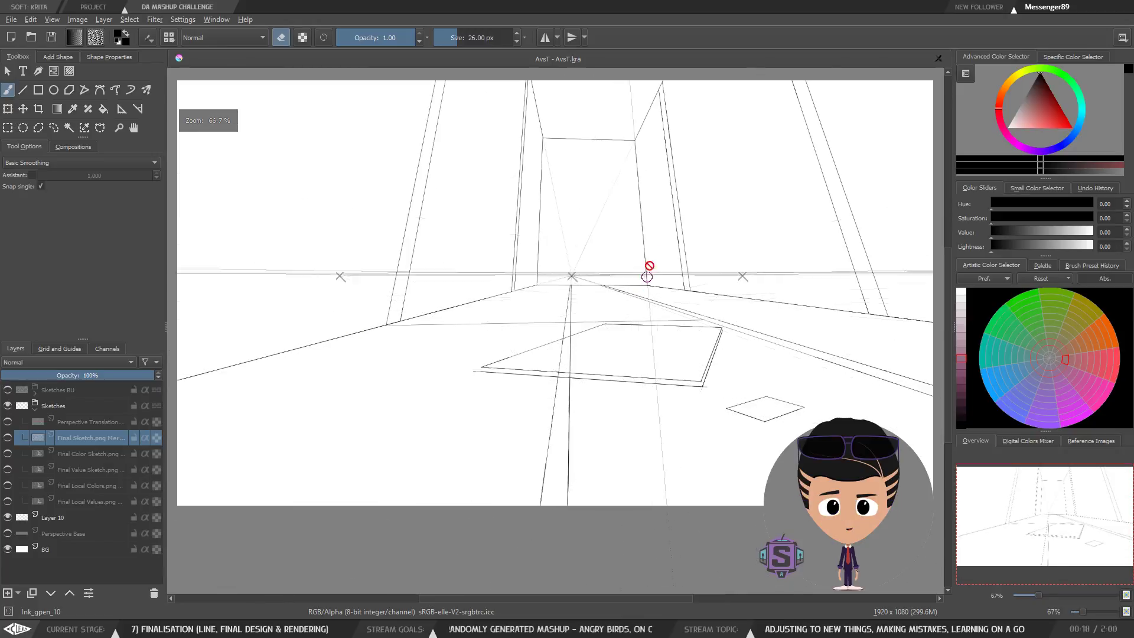
mouse_move(619, 306)
mouse_down()
mouse_move(592, 347)
mouse_move(615, 326)
mouse_move(611, 306)
mouse_up()
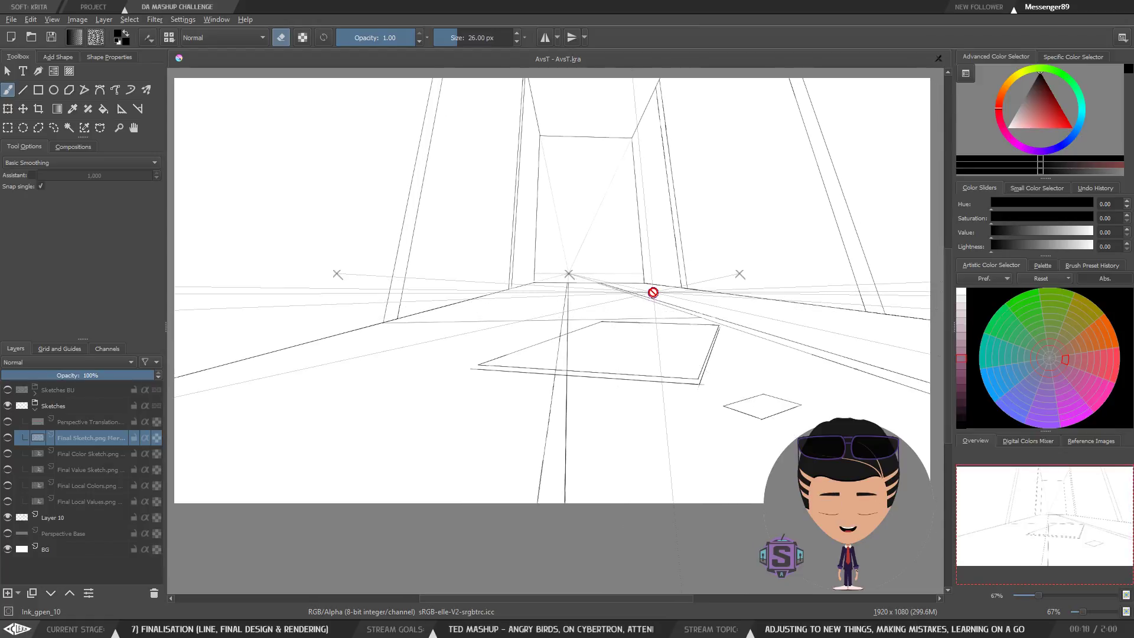
key(/)
key(/)
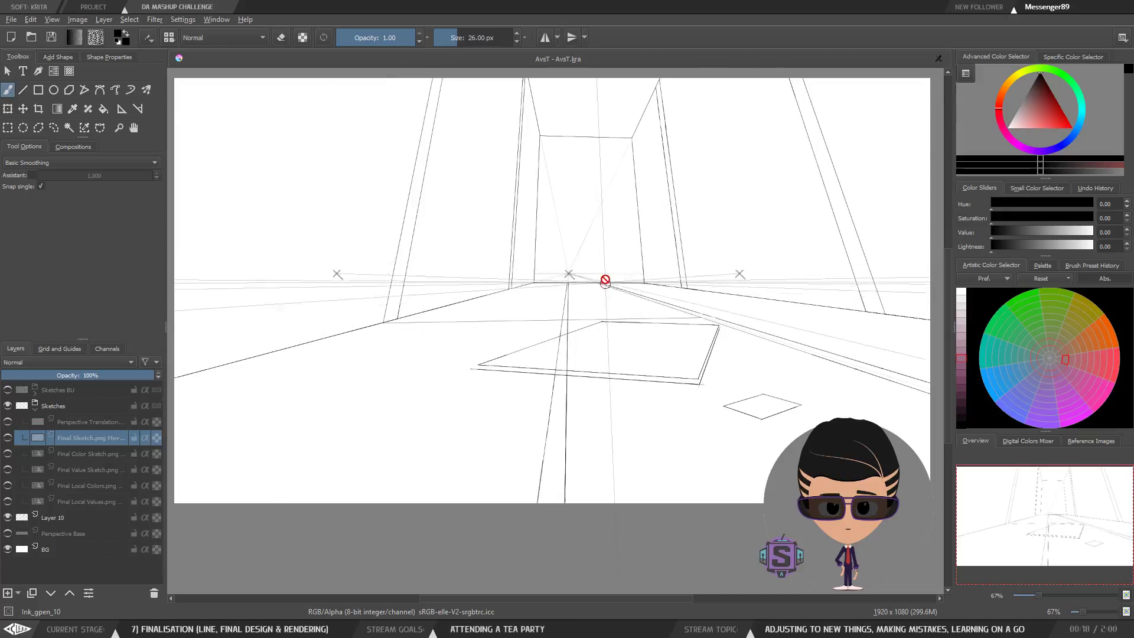
Make Layer 10, which holds the perspective lines, the active layer.
drag(587, 278, 591, 307)
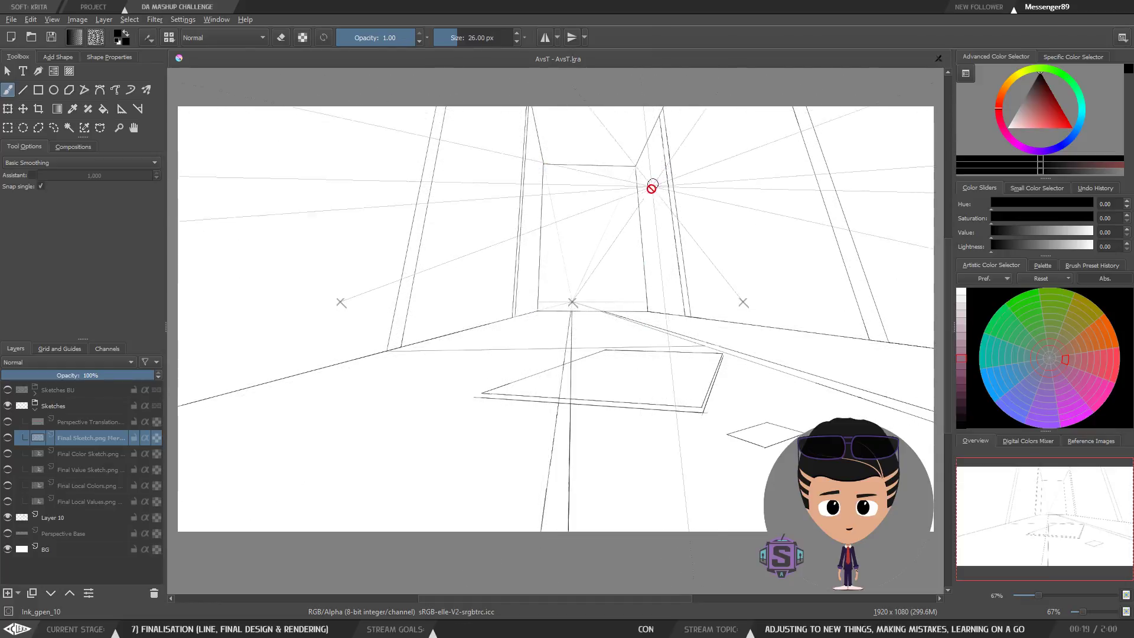
drag(590, 294, 556, 297)
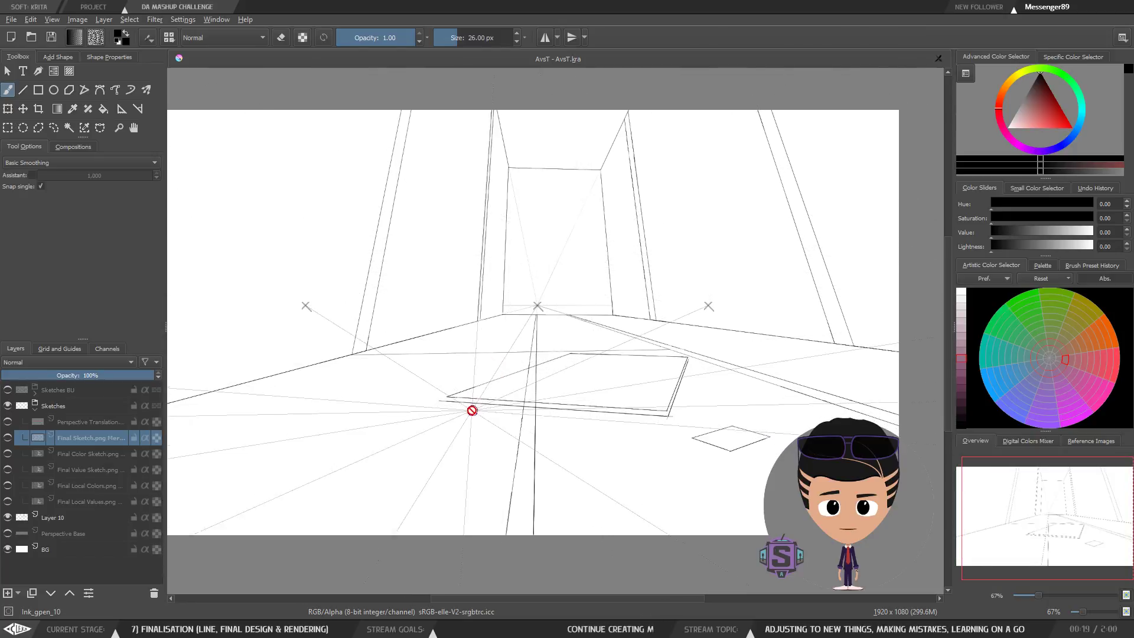
drag(474, 391, 478, 413)
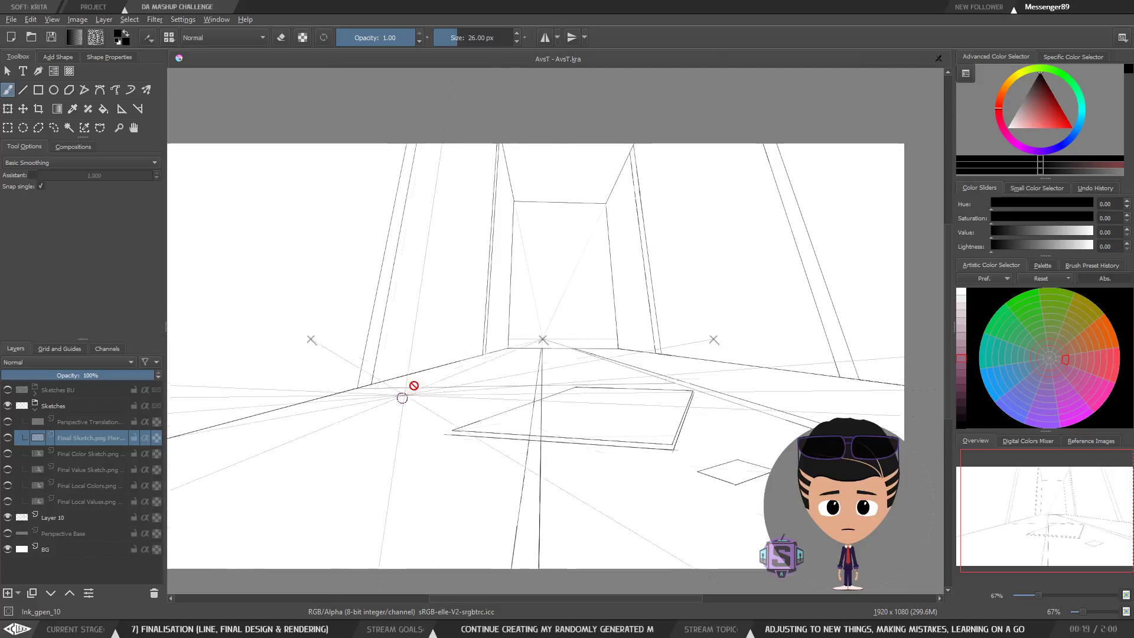
click(69, 517)
Examine the bare perspective lines of the hall, floor and table outline around the vanishing points.
mouse_move(533, 420)
mouse_down()
mouse_move(519, 425)
mouse_move(513, 413)
mouse_move(524, 380)
mouse_up()
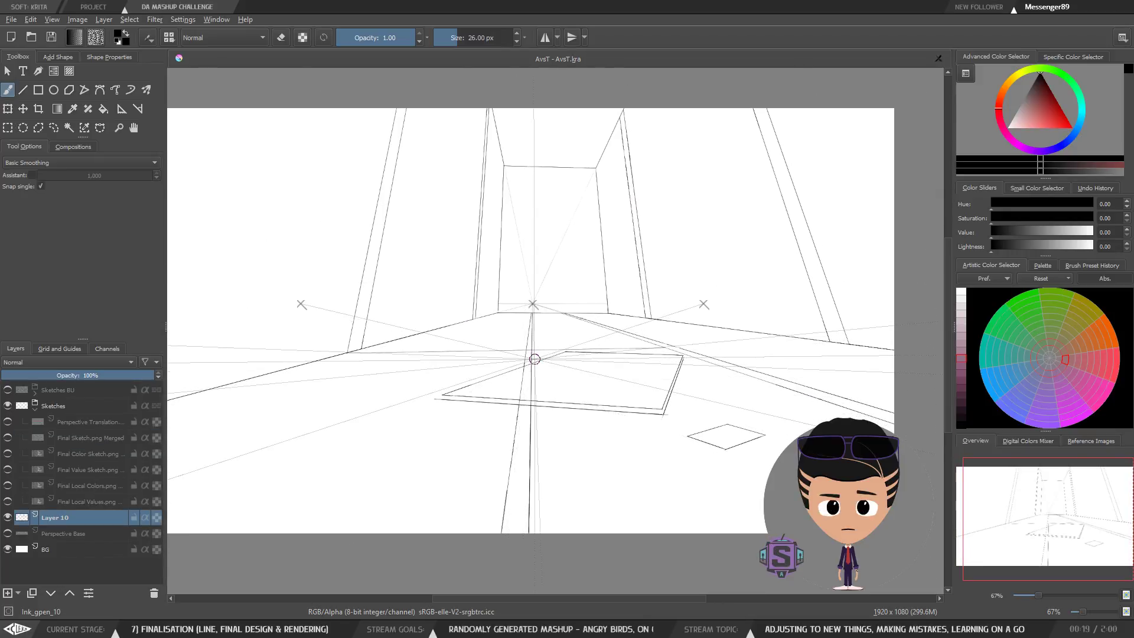
mouse_move(558, 249)
mouse_down()
mouse_move(574, 322)
mouse_move(615, 271)
mouse_up()
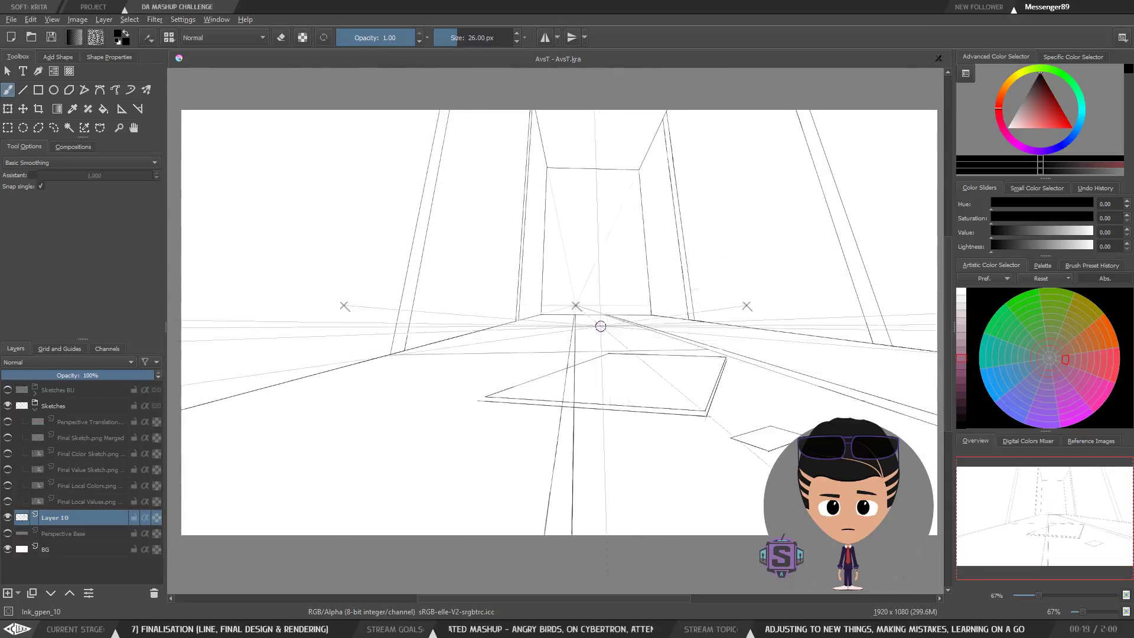
drag(587, 434, 571, 435)
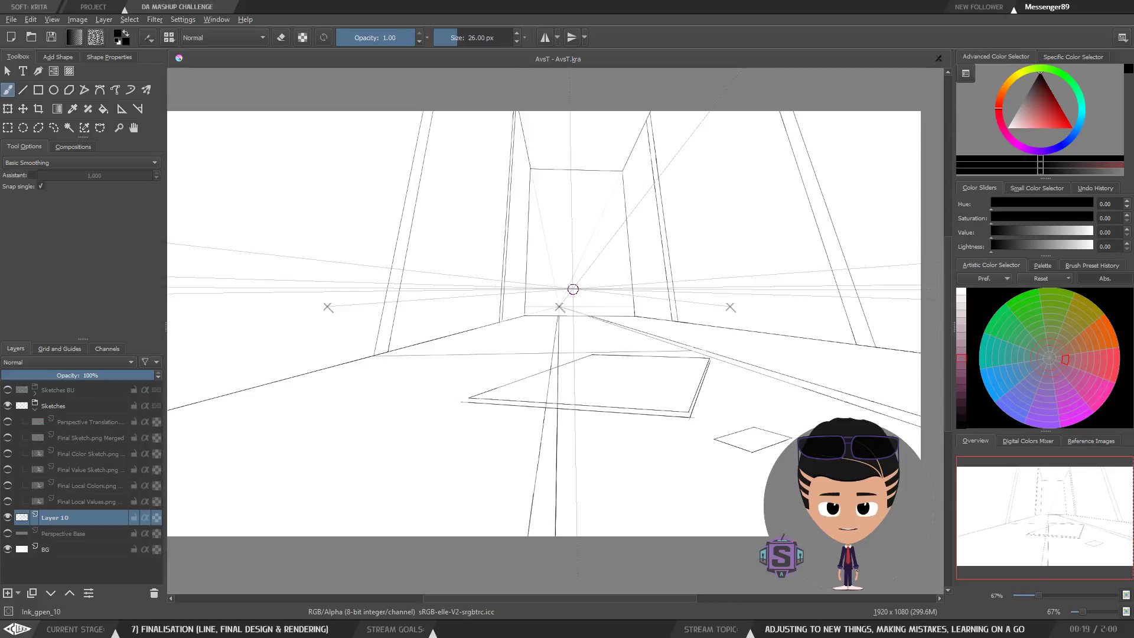
mouse_move(605, 308)
mouse_down()
mouse_move(590, 375)
mouse_move(480, 165)
mouse_move(484, 407)
mouse_move(489, 351)
mouse_up()
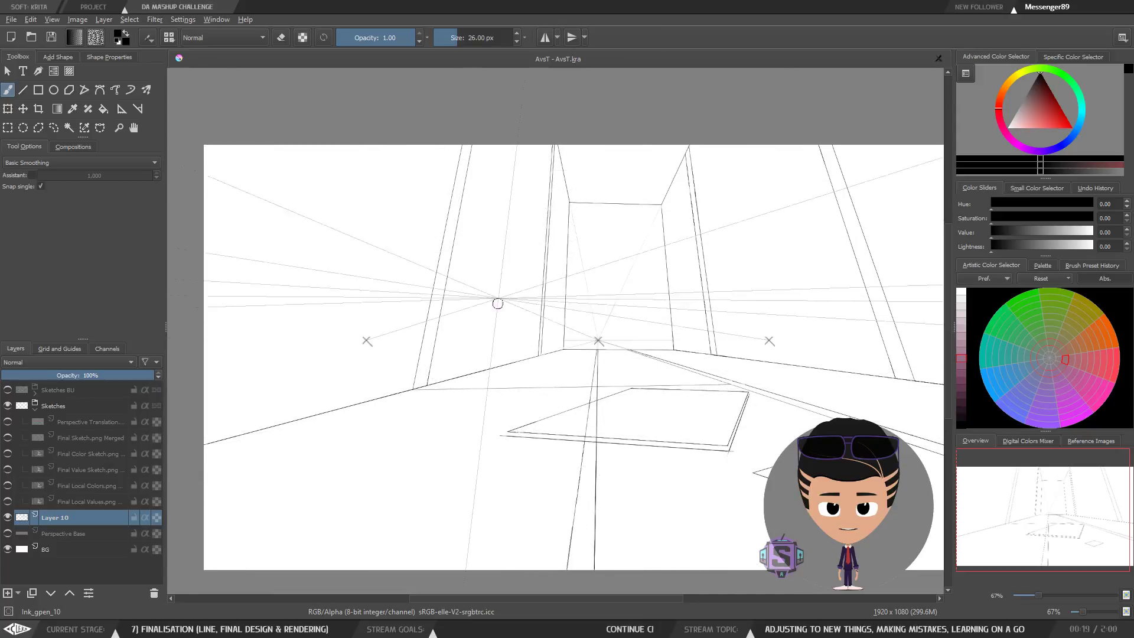
mouse_move(689, 302)
mouse_down()
mouse_move(645, 331)
mouse_move(640, 305)
mouse_move(671, 299)
mouse_move(664, 288)
mouse_up()
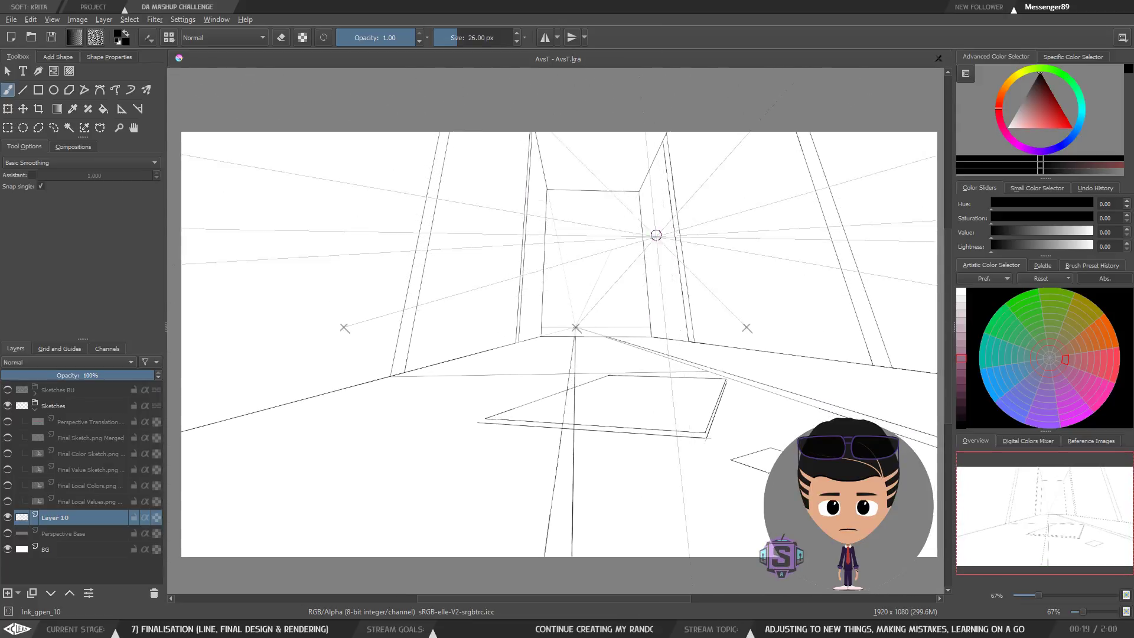
drag(612, 401, 604, 385)
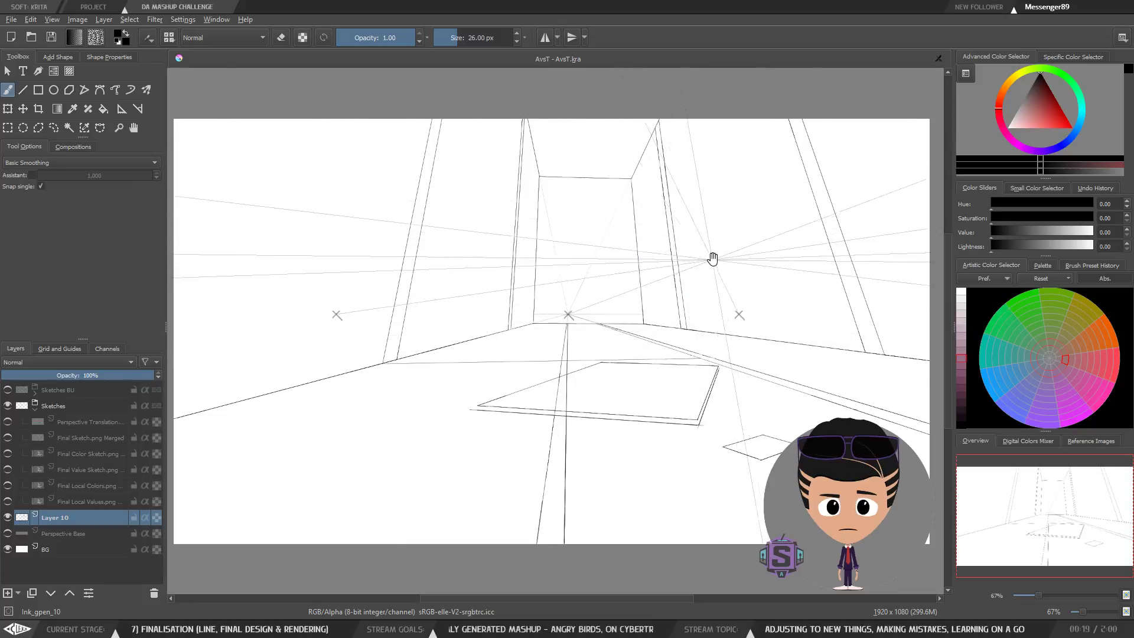
drag(706, 258, 684, 329)
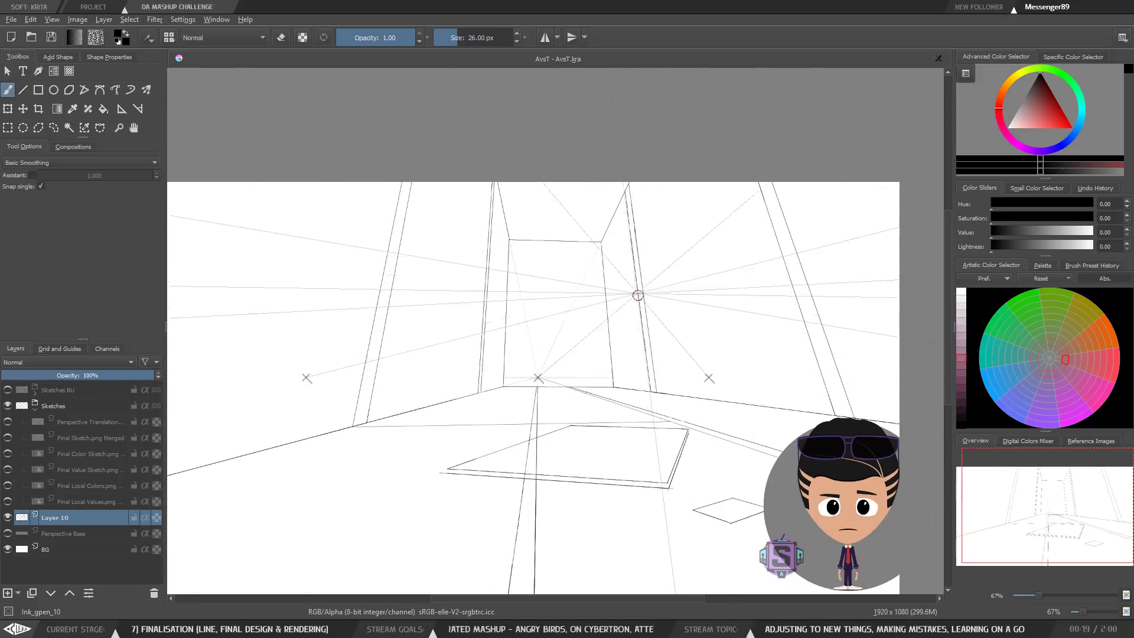
drag(575, 428, 577, 345)
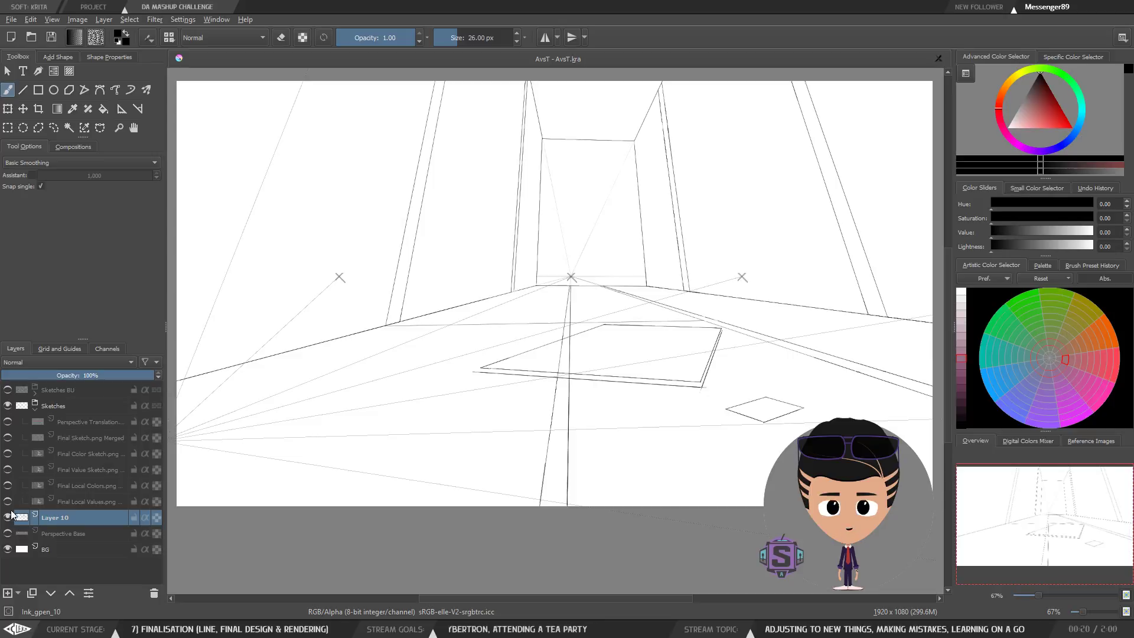
Compare the perspective lines with the line sketch and leave the Final Sketch.png Merged layer shown.
click(8, 422)
click(8, 421)
click(7, 437)
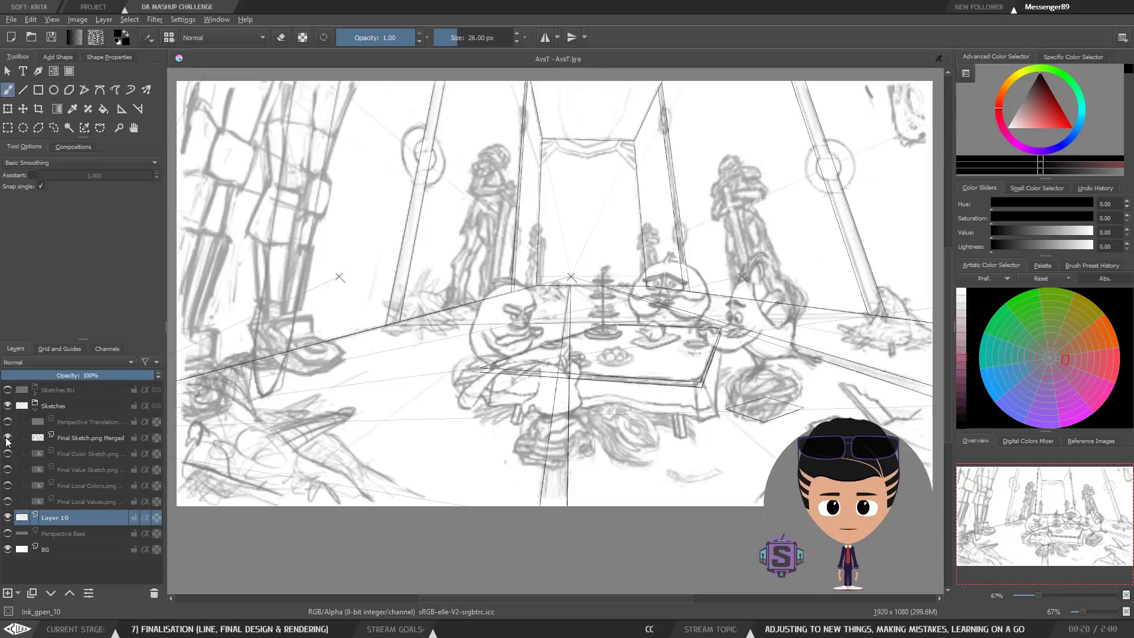
click(8, 438)
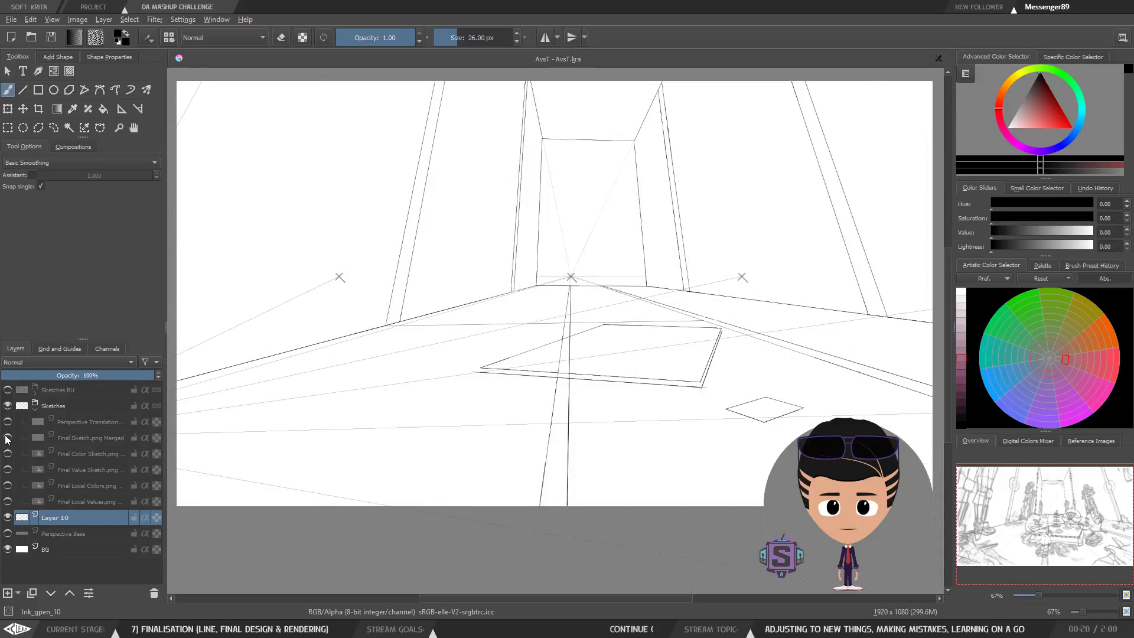
drag(463, 260, 463, 302)
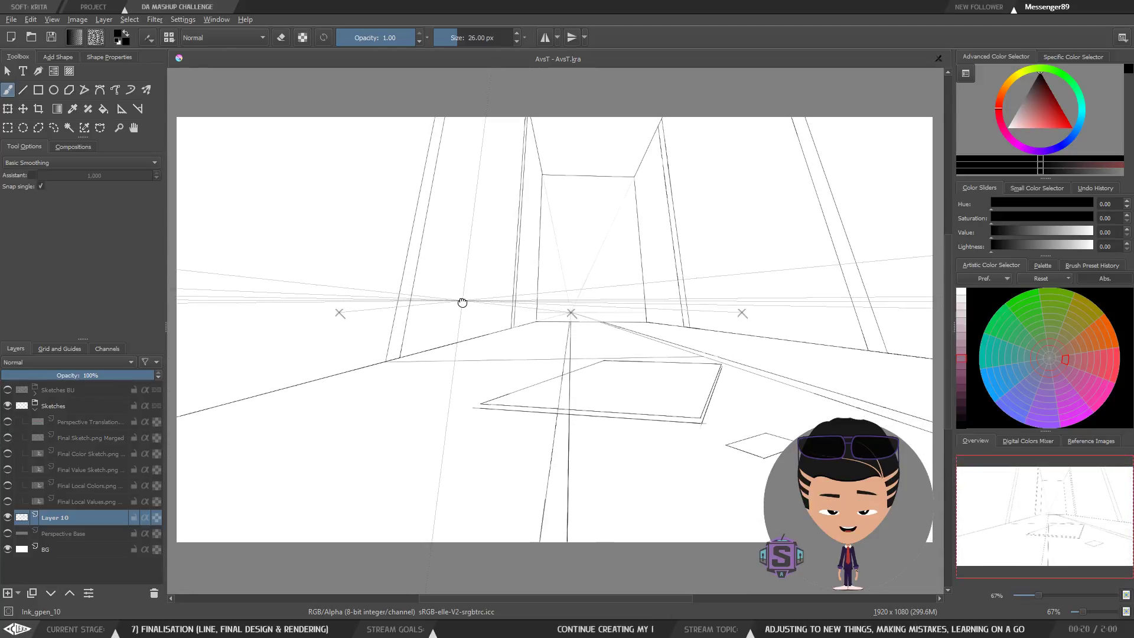
click(8, 438)
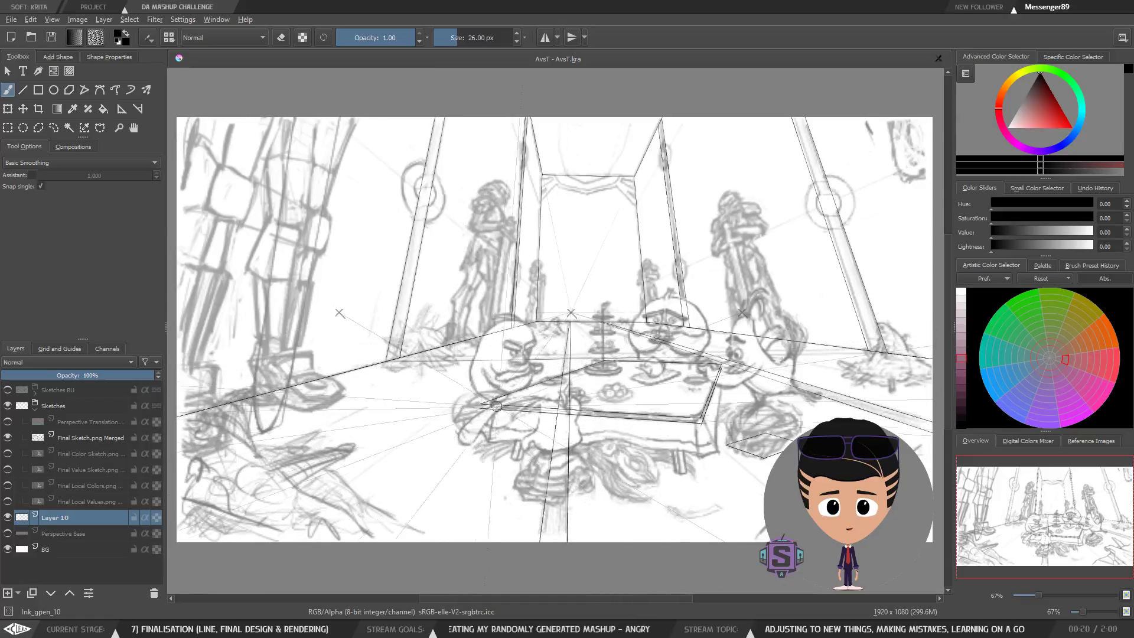
drag(510, 391, 505, 353)
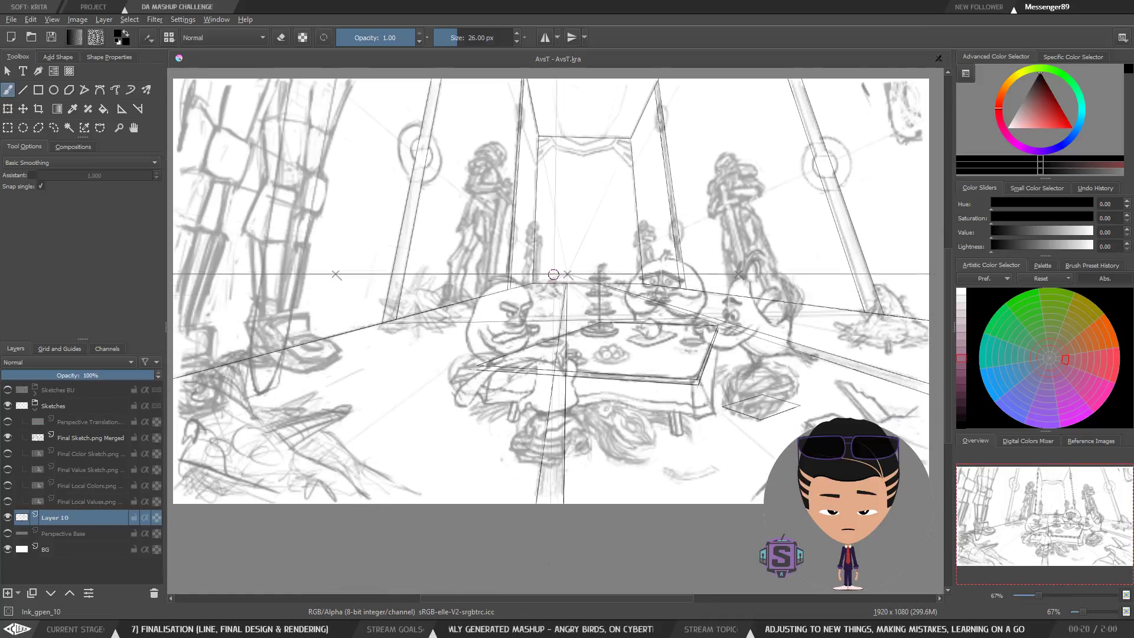
drag(763, 301, 769, 294)
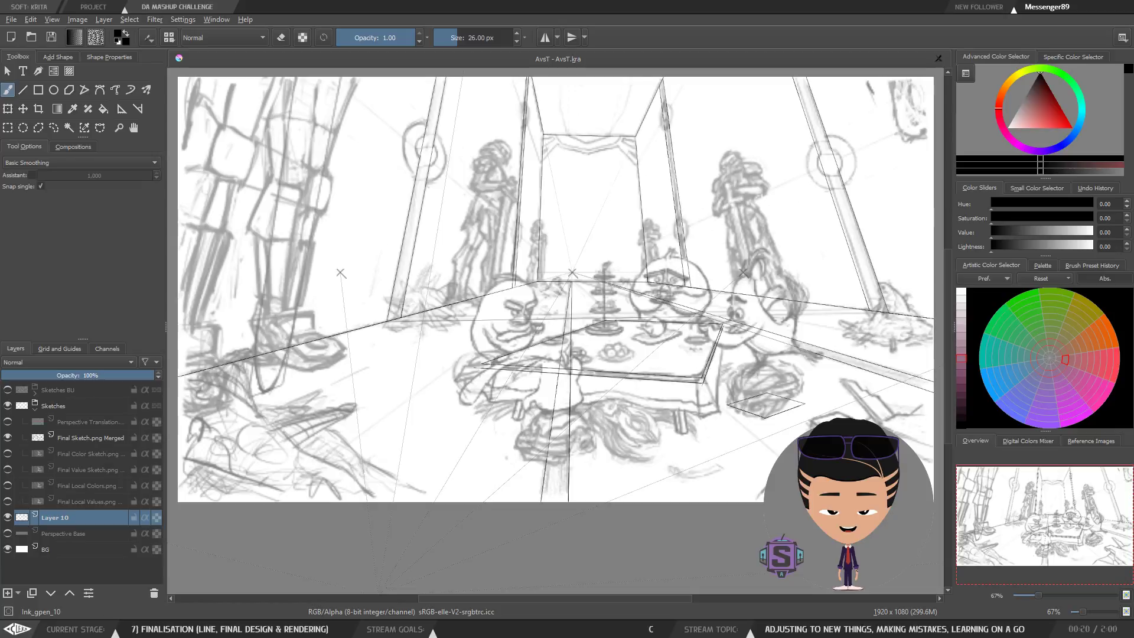
key(super)
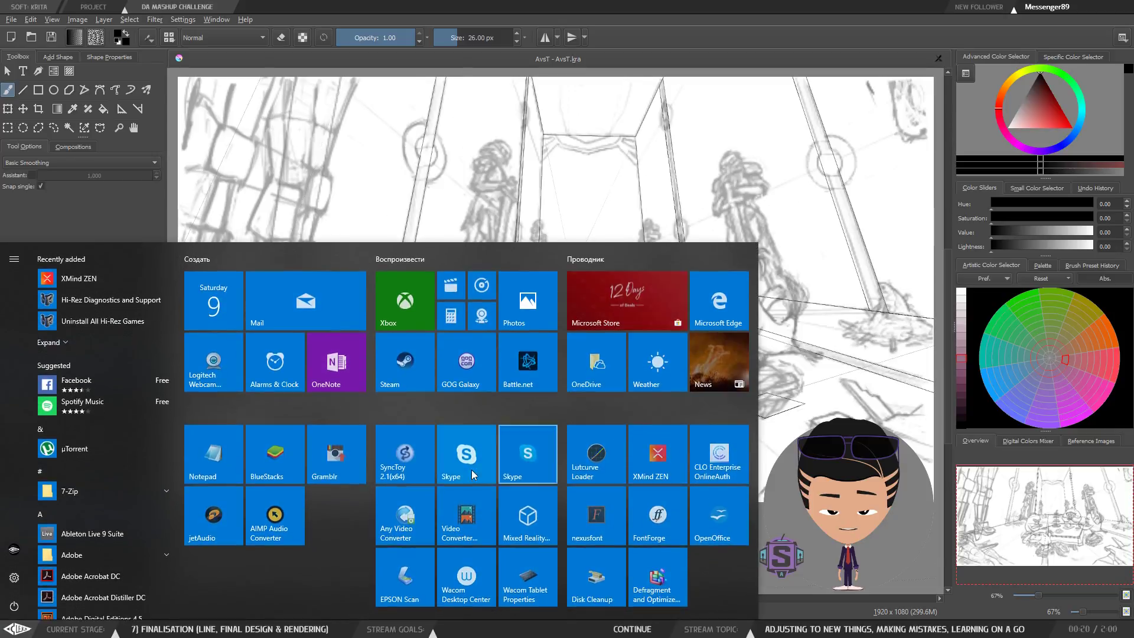
key(super)
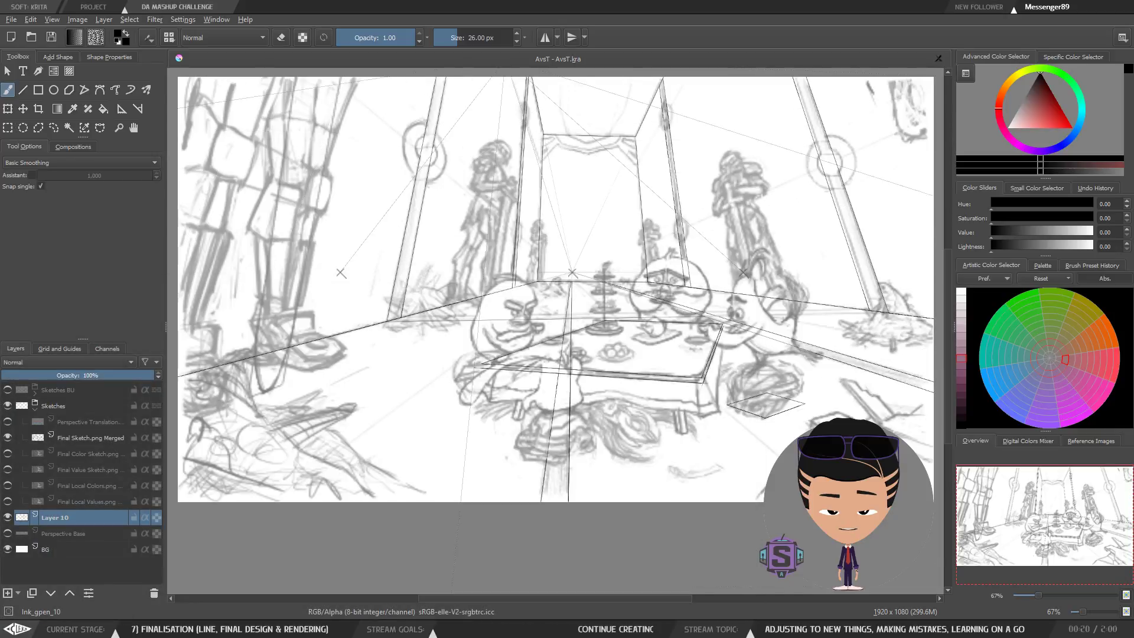
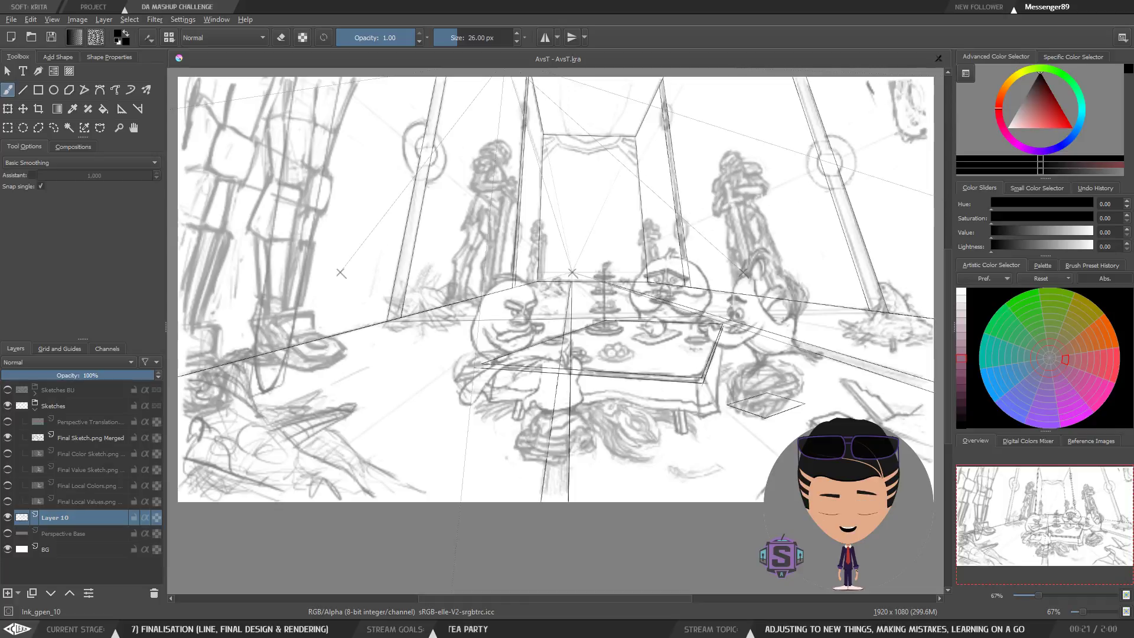
Bring the Merged_MR.OBJ model in Mixed Reality Viewer onto this screen, maximise its window and enlarge the figure.
drag(747, 2, 653, 23)
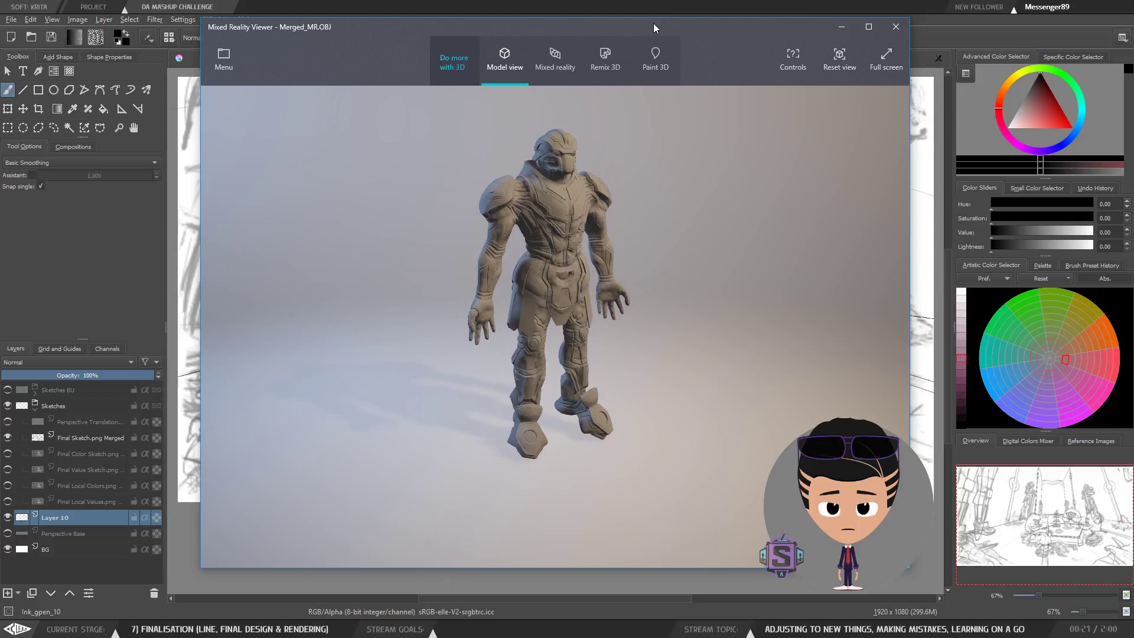
double_click(653, 23)
scroll(585, 203, up, 3)
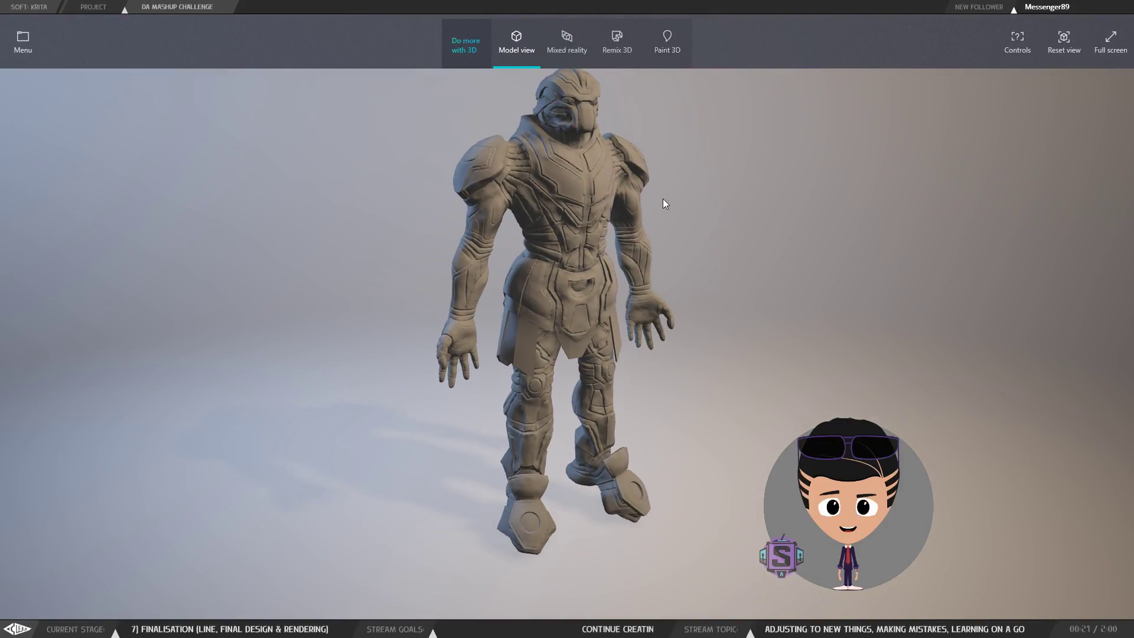
Examine the armoured 3D figure from the front, sides and back, dismissing the Remix 3D and mixed reality tips.
drag(653, 178, 632, 171)
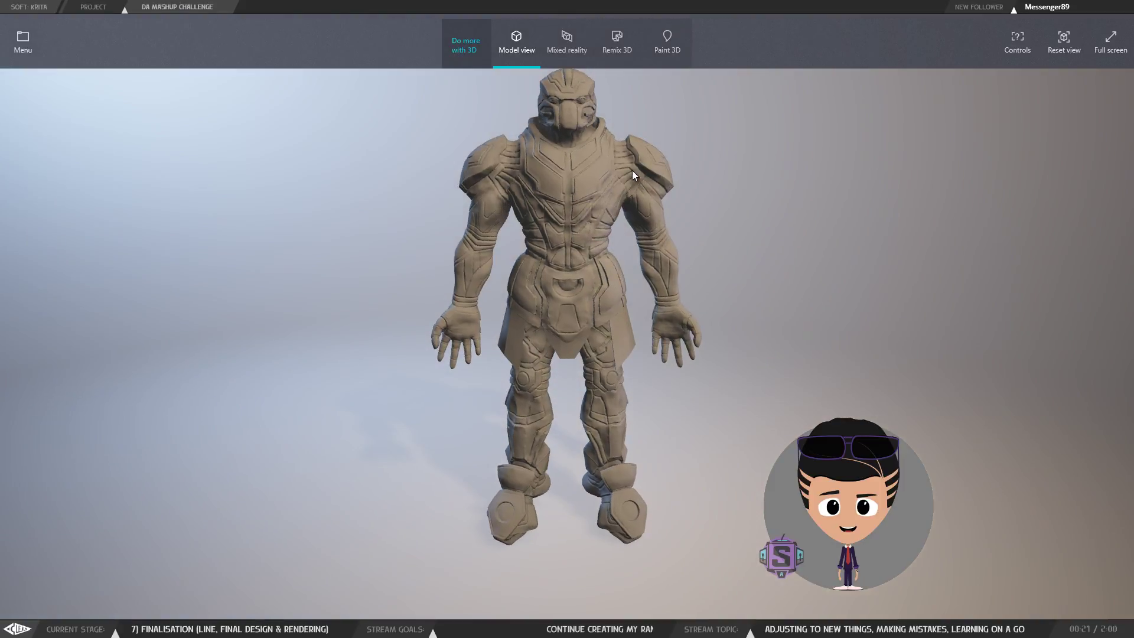
drag(713, 258, 760, 273)
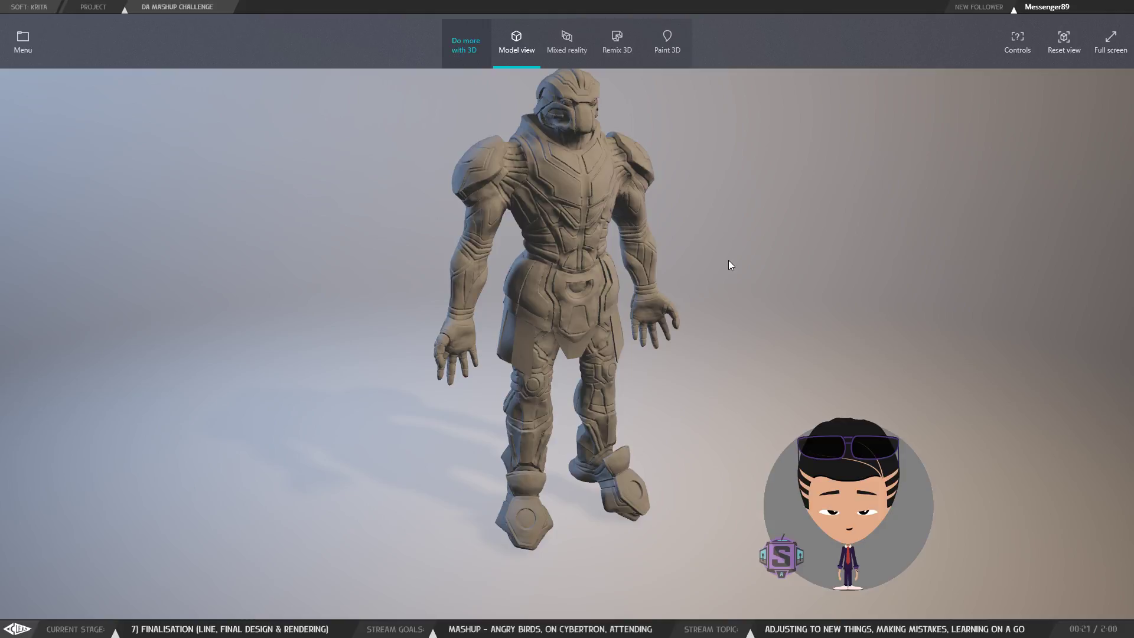
drag(771, 207, 863, 192)
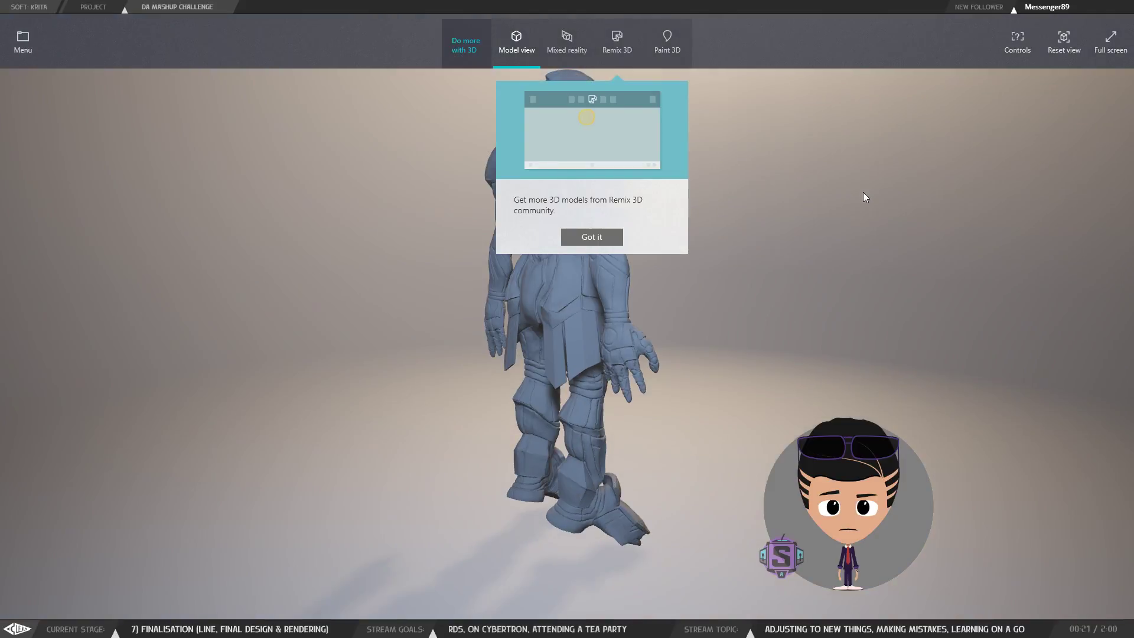
click(604, 238)
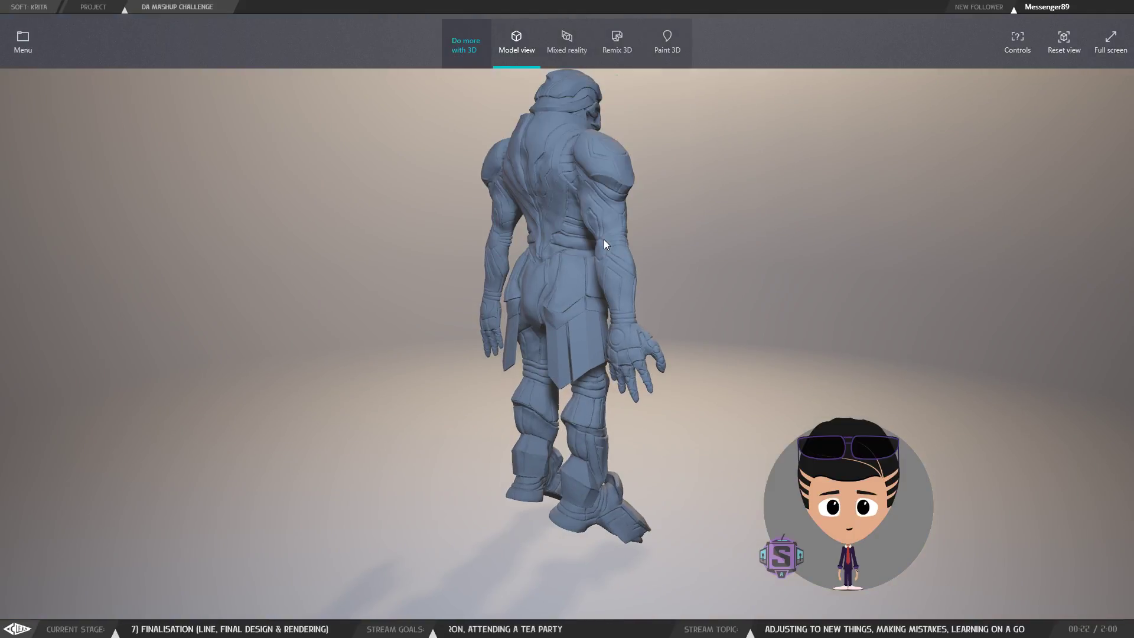
drag(728, 264, 597, 263)
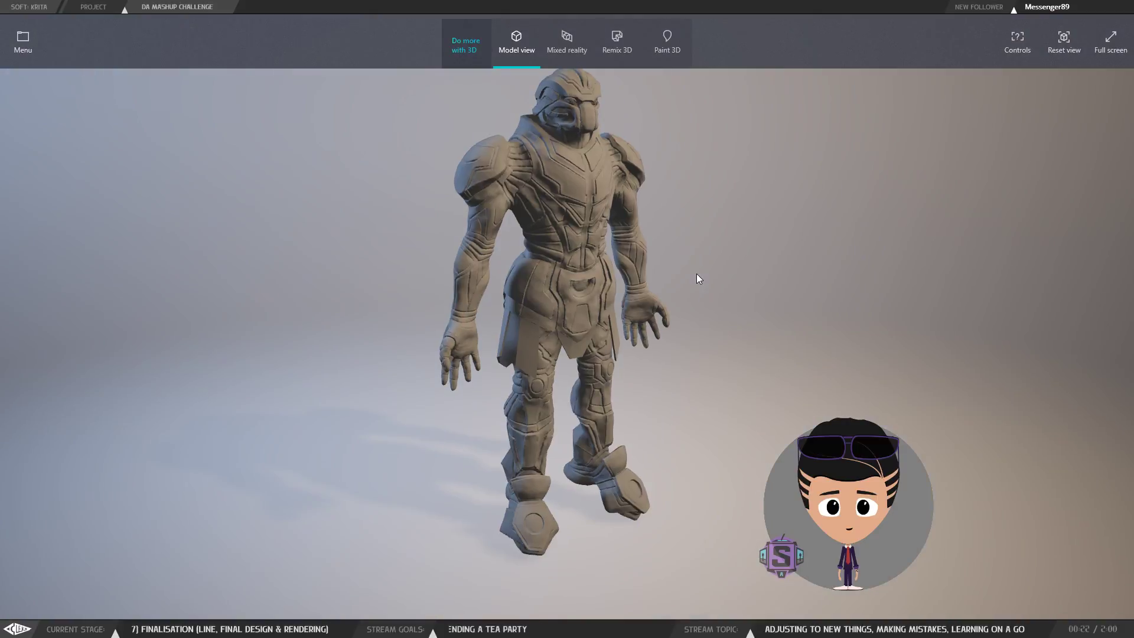
drag(673, 273, 685, 246)
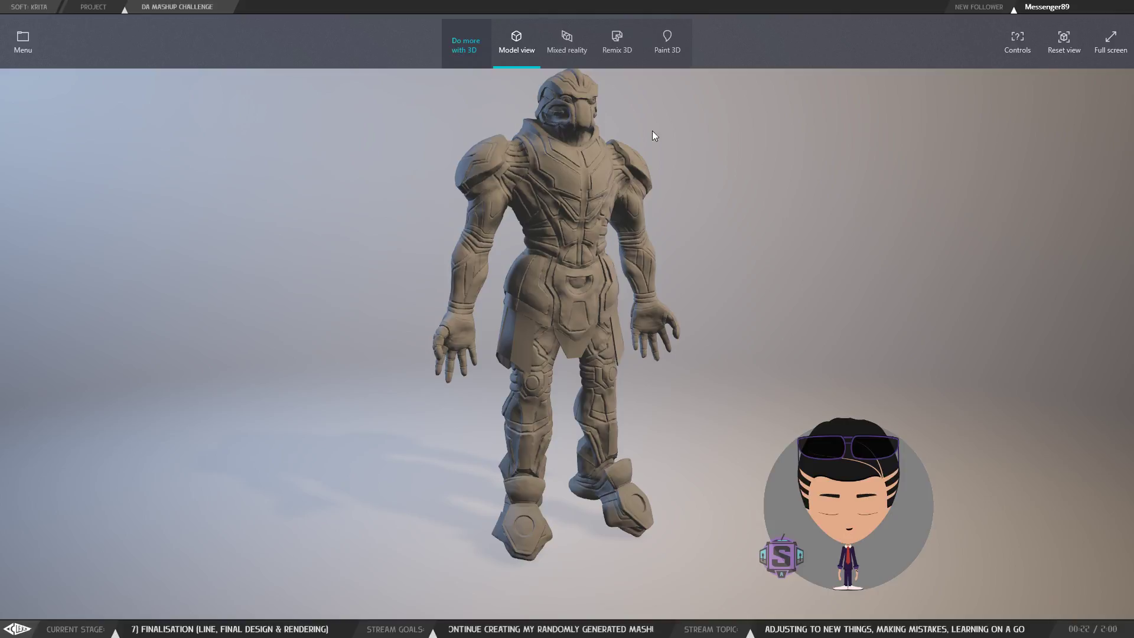
drag(645, 190, 610, 240)
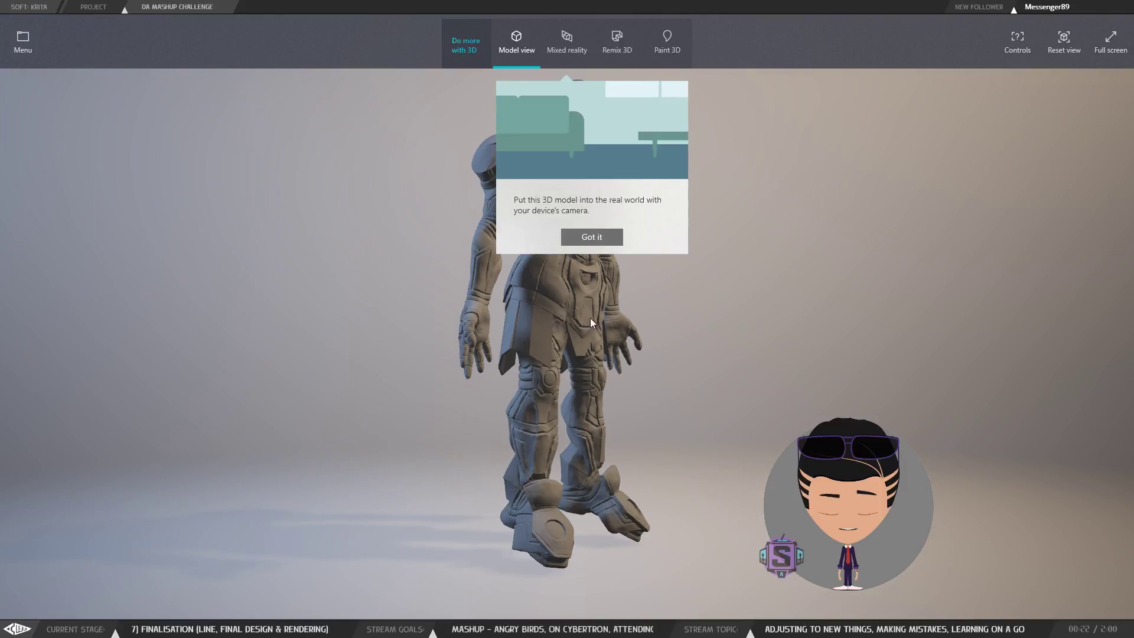
click(591, 236)
drag(648, 246, 542, 166)
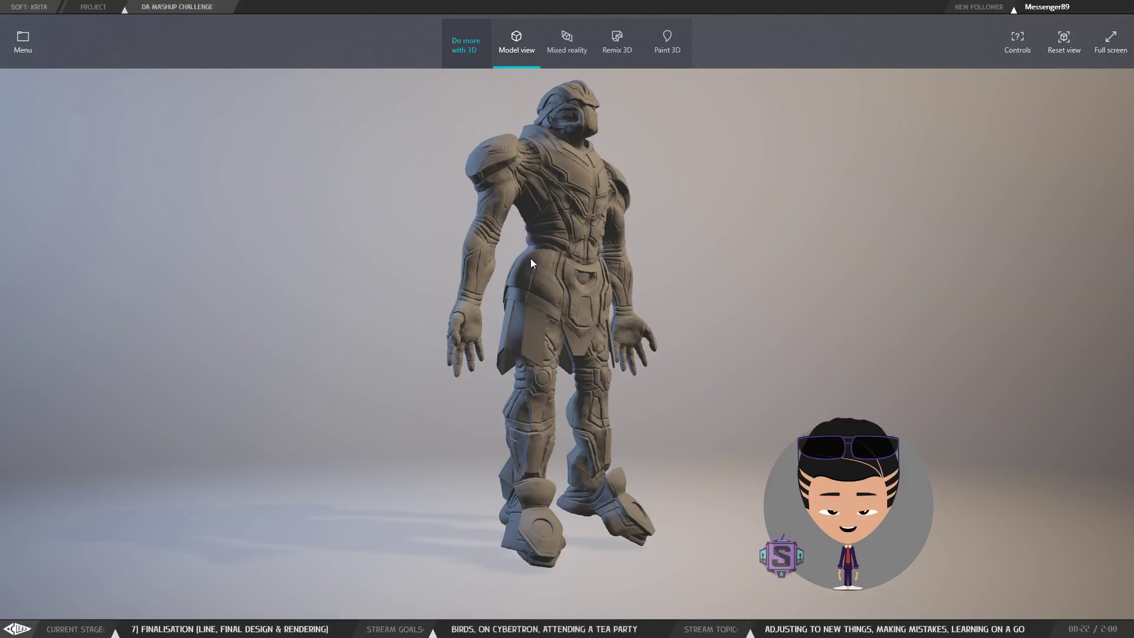
mouse_move(602, 306)
mouse_down()
mouse_move(590, 274)
mouse_move(622, 247)
mouse_move(732, 285)
mouse_move(729, 299)
mouse_move(530, 324)
mouse_move(687, 346)
mouse_move(570, 331)
mouse_up()
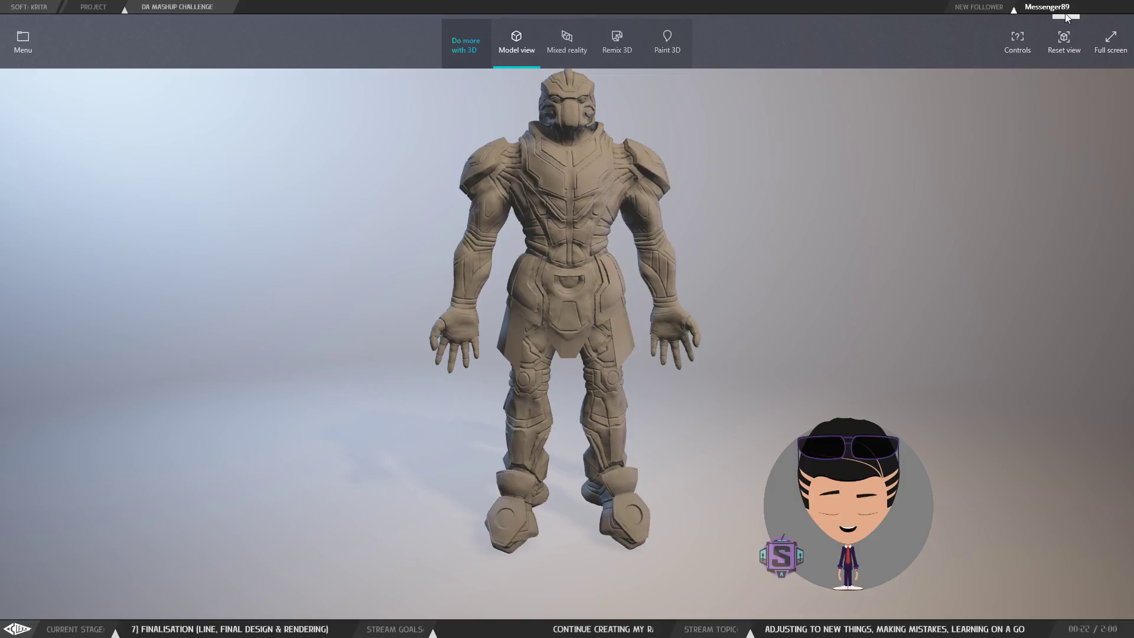
Return to the Krita canvas and open the recent document DA Mashup.kra alongside AvsT.kra.
click(1119, 16)
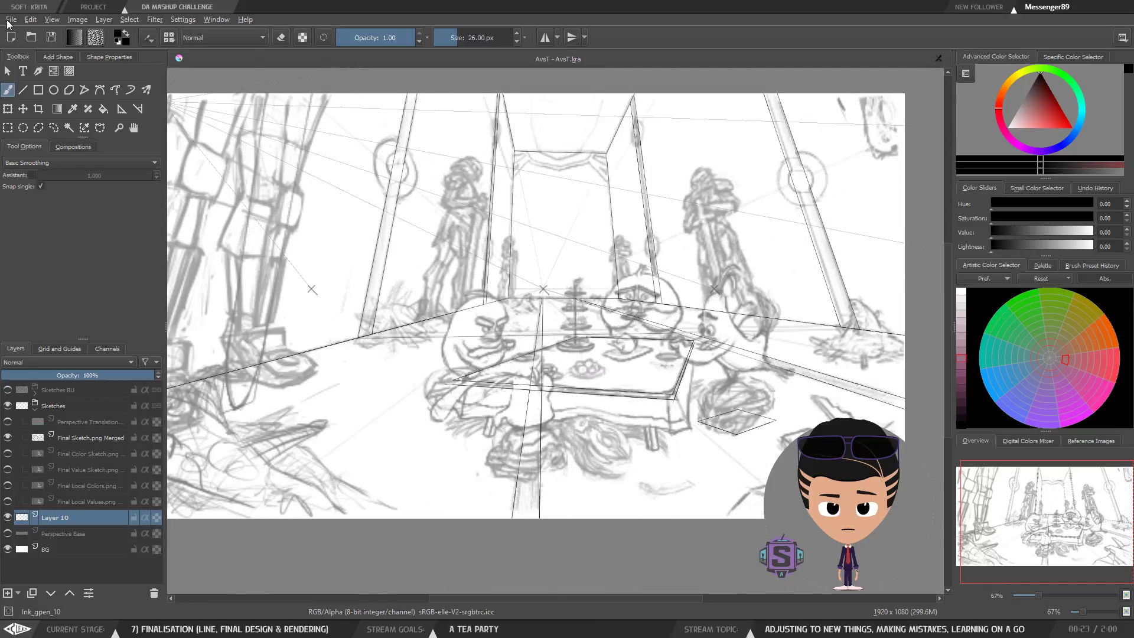
click(30, 19)
mouse_move(12, 19)
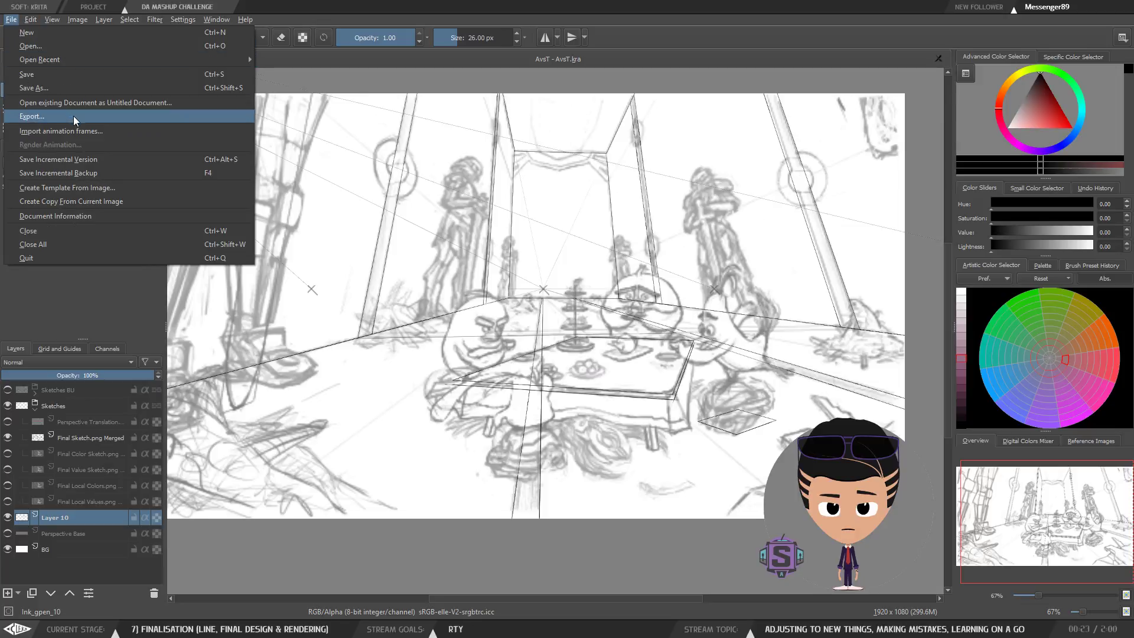
mouse_move(238, 59)
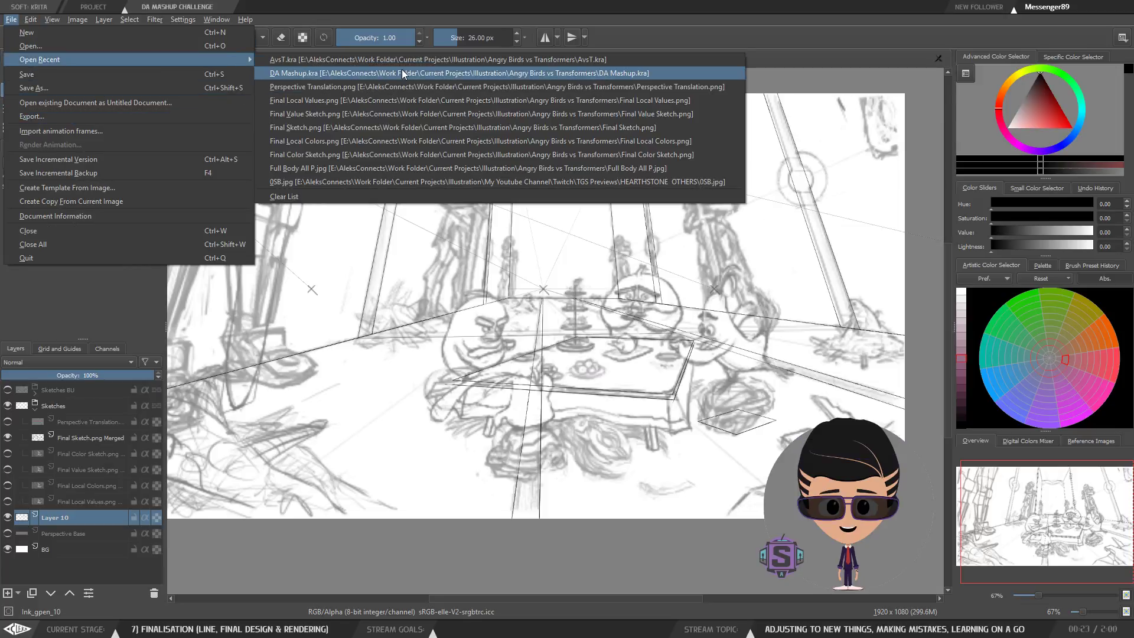
click(440, 59)
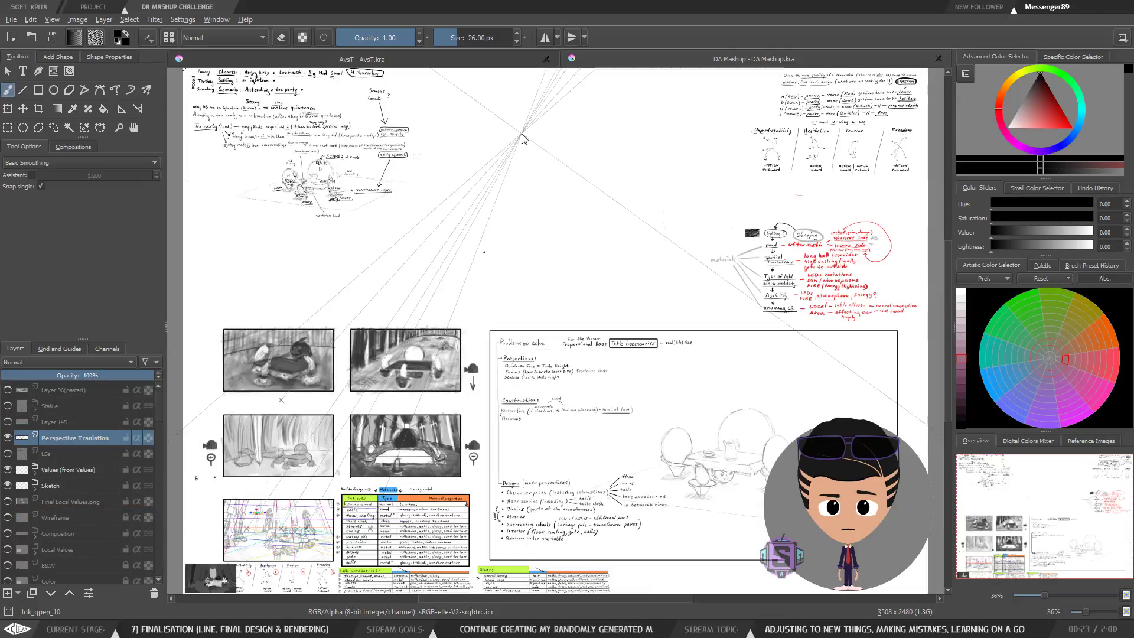
Examine the colour-coded perspective thumbnail beside the materials table up close.
drag(271, 566, 432, 450)
scroll(432, 450, up, 3)
scroll(505, 350, up, 2)
scroll(426, 350, down, 5)
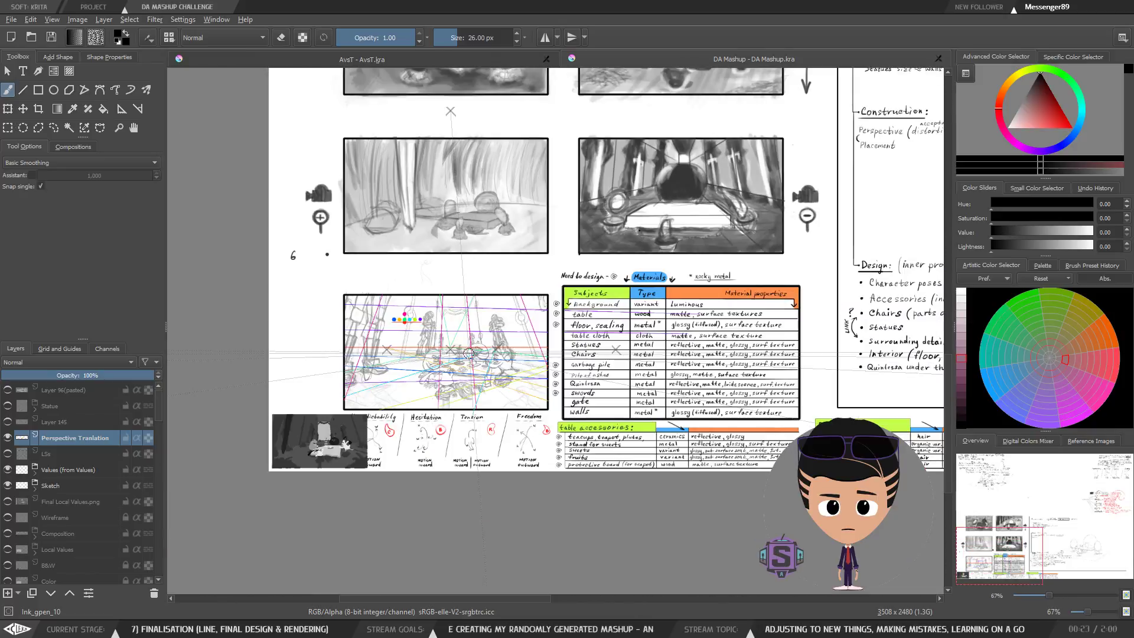
scroll(612, 325, up, 2)
mouse_move(611, 325)
mouse_down()
mouse_move(608, 443)
mouse_move(317, 291)
mouse_move(366, 379)
mouse_move(350, 444)
mouse_move(529, 200)
mouse_up()
drag(438, 376, 633, 246)
drag(437, 328, 627, 308)
scroll(454, 397, up, 3)
mouse_move(456, 397)
mouse_down()
mouse_move(582, 365)
mouse_move(591, 377)
mouse_up()
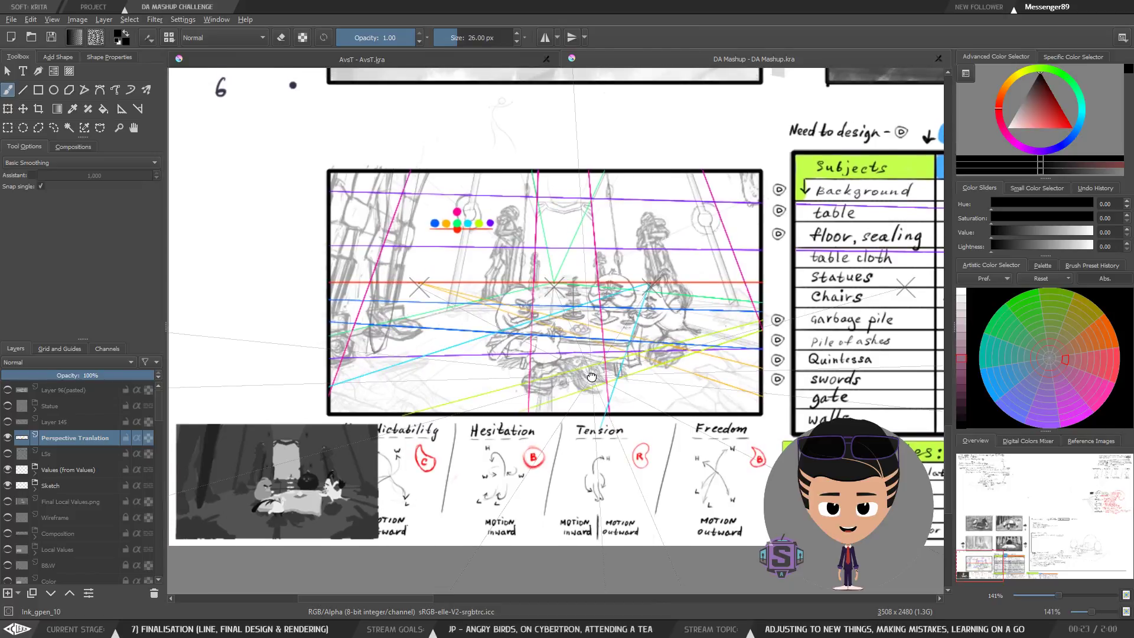
drag(731, 323, 649, 369)
scroll(722, 324, down, 1)
scroll(576, 347, up, 1)
drag(576, 348, 649, 308)
scroll(618, 329, up, 1)
key(e)
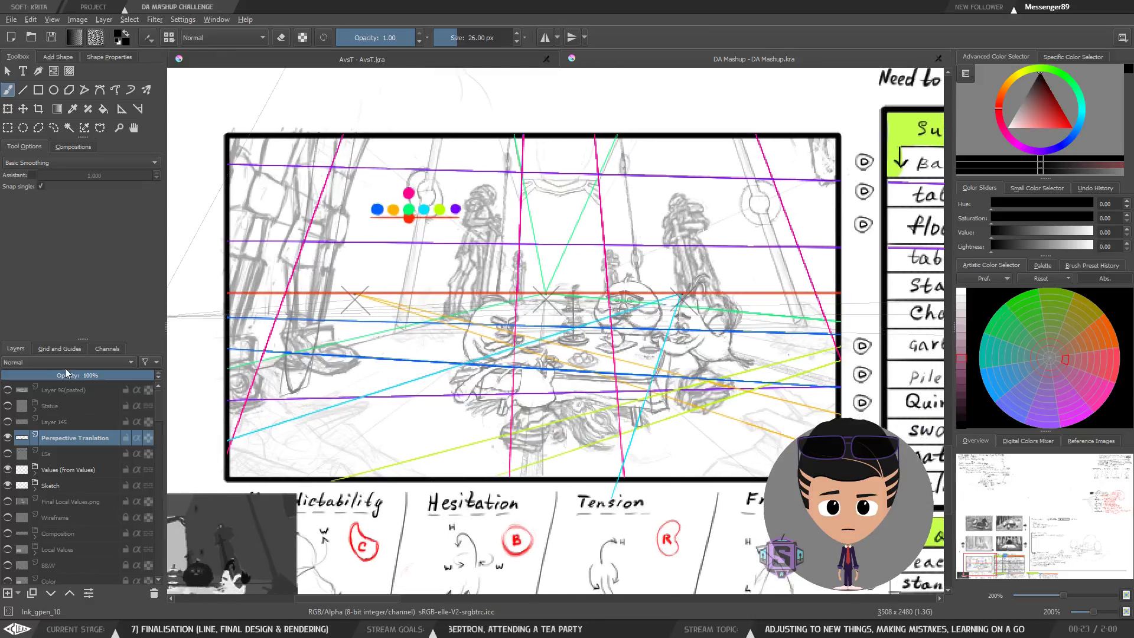
Collapse the Values (from Values) group and show the Composition group over the perspective thumbnail.
click(34, 474)
drag(337, 455, 340, 450)
scroll(340, 450, down, 1)
scroll(36, 466, down, 1)
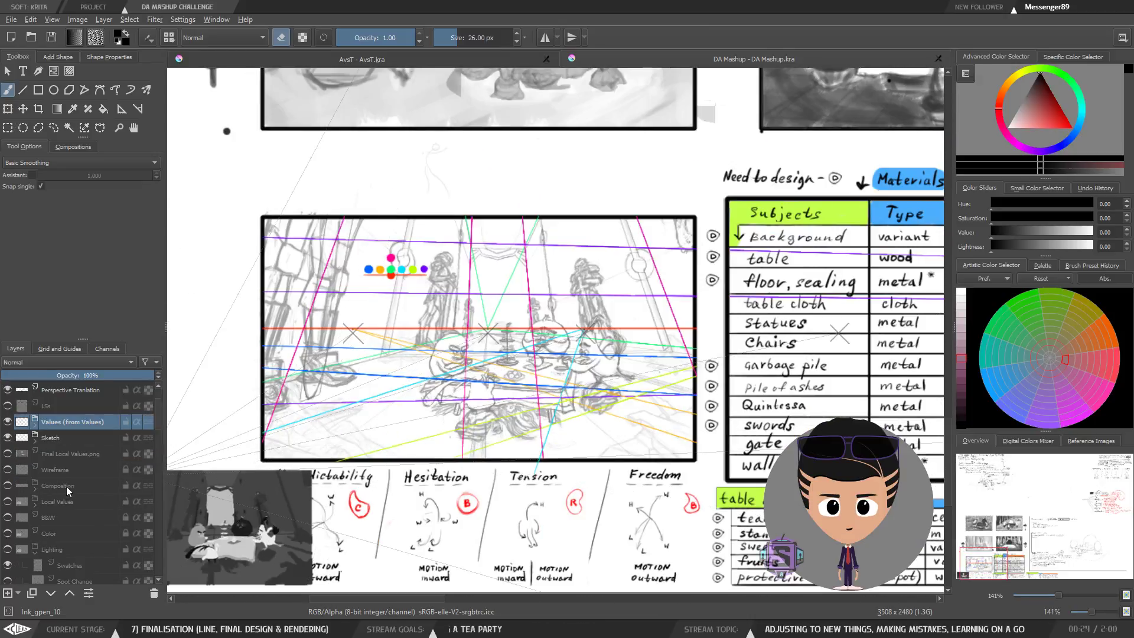
click(7, 485)
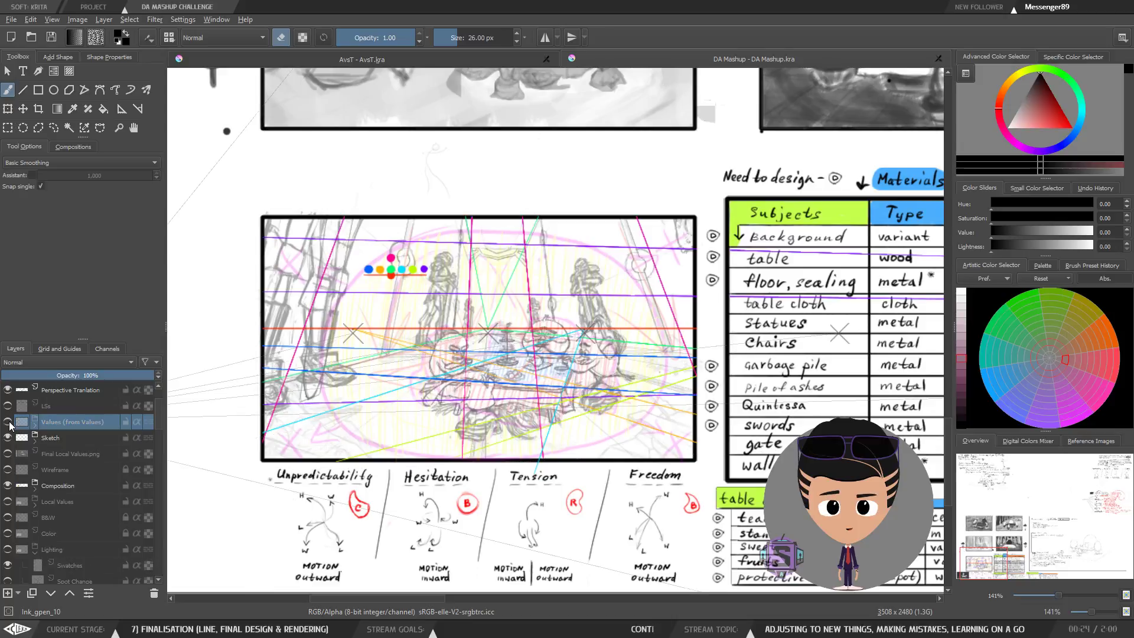
scroll(78, 505, down, 3)
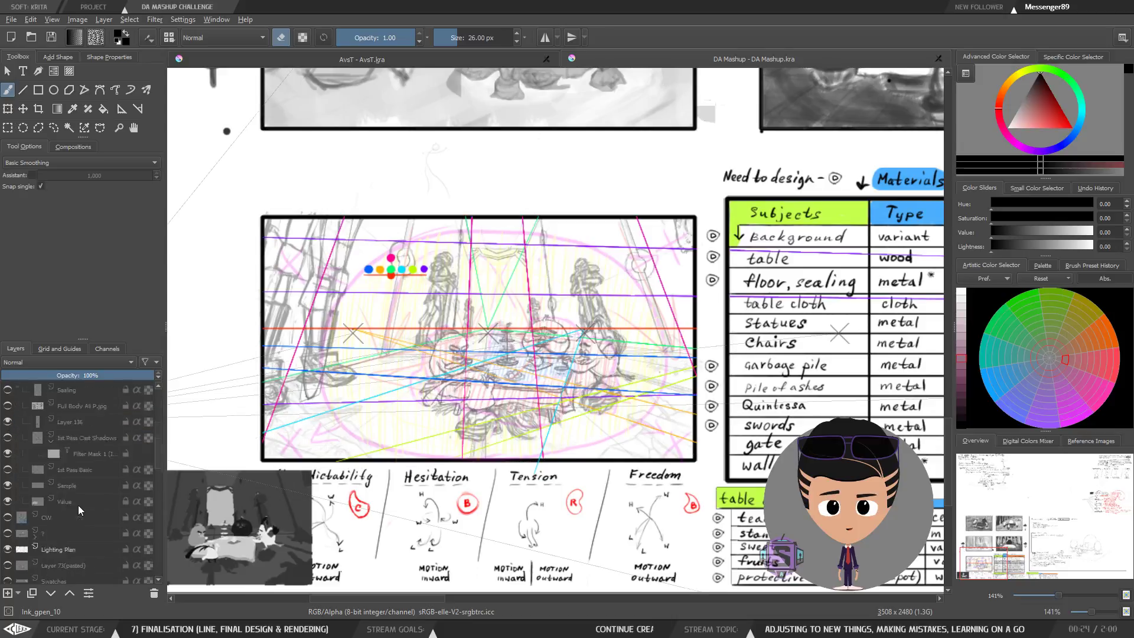
scroll(78, 505, up, 3)
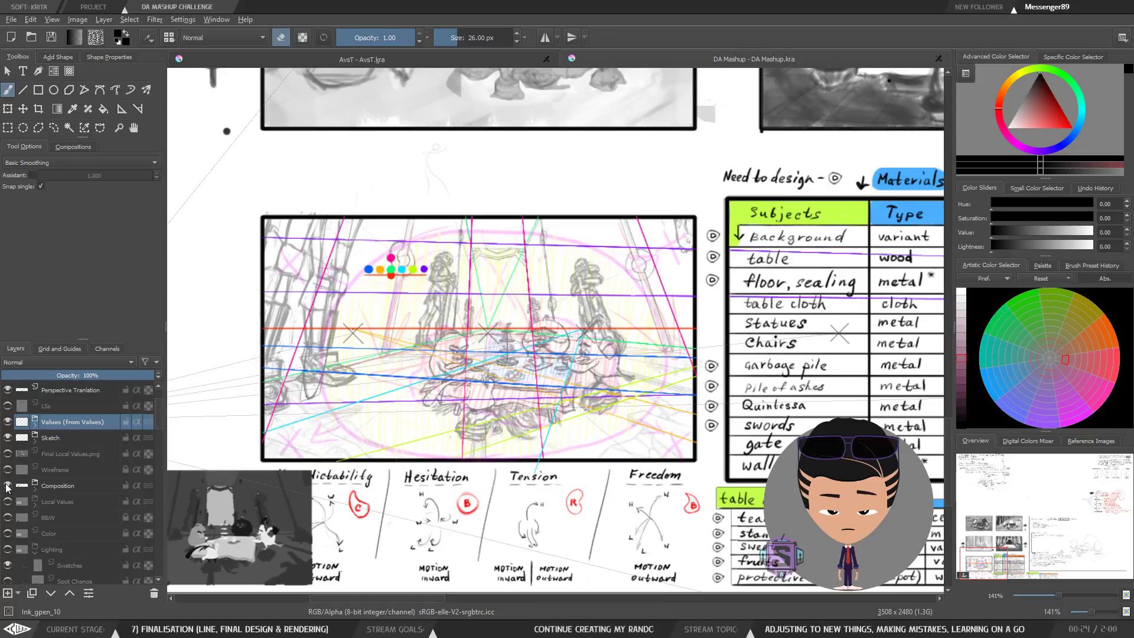
Hide the Sketch, Values (from Values) and Perspective Translation layers so only the composition overlay remains in the thumbnail.
click(8, 437)
click(7, 423)
click(7, 422)
click(7, 423)
scroll(51, 464, up, 1)
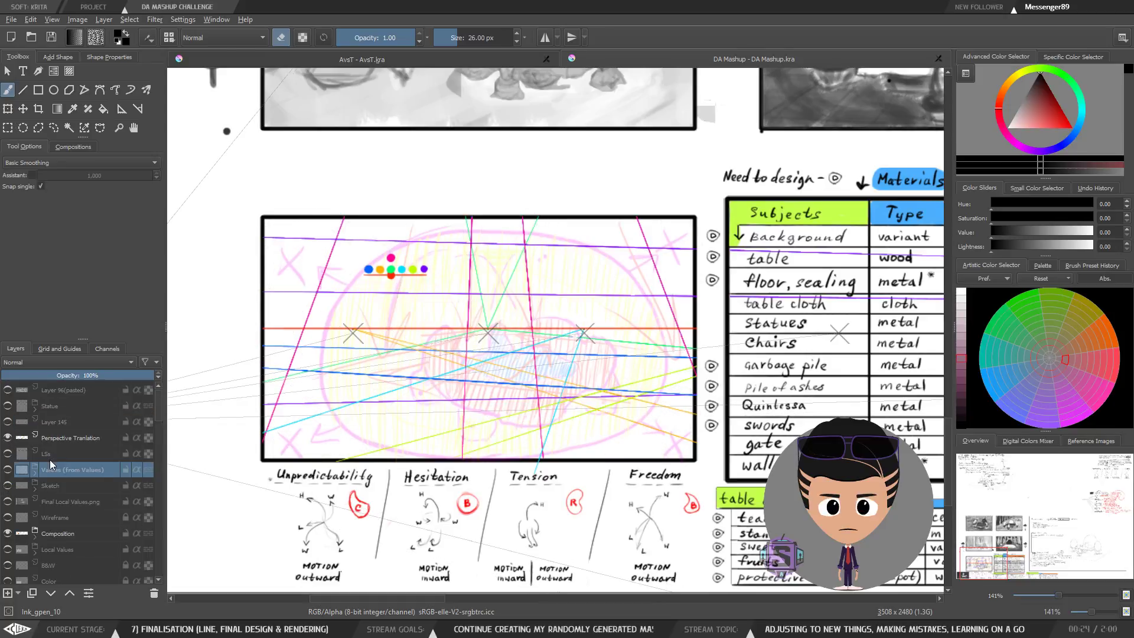
click(7, 438)
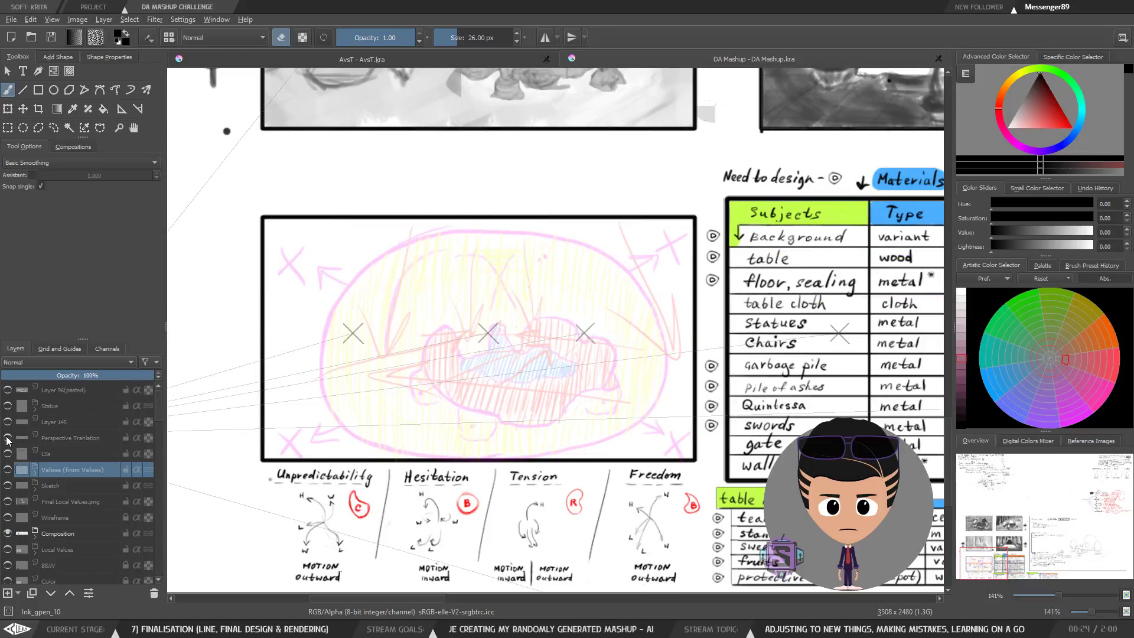
Collapse the Lighting and Copy of Value Test Full groups and hide Lighting Plan, Explorational 2D sketch Info and QL.
scroll(35, 521, down, 4)
scroll(34, 521, up, 2)
click(32, 504)
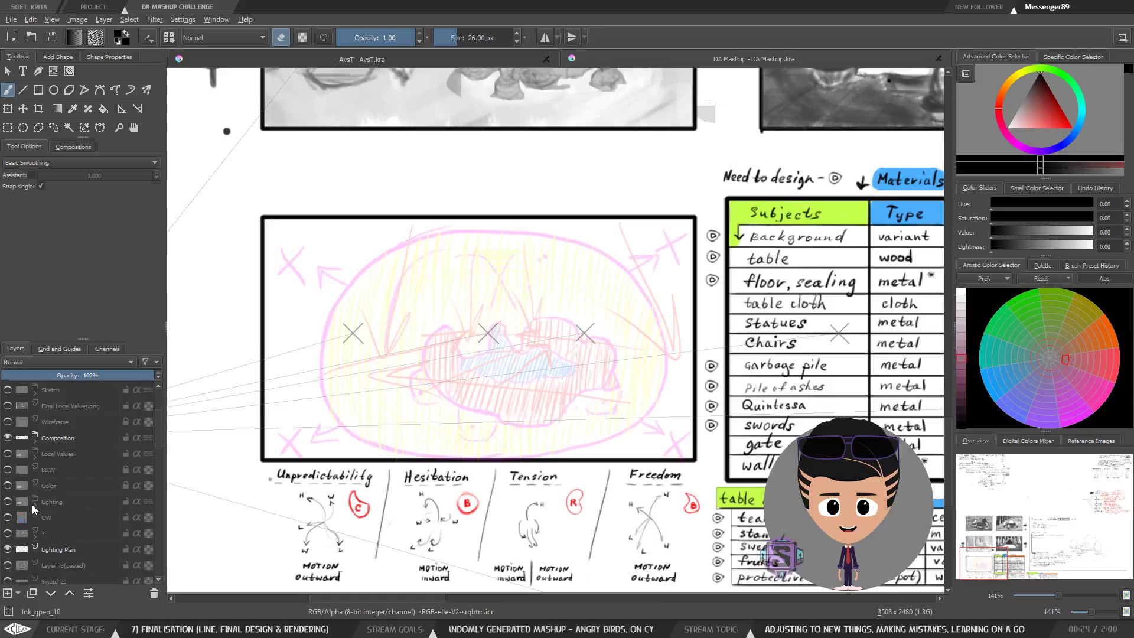
click(7, 550)
scroll(8, 543, down, 2)
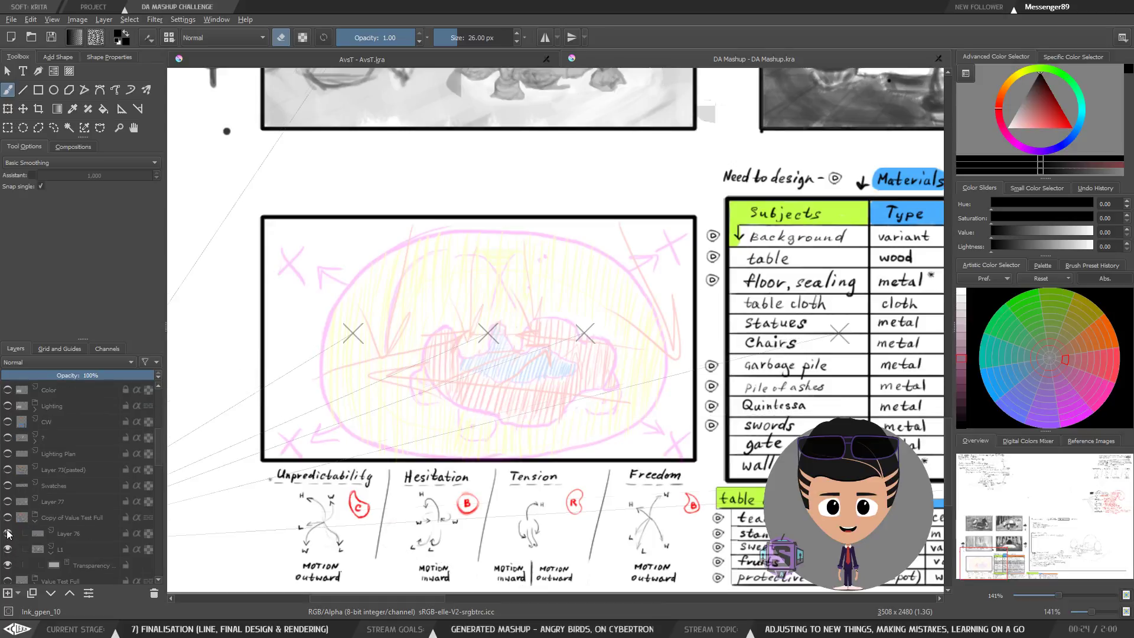
click(35, 517)
scroll(35, 520, down, 2)
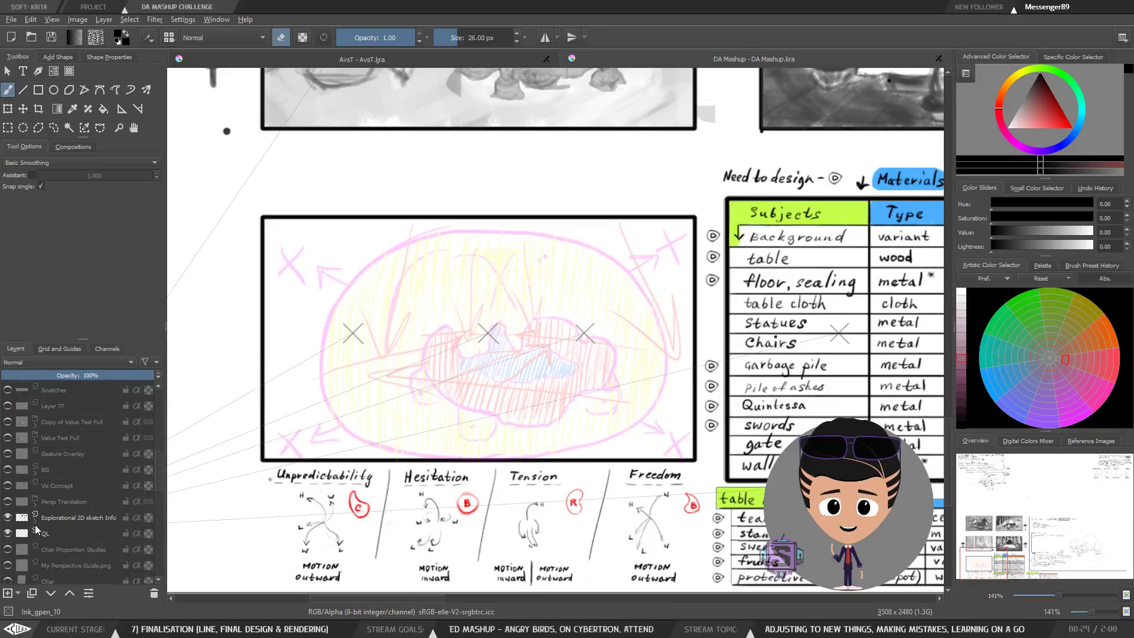
click(8, 518)
click(8, 533)
scroll(36, 532, down, 3)
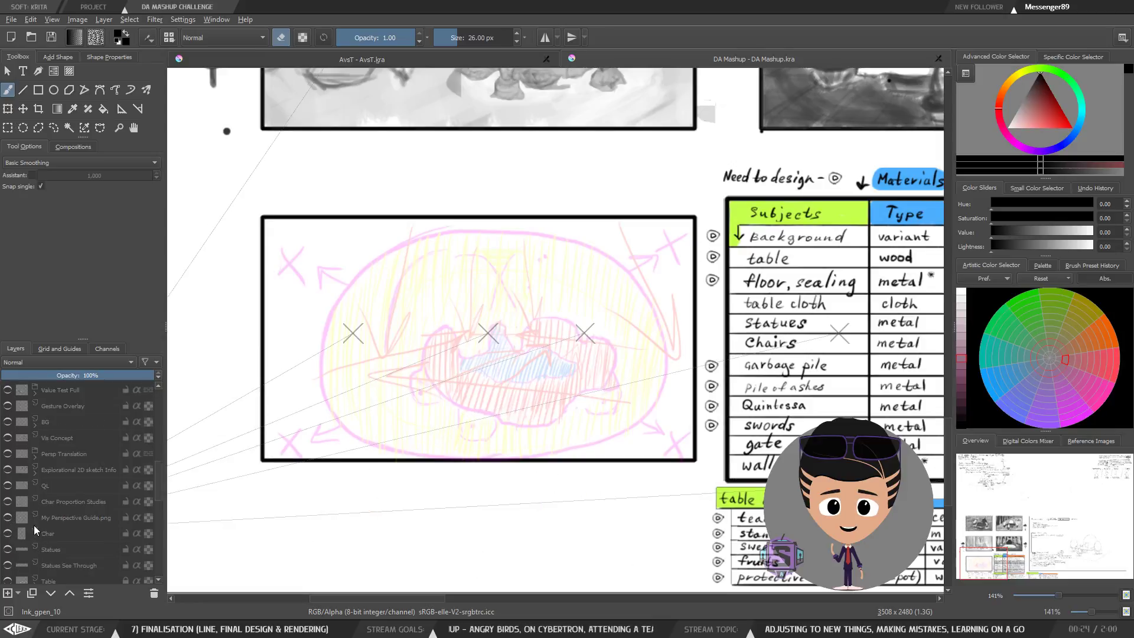
Hide the remaining base layers: Layer 138, Info, Thmbnls, Thmbnls Brdrs, Copy of 1st Sketch, 1/2/3 Stages and BG.
scroll(37, 533, down, 2)
click(8, 454)
click(8, 470)
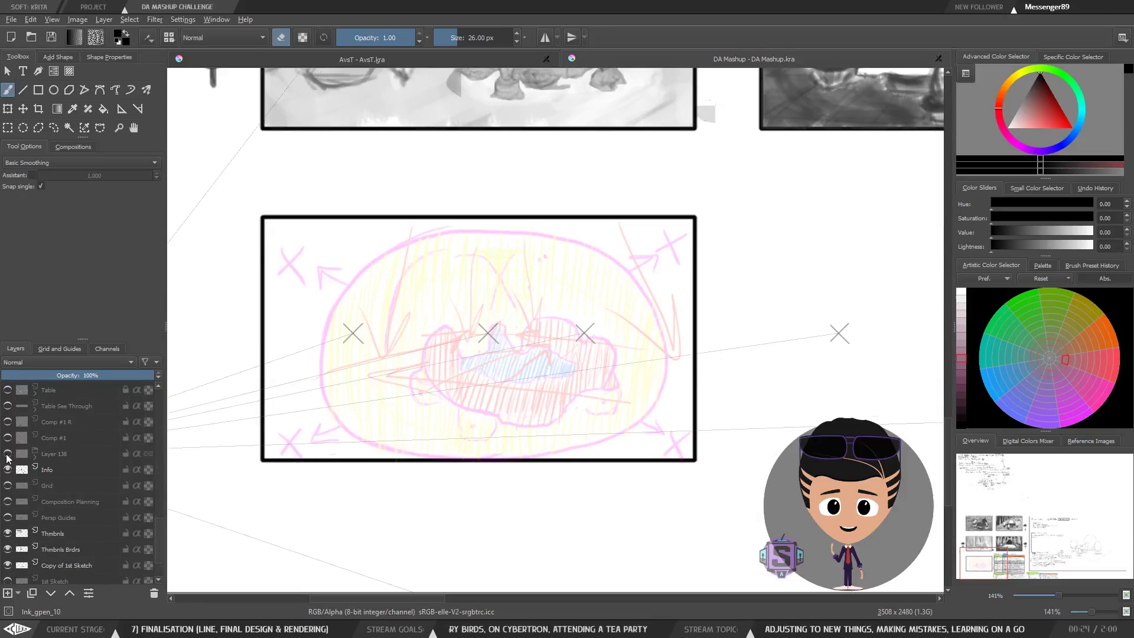
scroll(29, 486, down, 1)
click(8, 485)
click(8, 501)
click(7, 518)
click(8, 549)
click(7, 565)
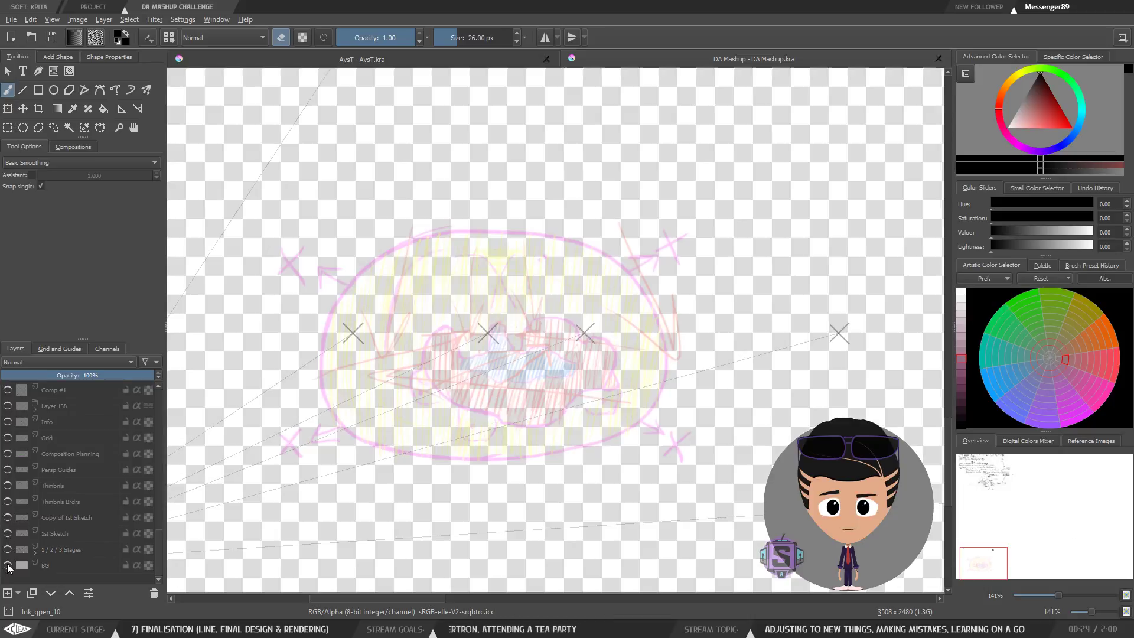
Show Final Local Values.png and move it directly beneath the Composition group.
scroll(56, 548, up, 5)
scroll(58, 547, up, 3)
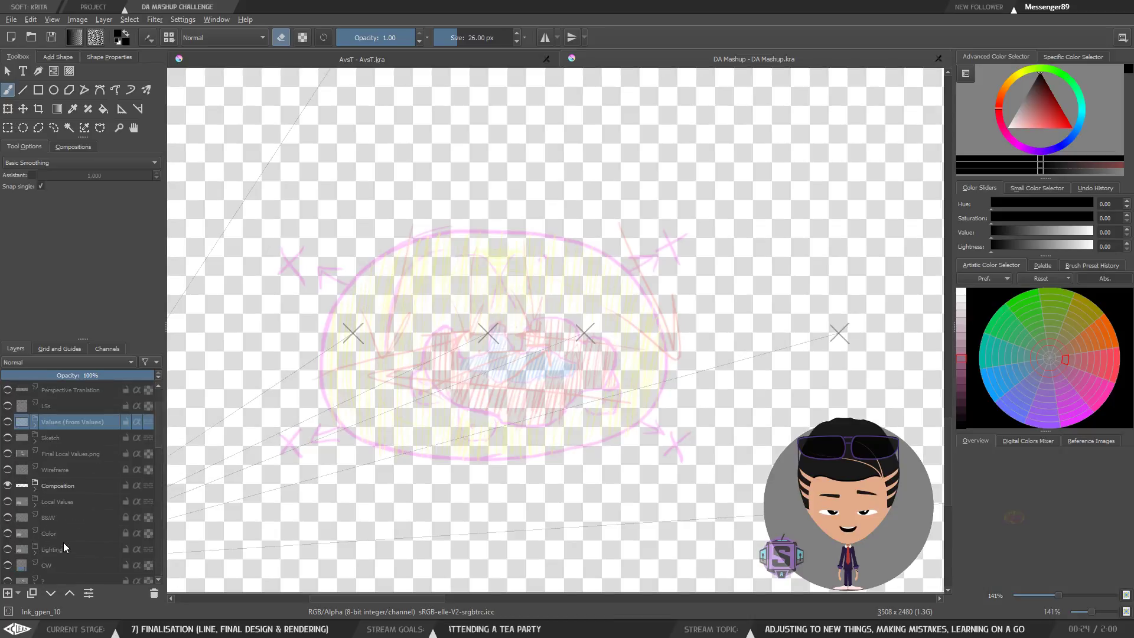
click(57, 503)
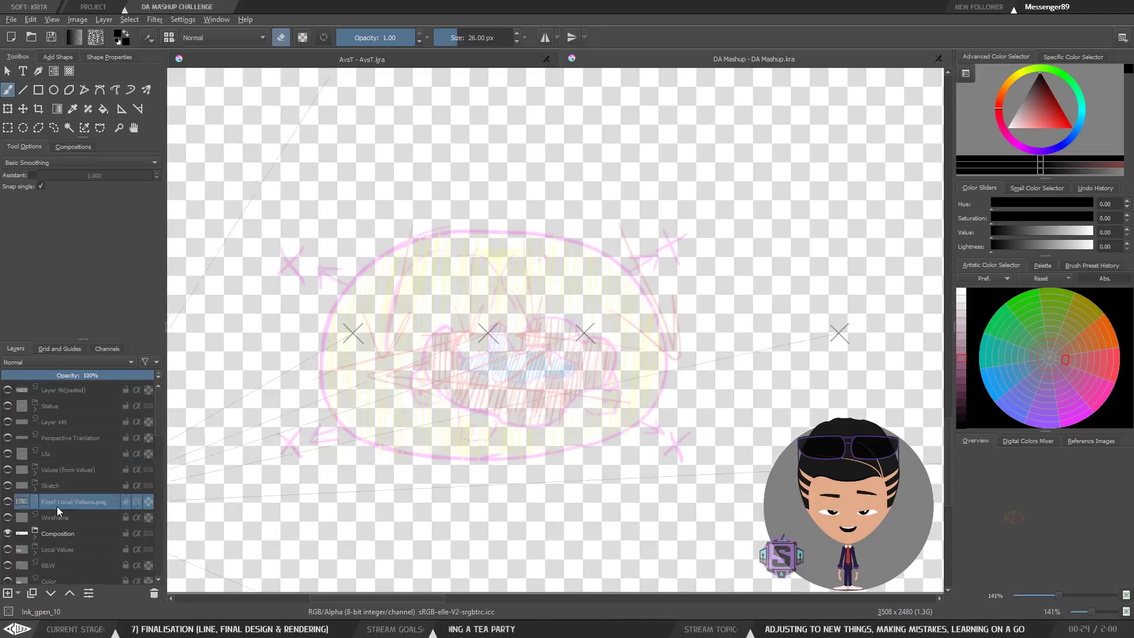
click(8, 502)
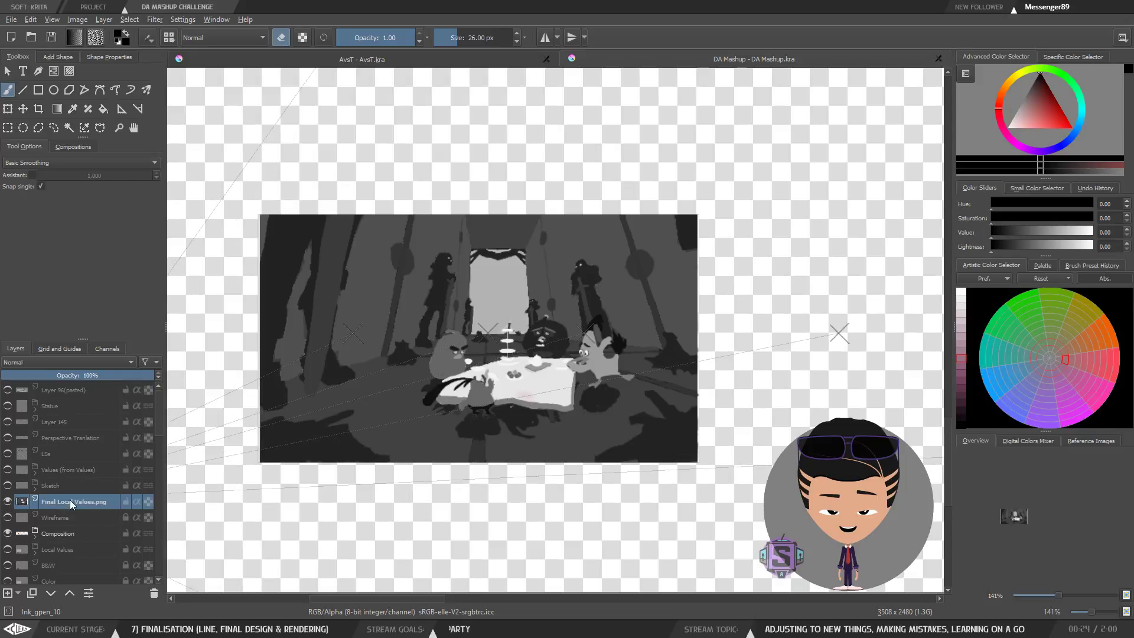
drag(62, 501, 101, 509)
key(ctrl+Page_Down)
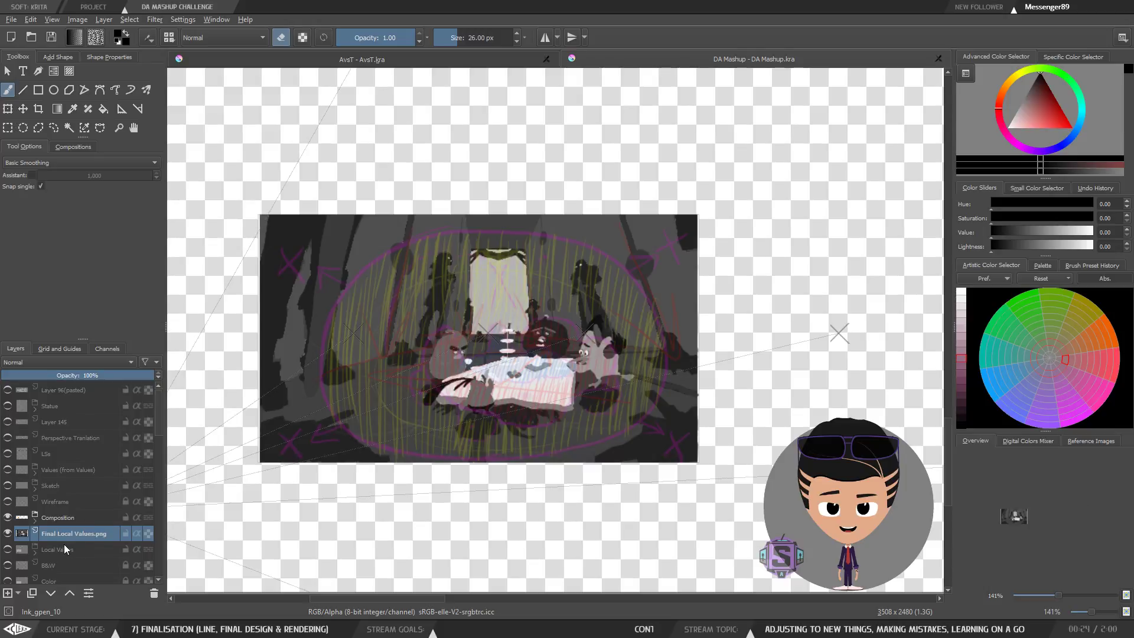
Raise the Composition group's opacity to 100% over the local values image.
scroll(502, 365, up, 2)
scroll(503, 365, down, 1)
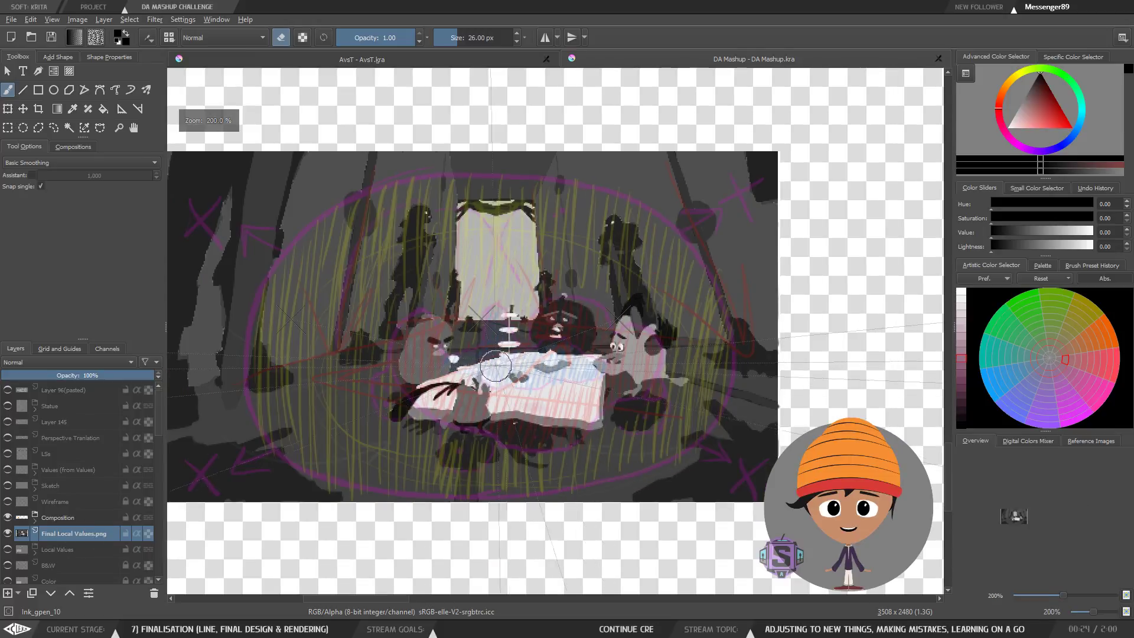
click(58, 518)
mouse_move(64, 373)
mouse_down()
mouse_move(155, 375)
mouse_move(88, 375)
mouse_up()
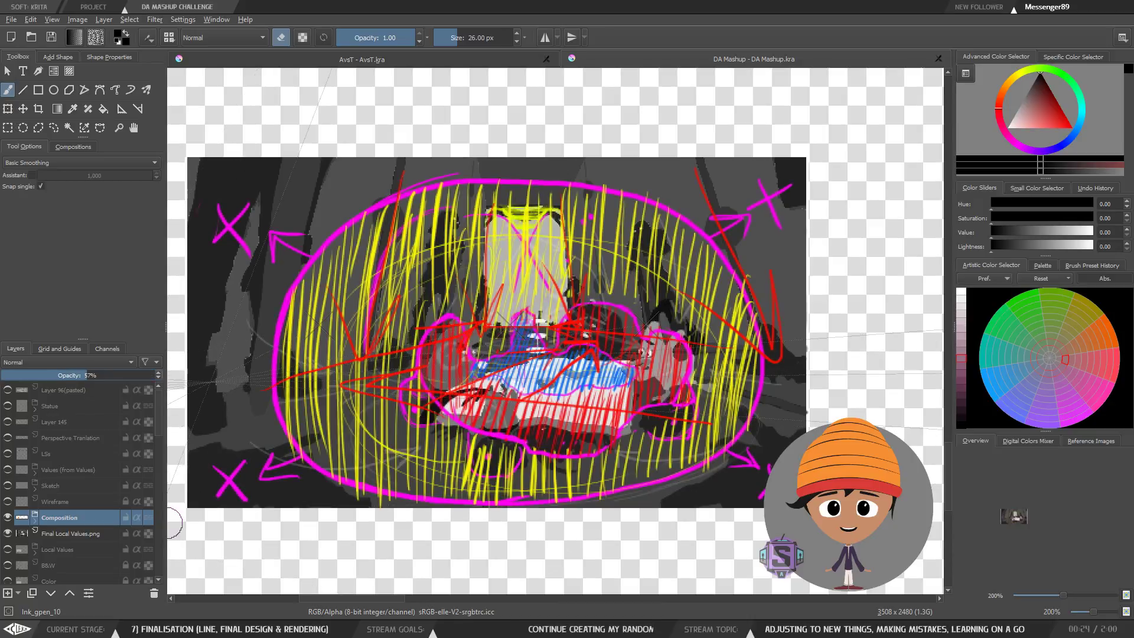
key(ctrl+z)
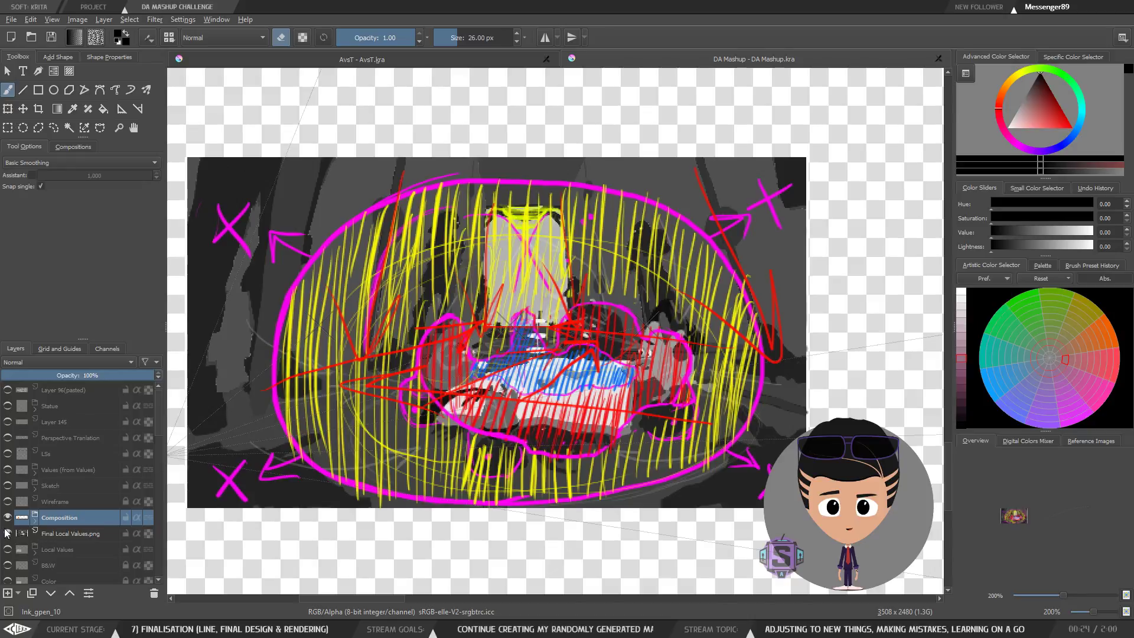
Select the opaque area of Final Local Values.png, hide that layer and crop the image to the 528 × 297 px selection.
click(62, 537)
right_click(70, 535)
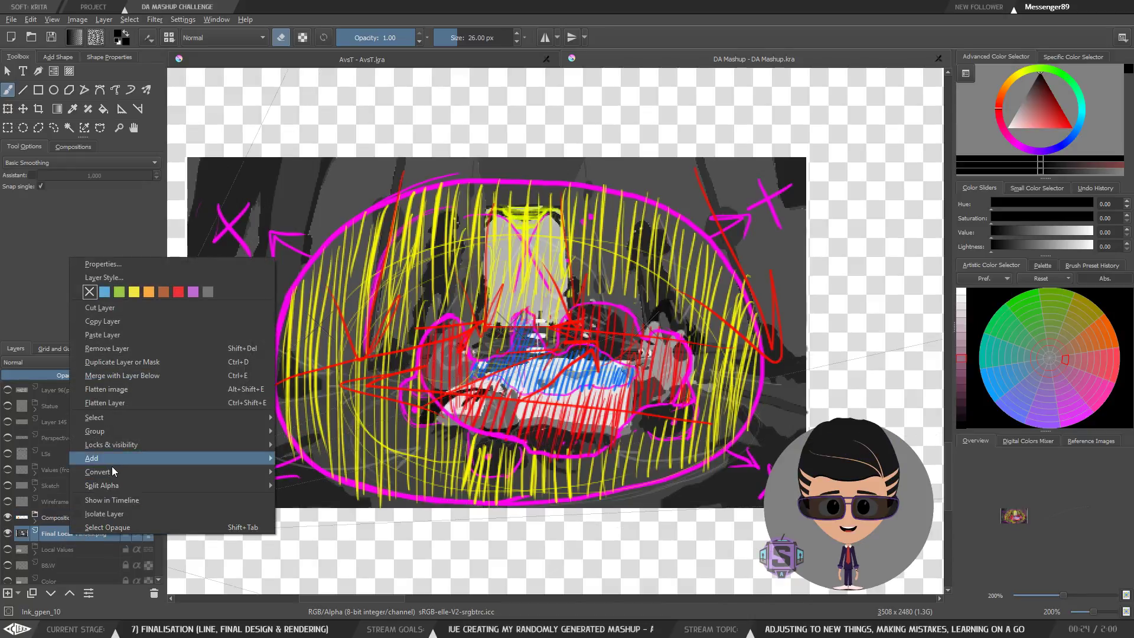
click(118, 526)
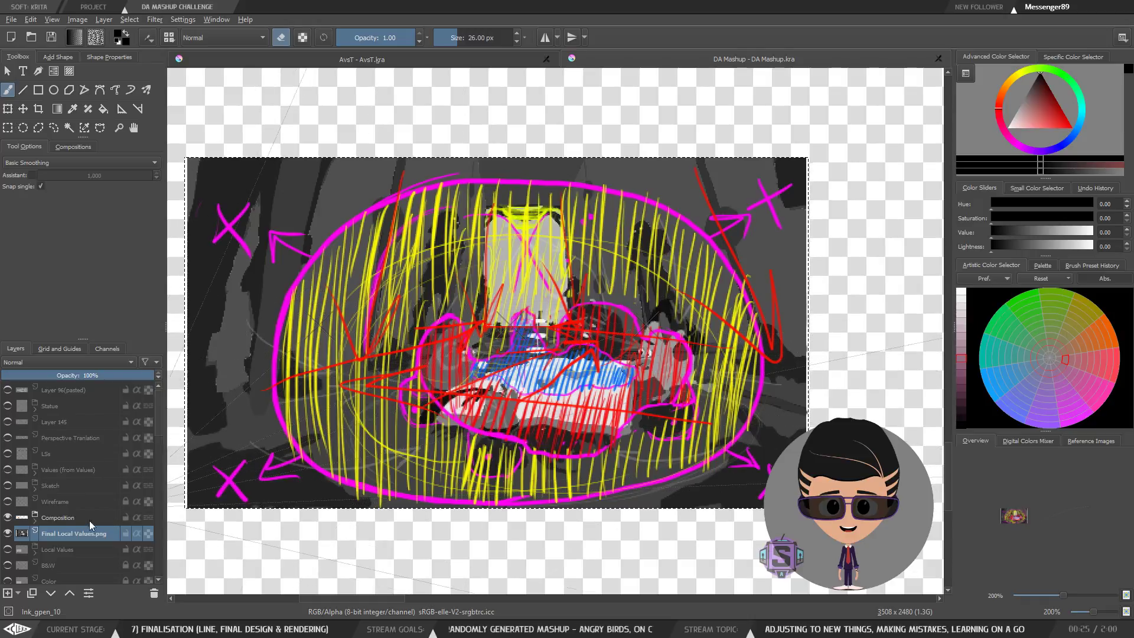
click(7, 534)
drag(530, 409, 561, 393)
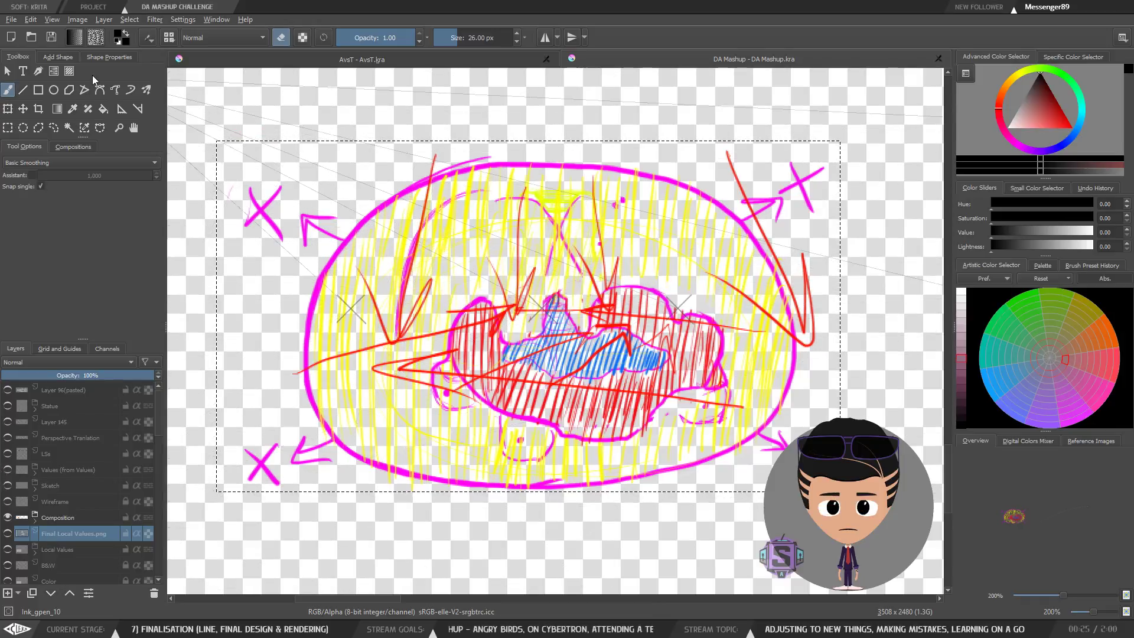
click(39, 108)
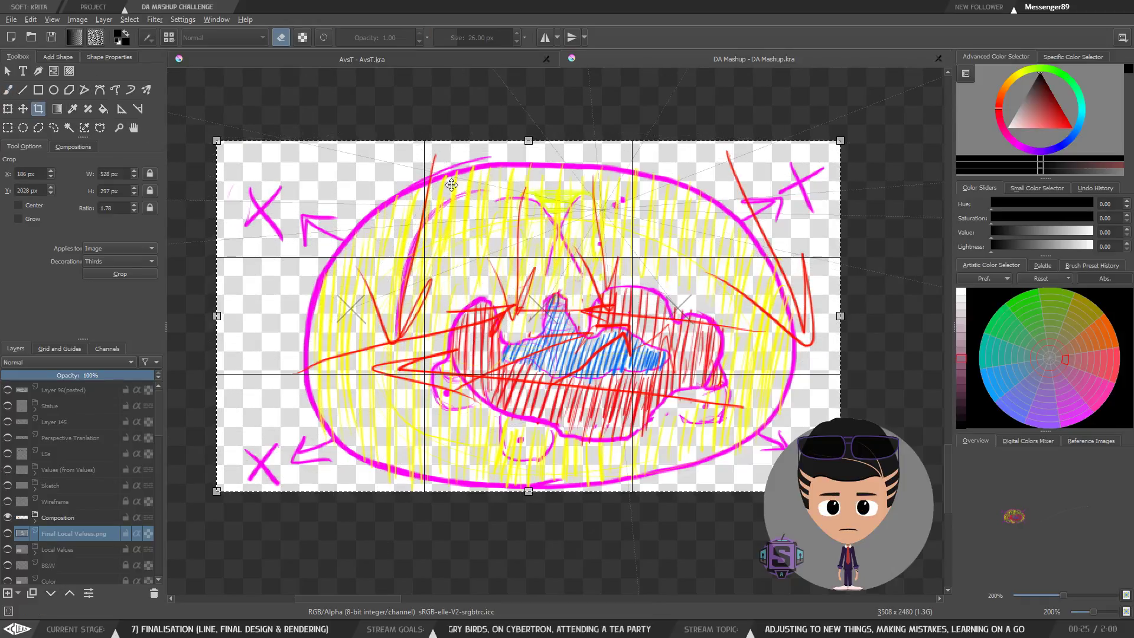
click(118, 274)
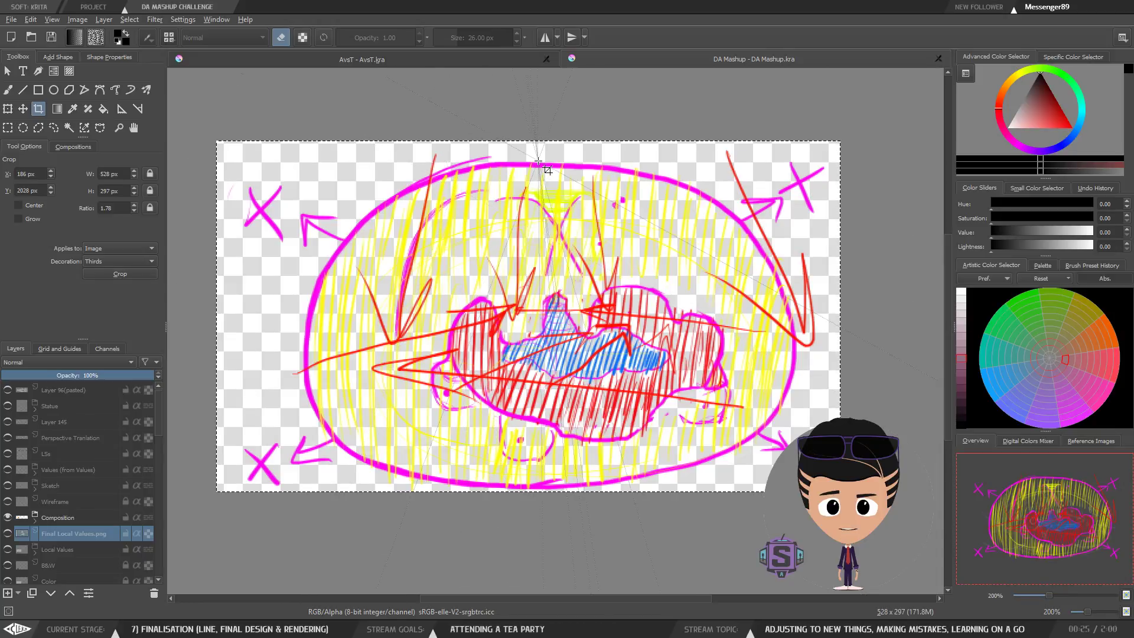
Expand the Composition group, compare the drawing with and without Layer 122, and leave that layer hidden.
click(34, 521)
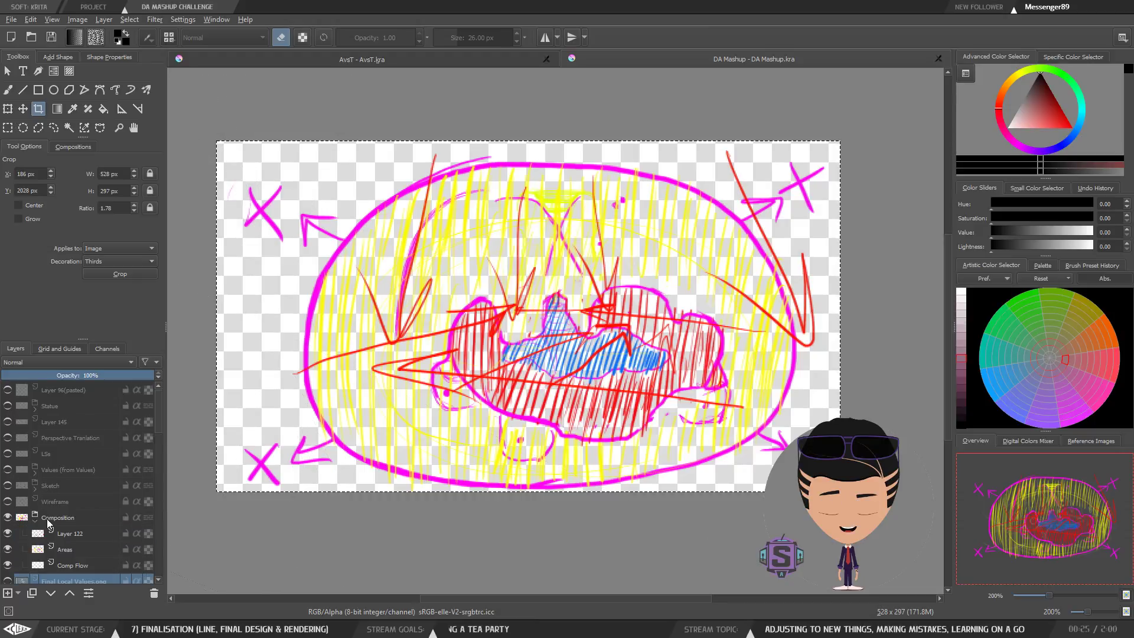
scroll(47, 518, down, 1)
click(7, 486)
click(7, 485)
click(7, 485)
click(8, 485)
click(8, 485)
click(8, 486)
click(8, 486)
click(7, 485)
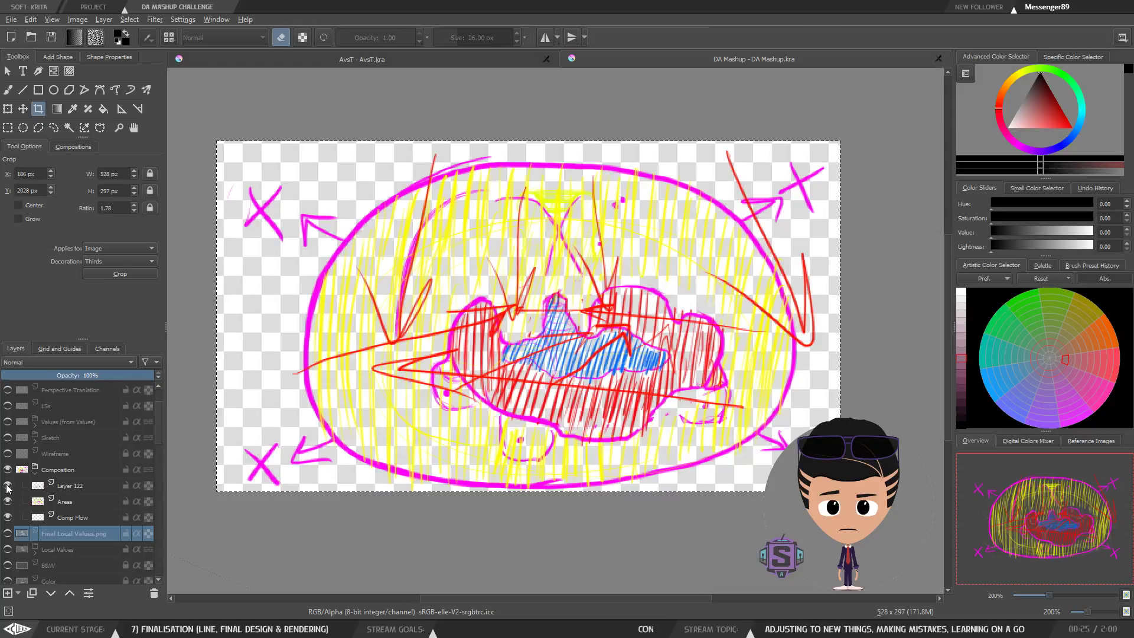
click(7, 486)
click(7, 486)
click(7, 486)
Compare the composition with the Areas layer on and off, leaving it shown.
click(8, 502)
click(8, 502)
click(8, 501)
click(8, 502)
click(8, 501)
click(8, 501)
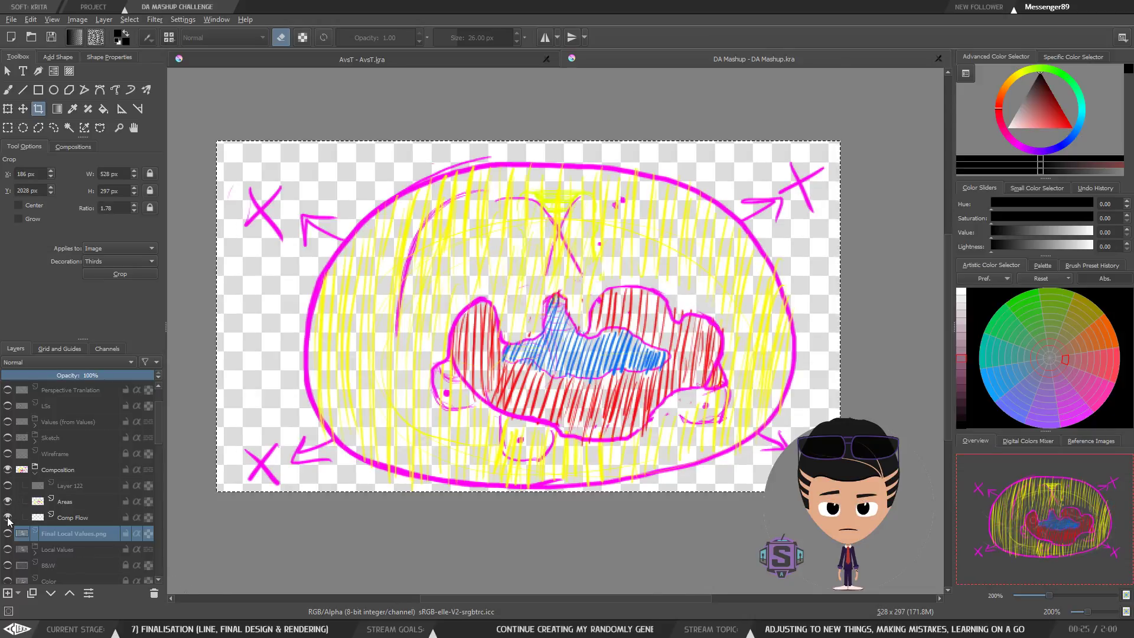
Isolate the Comp Flow layer by hiding Areas and raise its opacity to 100%.
click(7, 502)
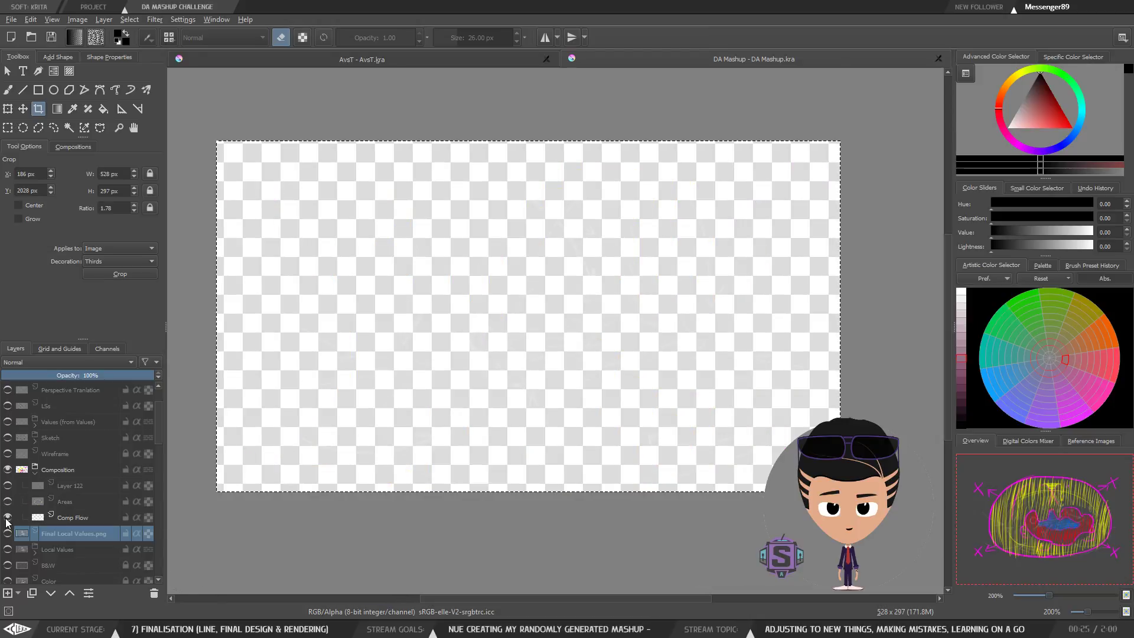
click(66, 521)
drag(53, 379, 159, 378)
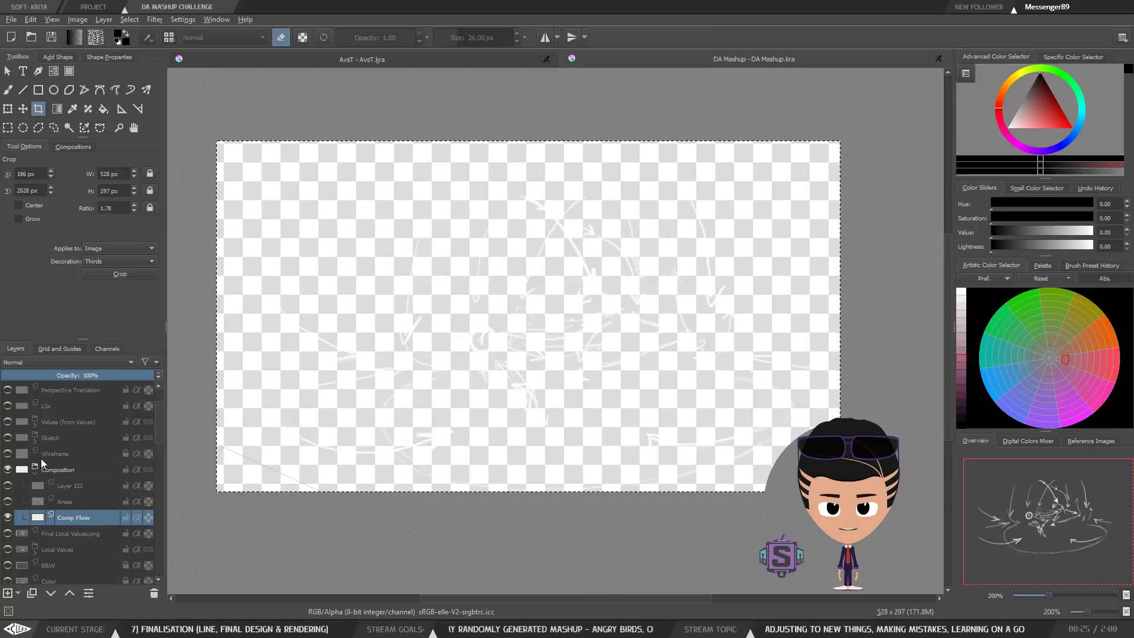
Show Areas and Final Local Values.png together with Comp Flow and set the Areas layer's opacity to 51%.
click(7, 502)
click(73, 504)
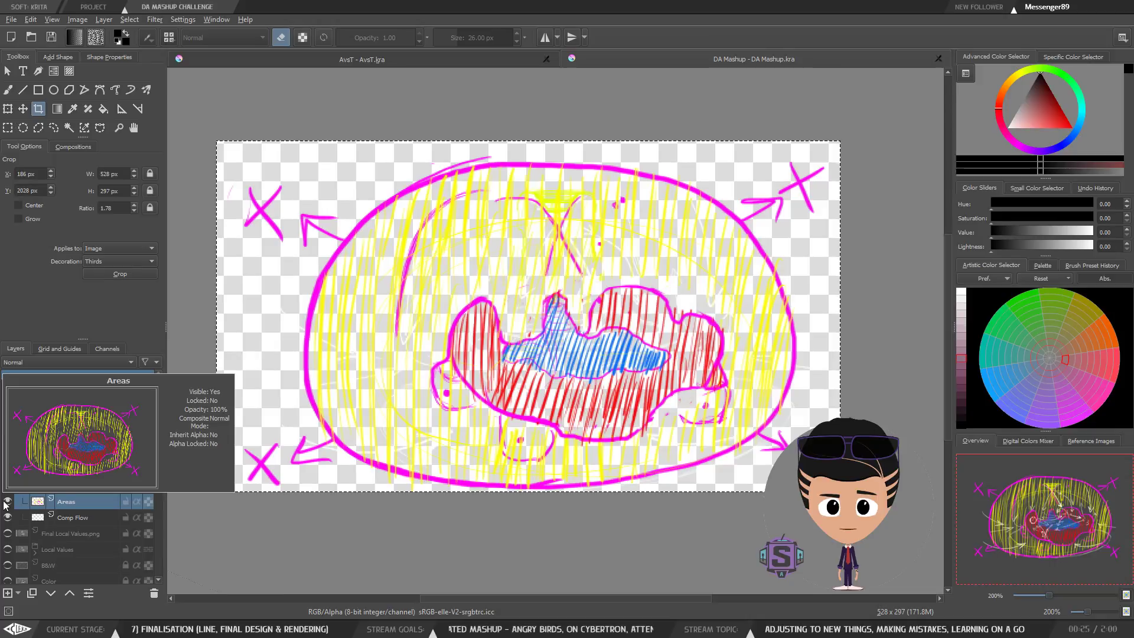
click(7, 533)
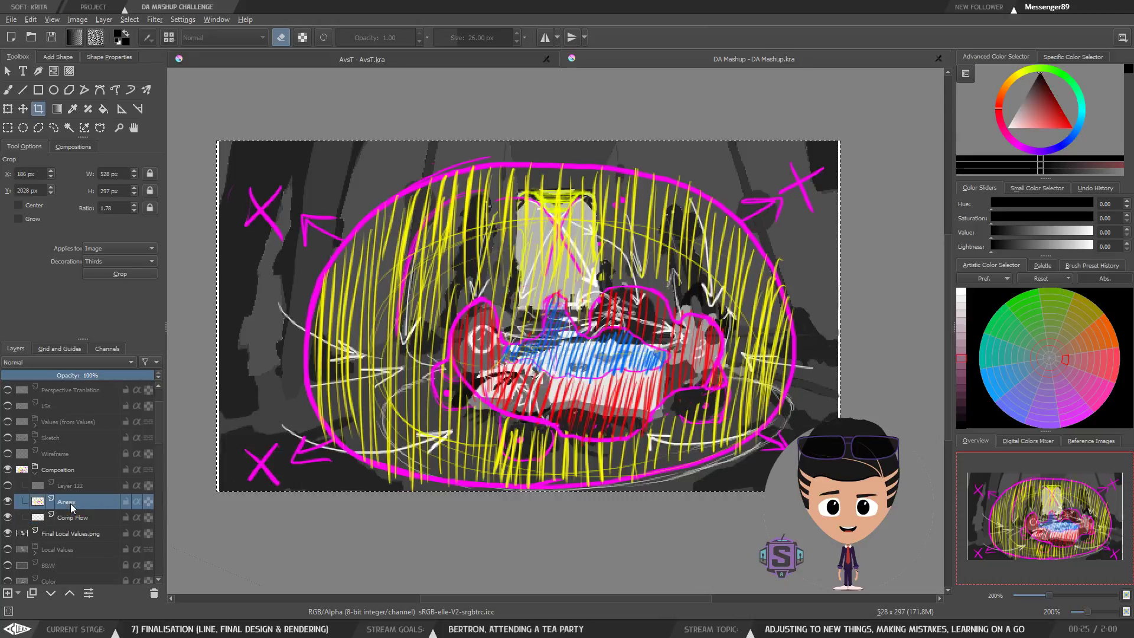
click(80, 378)
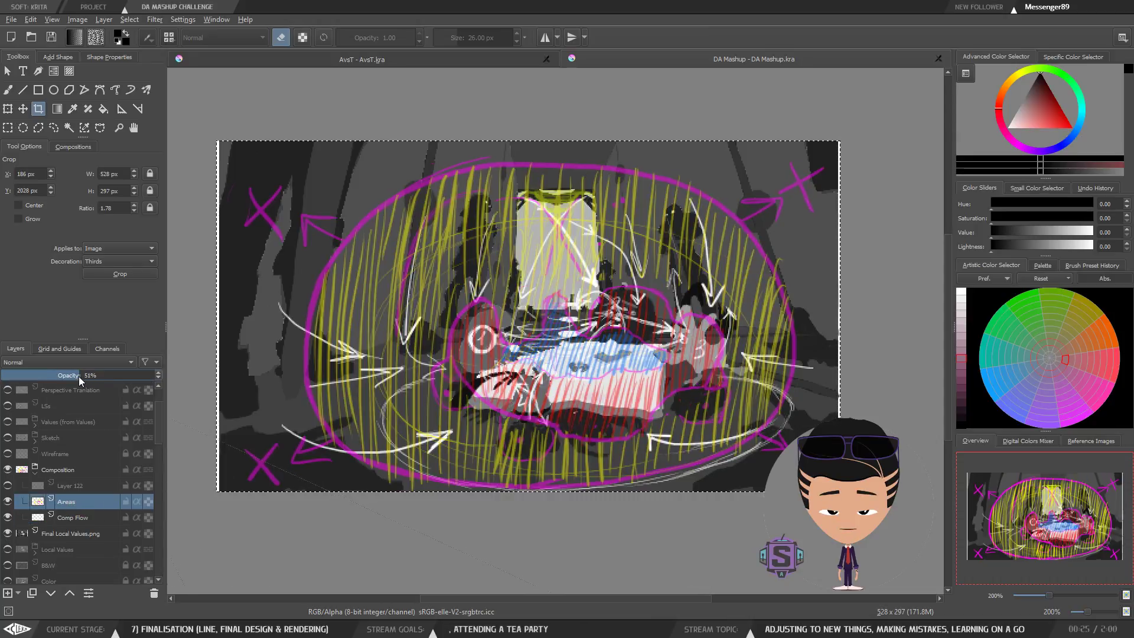
Set the Areas layer's opacity to 50% and make Comp Flow the active layer.
click(77, 377)
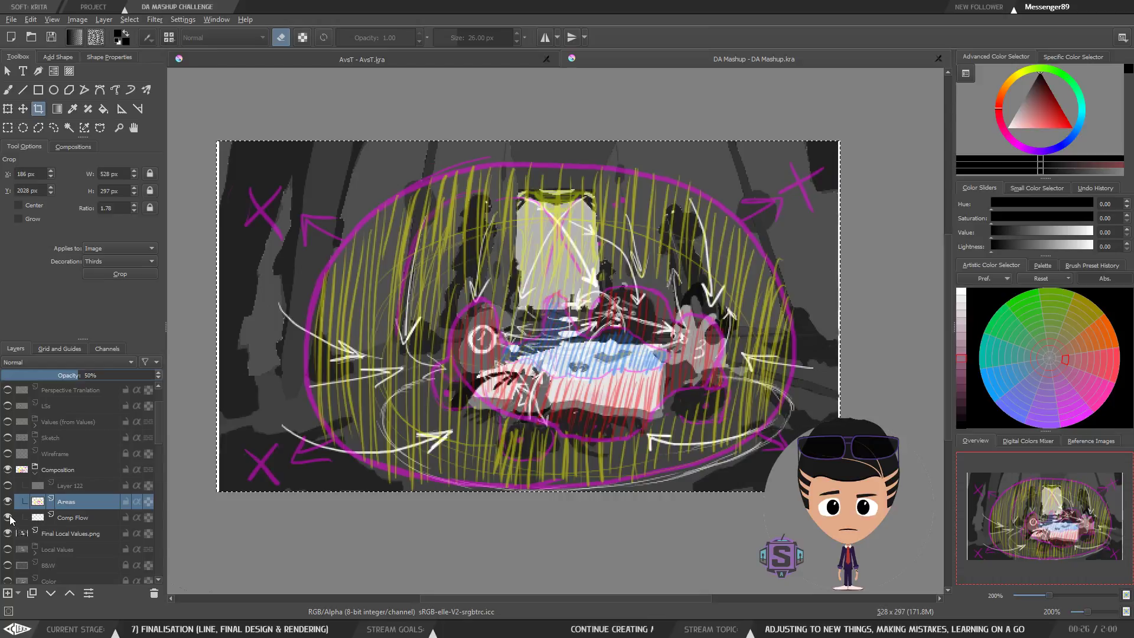
click(67, 519)
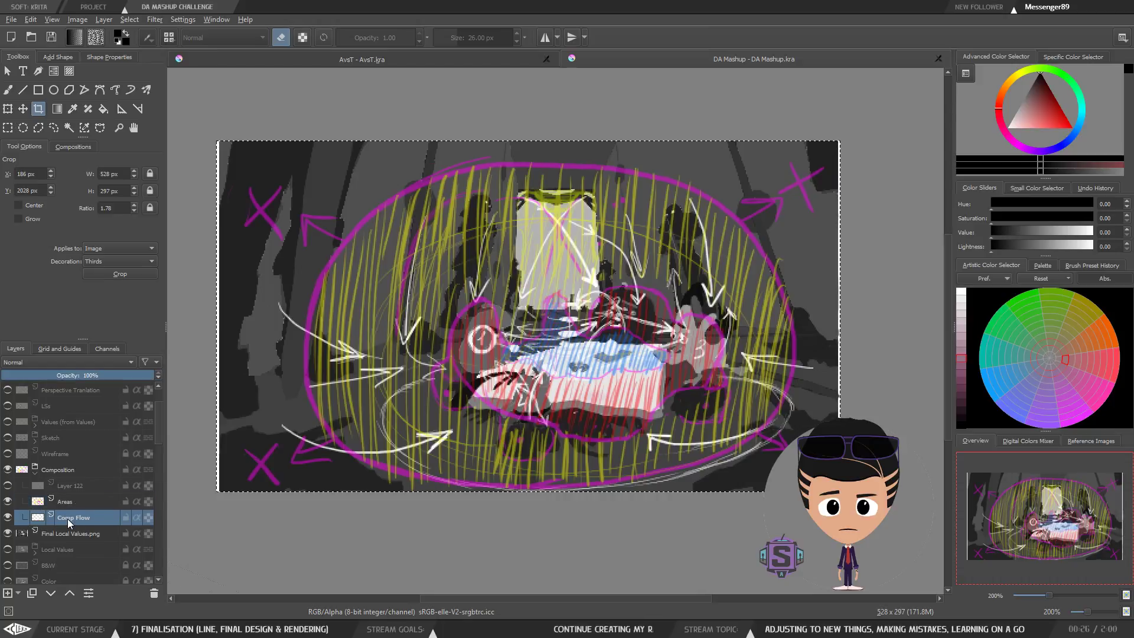
Collapse the Composition group and hide the Final Local Values.png layer so only the composition overlay is shown.
click(36, 473)
click(33, 473)
click(7, 485)
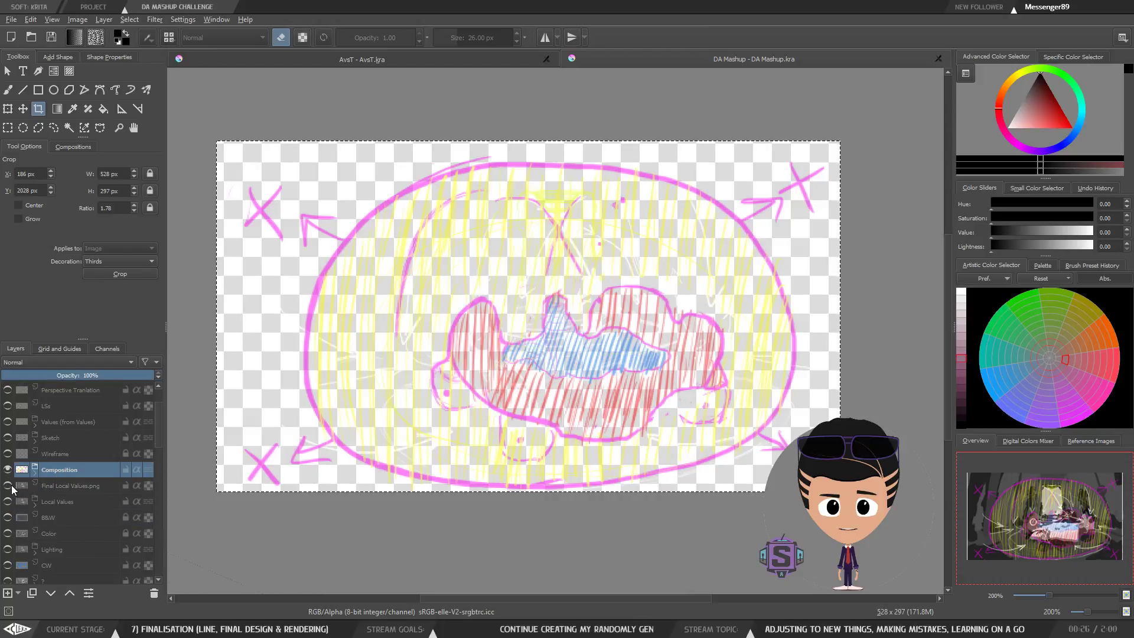
Export the composition overlay as a PNG image, basing its name on Final Color Sketch.png with "Color Sketch" replaced by "Com".
click(11, 19)
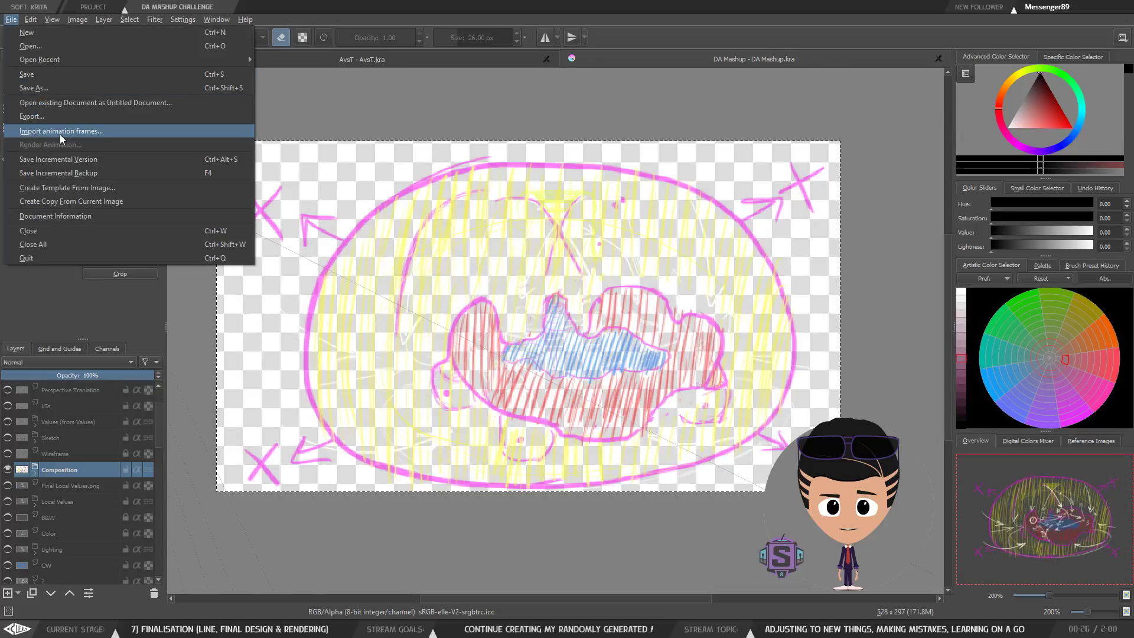
click(49, 122)
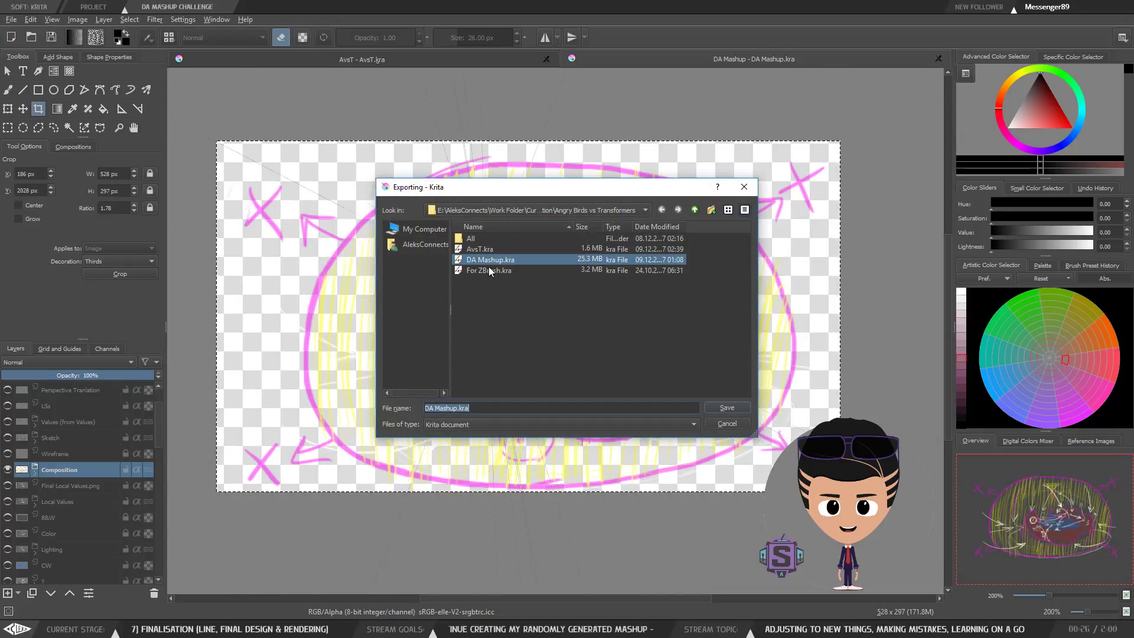
click(522, 422)
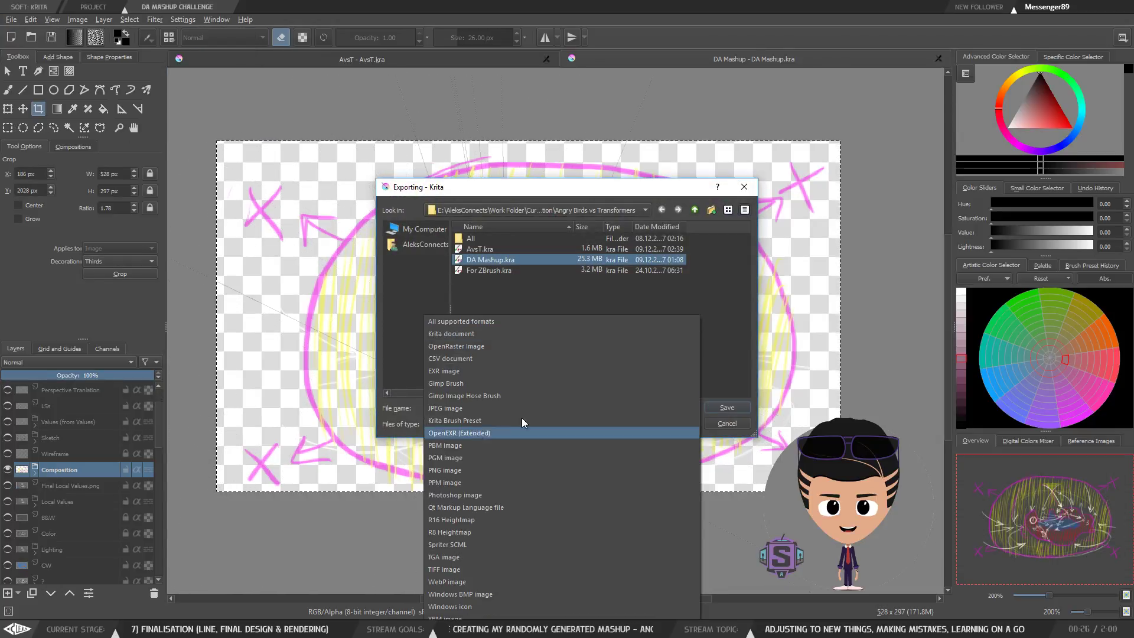
click(457, 469)
click(519, 249)
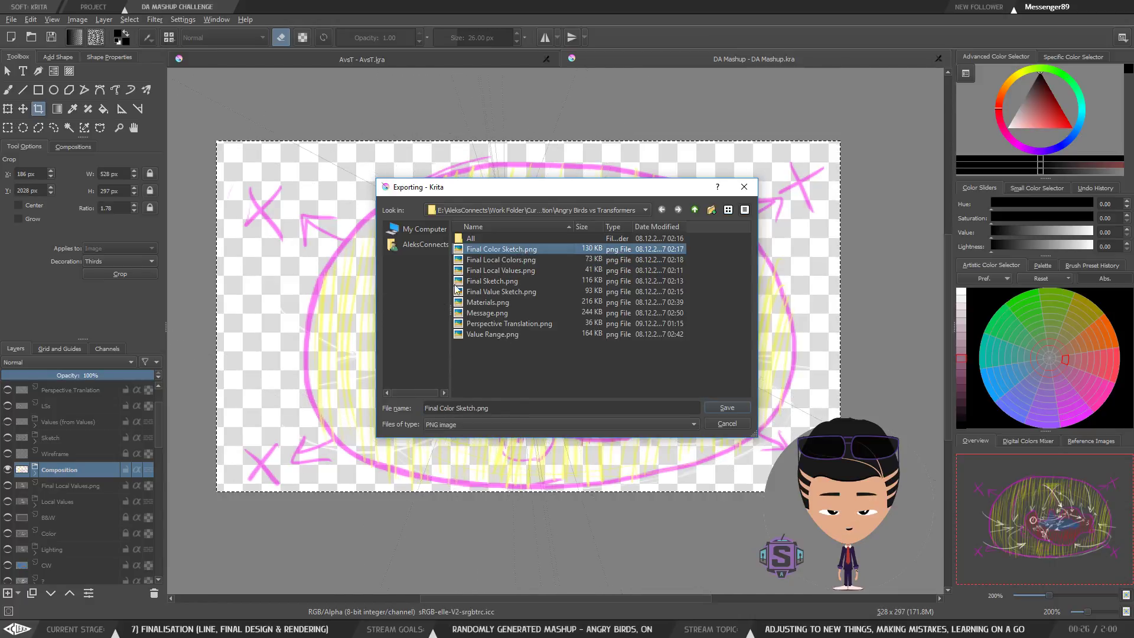
drag(476, 408, 440, 409)
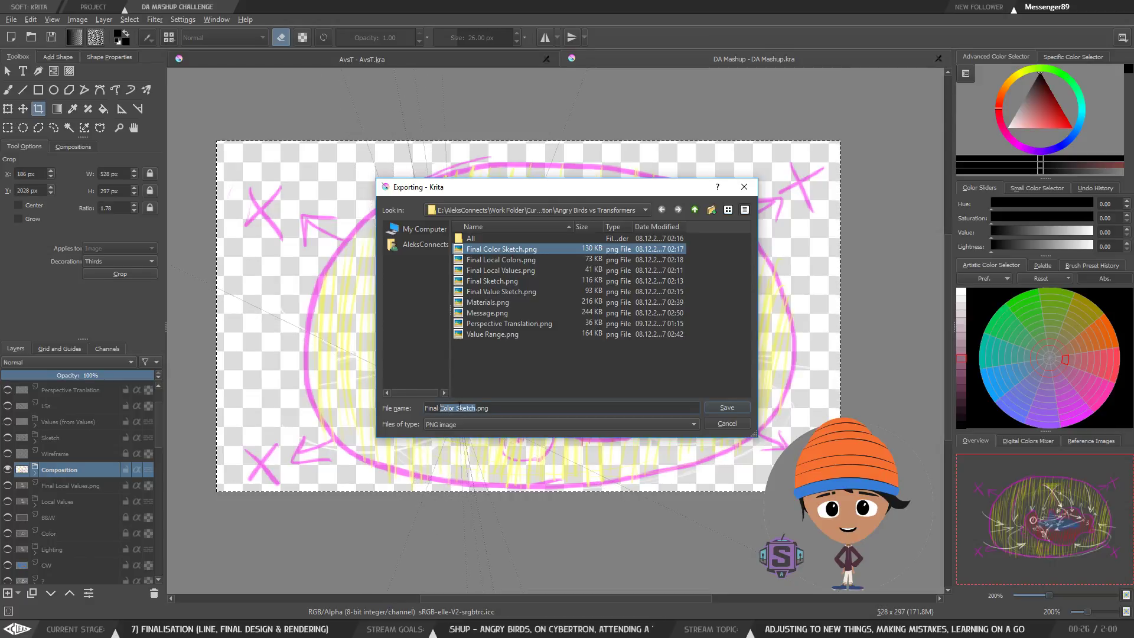
text(Com)
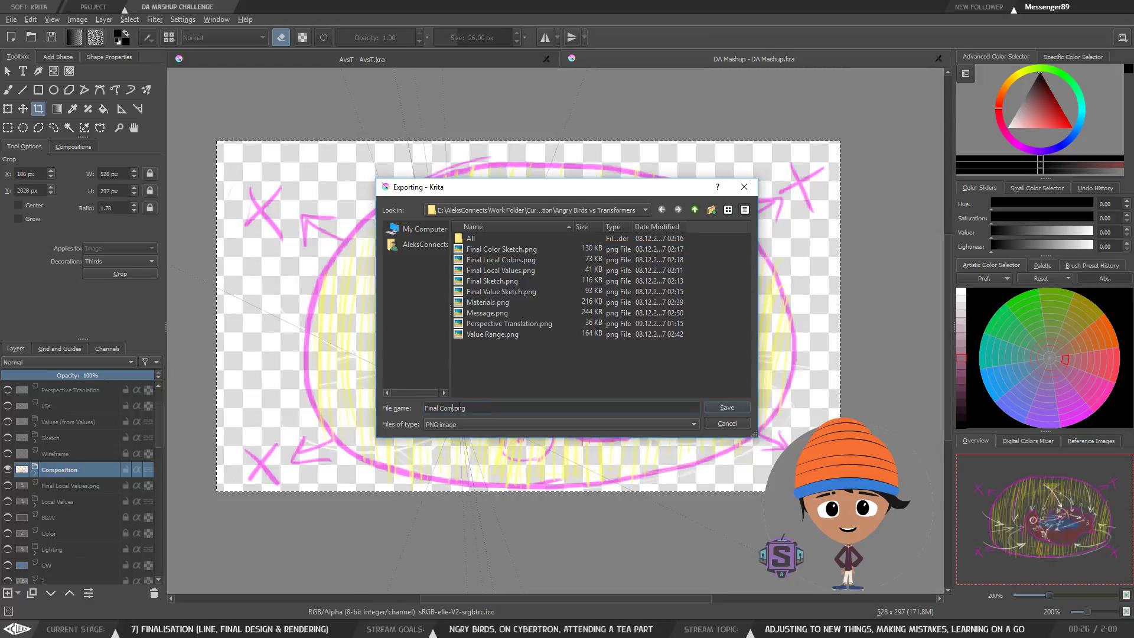
Export the composition as Final Composition.png in PNG format with the offered export options.
key(Left)
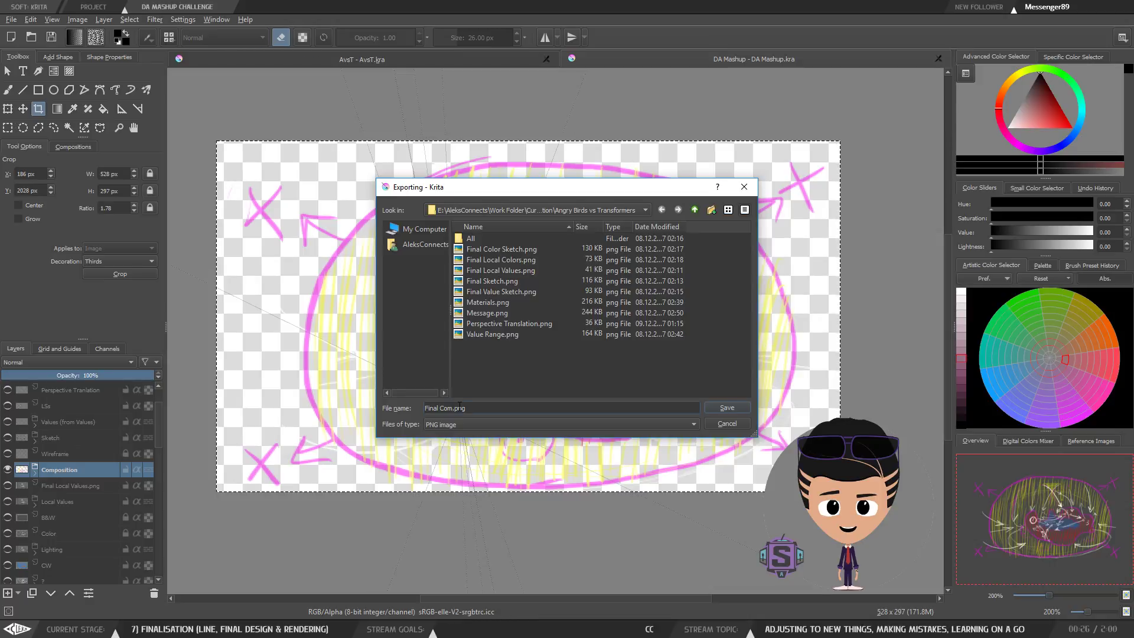
text(position)
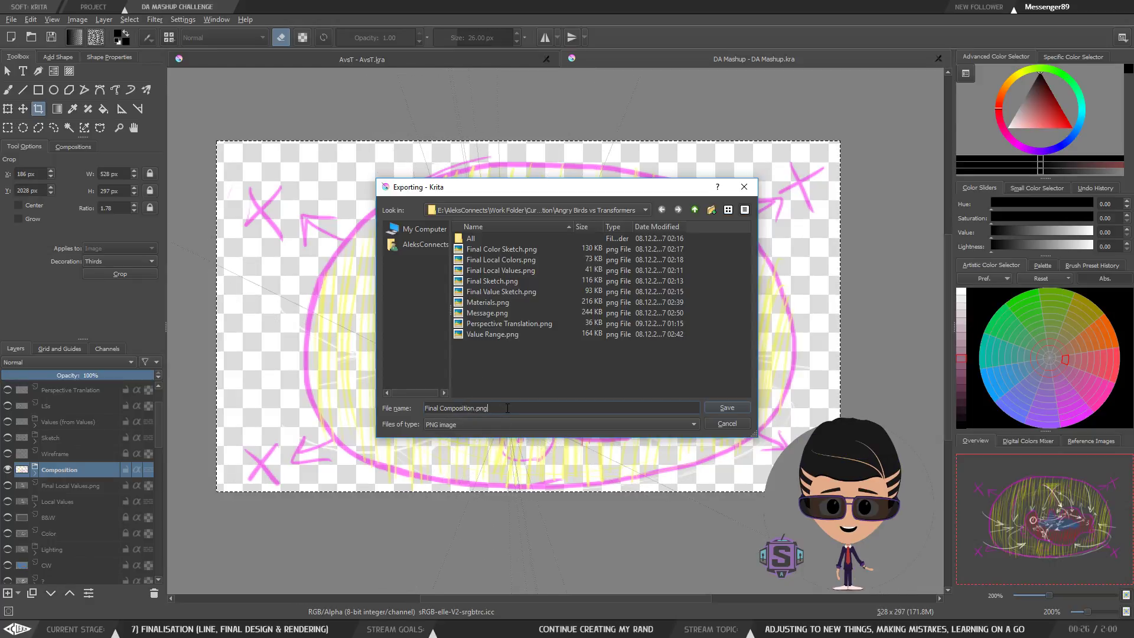
click(727, 408)
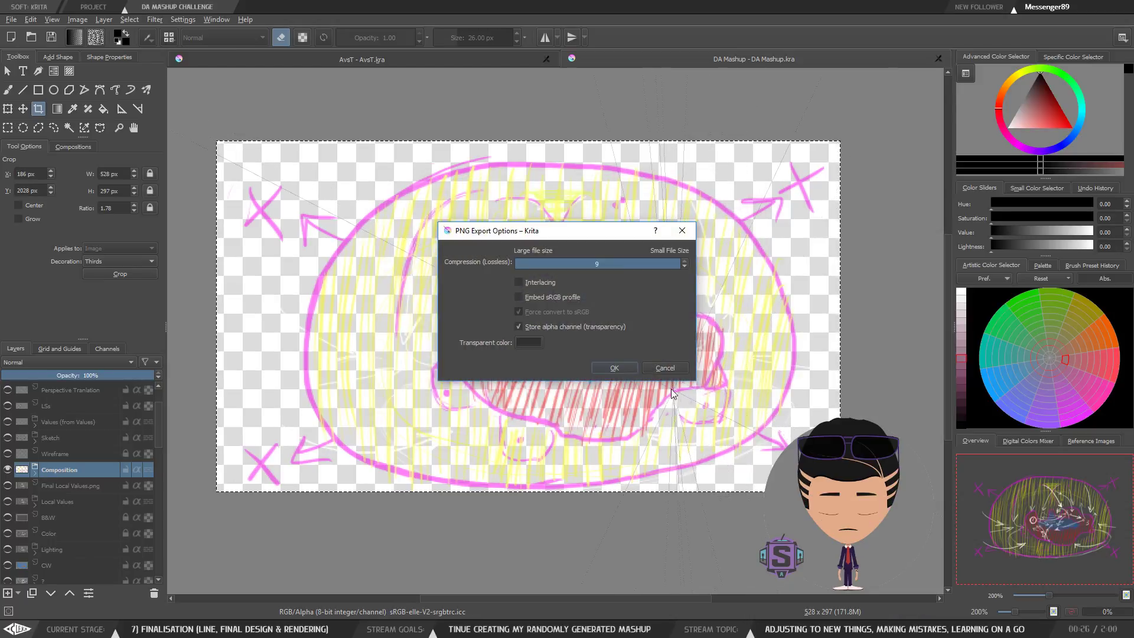
click(619, 365)
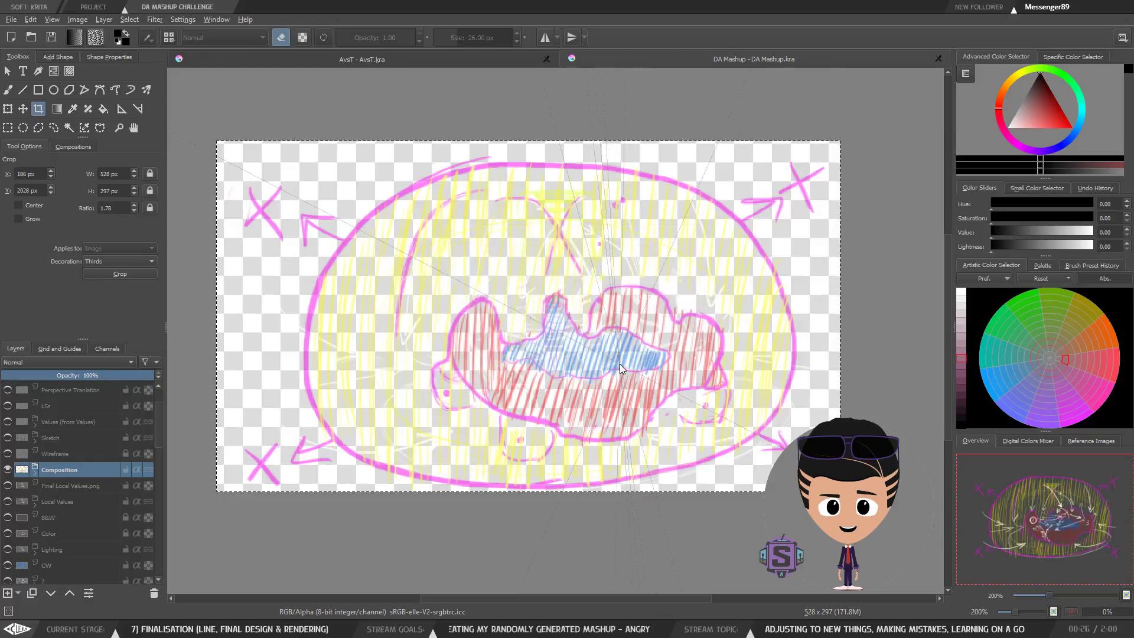
Insert Final Composition.png into the AvsT document as a new layer above Perspective Translation in the Sketches BU group.
click(474, 61)
scroll(381, 280, down, 1)
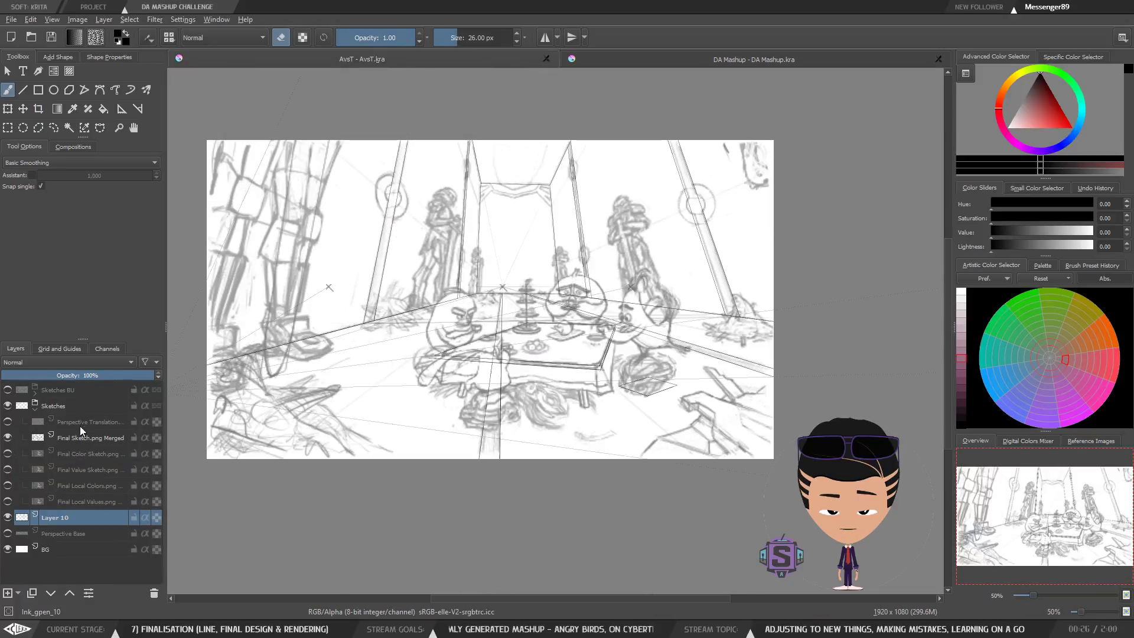
click(68, 423)
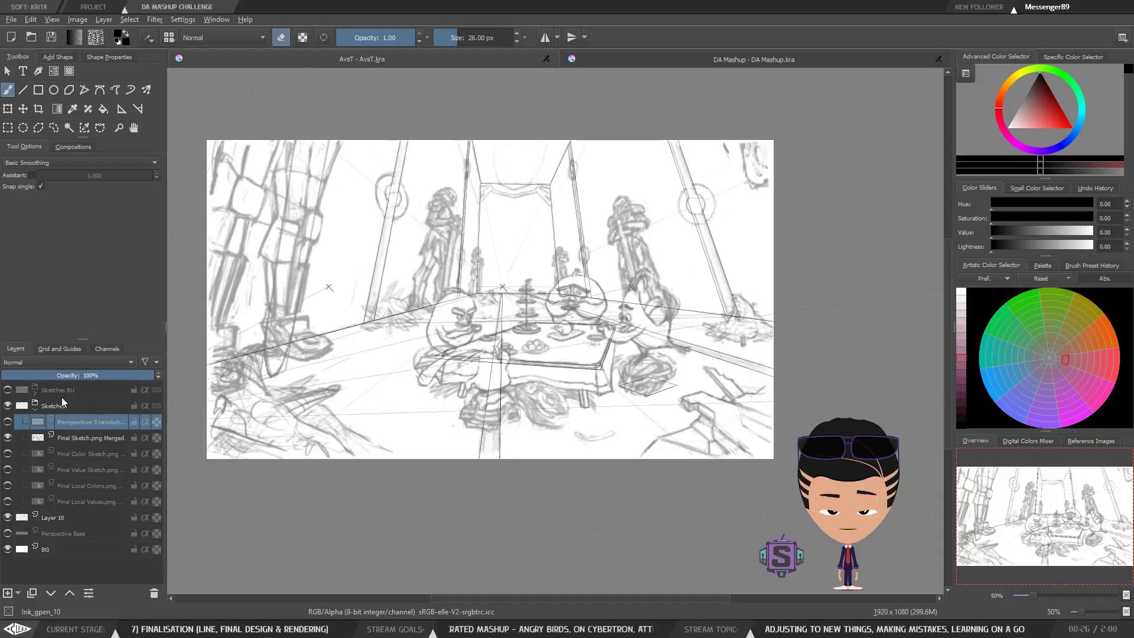
click(33, 394)
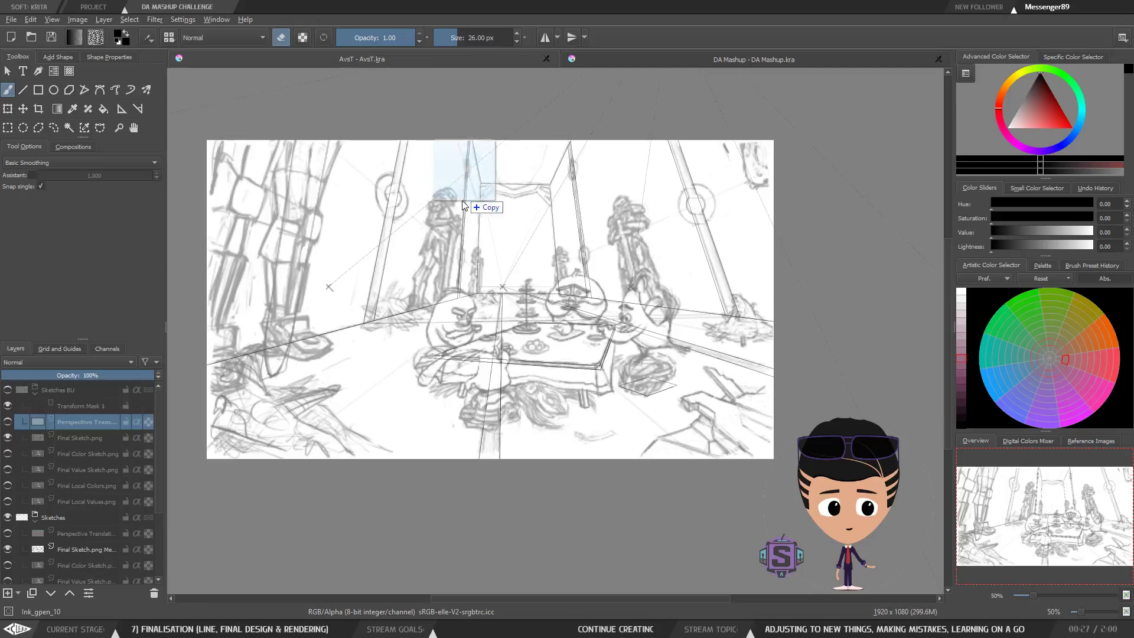
drag(473, 176, 444, 249)
click(502, 250)
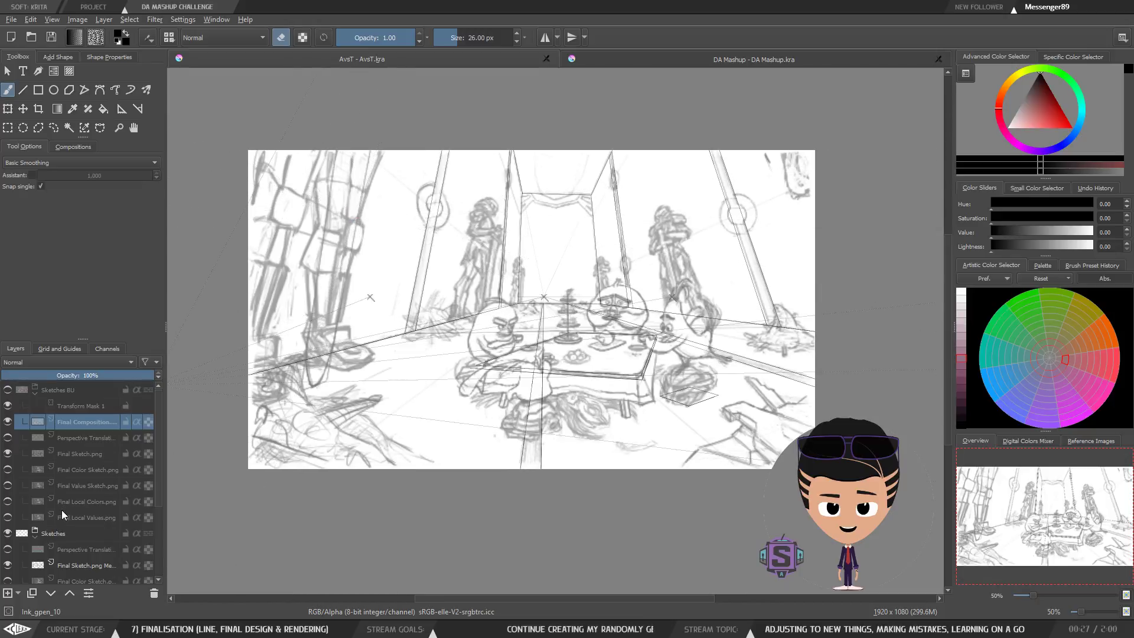
Duplicate the Final Composition.png layer and move the copy out of the Sketches BU group to the top of the stack.
right_click(75, 423)
click(125, 250)
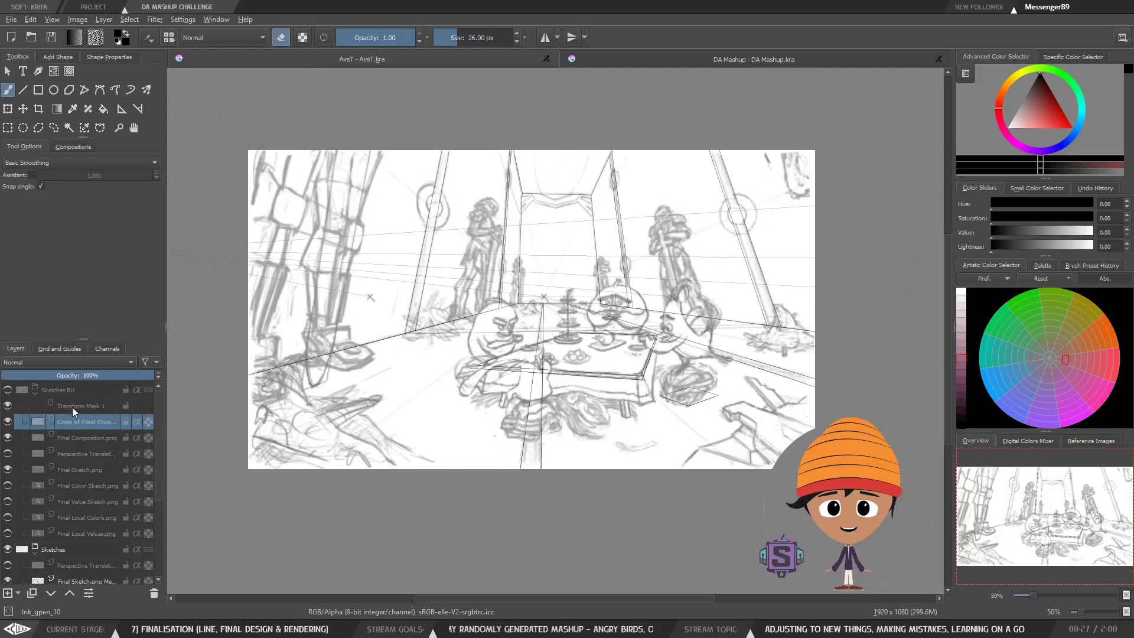
key(ctrl+Page_Up)
key(ctrl+Page_Up)
Duplicate Transform Mask 1 and attach the duplicate to the copied composition layer.
click(80, 424)
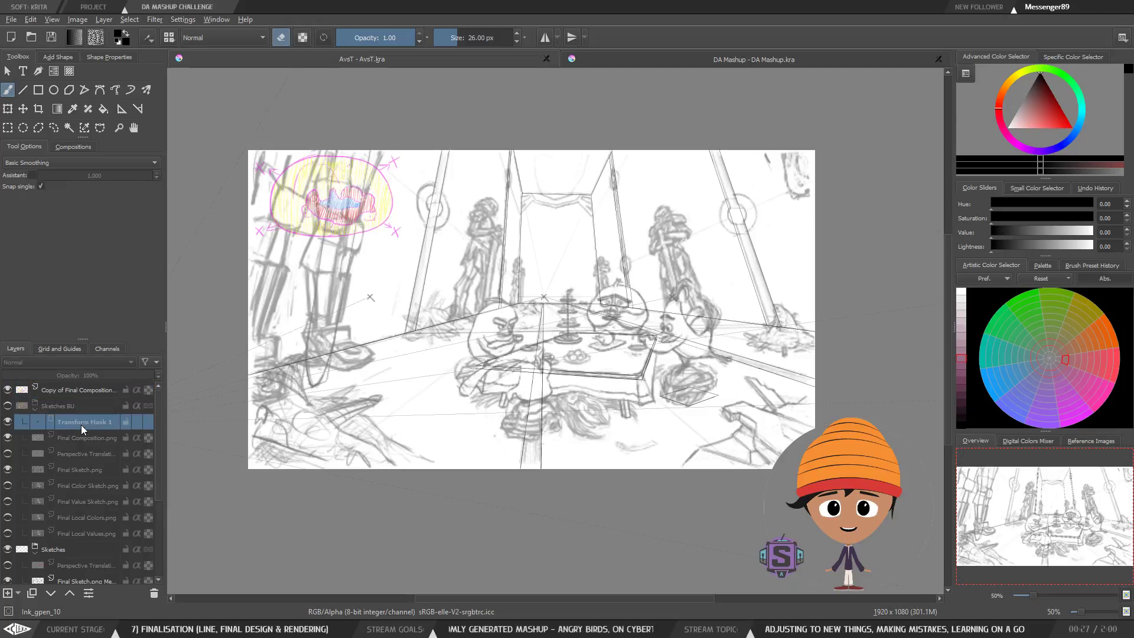
right_click(81, 424)
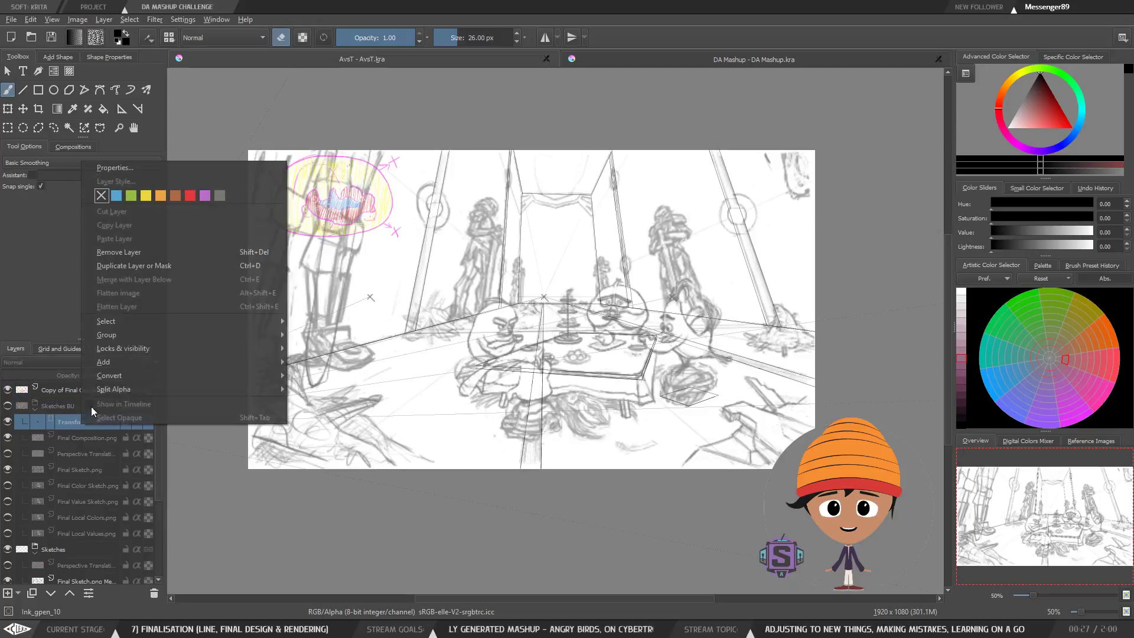
click(146, 265)
key(ctrl+Page_Up)
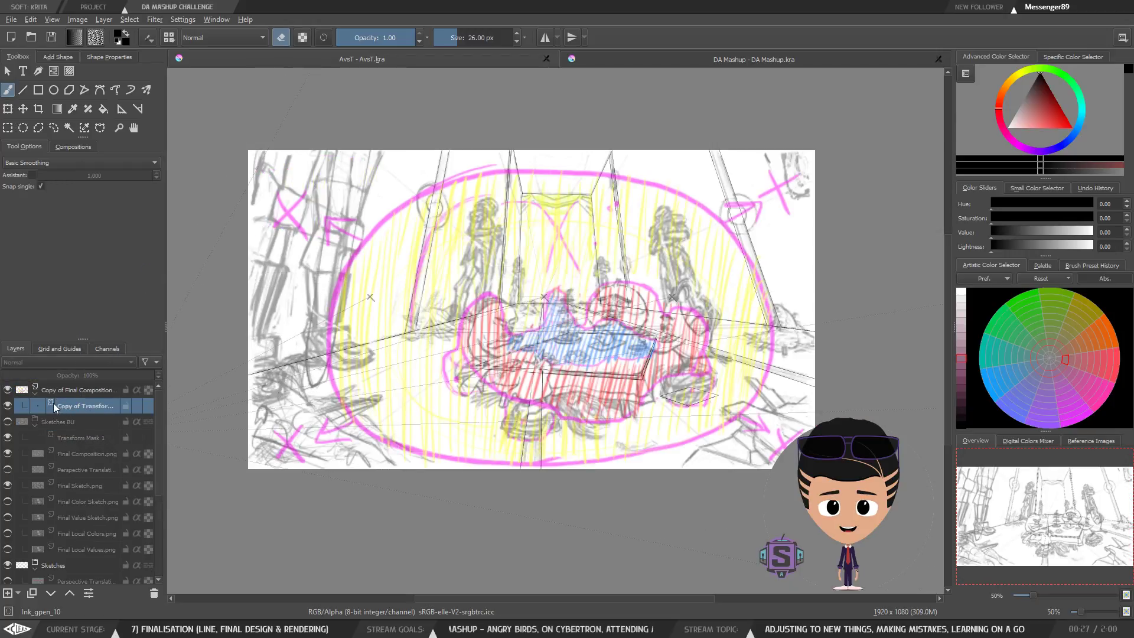
Check the copied composition over the sketch and flatten its layer so the transform mask is applied permanently.
click(59, 390)
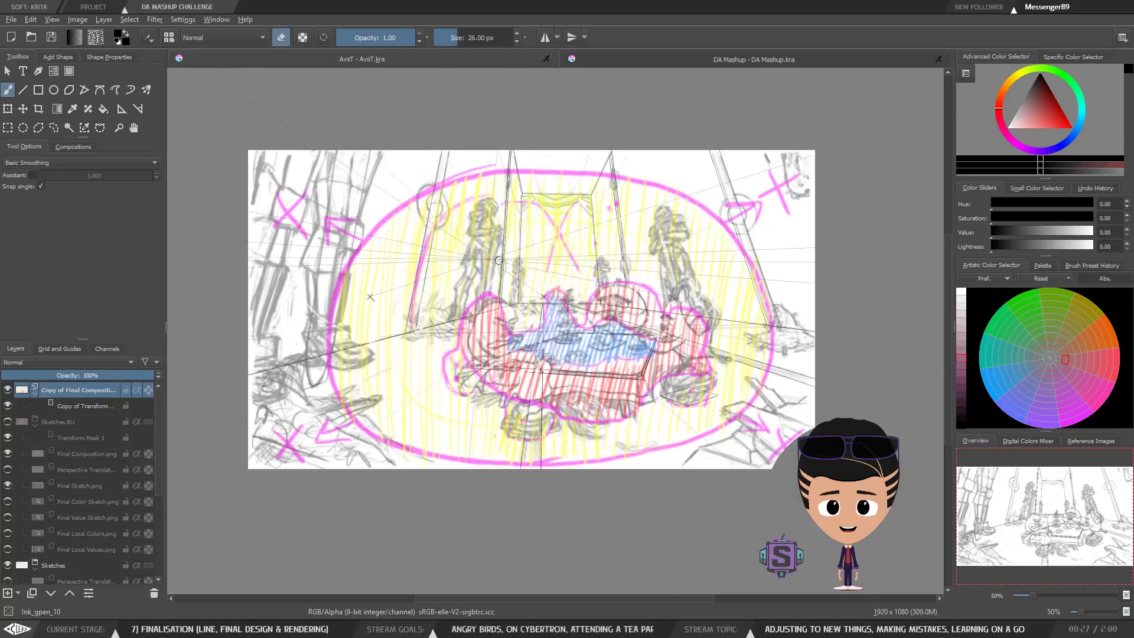
click(8, 390)
click(8, 390)
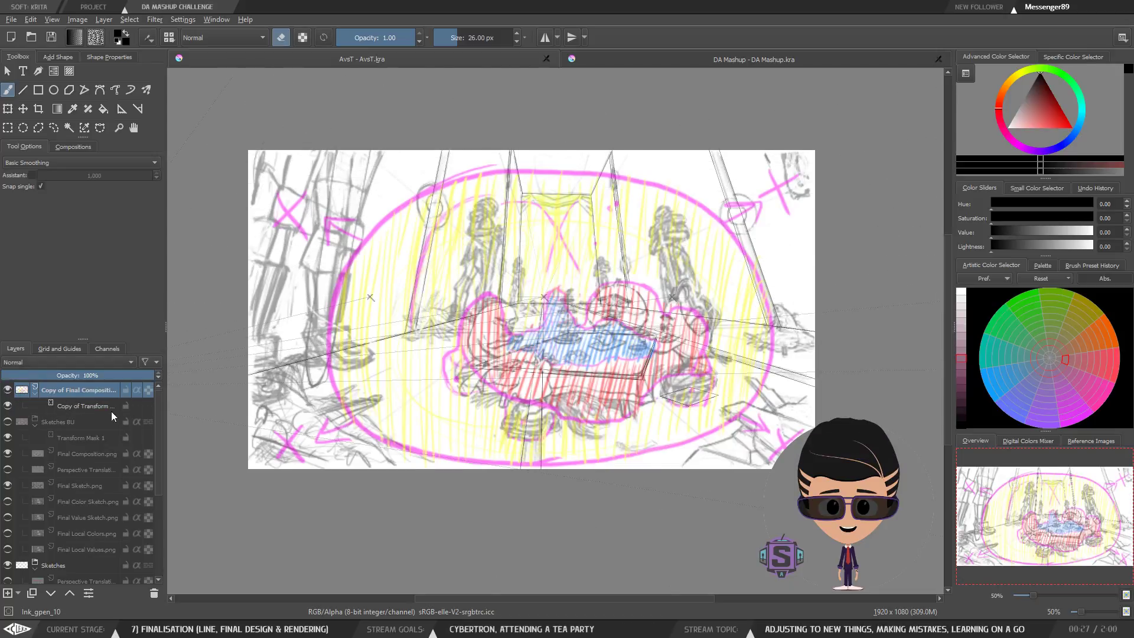
right_click(74, 392)
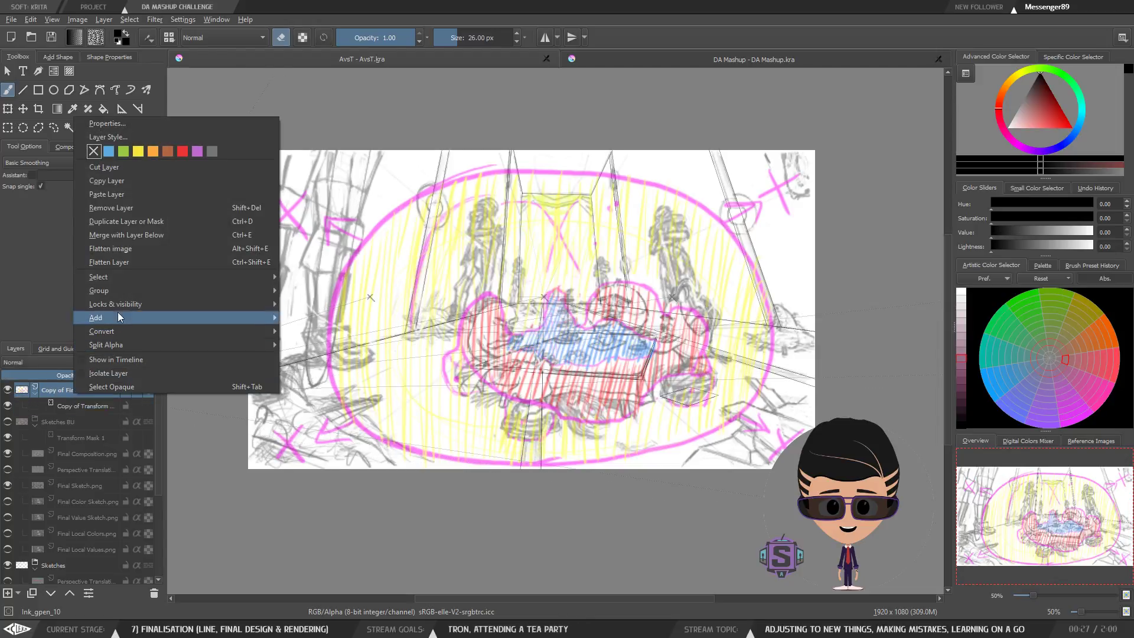
click(125, 263)
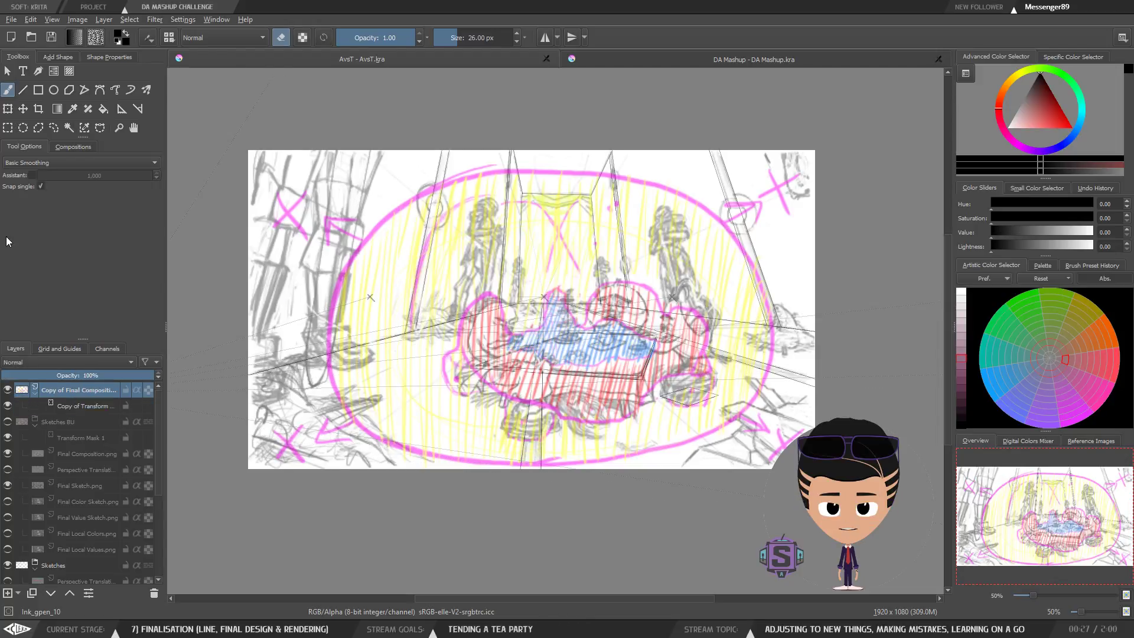
click(46, 36)
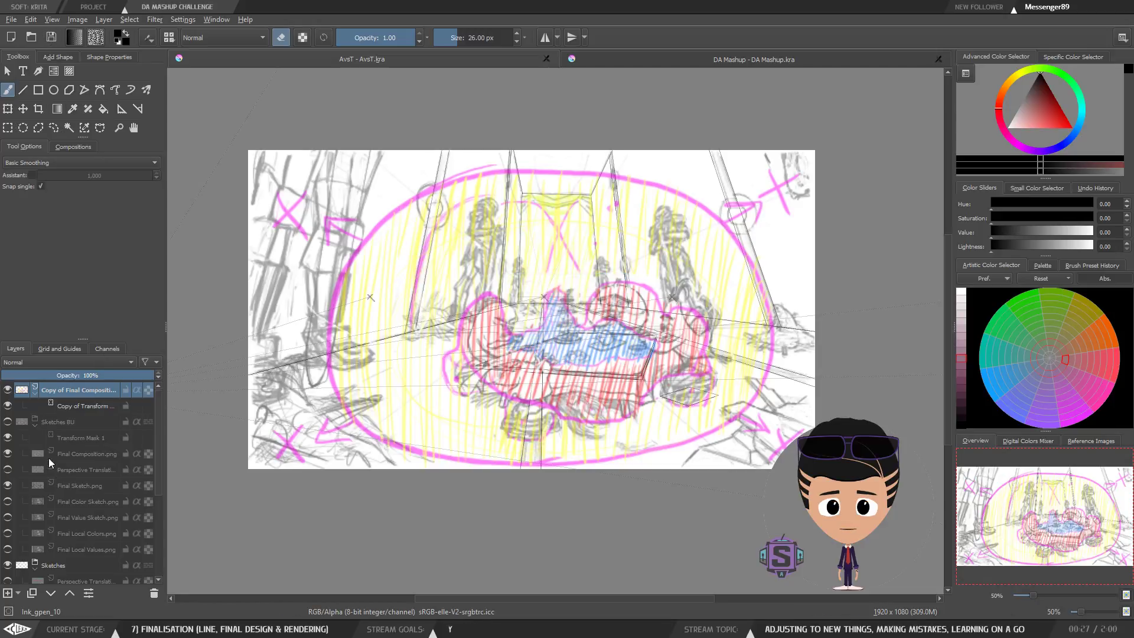
click(84, 407)
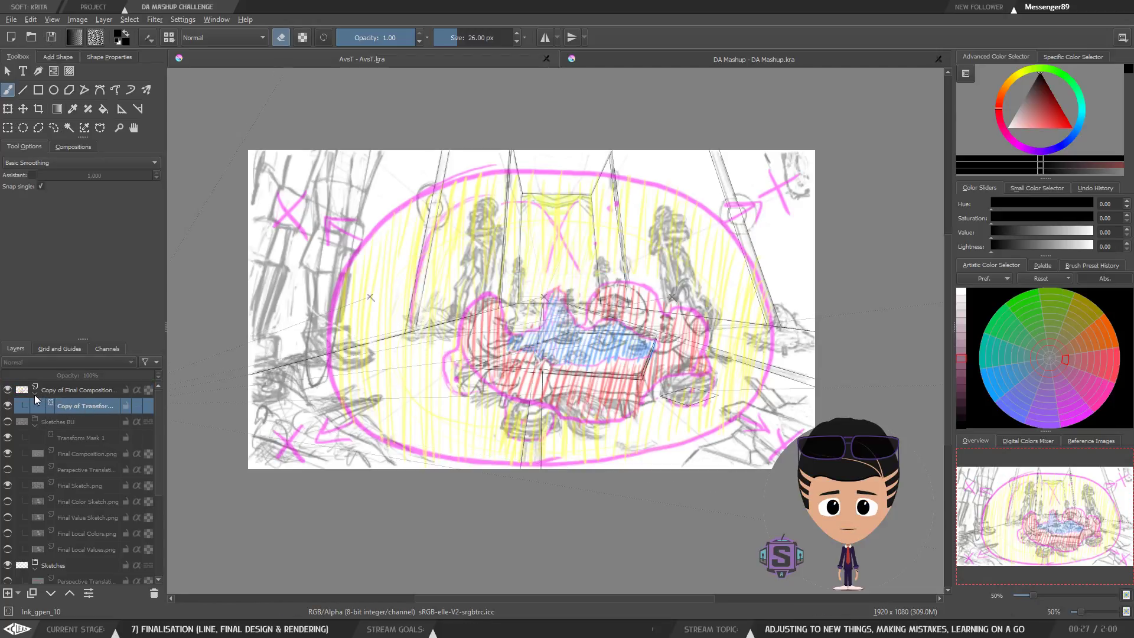
click(34, 391)
right_click(85, 392)
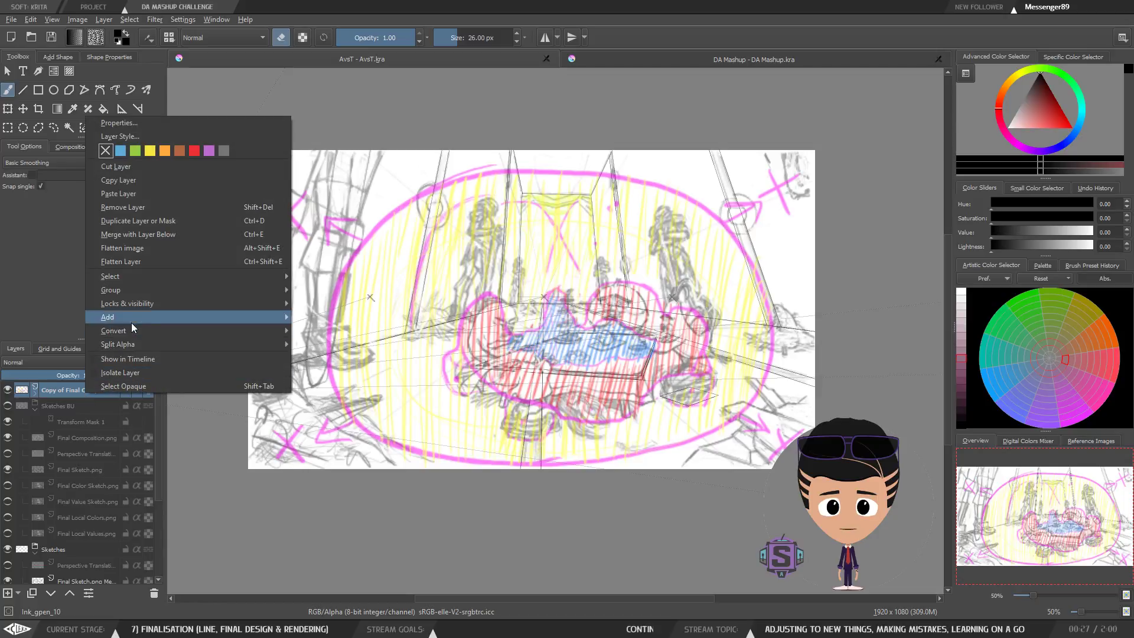
click(133, 262)
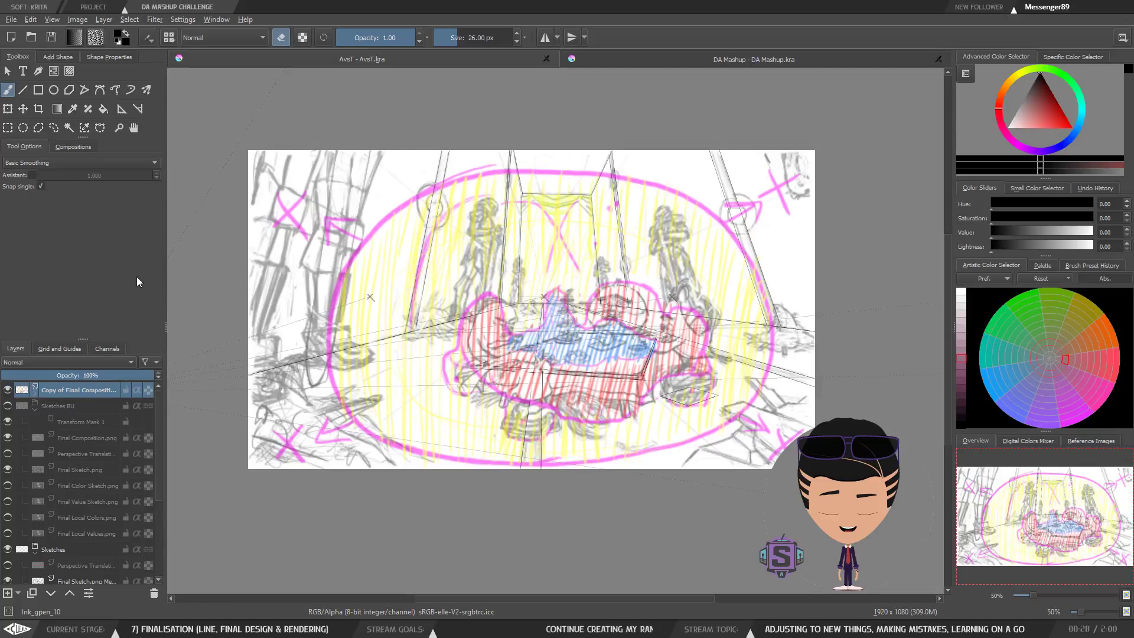
Collapse Sketches BU and move the flattened composition copy into the Sketches group, directly above Final Sketch.png Merged.
click(34, 409)
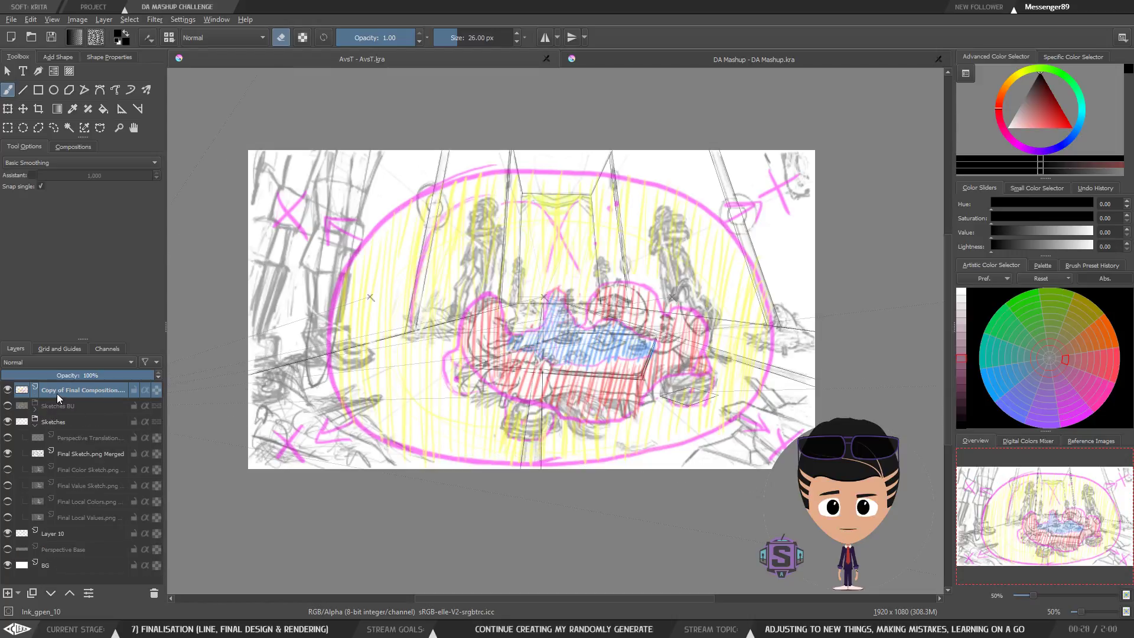
drag(74, 388, 79, 440)
key(ctrl+Page_Down)
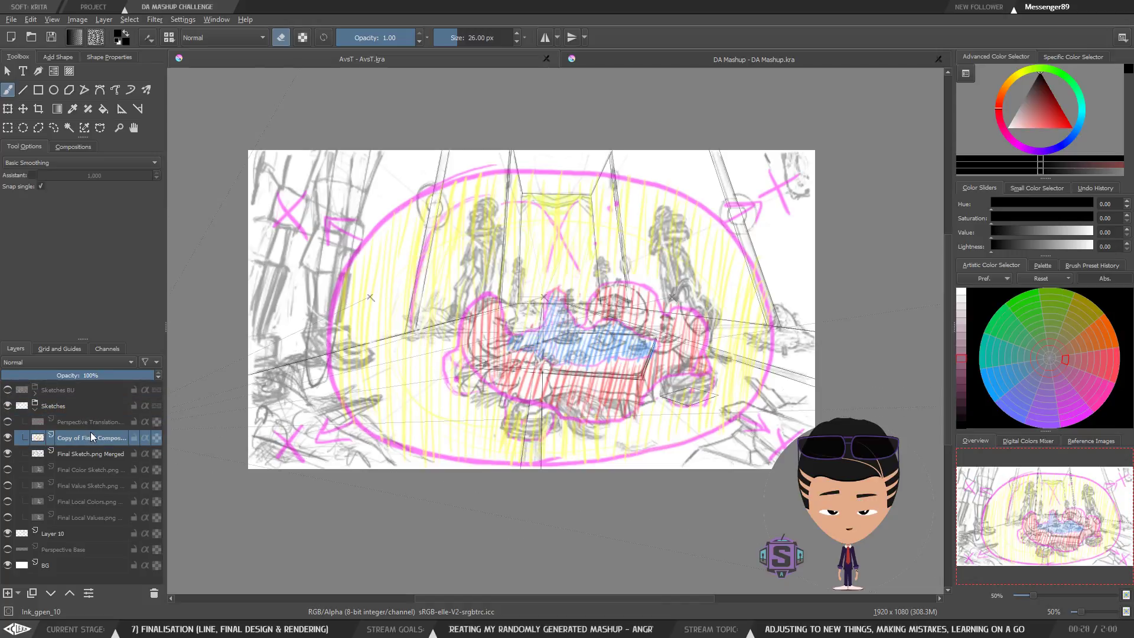
click(7, 438)
click(8, 438)
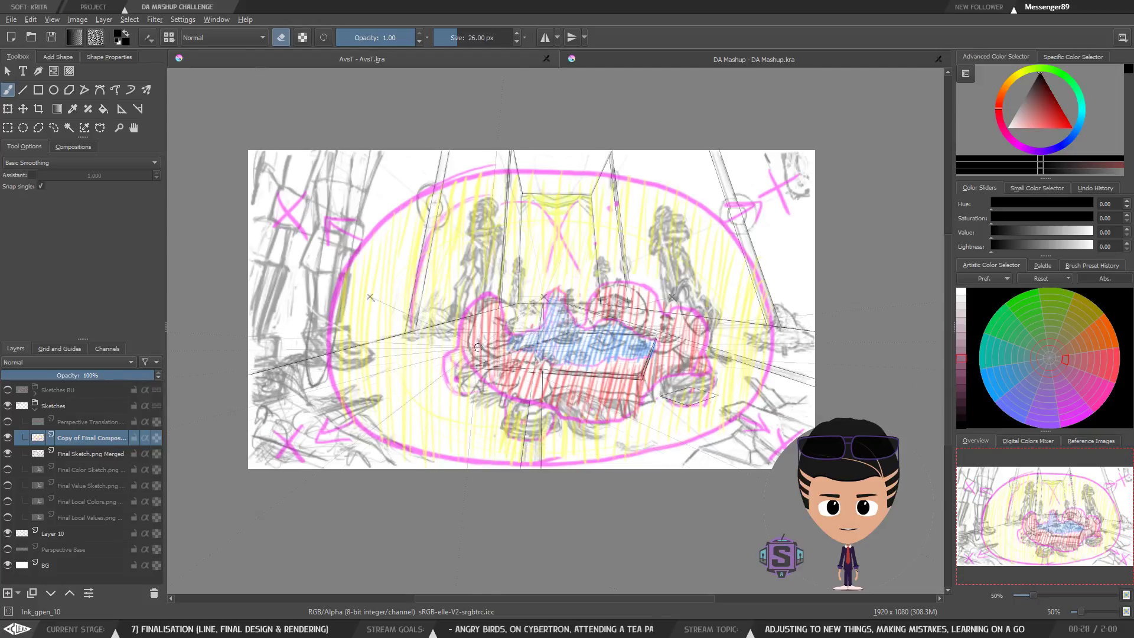
Try the composition overlay at 59% opacity over the sketch and restore it to 100%.
scroll(655, 329, up, 2)
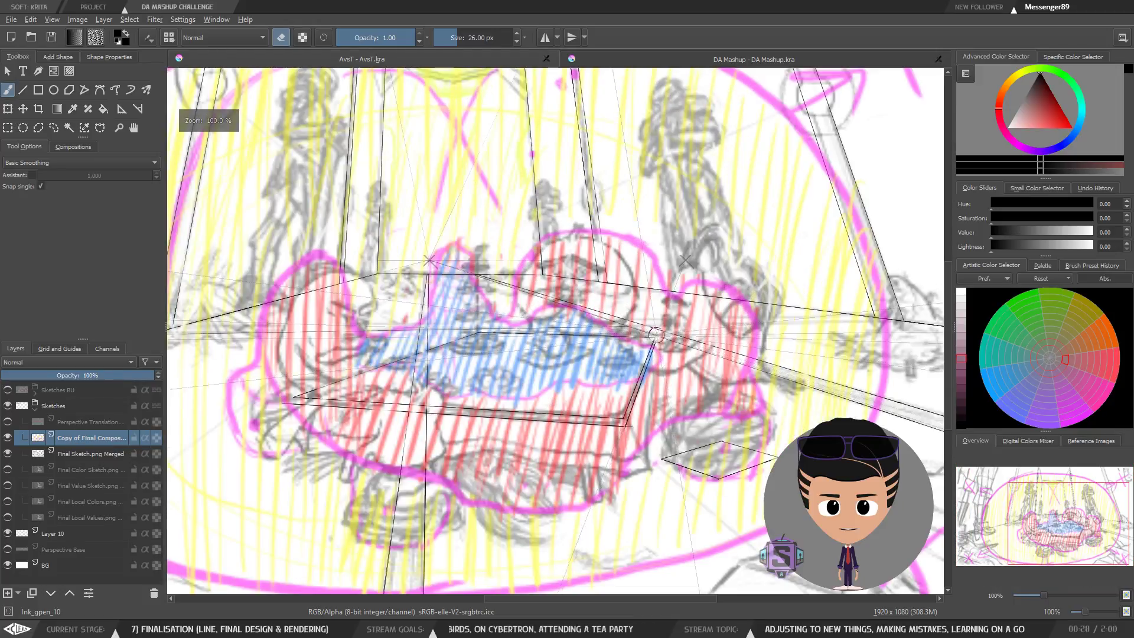
scroll(613, 346, down, 1)
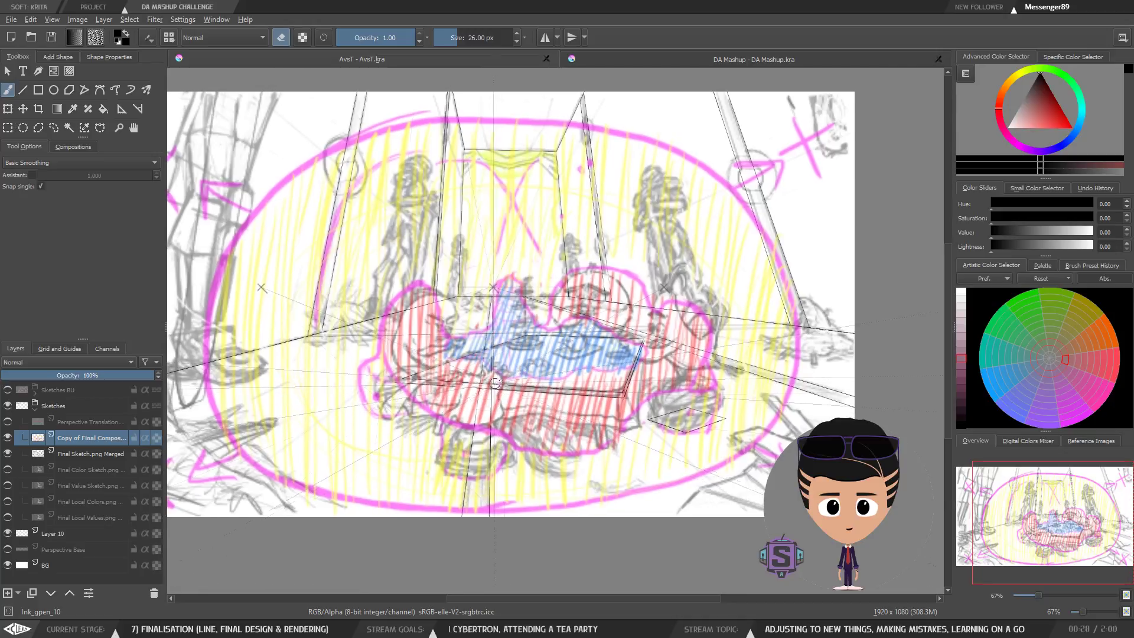
click(92, 378)
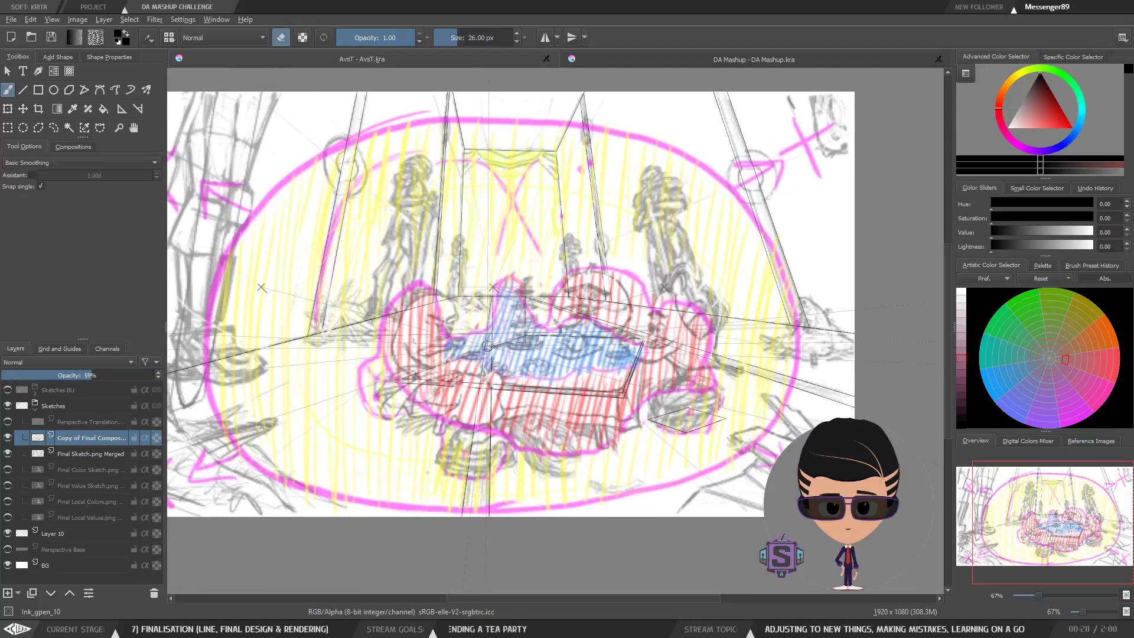
click(151, 375)
Compare the composition overlay with the merged final sketch by hiding and showing each of the two layers.
click(93, 454)
drag(503, 336, 553, 333)
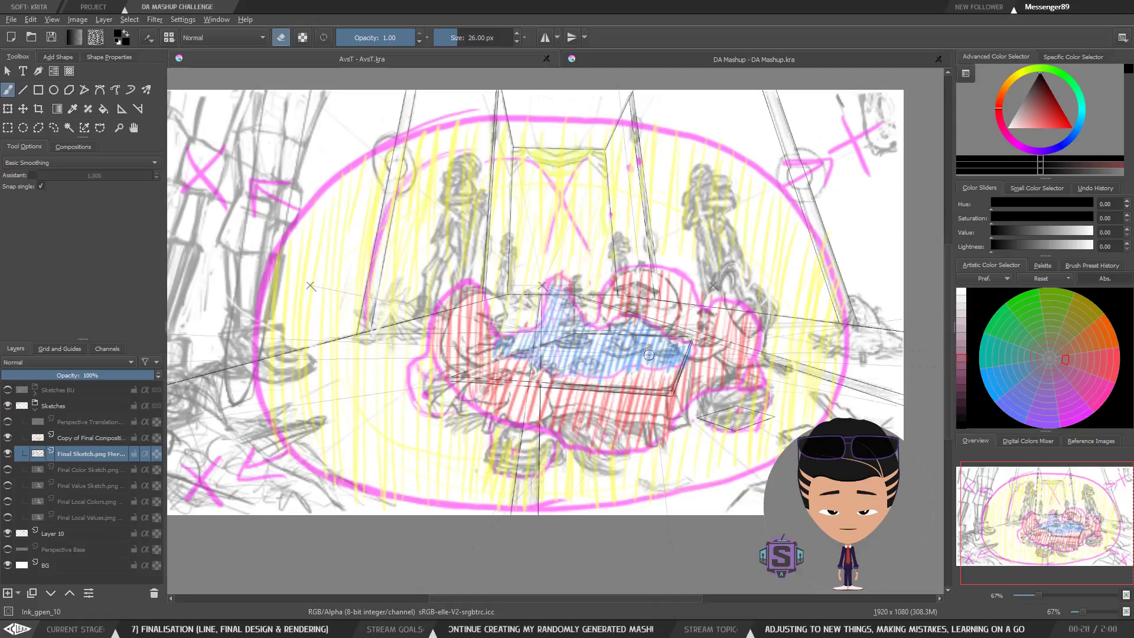
drag(658, 409, 663, 399)
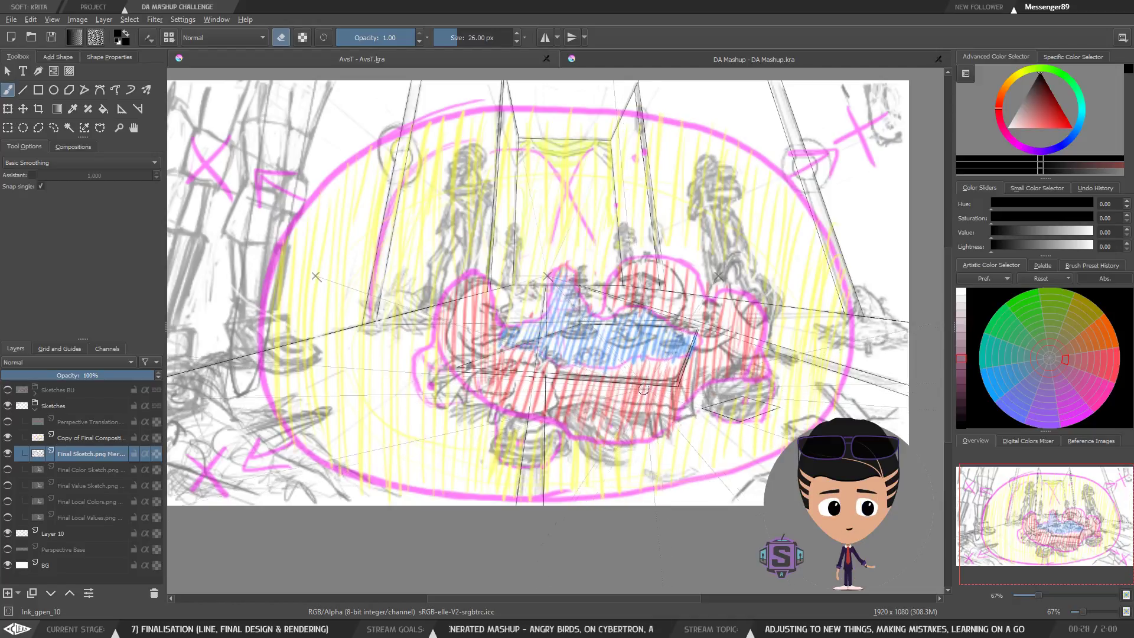
drag(596, 372, 593, 381)
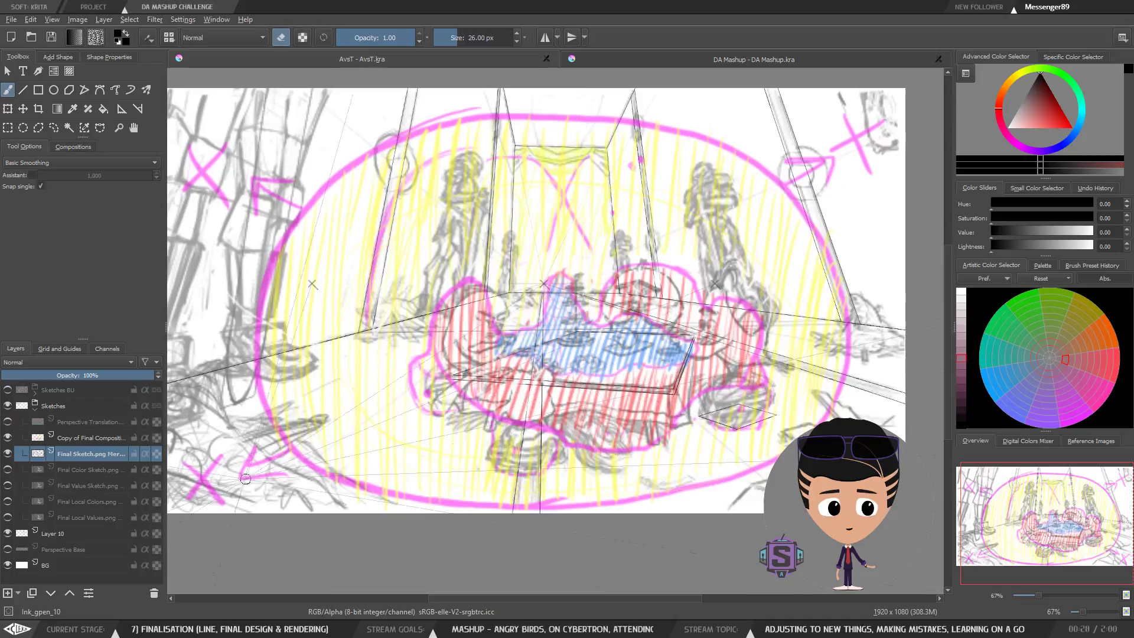
click(8, 453)
click(7, 453)
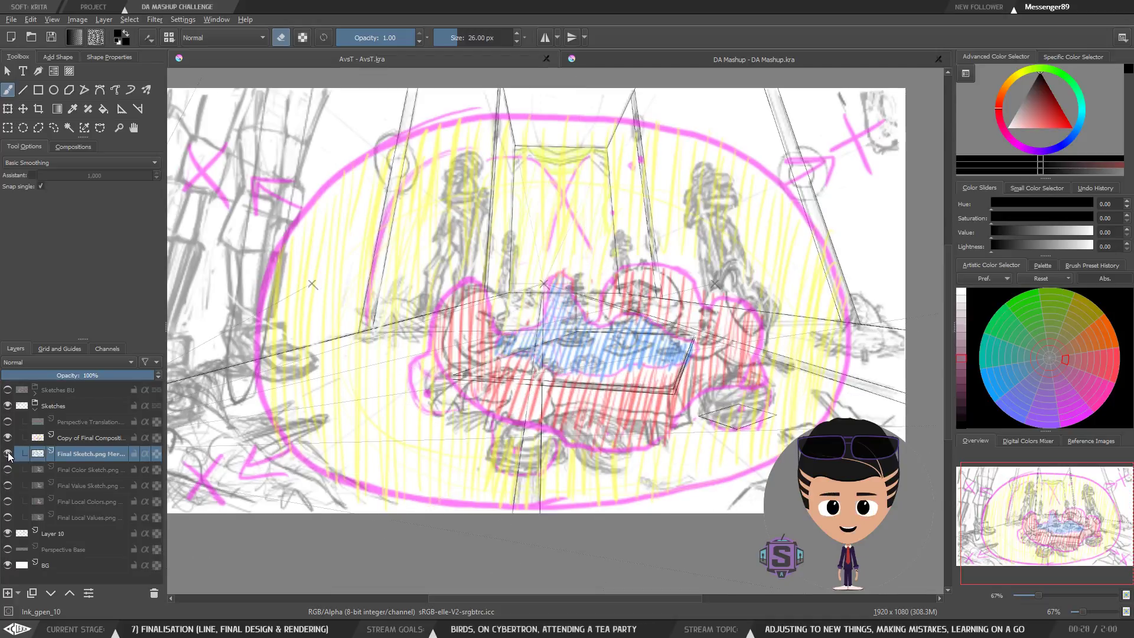
click(8, 440)
click(9, 439)
click(9, 439)
click(9, 440)
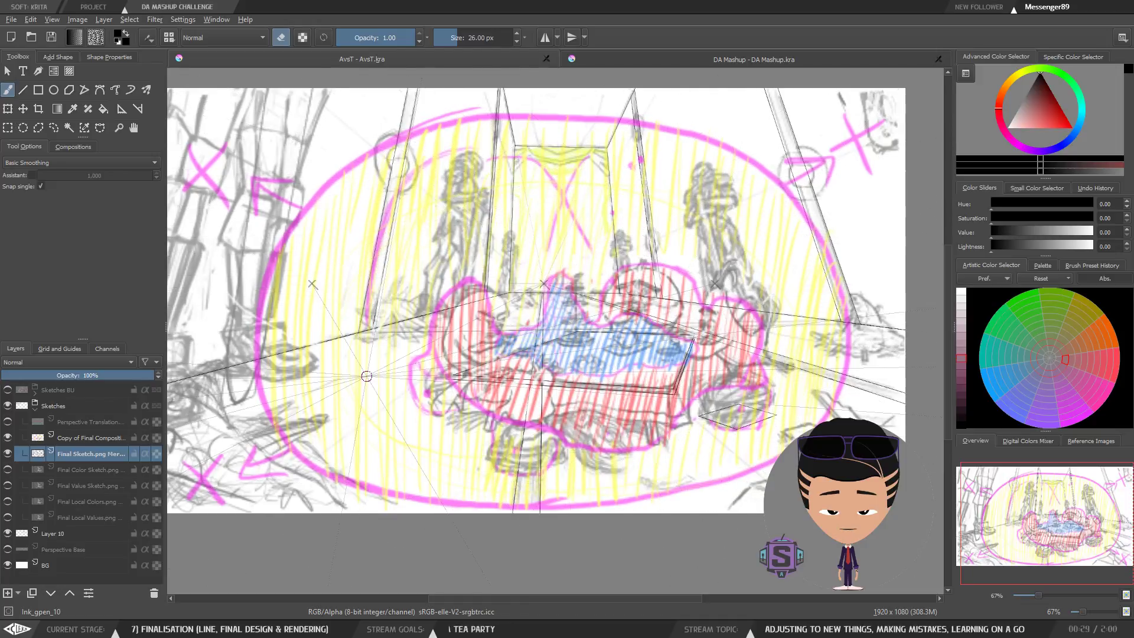
scroll(393, 351, down, 1)
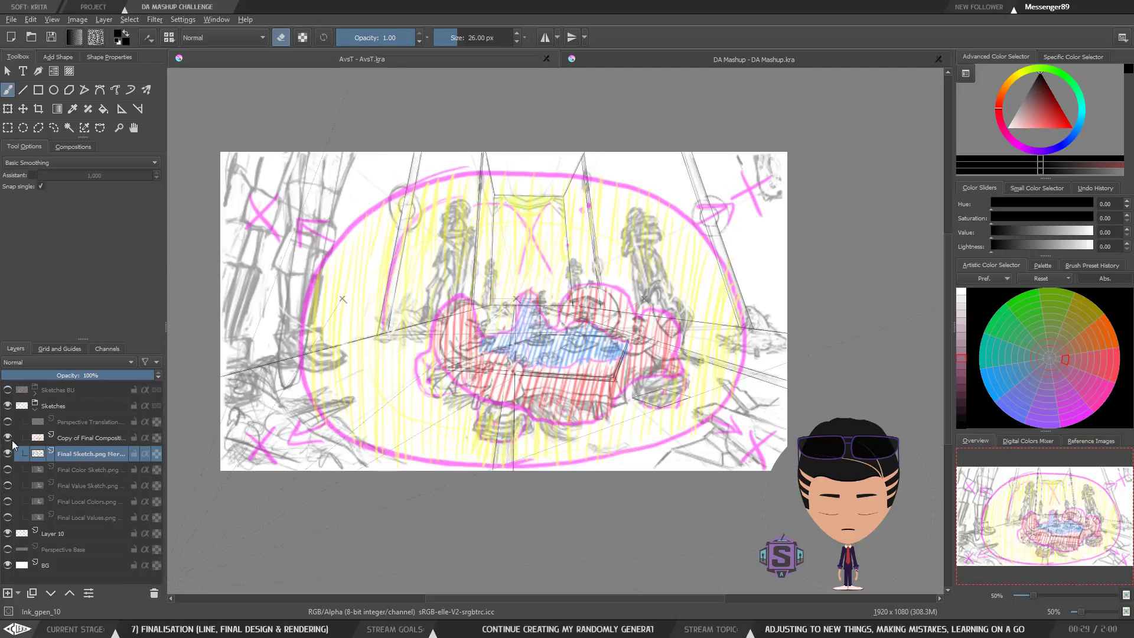
mouse_move(13, 454)
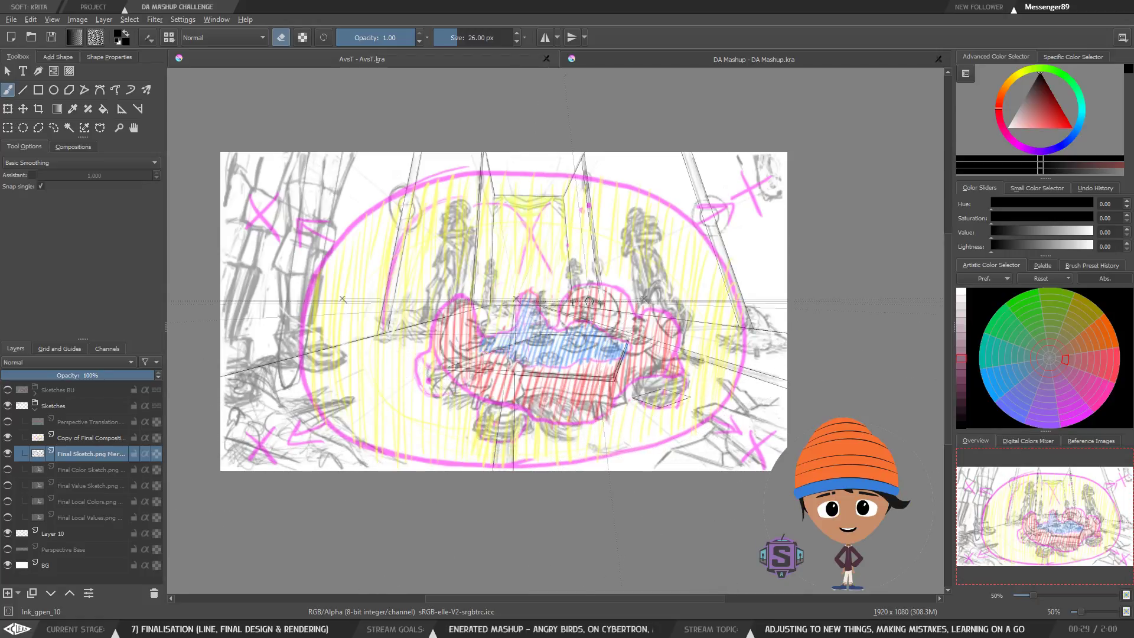
scroll(580, 362, up, 1)
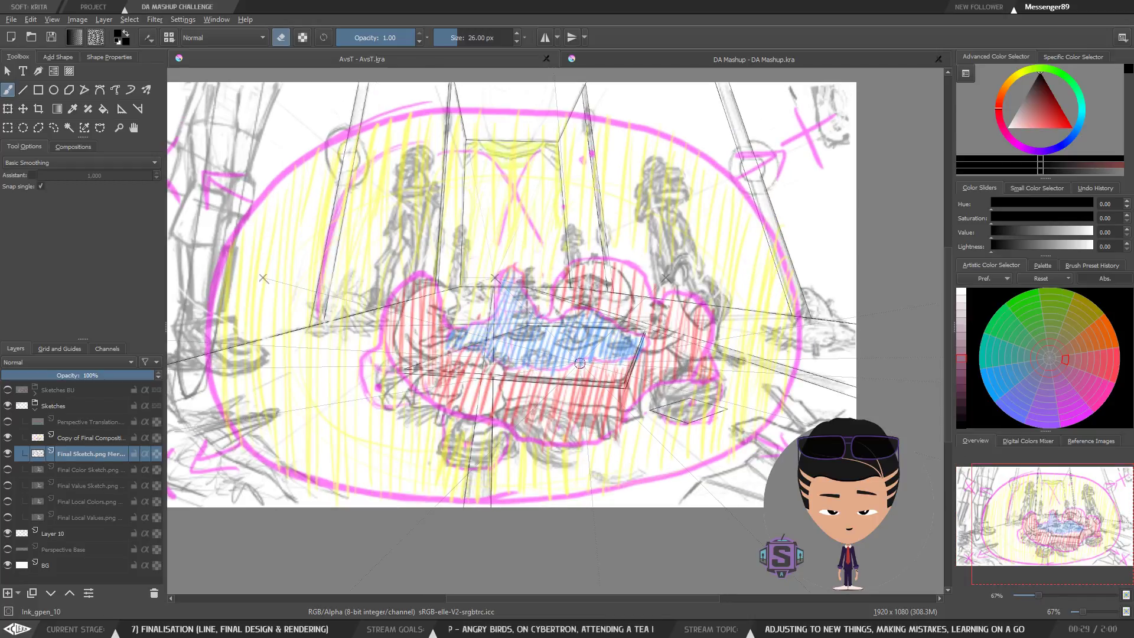
scroll(580, 363, down, 1)
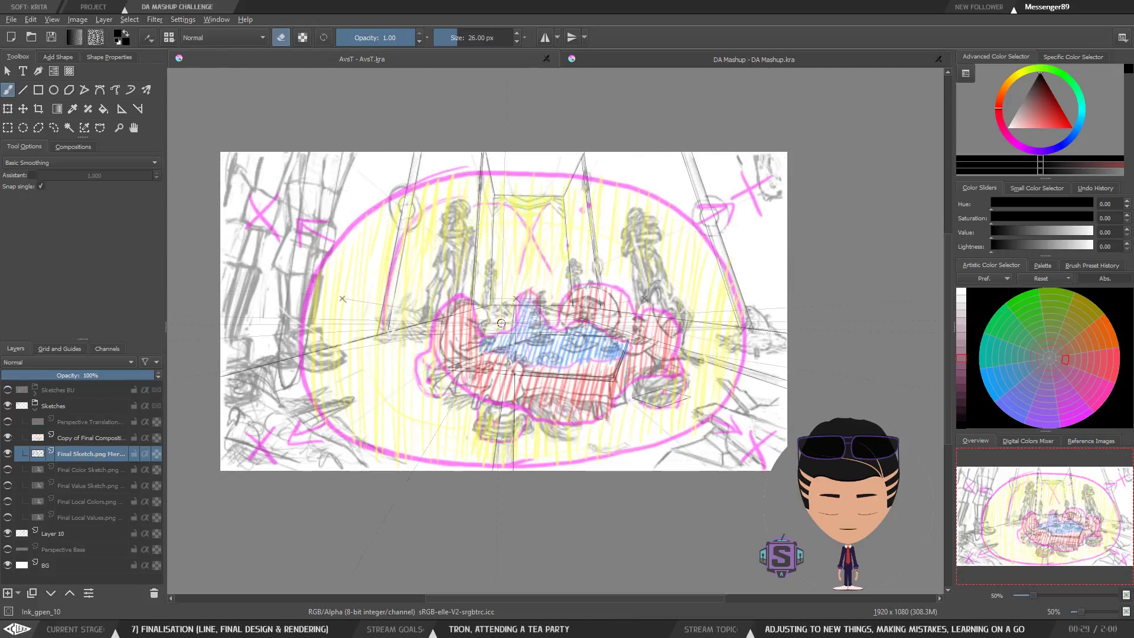
Examine how the composition overlay's coloured shapes follow the merged final sketch, across the whole picture and around the tea table.
scroll(501, 323, up, 2)
scroll(576, 339, down, 1)
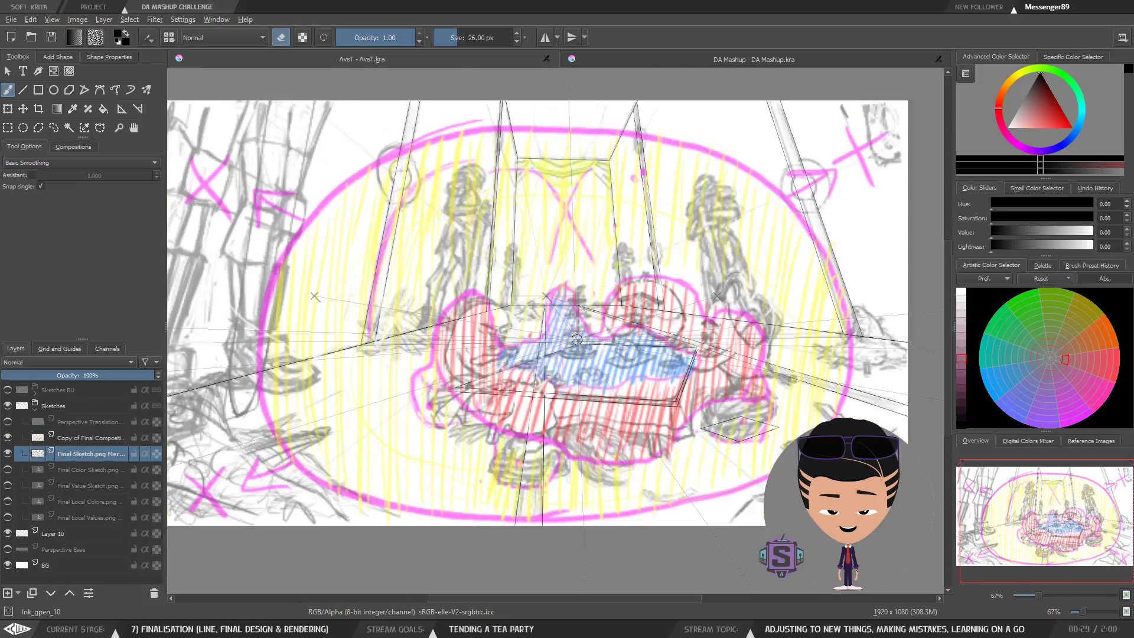
scroll(577, 340, down, 1)
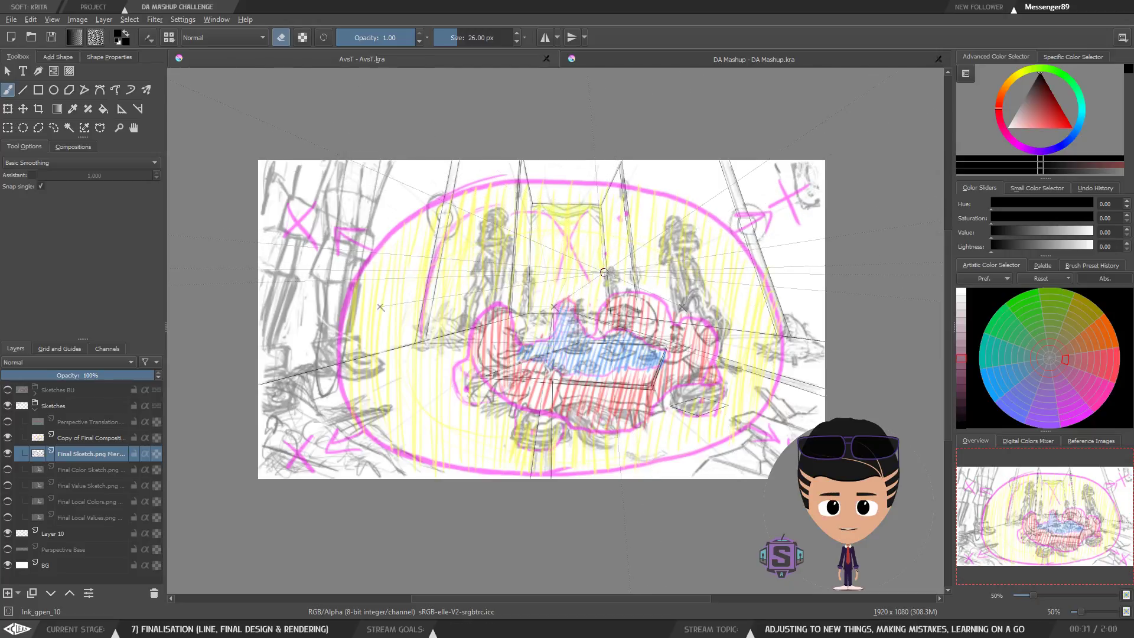
scroll(563, 385, up, 2)
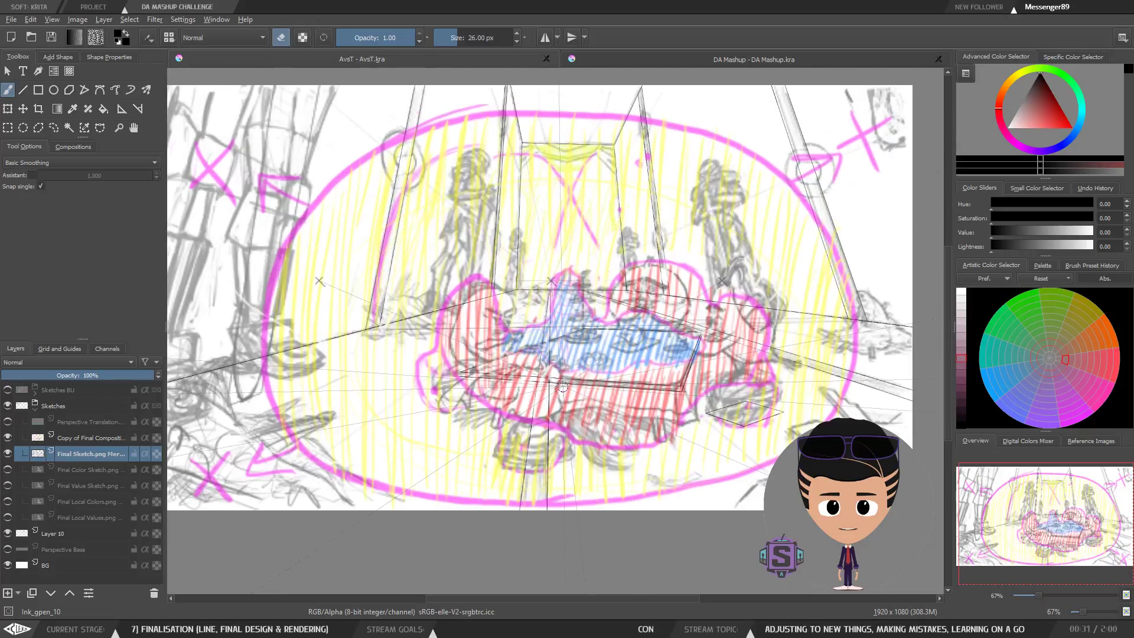
scroll(563, 385, down, 2)
scroll(563, 385, up, 1)
scroll(563, 385, down, 1)
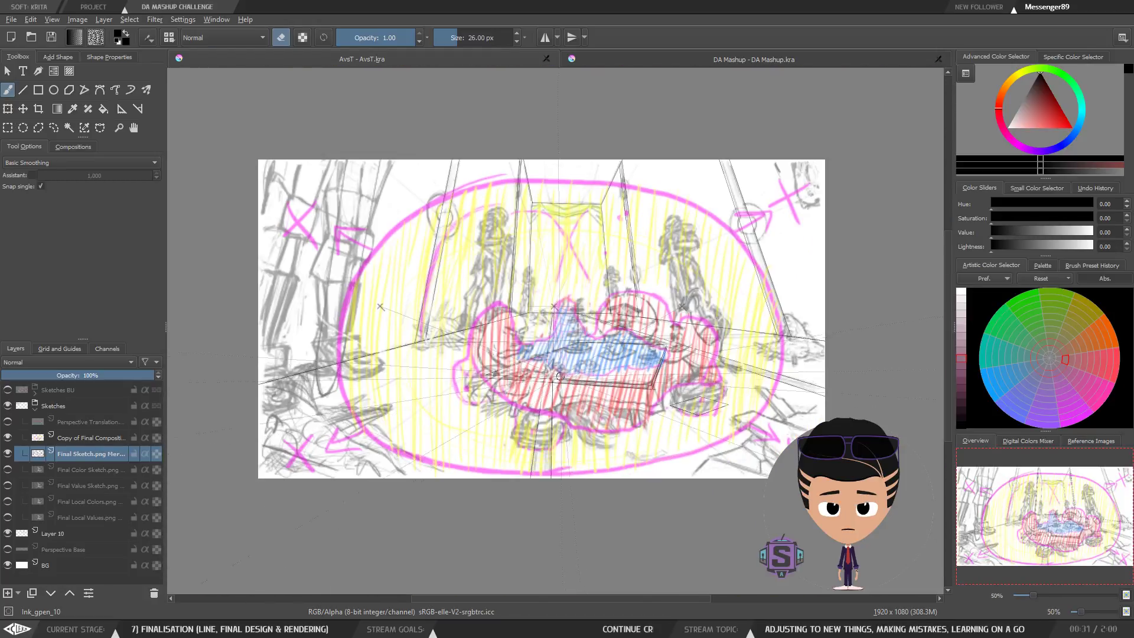
scroll(563, 370, up, 1)
drag(621, 378, 596, 380)
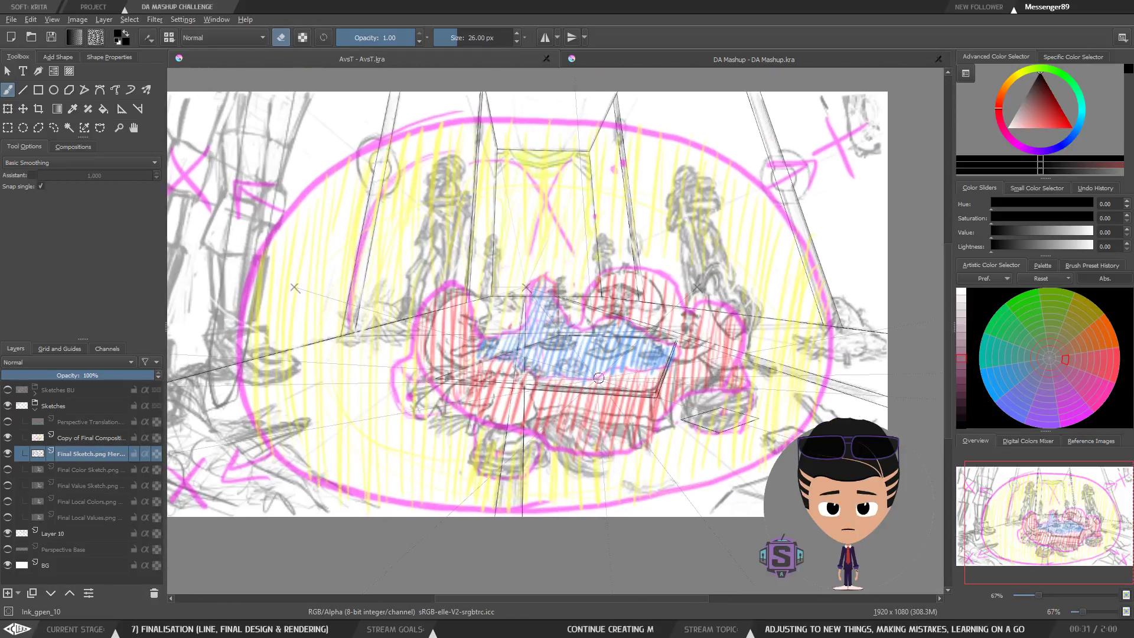
scroll(598, 377, down, 1)
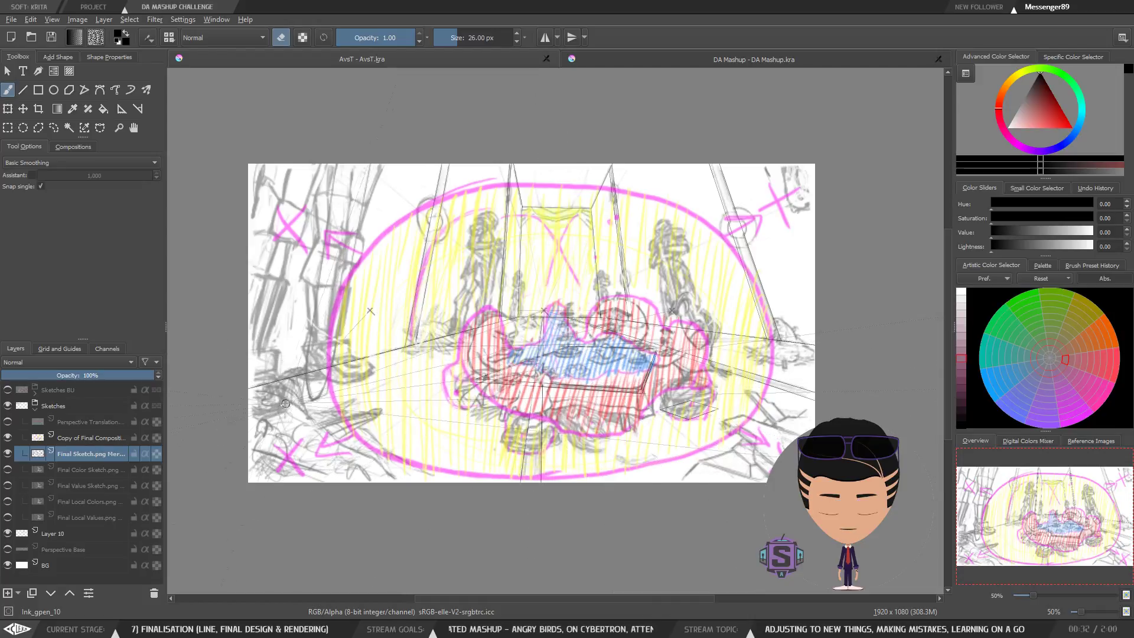
Check the merged final sketch by hiding and reshowing it, and hide the composition copy above it.
click(8, 453)
click(8, 454)
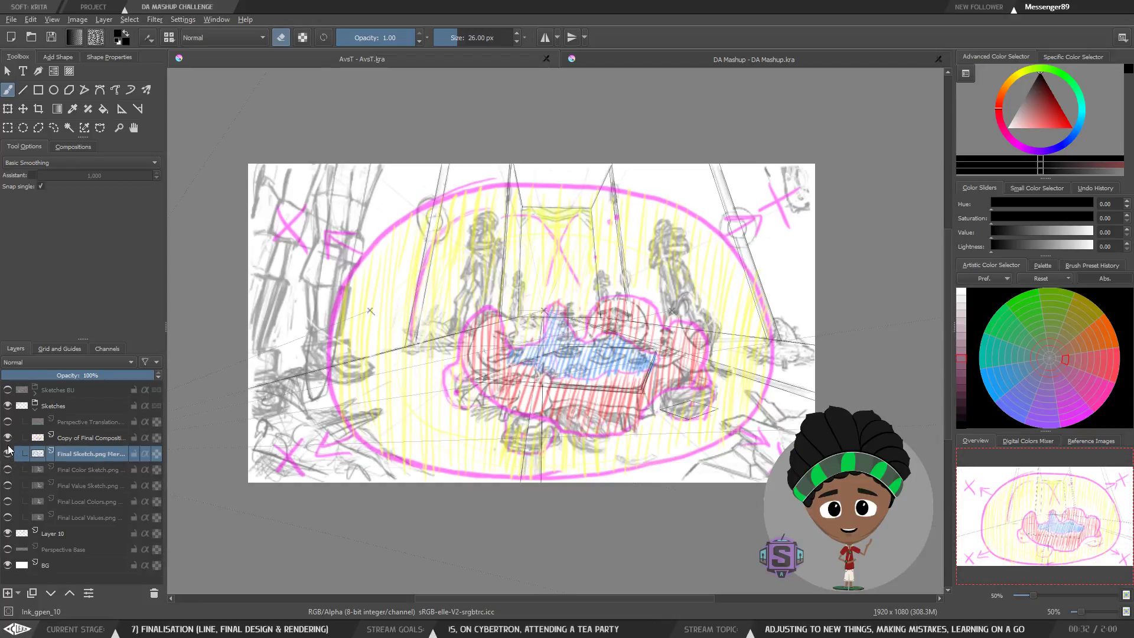
click(8, 438)
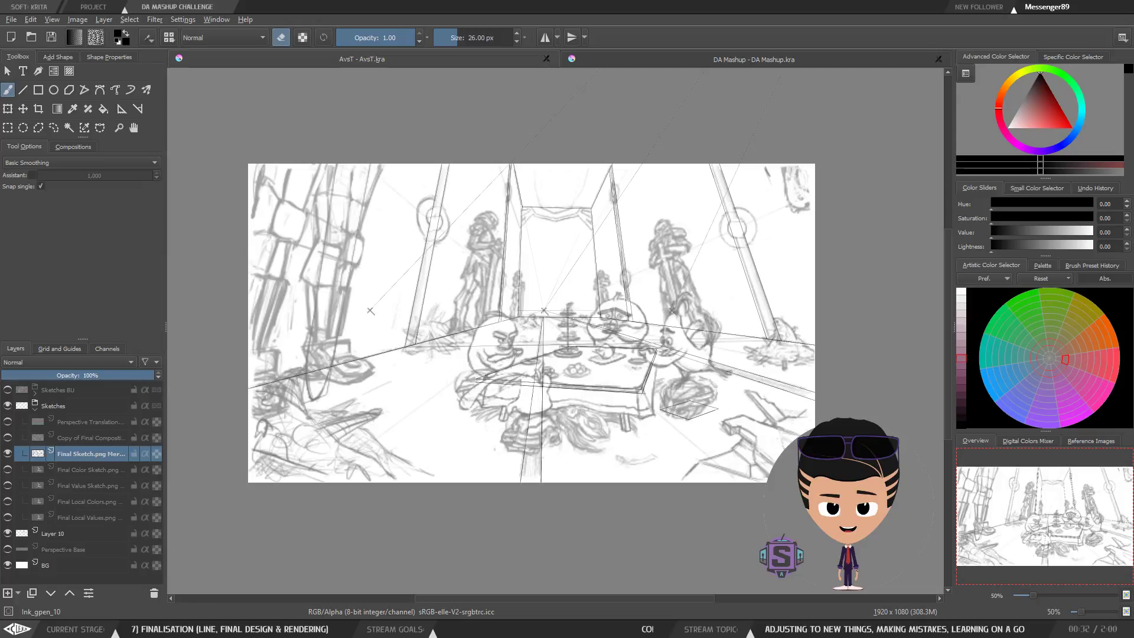
Bring up the Materials.png reference in Picasa Photo Viewer, read it beside the drawing, and examine the sketch around the table up close.
drag(493, 1, 388, 142)
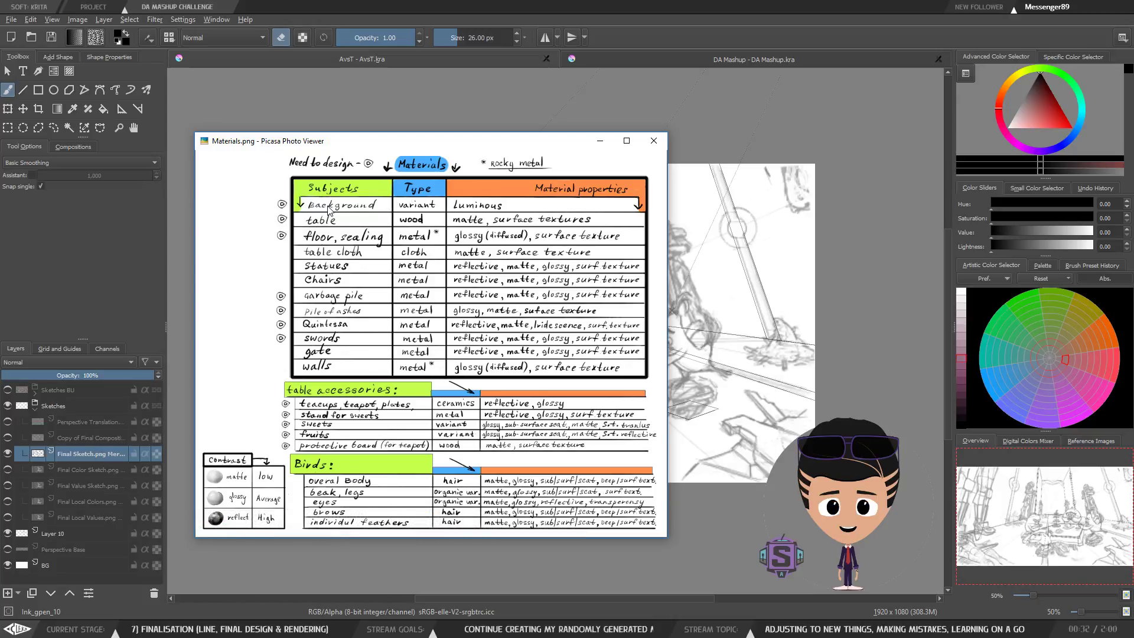
drag(396, 142, 308, 128)
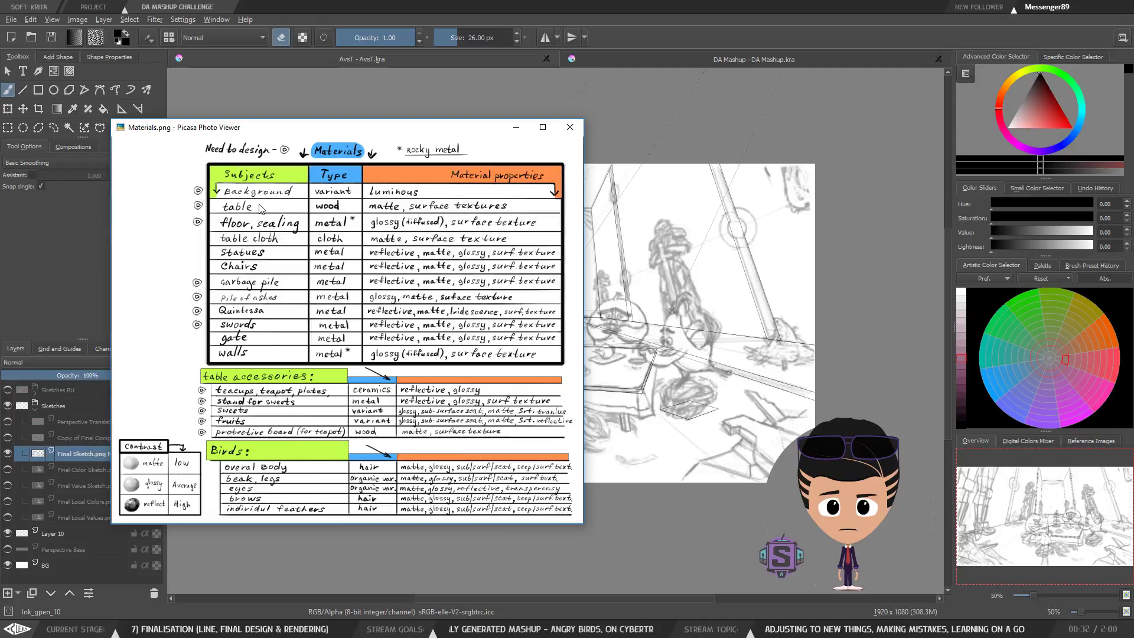
drag(330, 127, 228, 146)
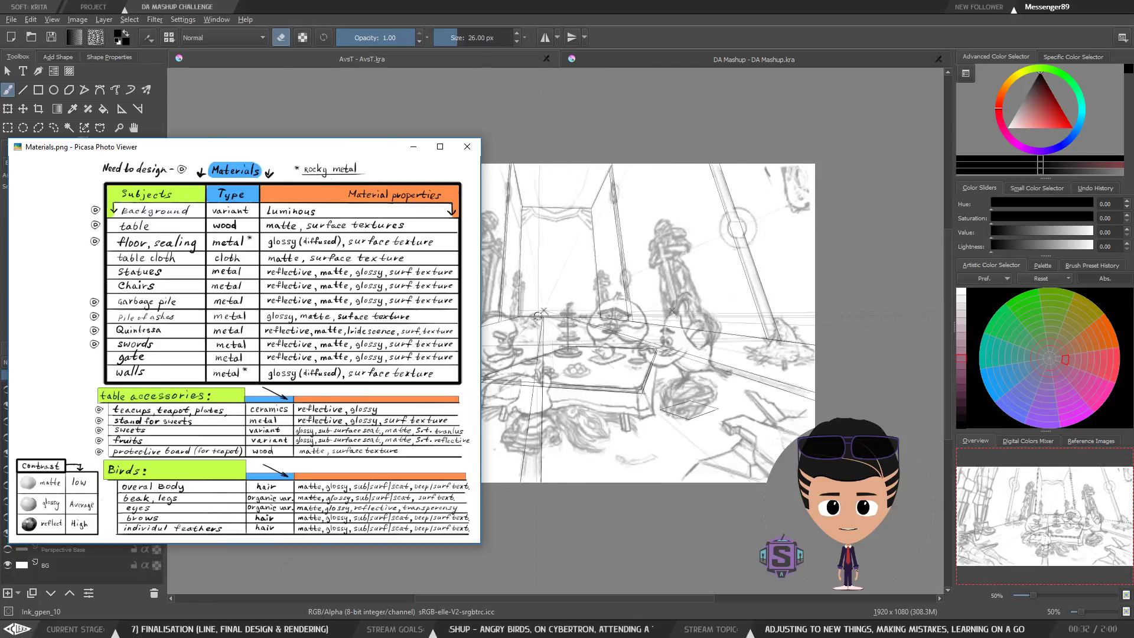
scroll(554, 309, up, 3)
mouse_move(577, 315)
mouse_down()
mouse_move(643, 316)
mouse_move(654, 304)
mouse_up()
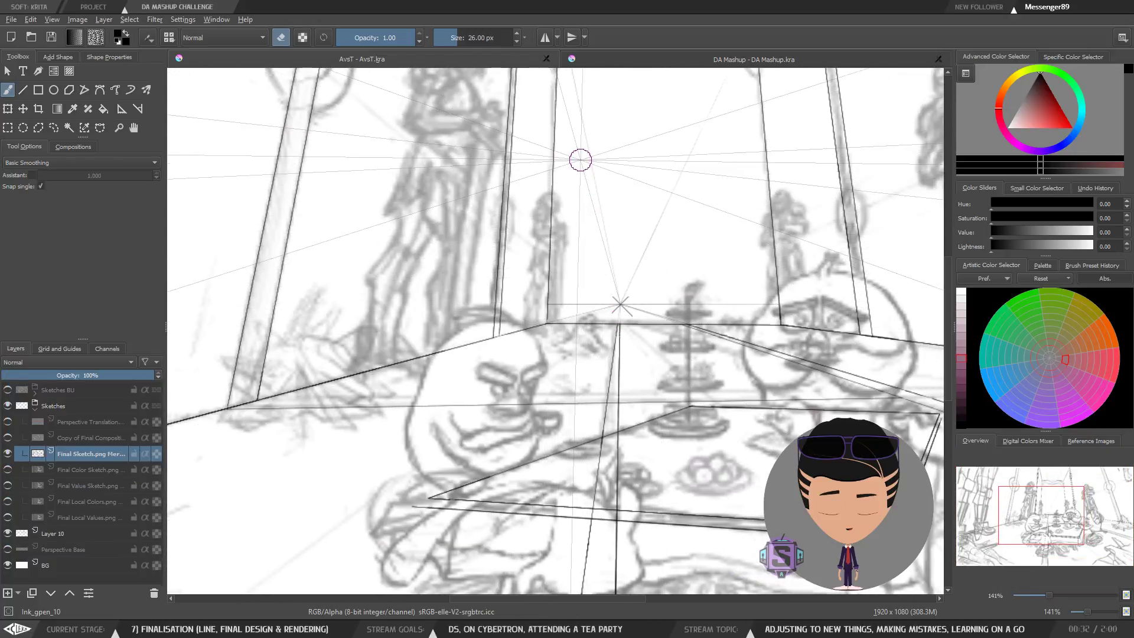
scroll(618, 304, down, 3)
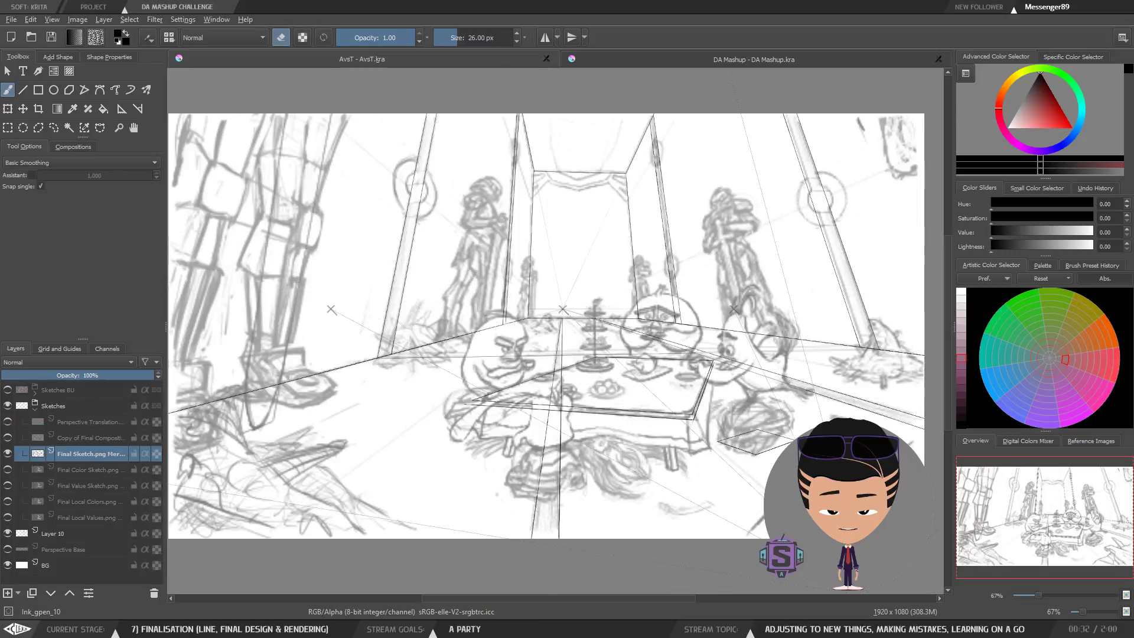
Return to Materials.png and compare its list of subjects and material types with the sketched scene.
key(alt+Tab)
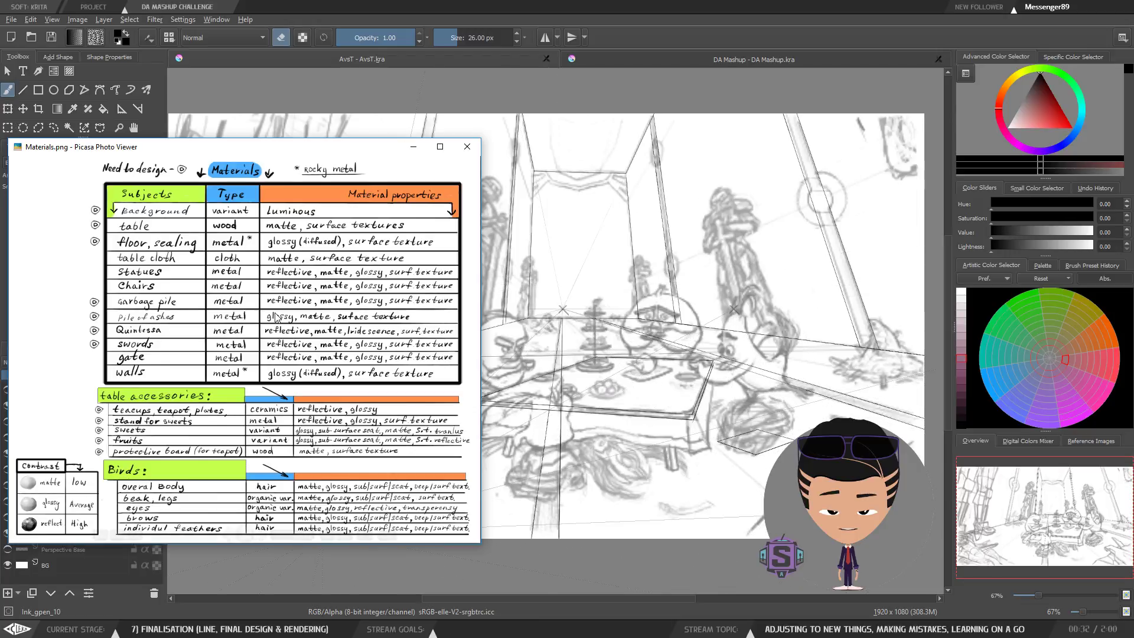
drag(180, 150, 150, 155)
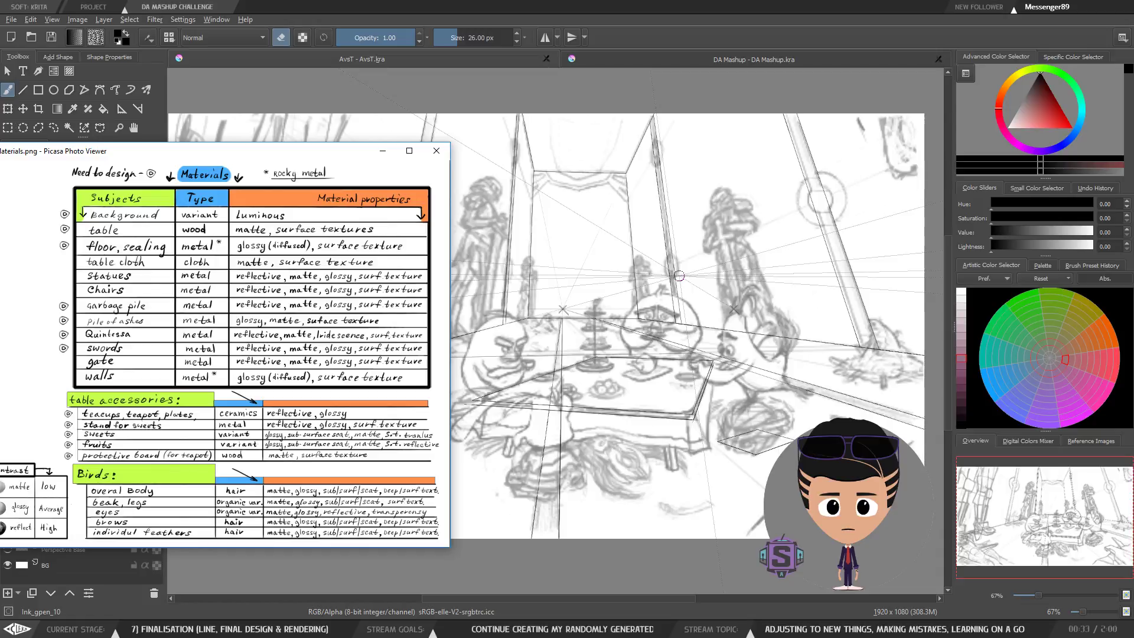
mouse_move(562, 288)
mouse_down()
mouse_move(737, 280)
mouse_move(538, 296)
mouse_up()
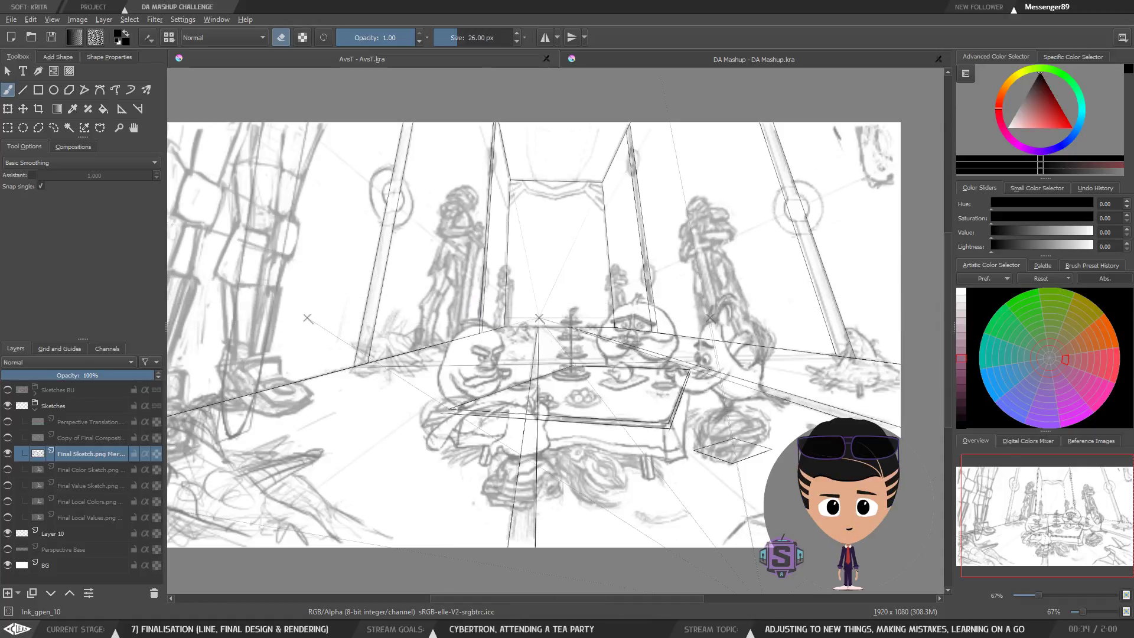
Reopen the Materials.png reference, position it so the whole table is readable, review the material properties, and put it away.
click(378, 629)
drag(175, 155, 191, 199)
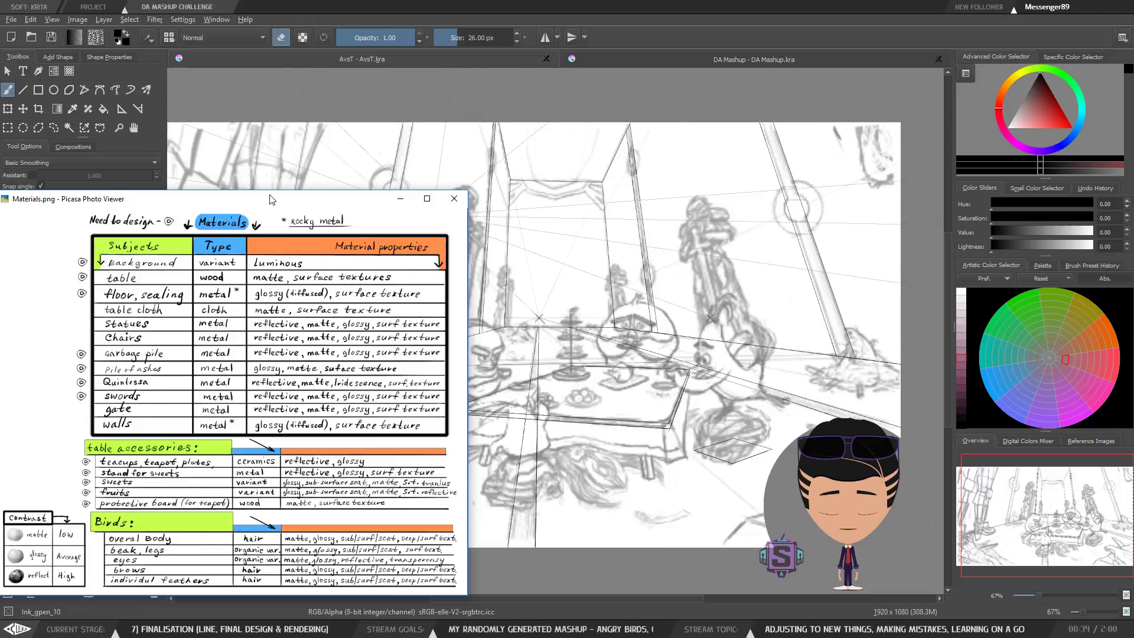
mouse_move(266, 201)
mouse_down()
mouse_move(248, 158)
mouse_move(268, 211)
mouse_up()
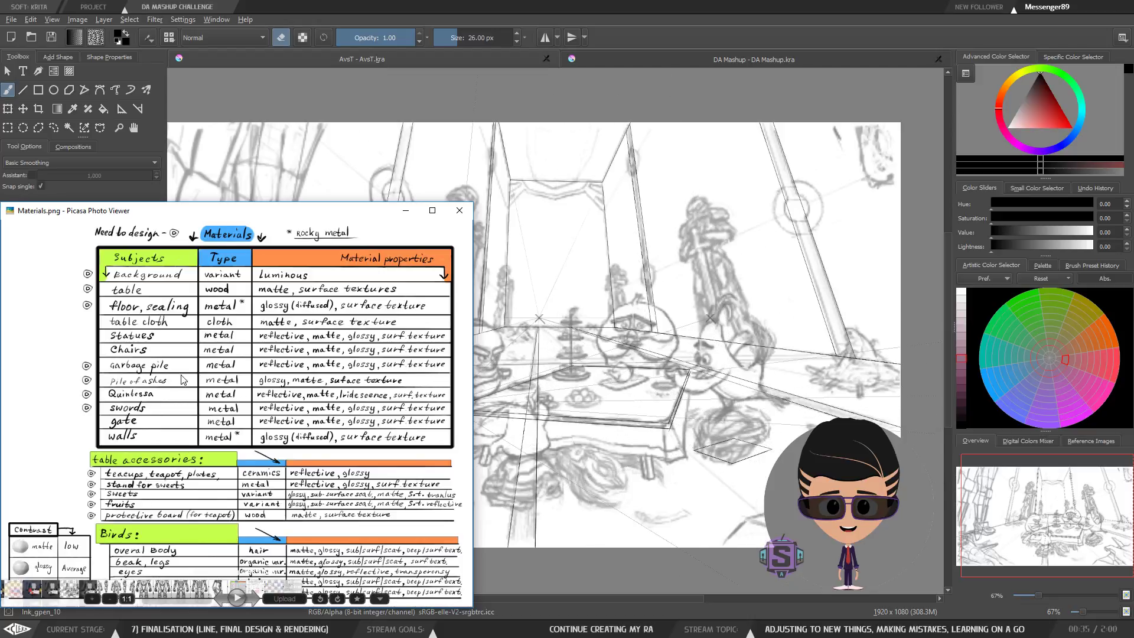
drag(198, 217, 199, 228)
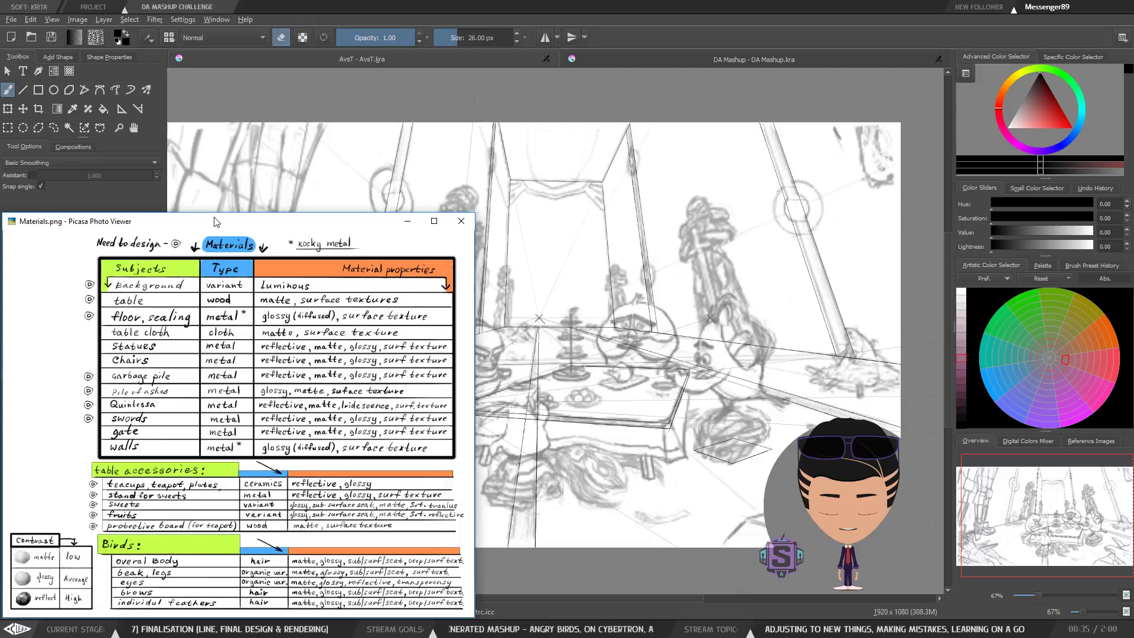
drag(215, 221, 341, 119)
click(534, 121)
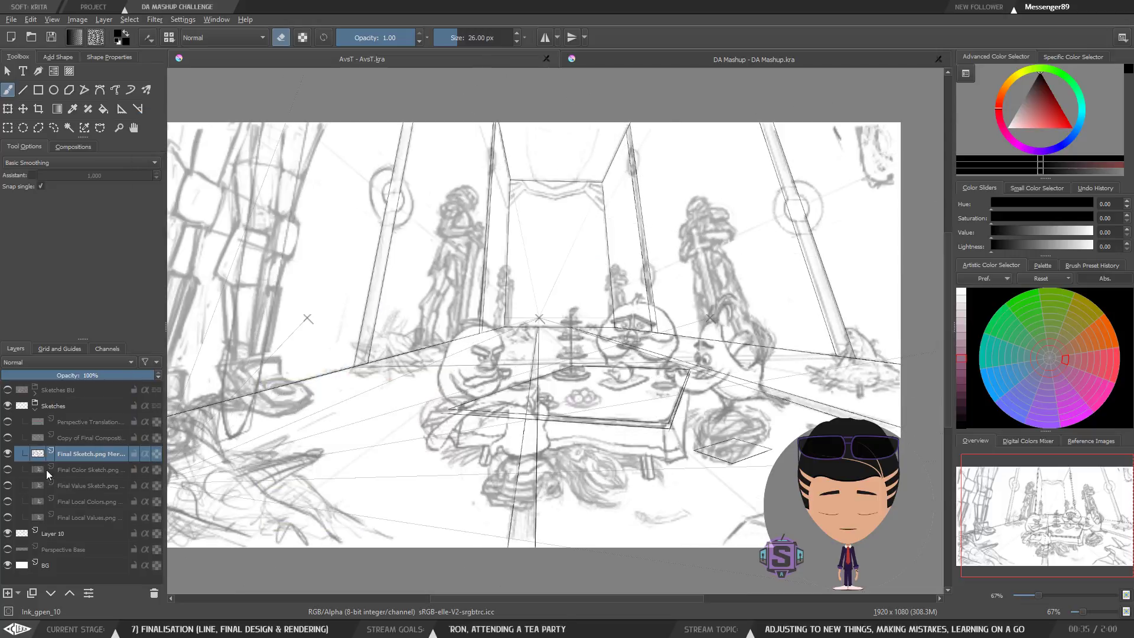
Hide the merged final sketch, show the Final Color Sketch layer instead, and examine the painted scene.
click(7, 454)
click(7, 469)
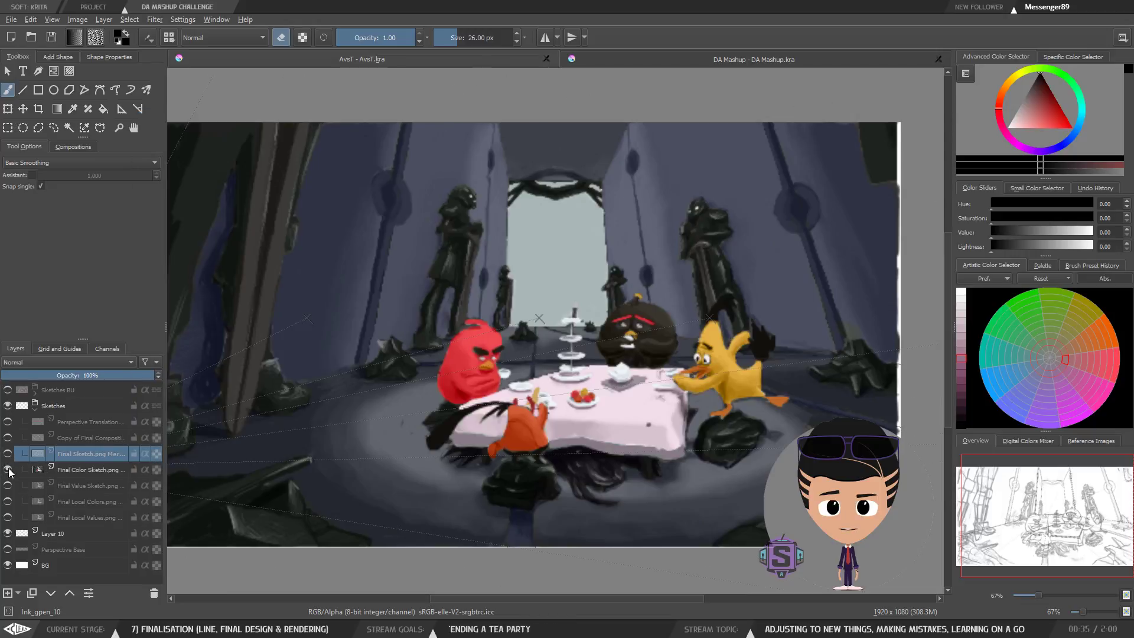
drag(405, 458, 456, 442)
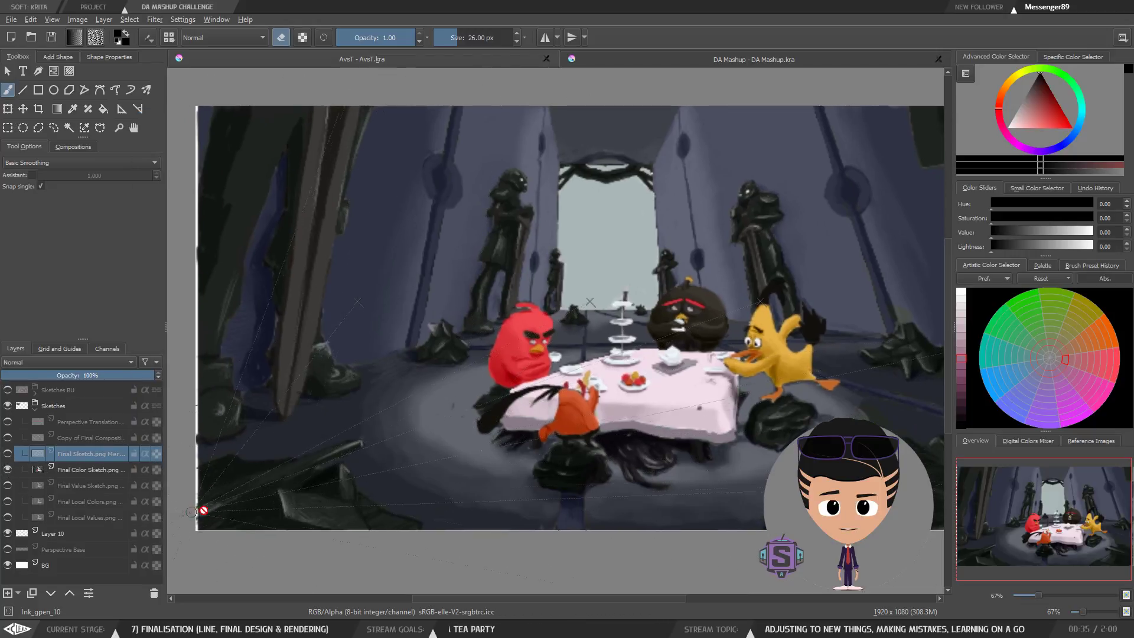
drag(272, 483, 328, 476)
drag(612, 478, 400, 338)
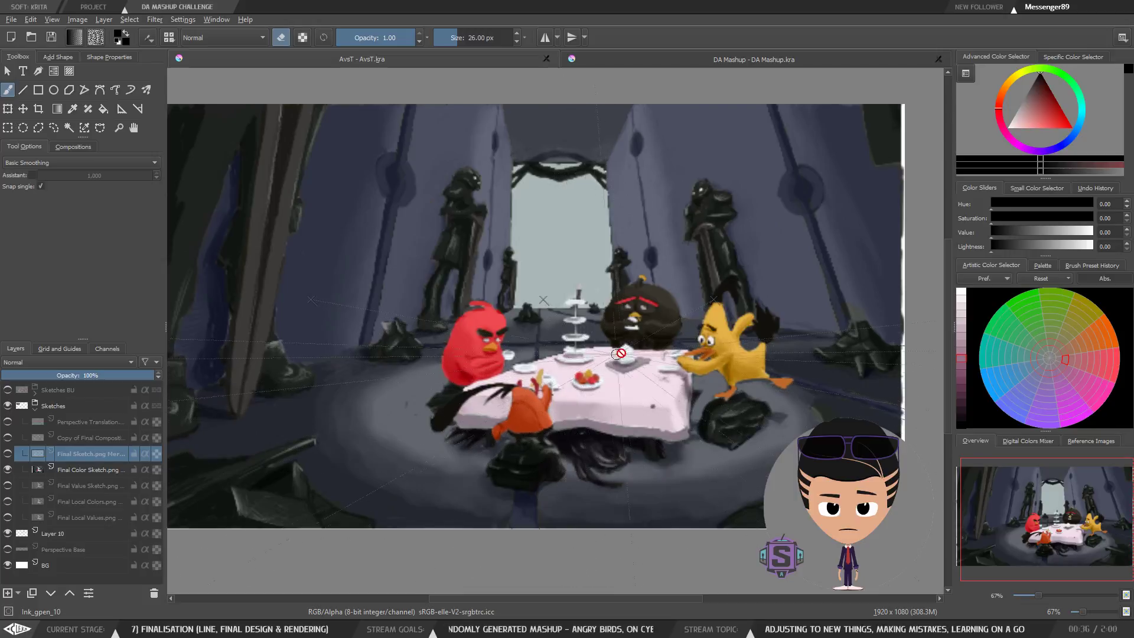
Switch to the DA Mashup document, show its Sketch group, and preview the LSs layer over it.
click(651, 59)
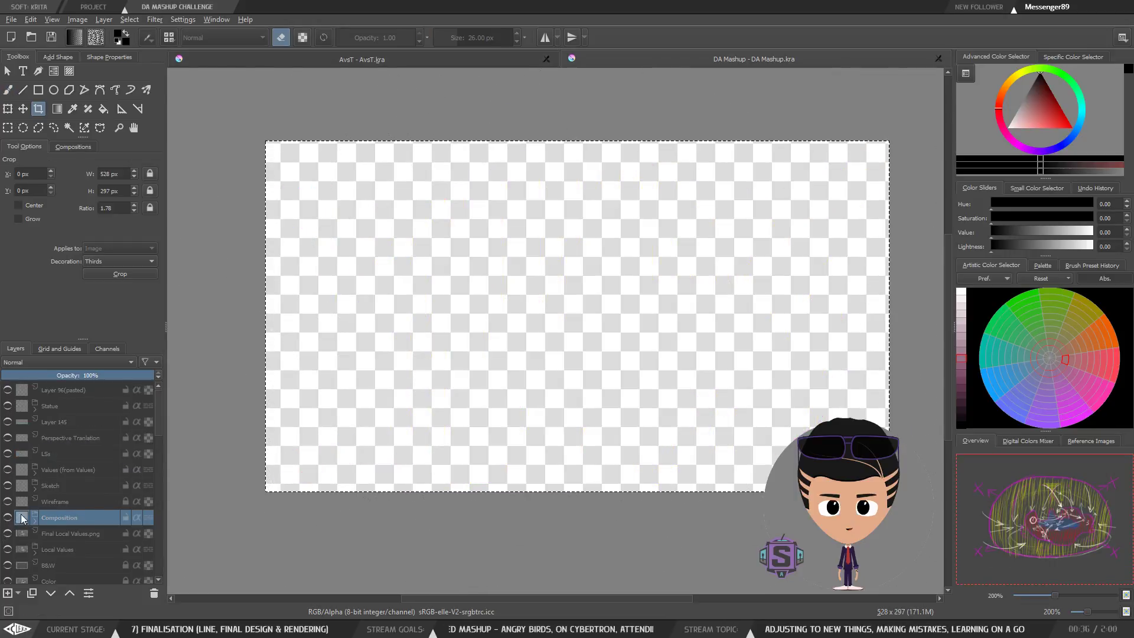
click(8, 485)
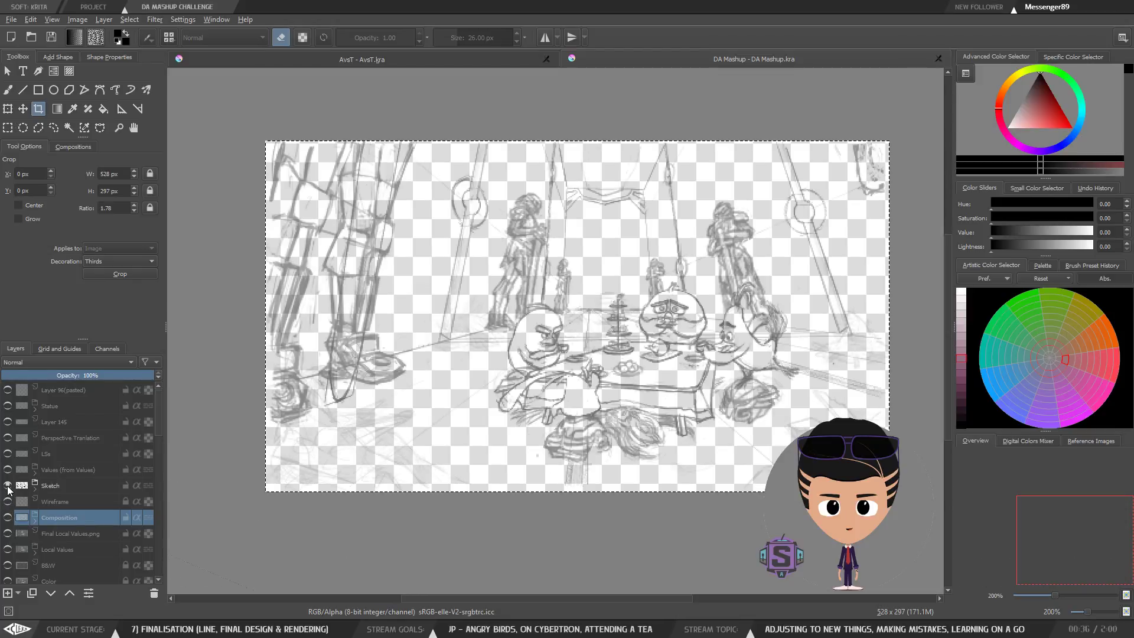
click(8, 454)
click(8, 453)
Preview the perspective translation guides over the sketch, and replace them with the LSs light source notes.
click(8, 438)
click(7, 438)
click(8, 437)
click(8, 437)
click(8, 438)
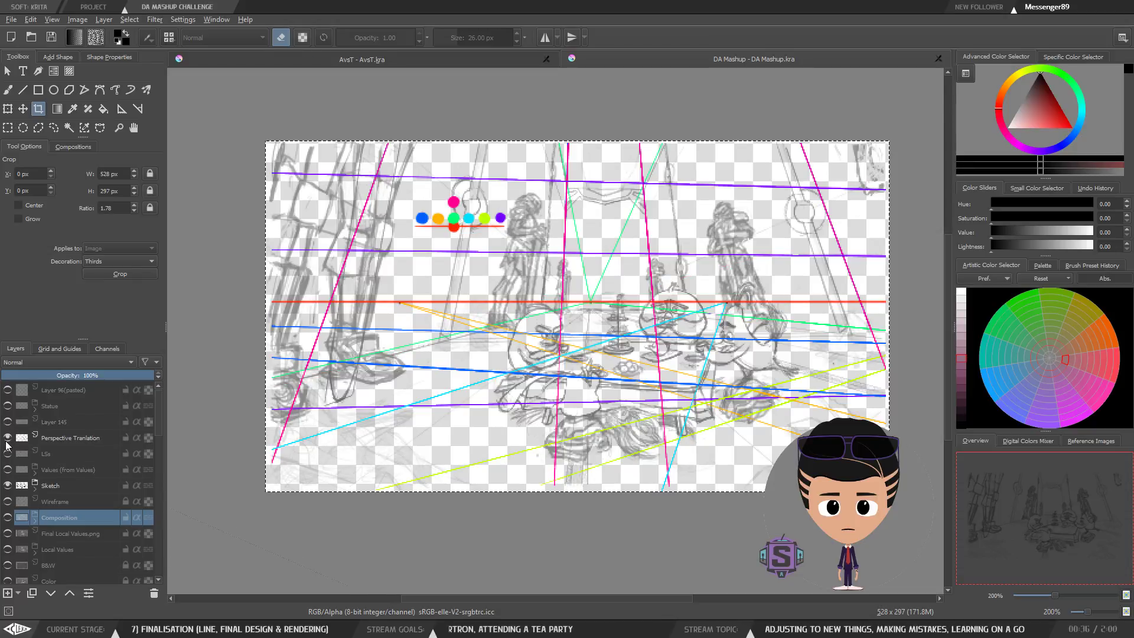
click(8, 453)
click(8, 438)
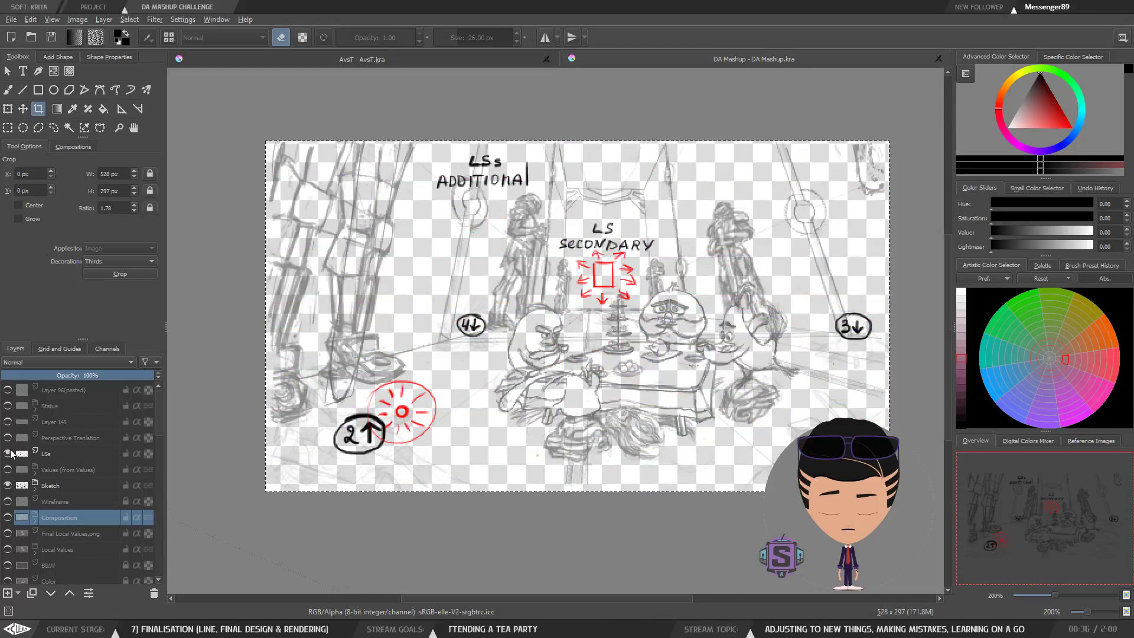
Compare the LSs layer and the Values (from Values) group over the sketch by toggling each, and inspect the layers inside the group.
click(7, 453)
click(8, 454)
click(8, 454)
click(8, 470)
click(8, 469)
click(8, 454)
click(7, 454)
click(8, 453)
click(38, 456)
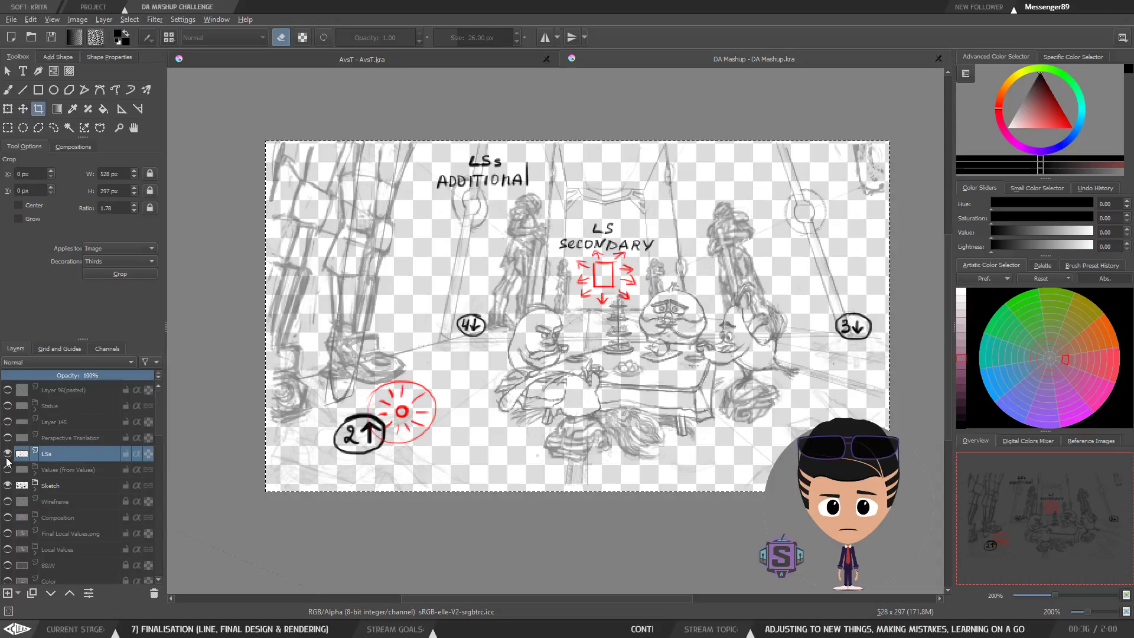
click(35, 473)
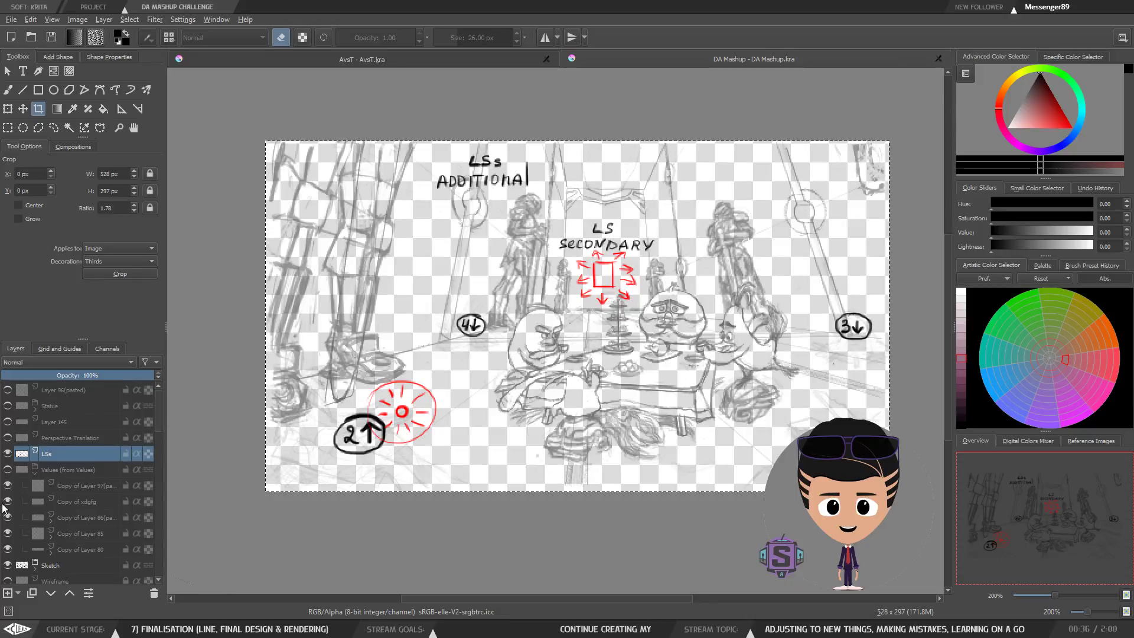
click(33, 474)
Select and show the Wireframe layer over the sketch, and briefly preview the Composition group.
click(21, 503)
click(8, 502)
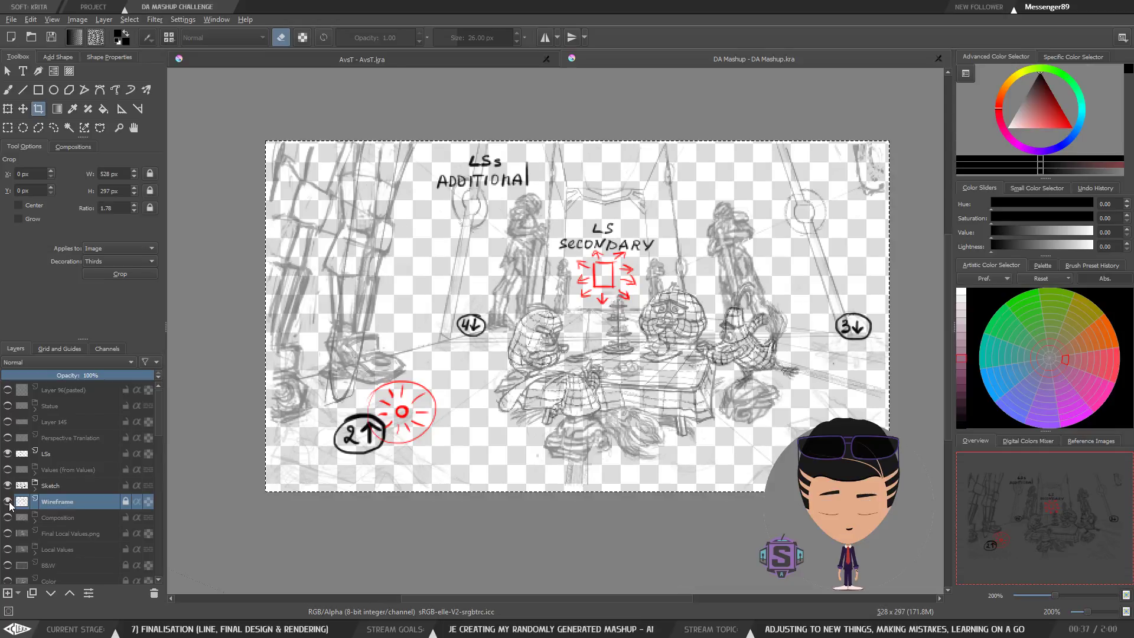
mouse_move(73, 501)
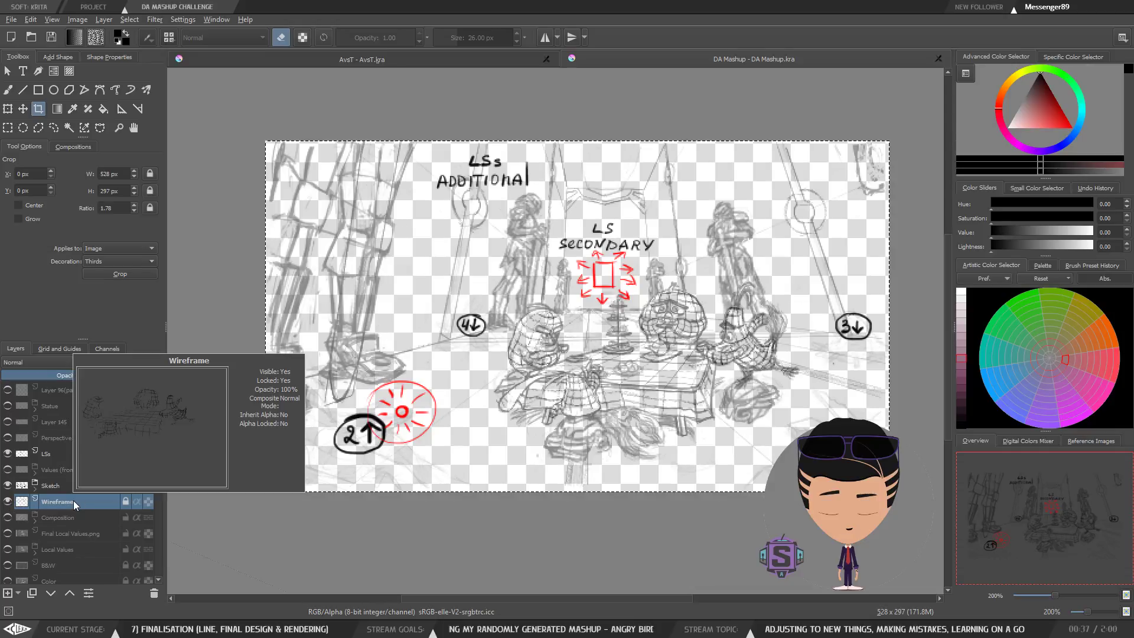
click(7, 517)
click(7, 517)
Show the Local Values group under the sketch and expand it to inspect its layers.
click(7, 549)
click(8, 549)
click(7, 549)
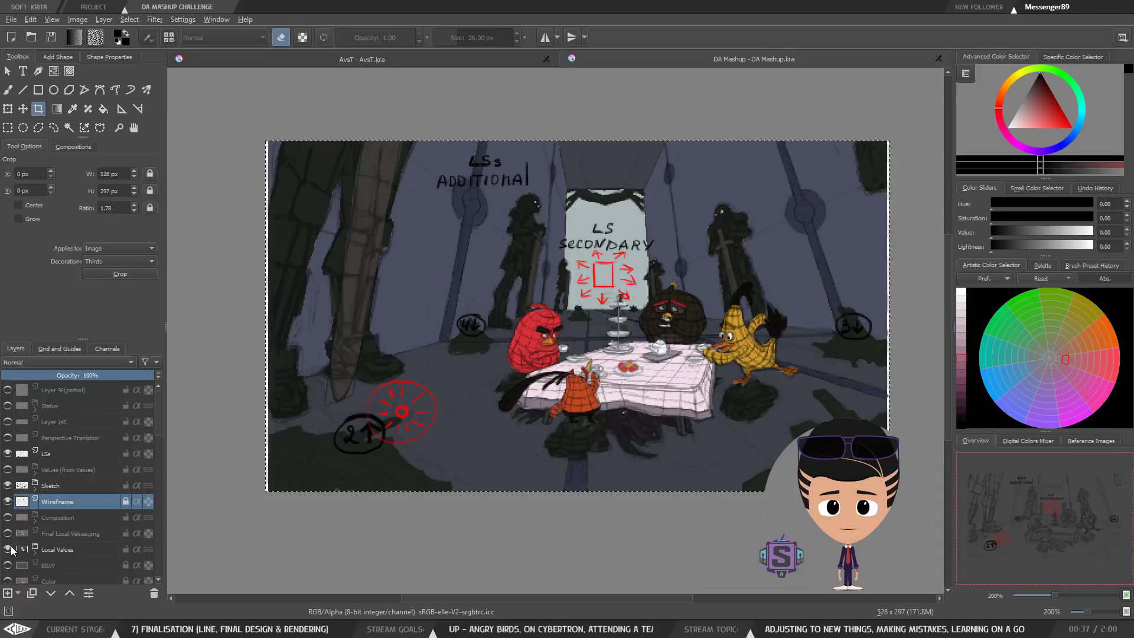
click(33, 553)
scroll(32, 543, down, 2)
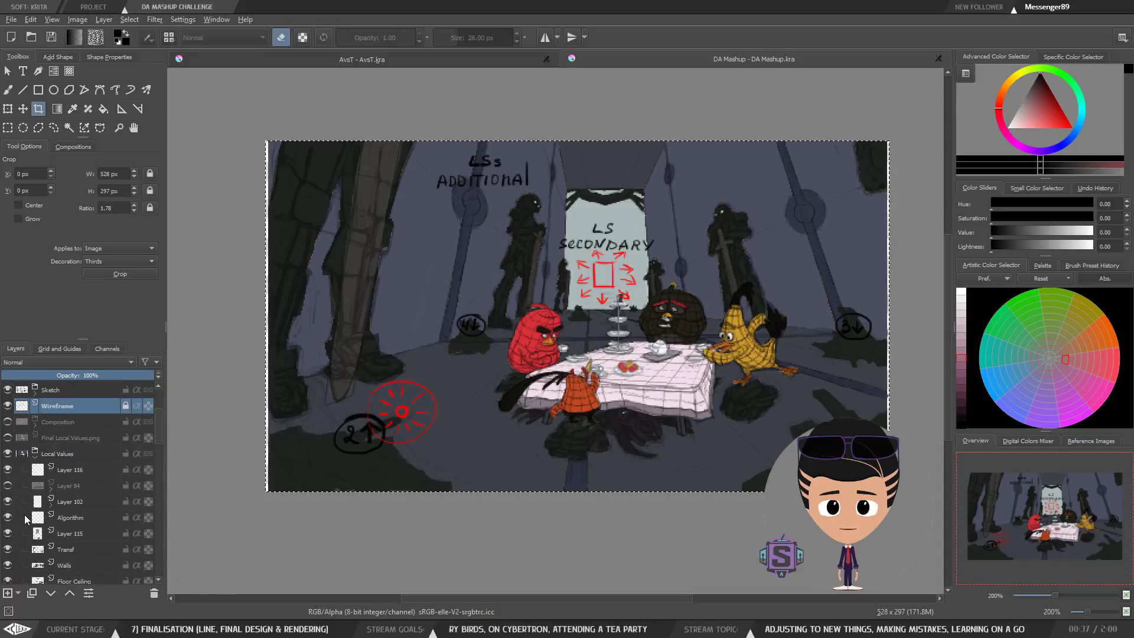
scroll(27, 519, down, 1)
Select Layer 84 inside the Local Values group, preview it by toggling its visibility, and look over the group's remaining layers.
click(21, 438)
click(8, 438)
click(8, 438)
scroll(15, 541, down, 2)
scroll(24, 520, up, 3)
click(16, 504)
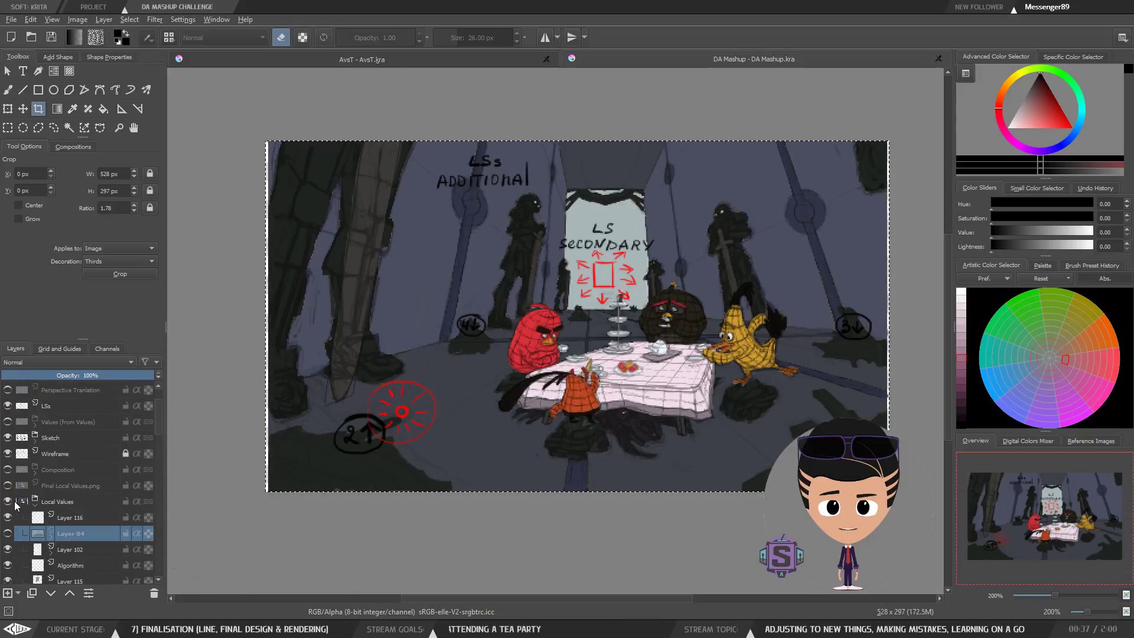
Hide and collapse the Local Values group, and select and show the Color layer.
click(7, 501)
click(8, 517)
click(8, 517)
click(58, 533)
click(35, 517)
click(47, 530)
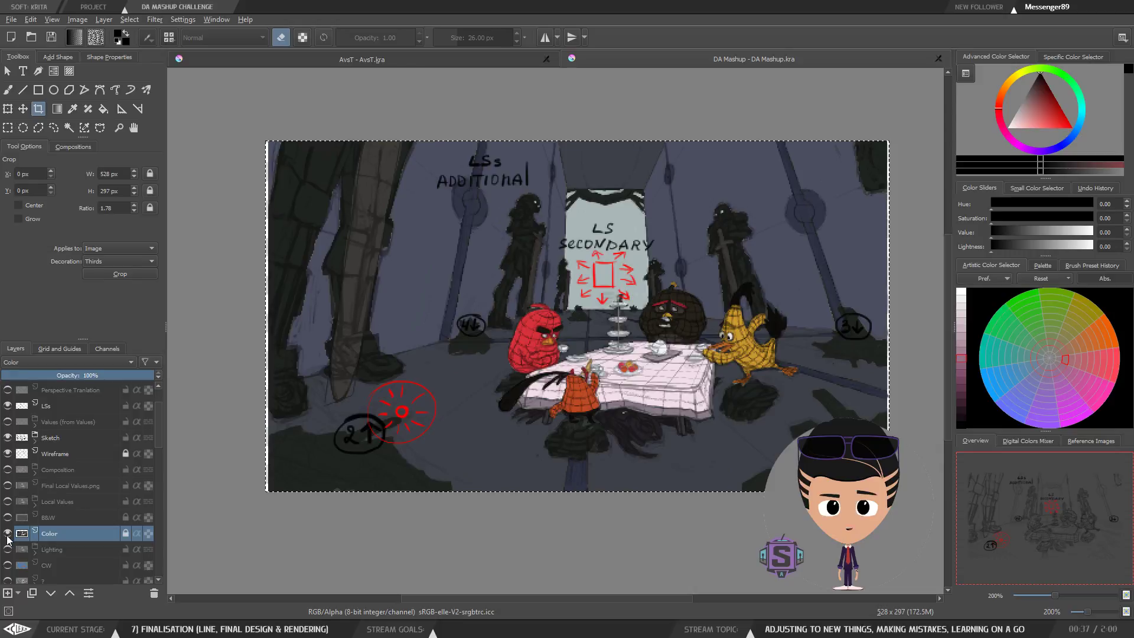
Select, show and expand the Lighting group in place of Color, and select its Spot Change layer.
click(48, 544)
scroll(48, 543, down, 1)
click(9, 501)
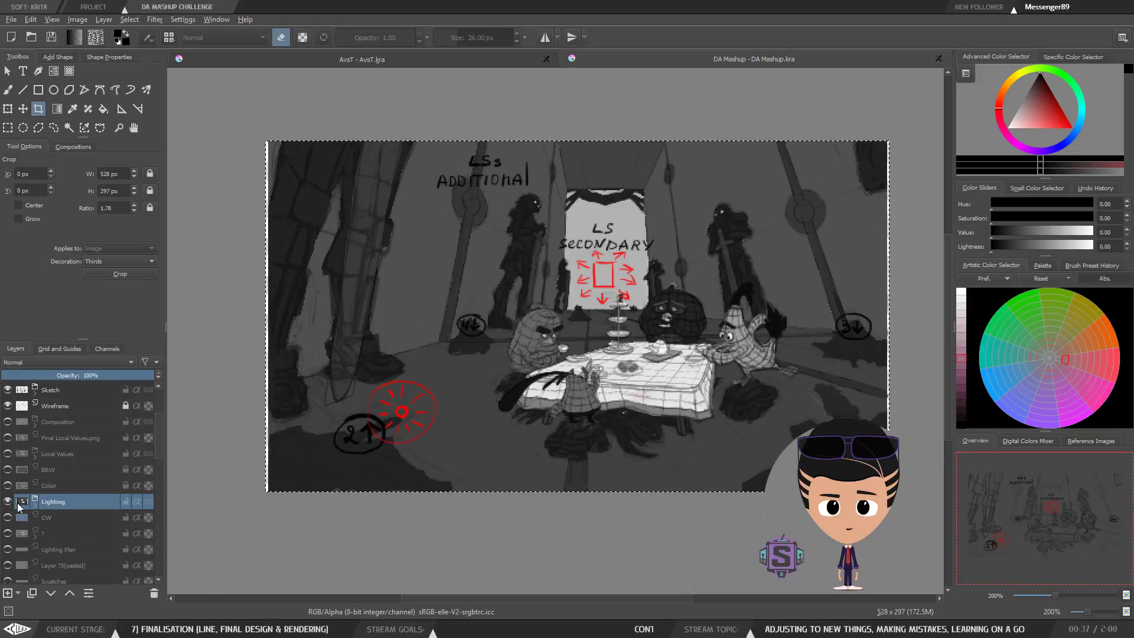
click(35, 505)
scroll(50, 510, down, 1)
click(66, 490)
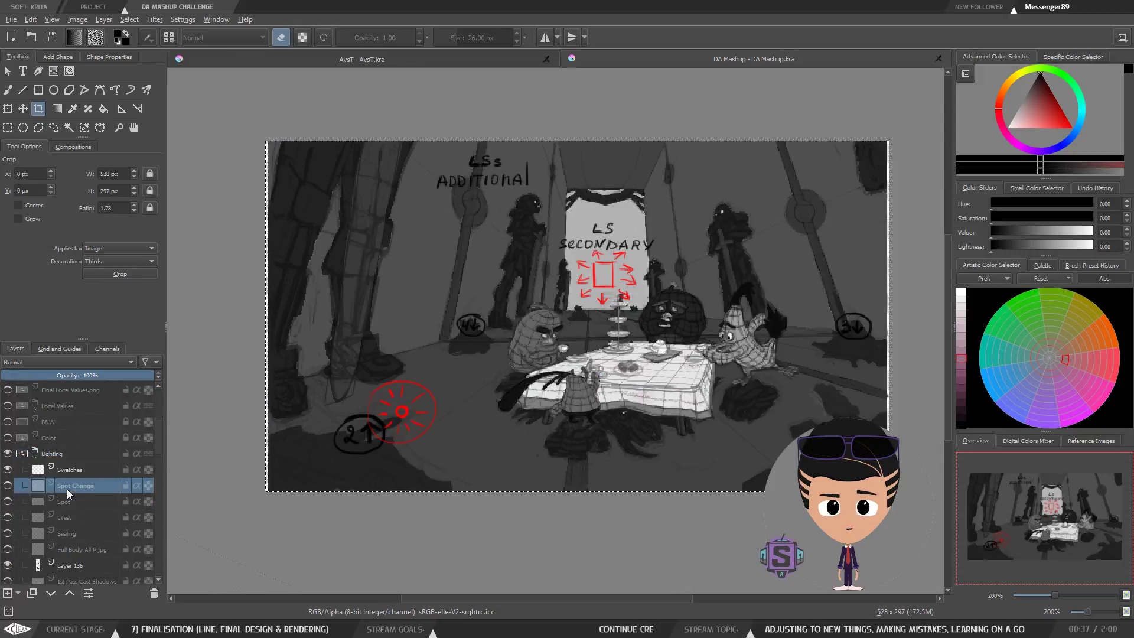
Preview the Spot, LTest and 1st Pass Cast Shadows layers of the Lighting group by toggling their visibility.
click(7, 502)
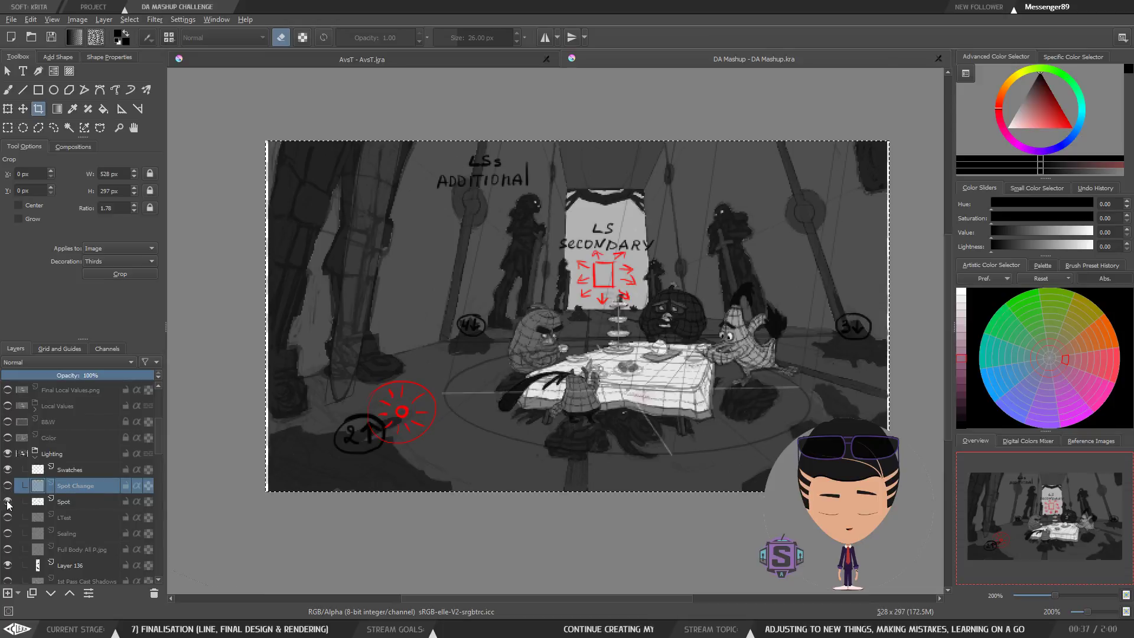
click(8, 501)
click(9, 517)
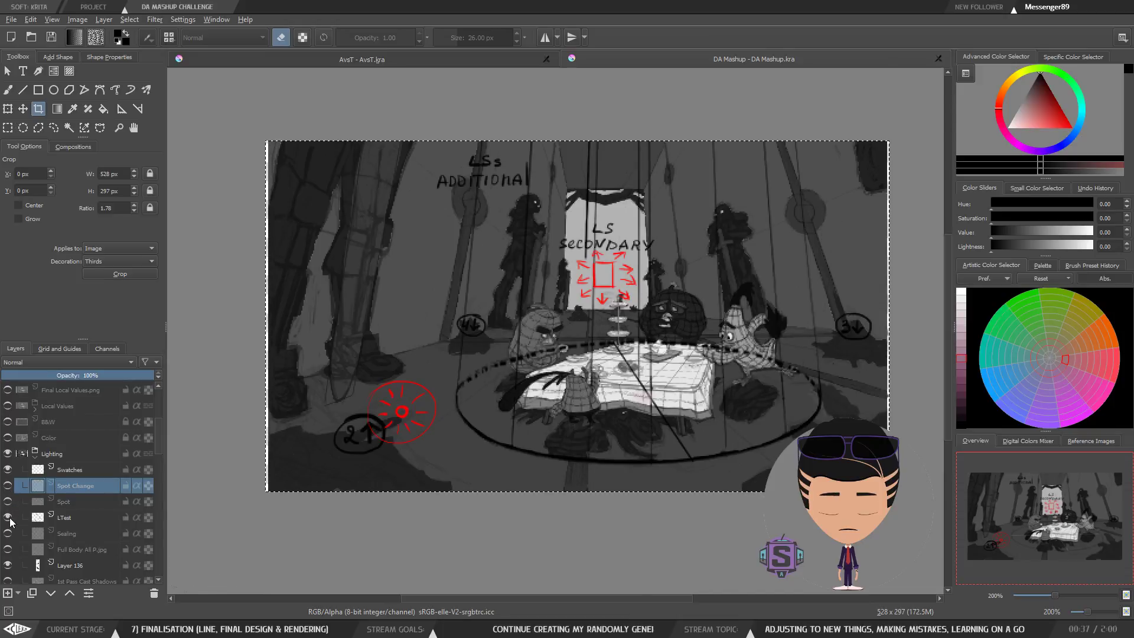
click(8, 518)
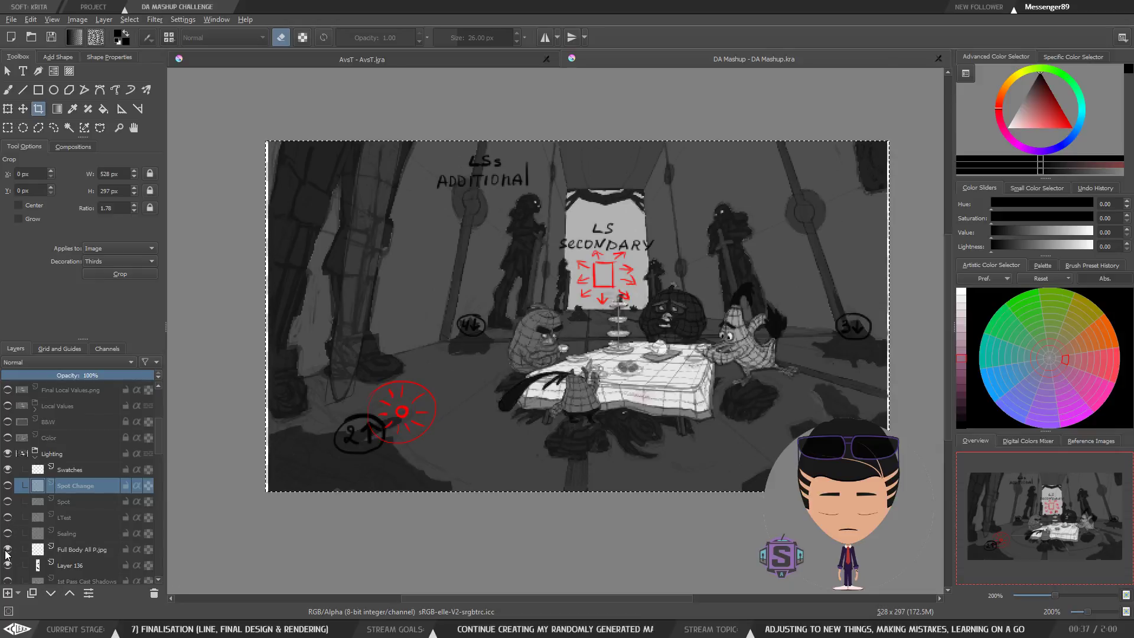
scroll(9, 546, down, 1)
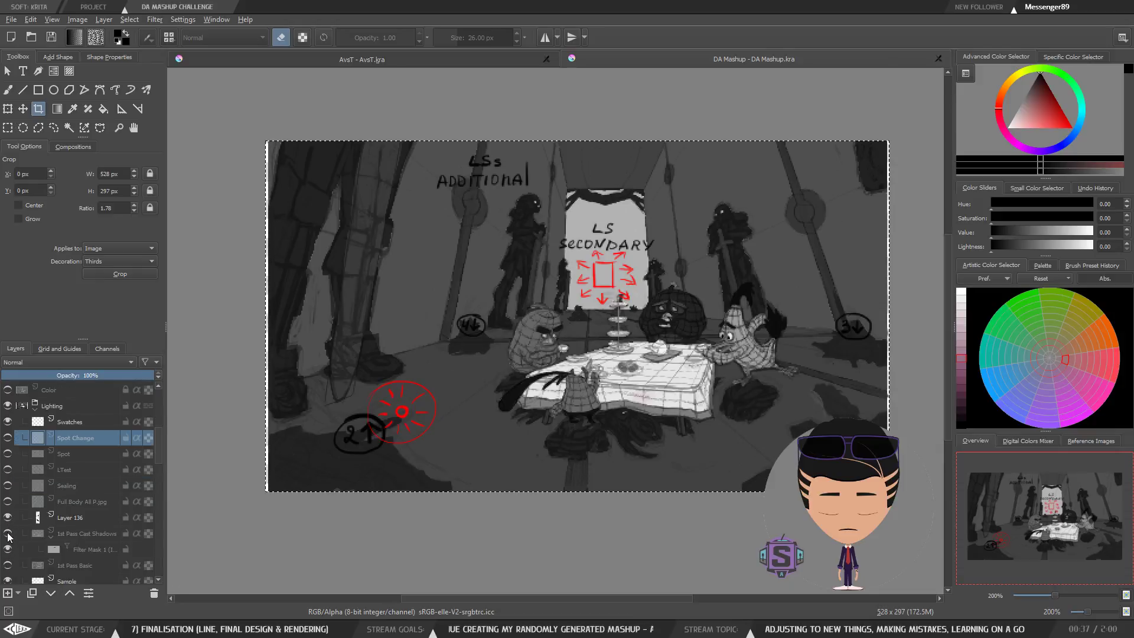
click(8, 534)
click(8, 534)
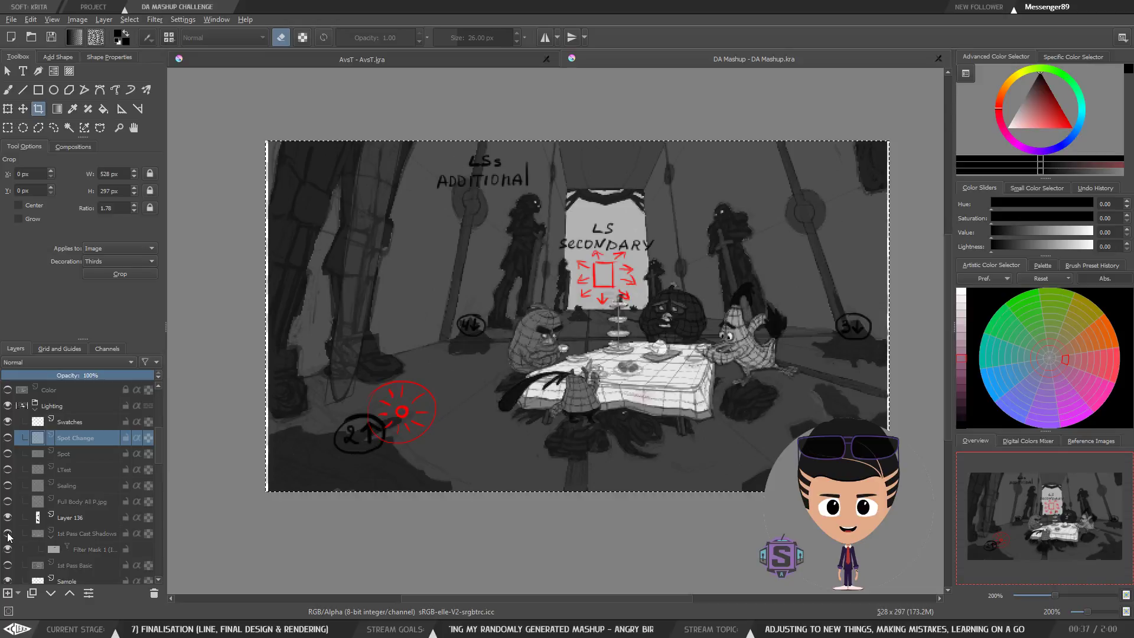
Preview the Full Body All P.jpg, Sealing and LTest layers one after another, hiding each again.
click(65, 501)
click(8, 502)
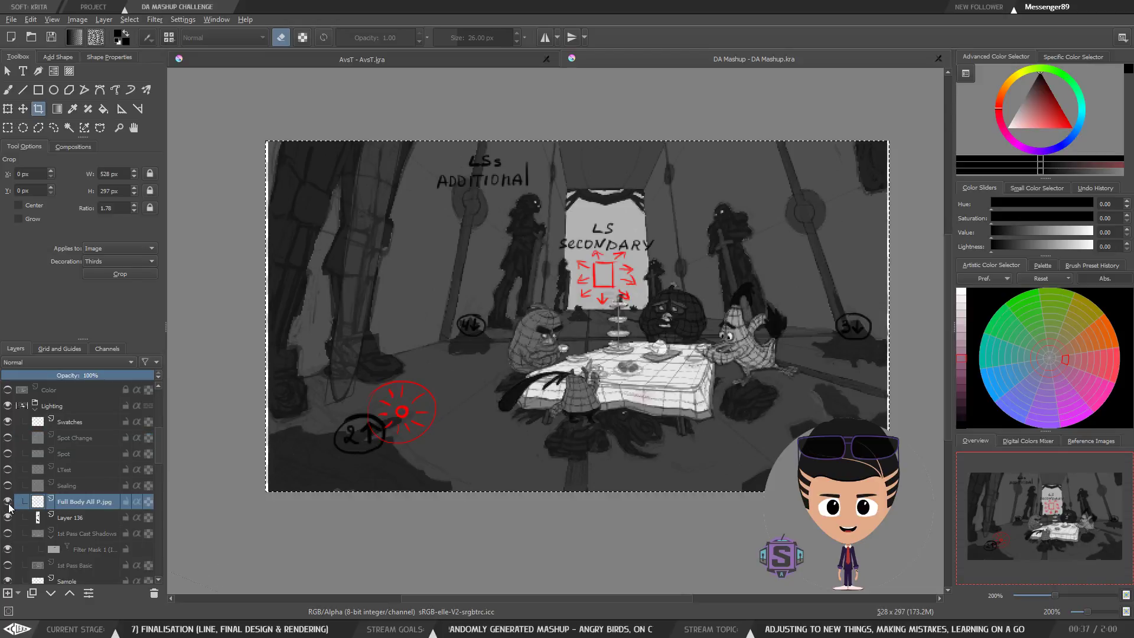
click(9, 503)
click(66, 485)
click(8, 487)
click(8, 487)
click(8, 471)
click(9, 471)
Show and select the Spot layer in the Lighting group and raise its opacity to 100%.
click(8, 454)
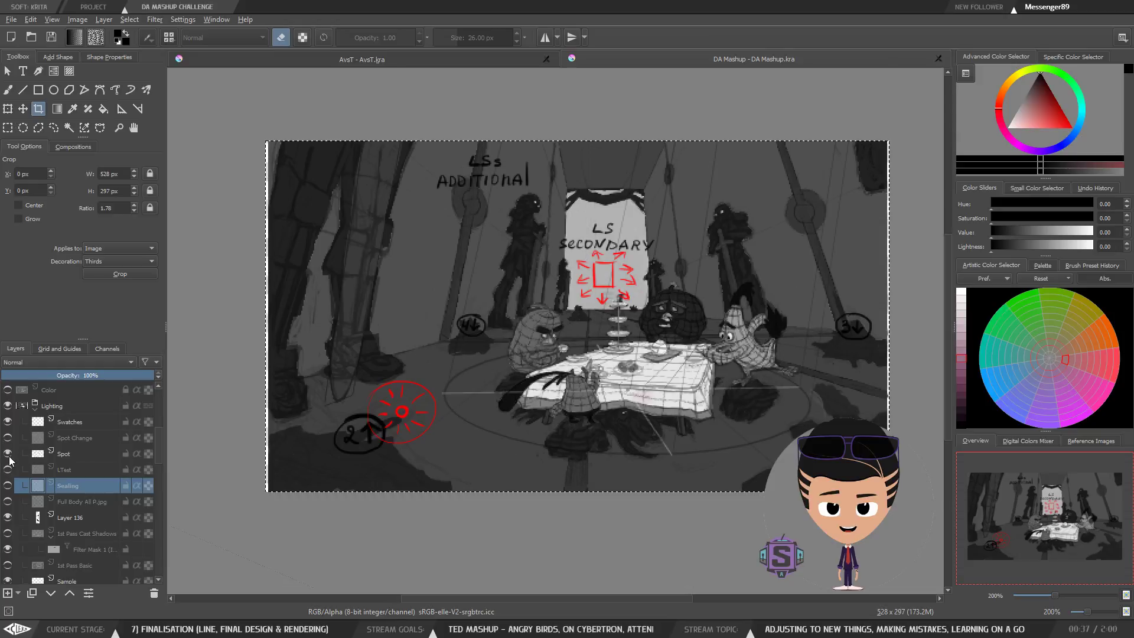
click(130, 455)
click(8, 455)
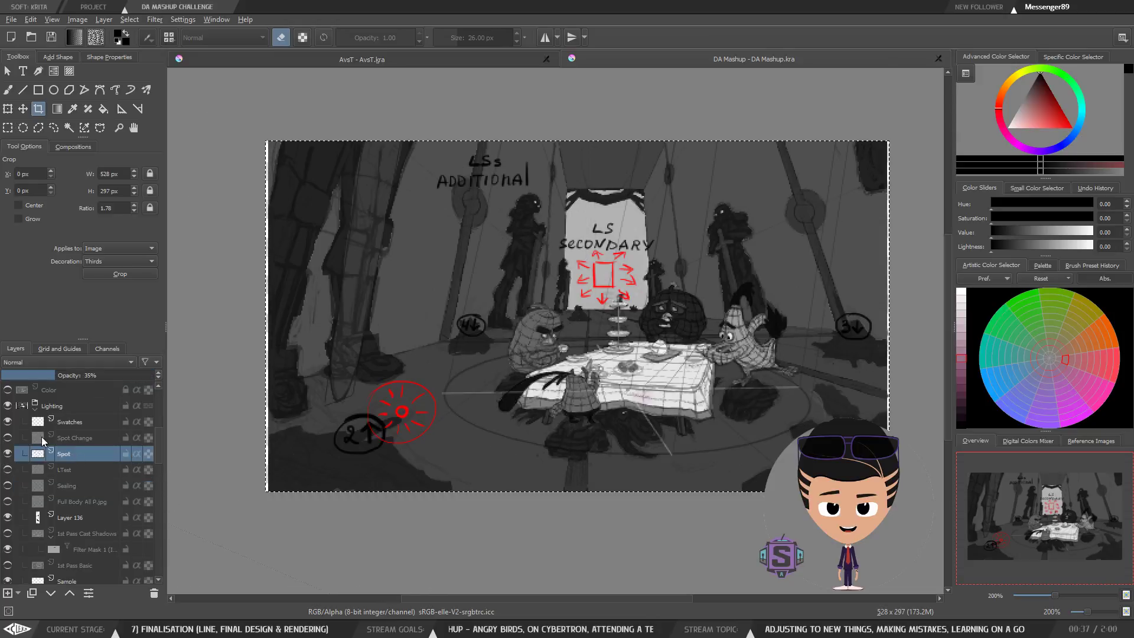
drag(60, 377, 253, 372)
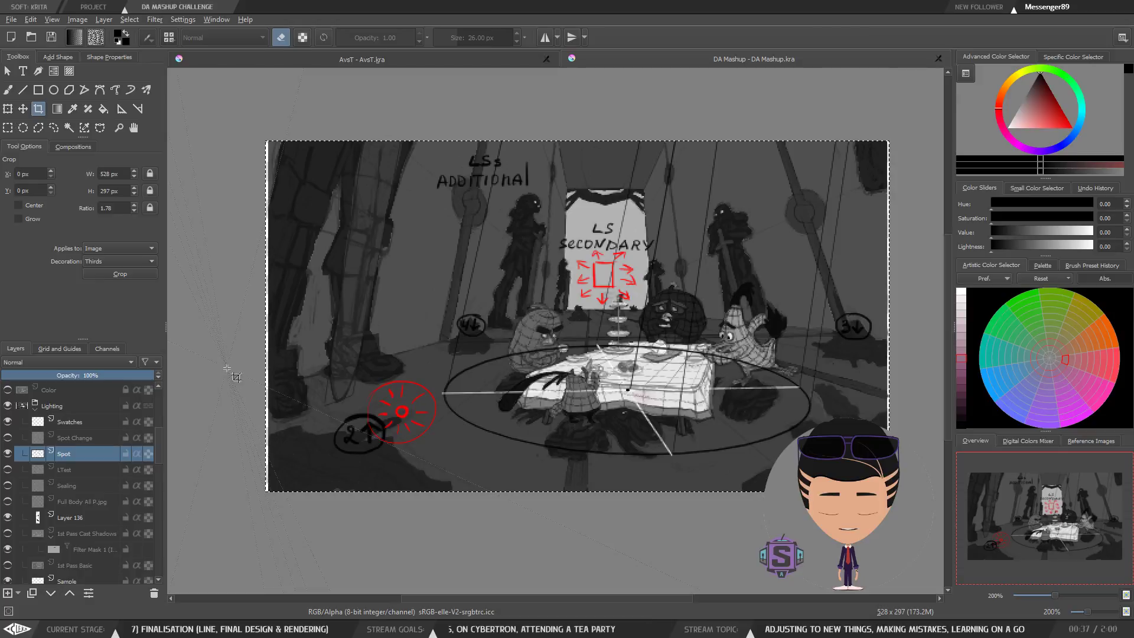
Examine the spotlight ellipse and ray lines around the table, comparing the picture with the Spot layer off and on.
scroll(724, 355, down, 2)
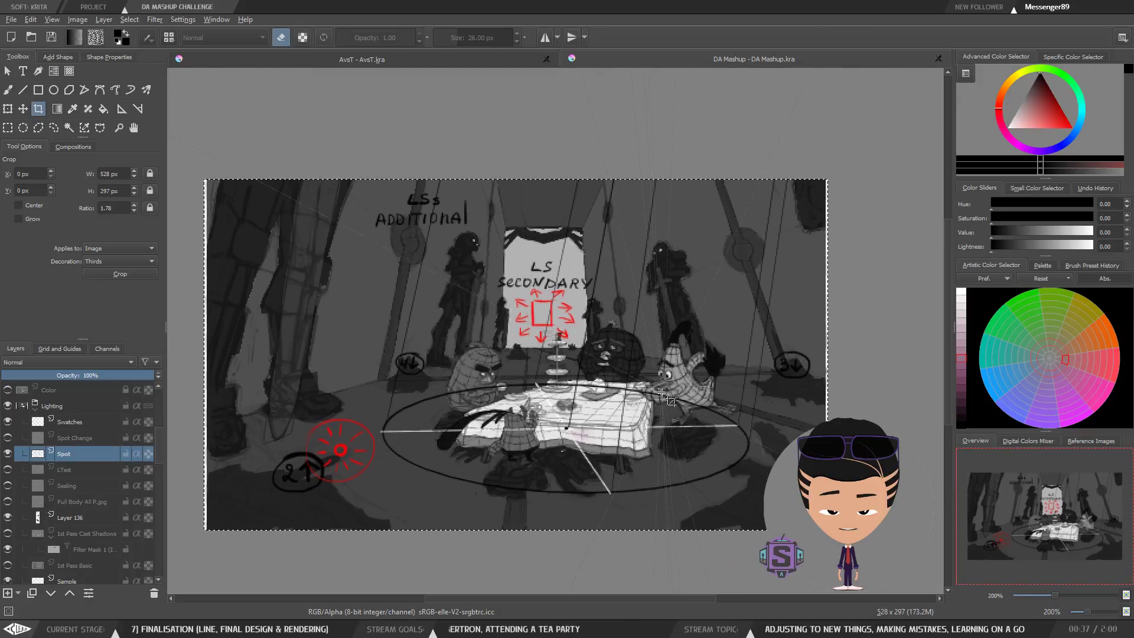
scroll(593, 460, down, 1)
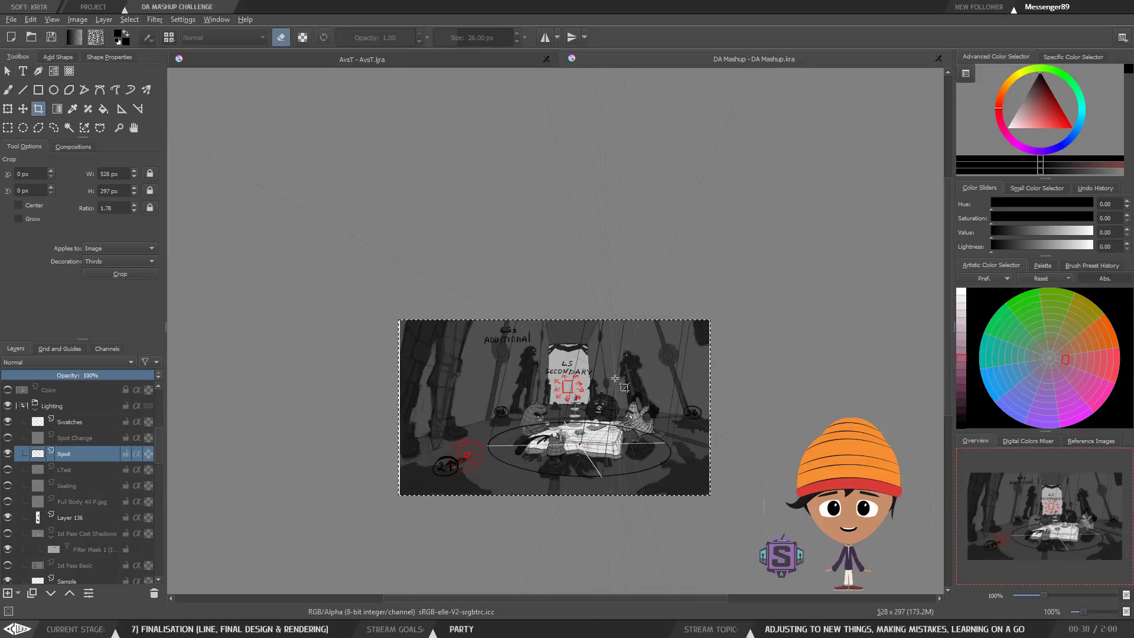
scroll(615, 378, up, 1)
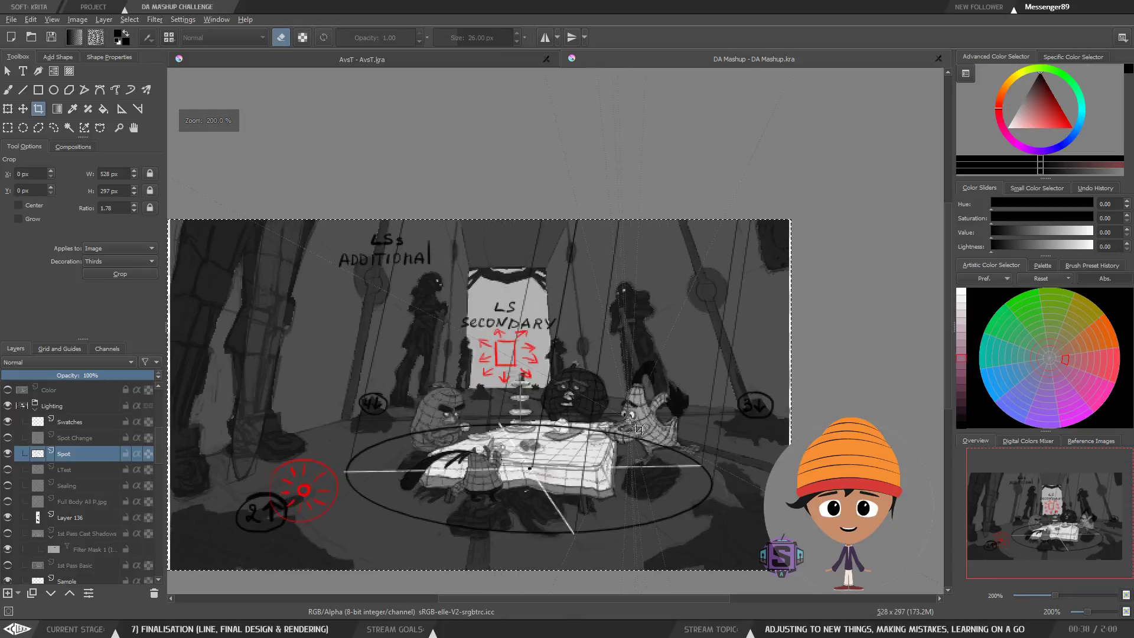
scroll(614, 399, up, 1)
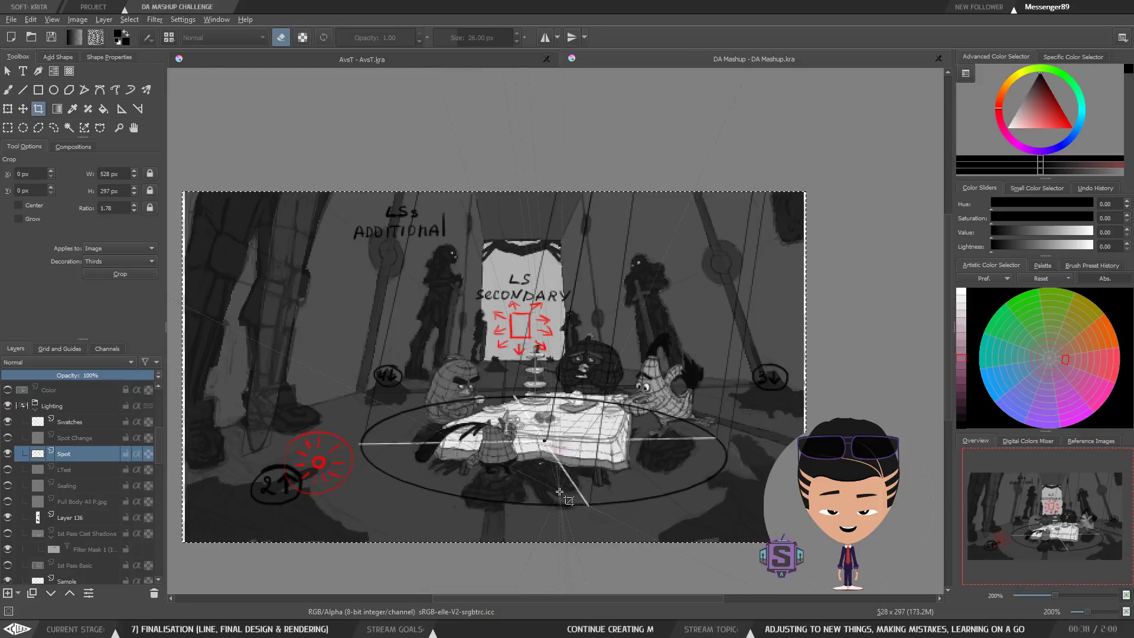
drag(467, 414, 506, 411)
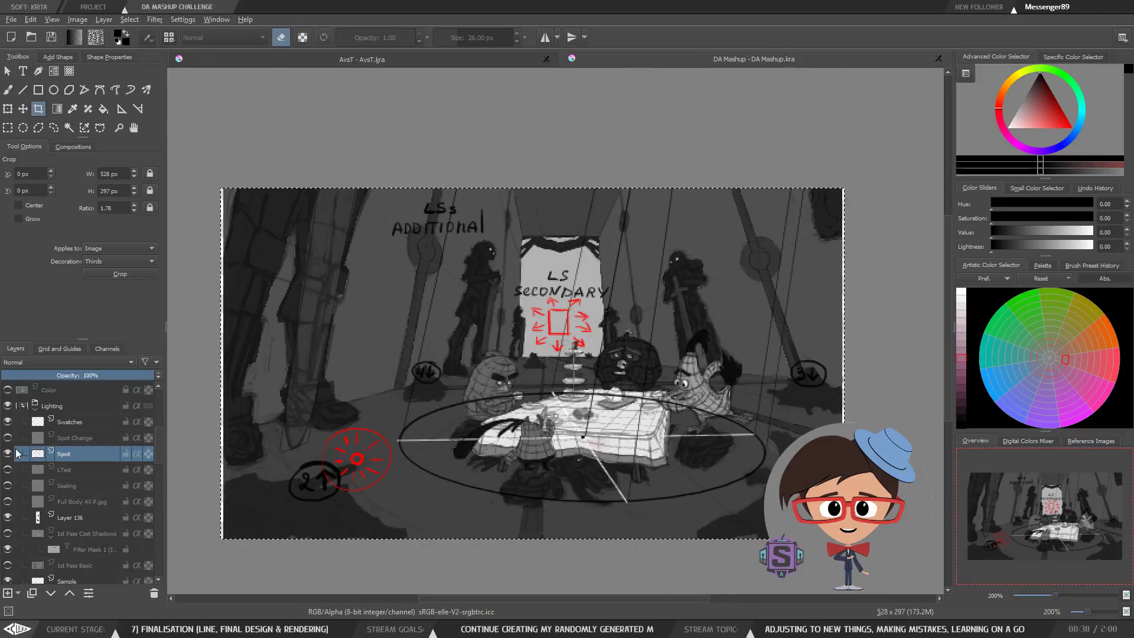
click(8, 453)
click(7, 453)
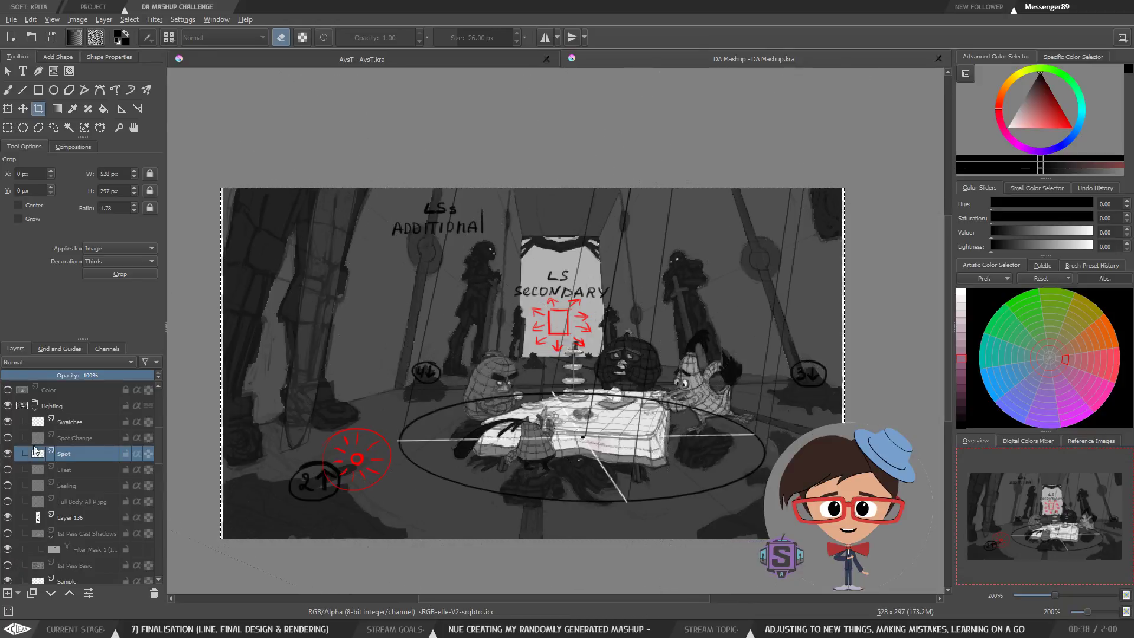
Move the Spot layer out of the Lighting group to just above it, and hide and collapse the group.
scroll(39, 496, up, 1)
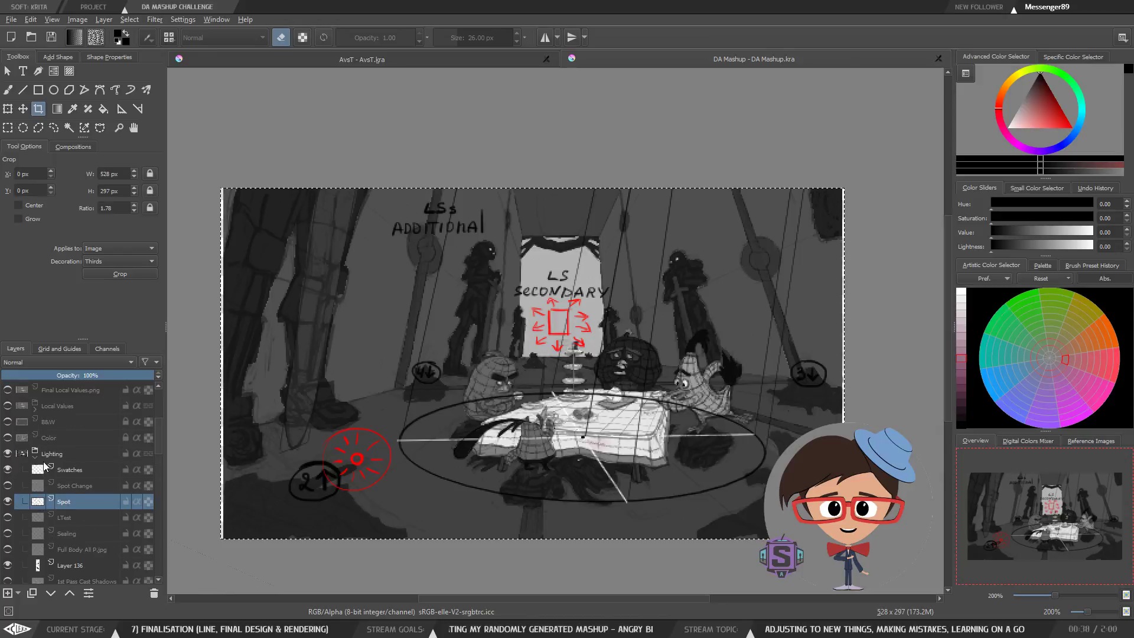
key(ctrl+Page_Up)
key(ctrl+Page_Up)
key(ctrl+Page_Up)
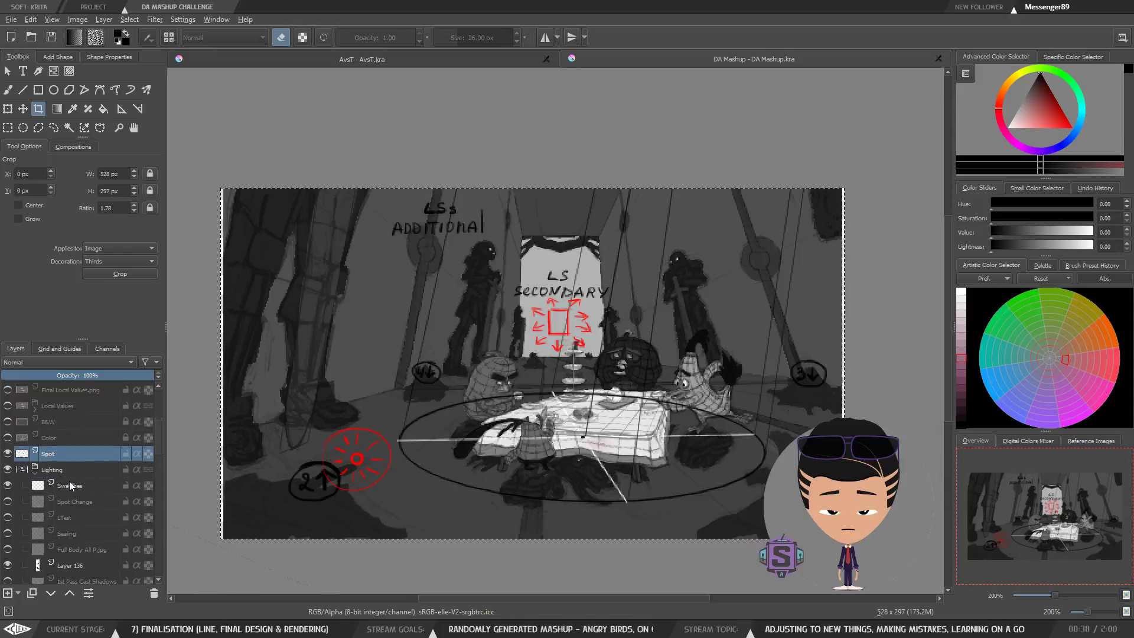
click(9, 470)
click(35, 471)
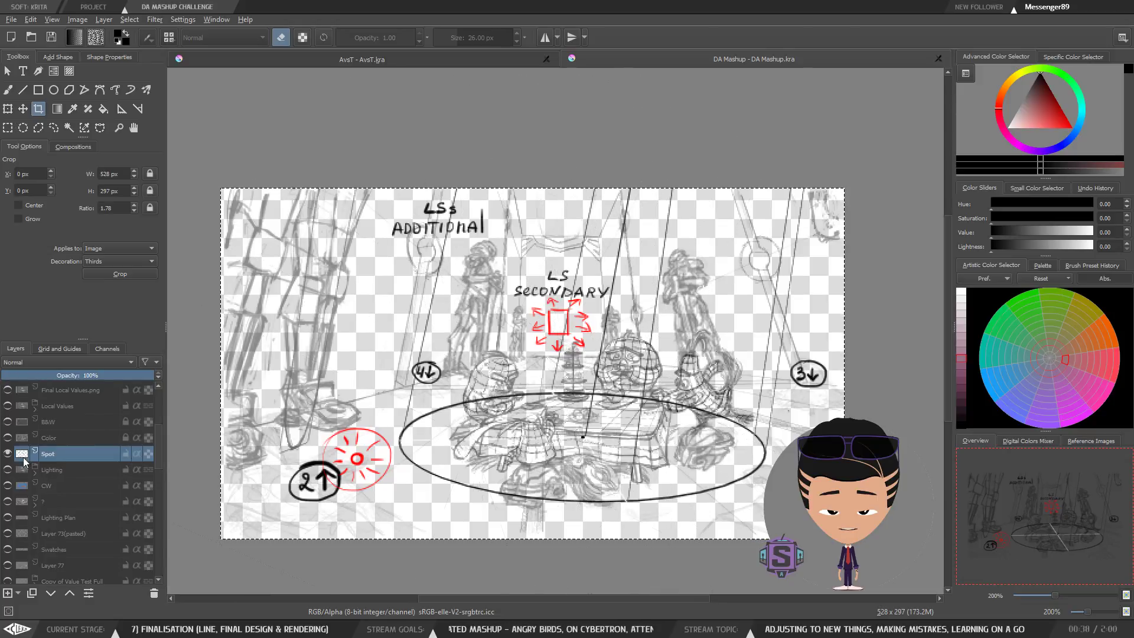
Hide the Sketch group, leaving the wireframe and light guides showing, and switch to the Freehand Brush tool.
scroll(90, 497, up, 3)
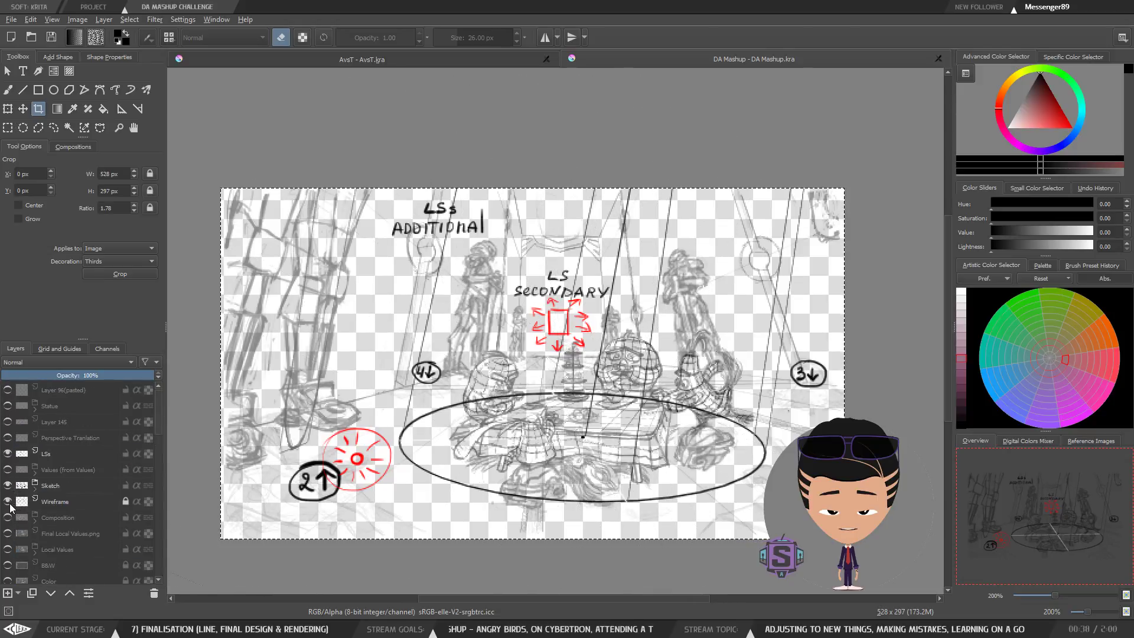
click(8, 485)
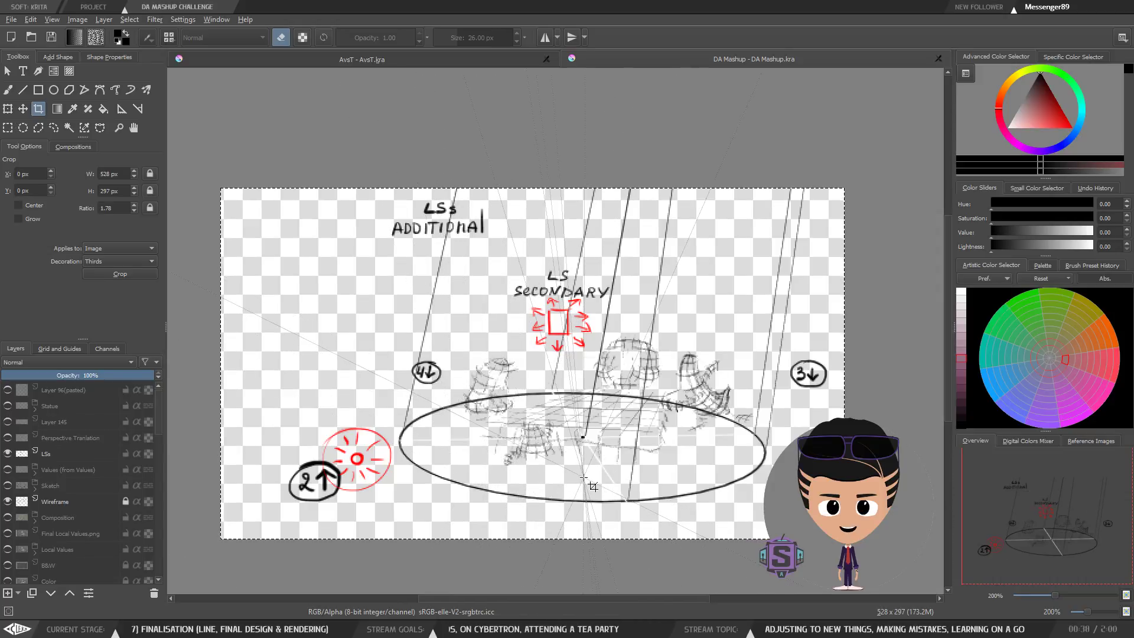
scroll(587, 466, down, 1)
scroll(588, 464, up, 1)
drag(606, 446, 595, 433)
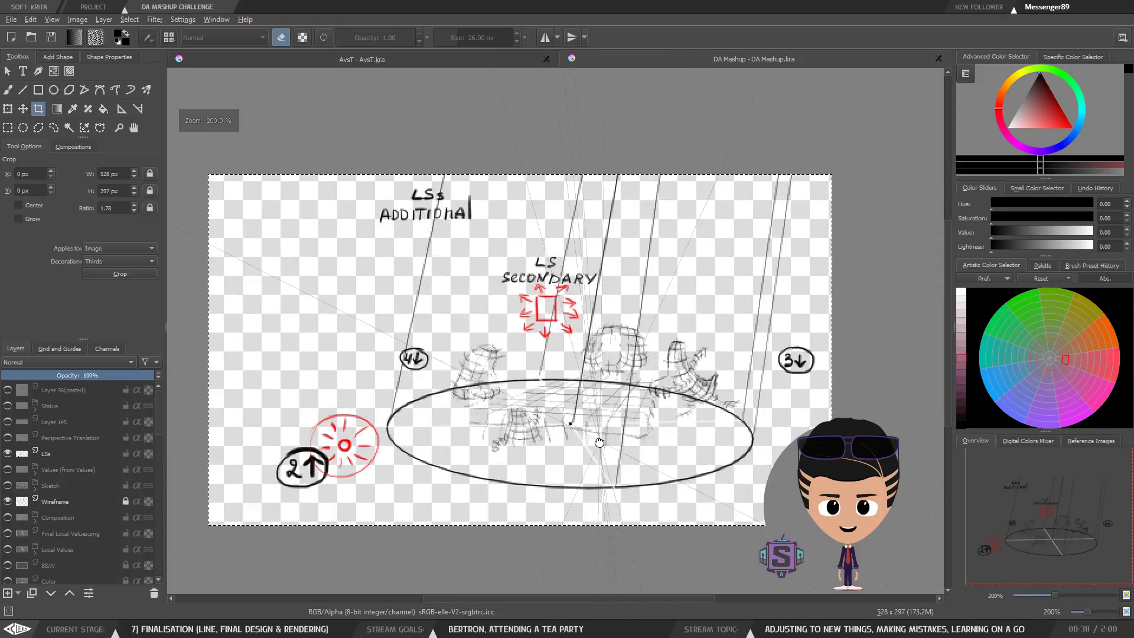
key(1)
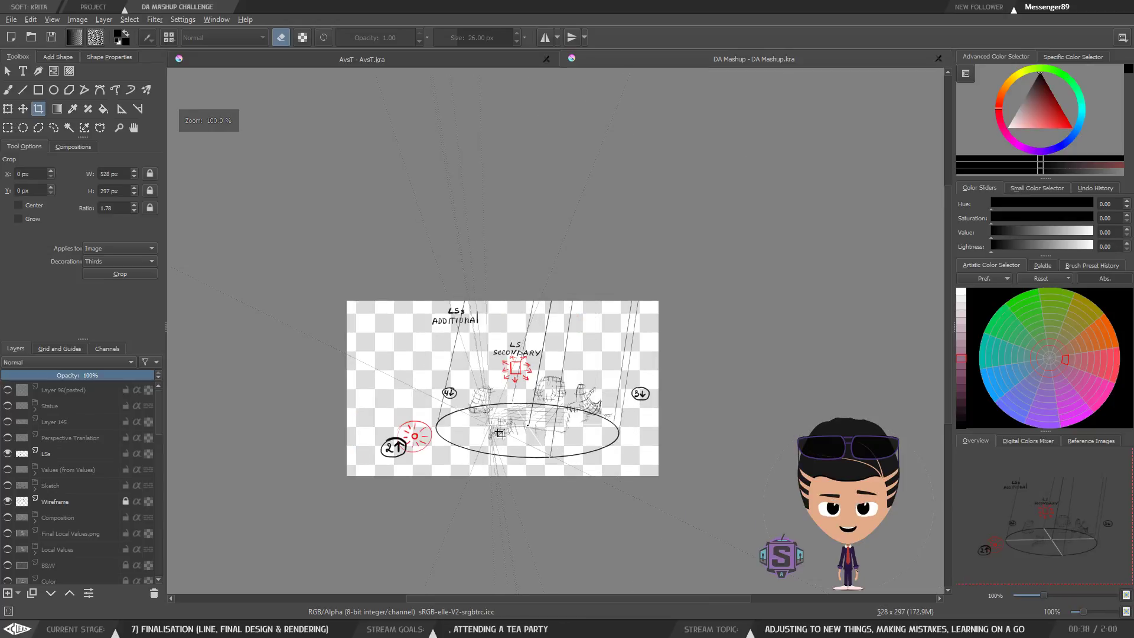
key(b)
Examine the spotlight ellipse and its rays against the wireframe characters, including the area above the canvas.
drag(587, 439, 504, 465)
scroll(657, 453, down, 2)
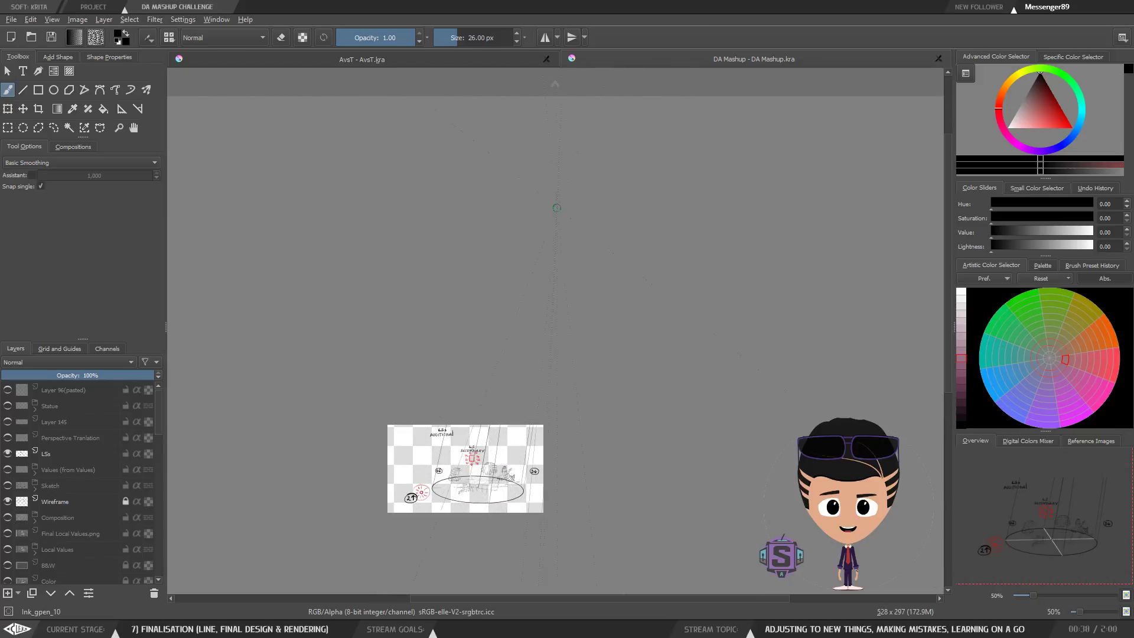
drag(522, 471, 571, 319)
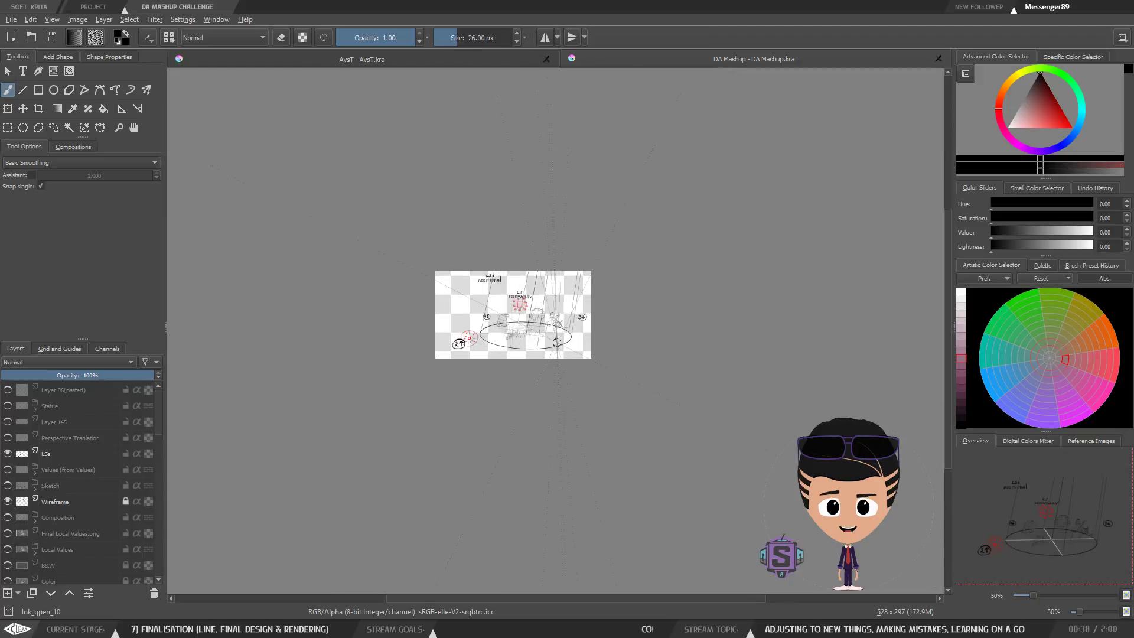
scroll(529, 328, up, 4)
mouse_move(650, 298)
mouse_down()
mouse_move(597, 424)
mouse_move(607, 424)
mouse_up()
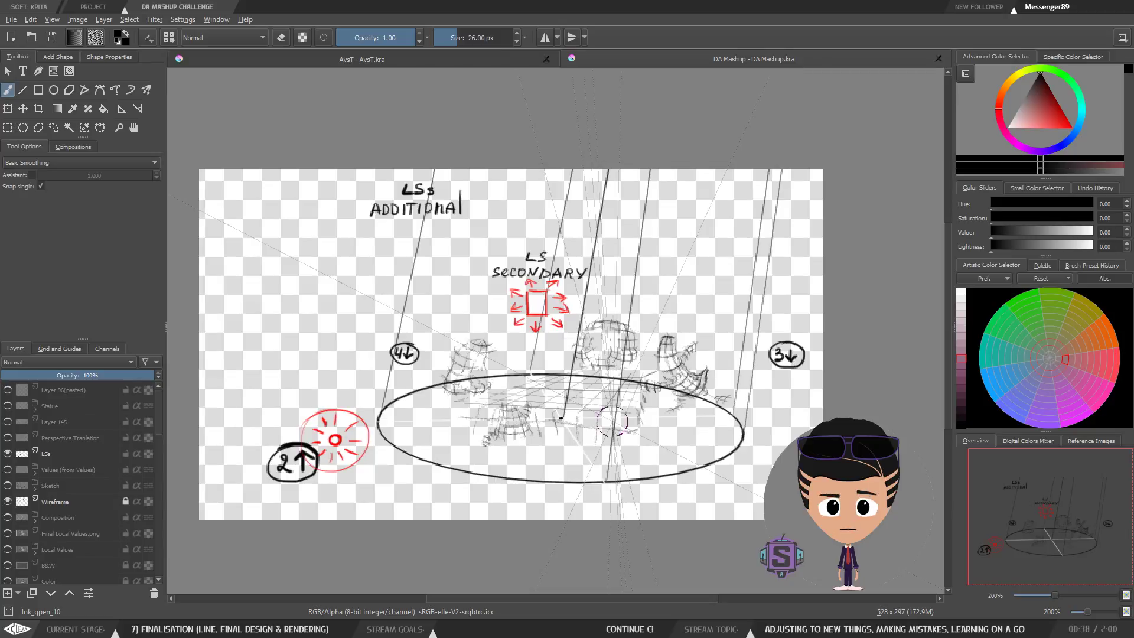
scroll(544, 348, up, 2)
scroll(636, 404, down, 2)
mouse_move(682, 440)
mouse_down()
mouse_move(643, 437)
mouse_move(645, 421)
mouse_up()
scroll(643, 437, up, 1)
scroll(644, 438, down, 1)
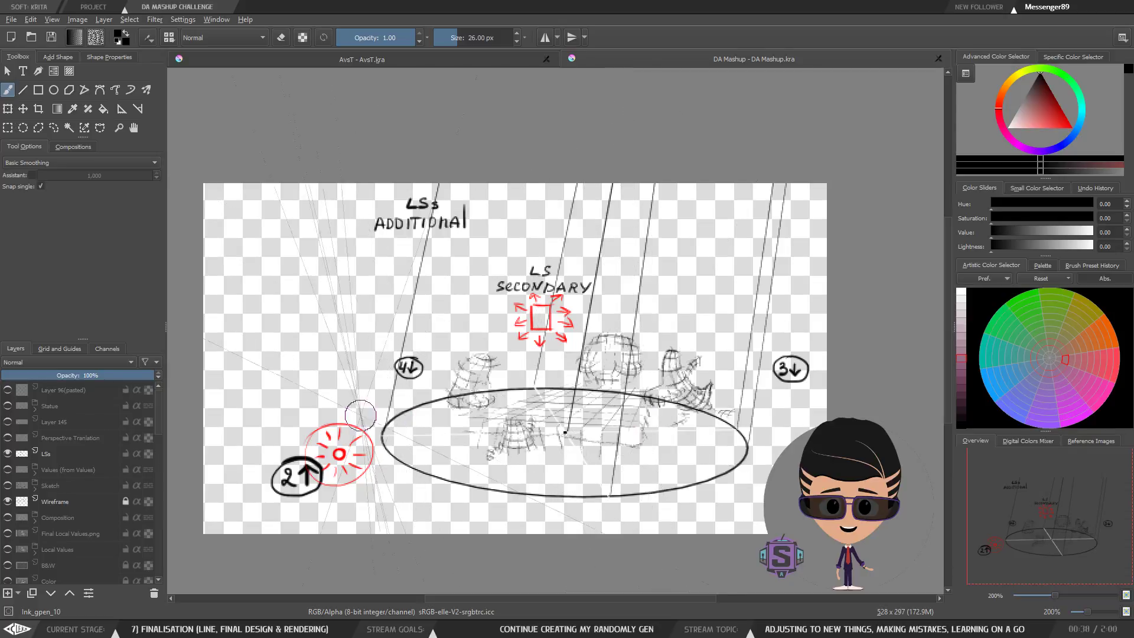
Toggle the LSs light-source notes layer for comparison and leave it hidden.
click(8, 454)
click(8, 454)
click(8, 454)
click(8, 454)
click(9, 454)
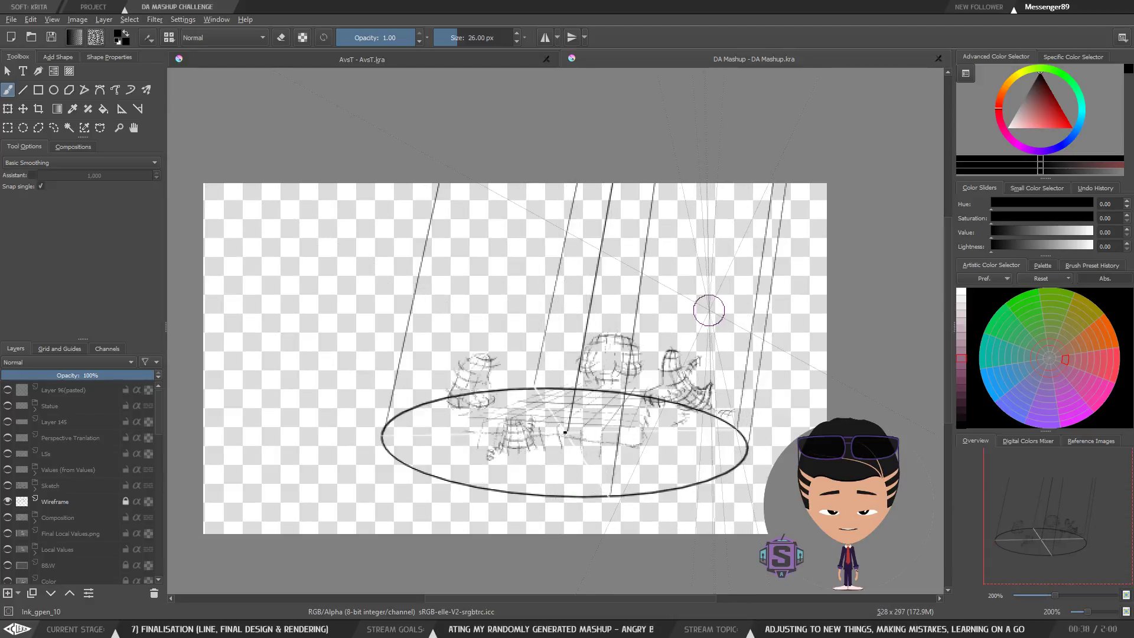
Select the Spot layer below the Color layer and set its opacity to 50%.
click(66, 506)
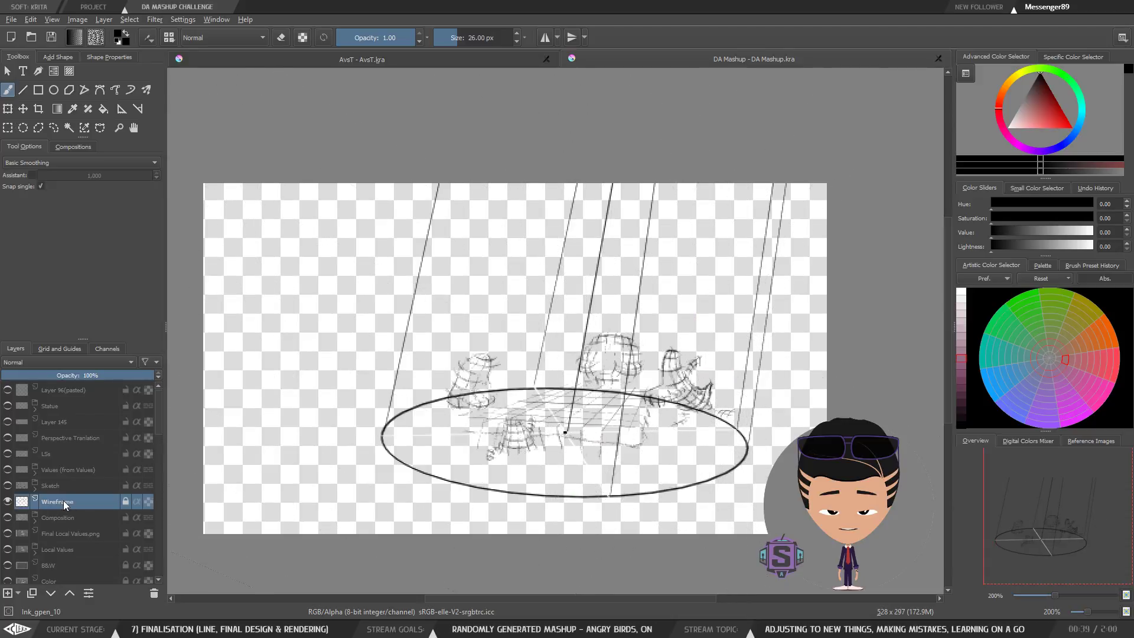
scroll(64, 500, down, 1)
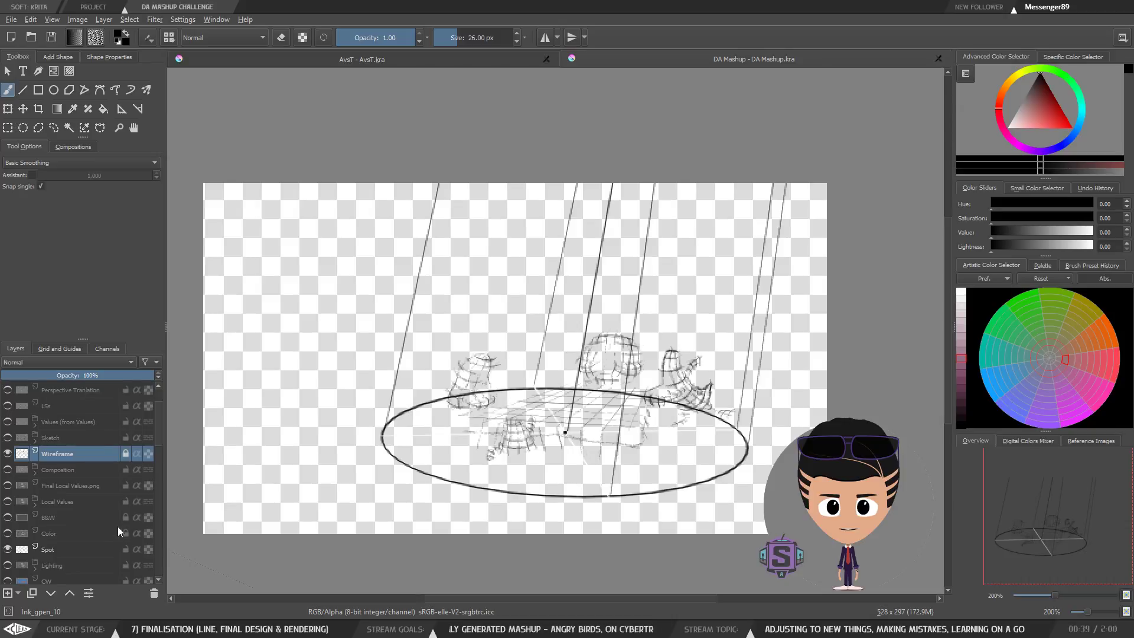
click(62, 554)
click(70, 376)
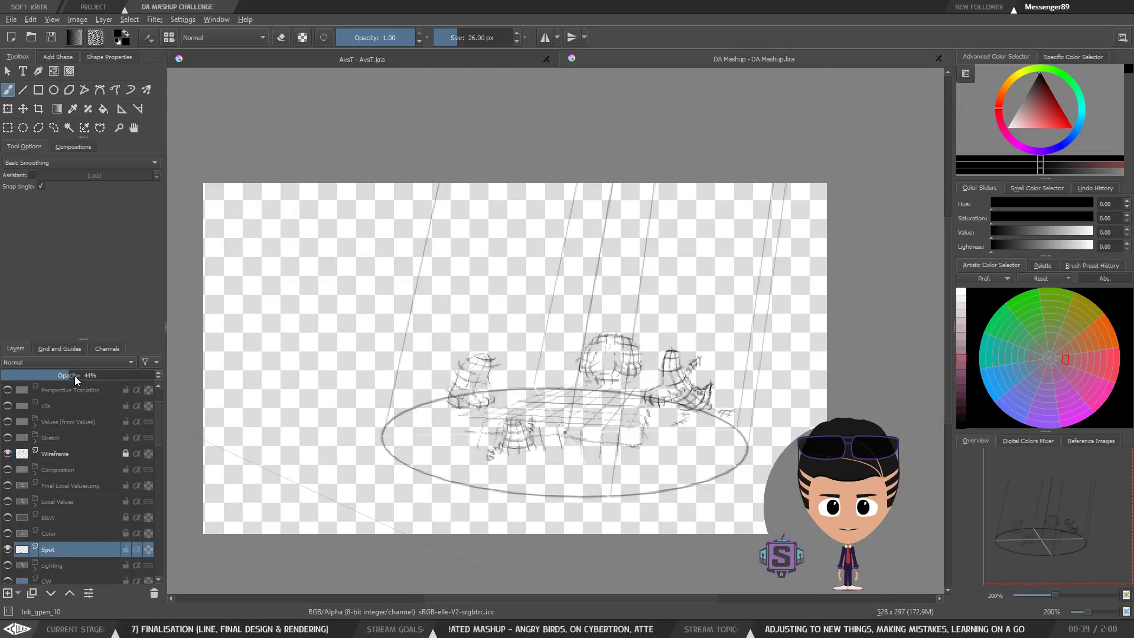
click(69, 377)
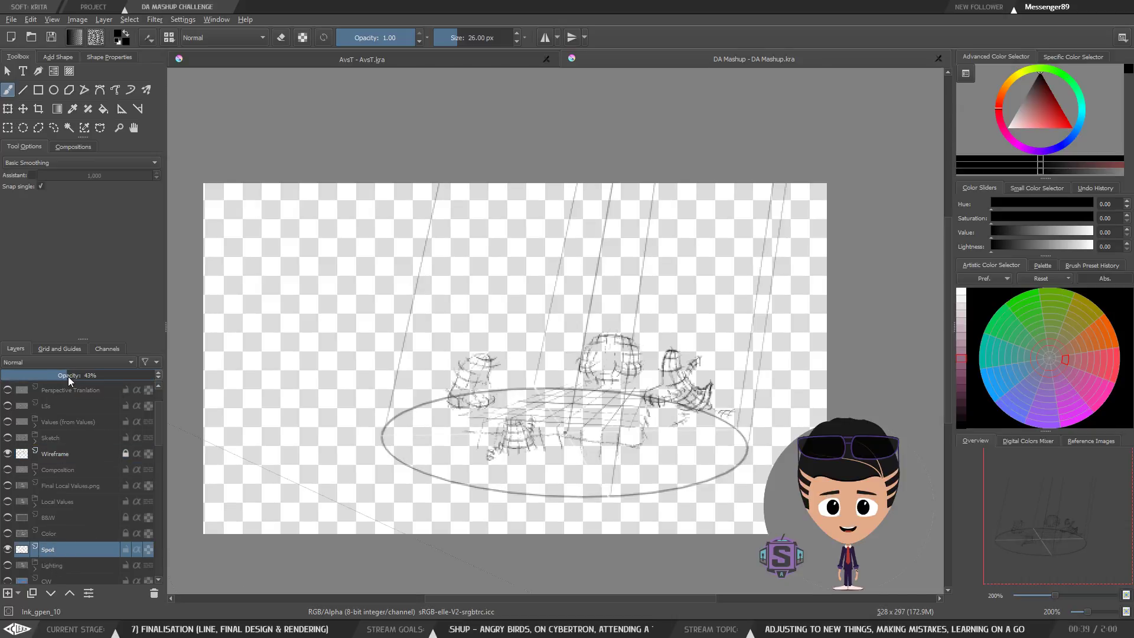
drag(74, 377, 75, 378)
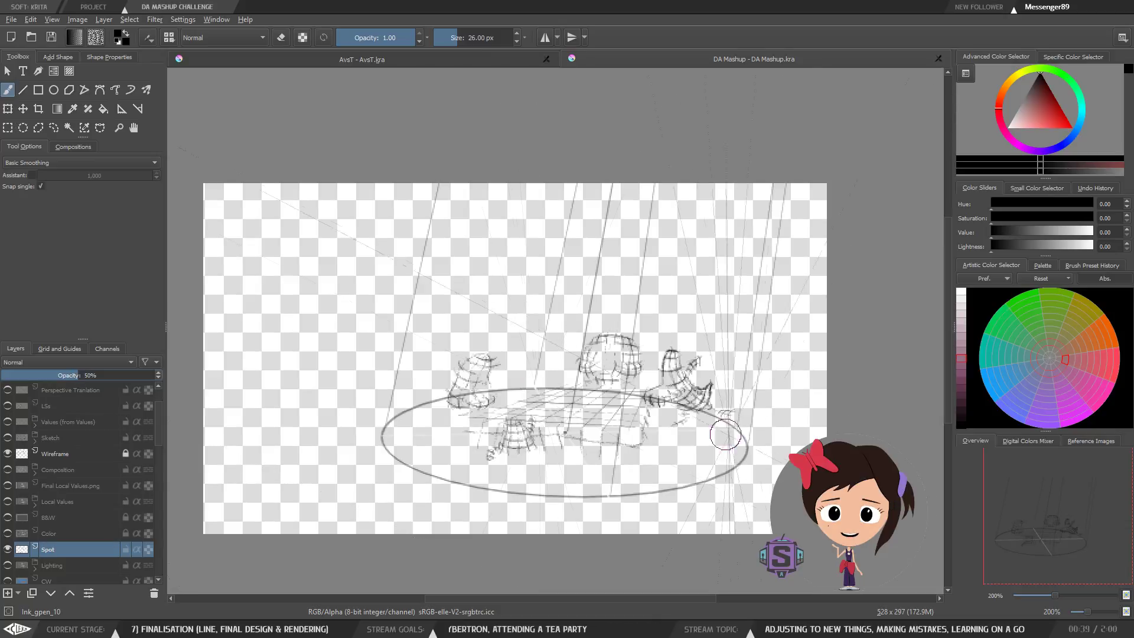
drag(830, 407, 845, 401)
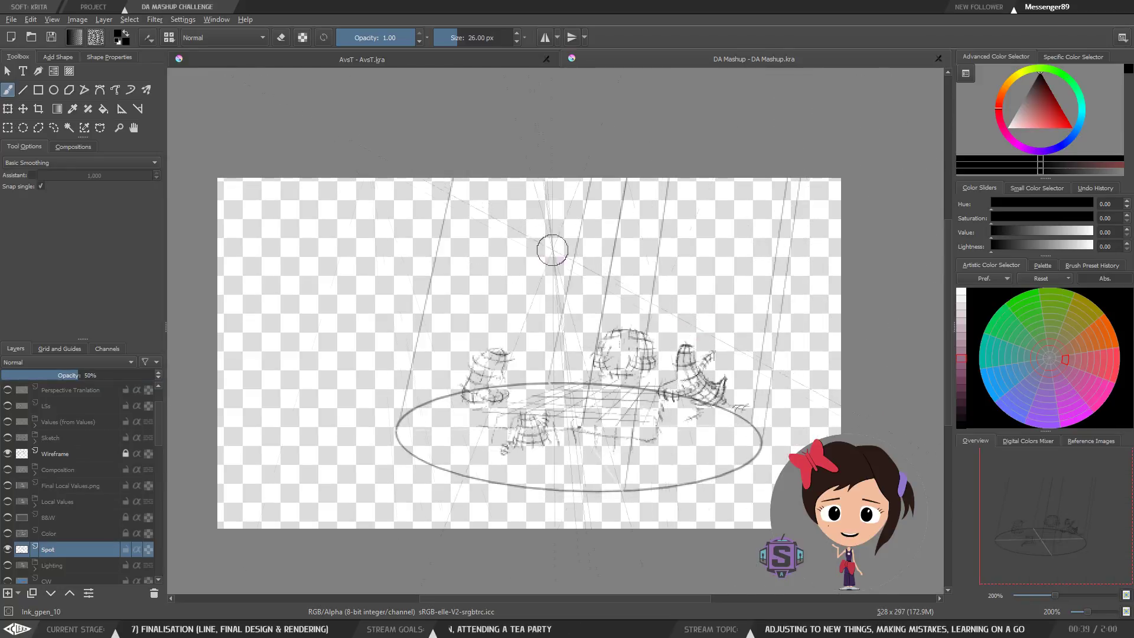
Export the visible wireframe and spotlight guides as WFSpot.png in the Angry Birds vs Transformers folder, with the alpha channel stored.
click(11, 19)
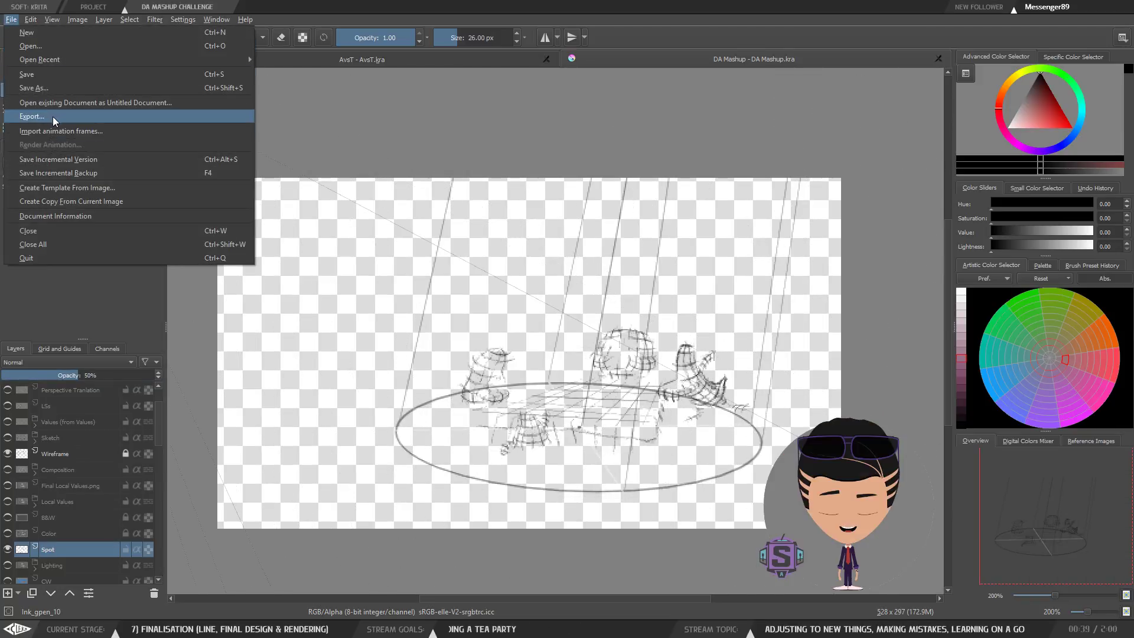
click(54, 118)
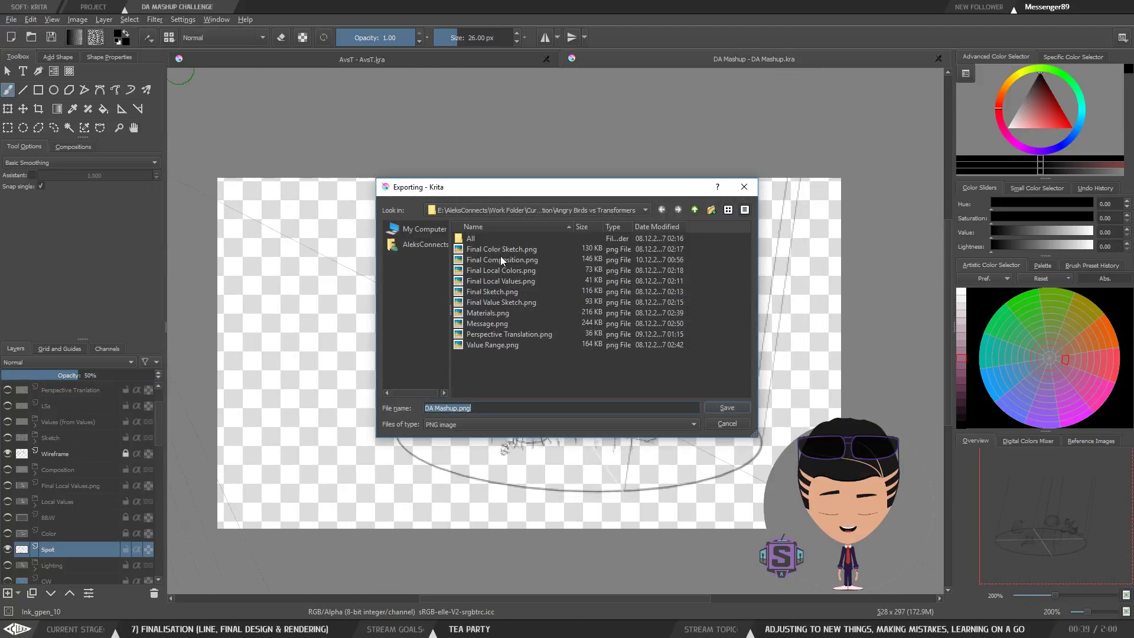
click(501, 302)
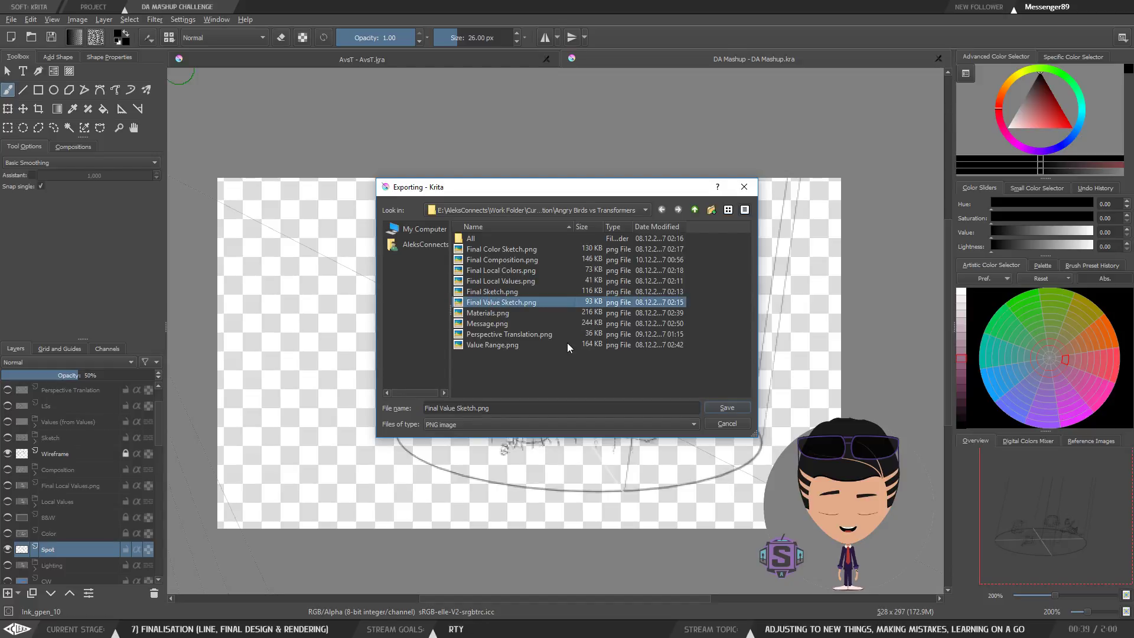
click(494, 291)
drag(461, 408, 424, 409)
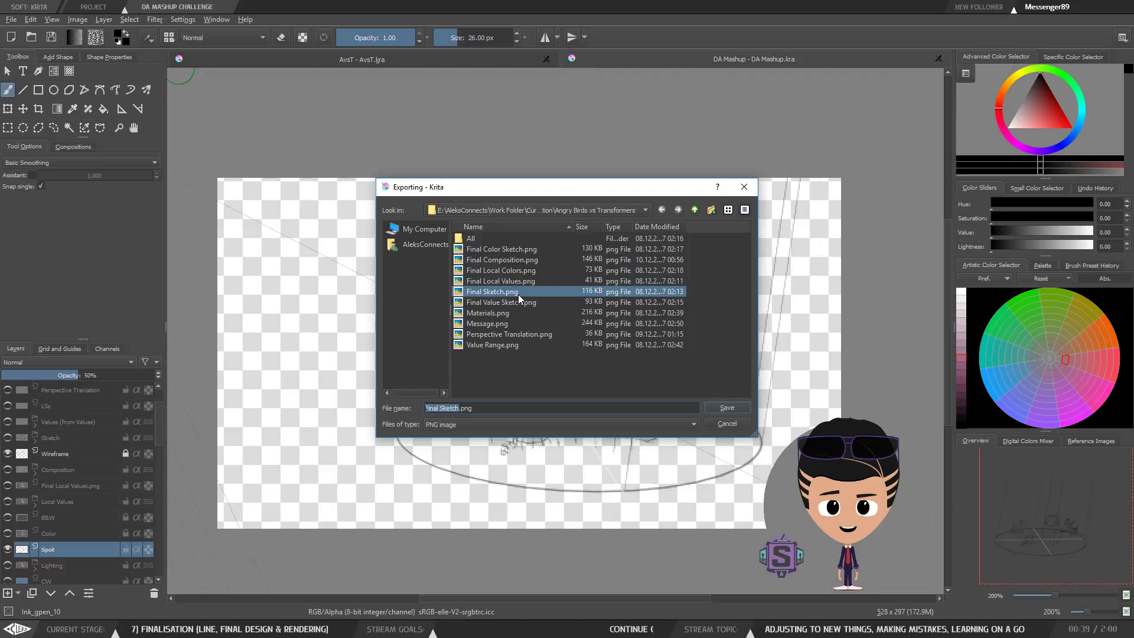
text(WF)
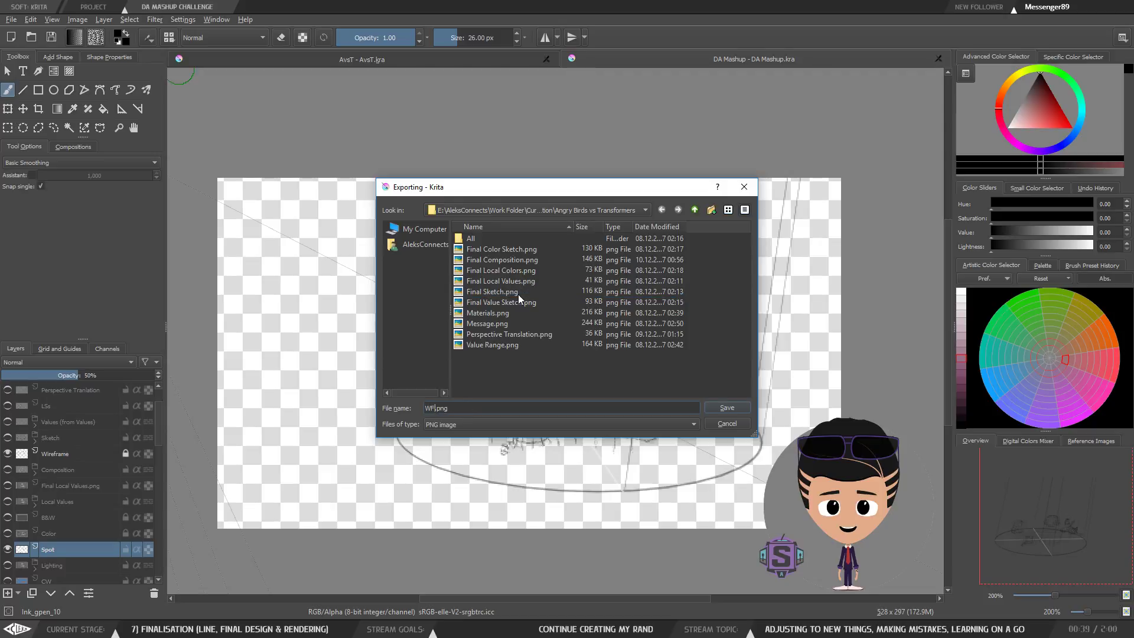
text(Spott)
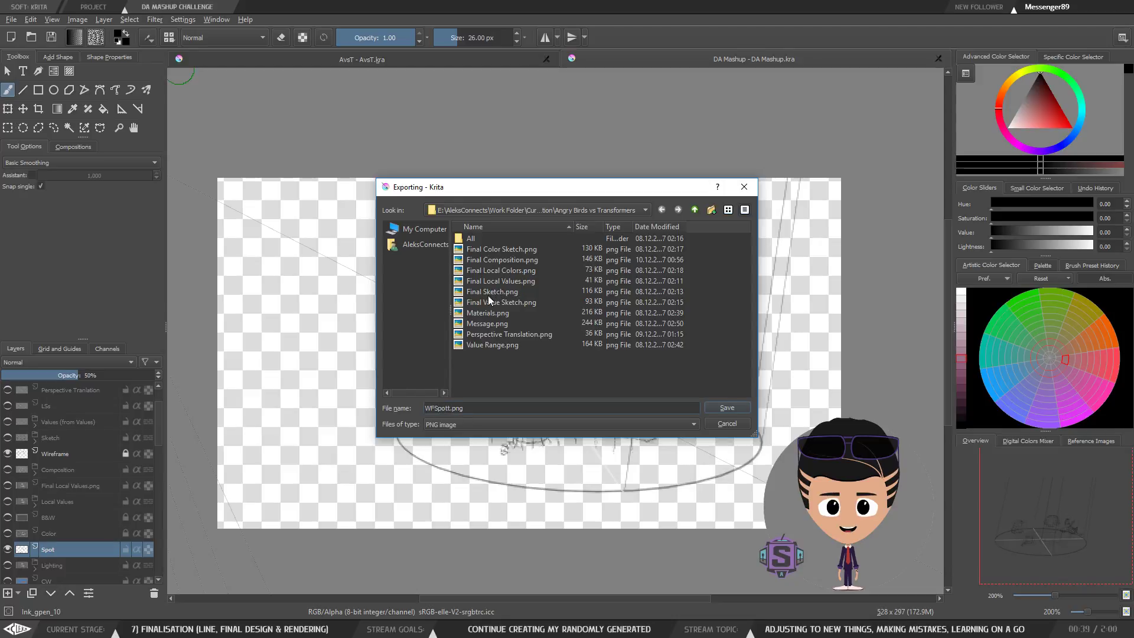
click(450, 408)
key(BackSpace)
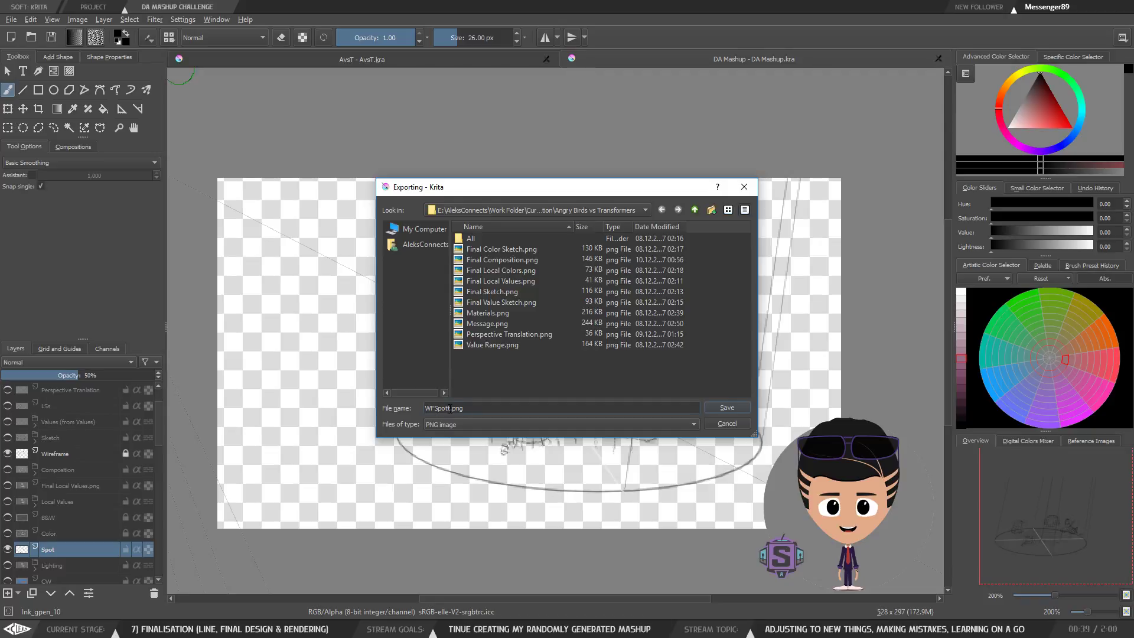
click(725, 406)
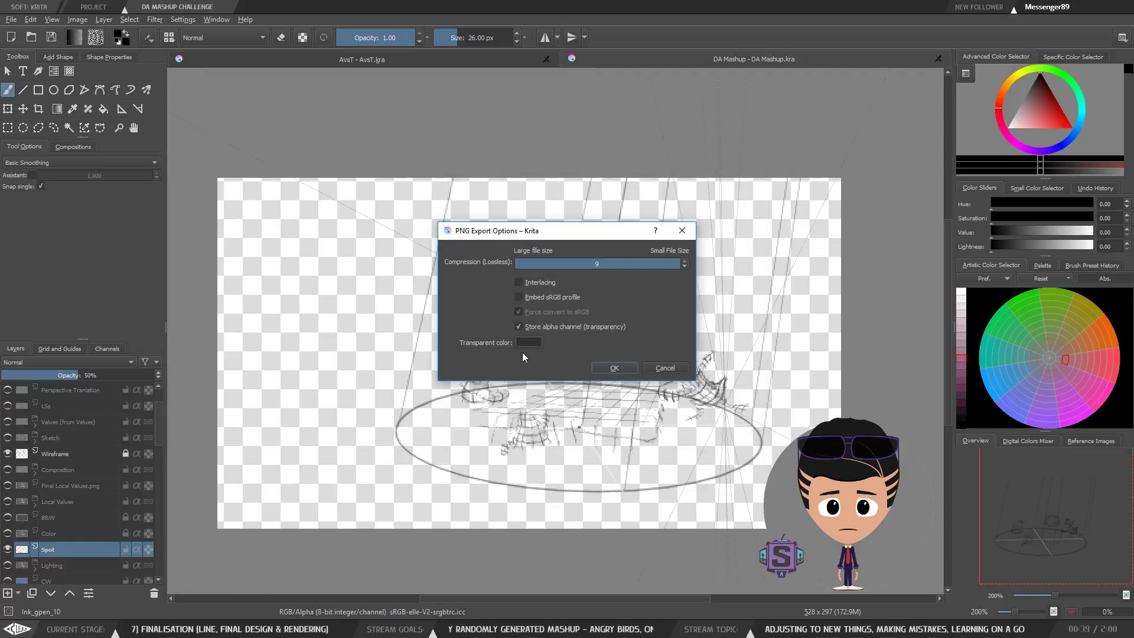
click(614, 367)
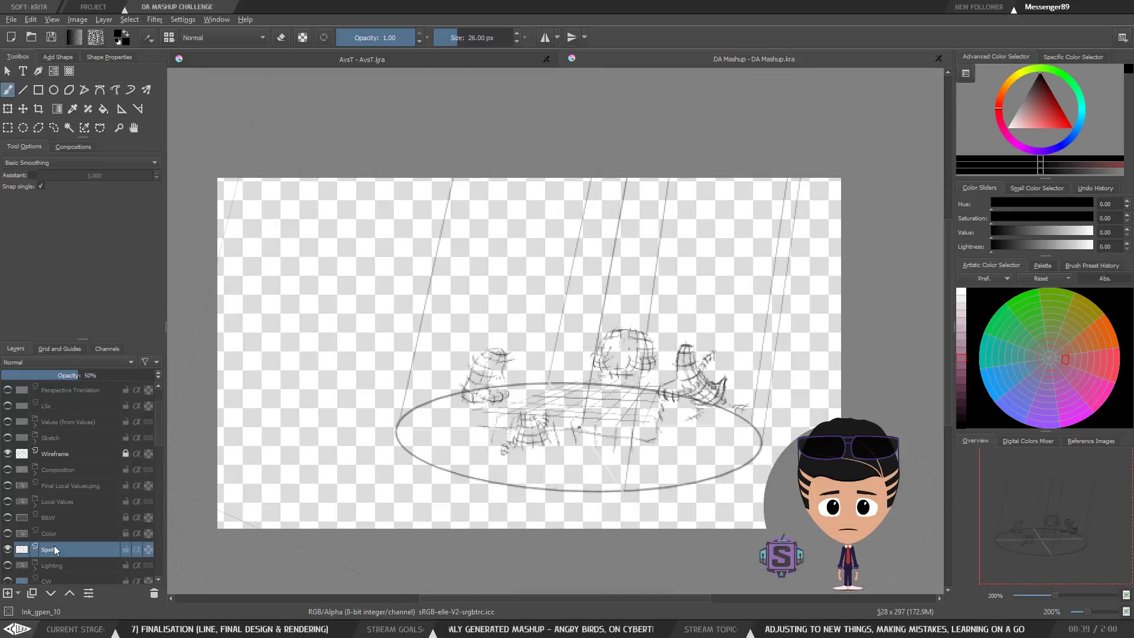
Switch to the AvsT document, expand the Sketches BU group, select its Final Composition layer and save the document.
click(480, 65)
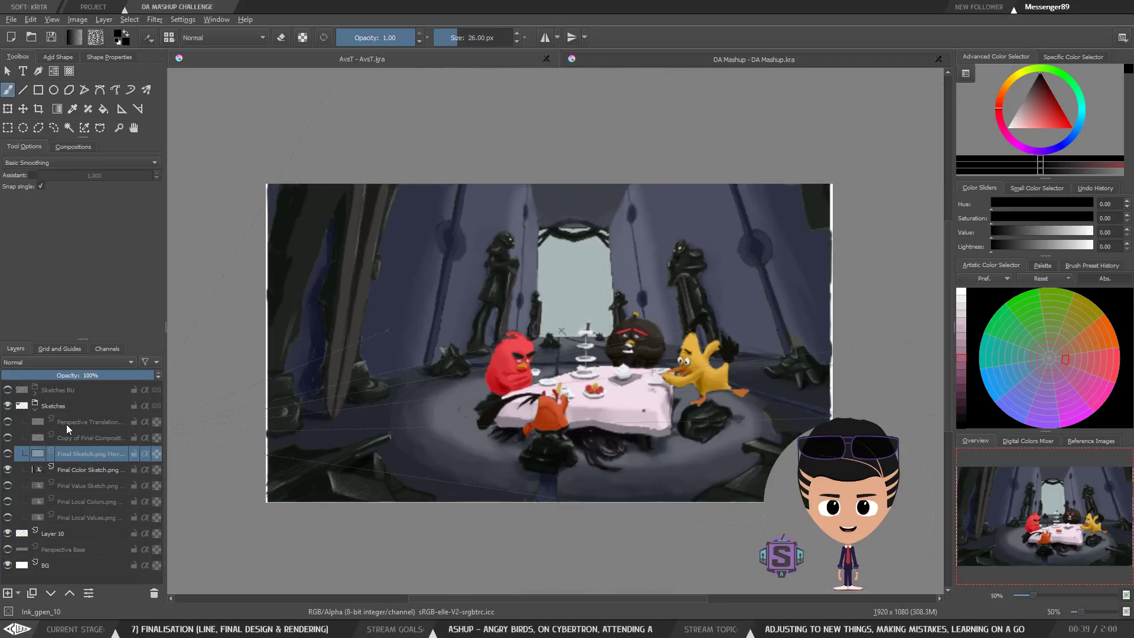
click(74, 422)
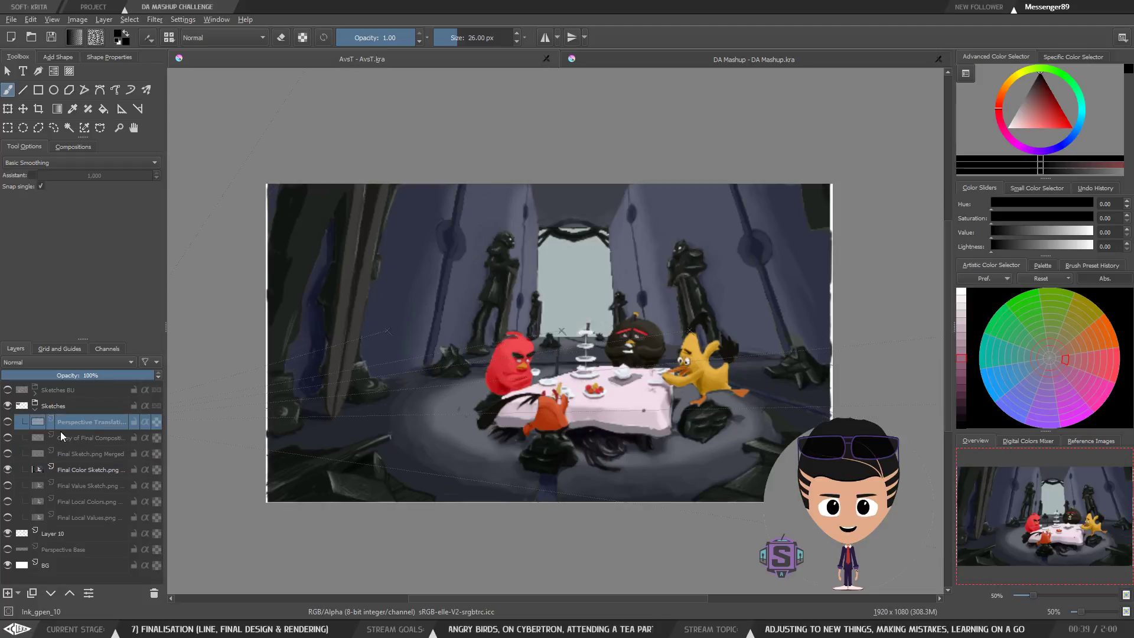
click(35, 392)
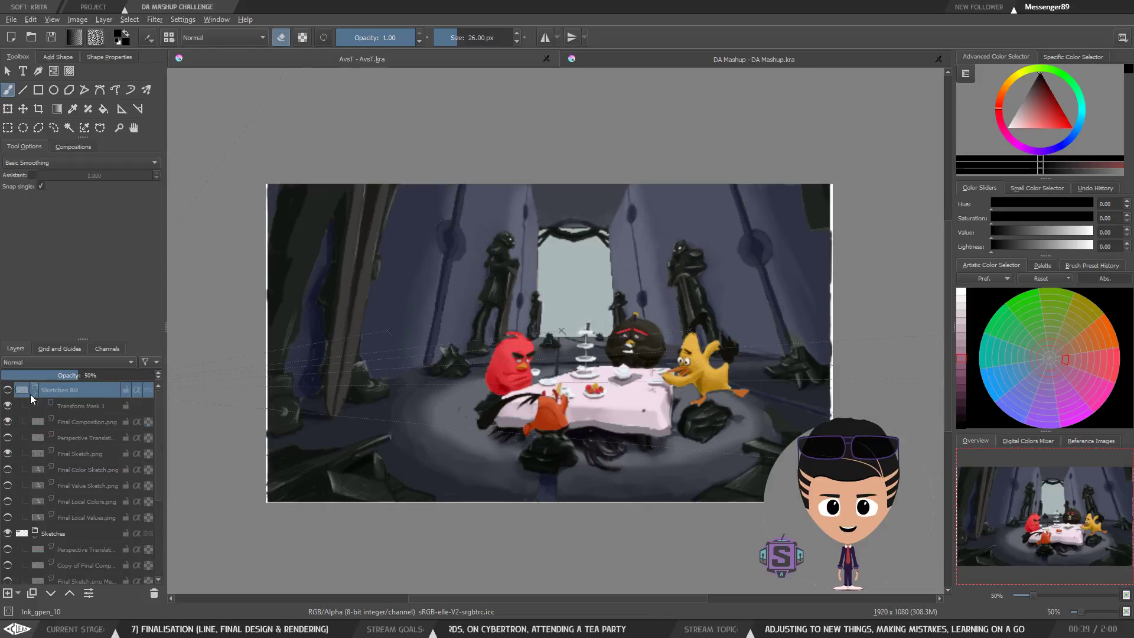
click(79, 420)
key(e)
click(51, 35)
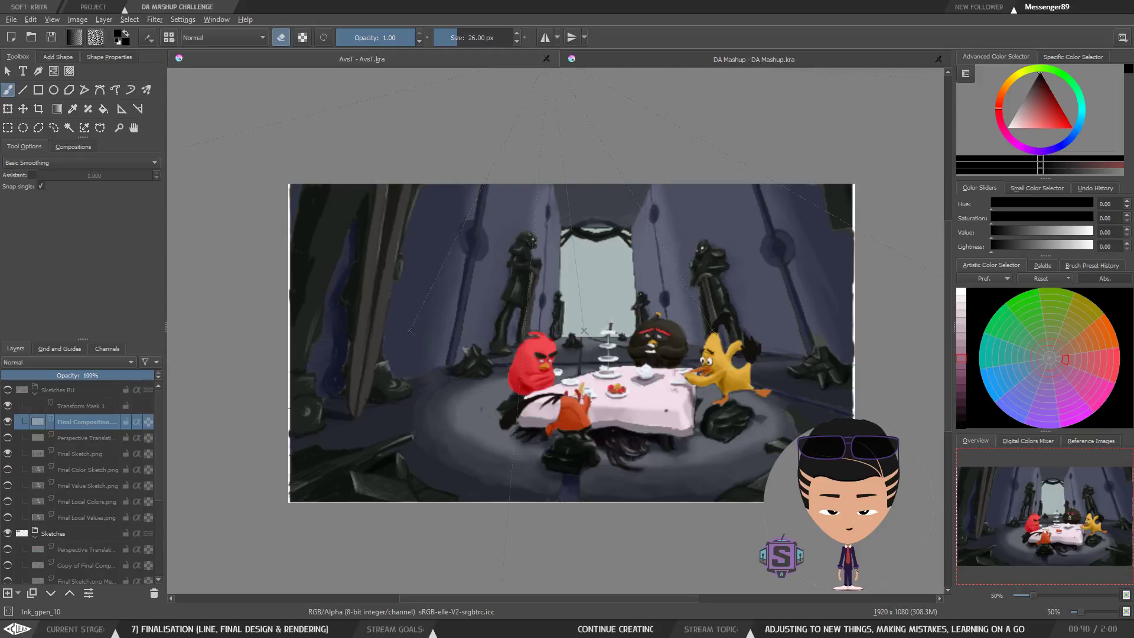
Insert WFSpot.png as a new layer above Final Composition in Sketches BU, checking it with the group shown briefly.
drag(561, 1, 491, 336)
click(539, 343)
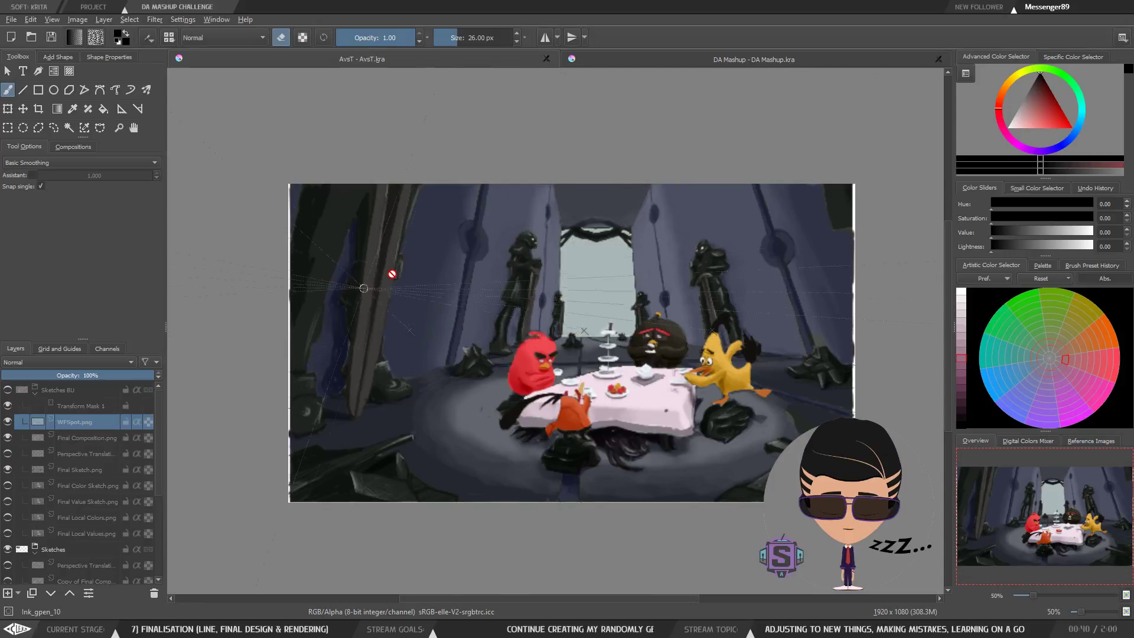
click(8, 390)
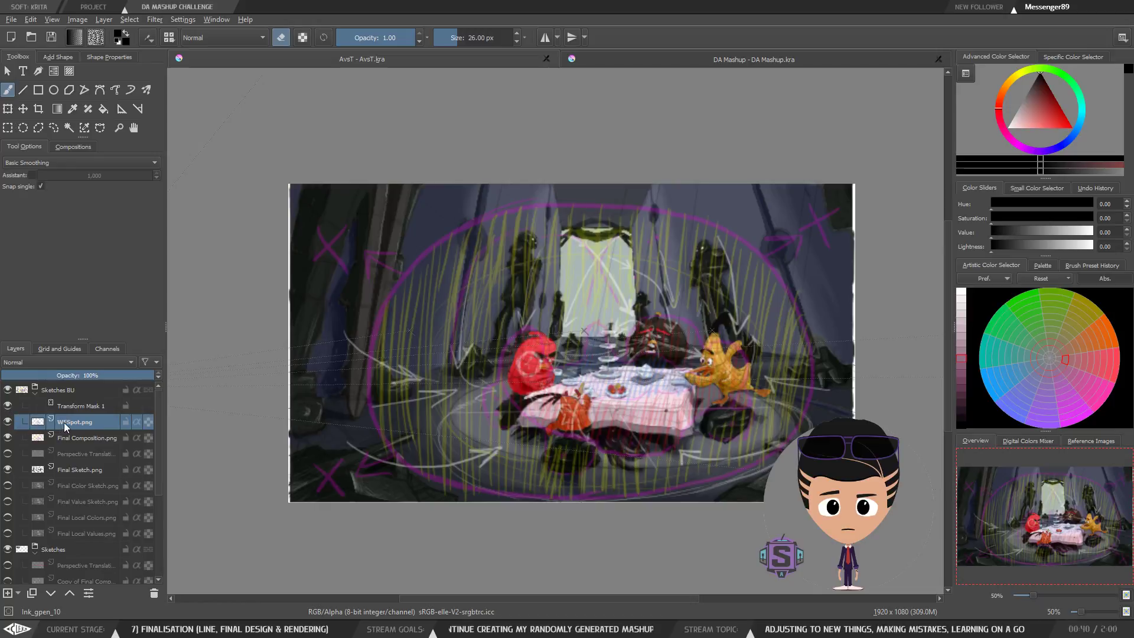
click(8, 390)
Duplicate the WFSpot.png layer and move the copy out above the Sketches BU group.
right_click(77, 425)
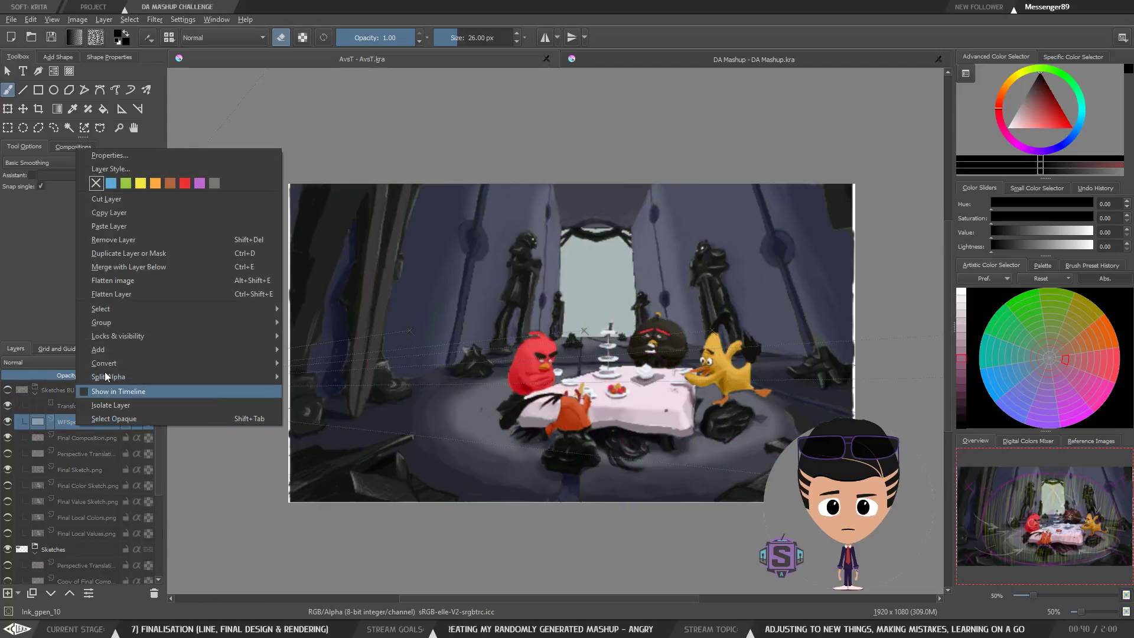
click(141, 254)
key(ctrl+Page_Up)
key(ctrl+Page_Up)
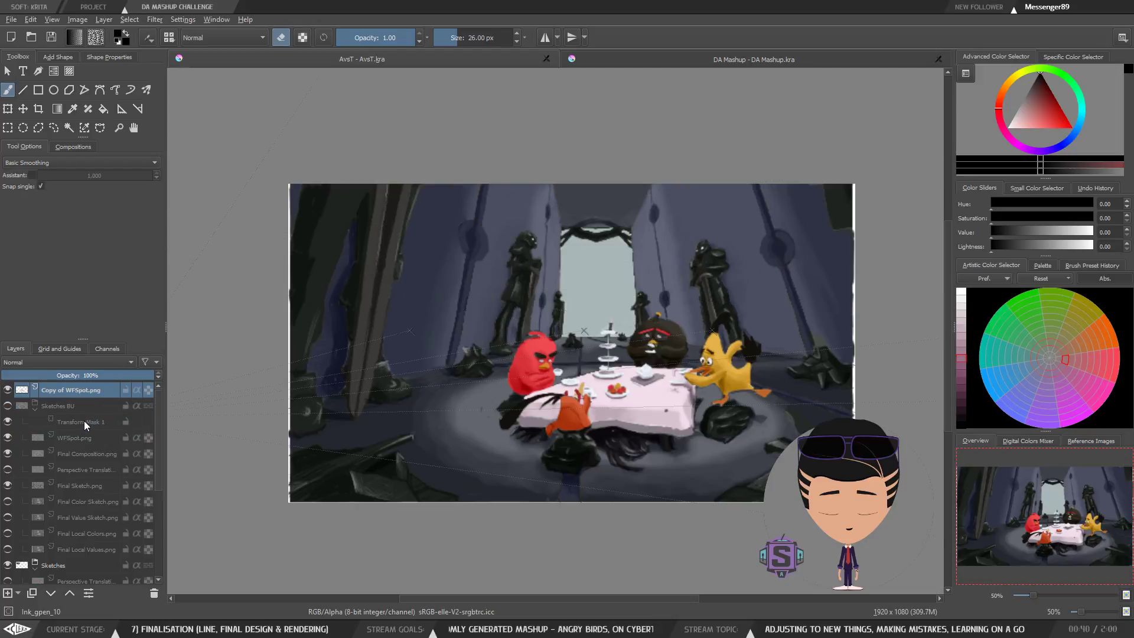
Duplicate Transform Mask 1, attach the copy to the WFSpot.png copy, and leave the Sketches BU group hidden and collapsed.
click(87, 422)
right_click(91, 423)
click(136, 263)
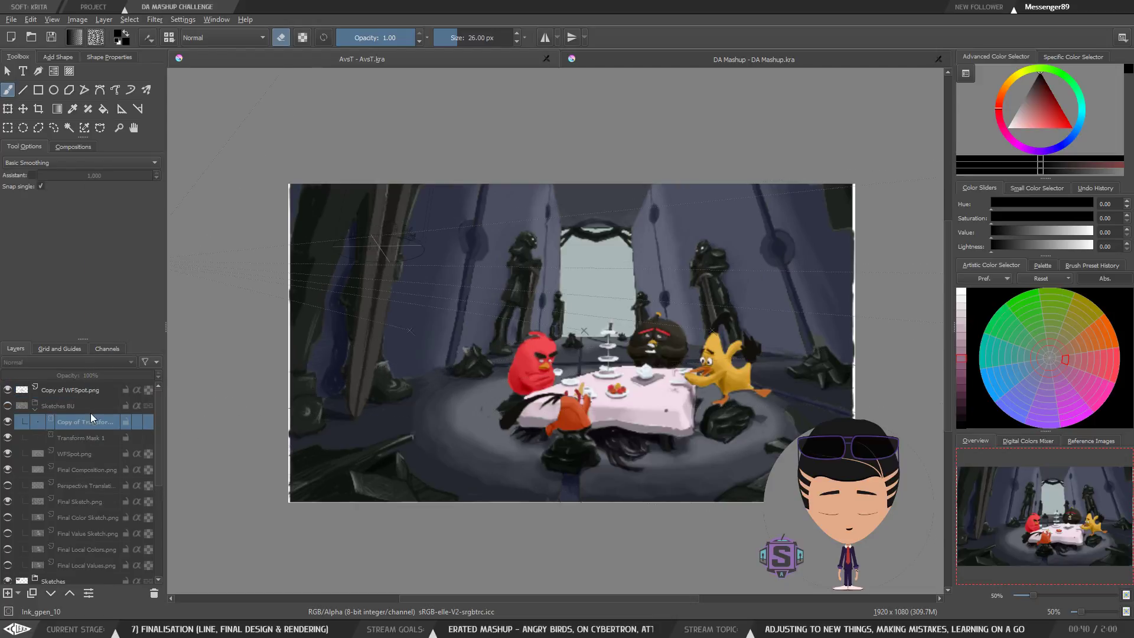
key(ctrl+Page_Up)
key(ctrl+Page_Up)
click(8, 422)
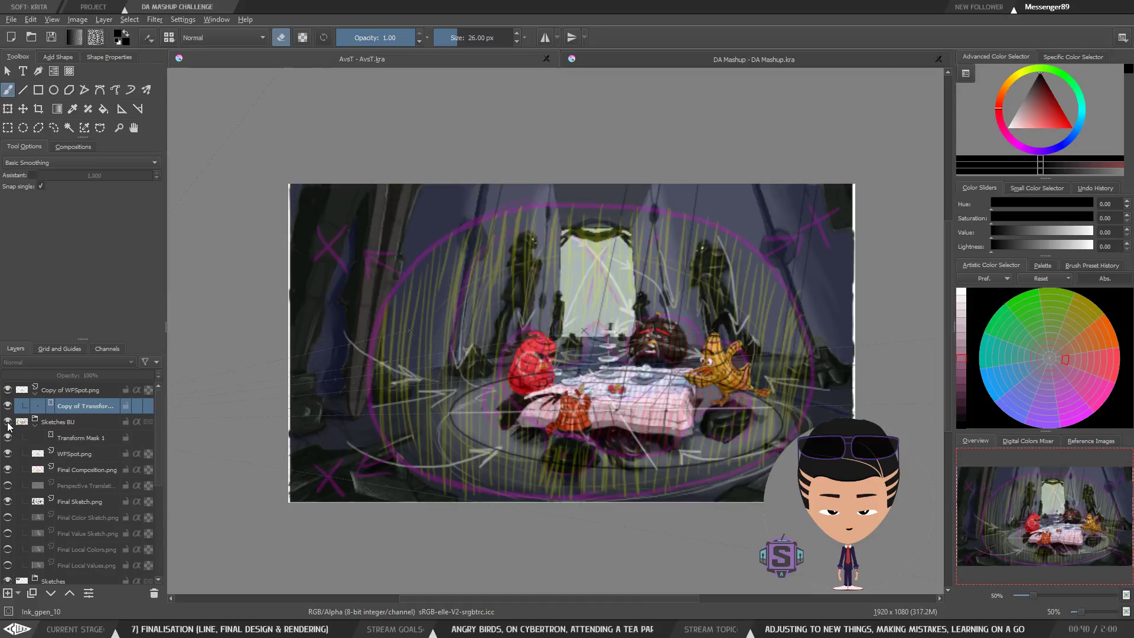
click(8, 422)
click(33, 425)
Flatten the WFSpot.png copy with its transform mask, save the document, and move the layer to the top of the Sketches group.
click(83, 389)
right_click(84, 390)
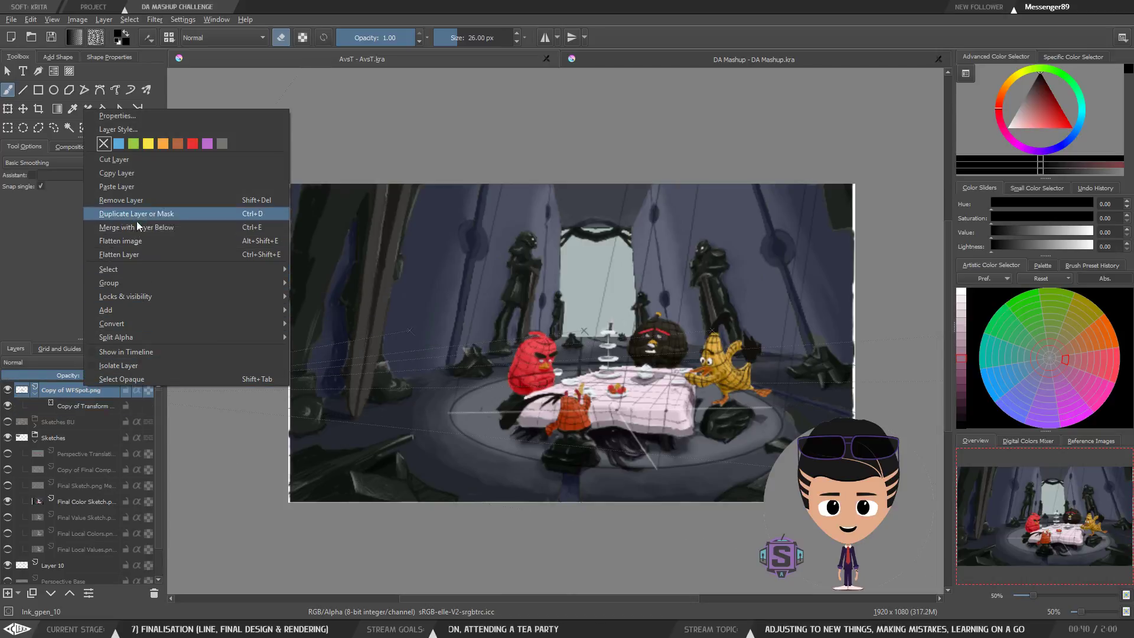
click(146, 254)
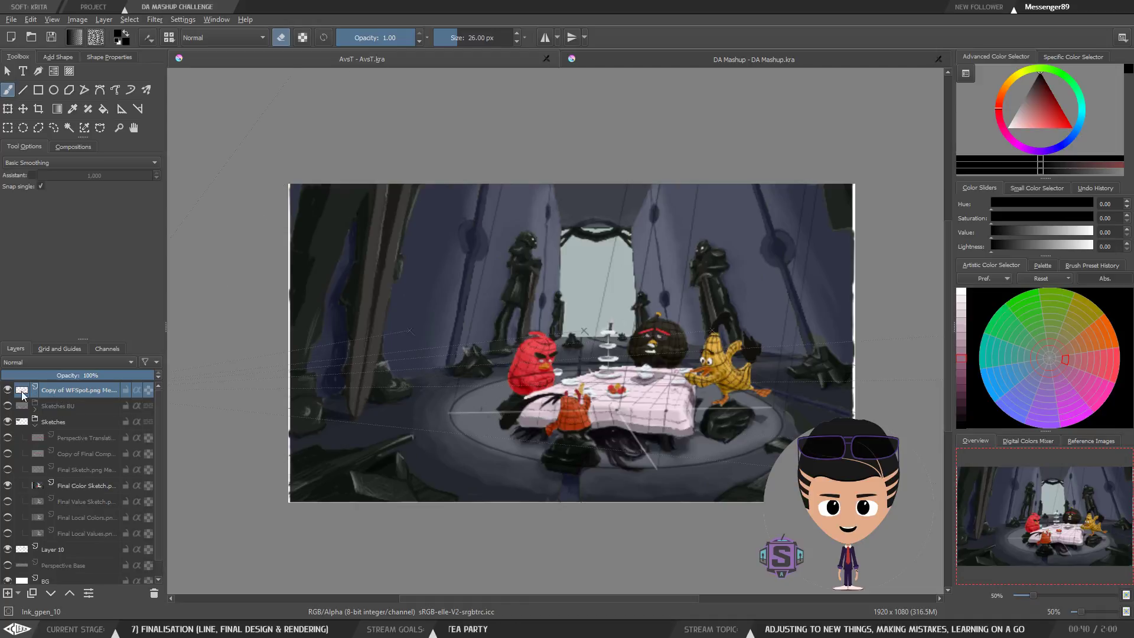
click(51, 37)
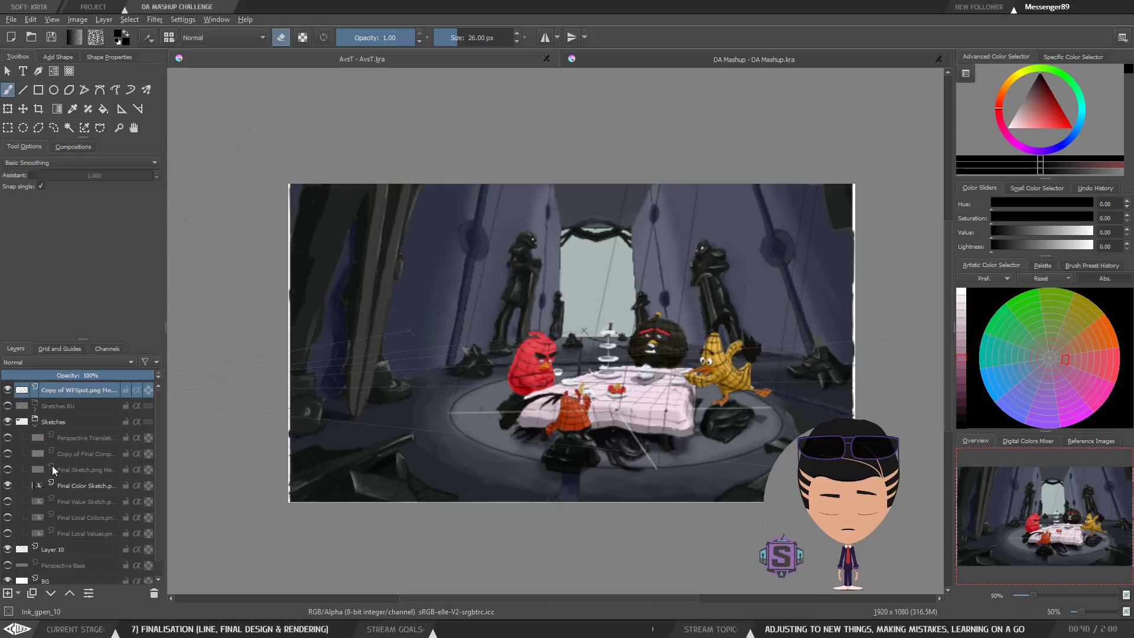
drag(70, 388, 72, 431)
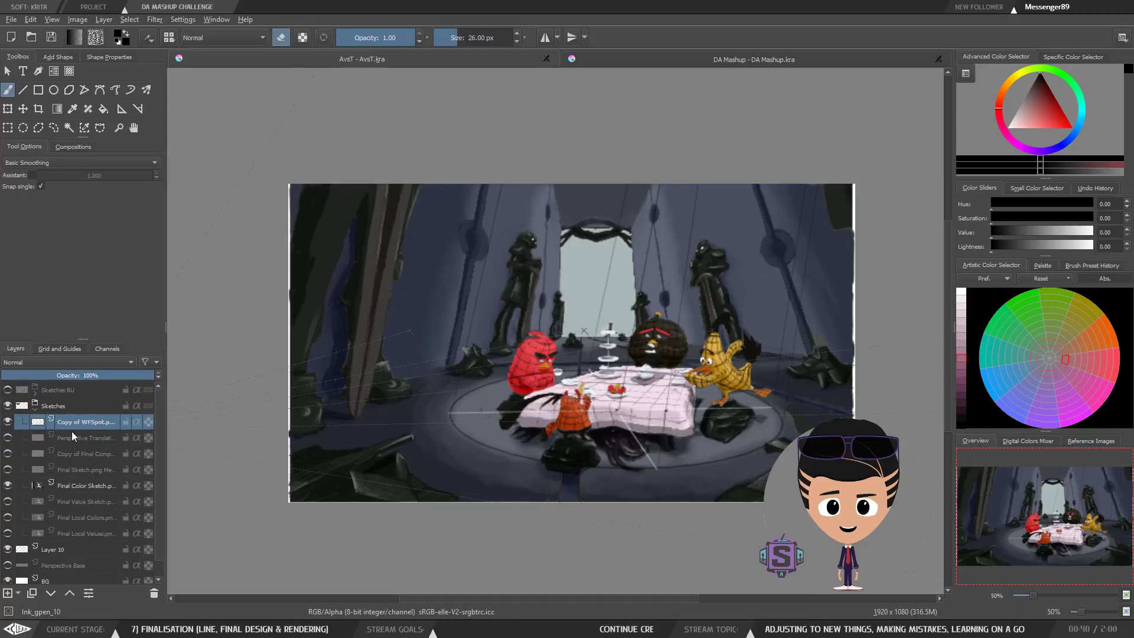
Examine the wireframe and spotlight guides against the Final Color Sketch, toggling the WFSpot.png copy for comparison and leaving it shown.
click(8, 422)
click(7, 422)
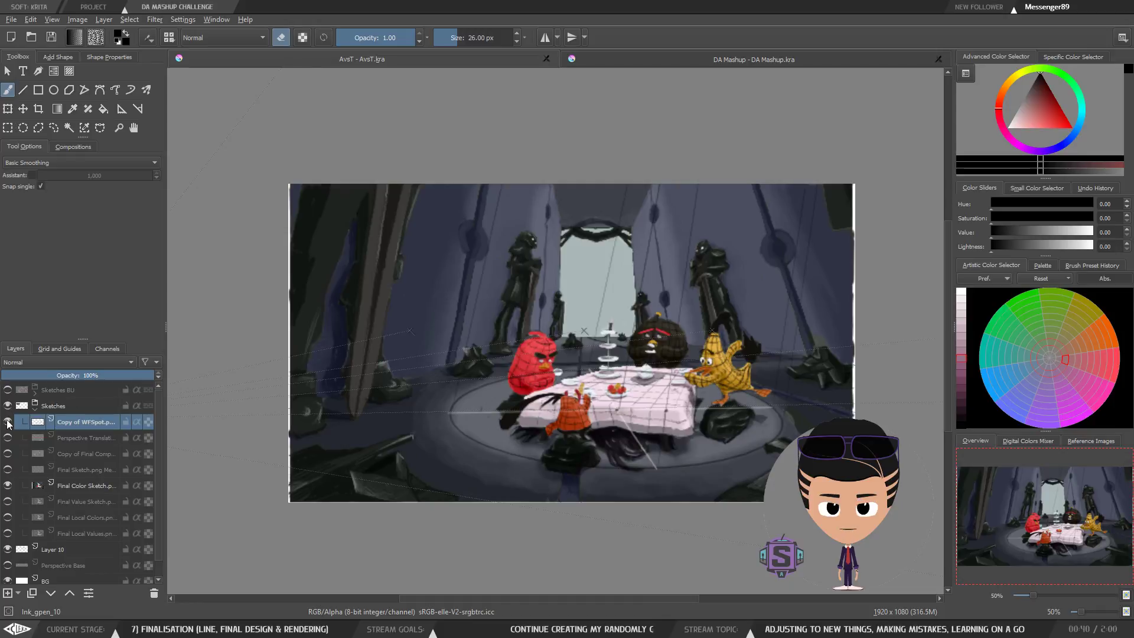
scroll(525, 418, up, 3)
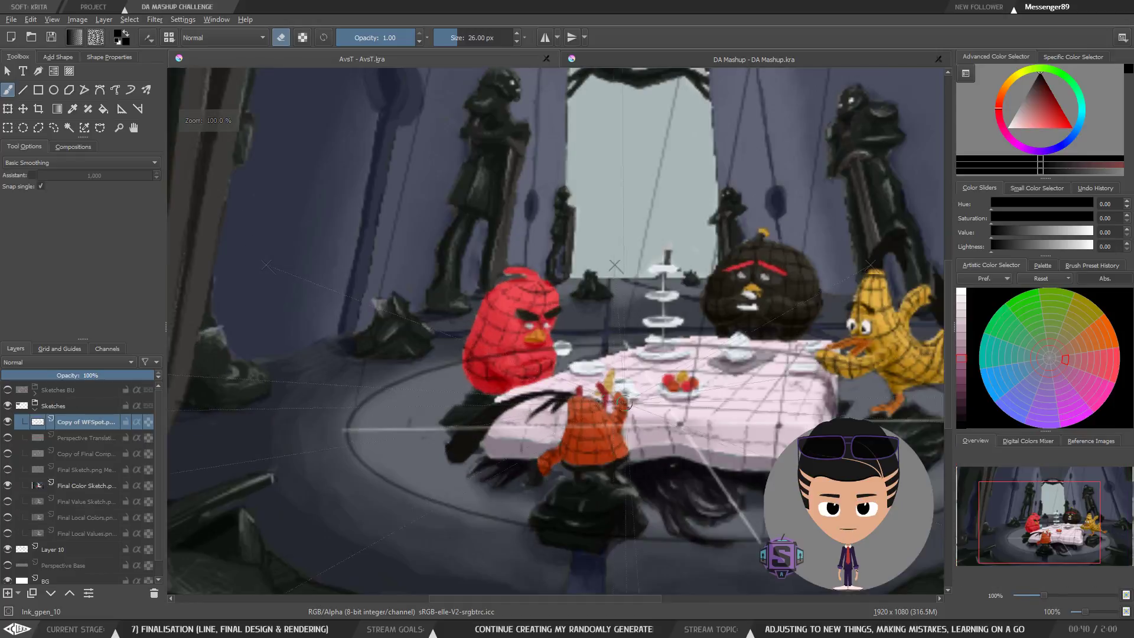
scroll(526, 418, down, 1)
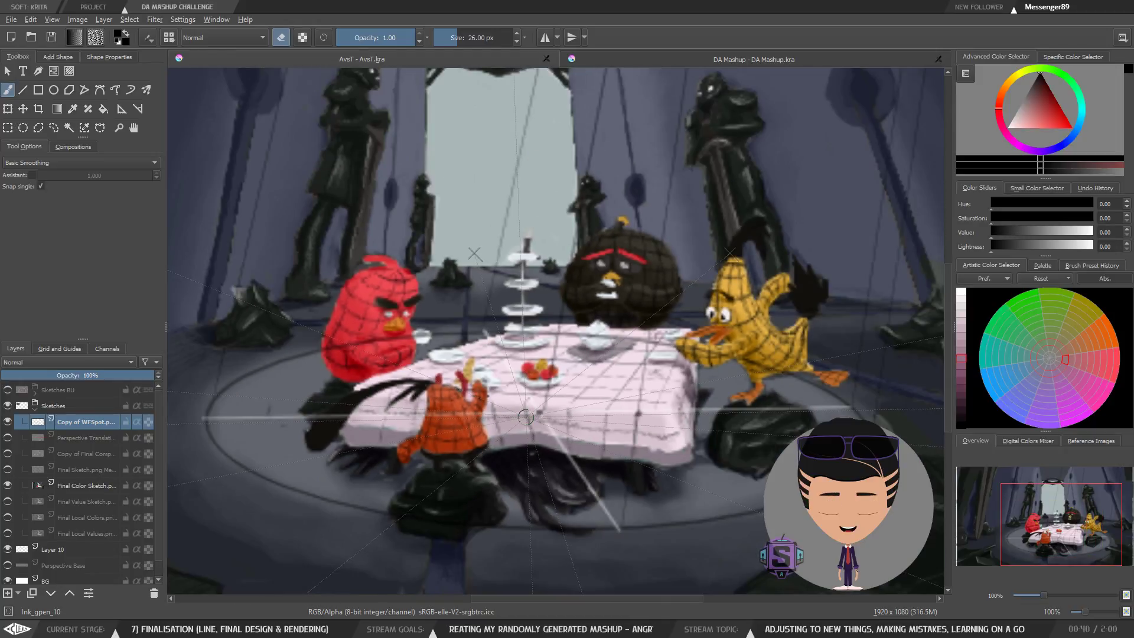
scroll(526, 417, down, 1)
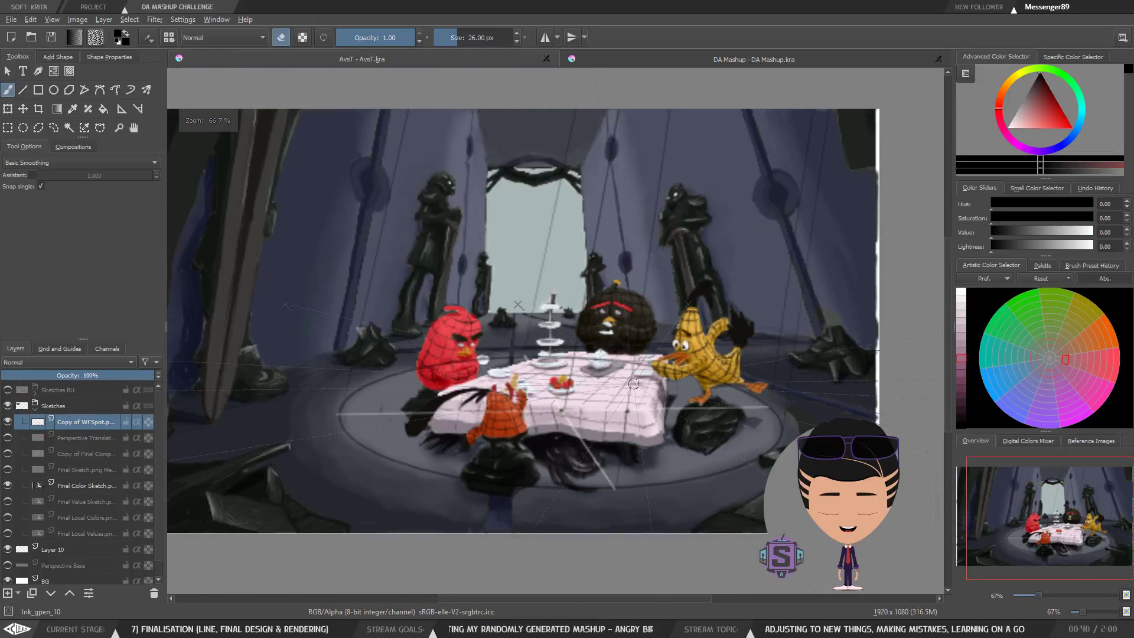
click(7, 423)
click(7, 423)
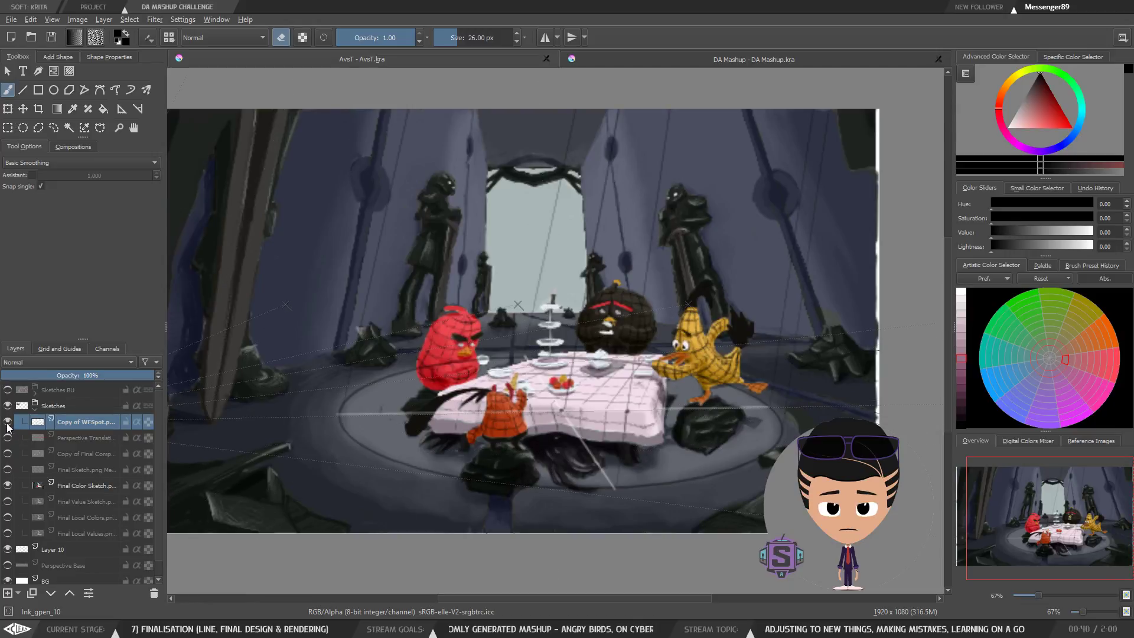
click(7, 423)
click(7, 424)
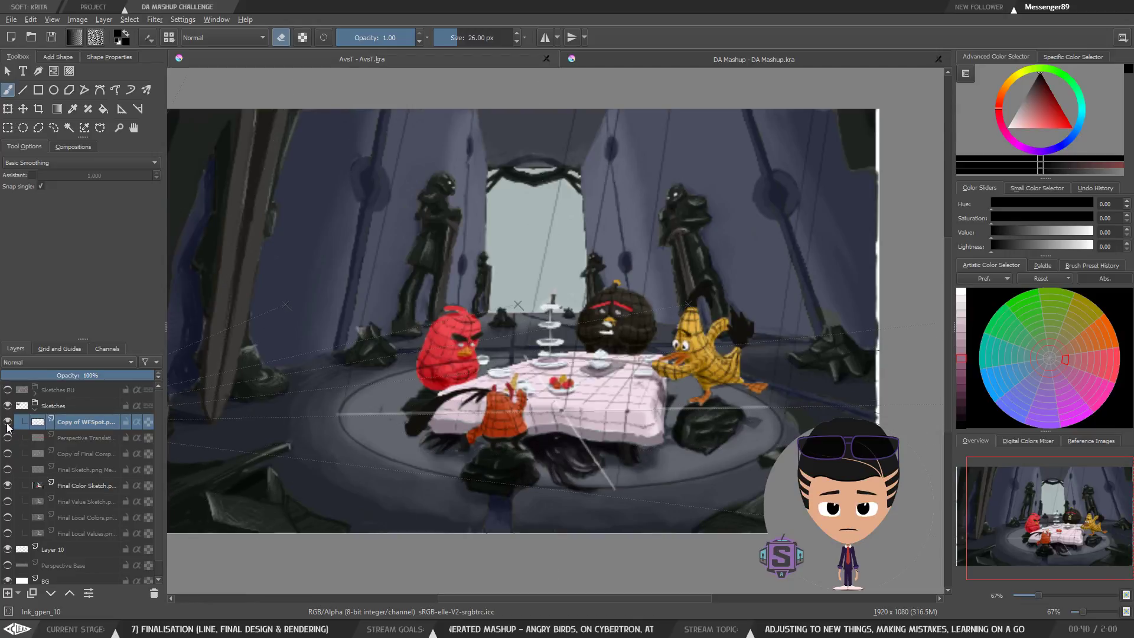
click(8, 423)
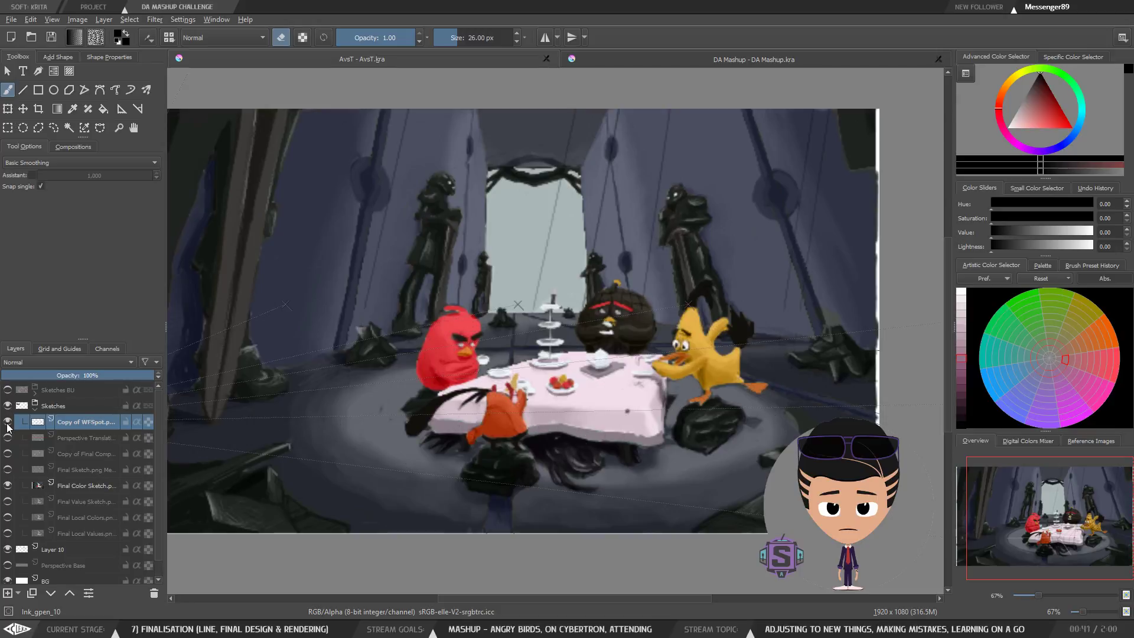
click(7, 423)
click(7, 424)
click(7, 424)
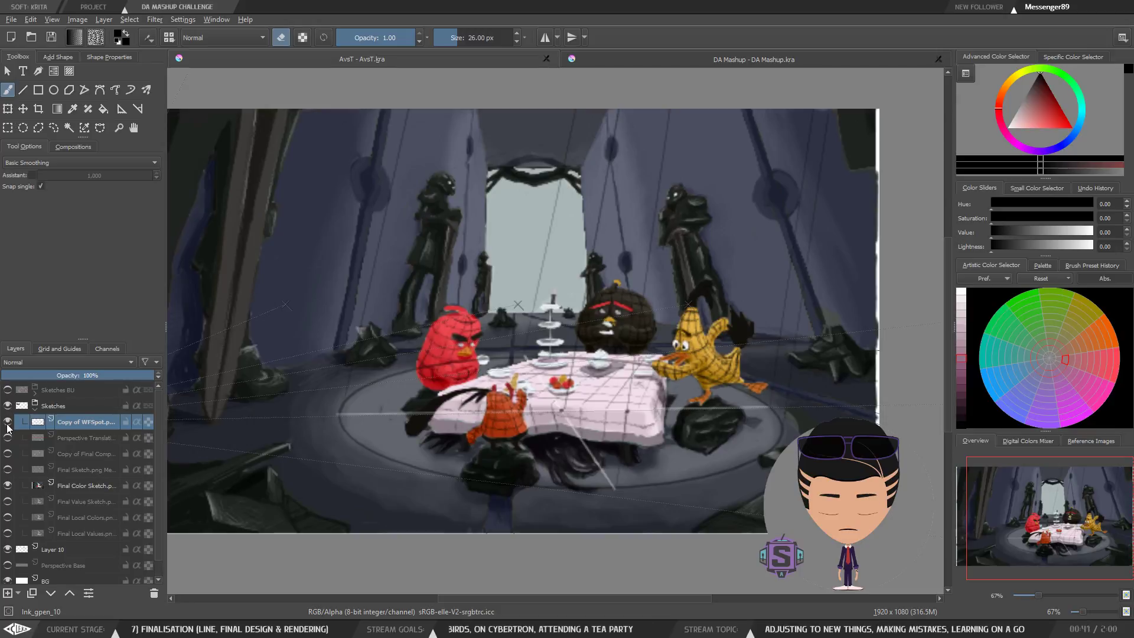
click(7, 424)
click(8, 424)
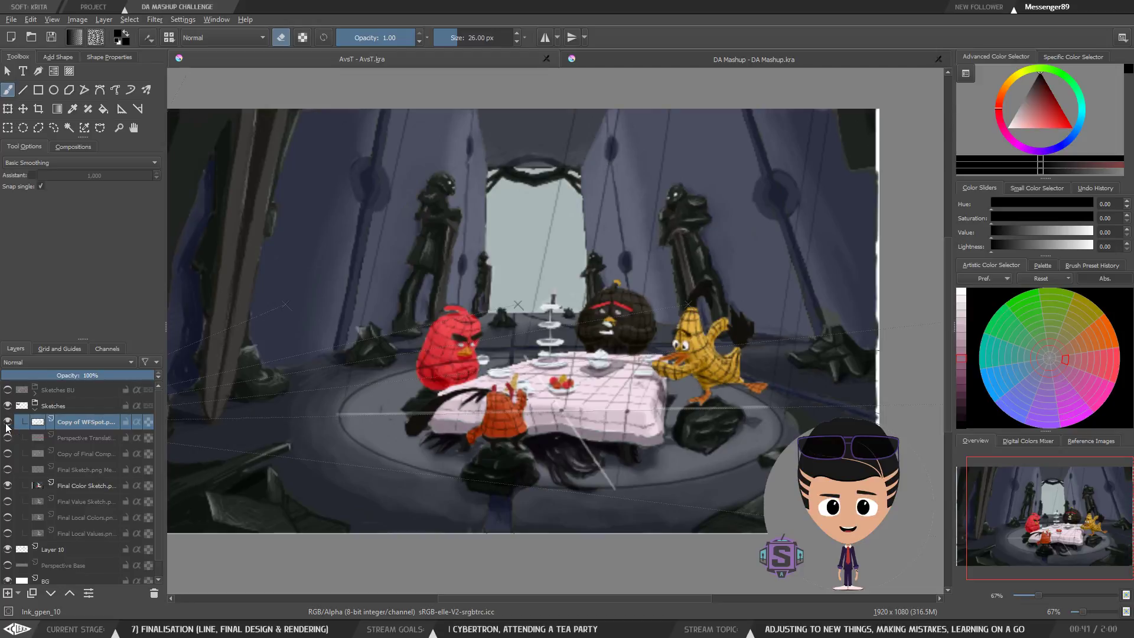
click(7, 424)
click(7, 424)
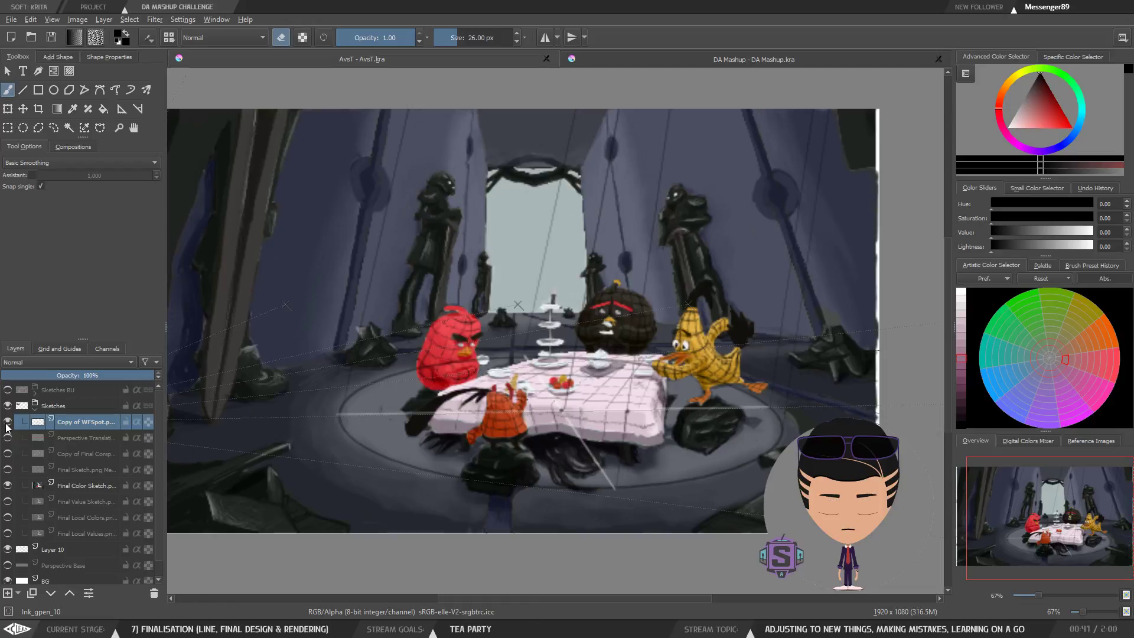
drag(560, 341, 611, 310)
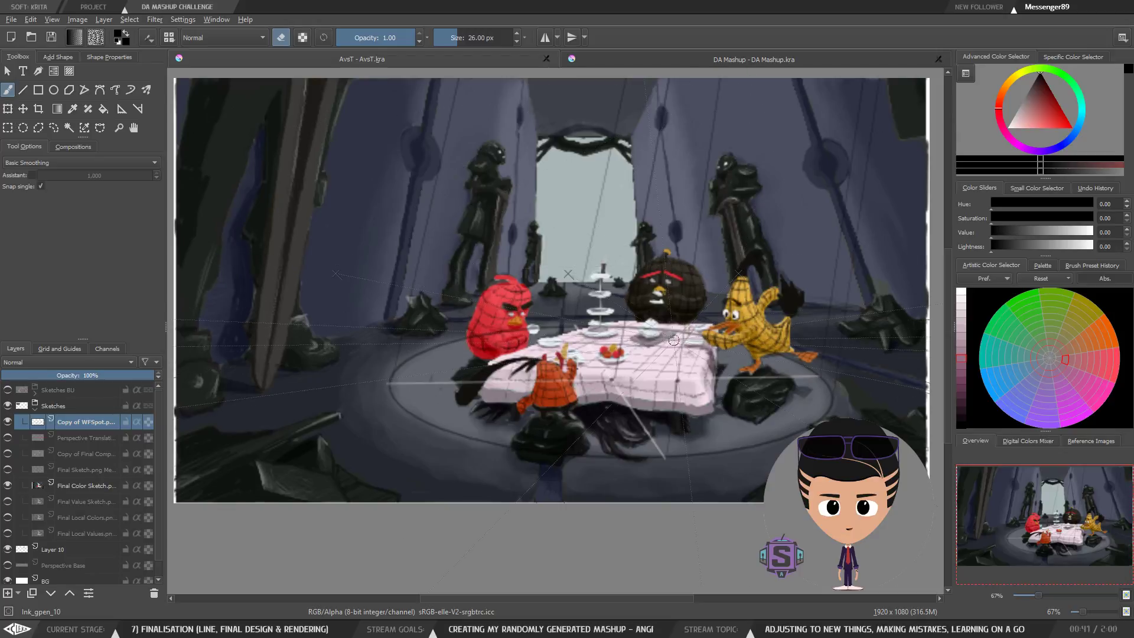
scroll(603, 313, up, 2)
scroll(603, 314, down, 2)
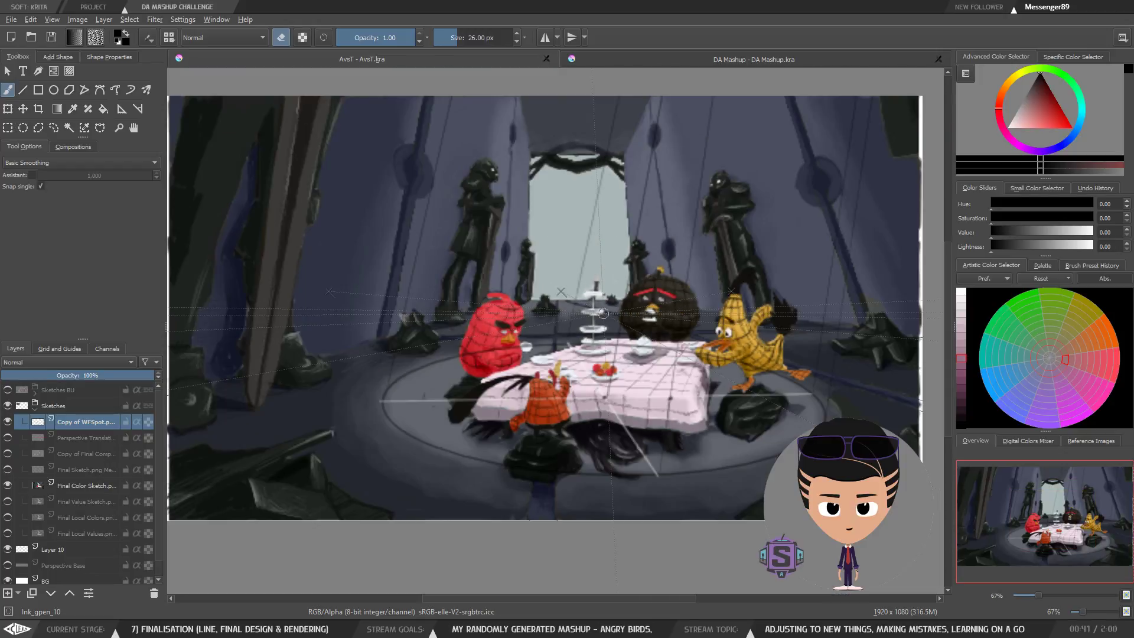
Compare the Final Color Sketch with and without the wireframe guides, leaving the WFSpot.png copy hidden.
drag(604, 378, 609, 355)
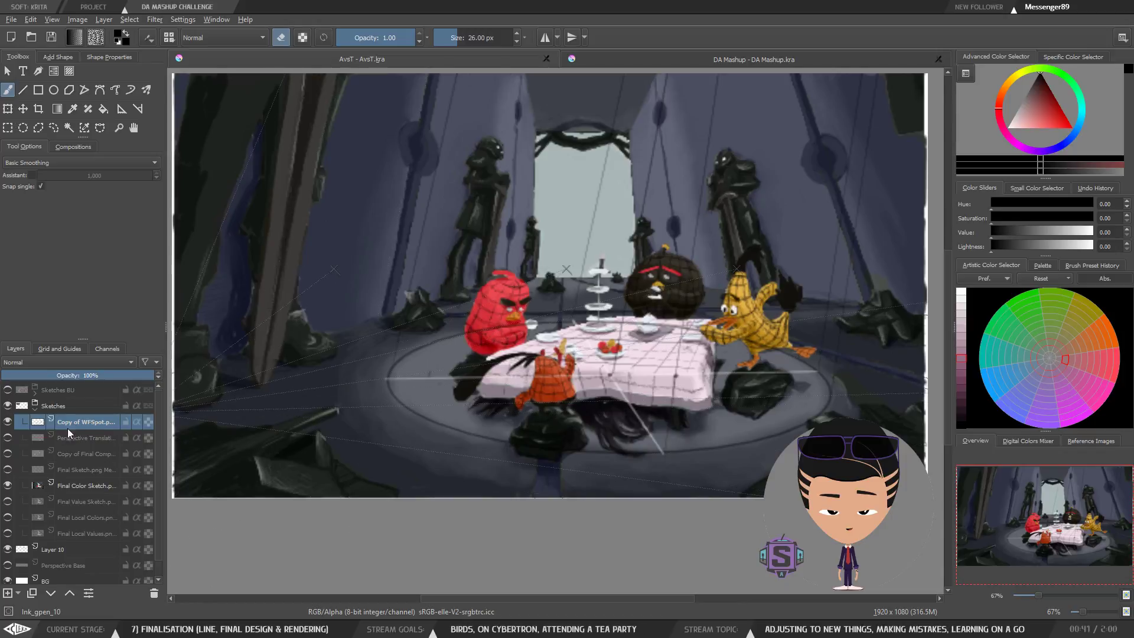
mouse_move(13, 421)
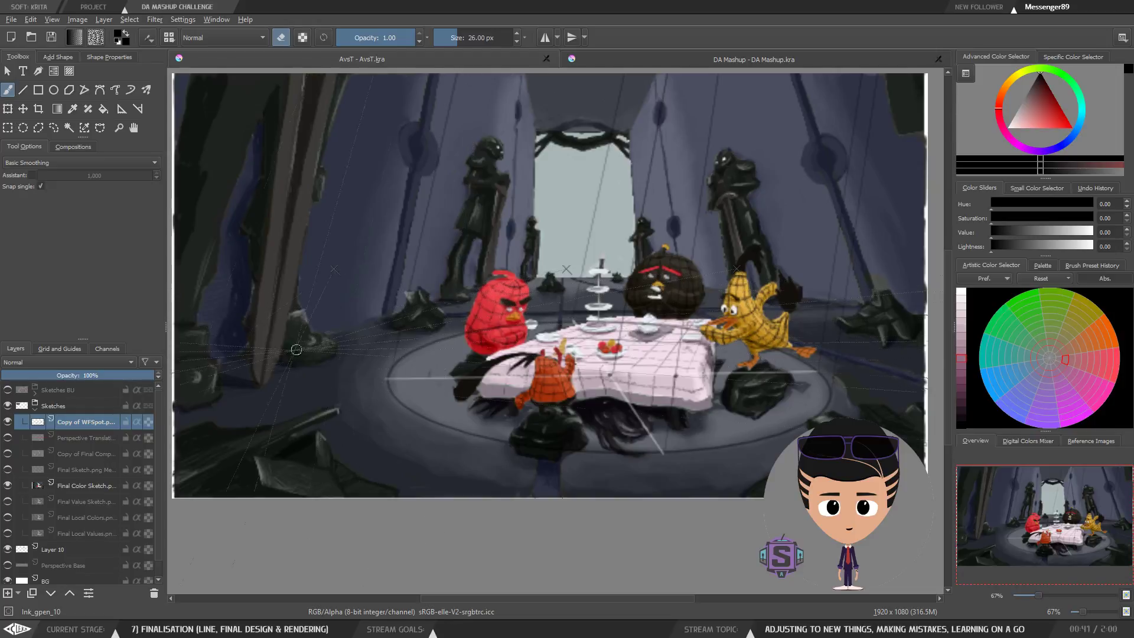
click(10, 421)
click(9, 421)
click(9, 421)
click(9, 421)
click(9, 421)
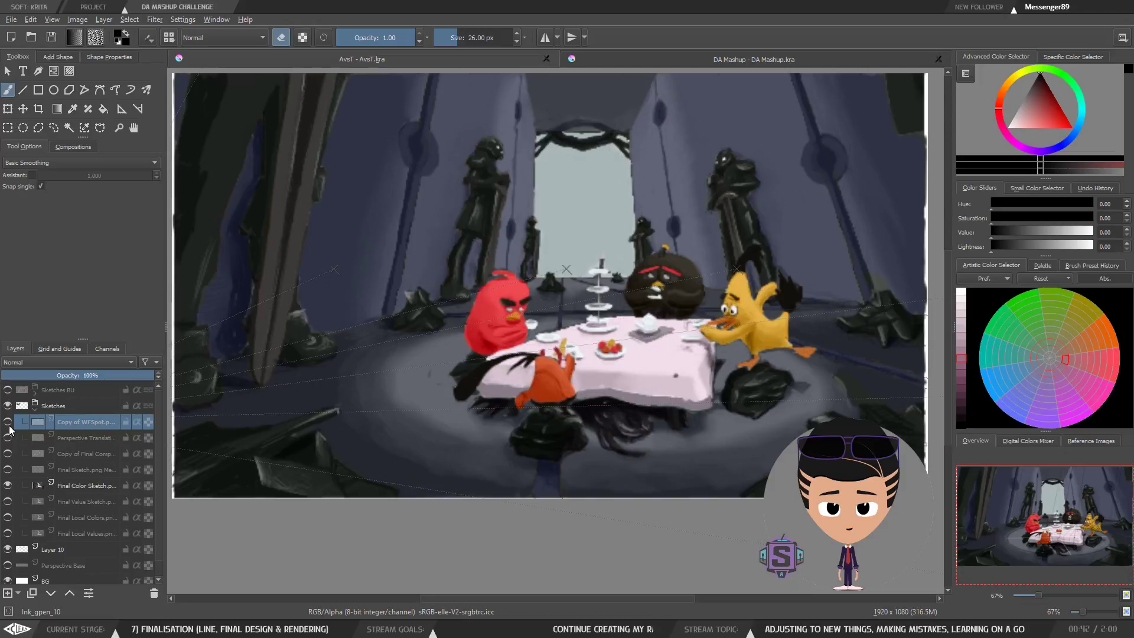
Check the perspective translation and WFSpot.png guides in turn over the Final Color Sketch, leaving both guide layers hidden.
click(8, 437)
click(8, 438)
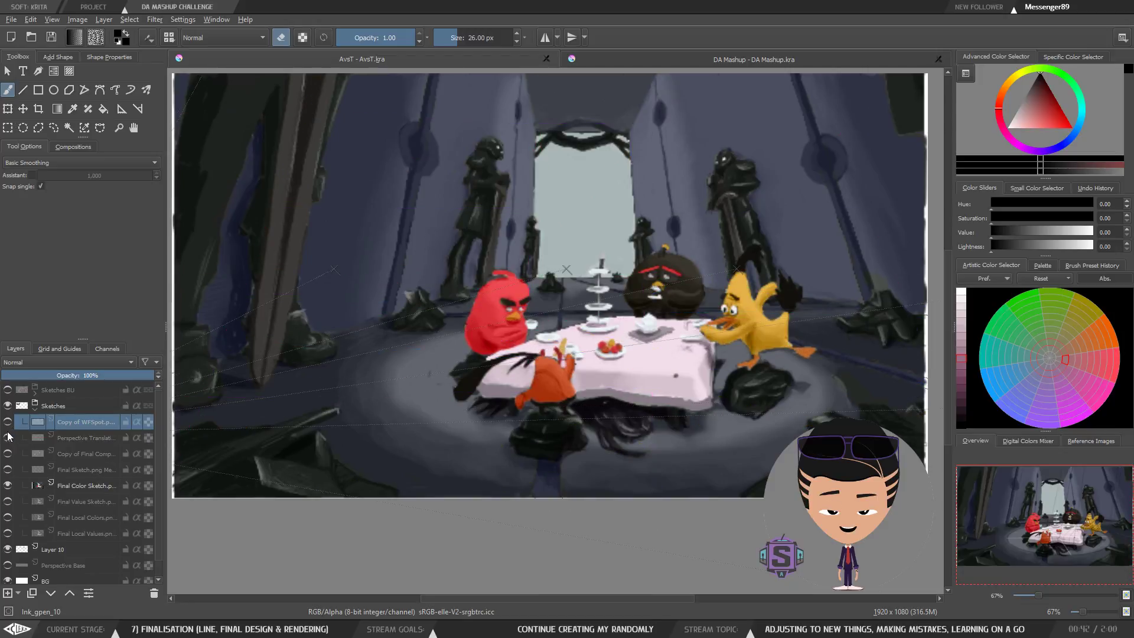
click(8, 422)
click(8, 423)
click(7, 423)
click(8, 423)
click(8, 422)
click(7, 423)
click(9, 438)
click(9, 438)
click(7, 438)
click(7, 439)
Review the Final Composition copy with and without the Final Color Sketch beneath it, ending with both layers hidden.
click(7, 453)
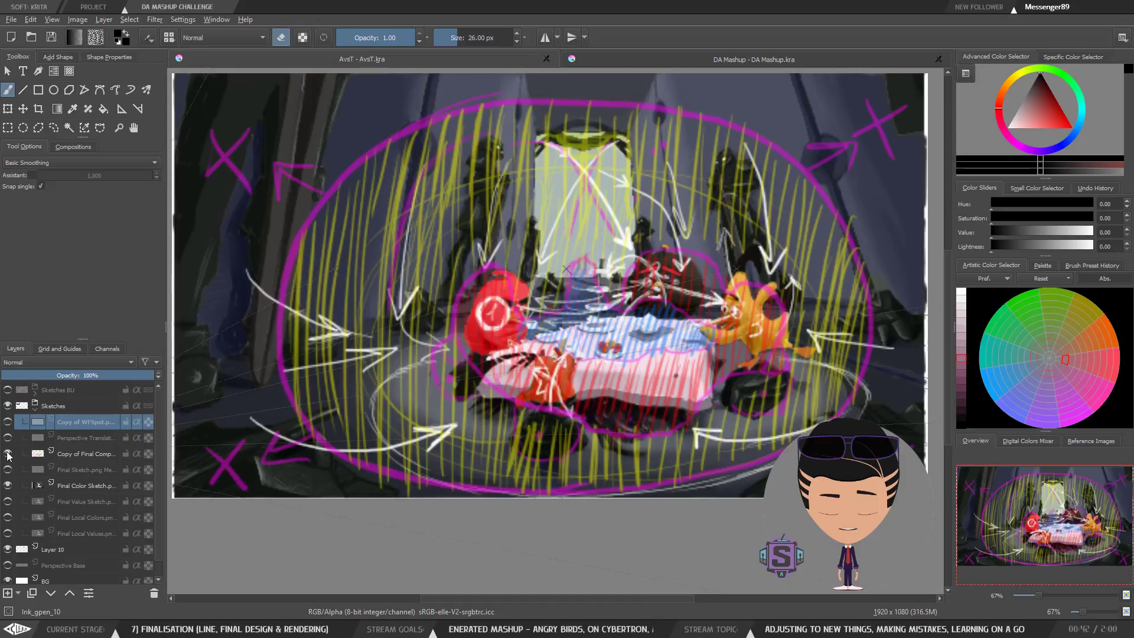
click(7, 486)
click(7, 486)
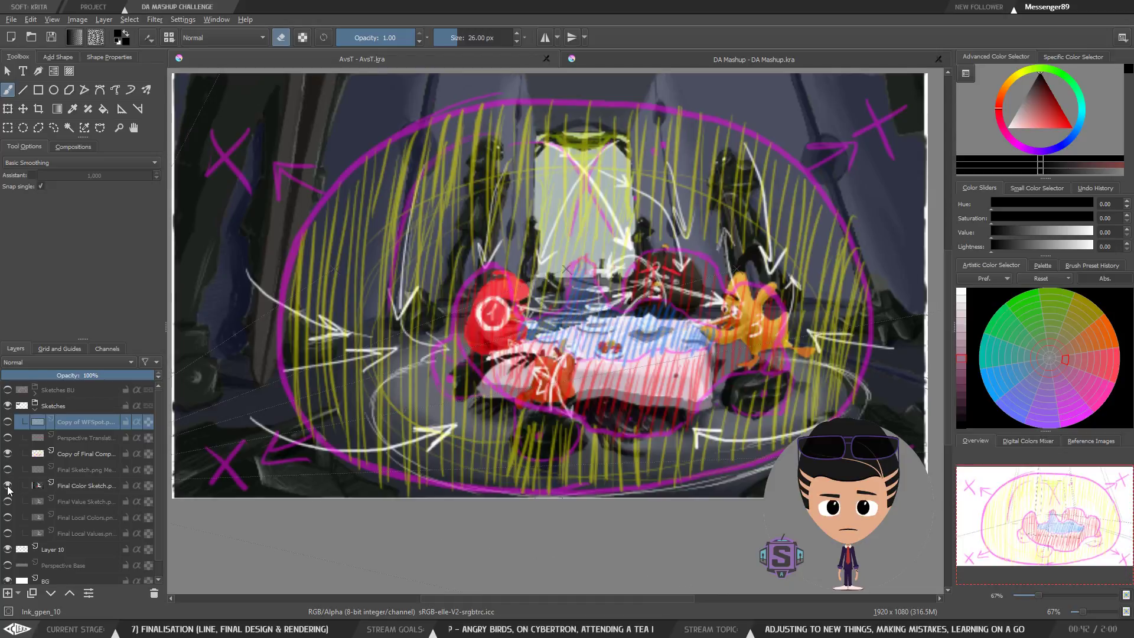
click(7, 485)
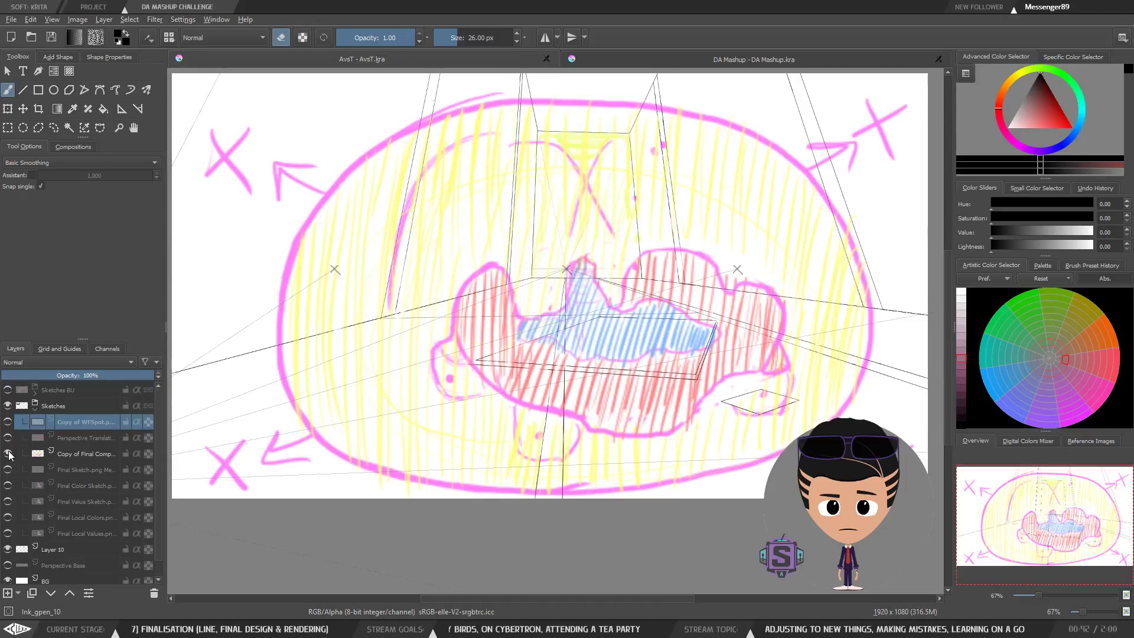
click(8, 454)
Inspect the WFSpot.png copy on its own against the perspective lines, ending with the layer hidden.
click(7, 421)
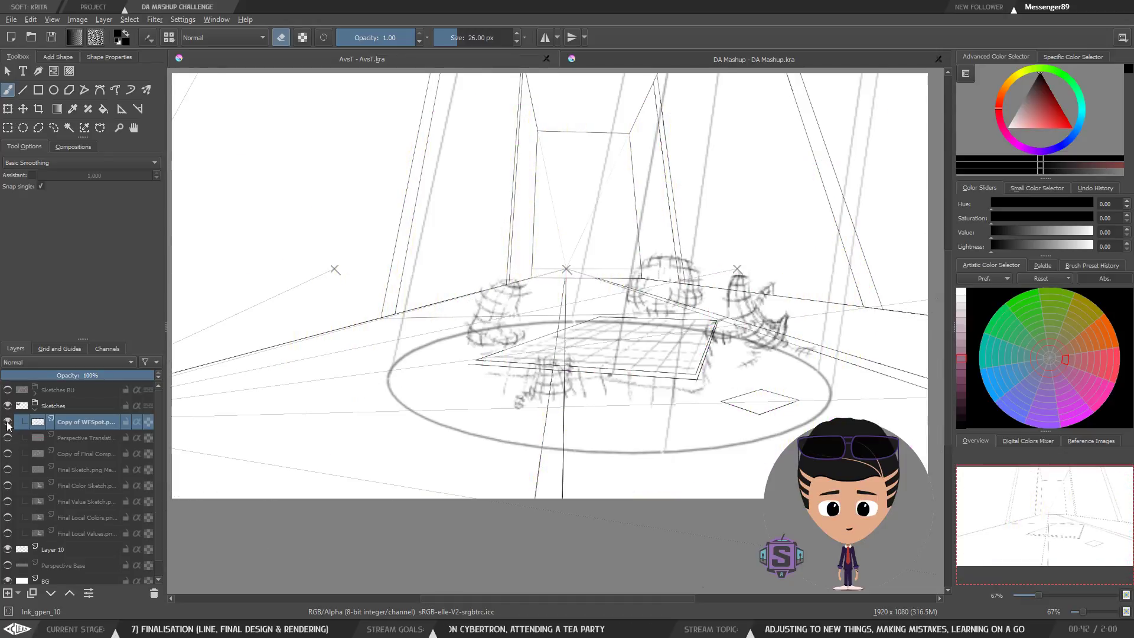
scroll(487, 323, down, 1)
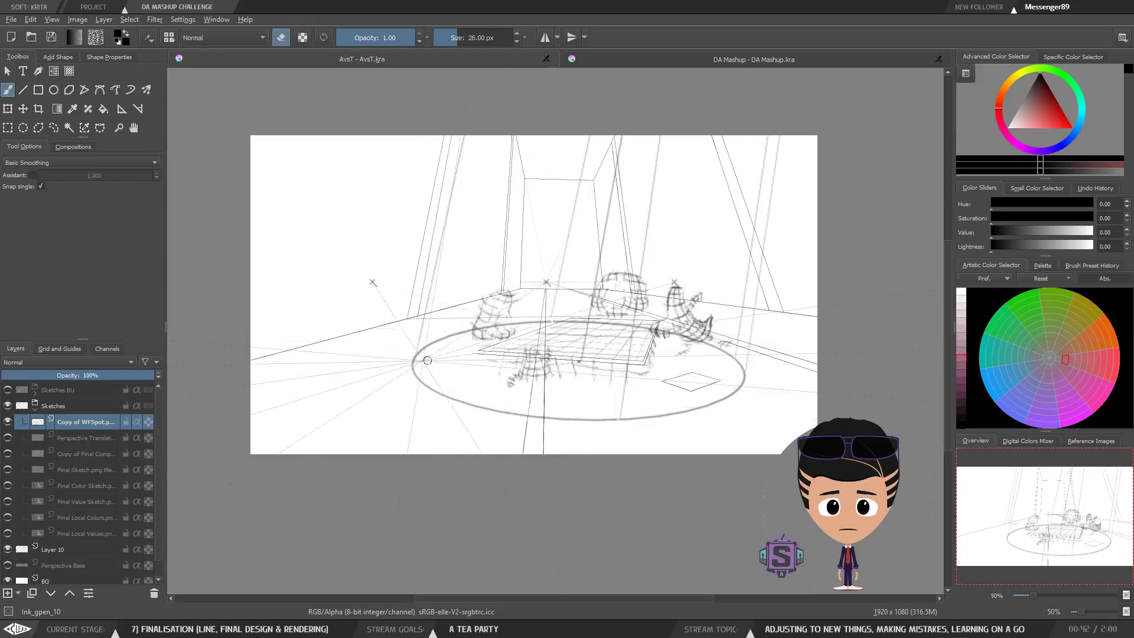
scroll(553, 400, up, 1)
scroll(553, 400, up, 1)
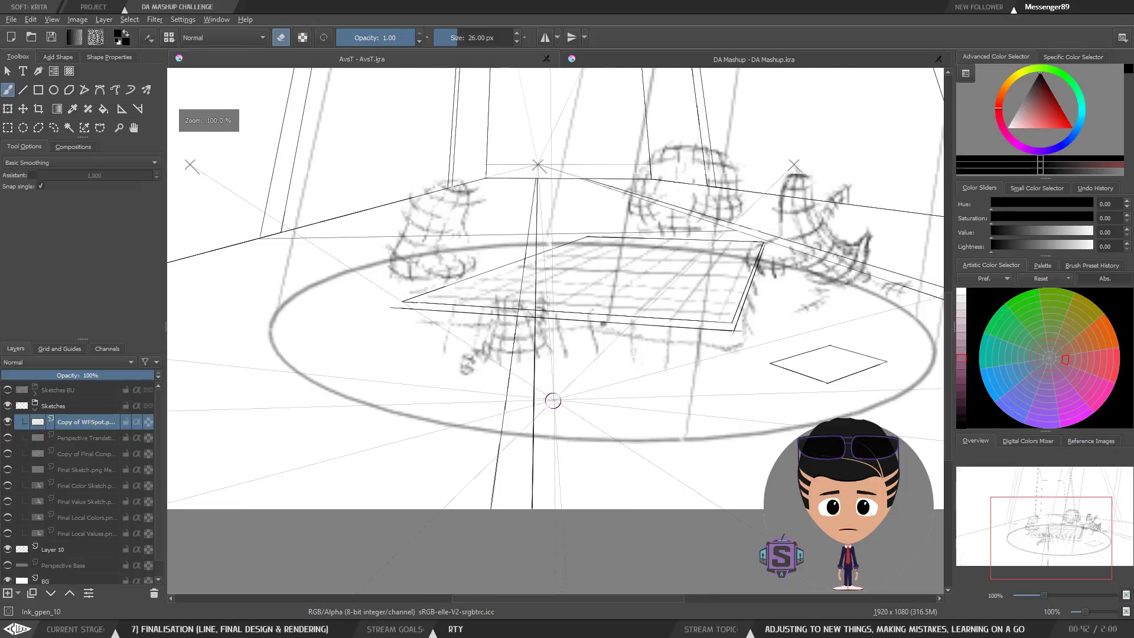
click(7, 421)
scroll(425, 368, down, 1)
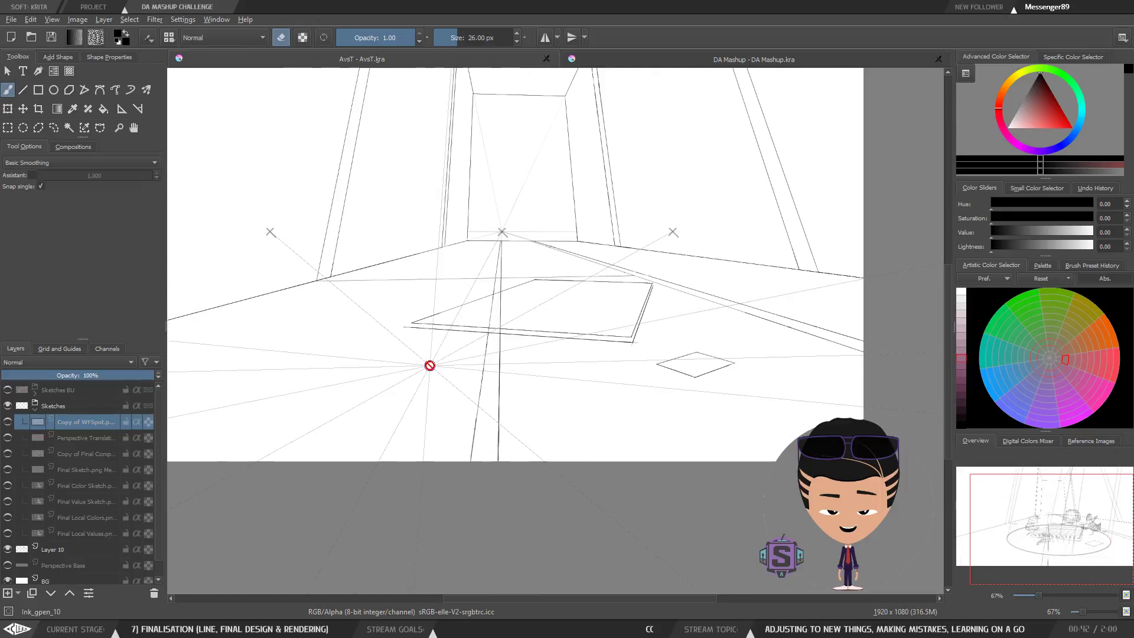
Remove the "Copy of" prefix from the Final Composition layer's name, keeping that layer hidden.
click(8, 454)
click(8, 454)
double_click(90, 454)
click(30, 448)
key(BackSpace)
key(BackSpace)
key(BackSpace)
key(BackSpace)
key(BackSpace)
key(BackSpace)
key(BackSpace)
key(BackSpace)
key(Return)
Rename the WFSpot.png copy as WFSpot.png Merged and keep it as the active layer.
double_click(75, 422)
click(28, 422)
key(BackSpace)
key(BackSpace)
key(BackSpace)
key(BackSpace)
key(BackSpace)
key(BackSpace)
key(BackSpace)
key(BackSpace)
key(Return)
click(70, 440)
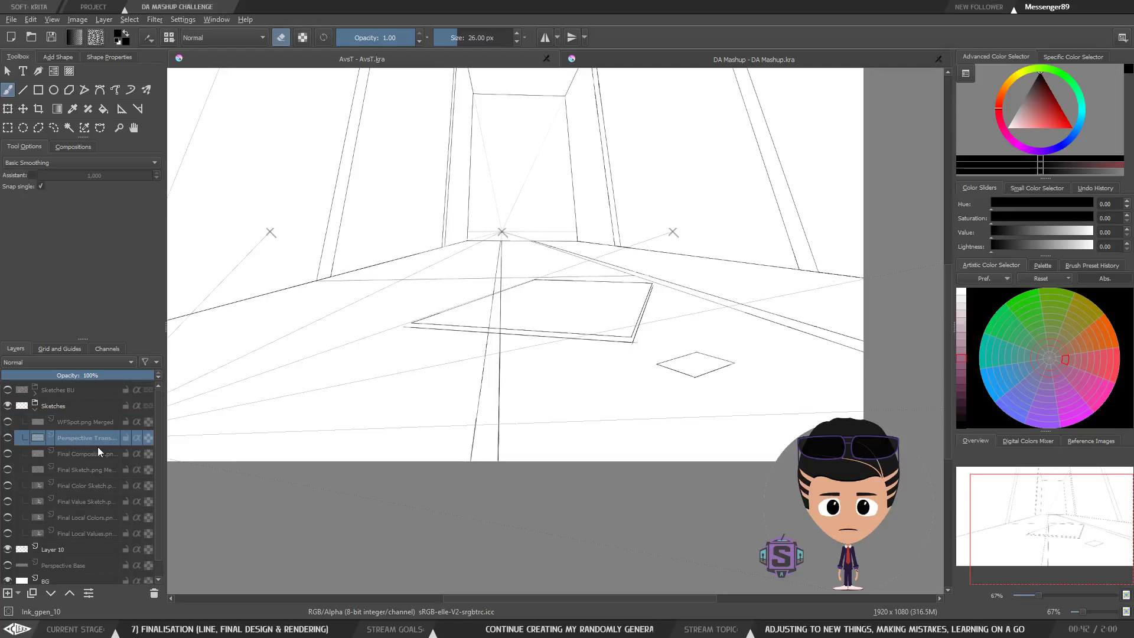
click(79, 423)
Preview the WFSpot.png Merged, perspective translation and Final Composition layers one at a time, hiding each after viewing.
click(8, 421)
click(8, 421)
click(8, 438)
click(8, 438)
click(9, 454)
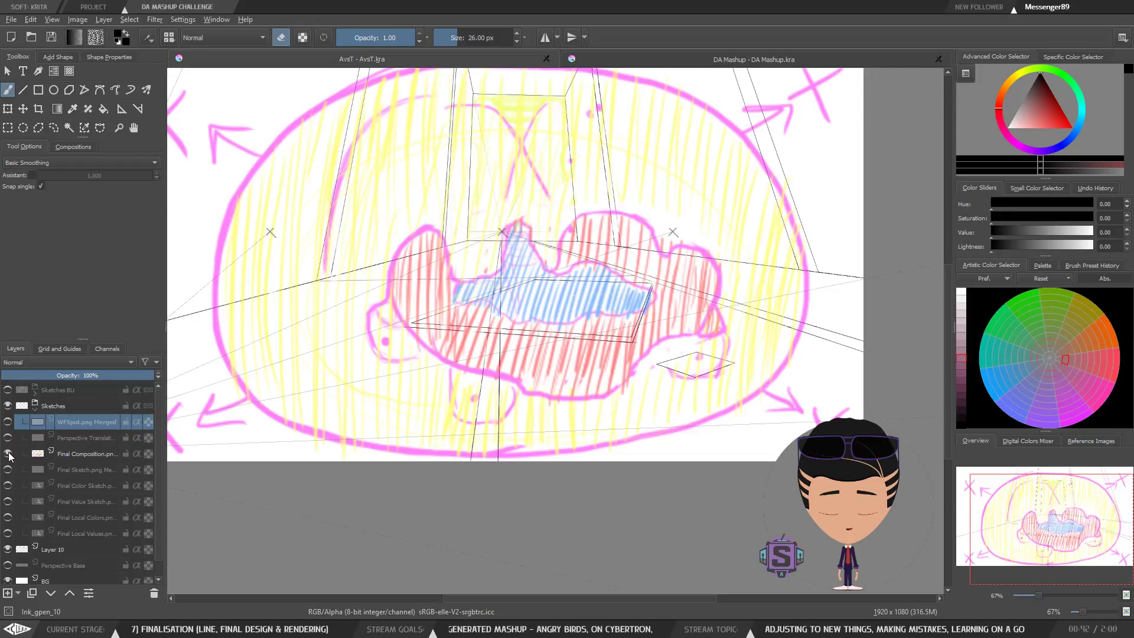
drag(524, 329, 575, 377)
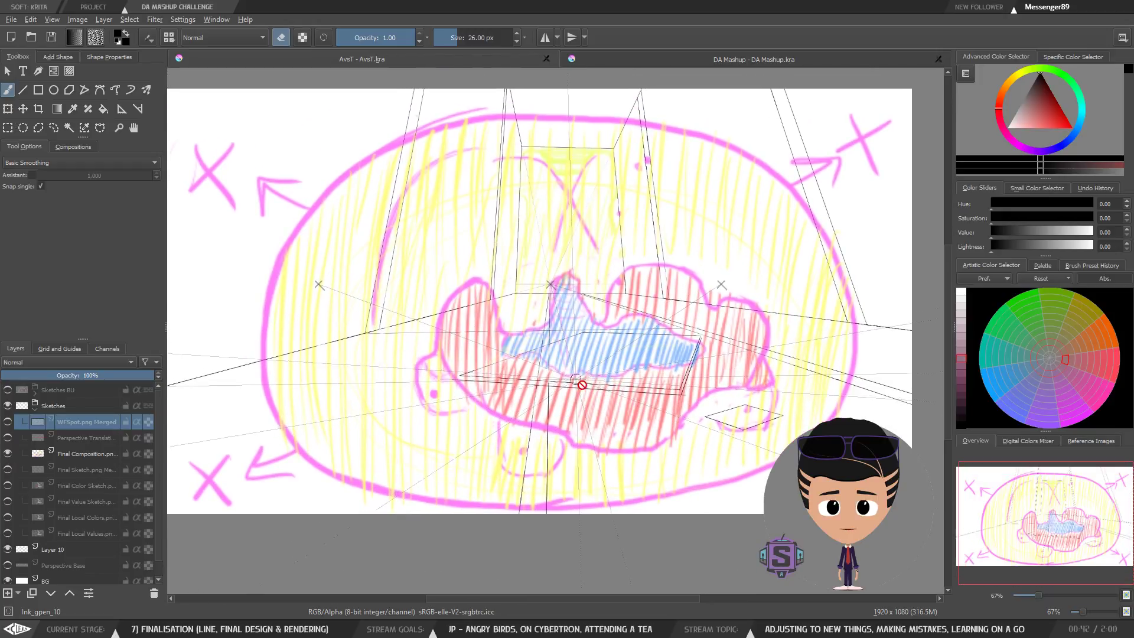
click(7, 454)
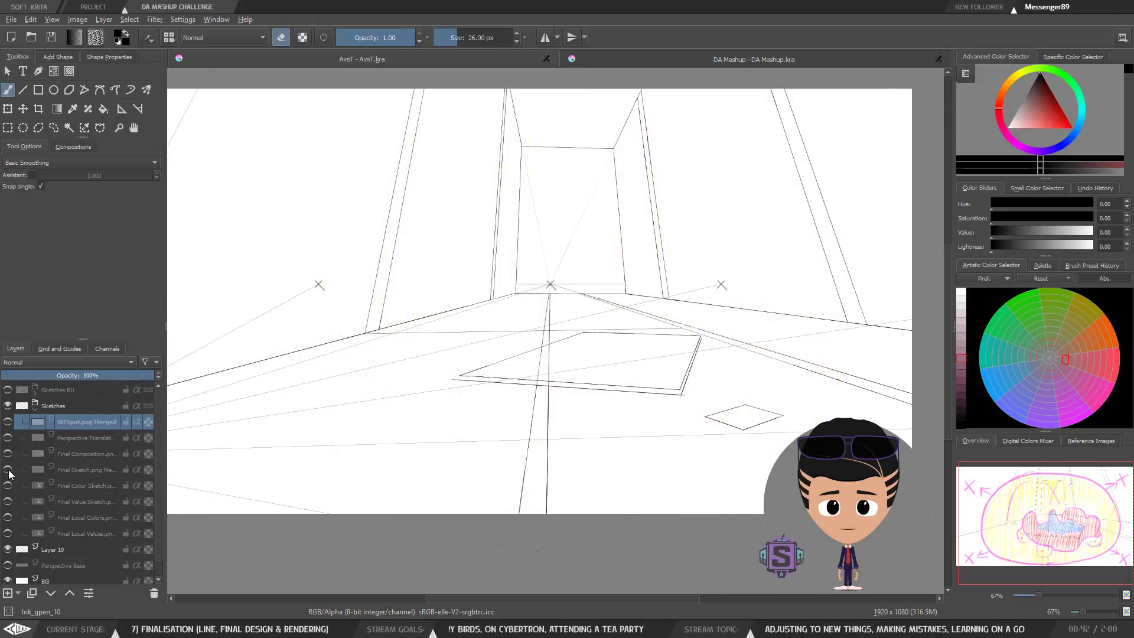
Show the Final Sketch.png layer, inspect its line drawing around the table, and make it the active layer.
click(7, 469)
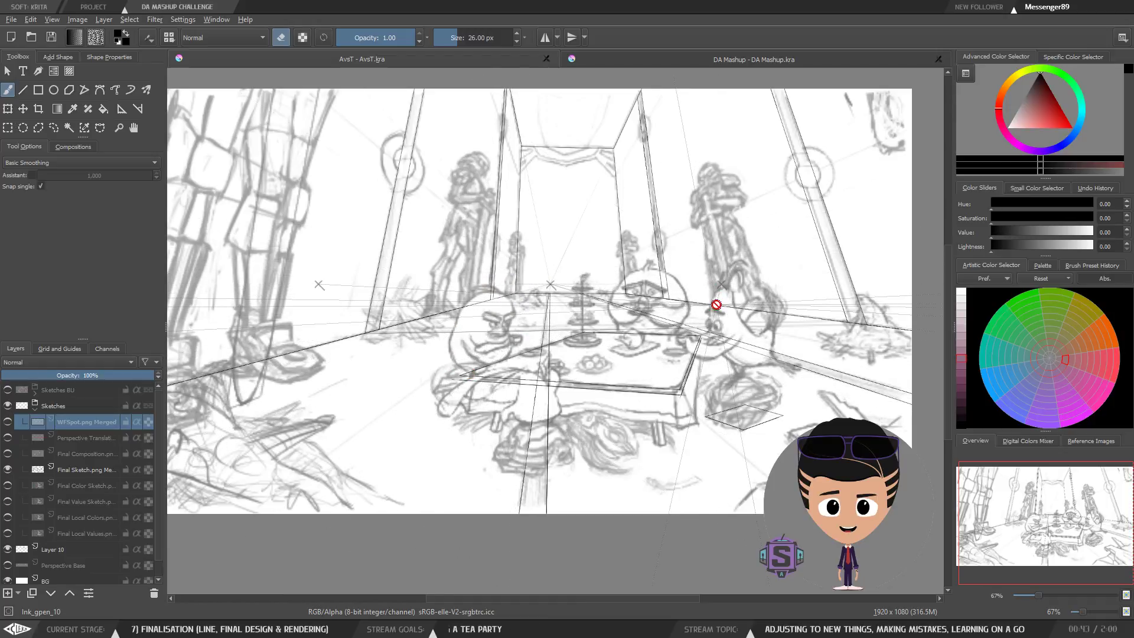
scroll(716, 357, up, 1)
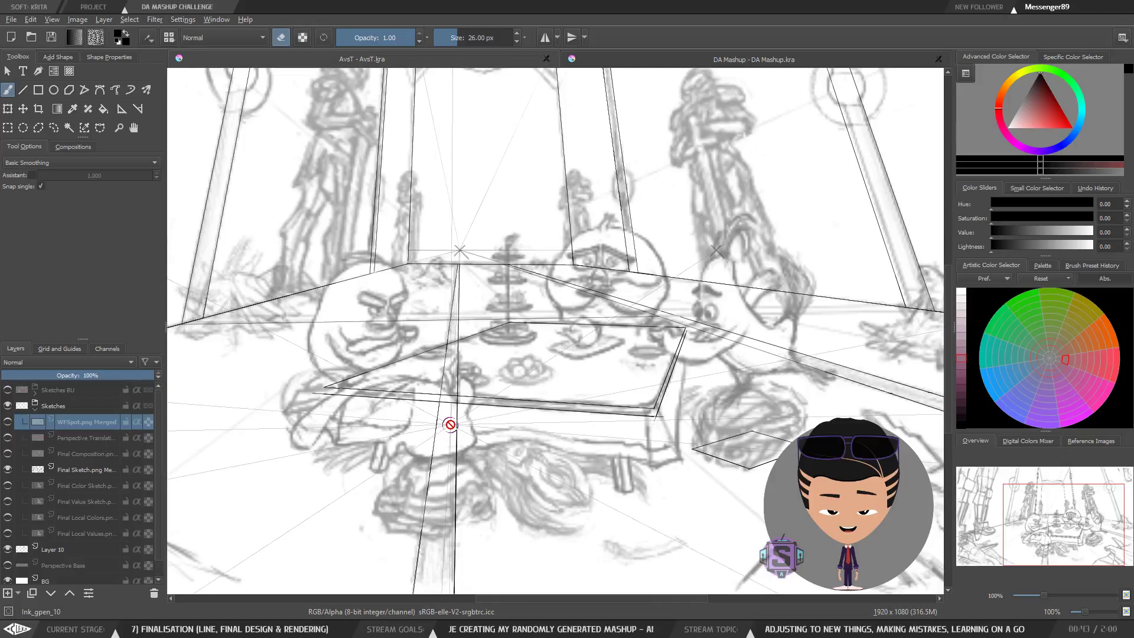
scroll(450, 424, down, 1)
drag(494, 423, 513, 370)
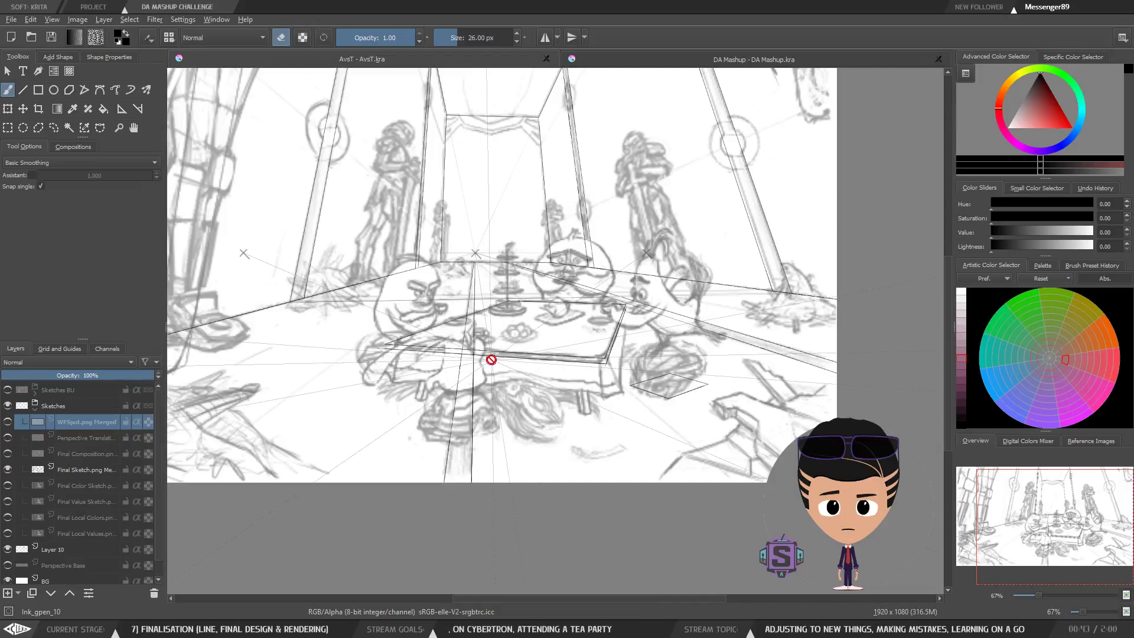
mouse_move(542, 311)
mouse_down()
mouse_move(572, 320)
mouse_move(576, 334)
mouse_up()
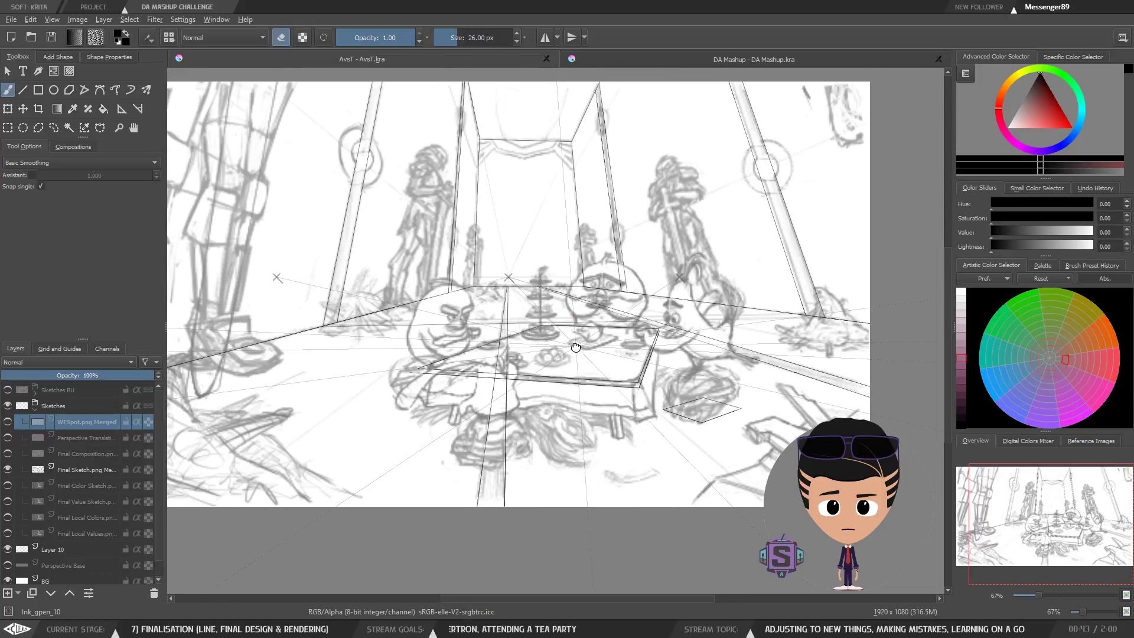
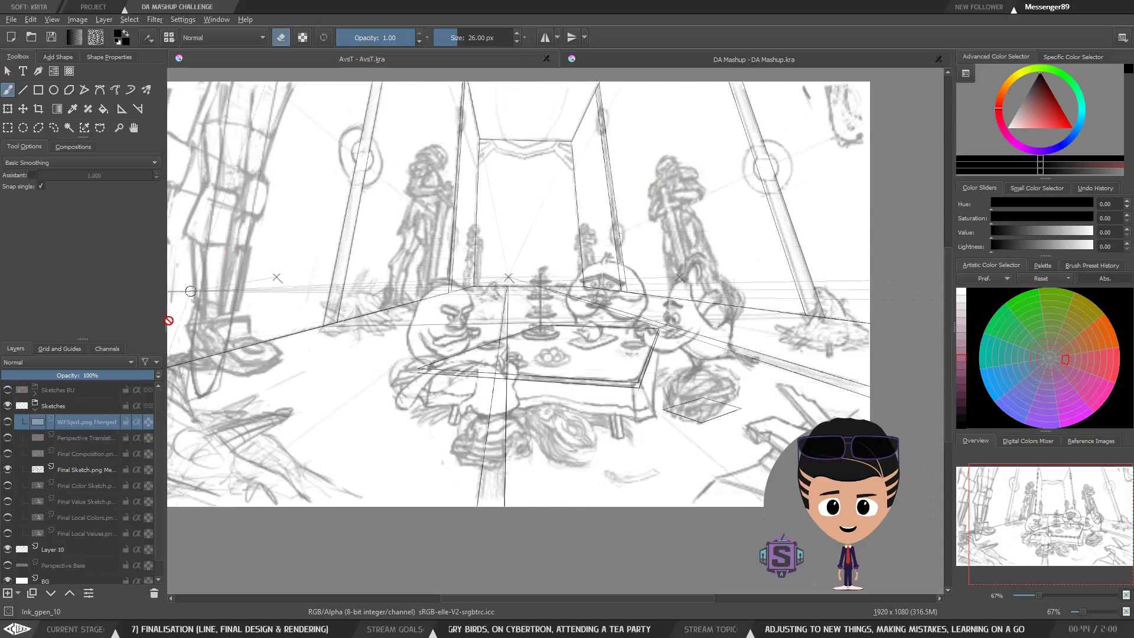
click(66, 474)
click(8, 470)
click(8, 472)
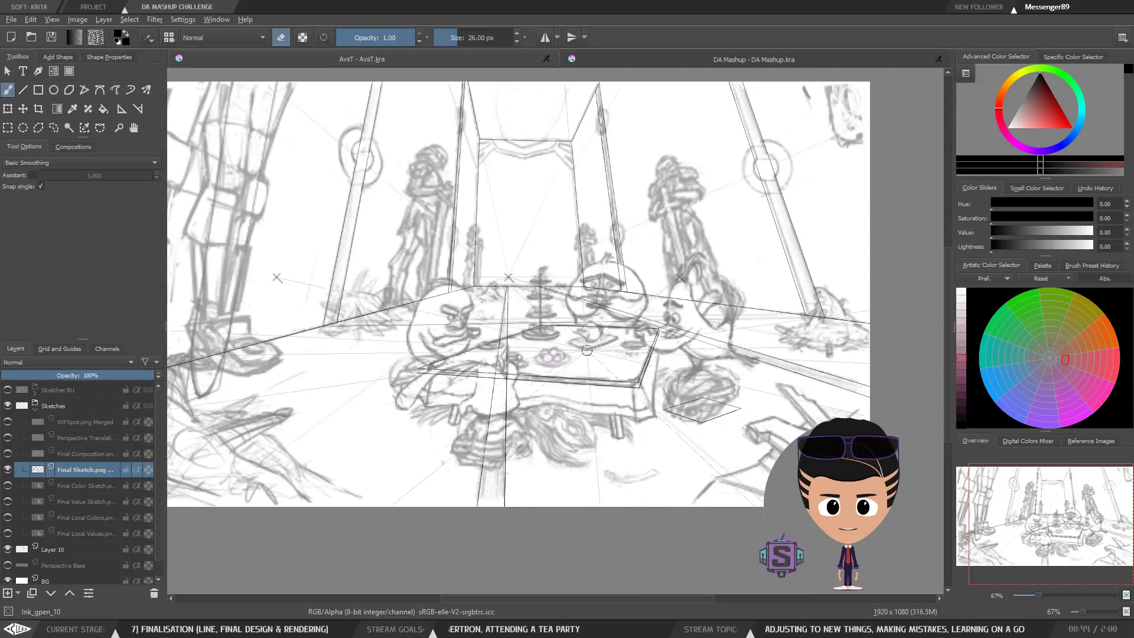
Examine the characters and table in the Final Sketch with the canvas mirrored horizontally and unmirrored, ending unmirrored.
scroll(568, 385, up, 2)
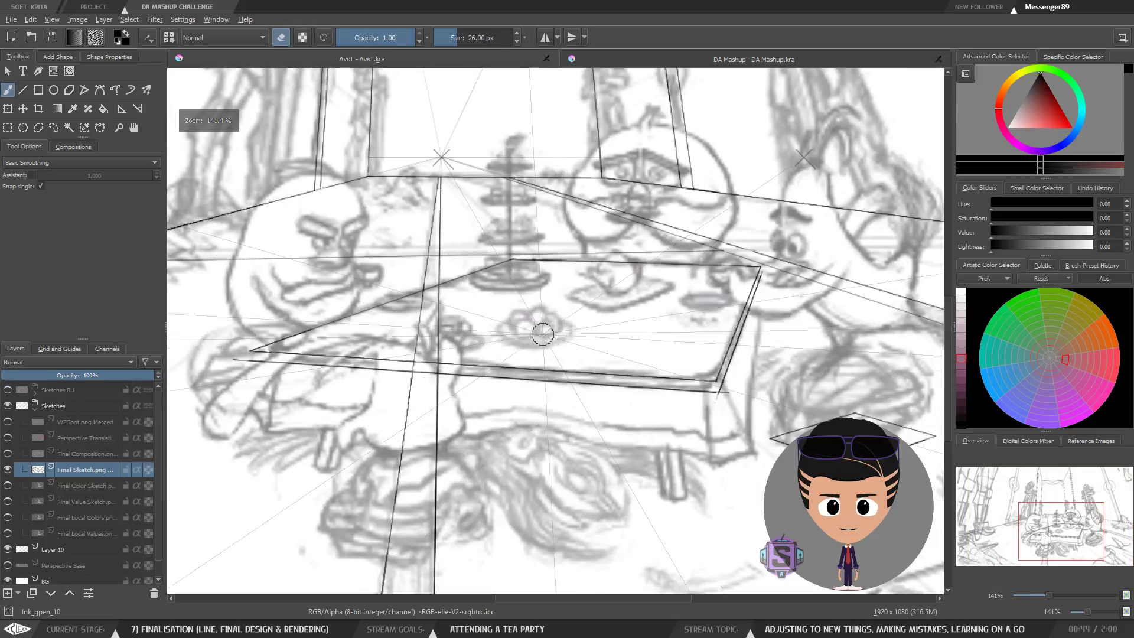
scroll(539, 330, down, 1)
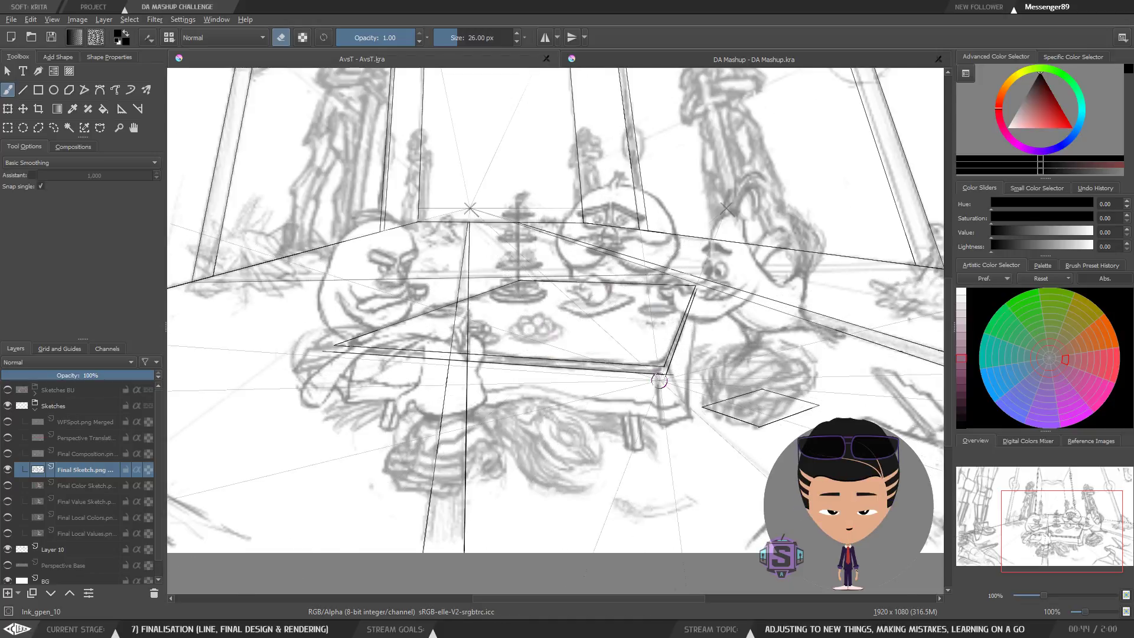
key(m)
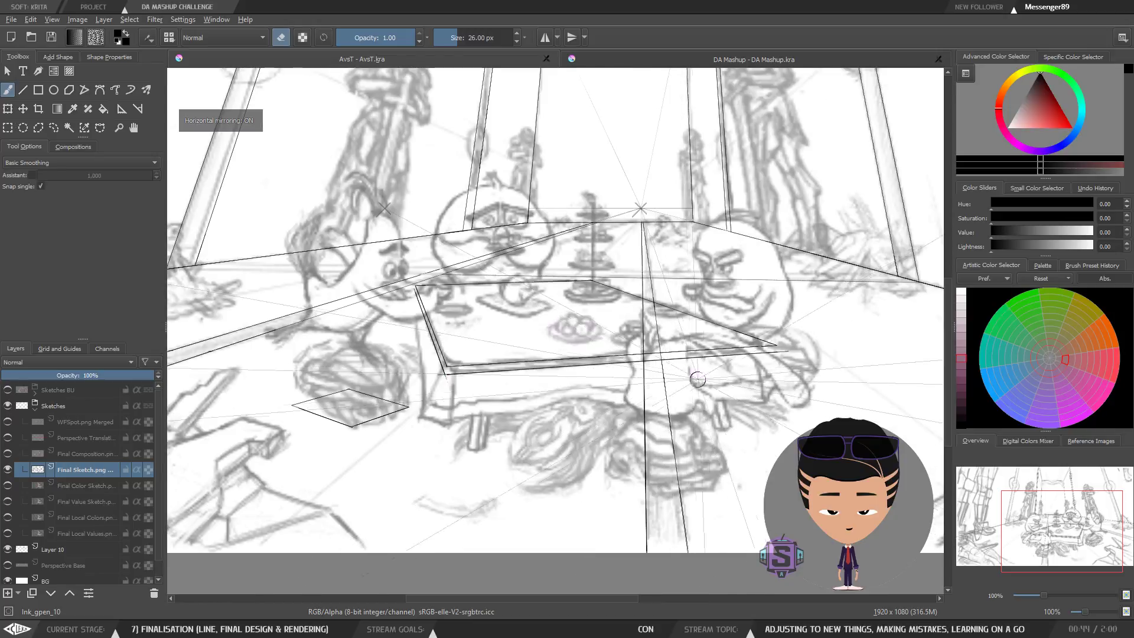
scroll(573, 334, down, 3)
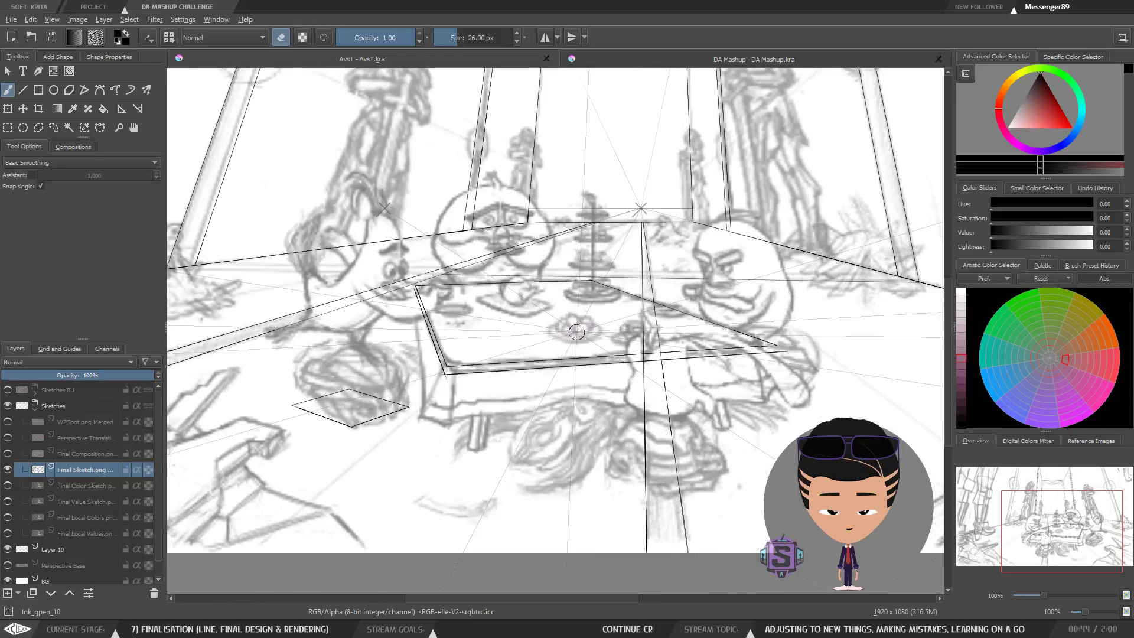
scroll(577, 332, down, 1)
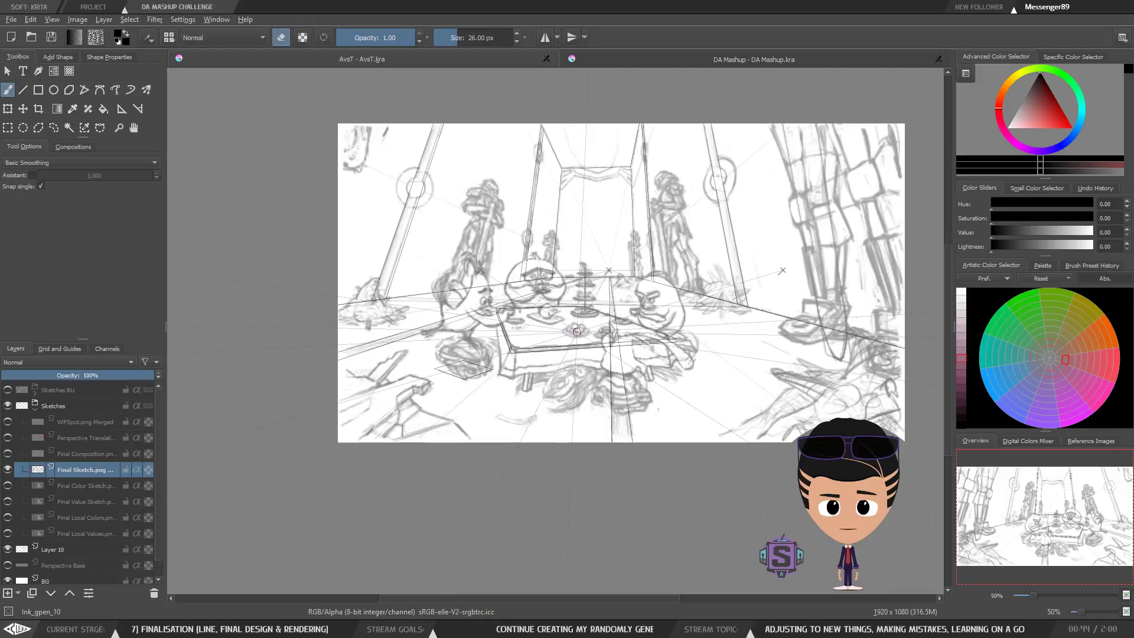
key(m)
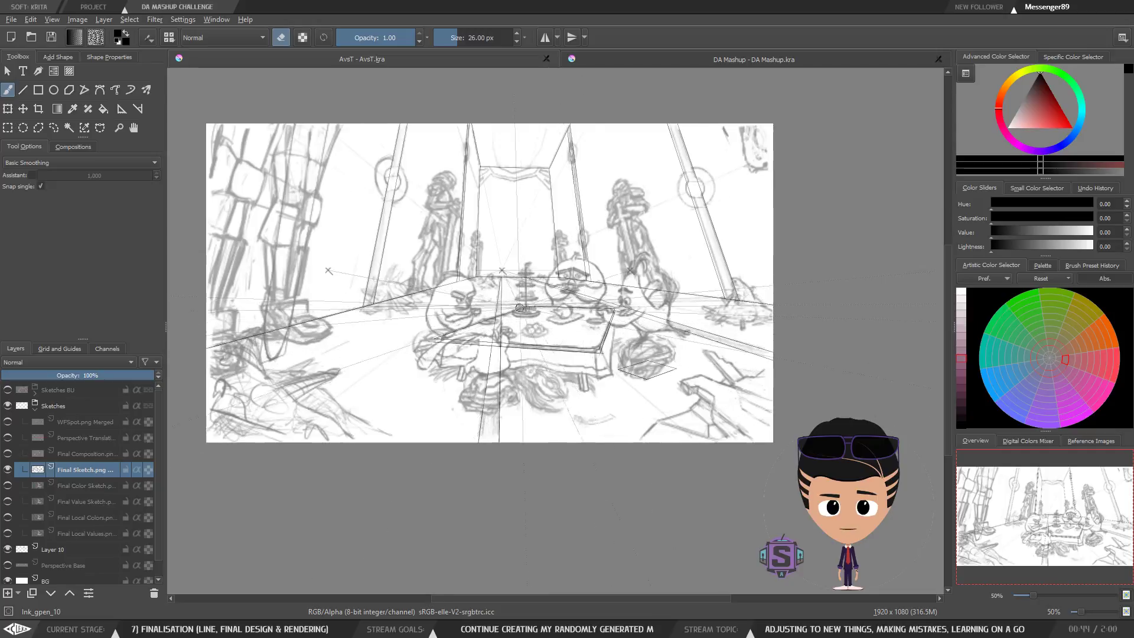
scroll(615, 312, up, 2)
key(m)
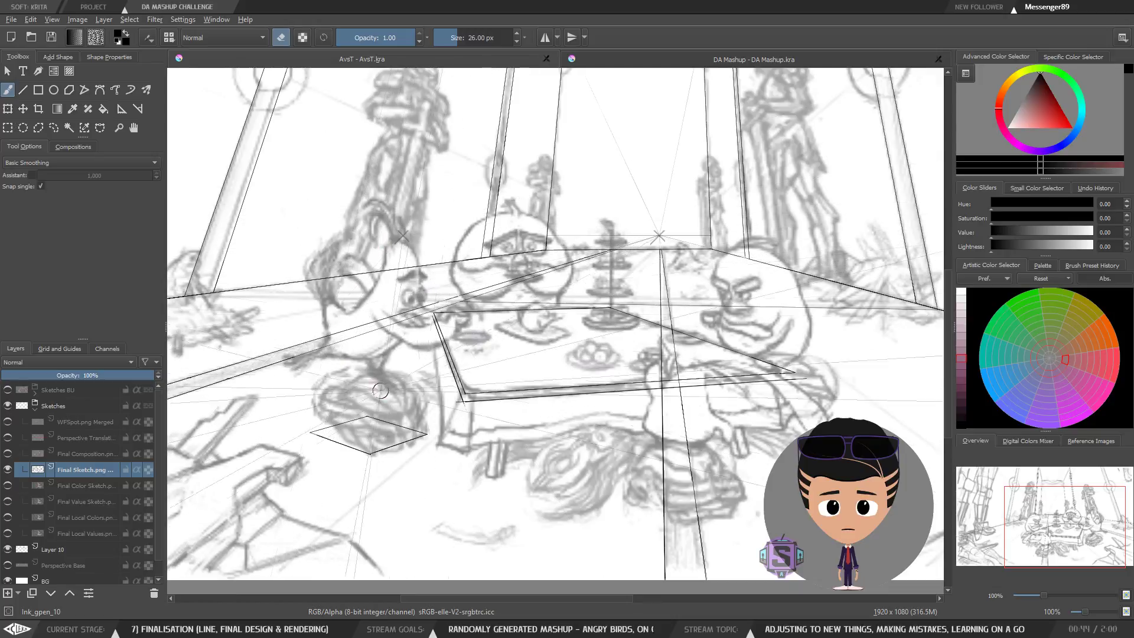
key(m)
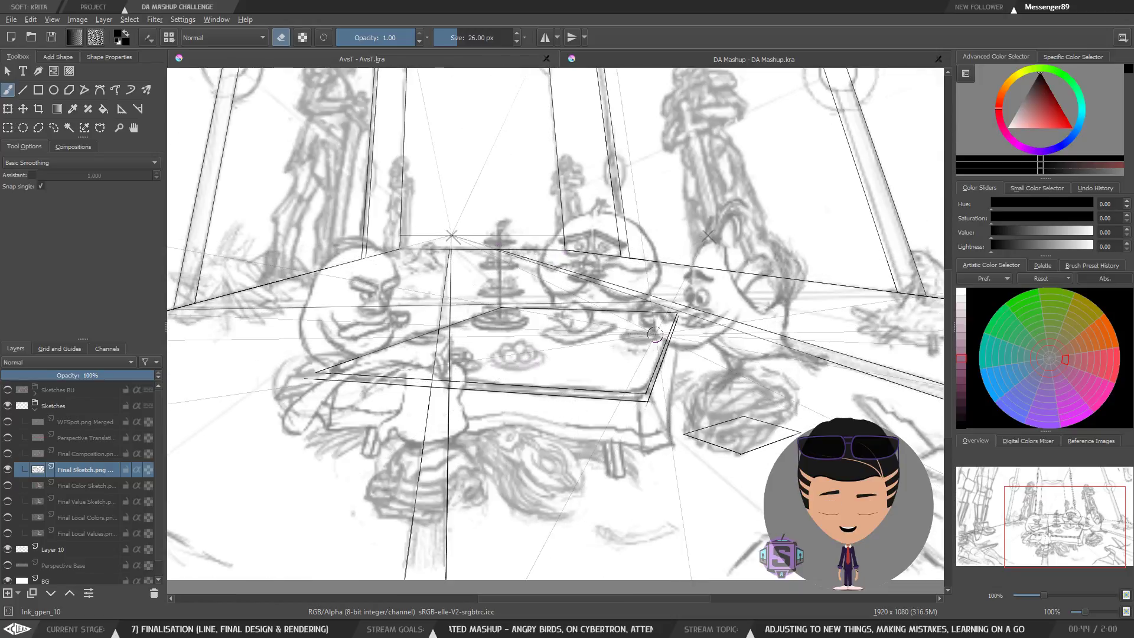
key(m)
key(m)
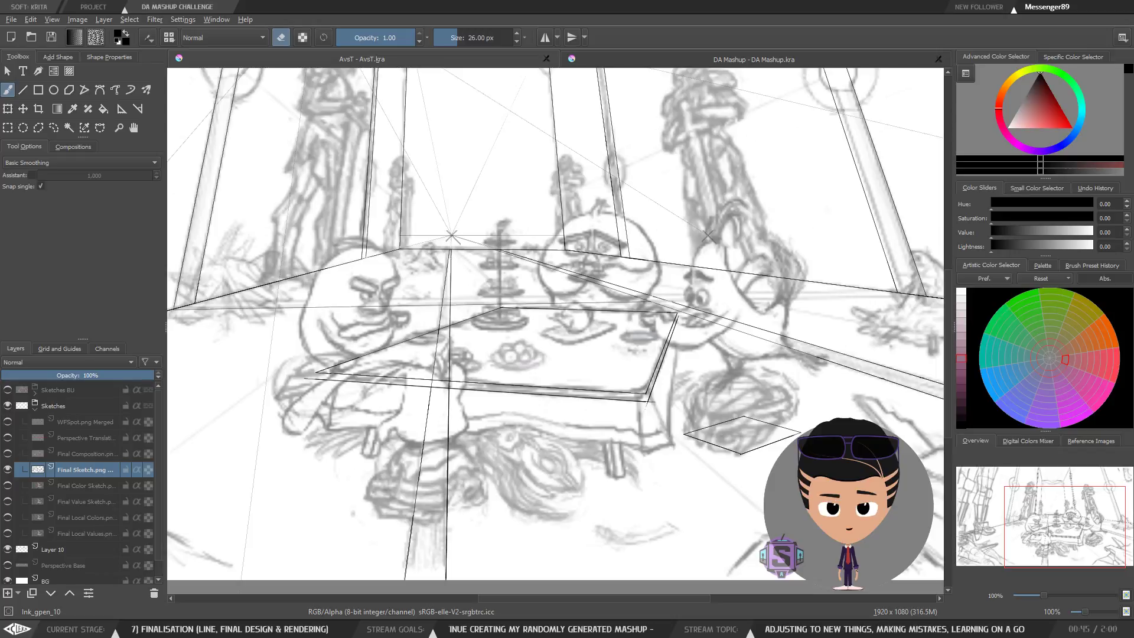
Switch to a maximized Photos window and browse the character reference images in the AB folder under Screenshots.
drag(591, 0, 614, 225)
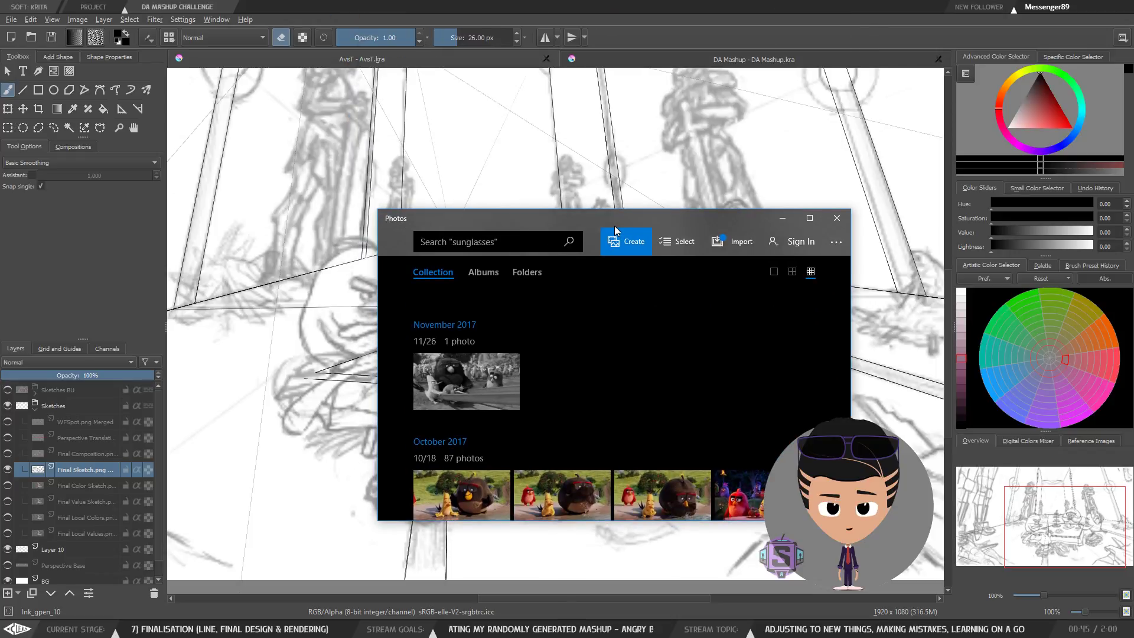
double_click(614, 225)
scroll(271, 256, down, 3)
scroll(271, 256, up, 3)
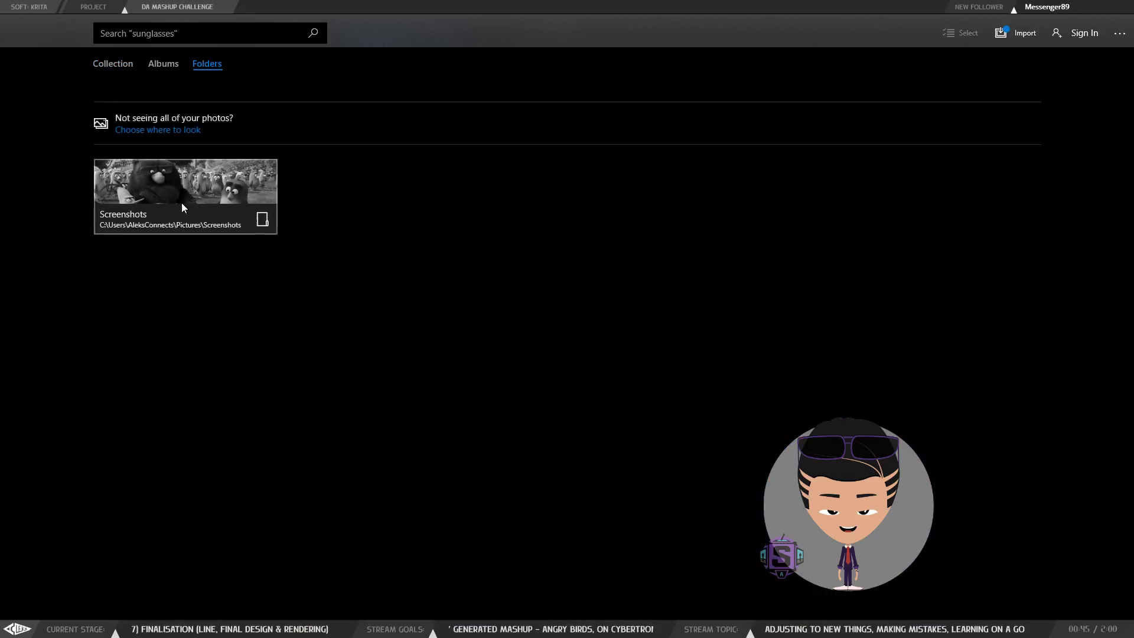
click(182, 203)
click(176, 201)
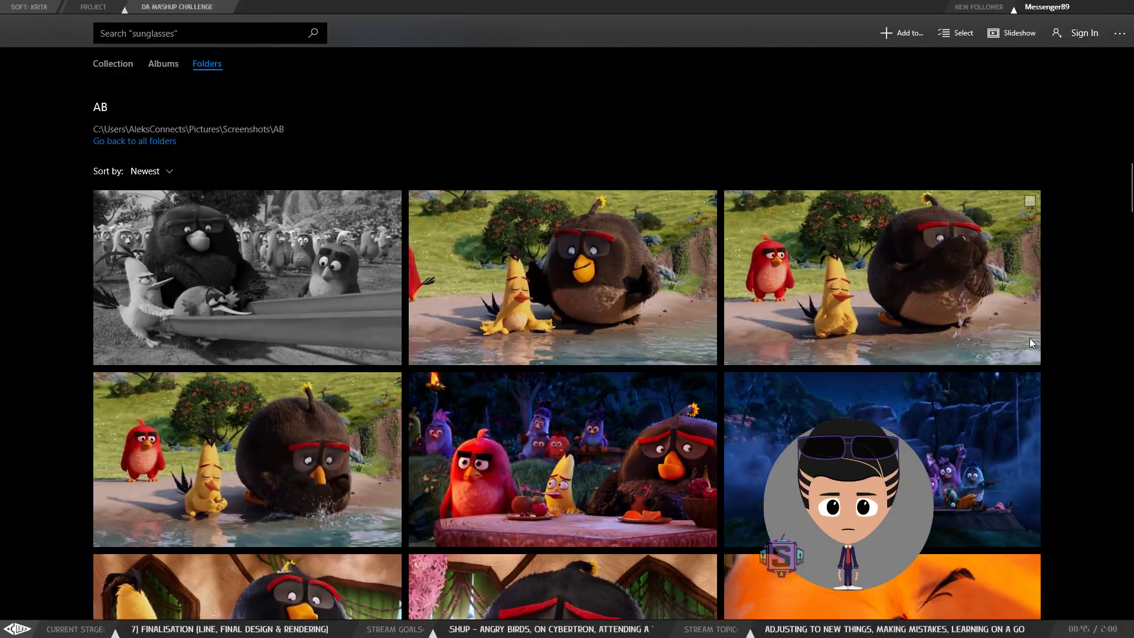
scroll(1073, 335, down, 1)
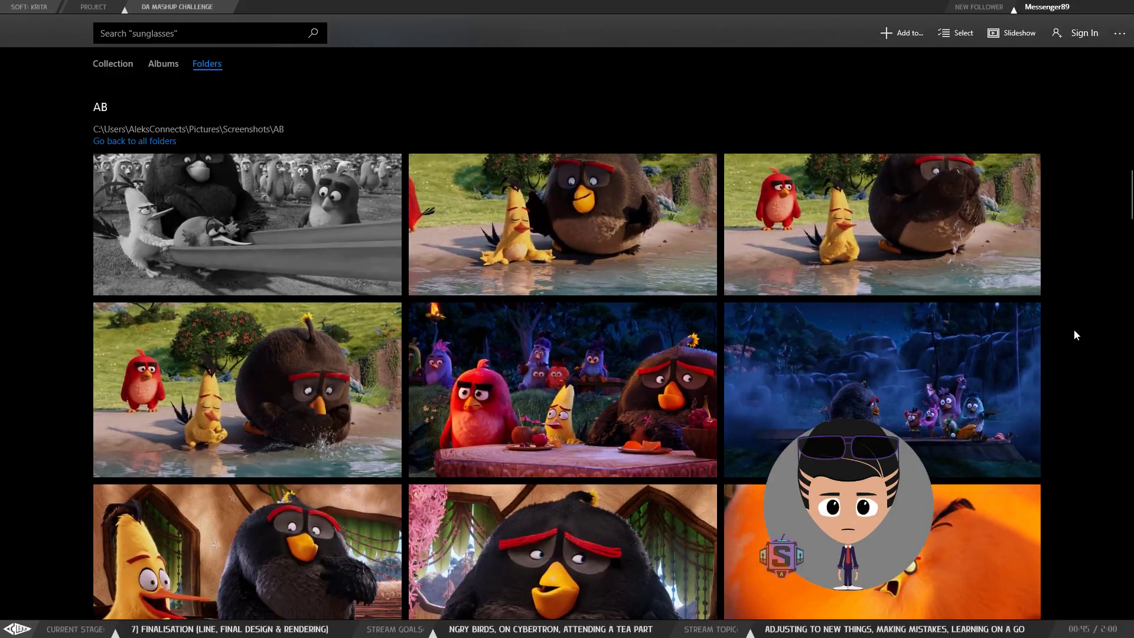
scroll(1074, 331, down, 20)
scroll(1074, 331, down, 20)
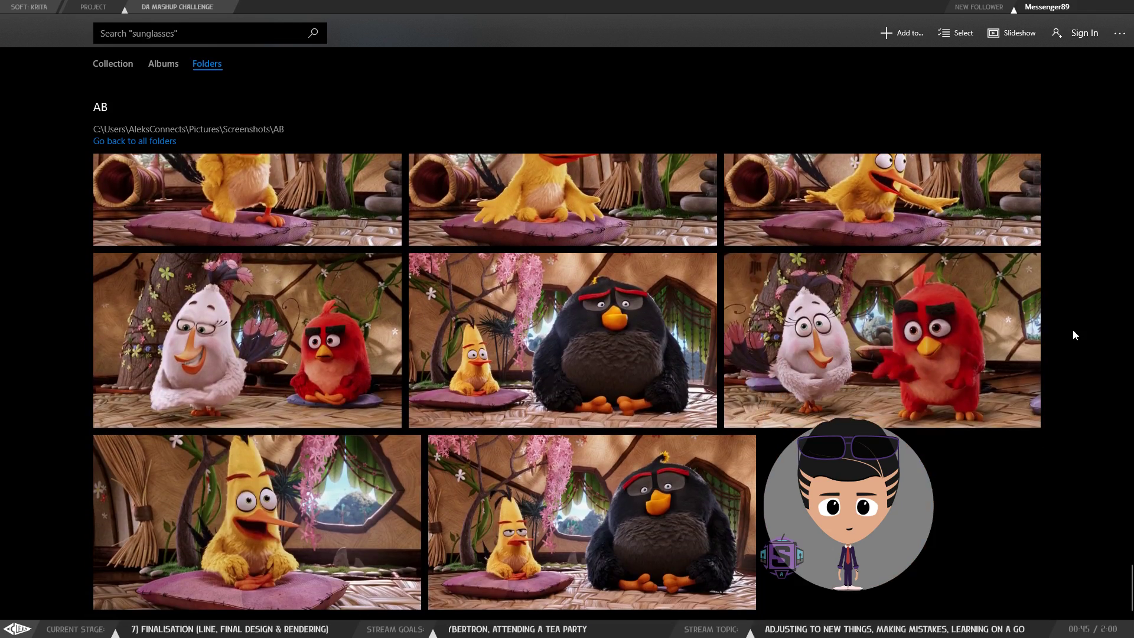
Browse back up through the AB folder's screenshots to the outdoor scenes of the birds at the red slingshot.
scroll(1073, 334, up, 2)
scroll(567, 386, up, 10)
scroll(876, 411, up, 10)
scroll(831, 381, up, 1)
scroll(831, 382, up, 3)
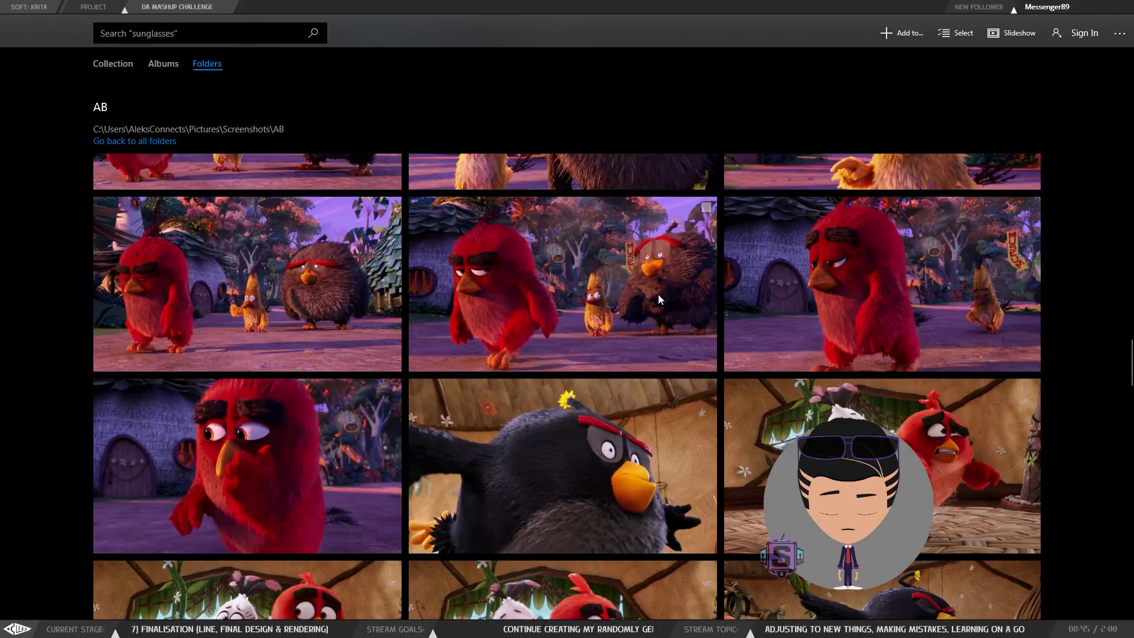
scroll(645, 371, up, 10)
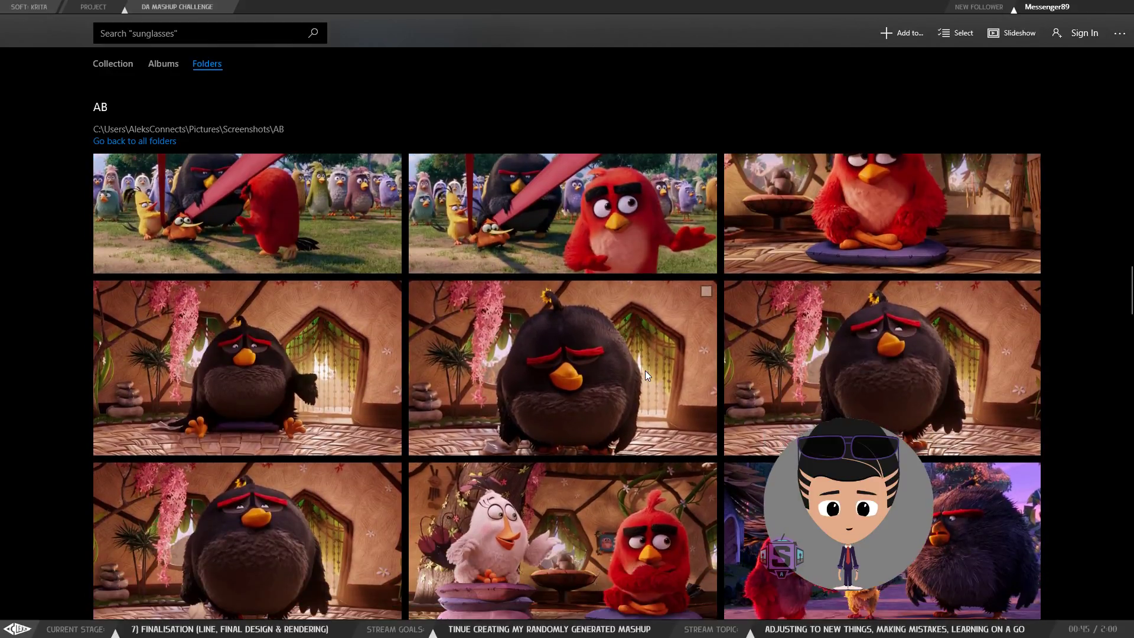
scroll(644, 370, up, 3)
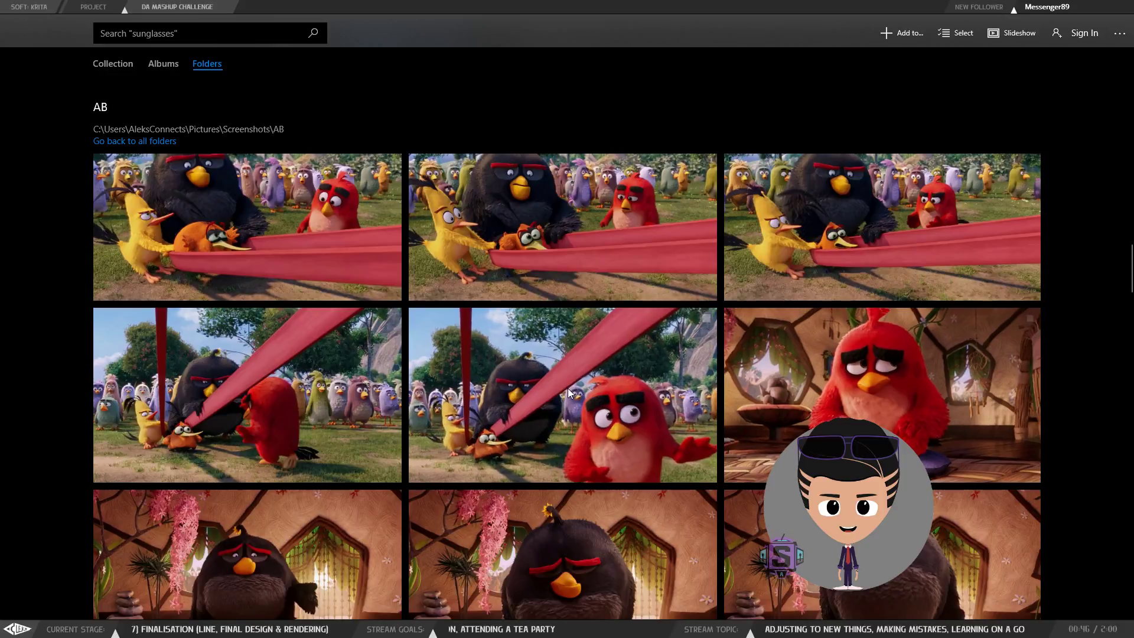
View the second and third screenshots of the birds holding the red slingshot band at full size, and return to the folder.
click(638, 192)
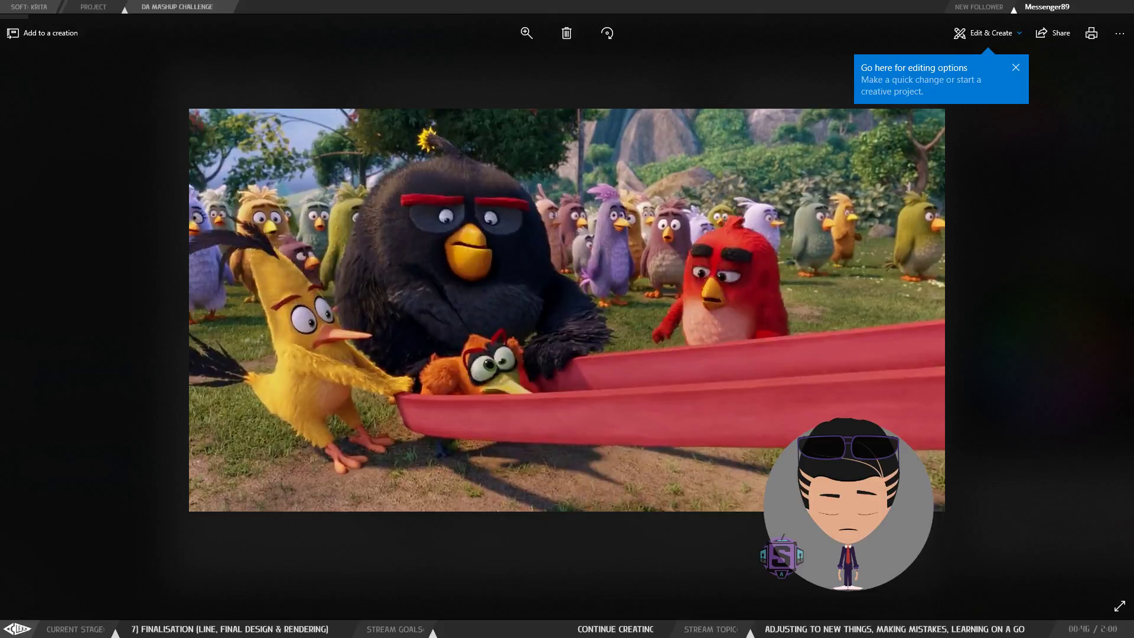
key(Escape)
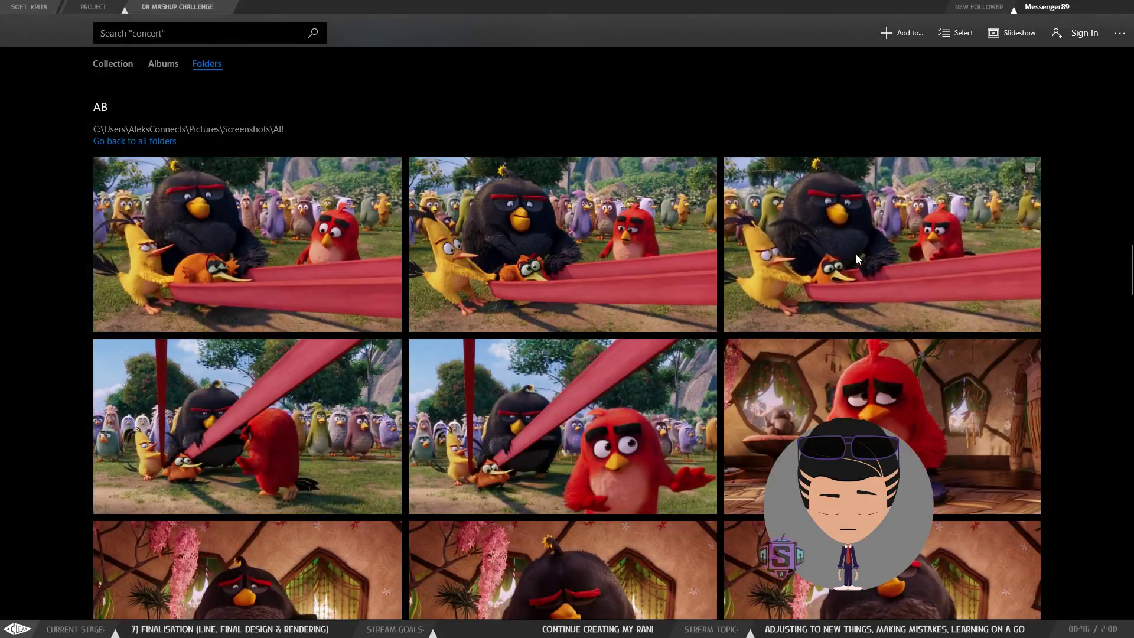
click(845, 258)
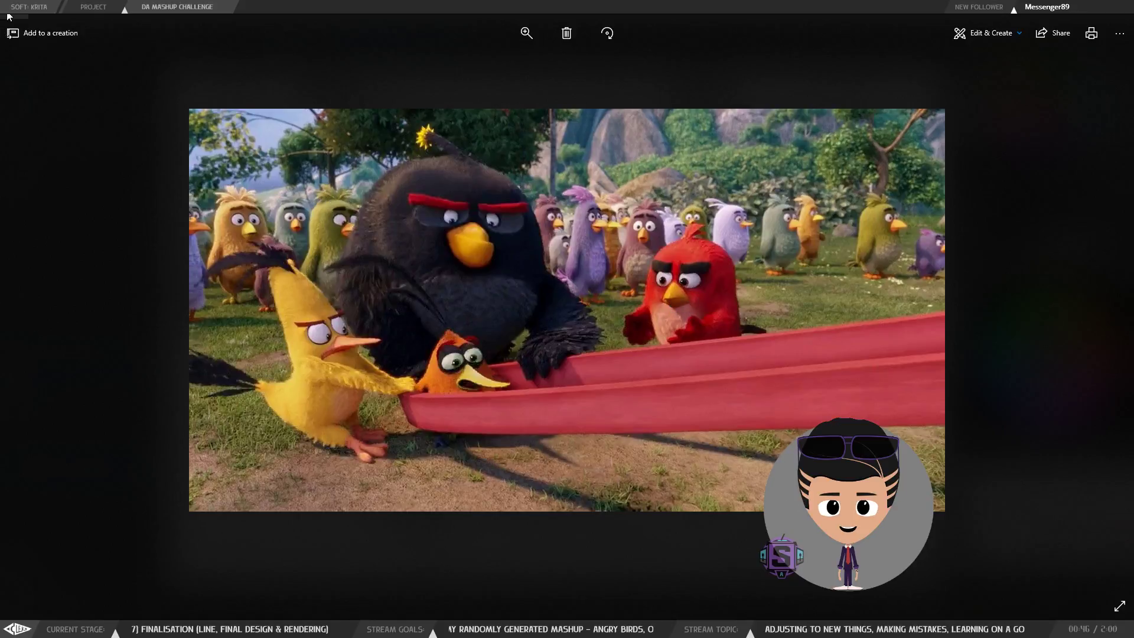
click(17, 16)
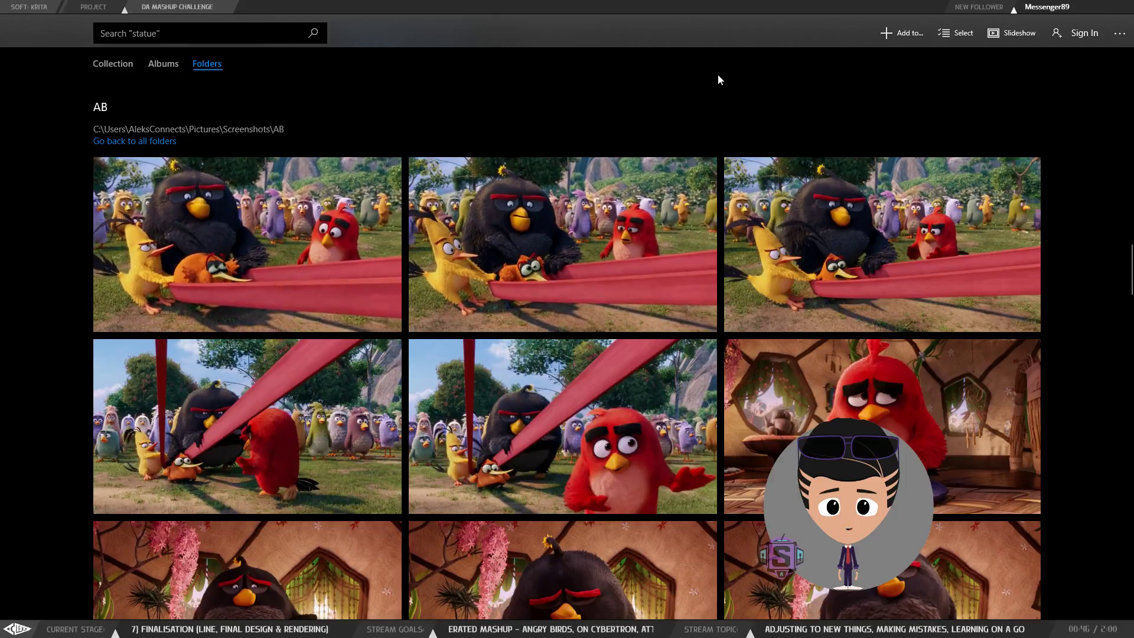
Switch back to Krita and examine the seated characters and the table in the Final Sketch, up close and as a whole.
drag(656, 14, 366, 0)
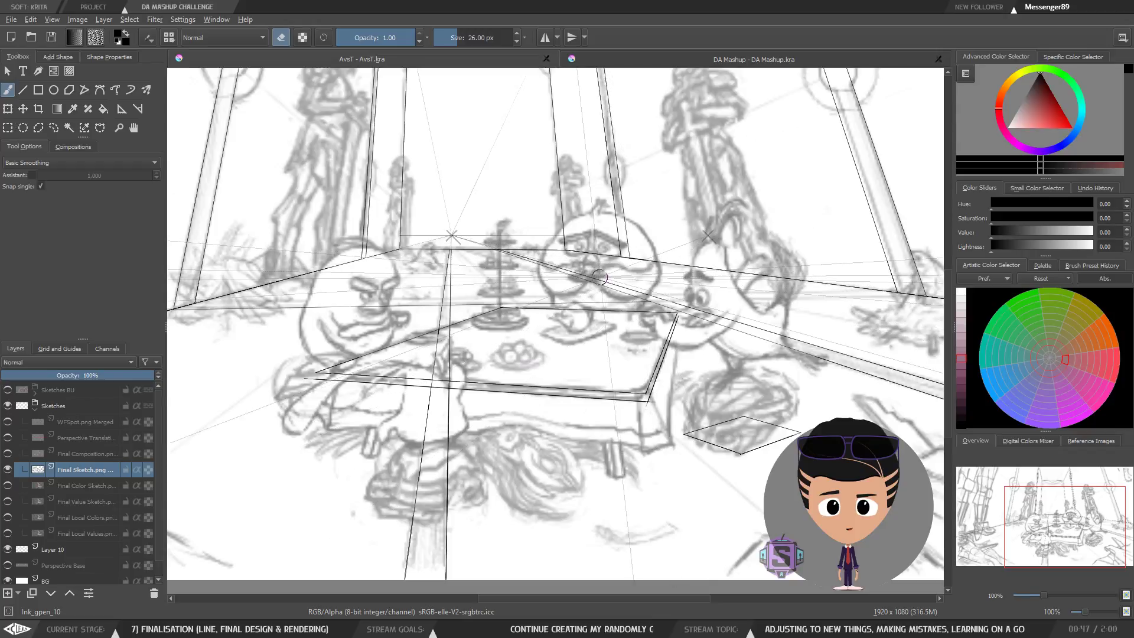
scroll(599, 277, up, 5)
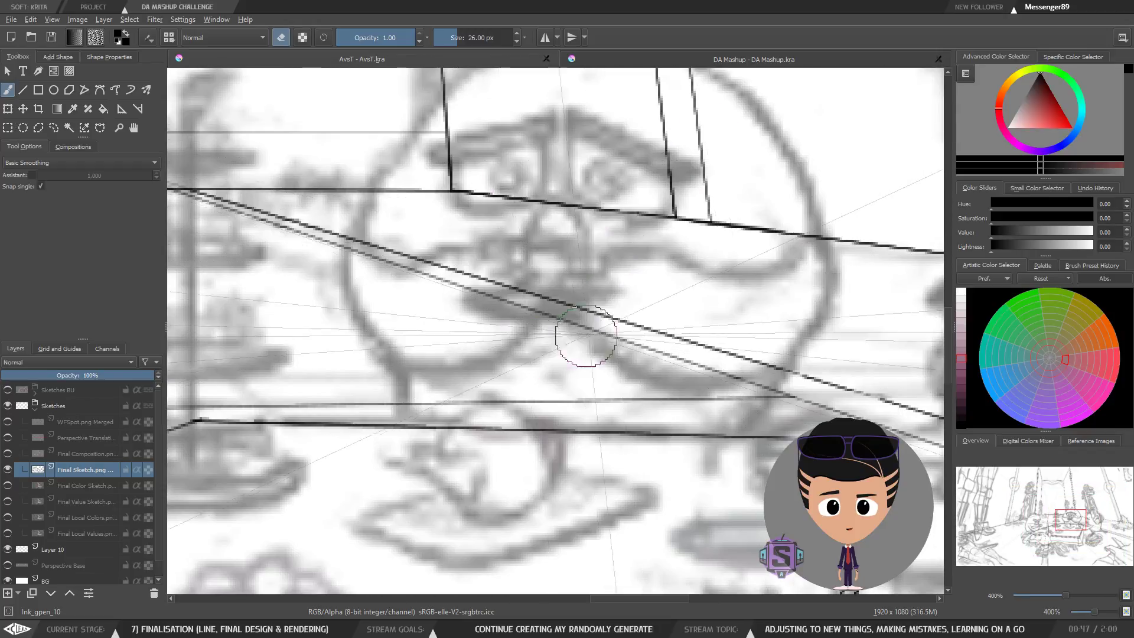
scroll(580, 340, down, 5)
scroll(564, 331, up, 3)
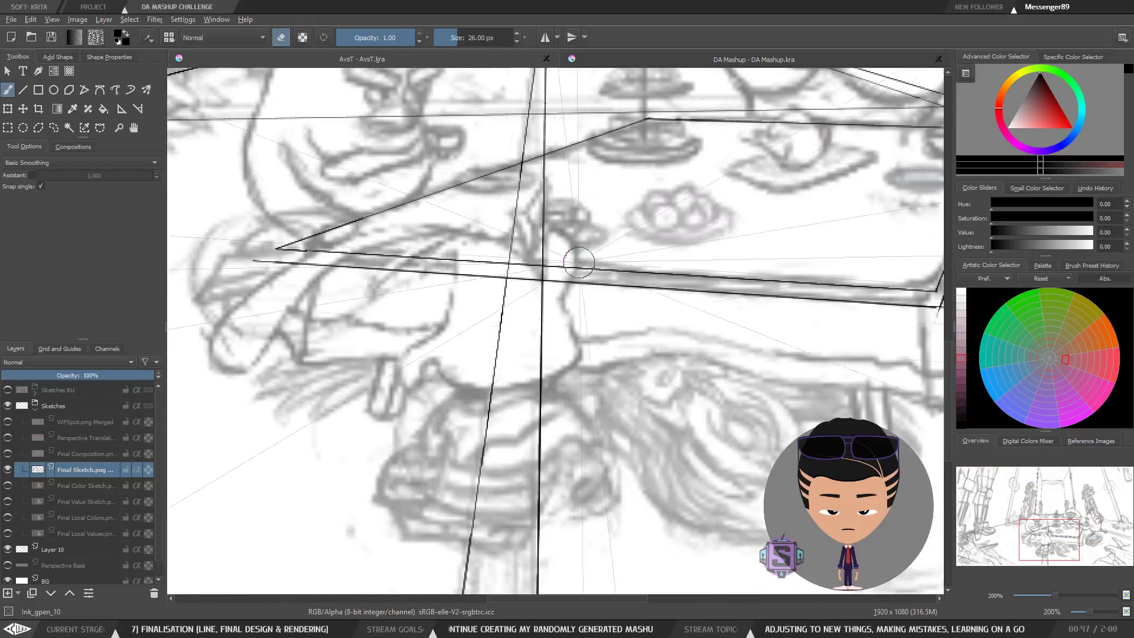
scroll(602, 437, down, 2)
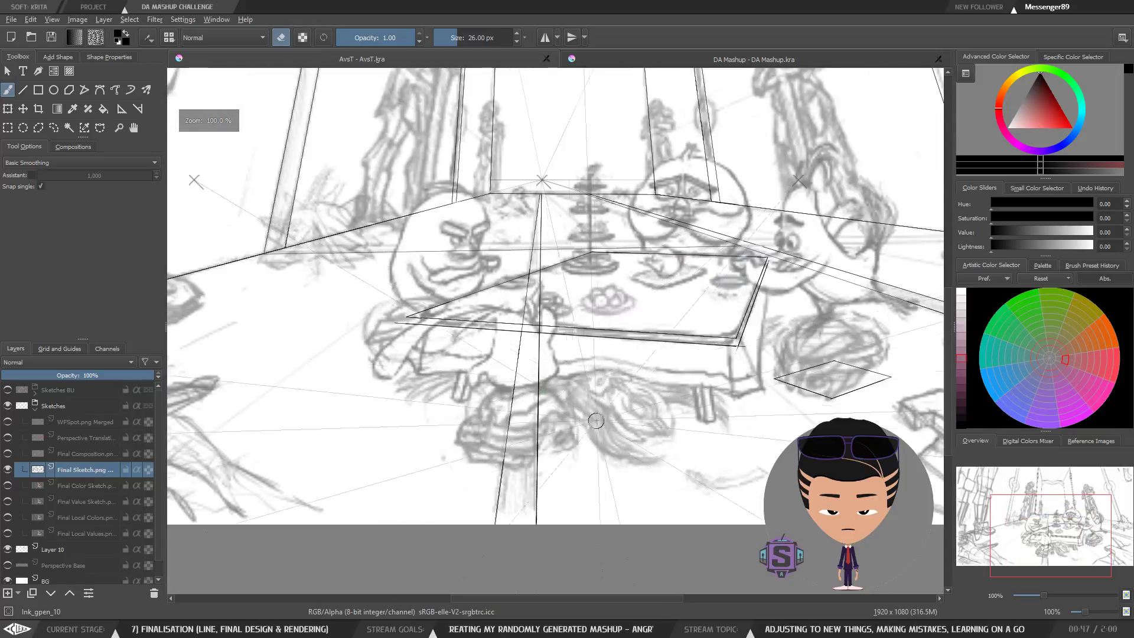
mouse_move(696, 272)
mouse_down()
mouse_move(560, 289)
mouse_move(466, 325)
mouse_up()
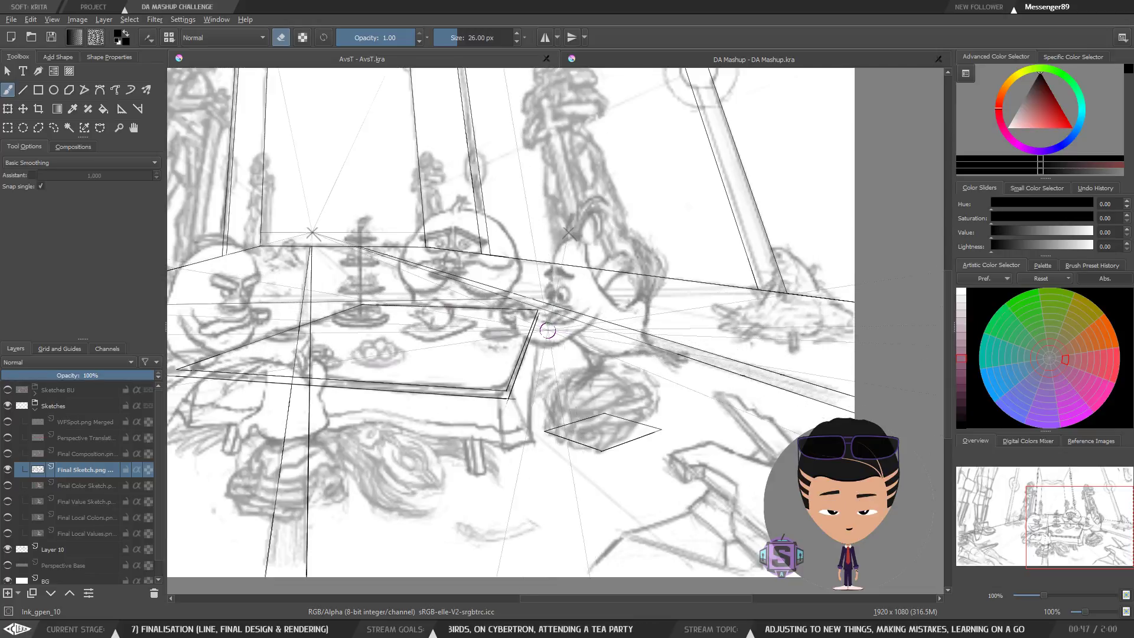
drag(545, 367, 577, 367)
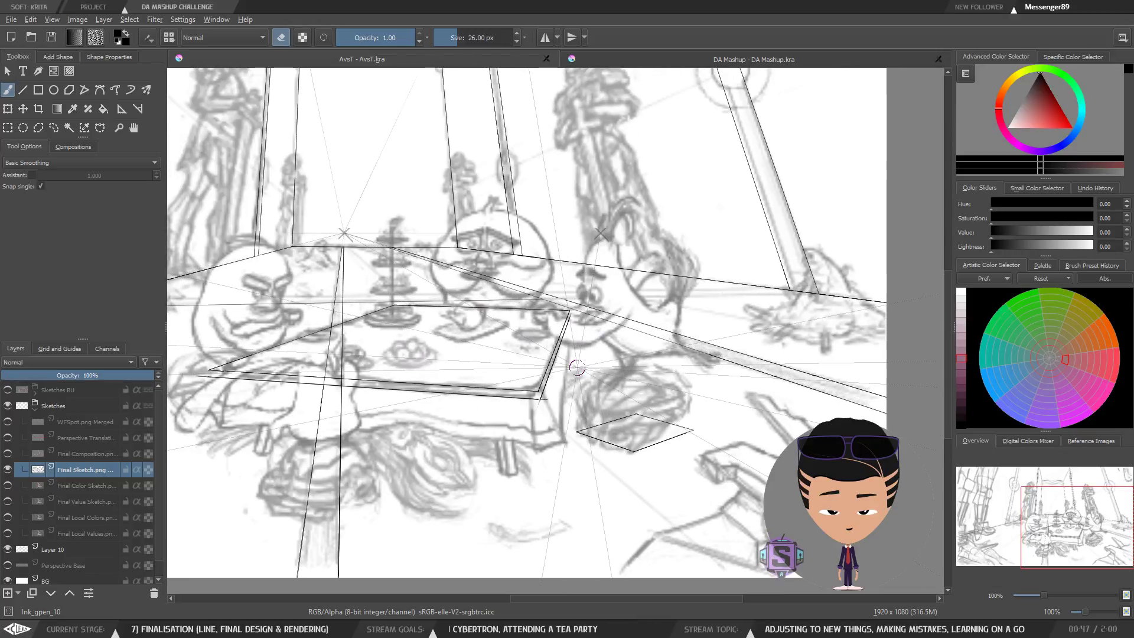
drag(558, 352, 610, 357)
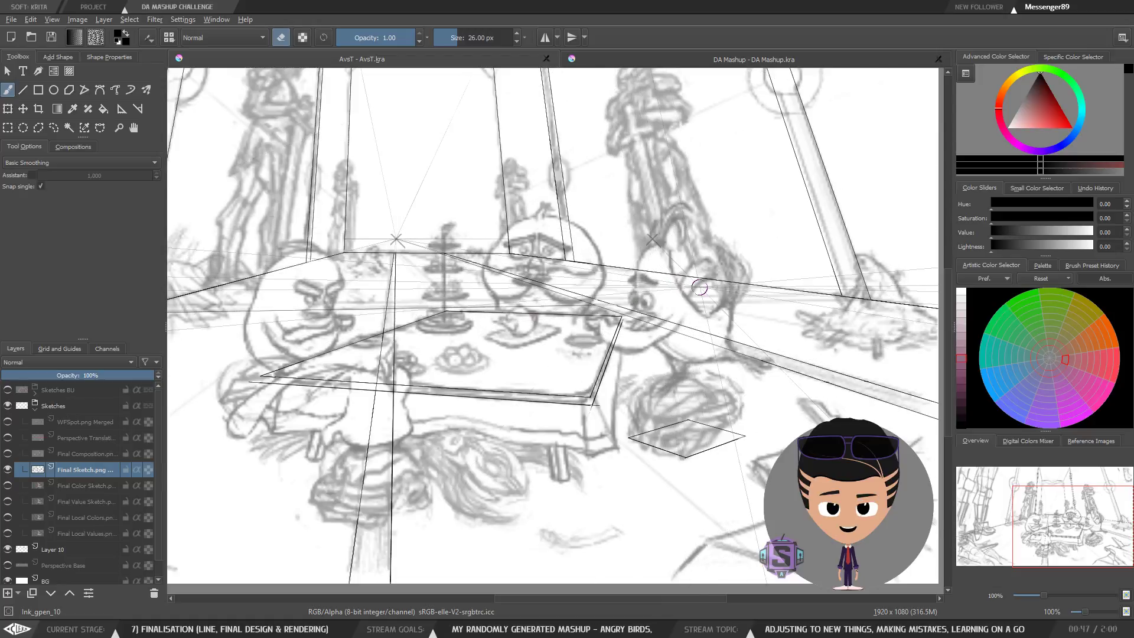
scroll(660, 300, down, 1)
scroll(659, 300, up, 1)
drag(652, 296, 666, 275)
scroll(667, 275, down, 1)
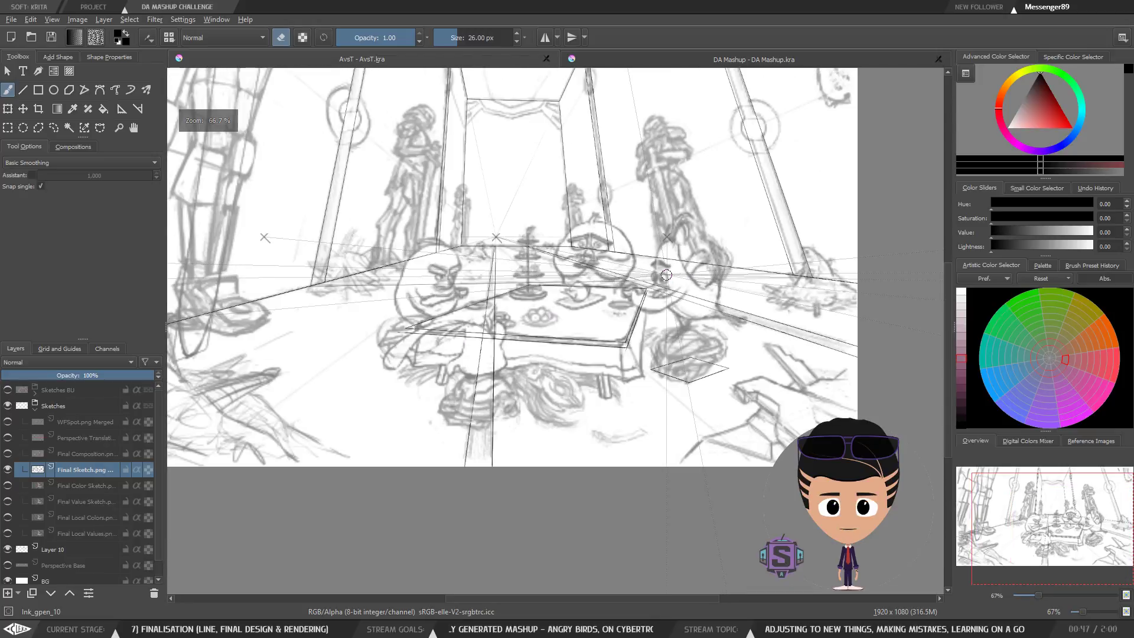
Hide and reshow the Final Sketch.png layer several times to compare the canvas with and without it, leaving it visible.
click(8, 470)
click(8, 470)
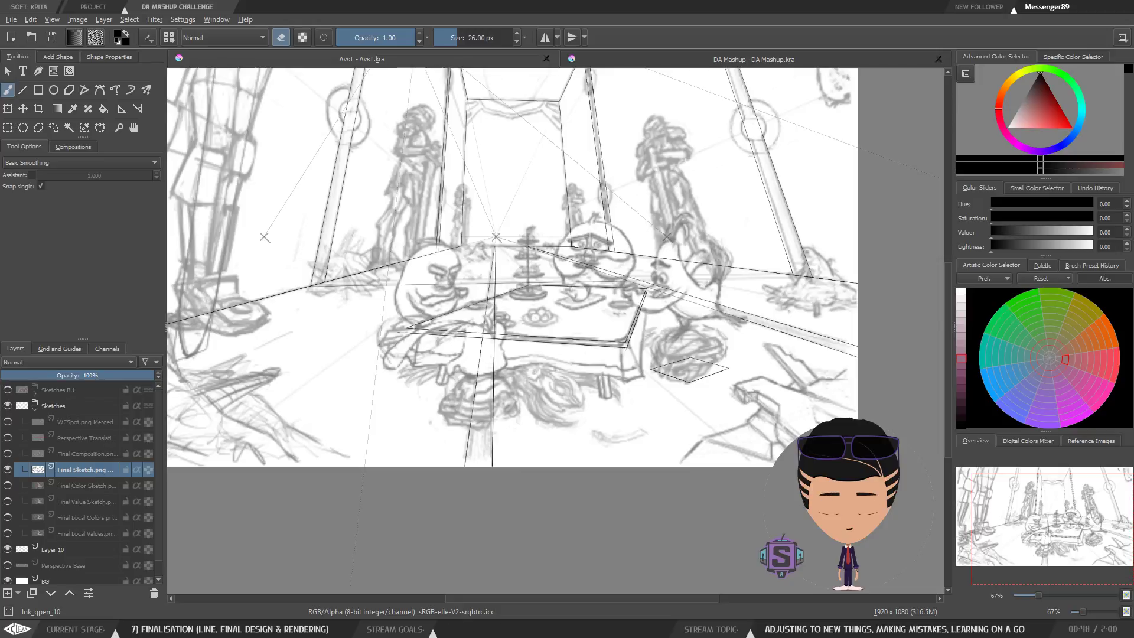
drag(556, 352, 557, 387)
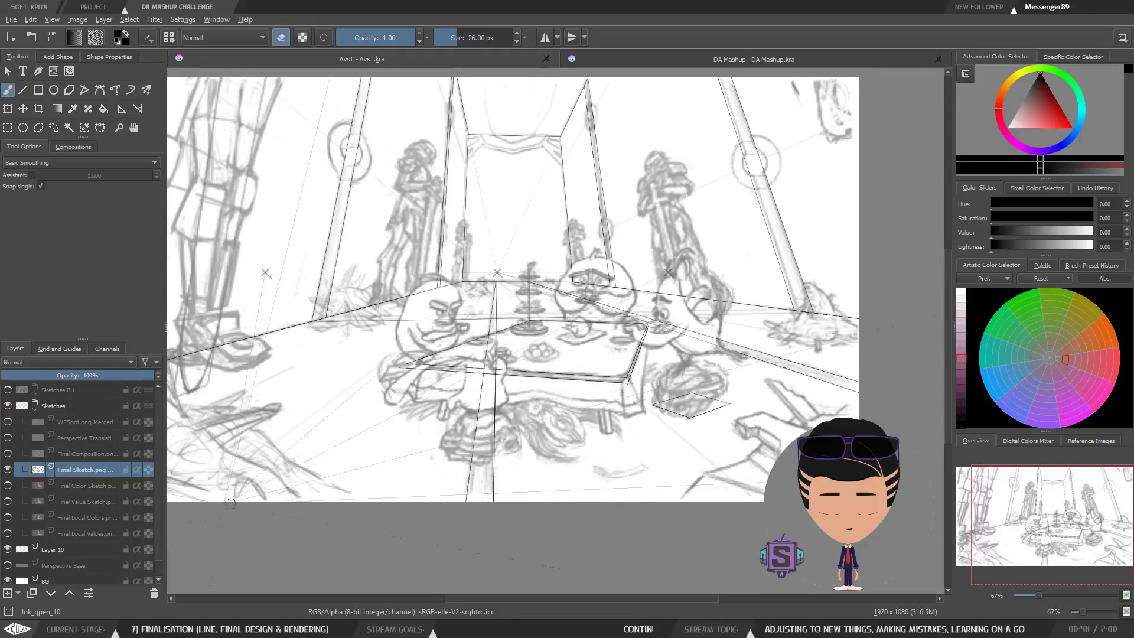
click(7, 470)
click(7, 470)
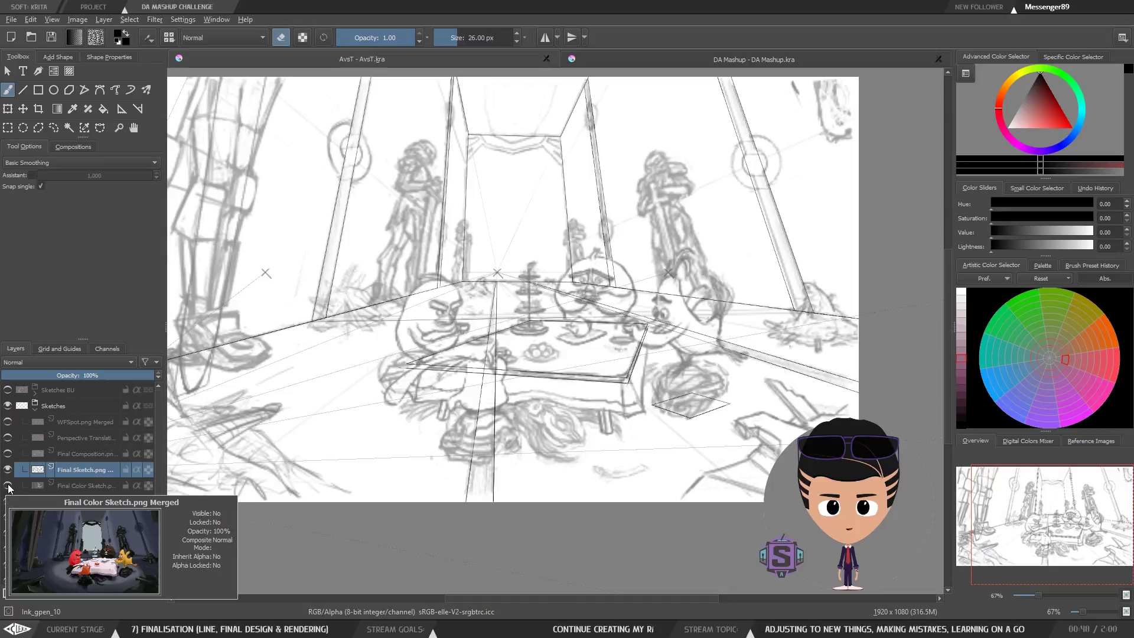
click(7, 471)
click(8, 471)
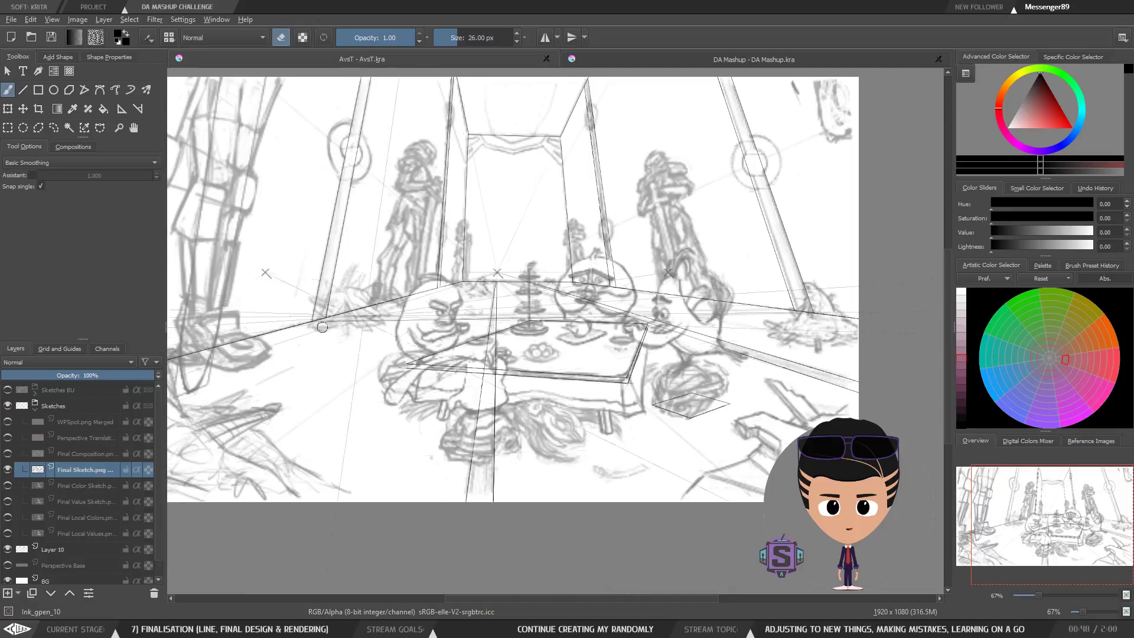
scroll(631, 318, up, 1)
drag(601, 309, 626, 279)
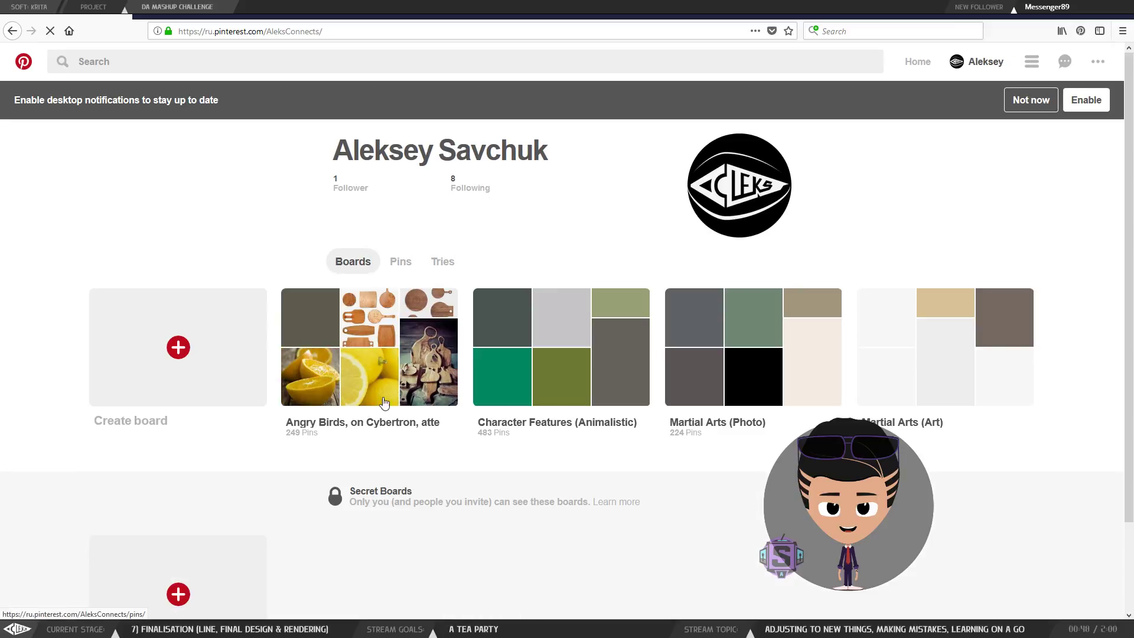
Open the Pinterest board "Angry Birds, on Cybertron, attending a tea party" in the browser and look through its cutting board, fruit and dessert references.
click(347, 344)
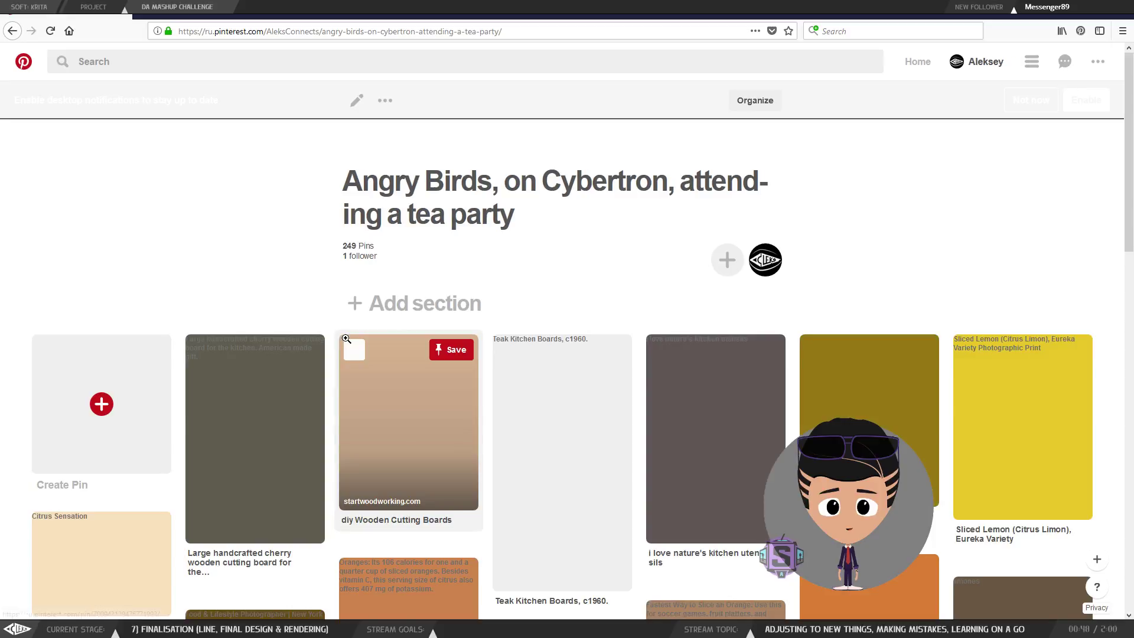
scroll(346, 339, down, 2)
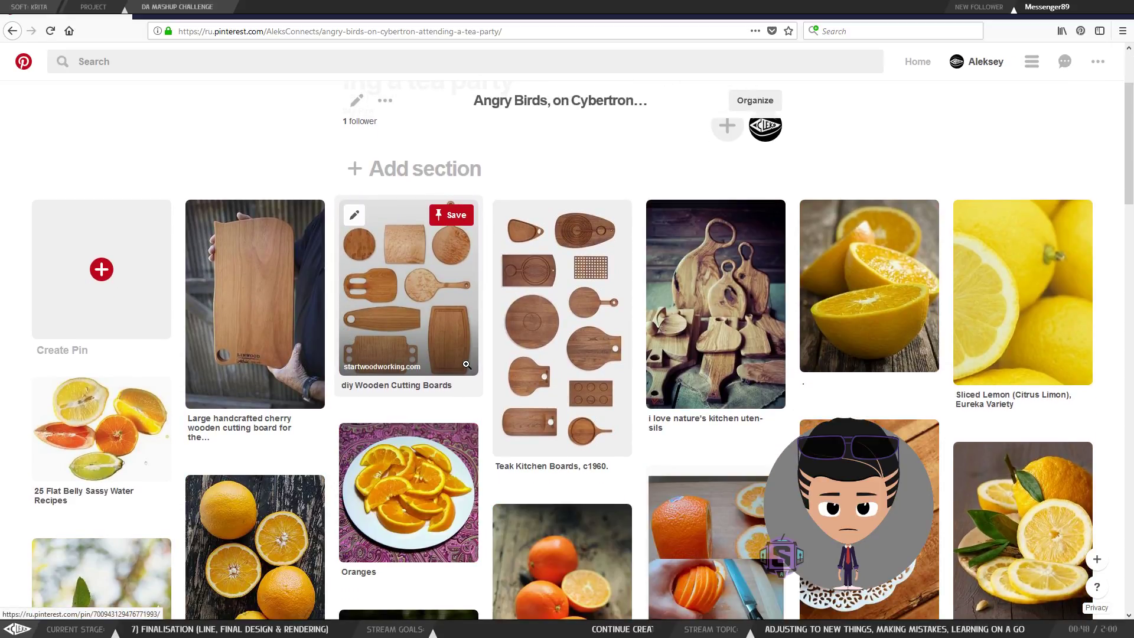
scroll(478, 365, down, 1)
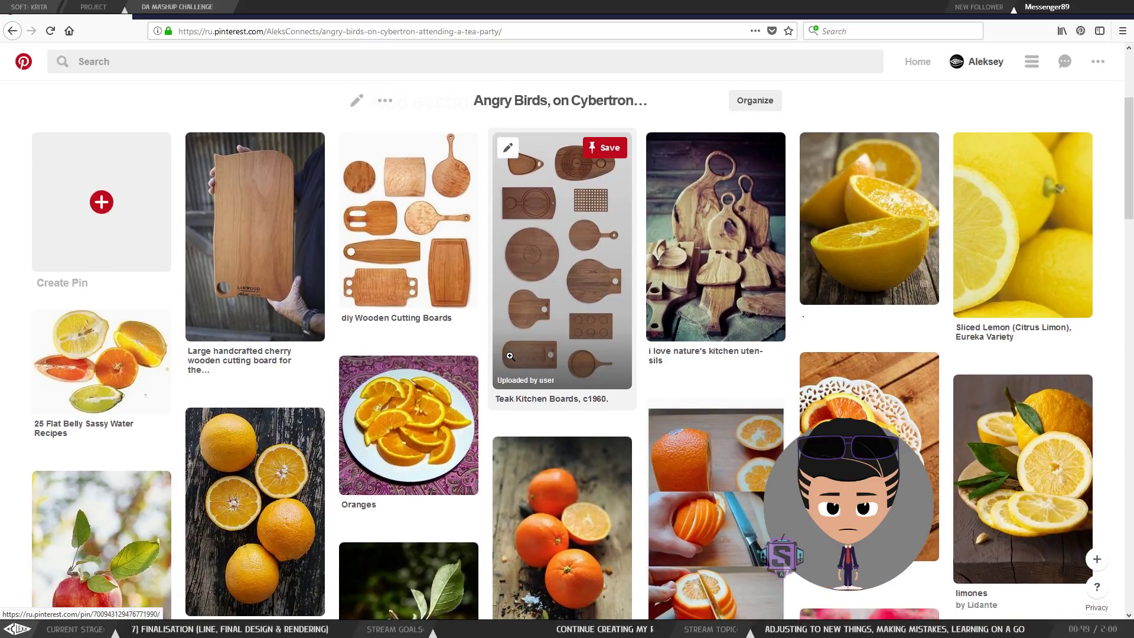
scroll(510, 356, down, 1)
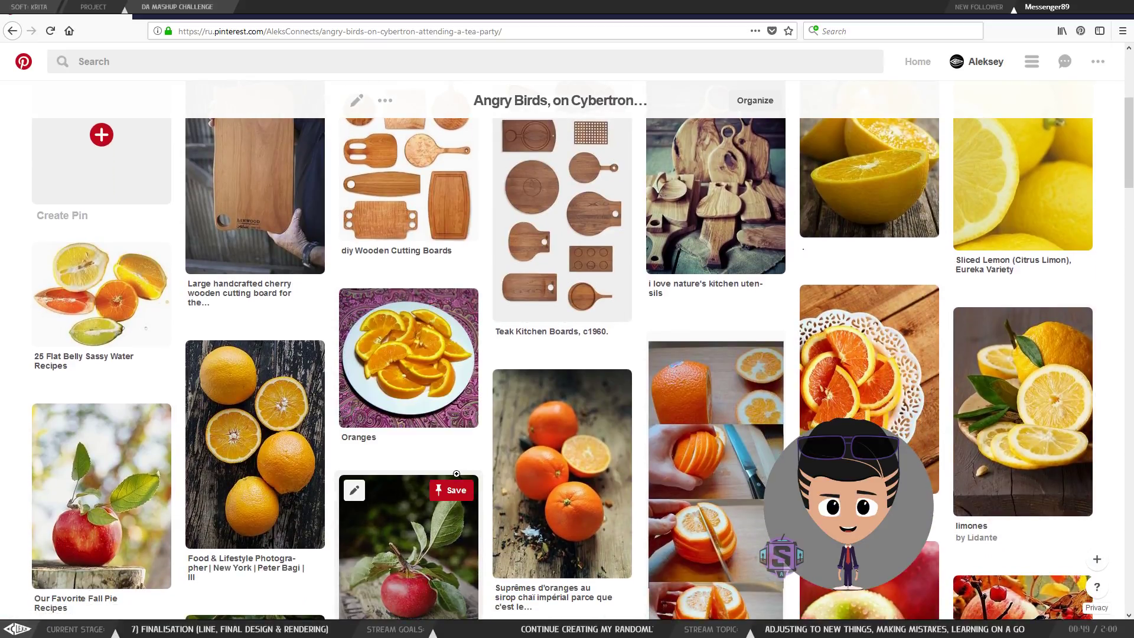
scroll(457, 474, up, 1)
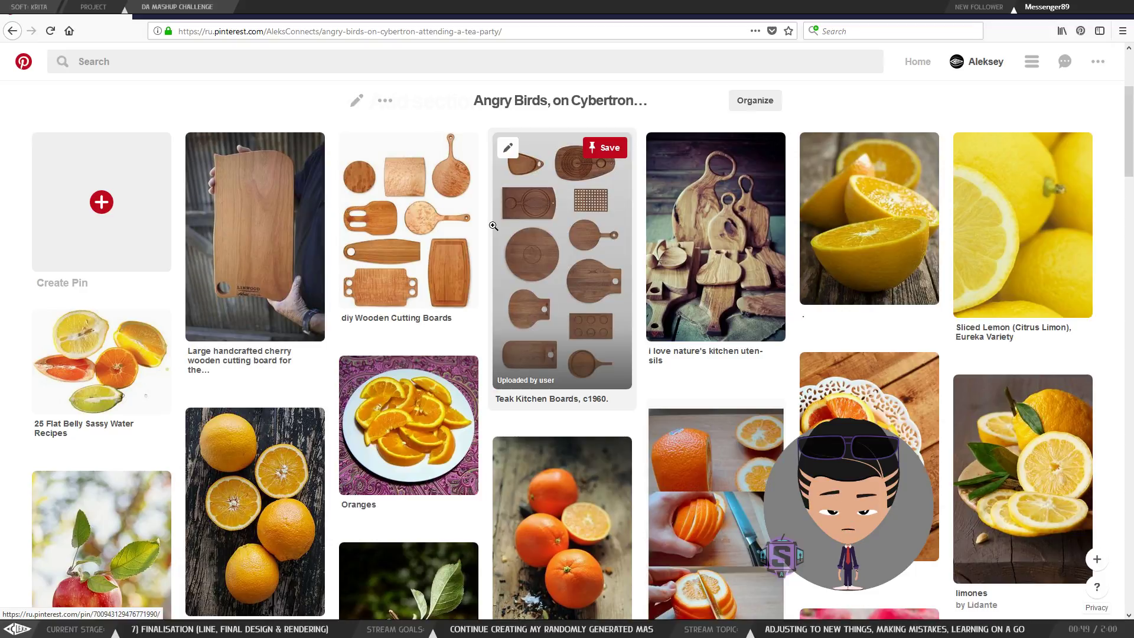
scroll(494, 228, down, 20)
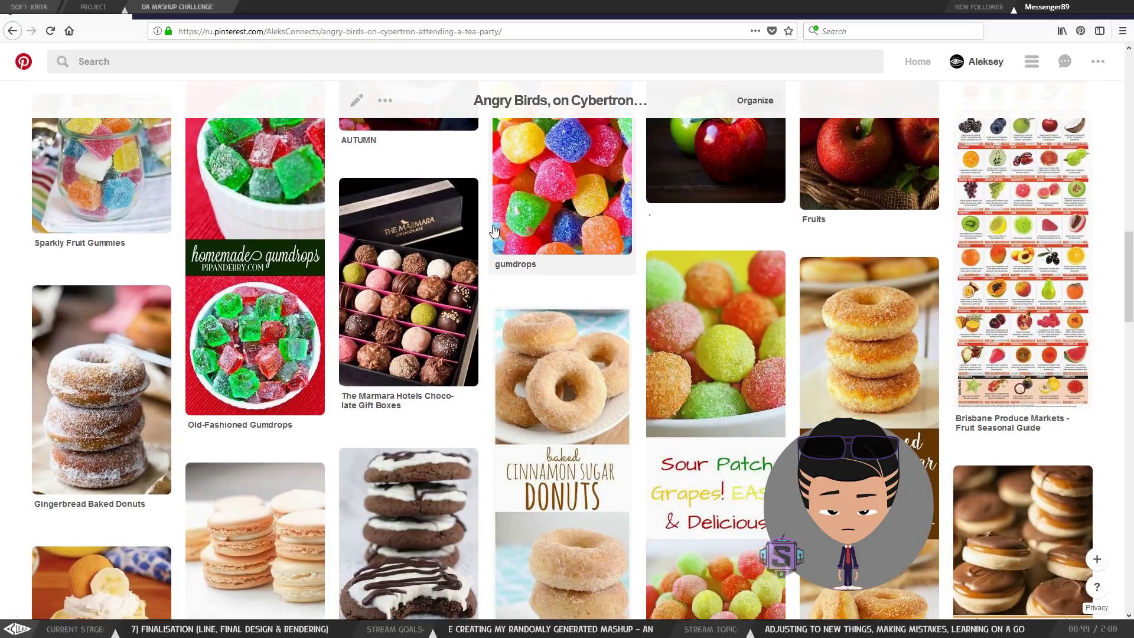
scroll(494, 228, down, 8)
scroll(493, 226, up, 2)
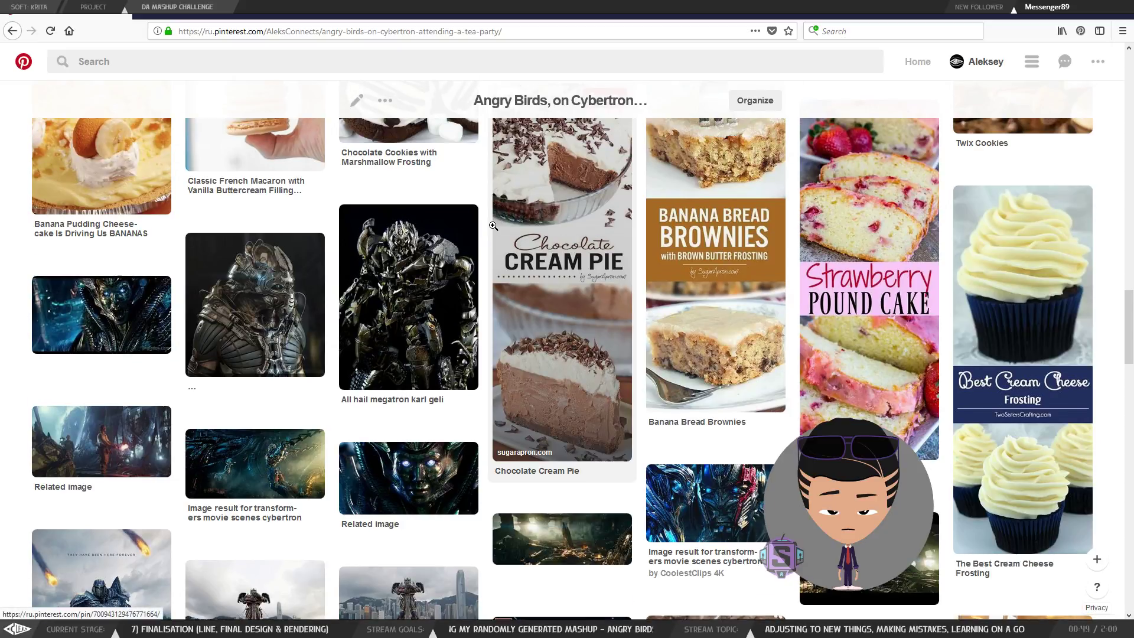
scroll(493, 226, up, 2)
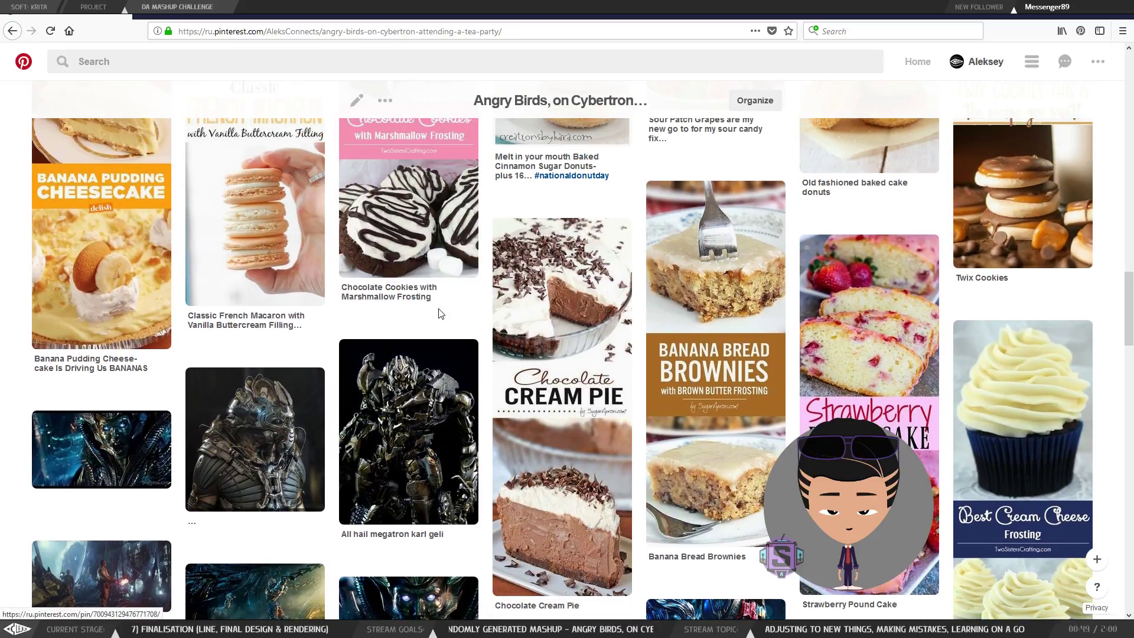
Look through the board's Transformers statue, tablecloth, tea party cake, Angry Birds and Cybertron concept art references.
scroll(421, 413, down, 4)
scroll(418, 441, down, 8)
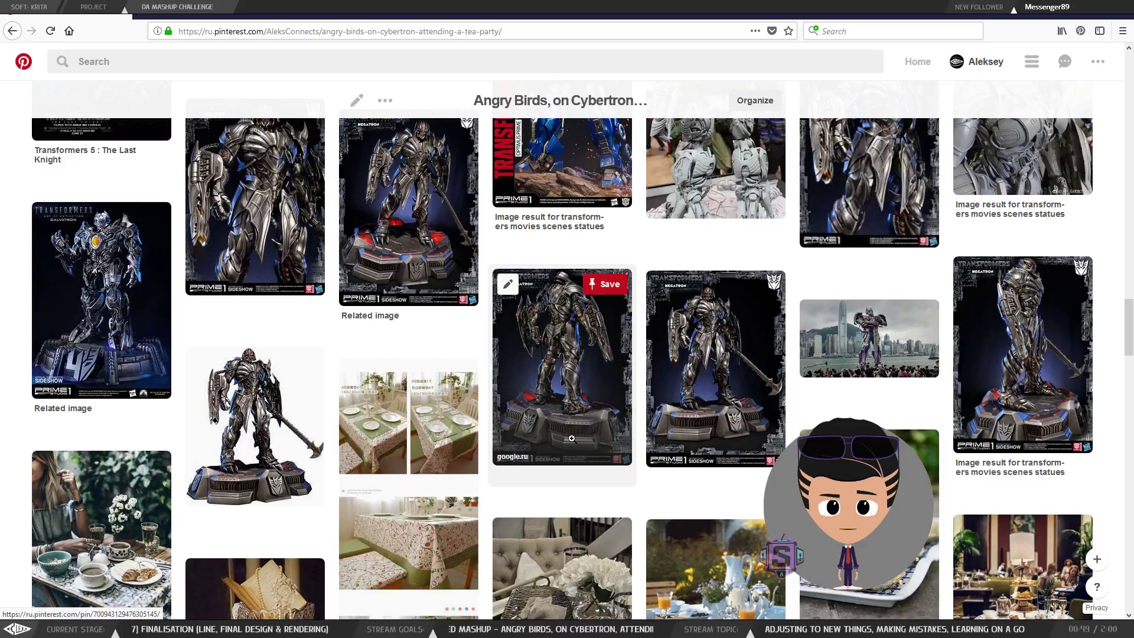
scroll(574, 440, down, 8)
scroll(573, 441, down, 3)
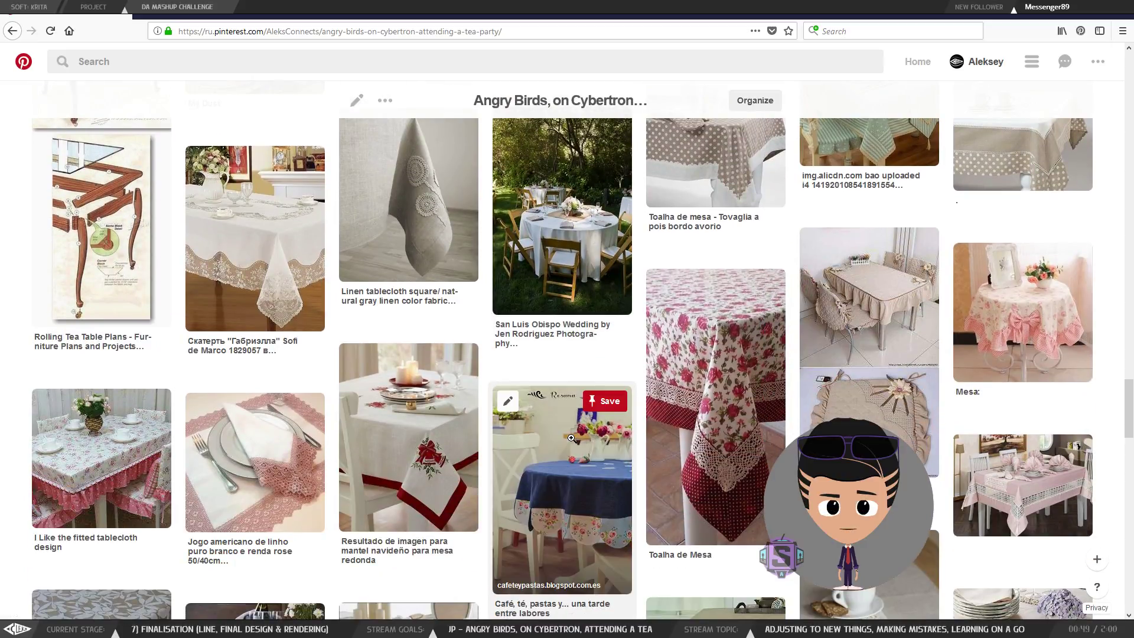
scroll(362, 331, down, 2)
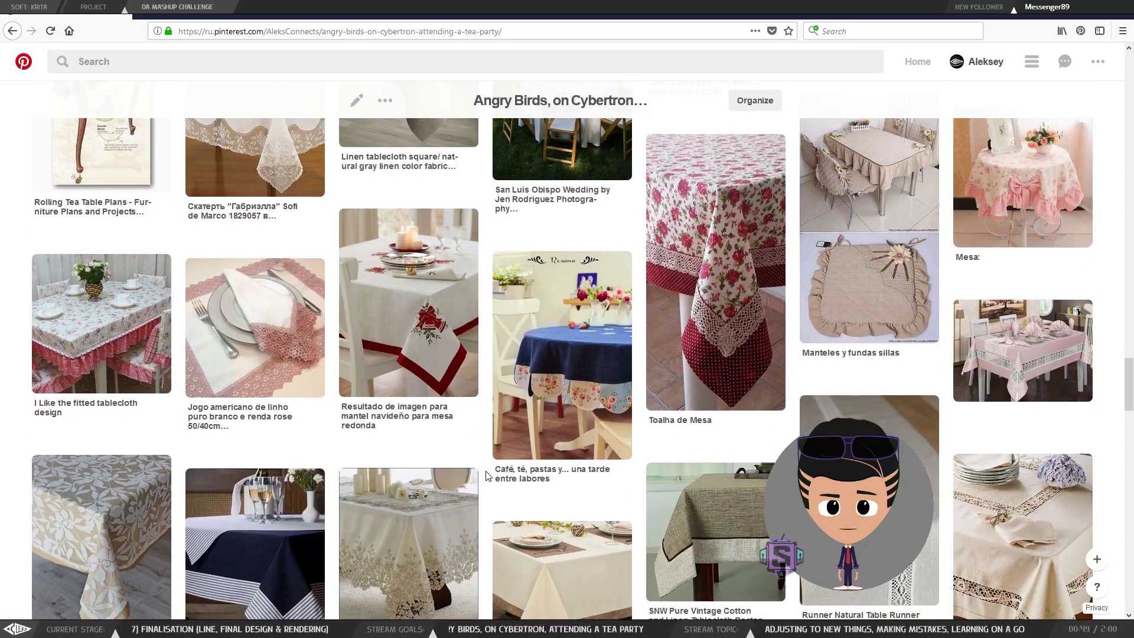
scroll(408, 508, down, 13)
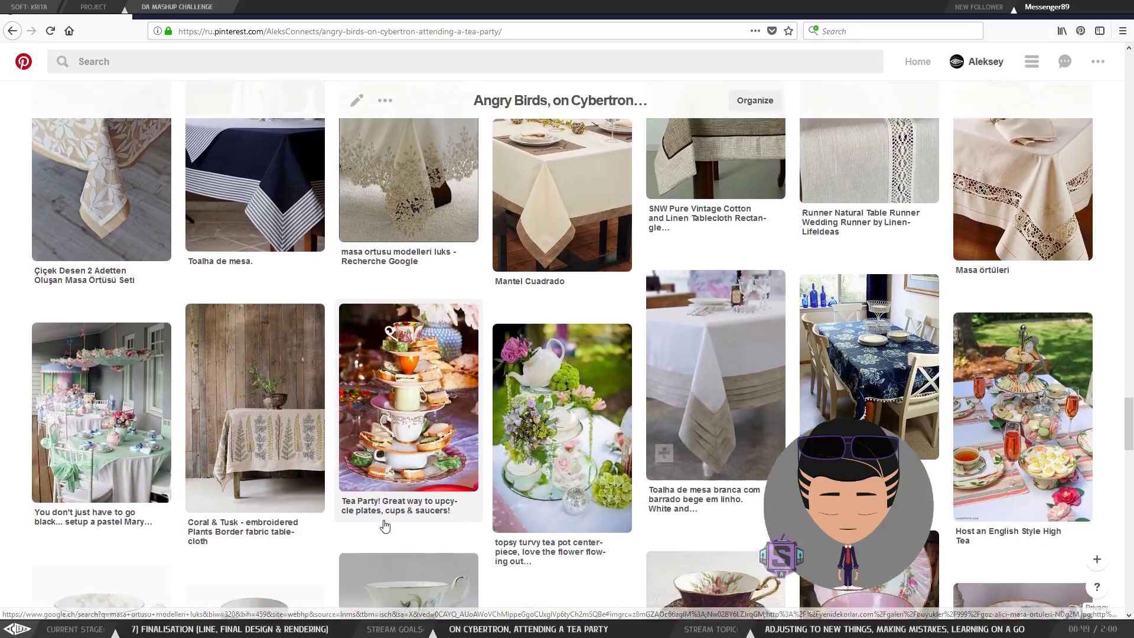
scroll(384, 525, down, 11)
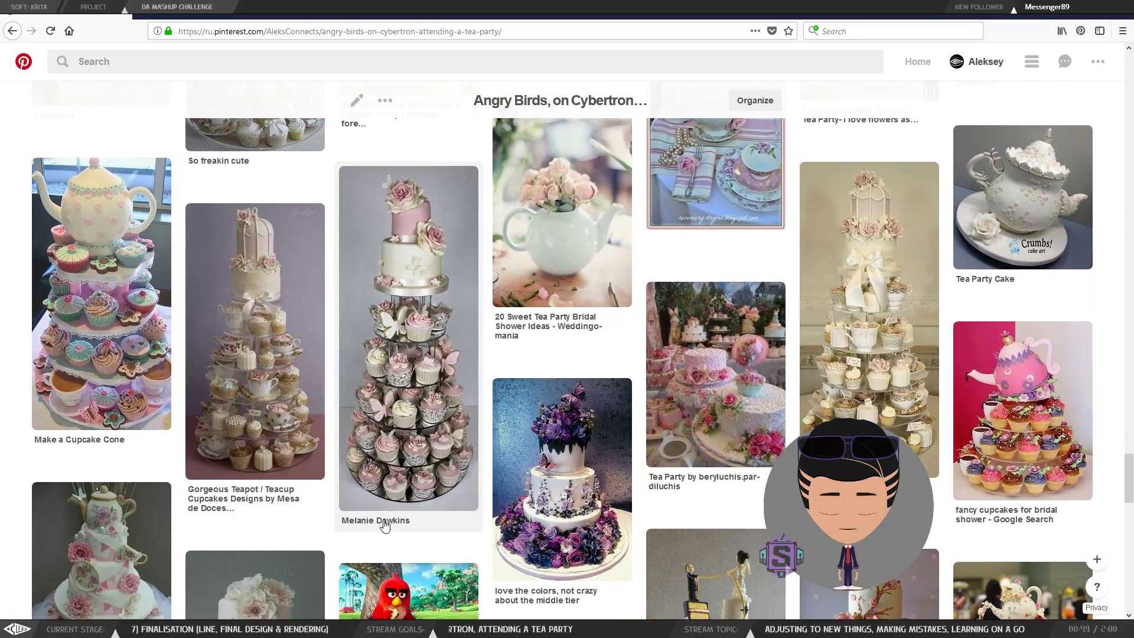
scroll(385, 525, down, 15)
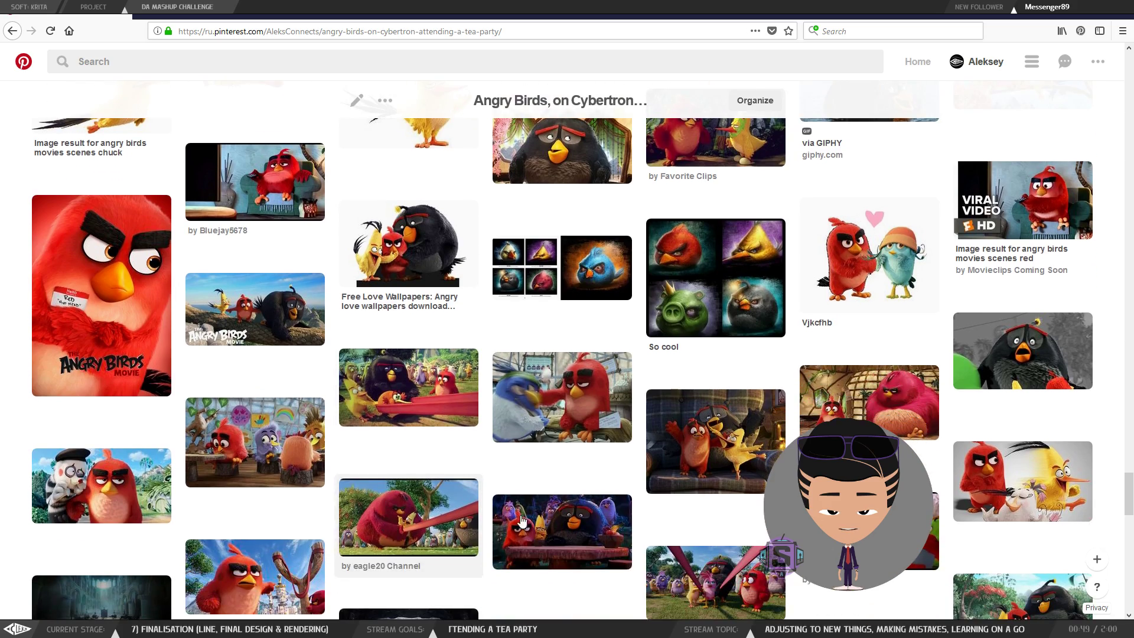
scroll(428, 500, down, 10)
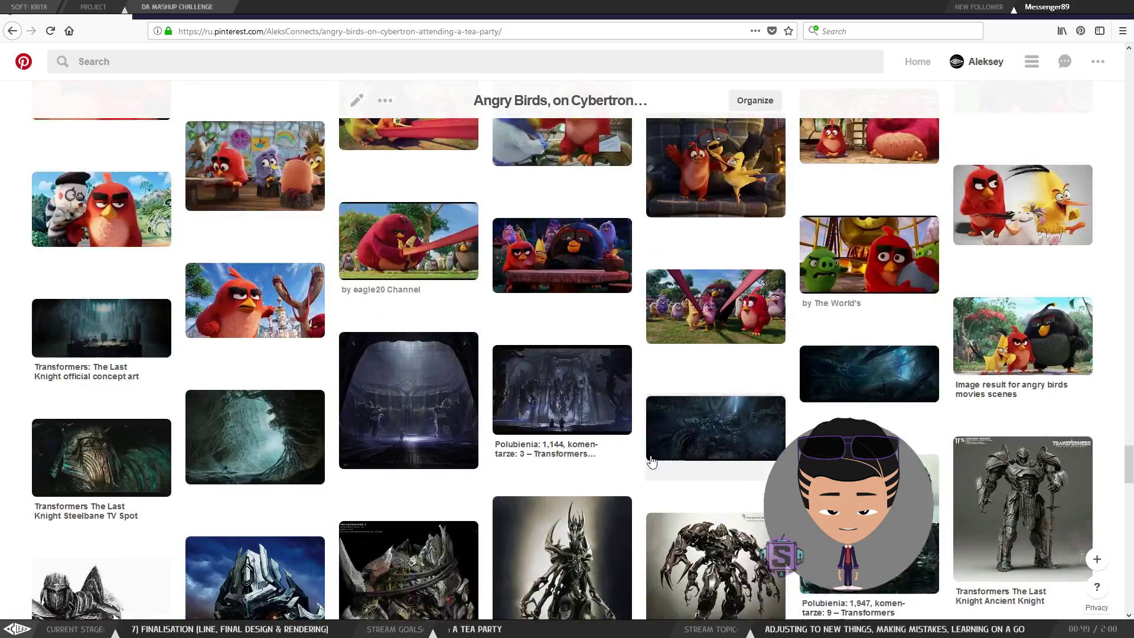
Look through the rest of the board's Angry Birds and tea party references, then switch back to Krita and re-center on the table.
scroll(661, 456, down, 10)
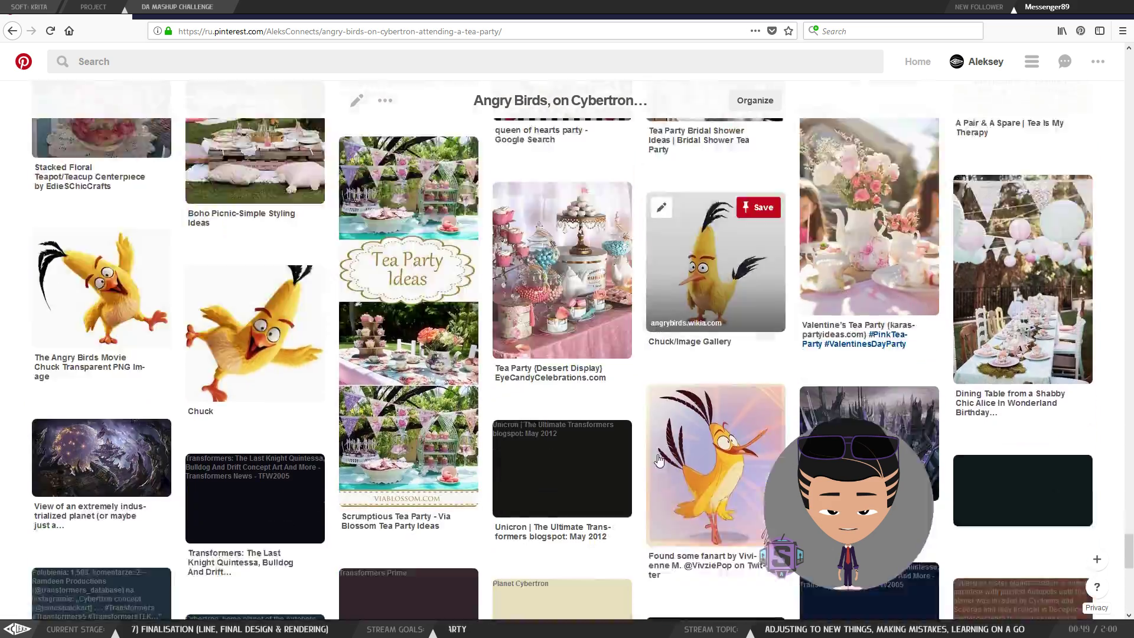
scroll(657, 455, down, 6)
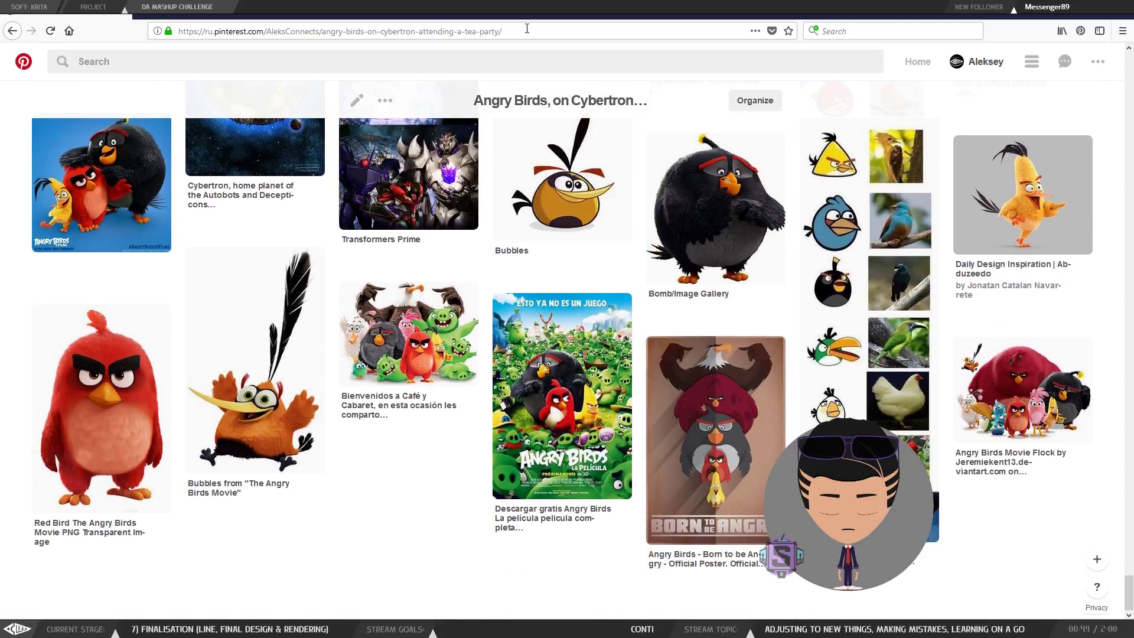
drag(538, 12, 536, 0)
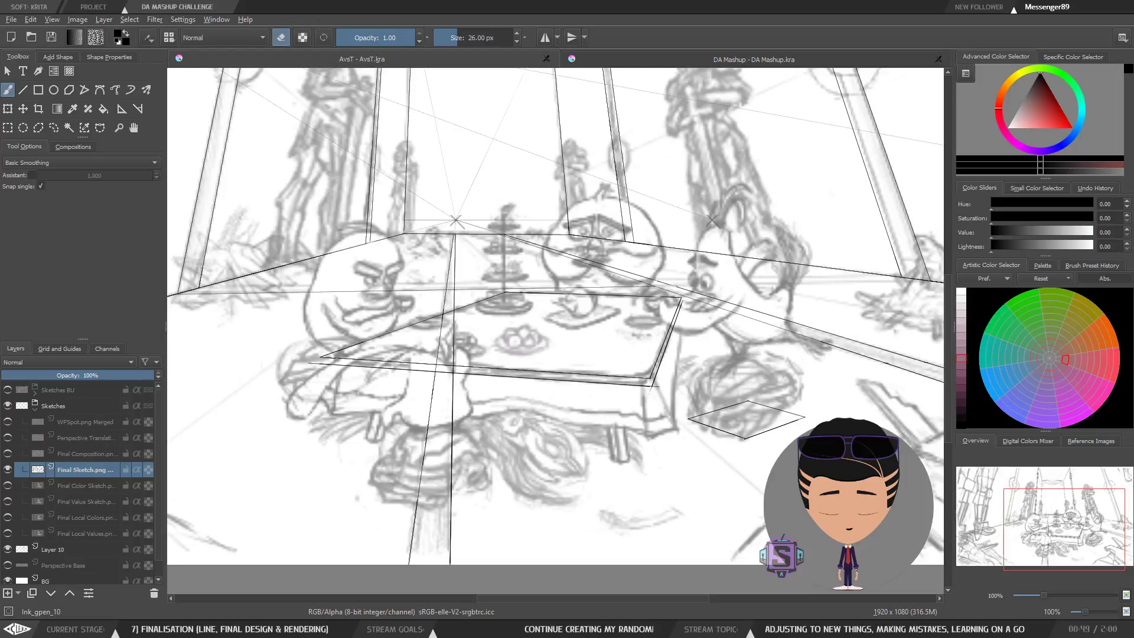
drag(613, 323, 594, 339)
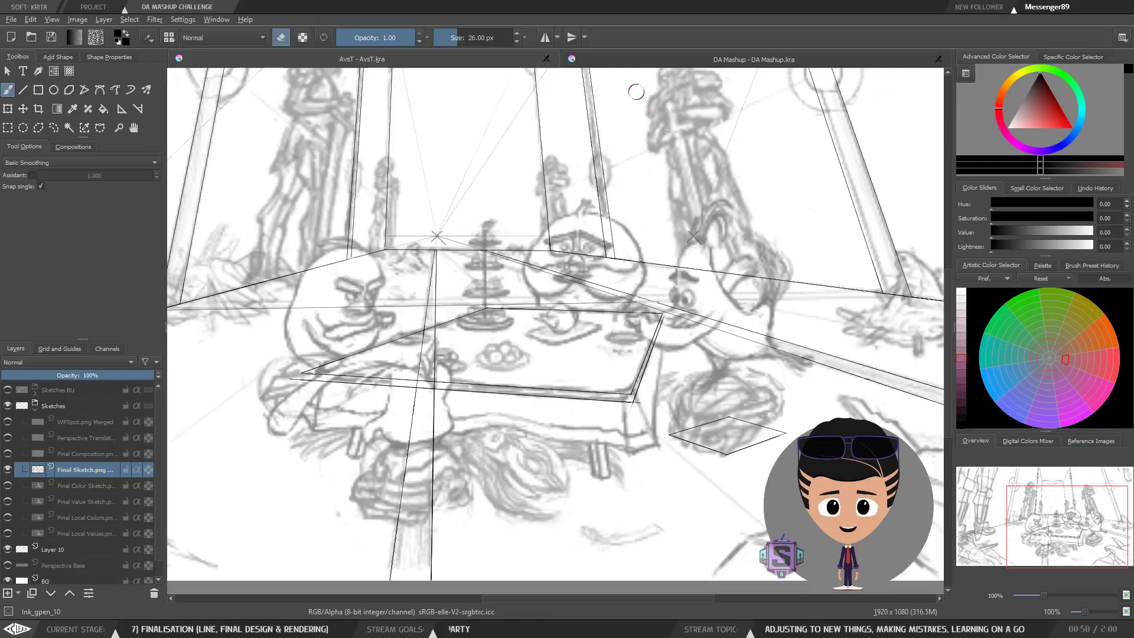
Prepare to ink on Layer 10 with eraser mode off, assistant snapping on and a 10 px brush.
key(e)
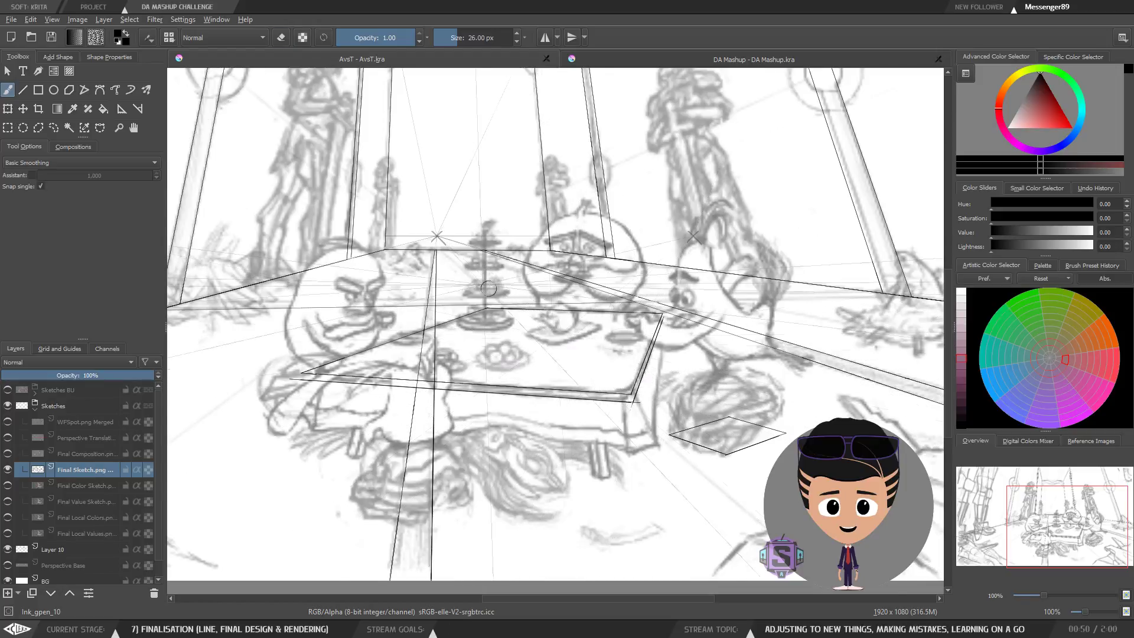
click(32, 175)
key(bracketleft)
key(bracketleft)
key(bracketleft)
key(bracketleft)
key(bracketleft)
key(bracketleft)
key(bracketleft)
key(bracketleft)
key(bracketleft)
key(bracketleft)
key(bracketleft)
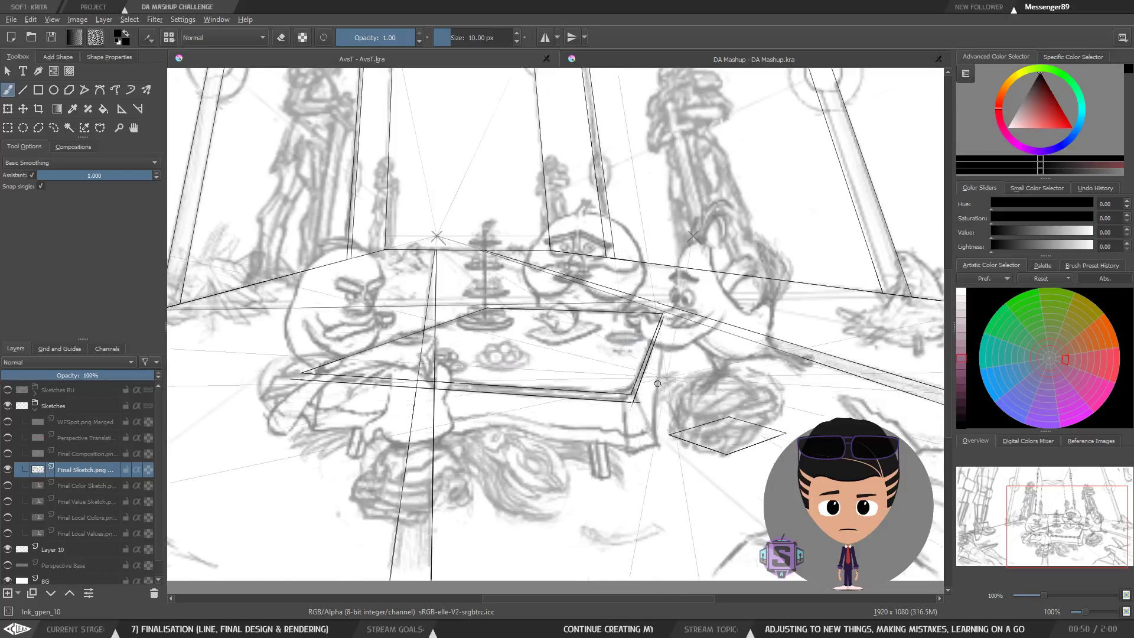
click(1045, 218)
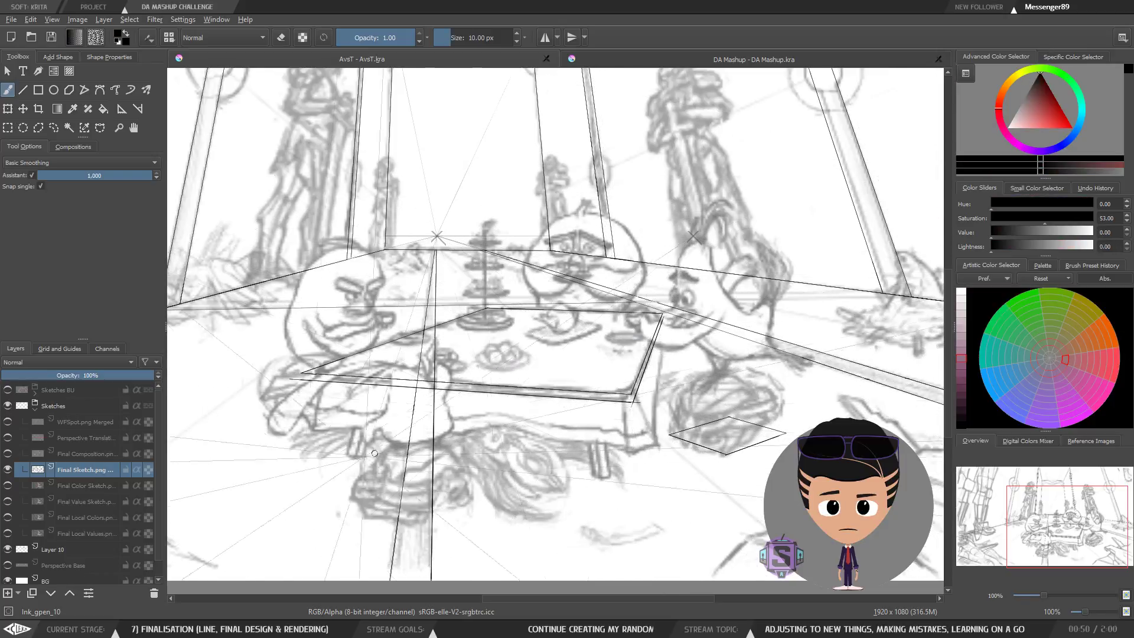
click(80, 550)
Try assistant-guided strokes down from the table's near right corner, including one with a 5 px brush, and undo them.
drag(633, 393, 654, 554)
key(ctrl+z)
key(bracketleft)
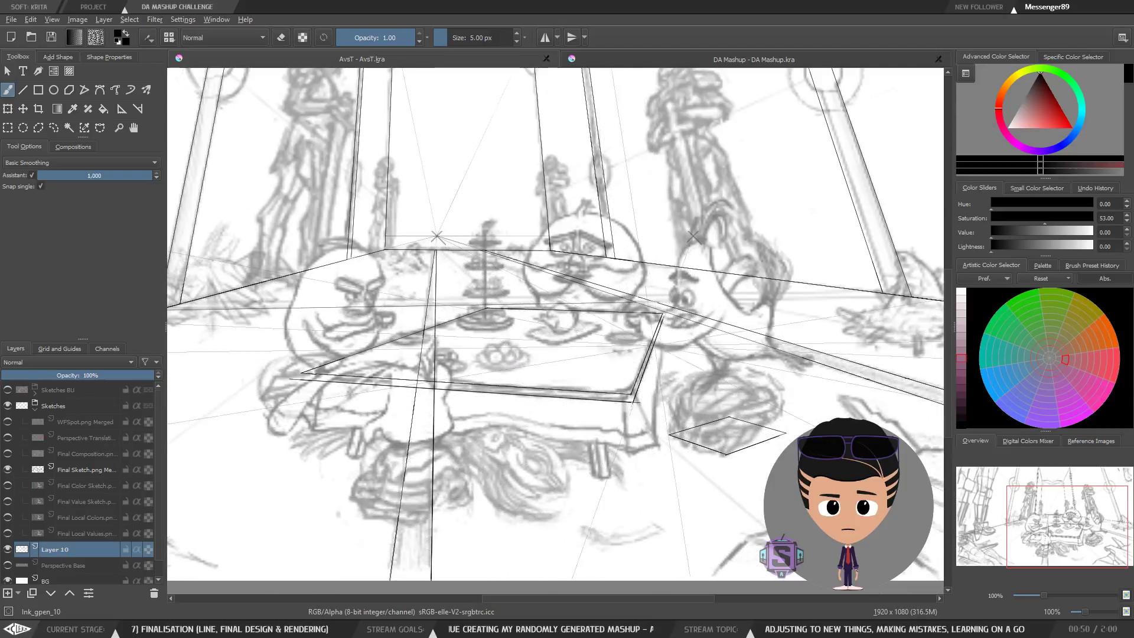
mouse_move(632, 395)
mouse_down()
mouse_move(672, 431)
mouse_move(656, 535)
mouse_up()
key(ctrl+z)
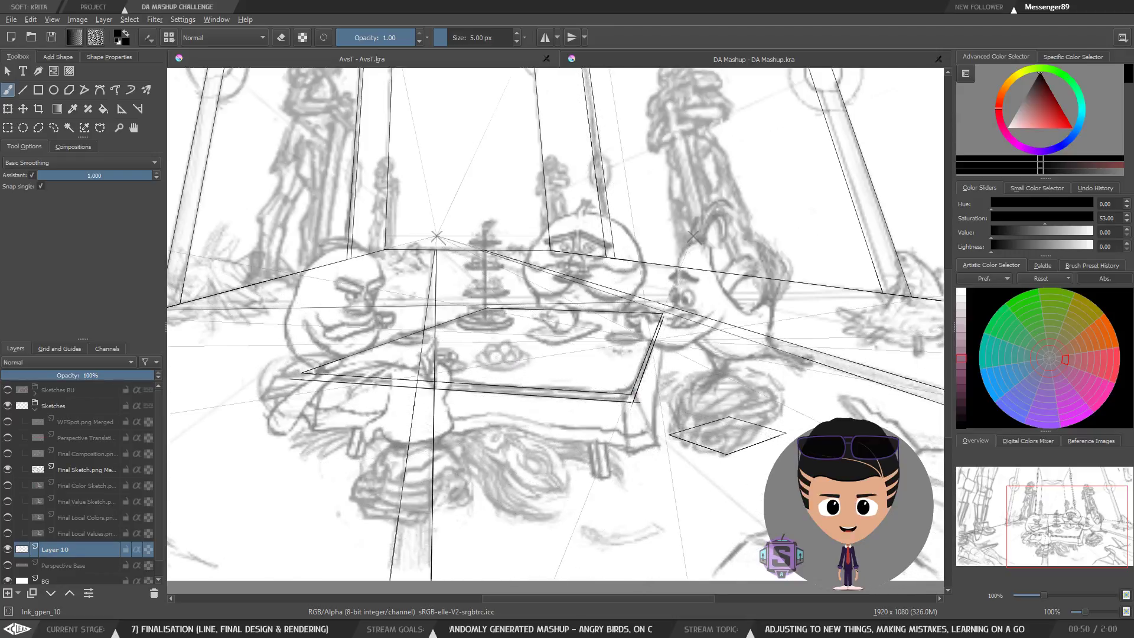
drag(633, 411, 707, 435)
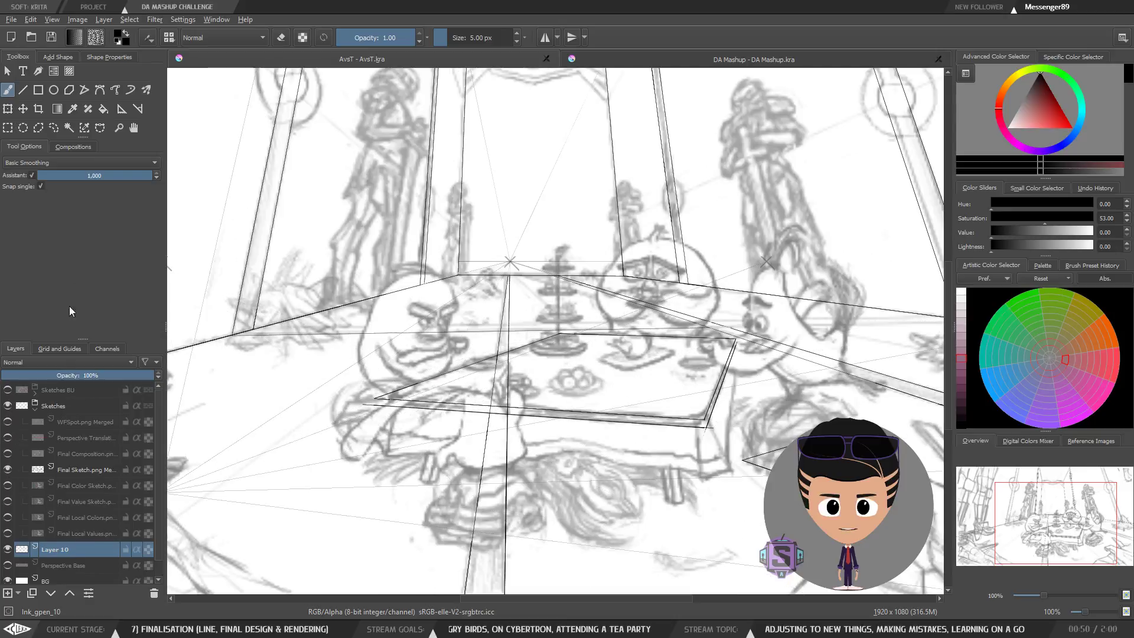
With assistant snapping off and a 4 px Line tool, join the two tabletop edges at the near right corner.
click(23, 90)
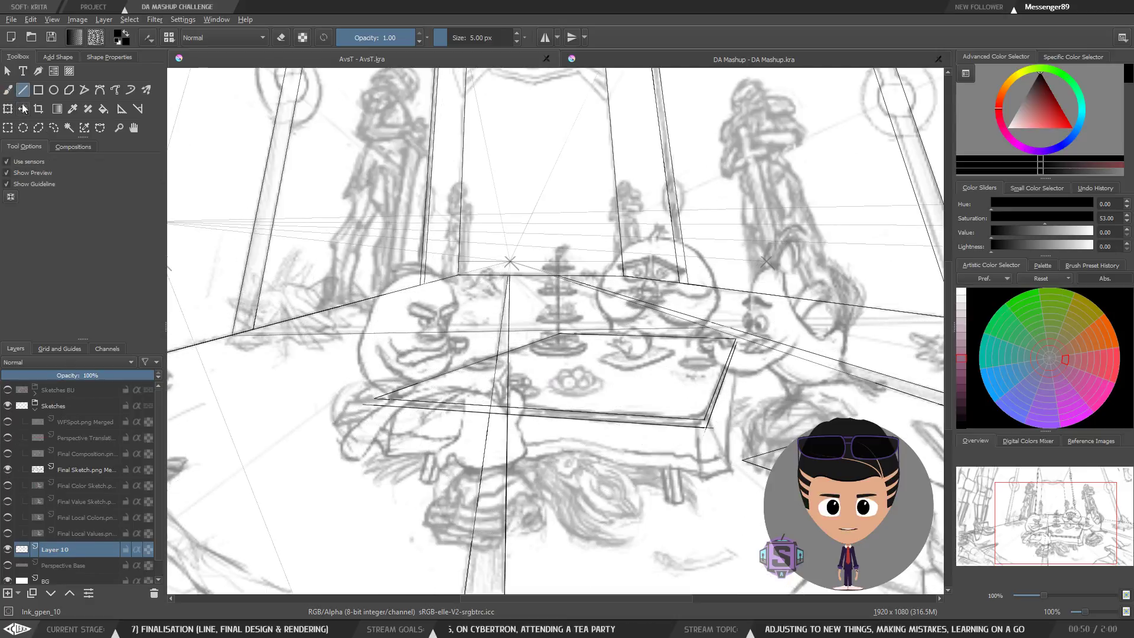
key(b)
click(32, 175)
click(22, 90)
scroll(541, 305, up, 3)
drag(541, 304, 453, 272)
key([)
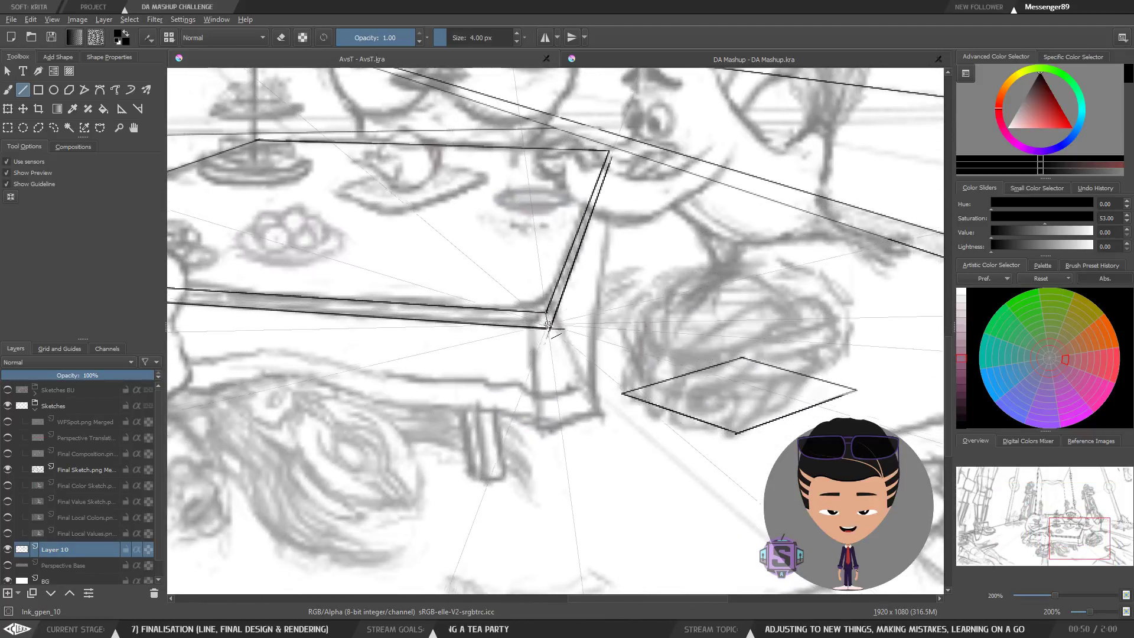
scroll(547, 322, up, 3)
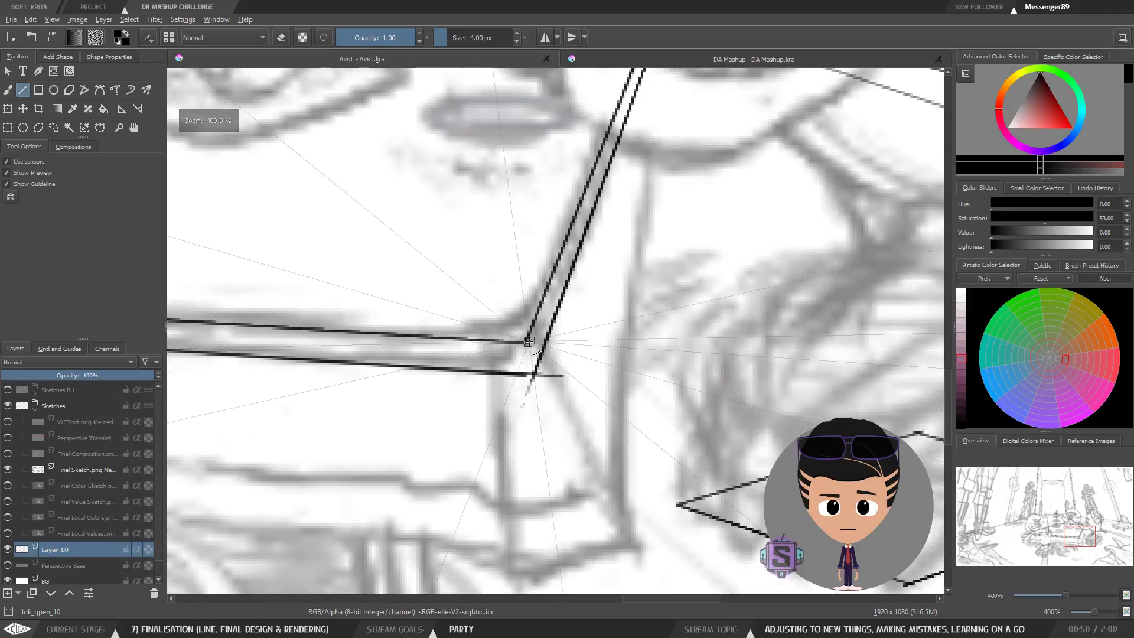
drag(528, 342, 535, 378)
scroll(583, 360, down, 4)
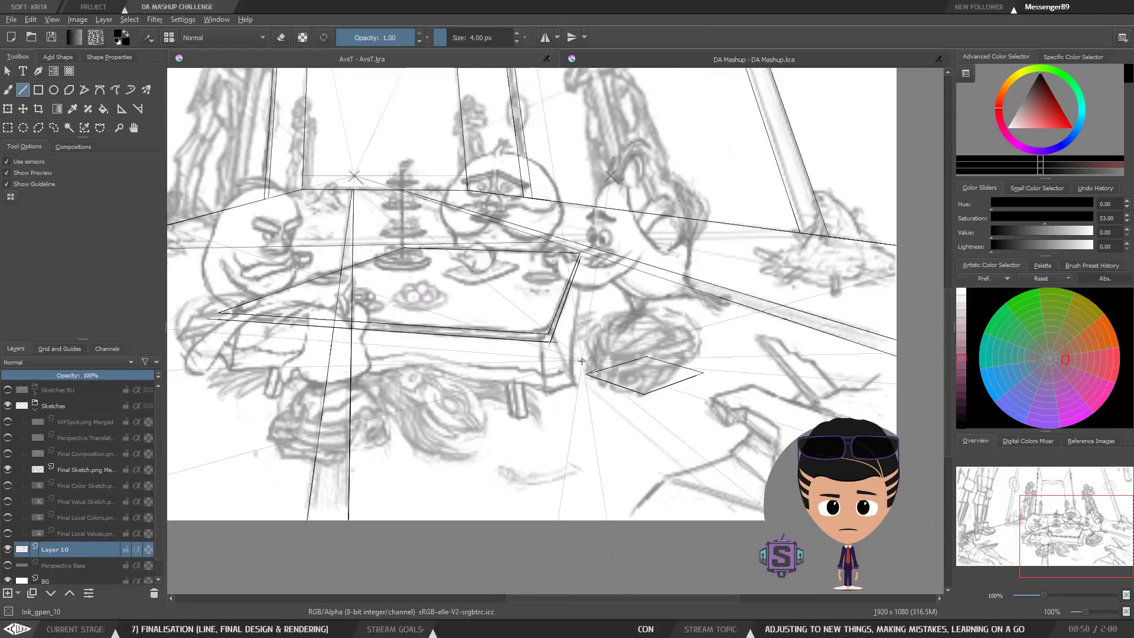
Close the tabletop's thickness at its far right and left corners with short straight lines.
scroll(581, 360, up, 2)
drag(576, 361, 502, 386)
scroll(544, 357, up, 2)
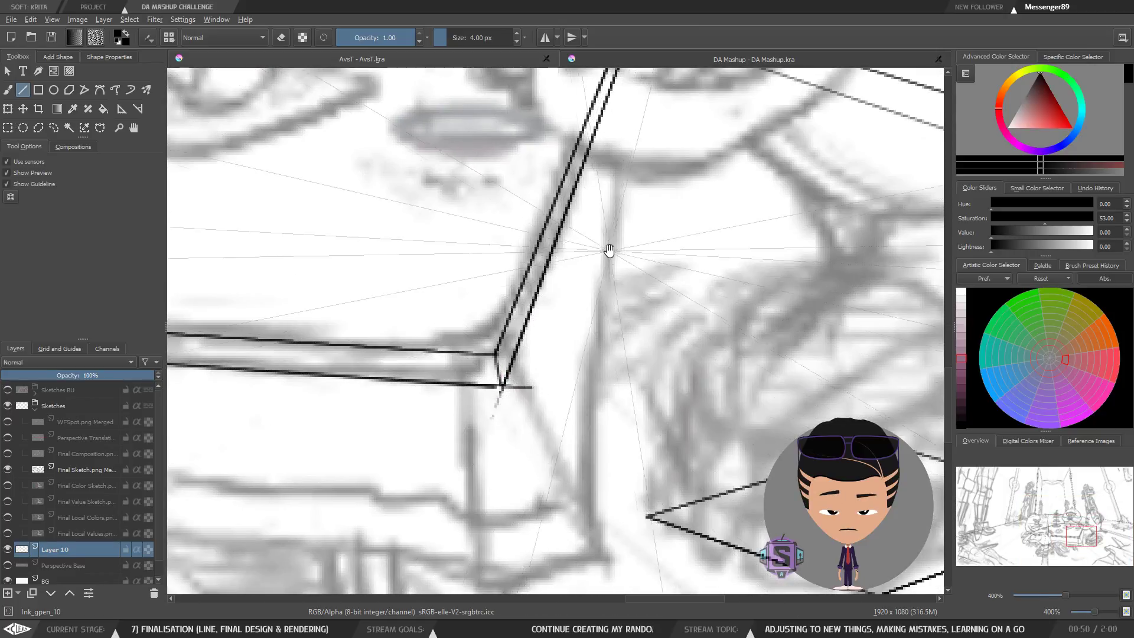
drag(608, 250, 518, 436)
drag(564, 299, 545, 379)
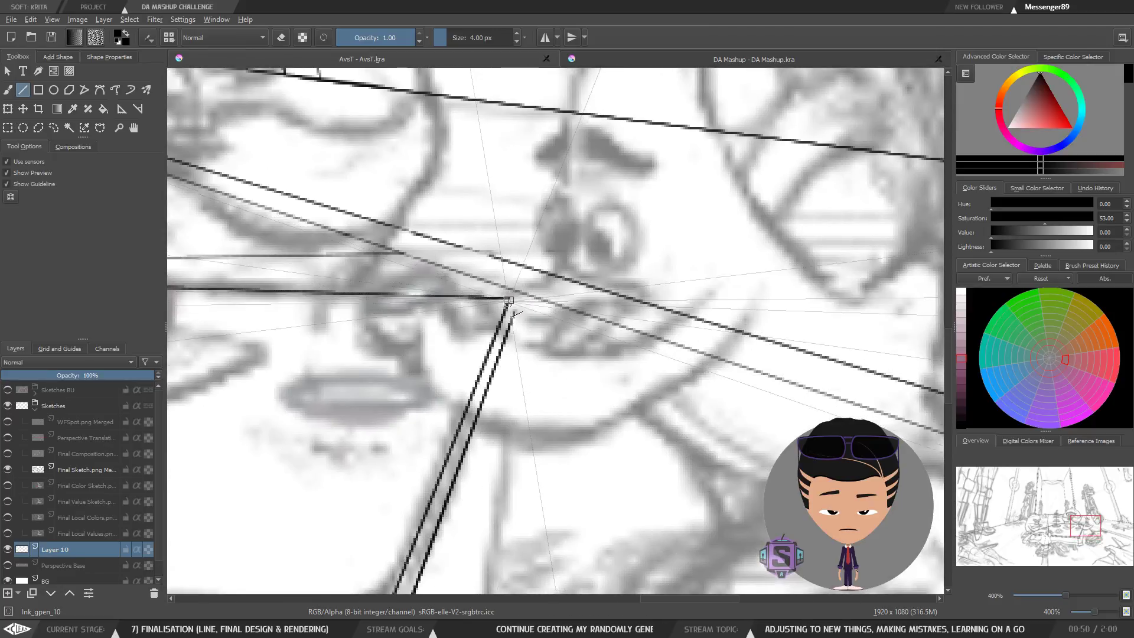
scroll(606, 299, down, 5)
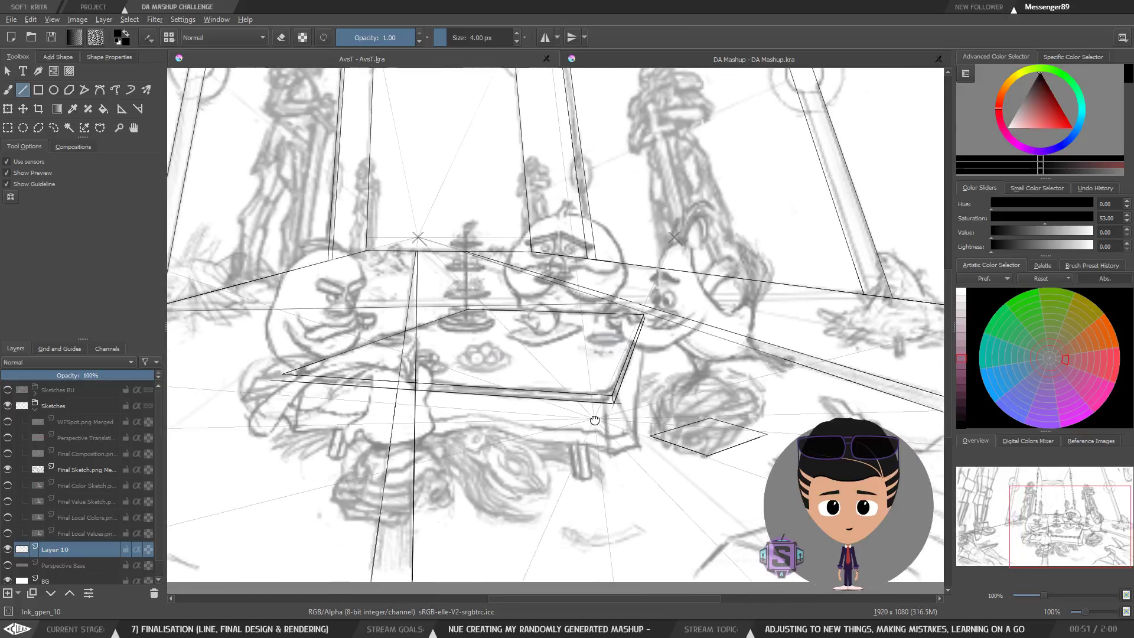
scroll(591, 390, up, 2)
drag(596, 387, 387, 402)
drag(550, 408, 689, 384)
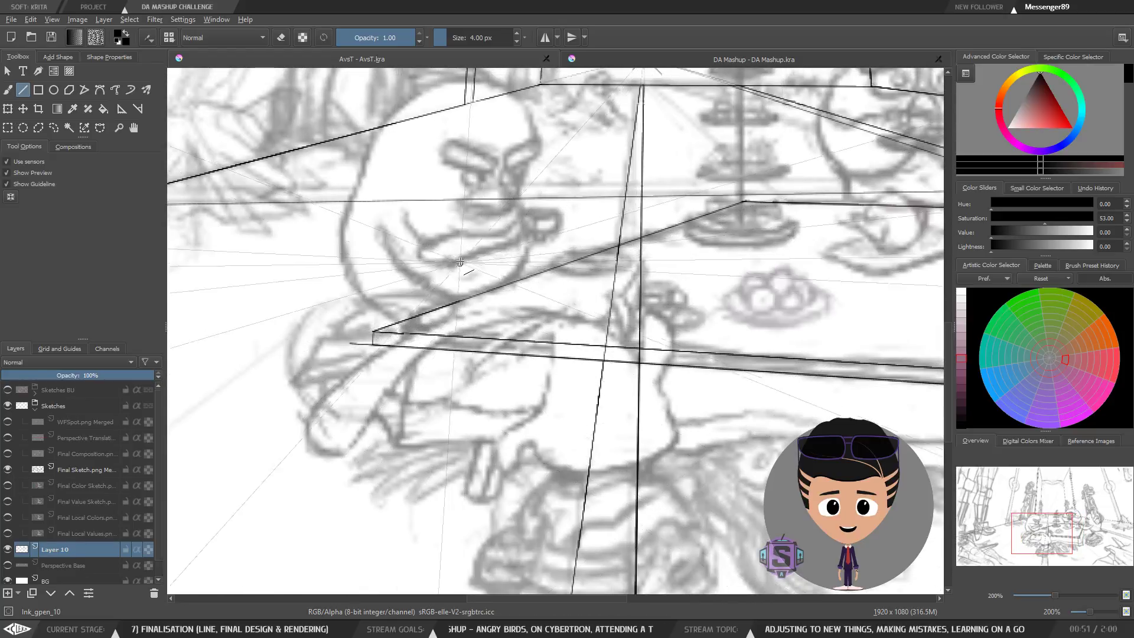
key(minus)
key(plus)
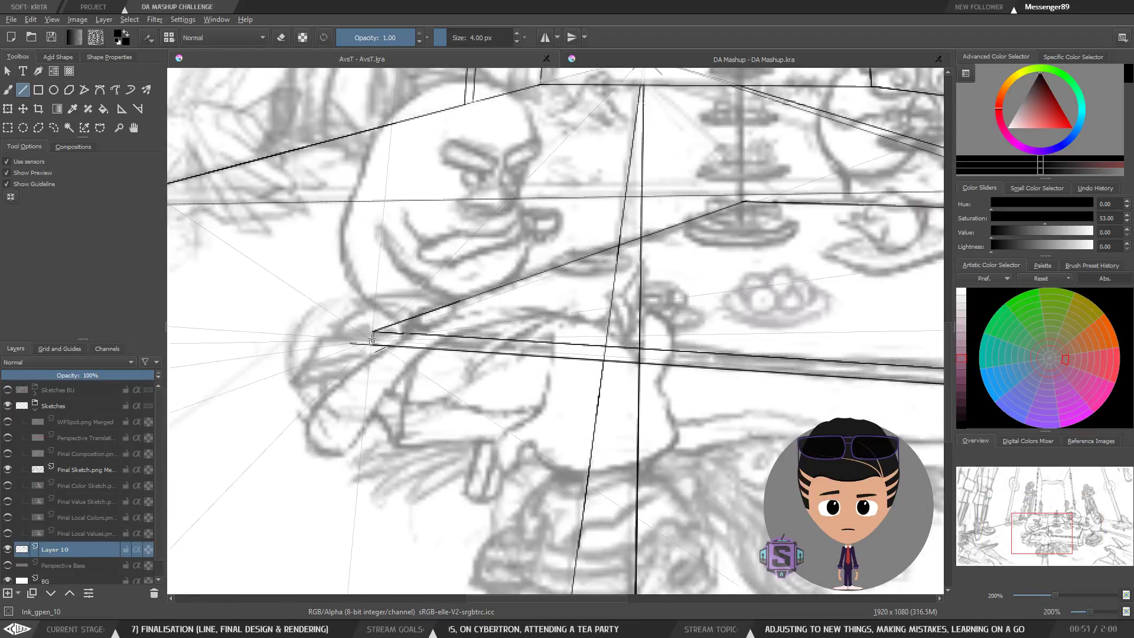
Try drawing the table's sides downward from the left and near right tabletop corners, undoing the attempts.
drag(374, 330, 373, 455)
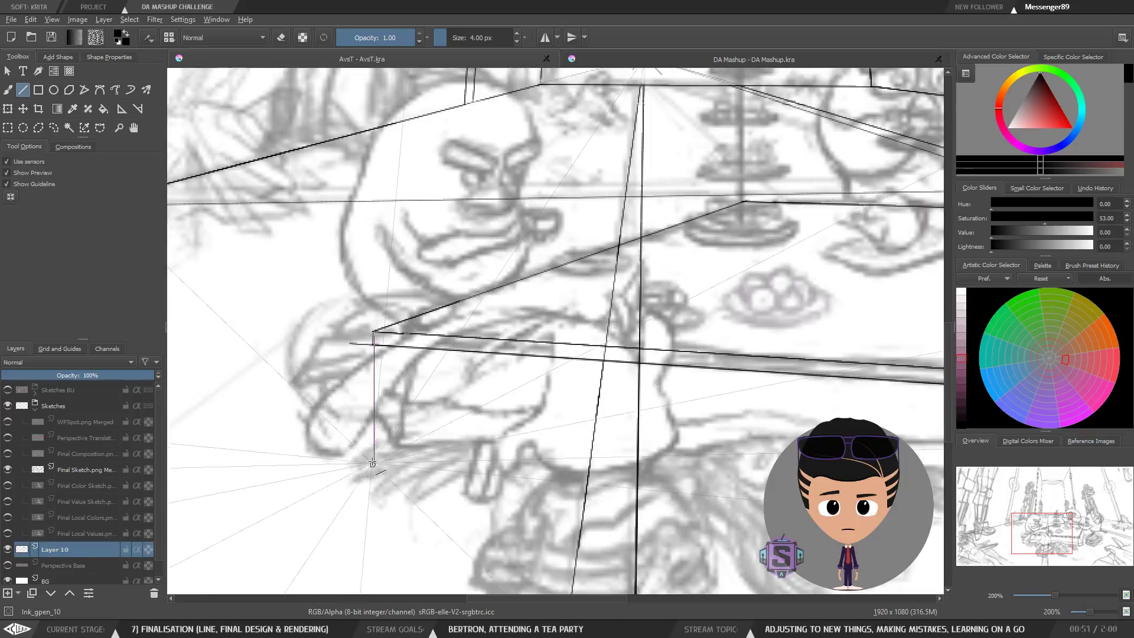
key(ctrl+z)
drag(813, 405, 339, 362)
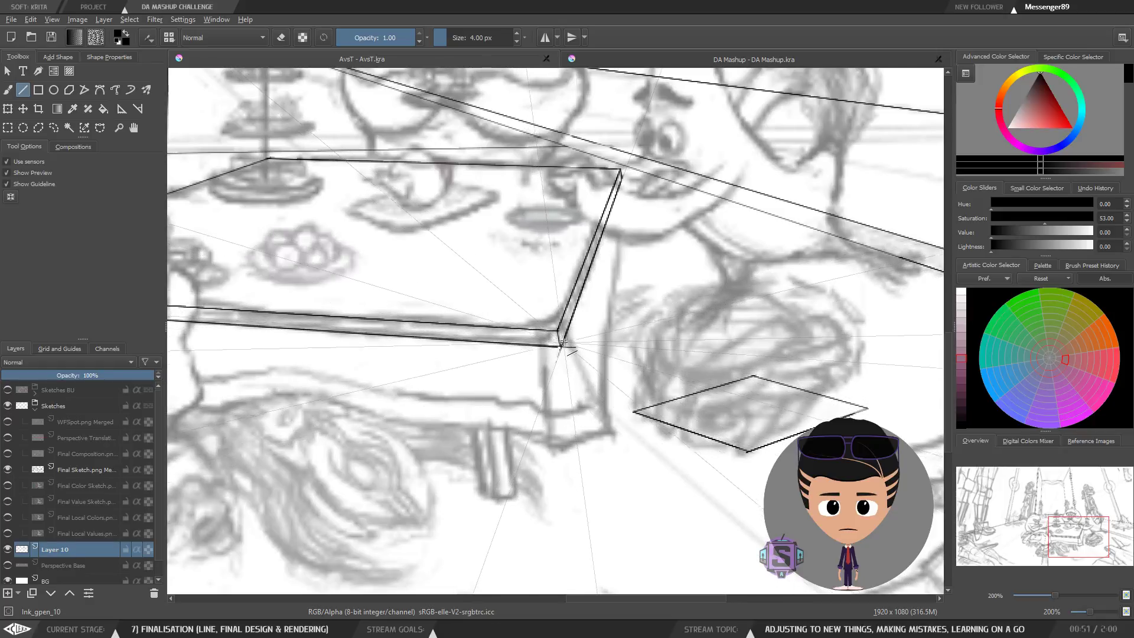
scroll(565, 342, down, 2)
scroll(567, 341, up, 2)
drag(576, 323, 574, 366)
scroll(574, 365, down, 2)
scroll(618, 363, up, 2)
key(b)
mouse_move(626, 329)
mouse_down()
mouse_move(653, 367)
mouse_move(779, 435)
mouse_up()
key(ctrl+z)
scroll(661, 390, down, 2)
scroll(699, 392, up, 2)
drag(327, 407, 601, 438)
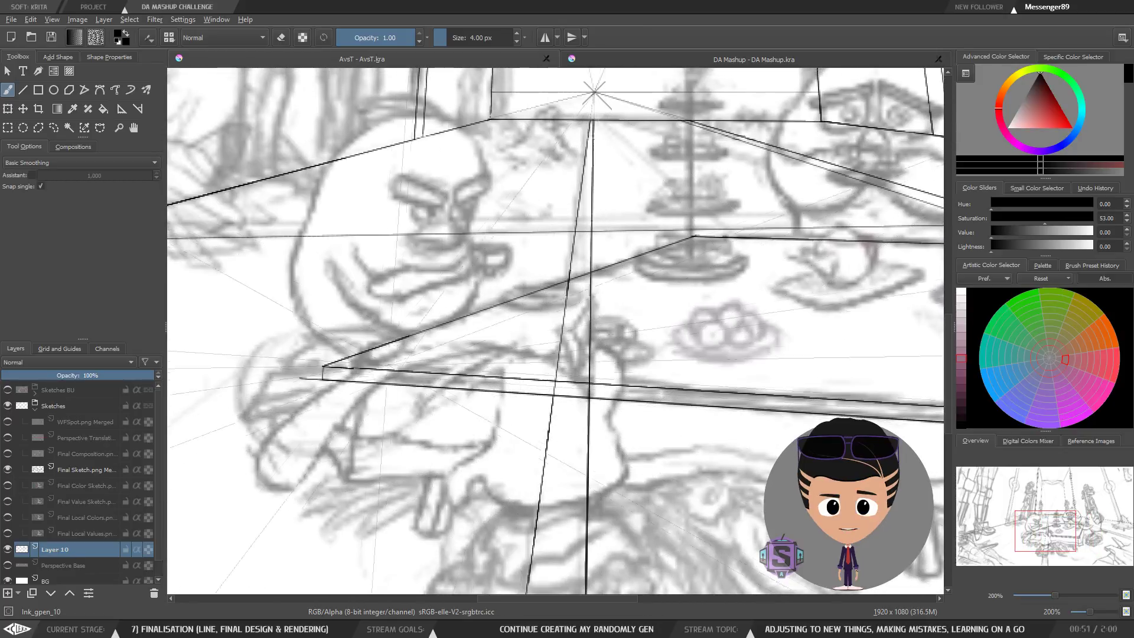
Try sketching a small flat parallelogram beside the tabletop's left corner with the brush and undo it.
scroll(650, 394, down, 2)
drag(650, 394, 586, 388)
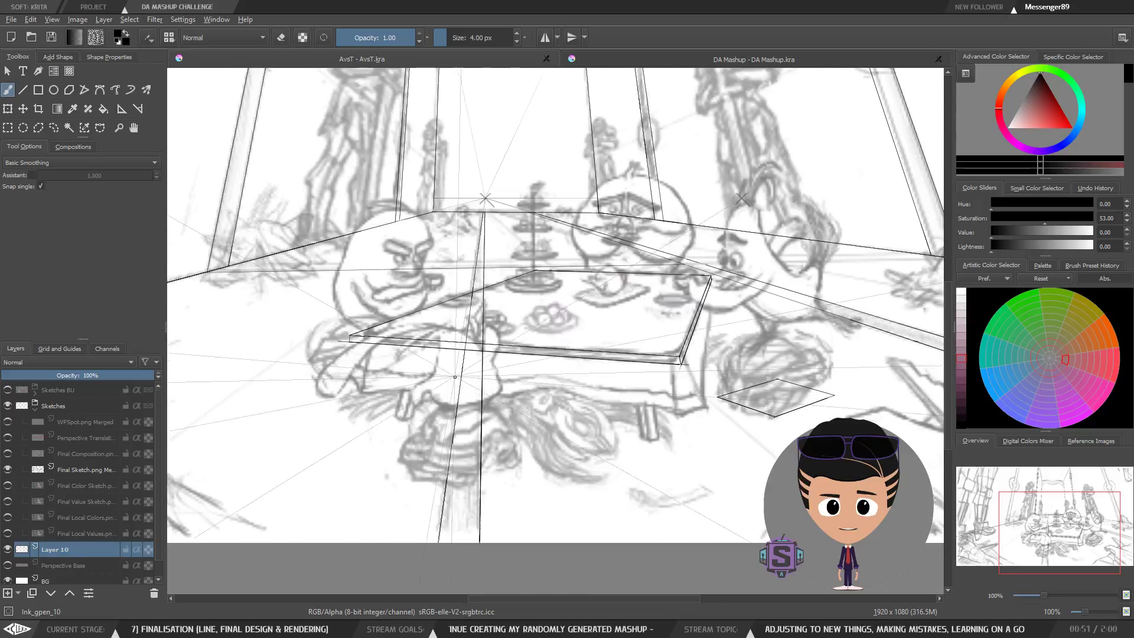
scroll(456, 378, up, 2)
mouse_move(455, 378)
mouse_down()
mouse_move(552, 405)
mouse_move(589, 438)
mouse_up()
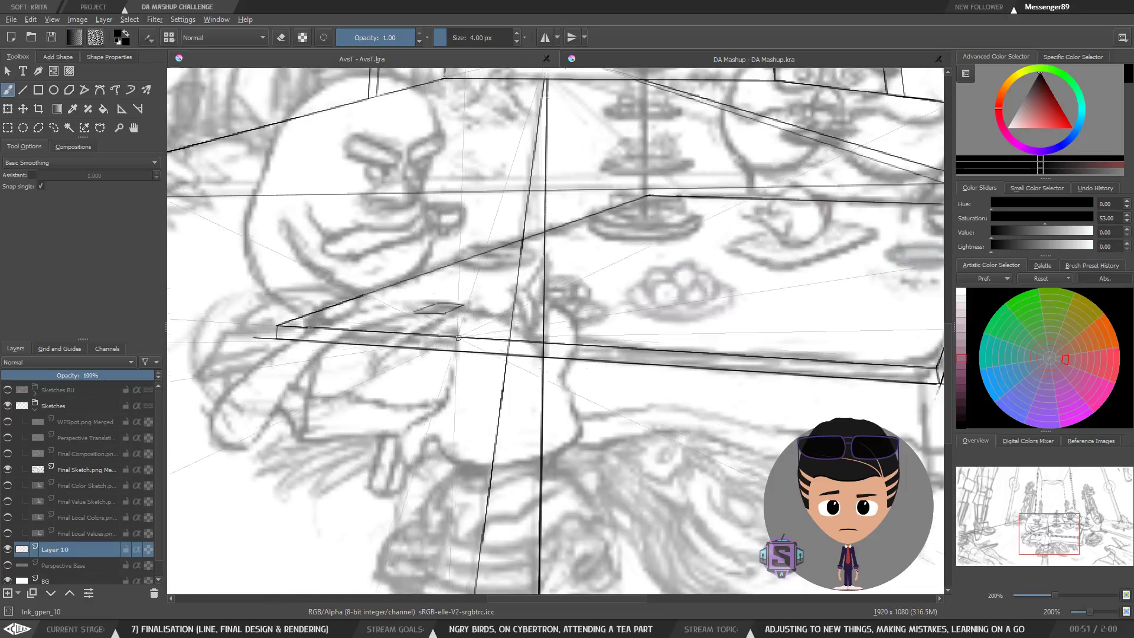
key(ctrl+z)
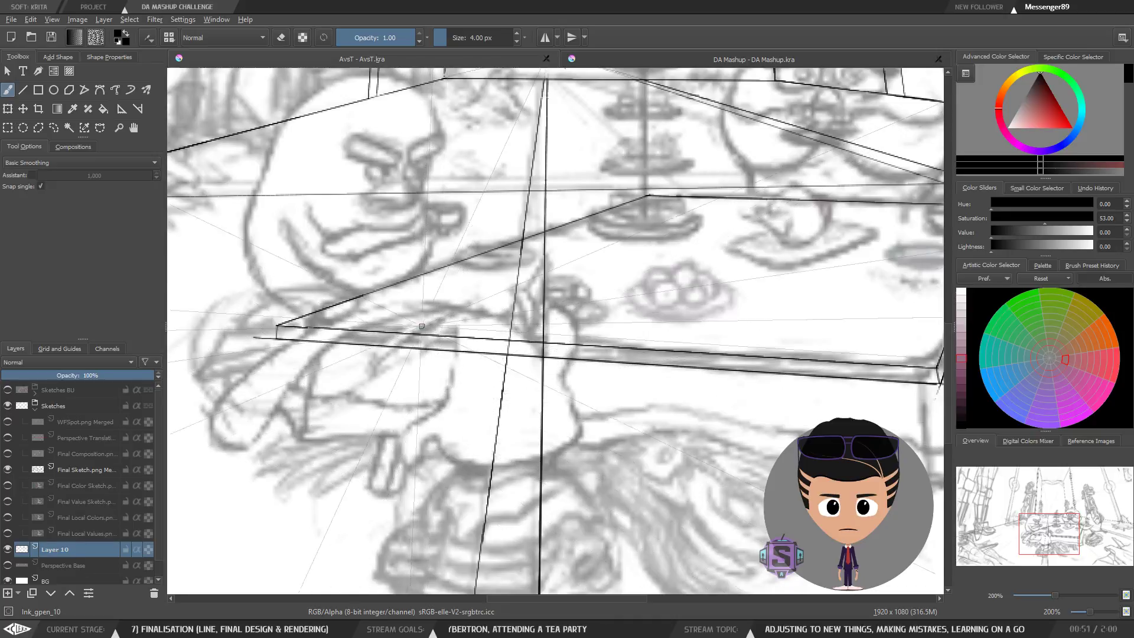
Try outlining the left table leg as a box in perspective, then clear it with an outline selection and deselect.
mouse_move(384, 452)
mouse_down()
mouse_move(397, 378)
mouse_move(383, 410)
mouse_move(398, 420)
mouse_move(412, 367)
mouse_up()
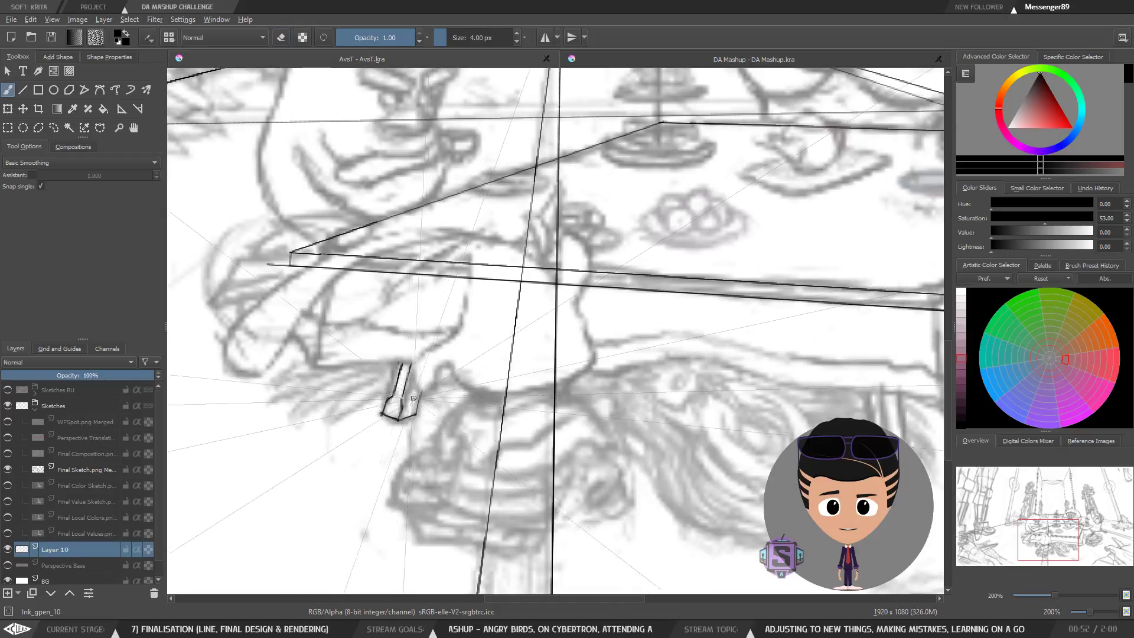
key(e)
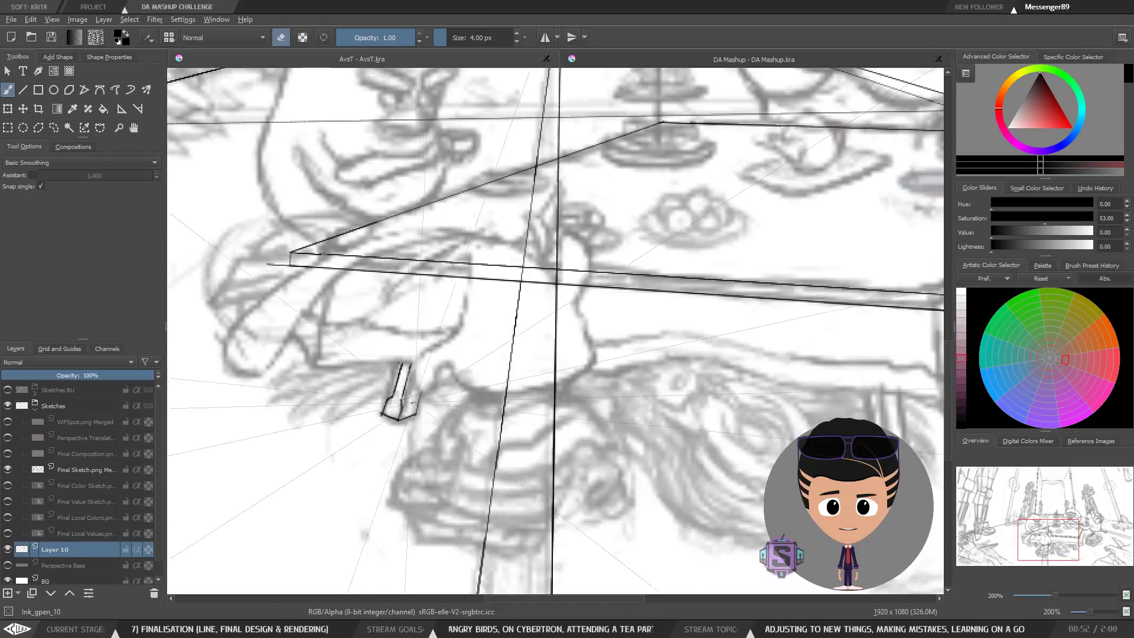
key(e)
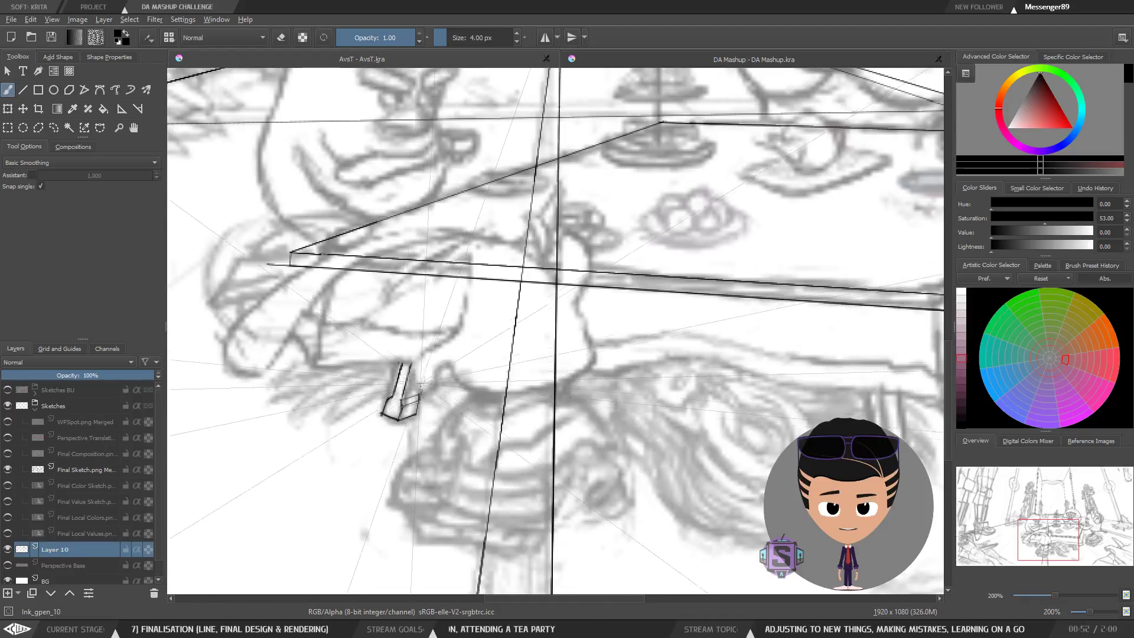
key(1)
key(l)
mouse_move(498, 389)
mouse_down()
mouse_move(511, 346)
mouse_move(494, 379)
mouse_up()
key(Delete)
key(ctrl+shift+a)
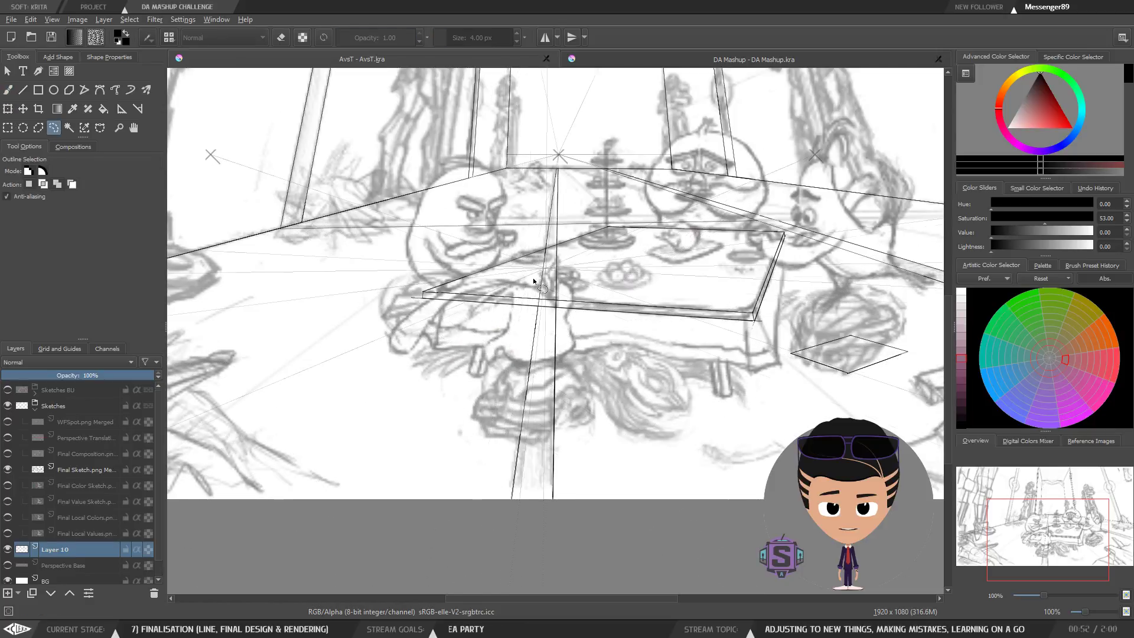
Round the tabletop's left corner with curved brush strokes along the upper and lower edges of its thickness.
key(b)
key(plus)
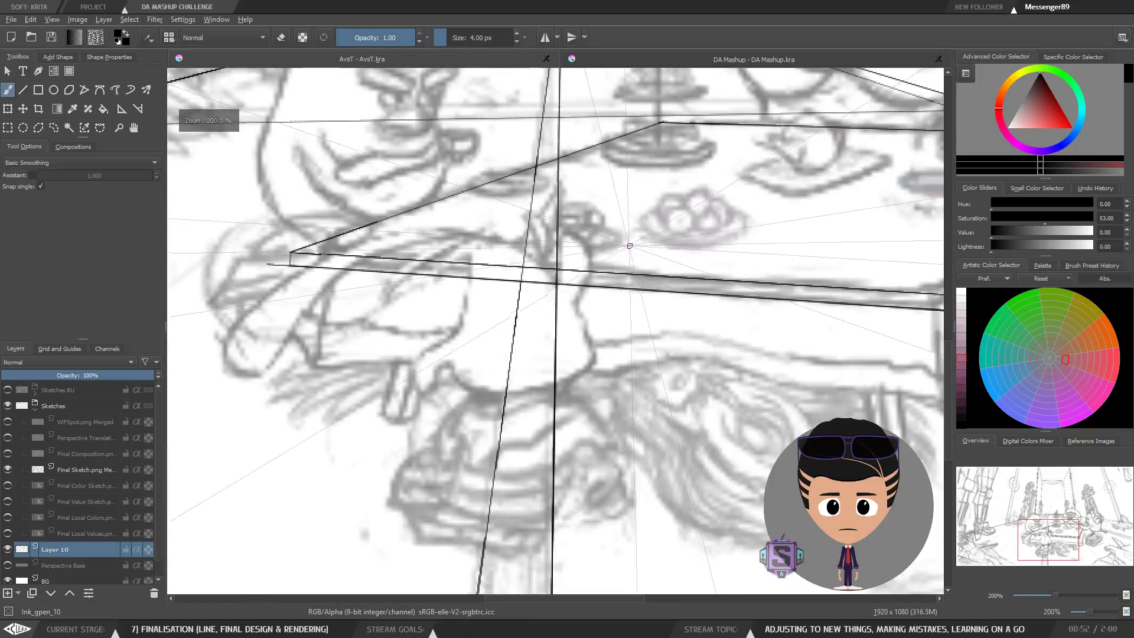
drag(397, 337, 482, 475)
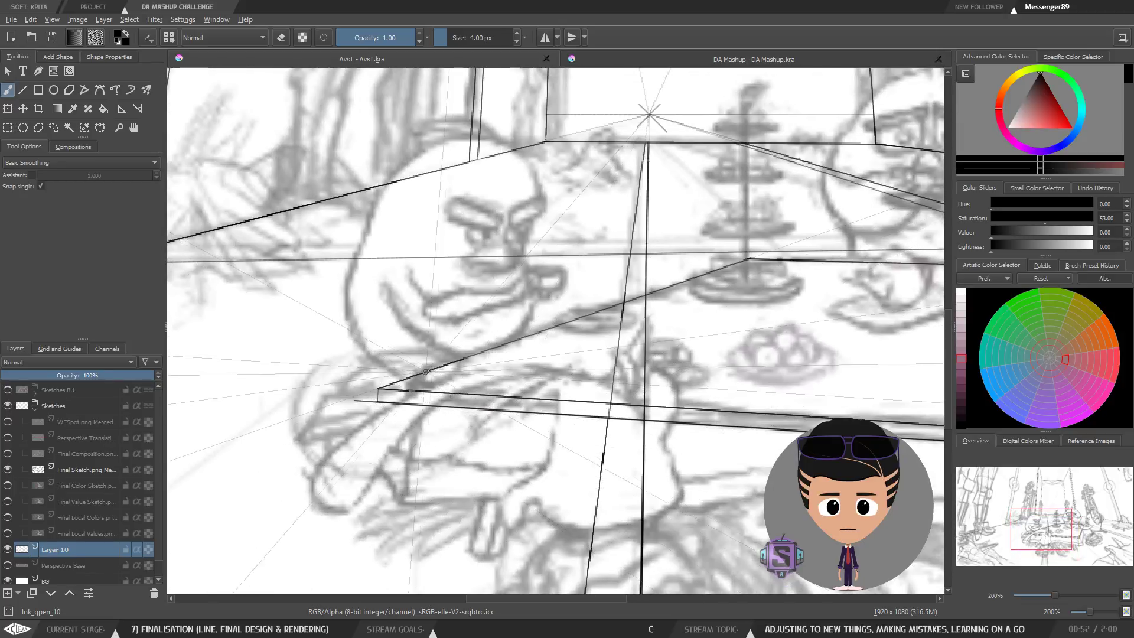
drag(497, 397, 460, 432)
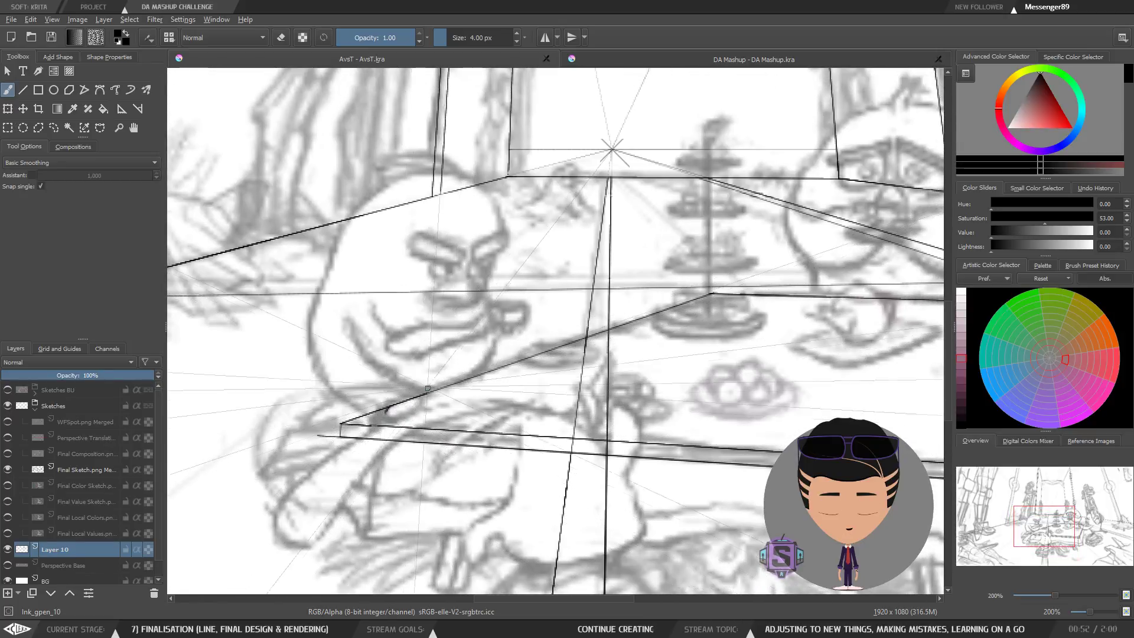
key(ctrl+bracketright)
drag(481, 229, 475, 303)
right_click(463, 288)
right_click(462, 286)
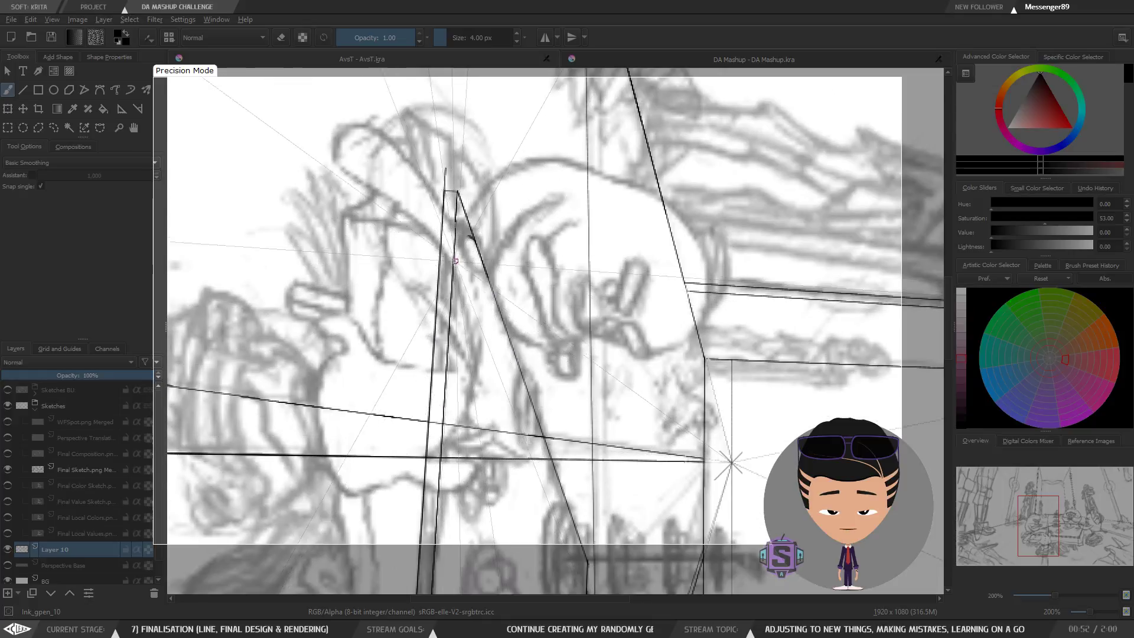
drag(470, 237, 455, 255)
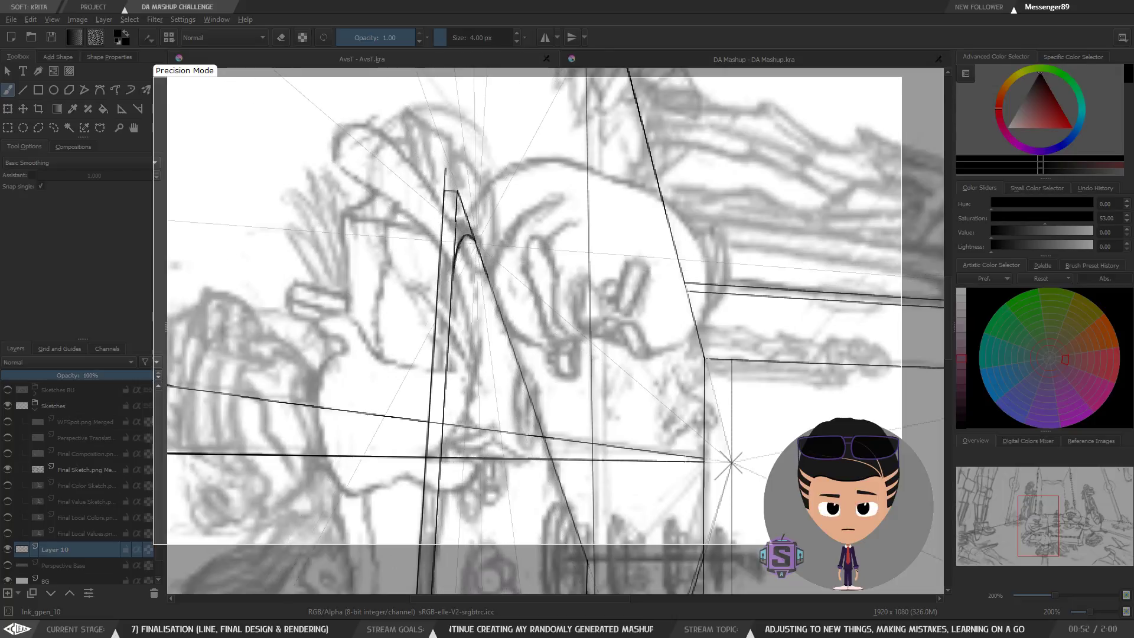
key(e)
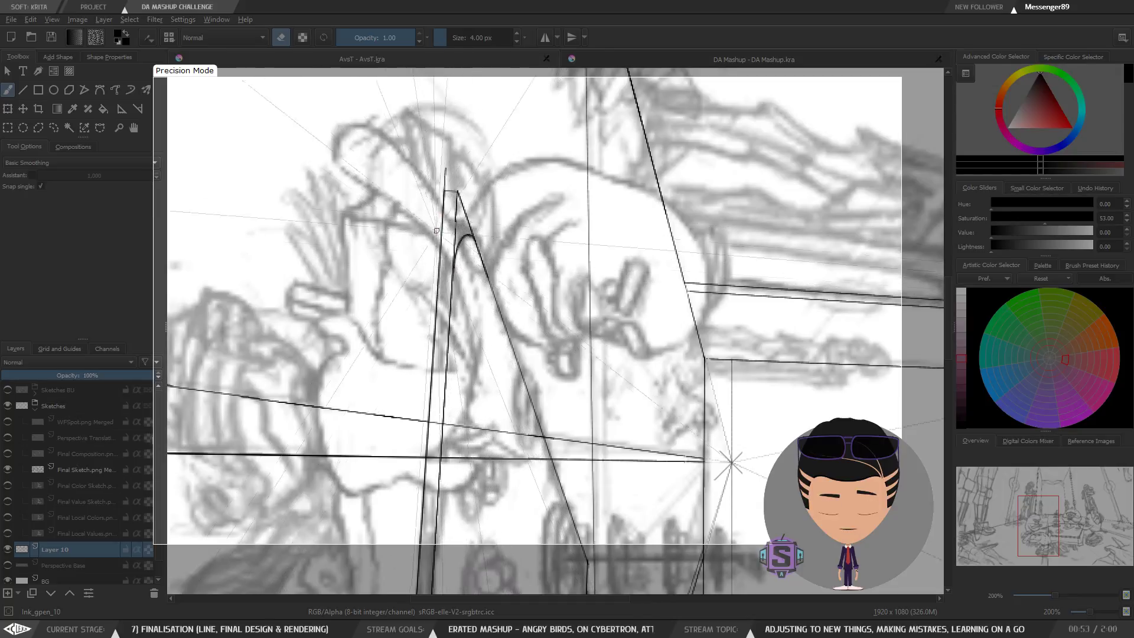
key(e)
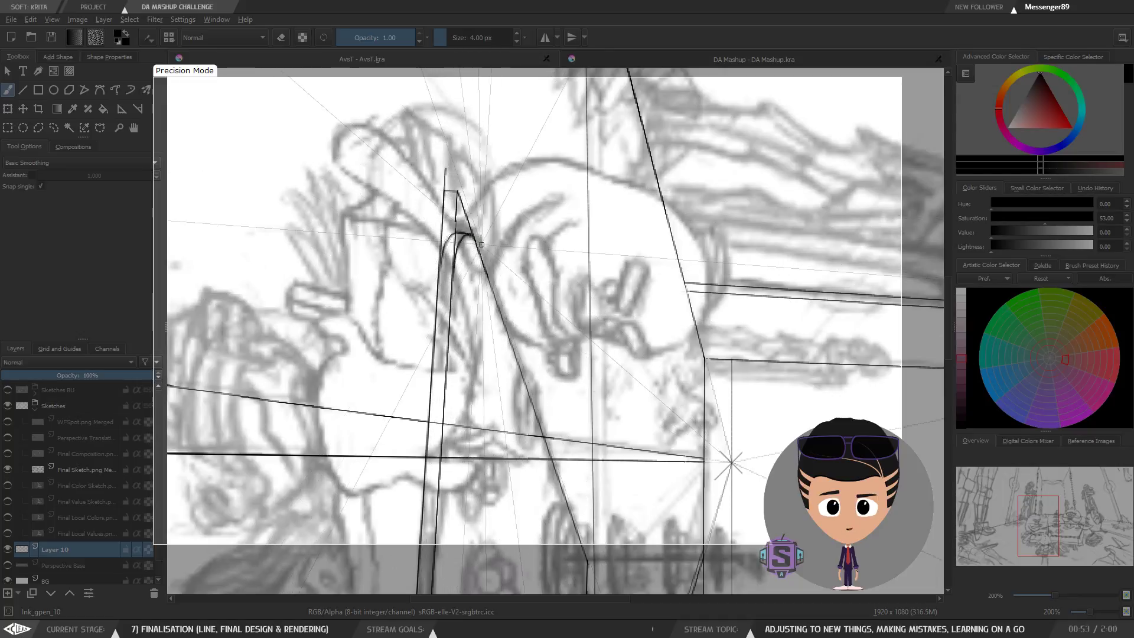
Round the tabletop's near right corner with matching curves on the upper and lower edges.
key(4)
key(4)
key(4)
key(4)
key(4)
key(4)
key(minus)
key(minus)
drag(556, 319, 502, 289)
key(plus)
key(plus)
drag(607, 420, 488, 374)
mouse_move(603, 391)
mouse_down()
mouse_move(534, 386)
mouse_move(663, 385)
mouse_move(701, 369)
mouse_move(569, 372)
mouse_up()
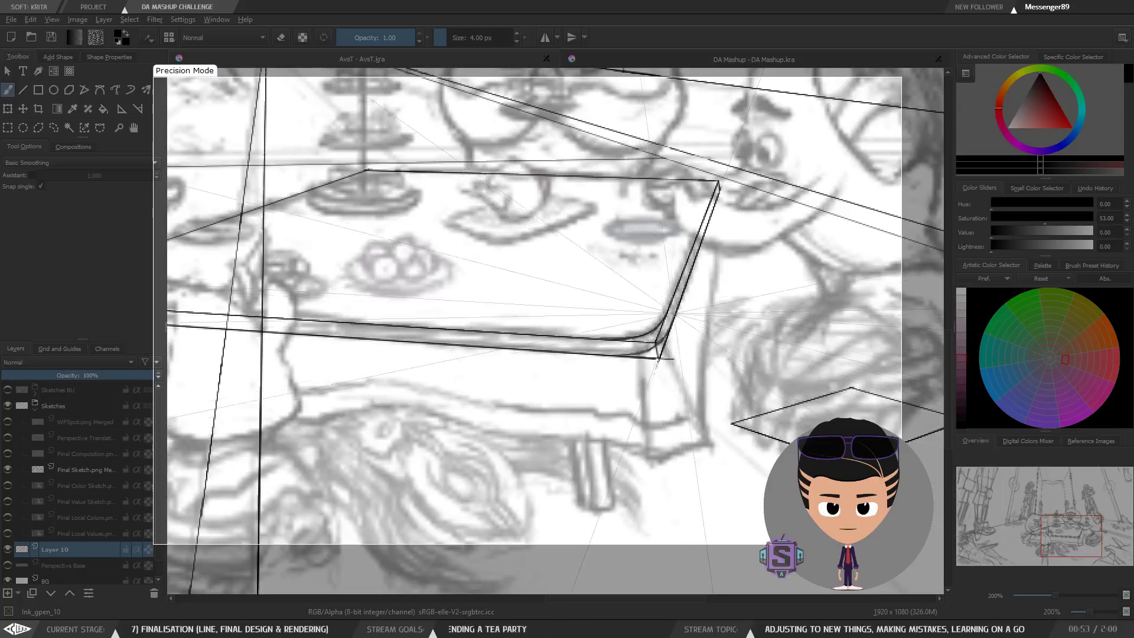
Check the rounded near corners and the far right corner of the tabletop, up close and with the whole table visible.
key(1)
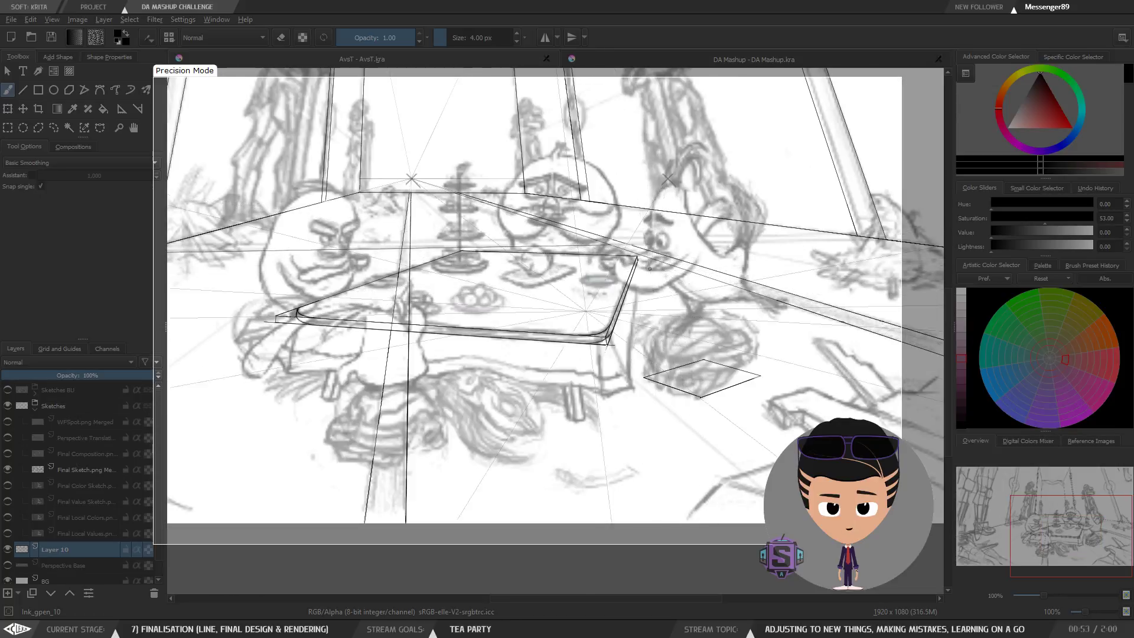
key(plus)
key(plus)
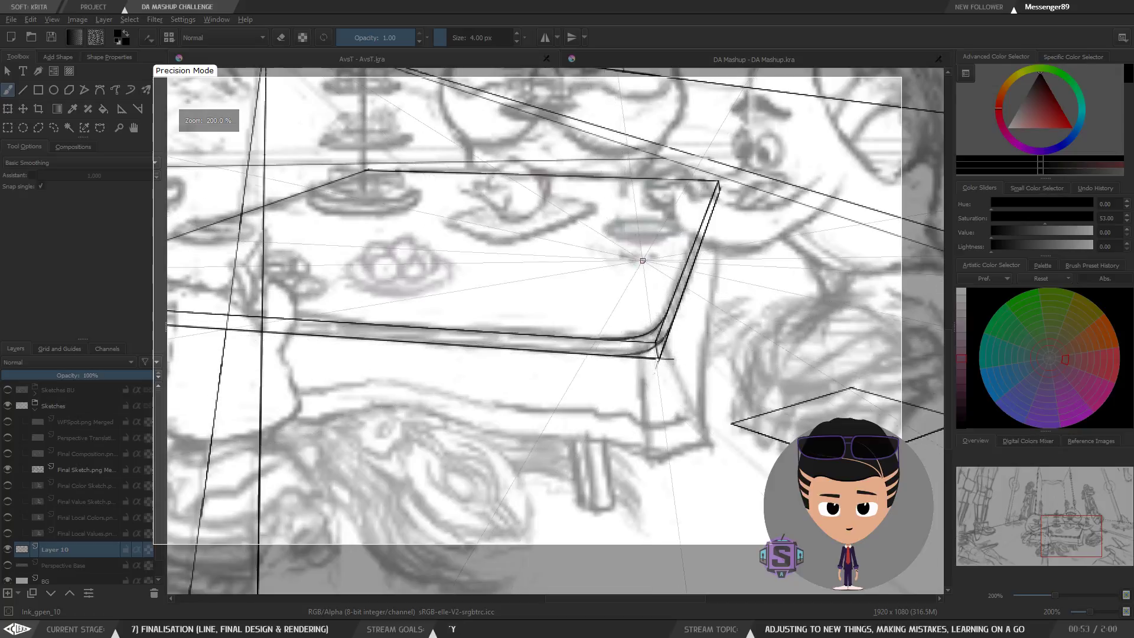
key(1)
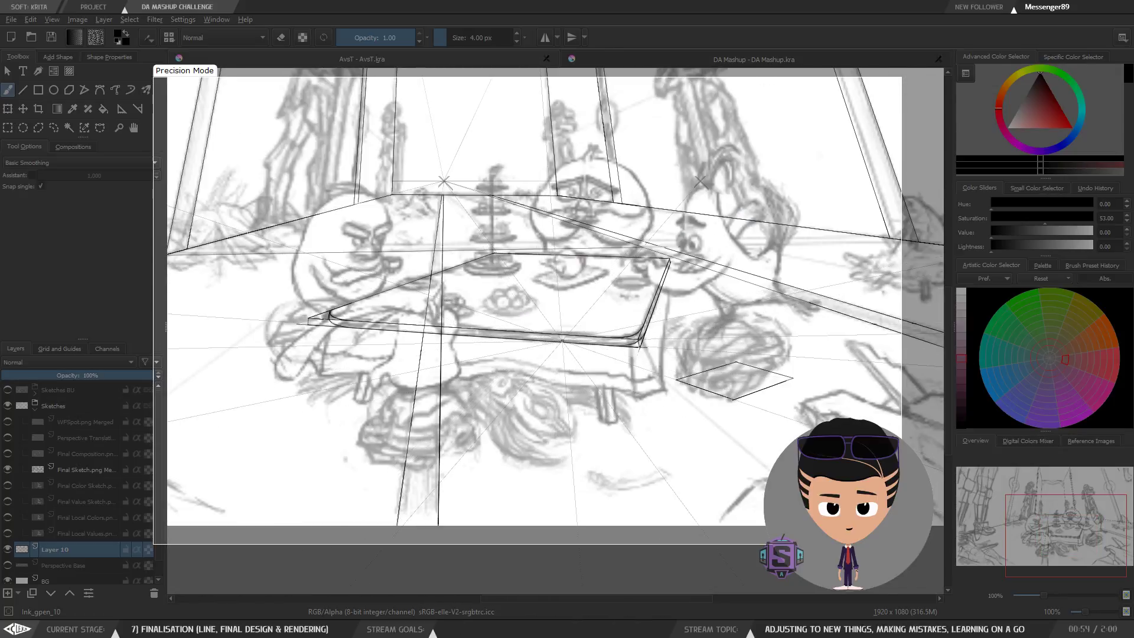
scroll(614, 307, up, 6)
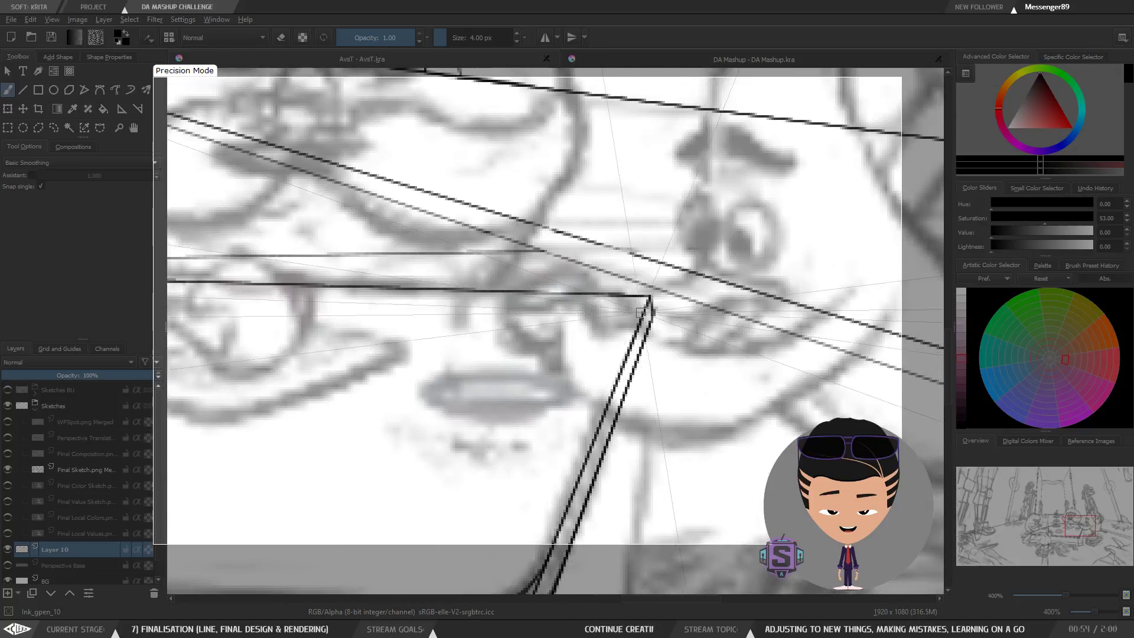
scroll(625, 366, down, 6)
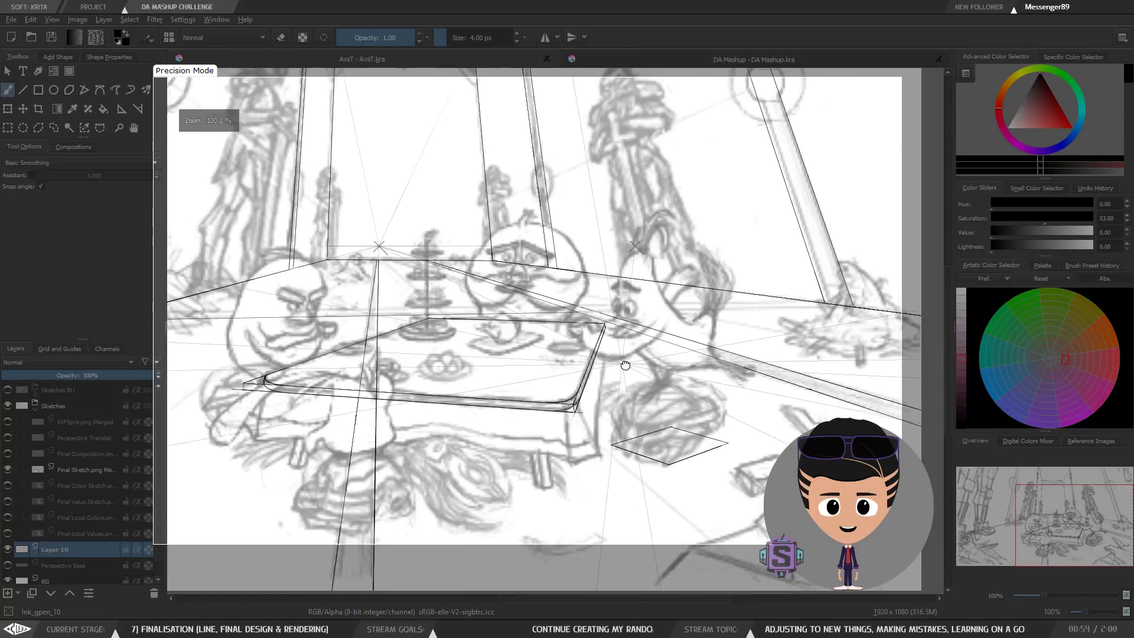
drag(626, 366, 638, 365)
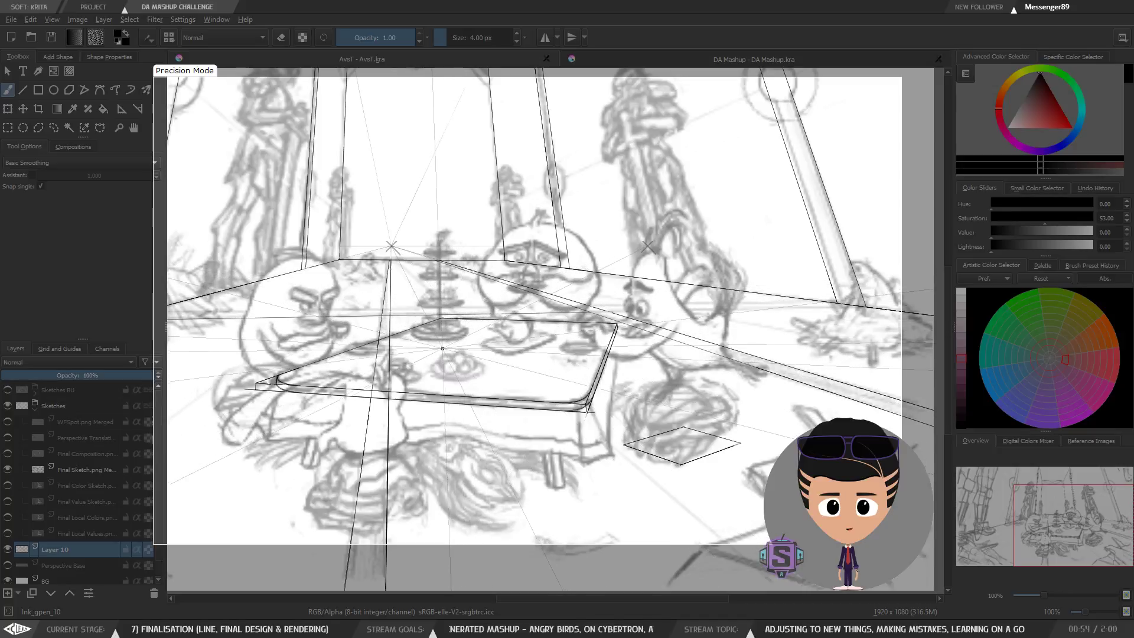
Try sketching the tiered stand's central pole and round base at the table's far corner, then undo the strokes.
mouse_move(417, 331)
mouse_down()
mouse_move(478, 331)
mouse_move(439, 305)
mouse_move(438, 266)
mouse_up()
key(ctrl+z)
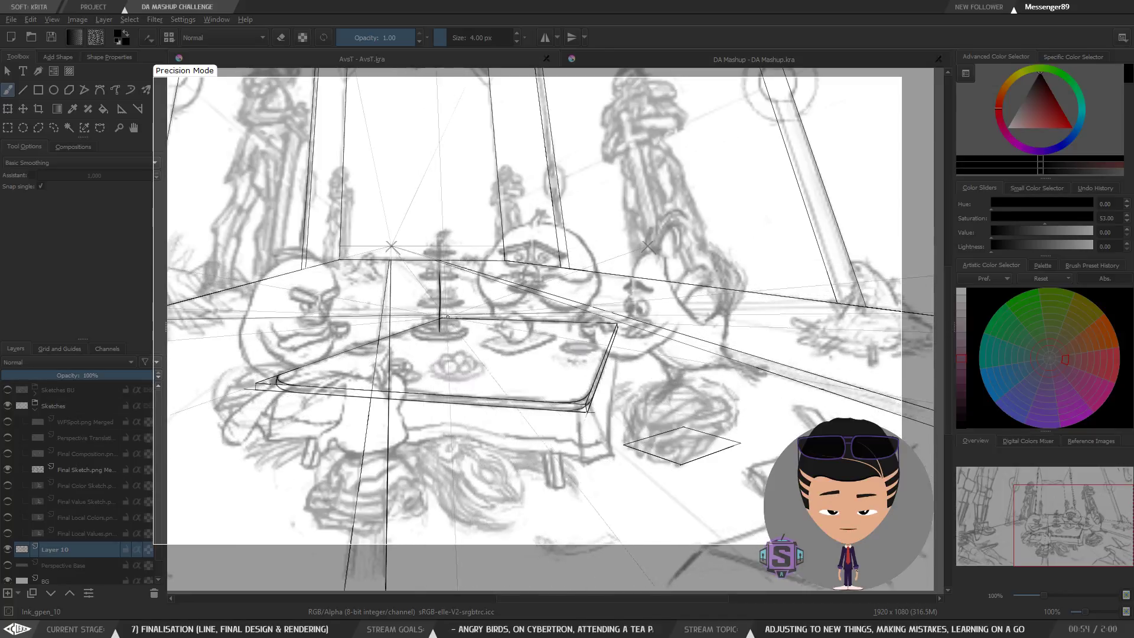
drag(433, 344, 525, 319)
key(plus)
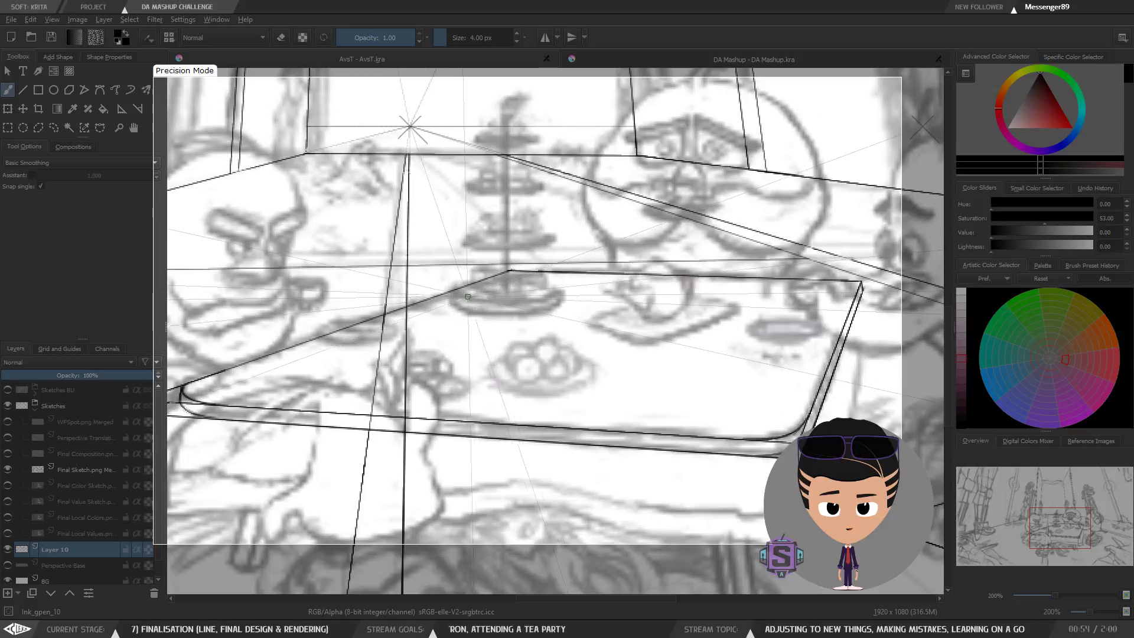
drag(456, 290, 540, 299)
mouse_move(504, 244)
mouse_down()
mouse_move(498, 279)
mouse_move(489, 271)
mouse_move(462, 289)
mouse_move(529, 267)
mouse_move(486, 261)
mouse_up()
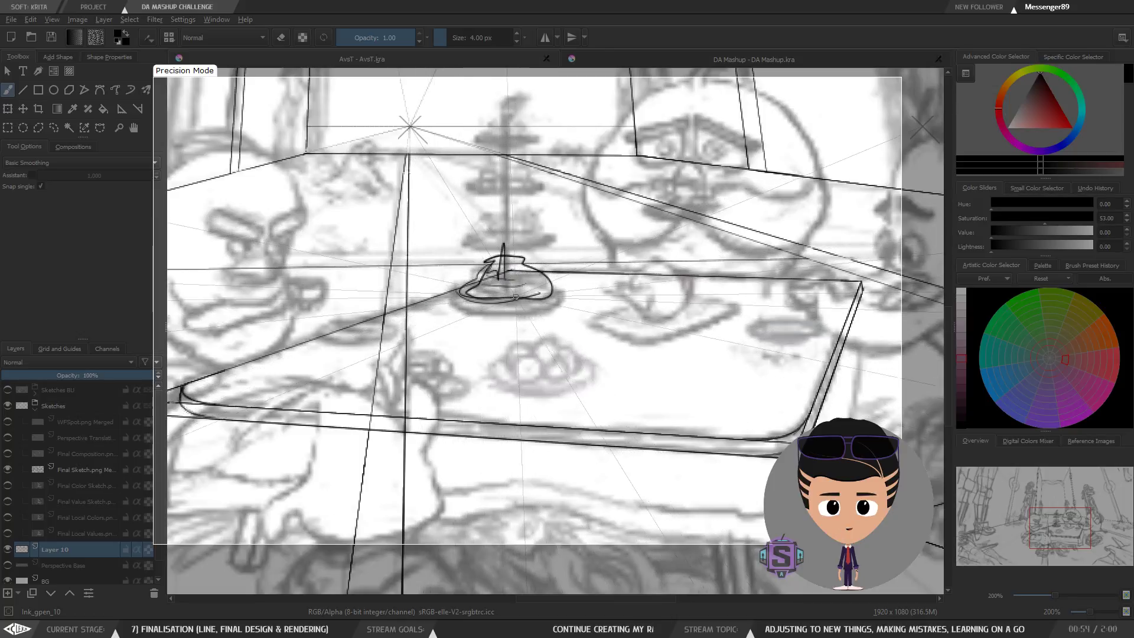
key(ctrl+z)
key(ctrl+z)
key(ctrl+z)
key(ctrl+z)
key(ctrl+z)
key(ctrl+z)
key(ctrl+z)
key(ctrl+z)
key(ctrl+z)
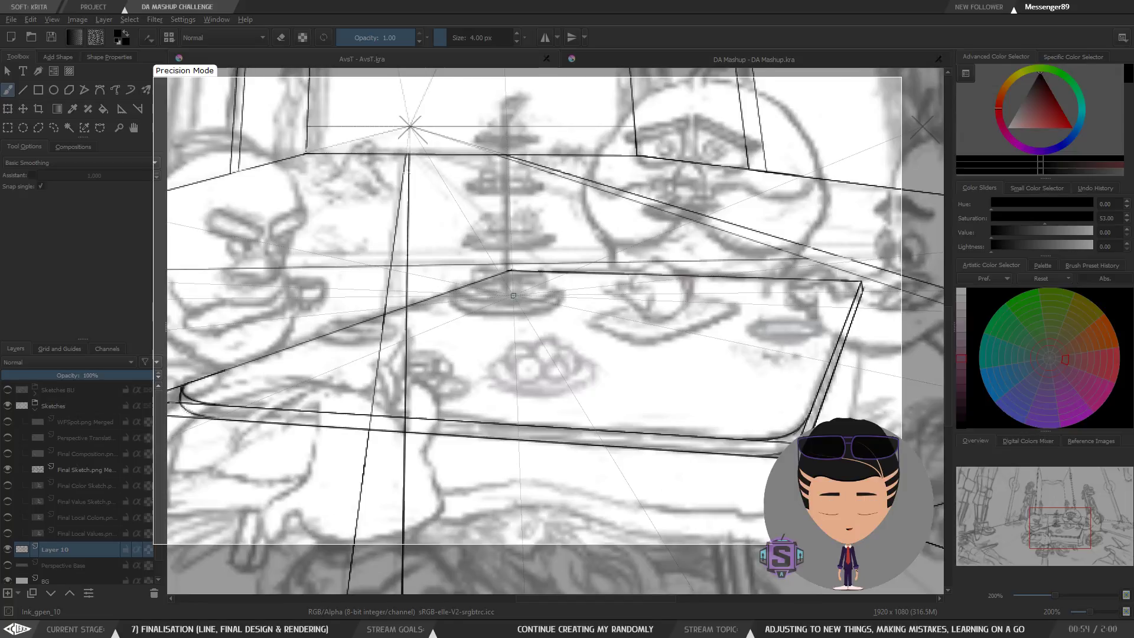
Try two short parallel strokes near the floor diamond to the right of the table and undo them.
key(minus)
key(plus)
drag(443, 341, 456, 314)
key(minus)
drag(591, 376, 548, 326)
key(minus)
drag(545, 241, 543, 253)
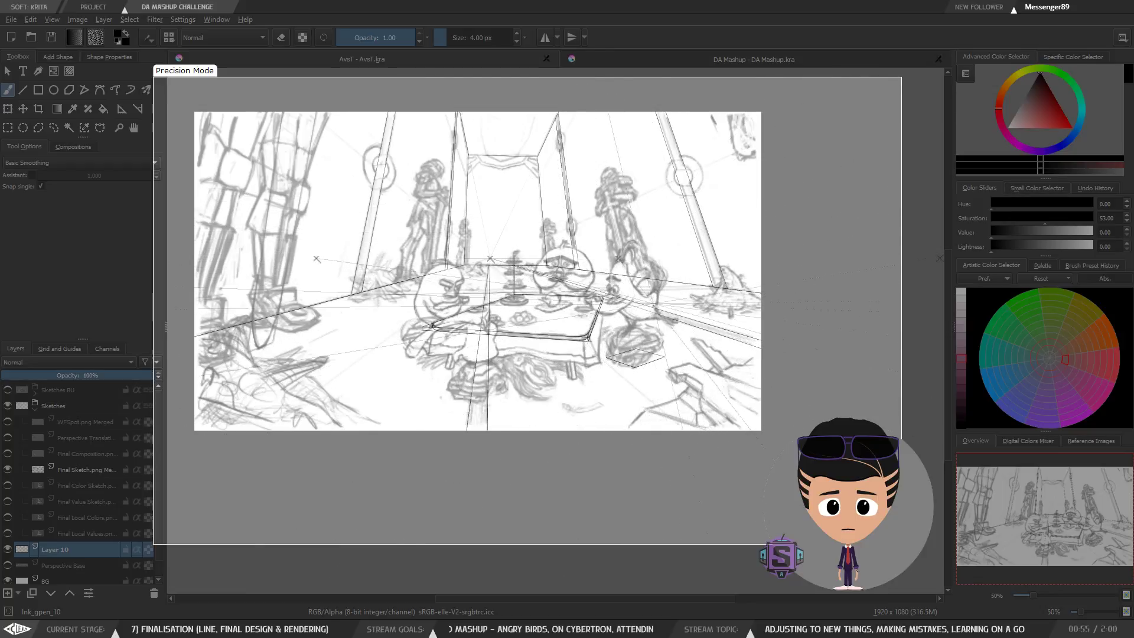
scroll(632, 326, up, 3)
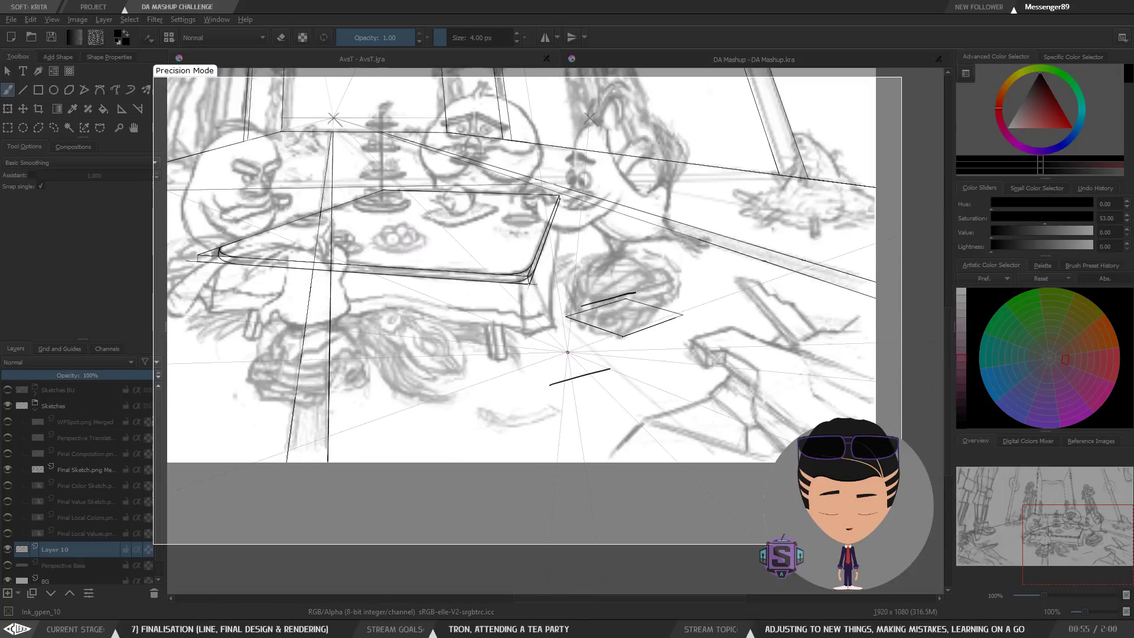
key(ctrl+z)
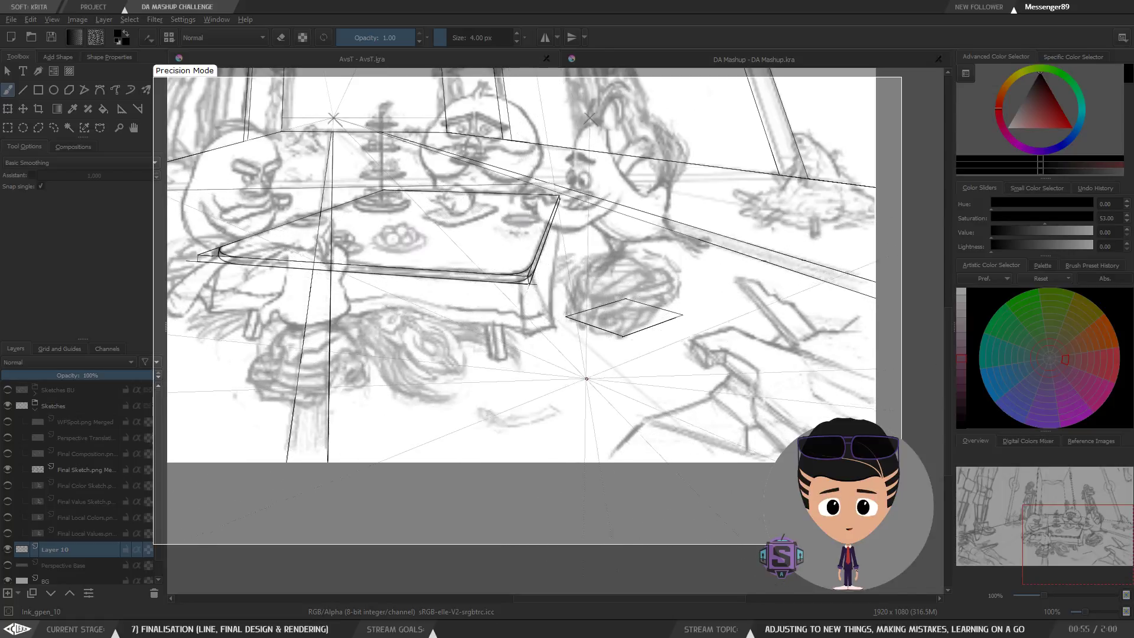
key(ctrl+z)
Sketch short slanted perspective strokes on the floor below the diamond and handwrite the note "ground" beneath them.
key(ctrl+minus)
key(ctrl+minus)
key(ctrl+plus)
key(ctrl+plus)
drag(555, 359, 738, 354)
mouse_move(552, 353)
mouse_down()
mouse_move(736, 350)
mouse_move(537, 347)
mouse_up()
drag(725, 352, 534, 349)
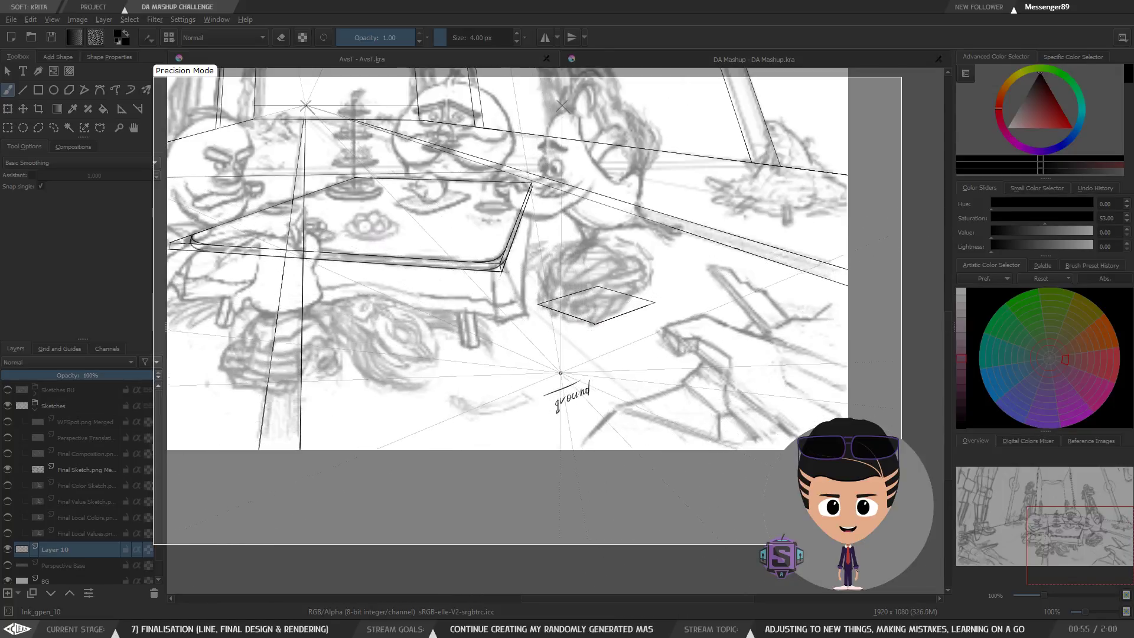
drag(551, 382, 549, 401)
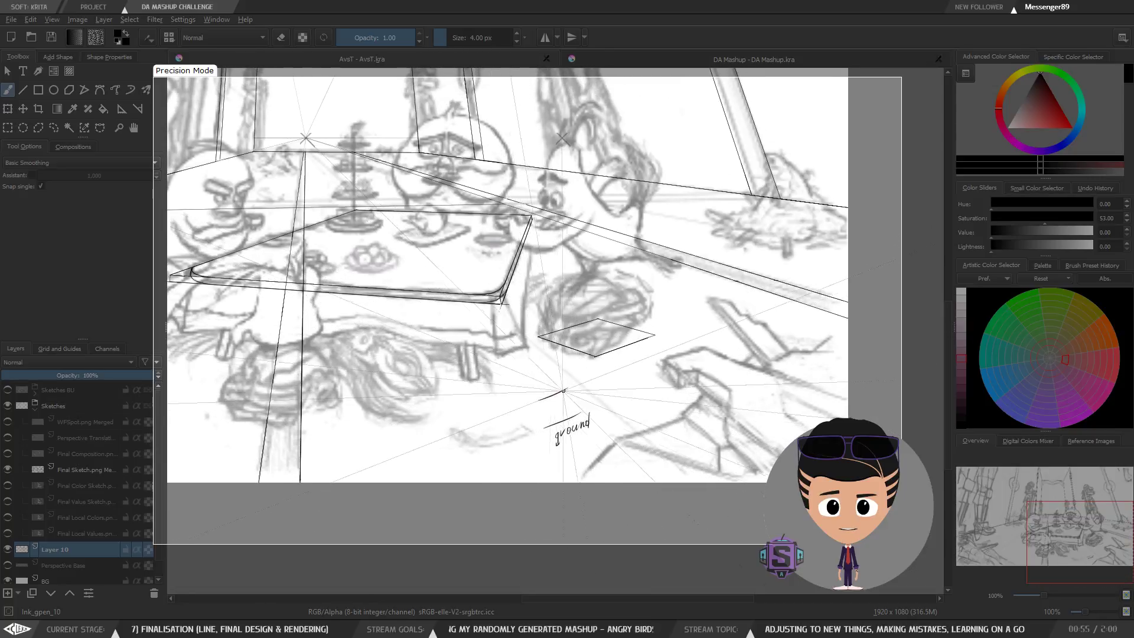
drag(553, 385, 572, 397)
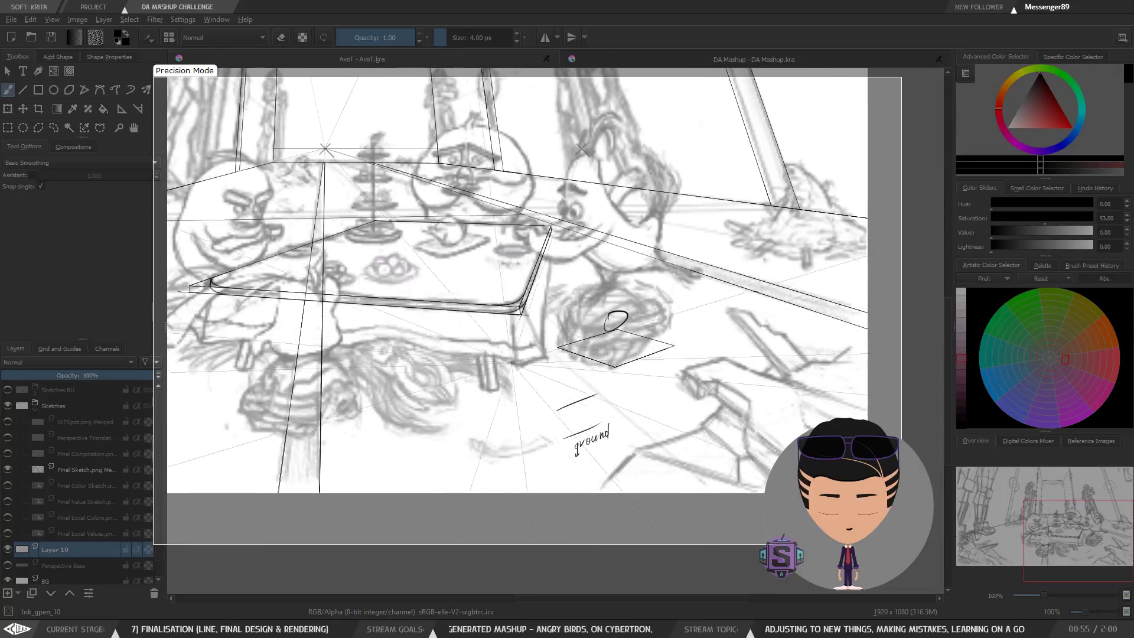
Undo the last trial strokes, then clear the "ground" note and its slanted lines using an outline selection and deselect.
drag(472, 404, 534, 392)
key(ctrl+z)
key(ctrl+z)
drag(473, 348, 483, 346)
key(l)
drag(694, 394, 675, 374)
drag(620, 424, 688, 407)
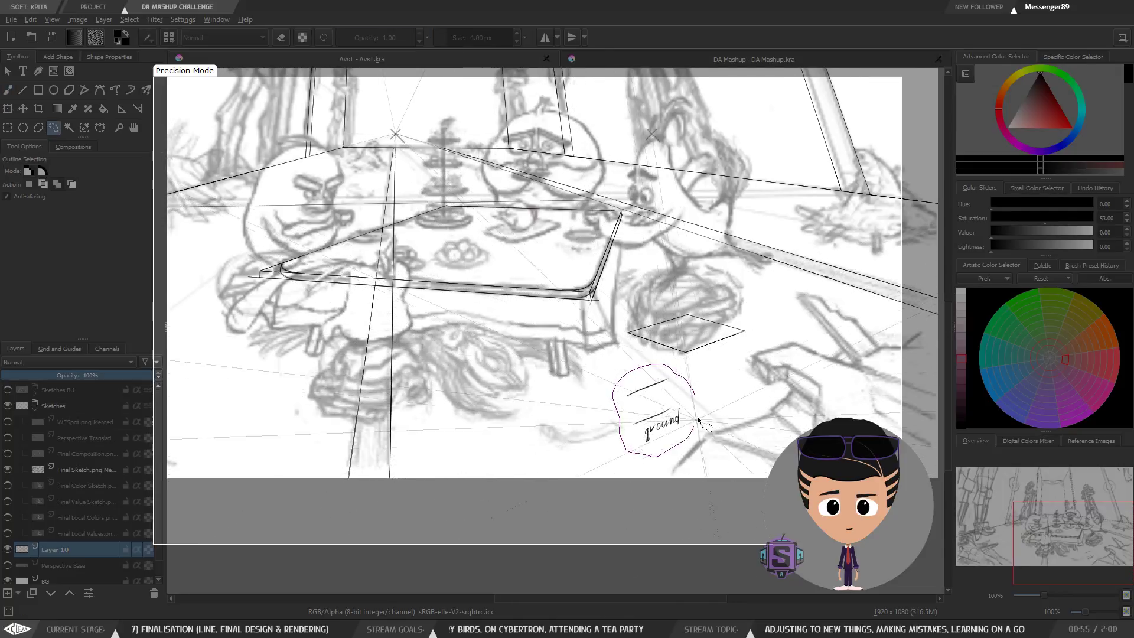
key(Delete)
key(ctrl+shift+a)
Try placing short parallel slanted strokes across the floor and the seated figures around the table, then undo them all.
key(b)
drag(624, 380, 615, 378)
drag(620, 416, 690, 387)
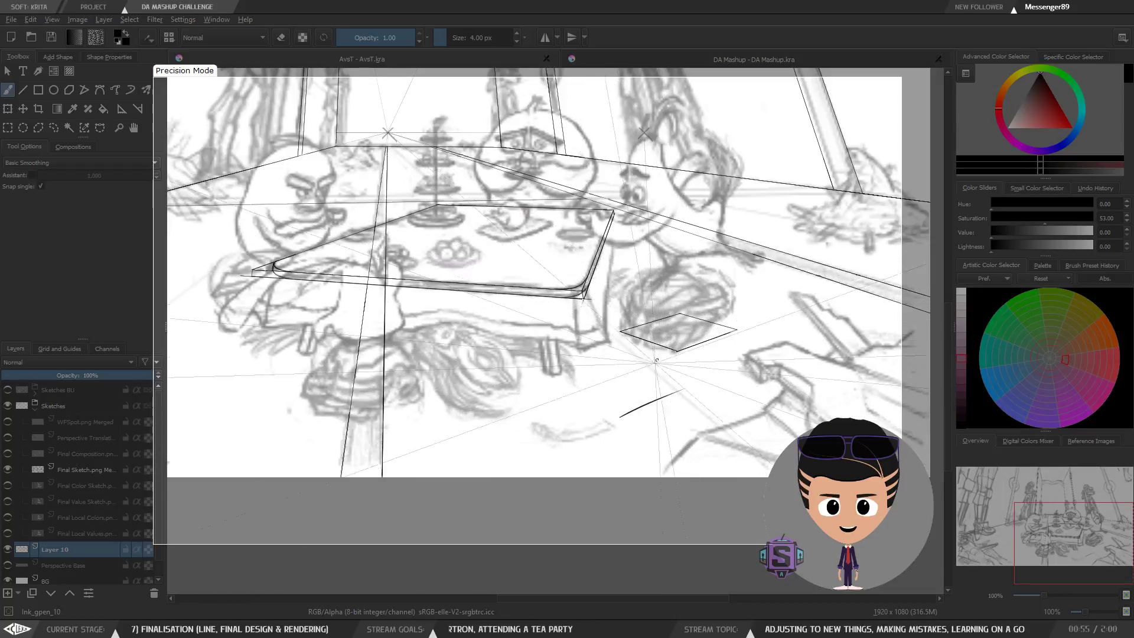
key(ctrl+z)
drag(638, 310, 708, 289)
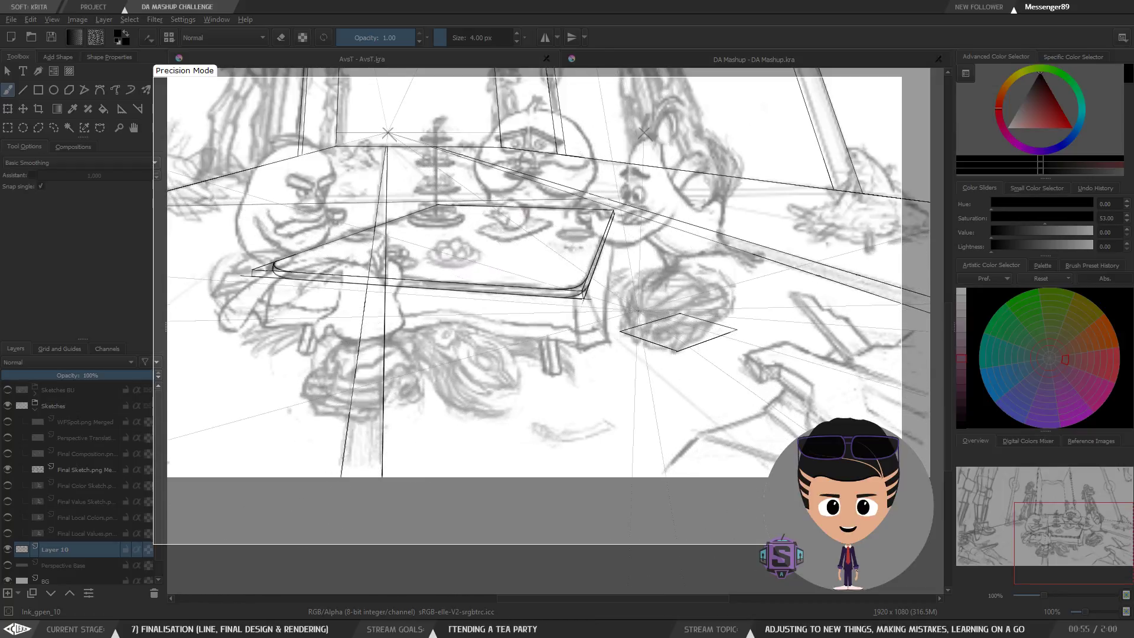
drag(434, 357, 520, 341)
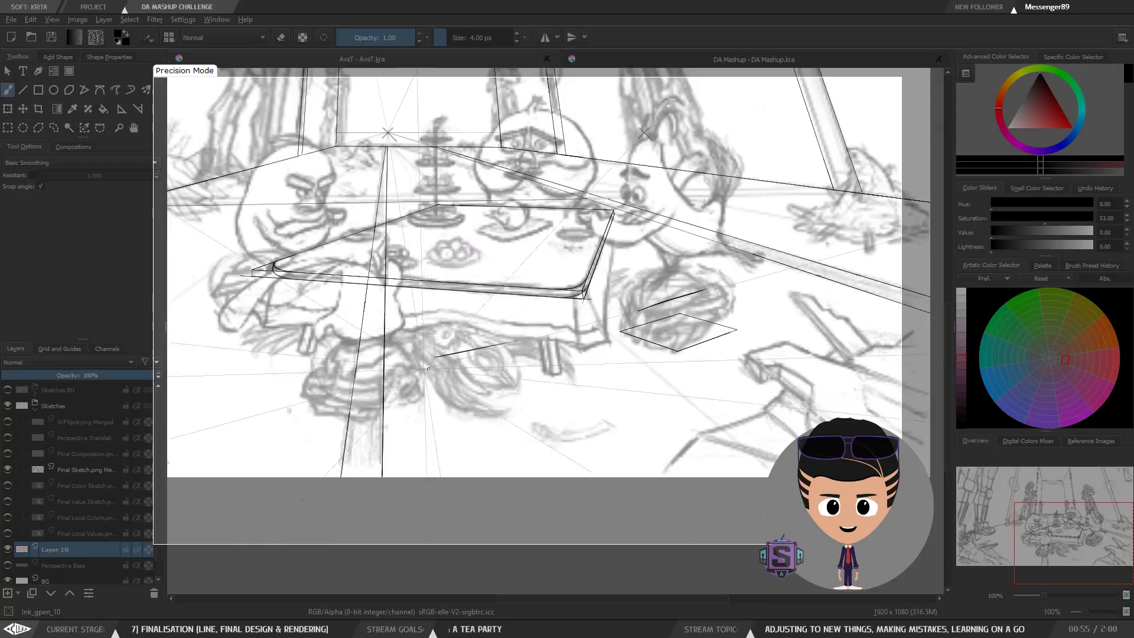
drag(319, 385, 410, 367)
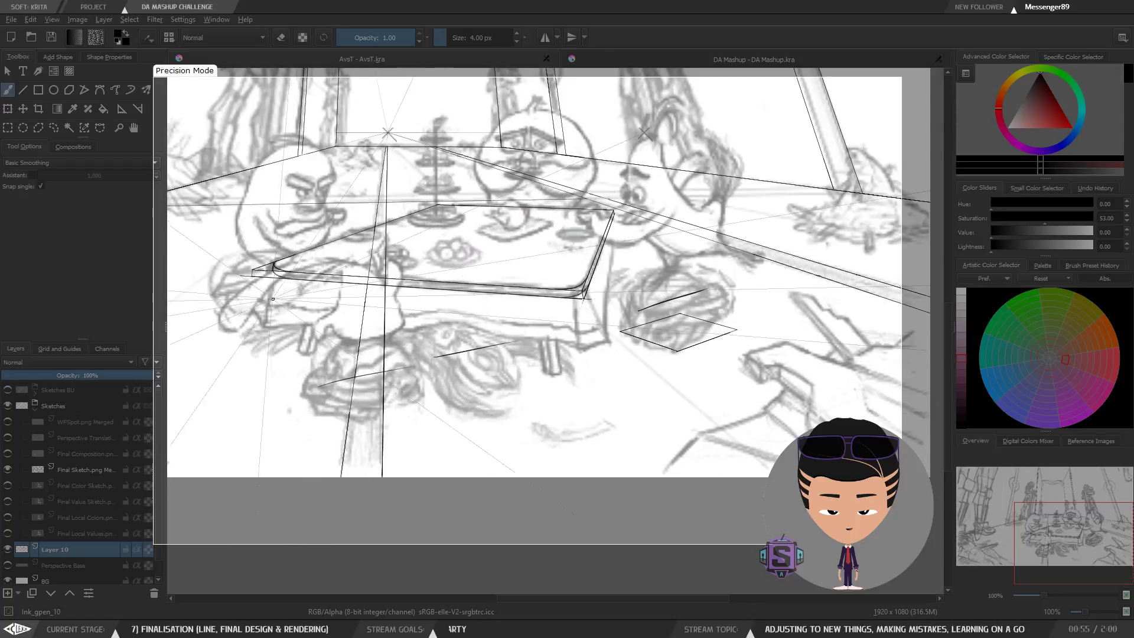
mouse_move(258, 341)
mouse_down()
mouse_move(346, 321)
mouse_move(316, 342)
mouse_up()
key(ctrl+z)
key(ctrl+z)
key(ctrl+z)
key(ctrl+z)
Examine the table's line work against the whole composition and the perspective guides.
scroll(526, 371, down, 2)
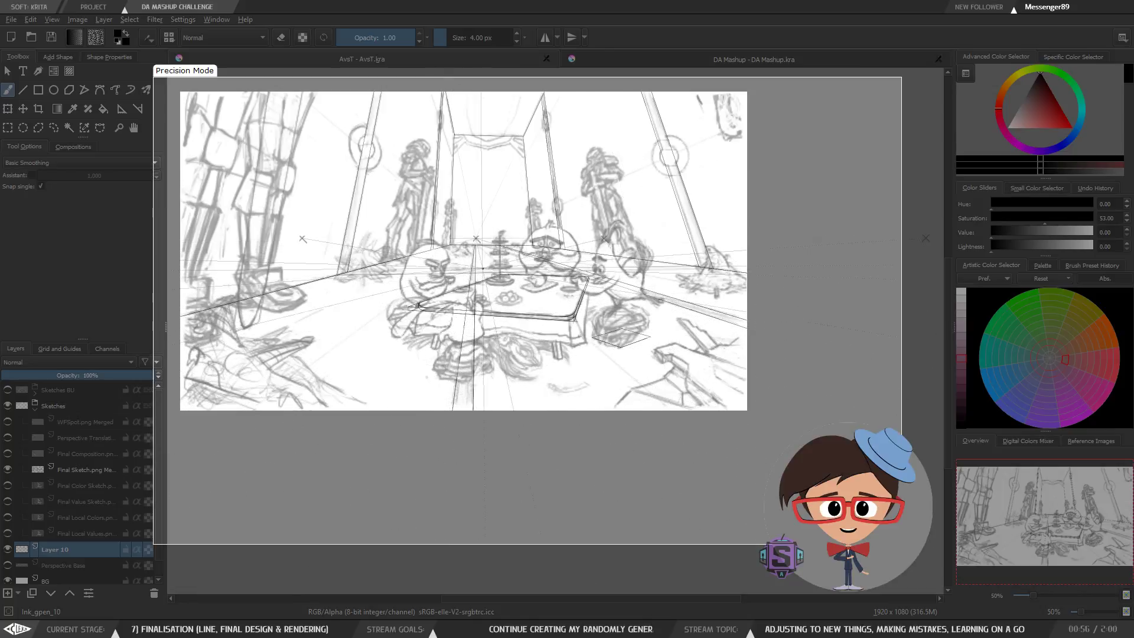
key(1)
mouse_move(429, 375)
mouse_down()
mouse_move(472, 416)
mouse_move(545, 405)
mouse_up()
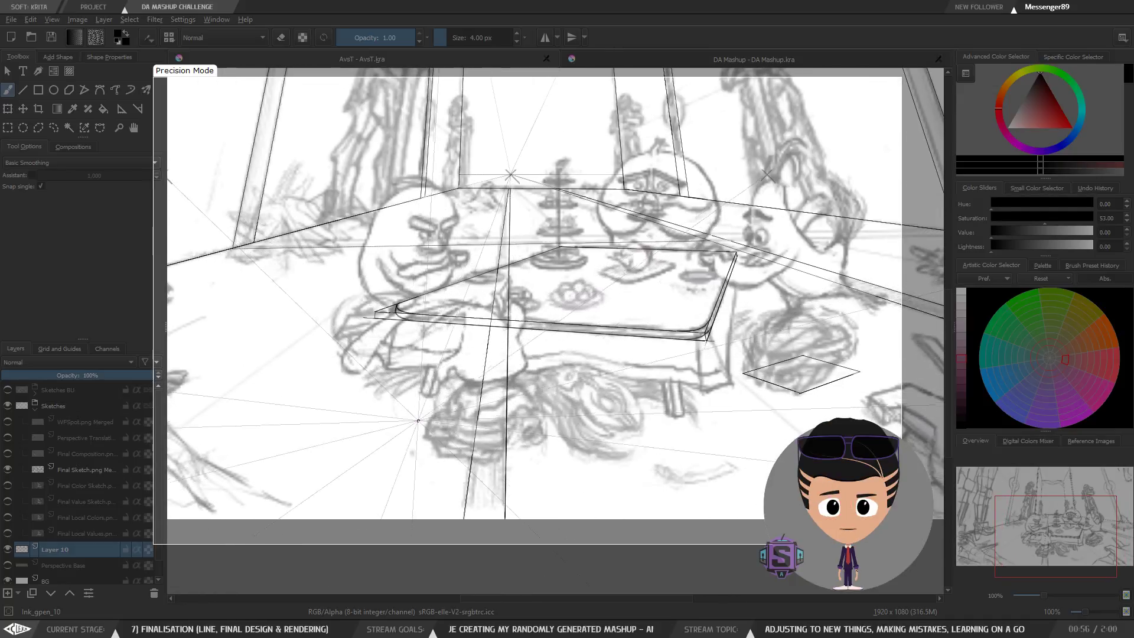
key(minus)
key(minus)
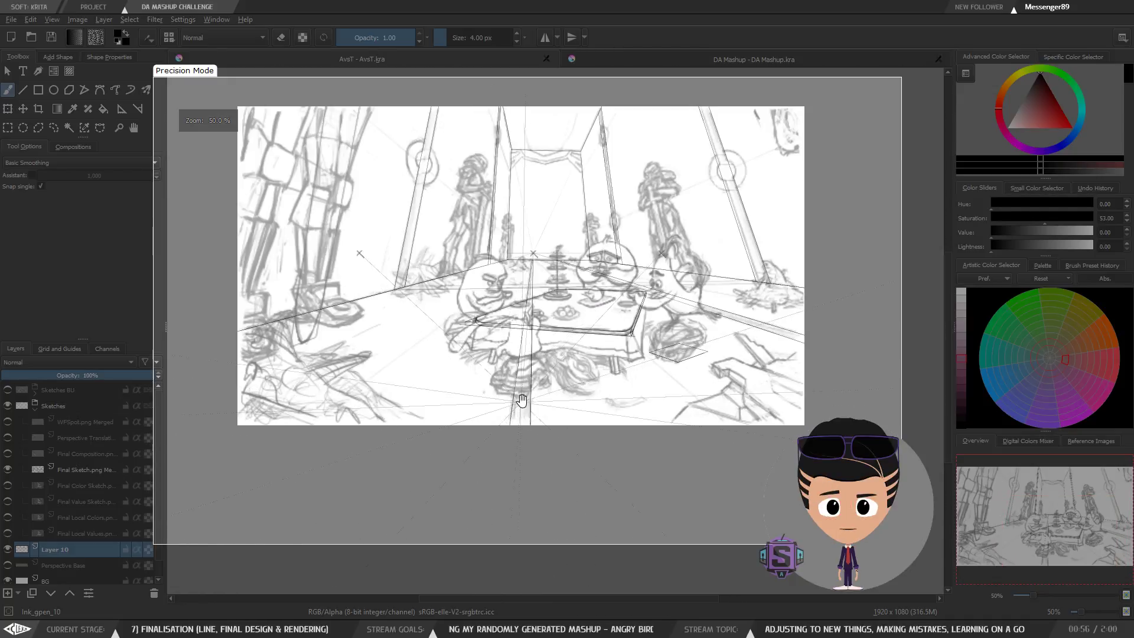
drag(520, 402, 480, 415)
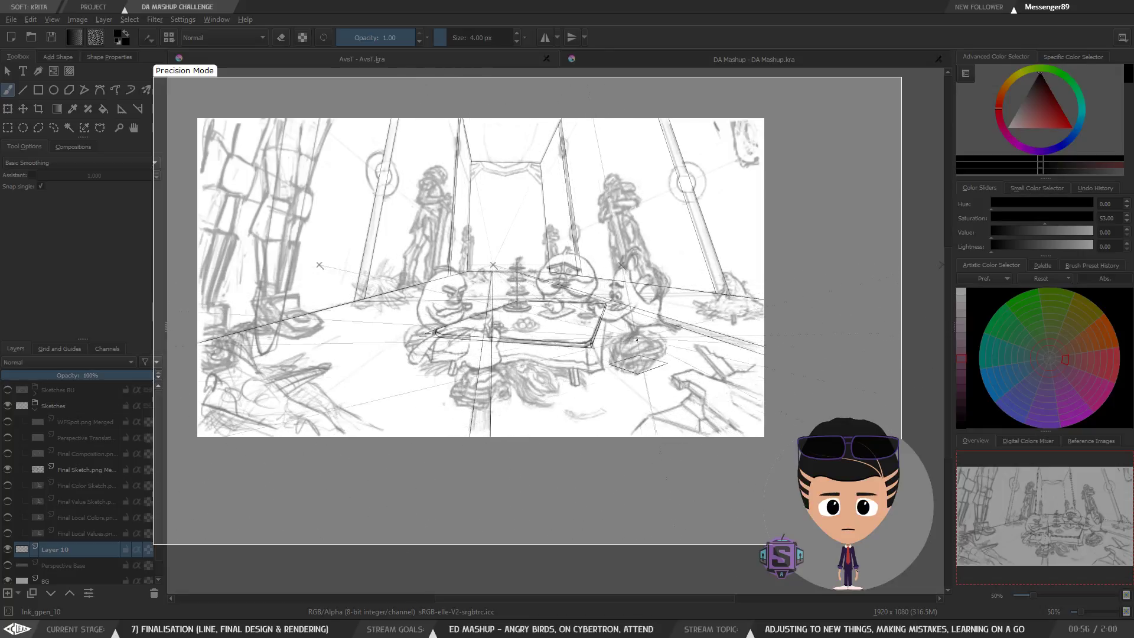
key(plus)
key(plus)
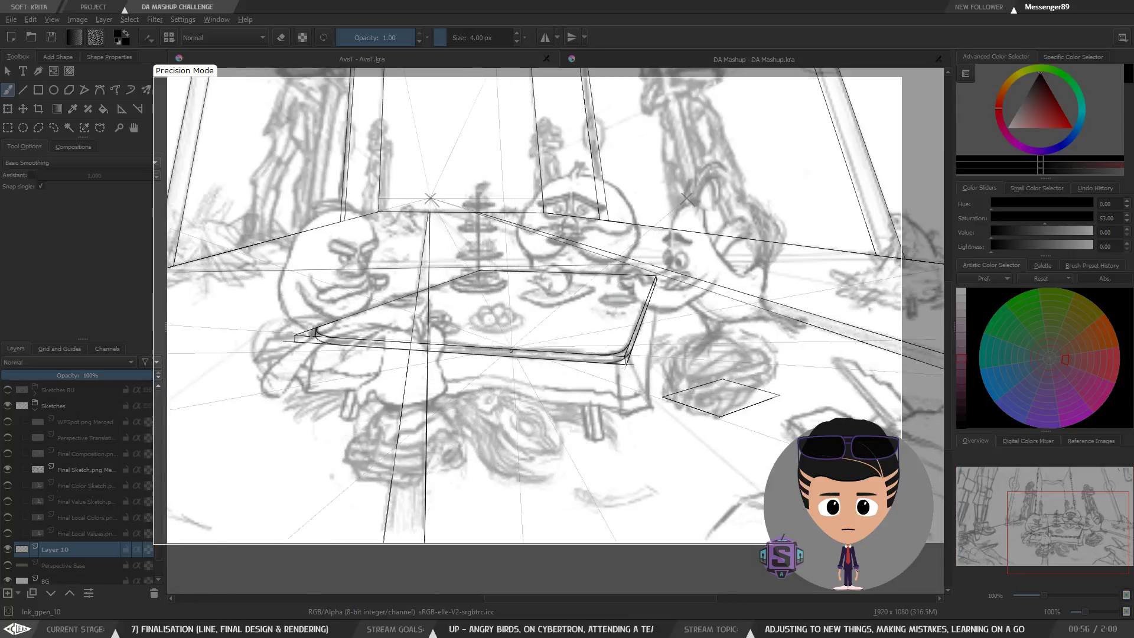
drag(575, 411, 544, 381)
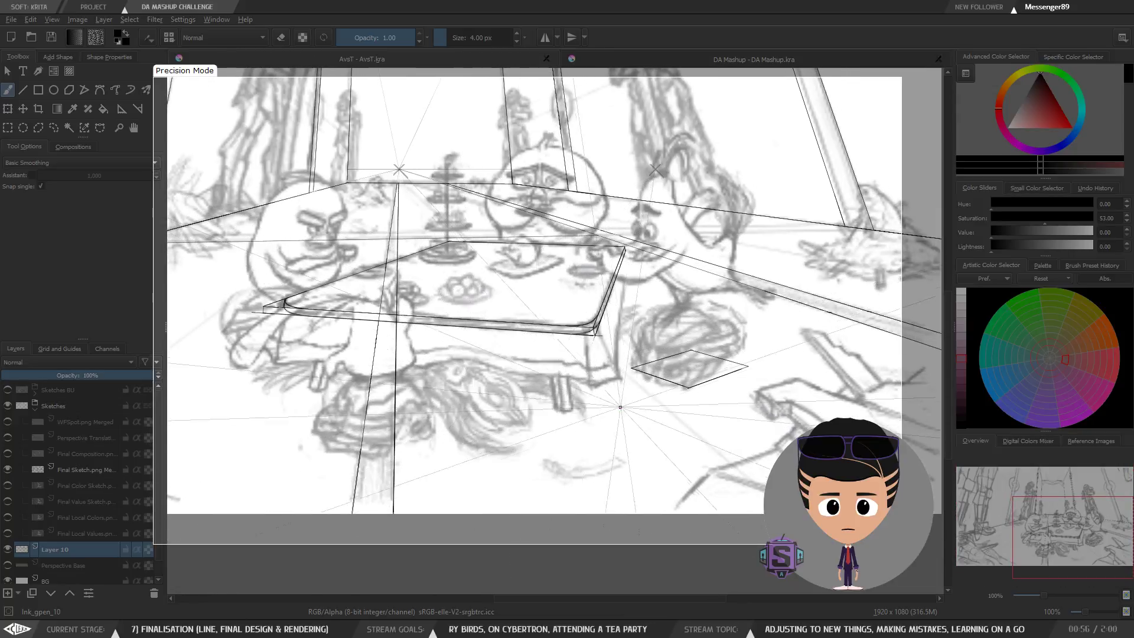
key(plus)
key(minus)
drag(686, 376, 669, 376)
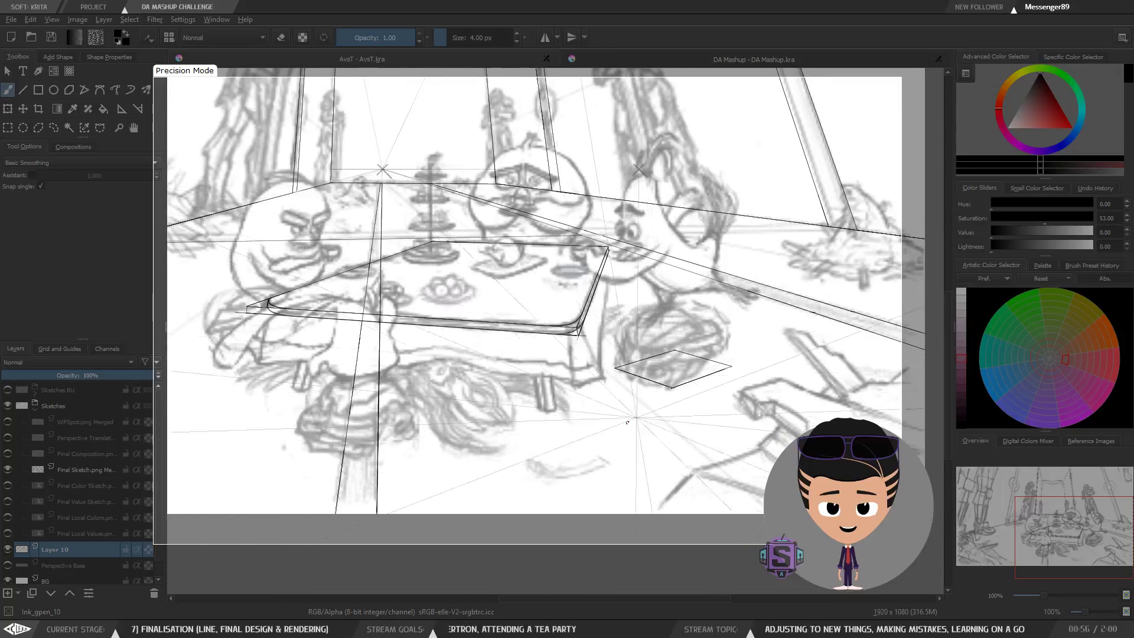
drag(678, 348, 740, 362)
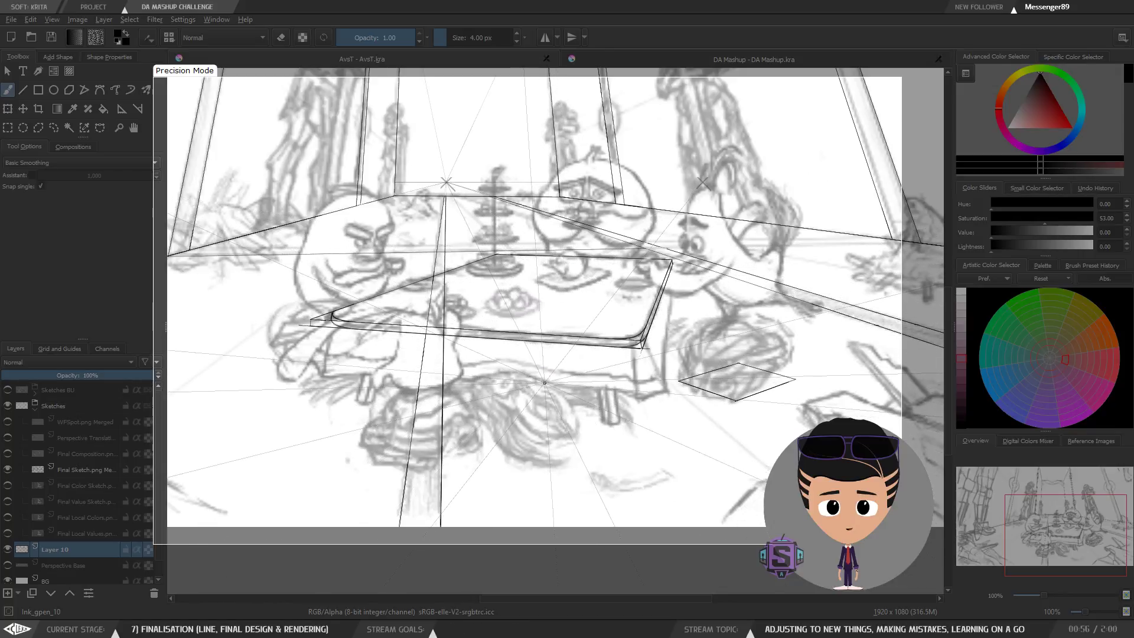
Set the brush to erase at 7 px and remove the overshooting lines outside the tabletop's rounded far right corner.
scroll(545, 383, up, 4)
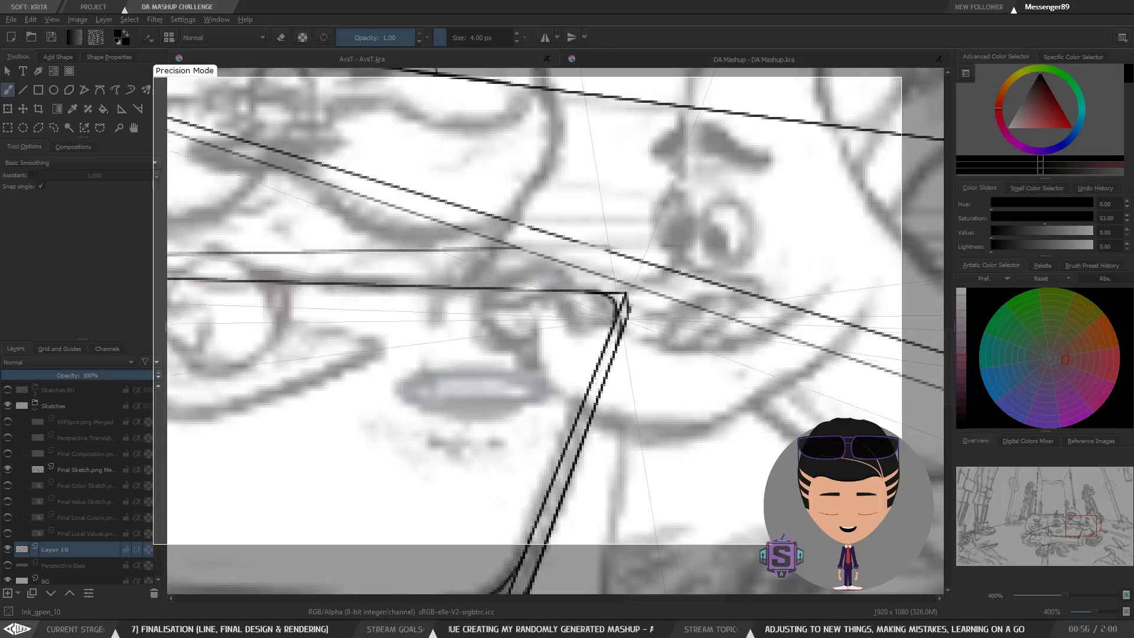
scroll(554, 334, down, 4)
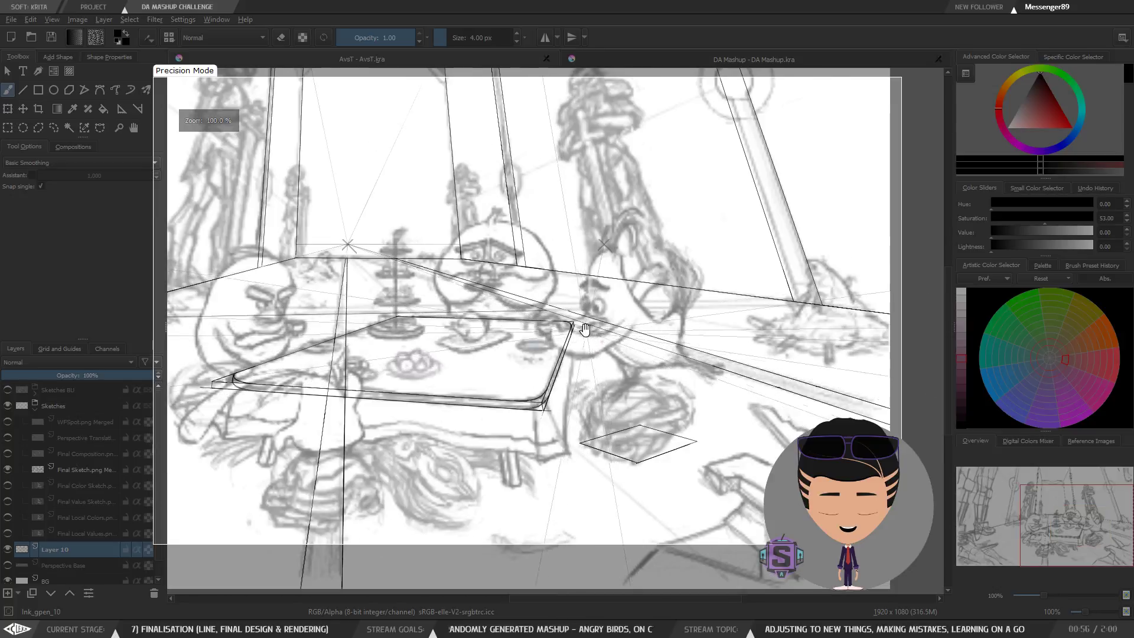
scroll(595, 342, up, 4)
key(e)
key(bracketright)
key(bracketright)
key(bracketright)
mouse_move(600, 229)
mouse_down()
mouse_move(576, 210)
mouse_move(598, 233)
mouse_up()
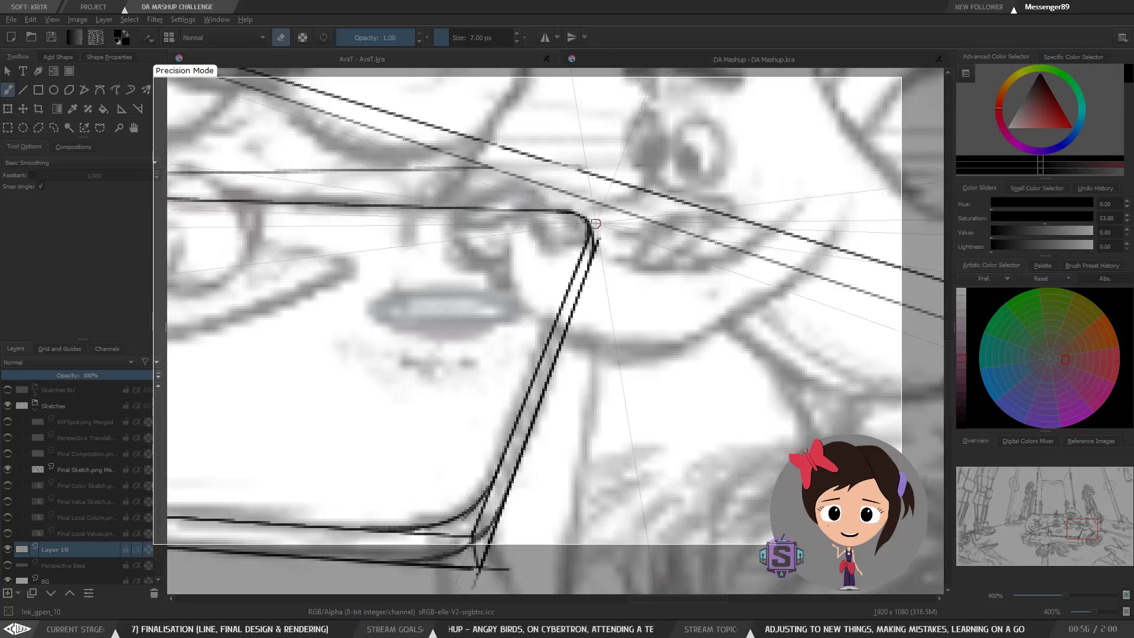
Erase the leftover straight lines around the tabletop's rounded near right corner, on both its upper and lower edges.
drag(602, 425, 677, 290)
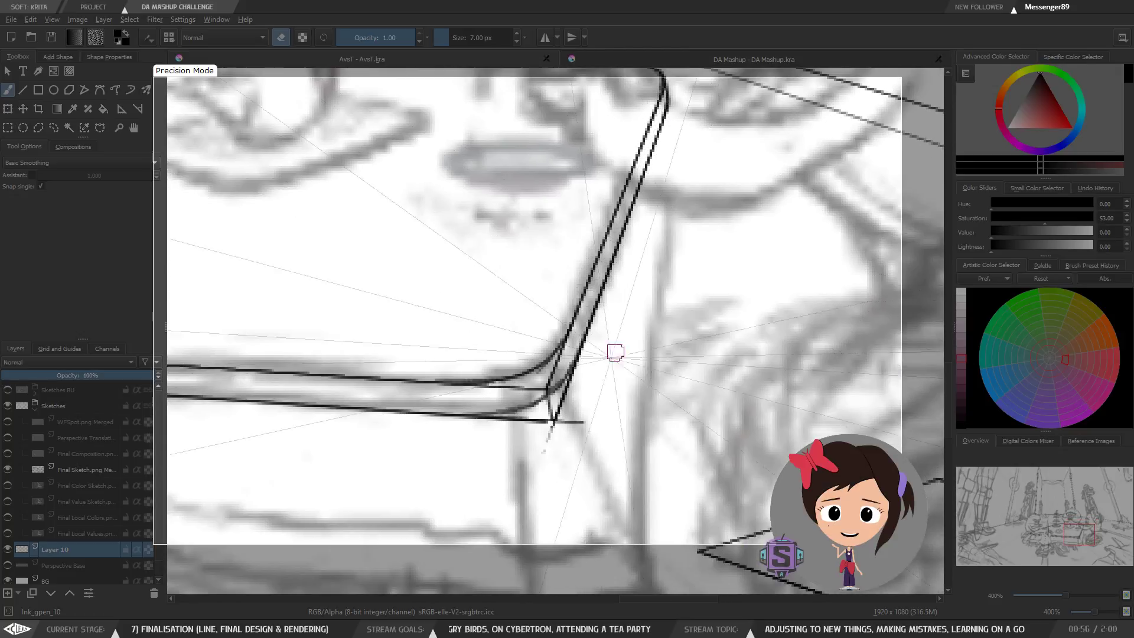
mouse_move(552, 426)
mouse_down()
mouse_move(540, 423)
mouse_move(575, 371)
mouse_up()
mouse_move(524, 428)
mouse_down()
mouse_move(488, 426)
mouse_move(503, 419)
mouse_move(463, 422)
mouse_move(553, 412)
mouse_move(542, 411)
mouse_move(555, 376)
mouse_move(545, 392)
mouse_move(560, 373)
mouse_move(513, 398)
mouse_move(476, 391)
mouse_up()
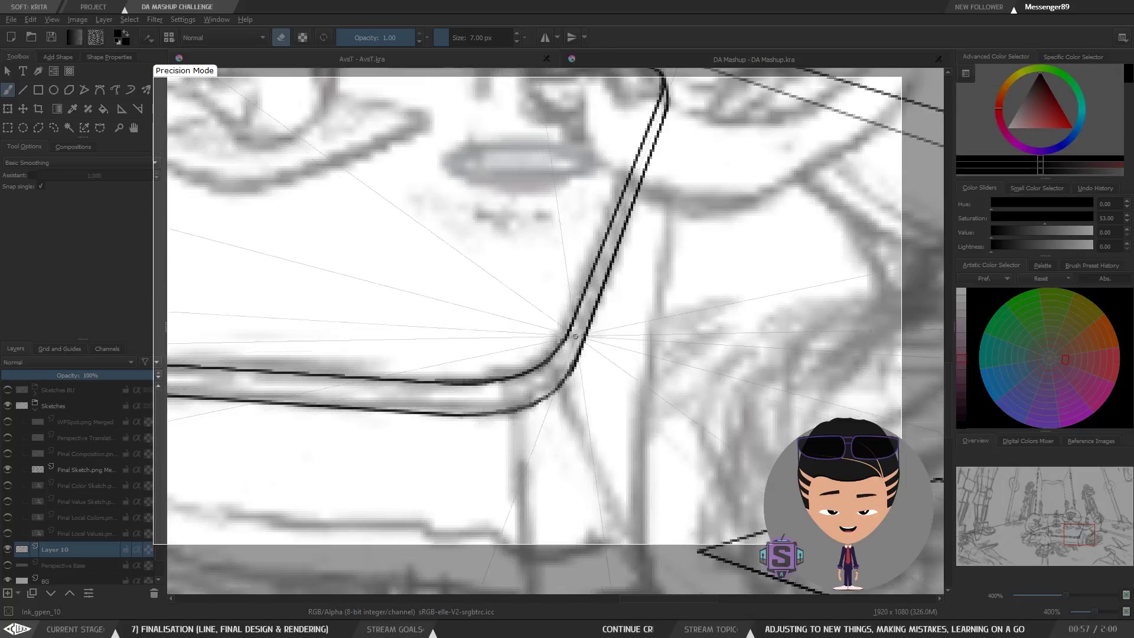
key(e)
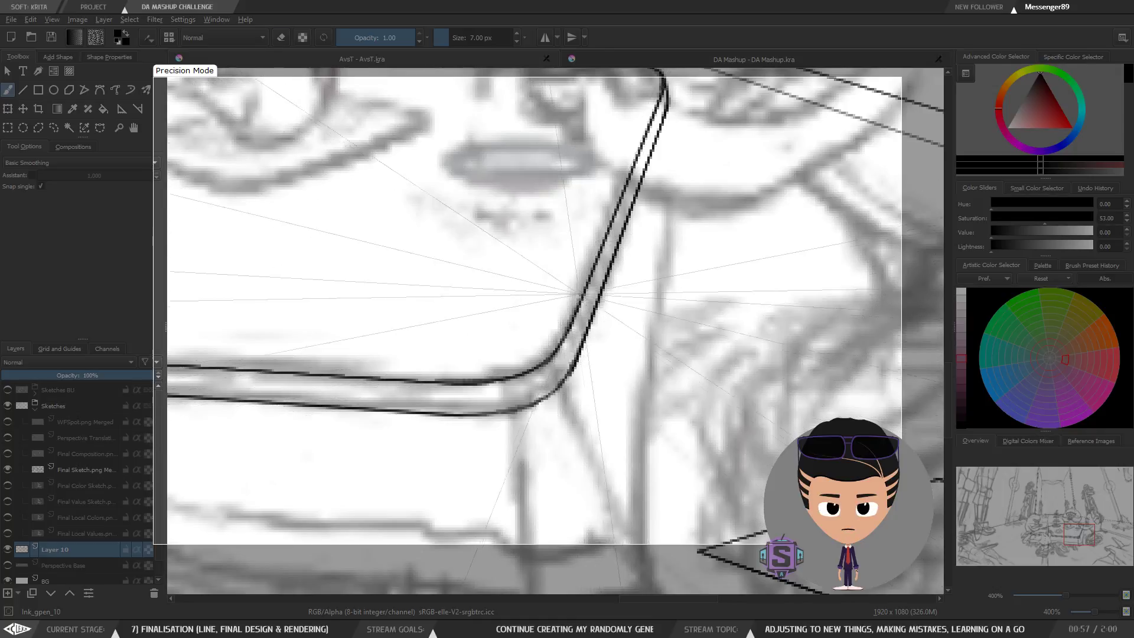
Try short vertical marks across the tabletop's thickness, one at the near right corner, undone, and one midway along the front edge.
scroll(574, 308, down, 2)
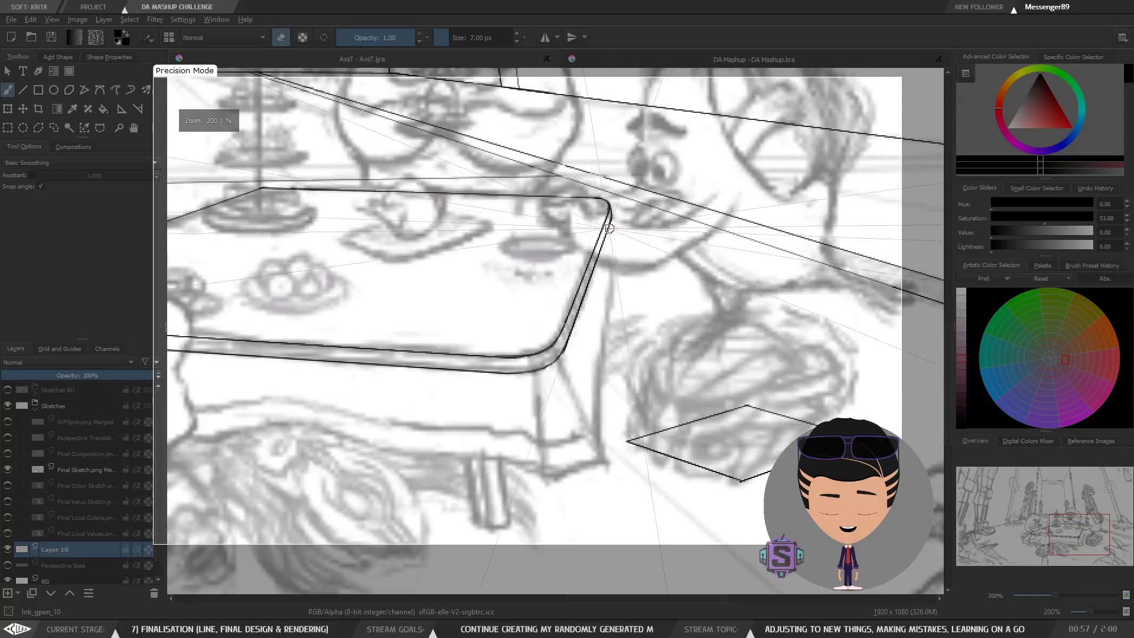
scroll(584, 345, down, 2)
mouse_move(518, 352)
mouse_down()
mouse_move(610, 351)
mouse_move(606, 334)
mouse_move(577, 332)
mouse_up()
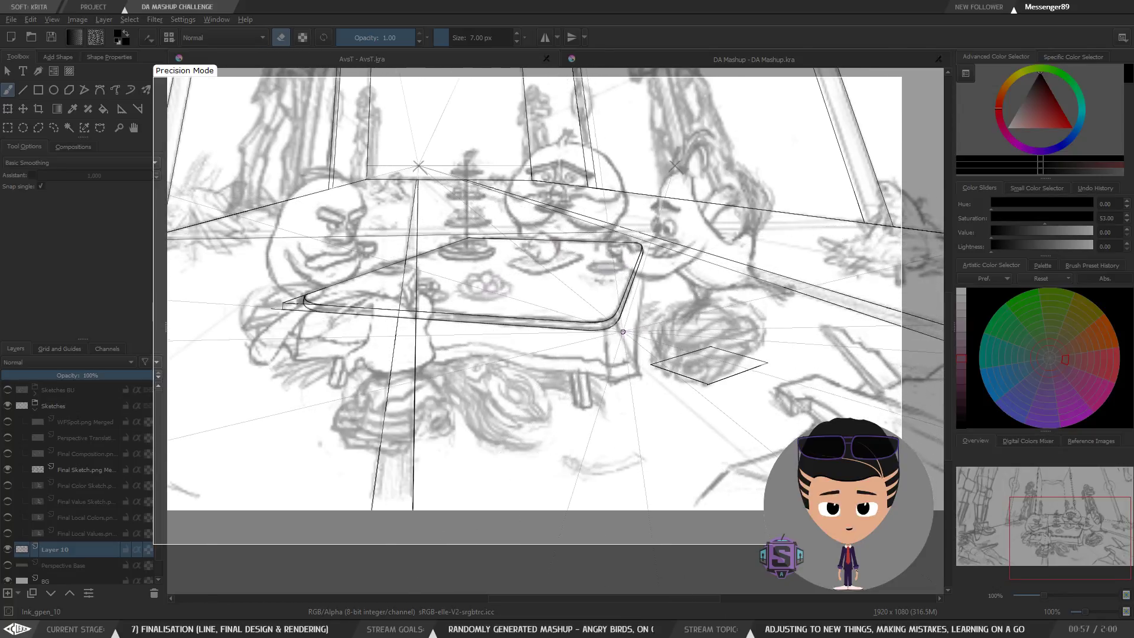
scroll(622, 332, up, 2)
drag(622, 332, 659, 379)
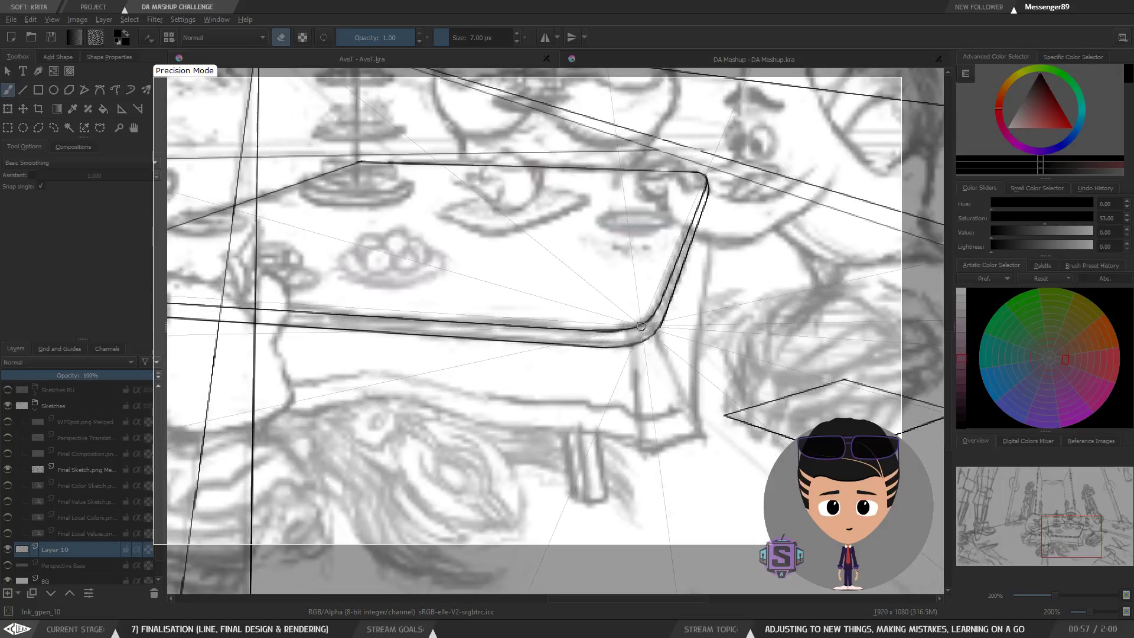
key(e)
drag(642, 341, 642, 325)
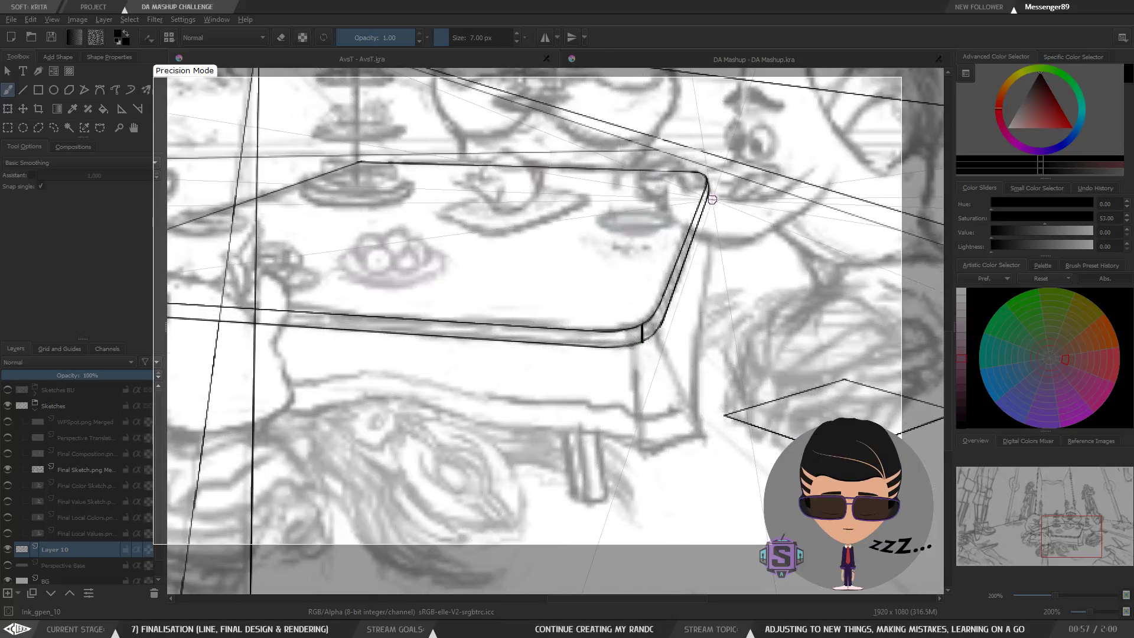
key(ctrl+z)
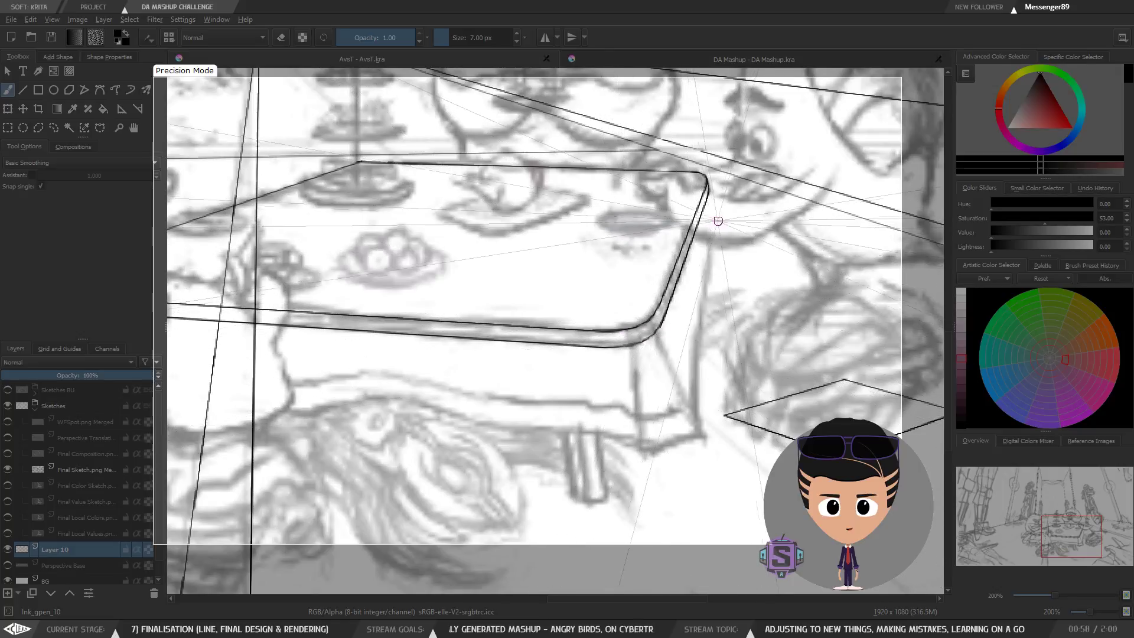
drag(488, 343, 689, 346)
drag(478, 317, 478, 328)
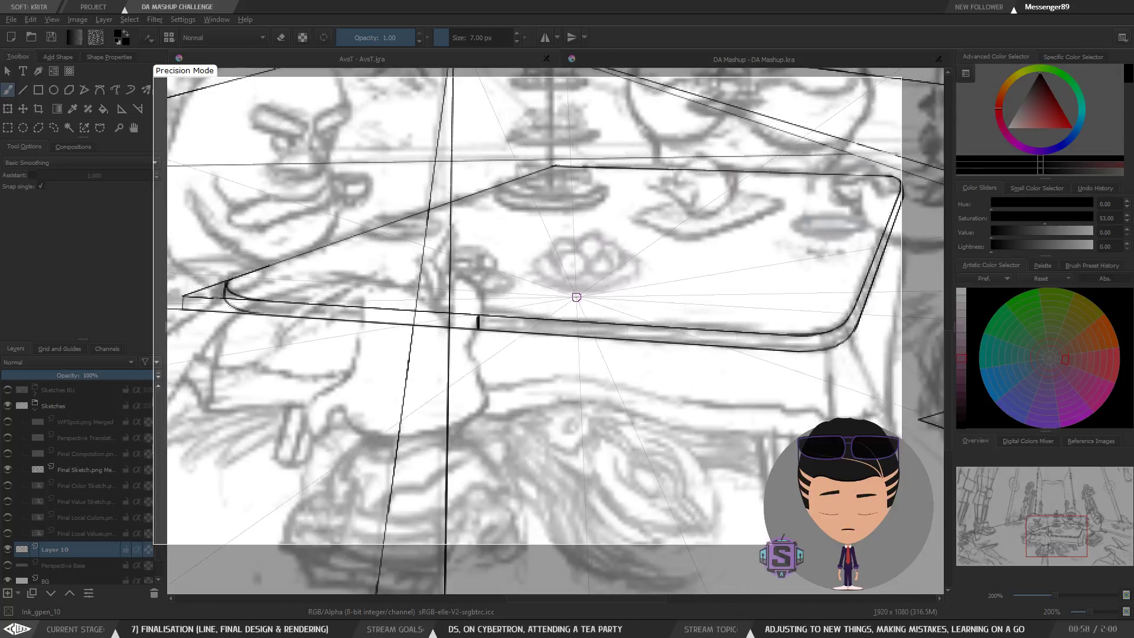
Outline-select a small area below the tabletop's left end, then undo it together with the thickness mark and the corner erasing.
key(l)
mouse_move(300, 346)
mouse_down()
mouse_move(303, 334)
mouse_move(266, 313)
mouse_up()
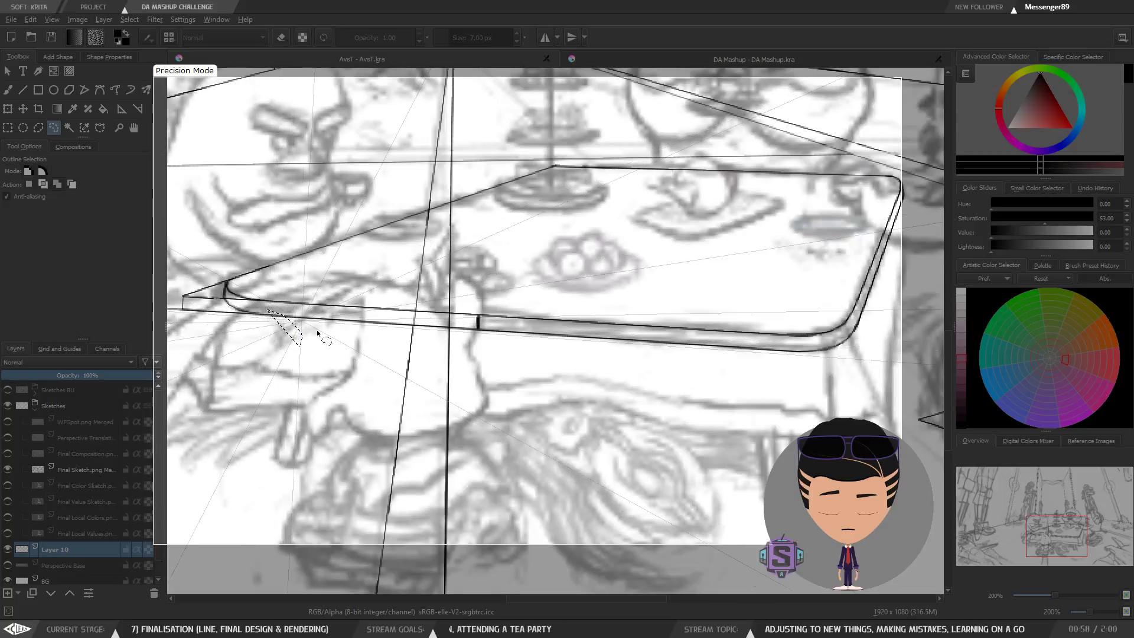
key(ctrl+z)
key(ctrl+z)
key(ctrl+z)
key(ctrl+z)
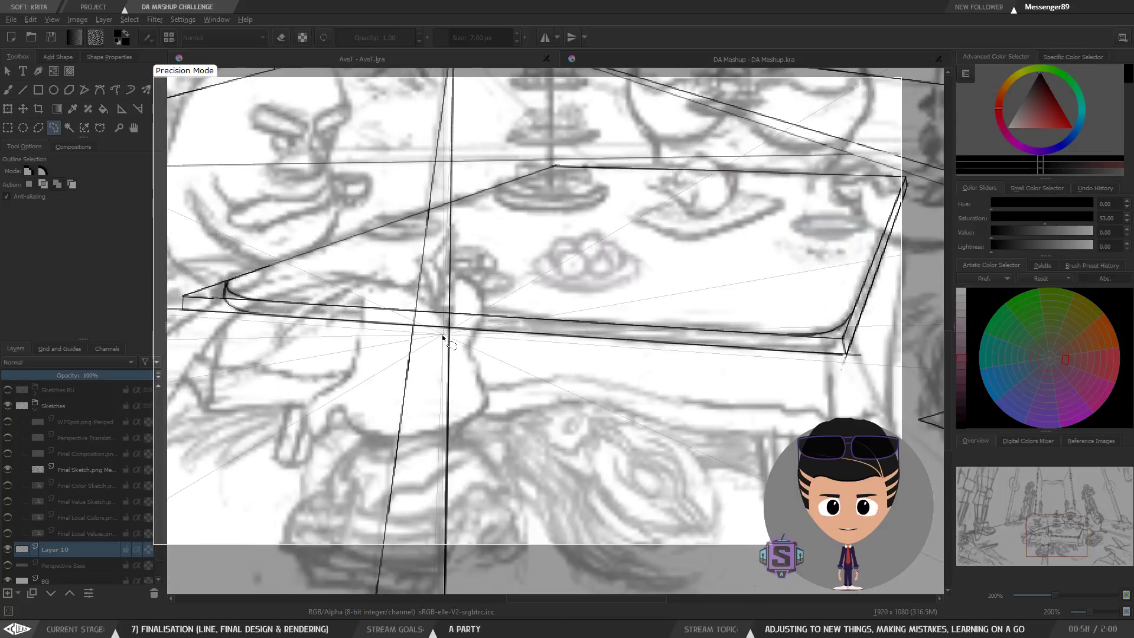
Erase the tabletop's lower thickness edge along the right side, the front and the left corner, keeping the upper outline.
key(minus)
key(plus)
drag(861, 303, 739, 327)
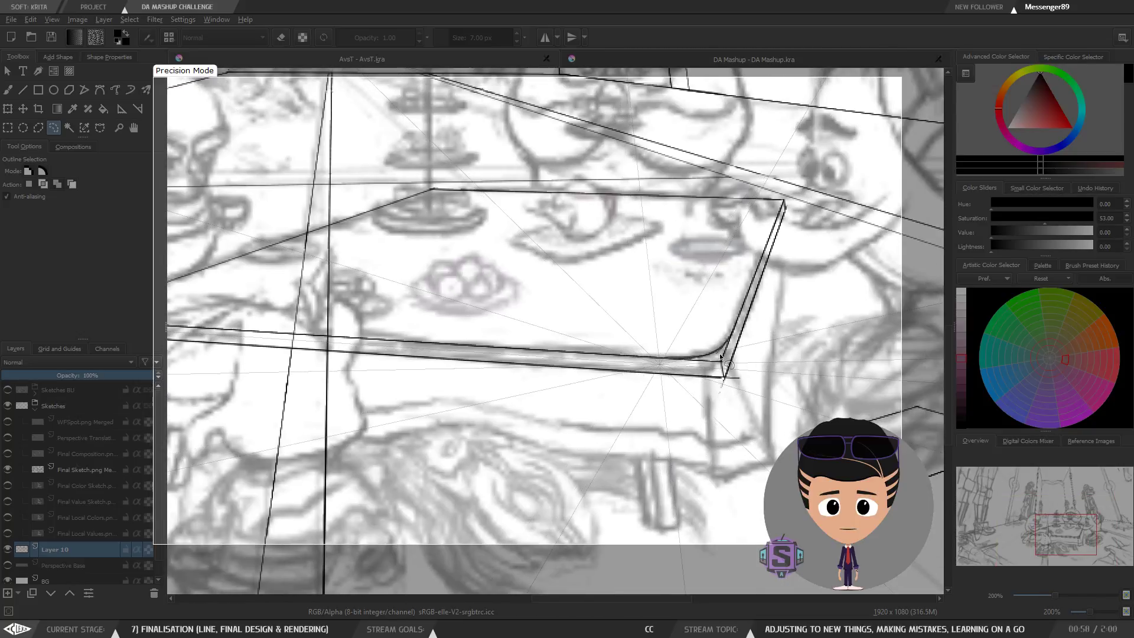
key(b)
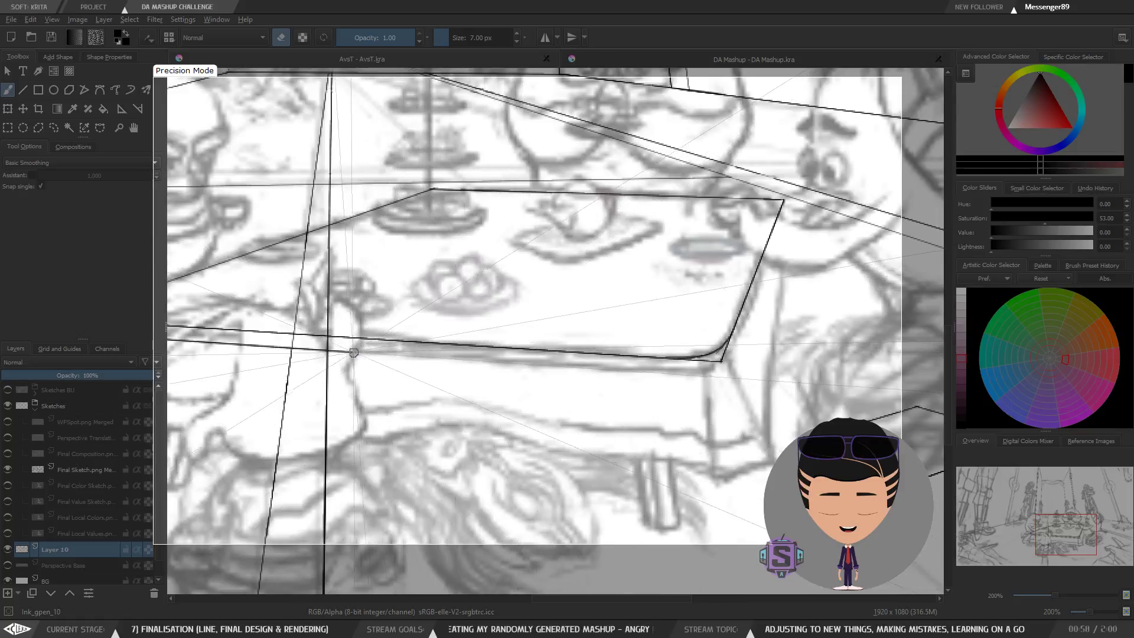
mouse_move(388, 345)
mouse_down()
mouse_move(635, 304)
mouse_move(668, 360)
mouse_up()
scroll(640, 312, up, 2)
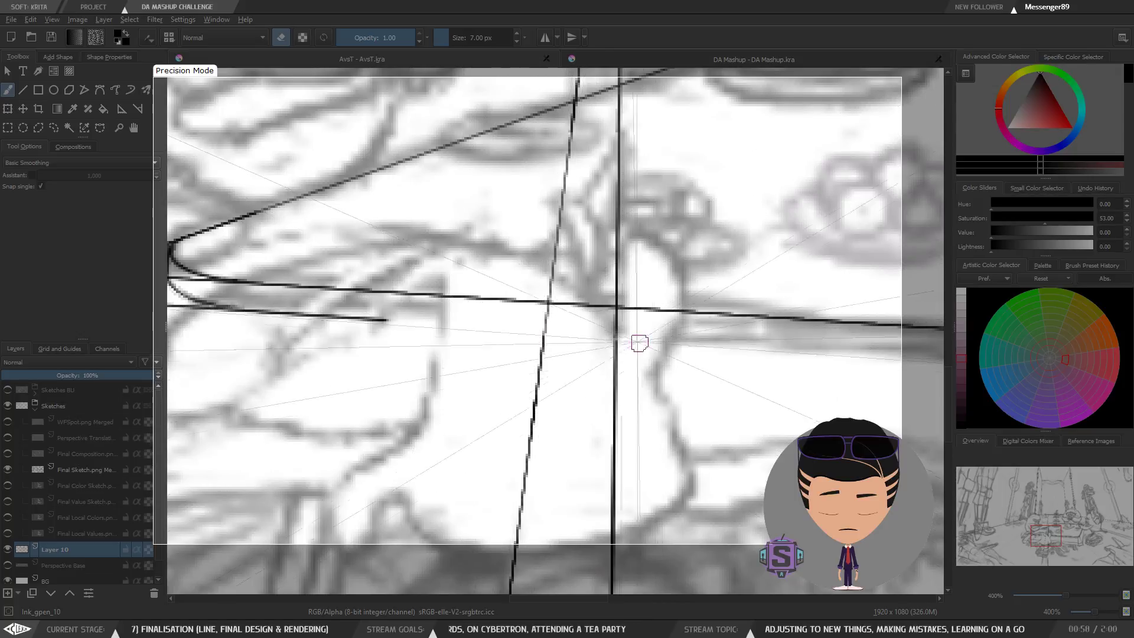
key(minus)
key(minus)
drag(479, 334, 570, 362)
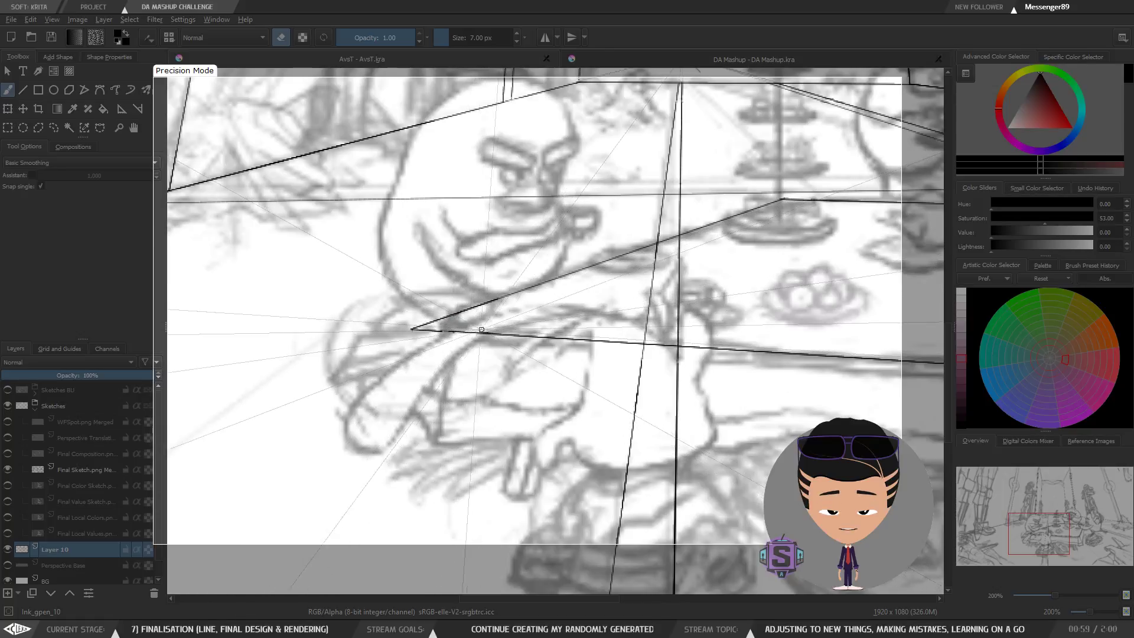
Restore the rounded curve at the tabletop's left corner and check the outline against the whole composition.
key(1)
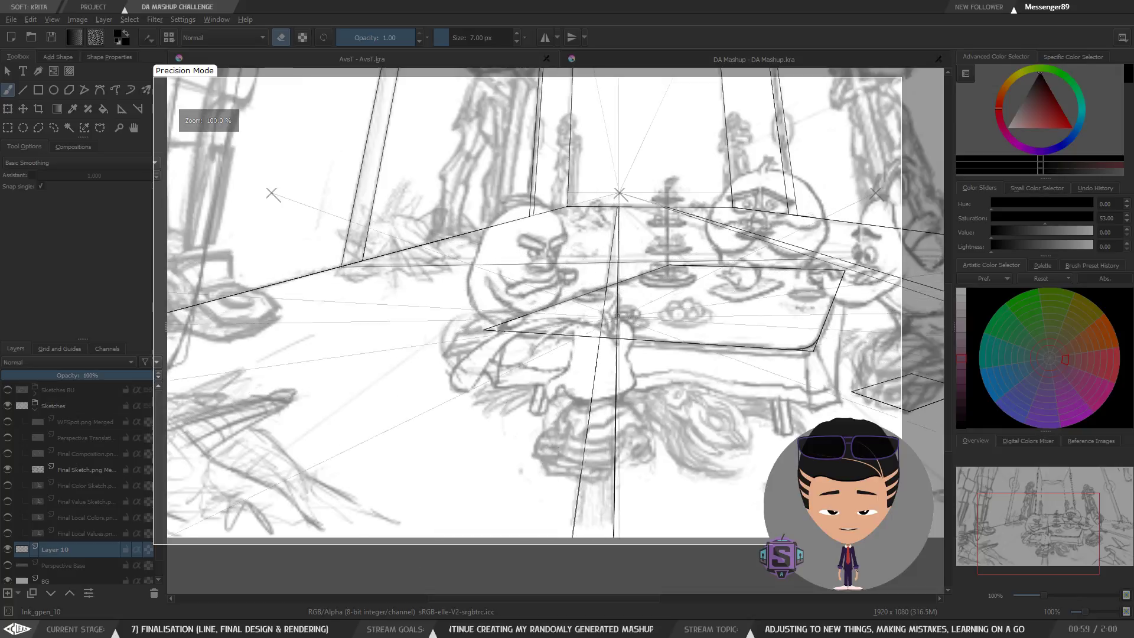
scroll(605, 303, up, 5)
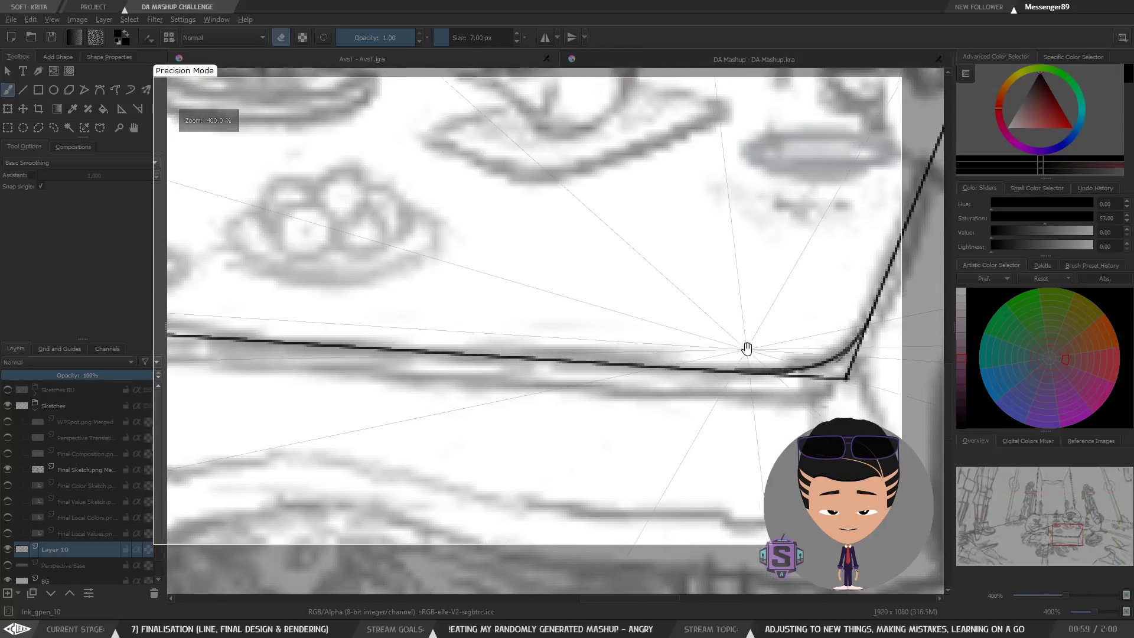
scroll(632, 322, down, 2)
drag(491, 354, 697, 383)
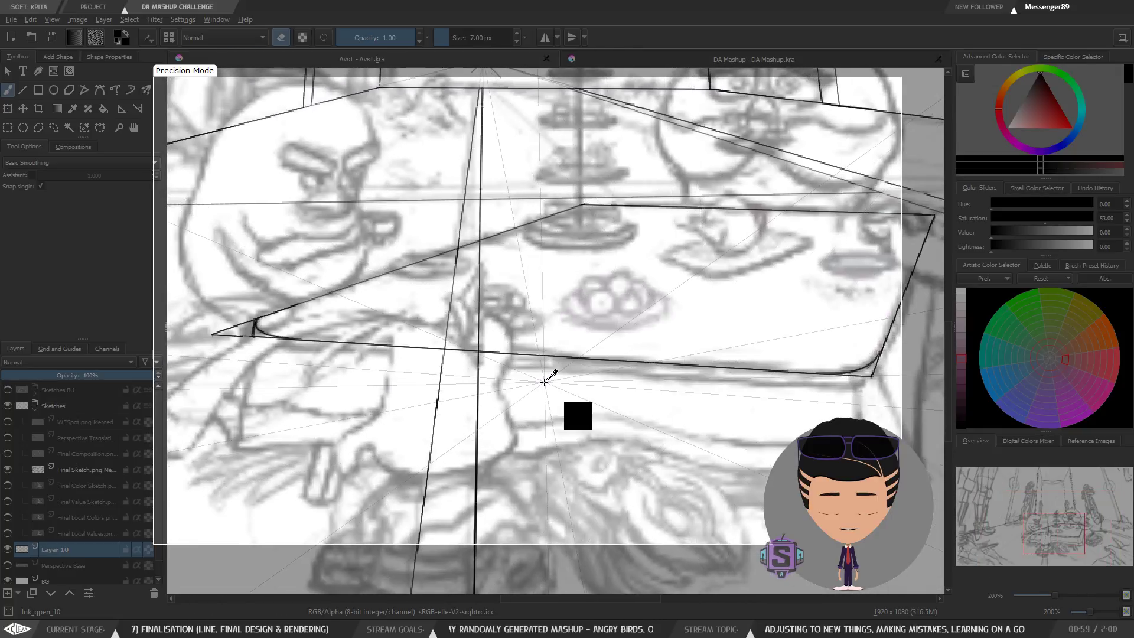
scroll(548, 395, up, 2)
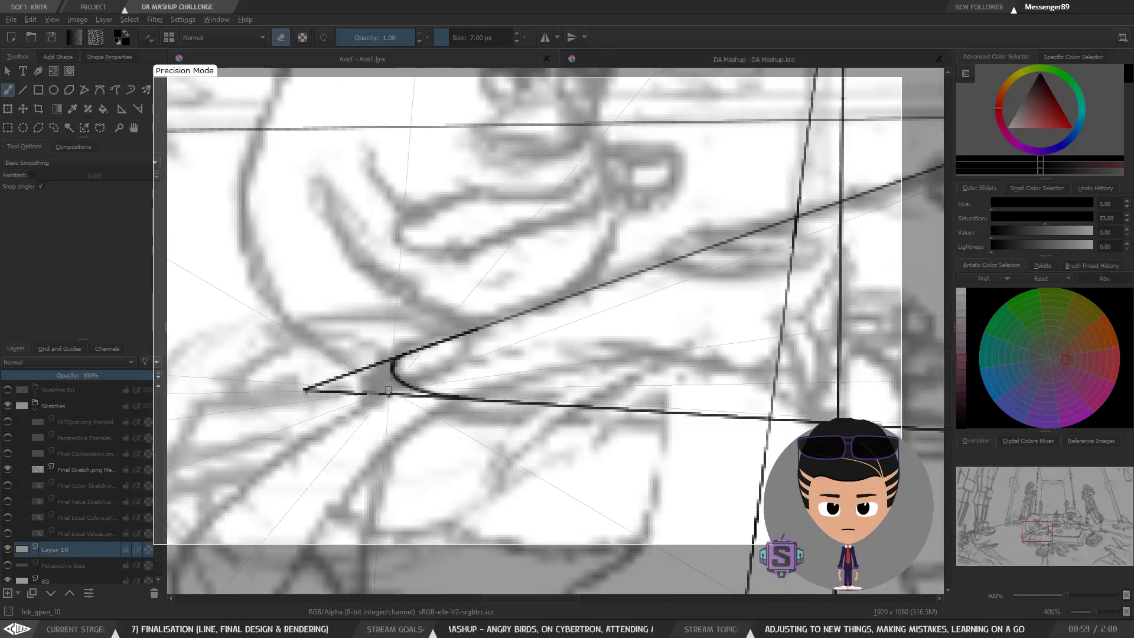
scroll(384, 390, down, 4)
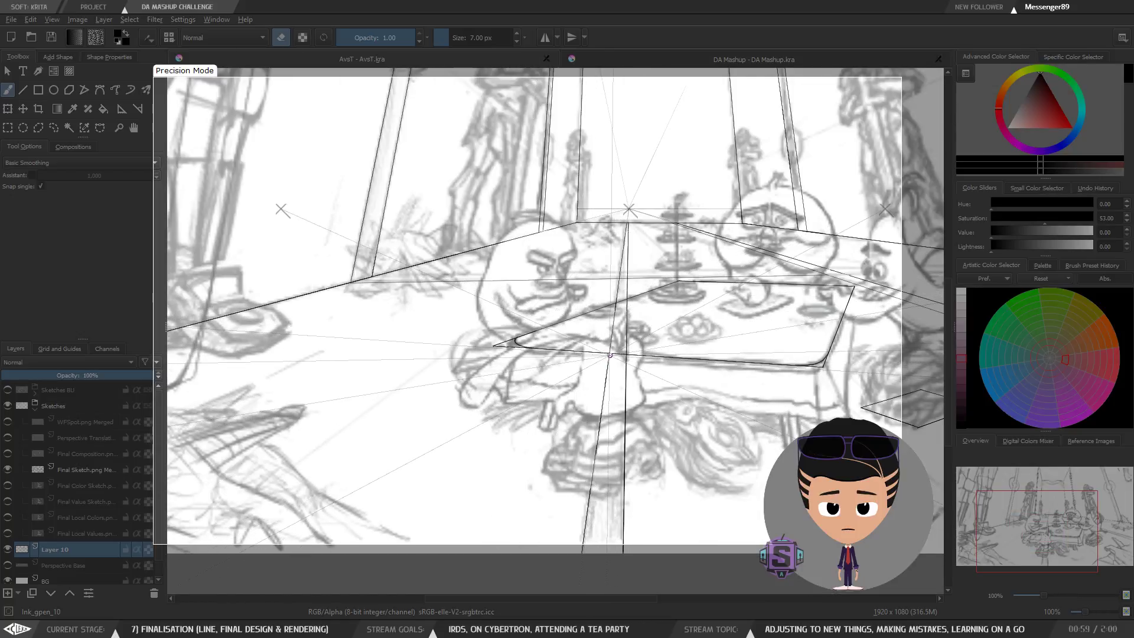
drag(614, 388, 506, 424)
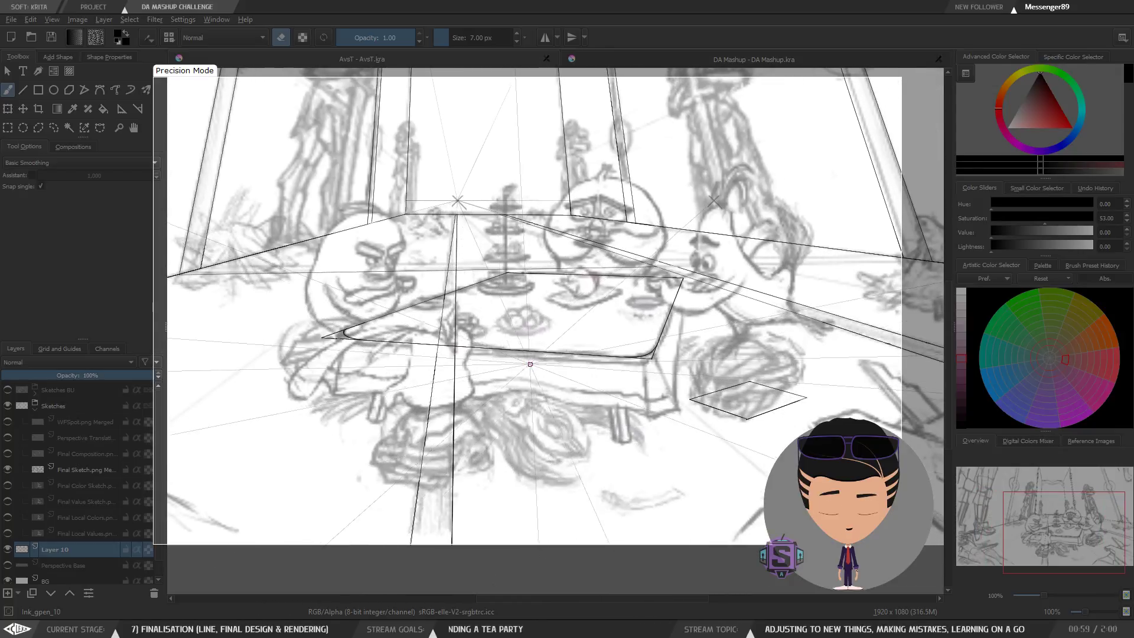
Turn off the tablet's Precision Mode and save the document.
right_click(525, 363)
click(549, 445)
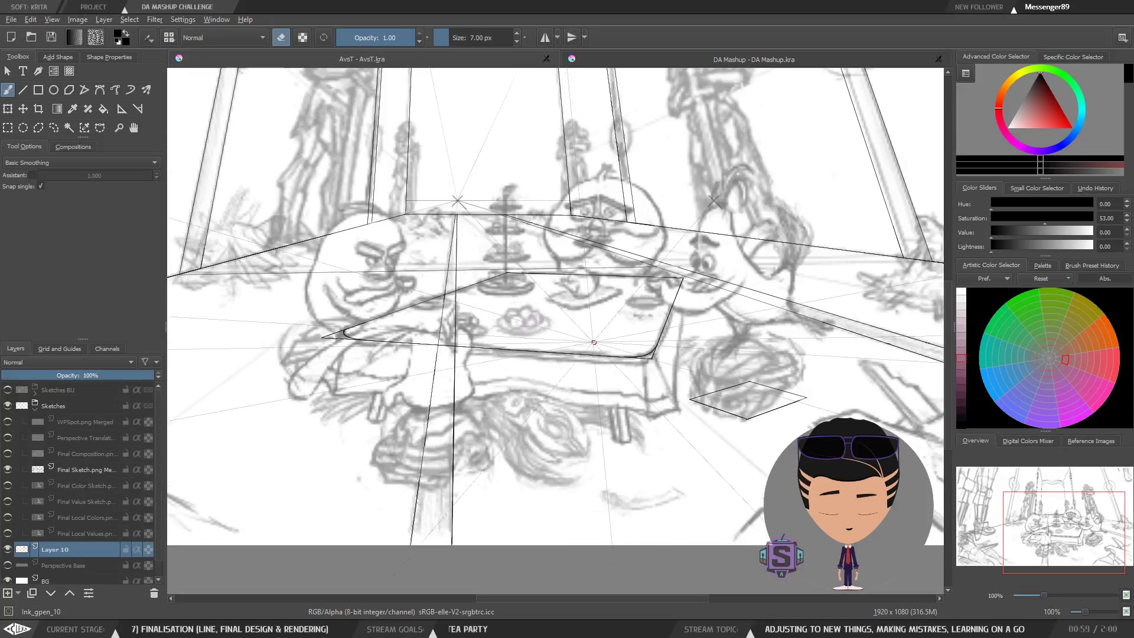
drag(585, 374, 594, 421)
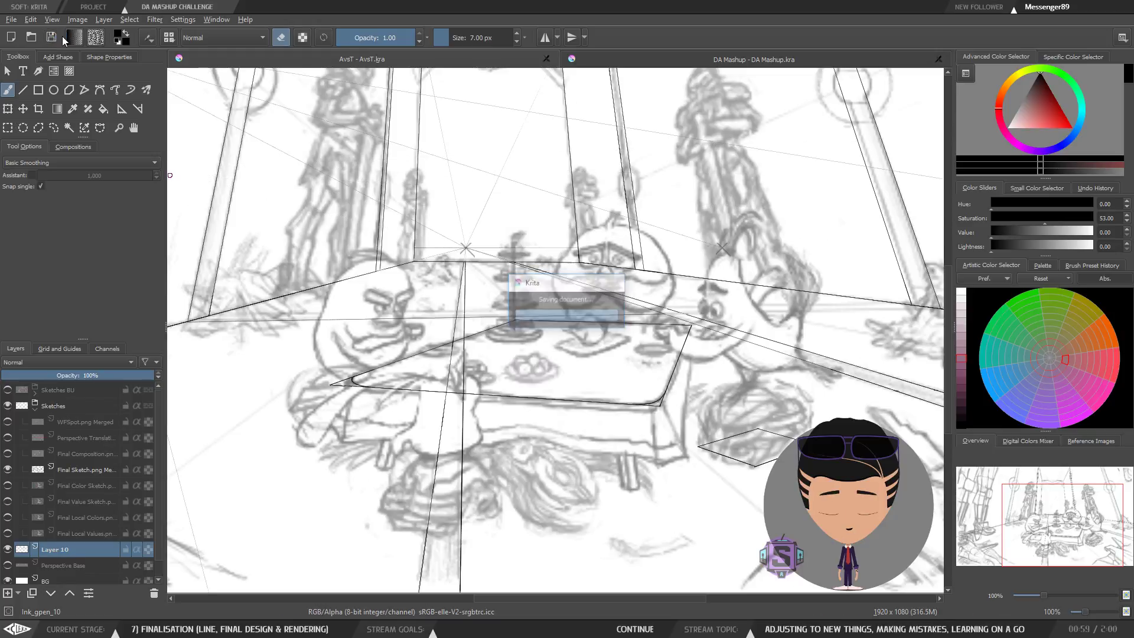
key(minus)
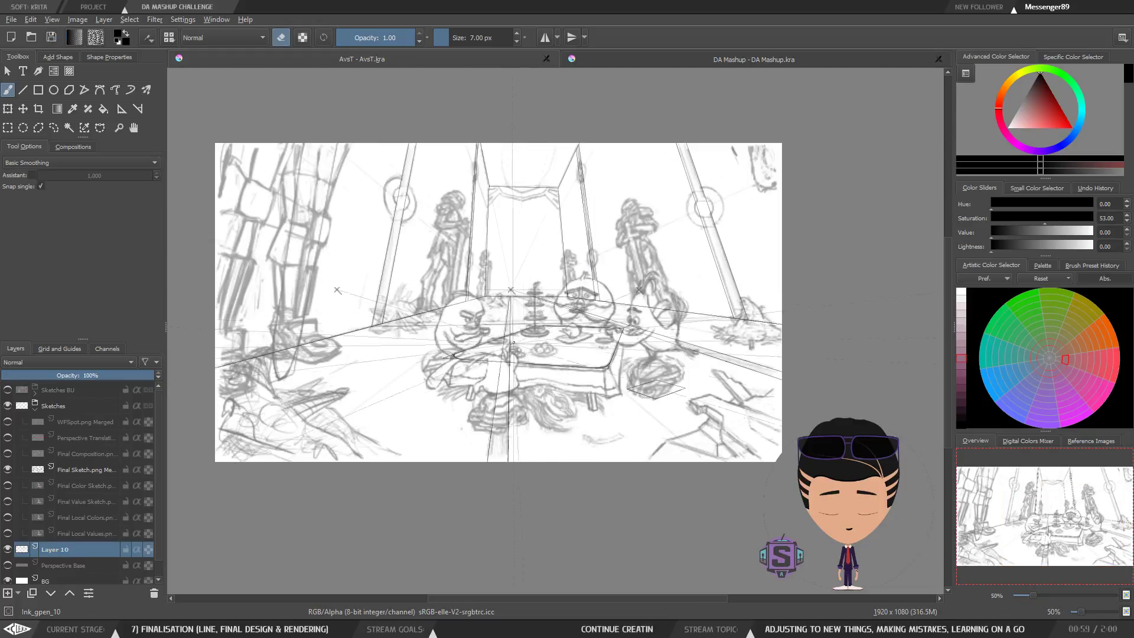
key(1)
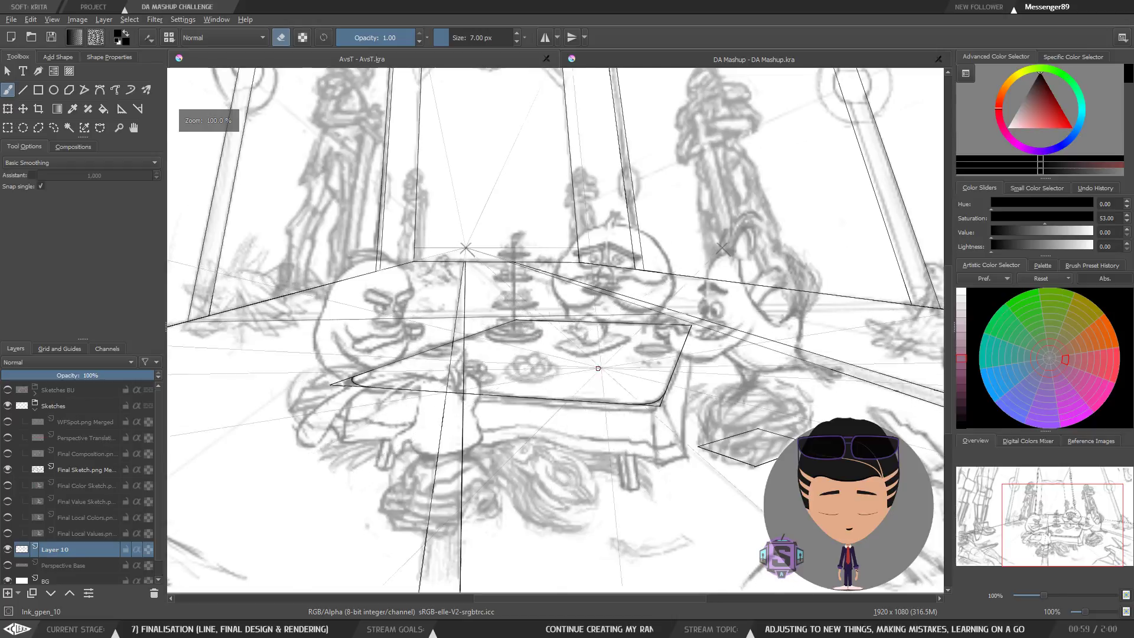
Outline-select the tabletop's right, back and front edge lines on Layer 10, up to the vertical guide lines.
scroll(545, 360, up, 3)
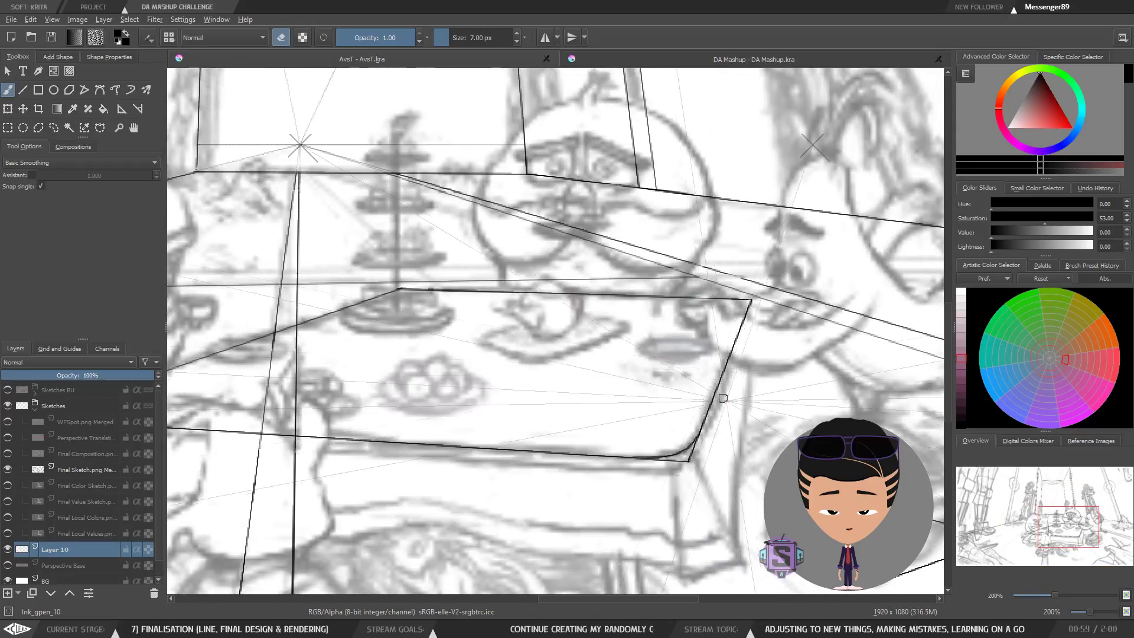
key(q)
mouse_move(697, 487)
mouse_down()
mouse_move(755, 300)
mouse_move(679, 286)
mouse_move(415, 286)
mouse_move(313, 313)
mouse_move(628, 349)
mouse_move(793, 314)
mouse_move(646, 322)
mouse_move(671, 324)
mouse_move(641, 295)
mouse_move(636, 313)
mouse_move(665, 322)
mouse_up()
mouse_move(717, 416)
mouse_down()
mouse_move(637, 351)
mouse_move(547, 321)
mouse_move(493, 324)
mouse_move(603, 369)
mouse_move(894, 372)
mouse_move(876, 339)
mouse_move(763, 315)
mouse_move(530, 309)
mouse_move(499, 322)
mouse_up()
drag(577, 307, 760, 375)
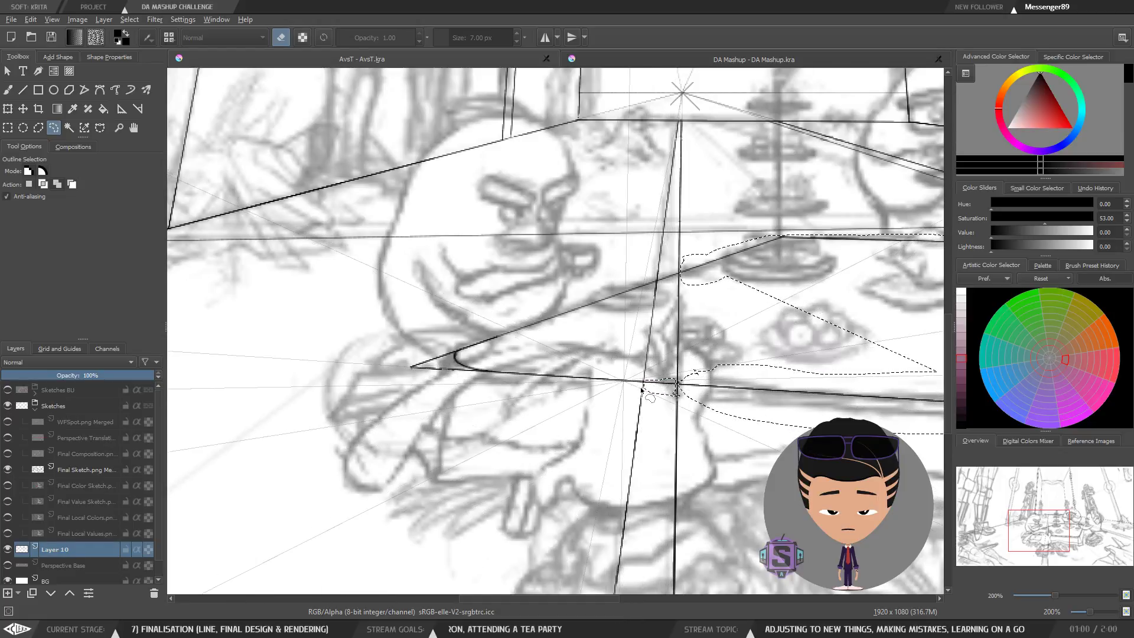
Extend the outline selection around the tabletop's left corner and the back edge segment between the two vertical guide lines.
mouse_move(642, 385)
mouse_down()
mouse_move(656, 282)
mouse_move(641, 273)
mouse_move(608, 271)
mouse_move(392, 342)
mouse_move(449, 416)
mouse_move(640, 385)
mouse_up()
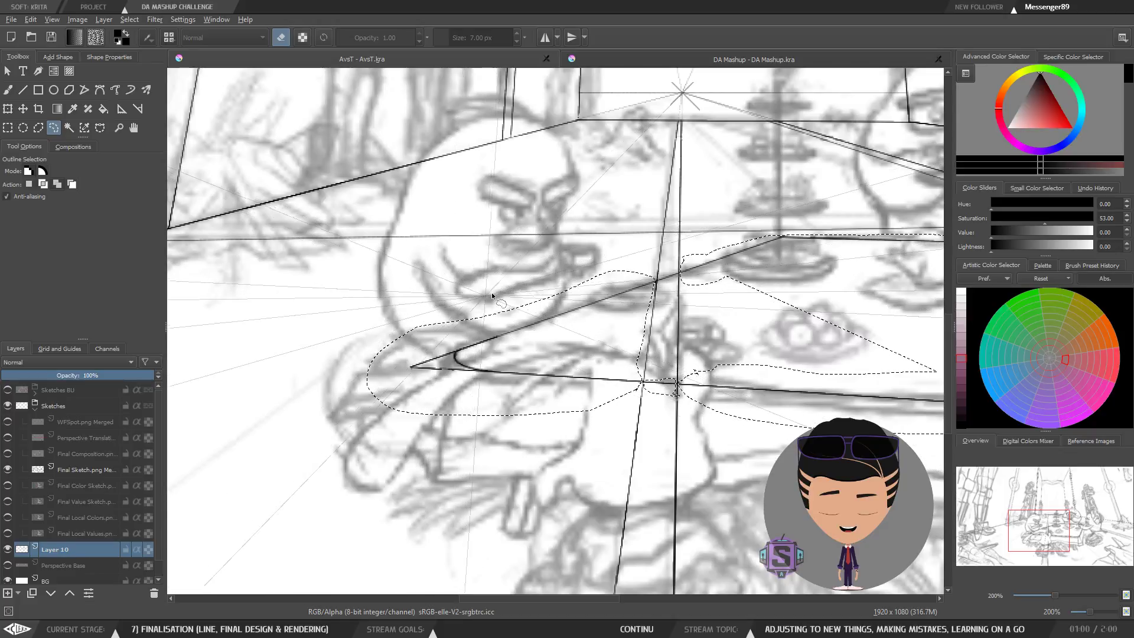
key(ctrl+plus)
key(ctrl+plus)
drag(755, 351, 576, 414)
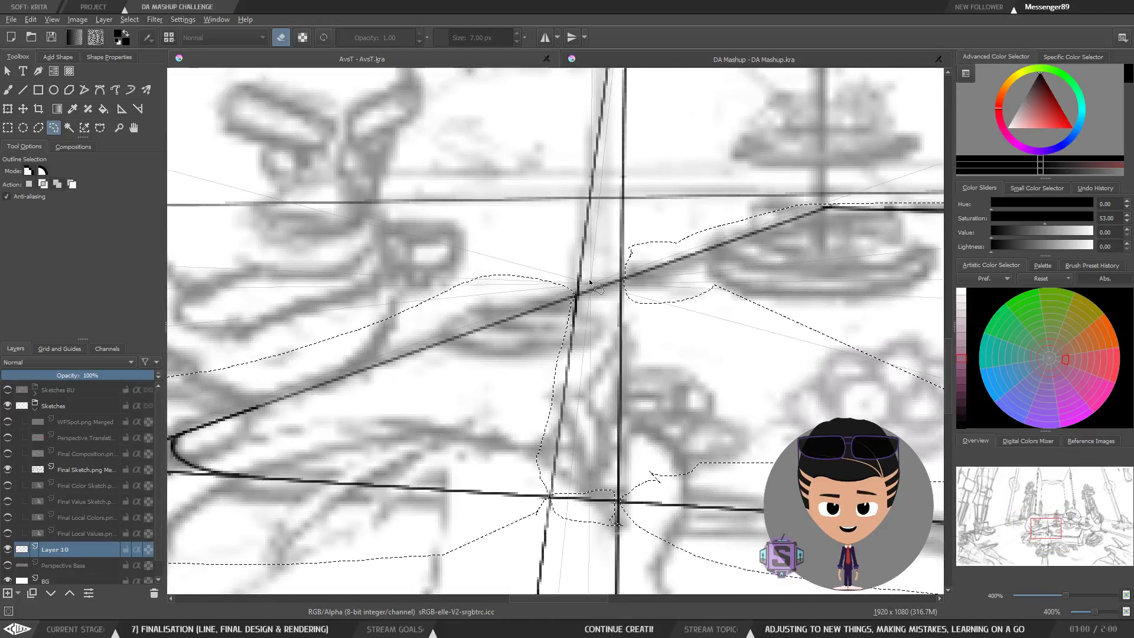
mouse_move(583, 307)
mouse_down()
mouse_move(607, 309)
mouse_move(620, 288)
mouse_move(608, 270)
mouse_move(589, 299)
mouse_up()
key(ctrl+minus)
key(ctrl+minus)
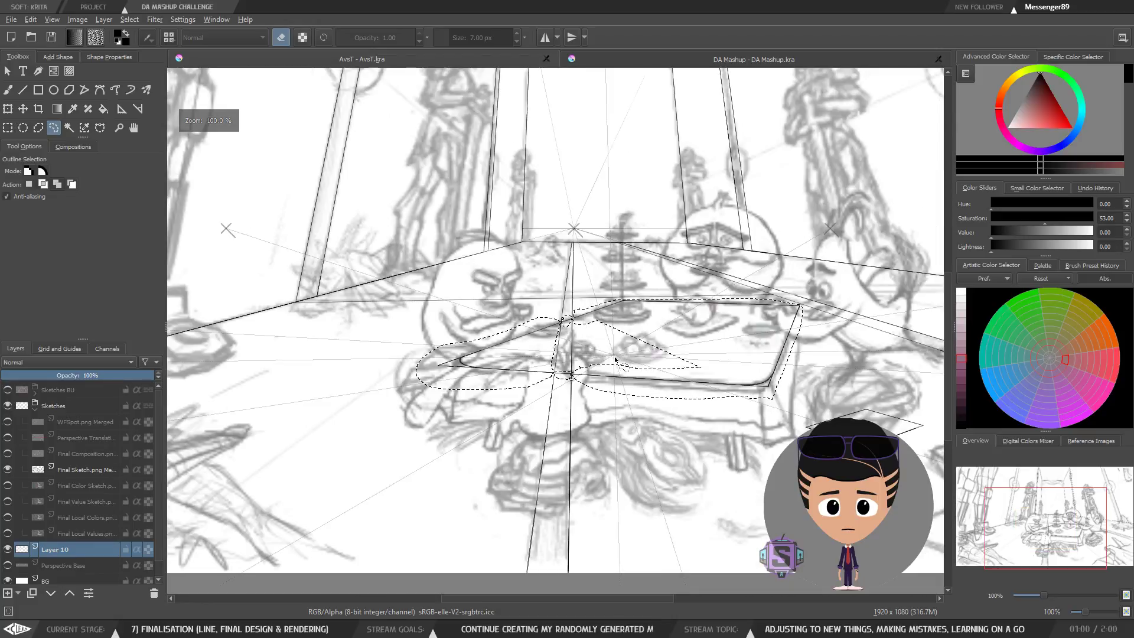
Examine the selection boundary along the tabletop's corners and edges, up close and against the whole table.
key(ctrl+minus)
mouse_move(565, 382)
mouse_down()
mouse_move(525, 385)
mouse_move(559, 390)
mouse_up()
key(ctrl+plus)
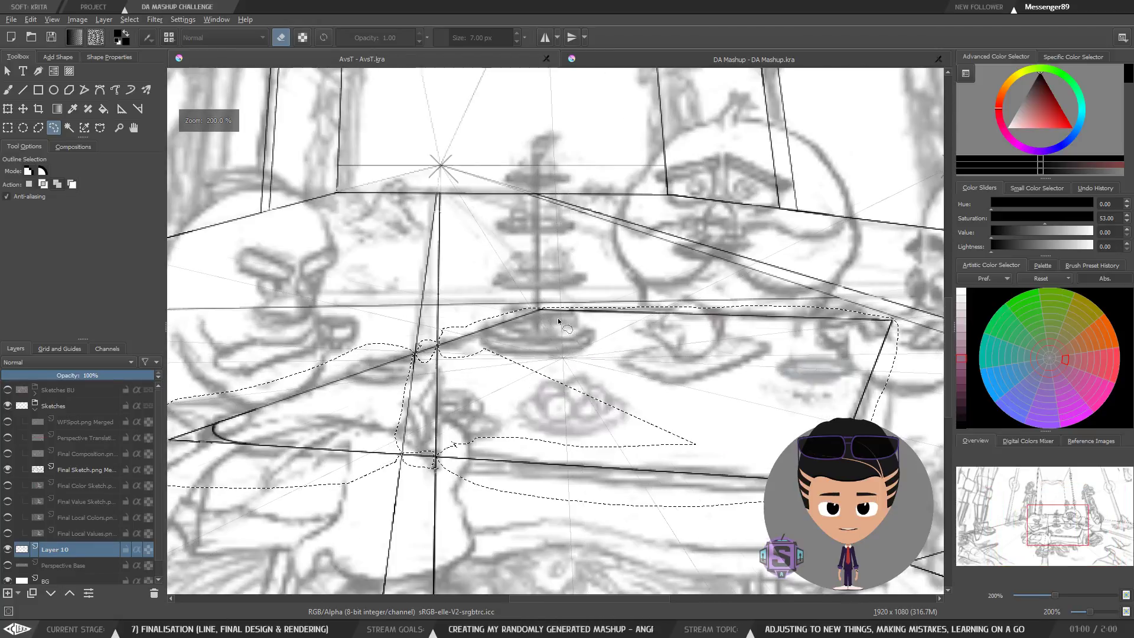
key(ctrl+plus)
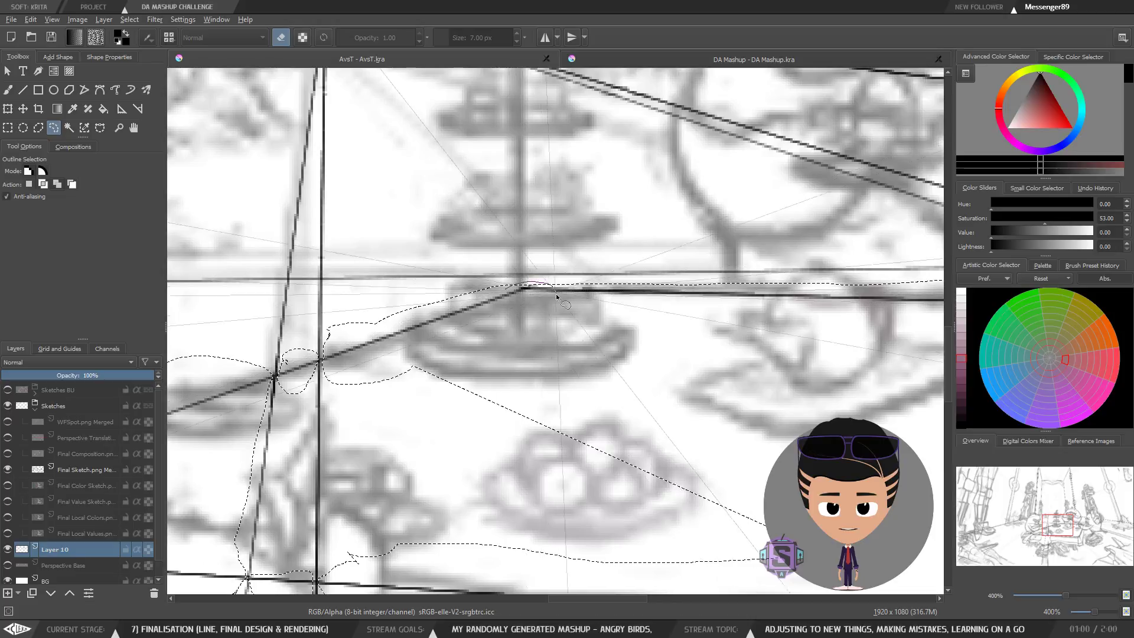
key(ctrl+minus)
drag(703, 370, 579, 359)
key(ctrl+plus)
drag(837, 327, 813, 320)
key(ctrl+minus)
drag(550, 401, 673, 403)
key(ctrl+minus)
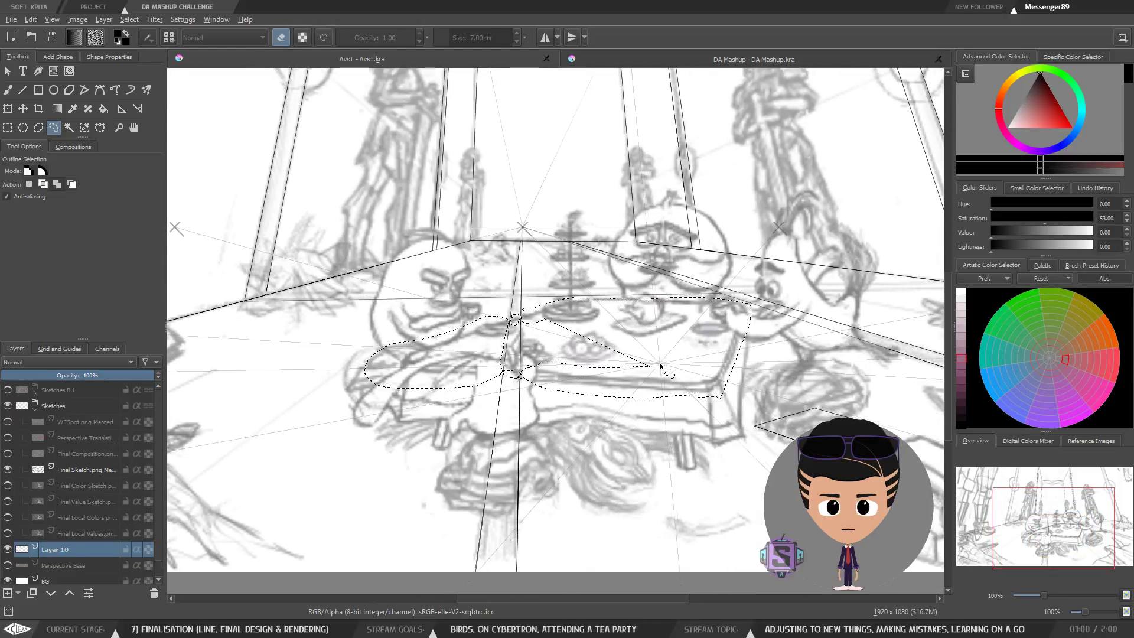
Cut the selected tabletop outline from Layer 10, paste it onto its own layer, and return to the freehand brush.
key(ctrl+c)
key(ctrl+v)
key(b)
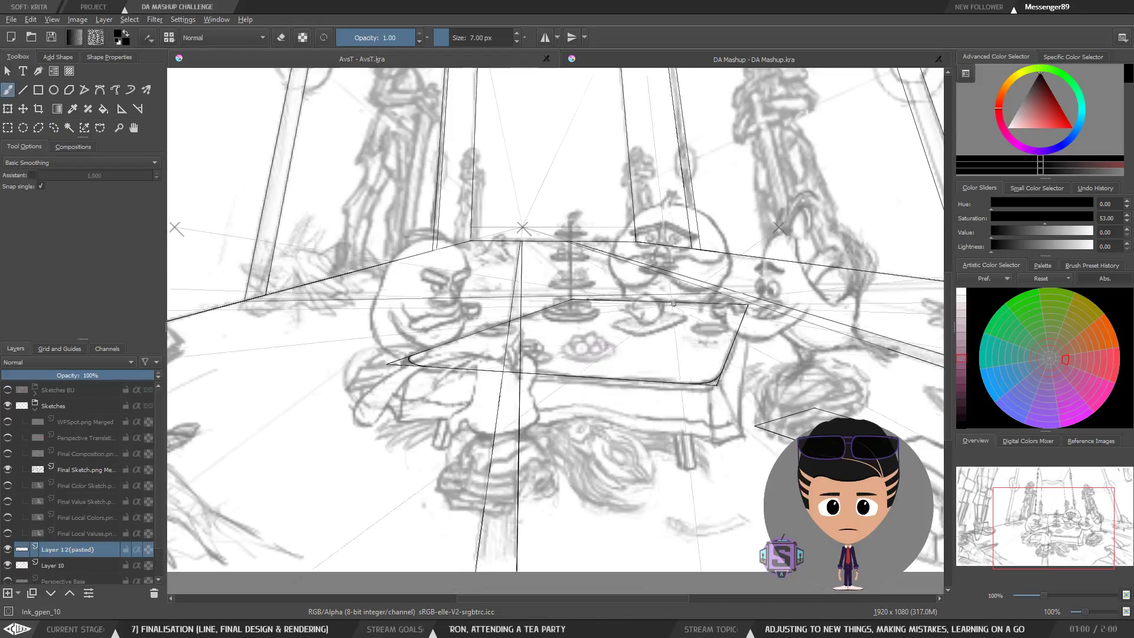
Hide the pasted tabletop layer and check the remaining perspective lines across the whole composition.
click(8, 549)
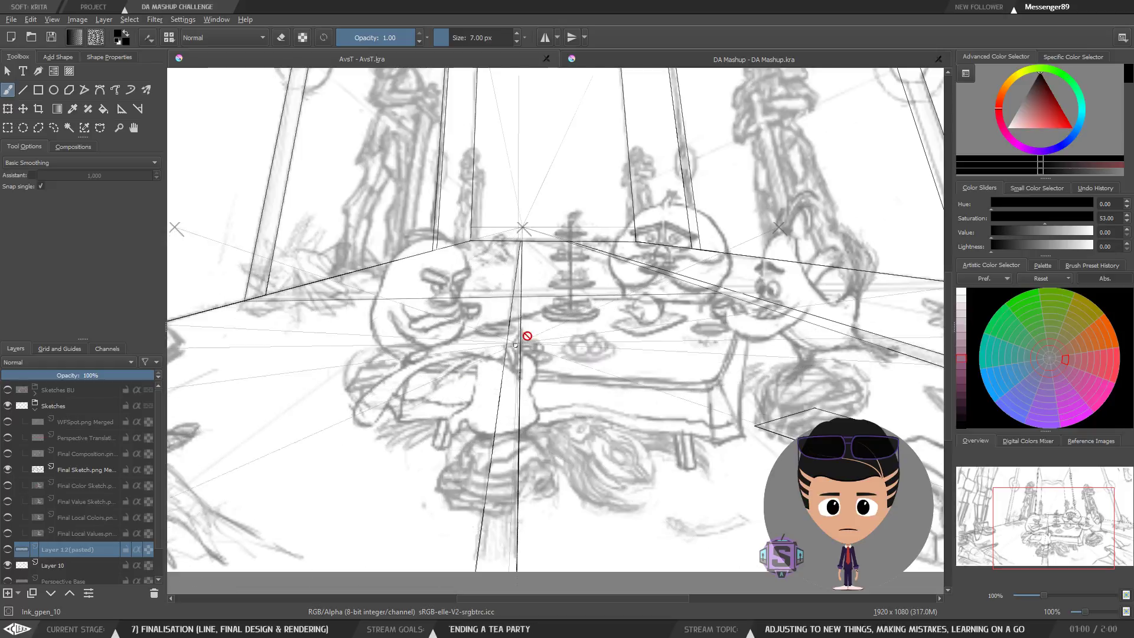
key(minus)
key(minus)
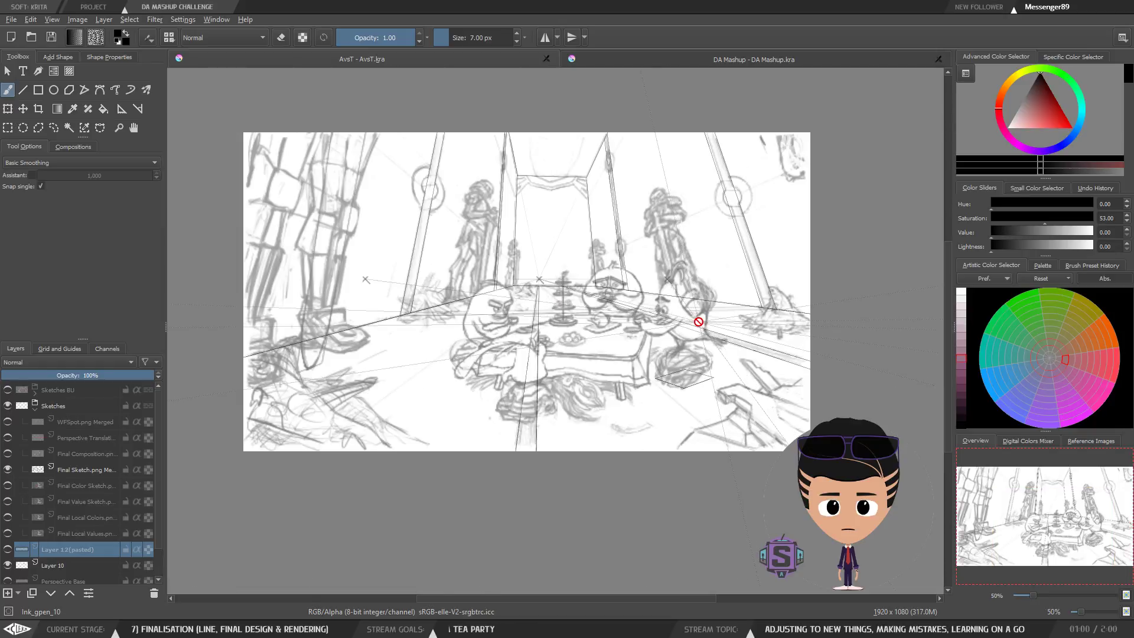
key(plus)
key(plus)
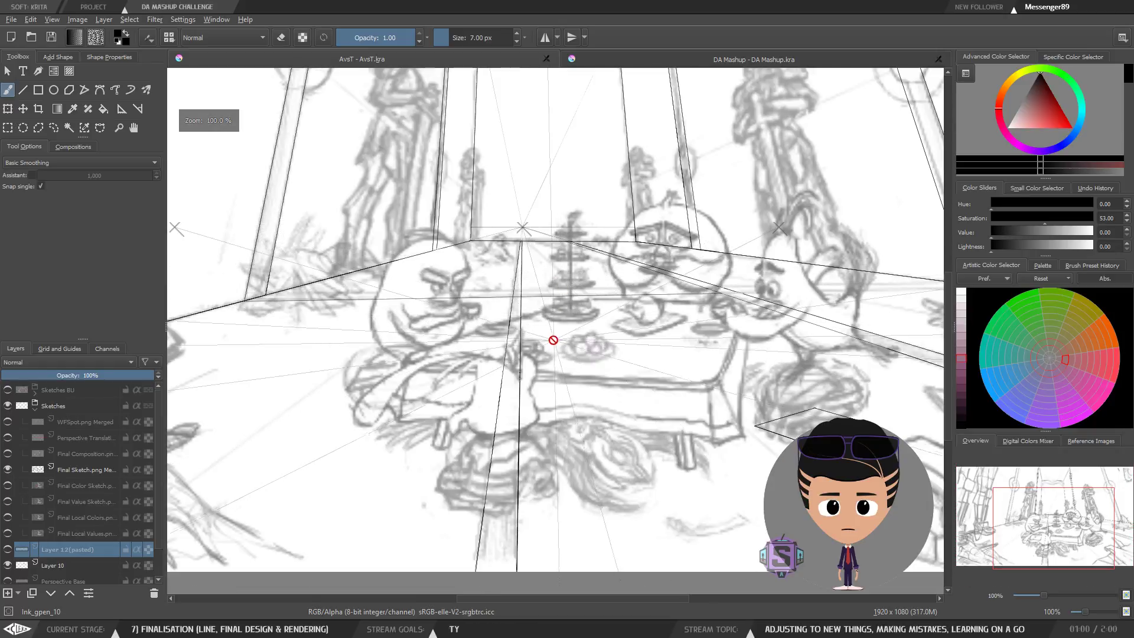
drag(584, 365, 662, 381)
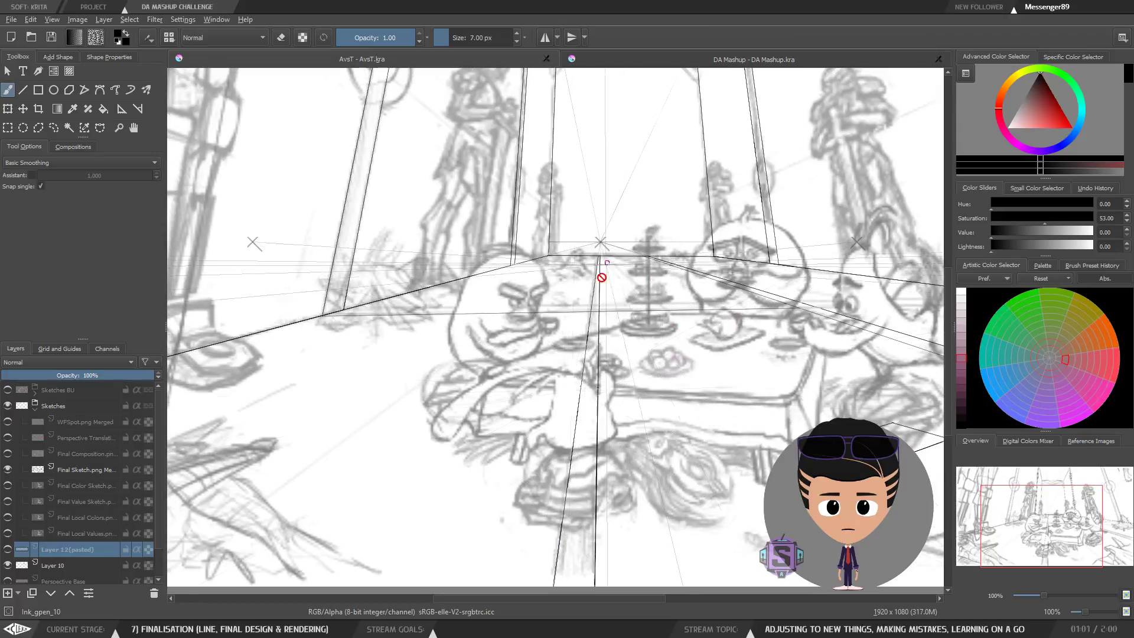
drag(577, 336, 535, 328)
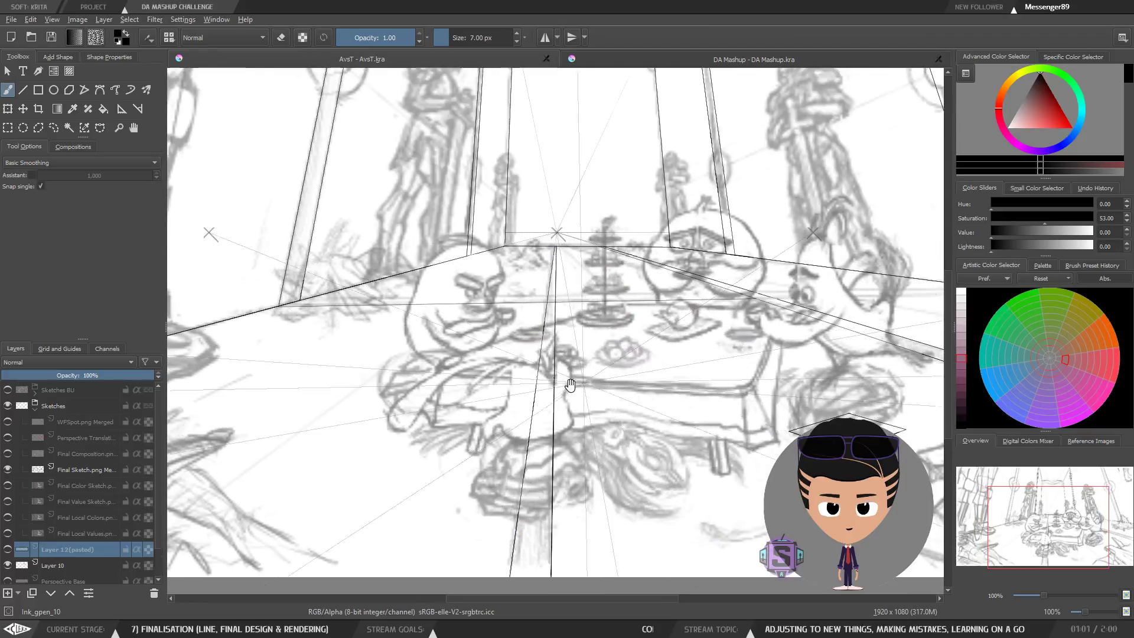
Open the name of Layer 10 for editing.
double_click(55, 565)
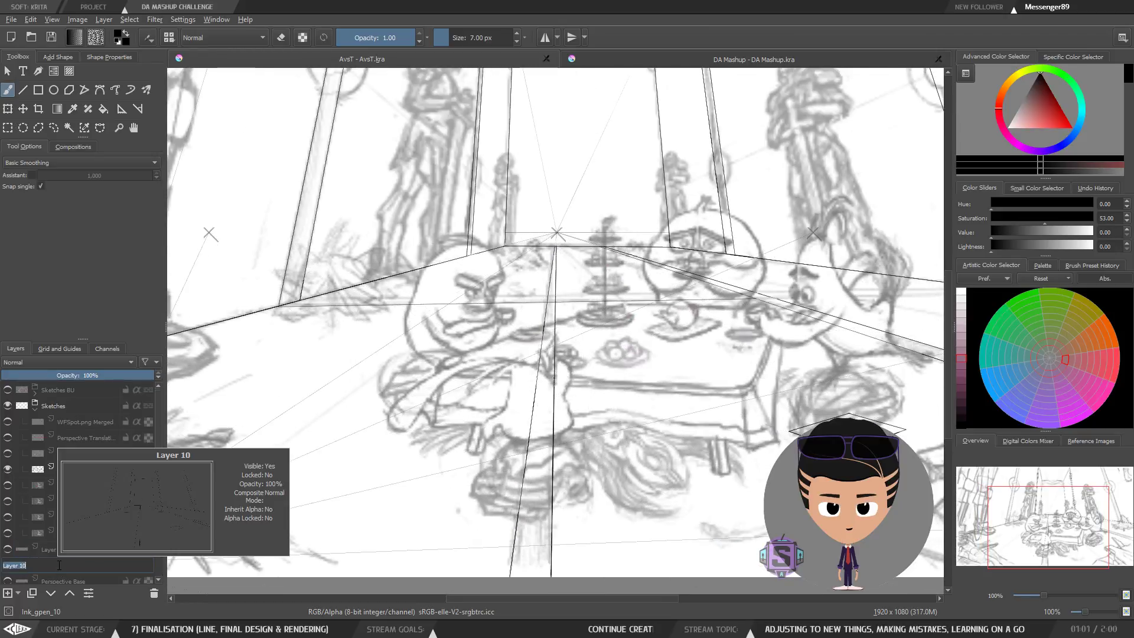
Rename Layer 10 as Planes.
text(B)
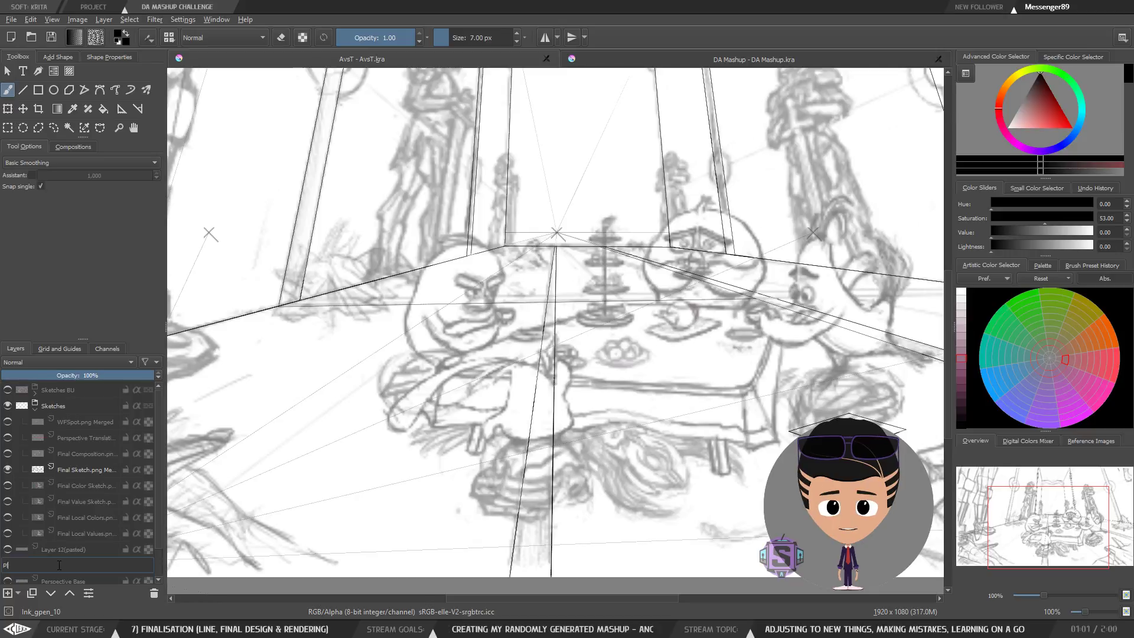
key(Return)
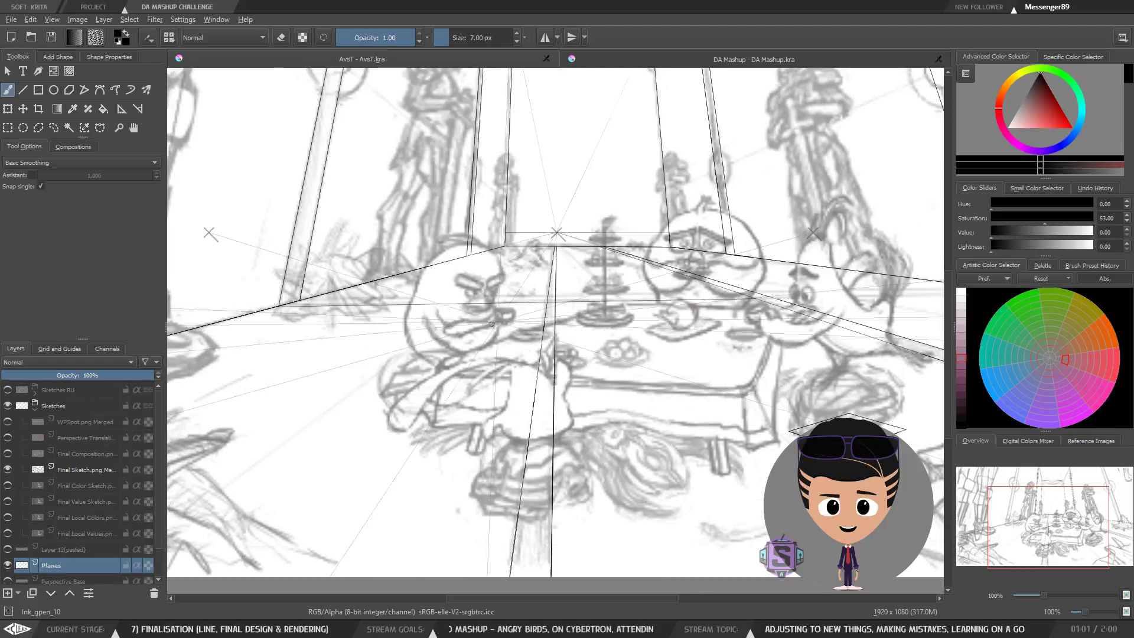
Set the brush size to 26 px and turn on eraser mode.
scroll(434, 342, down, 1)
drag(578, 352, 600, 374)
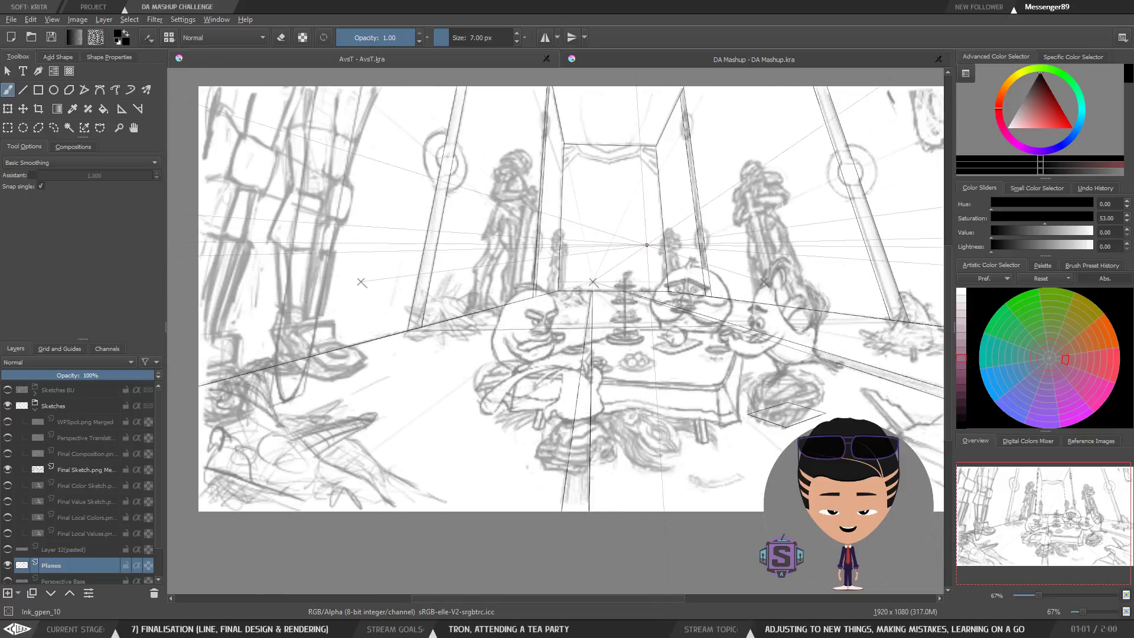
scroll(640, 224, up, 2)
scroll(633, 434, down, 2)
scroll(434, 310, up, 2)
mouse_move(508, 339)
mouse_down()
mouse_move(585, 342)
mouse_move(597, 324)
mouse_up()
key(bracketright)
key(bracketright)
key(bracketright)
key(bracketright)
key(bracketright)
key(bracketright)
key(bracketright)
key(bracketright)
key(bracketright)
key(bracketright)
key(bracketright)
key(bracketright)
key(bracketright)
key(bracketright)
key(ctrl+z)
key(e)
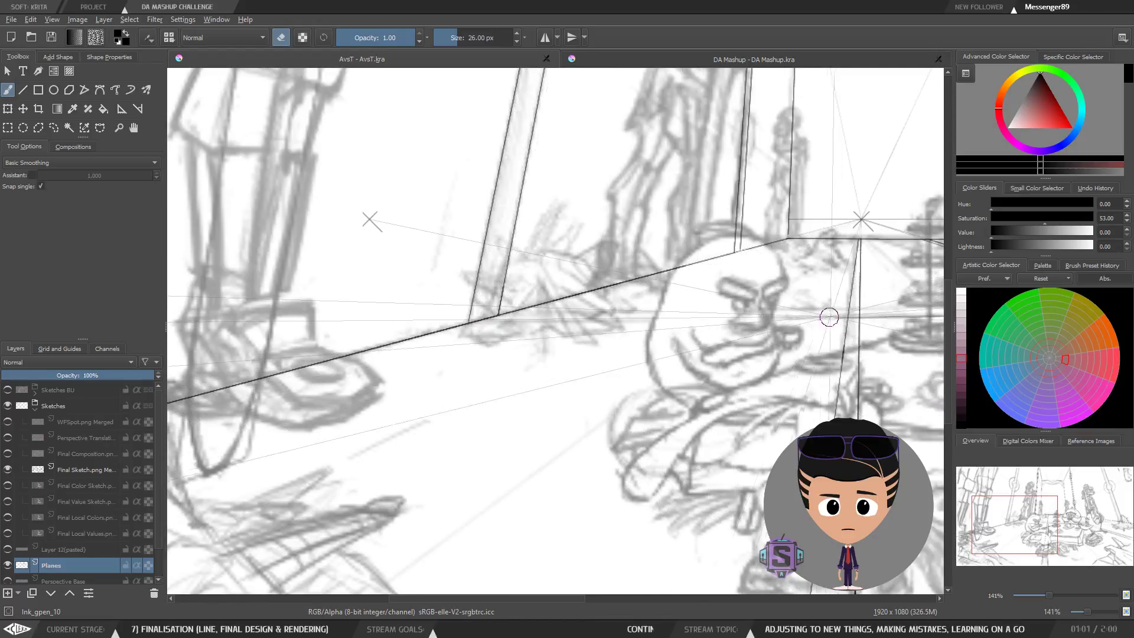
Erase the horizontal guide line that runs behind the table and across the characters on the Planes layer.
scroll(731, 318, up, 2)
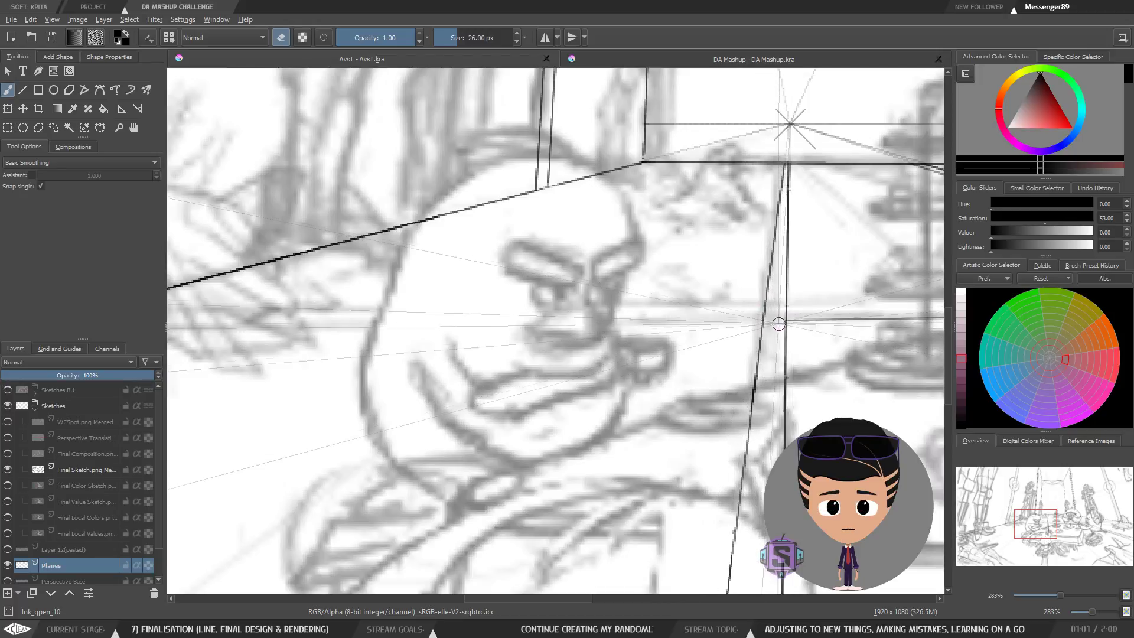
drag(804, 334, 655, 356)
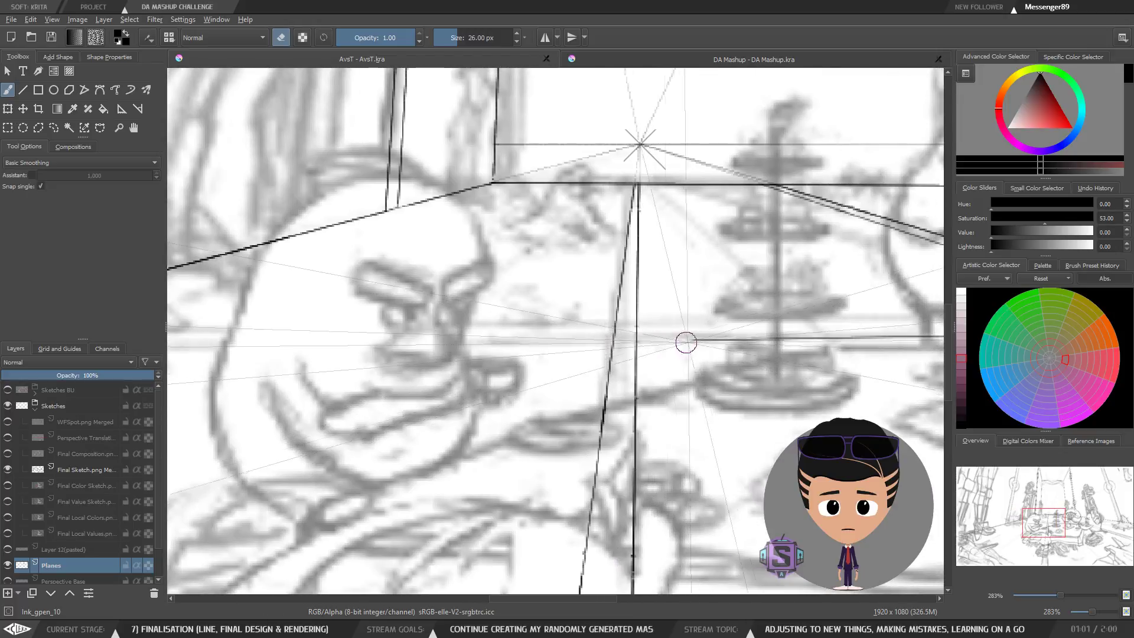
drag(821, 370, 526, 367)
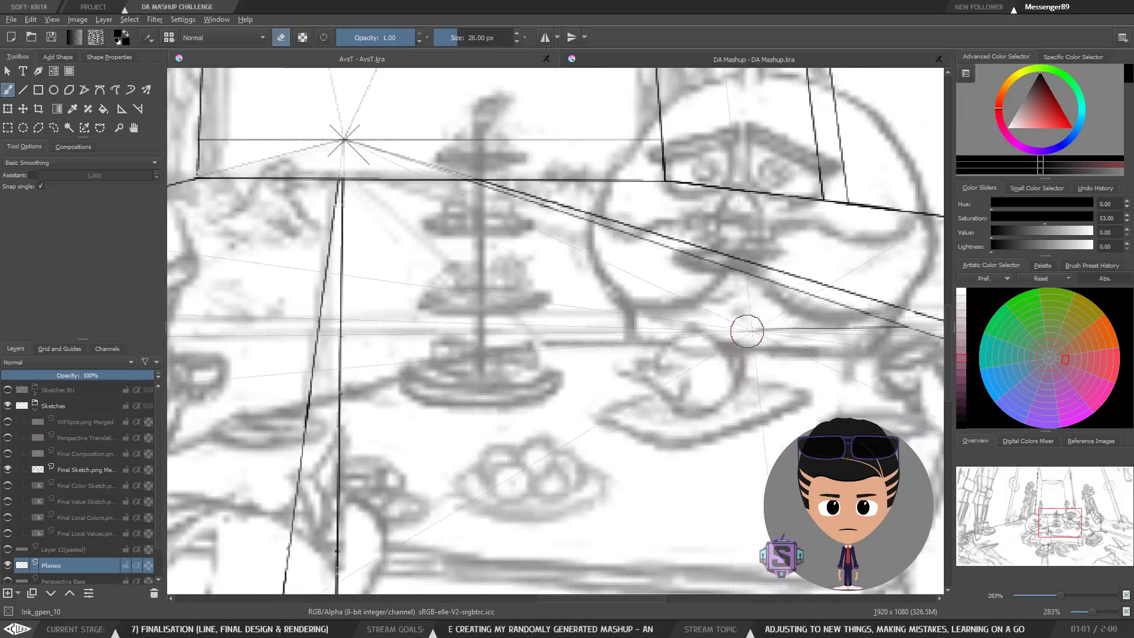
drag(860, 337, 522, 375)
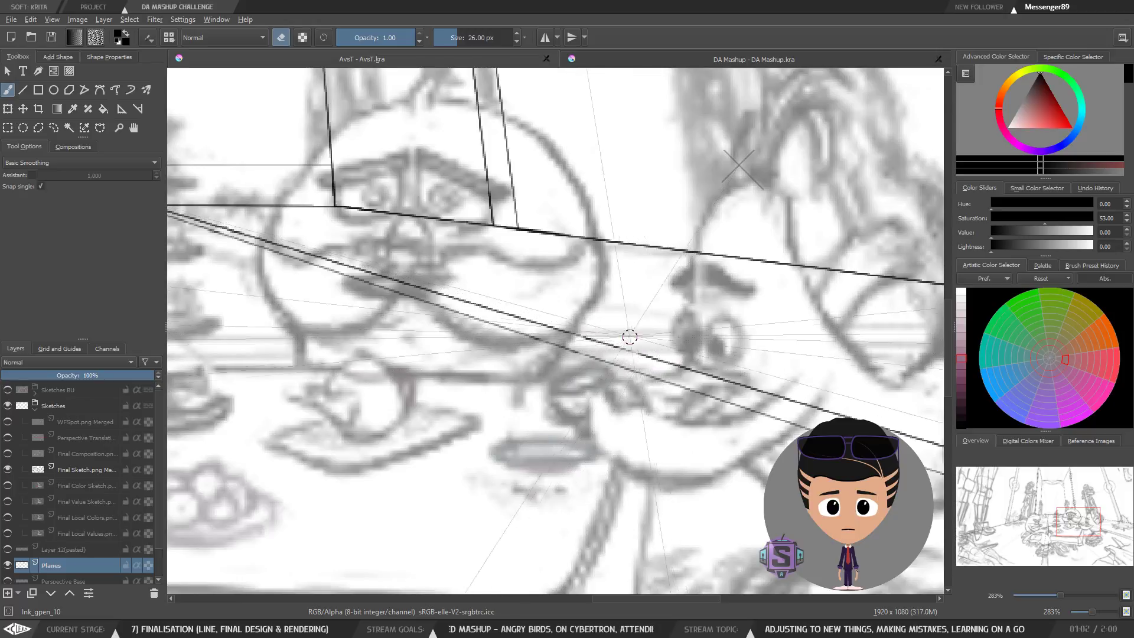
scroll(689, 349, down, 2)
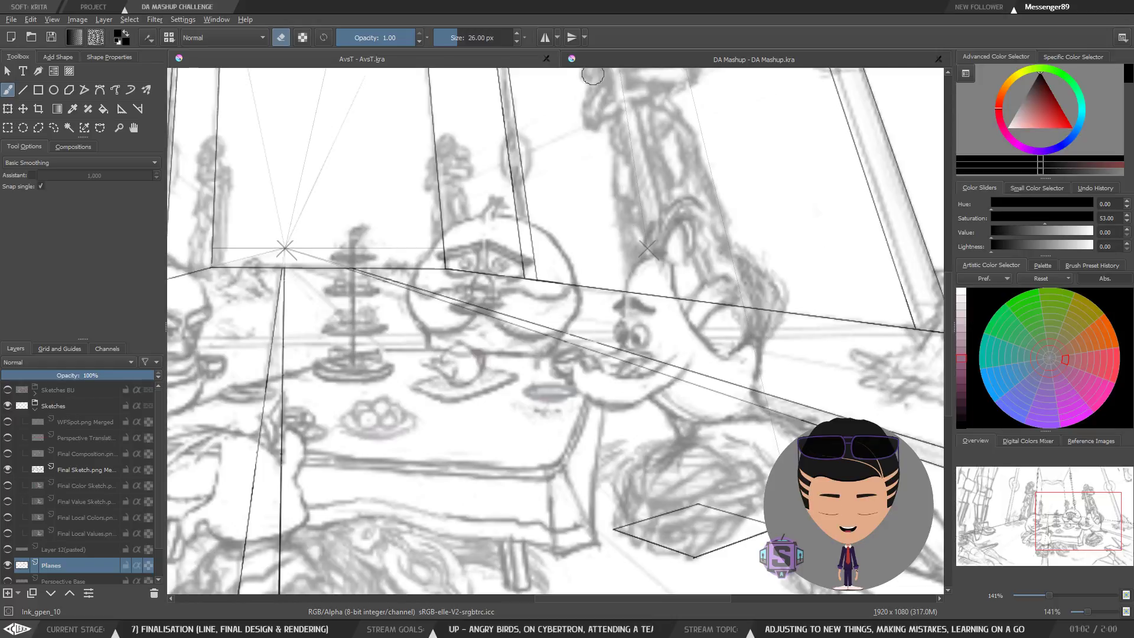
Examine how the perspective lines and the diamond plane fit the table, characters and background of the sketch.
key(ctrl+minus)
key(ctrl+minus)
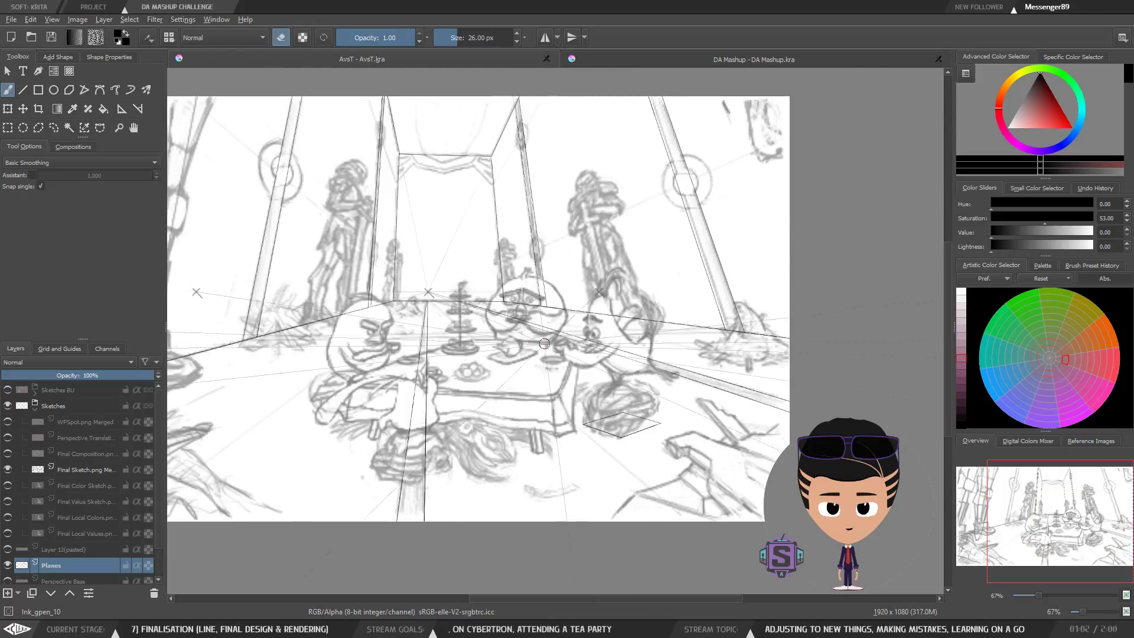
scroll(581, 430, up, 2)
mouse_move(581, 430)
mouse_down()
mouse_move(694, 346)
mouse_move(614, 414)
mouse_move(552, 493)
mouse_move(488, 486)
mouse_move(496, 437)
mouse_up()
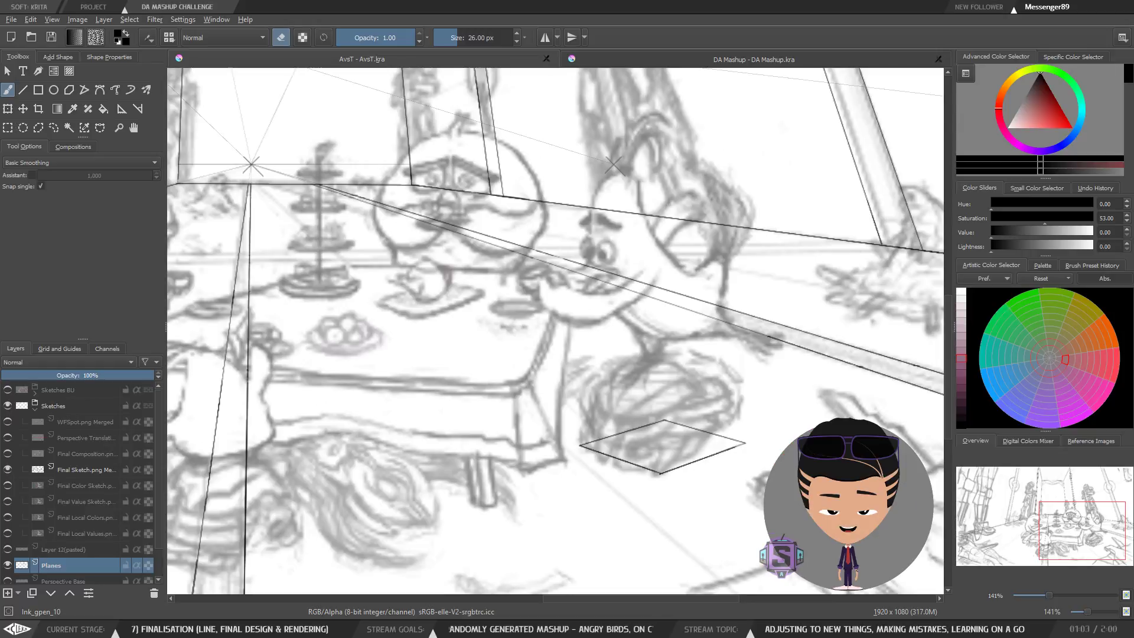
drag(551, 306, 505, 318)
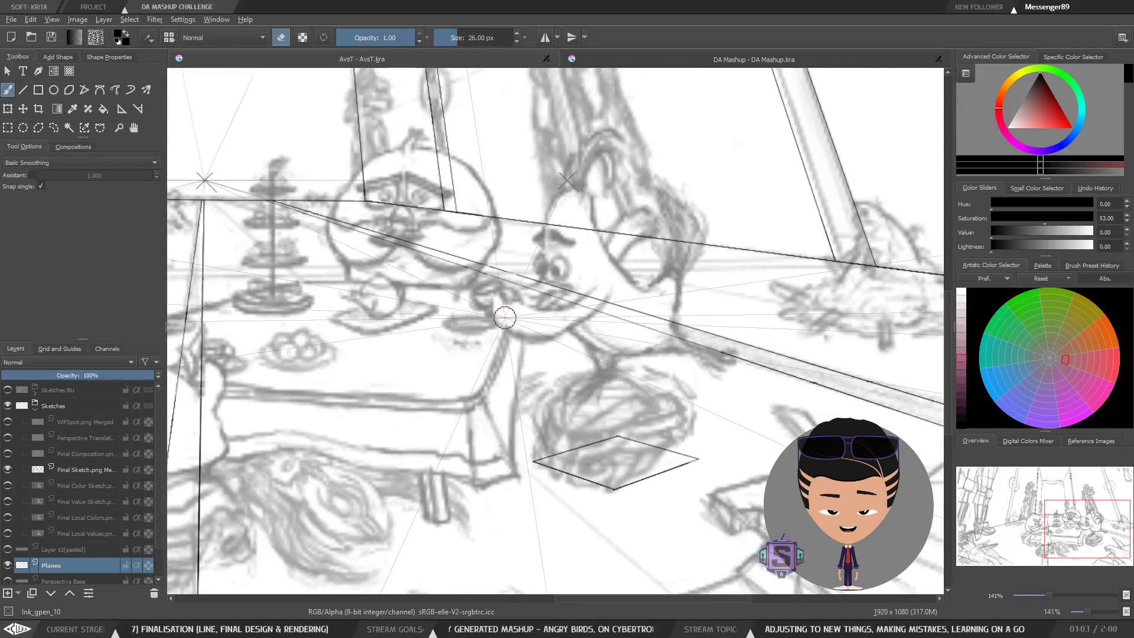
scroll(505, 318, down, 2)
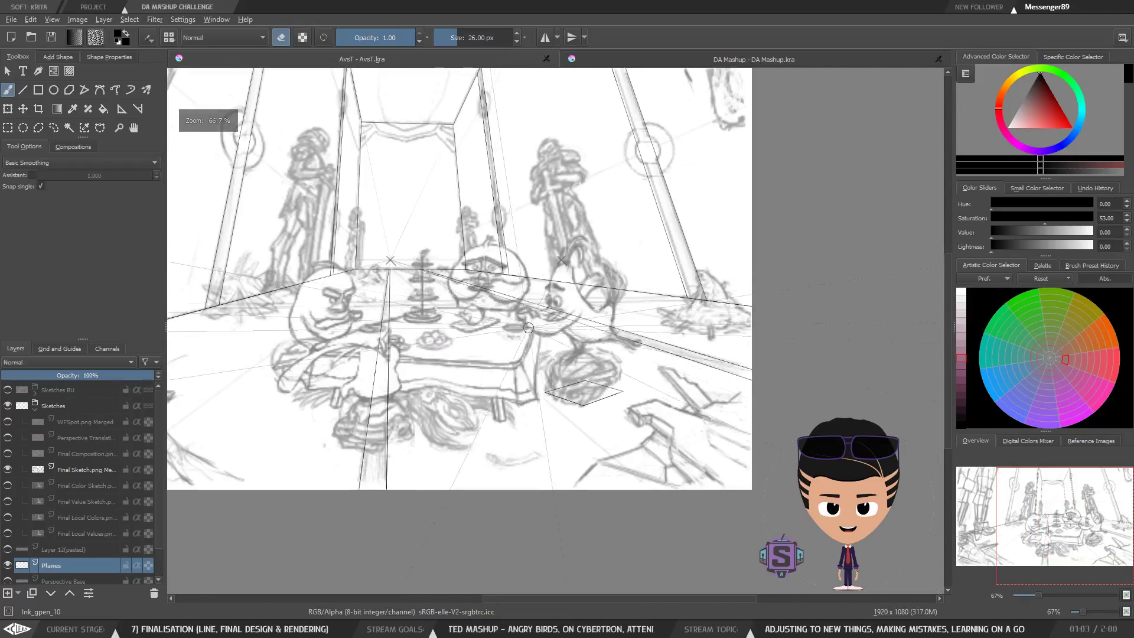
scroll(526, 330, up, 2)
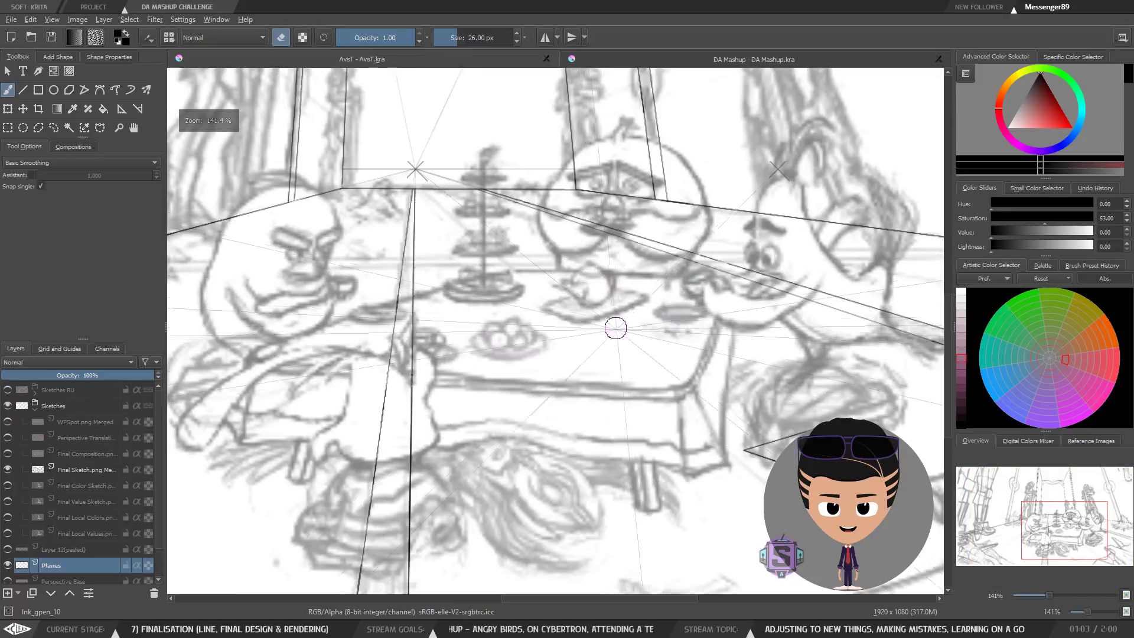
mouse_move(536, 390)
mouse_down()
mouse_move(680, 384)
mouse_move(700, 367)
mouse_up()
scroll(699, 367, down, 2)
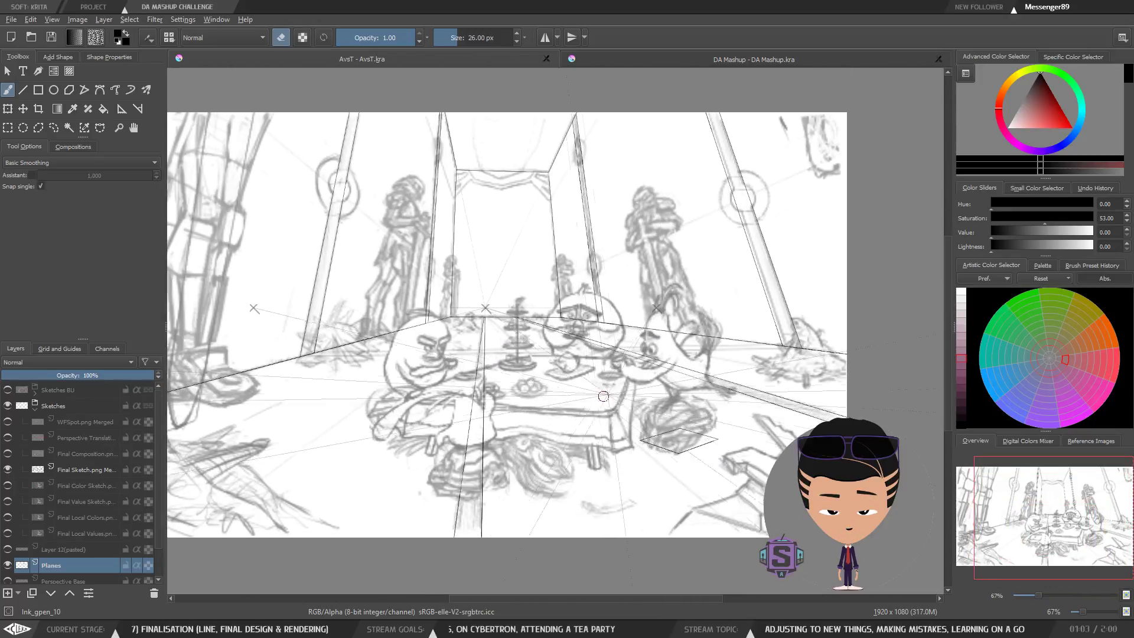
scroll(598, 396, up, 2)
drag(599, 429, 679, 400)
scroll(679, 400, down, 2)
scroll(611, 328, up, 2)
scroll(591, 376, down, 2)
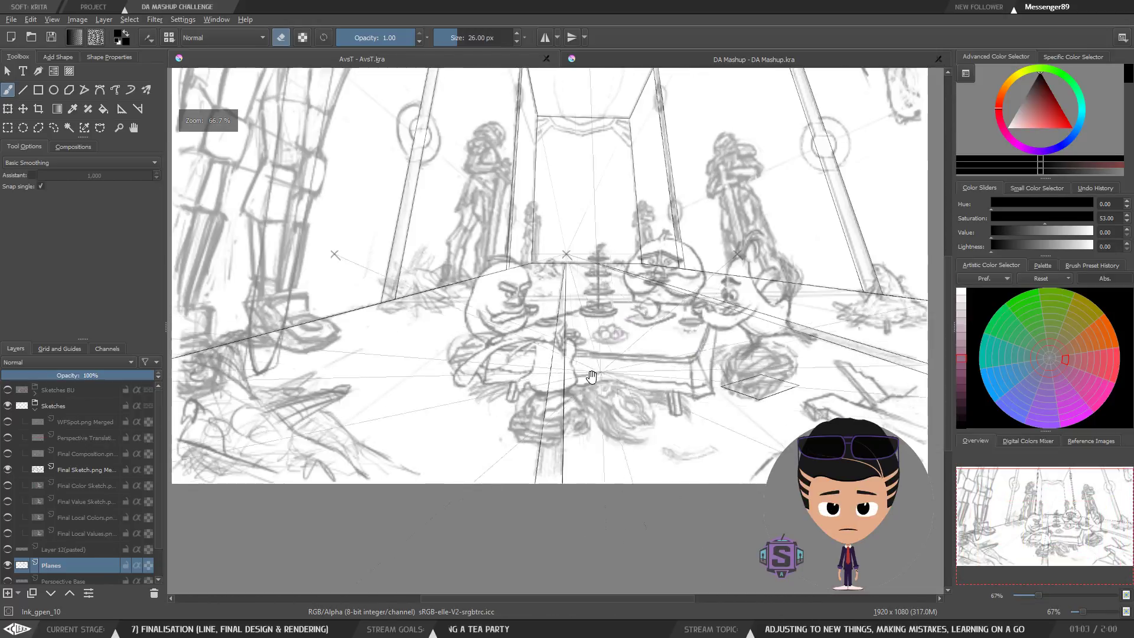
drag(591, 376, 510, 442)
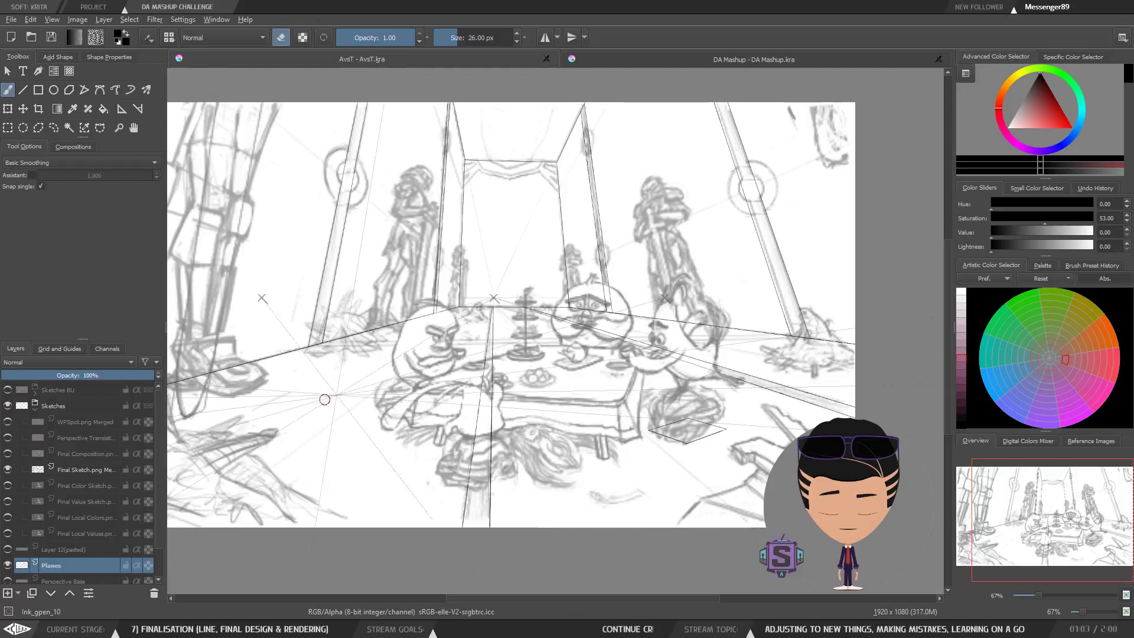
key(plus)
key(plus)
drag(475, 171, 582, 309)
drag(642, 447, 610, 395)
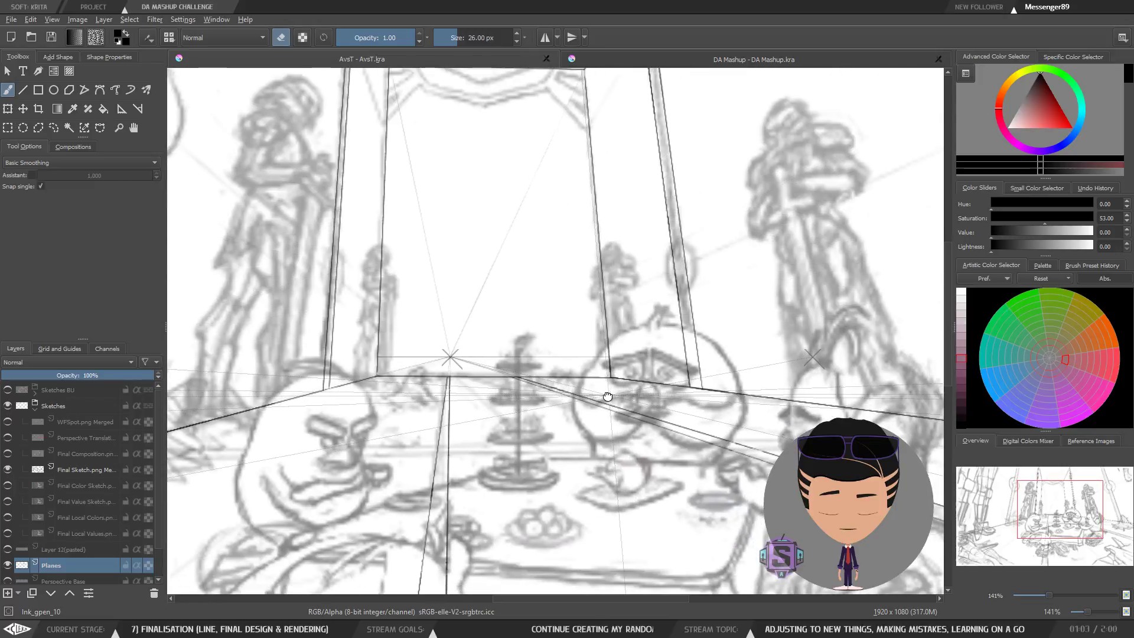
key(minus)
key(minus)
mouse_move(694, 417)
mouse_down()
mouse_move(659, 419)
mouse_move(641, 362)
mouse_up()
mouse_move(700, 414)
mouse_down()
mouse_move(627, 413)
mouse_move(606, 445)
mouse_move(716, 358)
mouse_up()
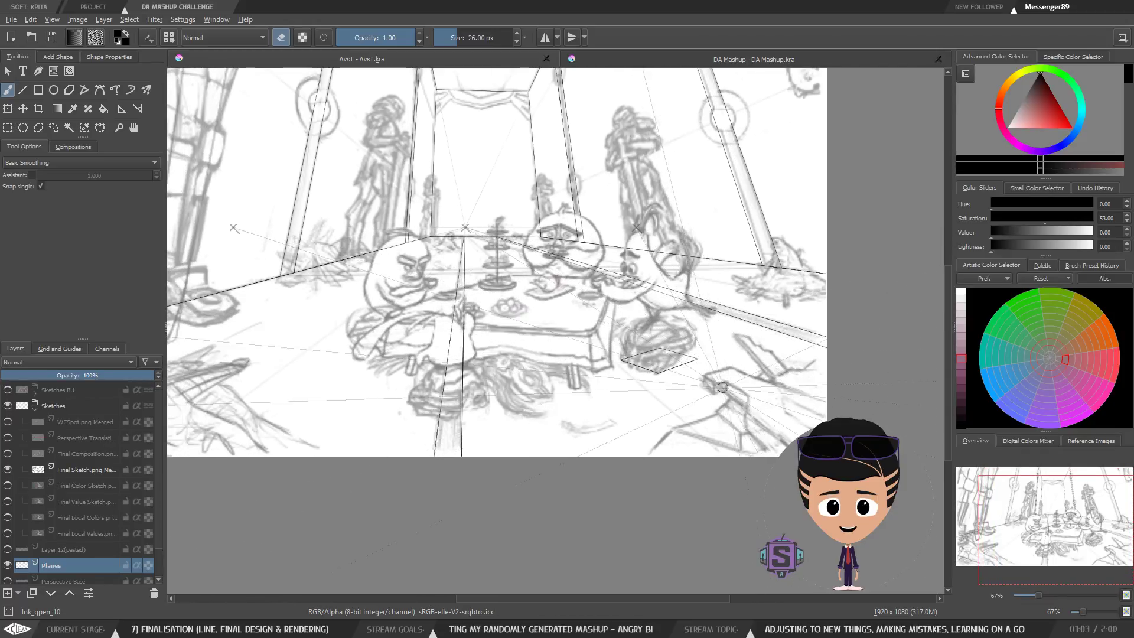
Outline-select the diamond-shaped plane under the character beside the table, paste it onto a new layer, and deselect.
key(plus)
key(plus)
key(l)
mouse_move(767, 415)
mouse_down()
mouse_move(652, 352)
mouse_move(445, 333)
mouse_move(527, 410)
mouse_up()
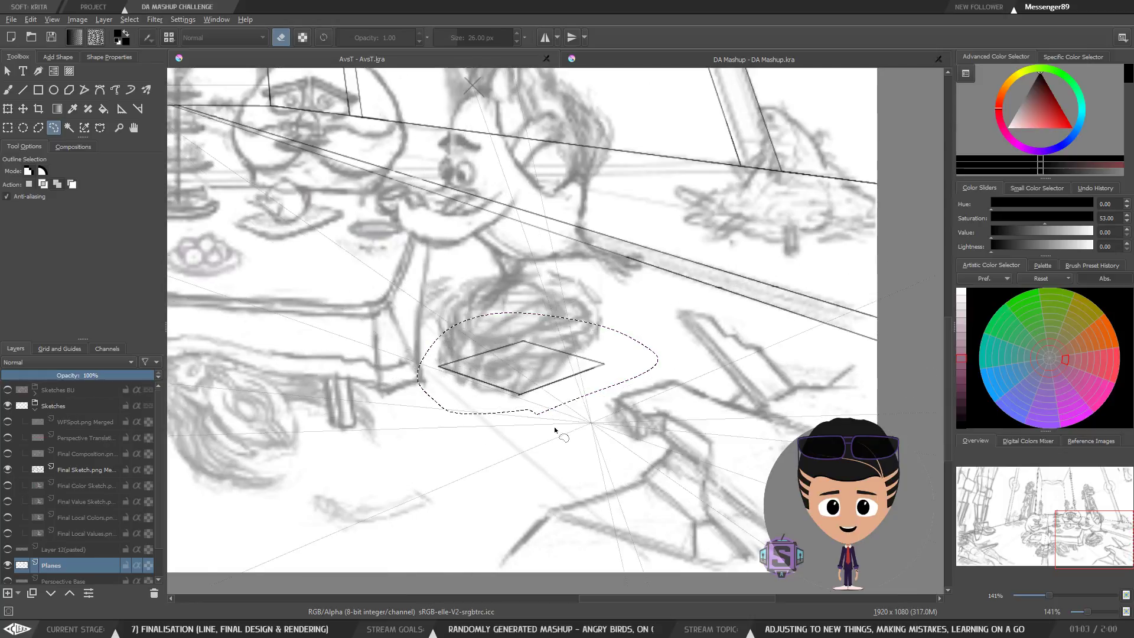
key(ctrl+v)
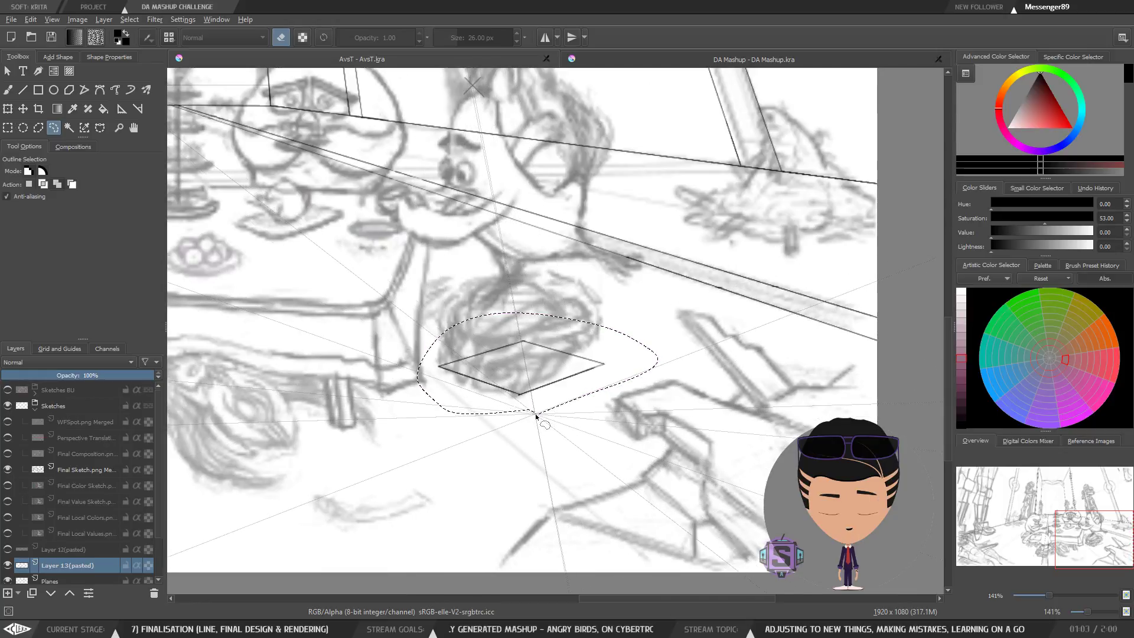
key(ctrl+shift+a)
key(b)
key(minus)
key(minus)
drag(506, 409, 612, 401)
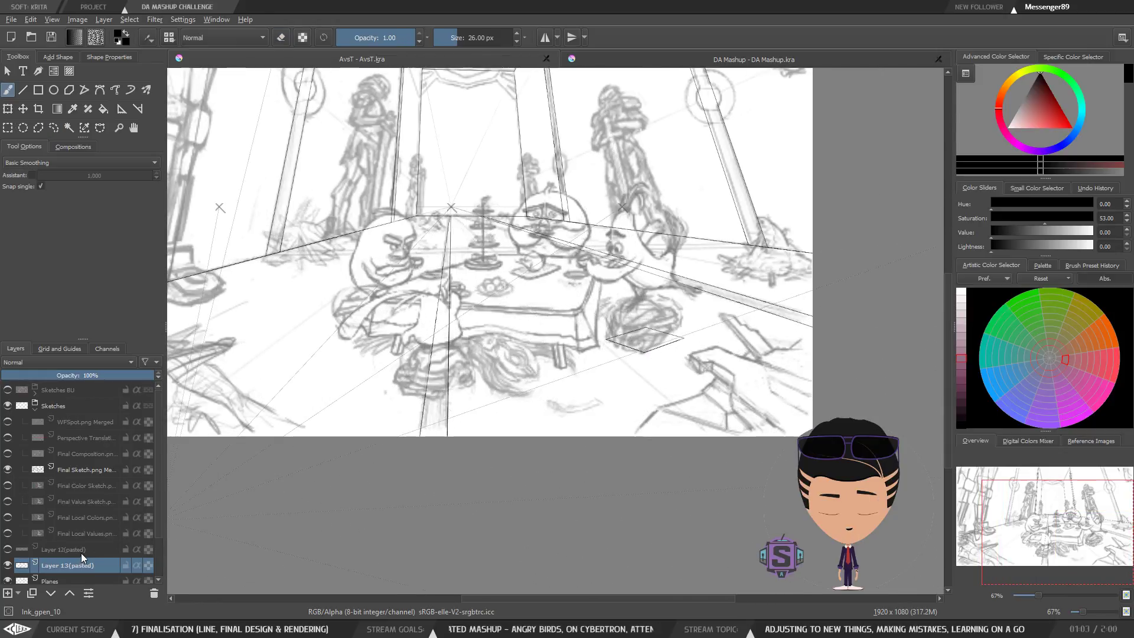
Make Layer 12(pasted) with the tabletop outline visible and select it.
click(7, 550)
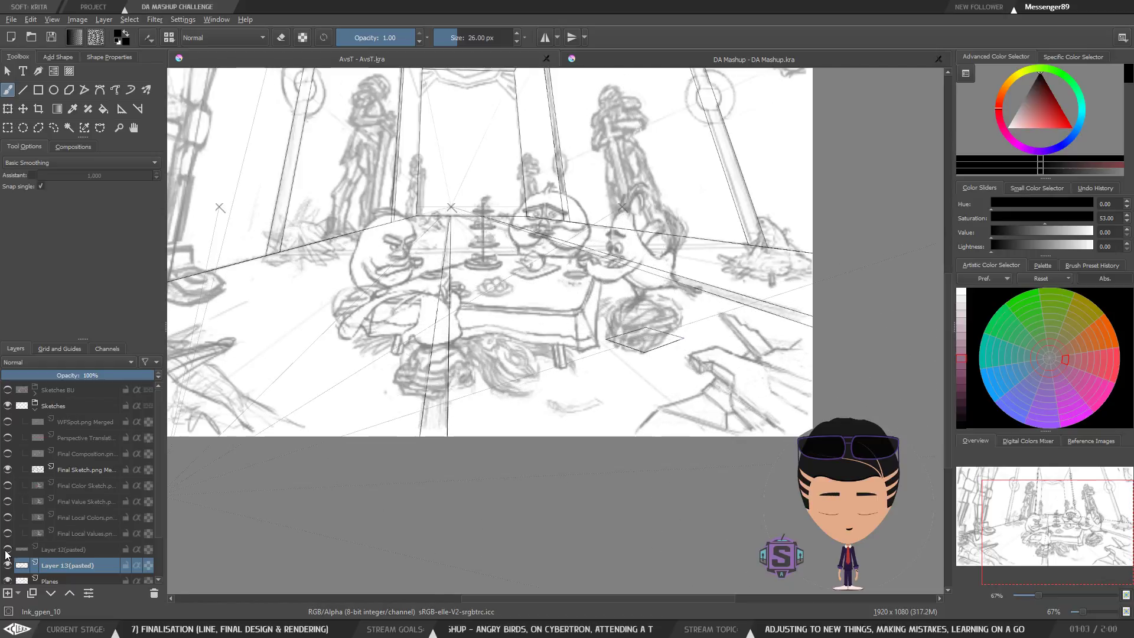
click(67, 549)
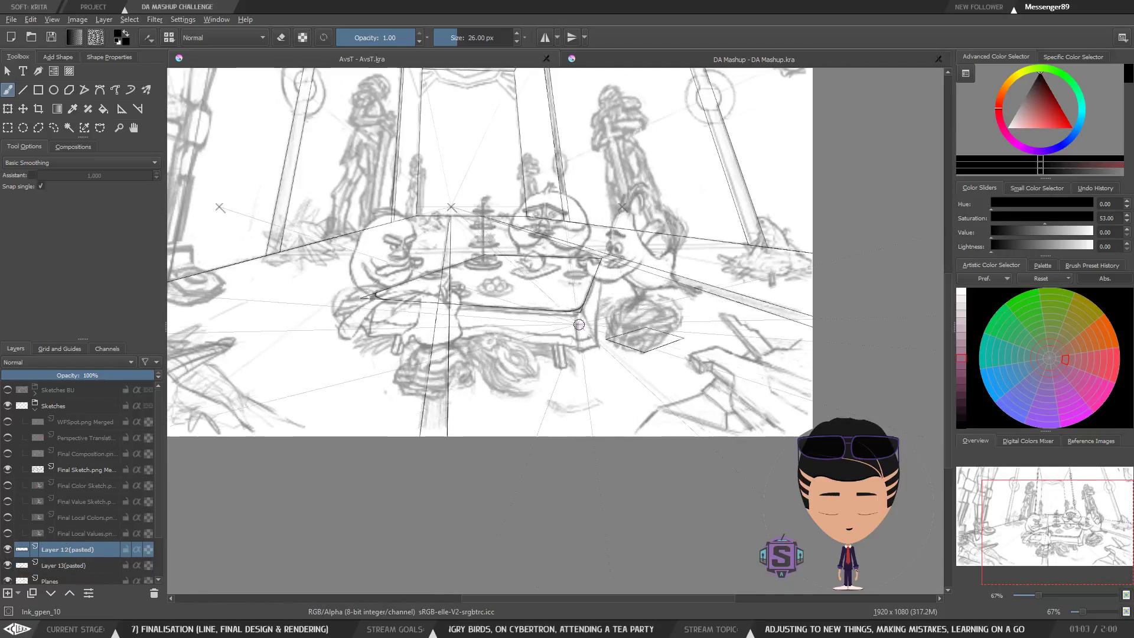
scroll(648, 327, up, 2)
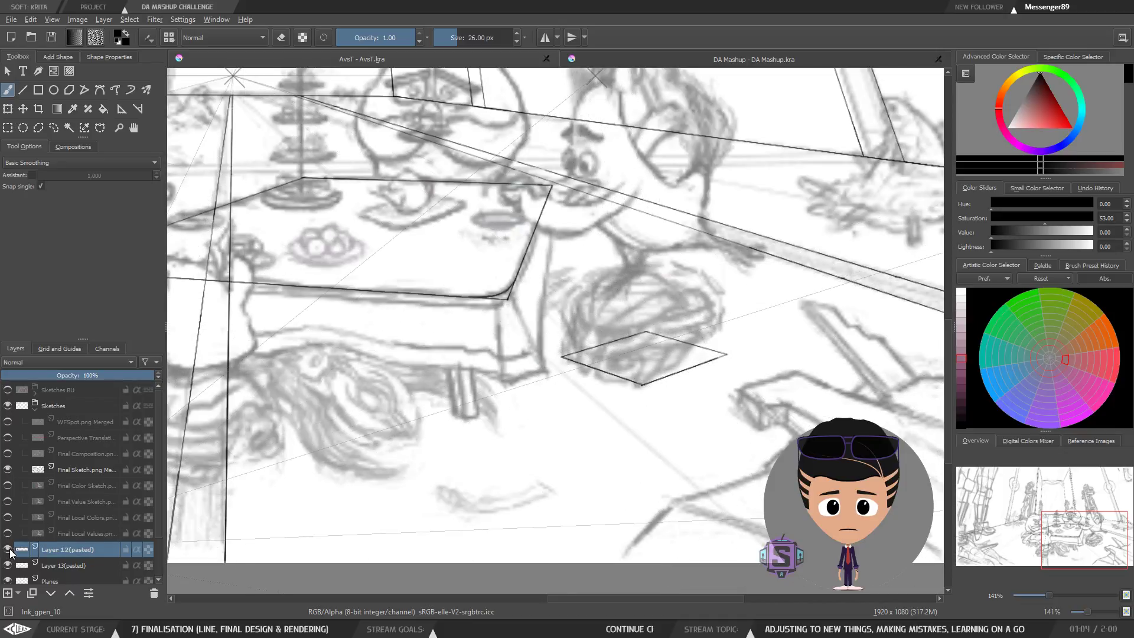
click(52, 560)
click(57, 549)
click(8, 548)
click(8, 549)
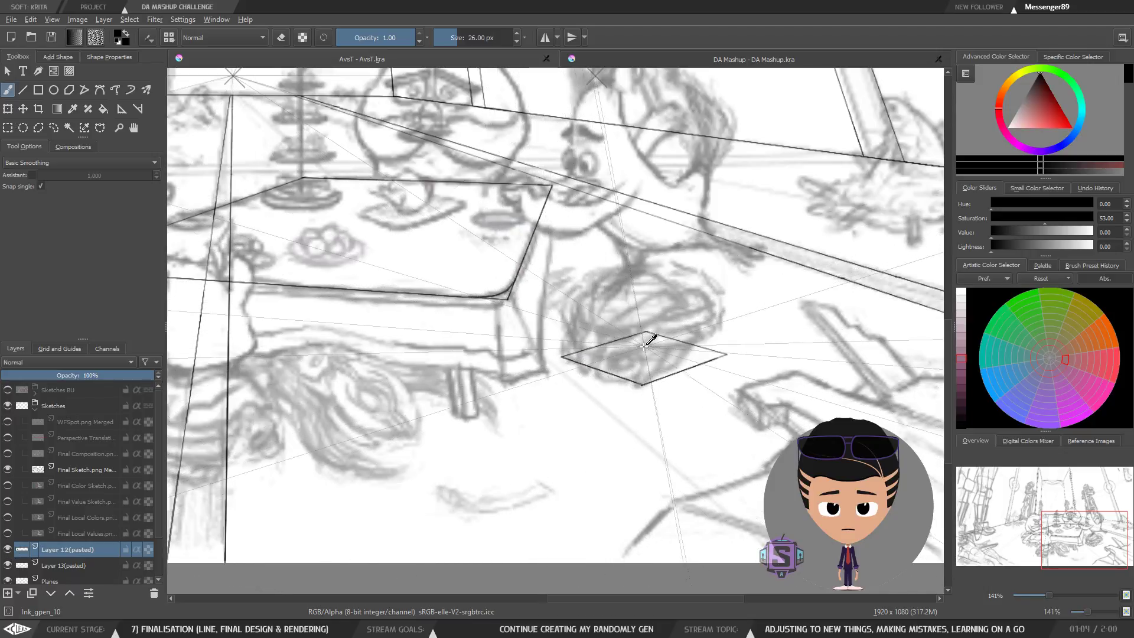
Merge the tabletop outline layer down into Layer 13(pasted).
key(ctrl+e)
key(minus)
key(minus)
drag(567, 252, 667, 300)
click(8, 535)
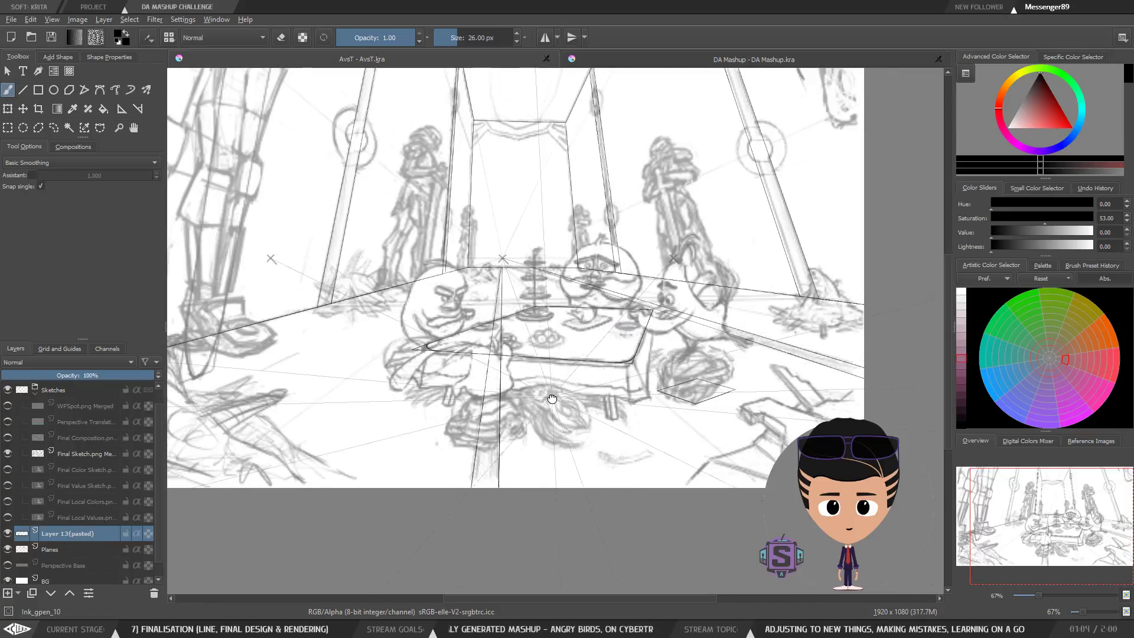
Examine the merged tabletop and diamond outlines against the sketched table, characters and perspective lines.
scroll(551, 397, up, 5)
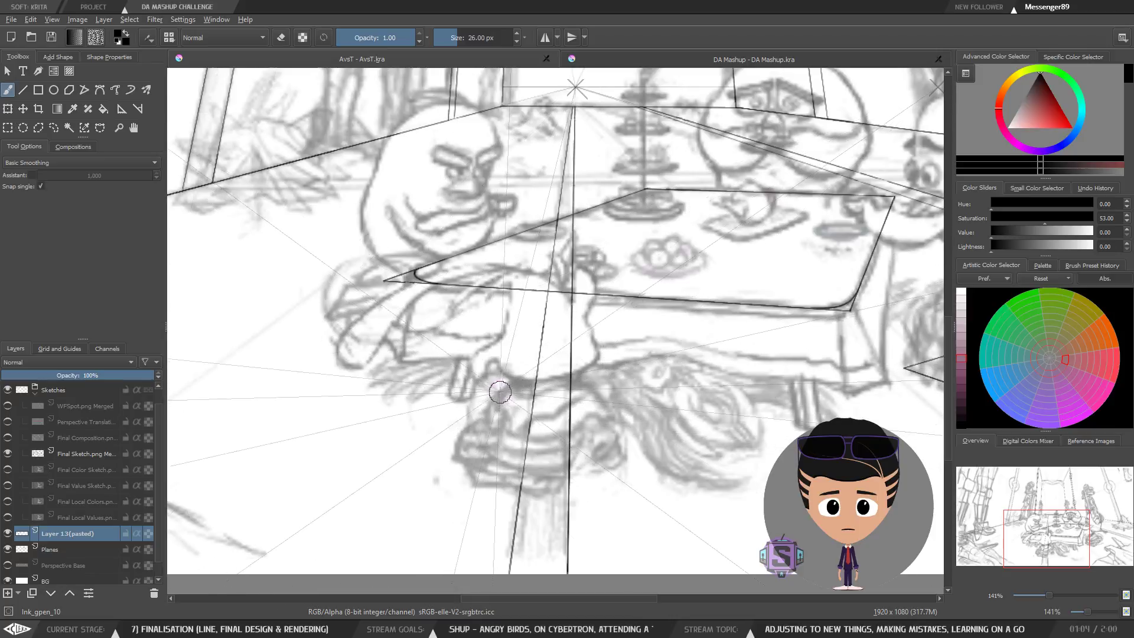
mouse_move(692, 440)
mouse_down()
mouse_move(462, 435)
mouse_move(494, 462)
mouse_up()
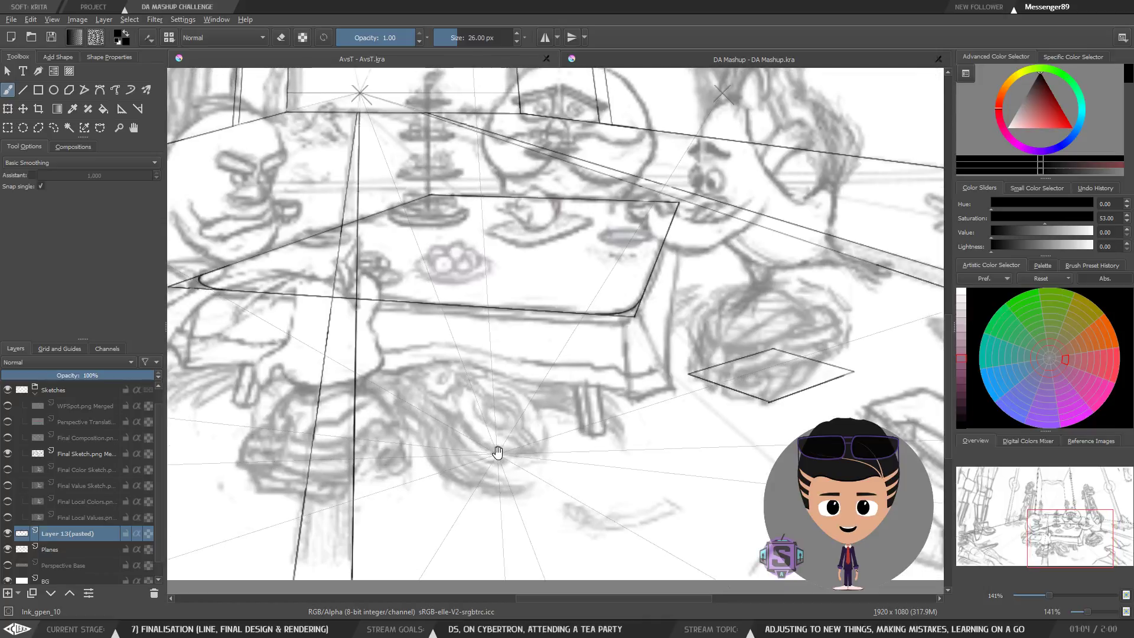
mouse_move(466, 333)
mouse_down()
mouse_move(514, 378)
mouse_move(648, 371)
mouse_move(661, 422)
mouse_move(802, 369)
mouse_up()
scroll(444, 329, down, 5)
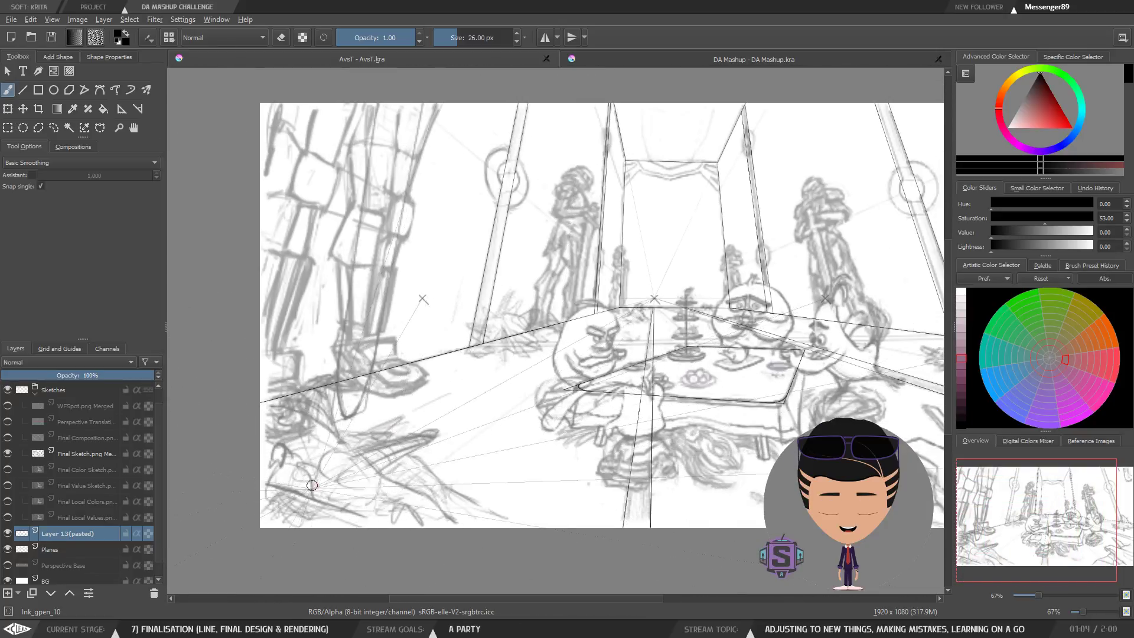
scroll(378, 503, down, 2)
drag(408, 360, 249, 446)
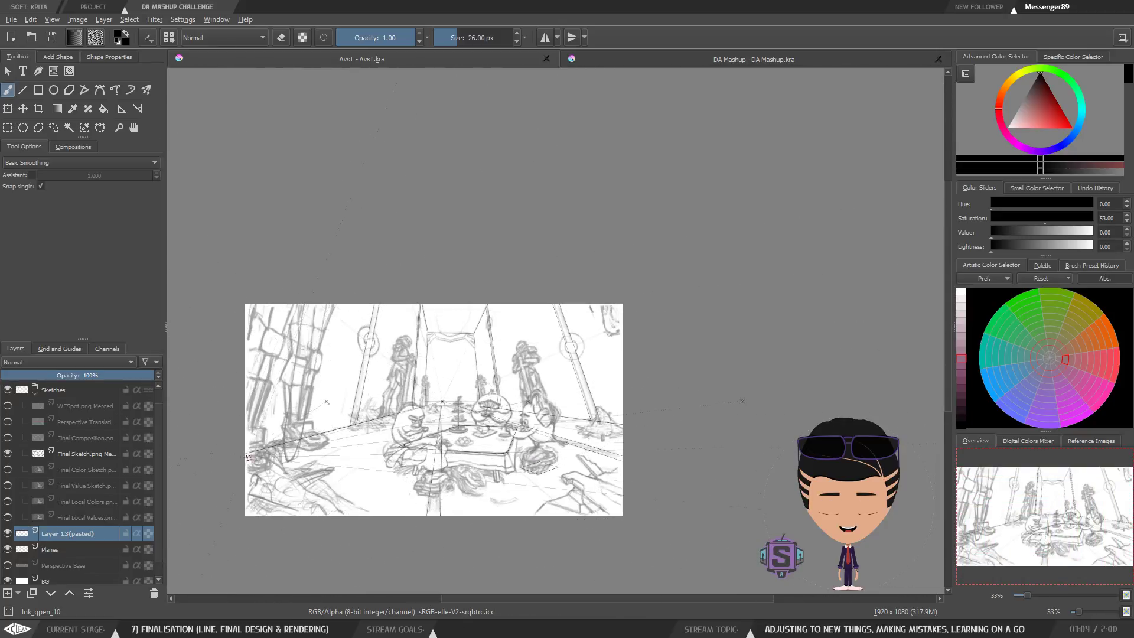
scroll(487, 418, up, 2)
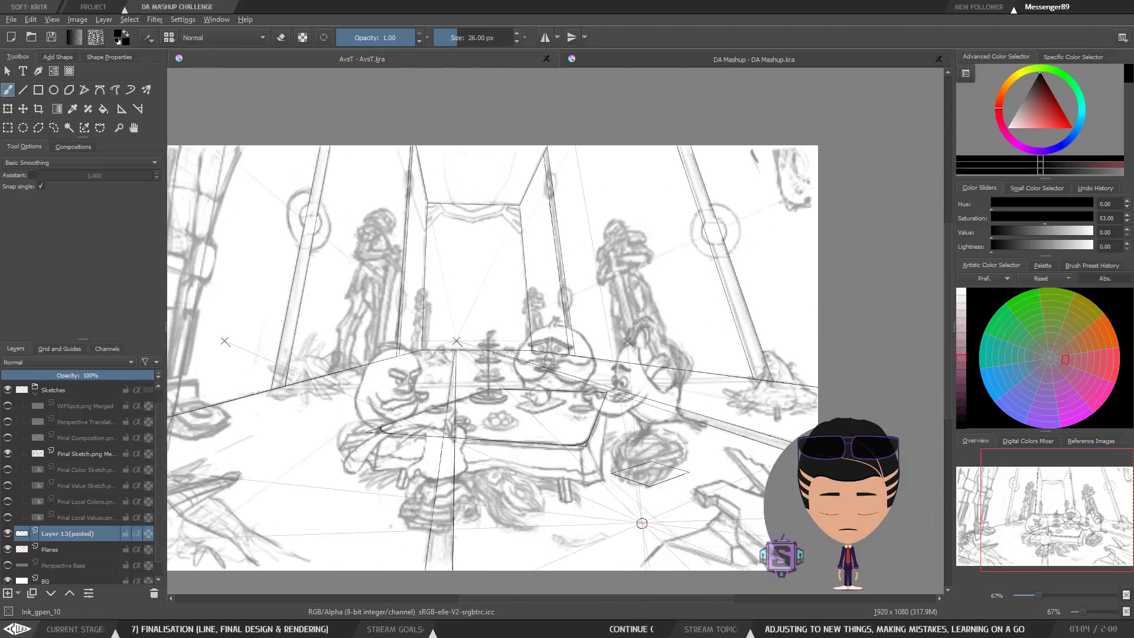
drag(597, 511, 614, 464)
drag(674, 415, 641, 406)
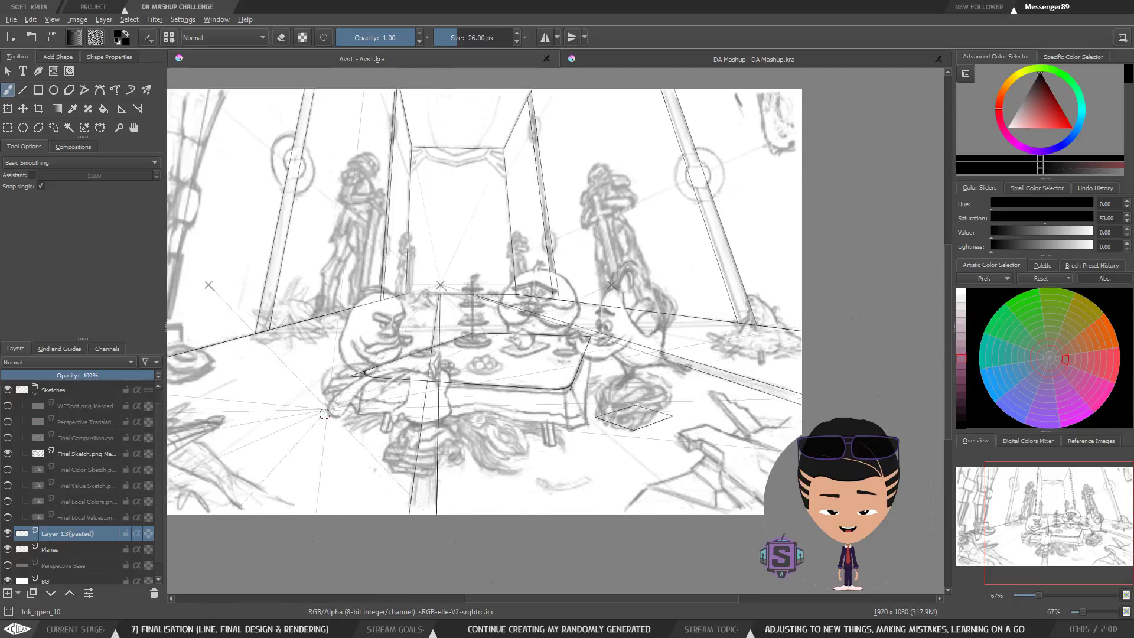
key(ctrl+plus)
key(ctrl+plus)
drag(516, 431, 554, 393)
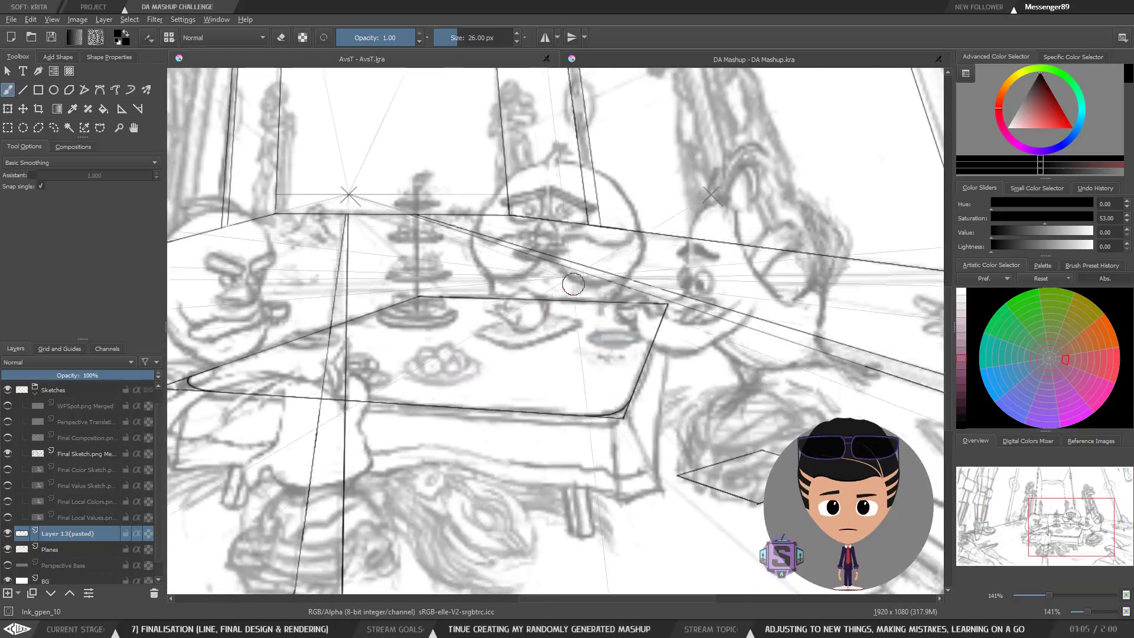
drag(606, 328, 702, 312)
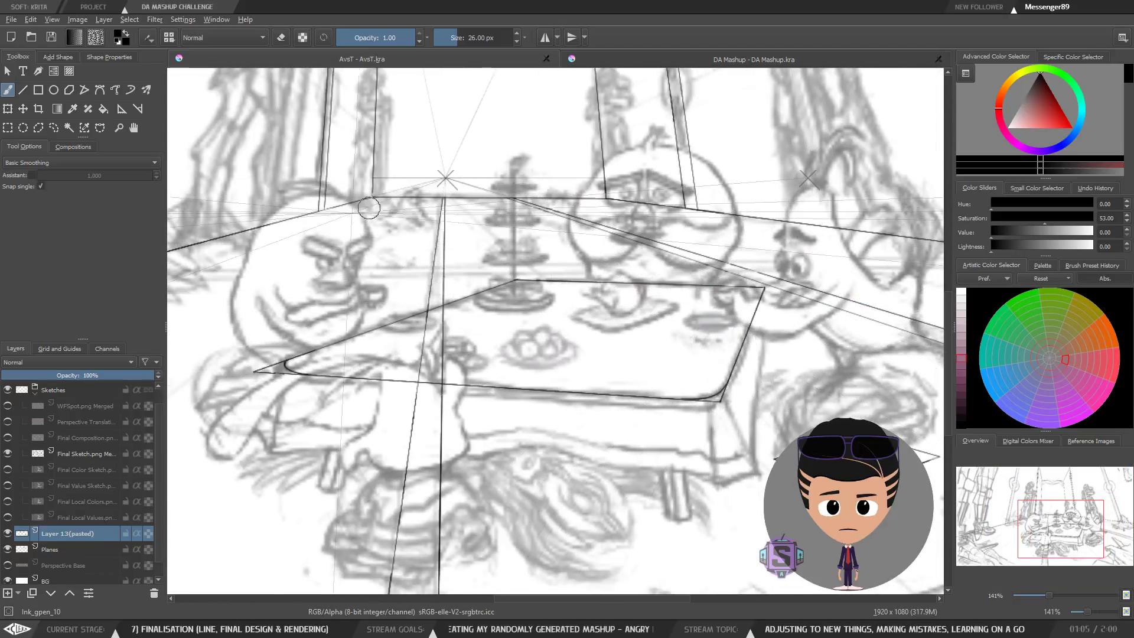
Rename the merged tabletop and diamond outline layer as Environment.
double_click(69, 533)
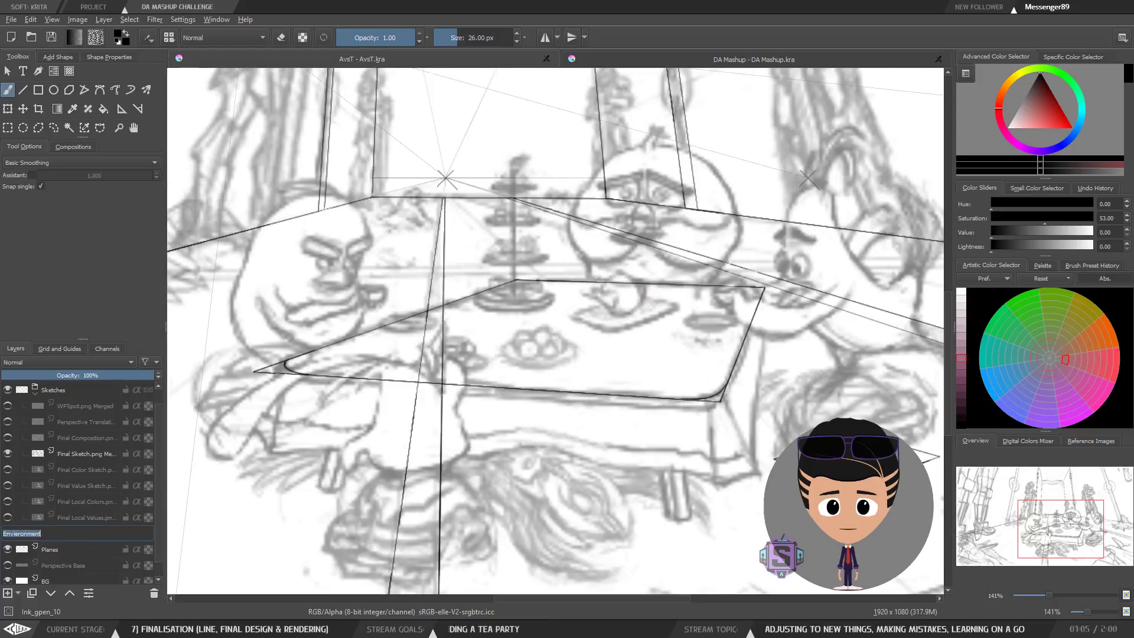
key(Return)
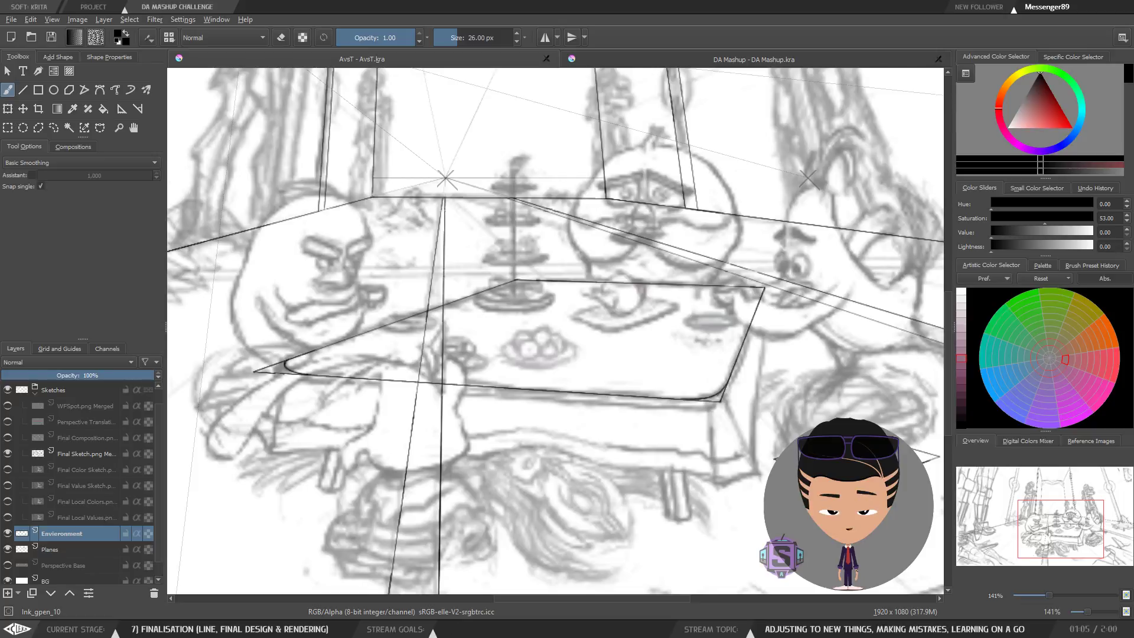
double_click(65, 538)
text(v)
click(56, 550)
double_click(51, 529)
text(v)
text(Environment)
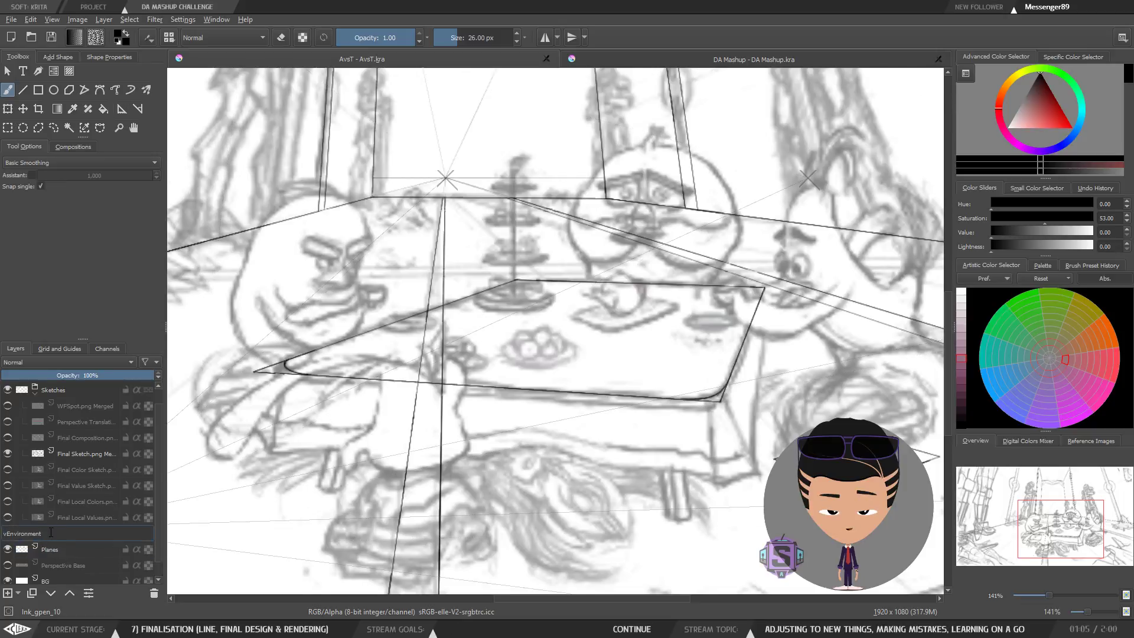
key(Return)
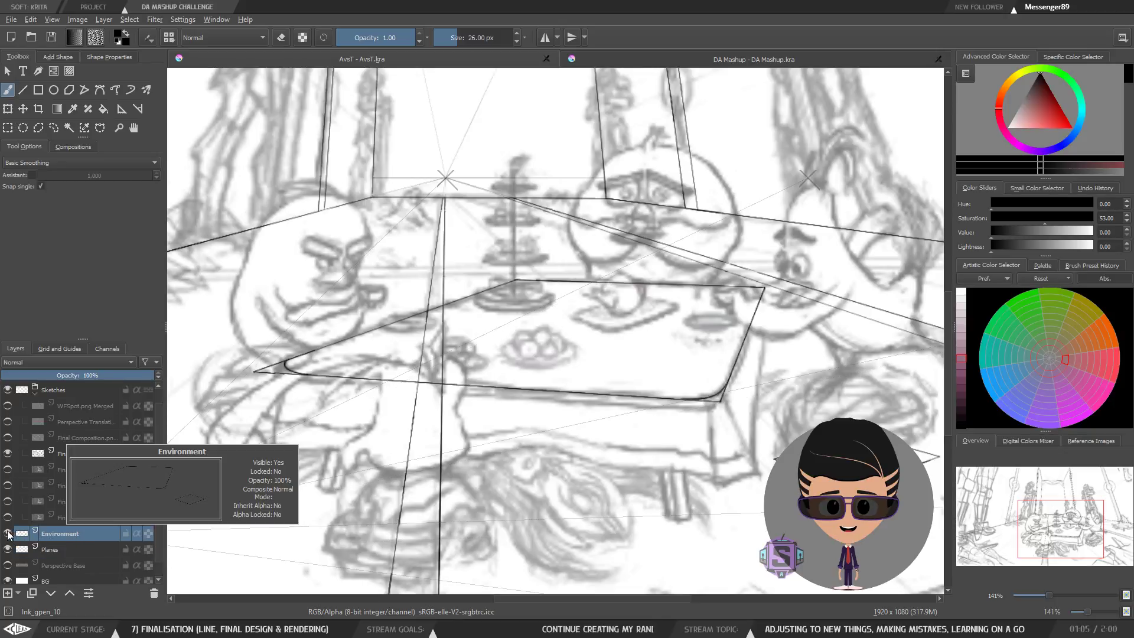
Add a new layer above the Environment layer and name it Characters.
click(8, 592)
double_click(51, 530)
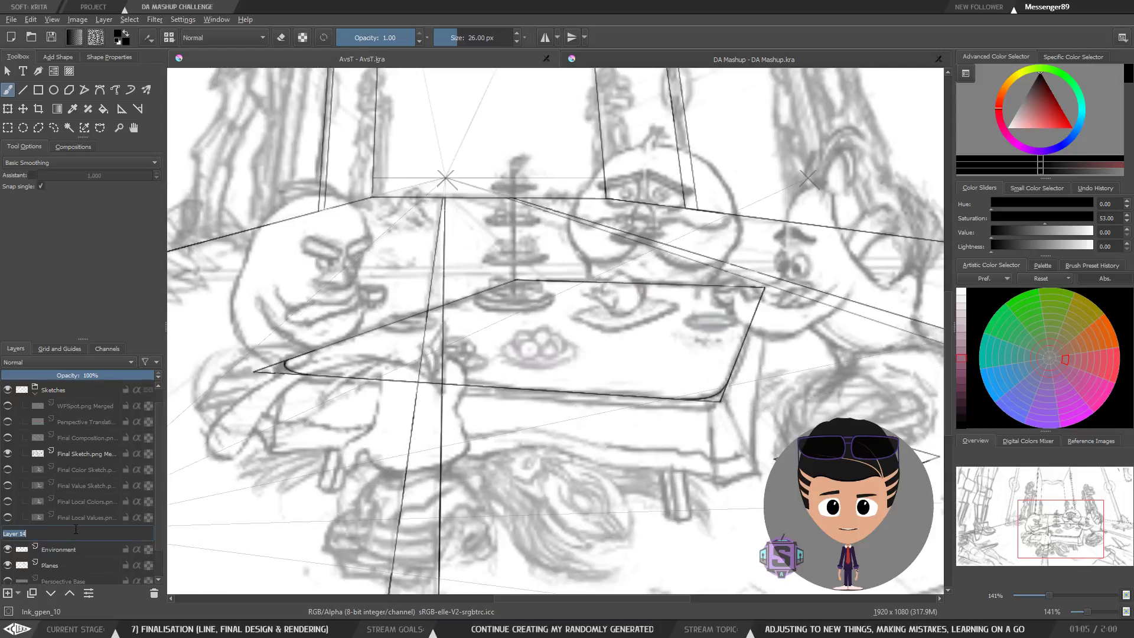
text(Charact)
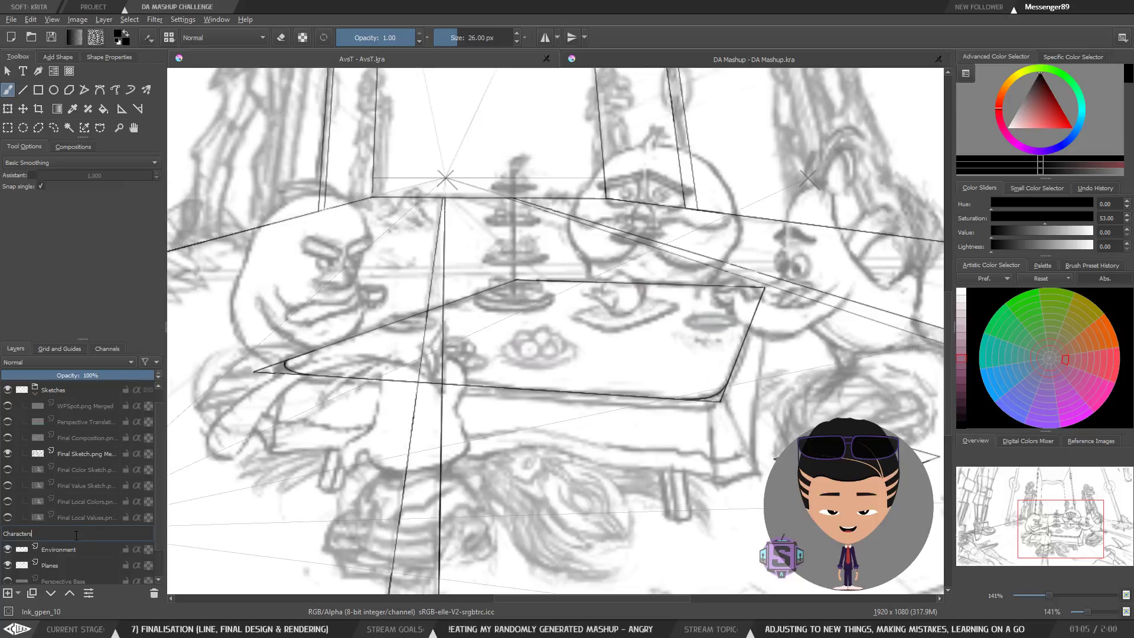
text(ers)
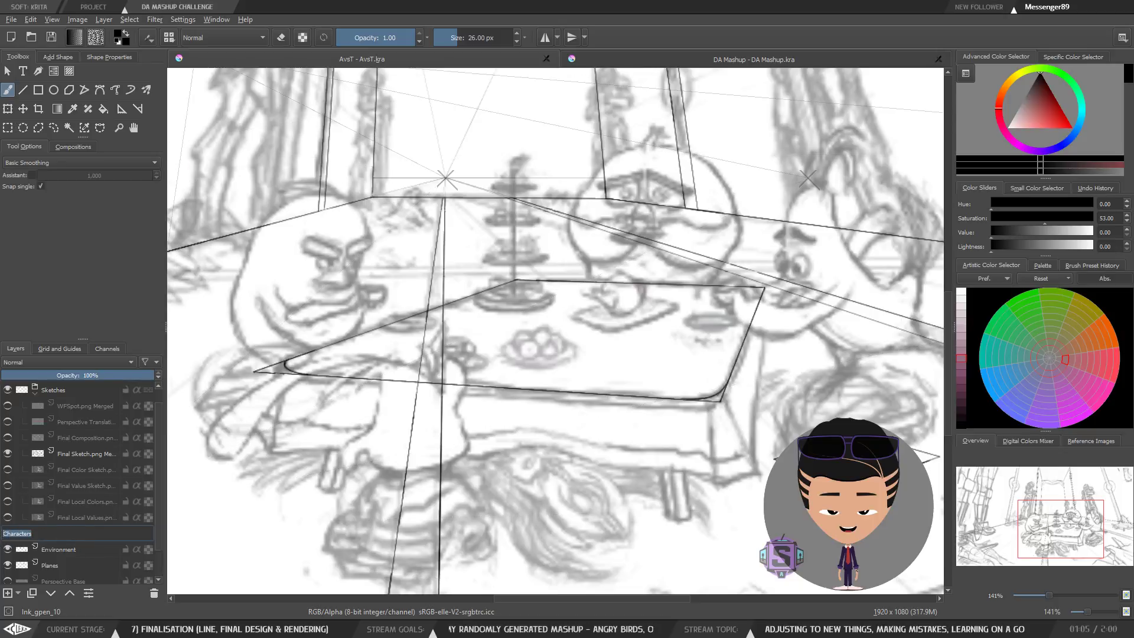
key(Return)
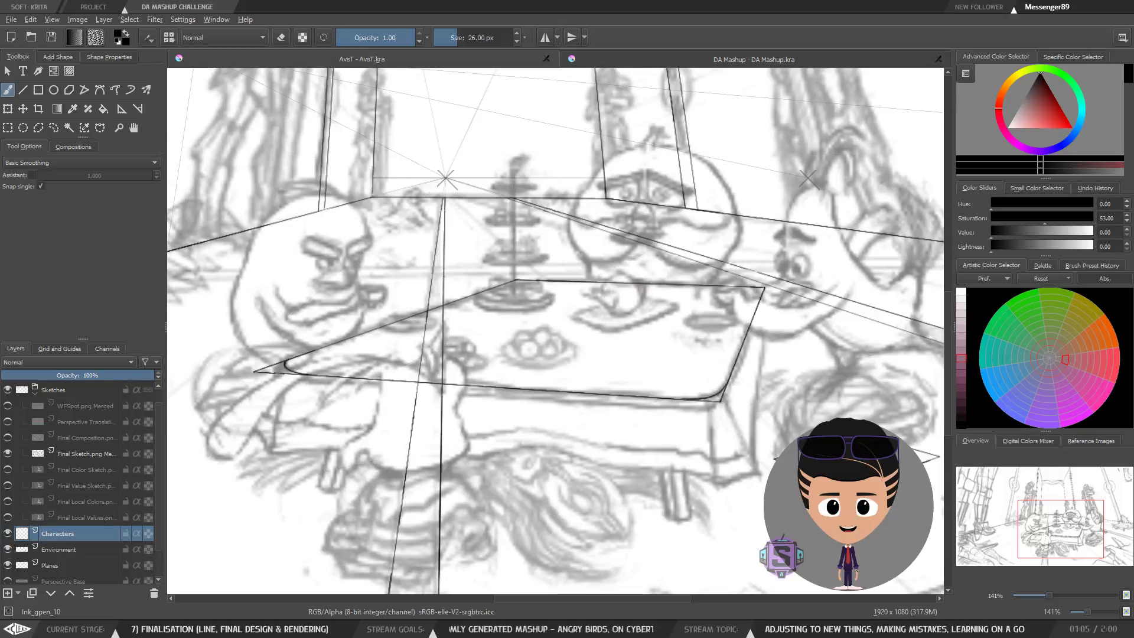
Save the drawing with its newly named layers.
scroll(620, 355, down, 4)
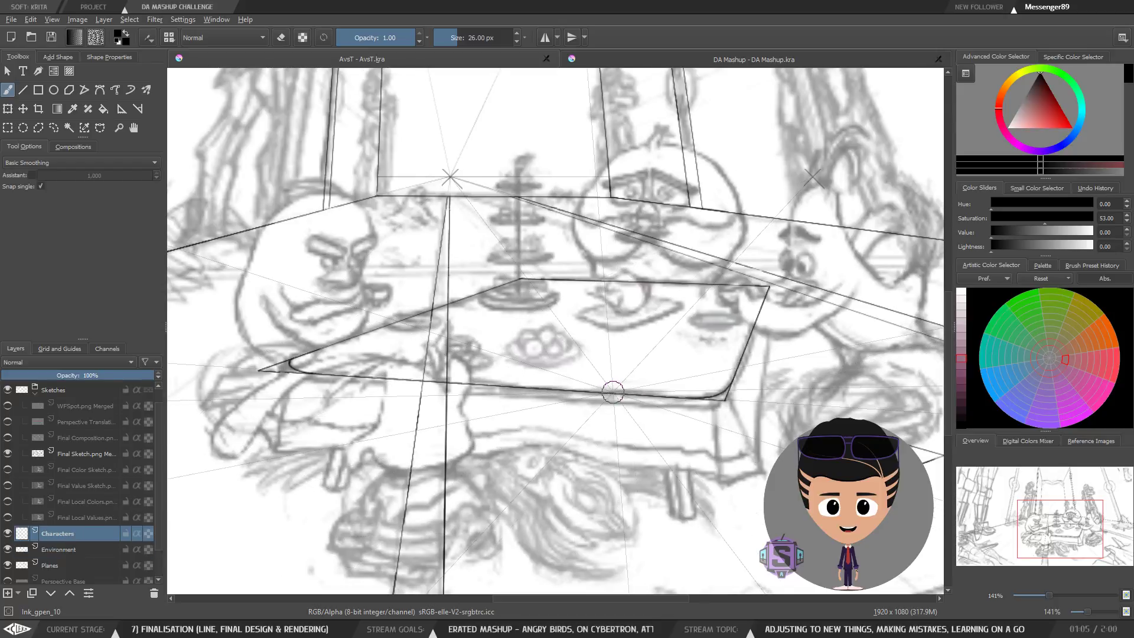
scroll(612, 269, up, 1)
scroll(611, 269, down, 1)
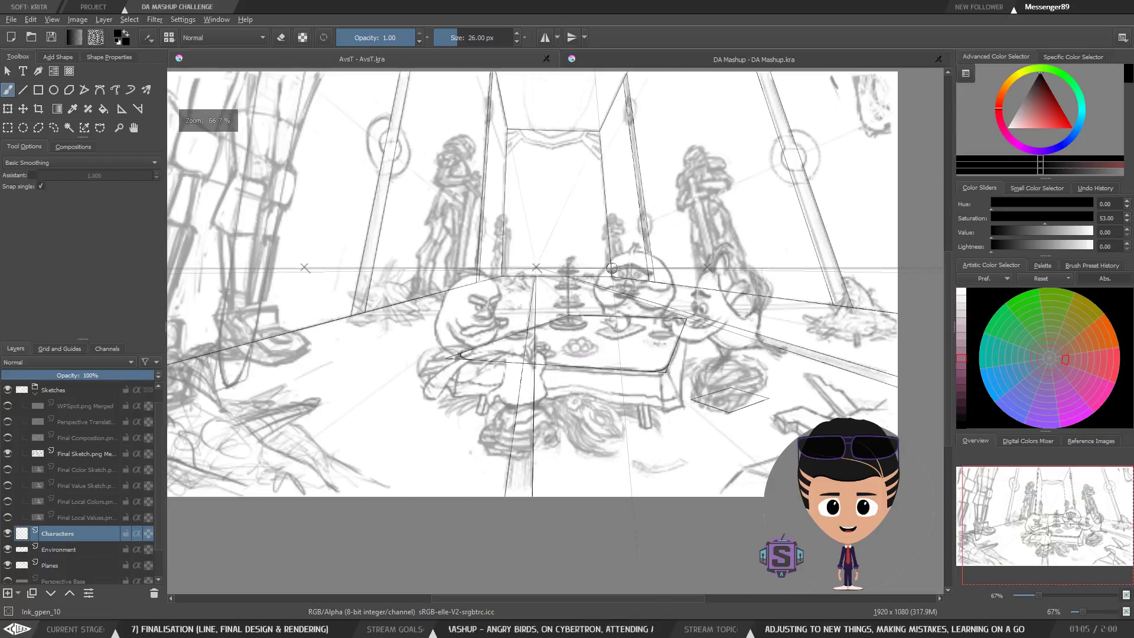
mouse_move(645, 246)
mouse_down()
mouse_move(640, 297)
mouse_move(677, 254)
mouse_up()
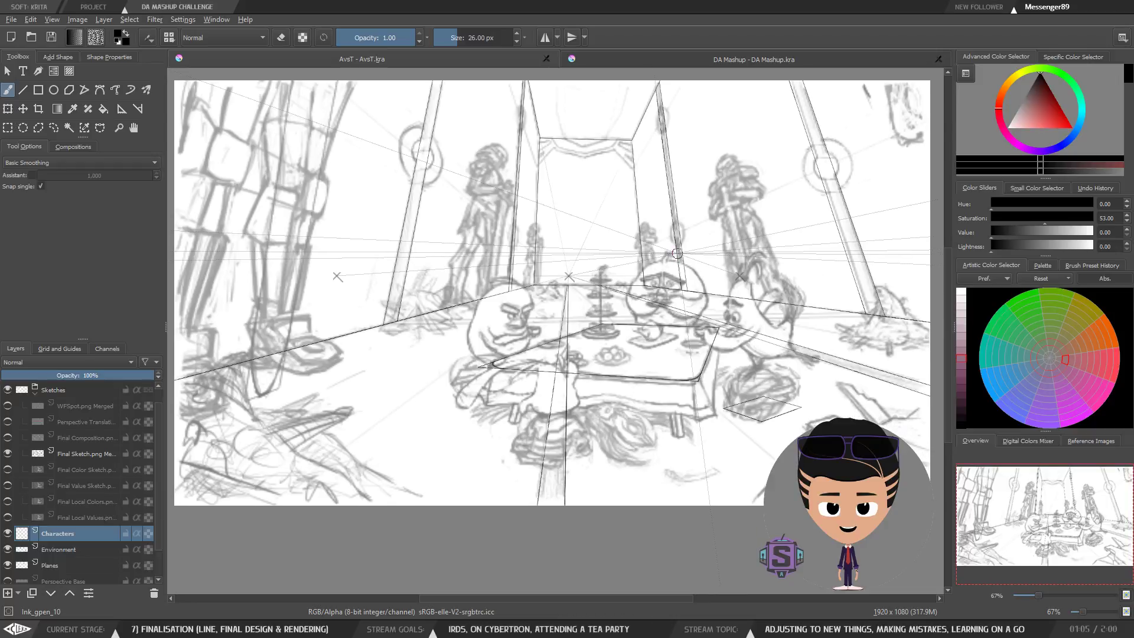
scroll(678, 253, down, 1)
scroll(677, 253, up, 1)
drag(592, 304, 592, 300)
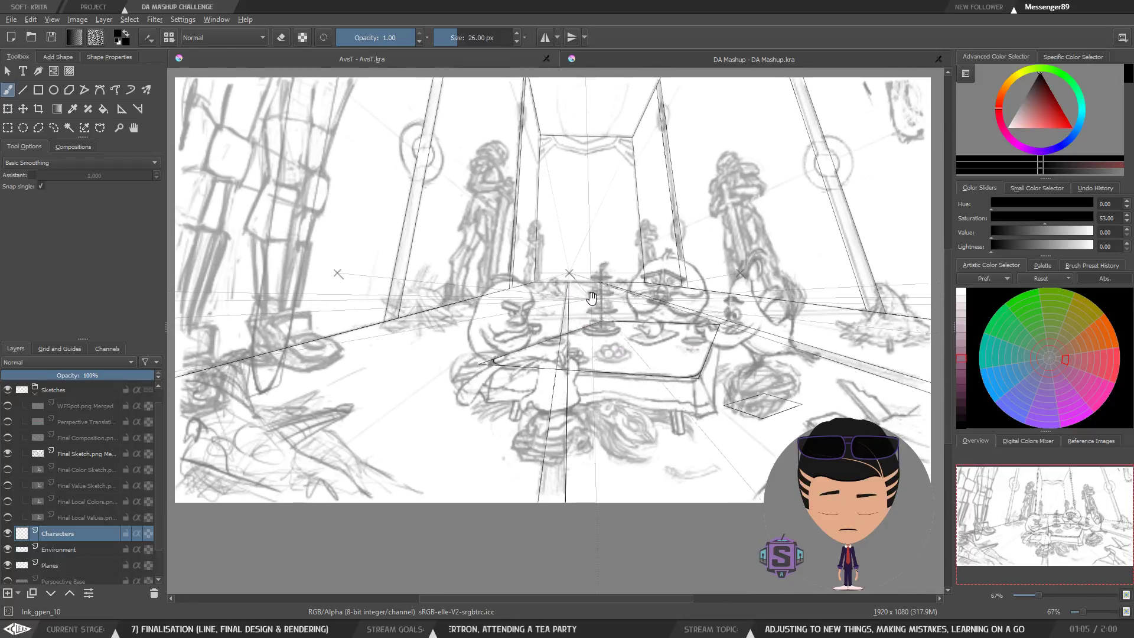
click(52, 37)
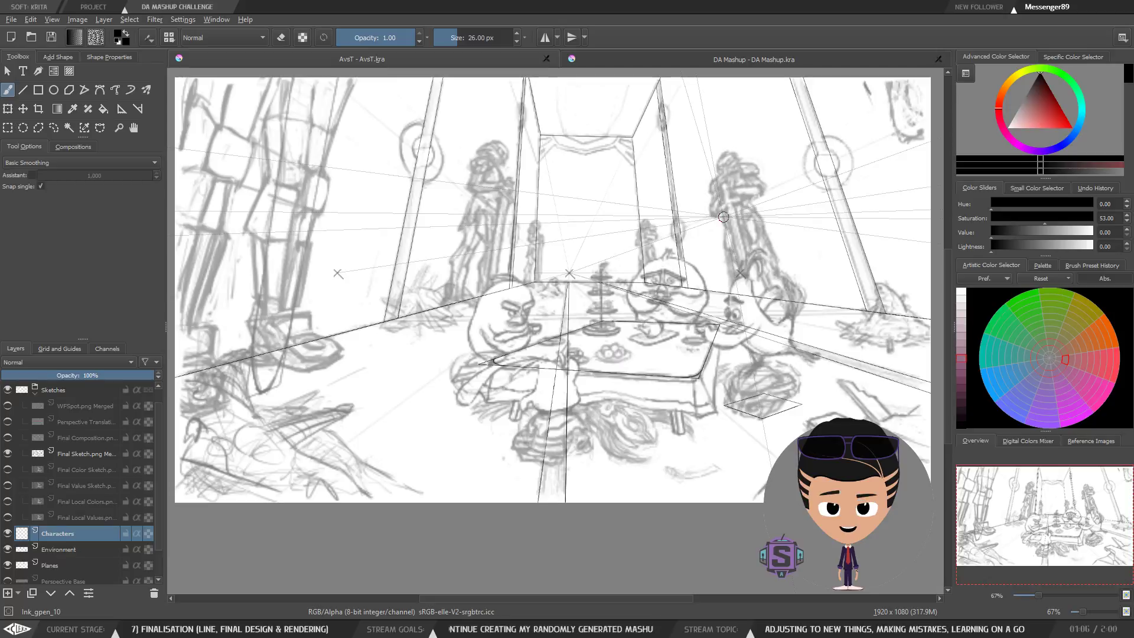
scroll(597, 284, down, 2)
scroll(597, 283, up, 2)
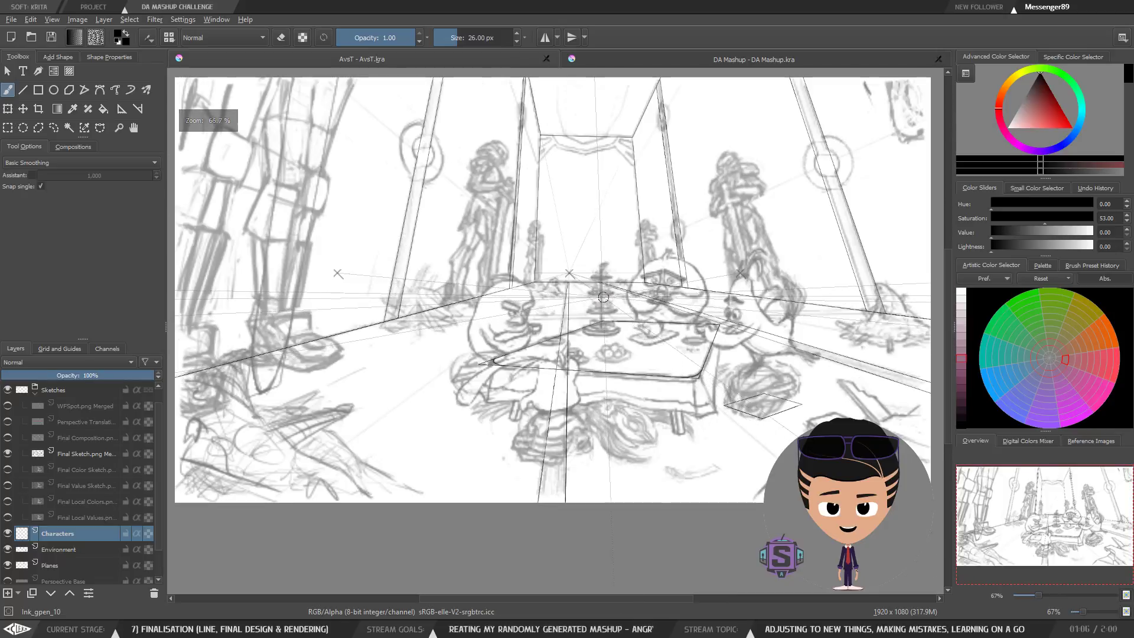
scroll(597, 277, down, 2)
scroll(597, 278, up, 2)
drag(612, 365, 616, 363)
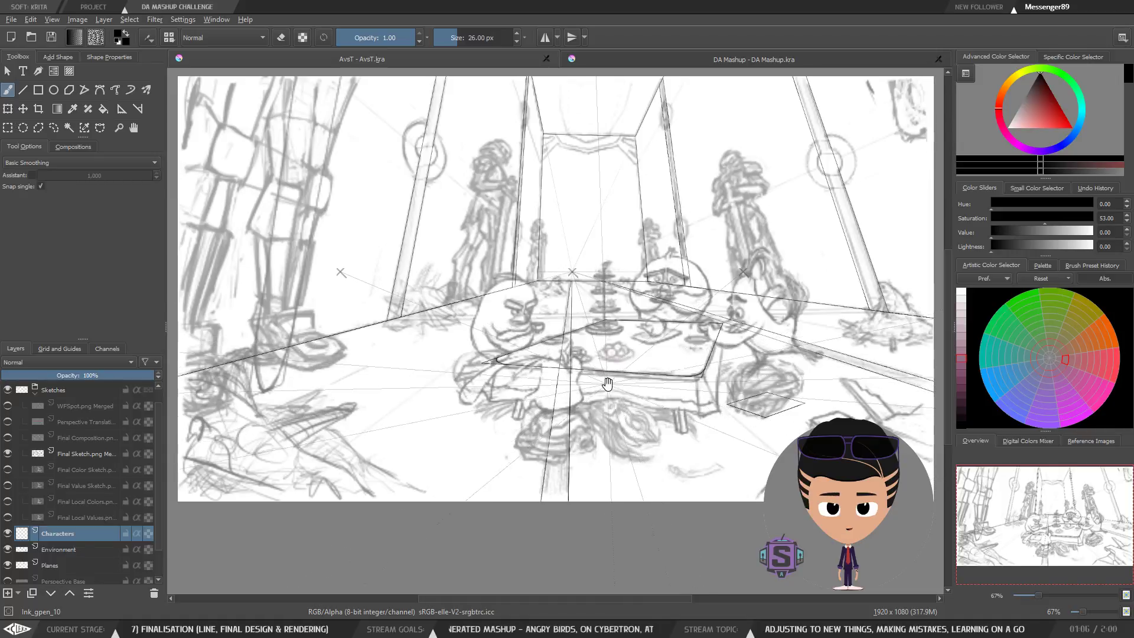
drag(609, 385, 606, 387)
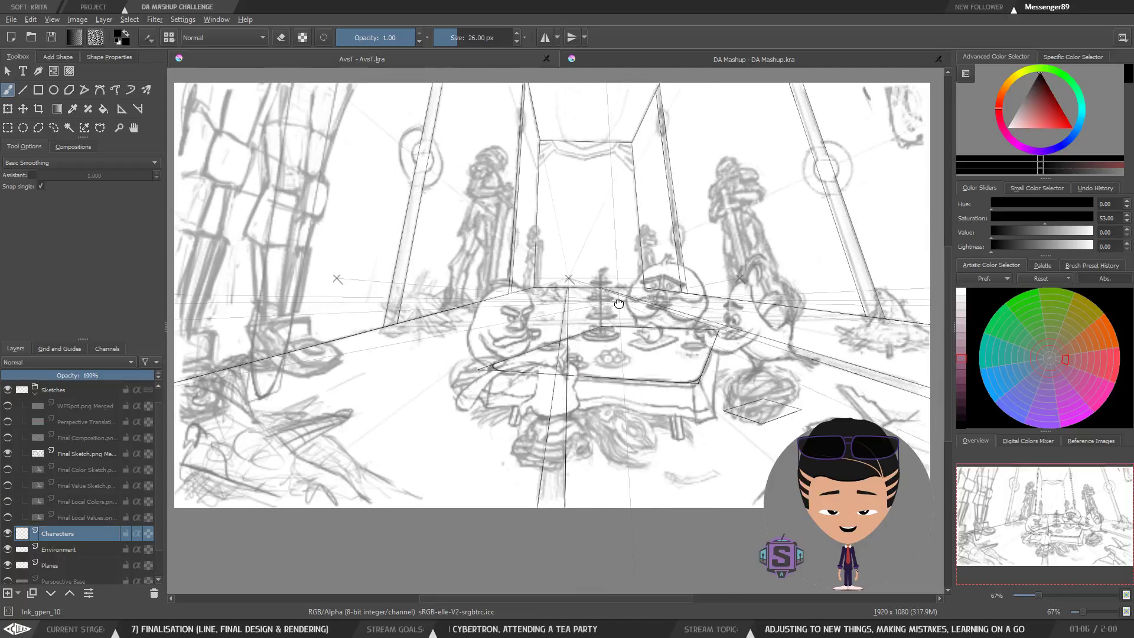
drag(622, 295, 625, 302)
scroll(625, 302, down, 1)
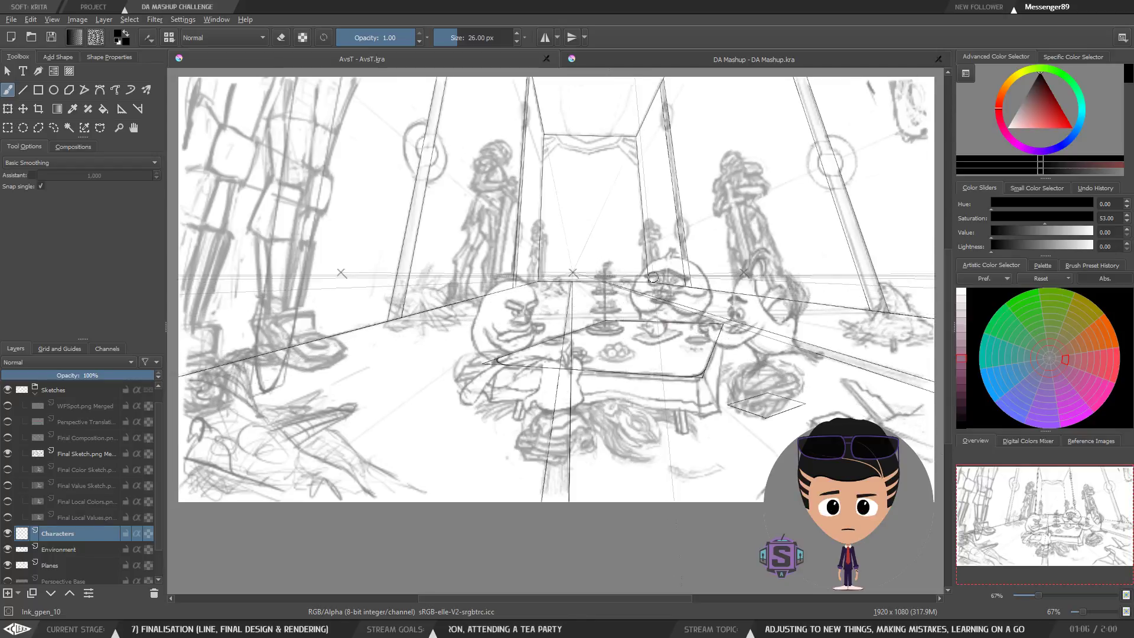
drag(650, 343, 648, 341)
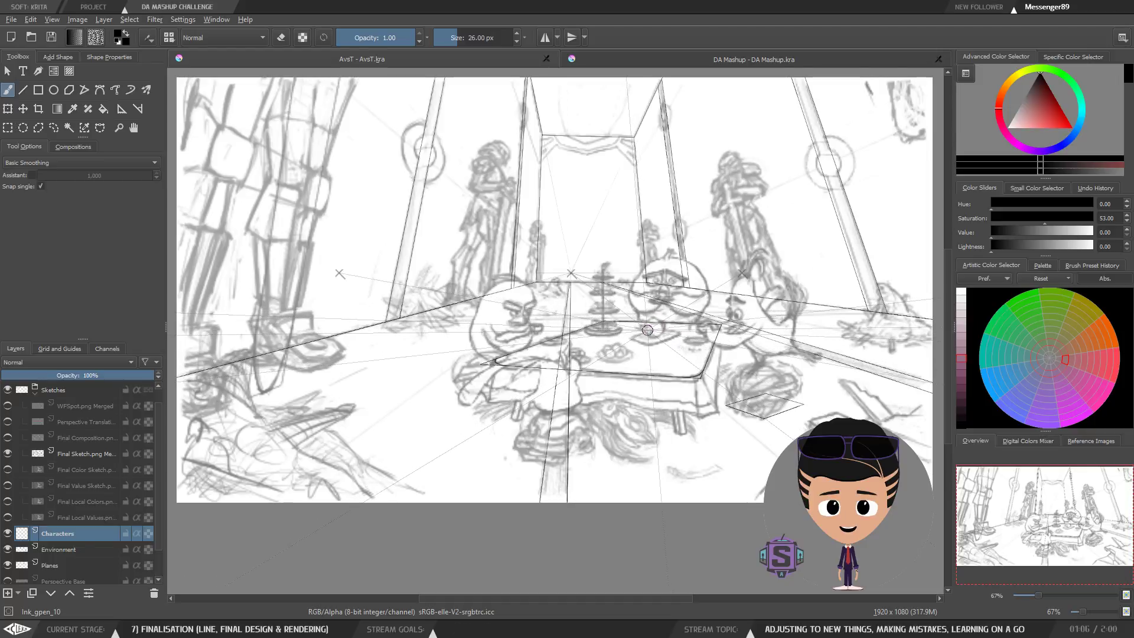
key(ctrl+minus)
key(ctrl+minus)
key(ctrl+plus)
key(ctrl+plus)
mouse_move(627, 345)
mouse_down()
mouse_move(644, 351)
mouse_move(637, 365)
mouse_move(622, 332)
mouse_up()
key(ctrl+minus)
key(ctrl+minus)
key(ctrl+plus)
key(ctrl+plus)
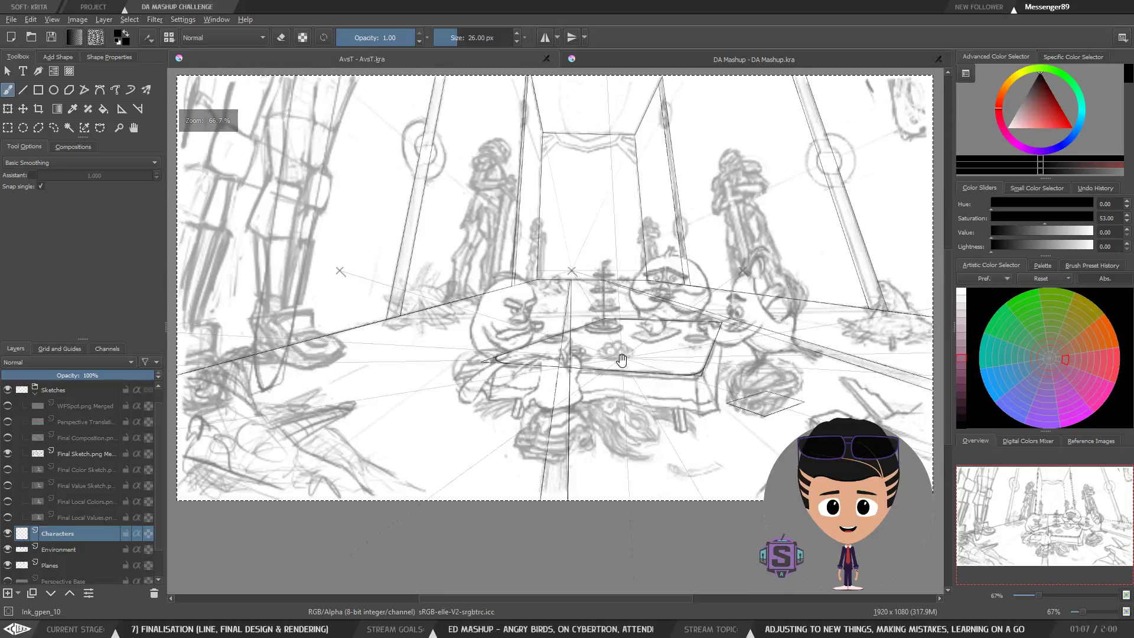
mouse_move(622, 348)
mouse_down()
mouse_move(621, 360)
mouse_move(624, 350)
mouse_move(678, 377)
mouse_up()
click(9, 534)
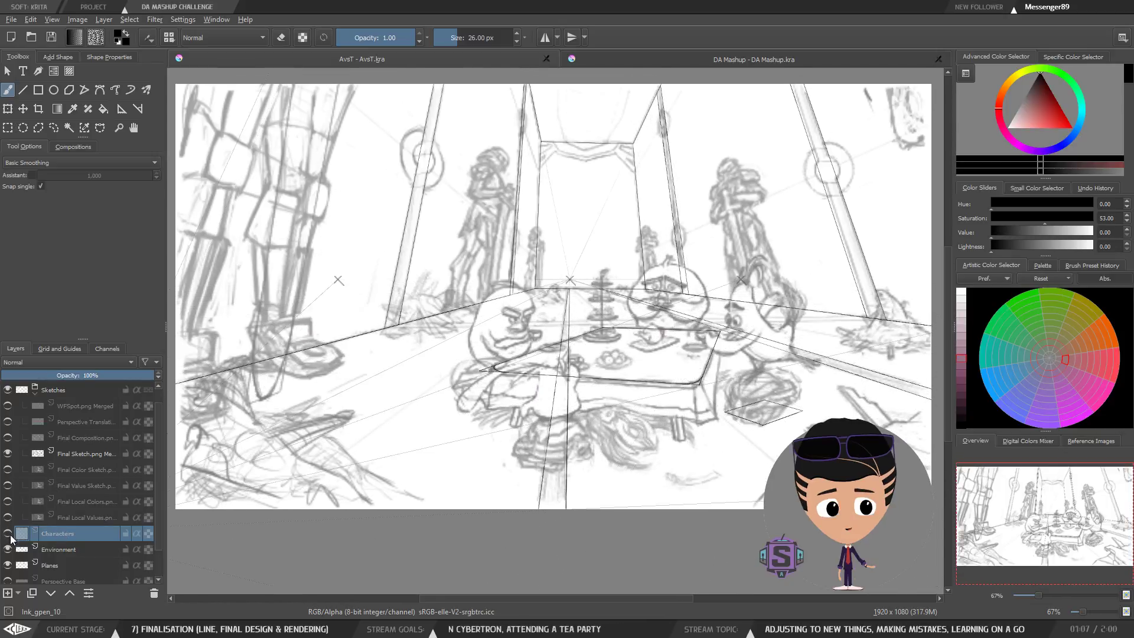
click(11, 535)
click(12, 537)
click(12, 537)
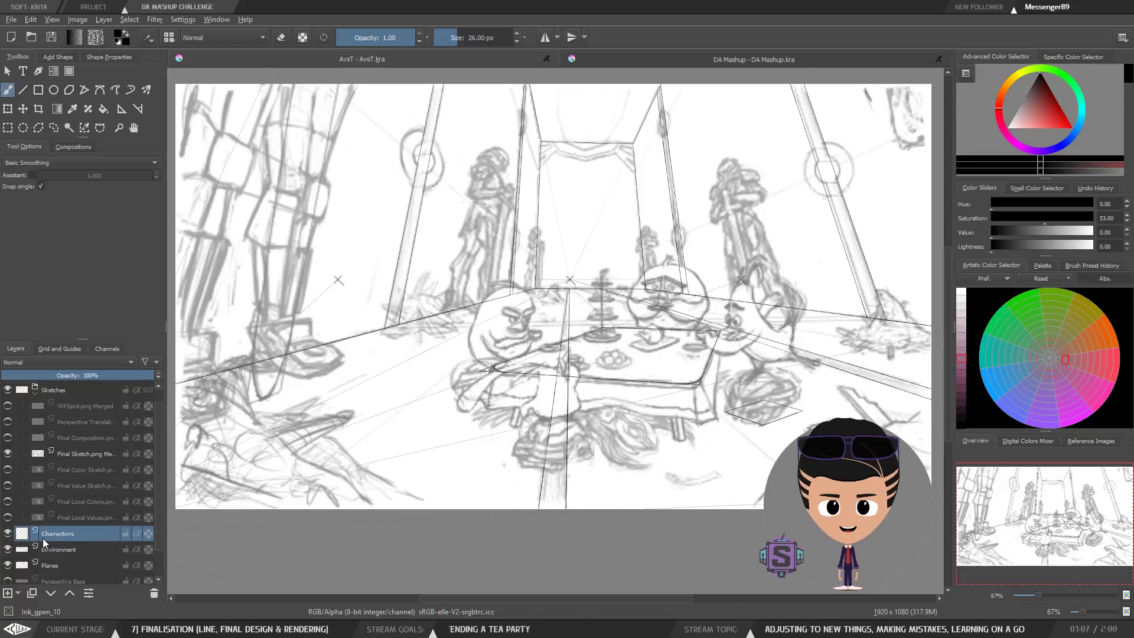
click(11, 547)
click(11, 549)
click(12, 551)
click(53, 534)
click(9, 536)
click(9, 538)
click(66, 545)
click(59, 535)
click(9, 534)
click(9, 536)
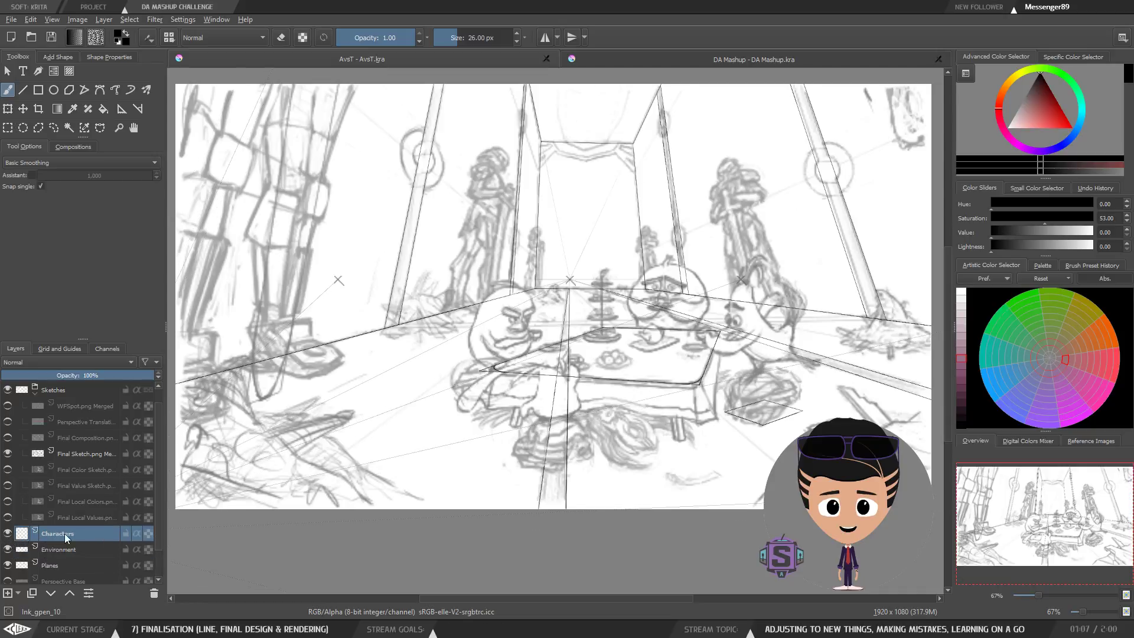
click(11, 536)
click(10, 536)
click(7, 537)
click(14, 536)
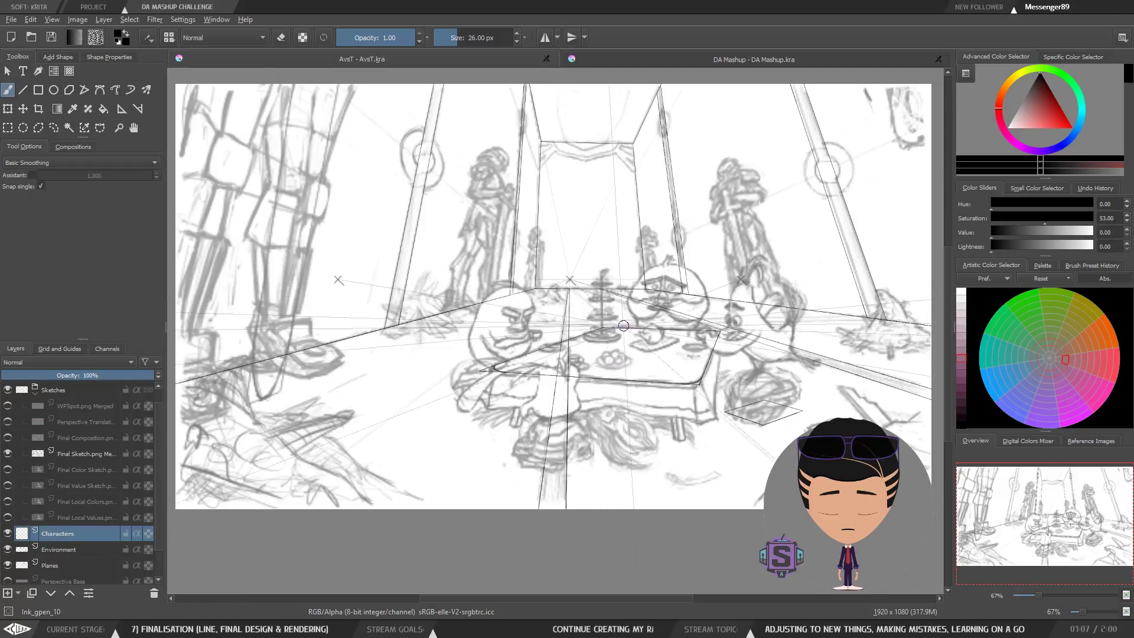
key(ctrl+plus)
key(ctrl+plus)
key(ctrl+minus)
key(ctrl+minus)
mouse_move(610, 375)
mouse_down()
mouse_move(592, 388)
mouse_move(593, 373)
mouse_move(594, 397)
mouse_move(597, 373)
mouse_up()
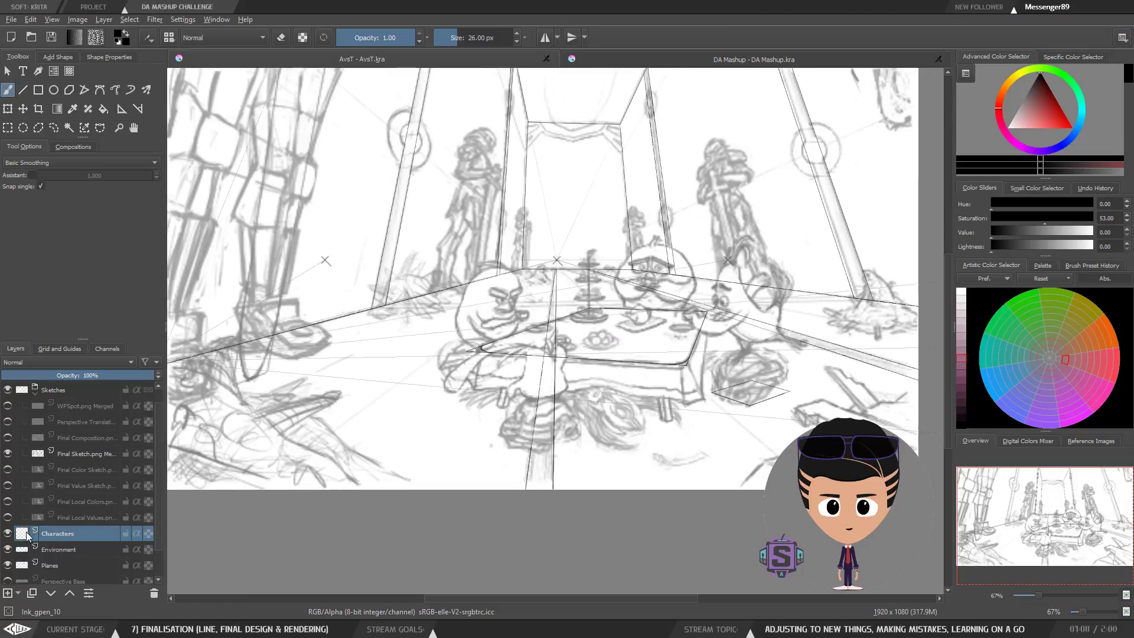
click(7, 535)
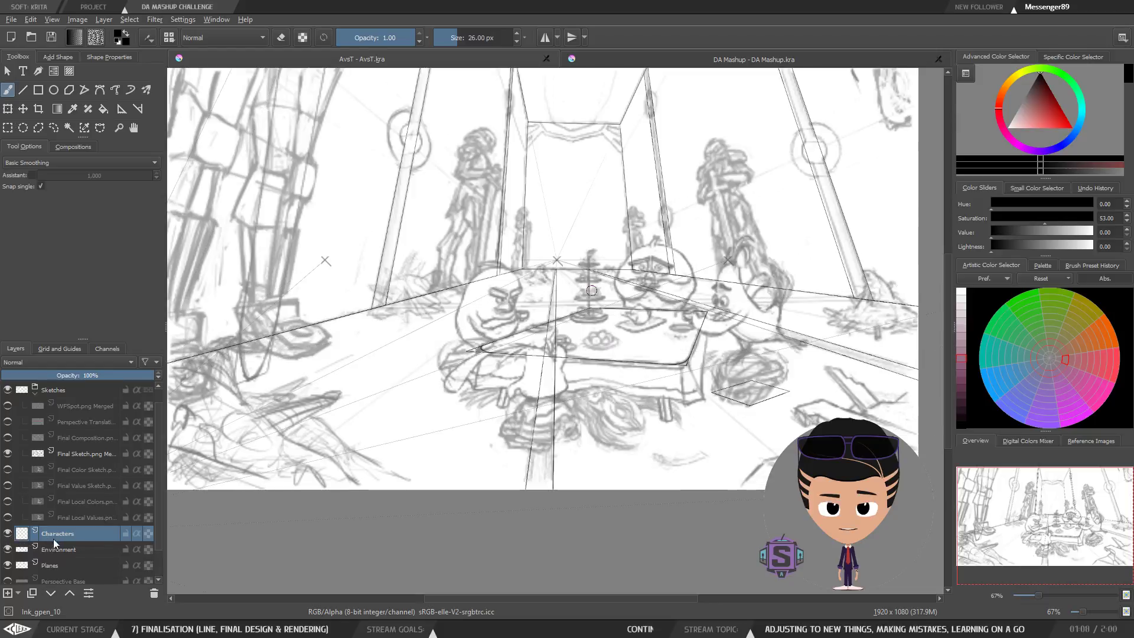
click(27, 549)
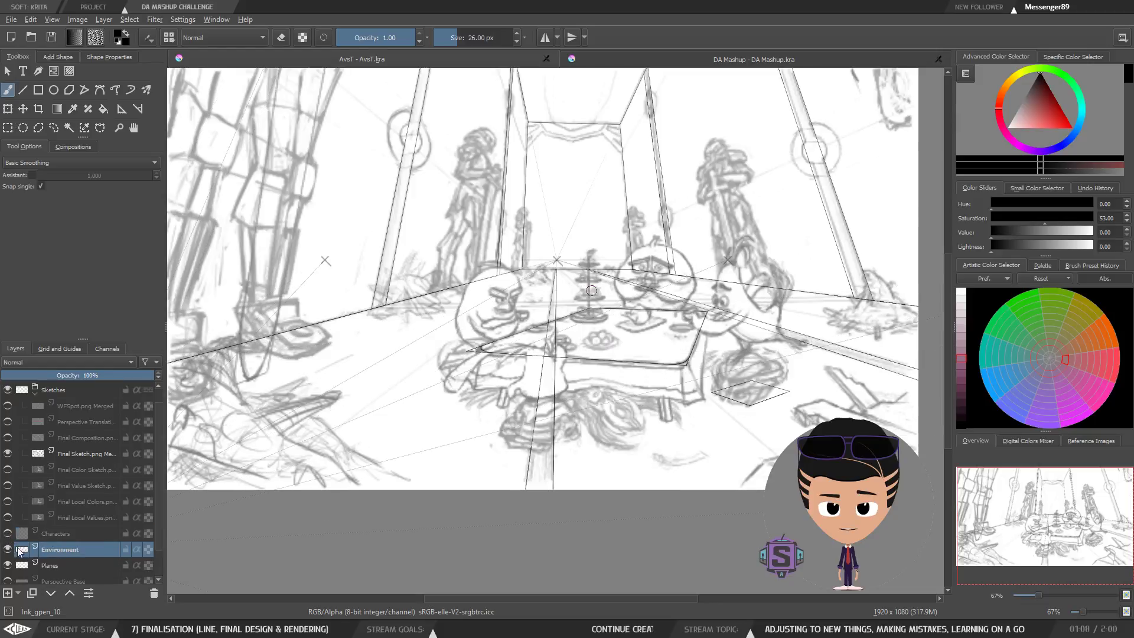
click(29, 535)
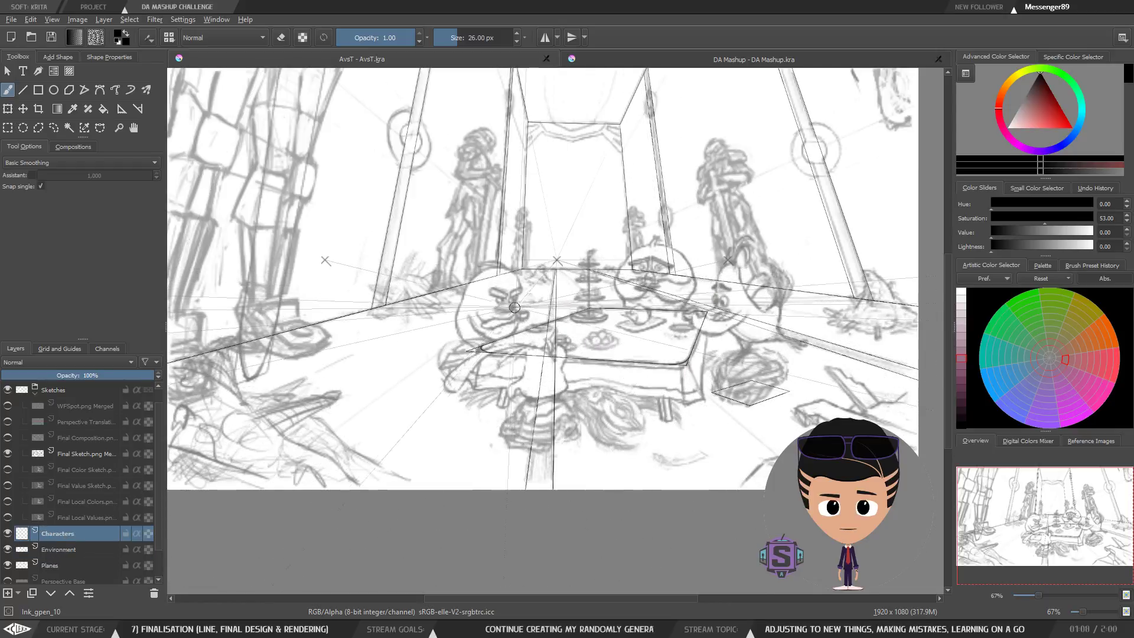
drag(575, 289, 569, 335)
Add a new layer between the Planes and Perspective Base layers and name it BG in Gates.
click(54, 567)
click(8, 567)
click(5, 567)
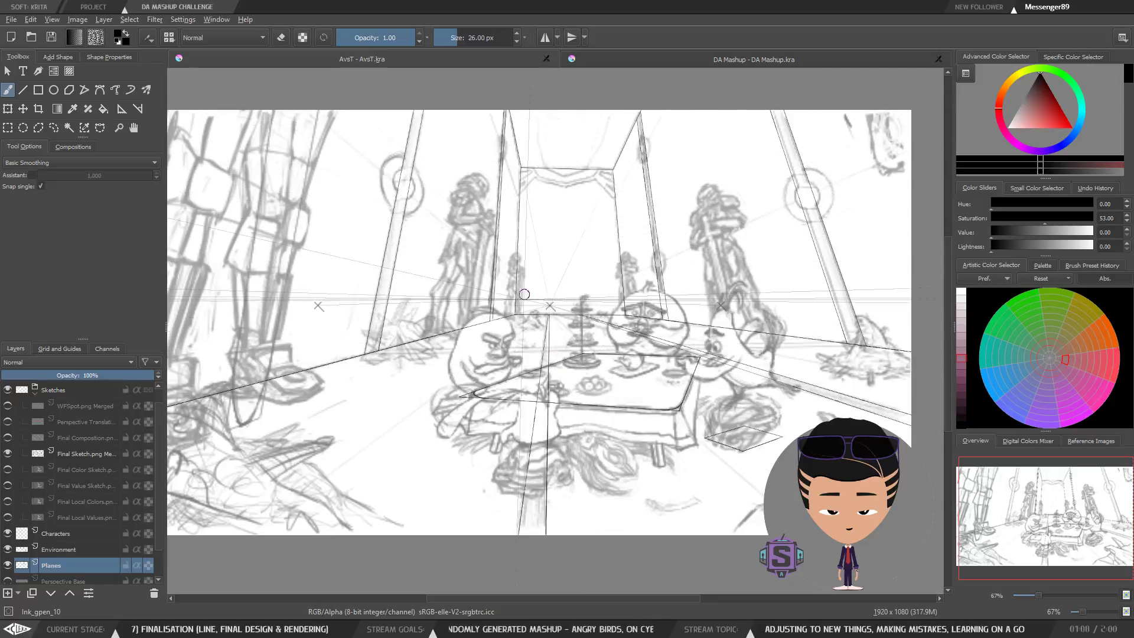
click(5, 596)
double_click(54, 567)
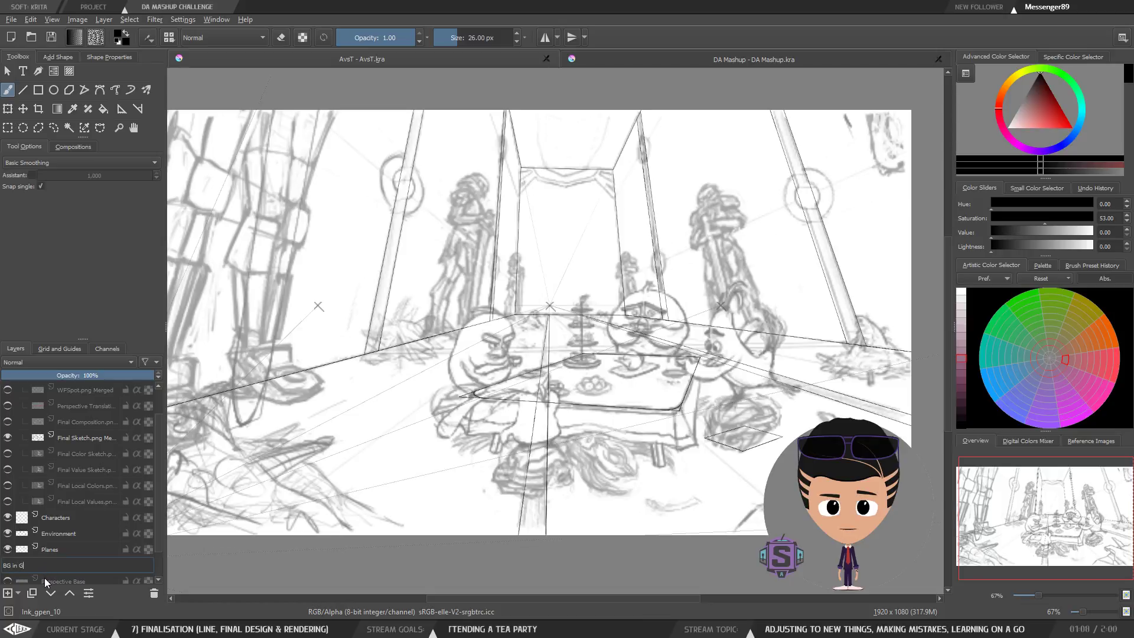
text(es)
click(55, 576)
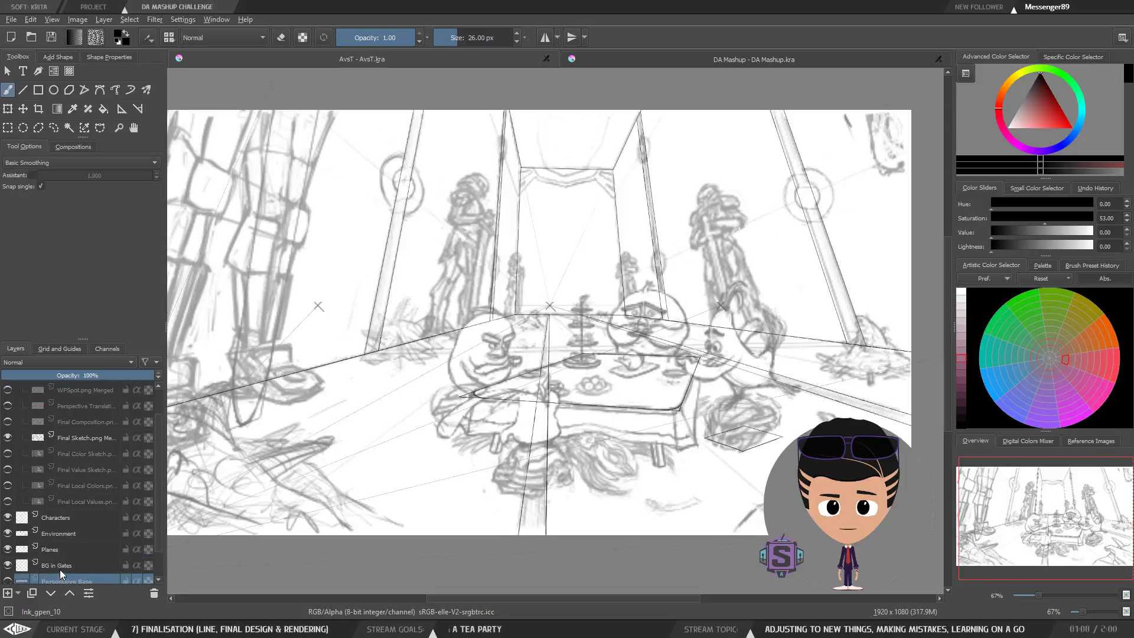
double_click(67, 551)
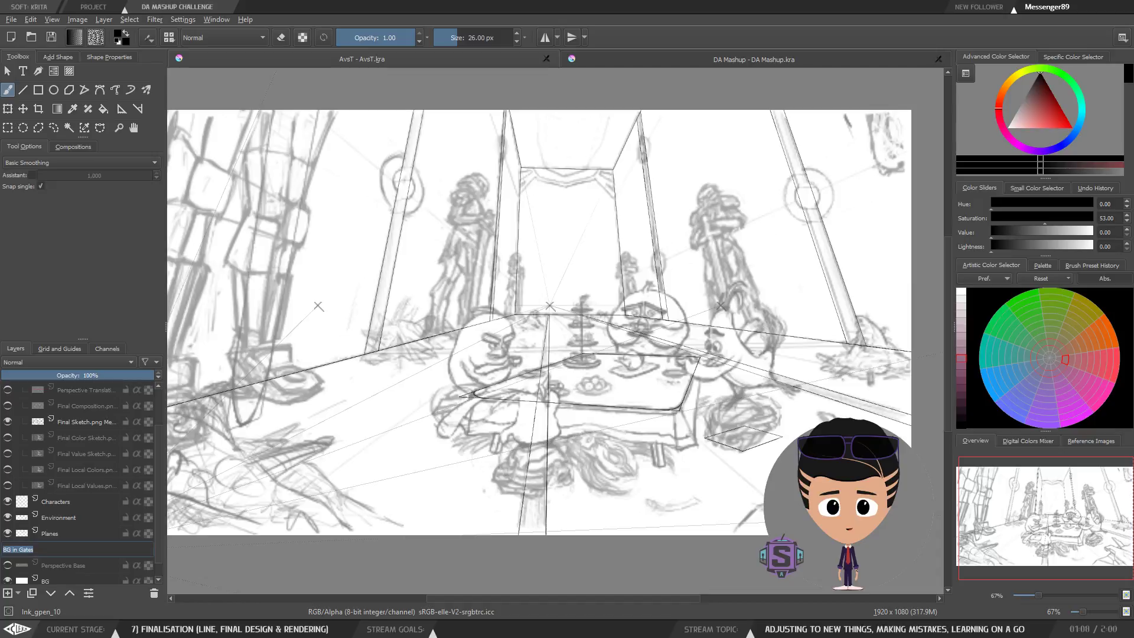
key(Return)
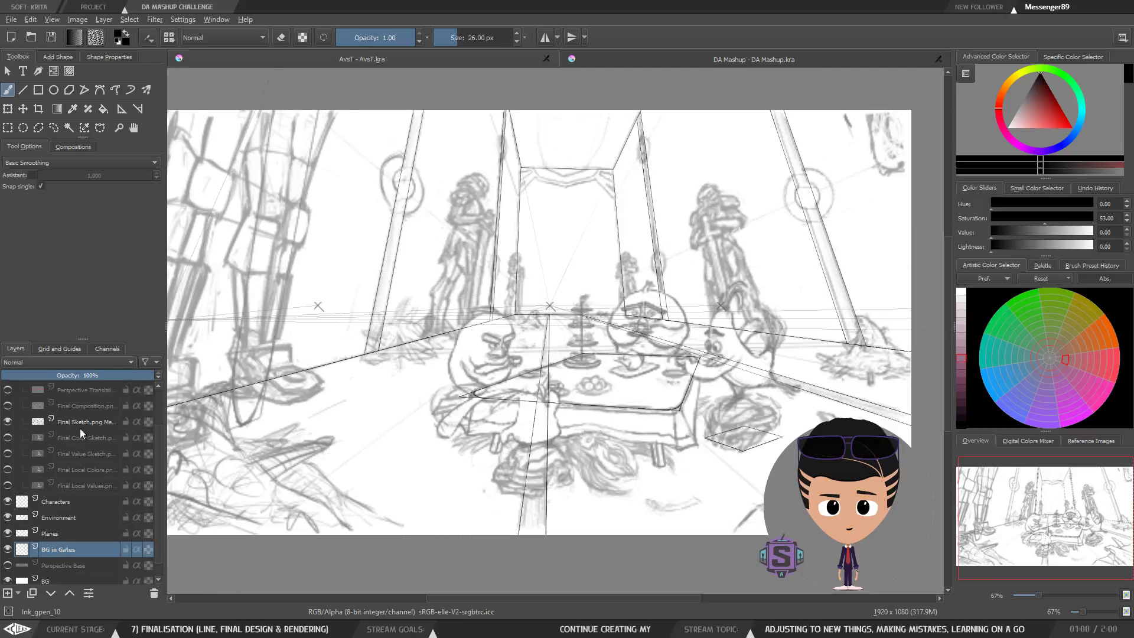
drag(556, 342, 533, 384)
drag(610, 352, 602, 334)
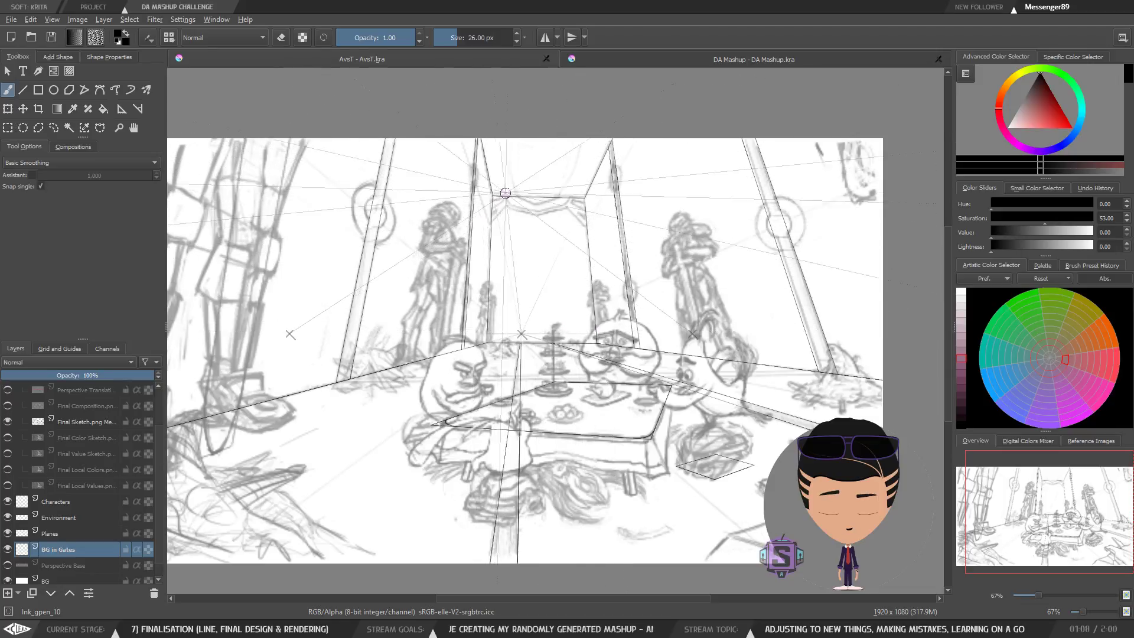
click(58, 518)
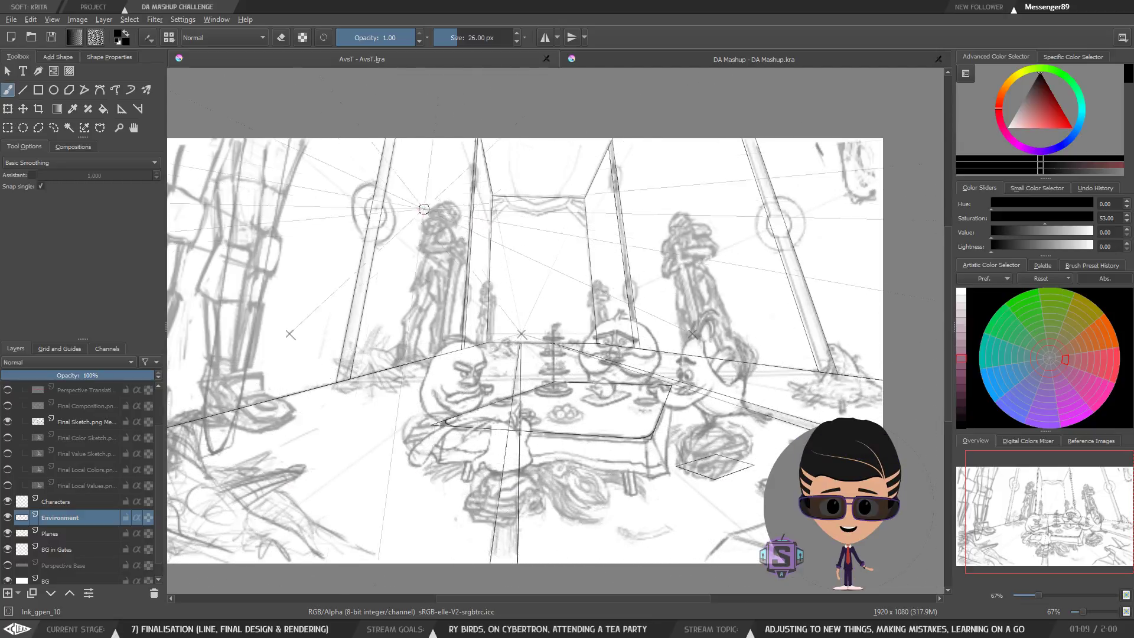
mouse_move(271, 342)
mouse_down()
mouse_move(345, 351)
mouse_move(355, 366)
mouse_up()
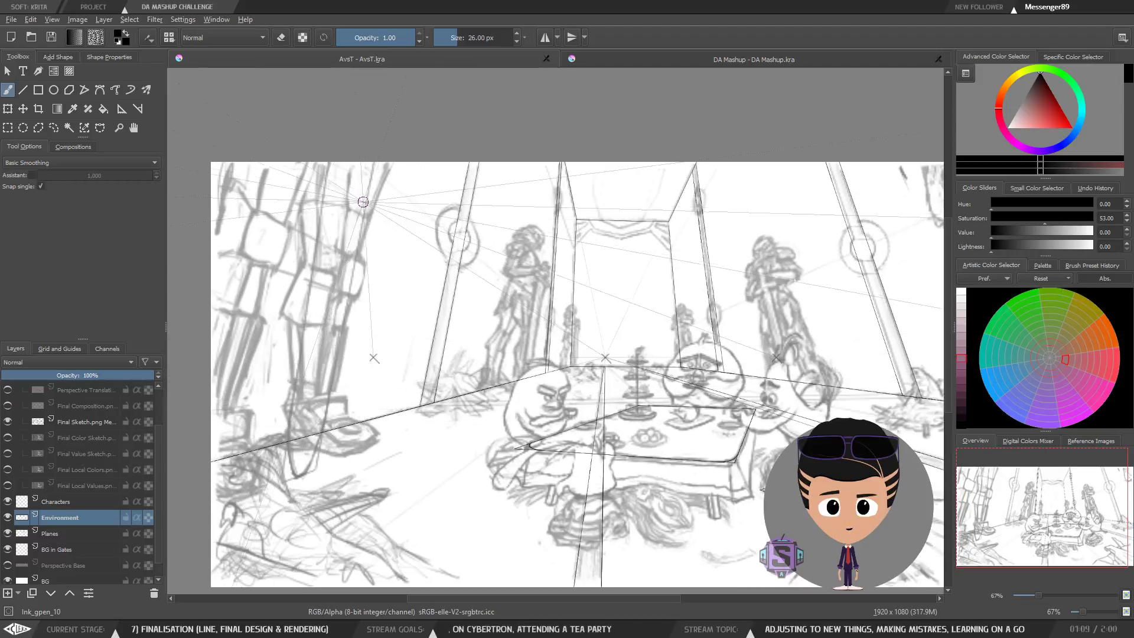
drag(473, 342, 429, 342)
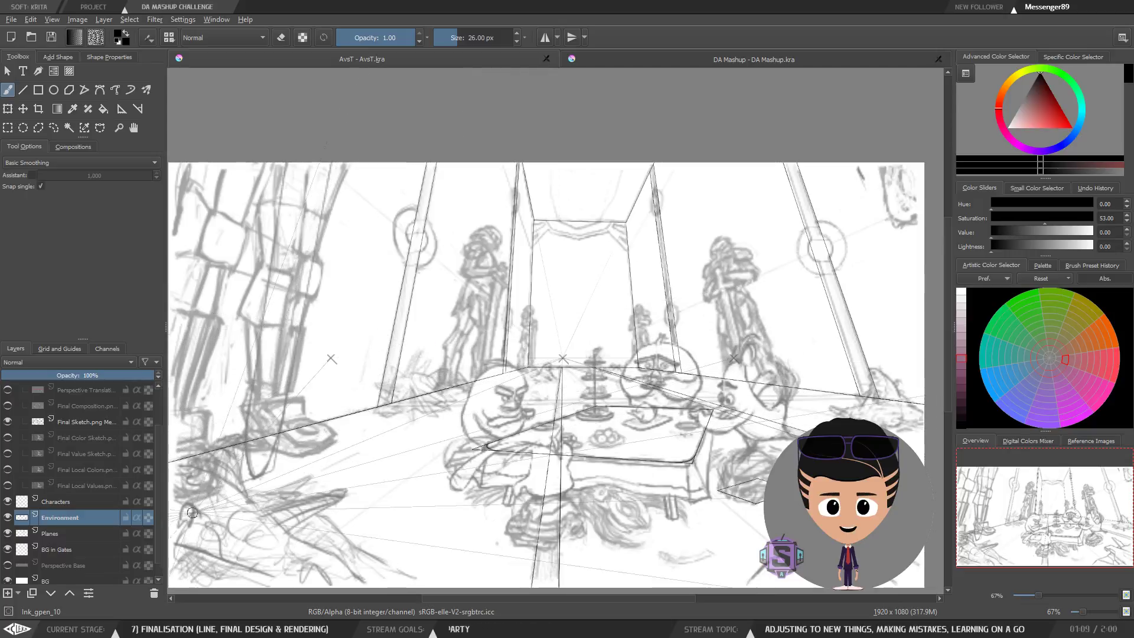
Go through the BG in Gates, Planes, Environment and Characters layers to review their order in the stack.
click(62, 547)
click(55, 535)
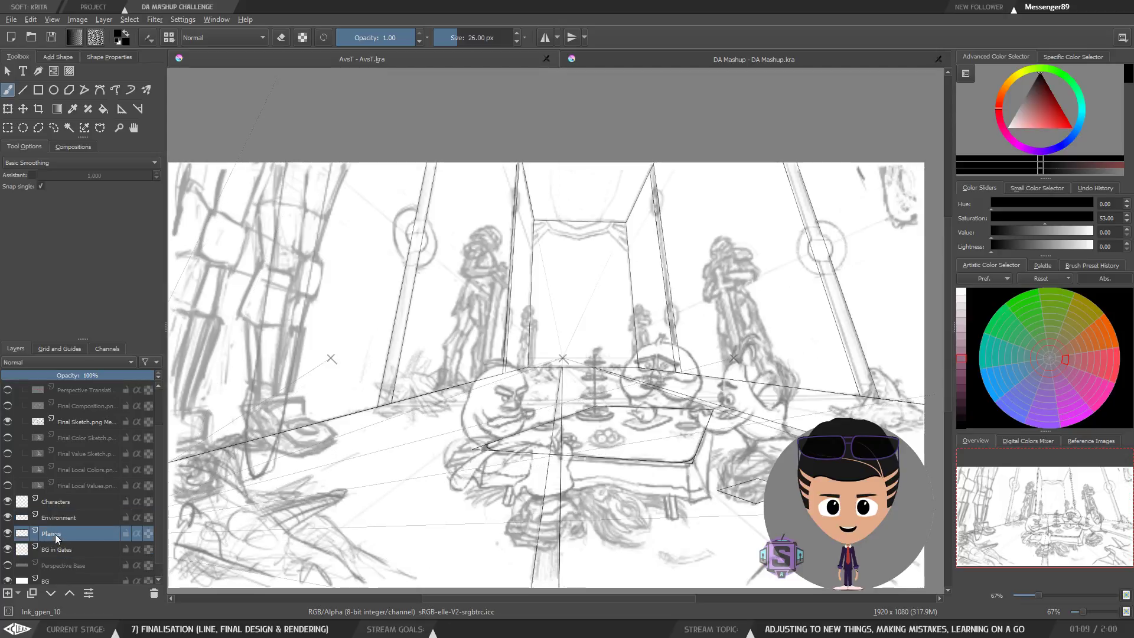
click(69, 507)
click(67, 519)
click(66, 531)
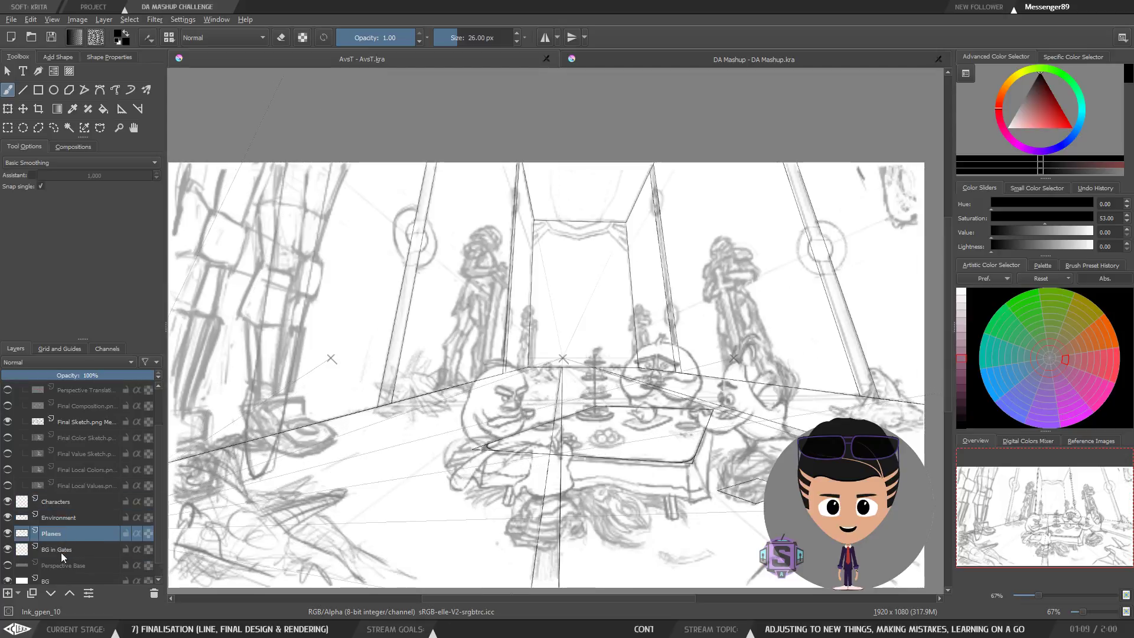
click(64, 549)
click(58, 534)
click(61, 518)
click(66, 503)
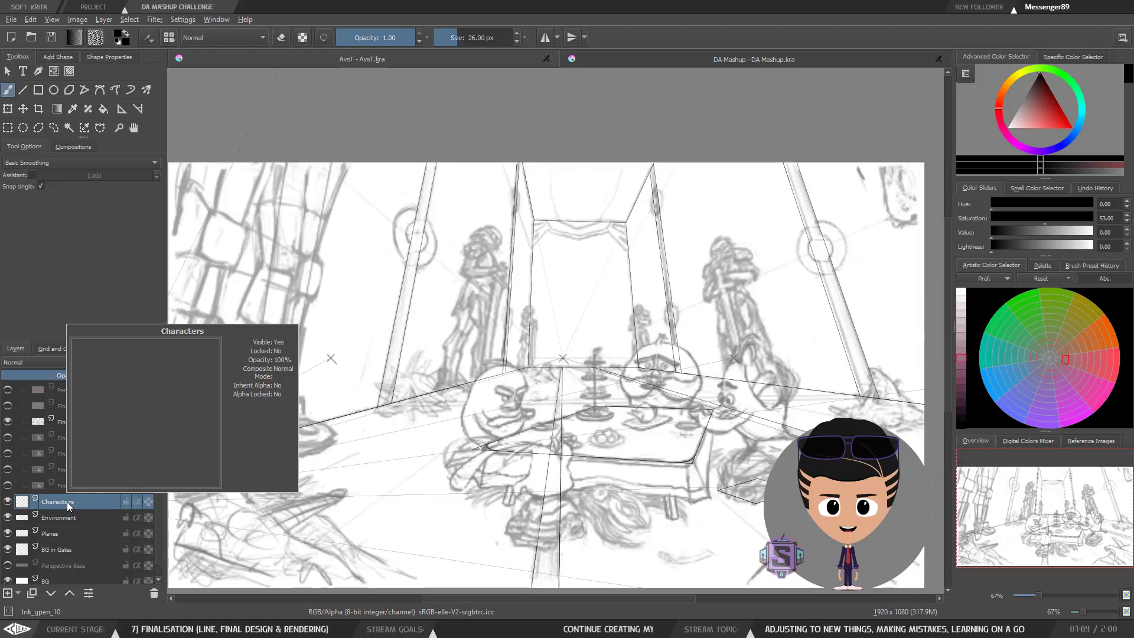
Check the BG in Gates layer and identify the Planes layer's lines by hiding and reshowing that layer.
drag(622, 359, 622, 307)
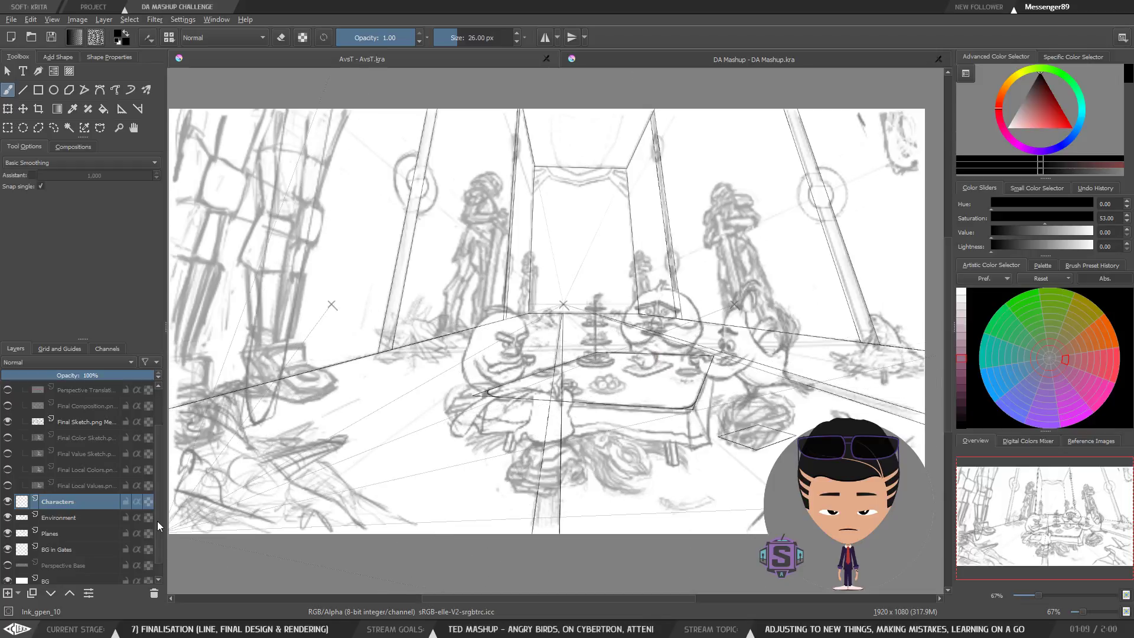
click(65, 551)
click(58, 534)
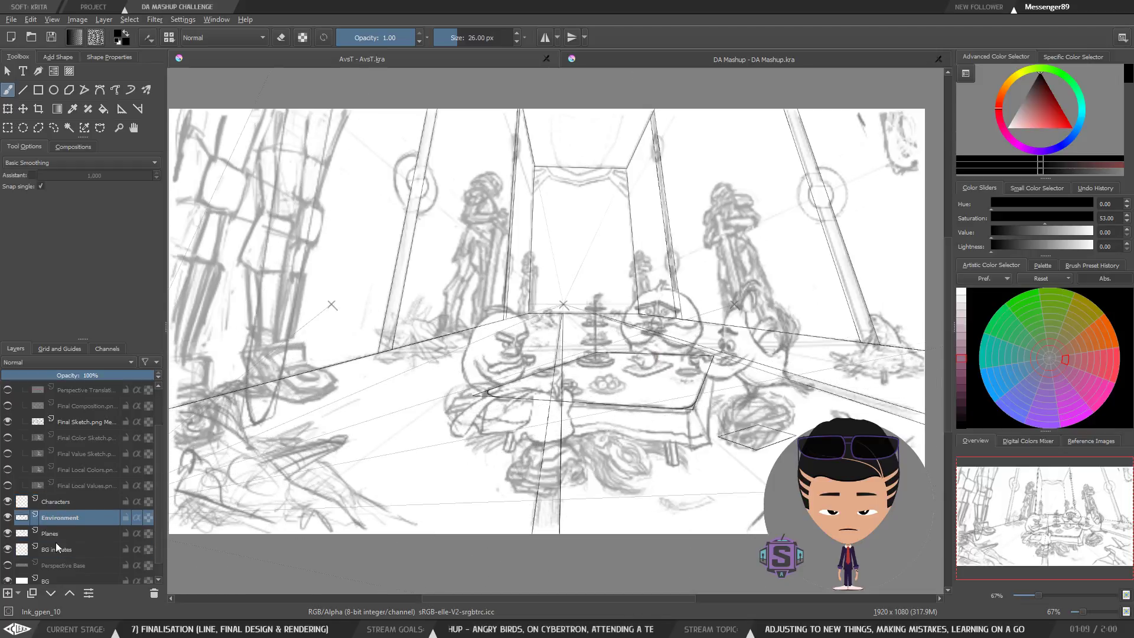
click(55, 551)
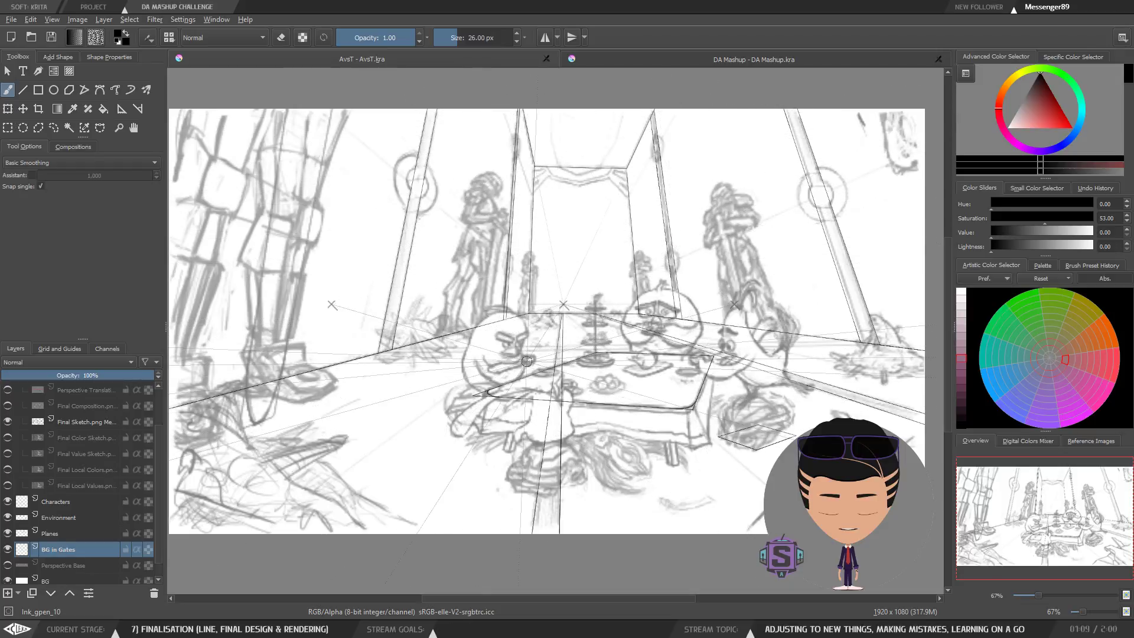
click(64, 535)
click(7, 534)
click(8, 535)
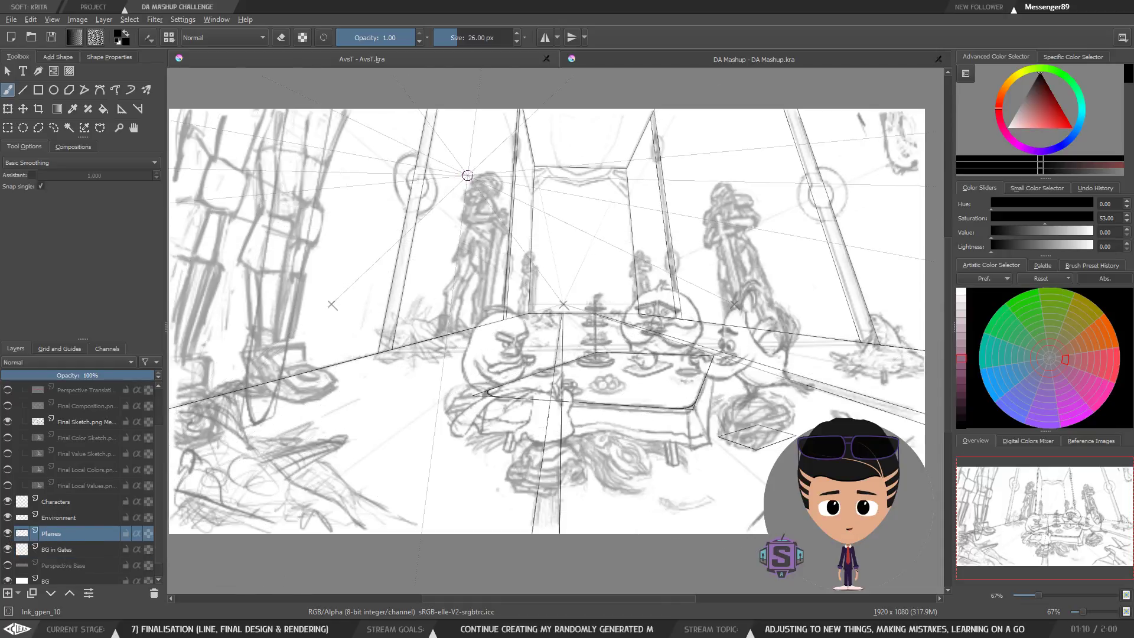
drag(556, 207, 551, 261)
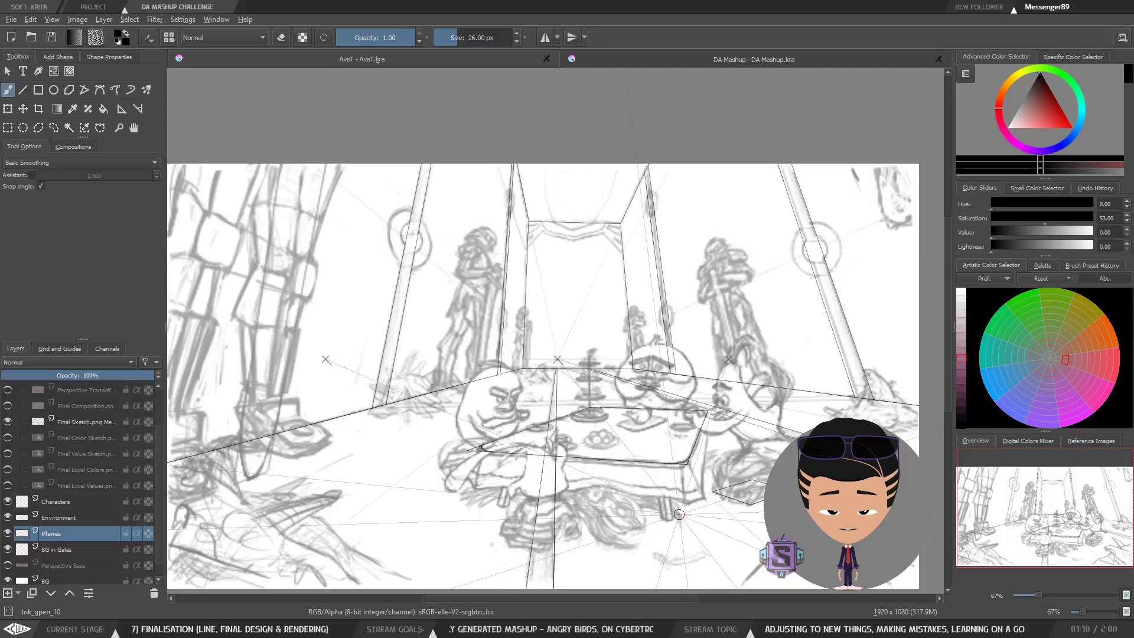
drag(679, 510, 674, 479)
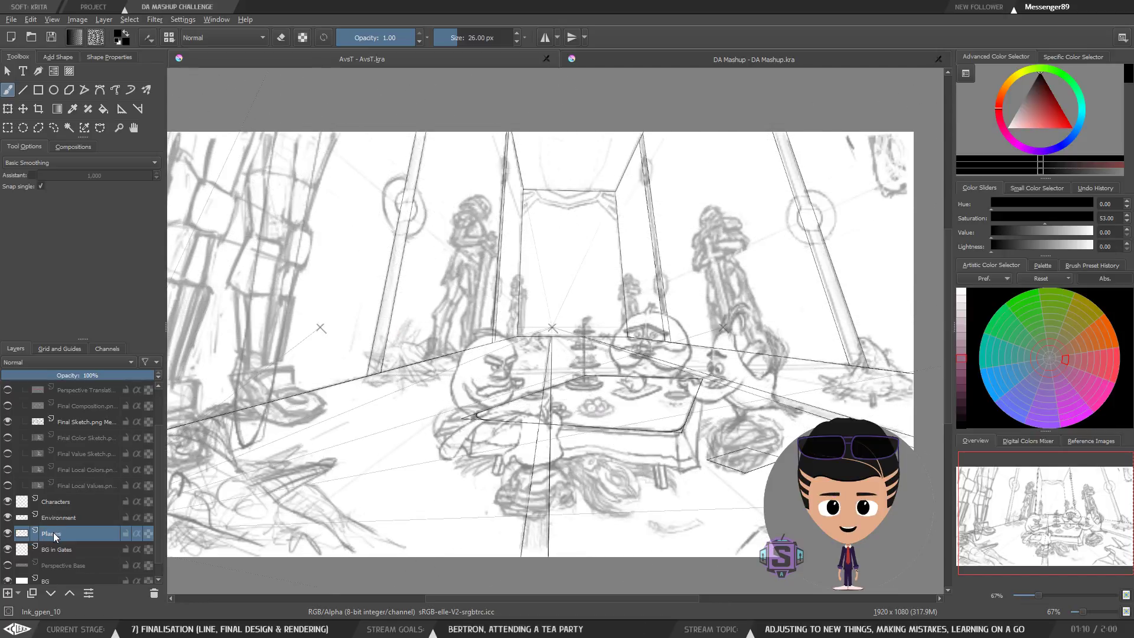
Inspect the Environment layer, and hide and reshow the Characters layer to check what it holds.
click(61, 518)
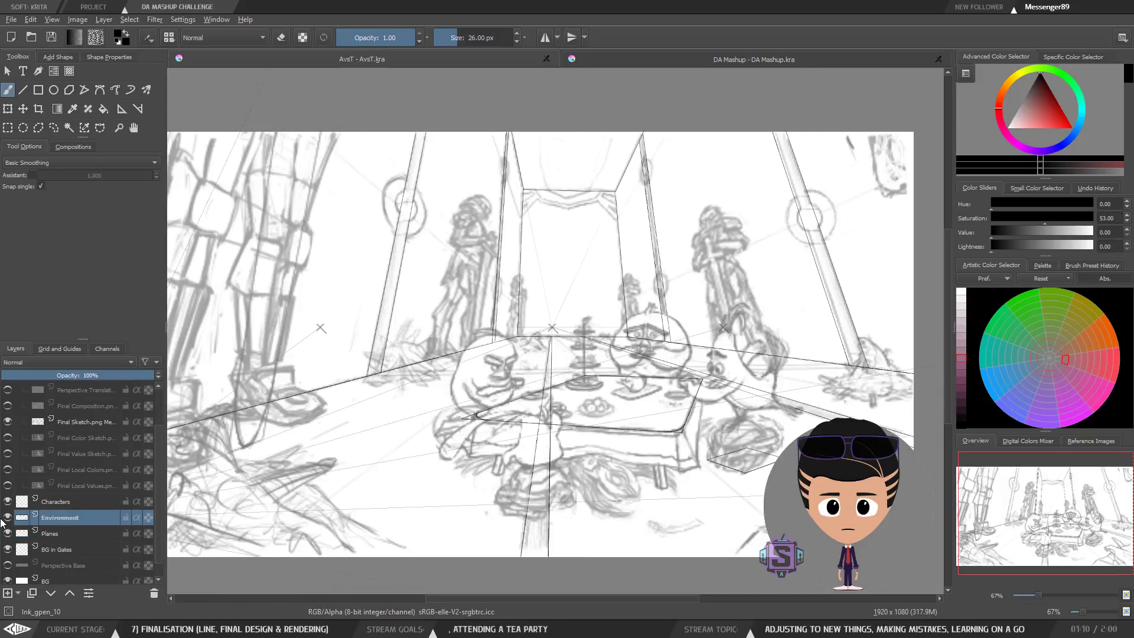
click(41, 528)
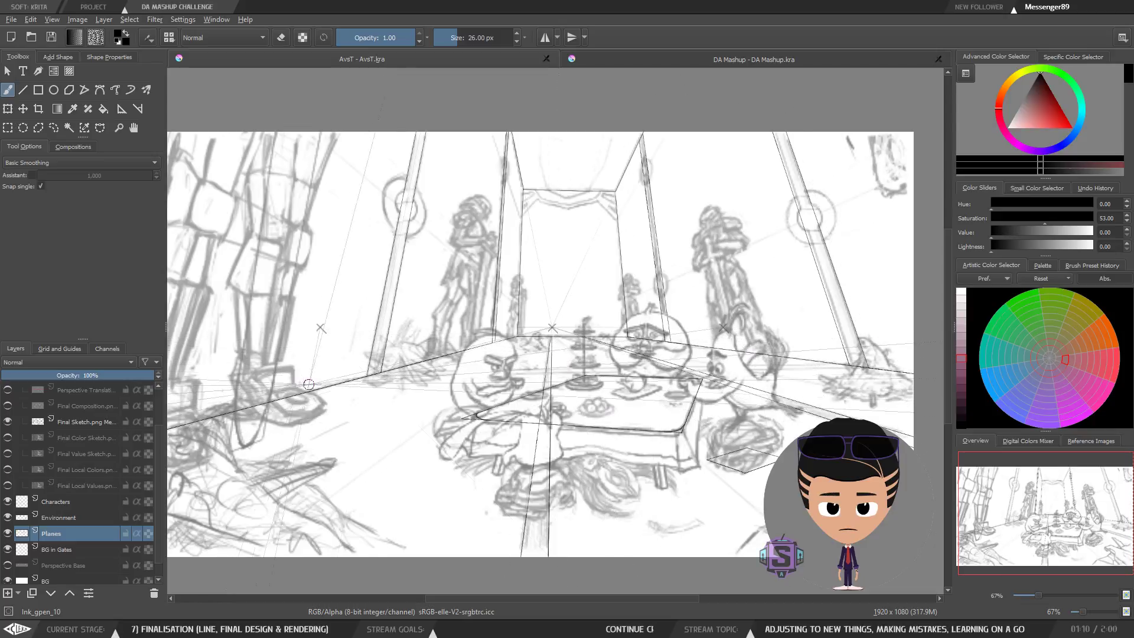
click(54, 517)
click(8, 518)
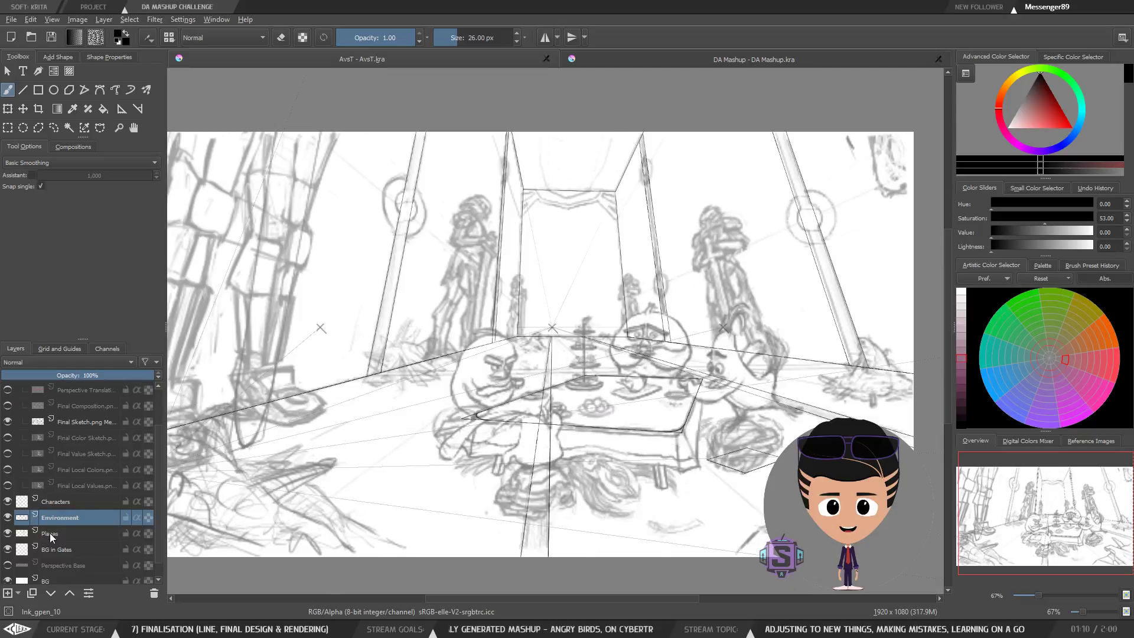
click(69, 503)
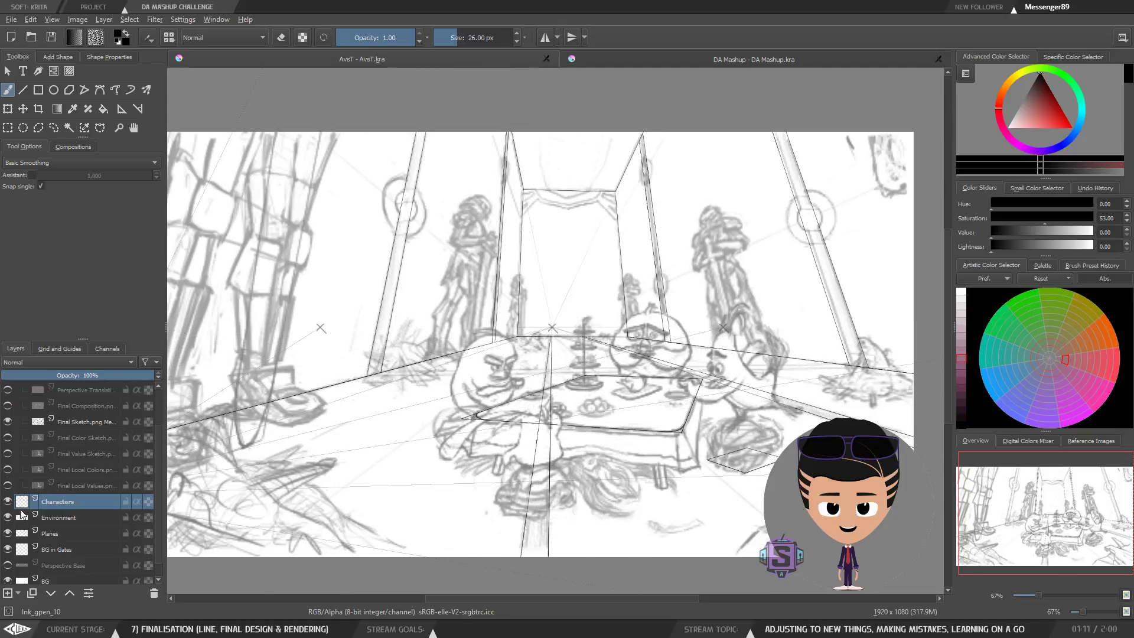
click(6, 502)
click(7, 502)
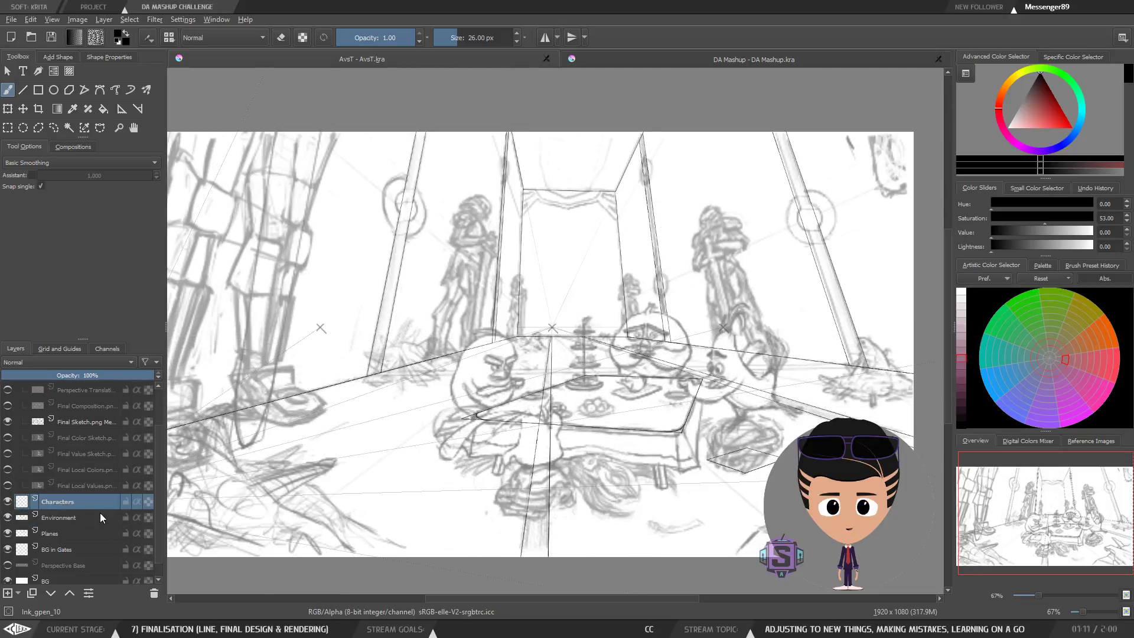
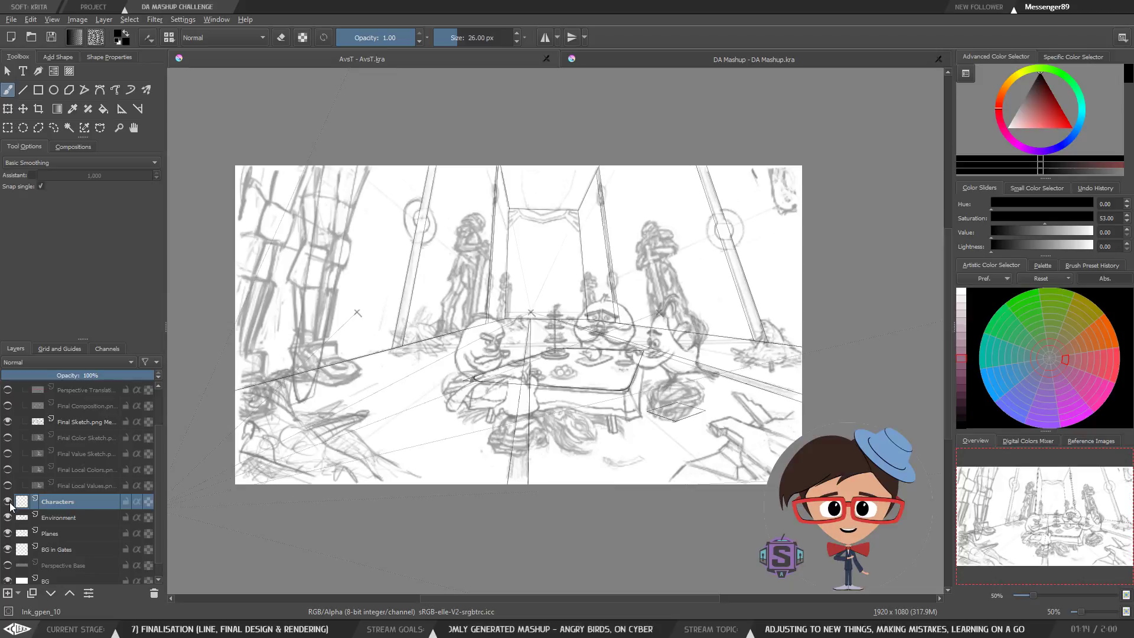
mouse_move(12, 499)
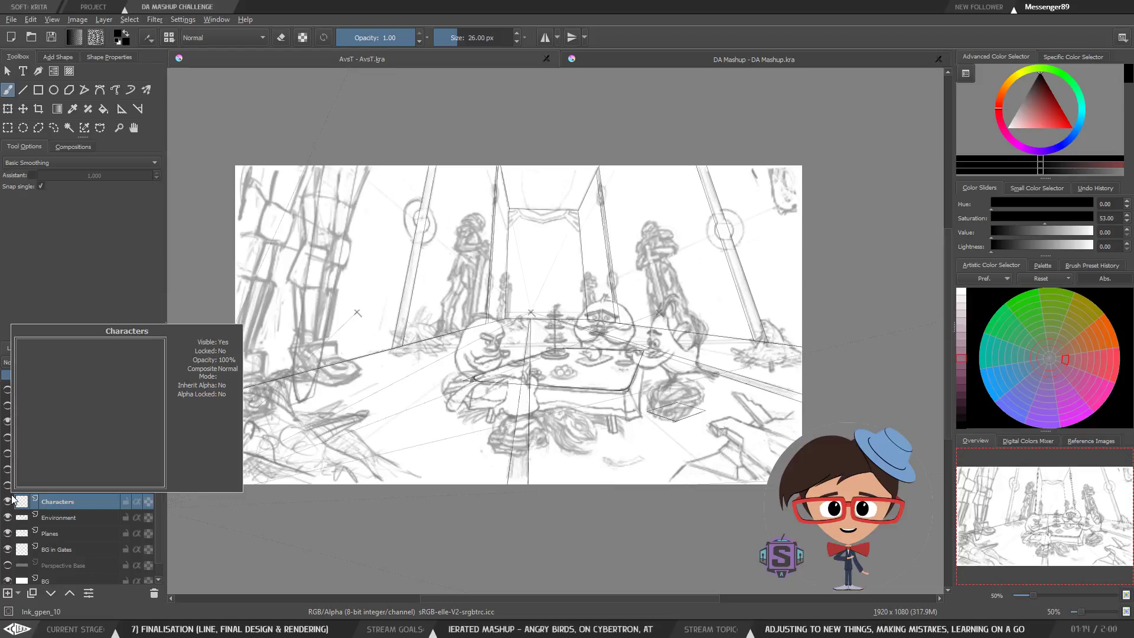
click(8, 502)
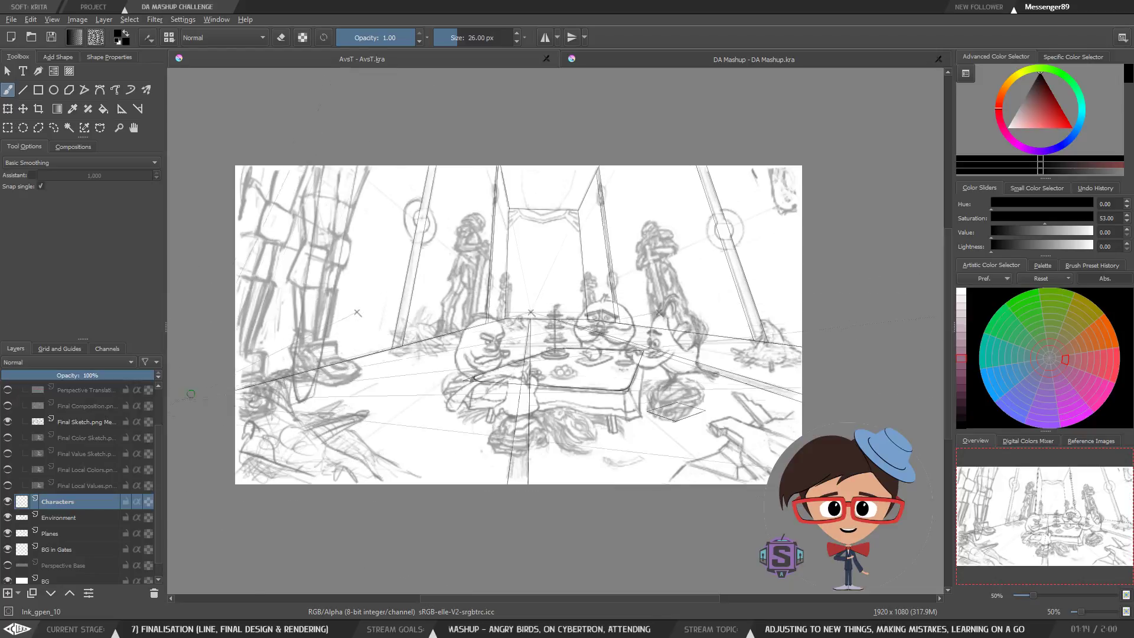
click(8, 502)
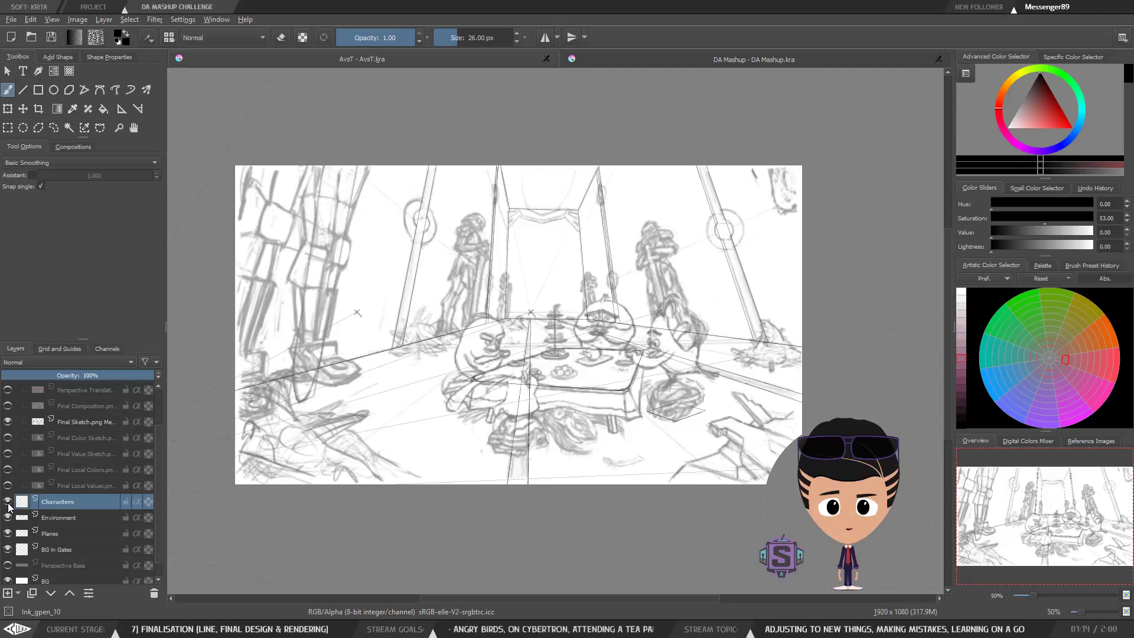
Review the layers from Characters down to BG in Gates one by one, ending on BG in Gates.
click(70, 517)
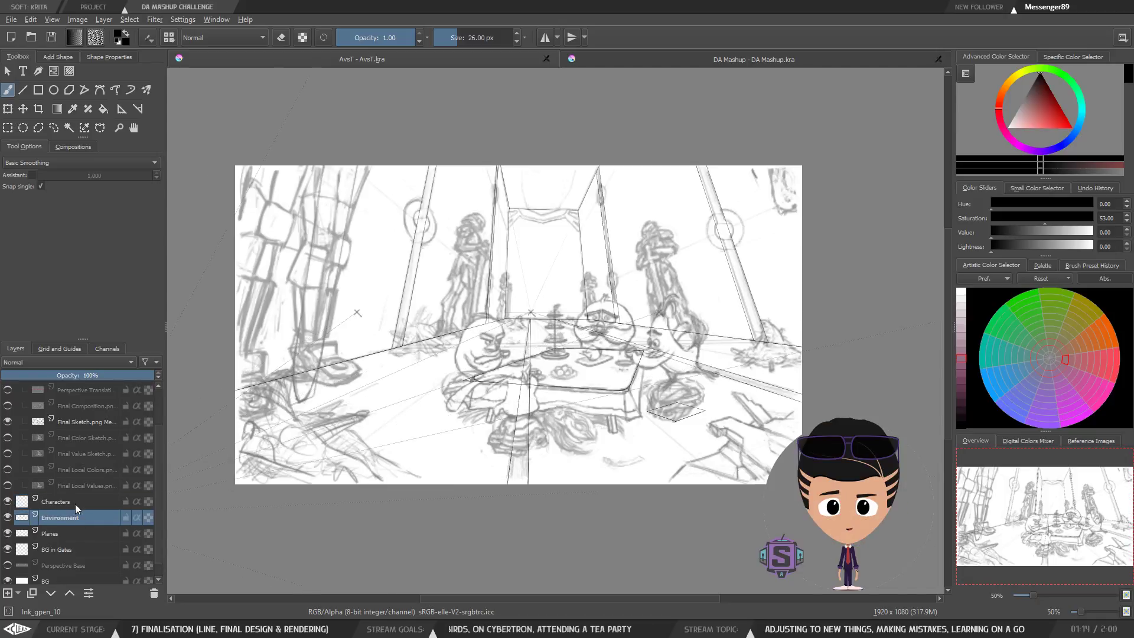
click(75, 504)
click(66, 520)
click(64, 533)
click(62, 546)
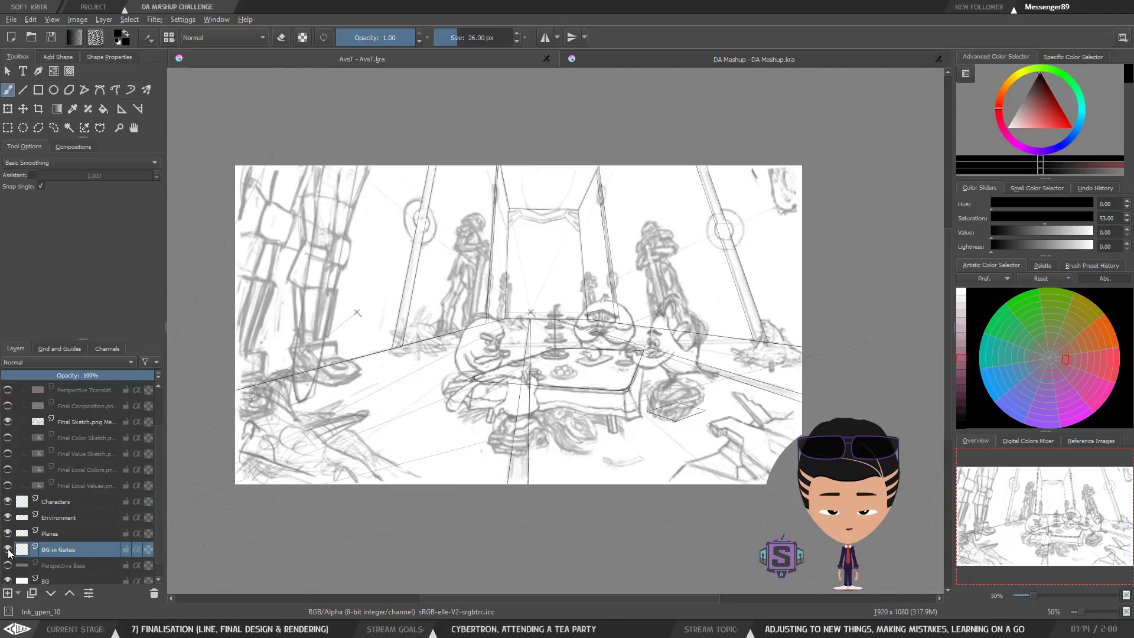
click(62, 534)
click(31, 552)
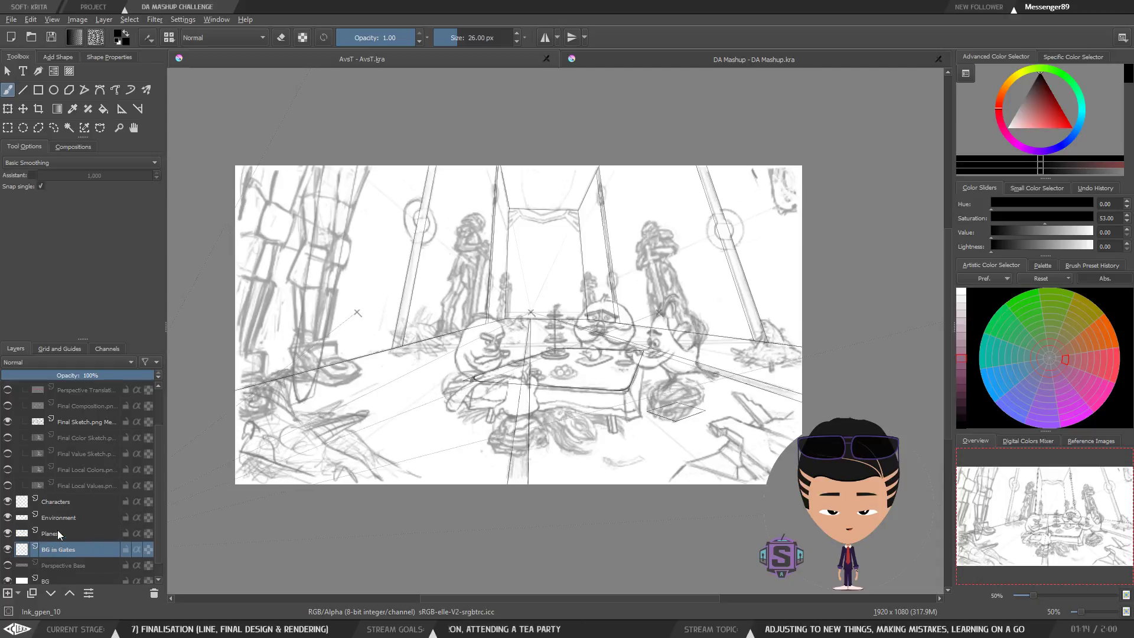
Hide and reshow the Planes layer and the Environment layer to compare the line work on each.
click(57, 532)
click(8, 534)
click(9, 534)
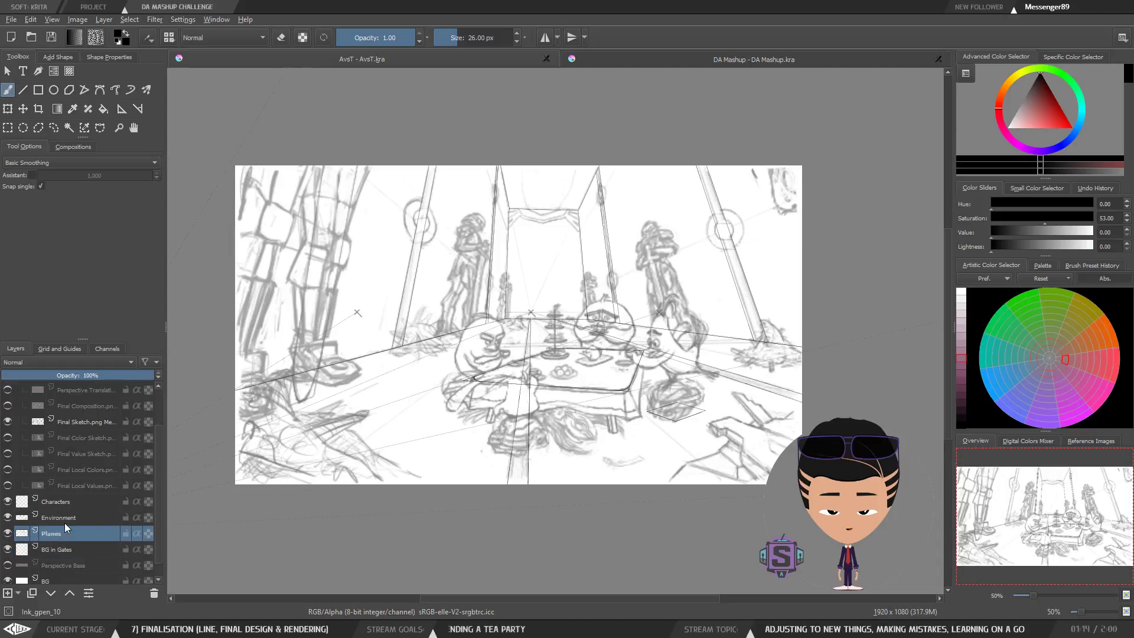
click(62, 517)
click(60, 531)
click(59, 517)
click(8, 518)
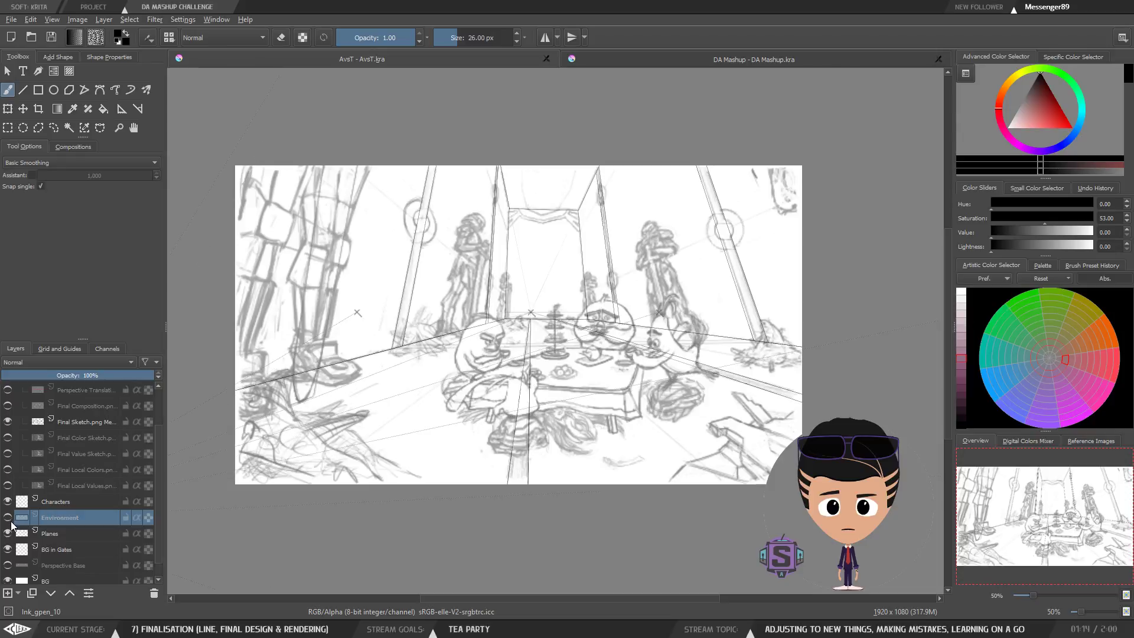
click(8, 517)
Select the Characters layer and switch its visibility off and on to check its contents.
click(59, 501)
click(7, 502)
click(7, 501)
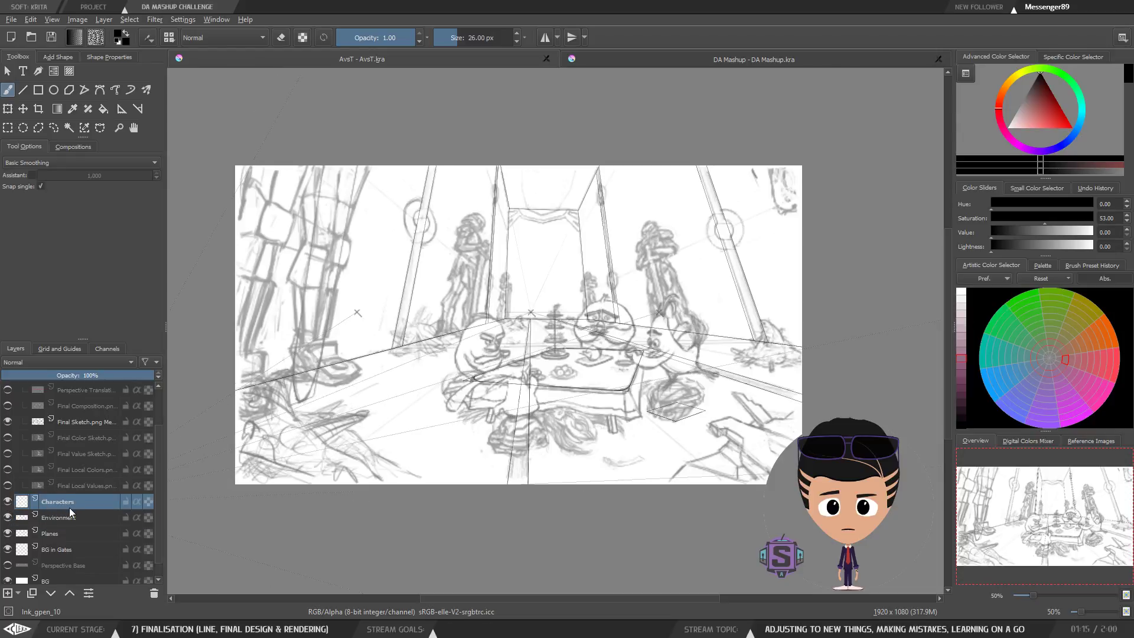
click(8, 503)
click(9, 503)
click(8, 502)
click(8, 503)
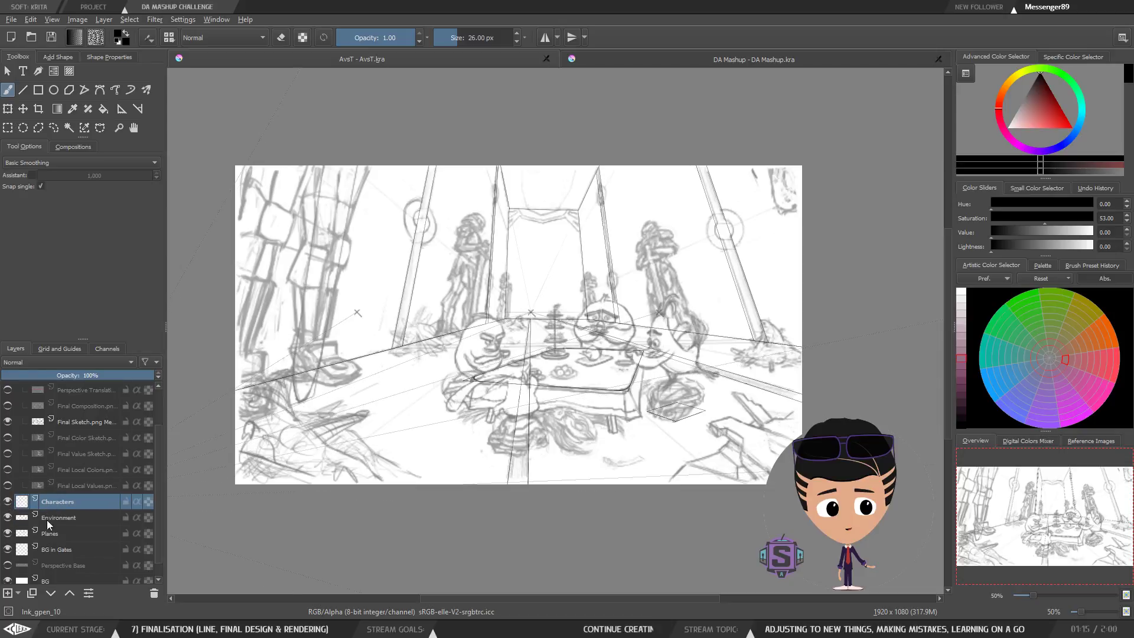
Examine the seated tea-party characters at 100% zoom and the whole composition at 50% zoom.
mouse_move(70, 505)
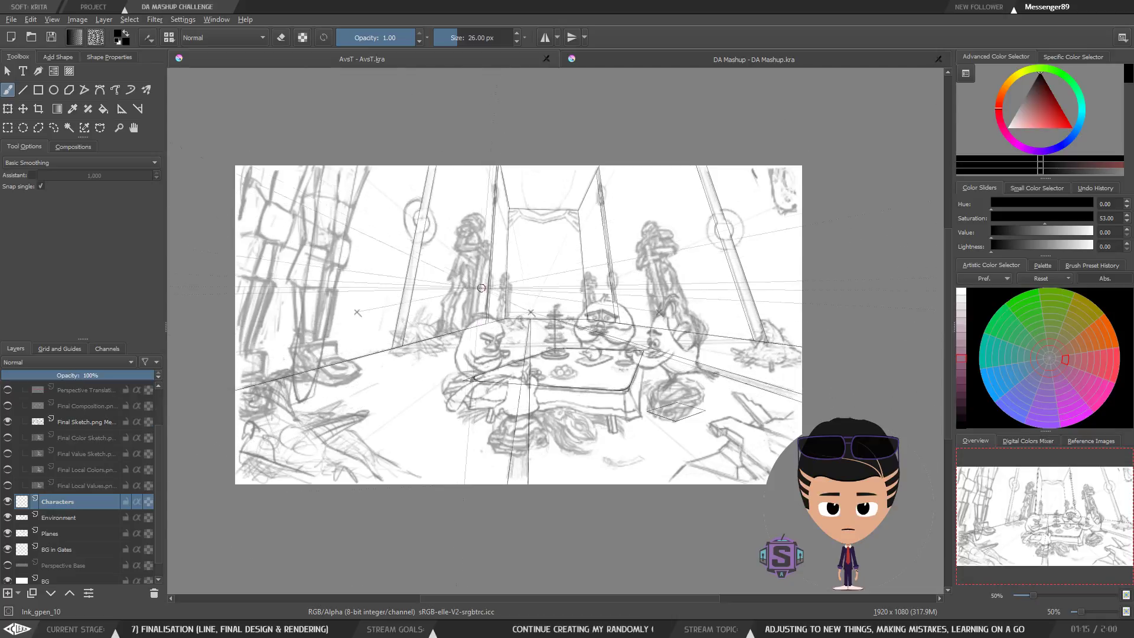
mouse_move(494, 348)
mouse_down()
mouse_move(451, 277)
mouse_move(499, 301)
mouse_move(458, 431)
mouse_move(420, 476)
mouse_move(440, 430)
mouse_up()
key(1)
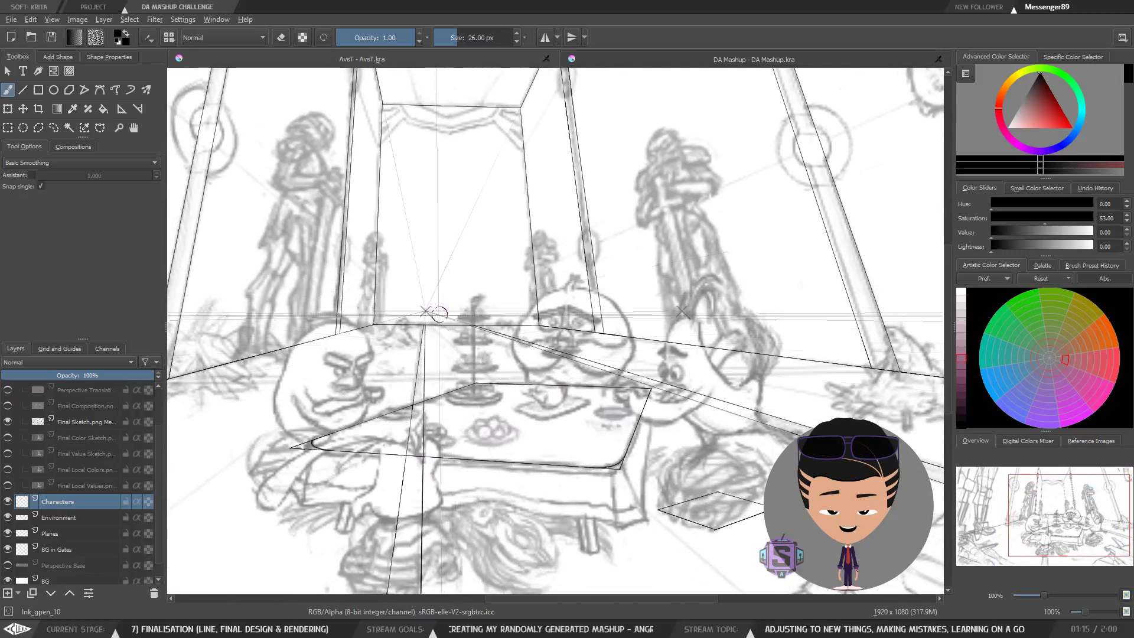
key(minus)
key(minus)
drag(450, 304, 491, 283)
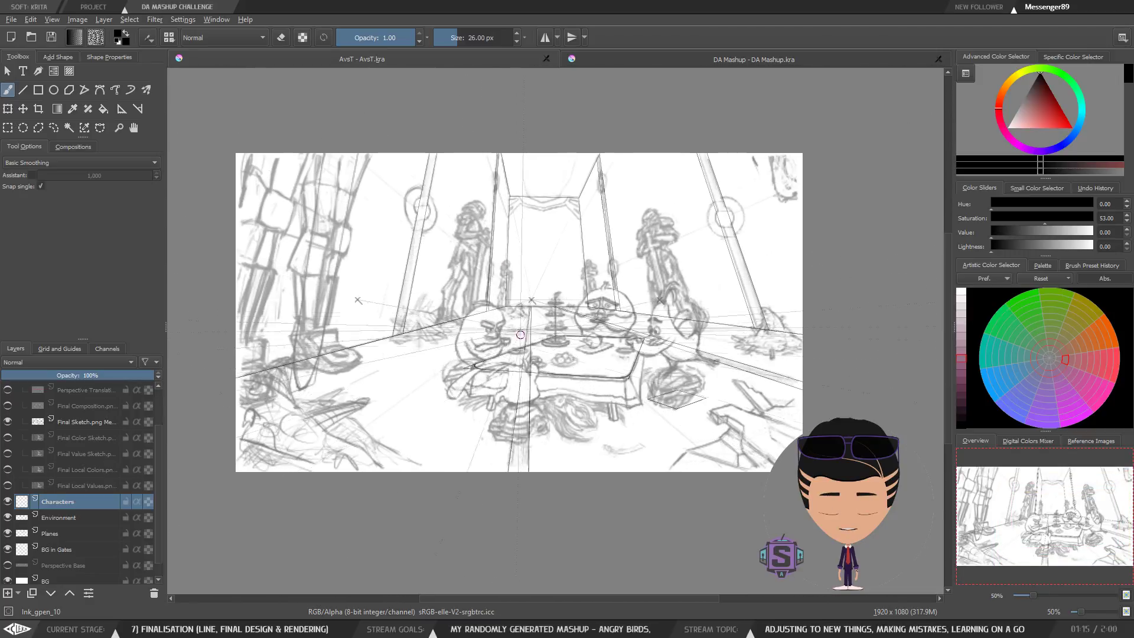
key(1)
key(minus)
key(minus)
drag(496, 345, 494, 371)
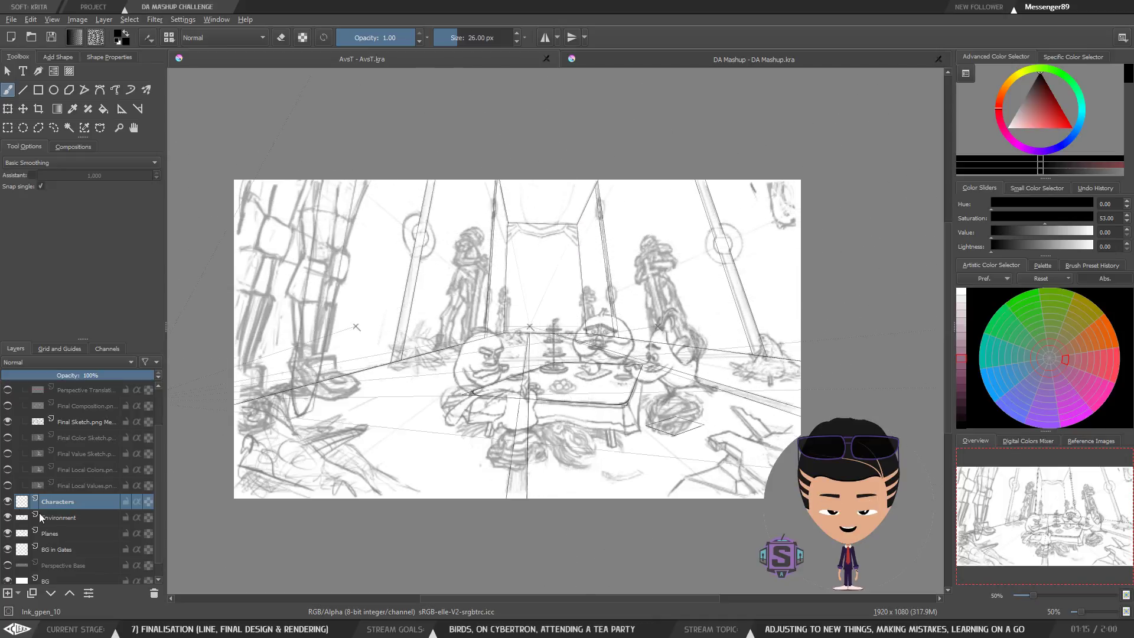
Make Characters the active layer and hide the Environment layer.
click(65, 519)
click(61, 502)
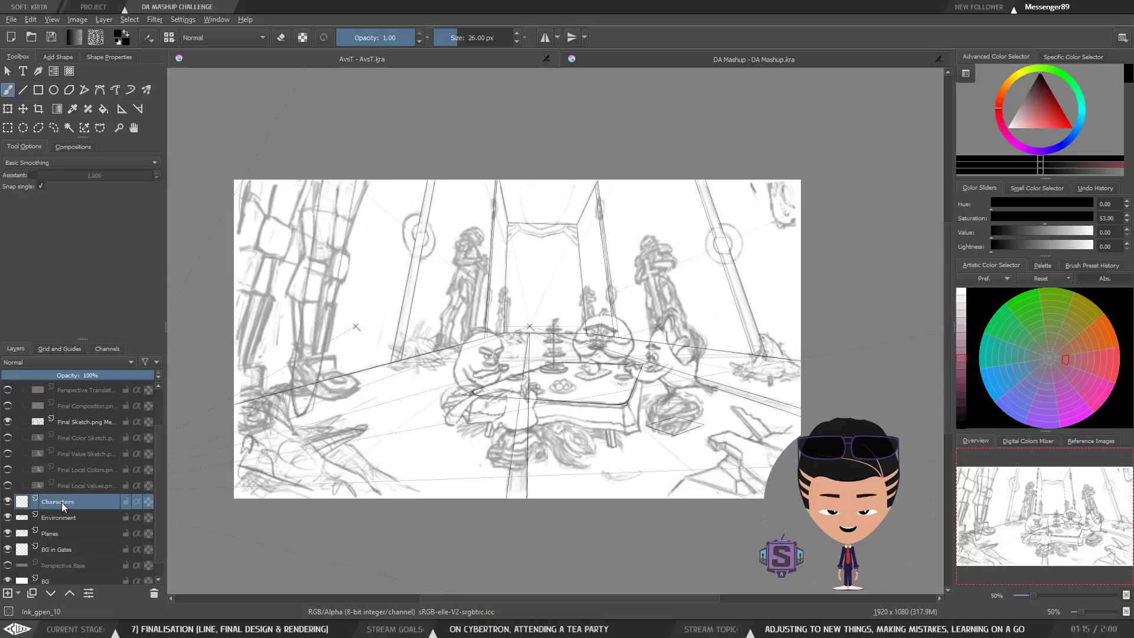
click(8, 518)
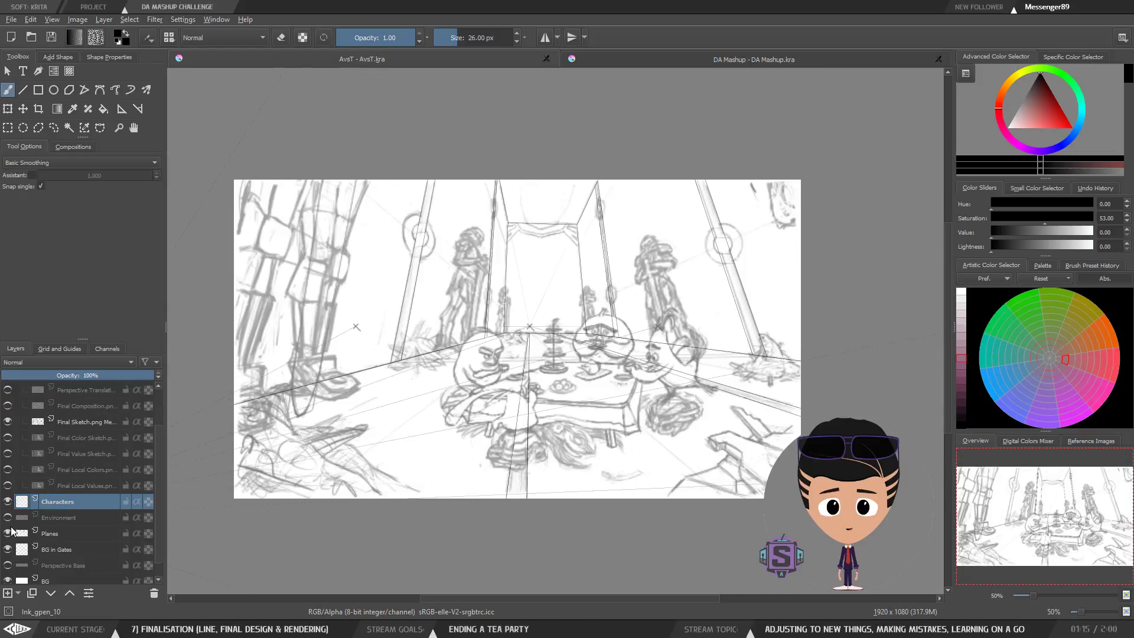
Hide and reshow the Planes layer, make the Environment layer visible again, and make BG in Gates the active layer.
click(7, 534)
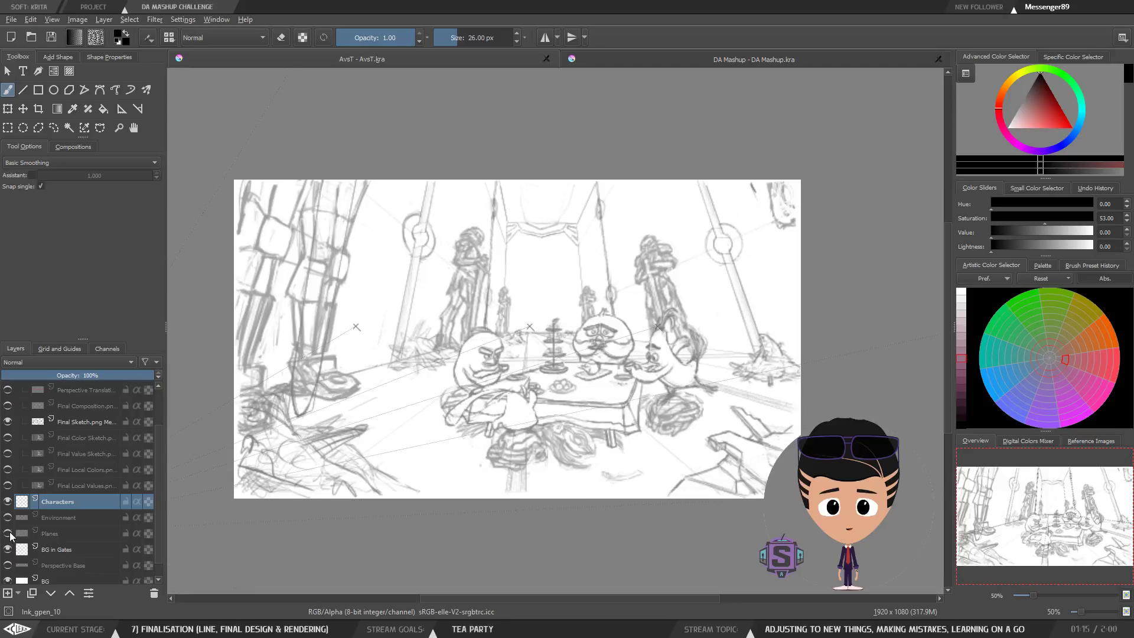
click(9, 534)
click(9, 518)
click(50, 519)
click(58, 535)
click(42, 551)
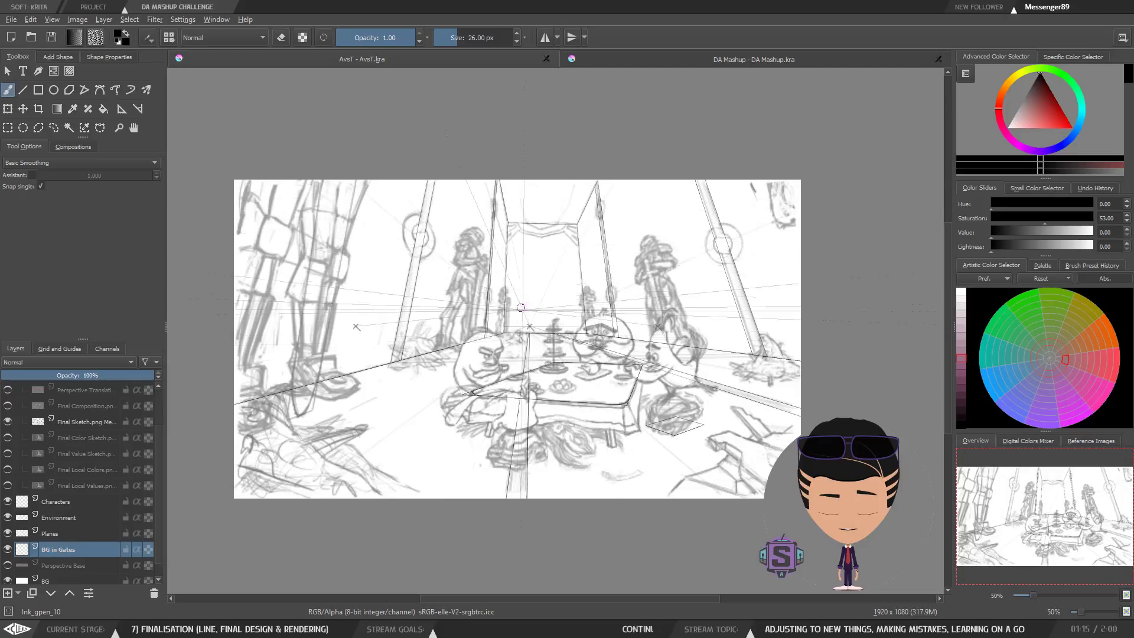
Inspect the tea table at 100% zoom, switching the Environment layer off and on and reviewing the Characters and Planes layers.
key(1)
drag(600, 450, 588, 316)
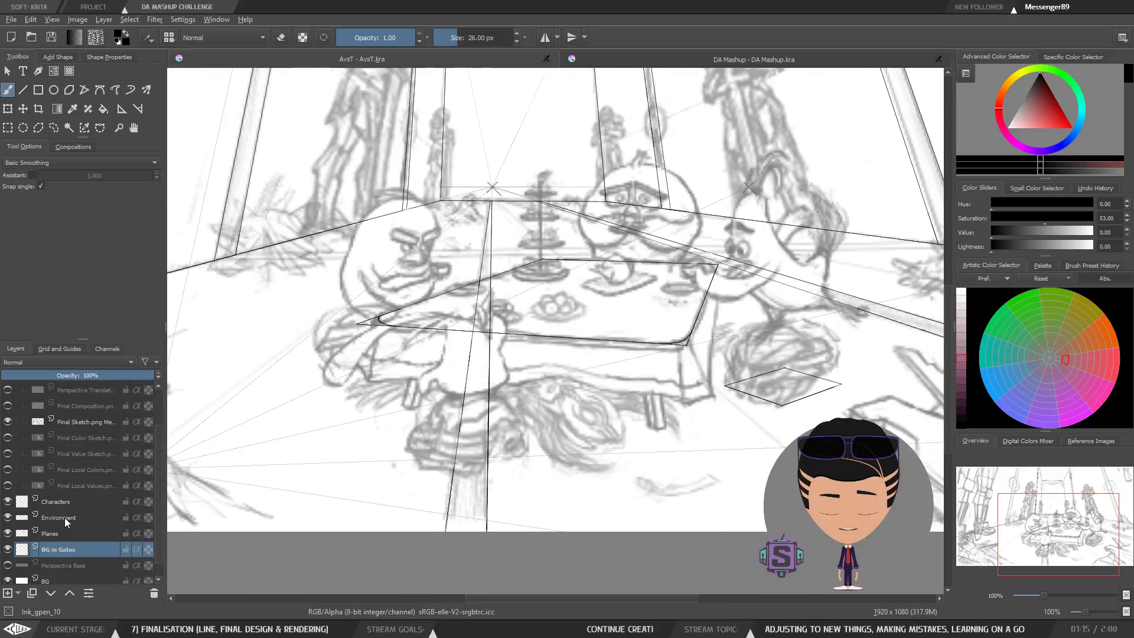
click(44, 517)
click(7, 519)
click(7, 520)
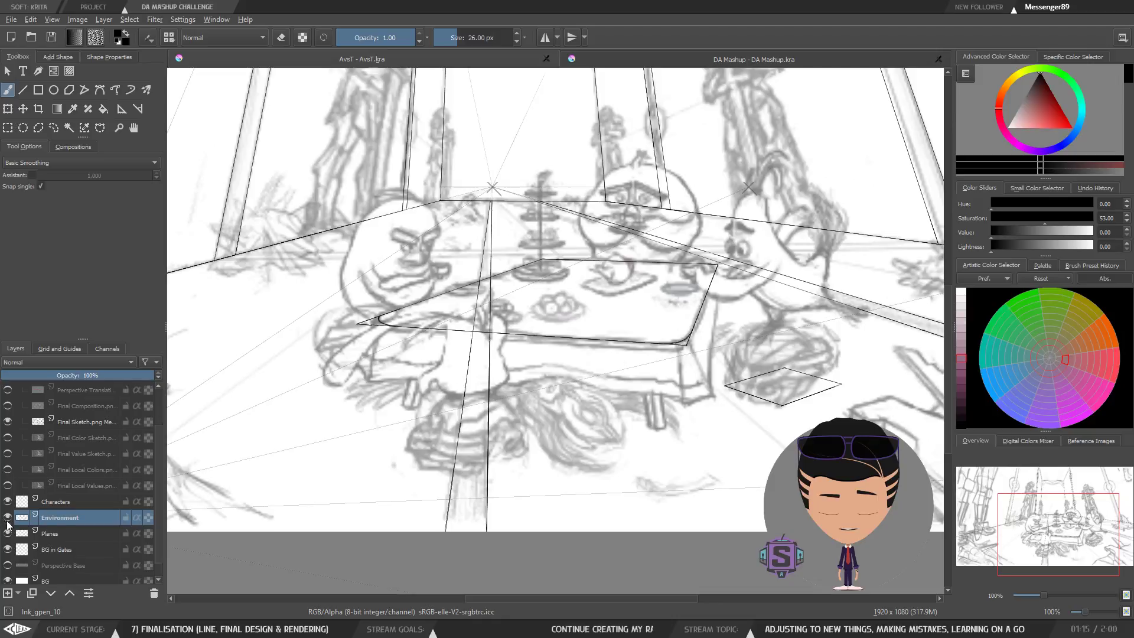
click(8, 518)
click(9, 518)
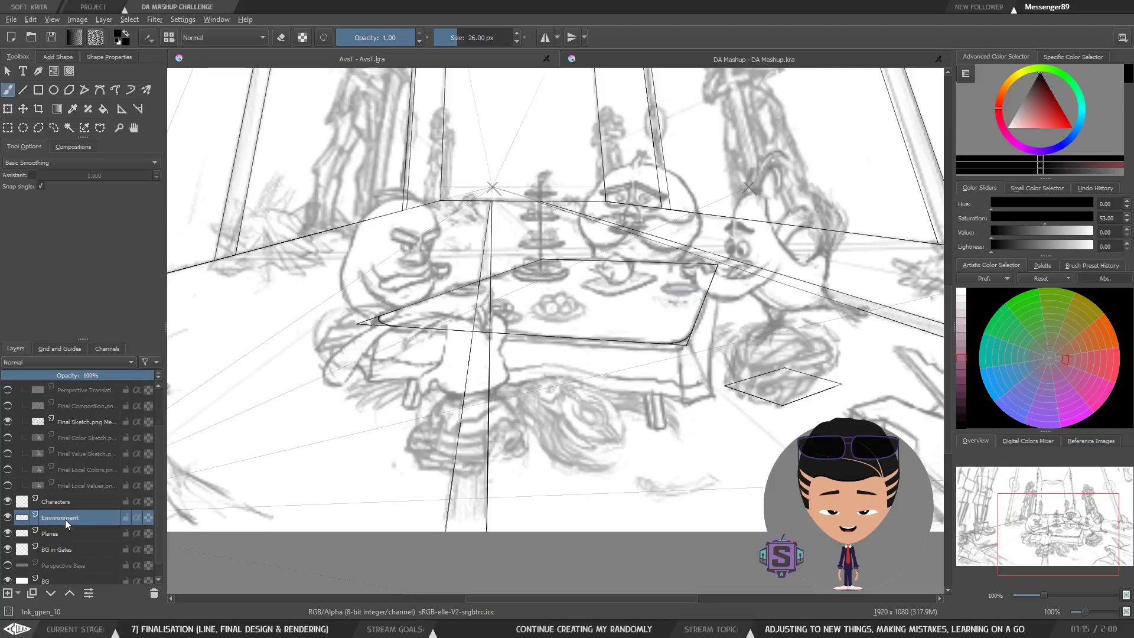
click(65, 502)
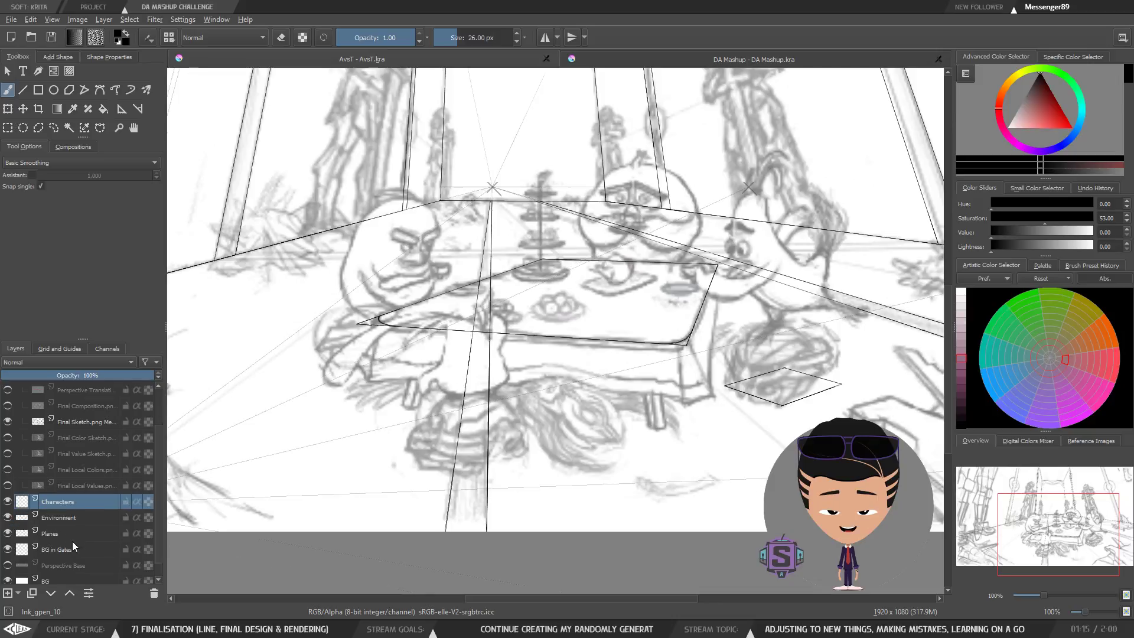
click(62, 536)
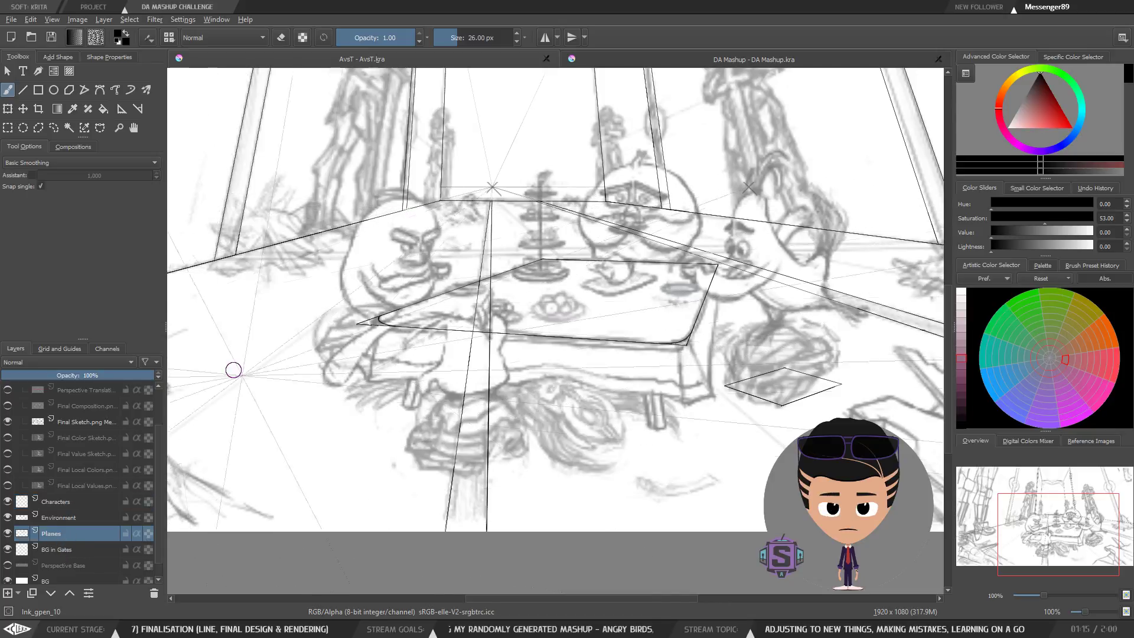
Add a new paint layer directly above Environment and name it Accesories.
click(57, 521)
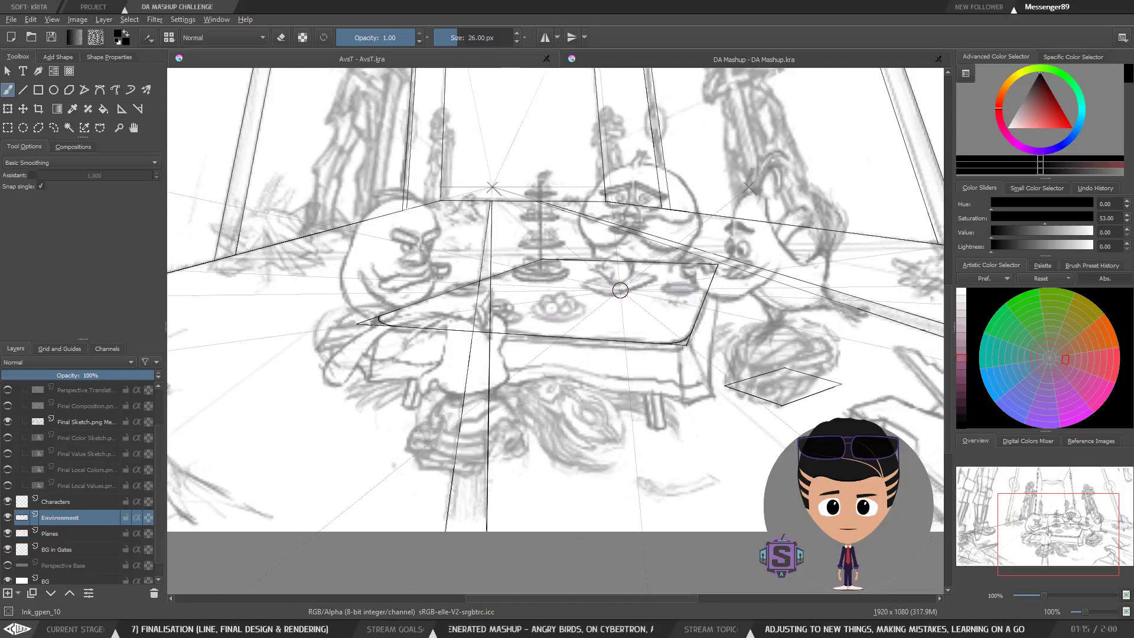
click(8, 593)
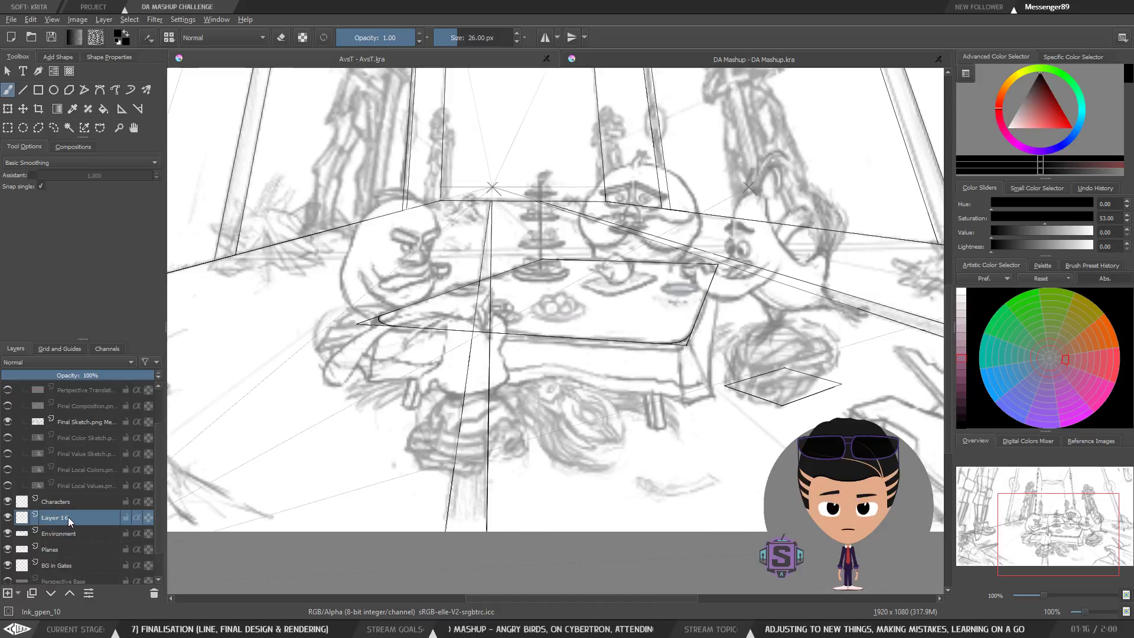
double_click(68, 517)
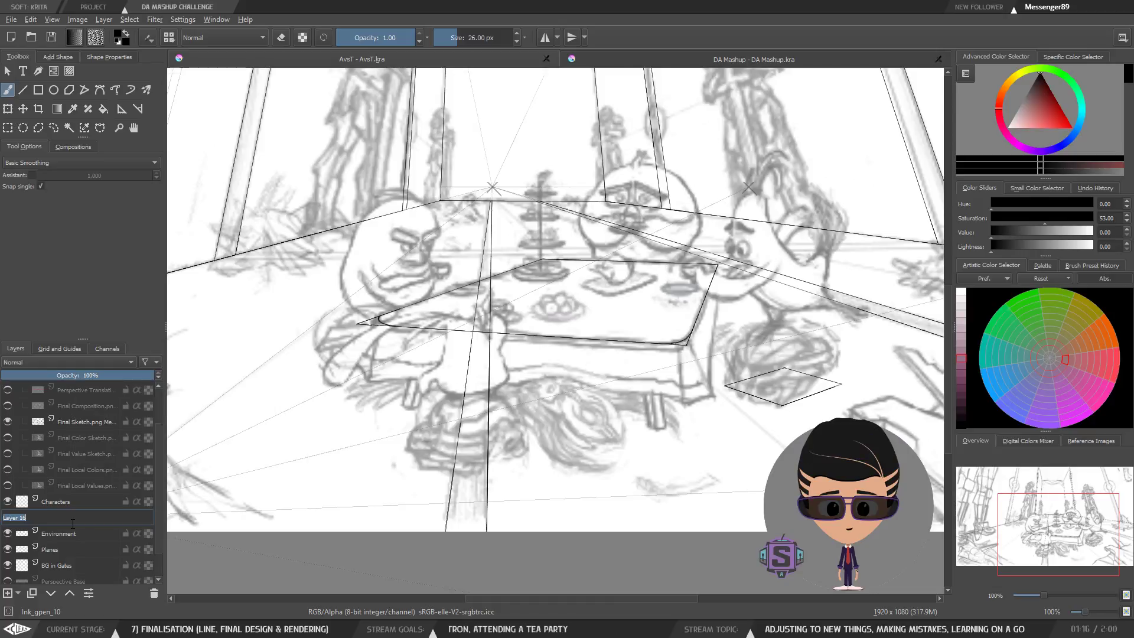
text(Accesories)
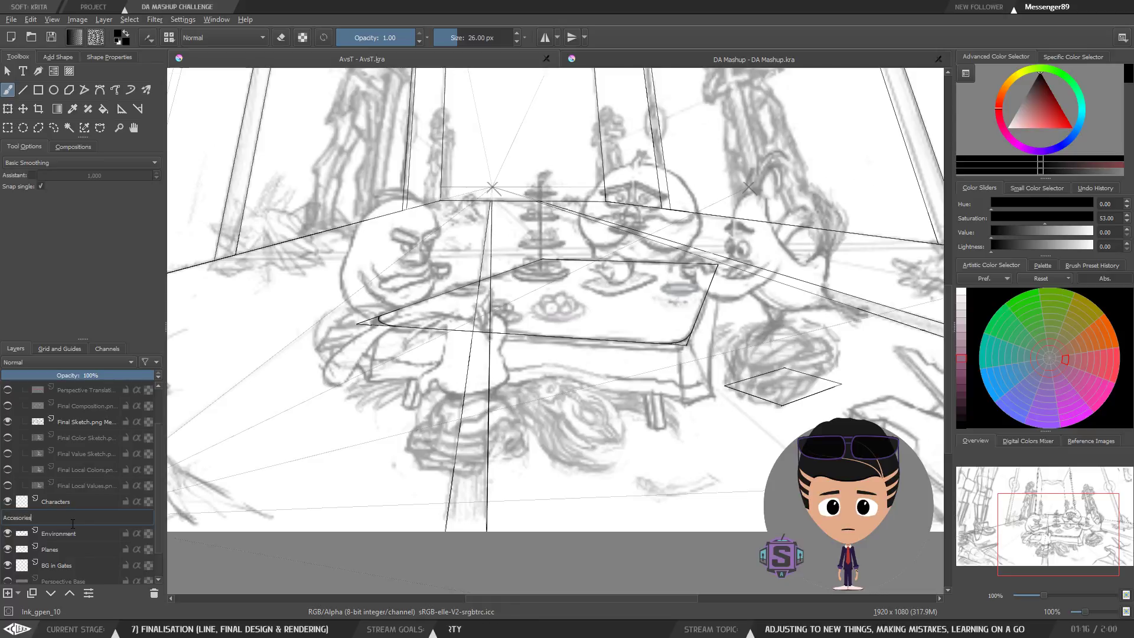
key(ctrl+a)
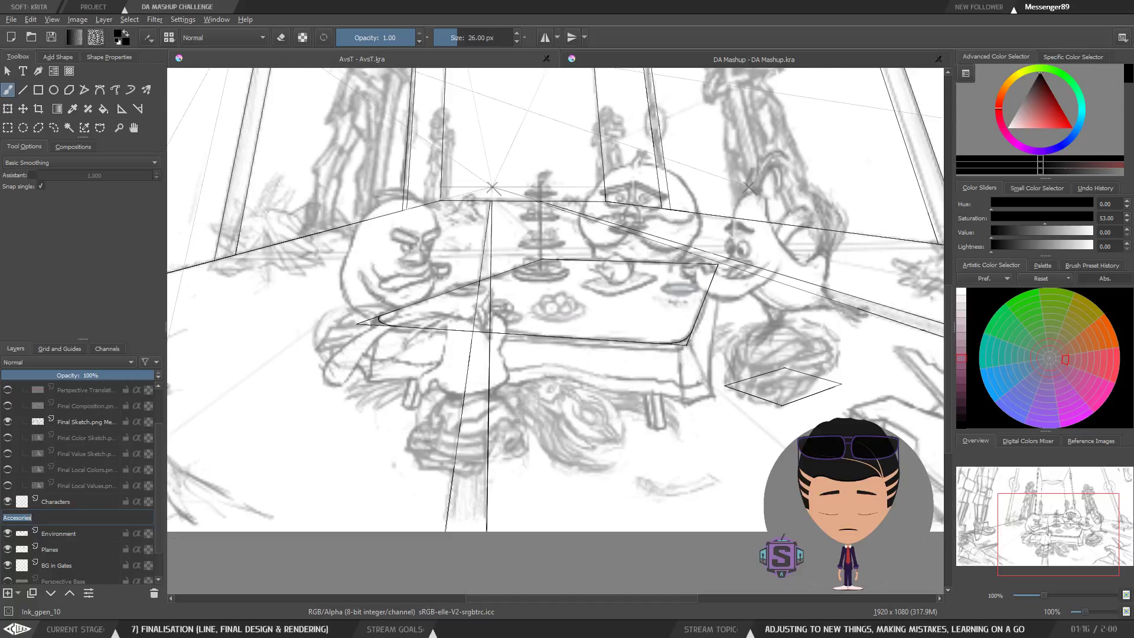
key(Return)
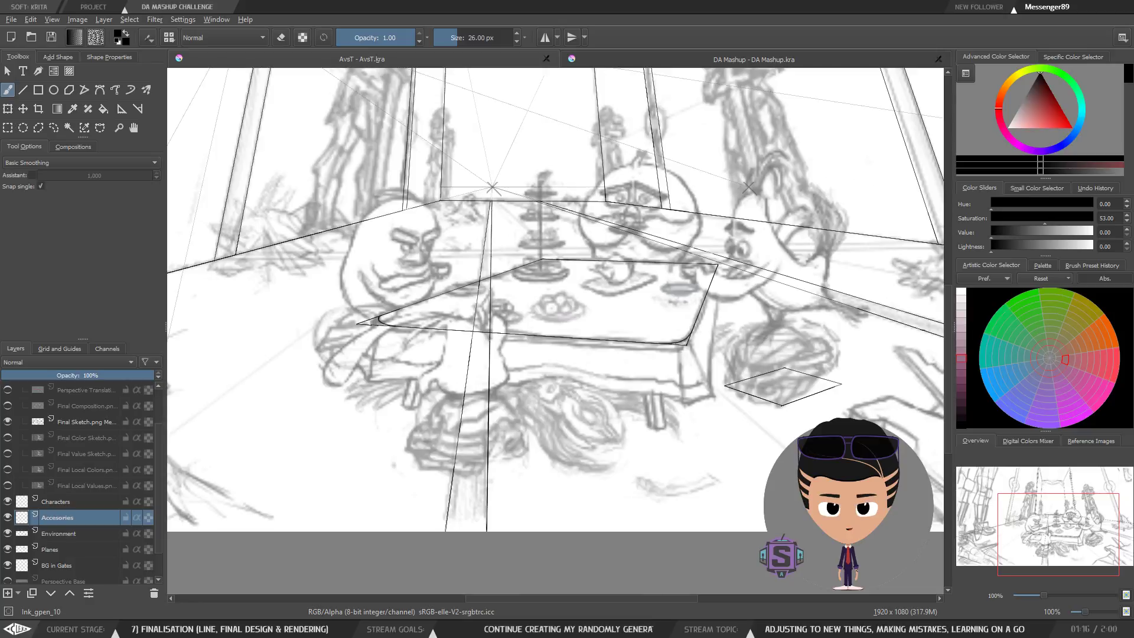
Correct the spelling of the new layer's name to Accessories.
double_click(59, 518)
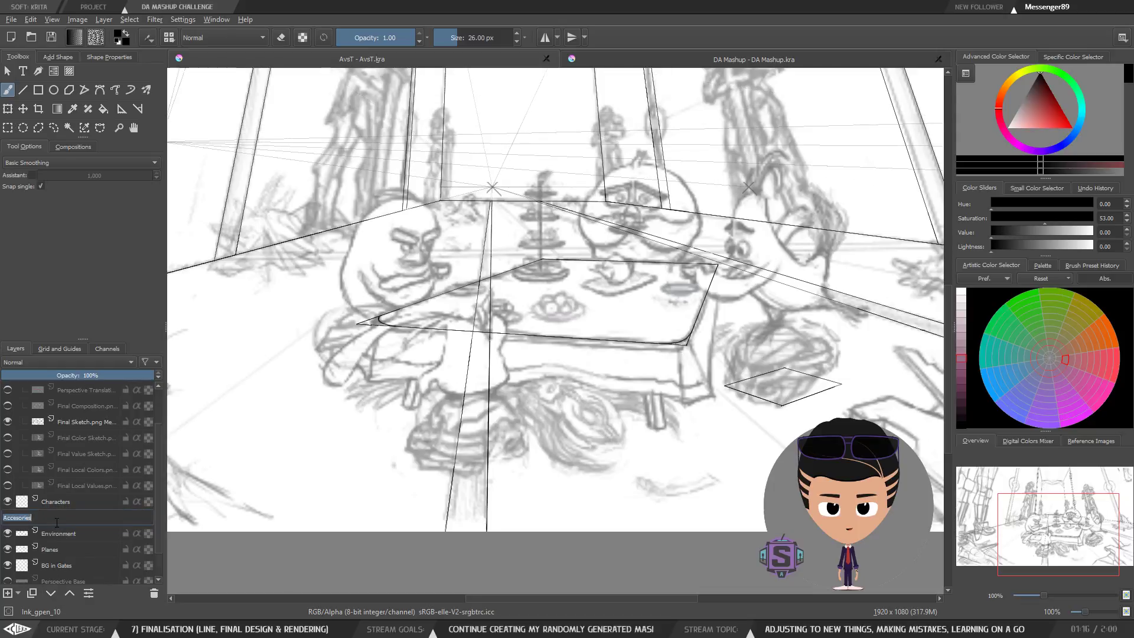
text(Accessories)
click(59, 528)
click(97, 518)
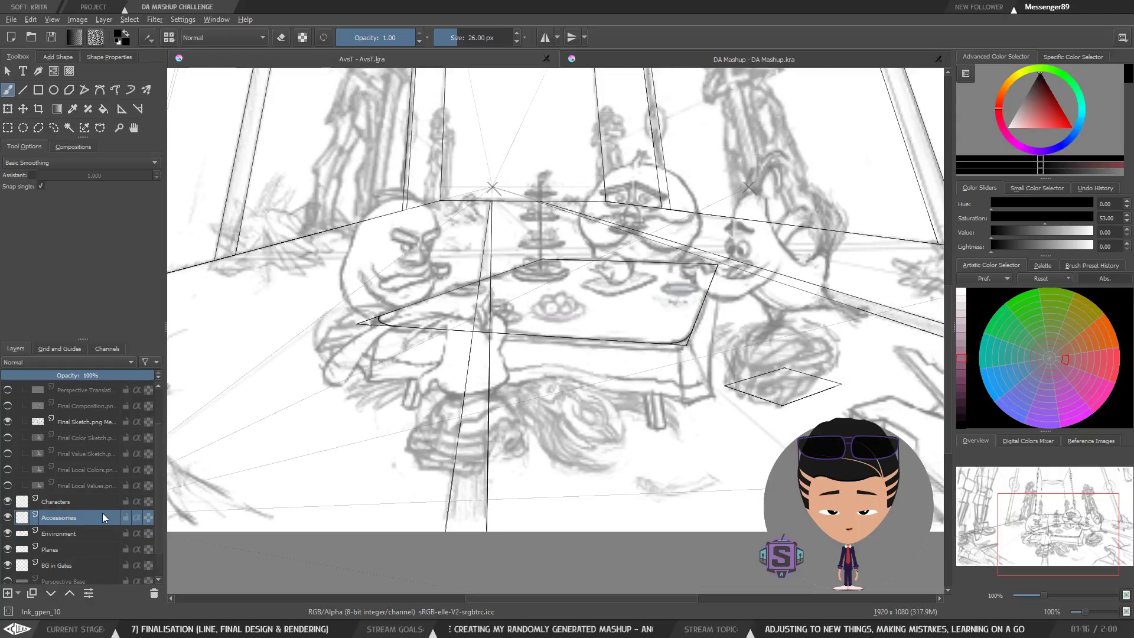
mouse_move(103, 514)
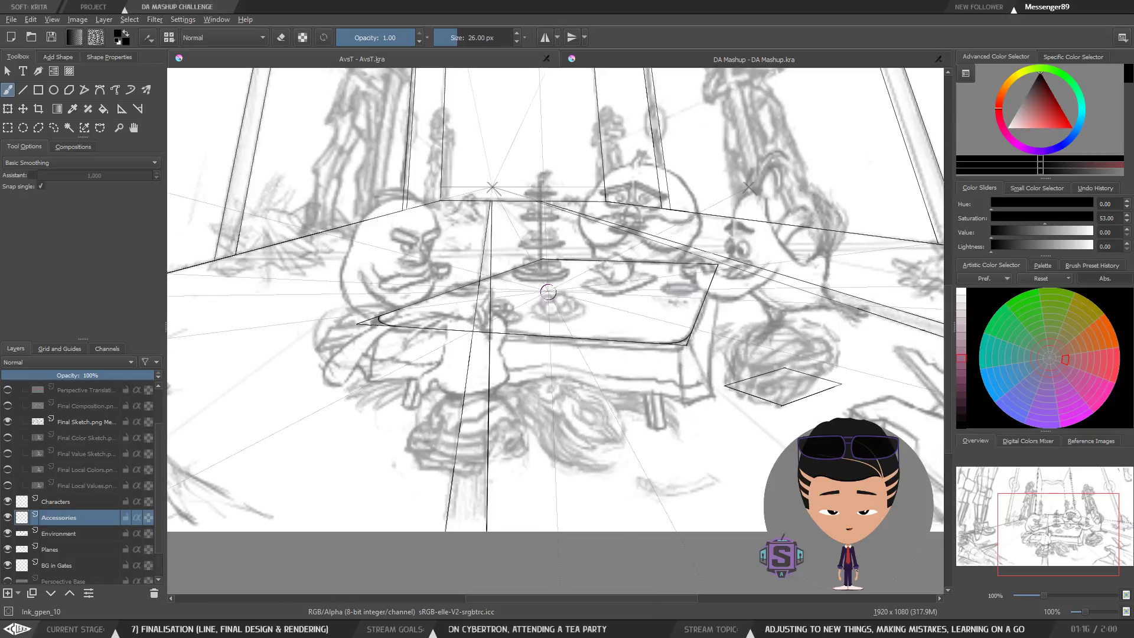
Add another paint layer above Accessories, reusing that layer's name to call it Accessories Content.
click(9, 595)
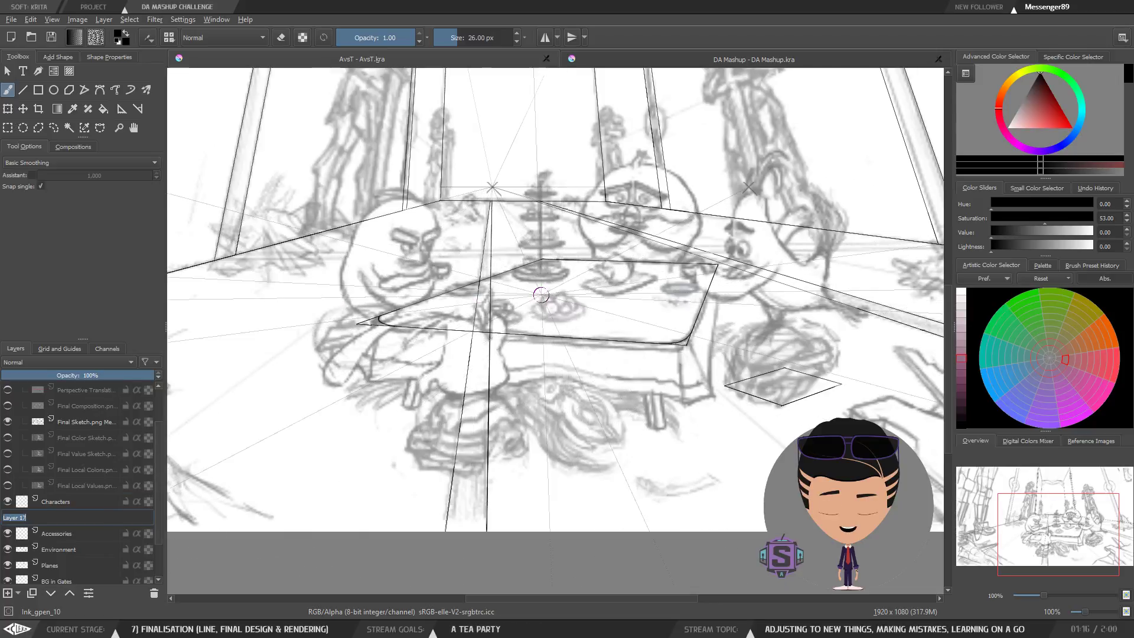
key(Return)
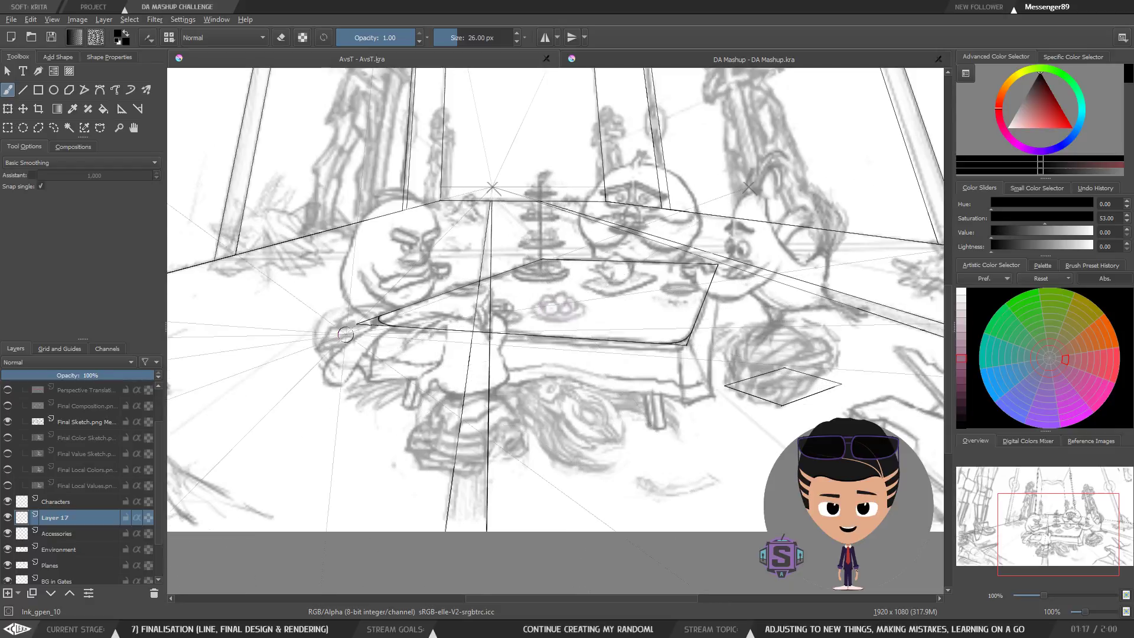
double_click(52, 533)
key(ctrl+c)
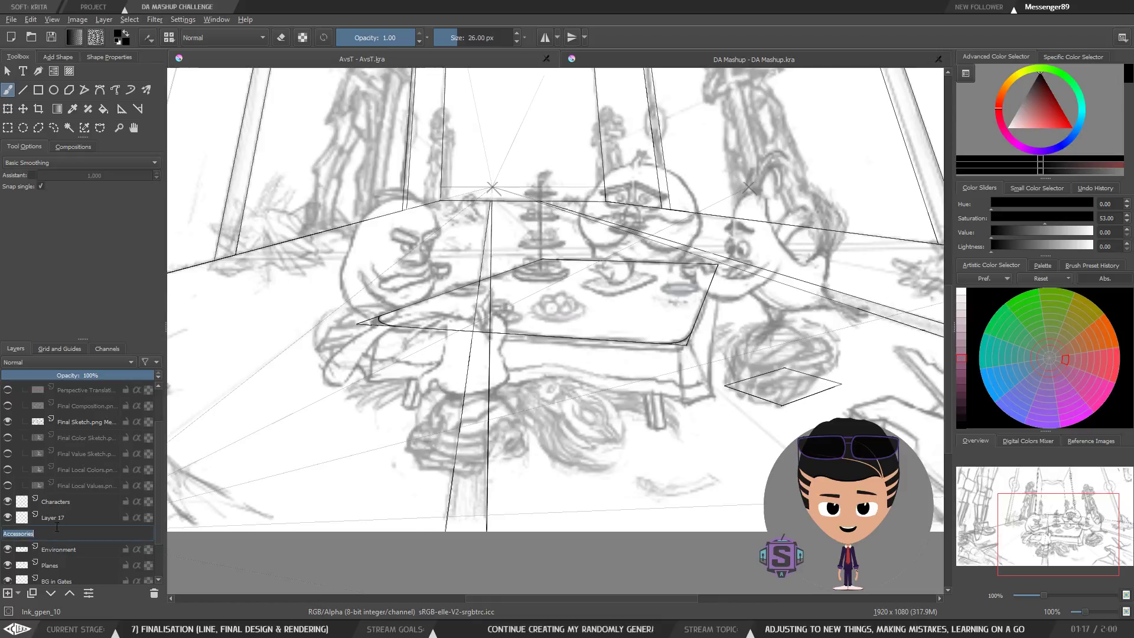
double_click(52, 515)
key(ctrl+v)
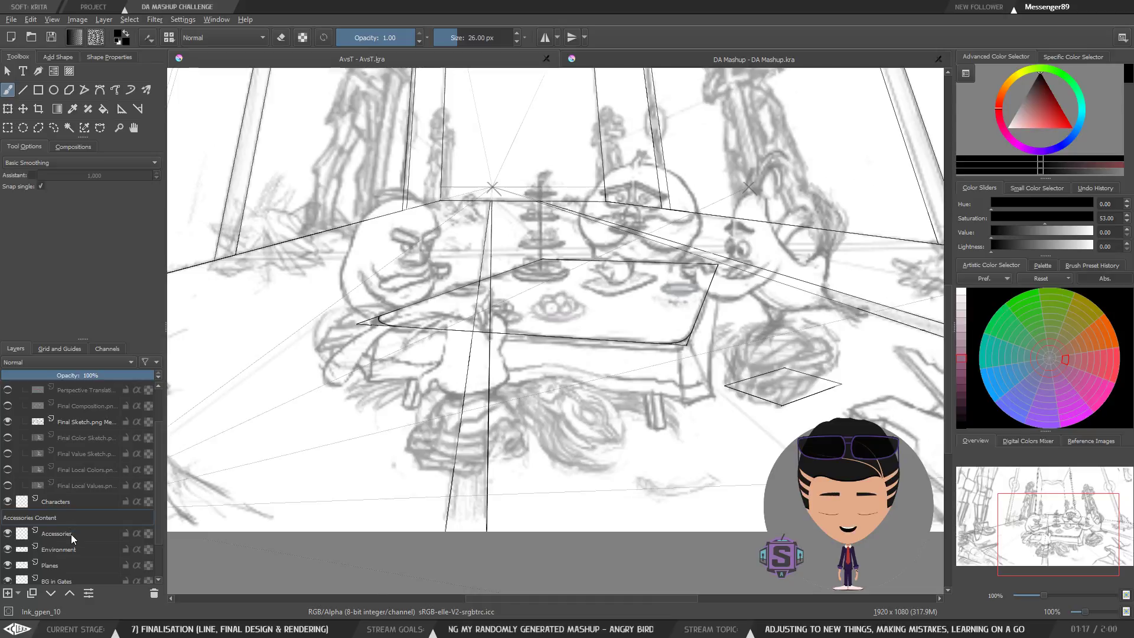
key(Return)
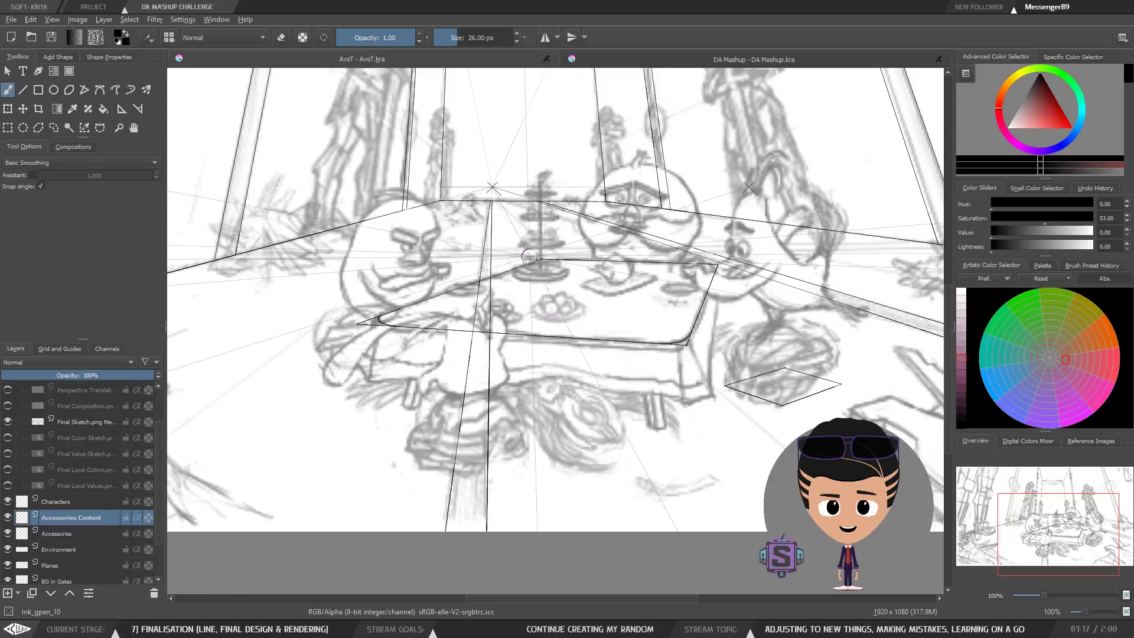
Examine the tea table and the dishes on it at 100% and 141% zoom.
scroll(570, 313, up, 1)
scroll(564, 302, down, 1)
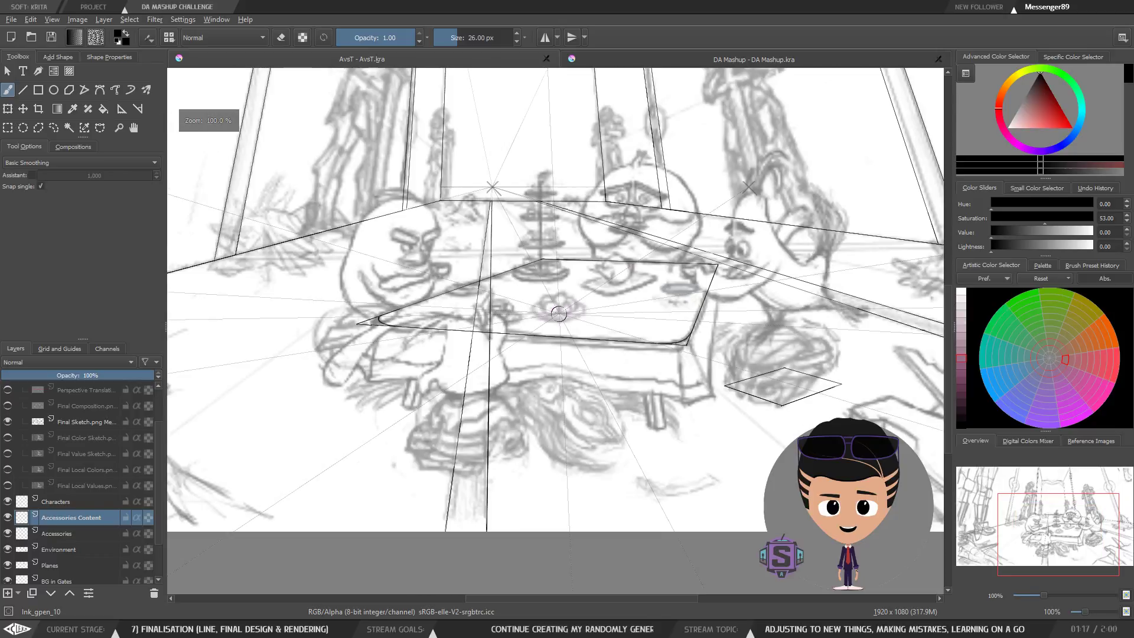
scroll(564, 302, up, 1)
drag(599, 290, 583, 289)
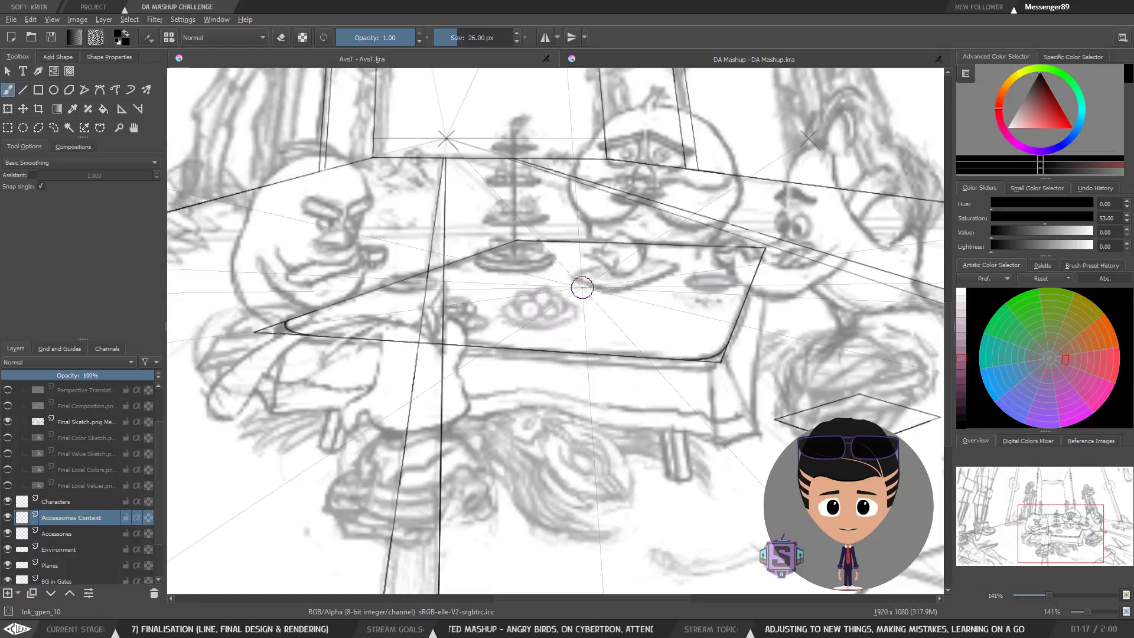
scroll(582, 287, down, 2)
scroll(570, 329, up, 1)
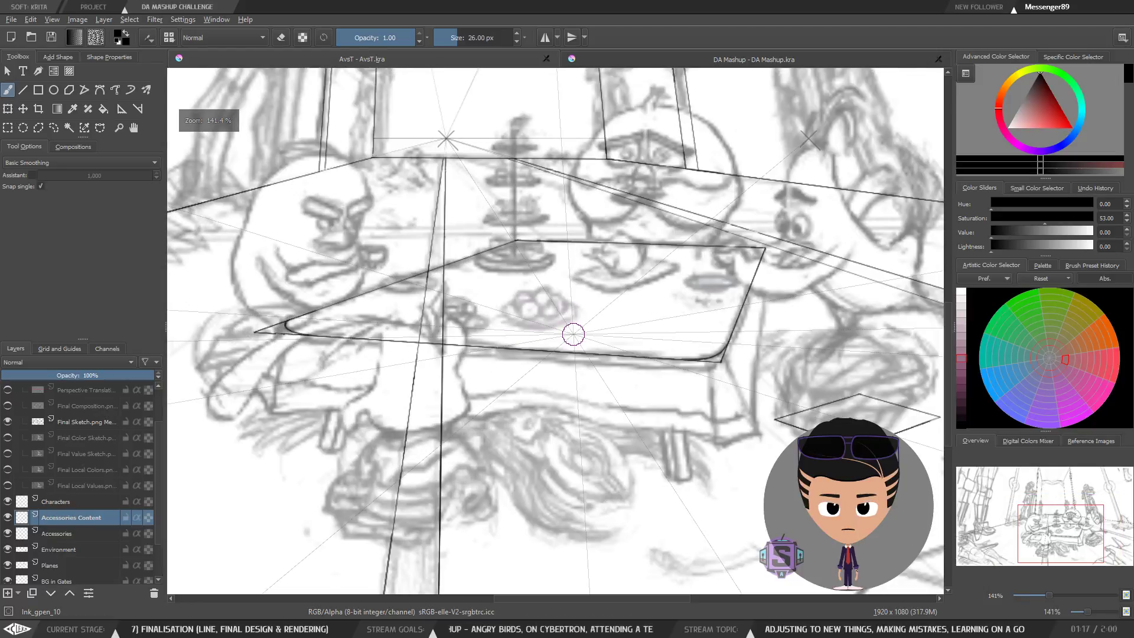
scroll(537, 308, up, 1)
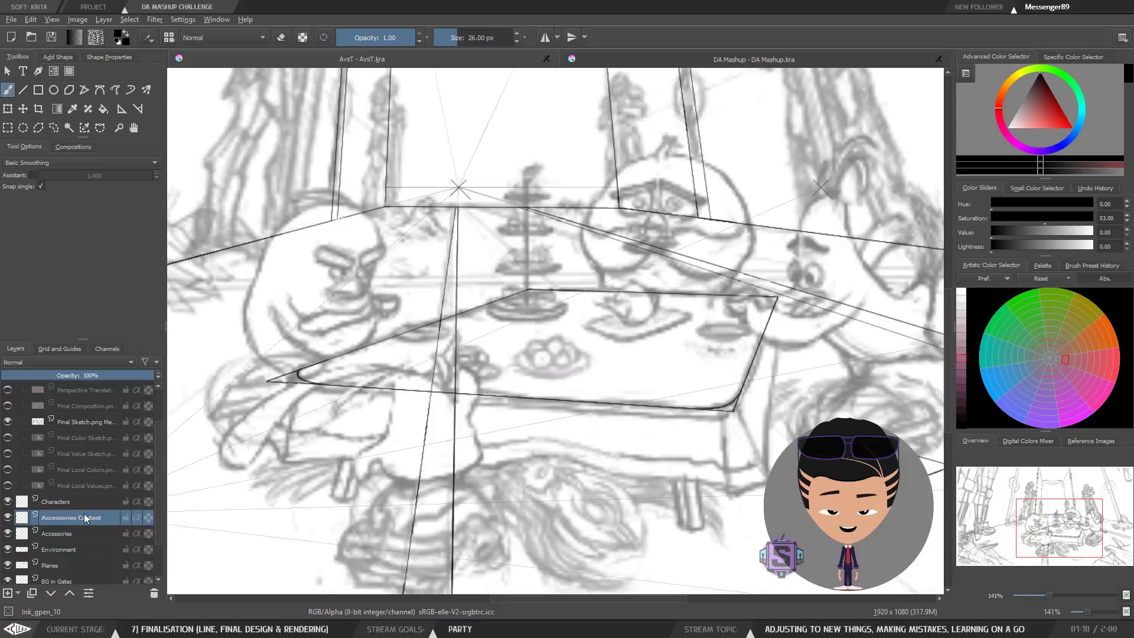
Select the Characters layer and examine the wider composition and the lower part of the layer stack.
click(71, 500)
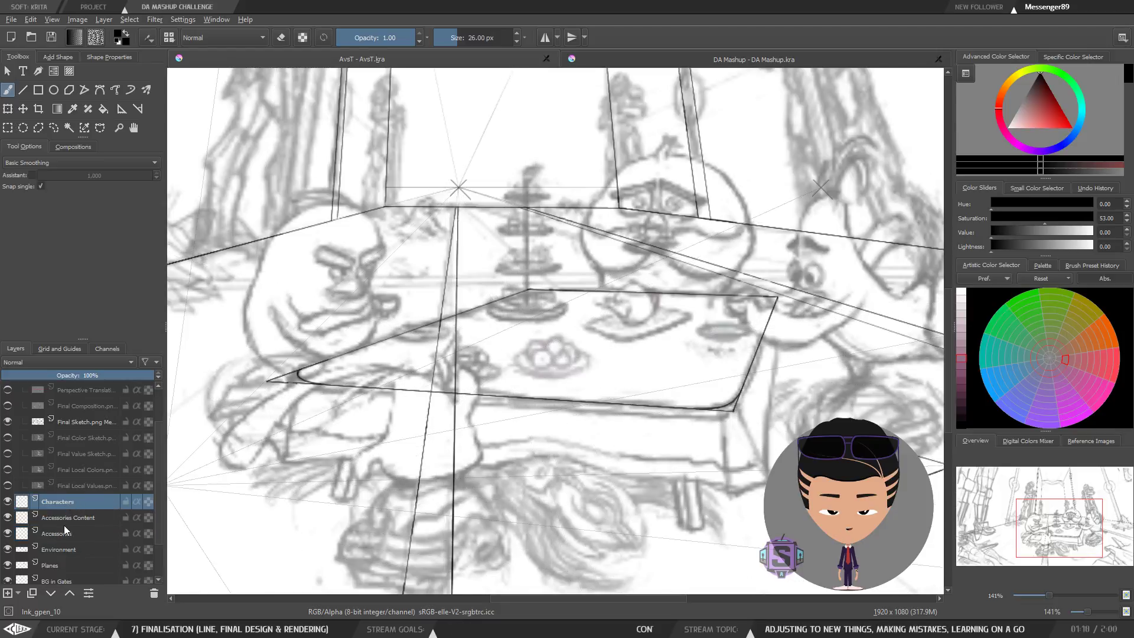
scroll(470, 437, down, 1)
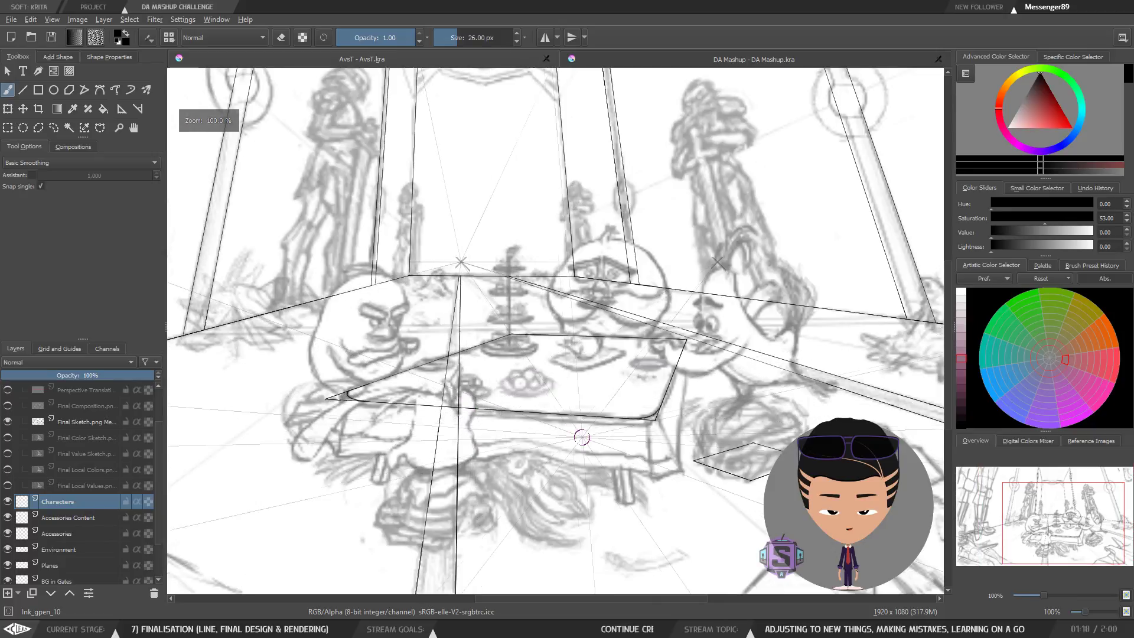
drag(582, 437, 547, 347)
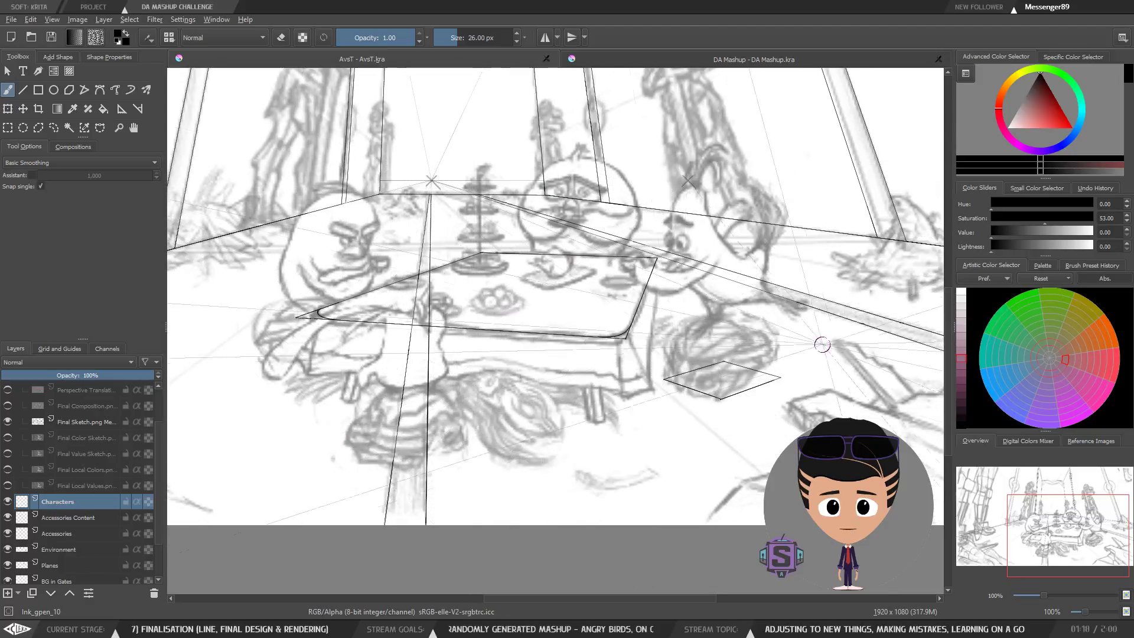
scroll(572, 352, down, 1)
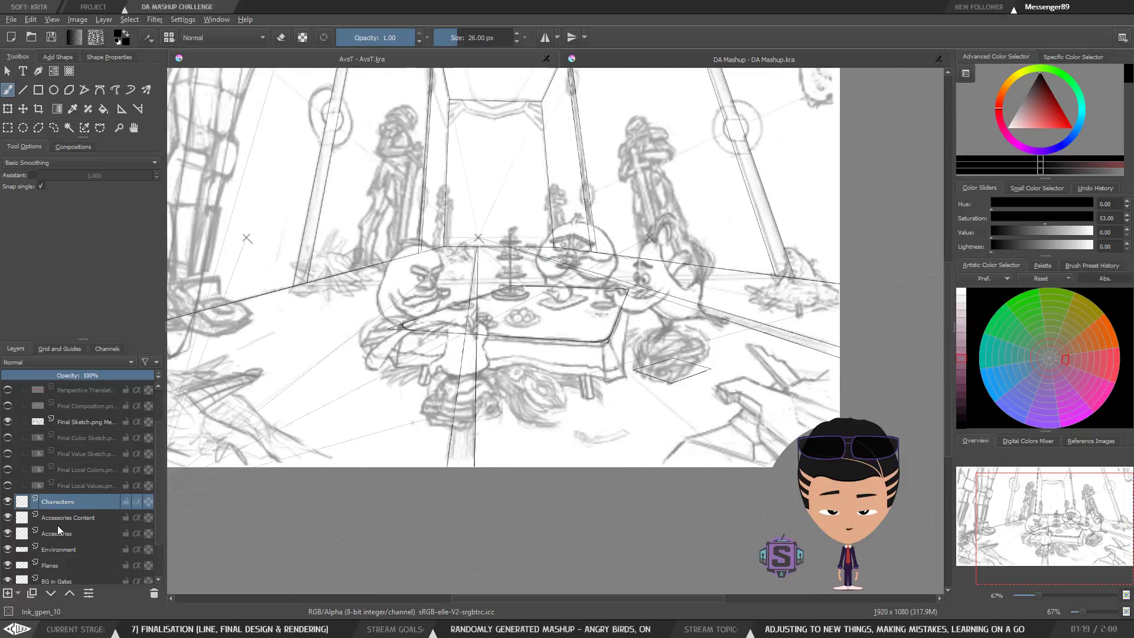
scroll(58, 526, down, 1)
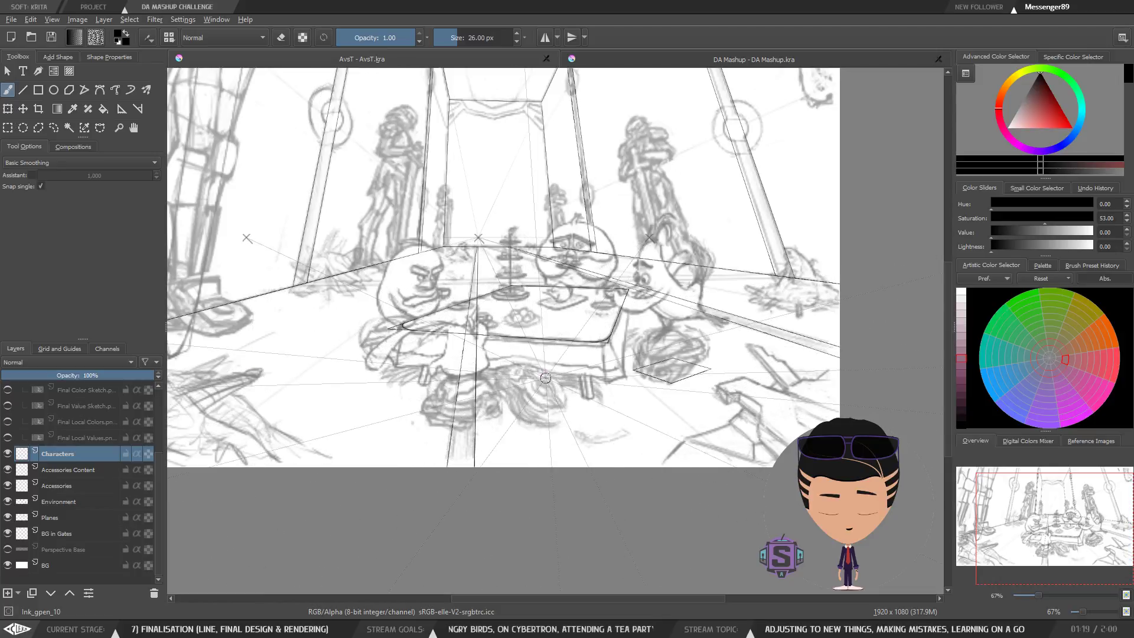
click(7, 453)
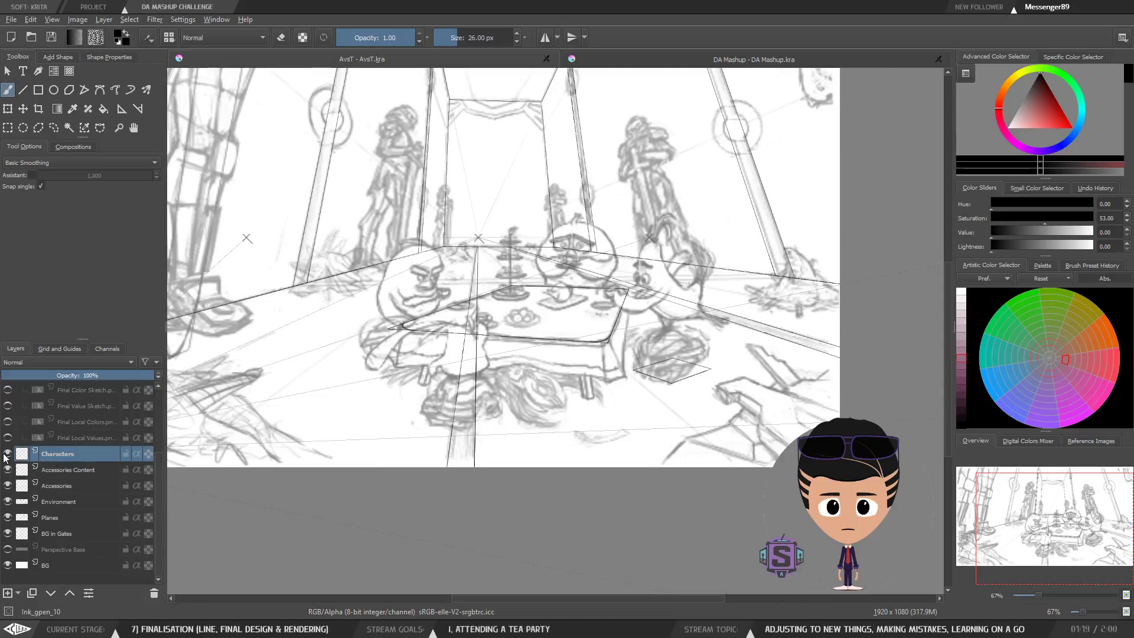
Make Accessories Content the active layer and turn on assistant snapping for the brush, with the tea table in close view.
click(52, 470)
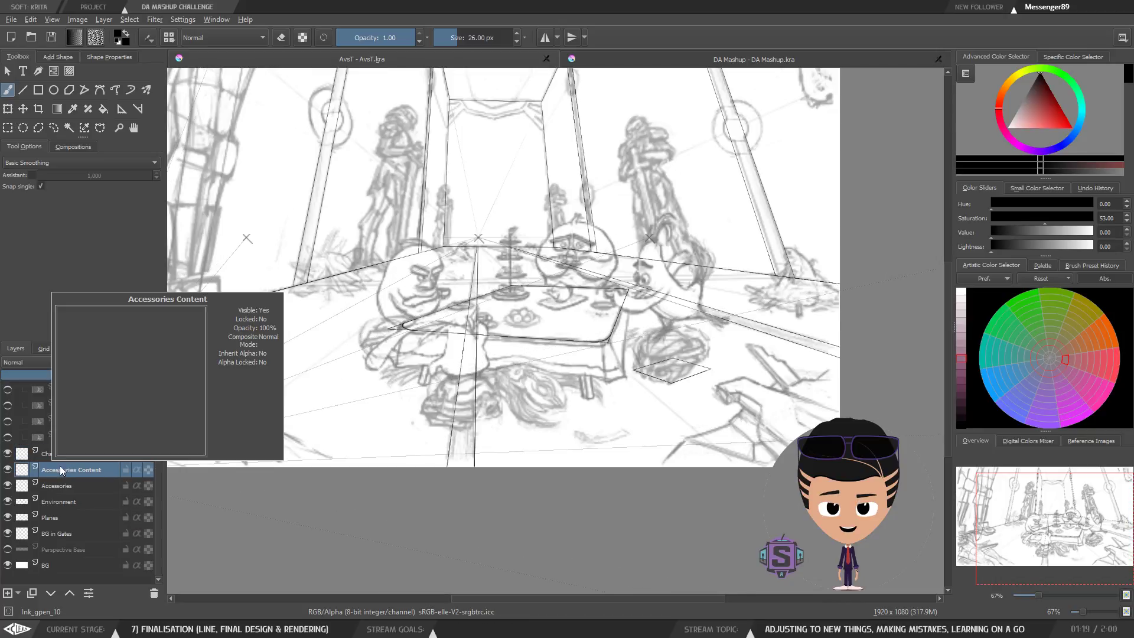
key(ctrl+plus)
key(ctrl+plus)
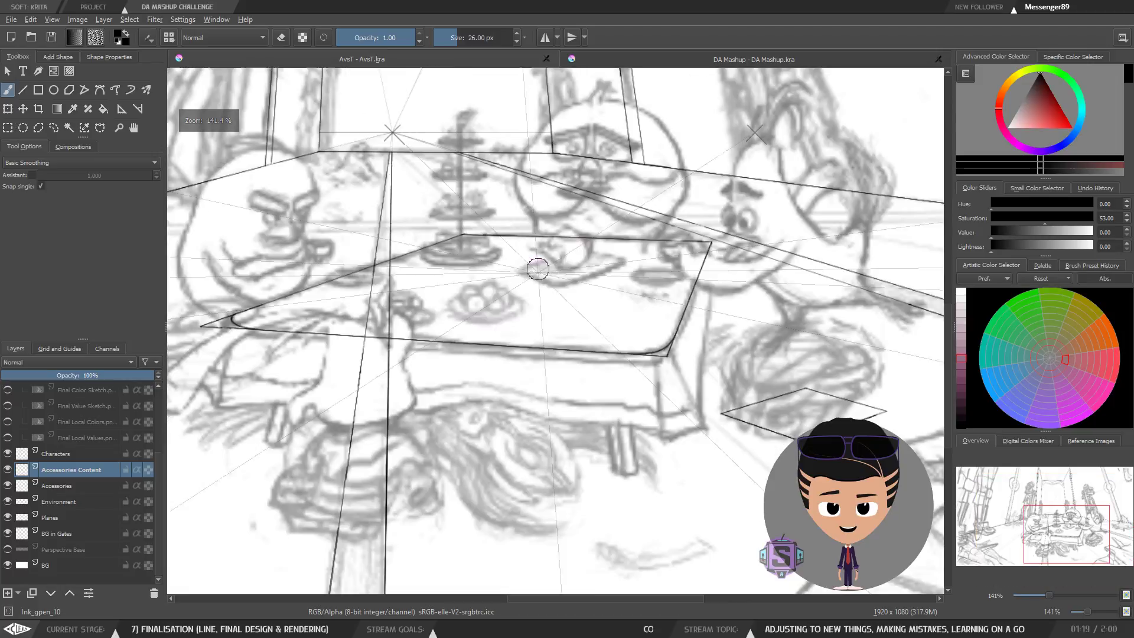
drag(693, 275, 612, 330)
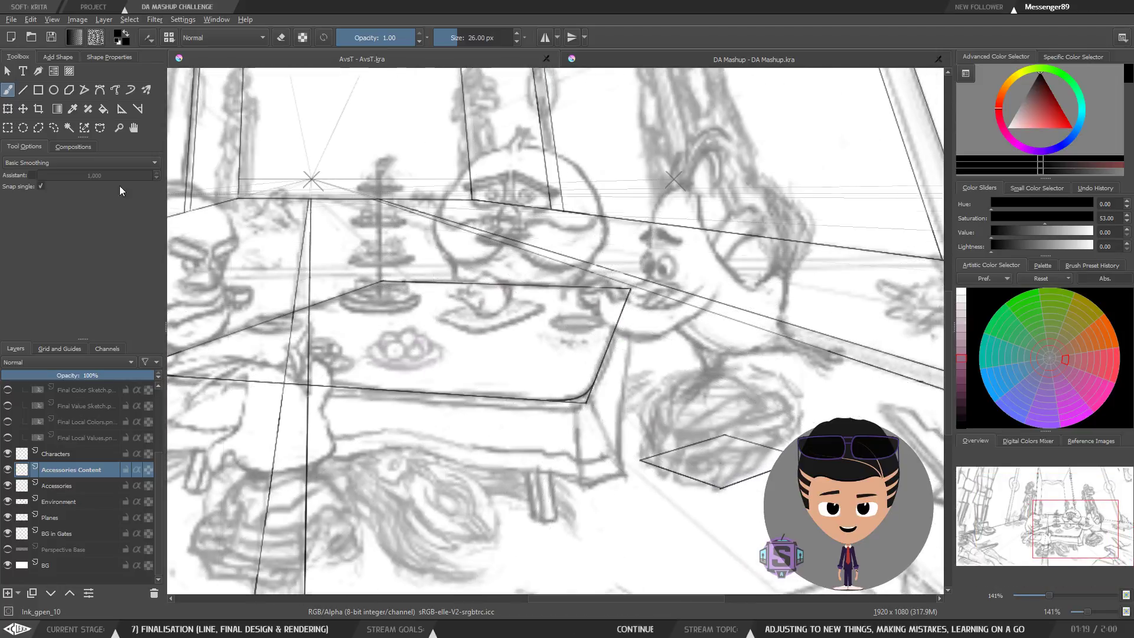
click(32, 175)
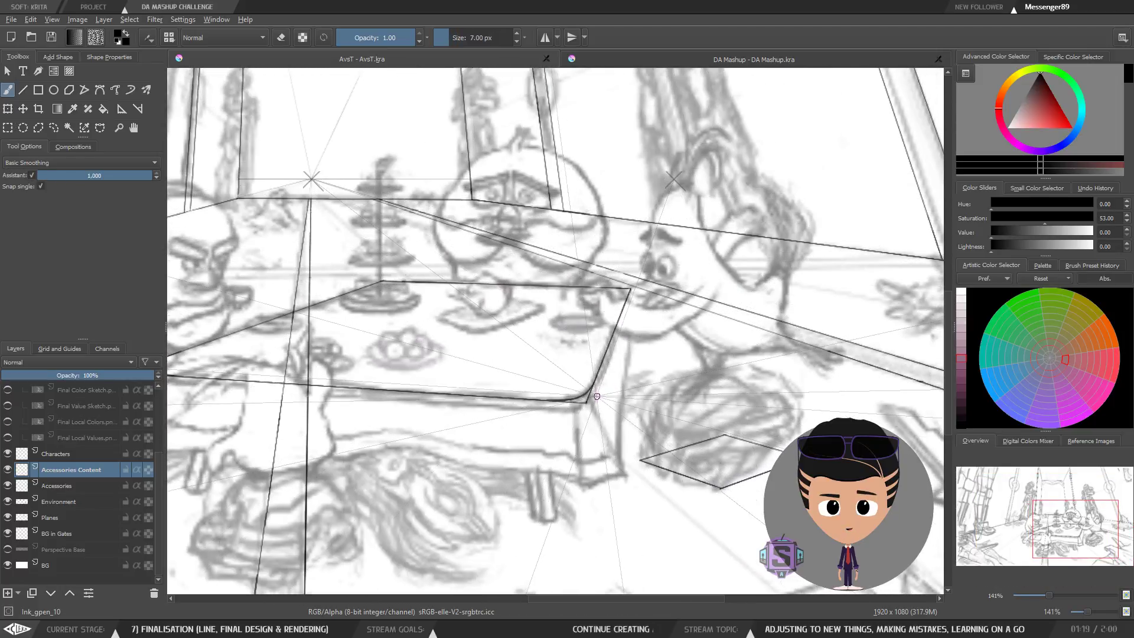
Choose the Line tool and make Environment the active layer, toggling that layer's visibility to check which table lines it holds.
click(22, 90)
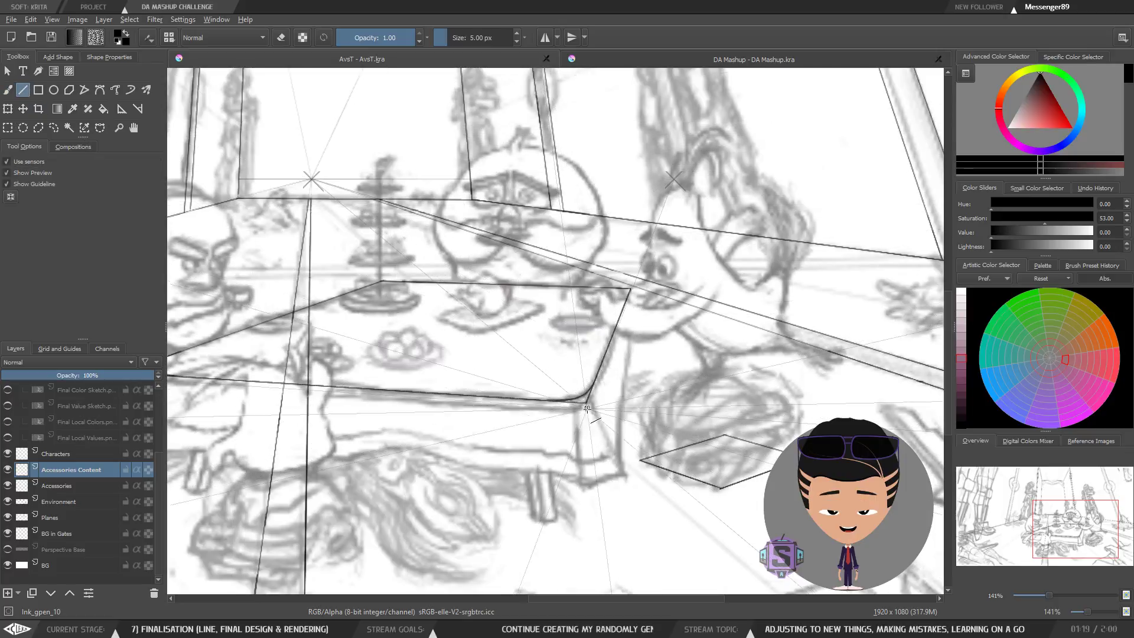
key(ctrl+plus)
key(ctrl+plus)
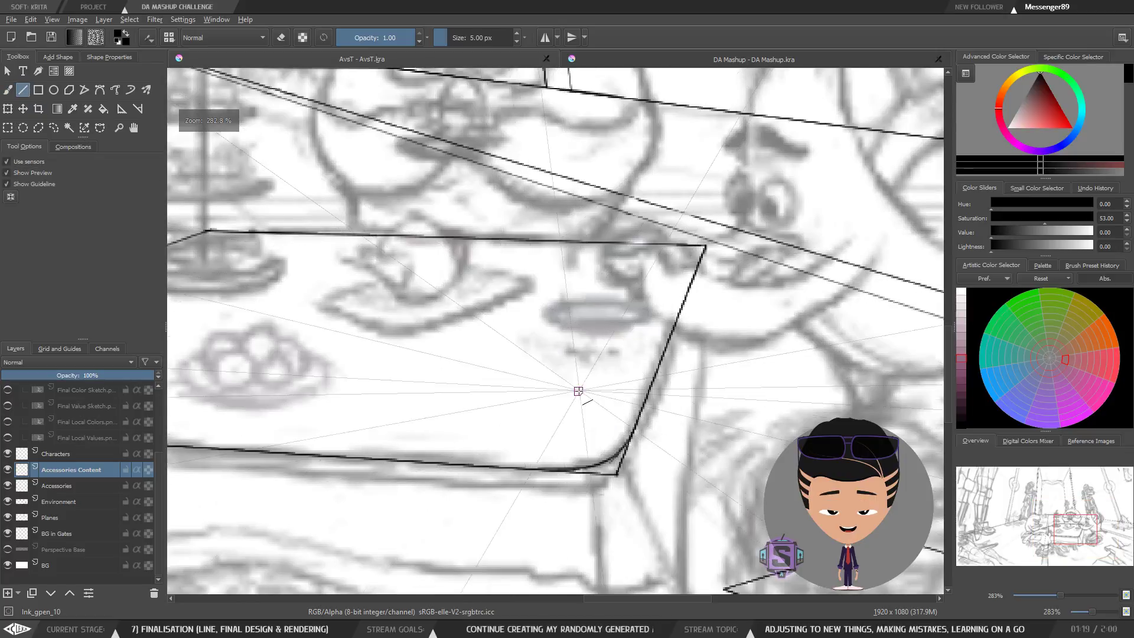
key(ctrl+minus)
key(ctrl+minus)
drag(601, 398, 552, 287)
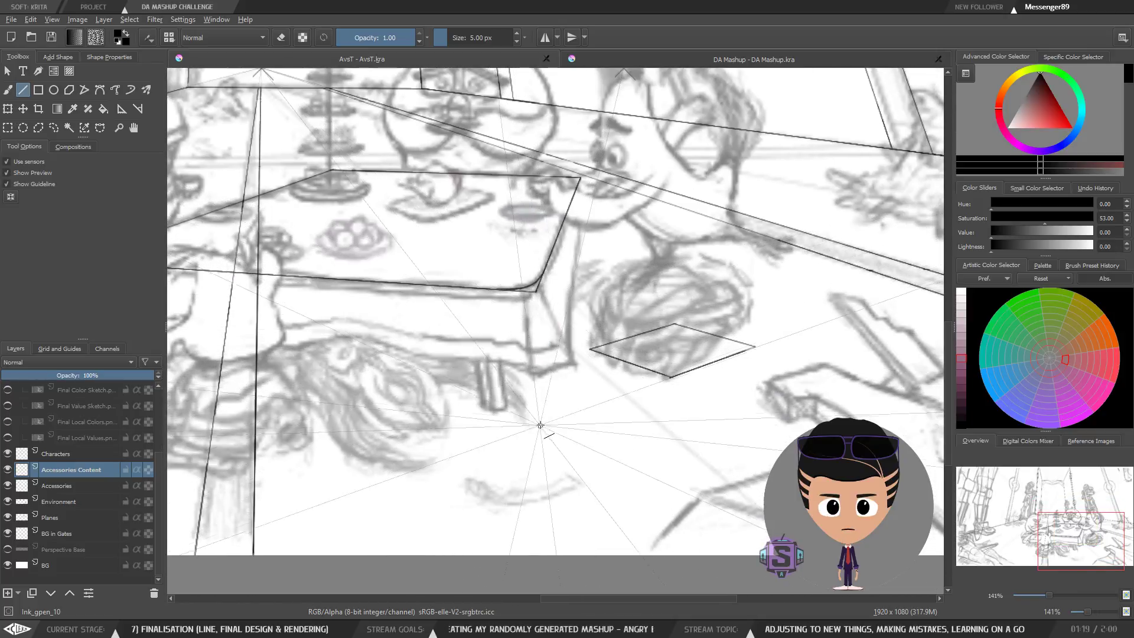
click(55, 485)
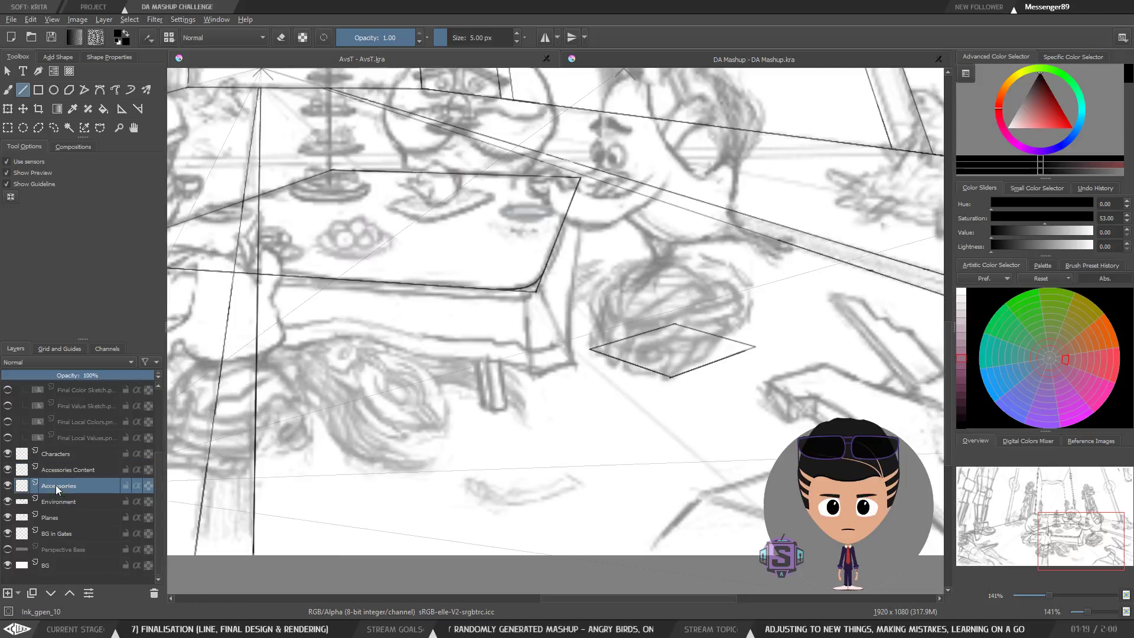
click(52, 503)
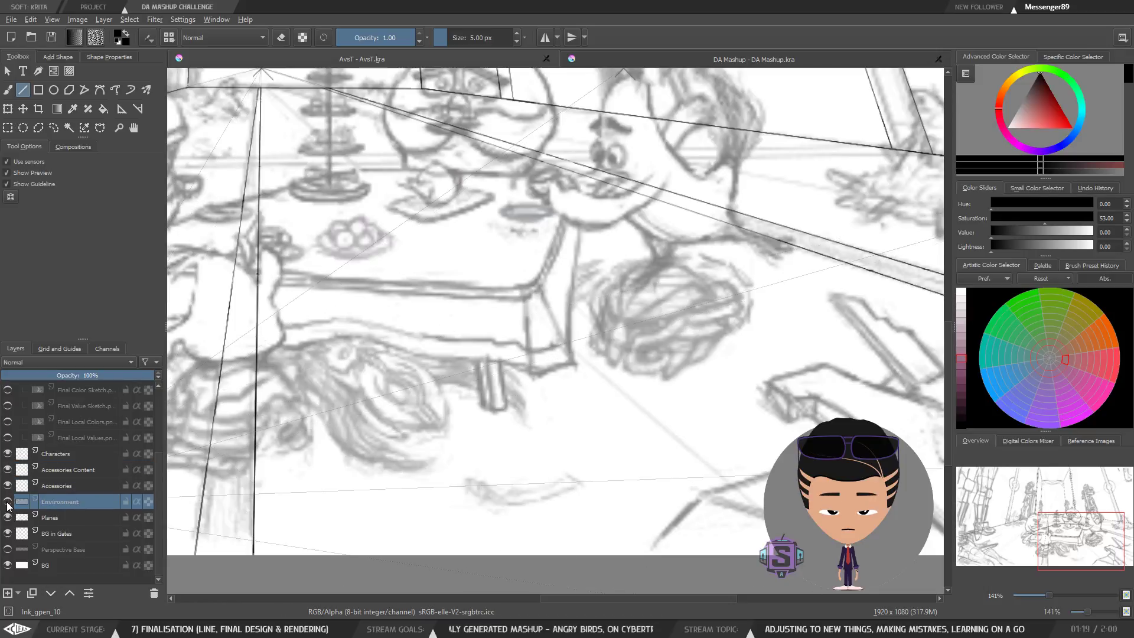
Draw short vertical thickness lines at 3 px down from the tabletop's near-right and far-right corners.
scroll(571, 277, up, 1)
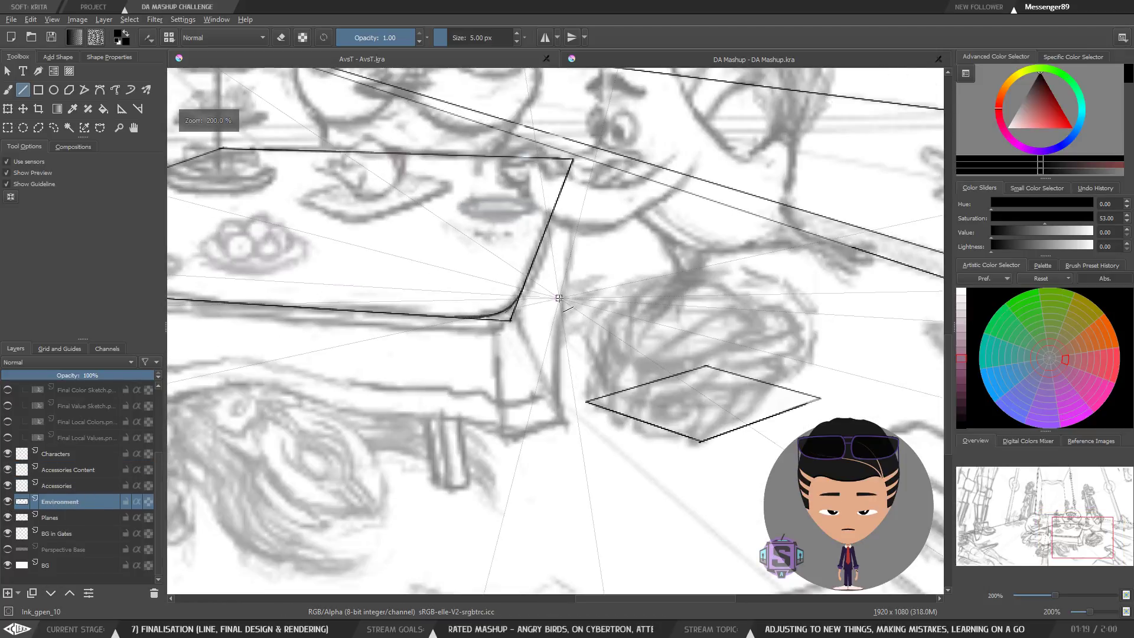
key([)
key([)
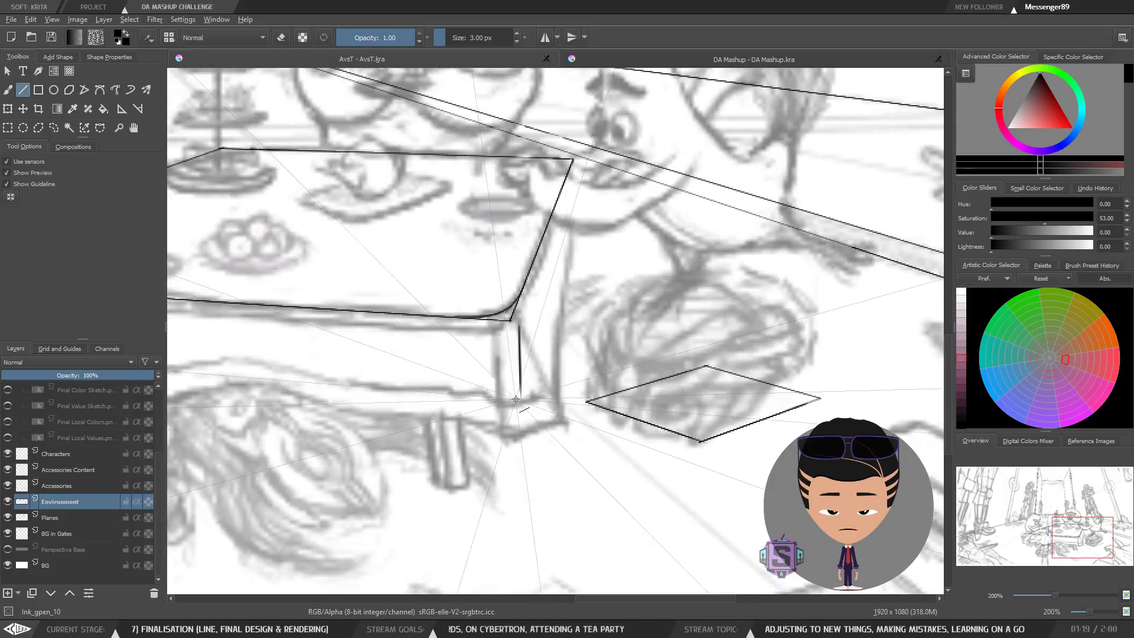
key(e)
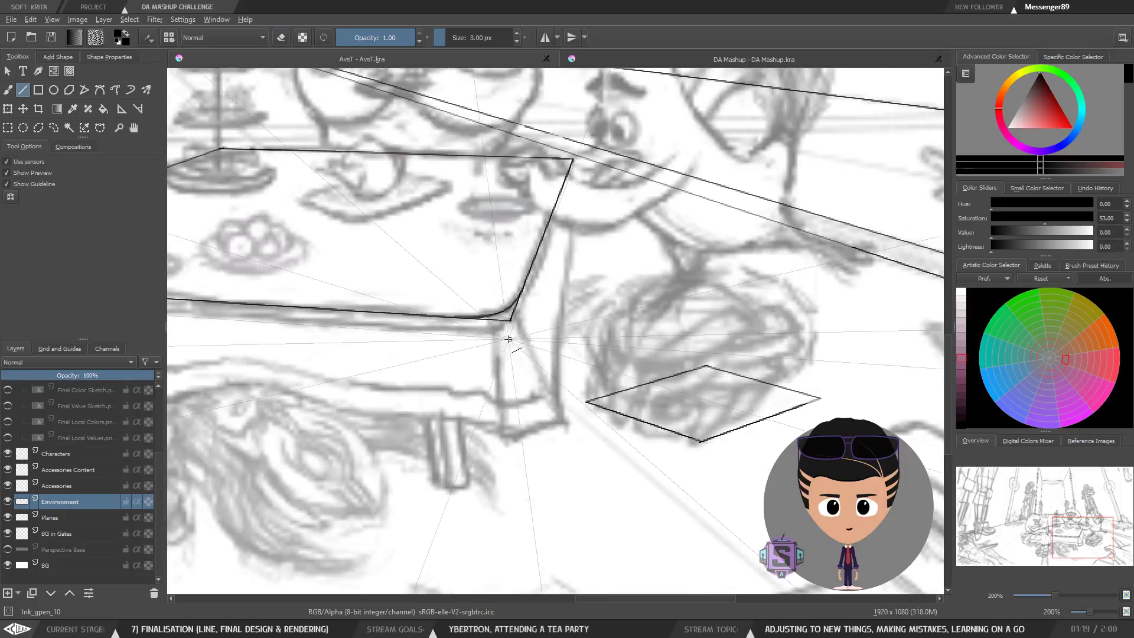
mouse_move(509, 322)
mouse_down()
mouse_move(512, 341)
mouse_move(512, 322)
mouse_up()
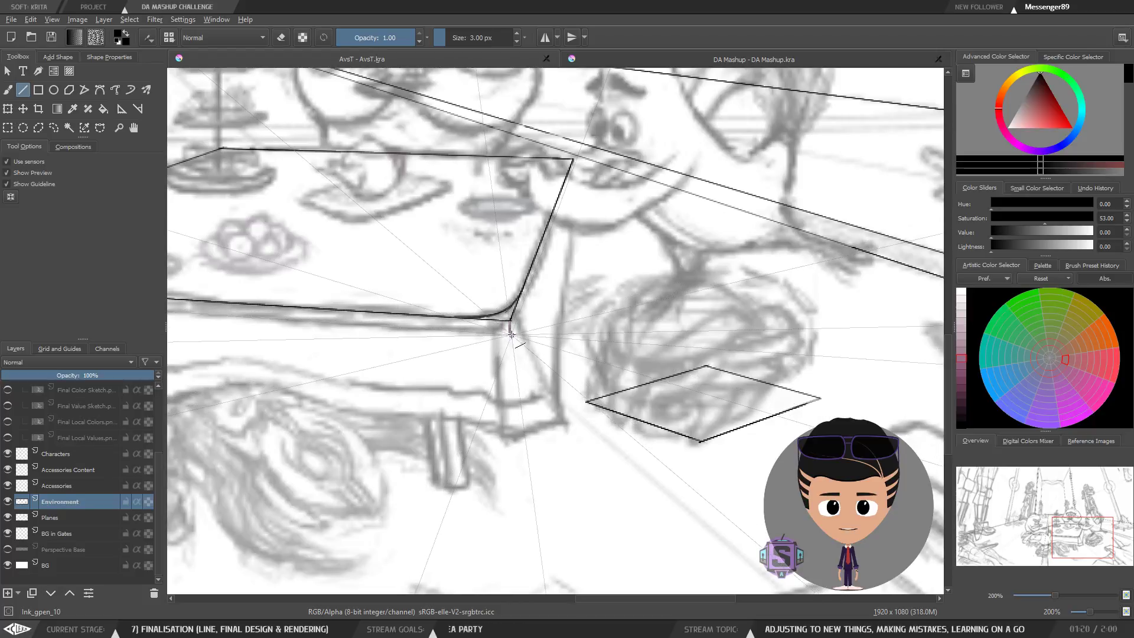
drag(510, 333, 510, 334)
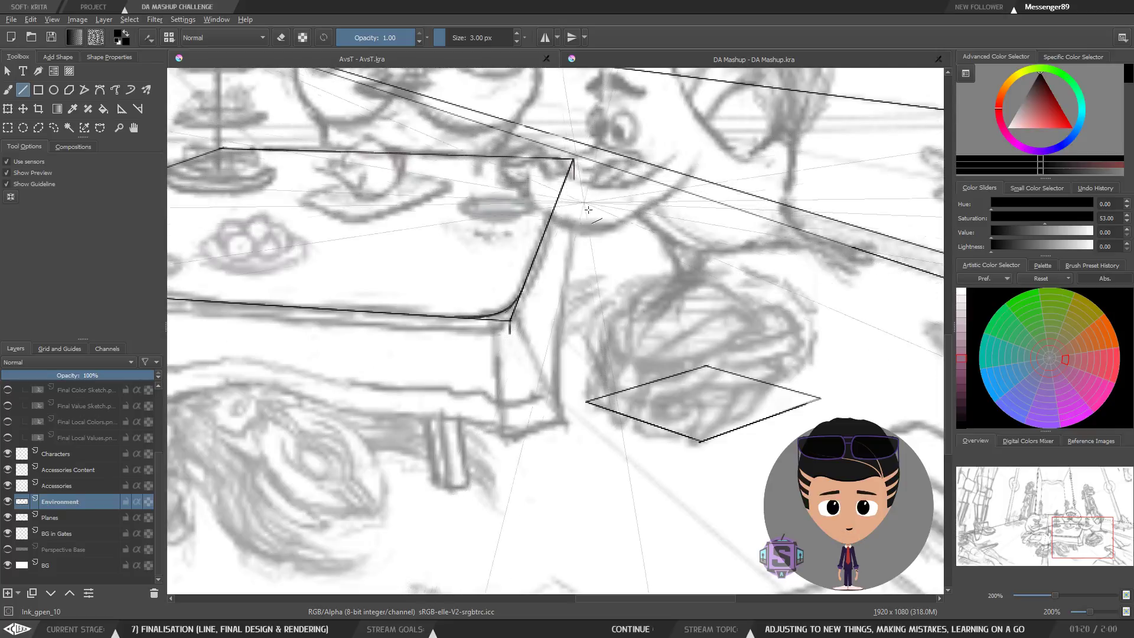
Draw a matching short vertical thickness line down from the tabletop's left corner.
drag(353, 335, 749, 313)
drag(332, 272, 425, 265)
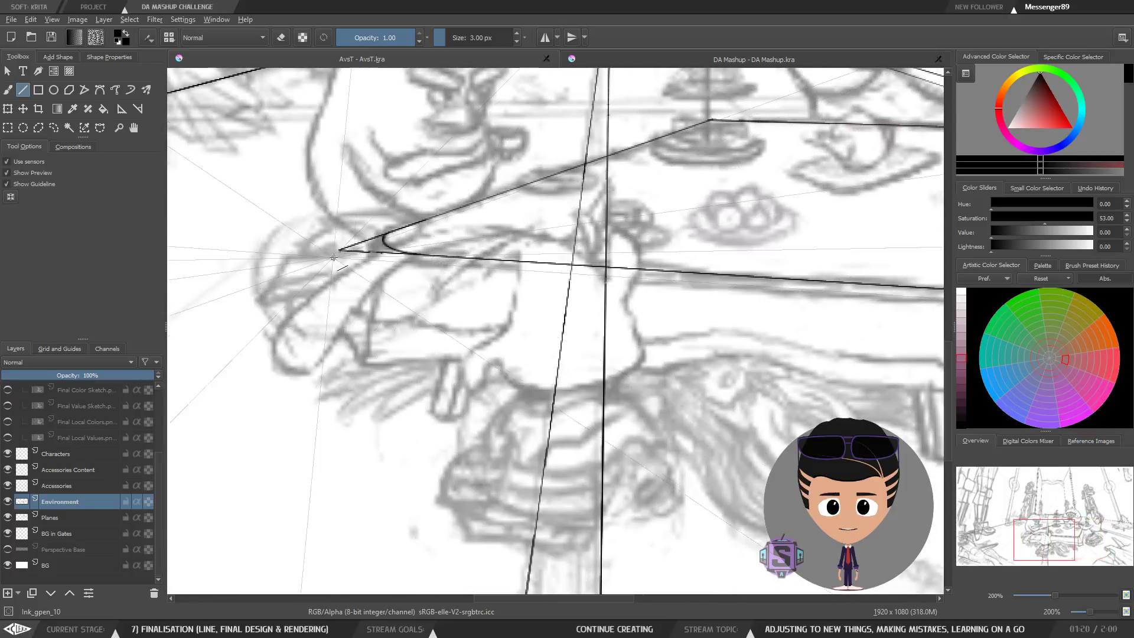
drag(339, 250, 340, 274)
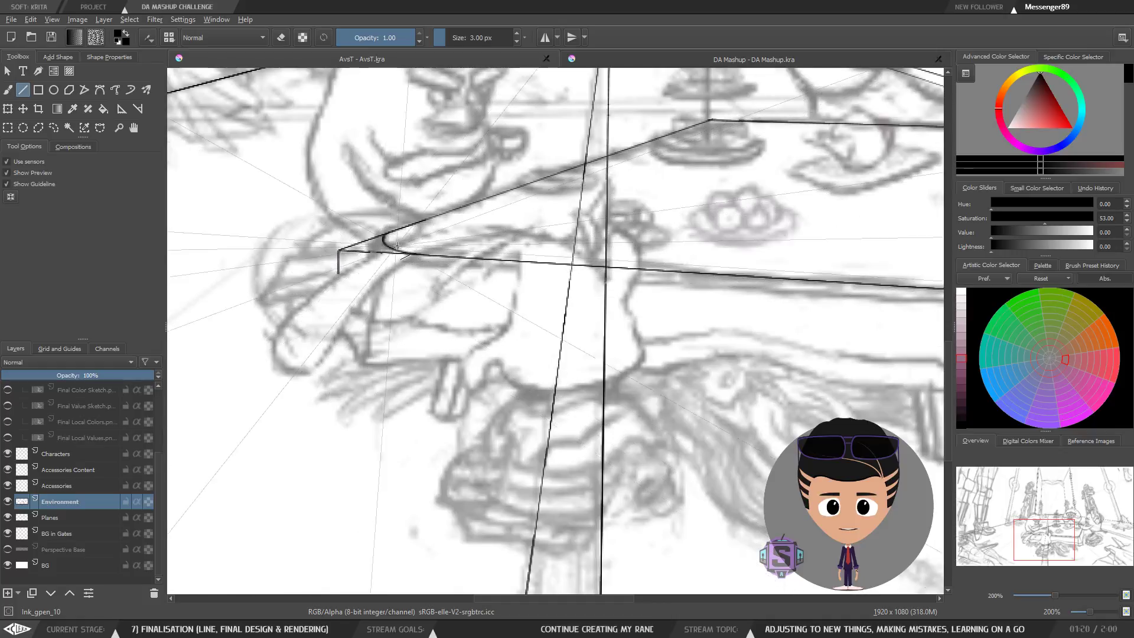
key(1)
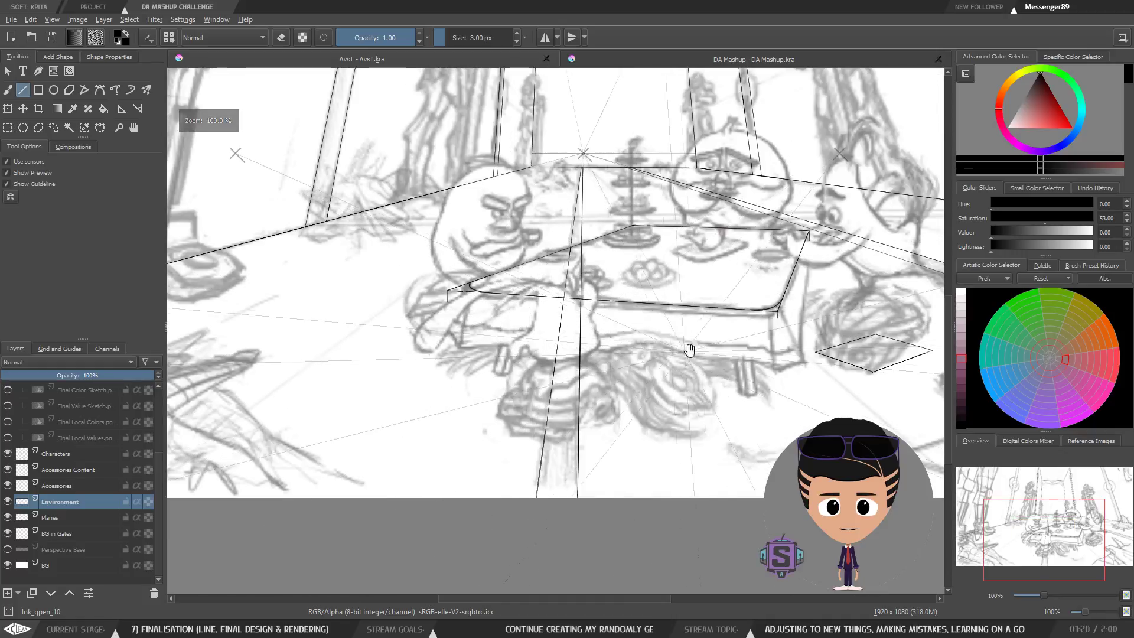
mouse_move(693, 348)
mouse_down()
mouse_move(587, 362)
mouse_move(603, 378)
mouse_up()
Try to draw the tabletop's lower front edge with the assistant-snapped freehand brush, starting from the near-right corner.
key(b)
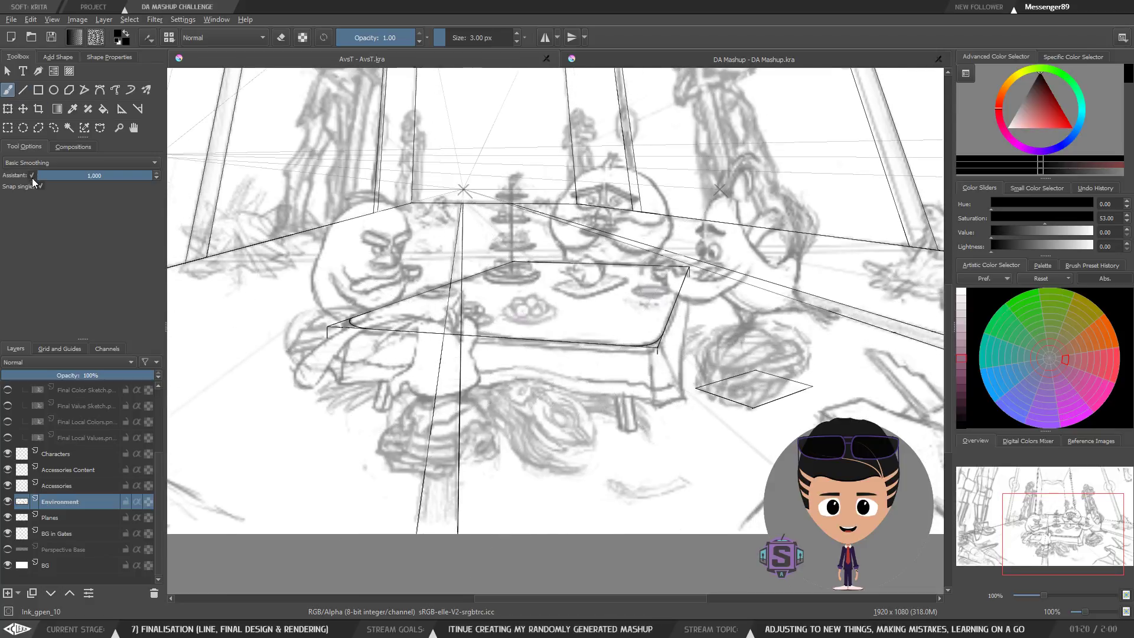
key(ctrl+plus)
key(ctrl+plus)
drag(721, 387, 701, 319)
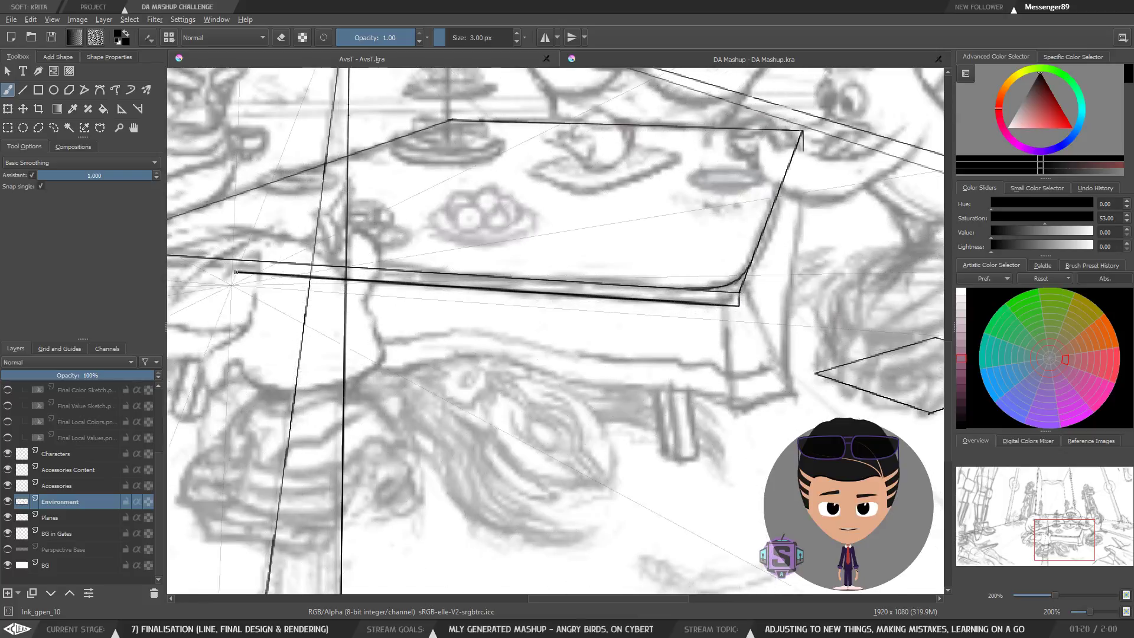
key(ctrl+plus)
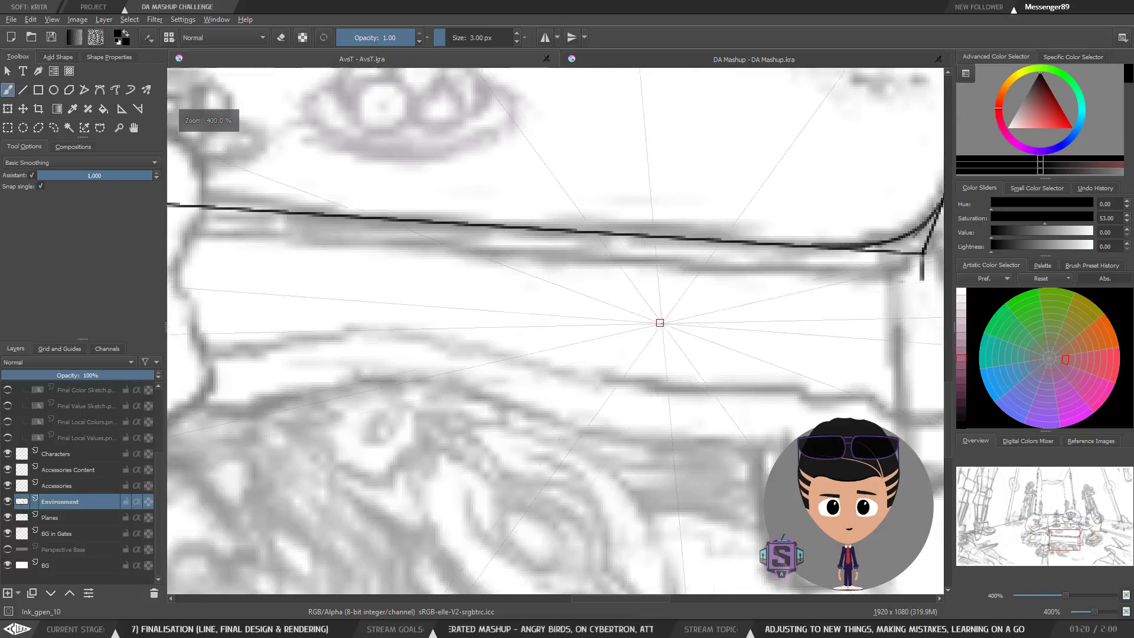
mouse_move(766, 328)
mouse_down()
mouse_move(541, 352)
mouse_move(581, 366)
mouse_up()
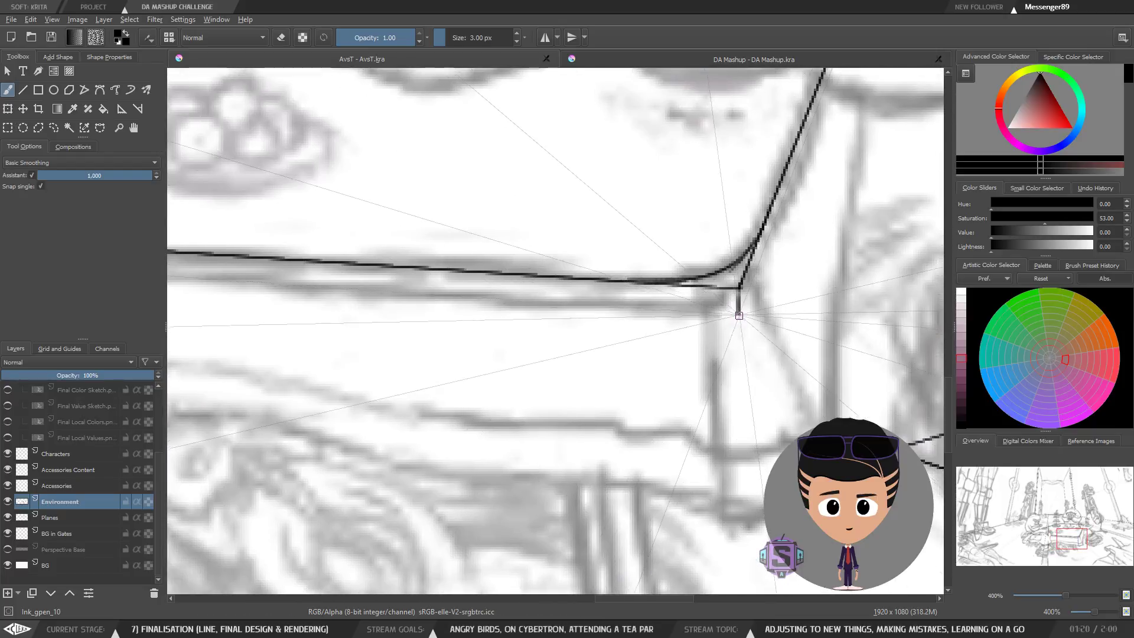
drag(649, 308, 168, 276)
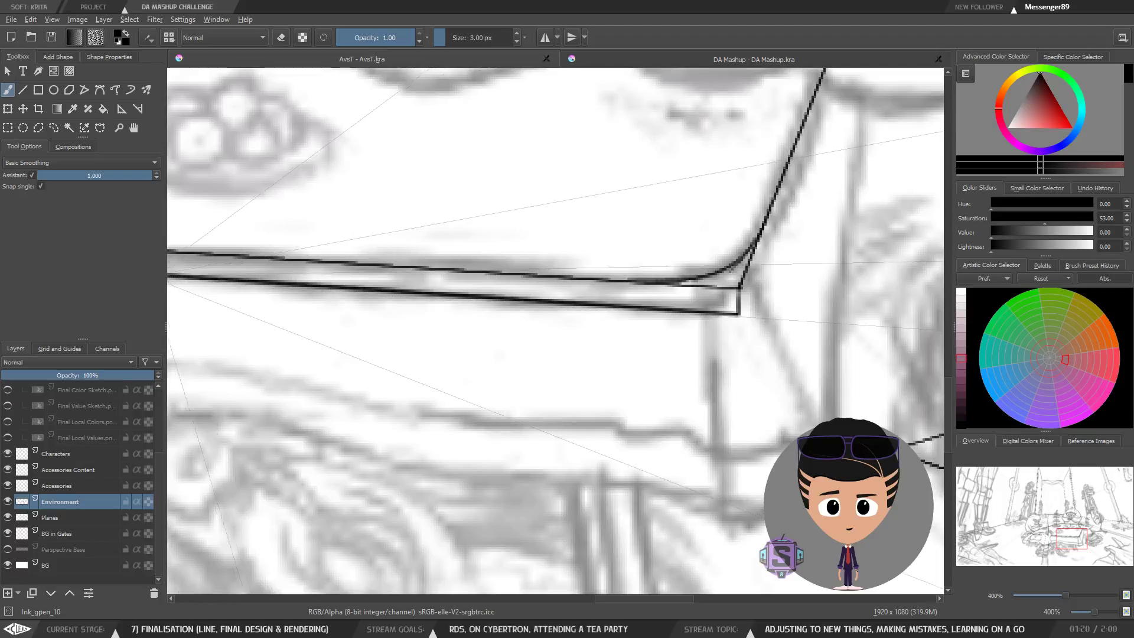
key(ctrl+z)
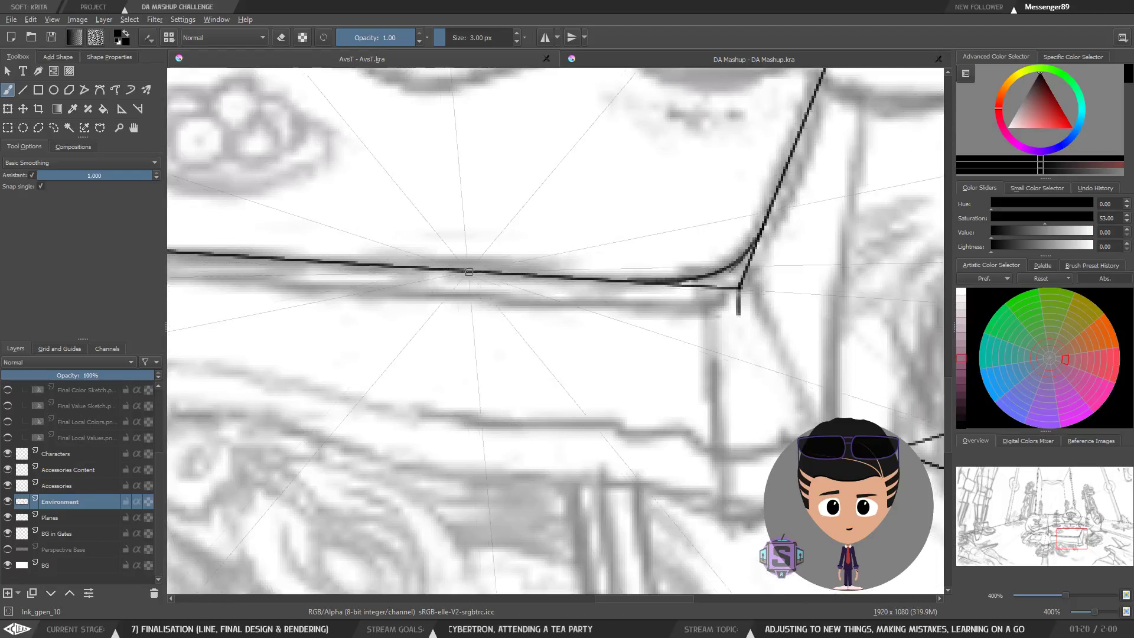
Draw the tabletop's lower front edge across to the left corner and its lower right edge, following the perspective assistant.
key(minus)
drag(494, 322, 723, 339)
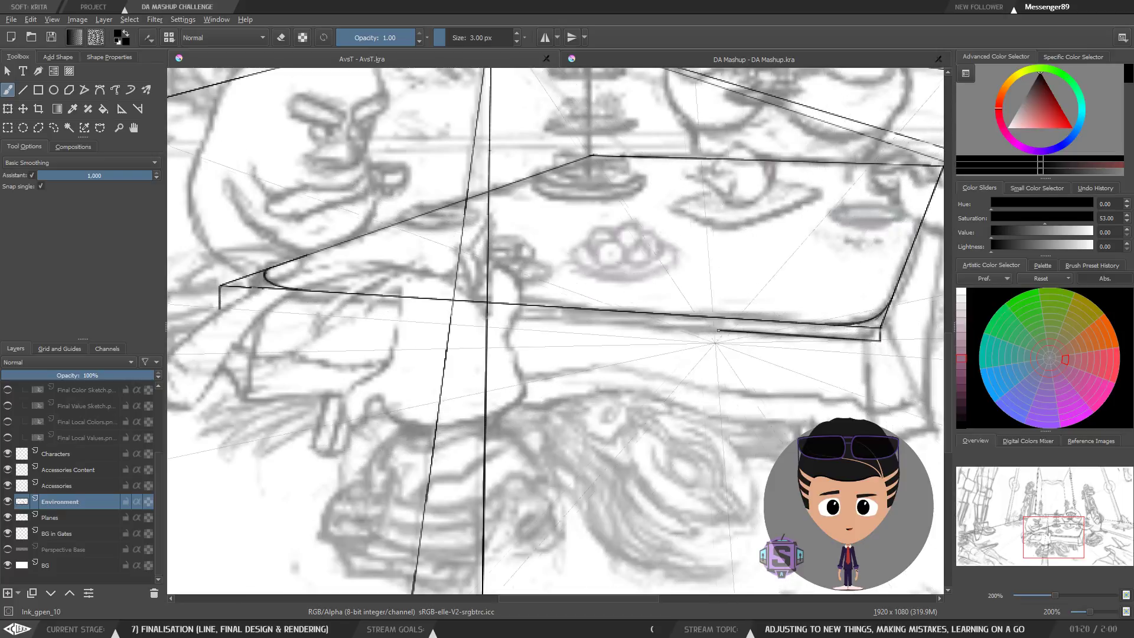
drag(610, 323, 469, 313)
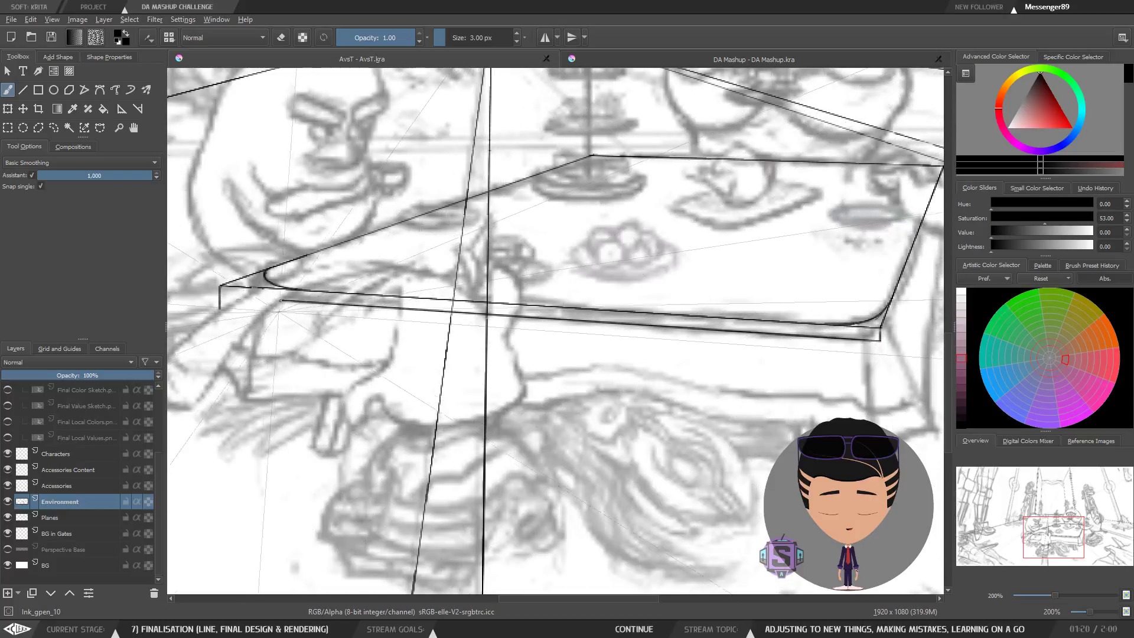
drag(238, 299, 222, 297)
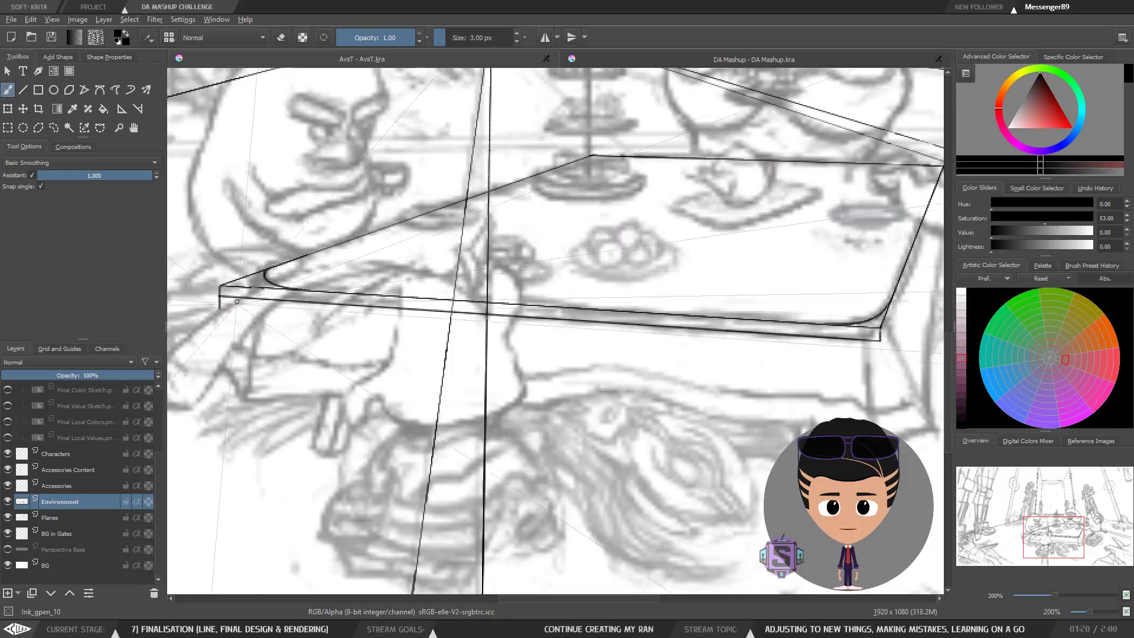
mouse_move(772, 332)
mouse_down()
mouse_move(393, 407)
mouse_move(525, 400)
mouse_move(498, 412)
mouse_move(527, 340)
mouse_up()
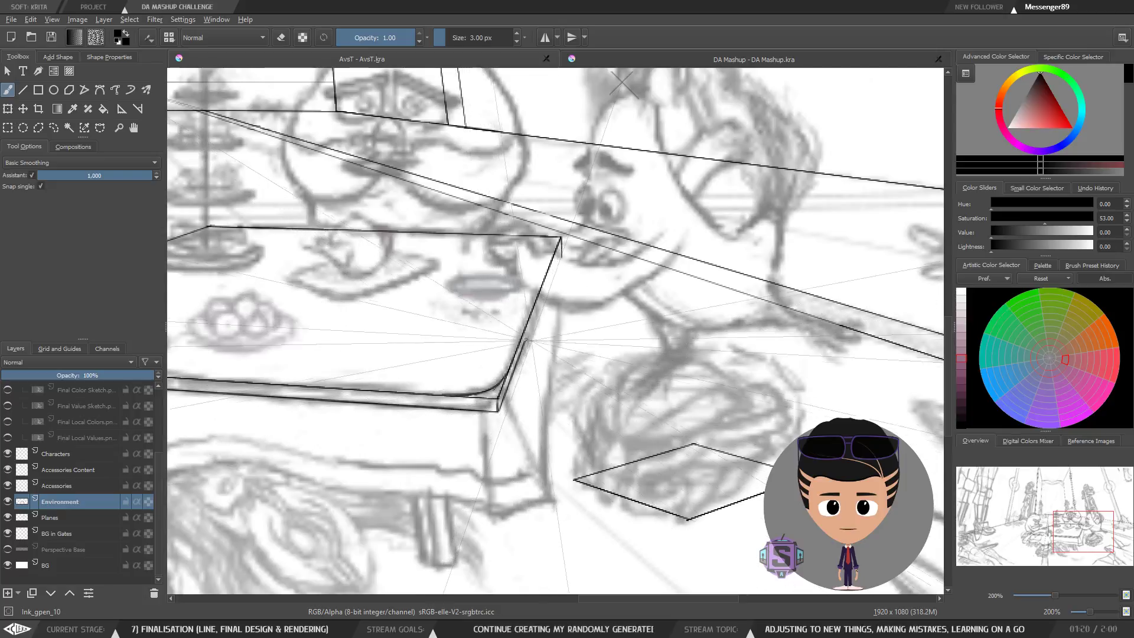
drag(544, 300, 566, 251)
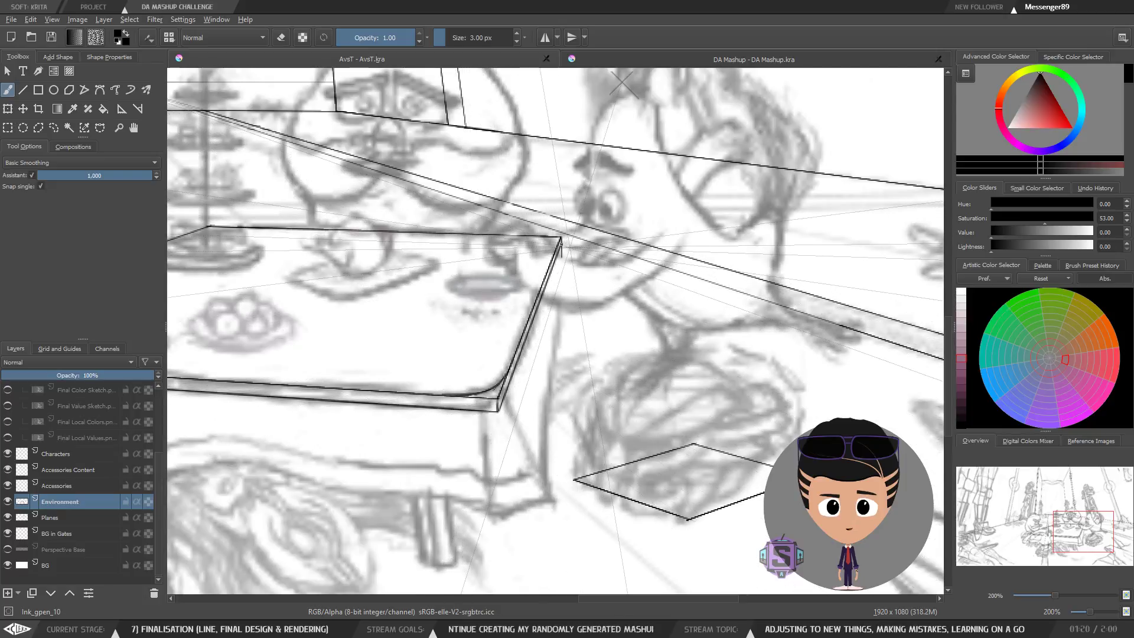
Set the brush to erase at 7 px and turn off assistant snapping, with the tabletop's left corner in view.
key(e)
key(bracketright)
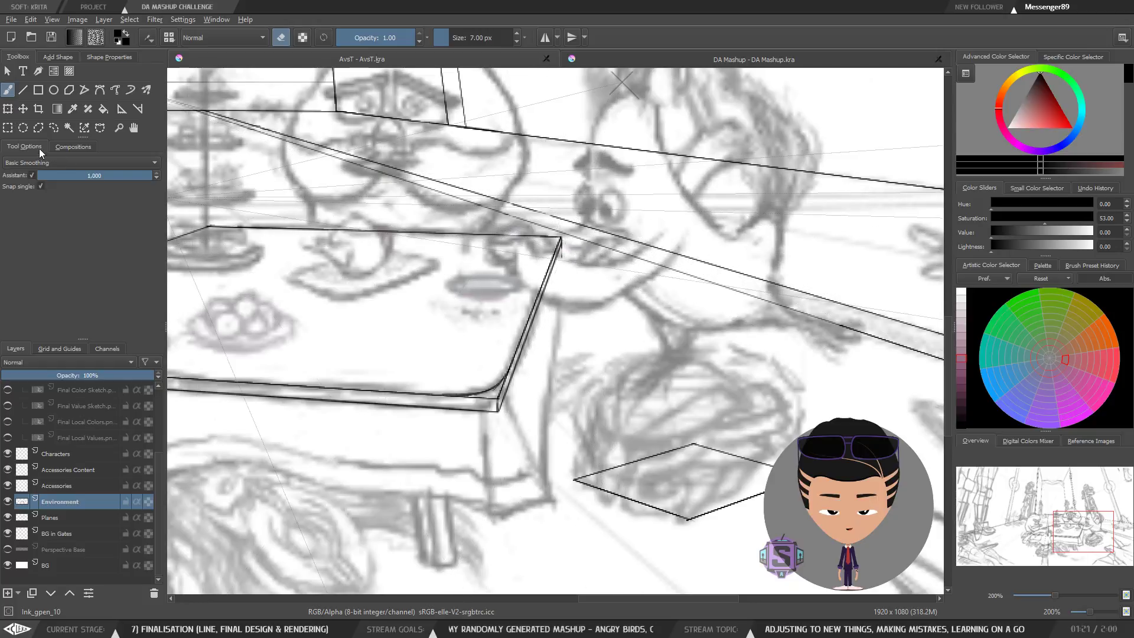
click(31, 175)
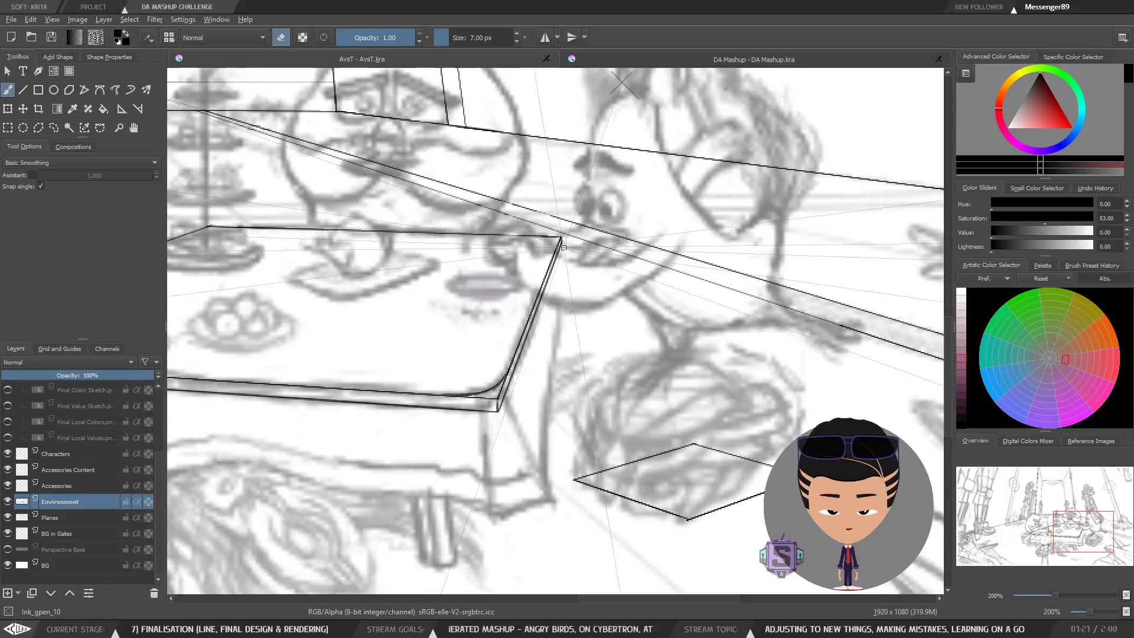
drag(476, 418, 556, 392)
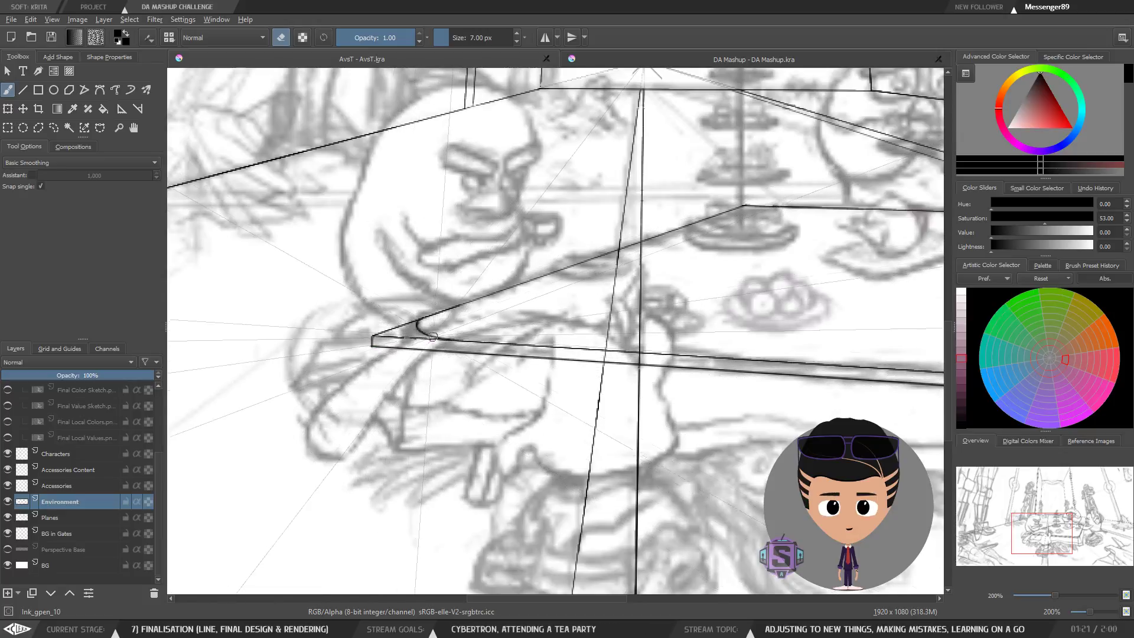
Turn off erasing and return to the freehand brush for painting at the tabletop's left corner.
key(e)
key(v)
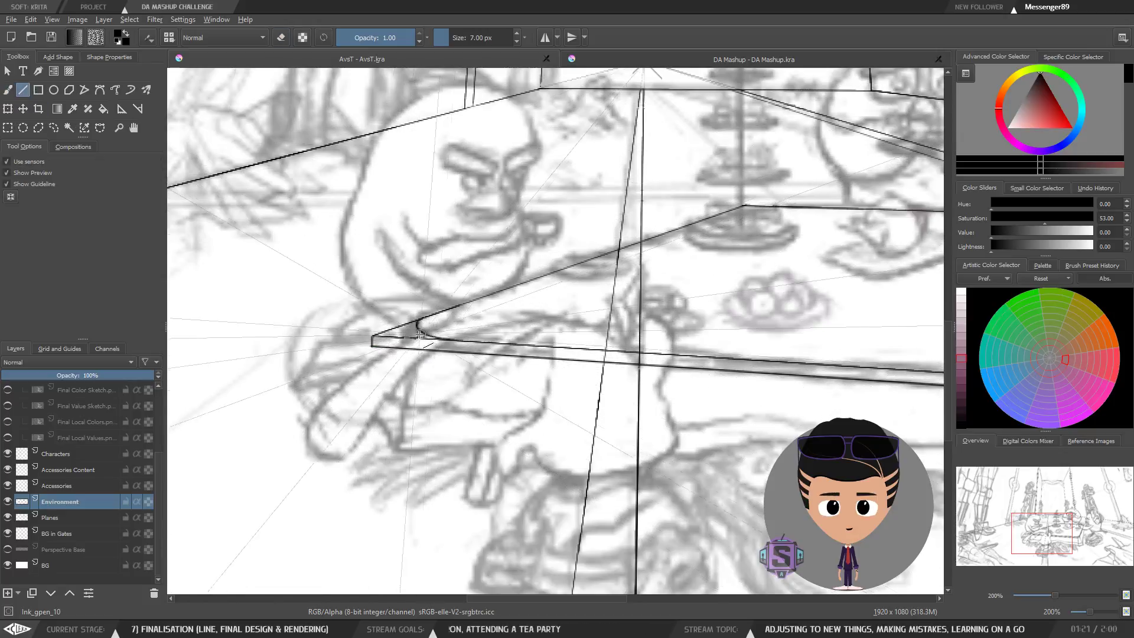
key(ctrl+minus)
key(b)
key(ctrl+plus)
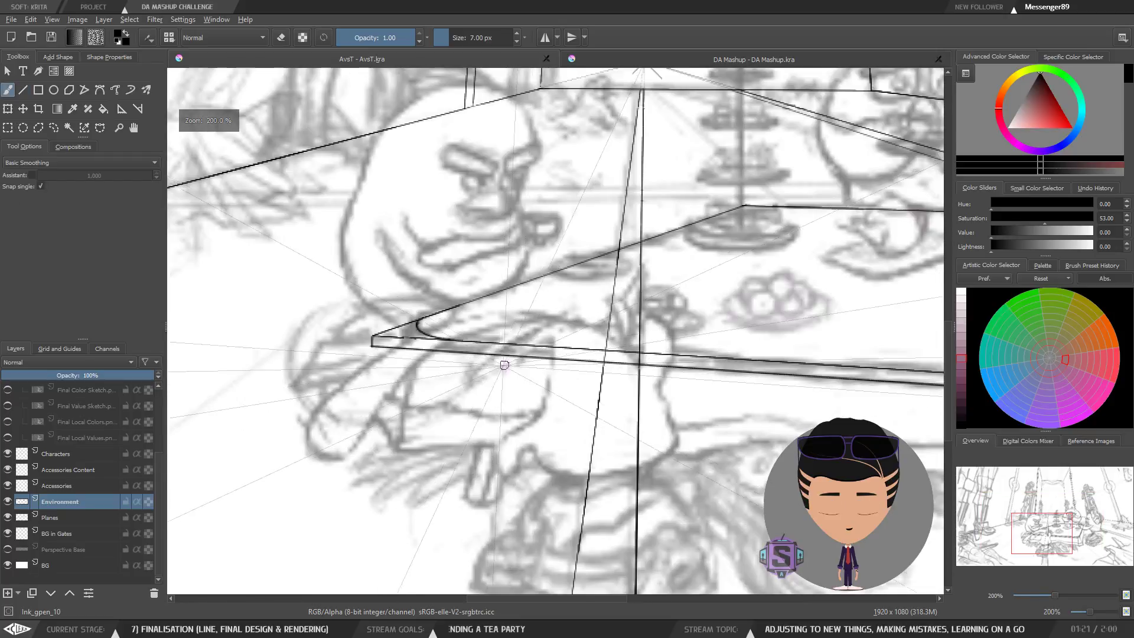
Examine the table's left side in a rotated view, and the whole tea table upright at 100% zoom.
drag(491, 376, 475, 445)
key(4)
key(4)
key(4)
key(4)
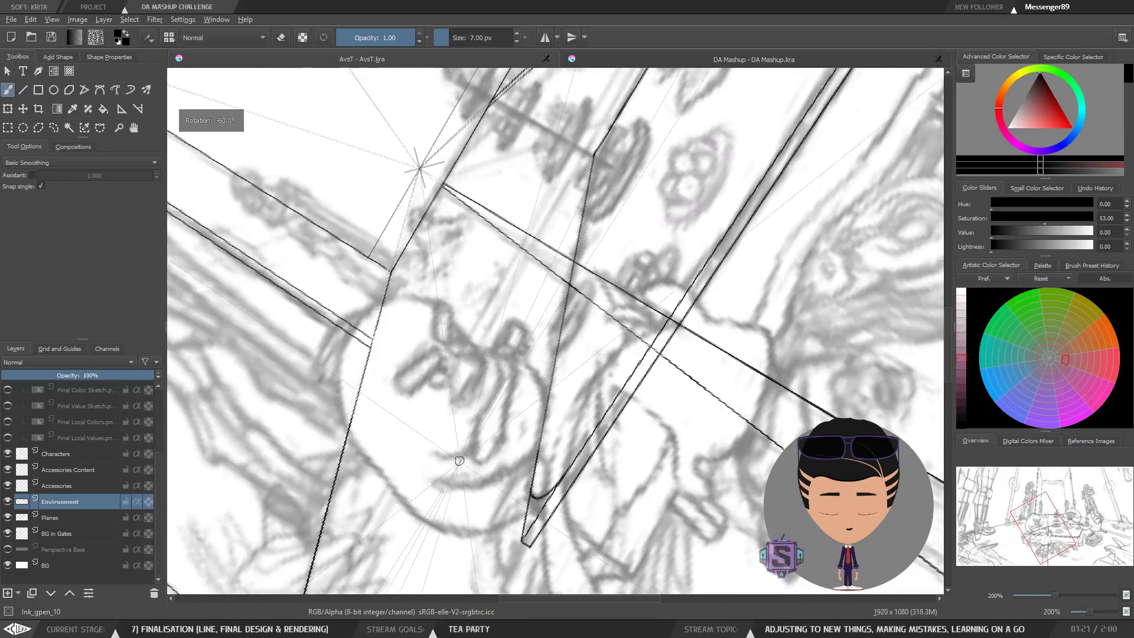
key(6)
key(6)
key(6)
key(6)
key(ctrl+plus)
key(ctrl+plus)
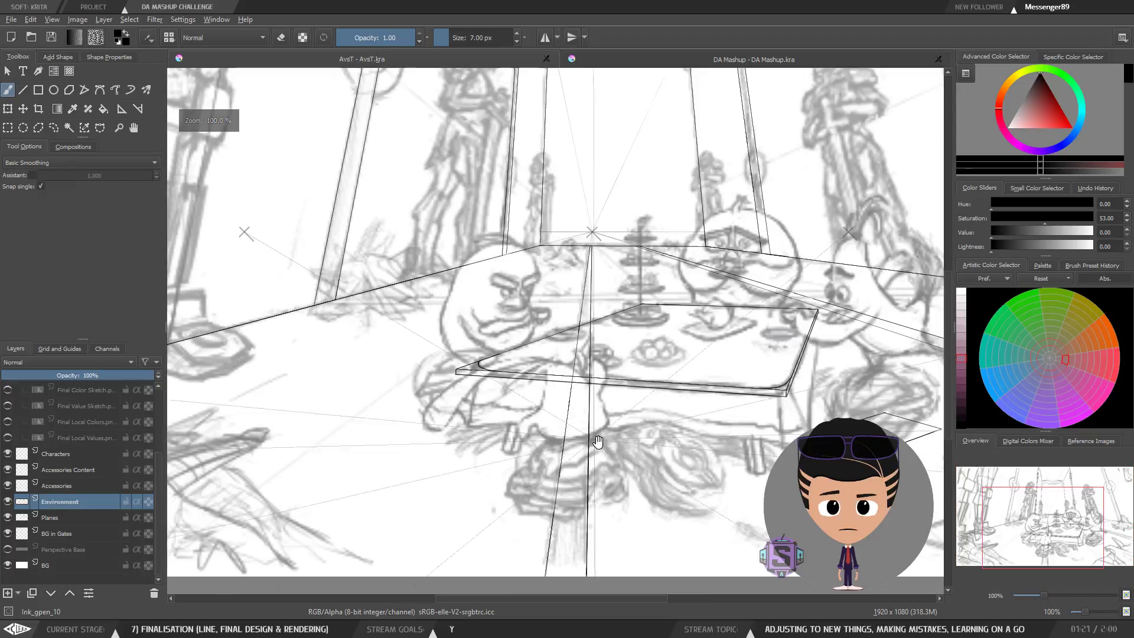
drag(601, 459, 486, 435)
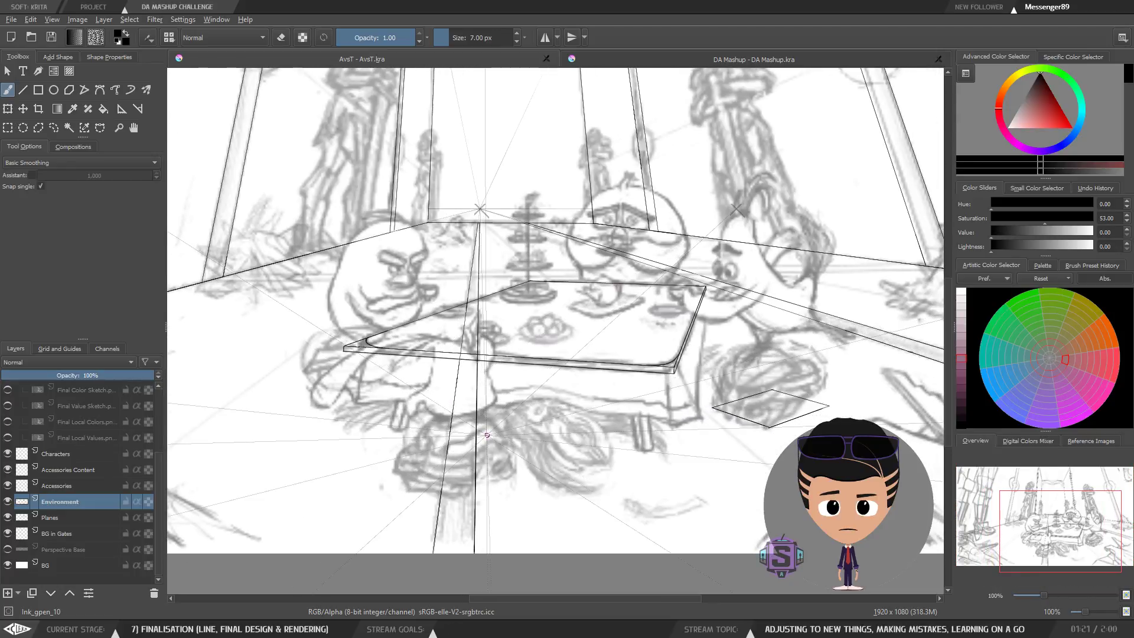
Try to ink a second rounded curve outside the existing one at the tabletop's left corner with the 7 px brush.
key(ctrl+plus)
key(ctrl+plus)
drag(293, 392, 538, 405)
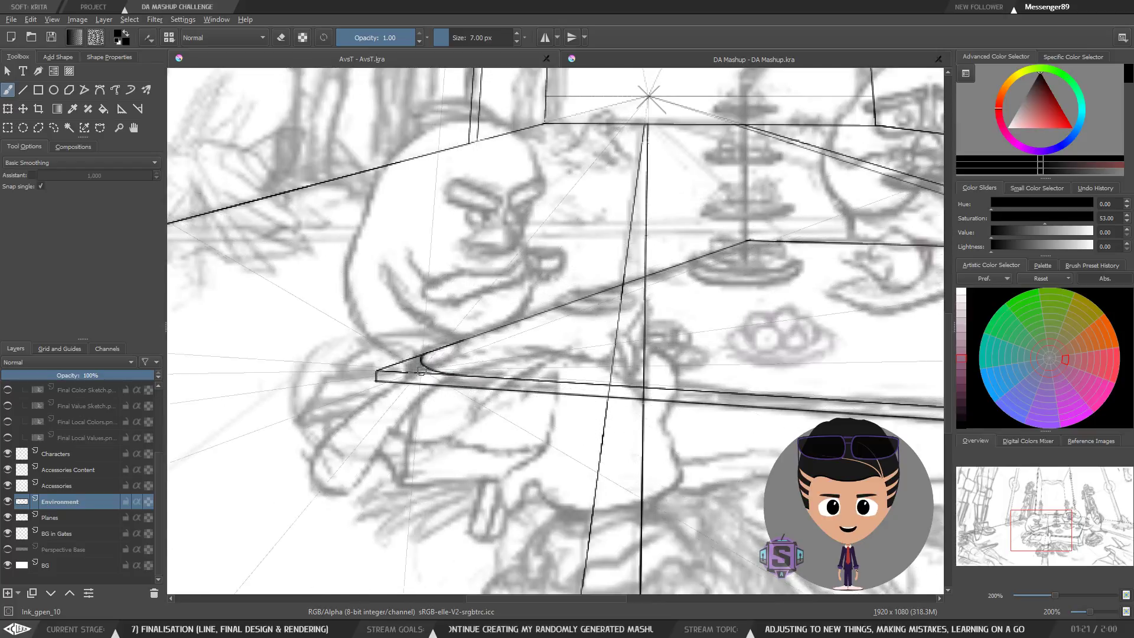
drag(424, 370, 452, 374)
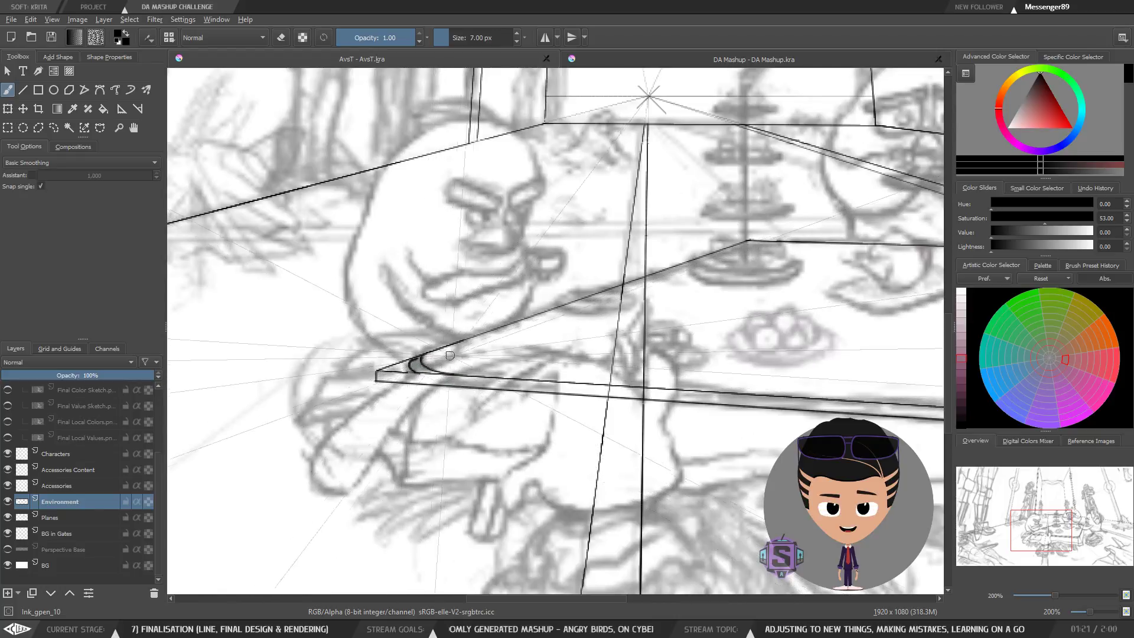
key(minus)
key(minus)
mouse_move(523, 377)
mouse_down()
mouse_move(442, 385)
mouse_move(669, 368)
mouse_up()
key(plus)
key(plus)
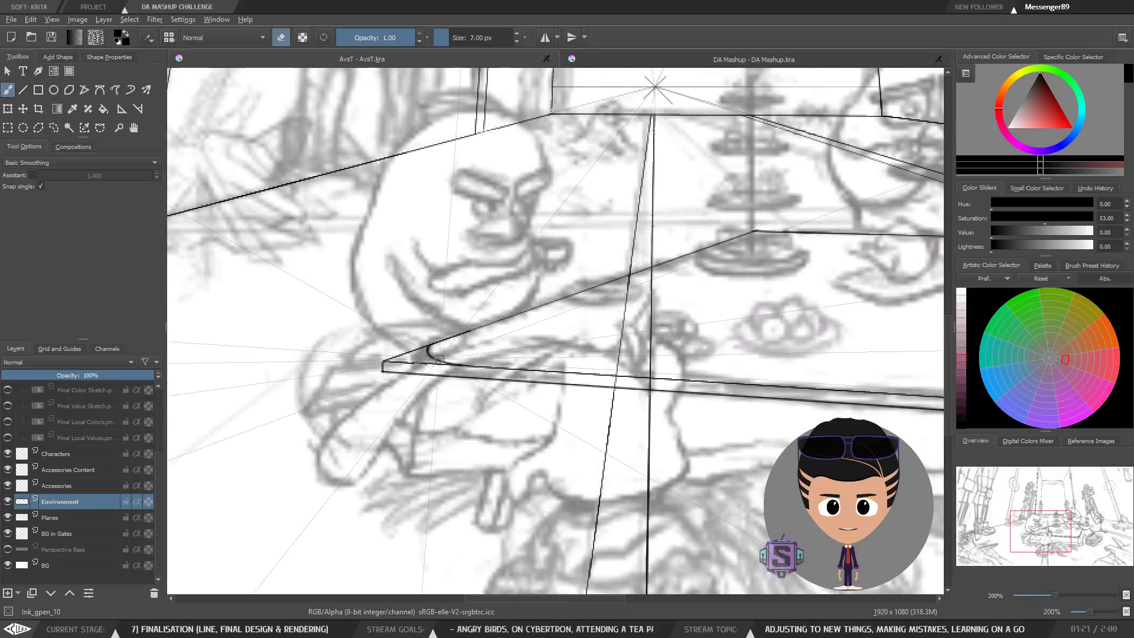
Erase the rounded curve from the tabletop's left corner and check the rounded right front corner for reference.
drag(427, 348, 457, 360)
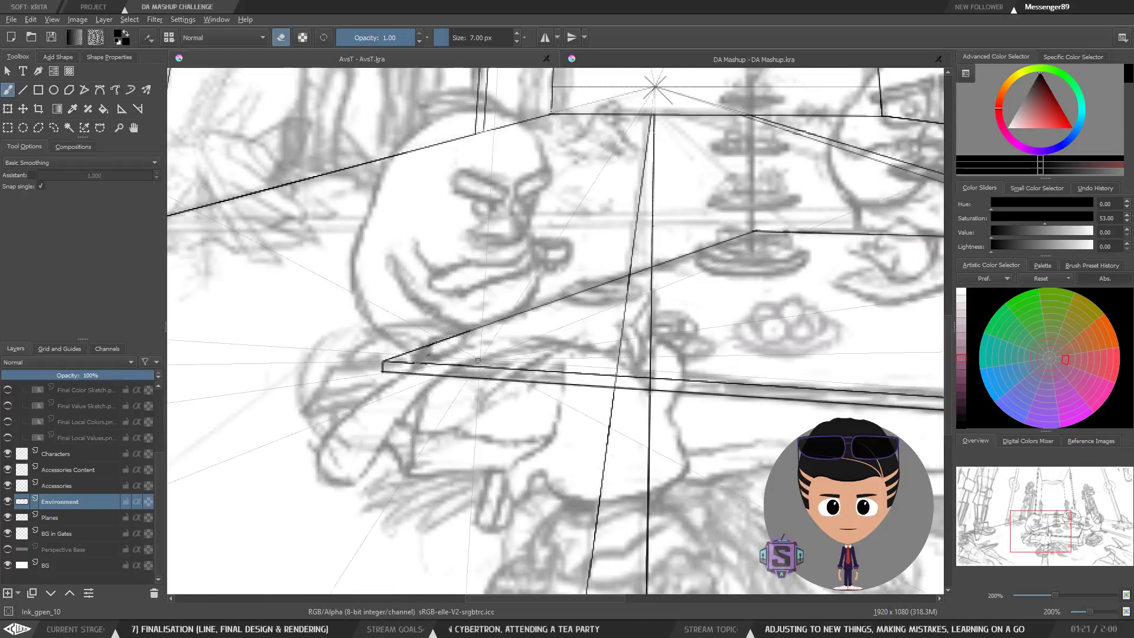
key(minus)
key(minus)
drag(676, 337, 516, 314)
key(plus)
key(plus)
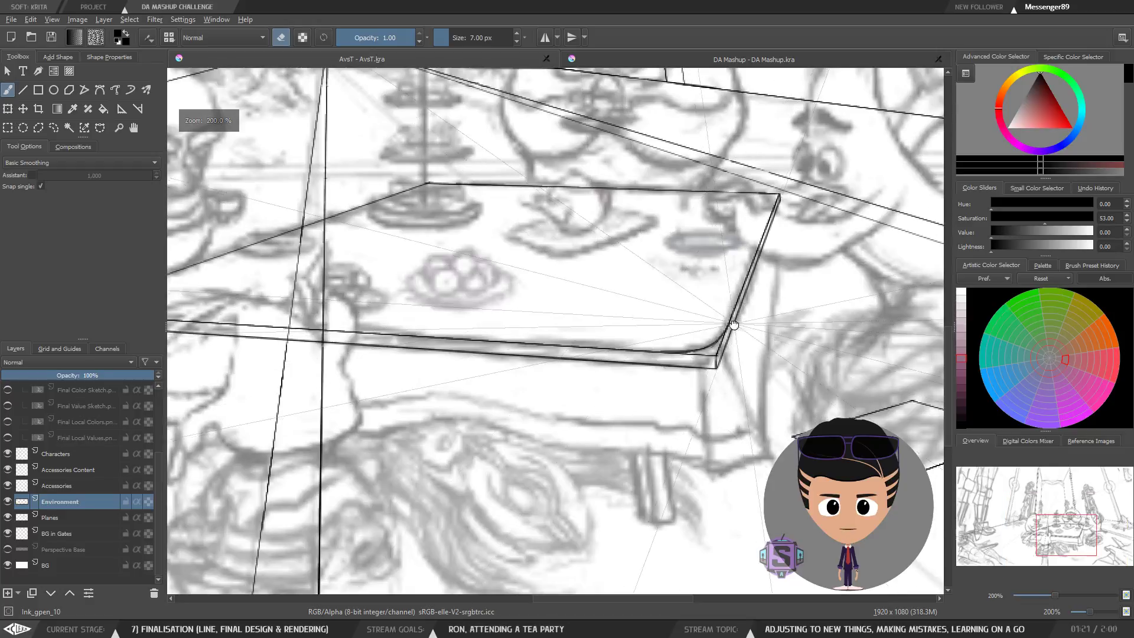
drag(732, 322, 603, 354)
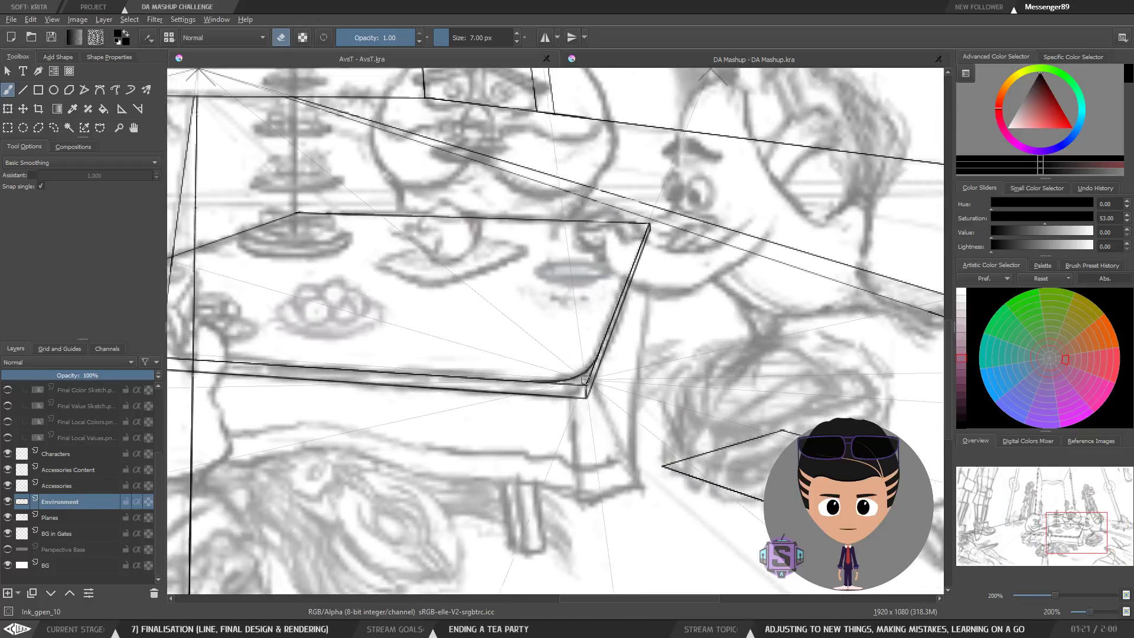
key(e)
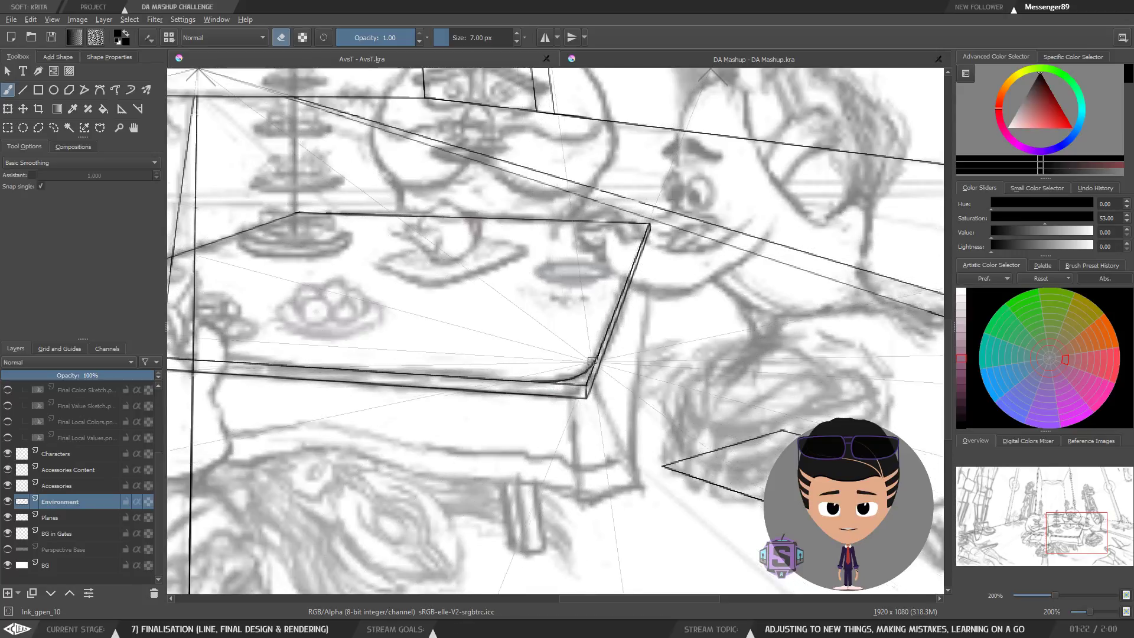
key(1)
drag(571, 367, 652, 384)
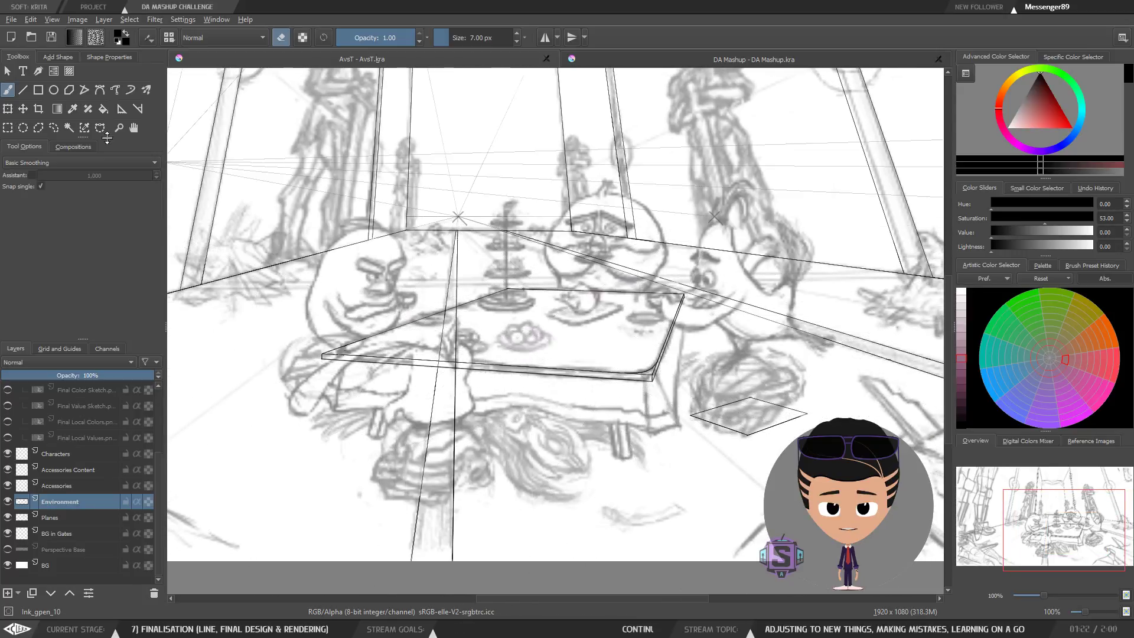
Turn off erasing and try a straight guide line across the tabletop from the rounded right corner to the left one.
click(26, 91)
key(e)
key(plus)
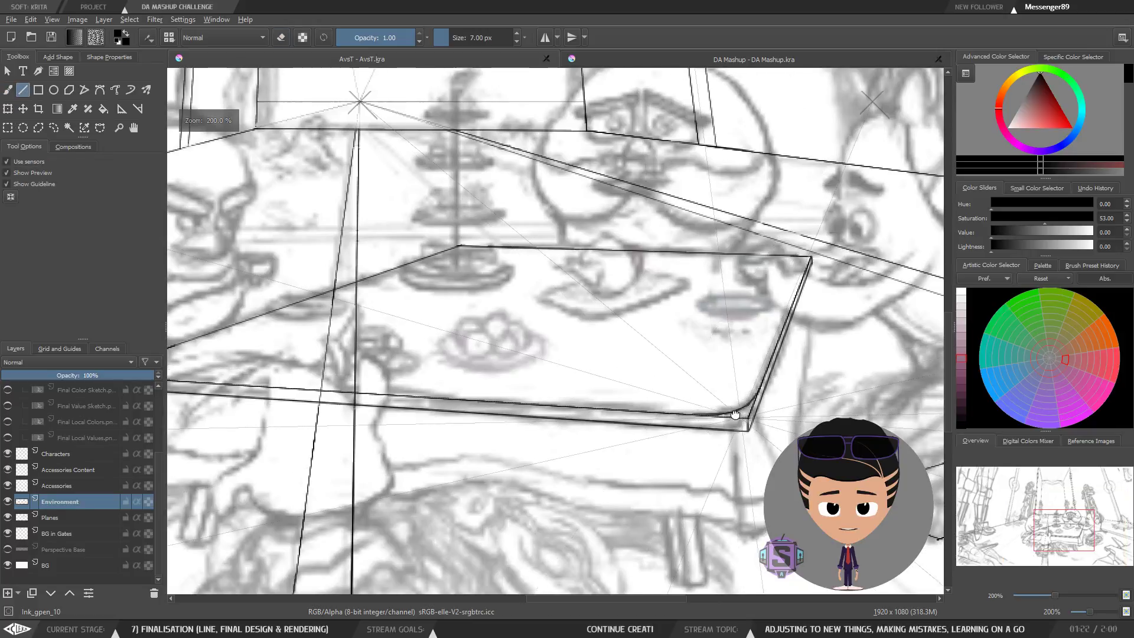
mouse_move(748, 401)
mouse_down()
mouse_move(760, 389)
mouse_move(212, 341)
mouse_up()
key(ctrl+z)
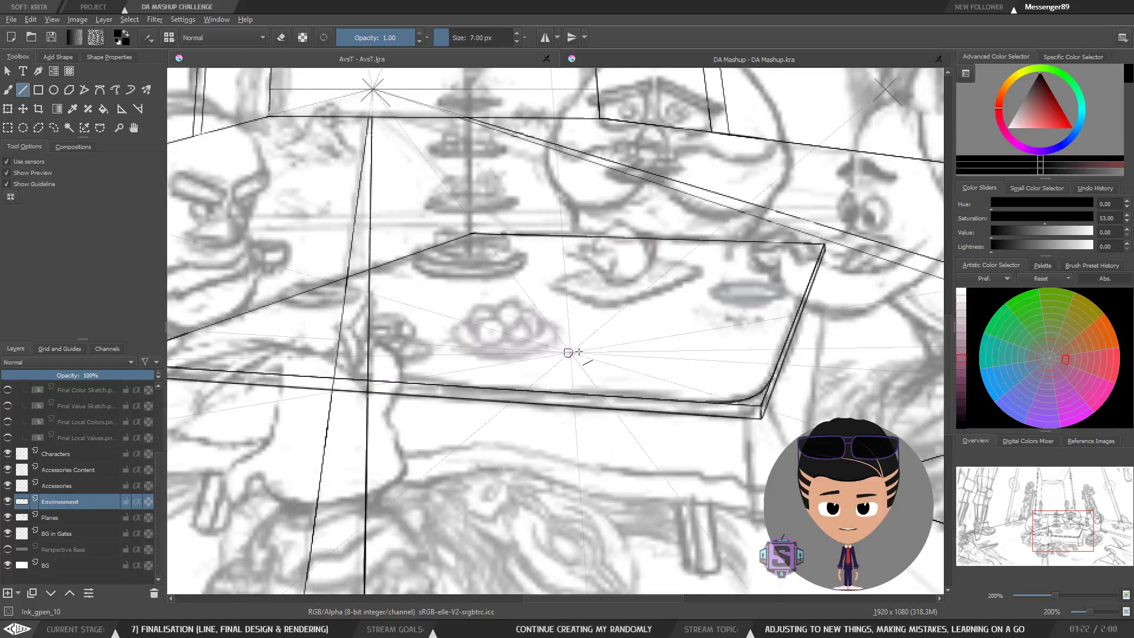
drag(629, 412, 712, 396)
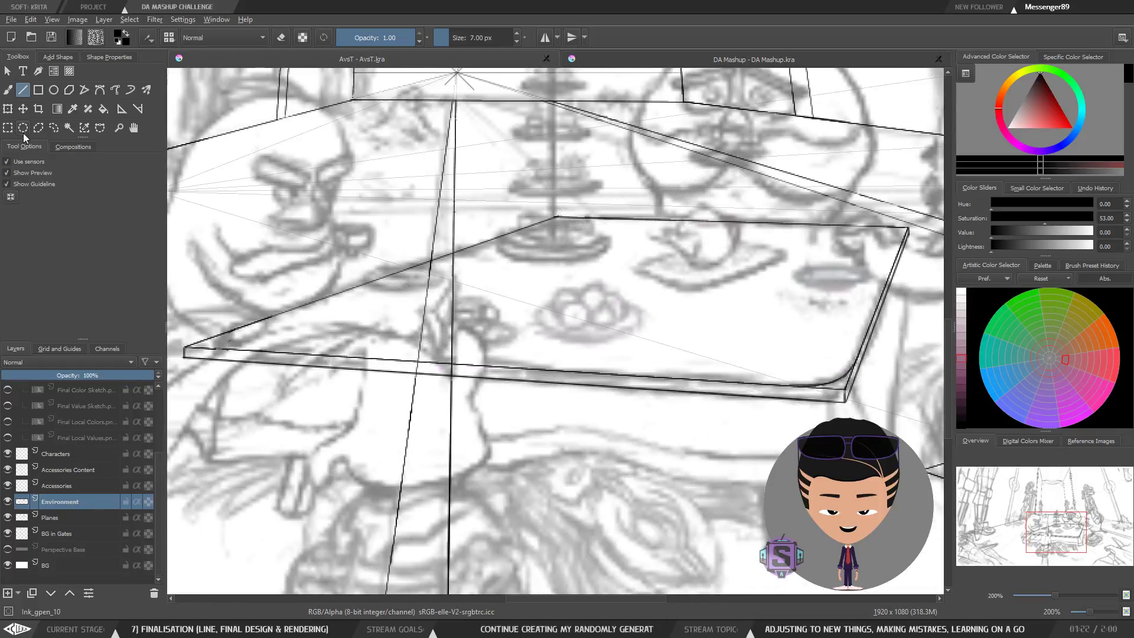
Draw a 2 px freehand guide line snapped to the perspective assistant, from the right corner's curve across to the tabletop's left edge.
click(9, 91)
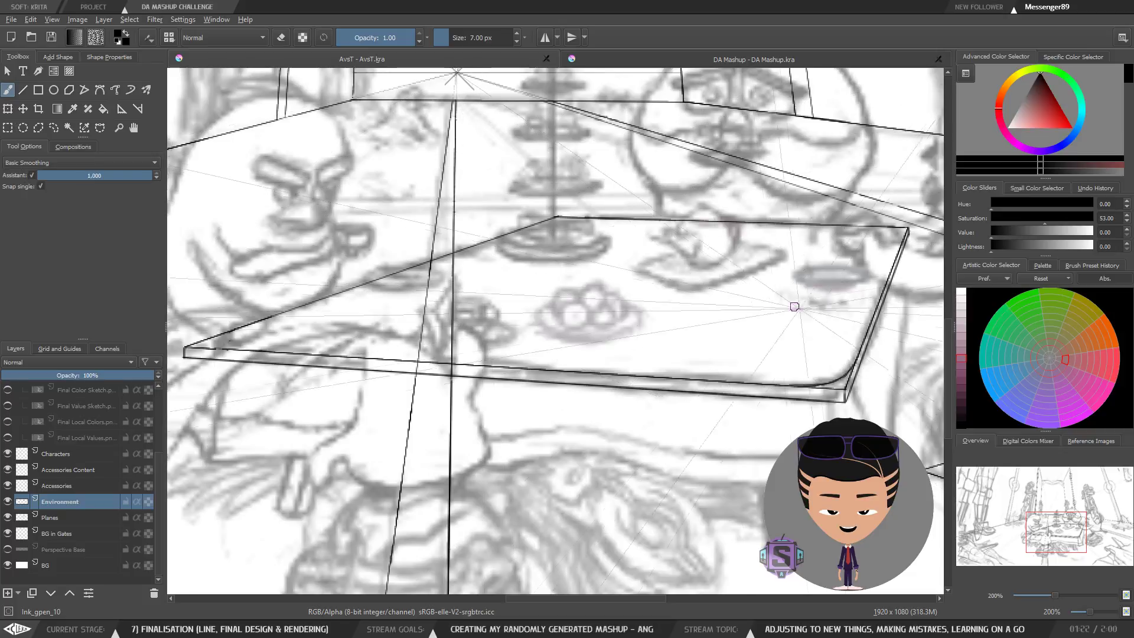
key(bracketleft)
key(bracketleft)
key(bracketleft)
key(bracketleft)
key(bracketleft)
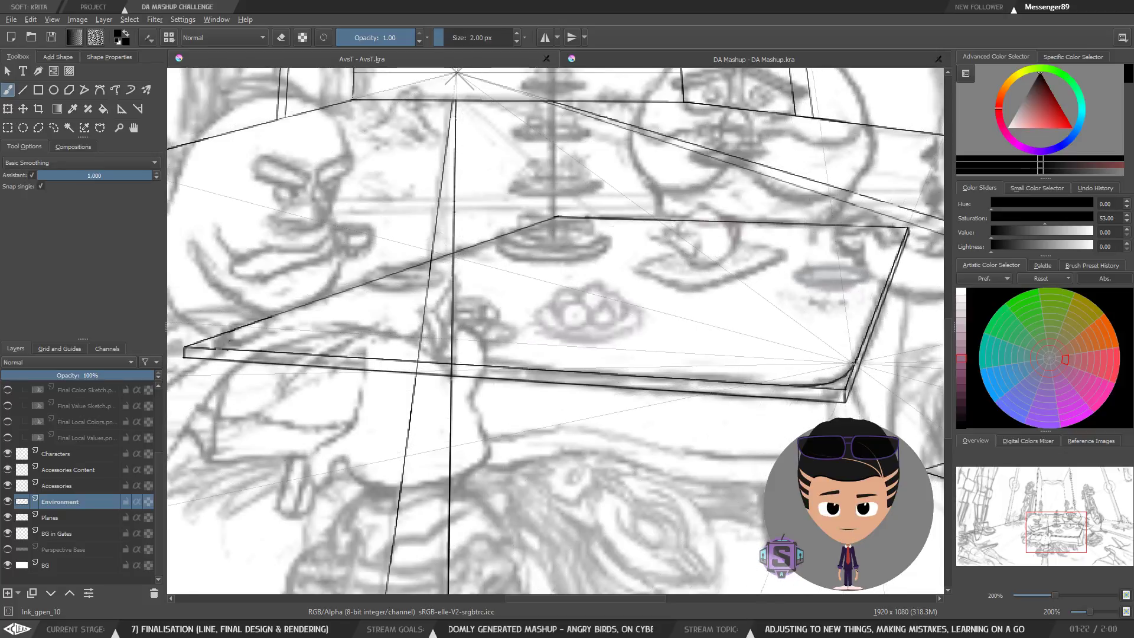
mouse_move(808, 360)
mouse_down()
mouse_move(396, 326)
mouse_move(241, 325)
mouse_up()
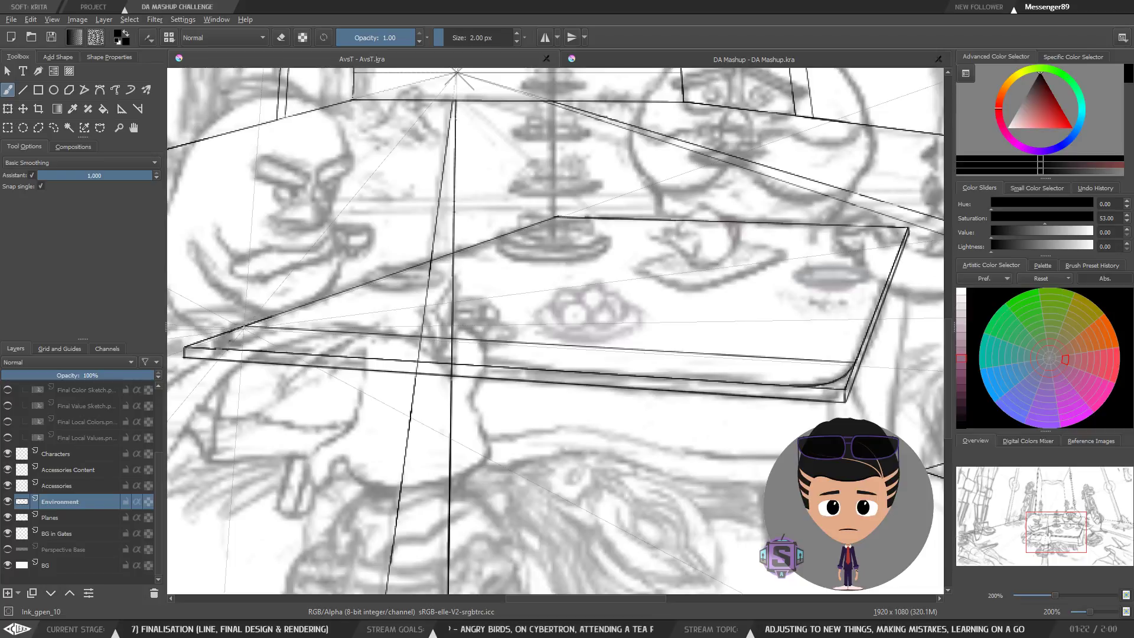
Turn off assistant snapping, set the brush to 3 px, and ink a rounded curve at the tabletop's left corner.
drag(308, 329, 342, 353)
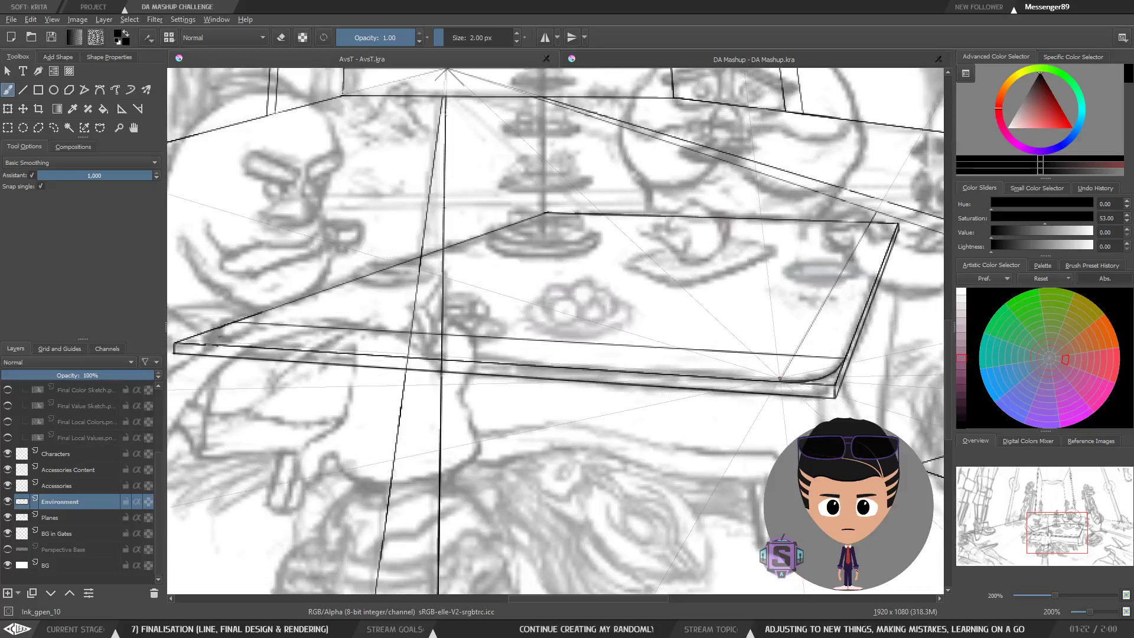
drag(780, 379, 821, 368)
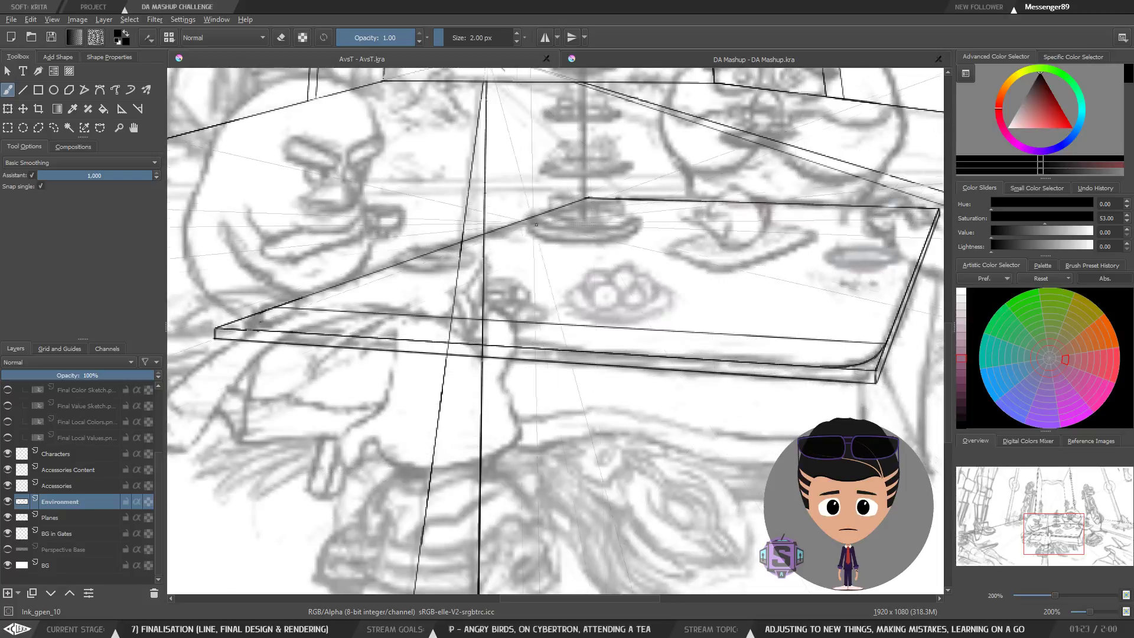
drag(625, 280, 576, 289)
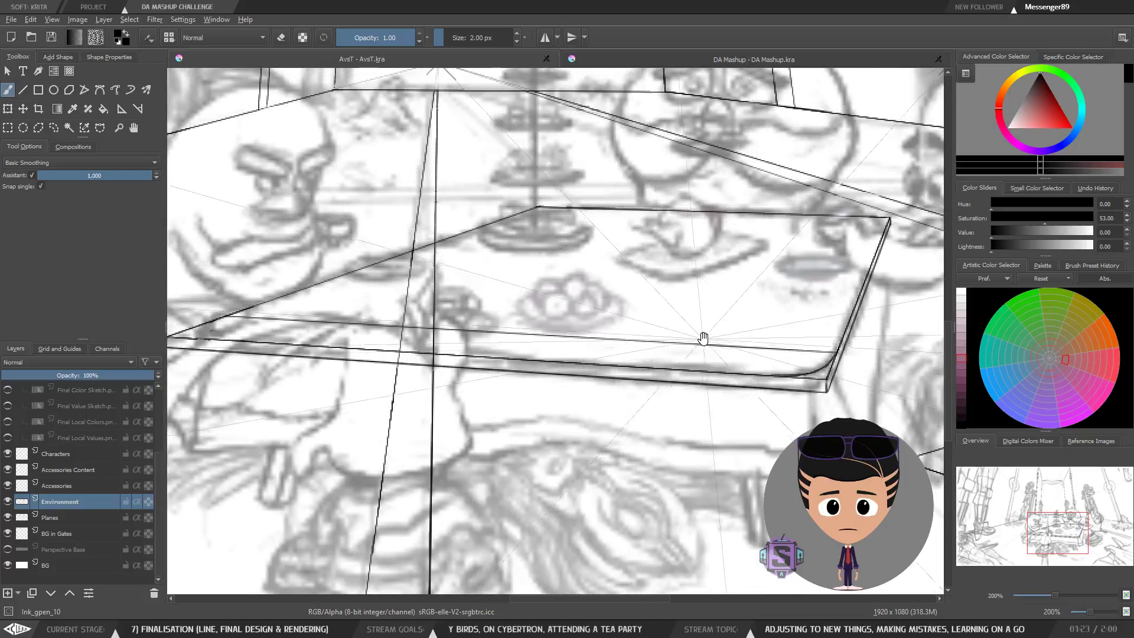
drag(704, 338, 780, 335)
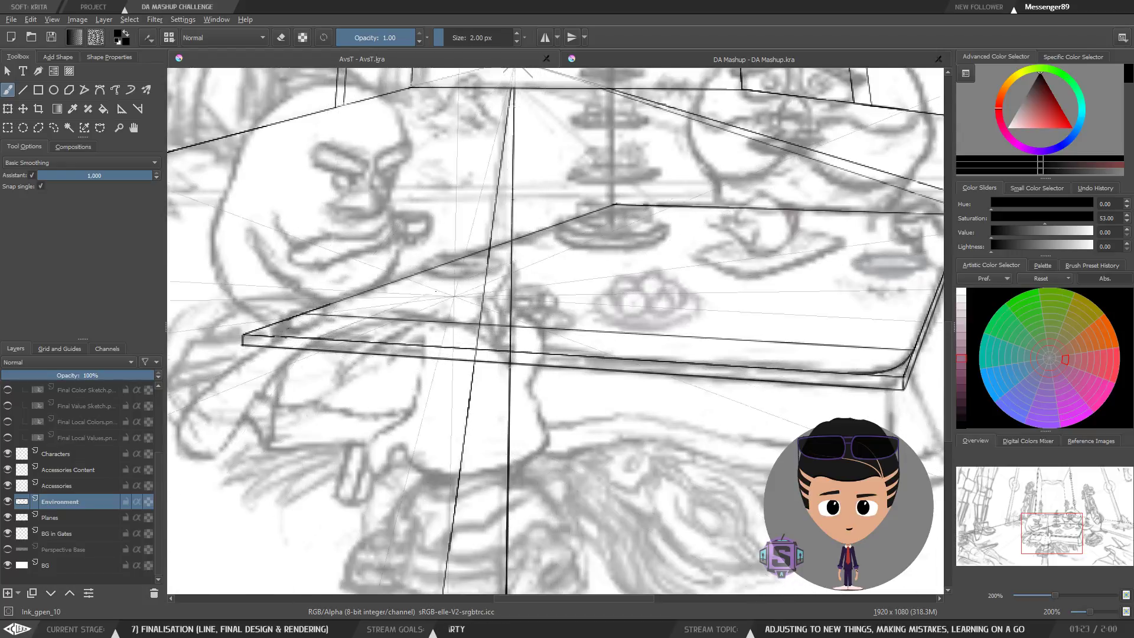
drag(769, 406, 710, 402)
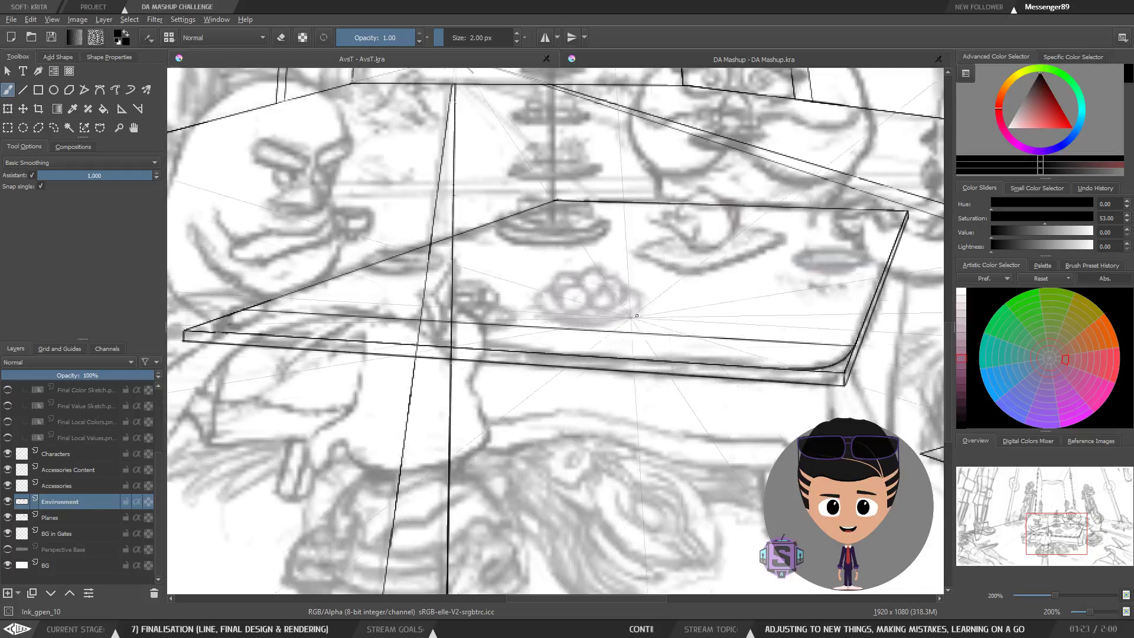
click(32, 175)
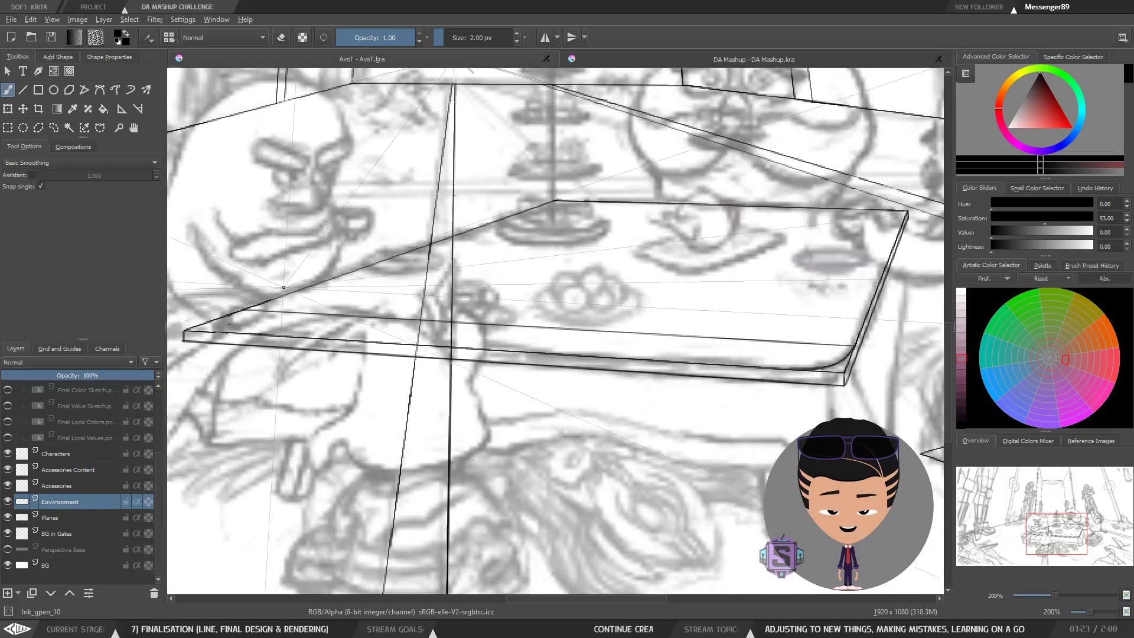
key(bracketright)
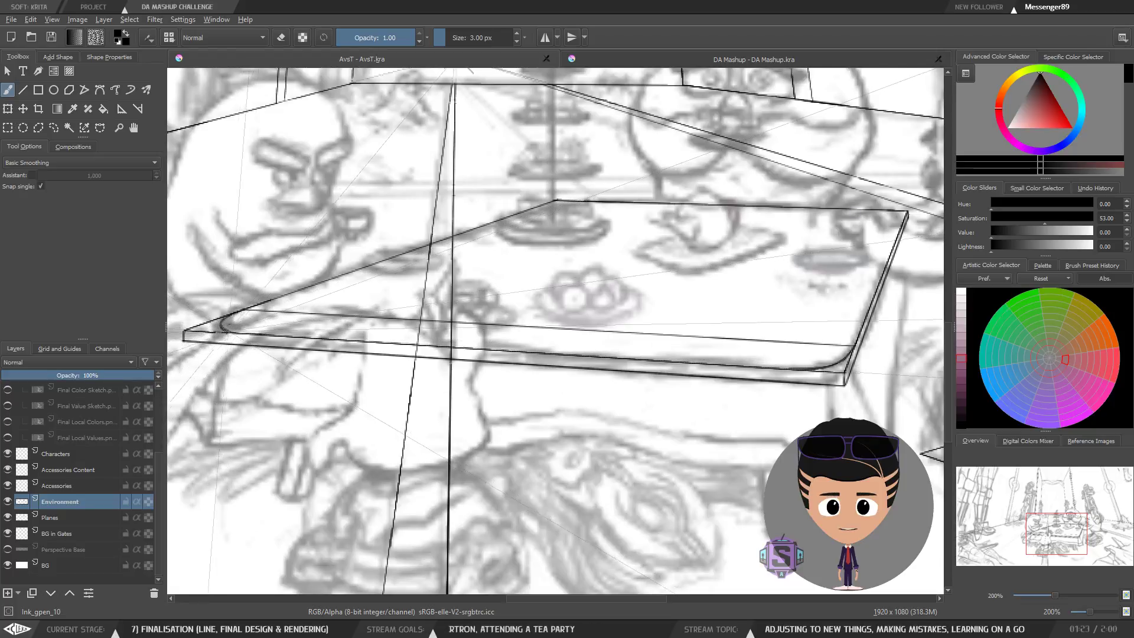
Refine the left corner's rounded curve in a rotated view, erasing excess ink at 3 px and returning to painting.
key(4)
key(4)
key(4)
key(4)
drag(575, 408, 652, 151)
key(4)
key(4)
key(4)
key(4)
key(4)
key(4)
key(4)
key(4)
key(4)
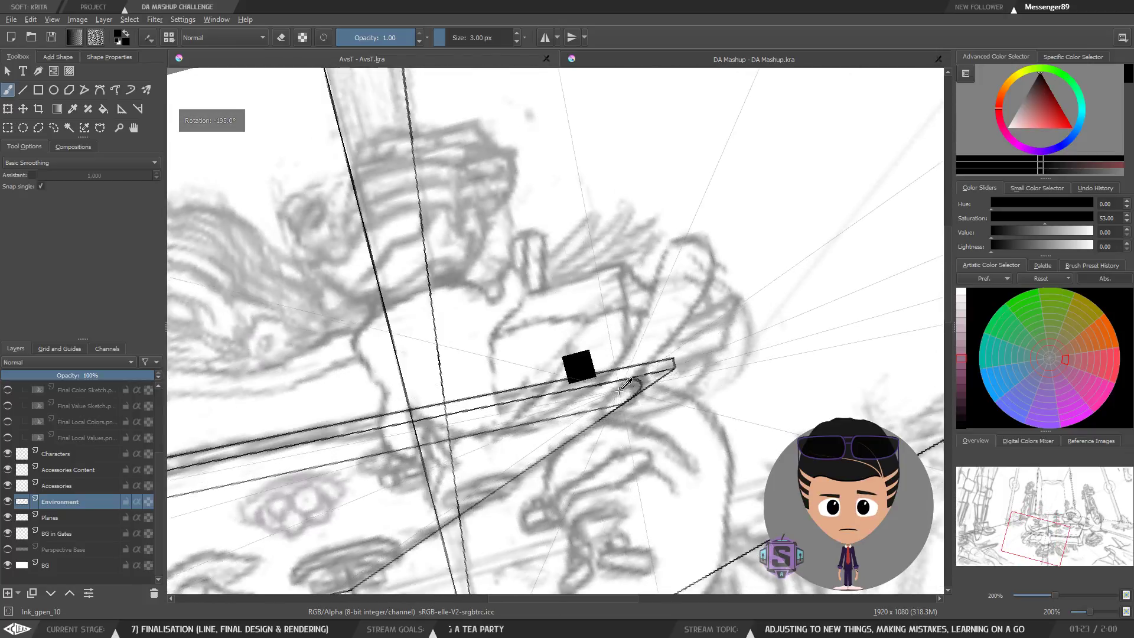
key(6)
key(6)
key(6)
key(6)
key(6)
key(6)
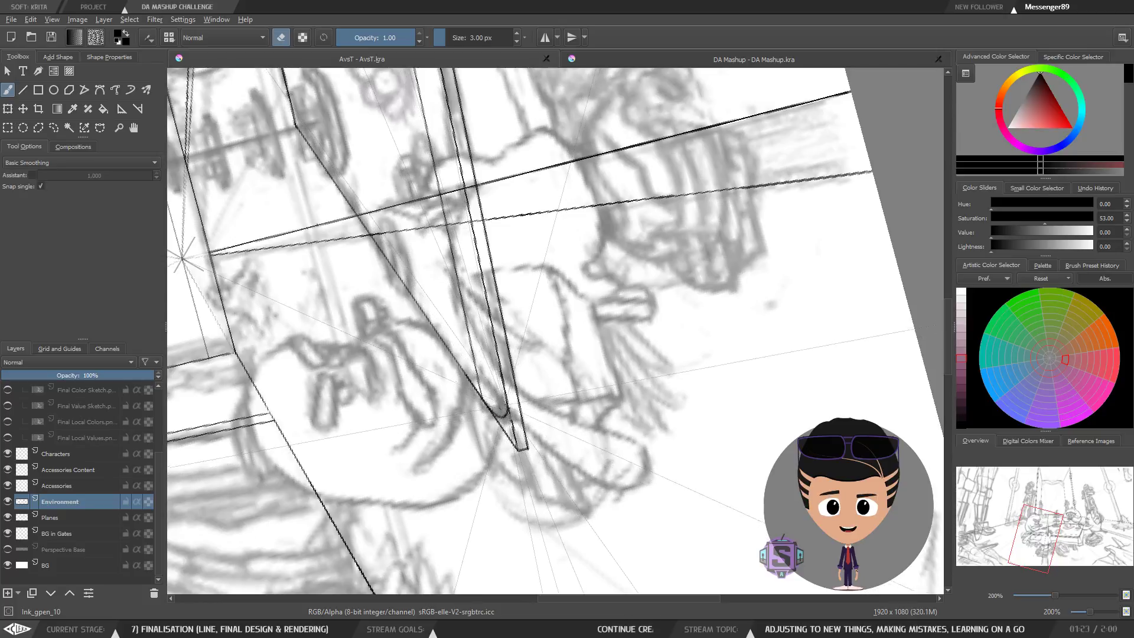
key(e)
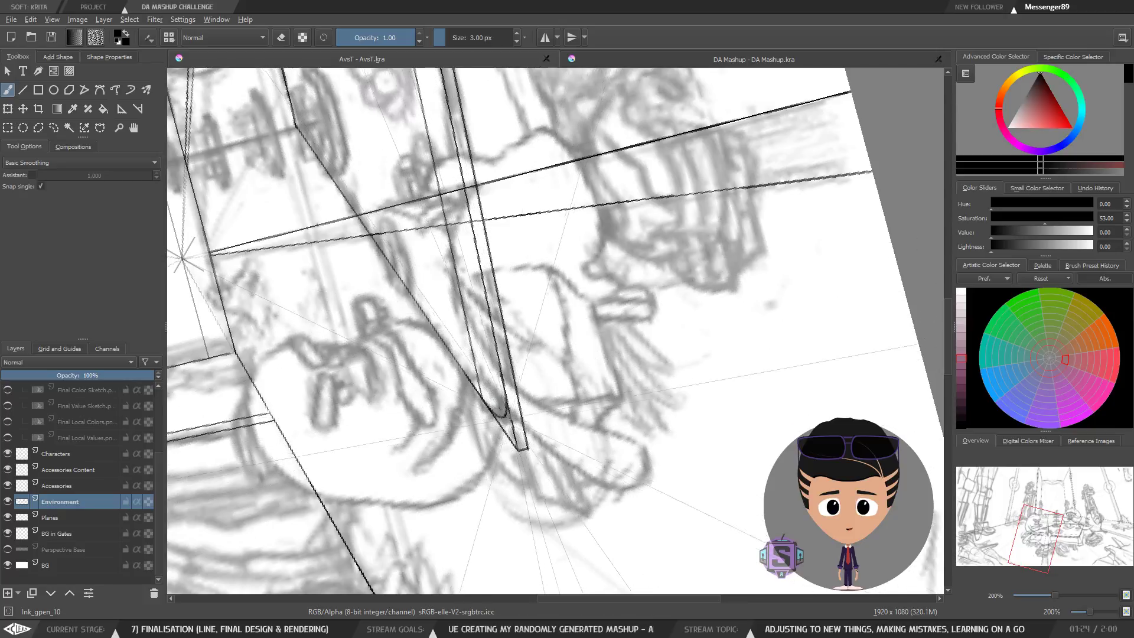
Examine the tabletop's rounded left corner from another rotation and within the whole upright scene.
key(6)
key(6)
key(6)
key(6)
key(6)
key(6)
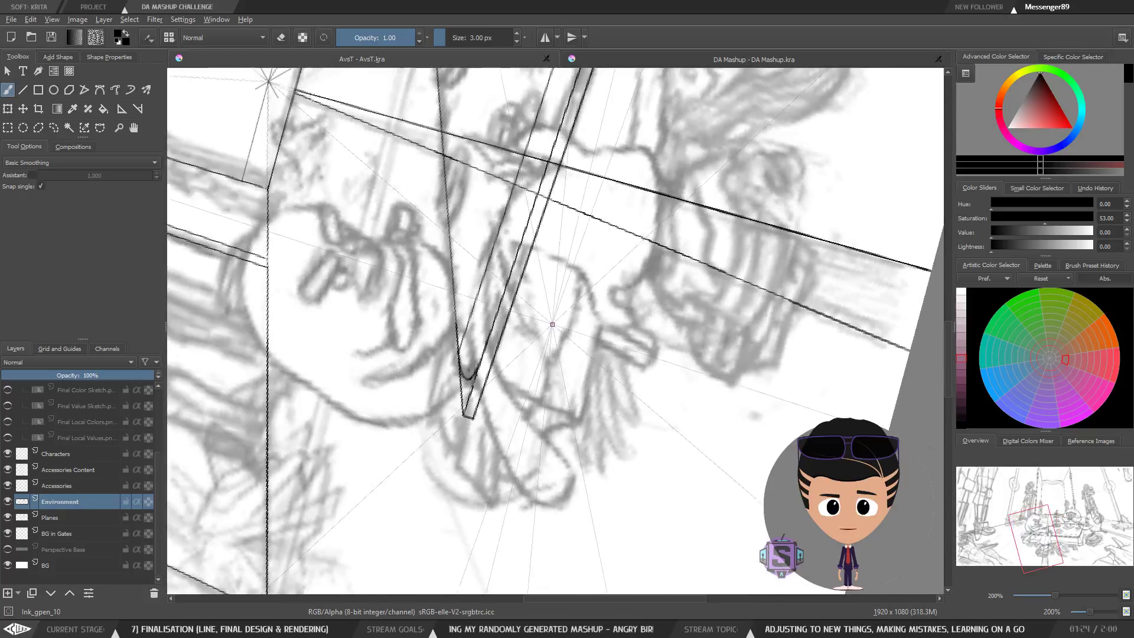
key(6)
key(minus)
key(minus)
key(minus)
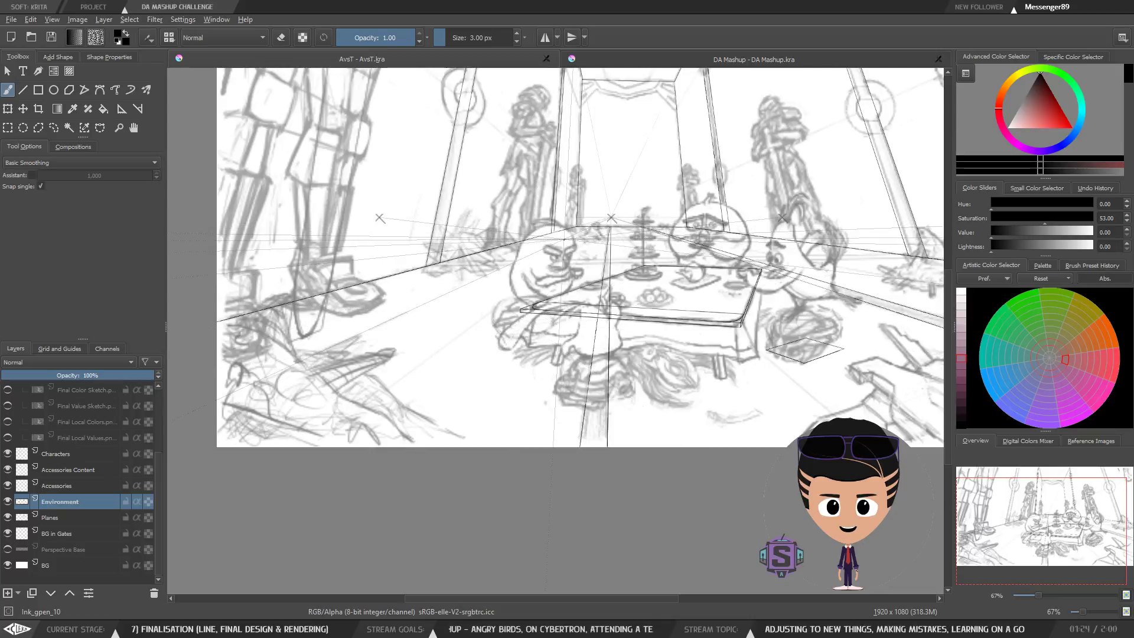
key(plus)
key(plus)
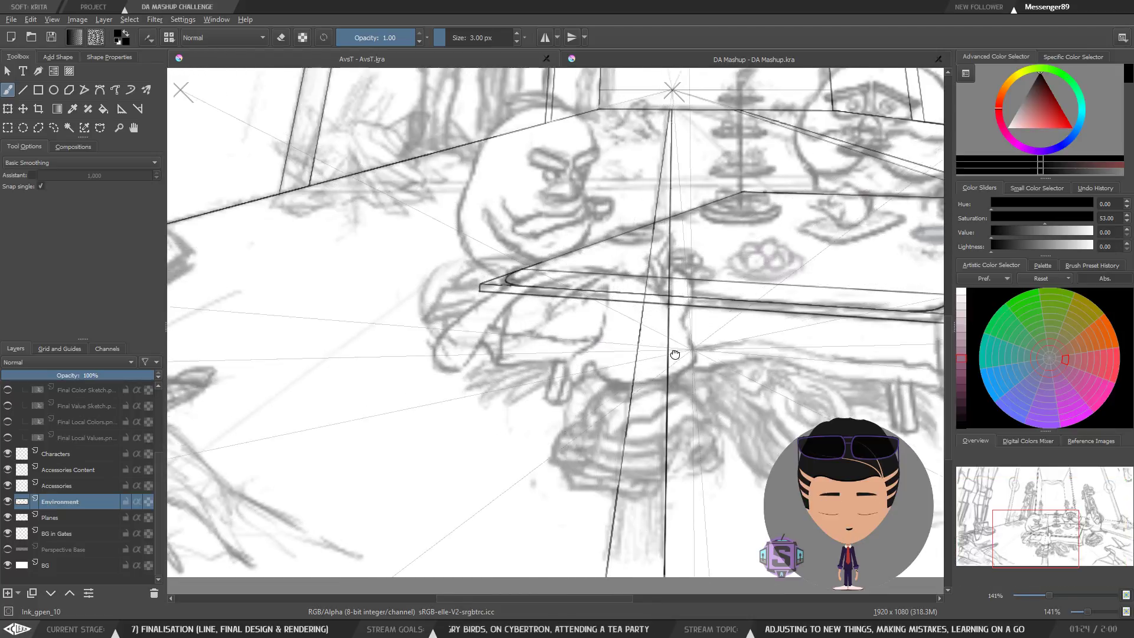
Rework the left corner's curve up close with the 3 px brush and thin its line by erasing.
drag(675, 354, 587, 411)
key(plus)
key(plus)
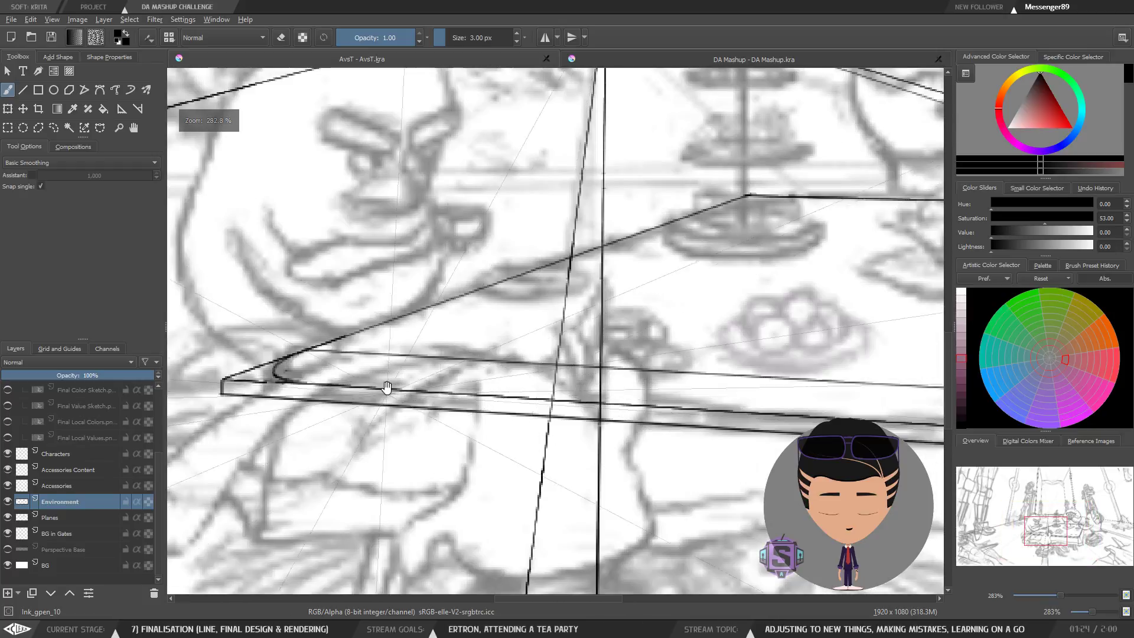
drag(387, 387, 476, 407)
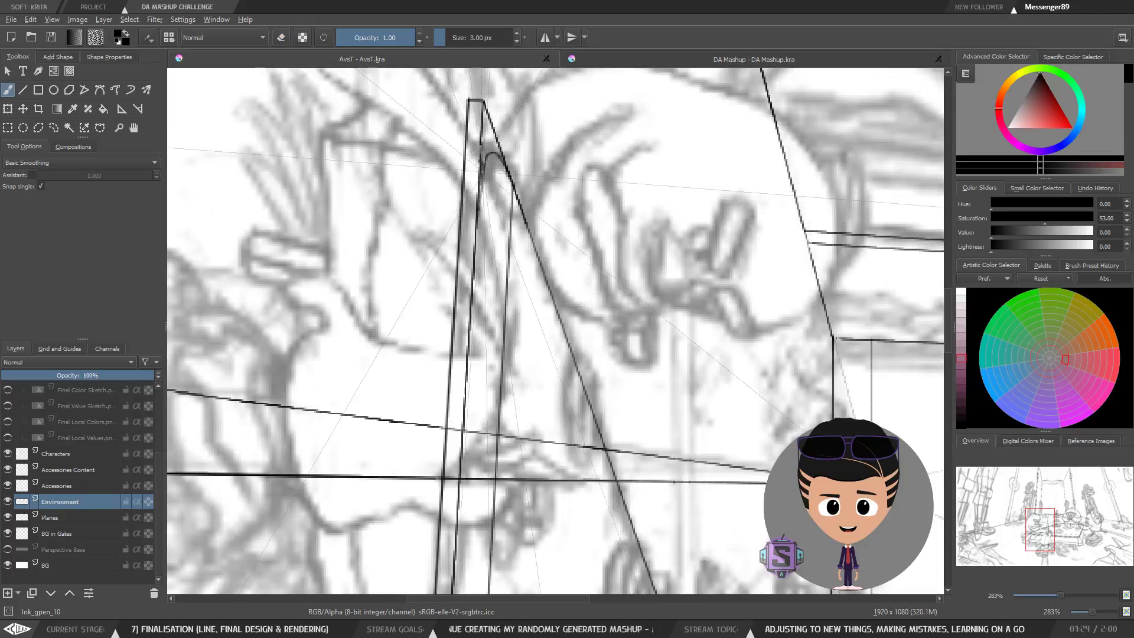
key(e)
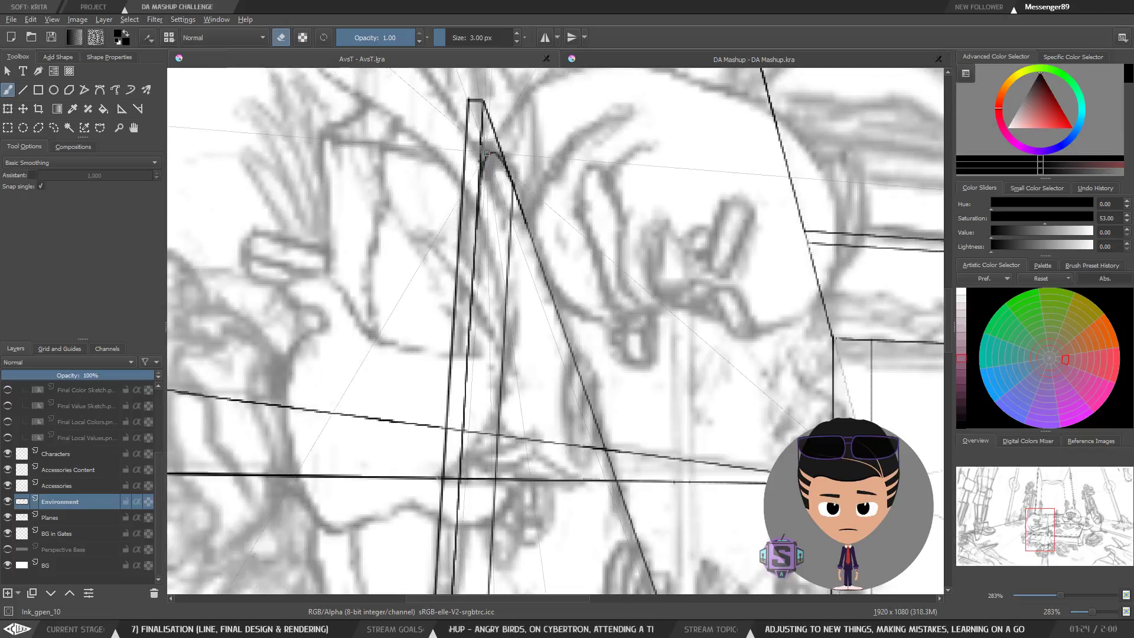
Examine the whole tea table upright at 100% zoom to judge its rounded front corners.
key(minus)
key(minus)
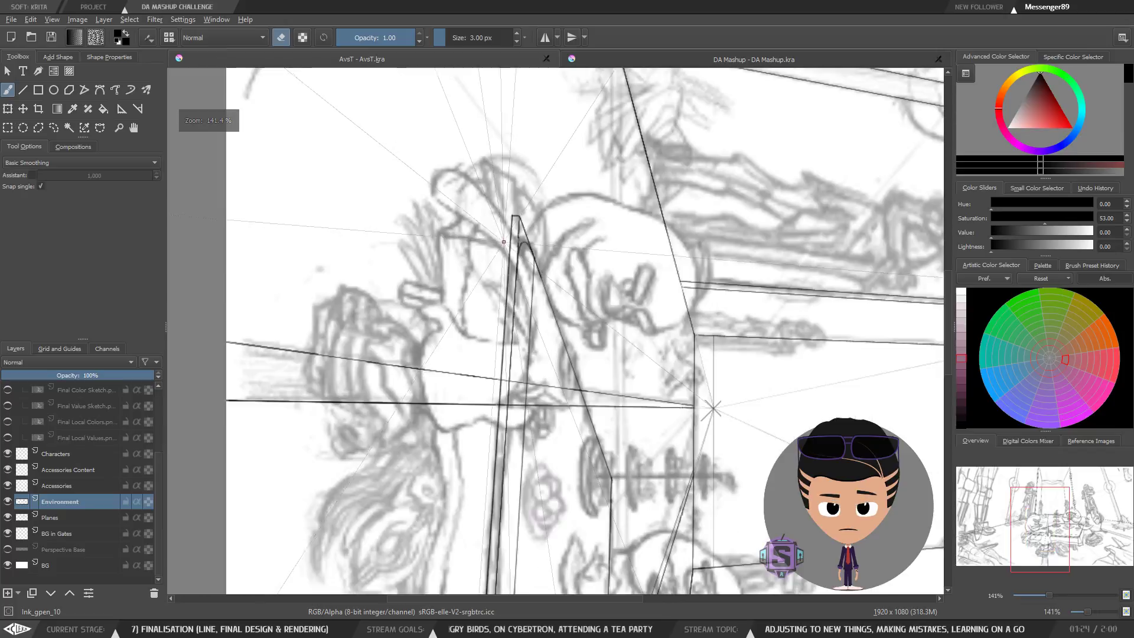
key(4)
key(4)
key(4)
key(4)
key(4)
key(4)
key(4)
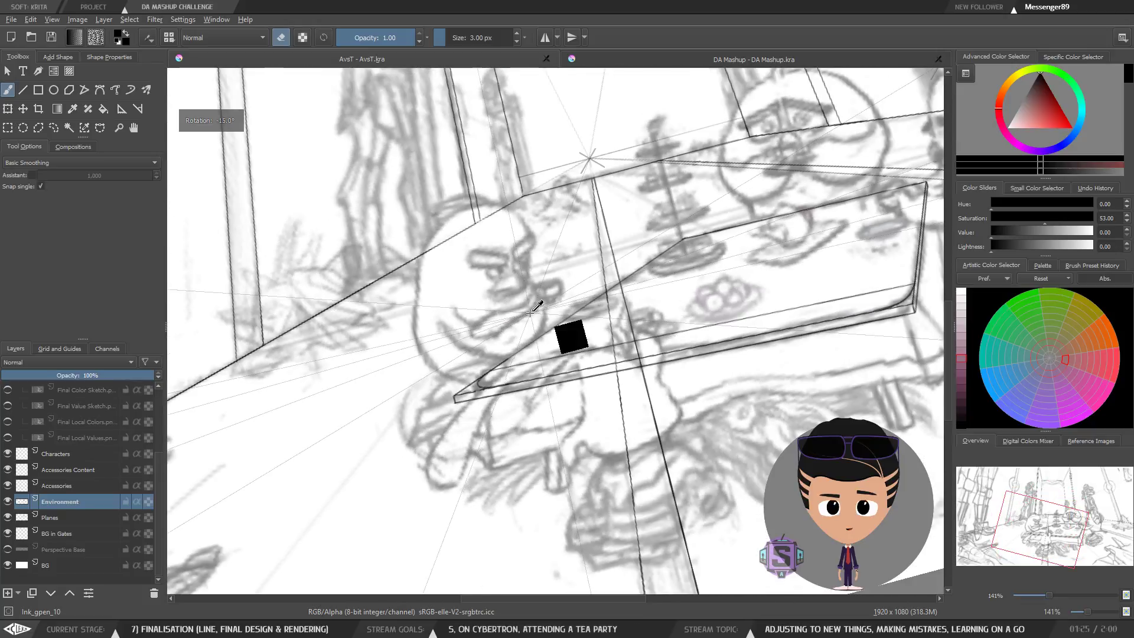
key(6)
key(minus)
drag(708, 369, 548, 391)
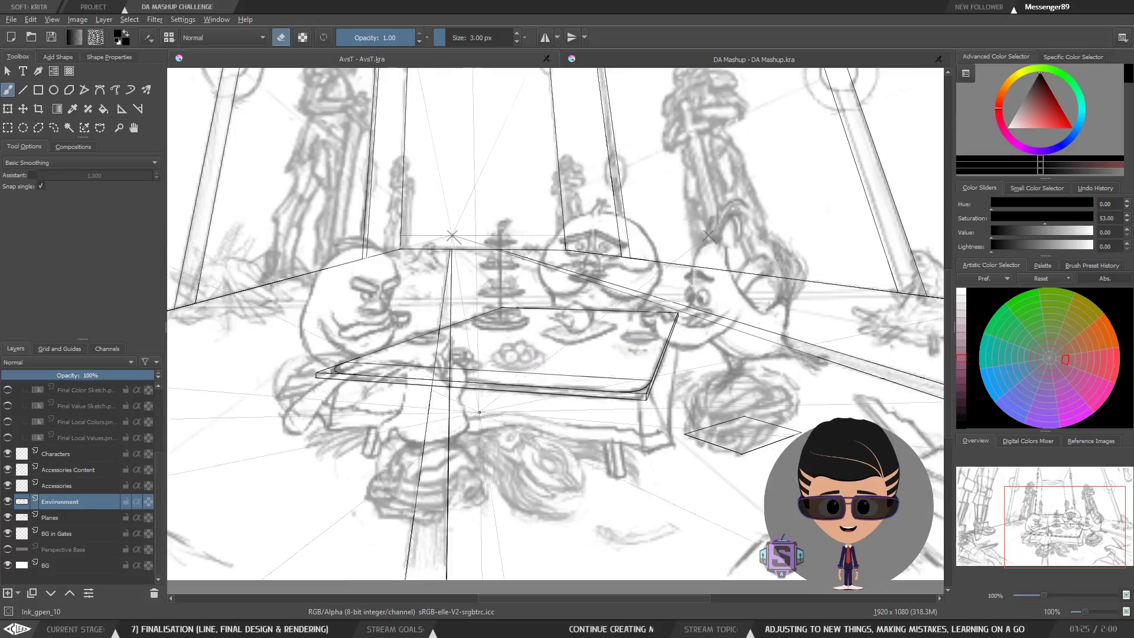
Turn off erasing and ink a small rounded curve inside the tabletop's back left corner with the 3 px brush.
key(ctrl+plus)
mouse_move(453, 400)
mouse_down()
mouse_move(654, 377)
mouse_move(542, 387)
mouse_up()
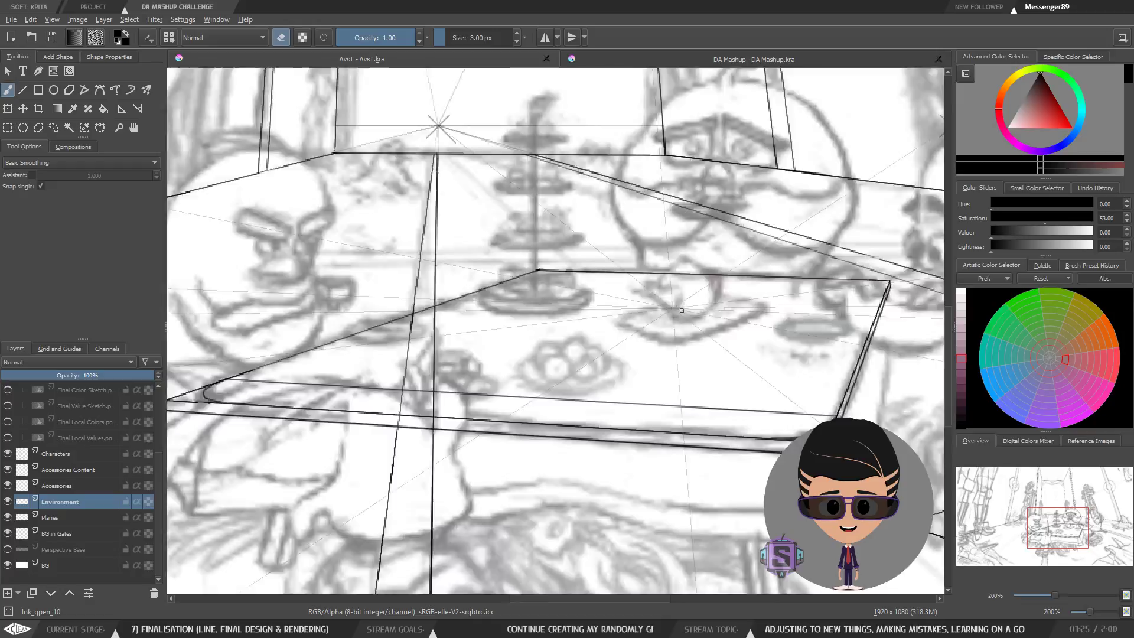
key(ctrl+plus)
drag(541, 299, 562, 384)
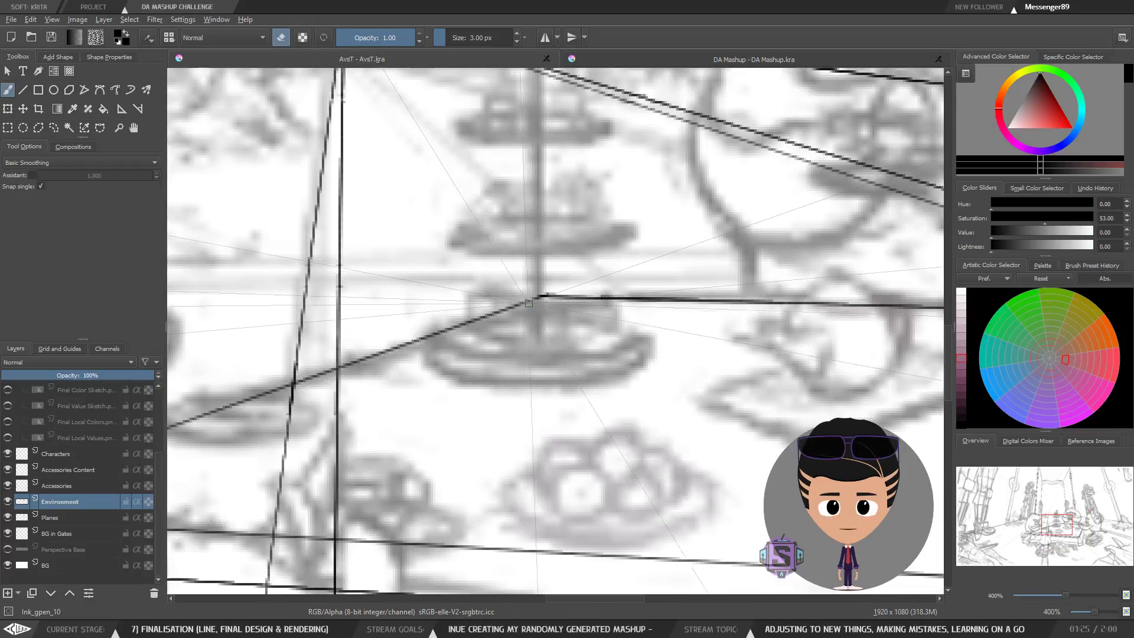
key(e)
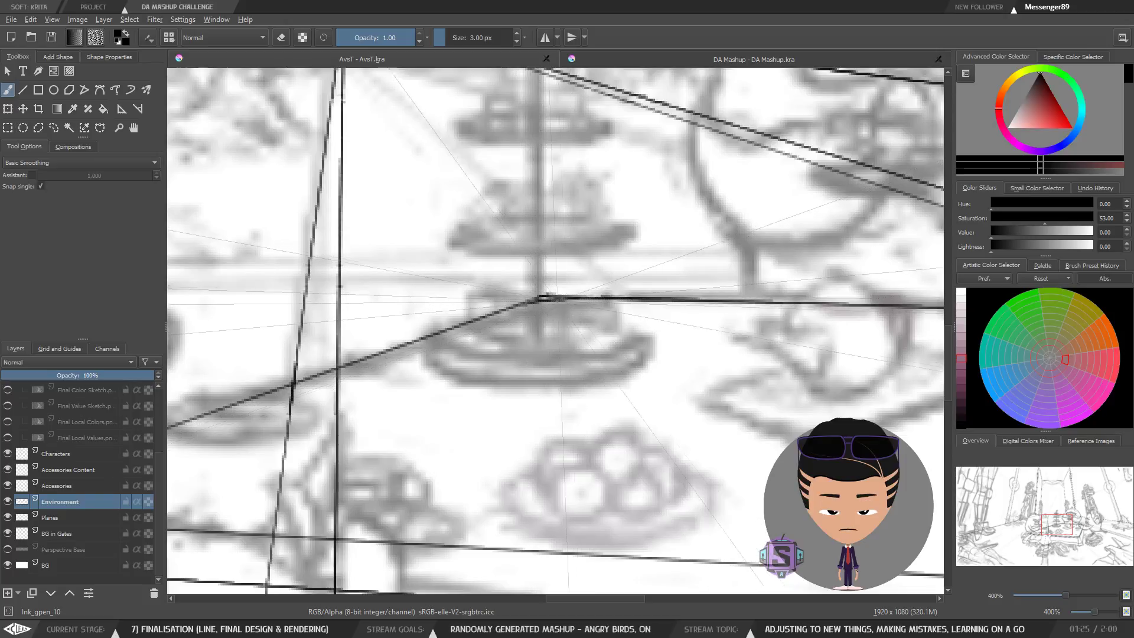
Examine the tabletop's back edge from the back left corner across to the back right corner.
key(minus)
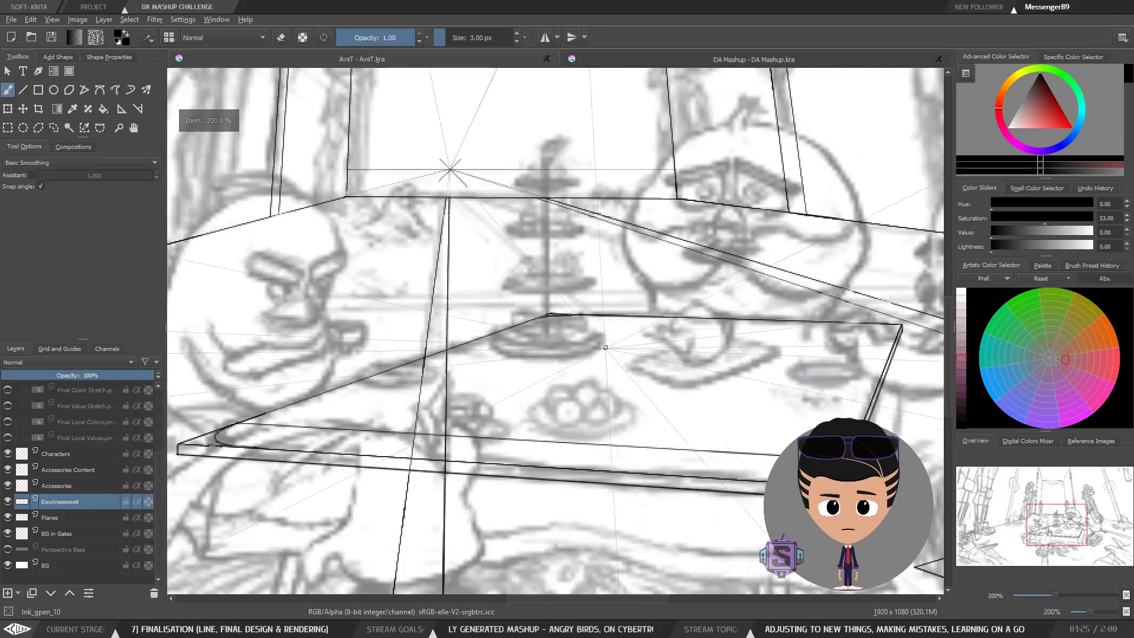
key(minus)
key(plus)
drag(668, 374, 473, 365)
key(plus)
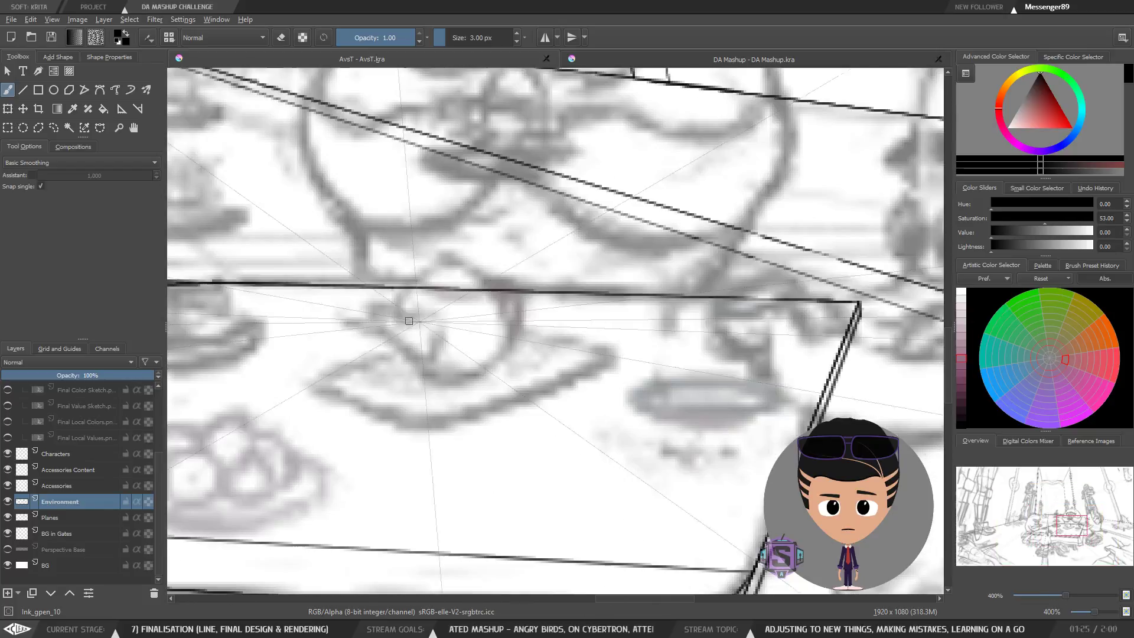
drag(681, 344, 392, 319)
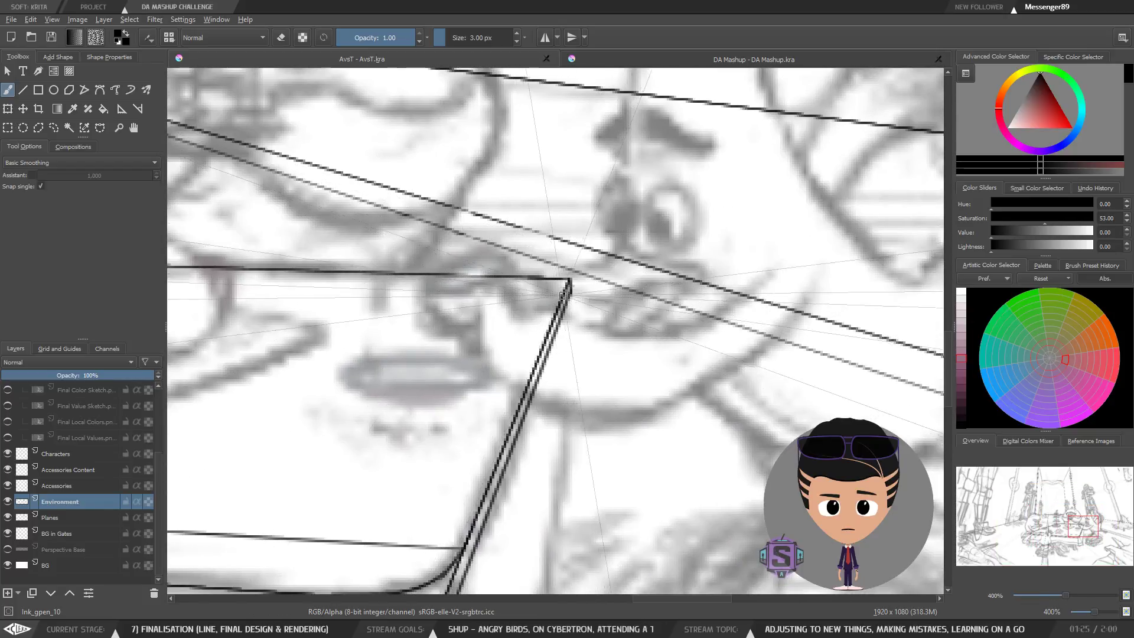
key(minus)
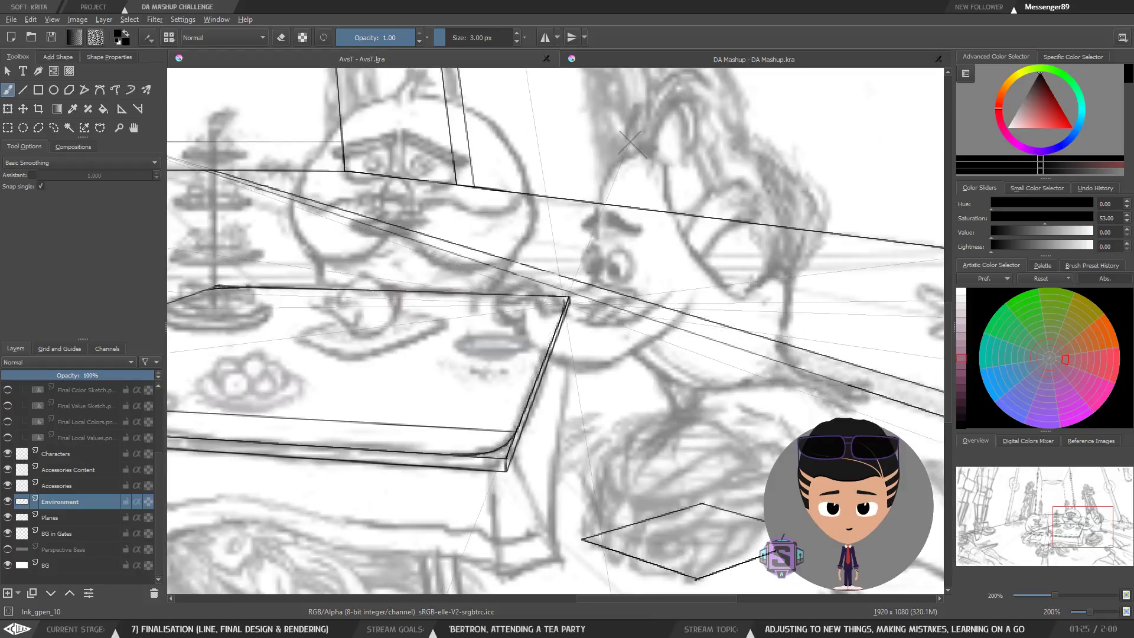
right_click(569, 304)
click(568, 305)
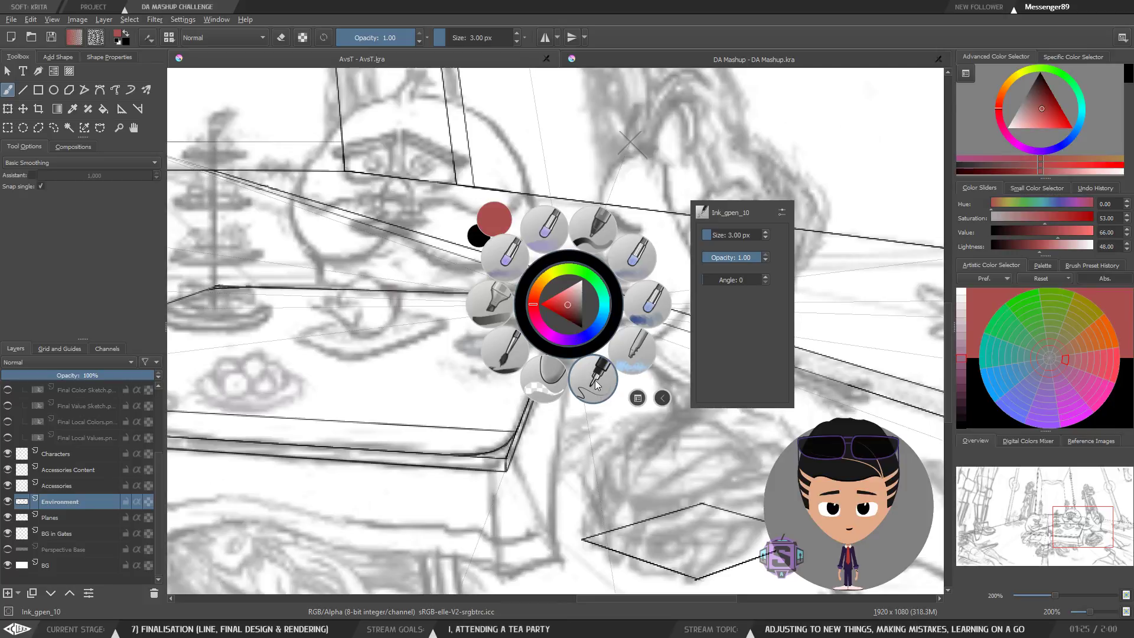
click(593, 385)
right_click(580, 315)
drag(580, 315, 595, 373)
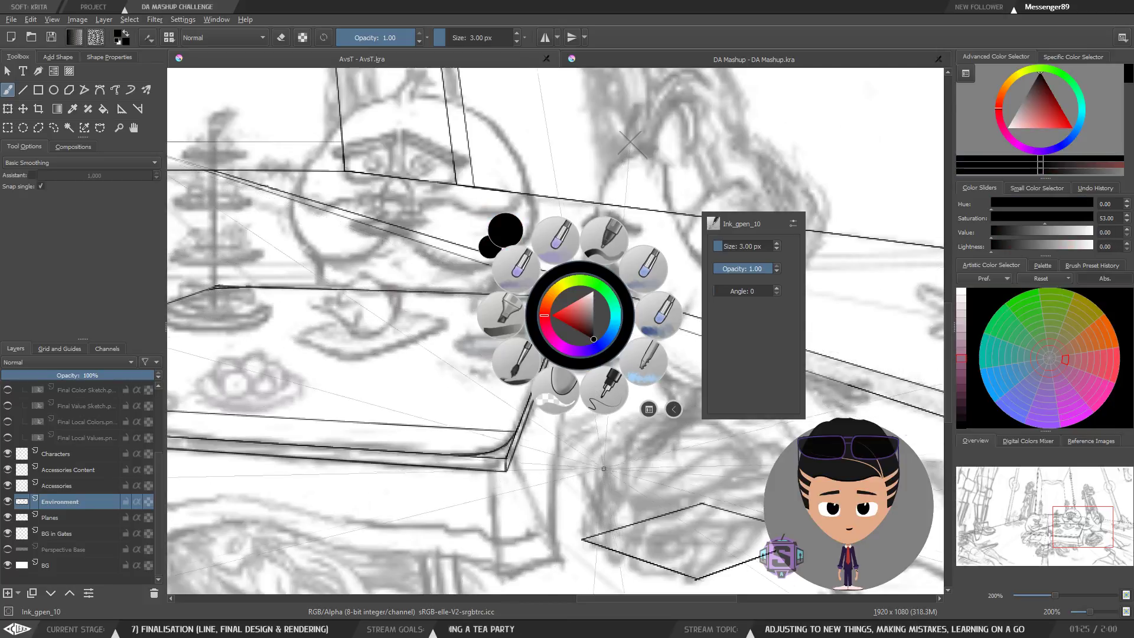
click(576, 449)
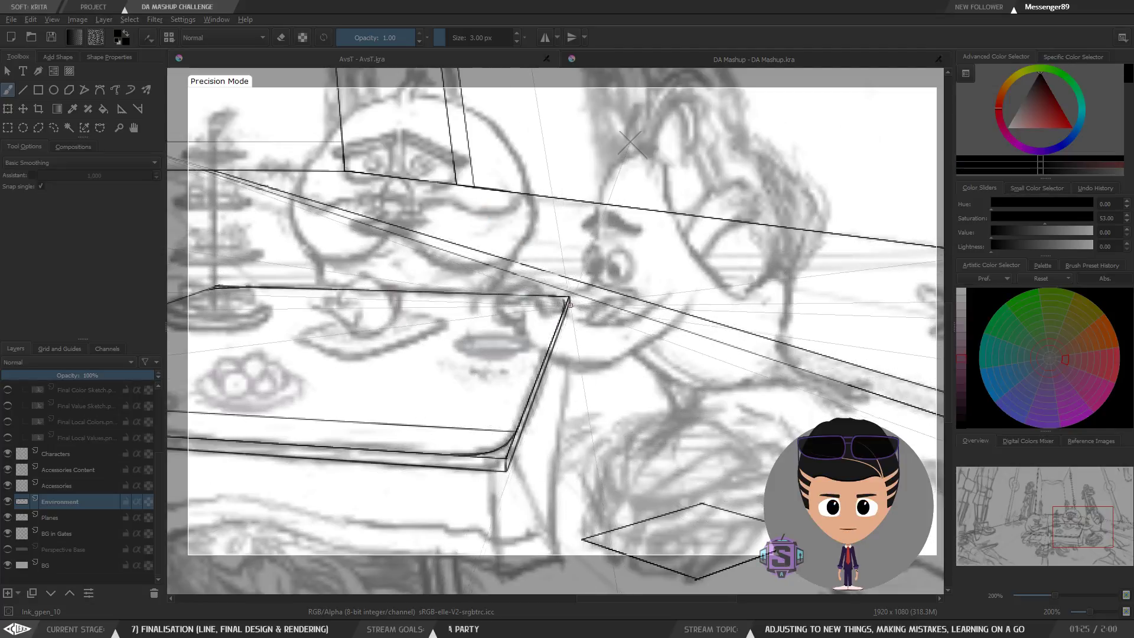
Round the tabletop's back right corner by inking a small curve and erasing the sharp tip outside it.
key(ctrl+plus)
key(ctrl+plus)
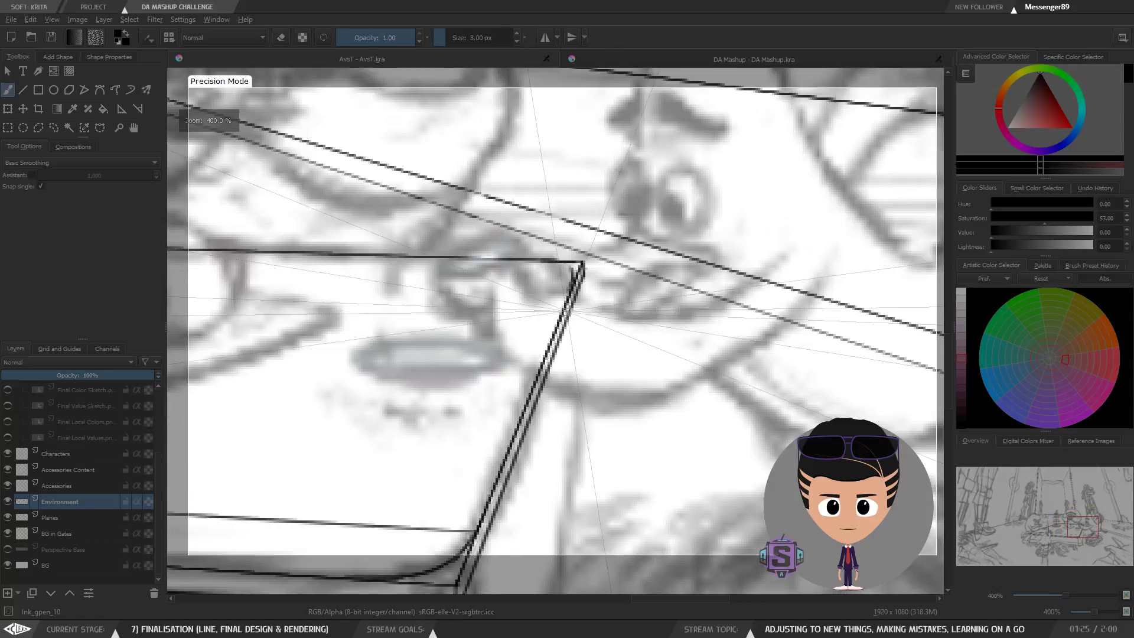
drag(567, 291, 569, 320)
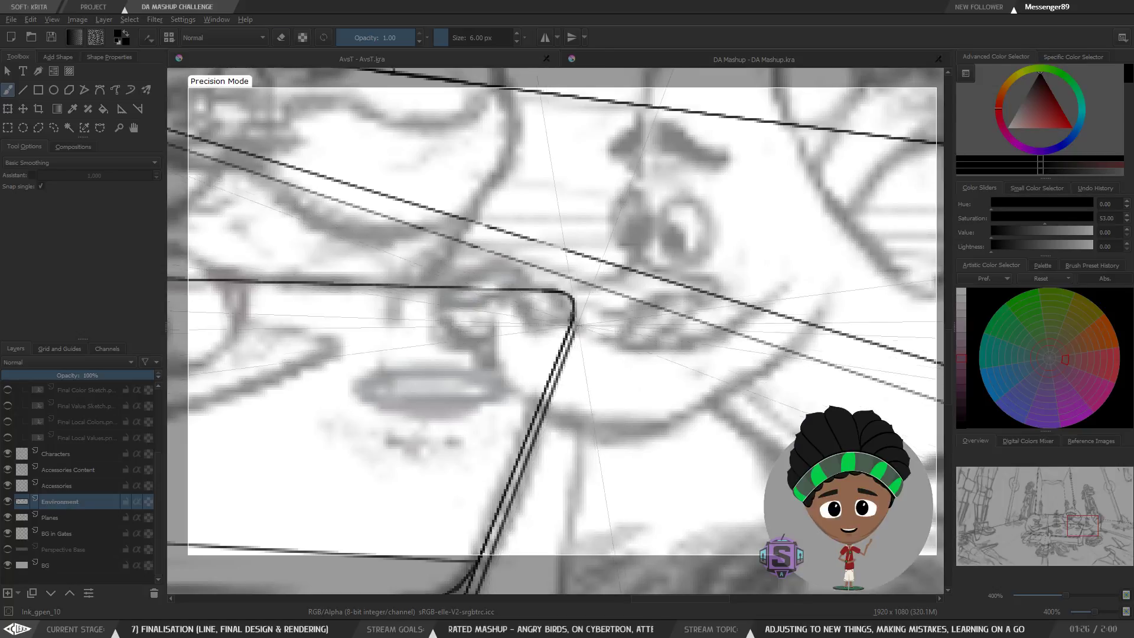
key(minus)
key(minus)
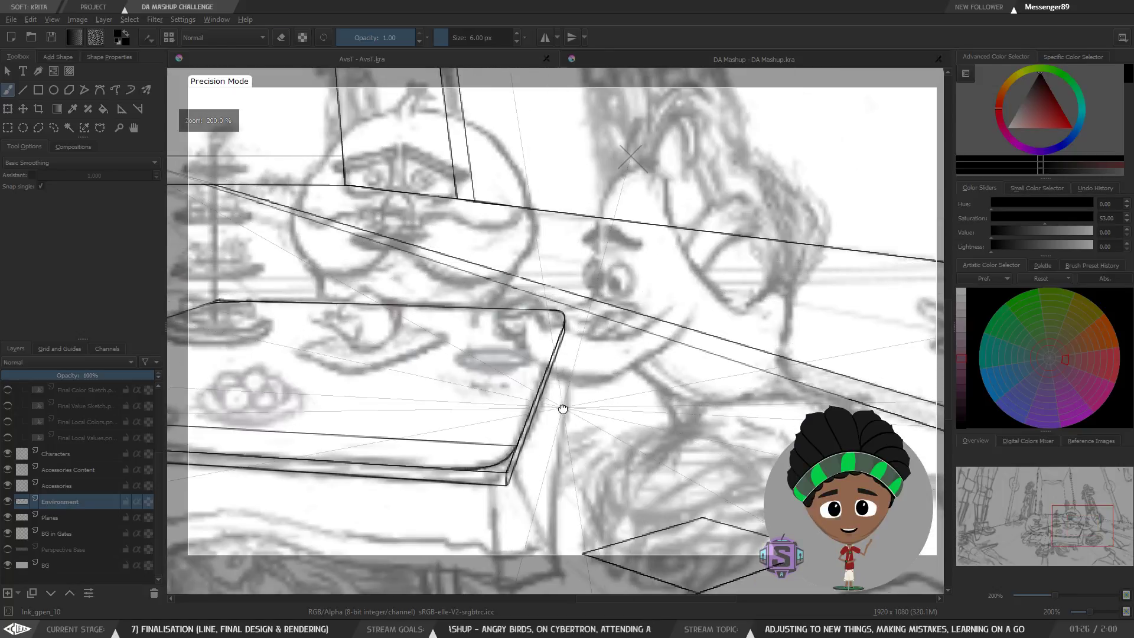
drag(565, 408, 577, 354)
key(plus)
key(plus)
drag(610, 250, 578, 297)
key(e)
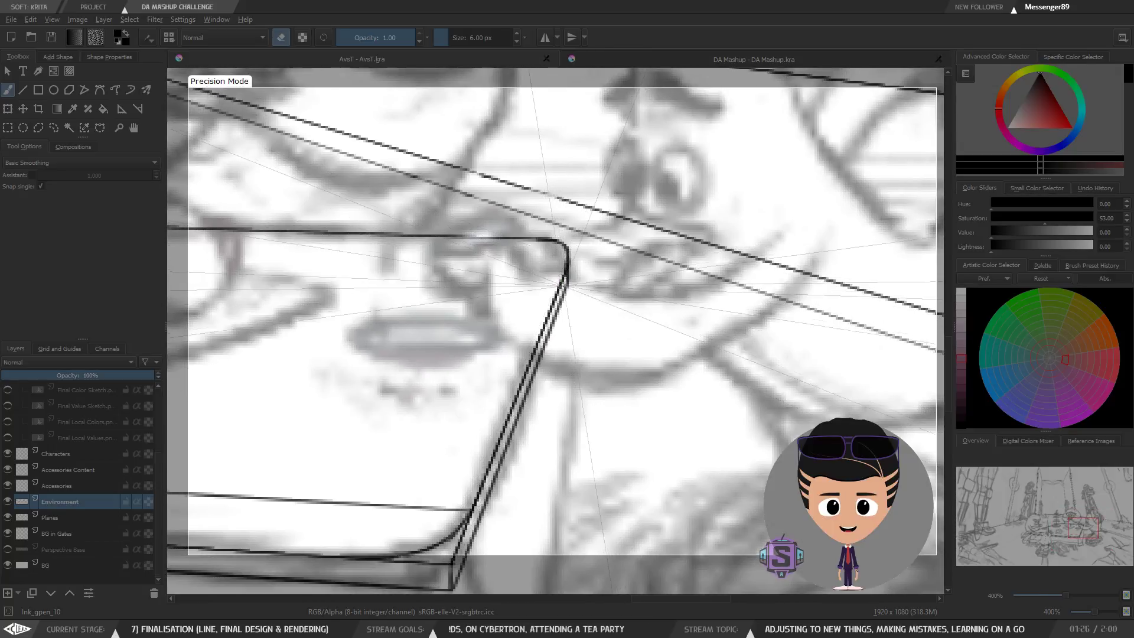
key(1)
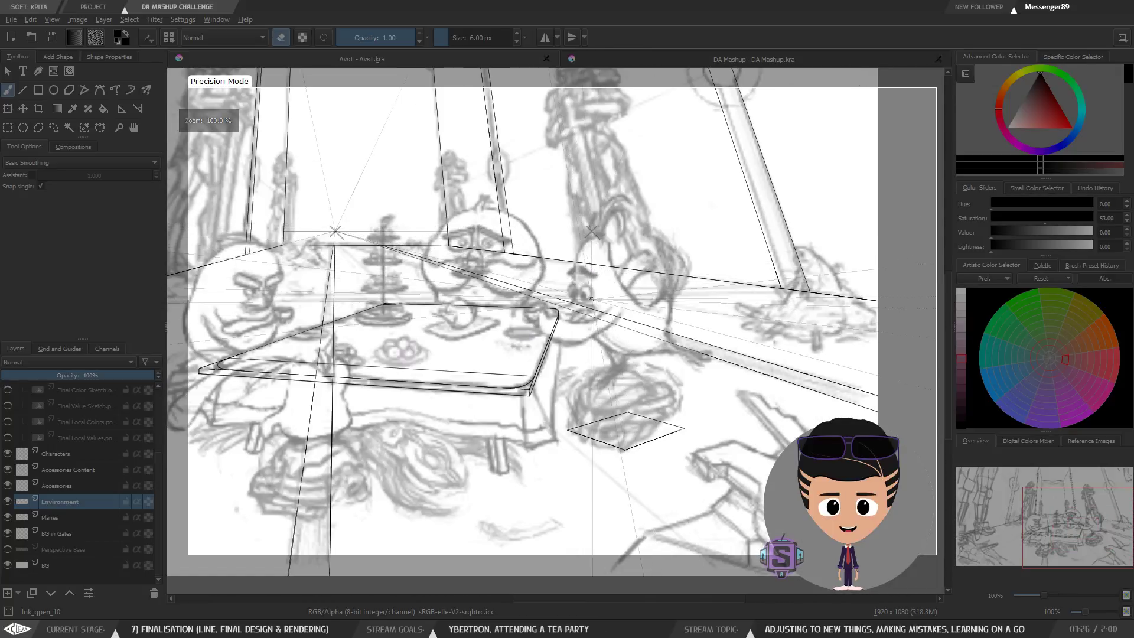
Ink a short vertical guide line across the table's front edge where the front right corner's curve begins, using the 6 px brush.
scroll(586, 323, up, 2)
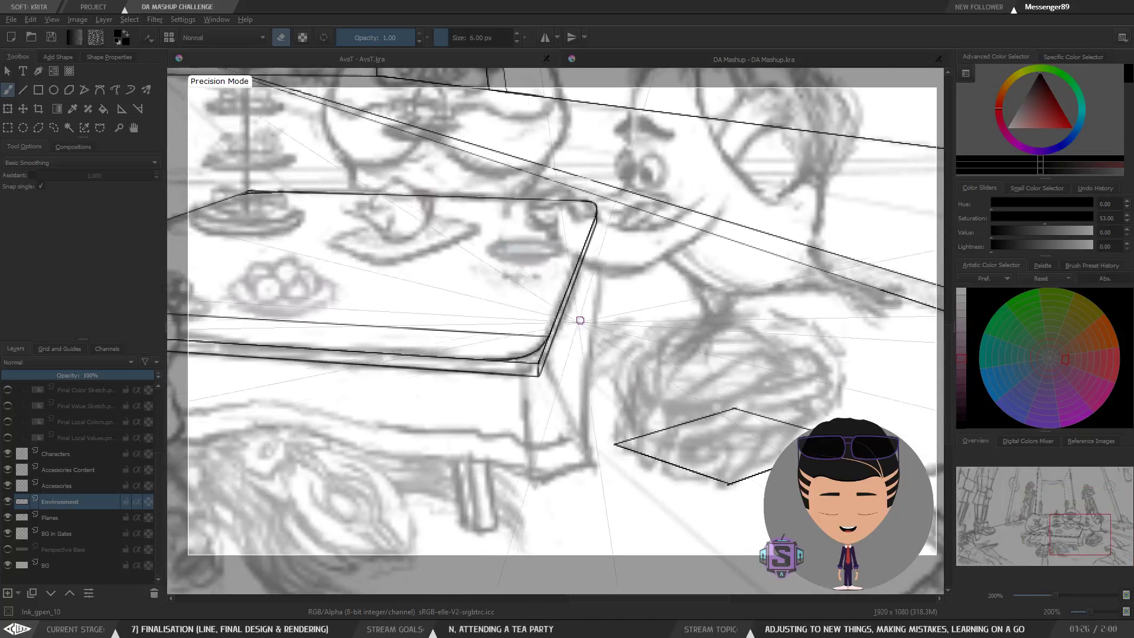
scroll(557, 362, up, 2)
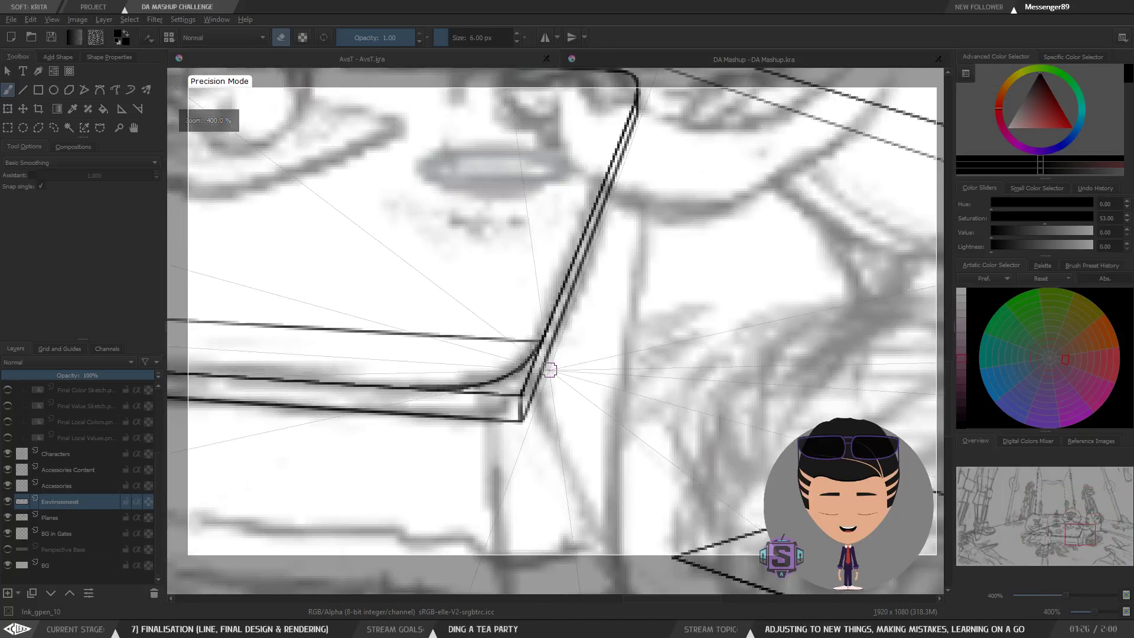
drag(544, 404, 586, 324)
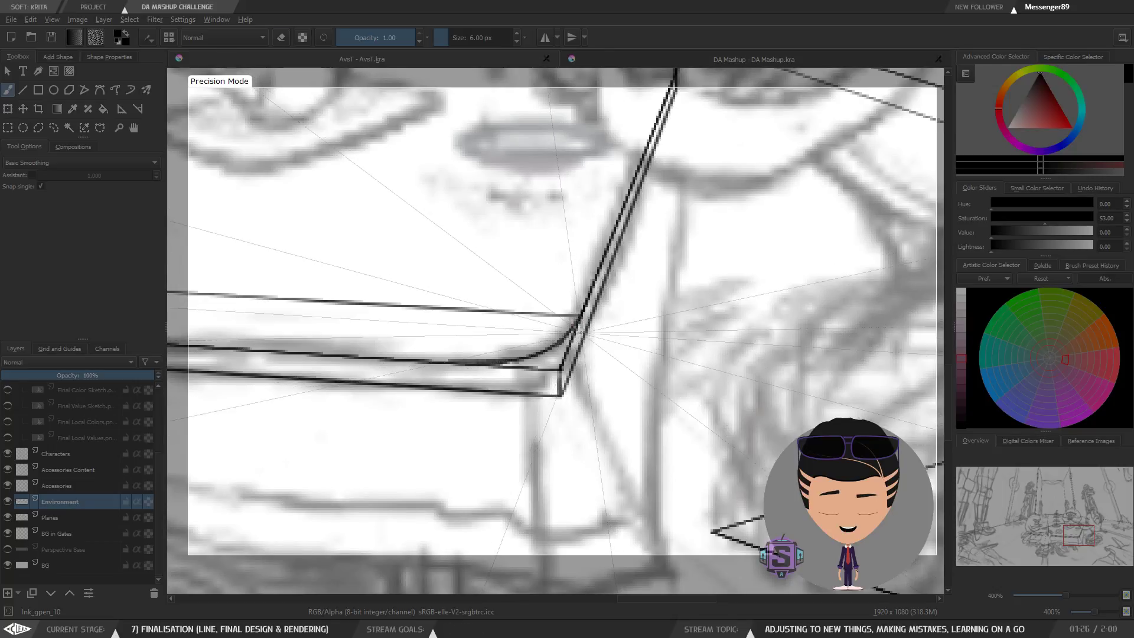
drag(586, 325, 617, 292)
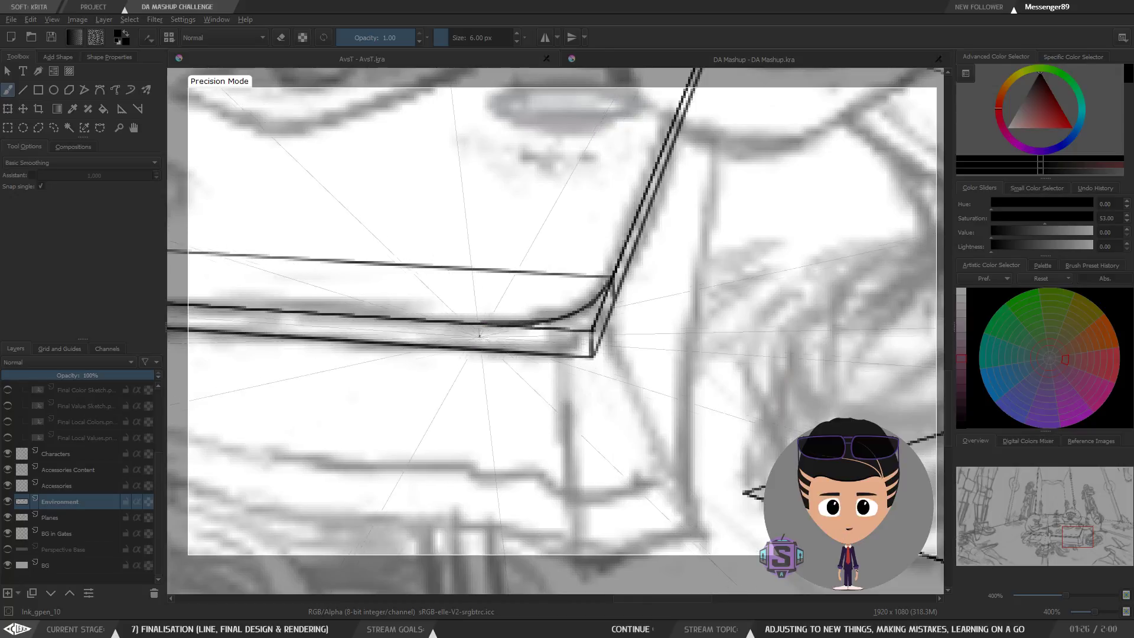
mouse_move(479, 344)
mouse_down()
mouse_move(479, 326)
mouse_move(480, 346)
mouse_up()
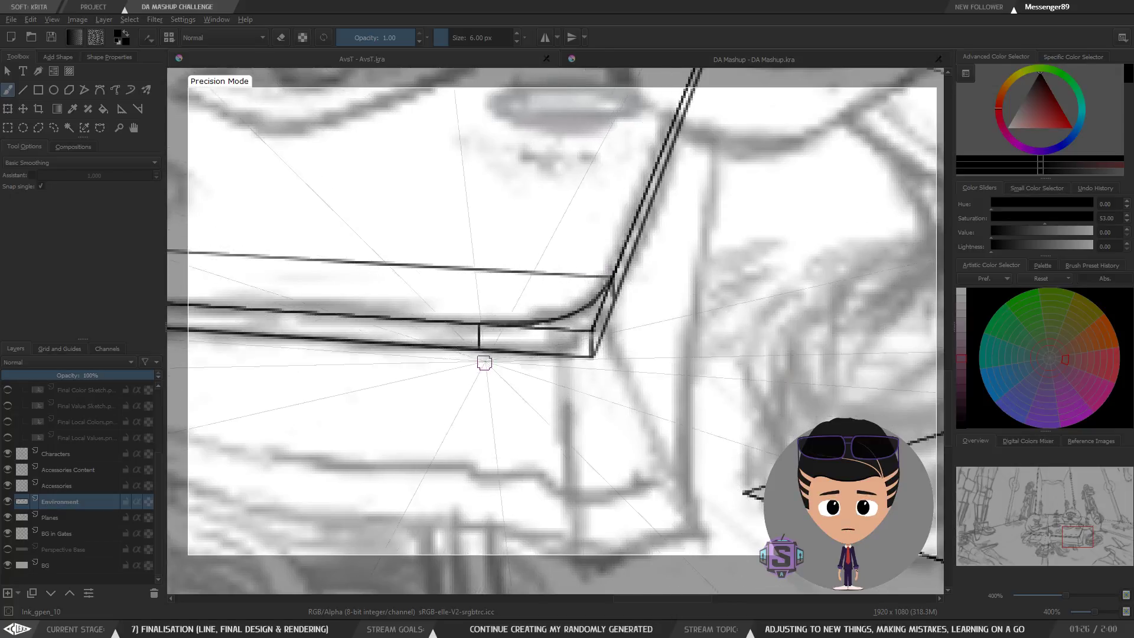
drag(460, 297, 466, 389)
key(ctrl+z)
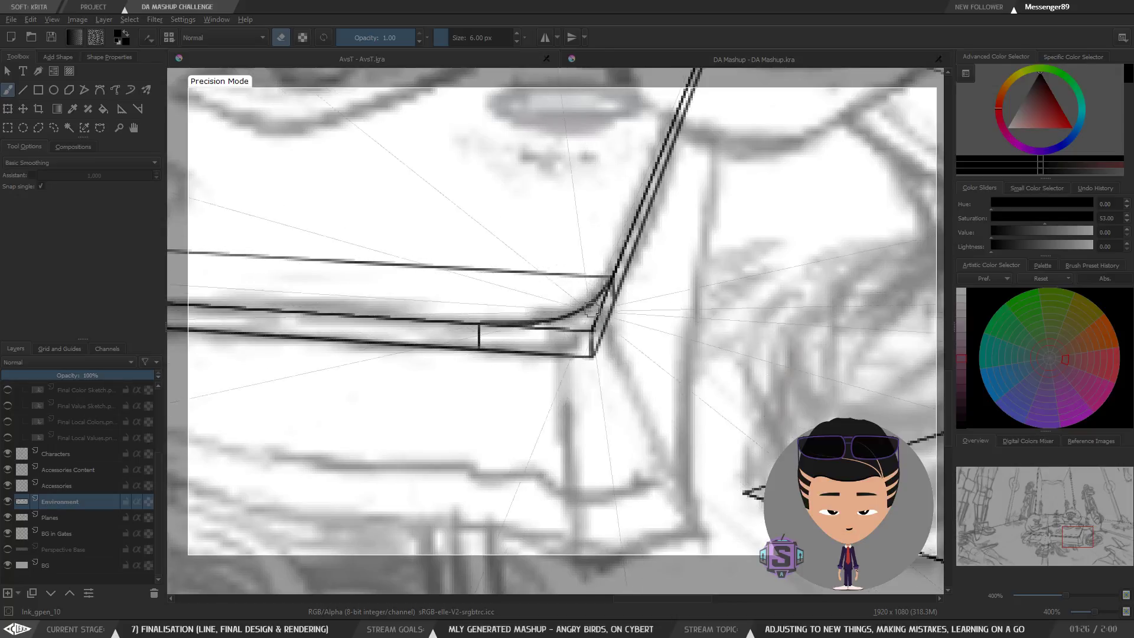
Round the lower edge of the front right corner with an inked curve and erase the old sharp corner at 10 px.
key(e)
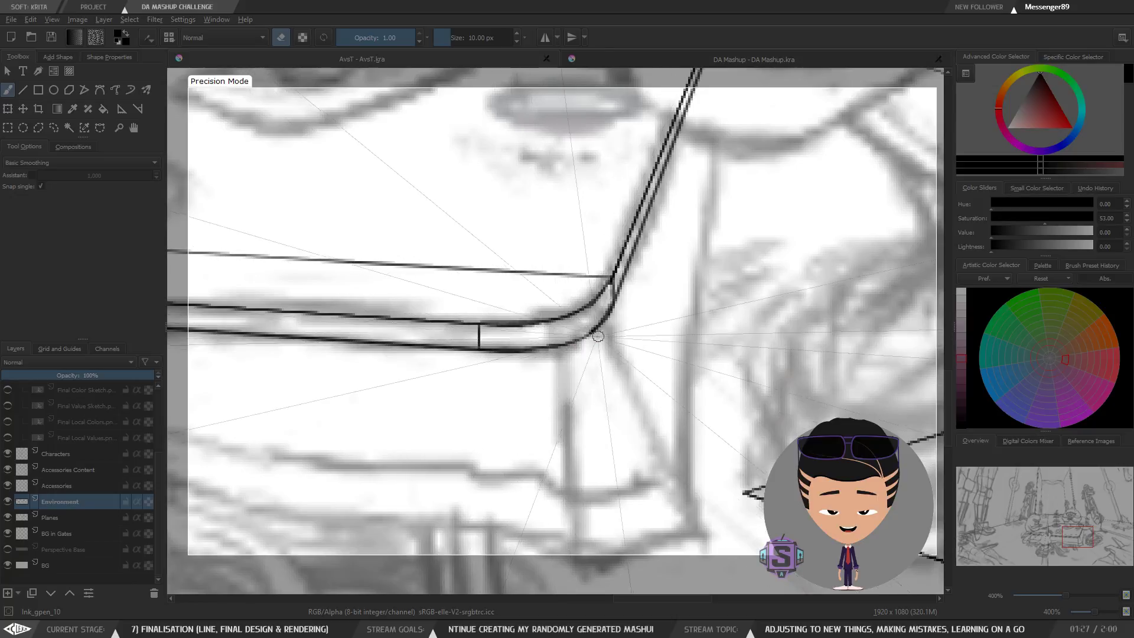
scroll(557, 357, down, 6)
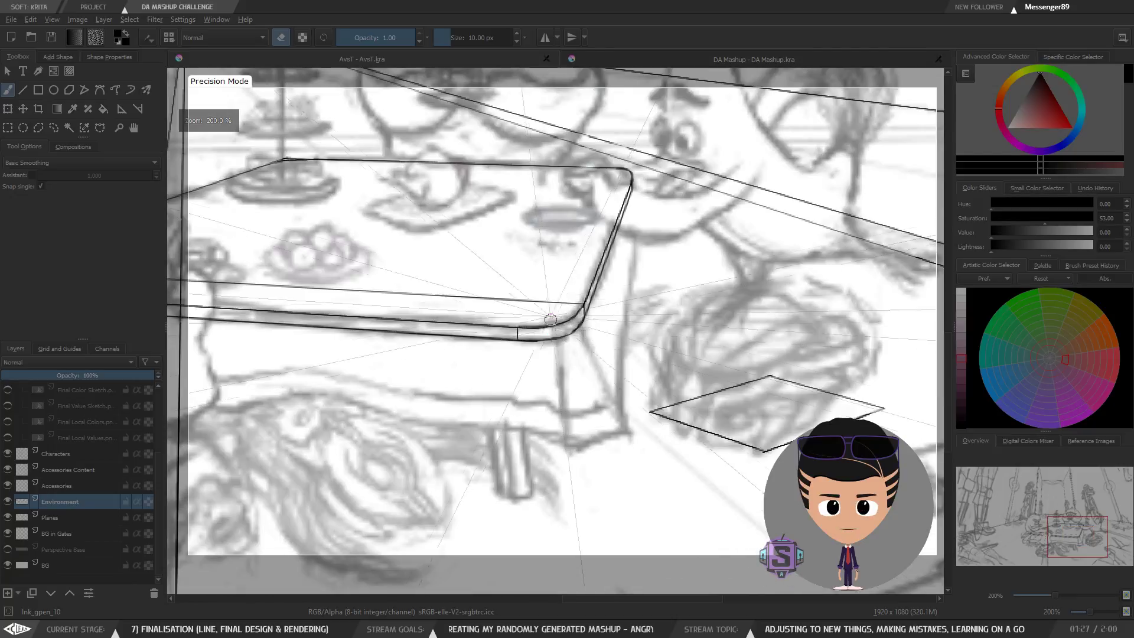
scroll(549, 285, up, 6)
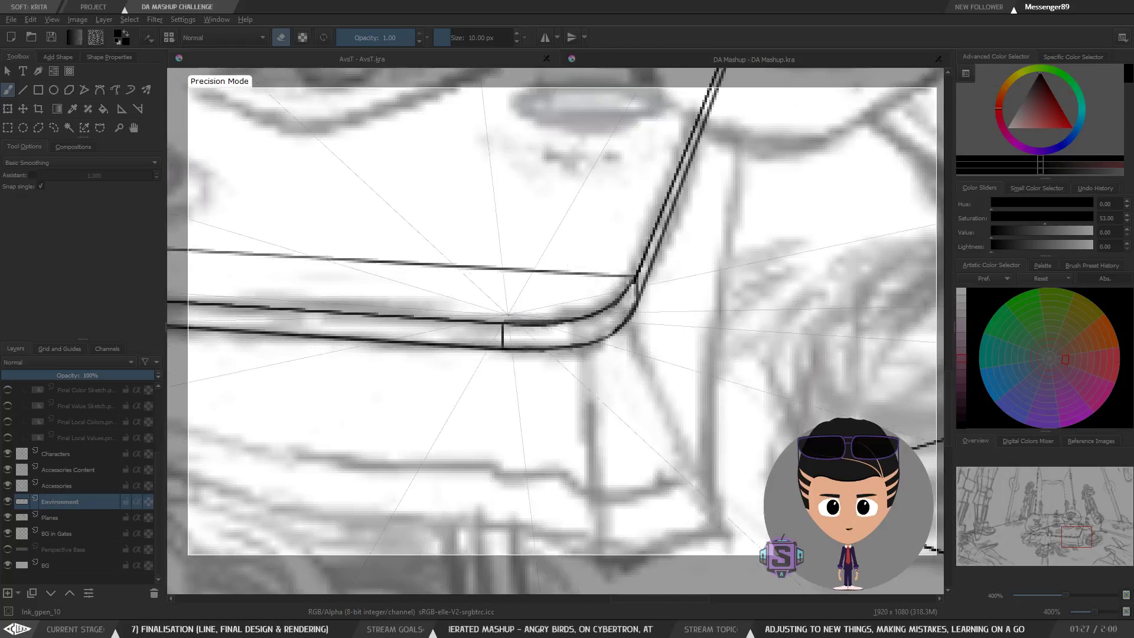
scroll(582, 283, down, 3)
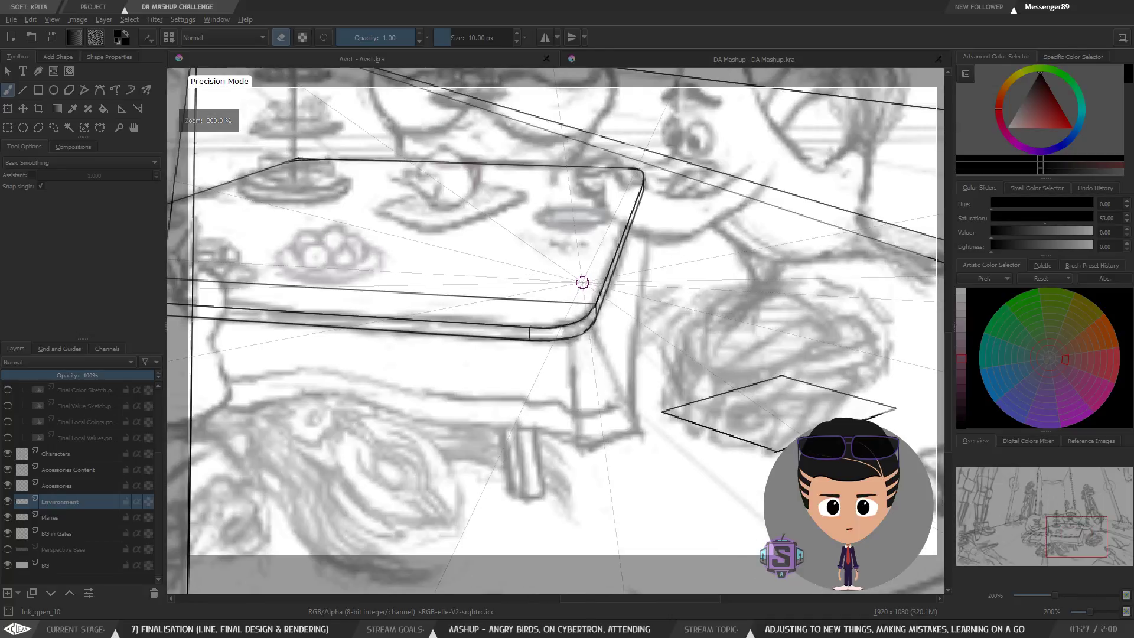
Touch up the front right corner's lower curve in a rotated close-up view with erasing turned off.
key(4)
key(4)
key(4)
key(4)
key(4)
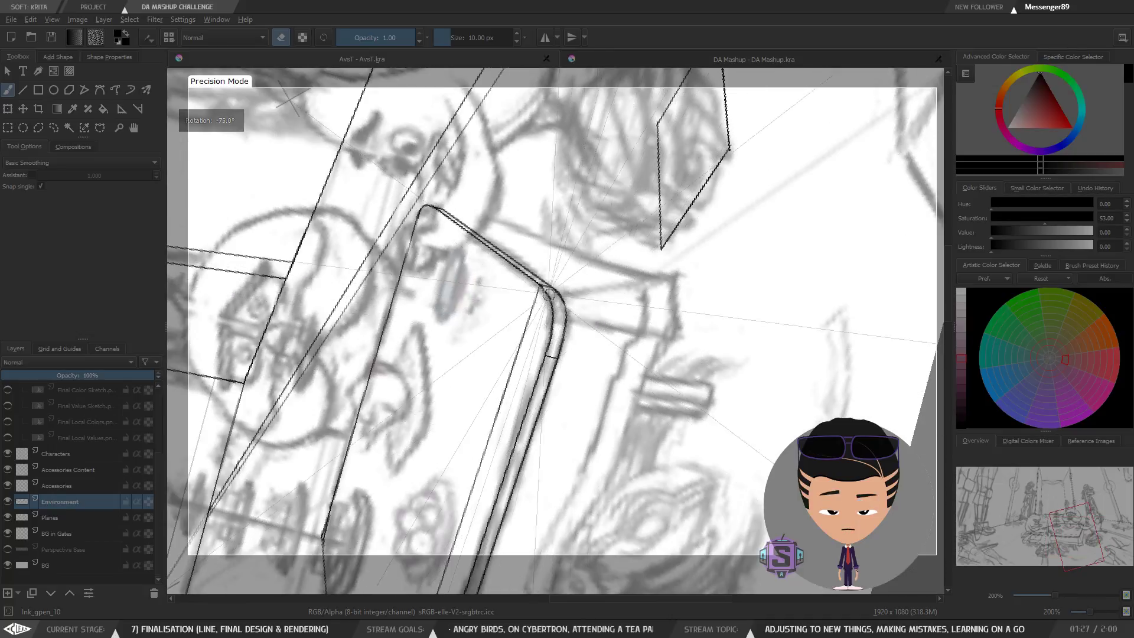
scroll(546, 351, up, 2)
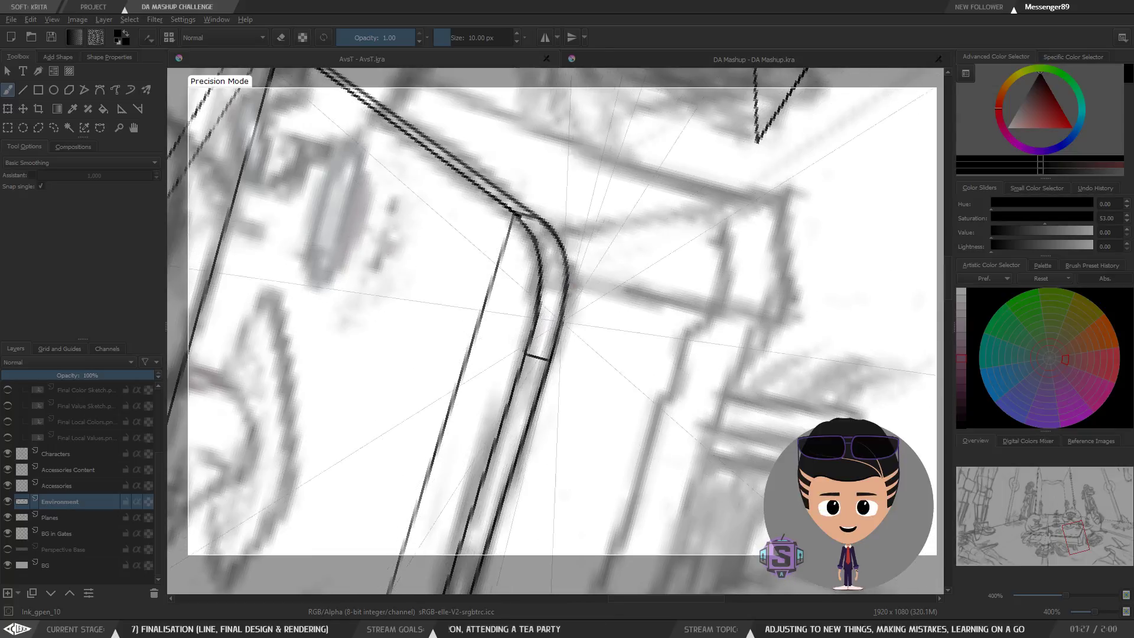
scroll(581, 271, down, 2)
key(5)
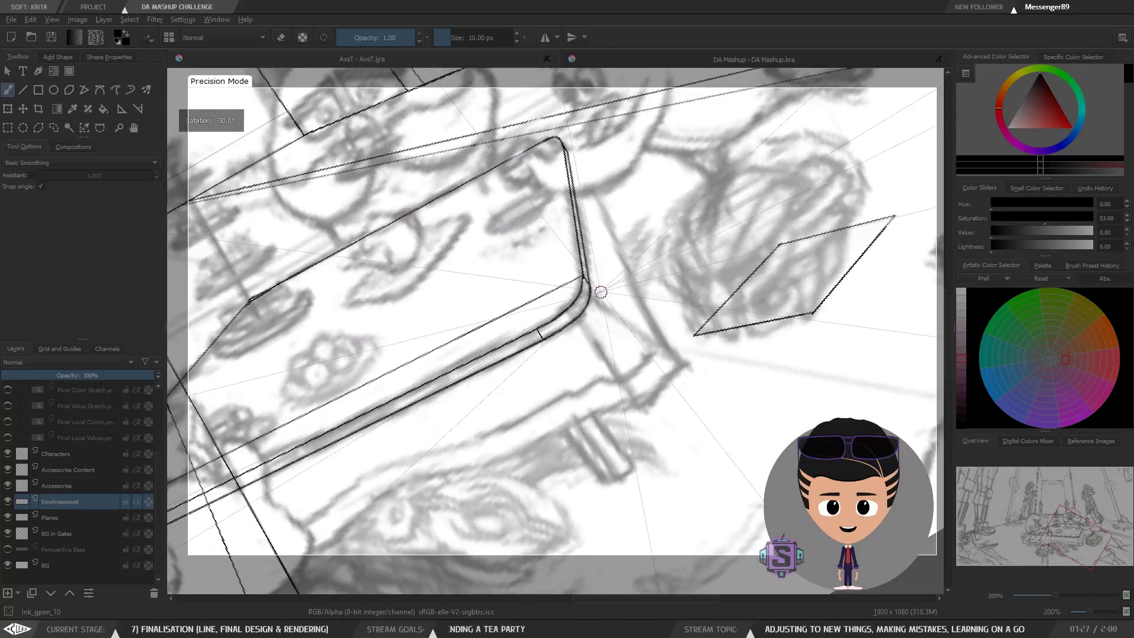
Erase the short vertical guide lines inside the front right corner's edge with the 10 px eraser.
key(e)
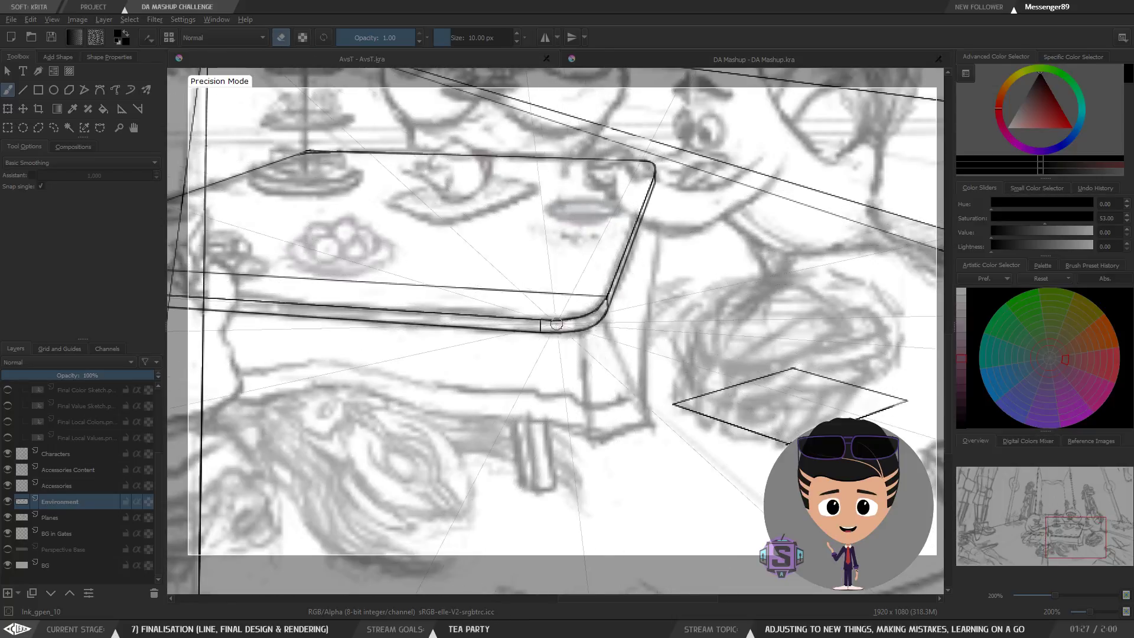
scroll(545, 329, up, 2)
click(526, 329)
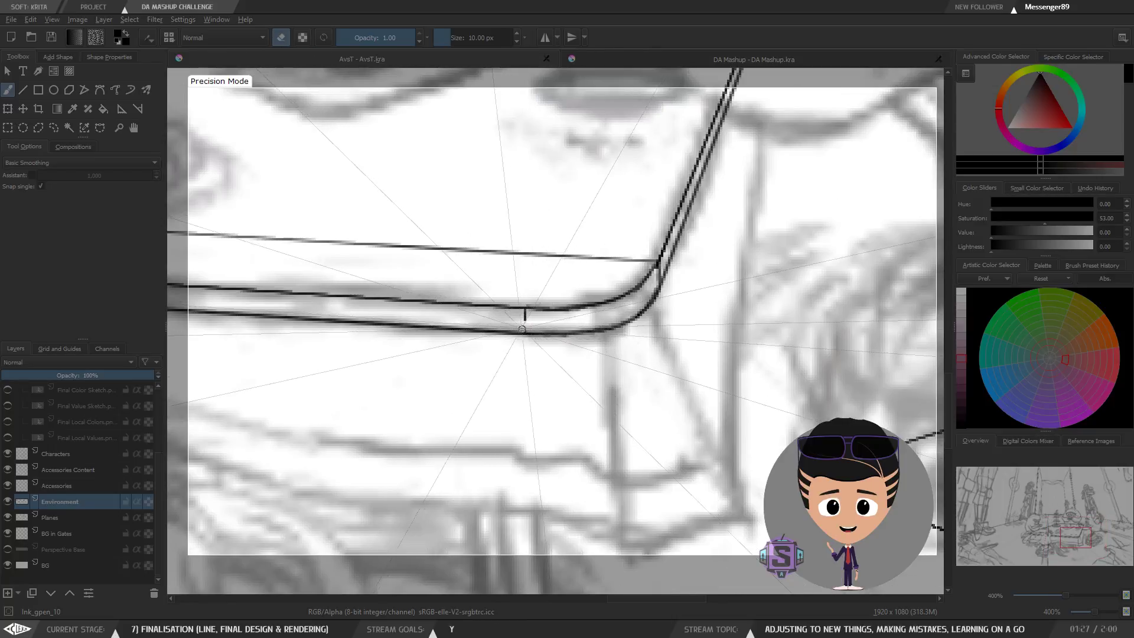
drag(525, 323, 525, 313)
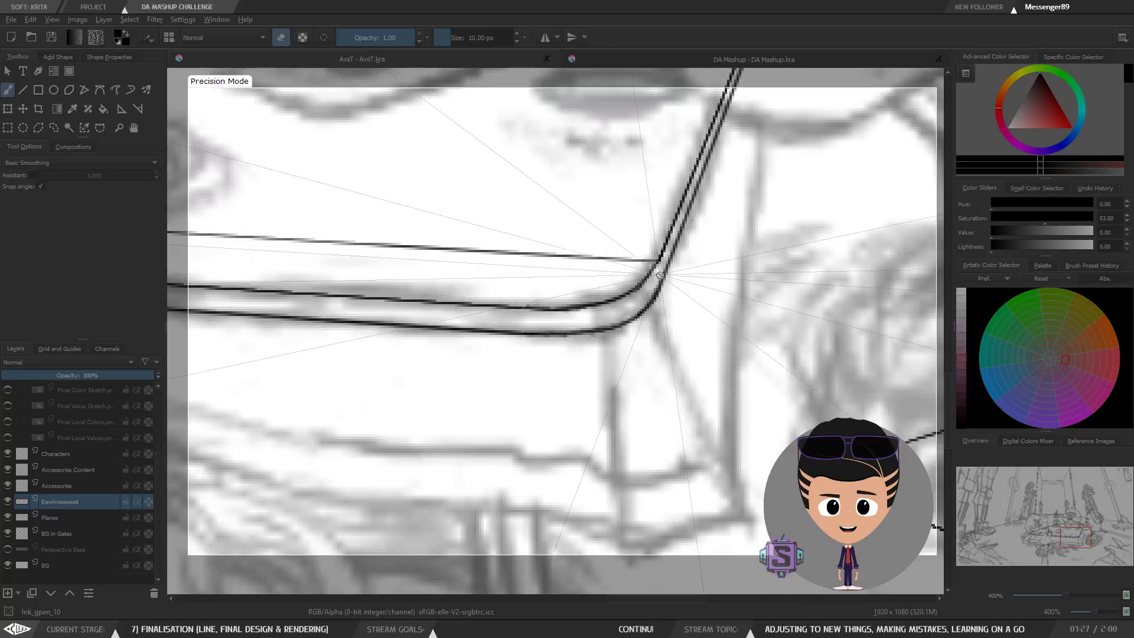
Erase the straight inner guide line running along the front of the tabletop from the right corner to the left corner.
scroll(633, 260, down, 2)
drag(578, 281, 614, 278)
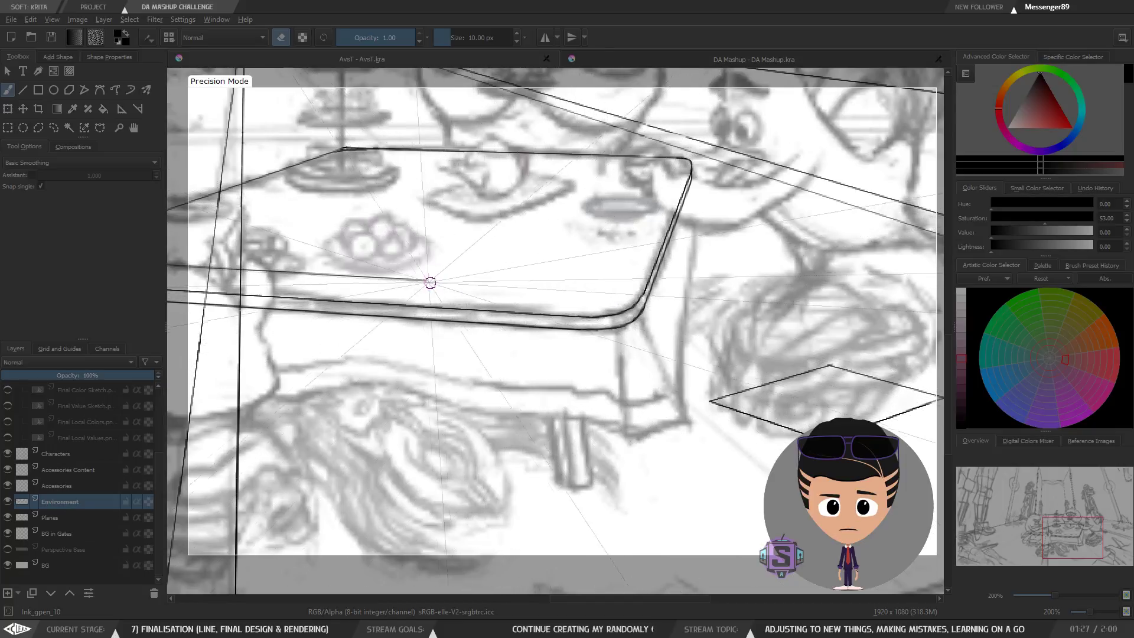
drag(256, 269, 539, 291)
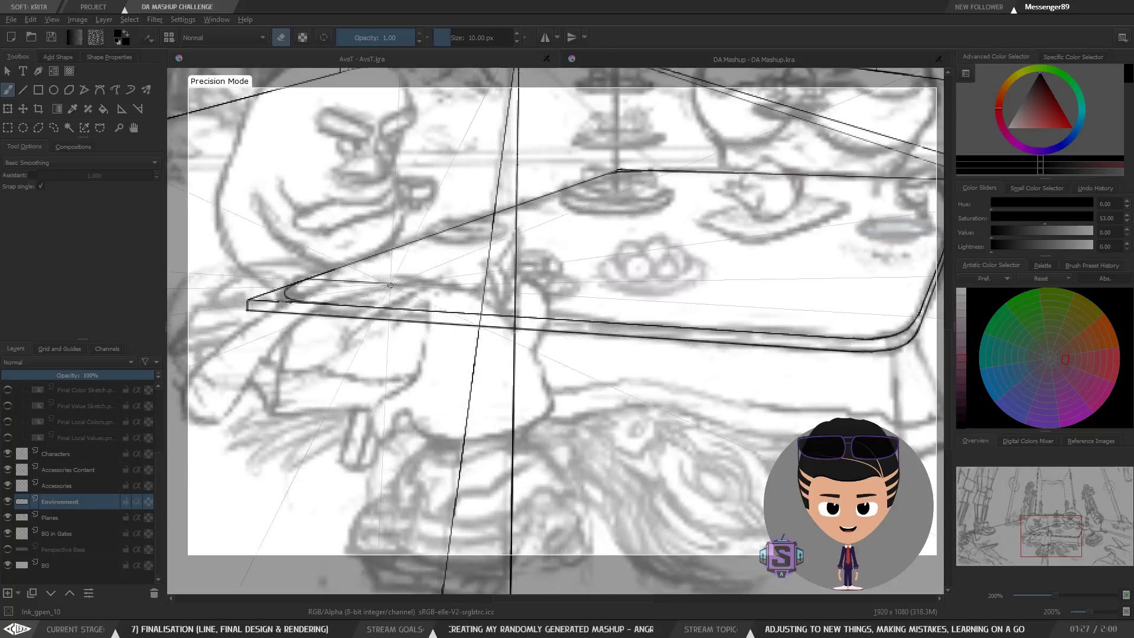
drag(401, 294, 534, 261)
key(plus)
key(plus)
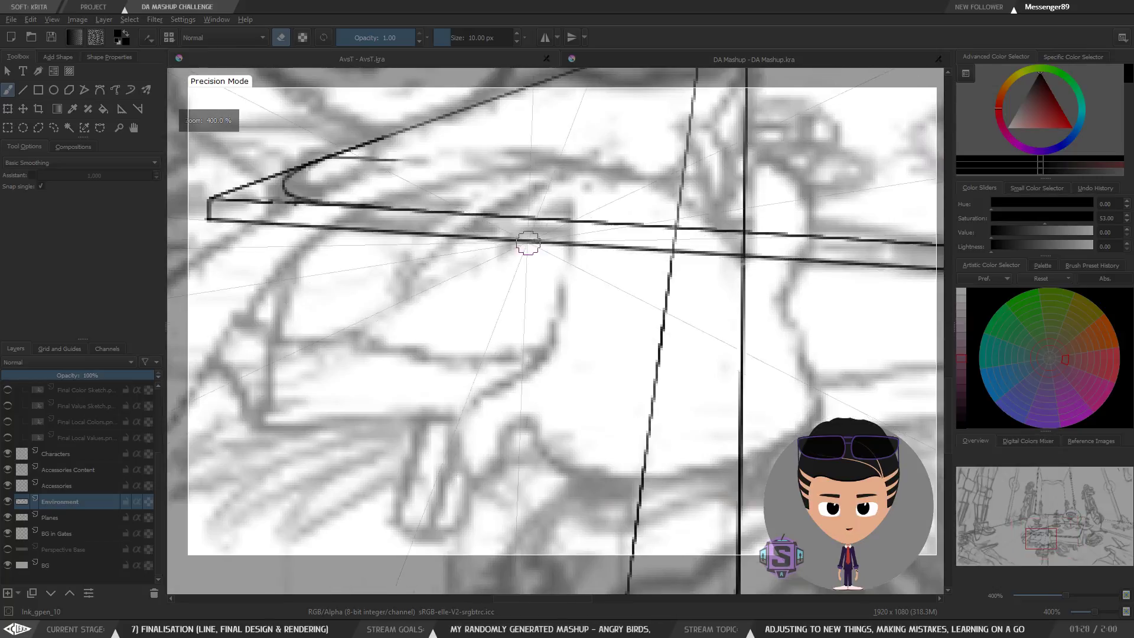
drag(486, 230, 565, 368)
drag(480, 303, 418, 301)
Ink the left corner's rounded lower edge and erase the old pointed tip outside the curve with the 14 px eraser.
key(e)
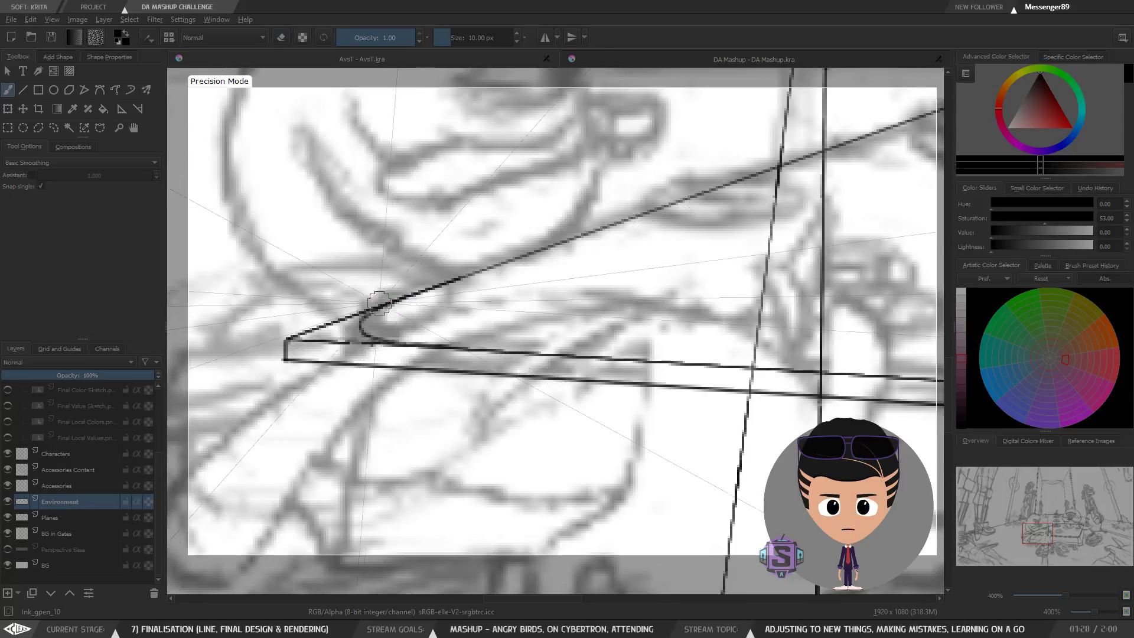
drag(371, 336, 388, 317)
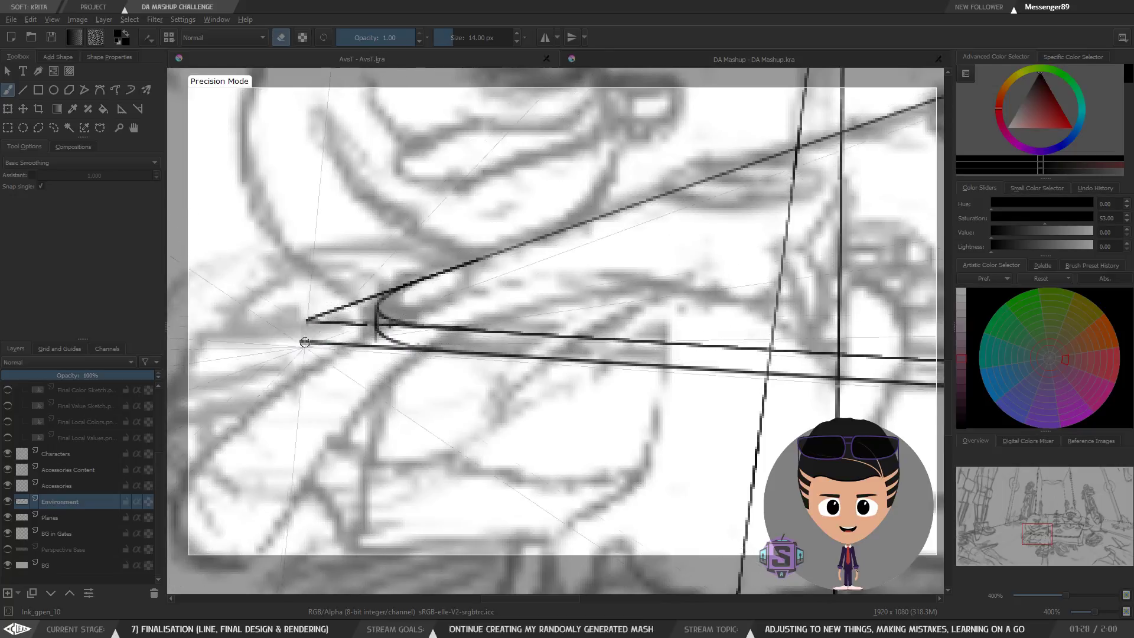
mouse_move(307, 348)
mouse_down()
mouse_move(364, 290)
mouse_move(426, 265)
mouse_move(358, 330)
mouse_up()
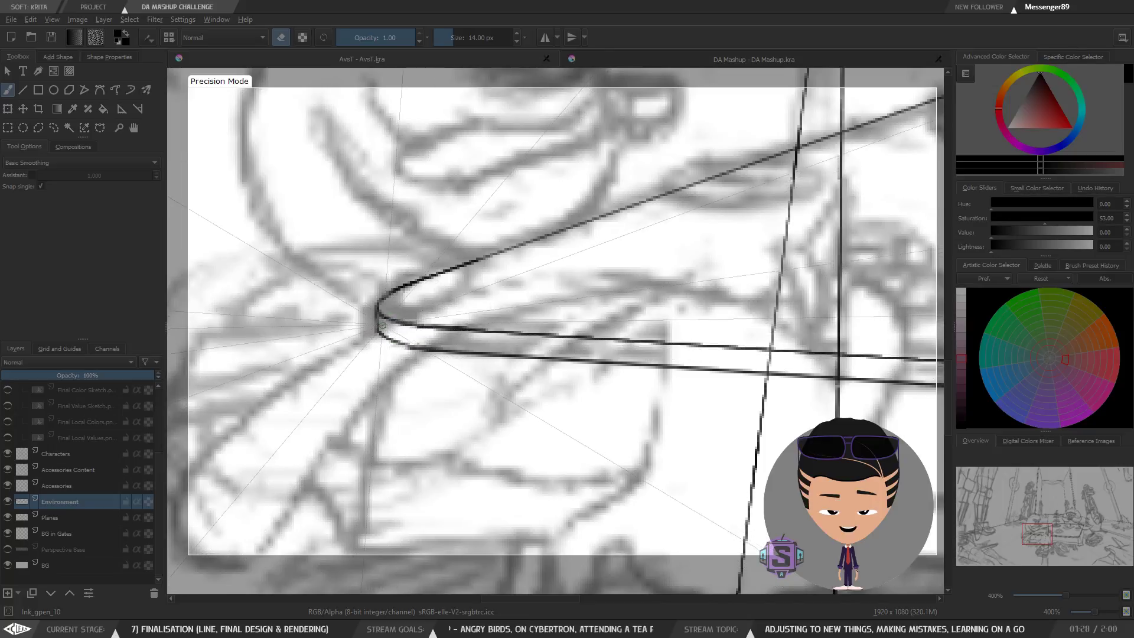
key(e)
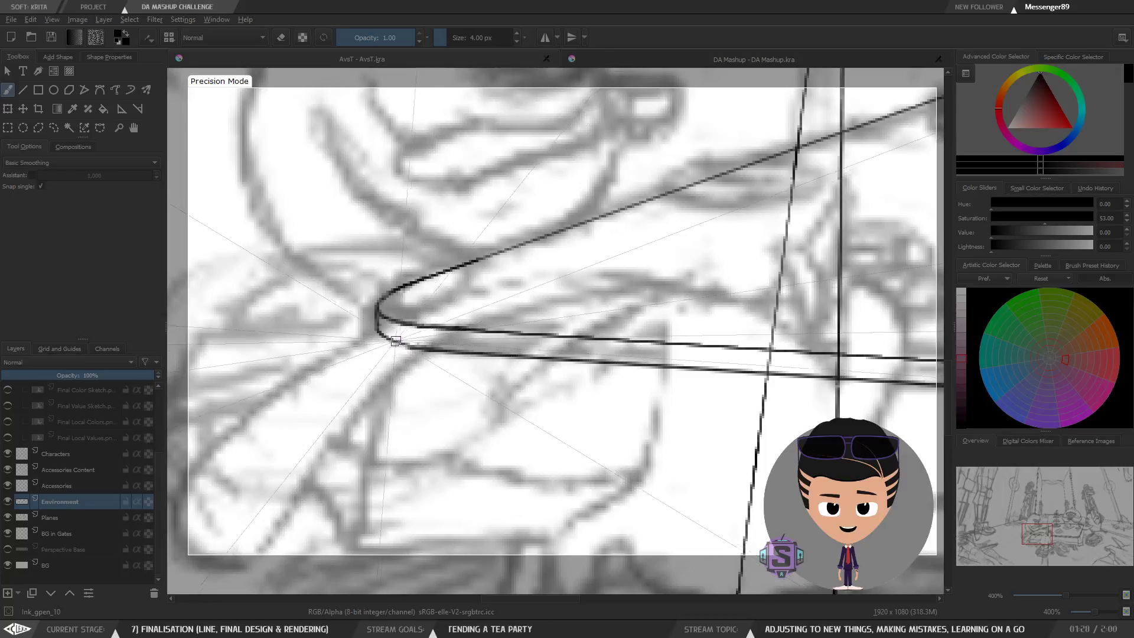
Examine the rounded left corner of the tabletop in full view and in a rotated close-up.
key(1)
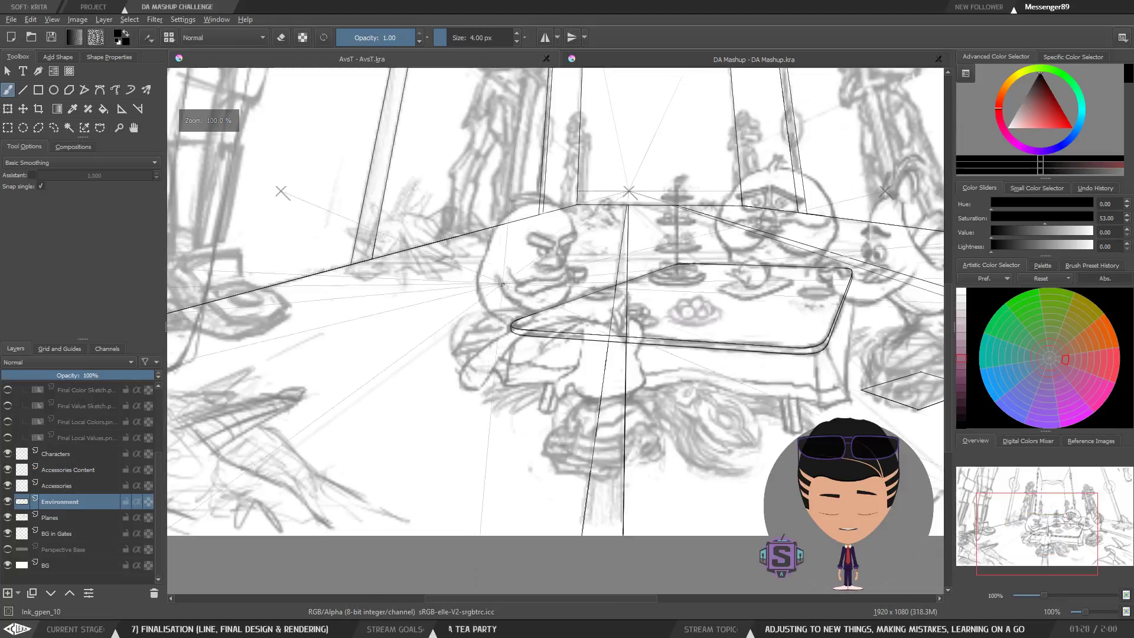
drag(561, 337, 440, 351)
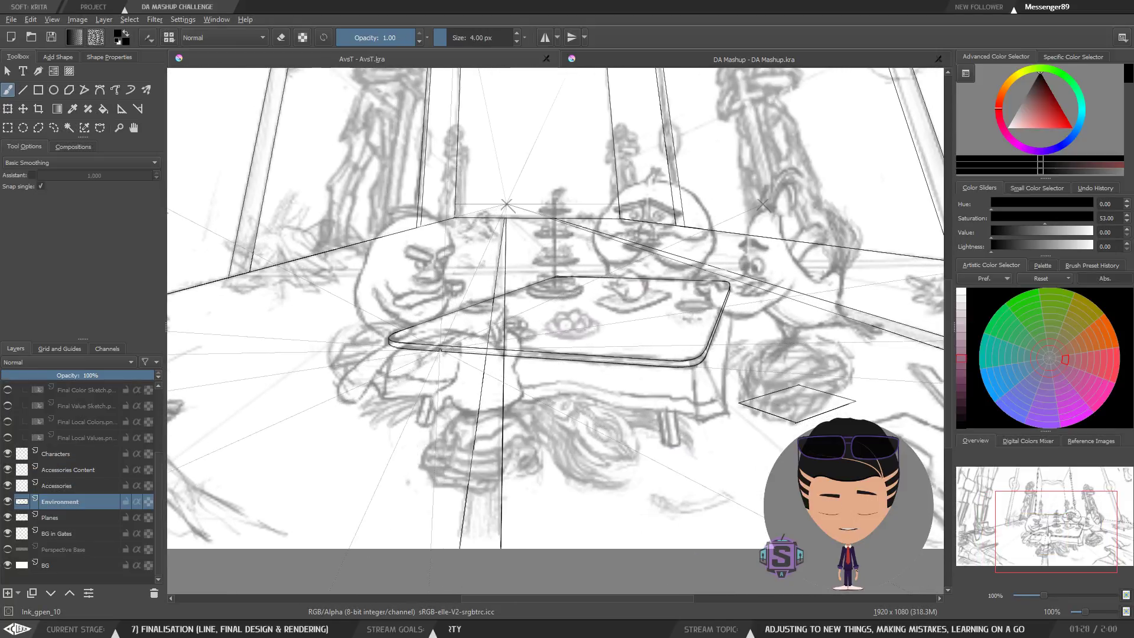
key(plus)
key(plus)
key(6)
key(6)
key(6)
key(6)
key(6)
drag(442, 245, 507, 512)
key(plus)
key(plus)
drag(515, 272, 532, 286)
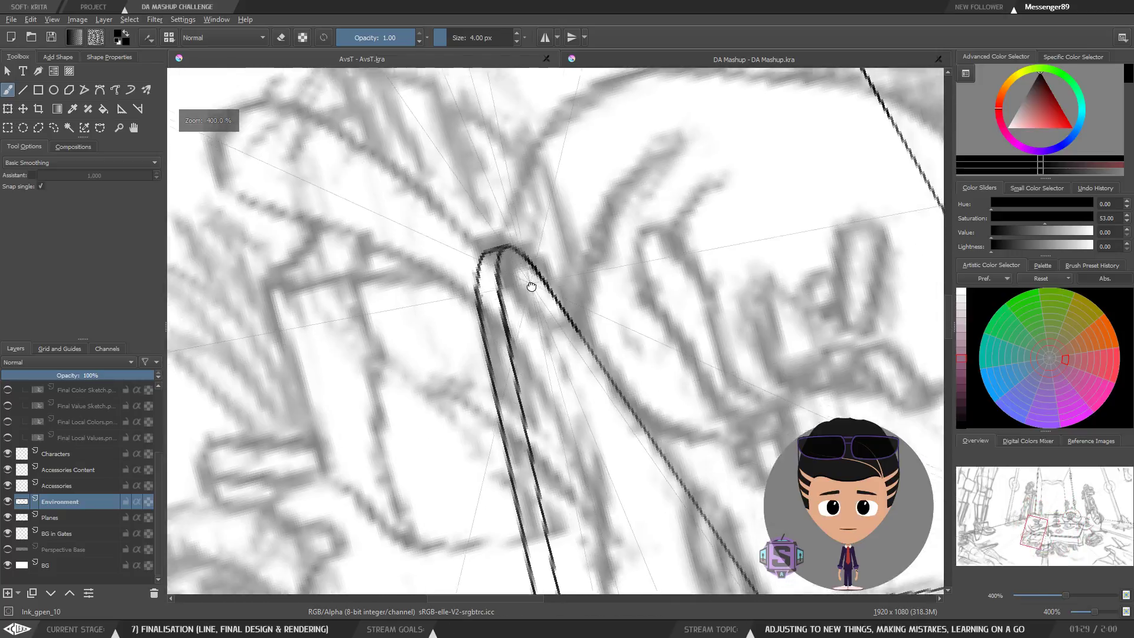
right_click(500, 299)
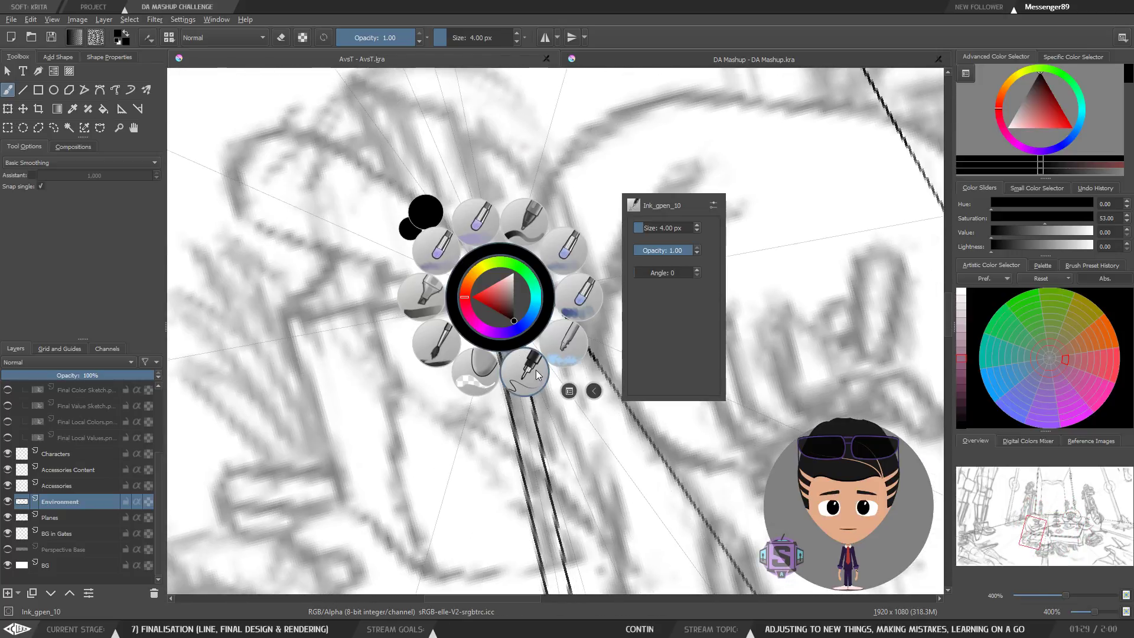
click(512, 489)
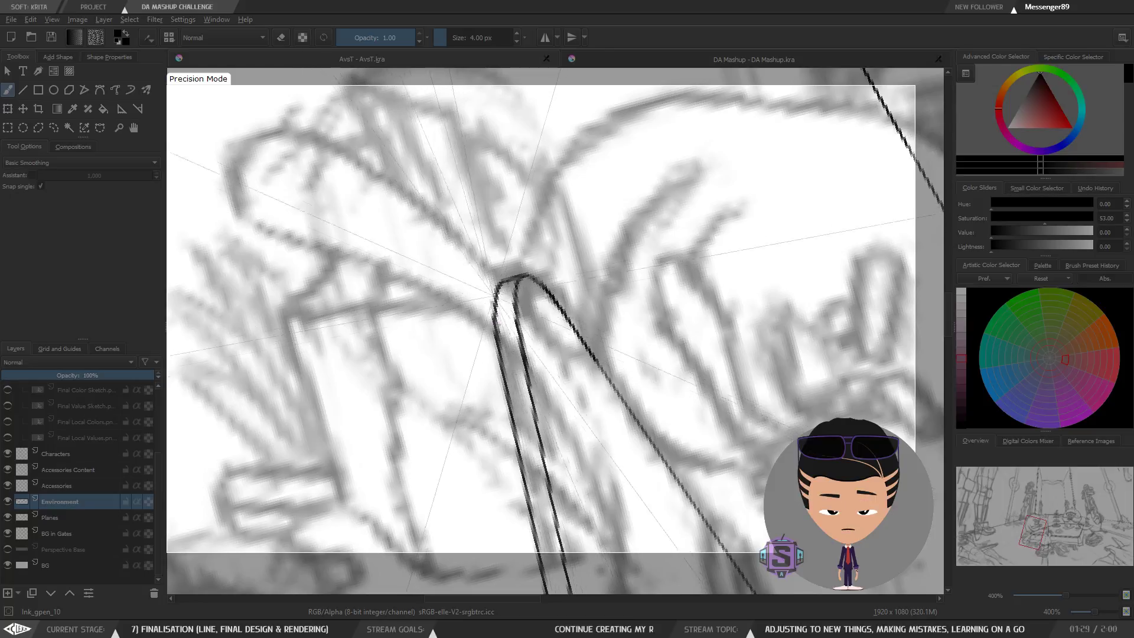
Check the rounded left corner within the whole composition, with the canvas turned upright.
key(ctrl+minus)
key(ctrl+minus)
key(ctrl+minus)
key(ctrl+minus)
key(4)
key(4)
key(4)
key(4)
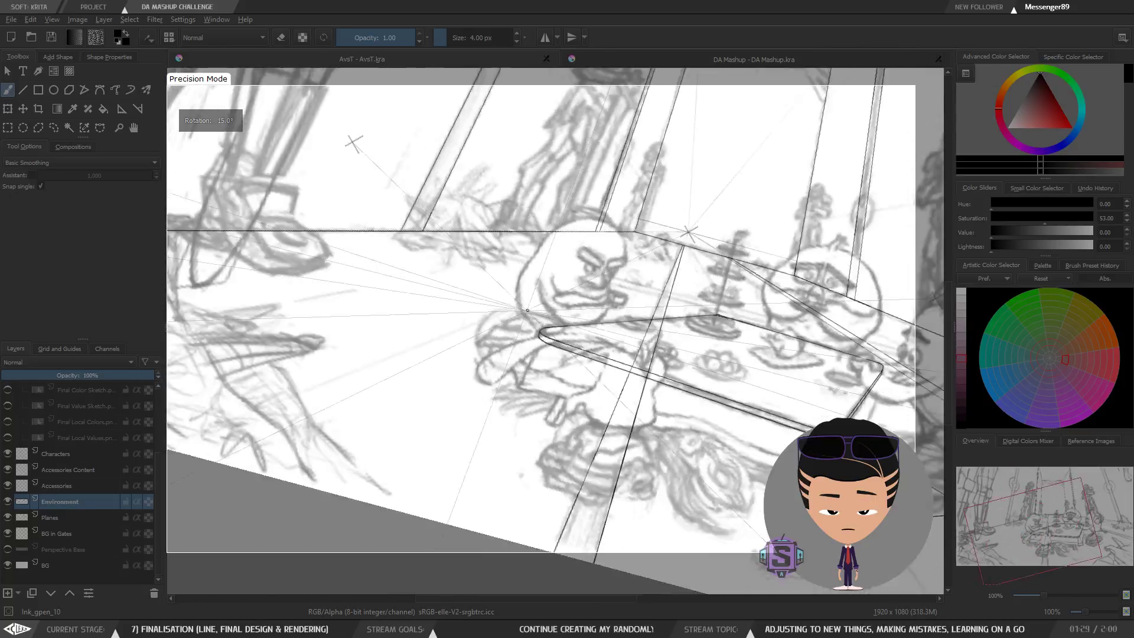
key(4)
key(4)
key(ctrl+minus)
key(6)
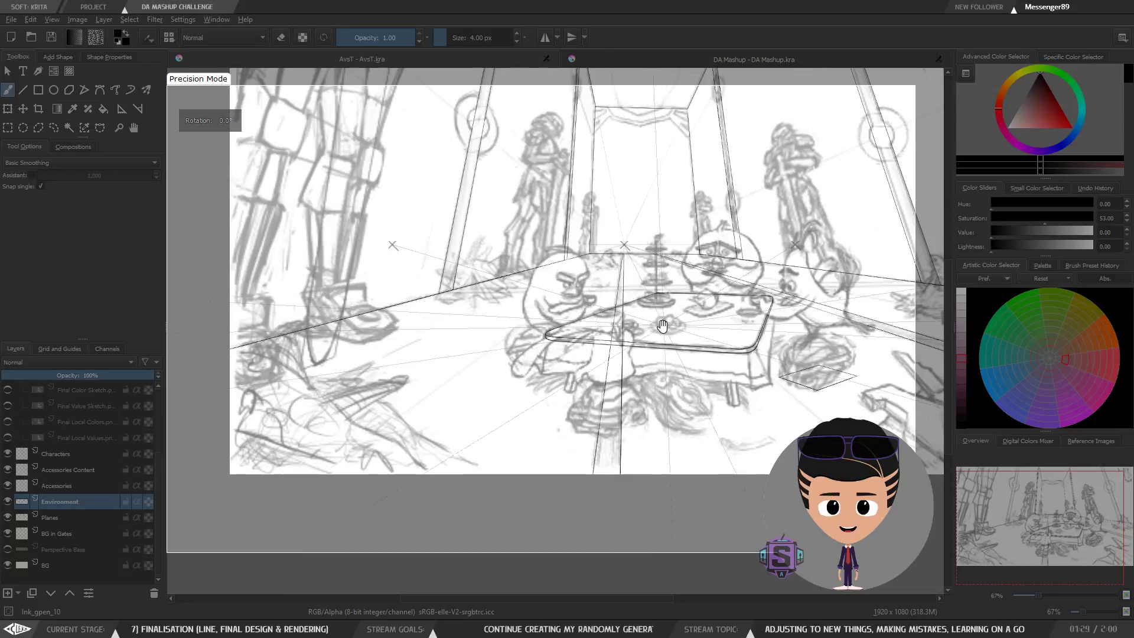
Turn on erasing and trim the stray ink at the pointed tip of the tabletop's back left corner.
drag(662, 326, 492, 293)
key(ctrl+plus)
key(ctrl+plus)
key(ctrl+plus)
key(ctrl+plus)
drag(404, 159, 696, 457)
key(4)
key(4)
key(4)
key(4)
key(4)
drag(565, 355, 545, 287)
key(ctrl+plus)
key(ctrl+plus)
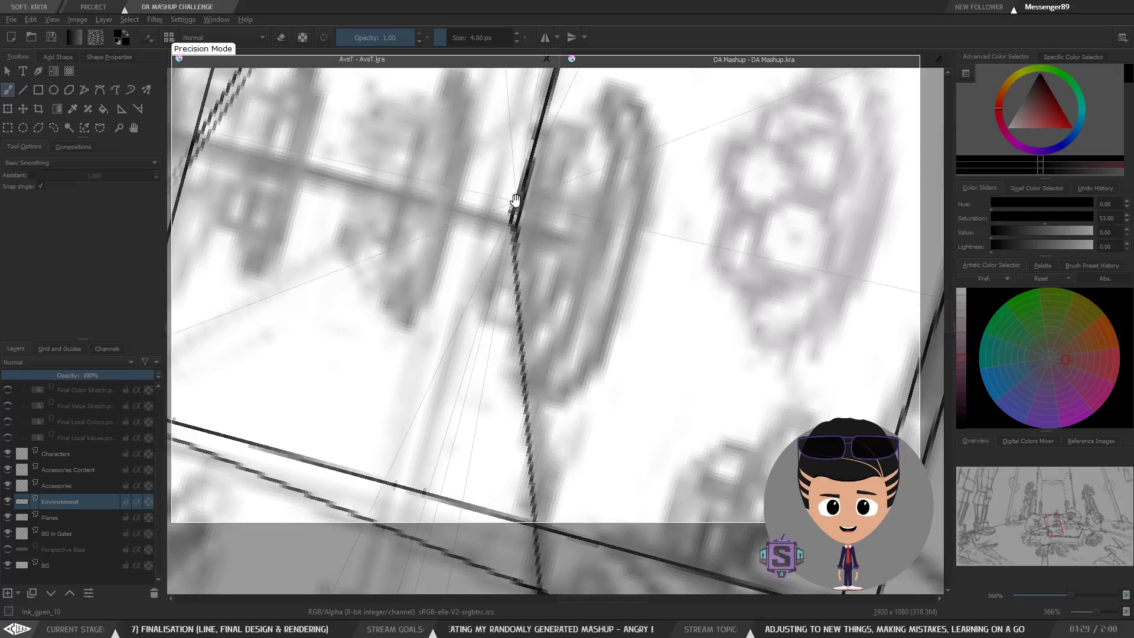
drag(519, 193, 509, 246)
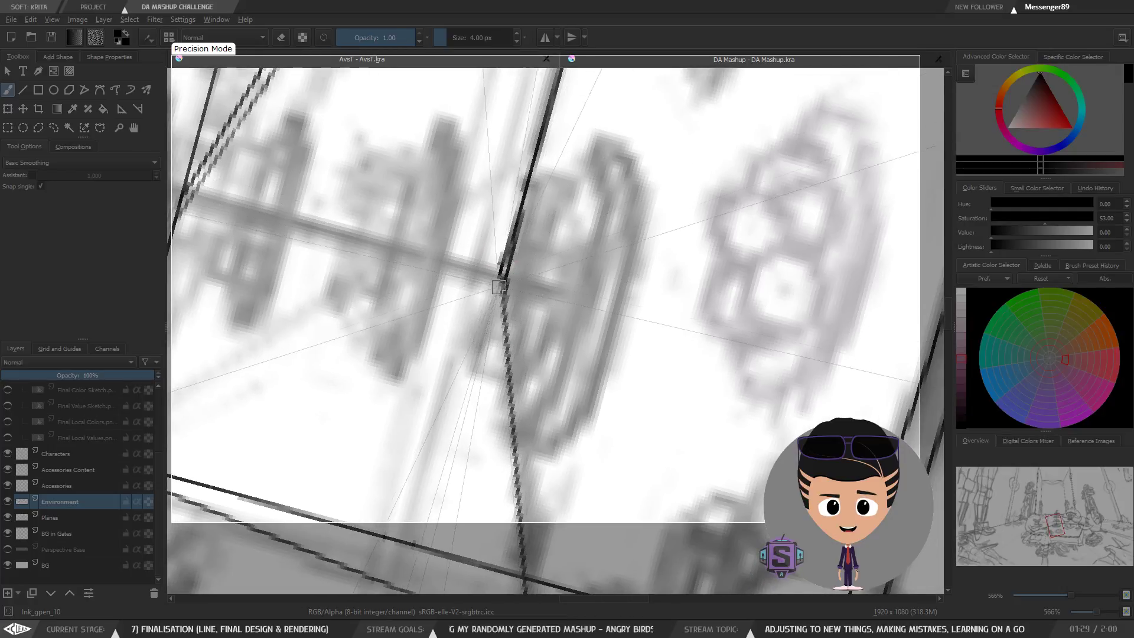
key(e)
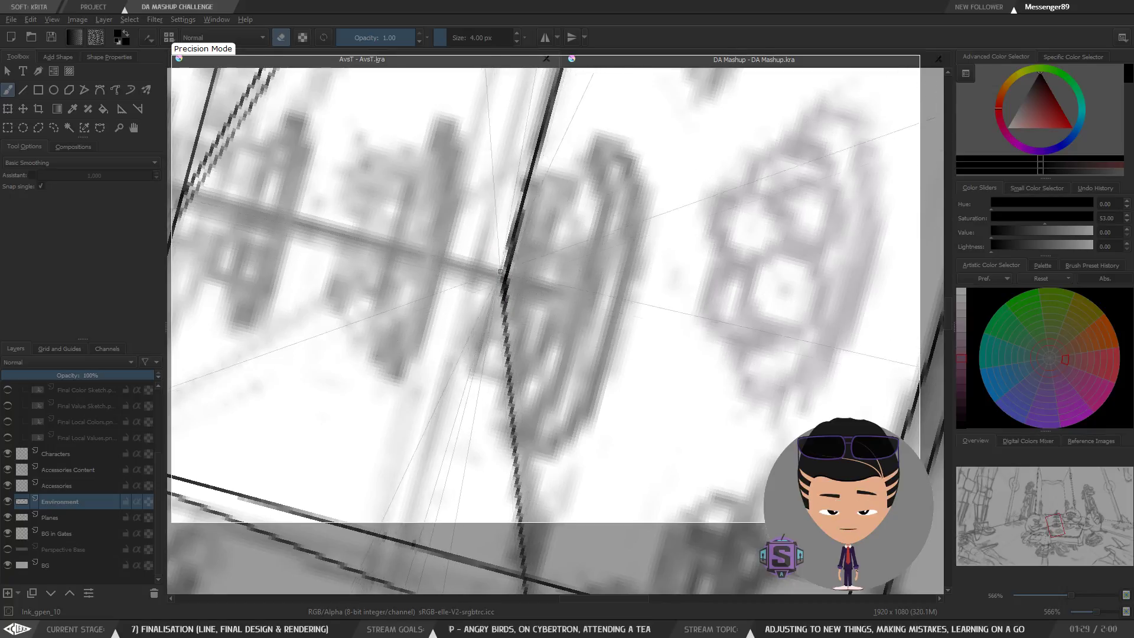
scroll(501, 238, down, 4)
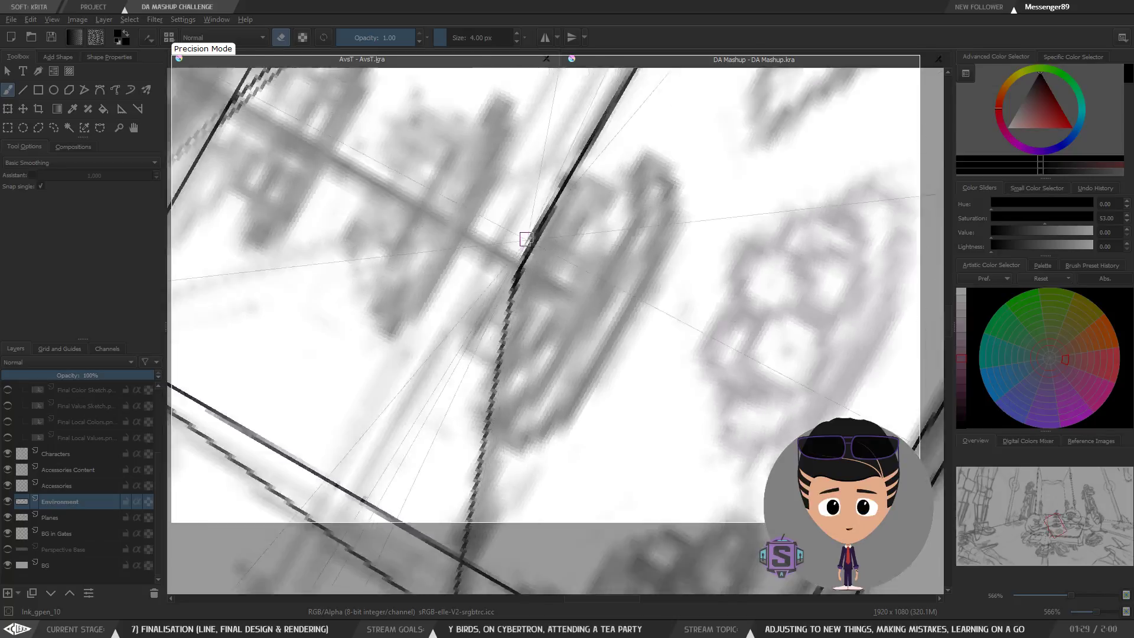
Round off the tabletop's back left corner with the 4 px brush and erase the leftover line above the back edge.
scroll(539, 234, up, 4)
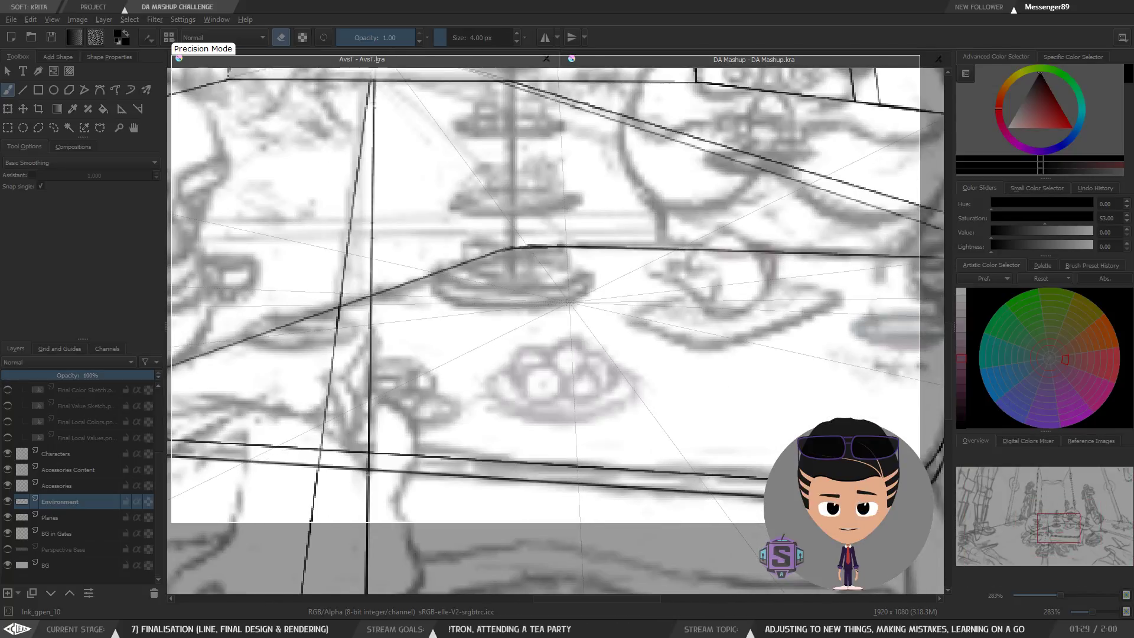
scroll(568, 303, down, 2)
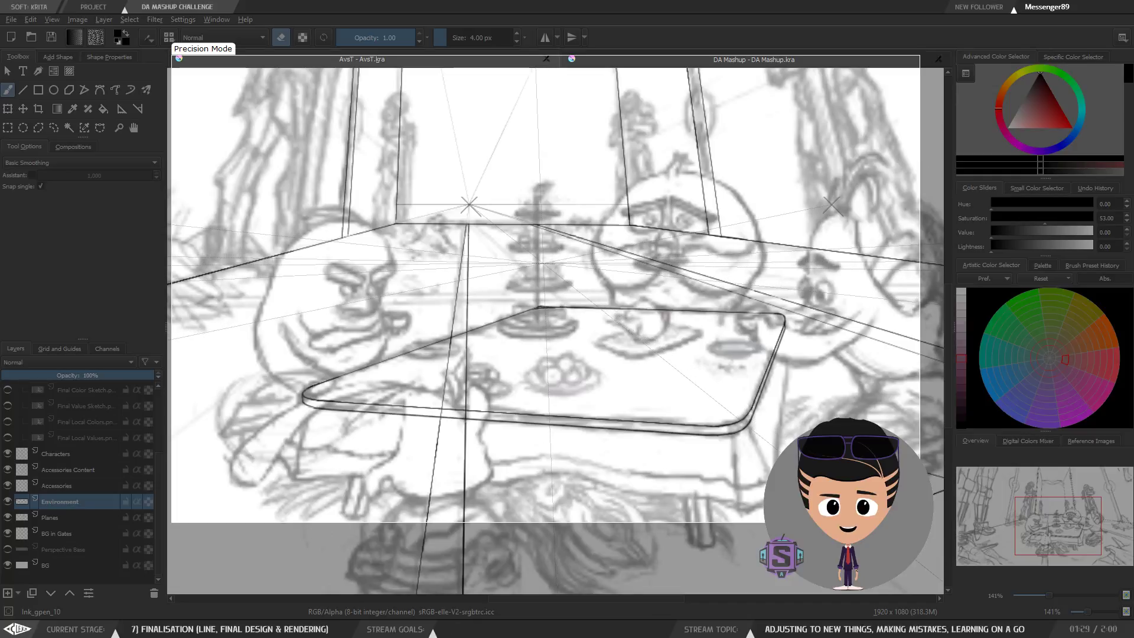
scroll(539, 260, up, 4)
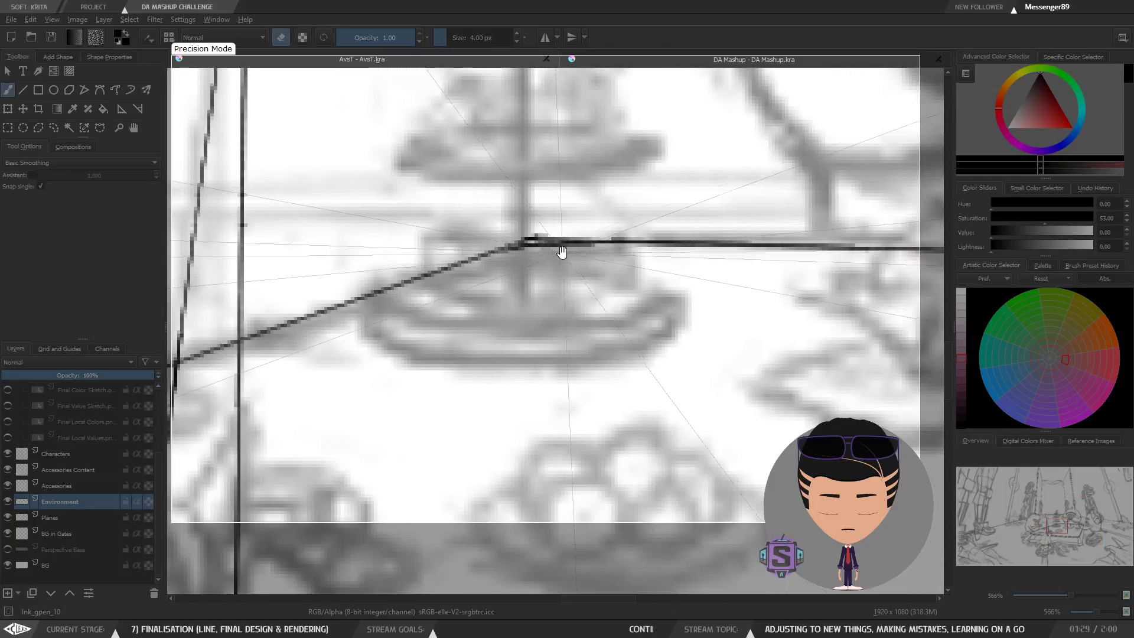
key(e)
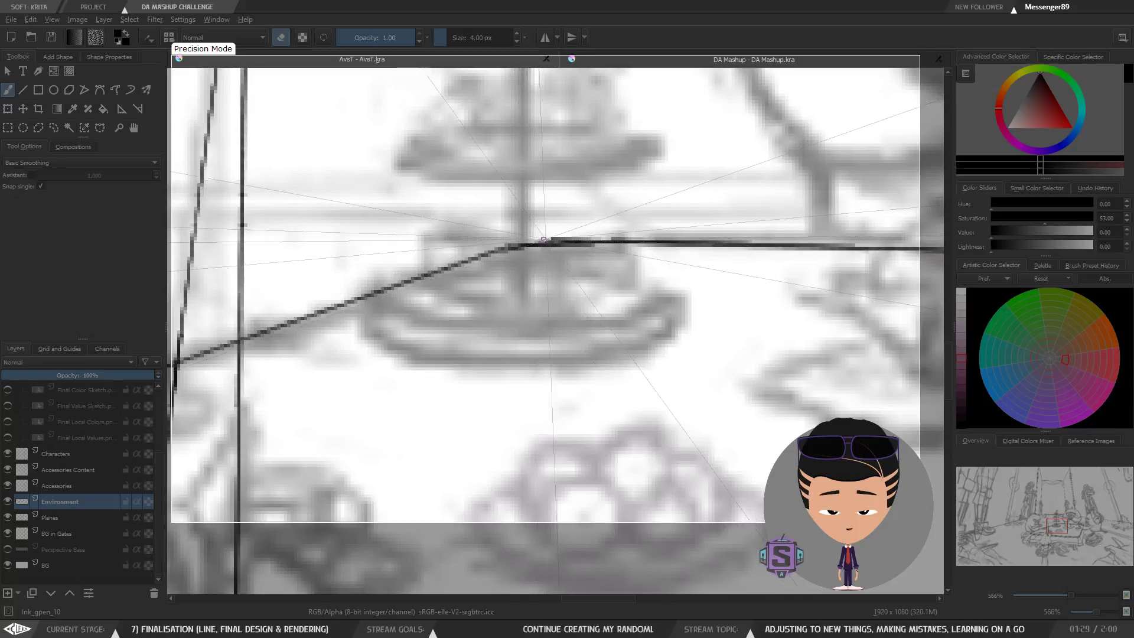
Review the finished tabletop outline in the full scene and save the document.
key(minus)
key(minus)
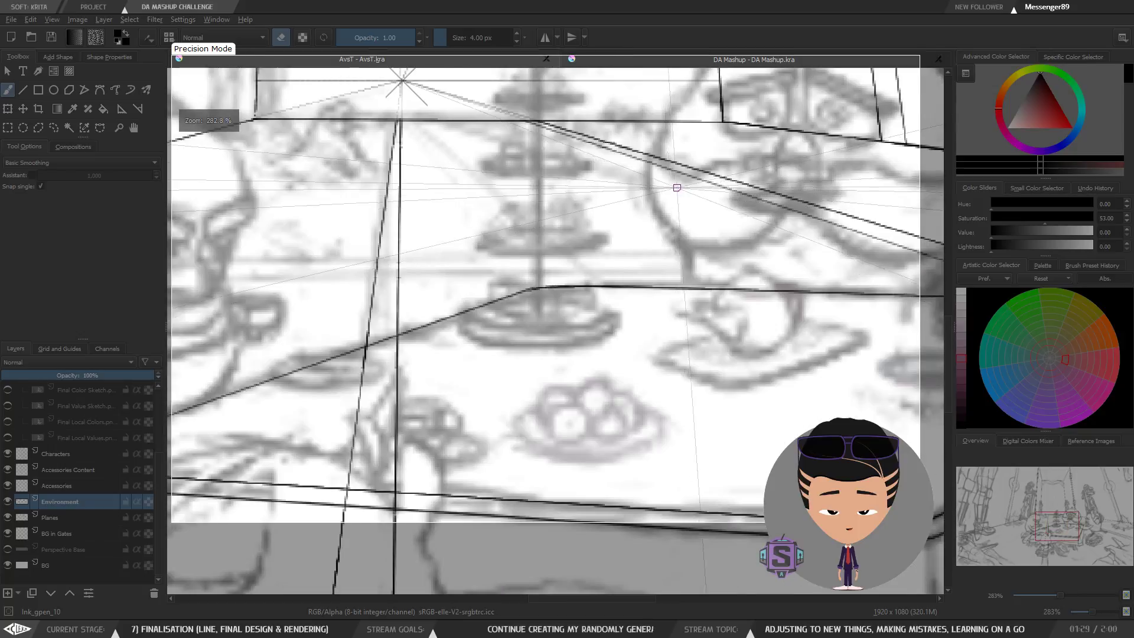
key(minus)
key(minus)
key(minus)
key(minus)
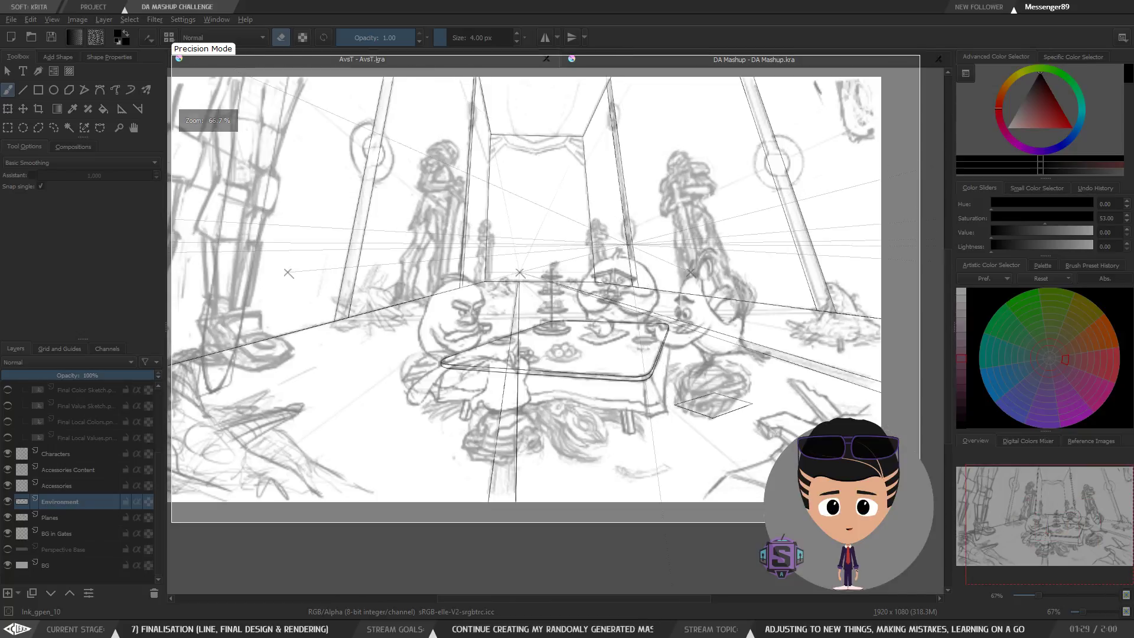
key(plus)
key(minus)
drag(563, 341, 531, 294)
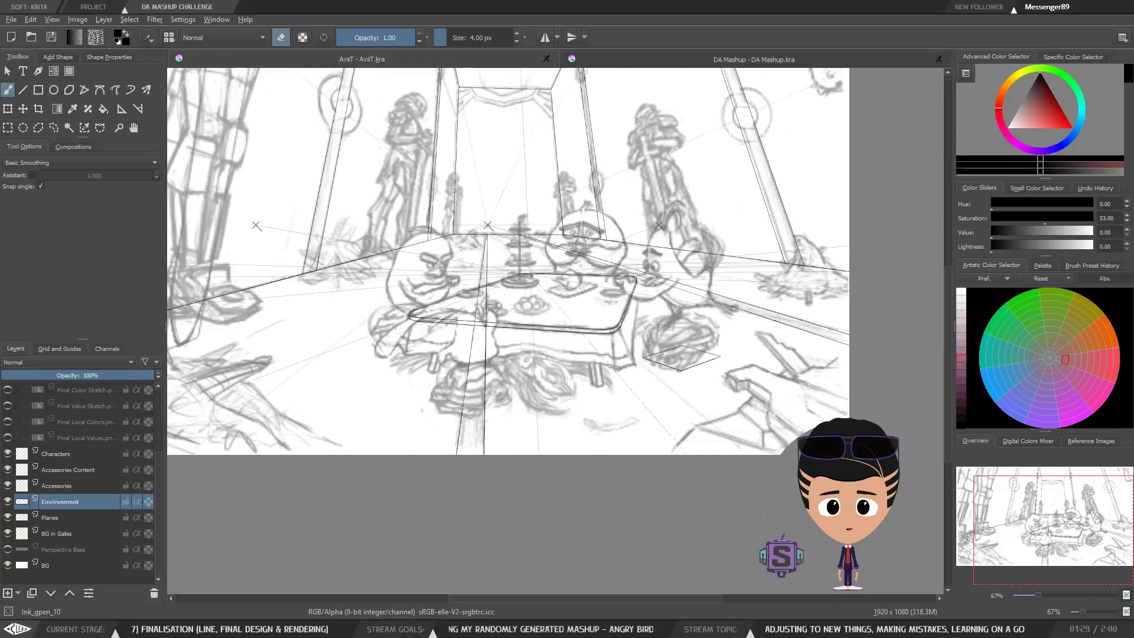
key(plus)
key(plus)
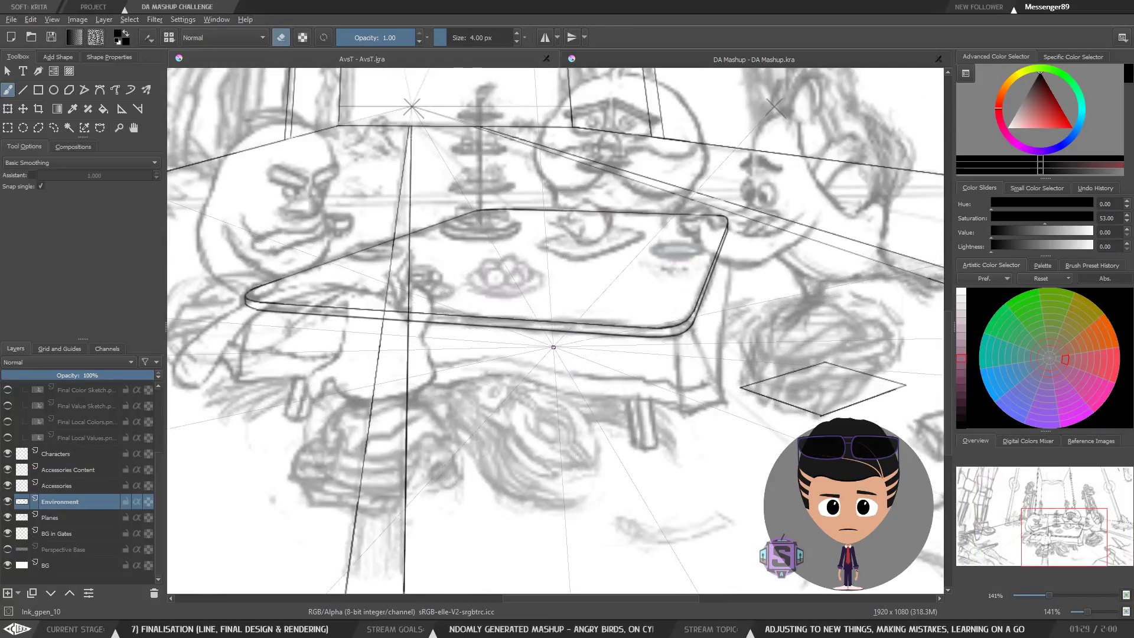
drag(552, 346, 567, 424)
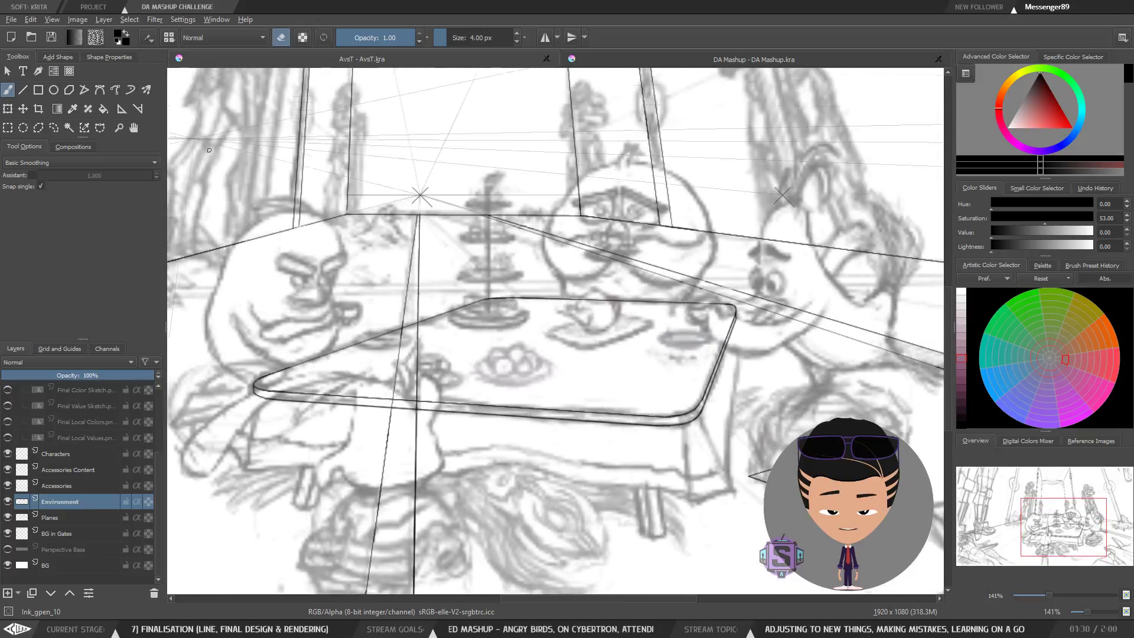
click(52, 37)
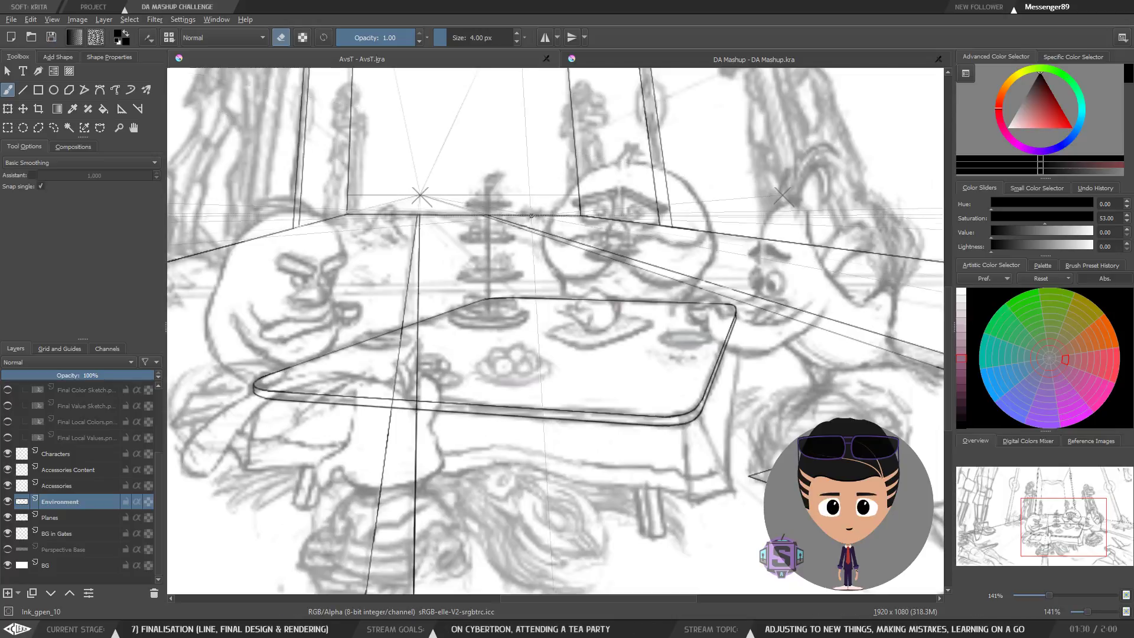
Examine the tablecloth and table legs in the sketch beneath the inked tabletop.
key(ctrl+minus)
key(ctrl+minus)
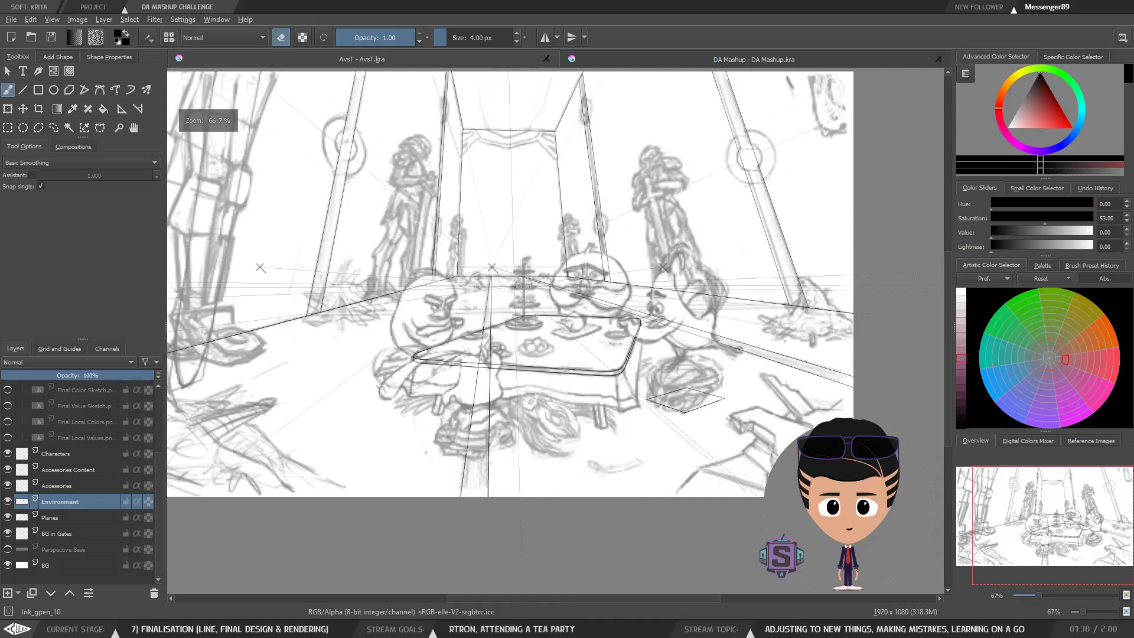
key(ctrl+plus)
key(ctrl+plus)
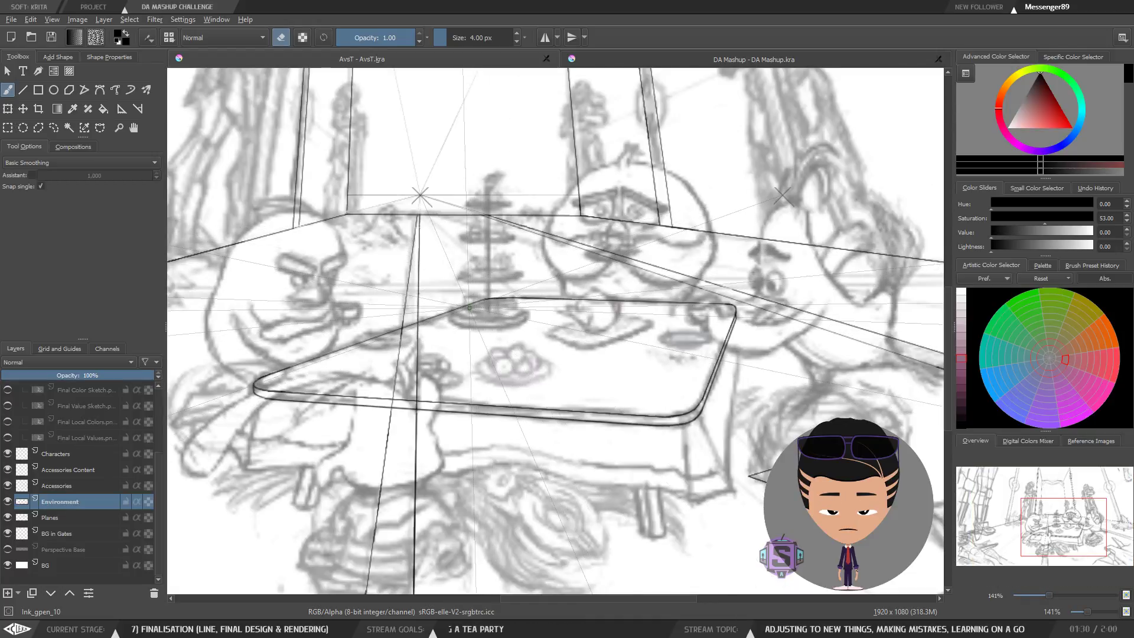
drag(495, 387, 555, 331)
drag(469, 391, 546, 348)
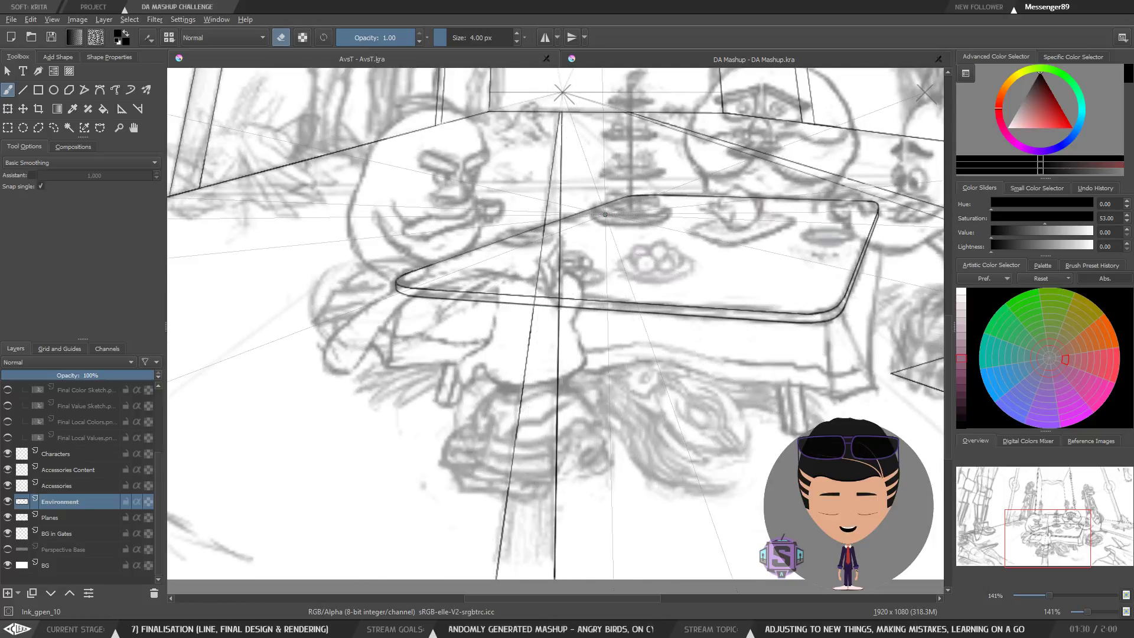
drag(538, 306, 431, 421)
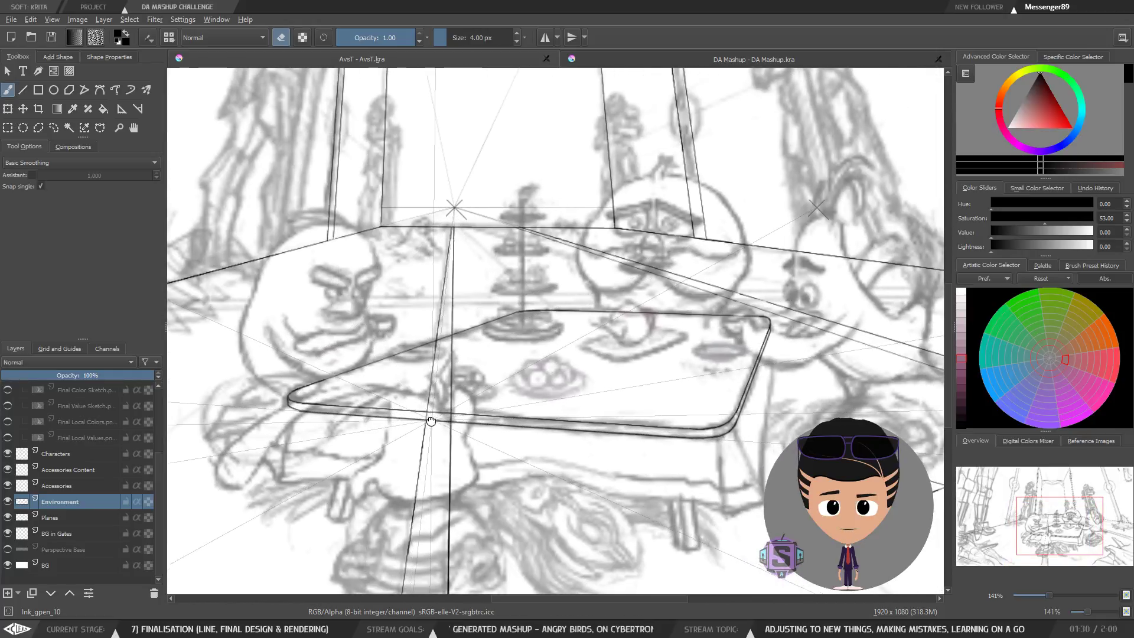
drag(610, 444, 587, 331)
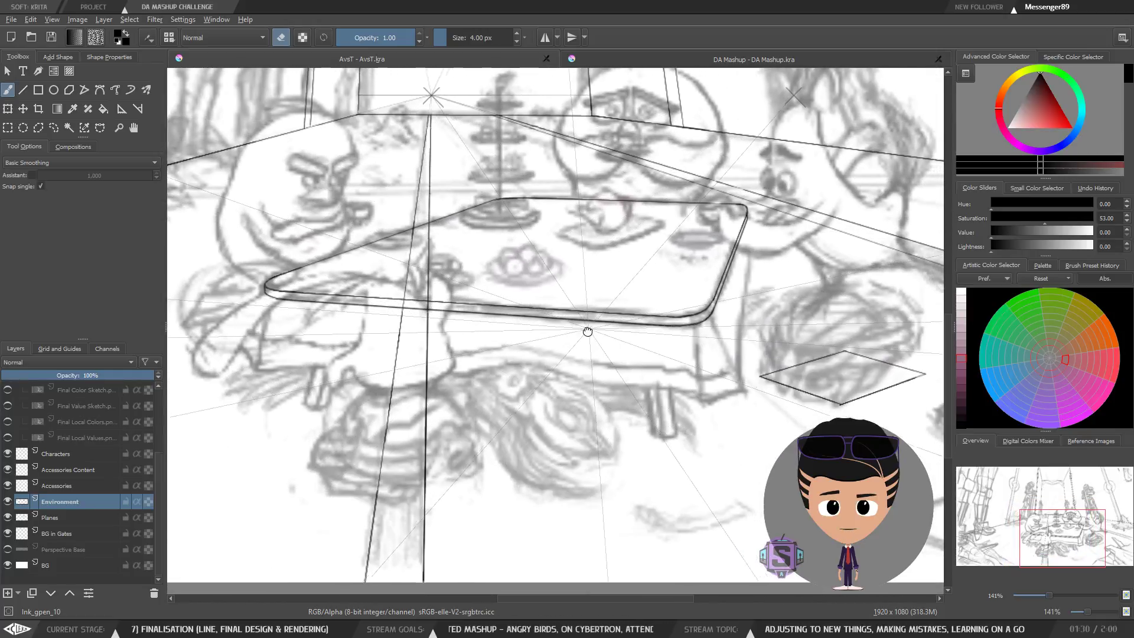
scroll(587, 331, up, 1)
scroll(619, 413, up, 1)
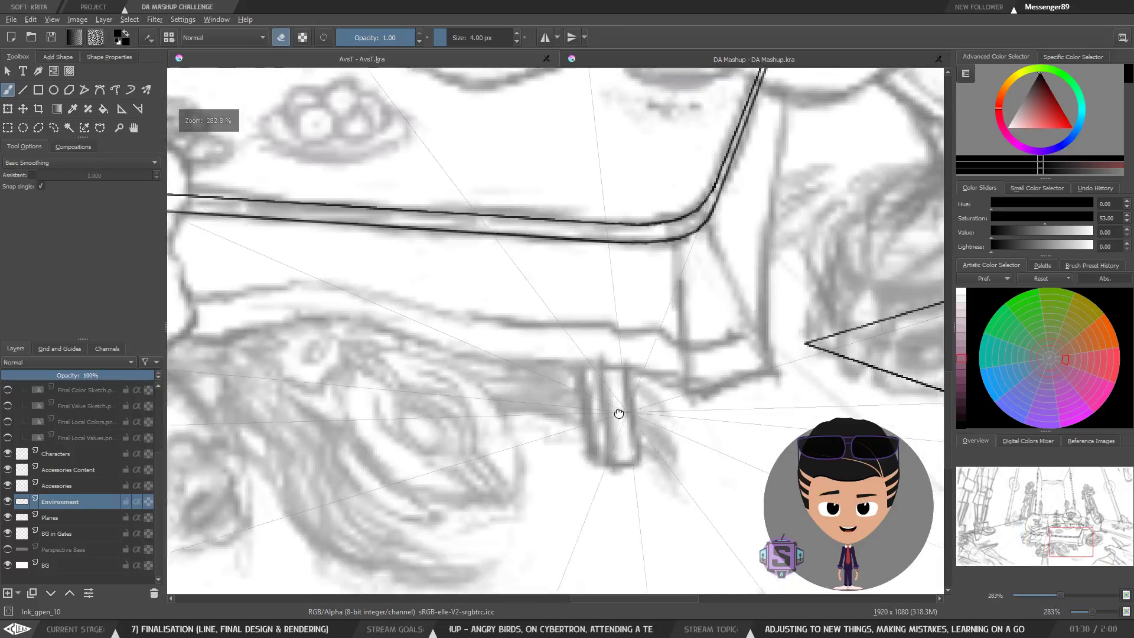
scroll(619, 413, down, 2)
mouse_move(619, 413)
mouse_down()
mouse_move(560, 377)
mouse_move(671, 395)
mouse_up()
drag(407, 399, 446, 444)
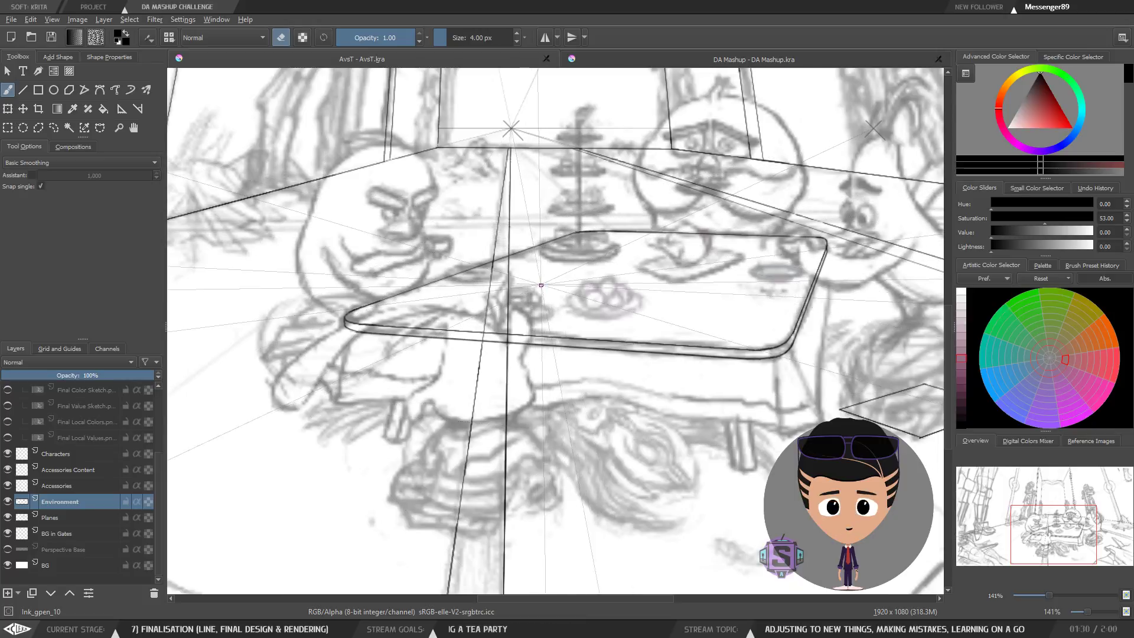
Inspect the tabletop's right side and back edge against the surrounding characters and table items.
scroll(598, 278, down, 2)
scroll(598, 277, up, 2)
scroll(598, 278, down, 2)
drag(676, 283, 561, 297)
scroll(560, 297, up, 2)
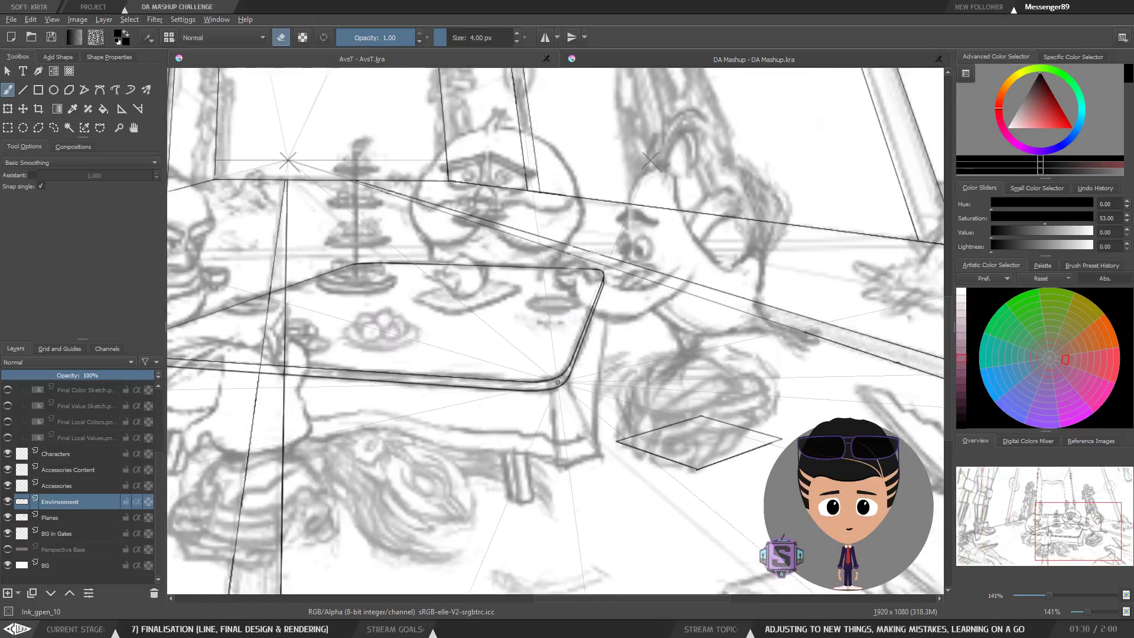
mouse_move(546, 354)
mouse_down()
mouse_move(631, 372)
mouse_move(661, 347)
mouse_up()
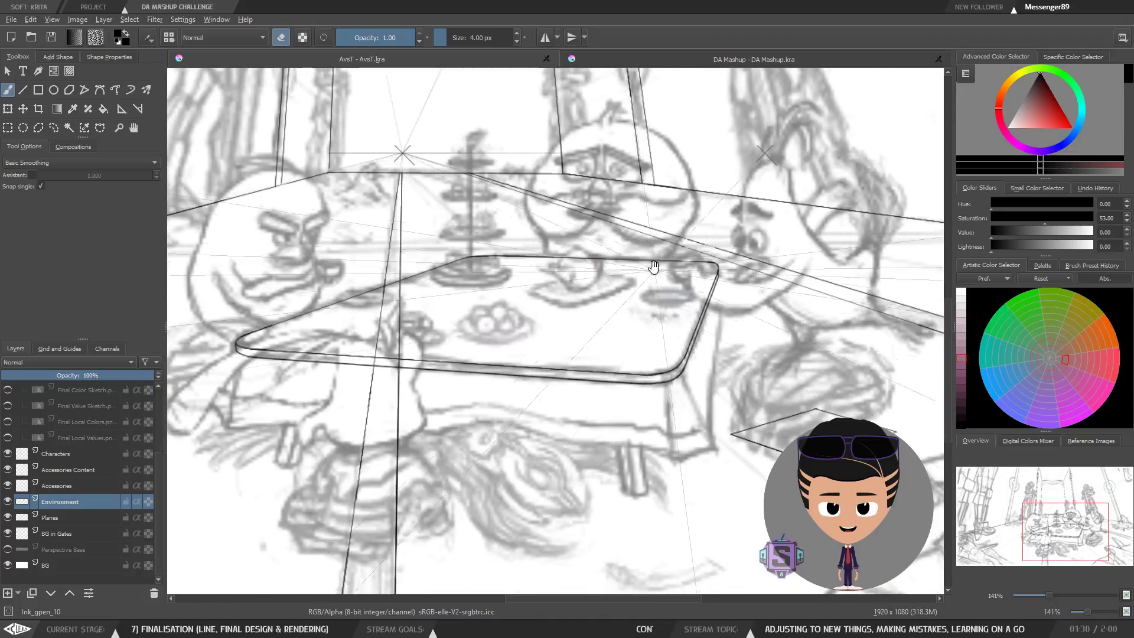
scroll(405, 207, up, 2)
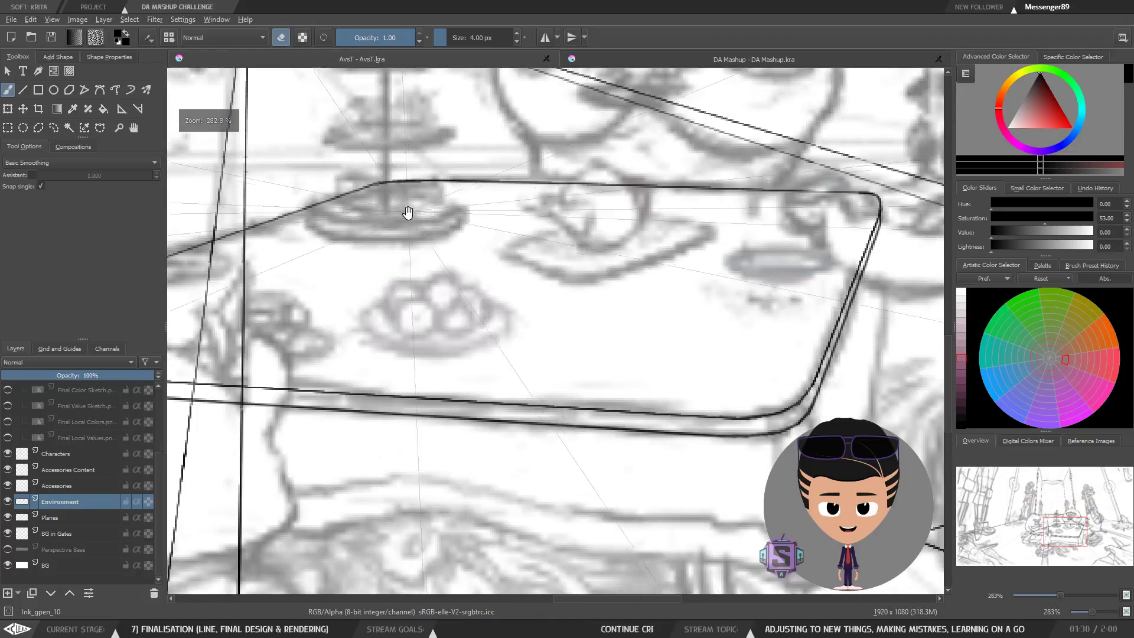
scroll(436, 291, down, 2)
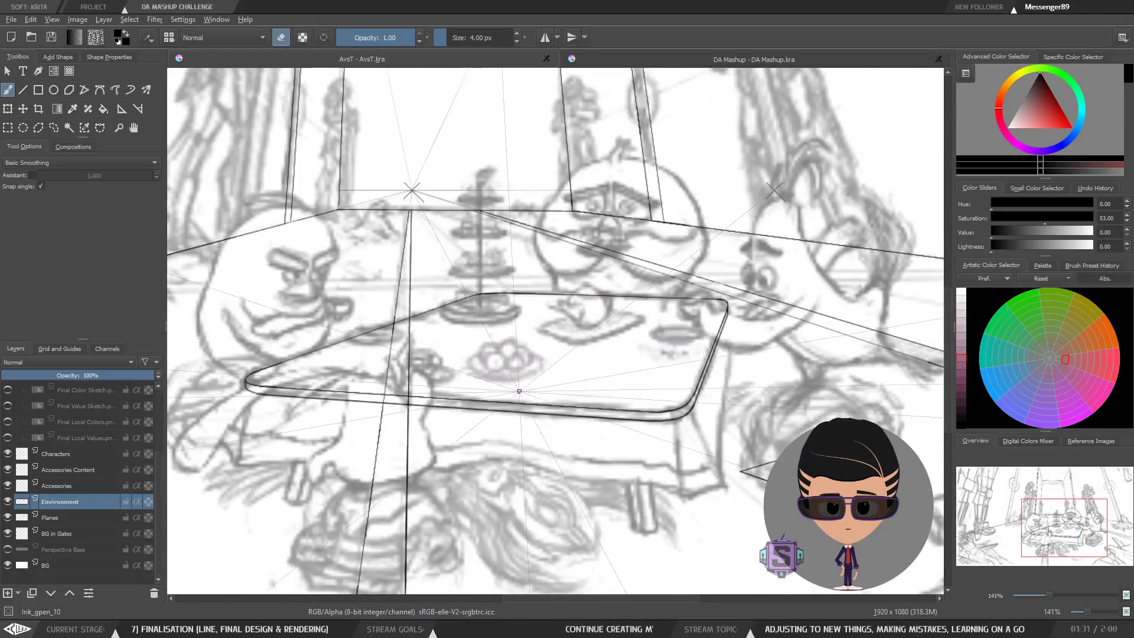
drag(519, 438, 513, 391)
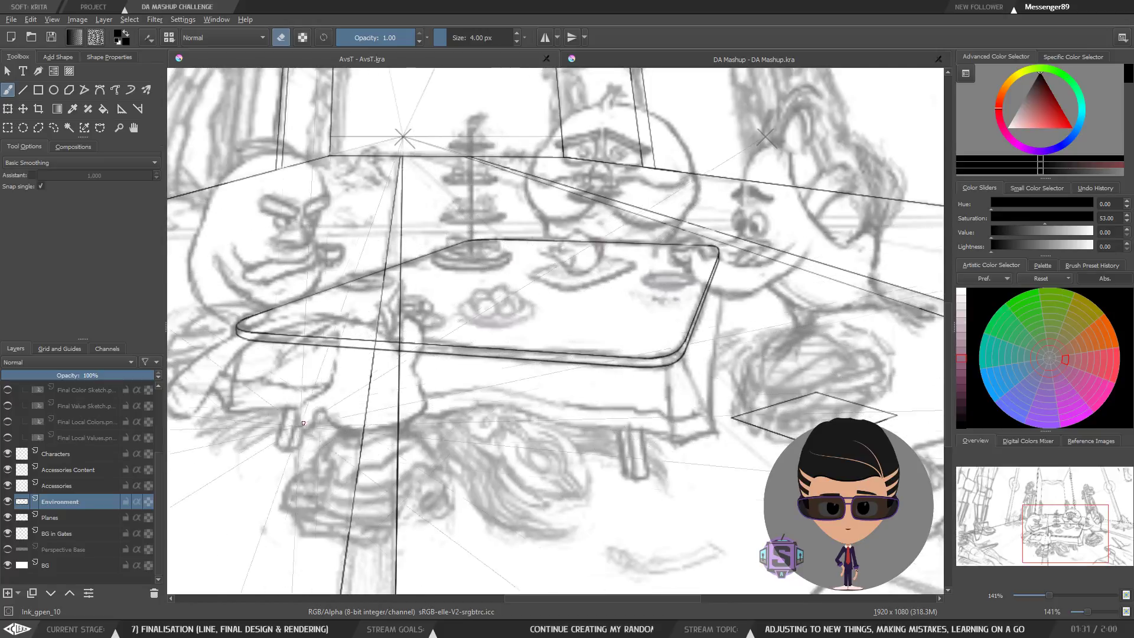
Hide and show the Environment layer repeatedly to compare the inked tabletop with the sketched table underneath.
click(8, 502)
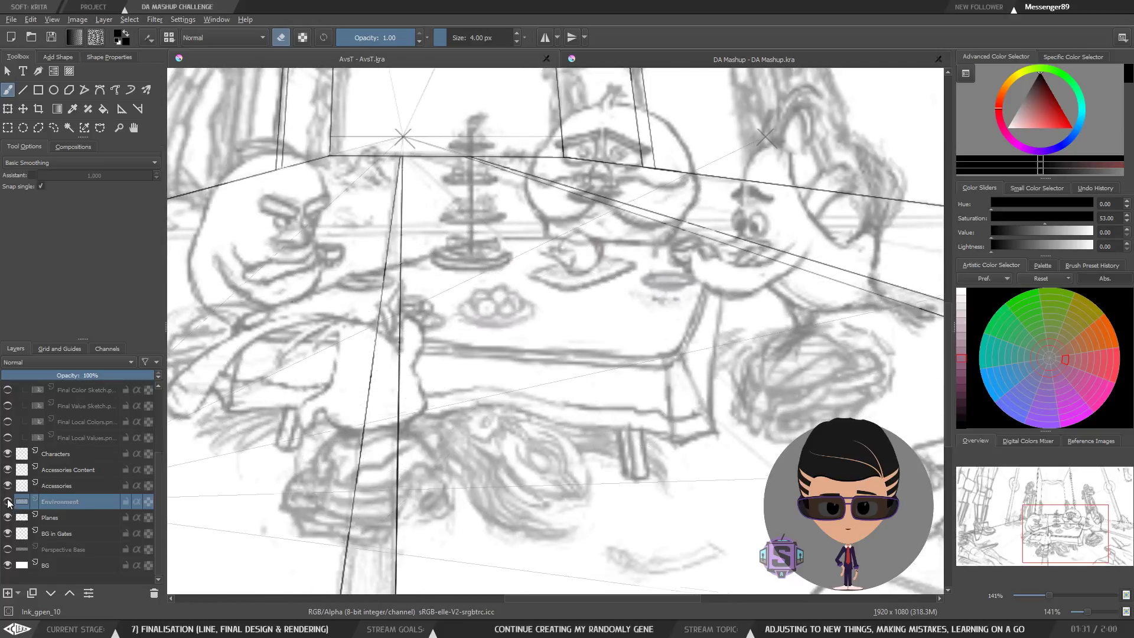
click(8, 502)
click(10, 506)
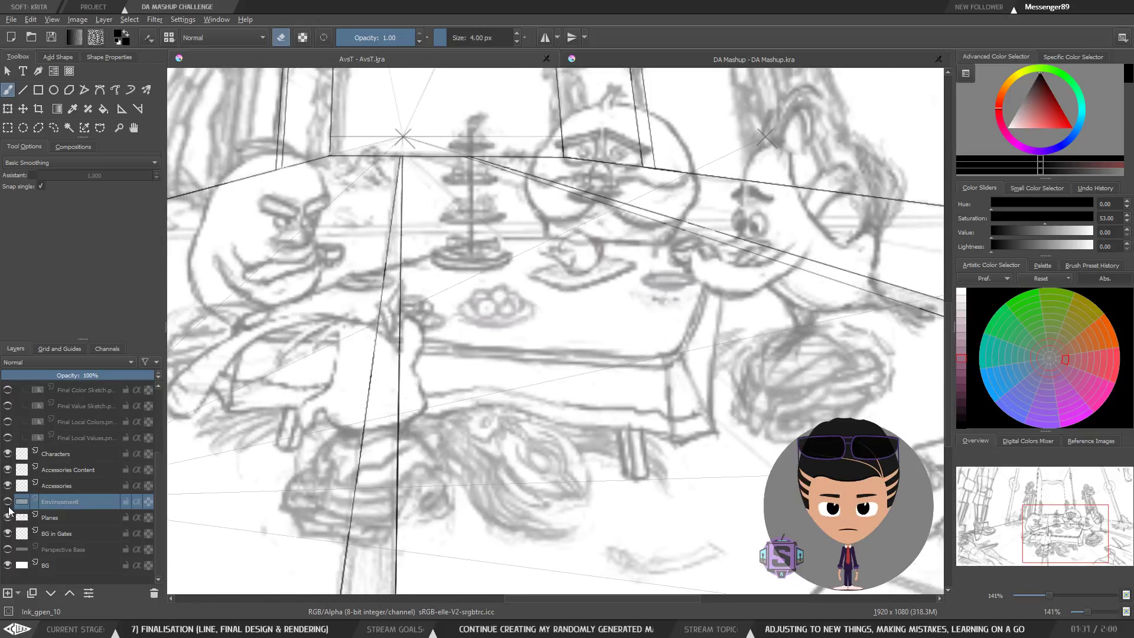
click(9, 508)
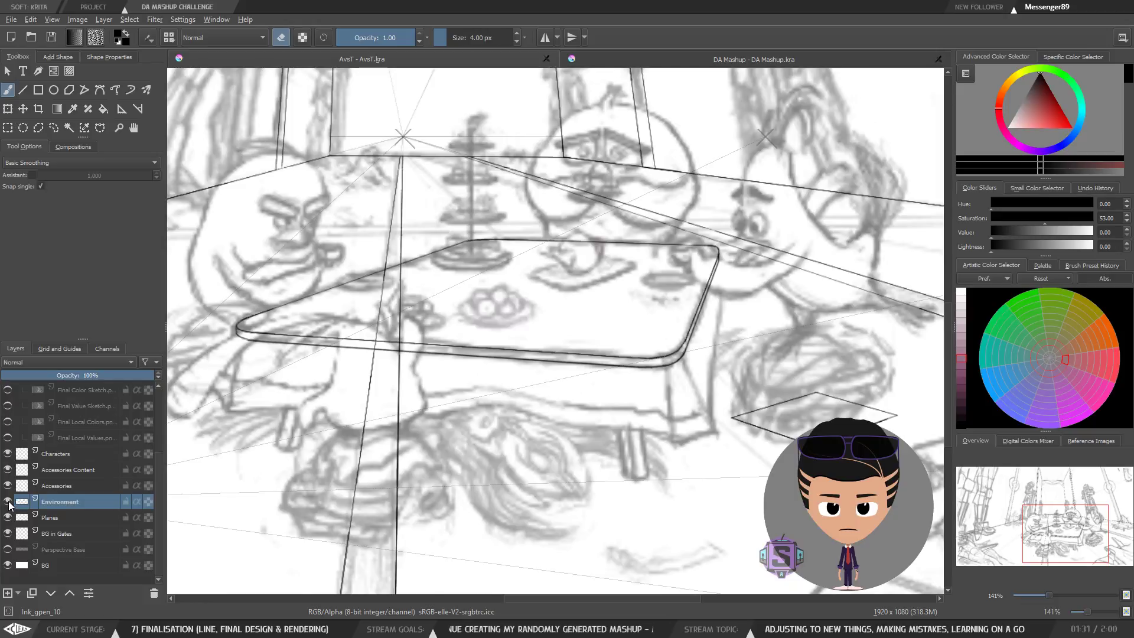
click(8, 505)
click(7, 505)
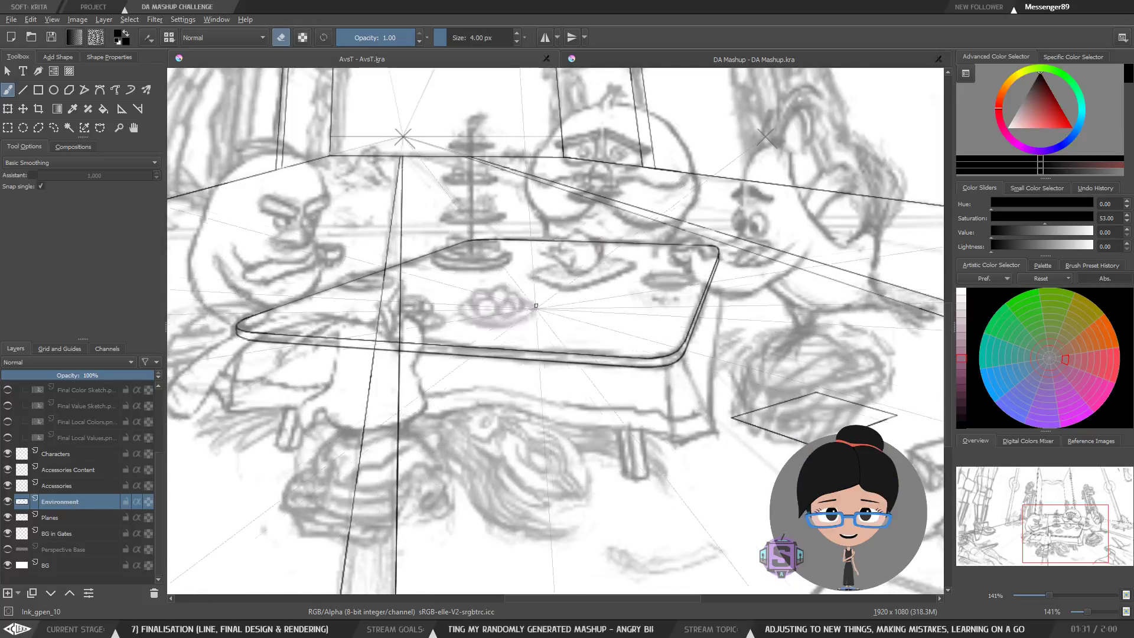
Review the tabletop against the lower part of the scene and switch the brush from erasing back to painting.
key(minus)
key(minus)
key(plus)
key(plus)
mouse_move(648, 412)
mouse_down()
mouse_move(579, 400)
mouse_move(579, 360)
mouse_up()
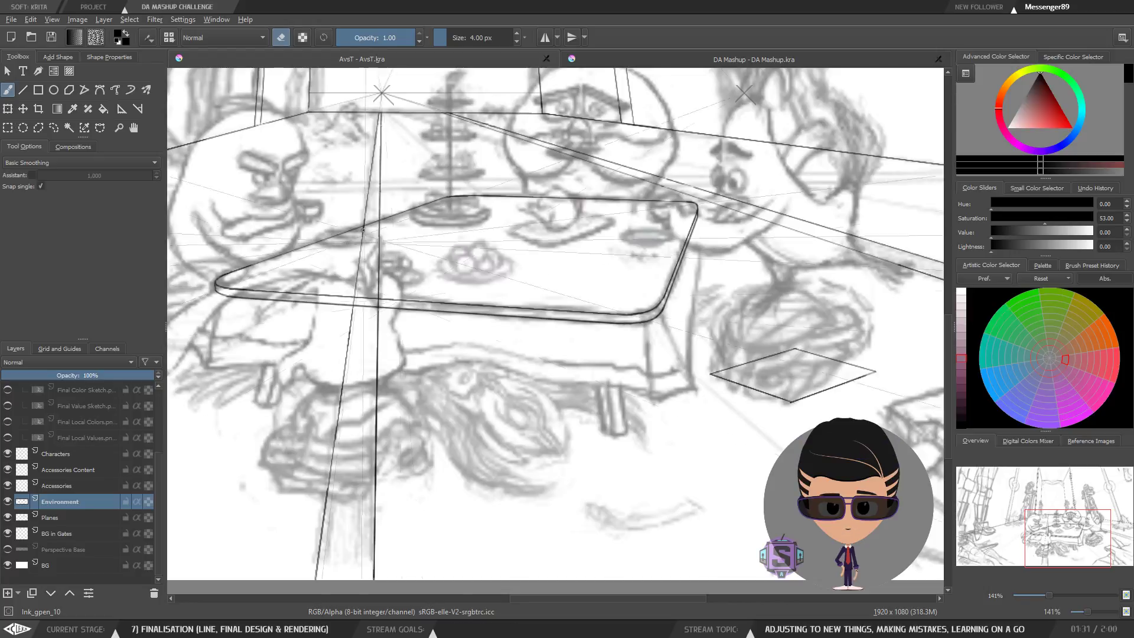
scroll(482, 429, down, 3)
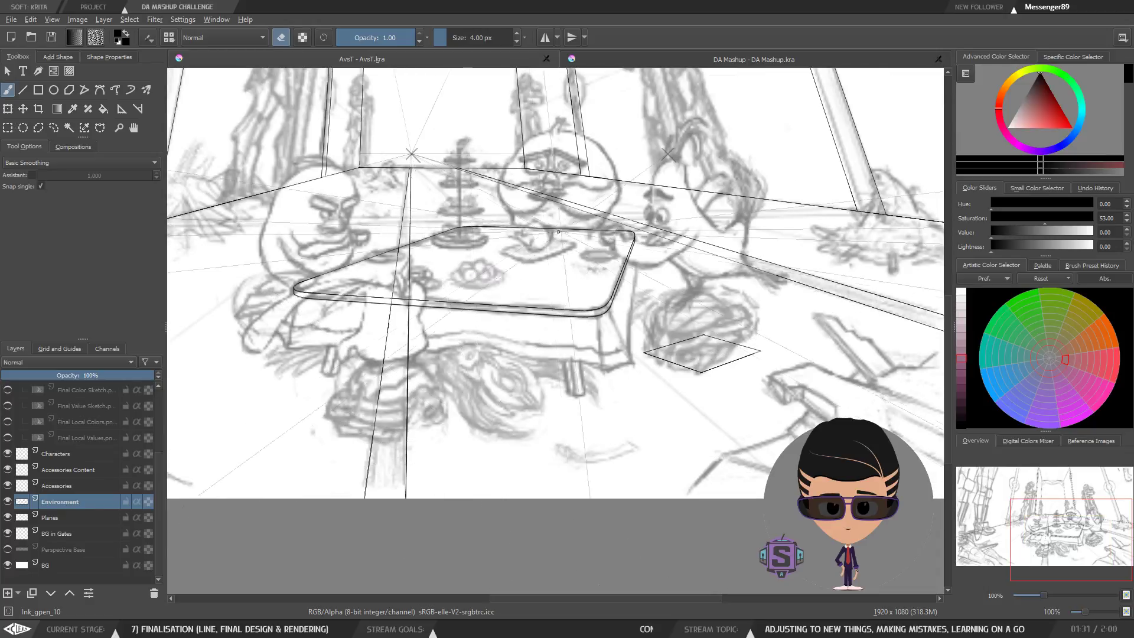
scroll(576, 280, down, 1)
scroll(576, 280, up, 1)
drag(576, 281, 567, 360)
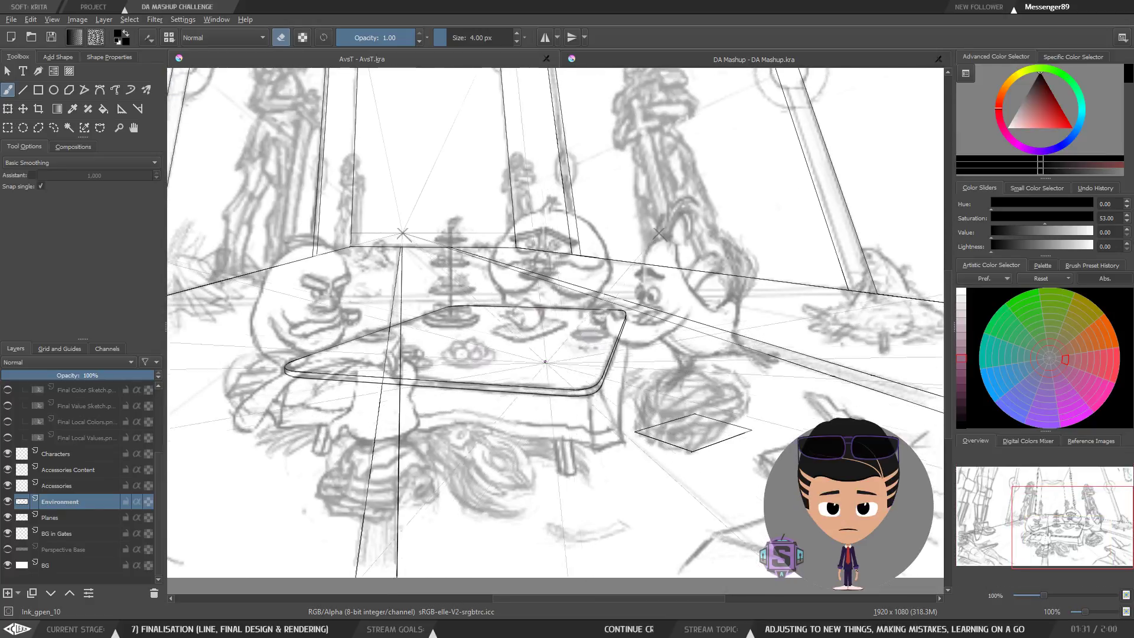
key(e)
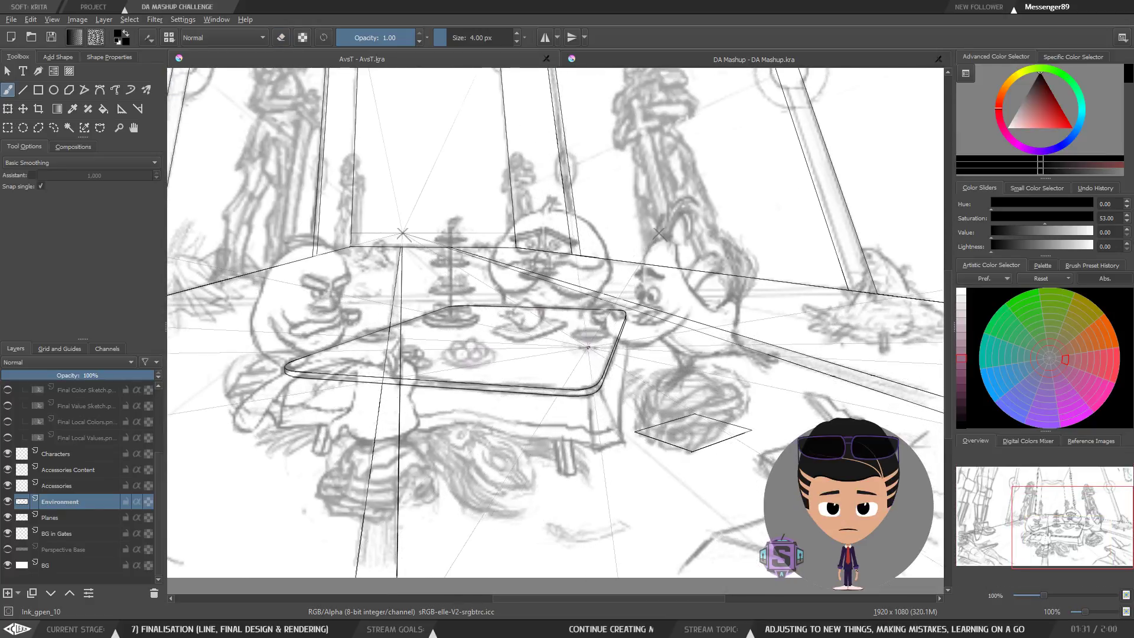
Examine the tabletop's perspective in the full scene and up close beside the seated characters and table items.
scroll(555, 331, down, 2)
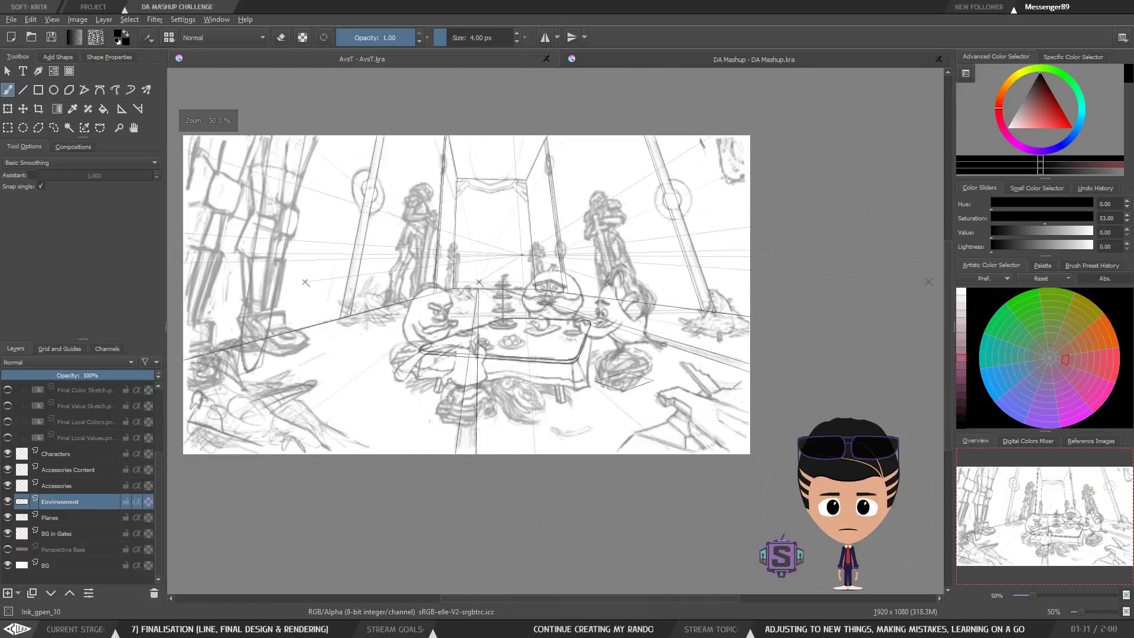
scroll(543, 322, up, 2)
mouse_move(502, 402)
mouse_down()
mouse_move(551, 359)
mouse_move(532, 366)
mouse_up()
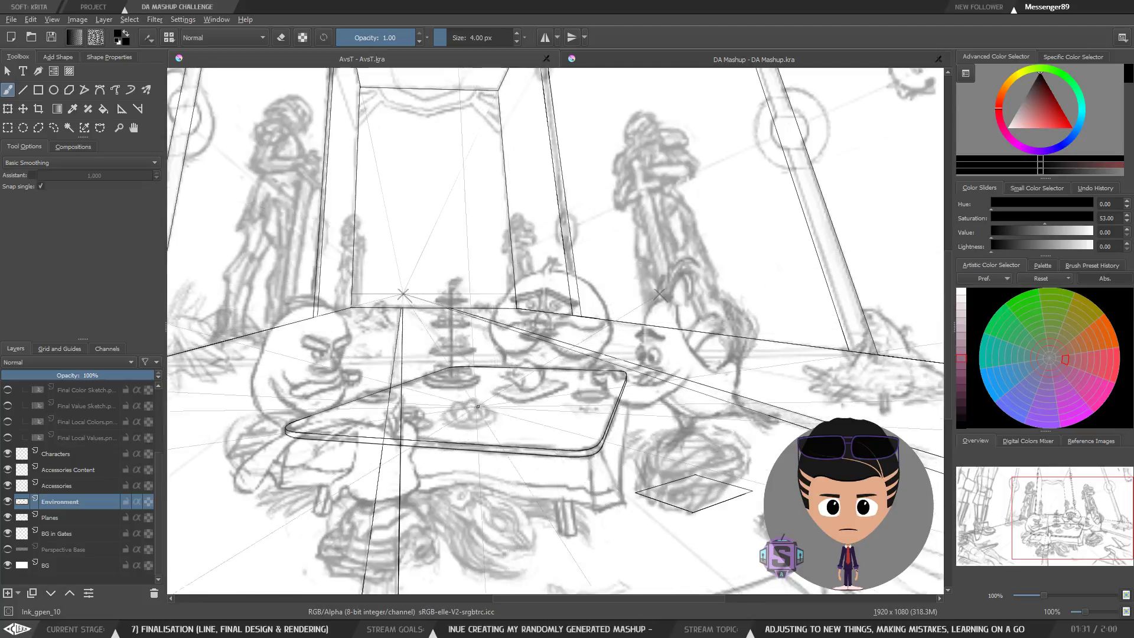
drag(449, 438, 647, 385)
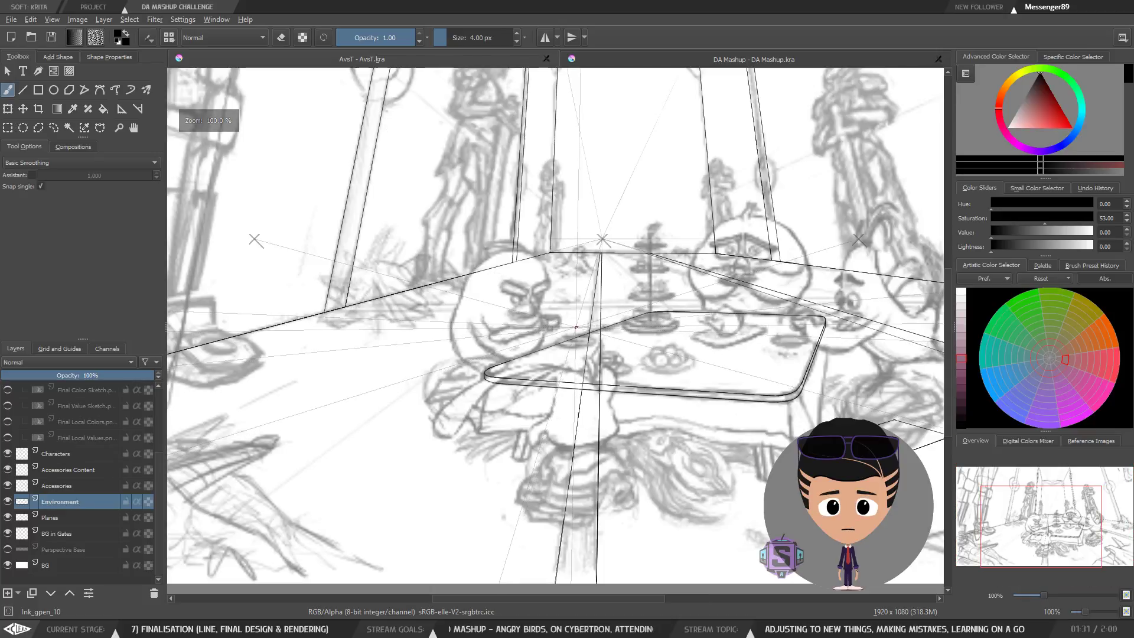
drag(577, 329, 491, 429)
drag(524, 326, 610, 172)
scroll(554, 342, up, 2)
drag(574, 341, 465, 427)
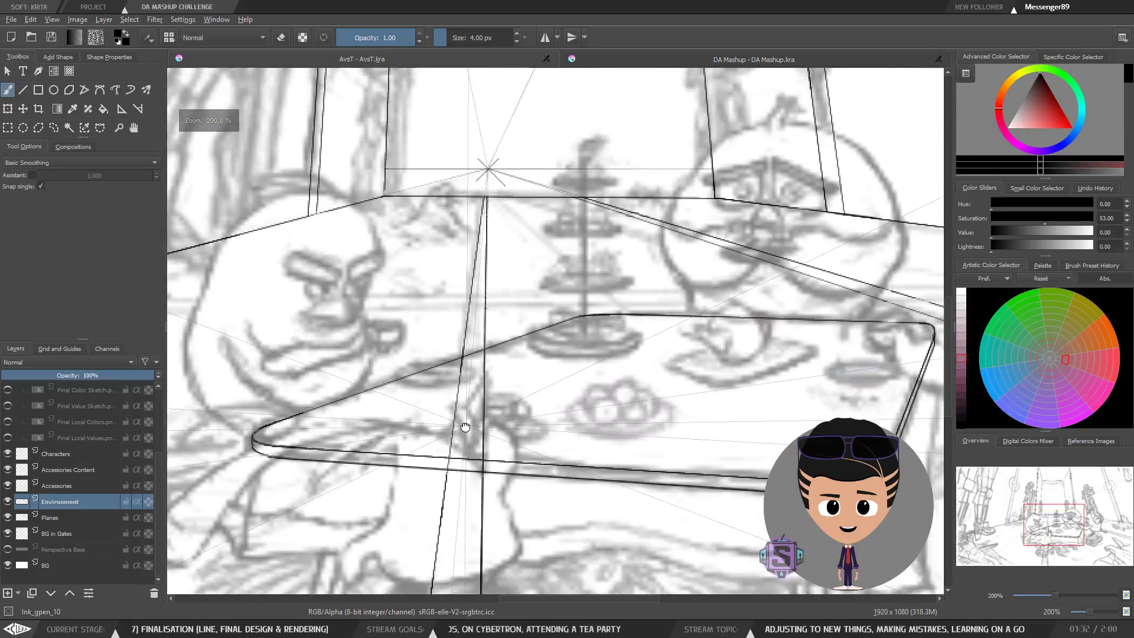
drag(592, 404, 469, 344)
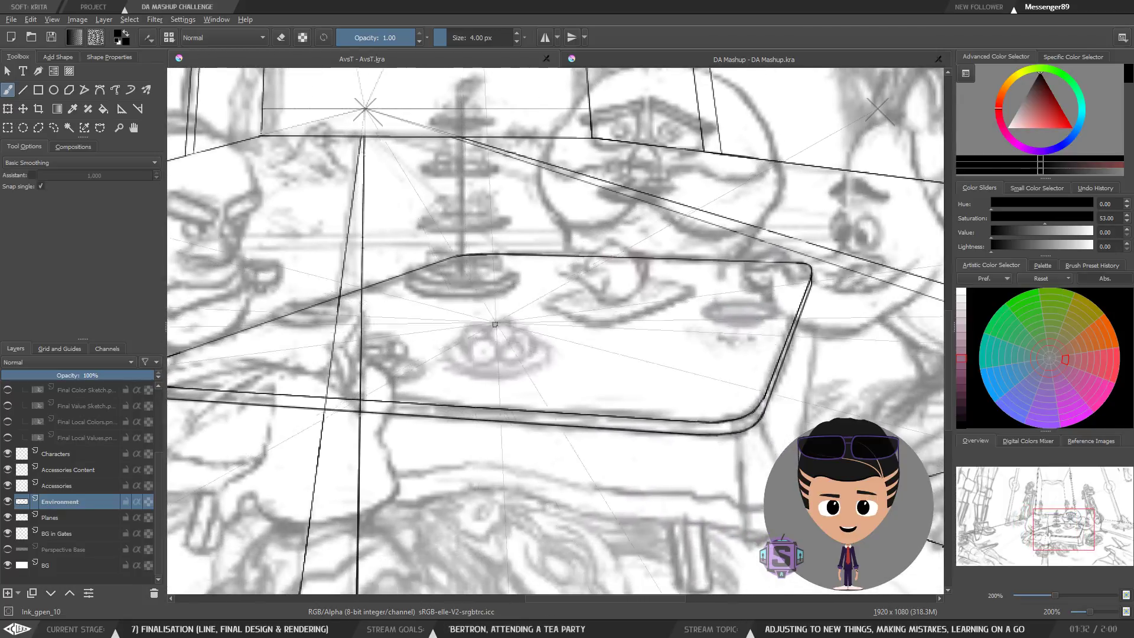
scroll(495, 324, down, 2)
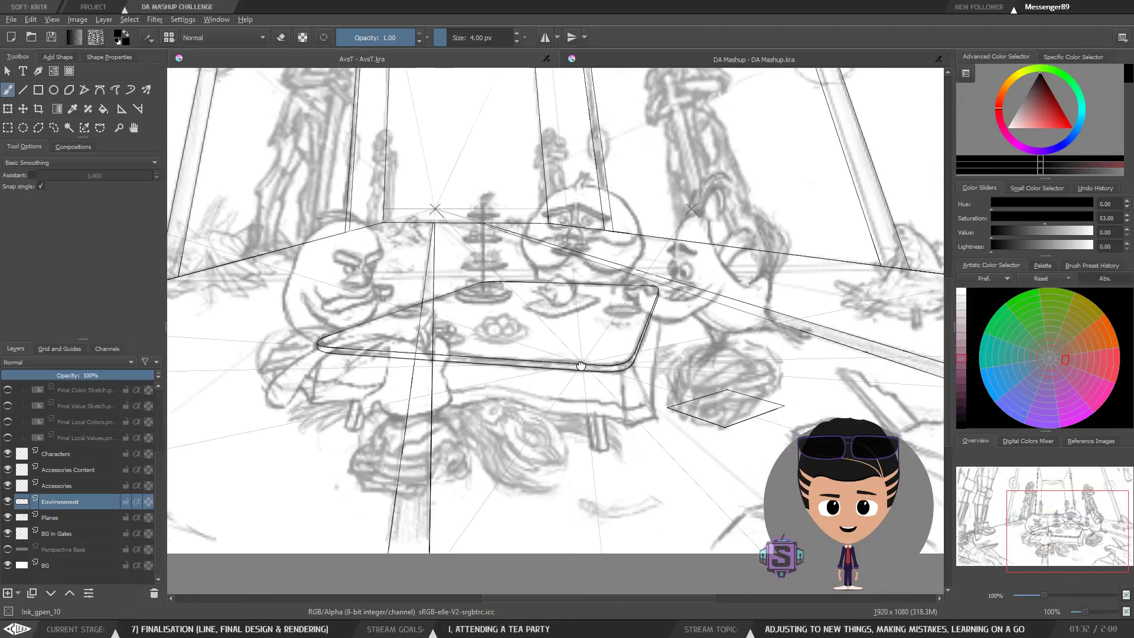
mouse_move(581, 365)
mouse_down()
mouse_move(561, 428)
mouse_move(554, 394)
mouse_move(474, 373)
mouse_up()
scroll(568, 349, up, 2)
key(l)
mouse_move(652, 418)
mouse_down()
mouse_move(393, 503)
mouse_move(646, 547)
mouse_move(688, 440)
mouse_up()
key(ctrl+shift+a)
key(b)
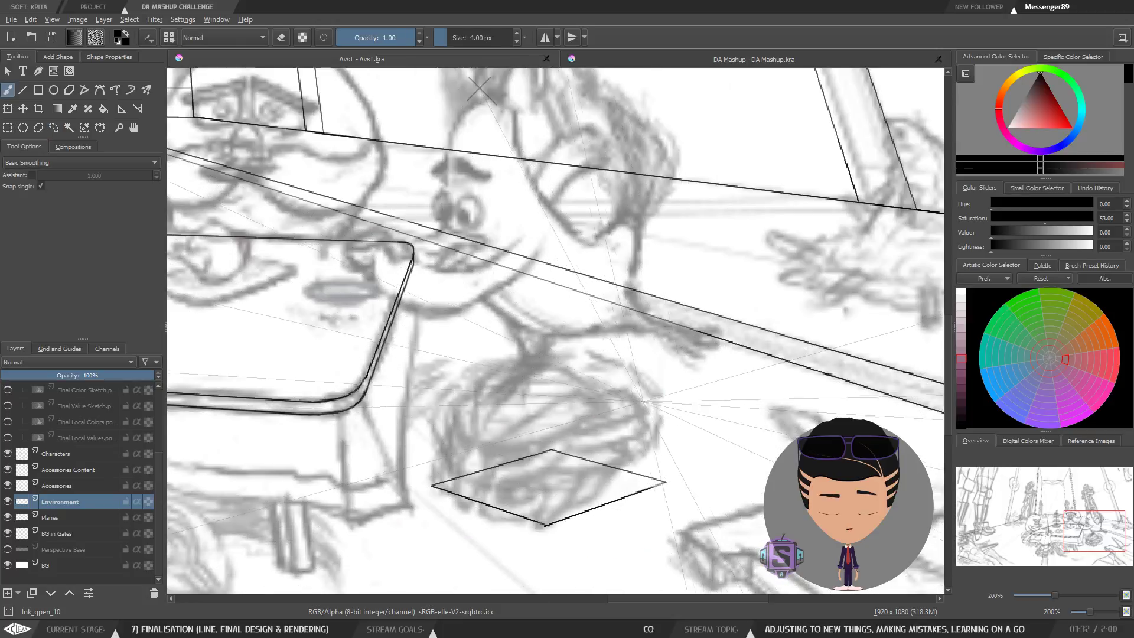
Inspect the tabletop's left end and back edge against the sketched characters, cake stand and plates.
key(ctrl+minus)
drag(516, 454, 604, 430)
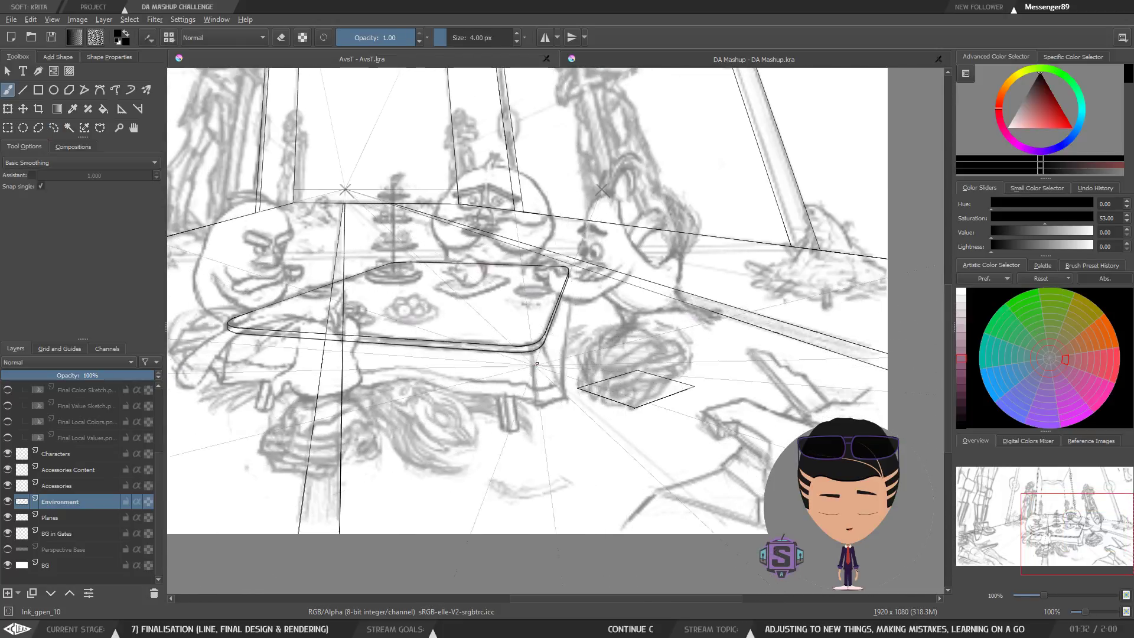
drag(460, 439, 536, 503)
drag(508, 410, 580, 403)
key(ctrl+plus)
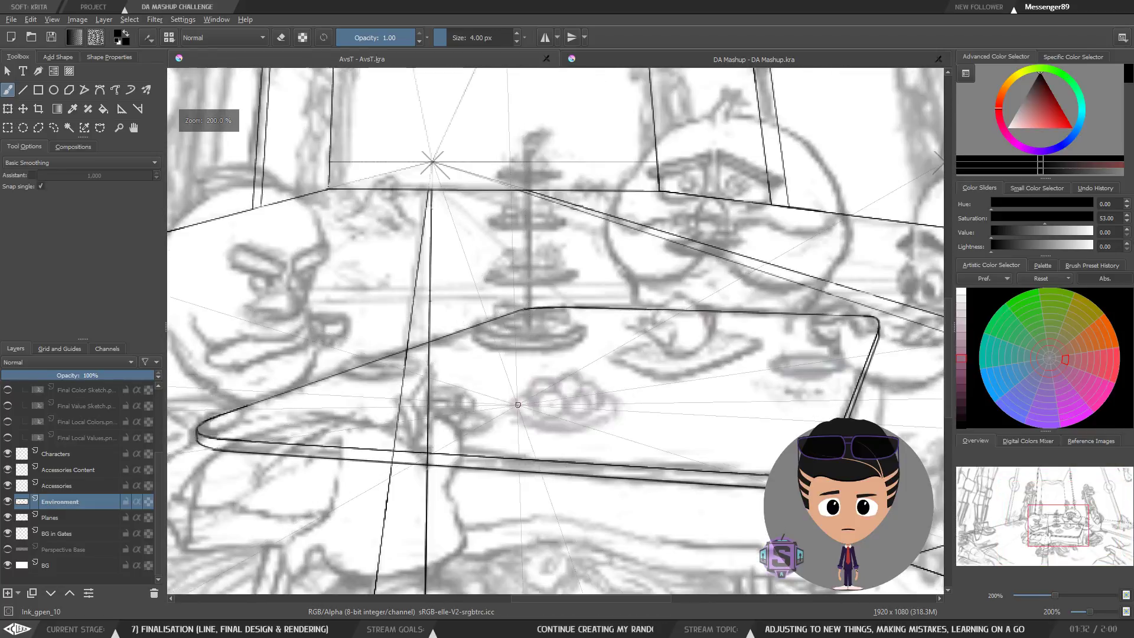
drag(496, 409, 573, 404)
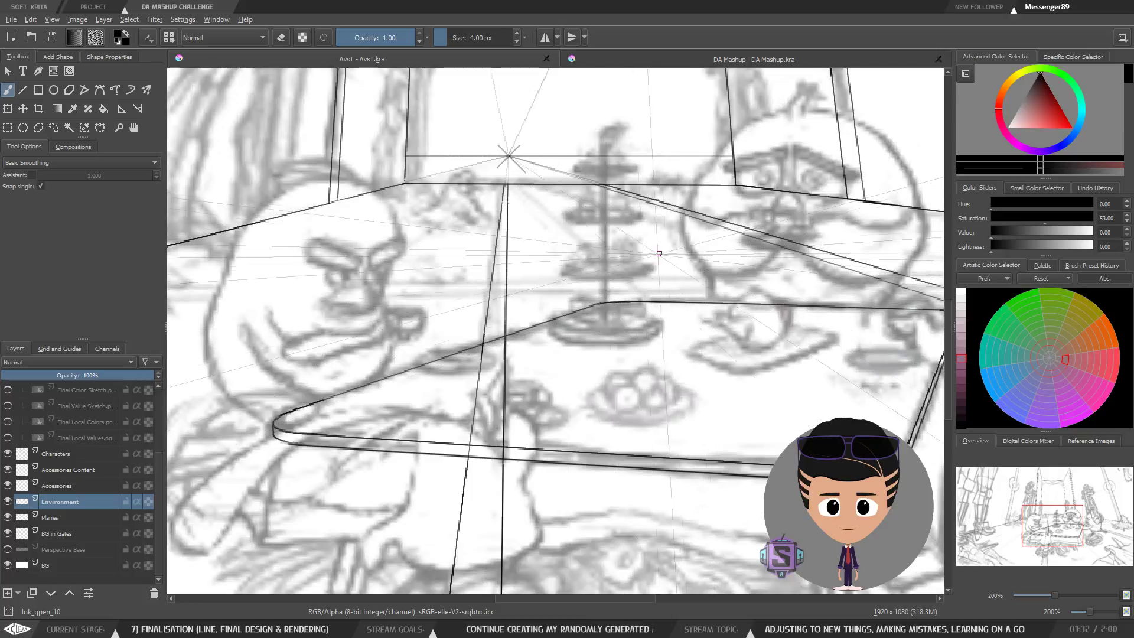
drag(642, 368, 559, 405)
key(ctrl+minus)
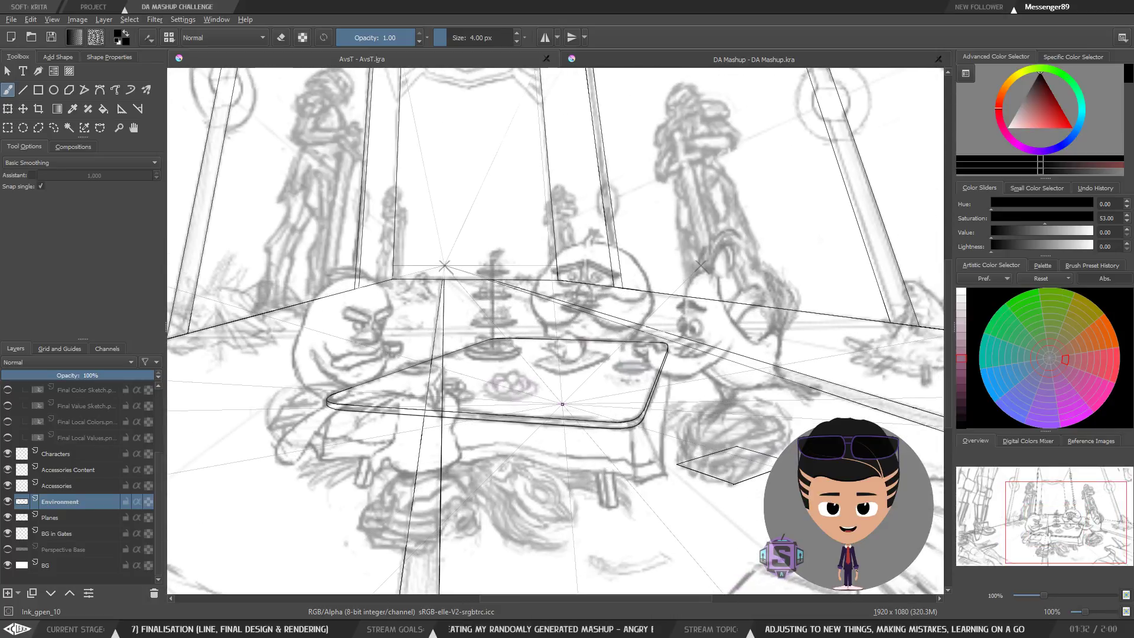
drag(523, 387, 494, 406)
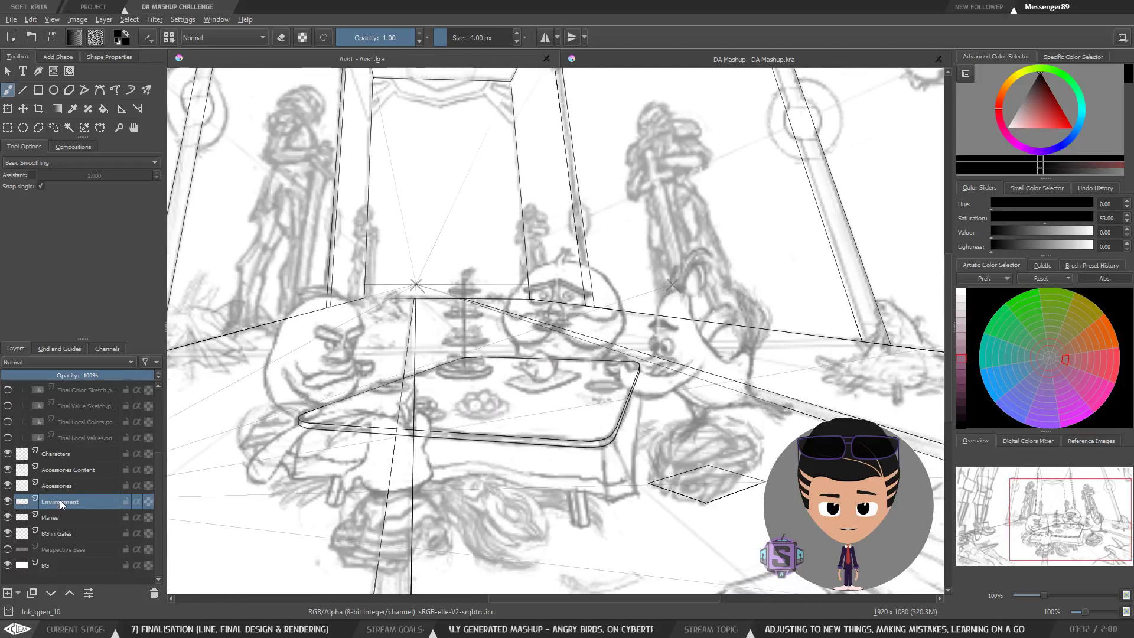
key(1)
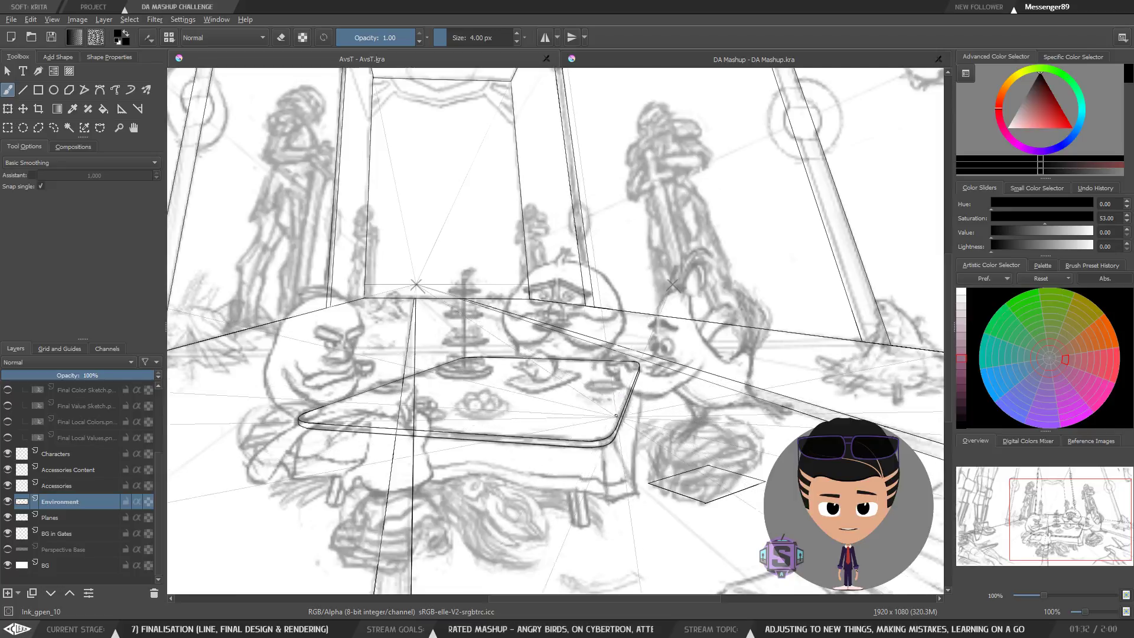
drag(715, 425, 590, 337)
key(plus)
key(plus)
key(l)
mouse_move(730, 409)
mouse_down()
mouse_move(502, 412)
mouse_move(732, 386)
mouse_up()
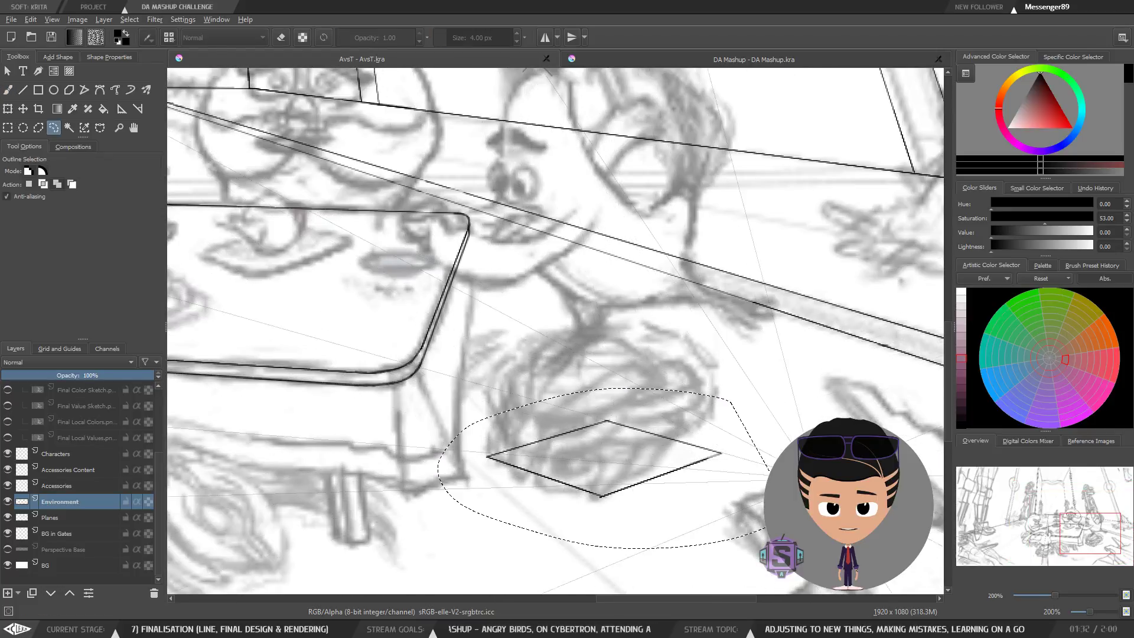
key(ctrl+shift+a)
key(b)
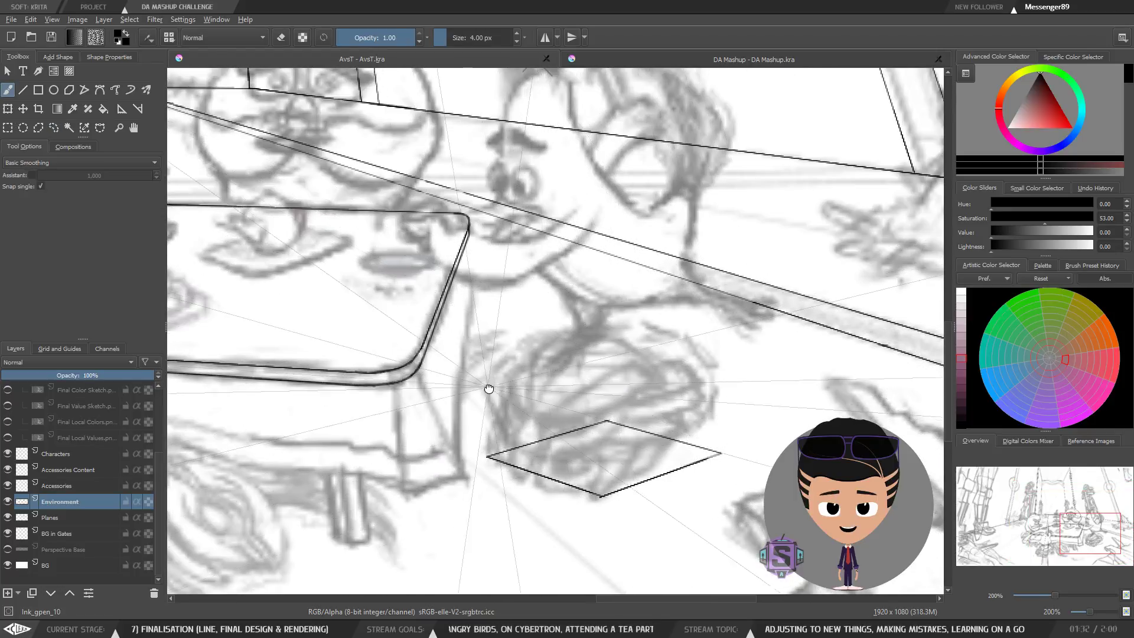
Check the tabletop's shape in the composition, flipping the canvas view horizontally and back.
mouse_move(488, 393)
mouse_down()
mouse_move(582, 477)
mouse_move(903, 491)
mouse_move(885, 477)
mouse_move(874, 401)
mouse_move(883, 362)
mouse_up()
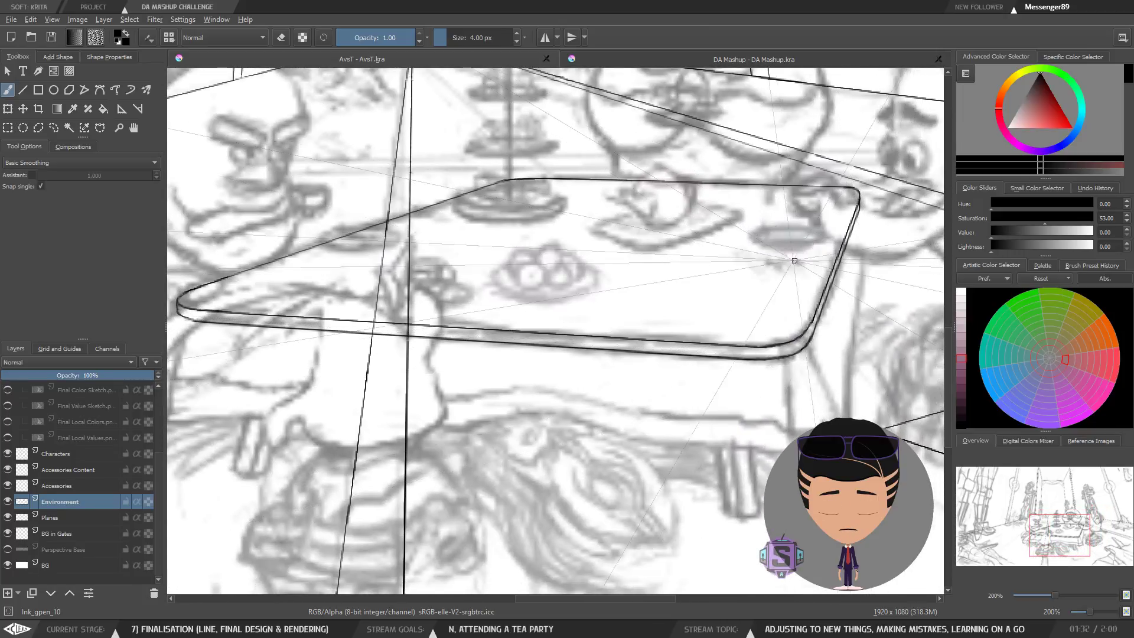
key(1)
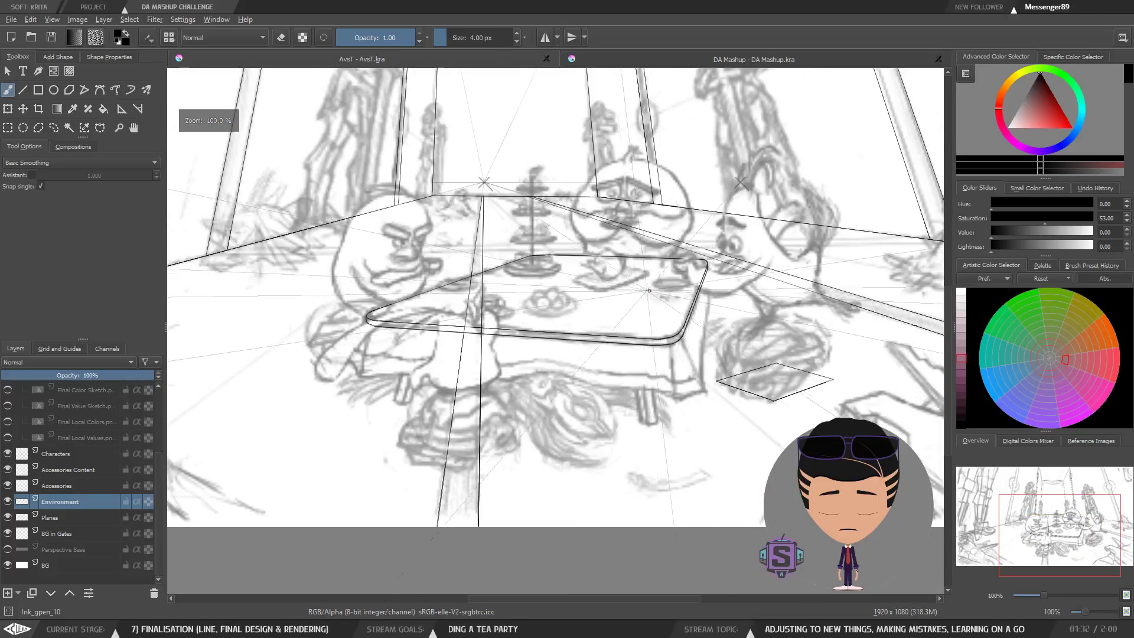
drag(592, 334, 579, 361)
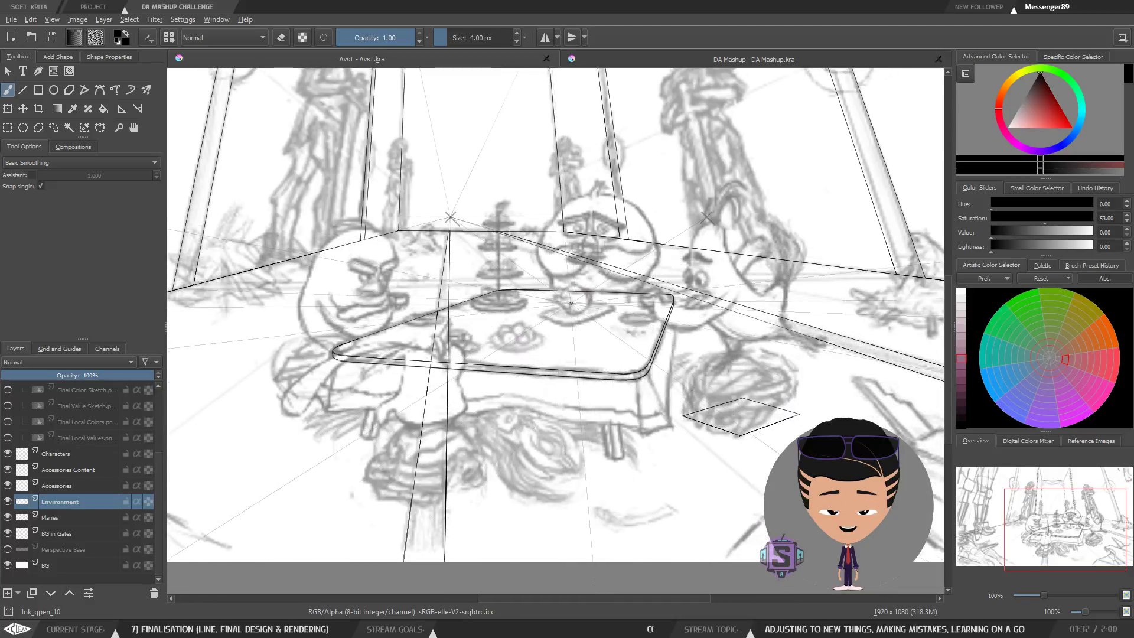
key(m)
key(m)
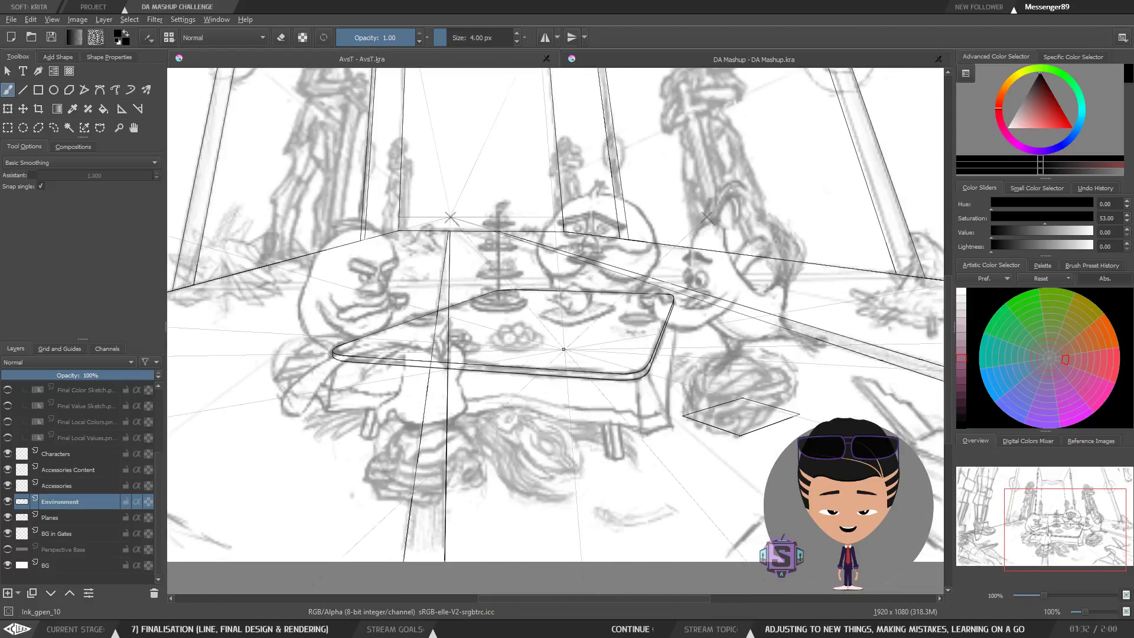
scroll(564, 349, down, 2)
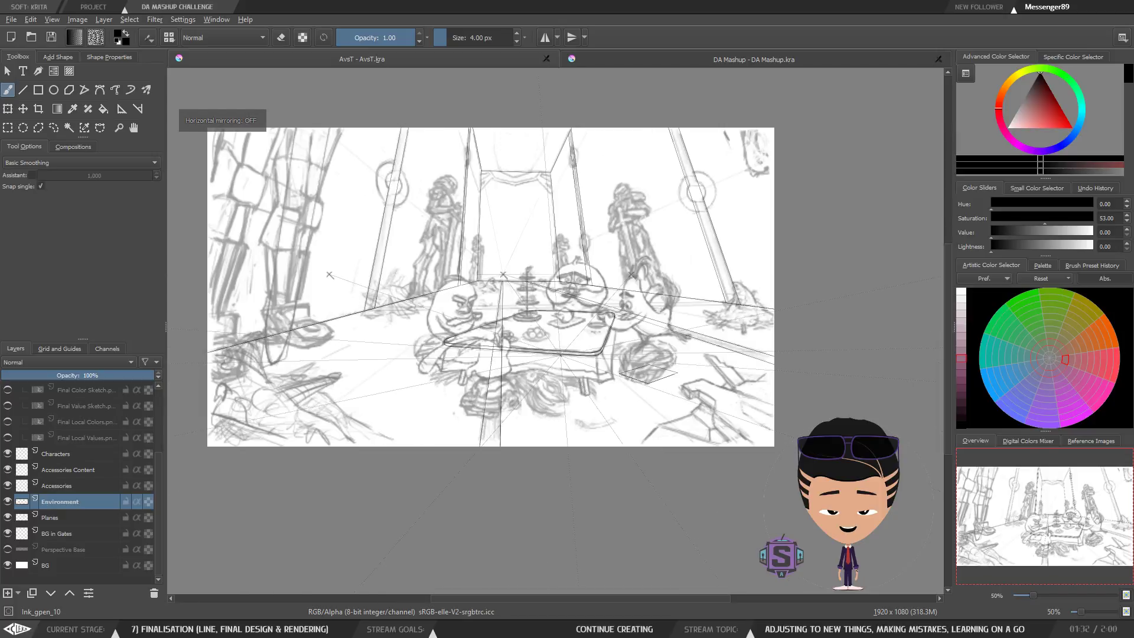
scroll(559, 355, up, 2)
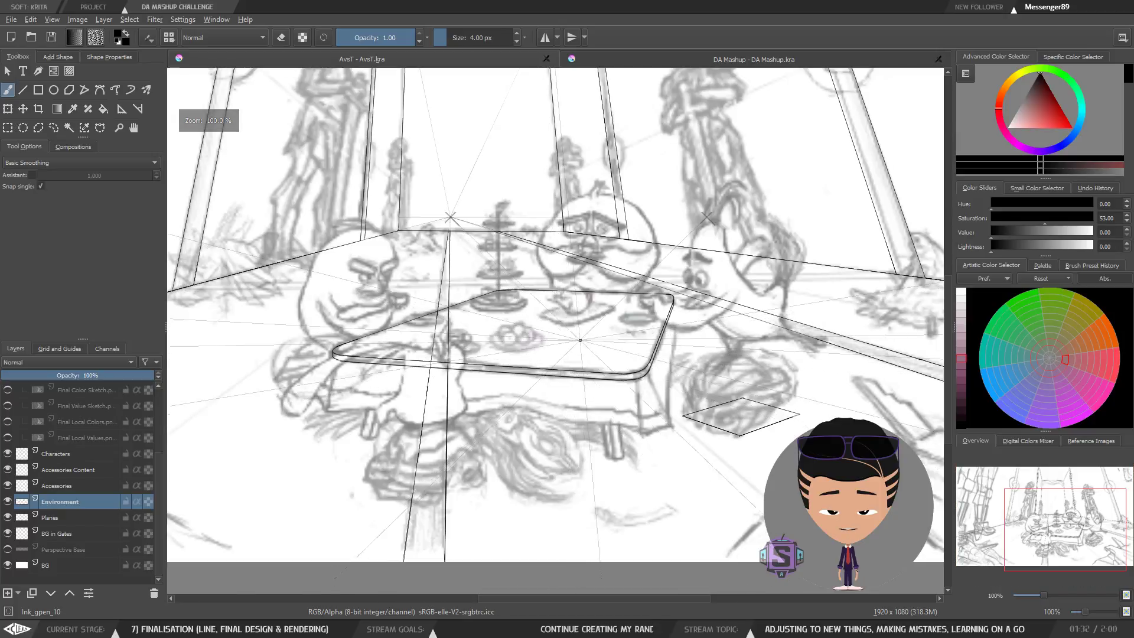
mouse_move(574, 355)
mouse_down()
mouse_move(540, 343)
mouse_move(562, 354)
mouse_up()
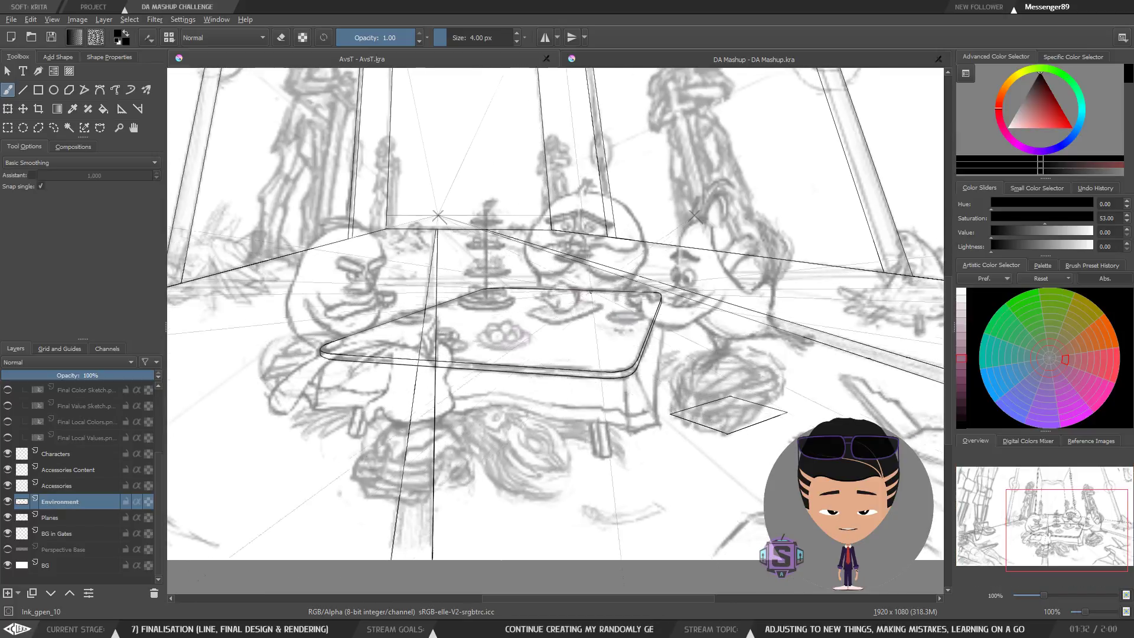
drag(482, 270, 652, 306)
drag(522, 371, 439, 367)
drag(528, 261, 558, 304)
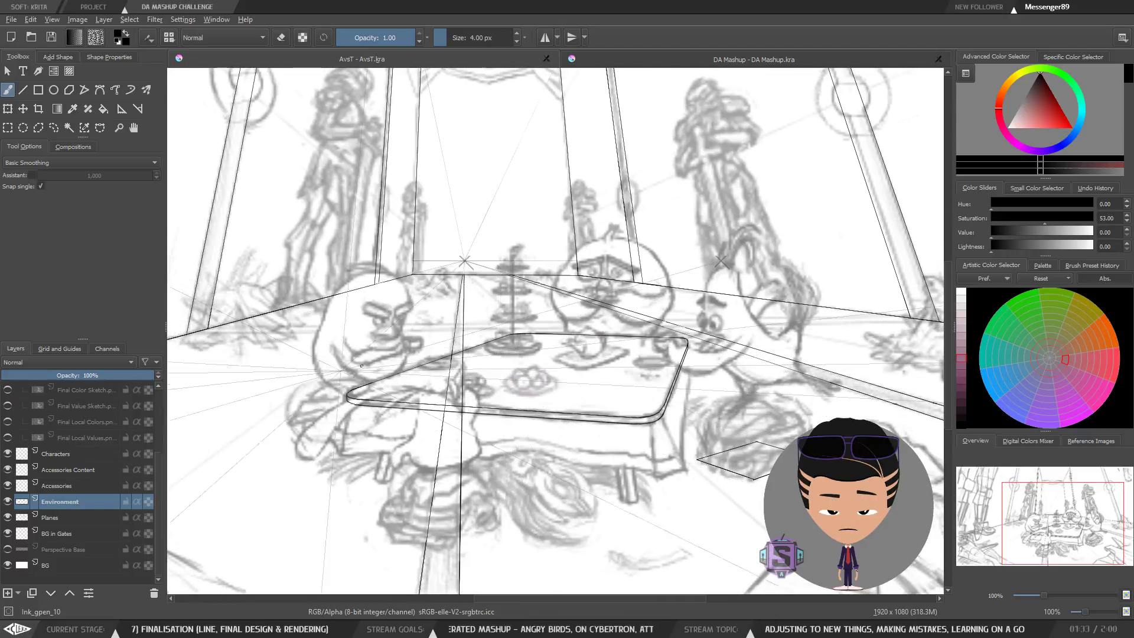
Hide and show the Environment and Planes layers in turn to check which line art each one holds.
click(9, 502)
click(8, 502)
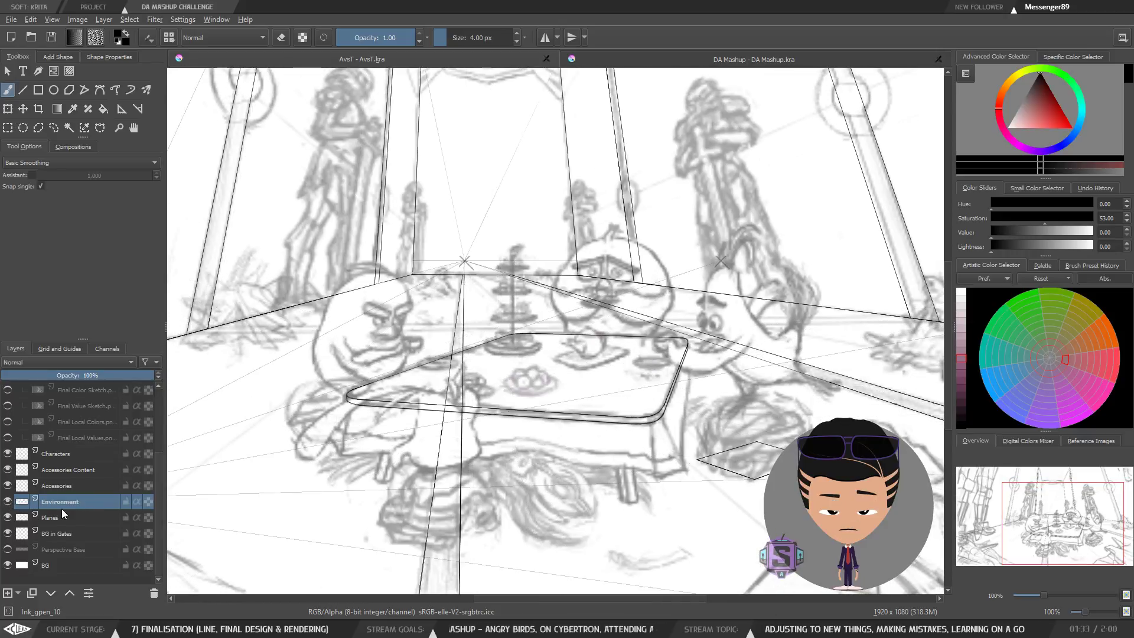
click(12, 522)
click(10, 520)
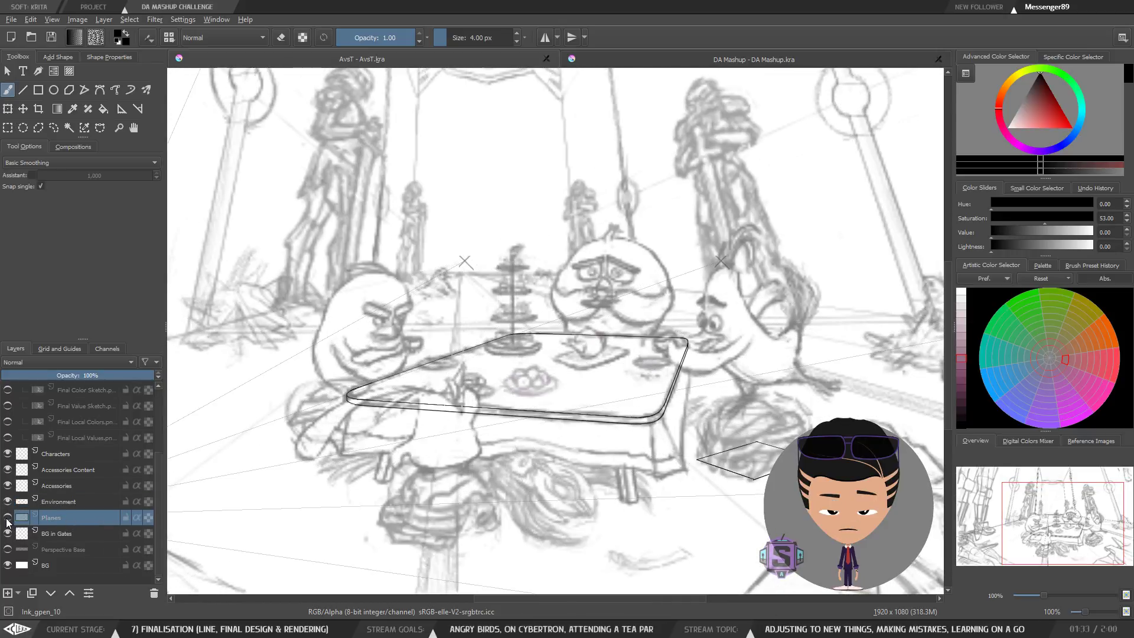
click(7, 519)
click(59, 502)
click(8, 502)
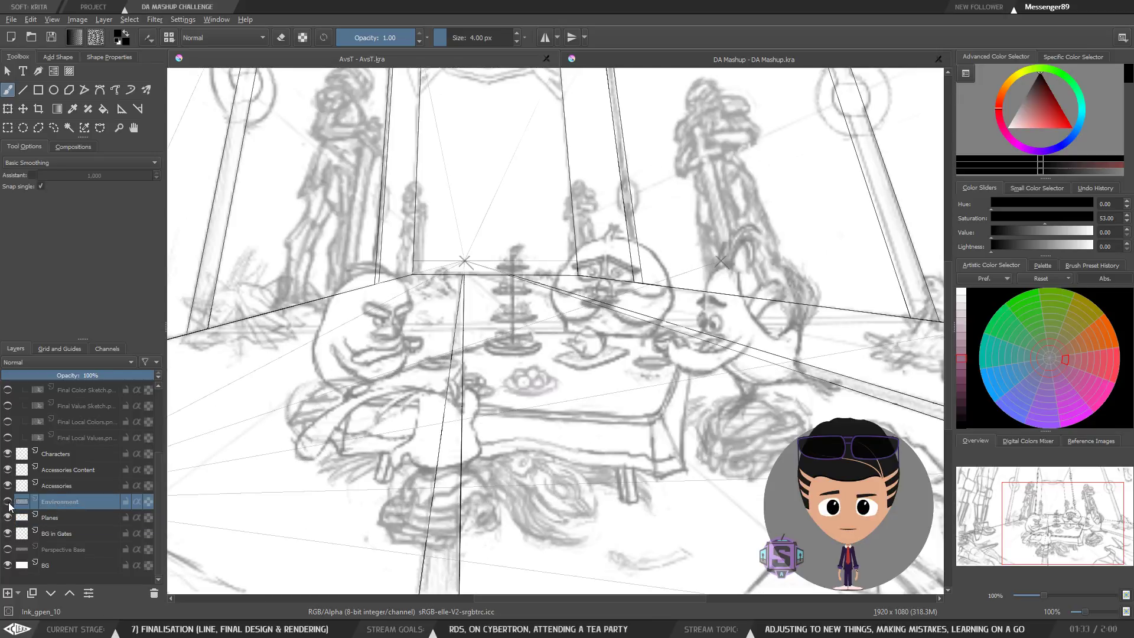
click(8, 502)
Check the contents of the Accessories, Accessories Content and Characters layers, and preview the remaining layers down to BG.
click(65, 488)
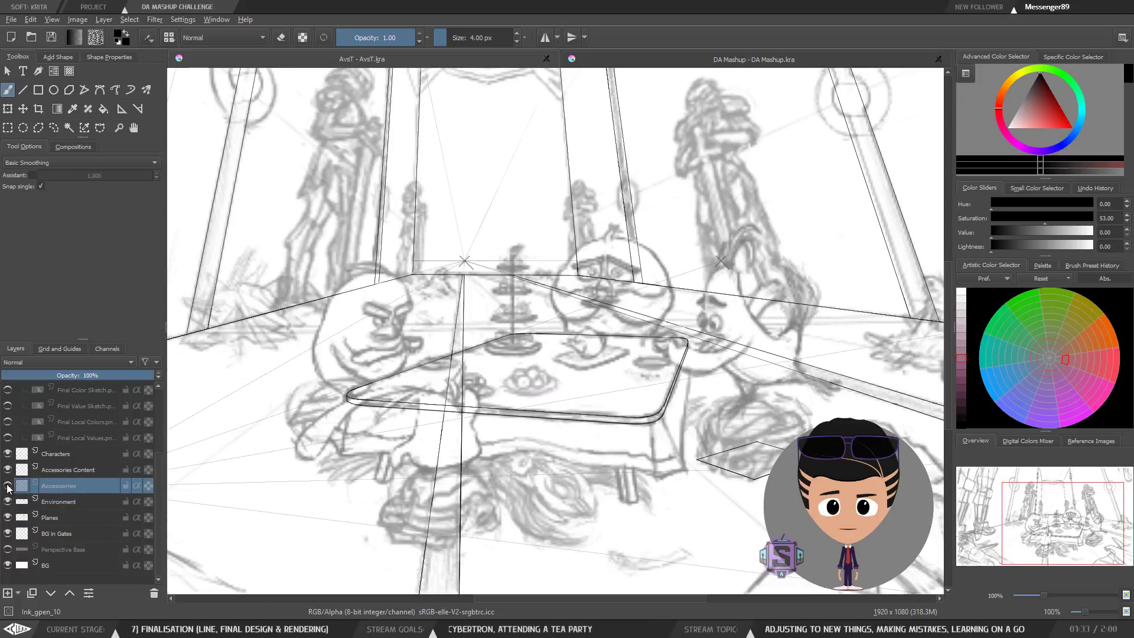
click(8, 486)
click(64, 471)
click(7, 471)
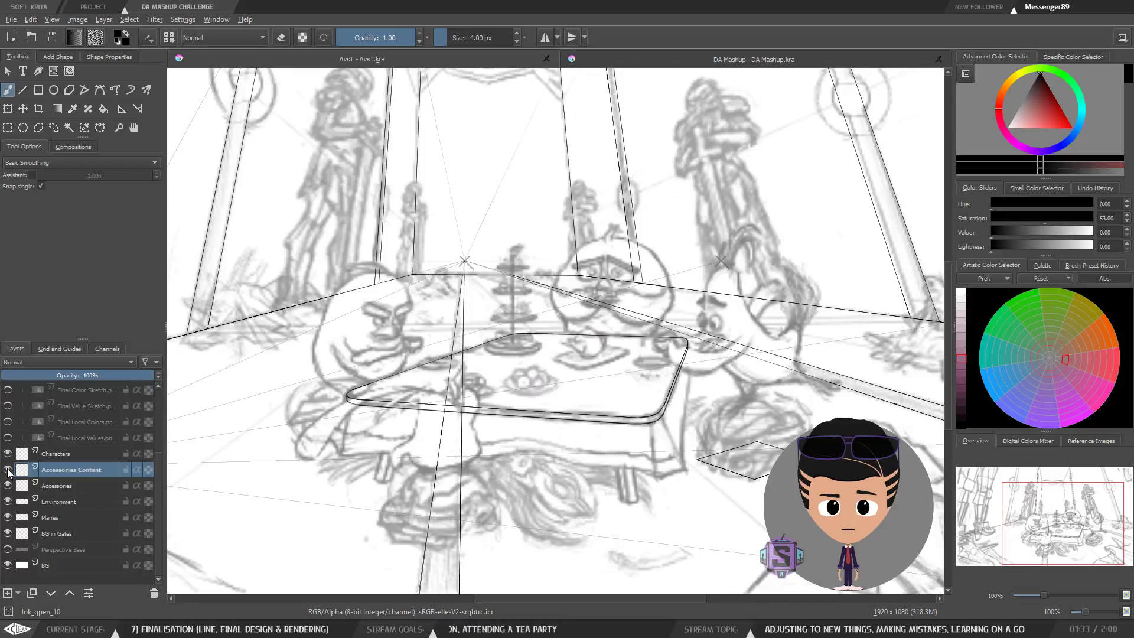
click(55, 454)
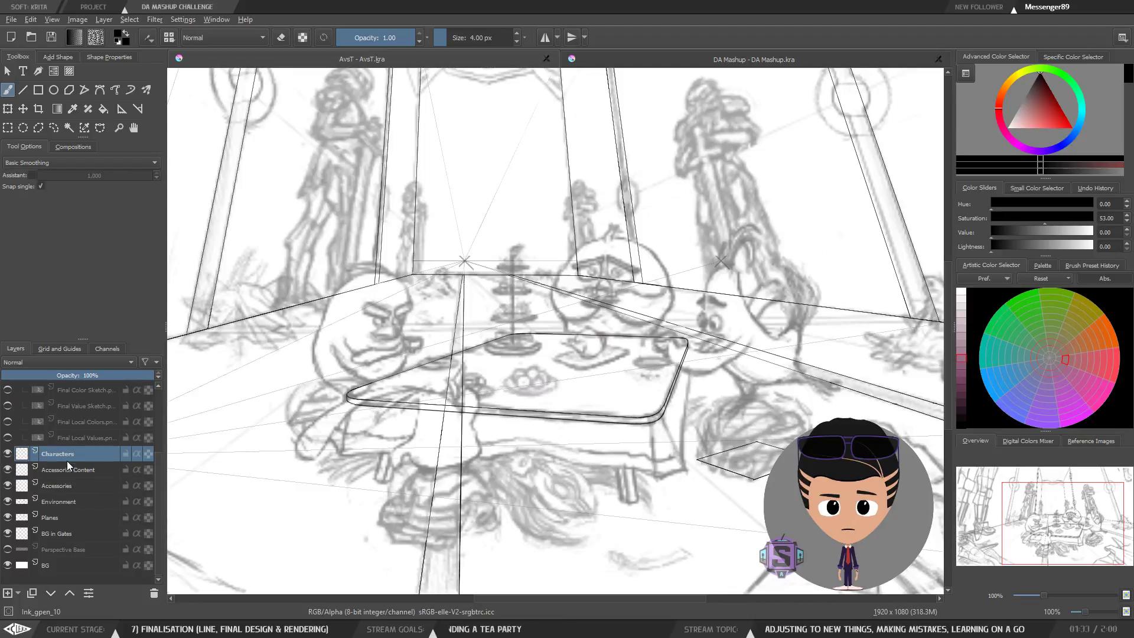
mouse_move(21, 456)
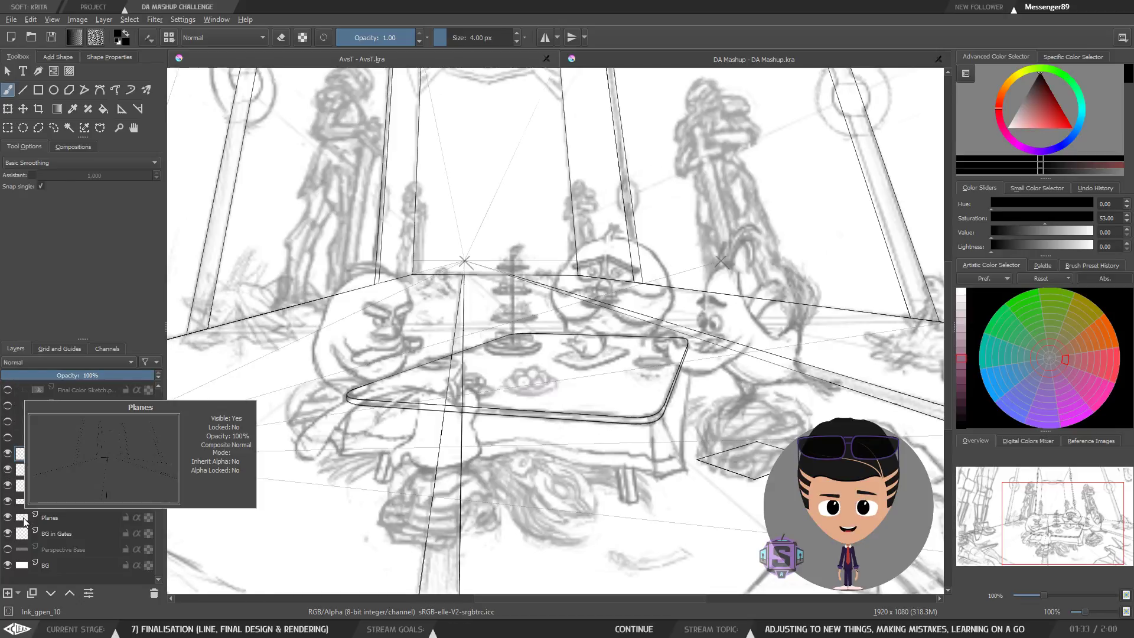
mouse_move(21, 539)
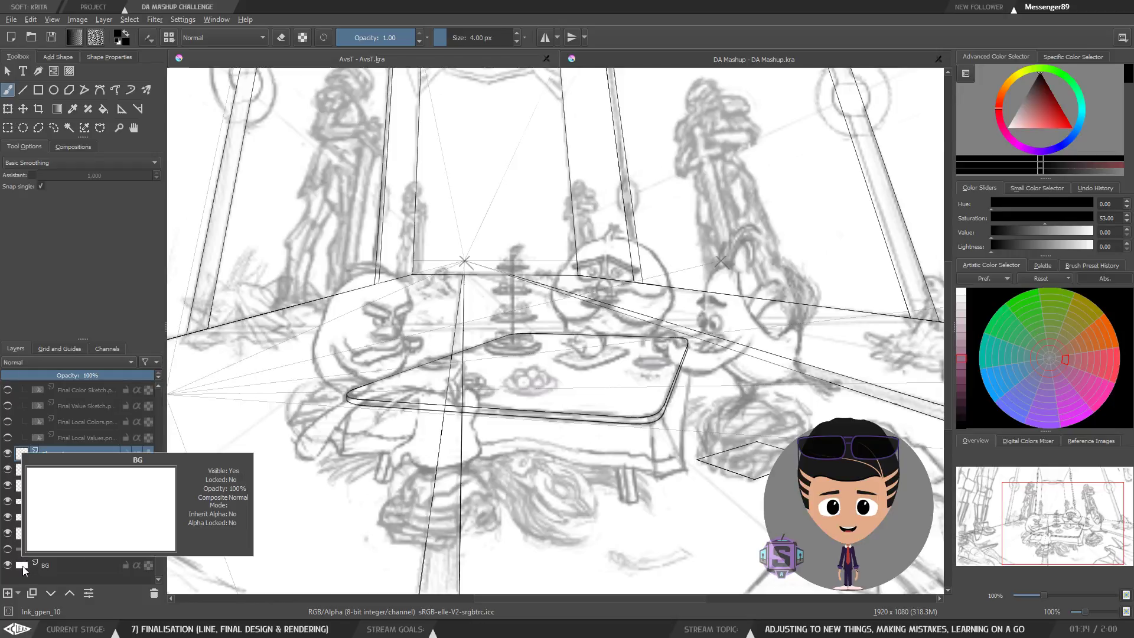
Review the whole composition and save the drawing.
key(minus)
key(minus)
key(plus)
key(plus)
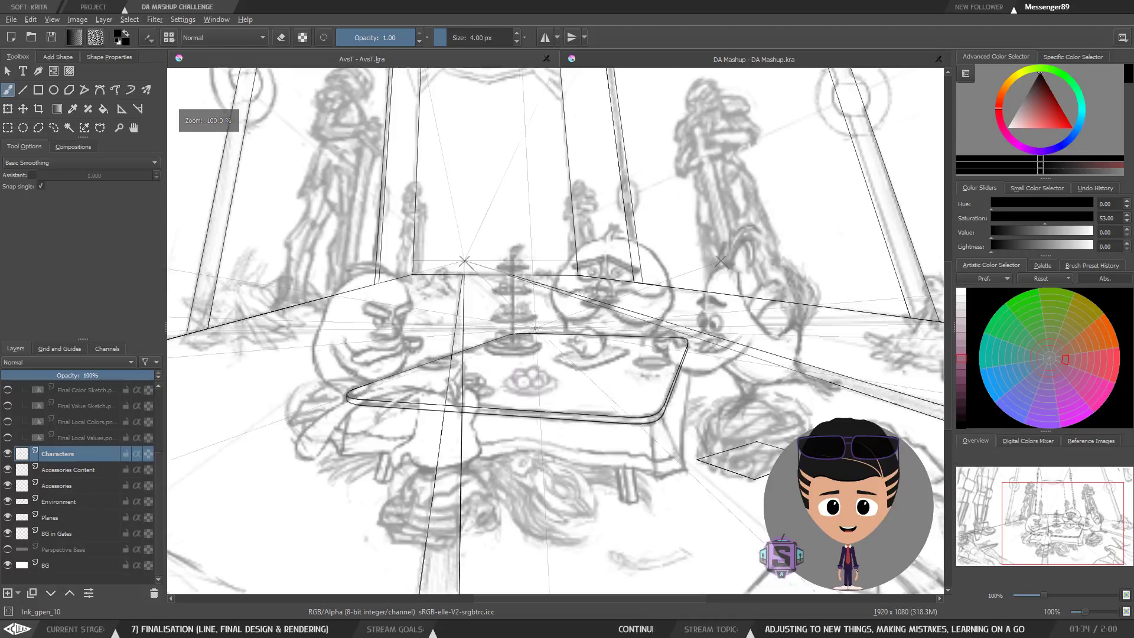
key(minus)
key(minus)
drag(494, 264, 492, 305)
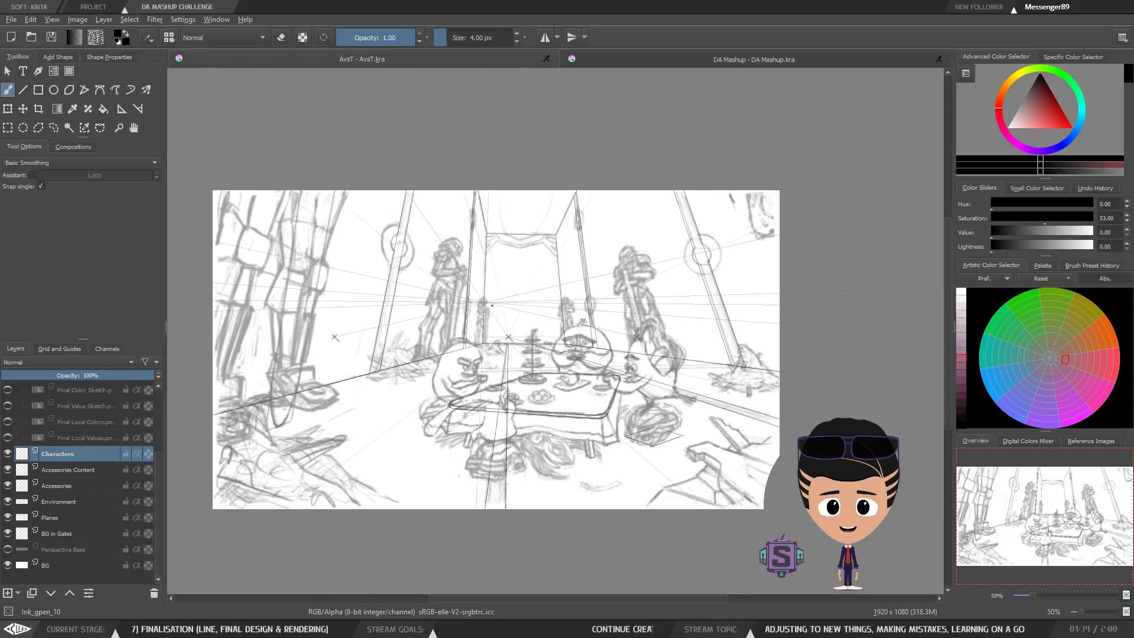
click(52, 37)
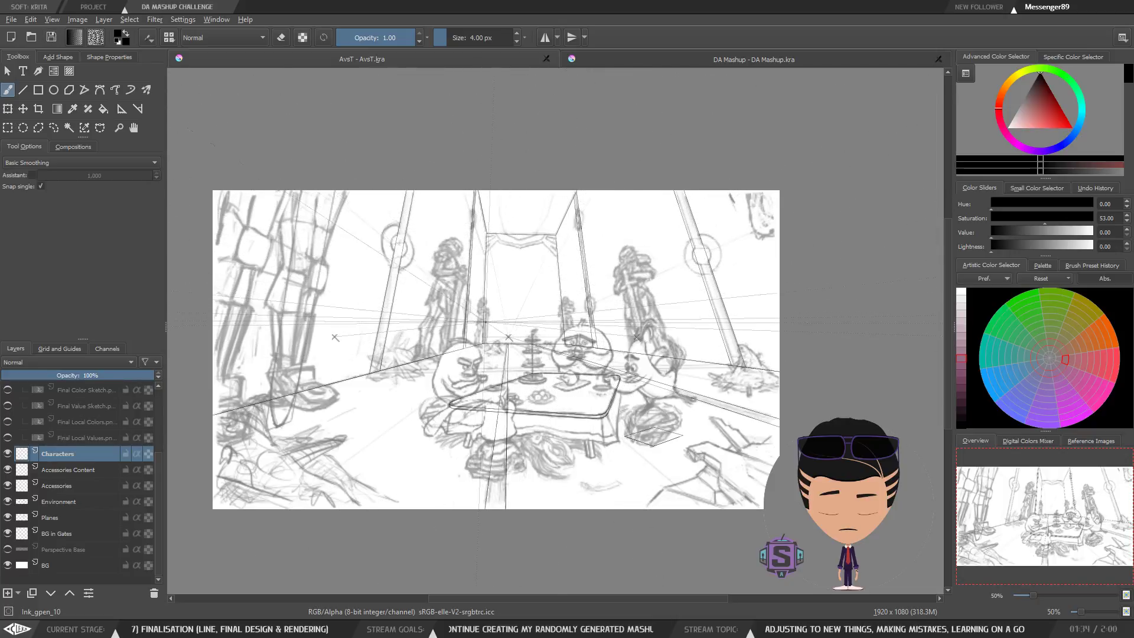
Ink the lower edge of the gateway's left diagonal corner brace beneath the top beam, following the sketch.
drag(495, 303, 491, 280)
key(1)
drag(363, 251, 527, 400)
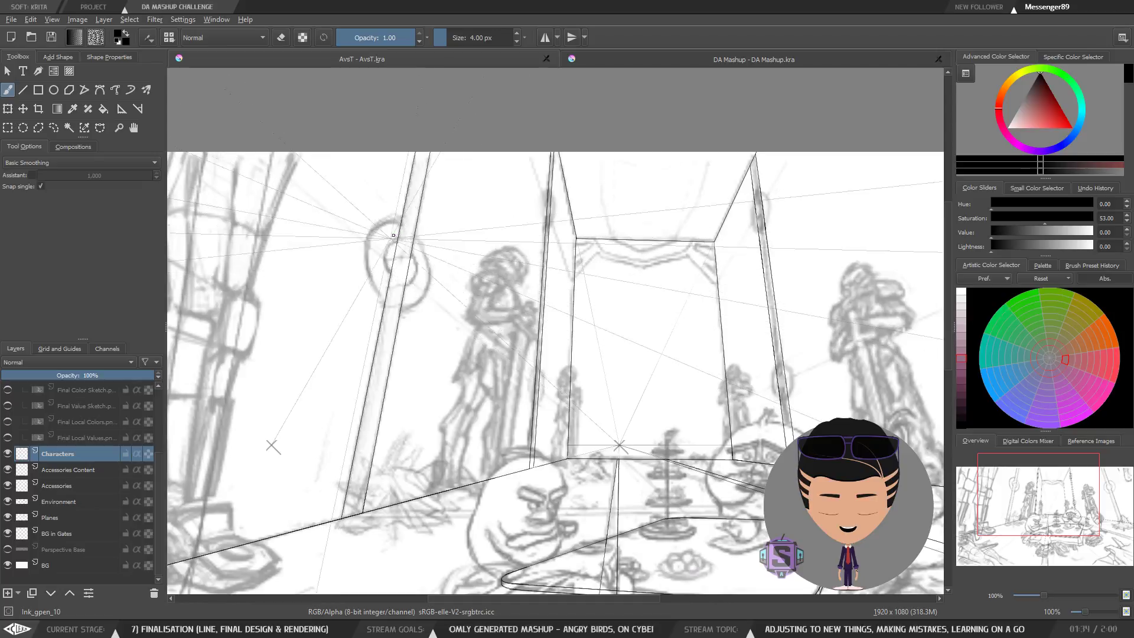
key(plus)
drag(331, 256, 364, 302)
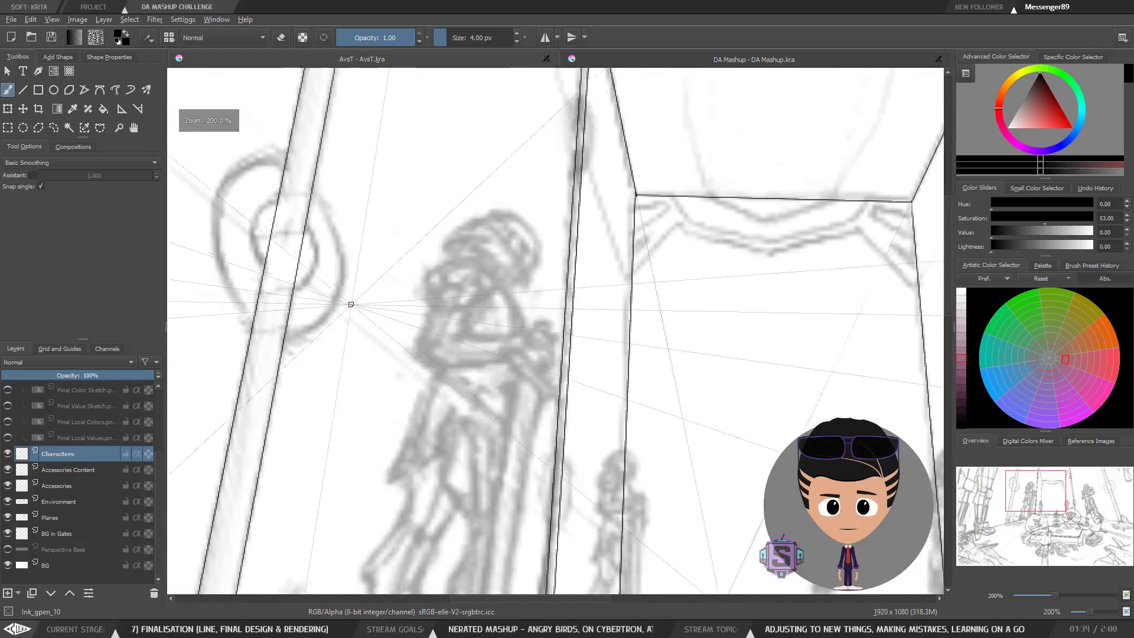
key(minus)
drag(577, 445, 435, 369)
key(plus)
drag(445, 208, 461, 387)
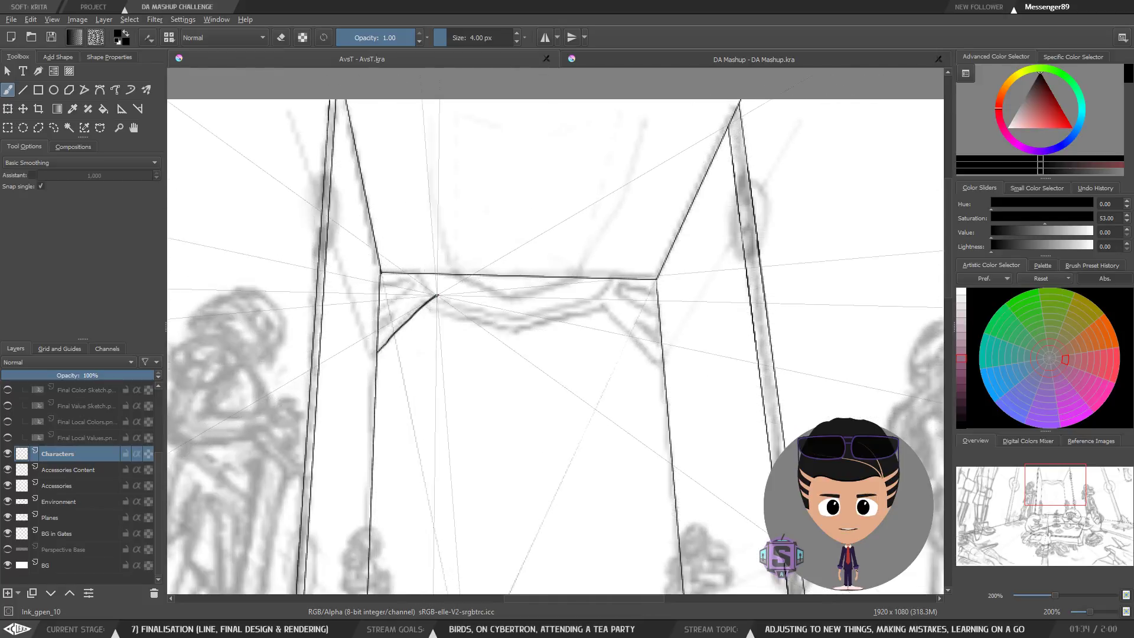
Examine the rough sketch and perspective lines from the central gate down to the birds around the tea table.
key(minus)
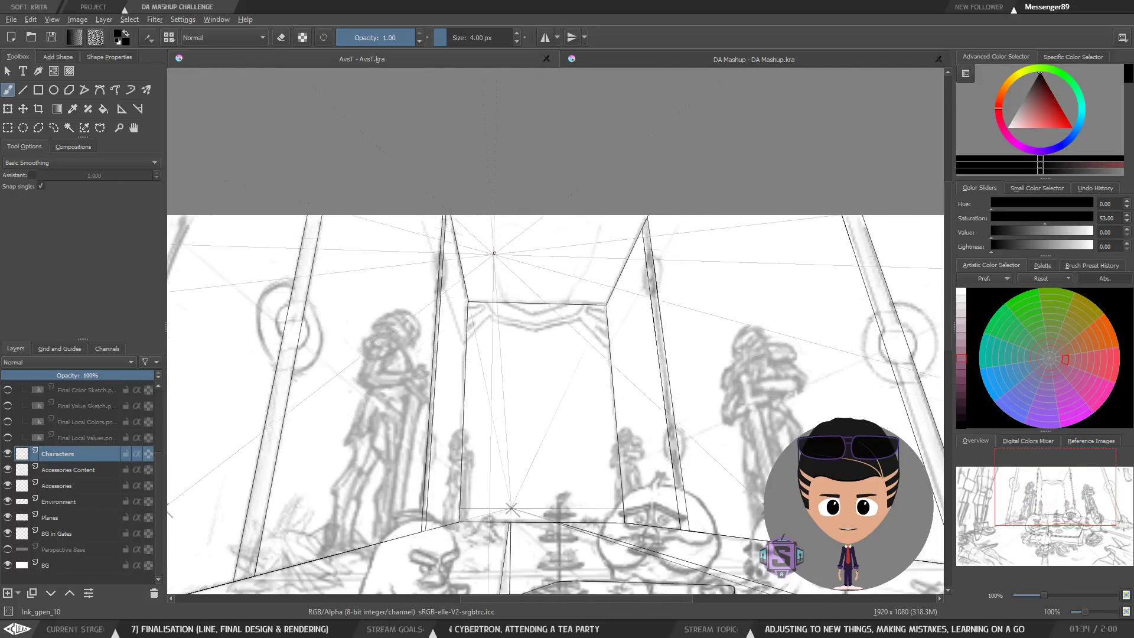
key(minus)
drag(555, 373, 539, 337)
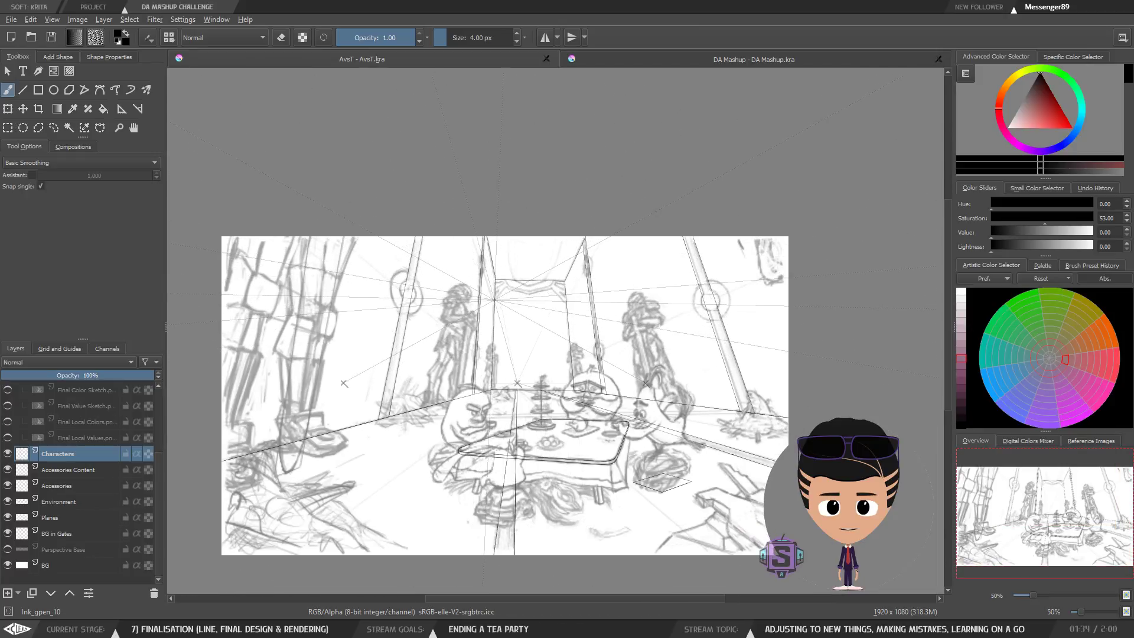
drag(585, 228, 569, 262)
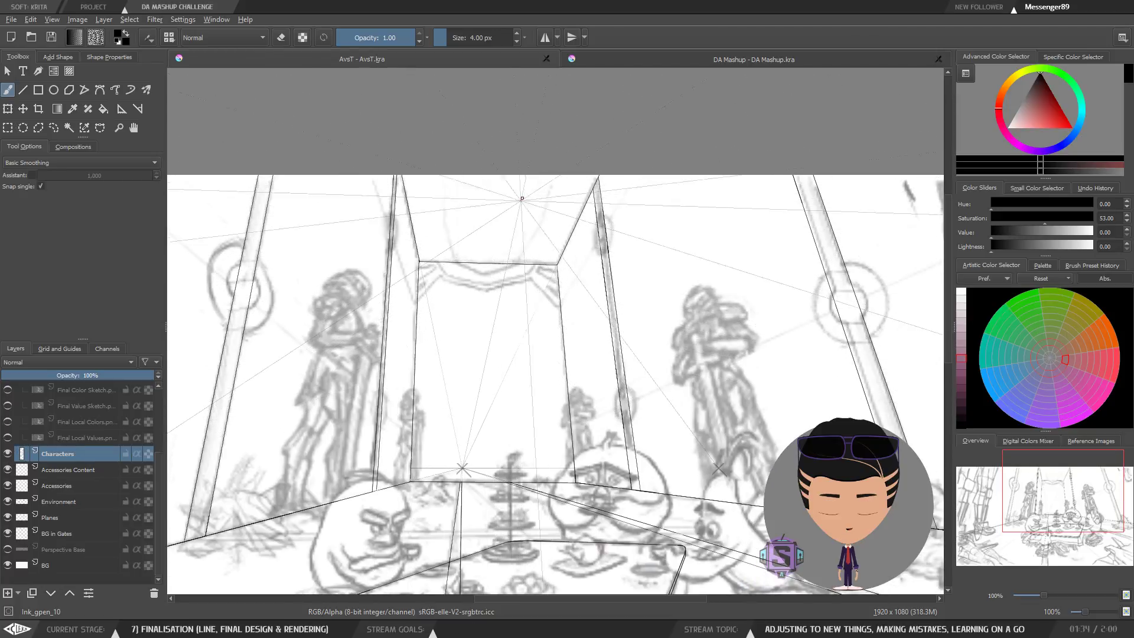
drag(479, 340, 470, 331)
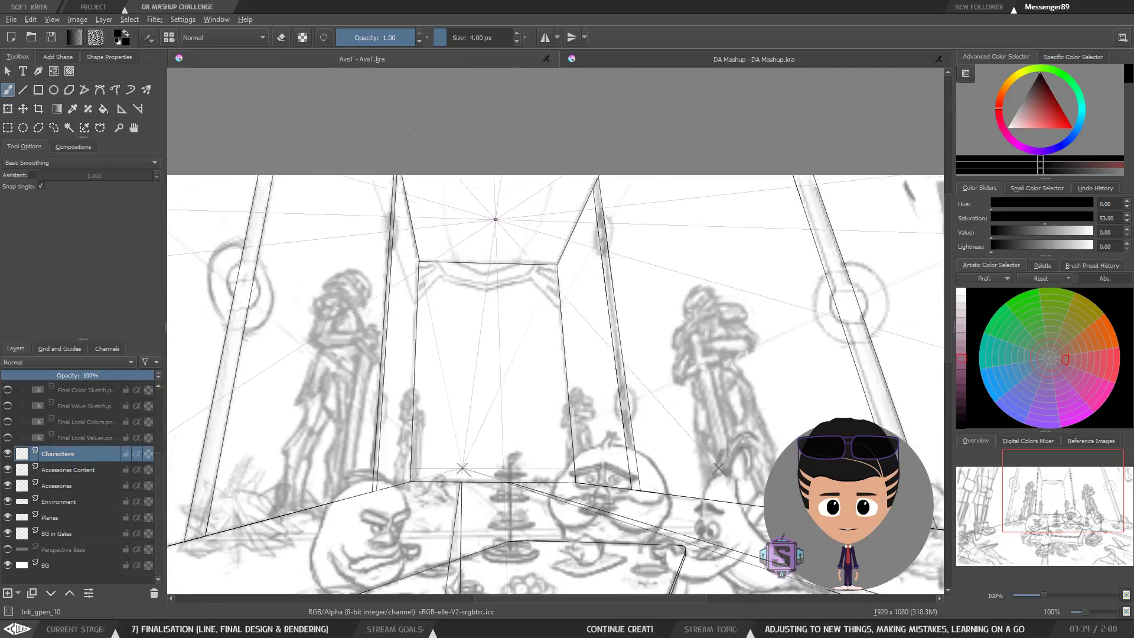
drag(437, 375, 433, 374)
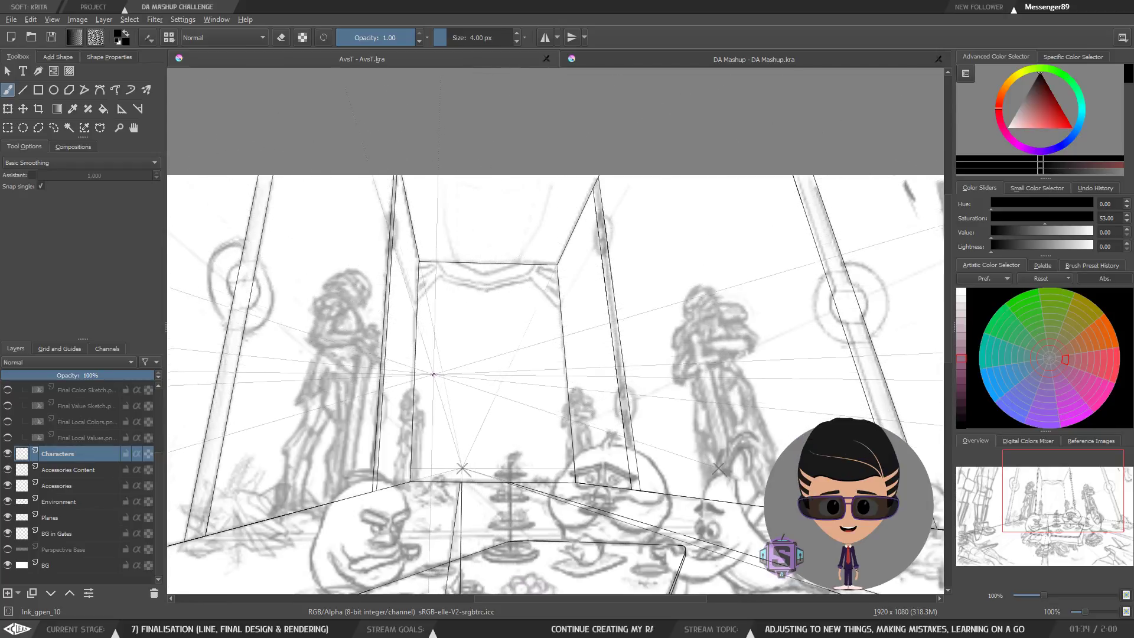
mouse_move(442, 423)
mouse_down()
mouse_move(428, 312)
mouse_move(450, 362)
mouse_move(426, 301)
mouse_up()
key(minus)
key(minus)
key(plus)
key(plus)
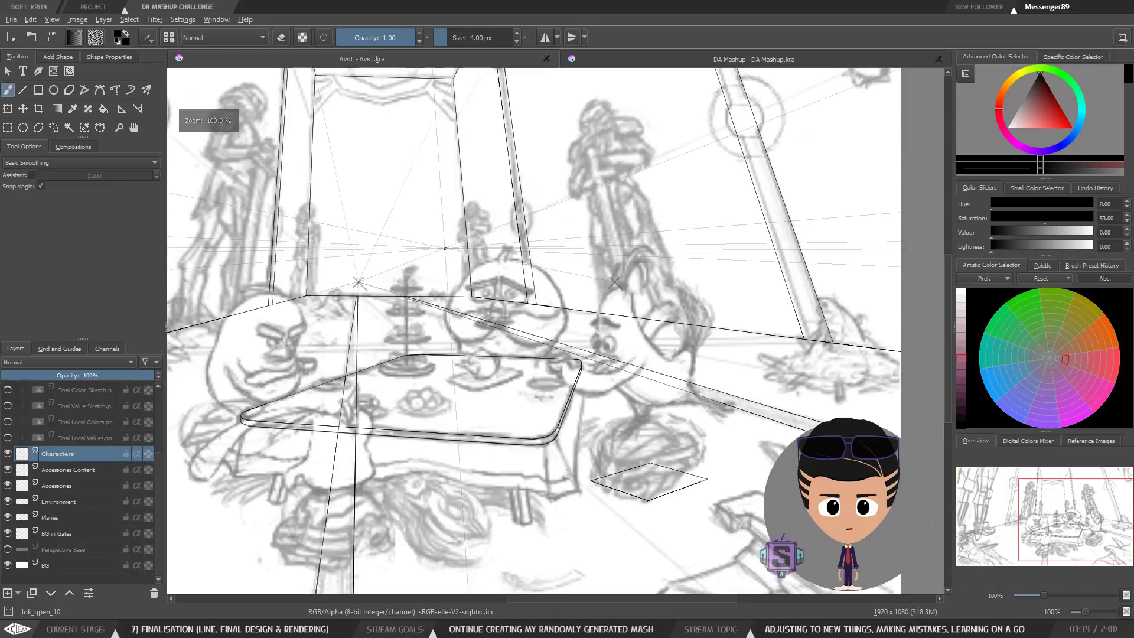
drag(448, 392, 518, 412)
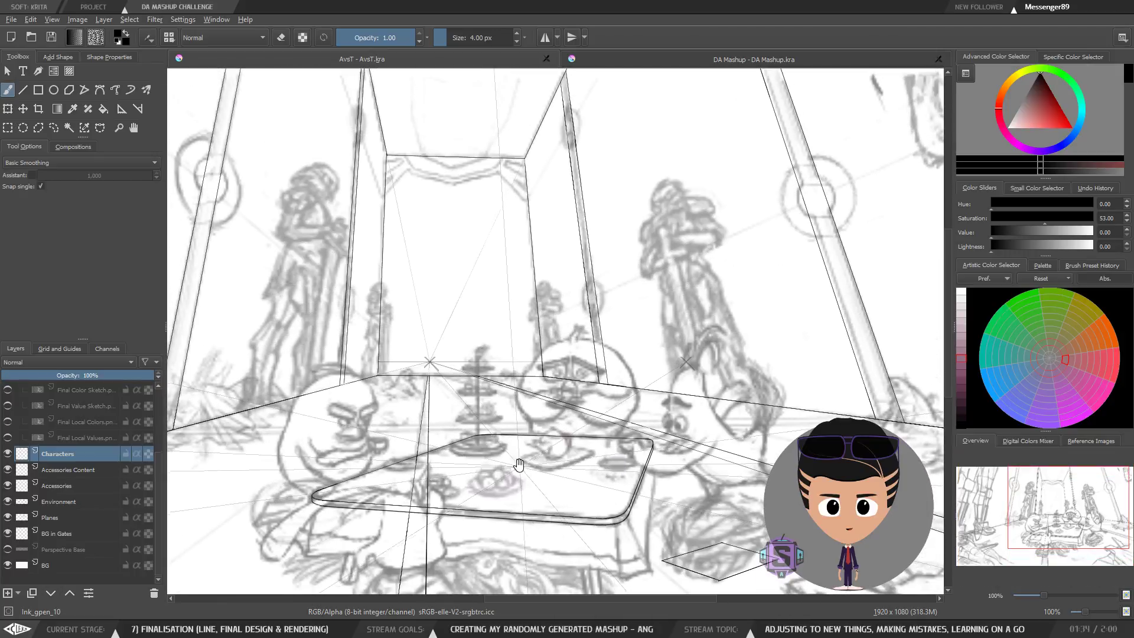
drag(455, 393, 459, 277)
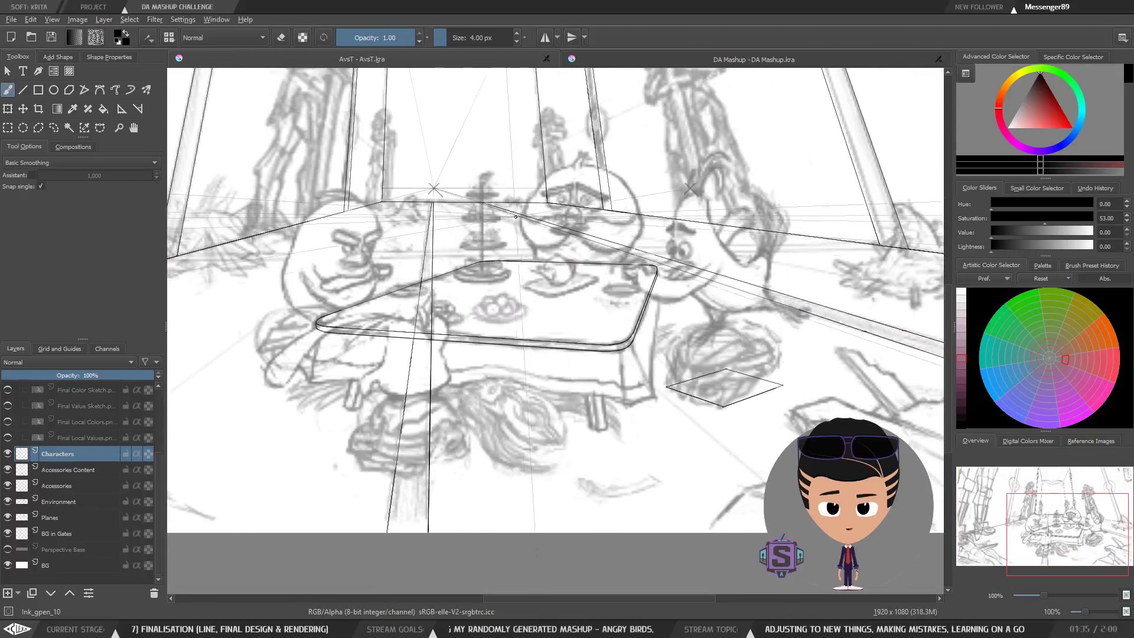
mouse_move(472, 393)
mouse_down()
mouse_move(424, 329)
mouse_move(453, 417)
mouse_up()
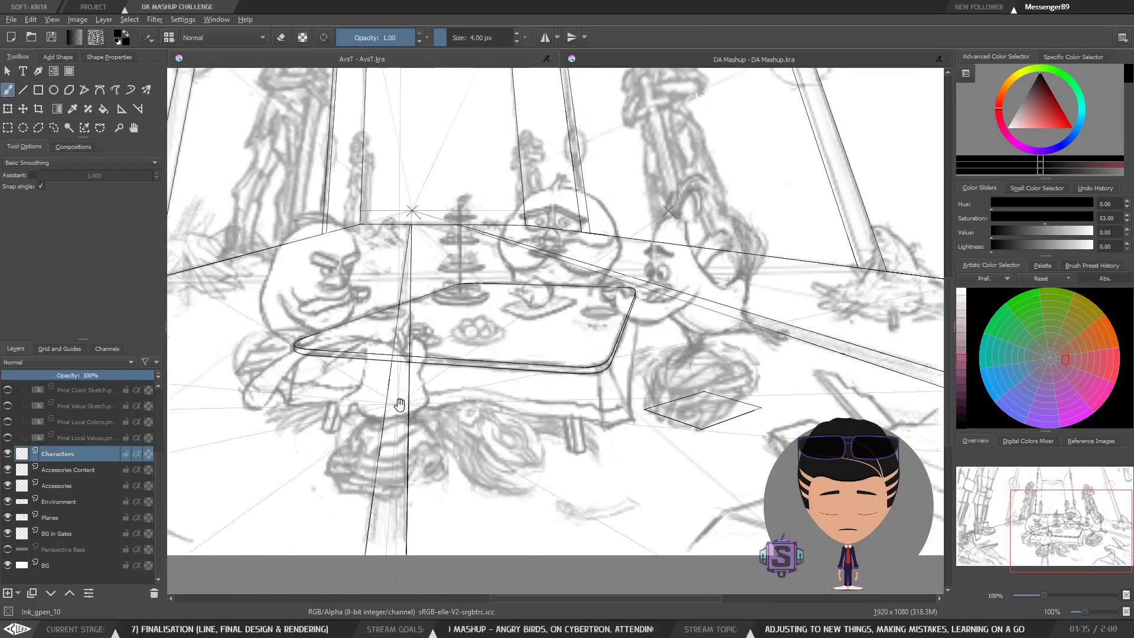
drag(400, 401, 429, 364)
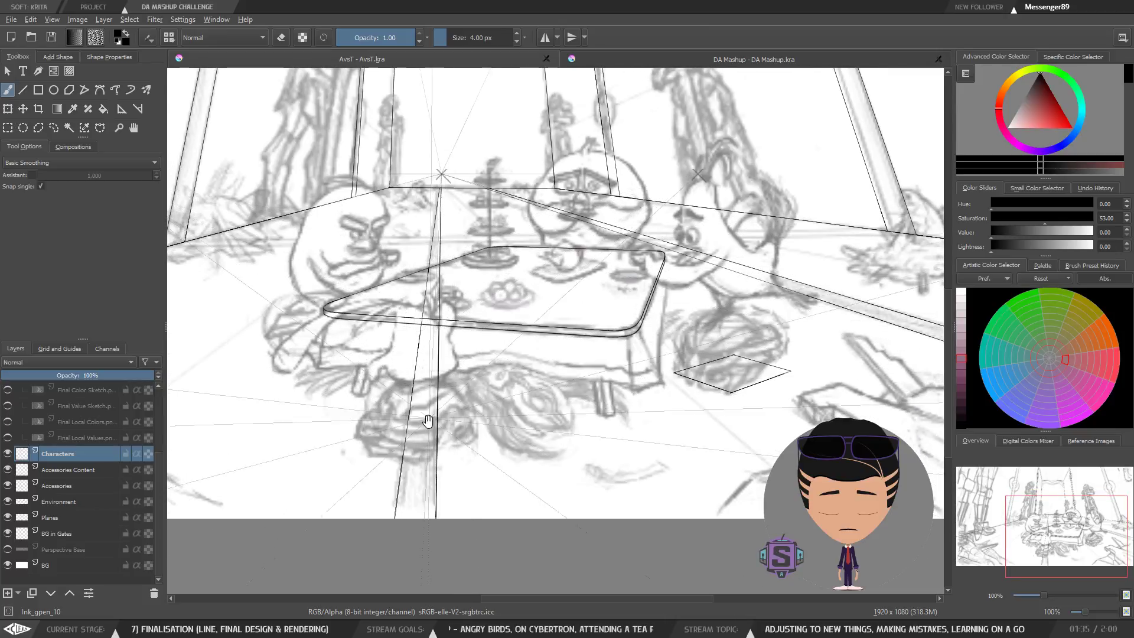
Try to ink the curved body outline of the foreground bird seated at the tea table.
drag(438, 411, 383, 366)
drag(667, 270, 630, 307)
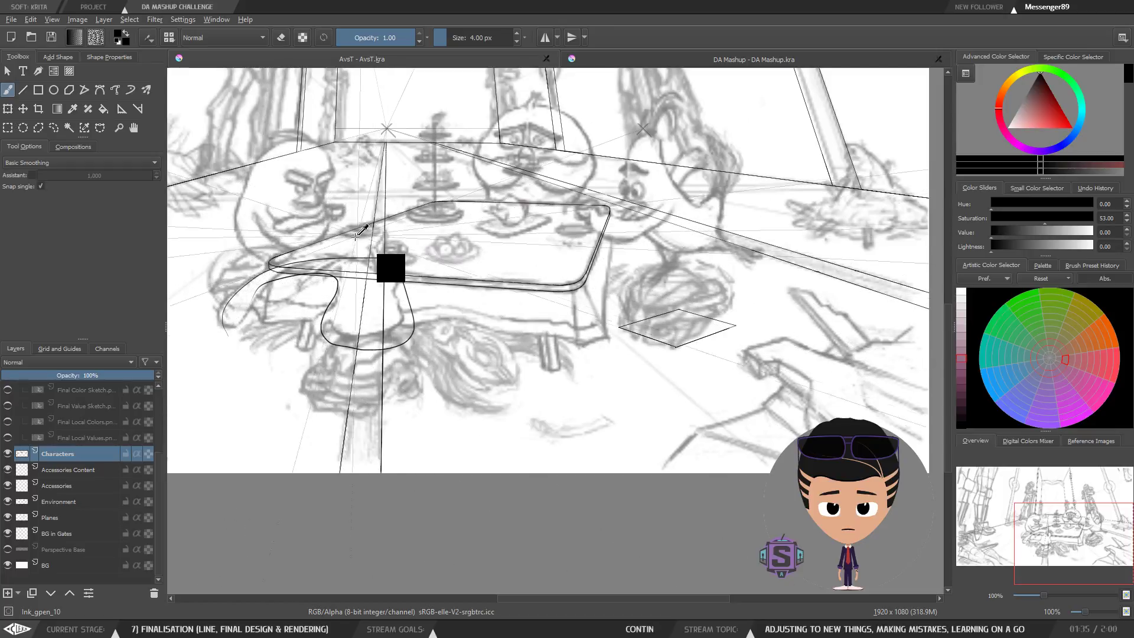
drag(417, 297, 425, 387)
mouse_move(508, 336)
mouse_down()
mouse_move(493, 334)
mouse_move(548, 329)
mouse_up()
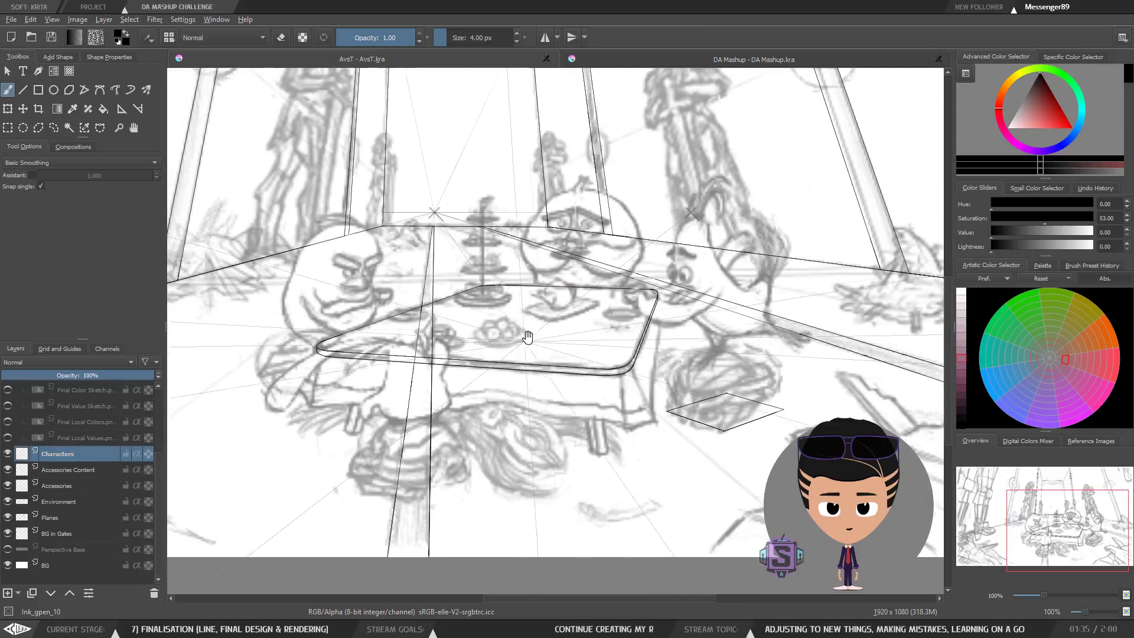
Try to ink the outline, frowning face and hair tuft of the bird at the table's left end on the Characters layer.
mouse_move(470, 329)
mouse_down()
mouse_move(454, 362)
mouse_move(486, 330)
mouse_move(434, 374)
mouse_move(440, 384)
mouse_move(594, 359)
mouse_up()
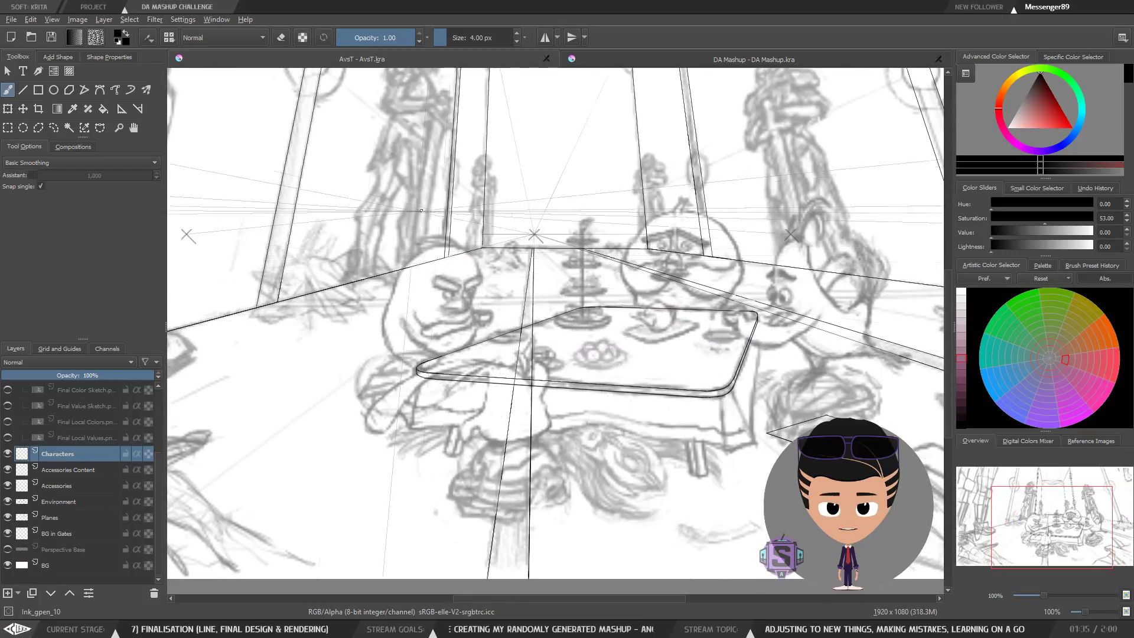
key(plus)
key(plus)
drag(484, 343, 433, 357)
key(minus)
key(minus)
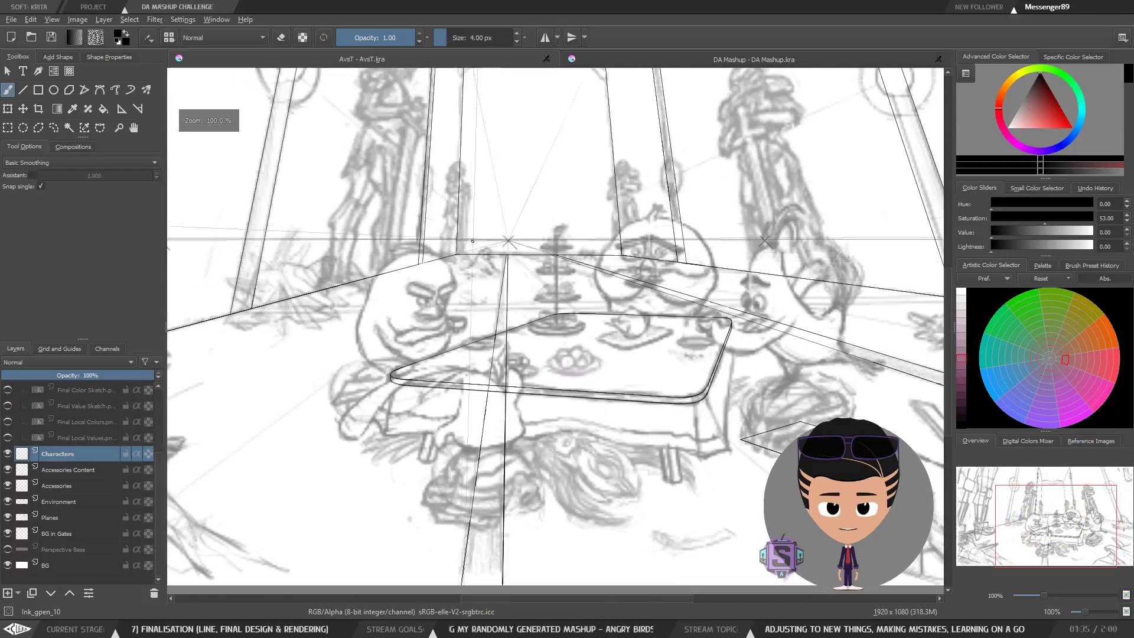
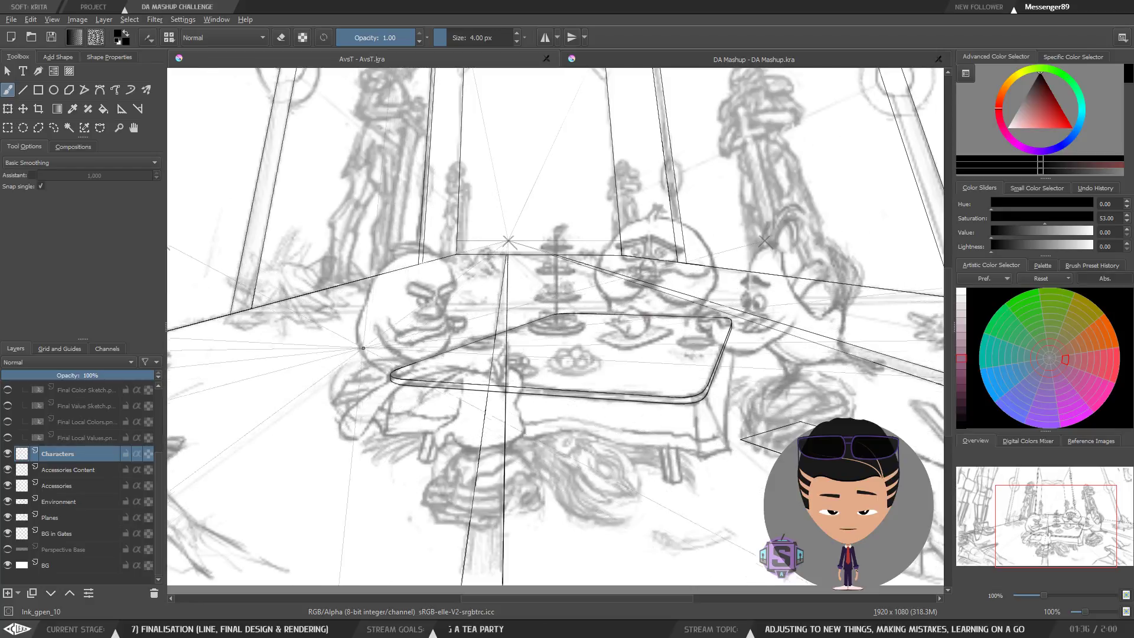
mouse_move(362, 353)
mouse_down()
mouse_move(365, 319)
mouse_move(402, 253)
mouse_move(450, 272)
mouse_move(466, 322)
mouse_move(449, 341)
mouse_up()
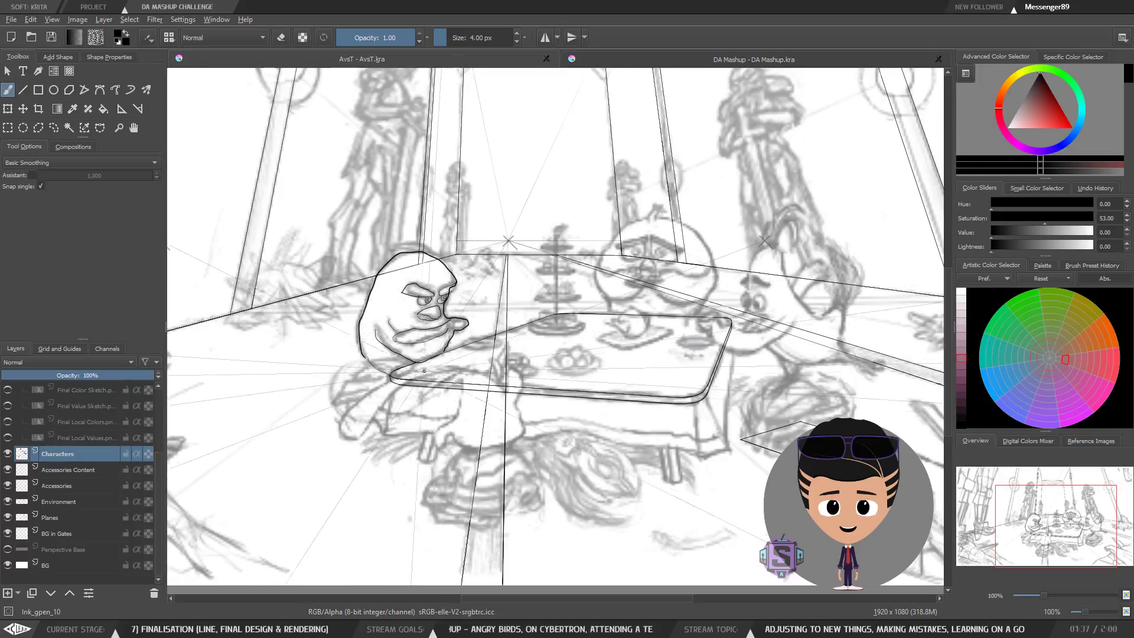
drag(391, 250, 424, 249)
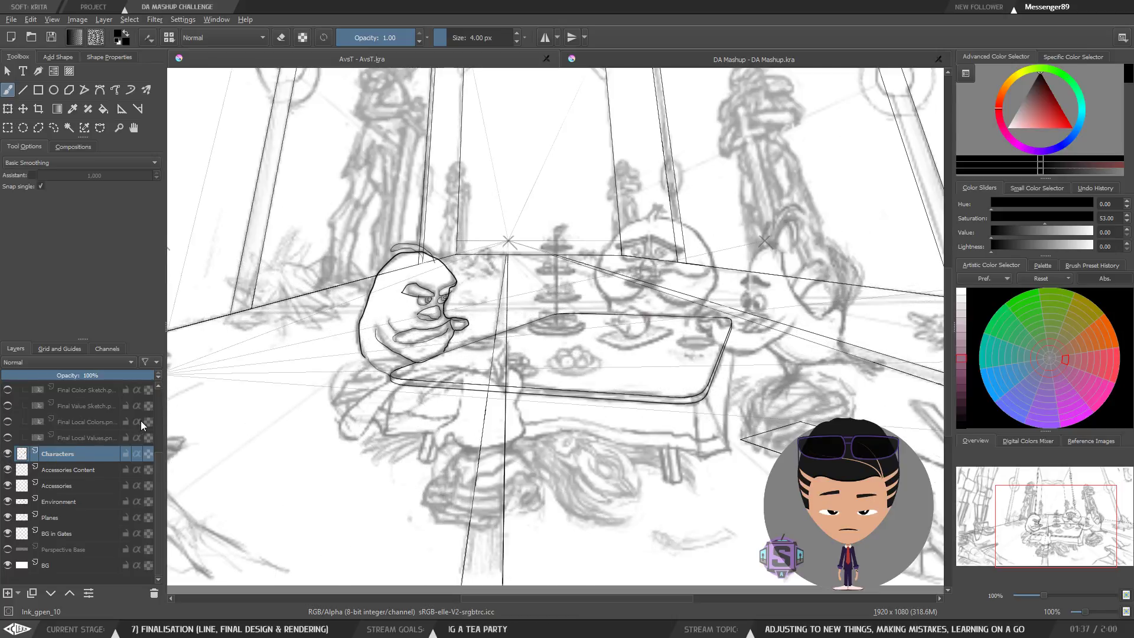
Hide the Sketches group to inspect the inked bird's line art up close, and show the group again.
scroll(158, 402, up, 2)
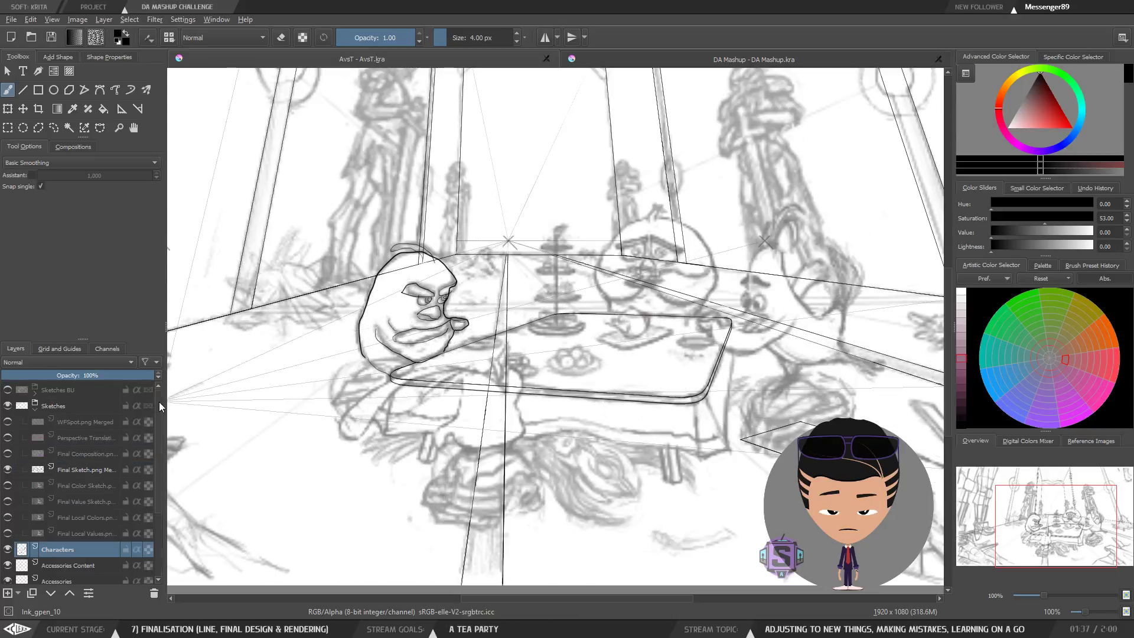
click(8, 405)
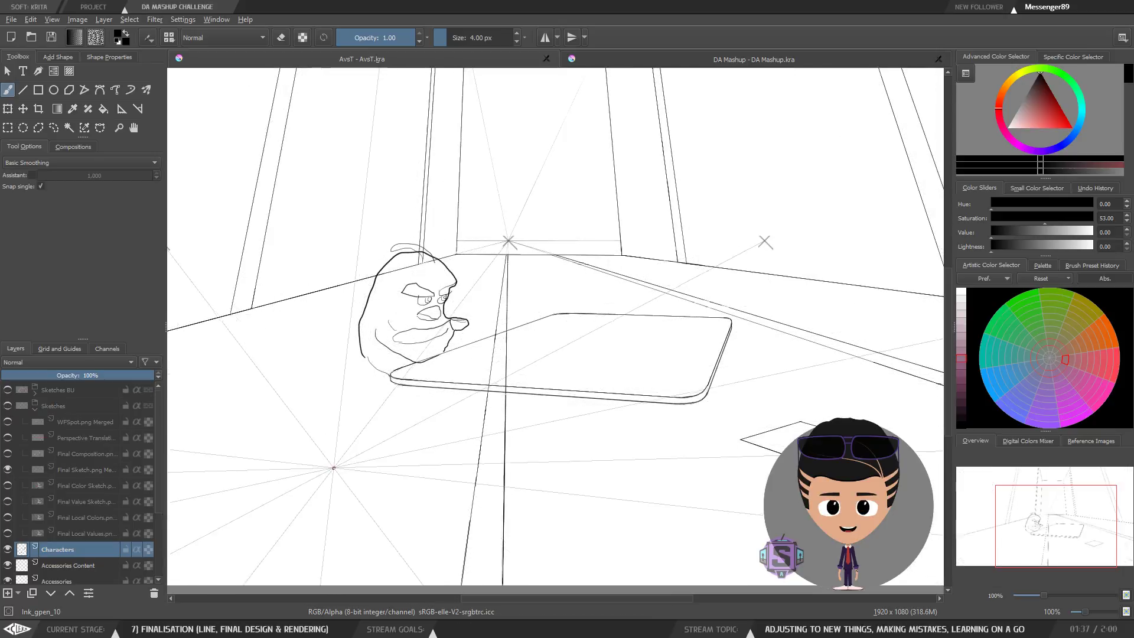
key(plus)
key(plus)
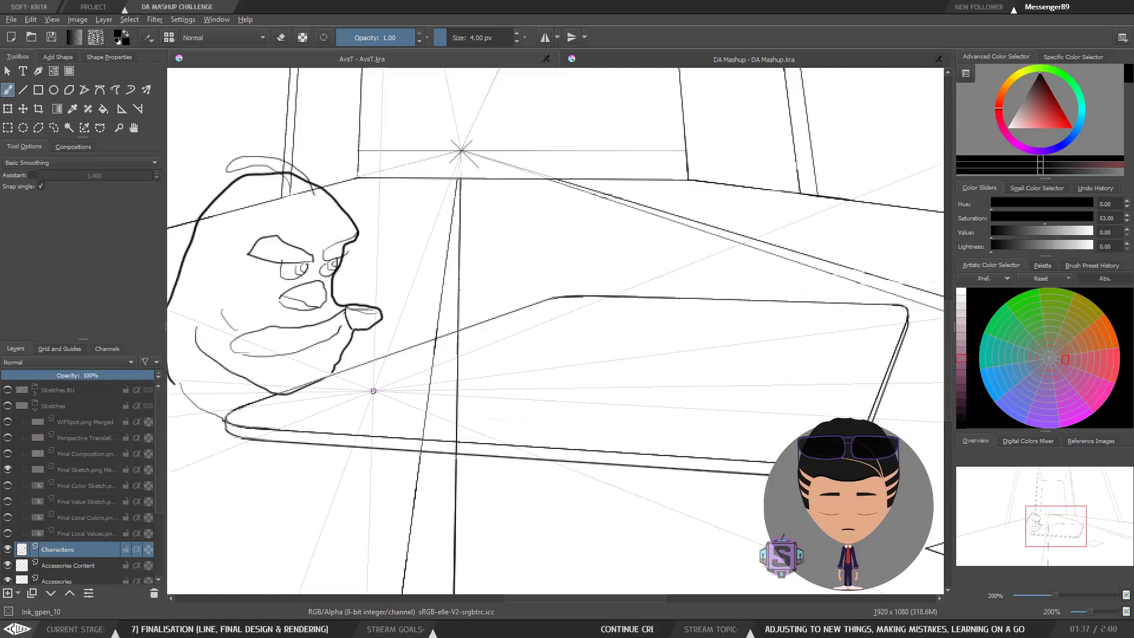
drag(362, 392, 463, 410)
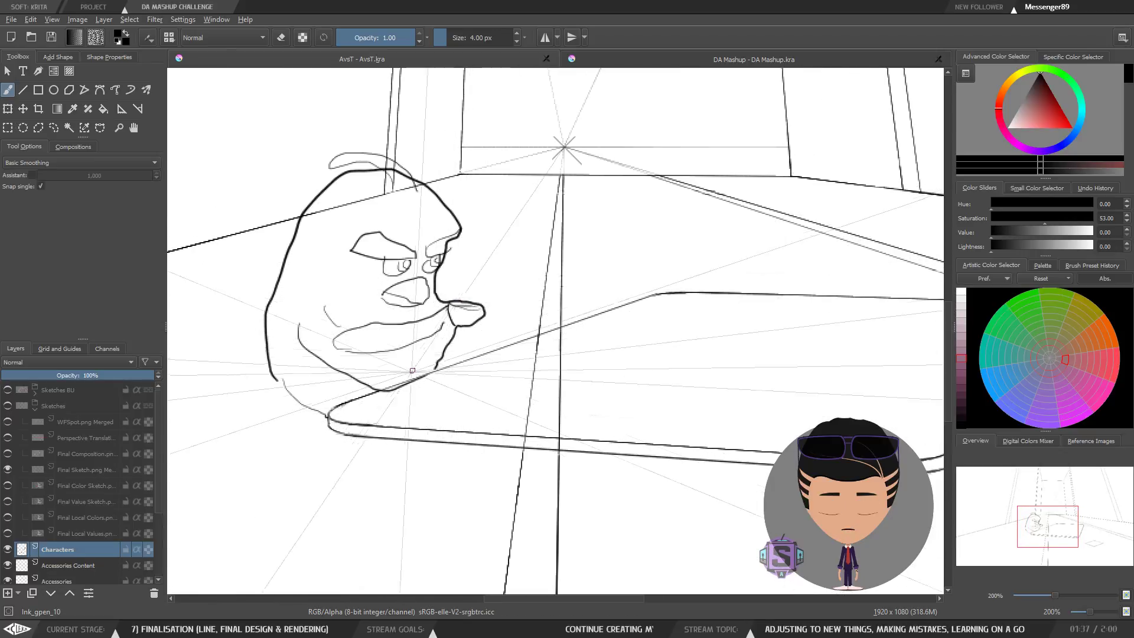
key(1)
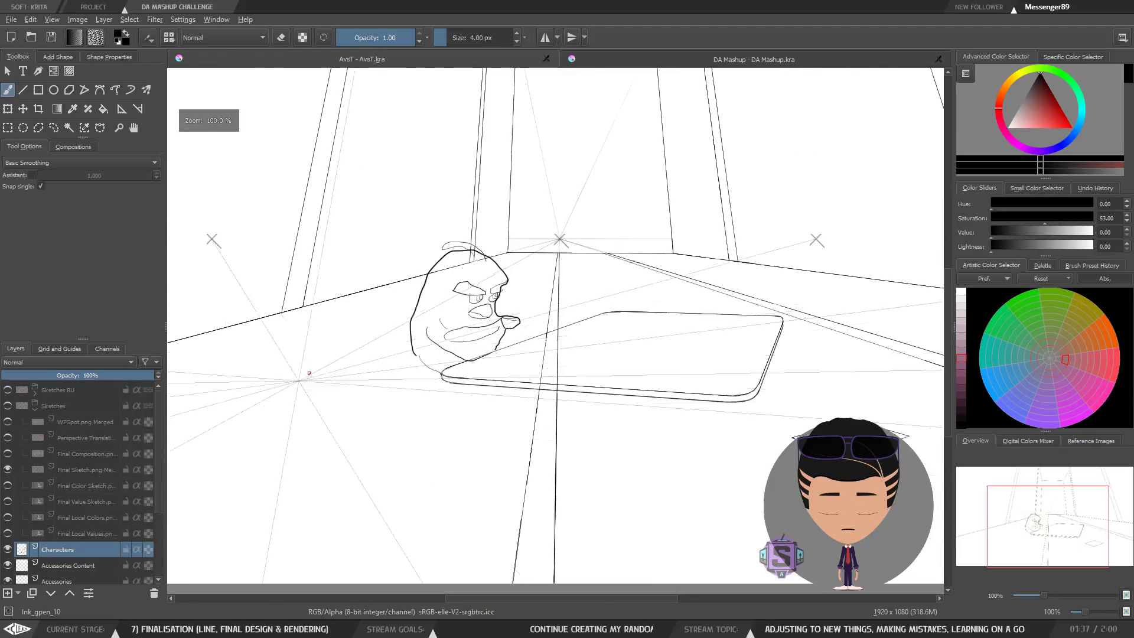
click(8, 406)
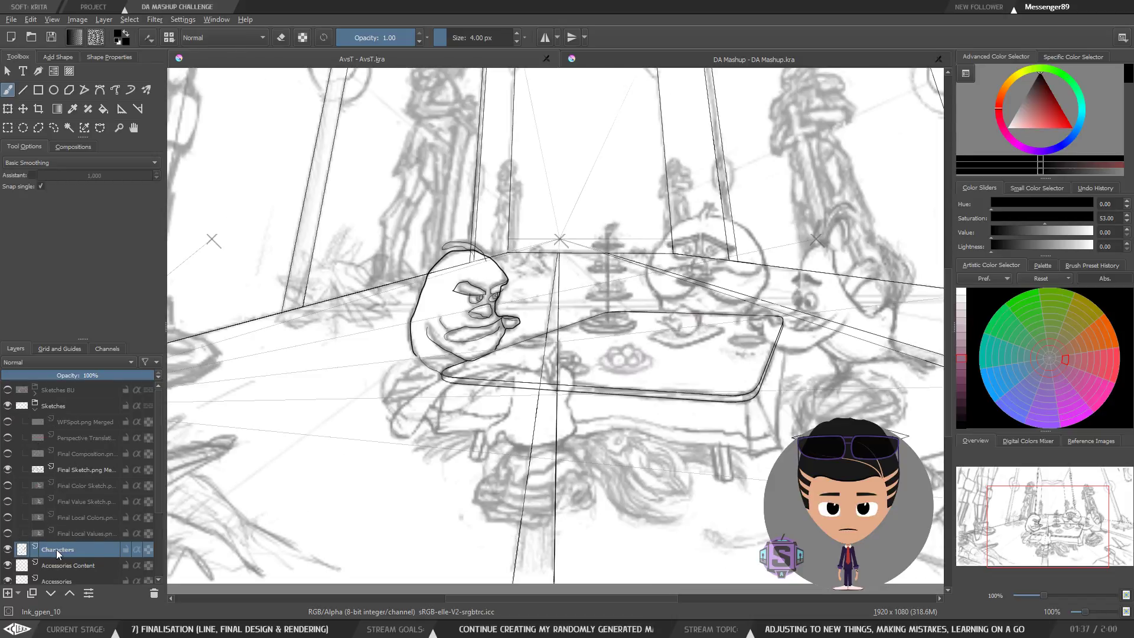
Undo the left bird's ink lines and try inking one of its eyes with the brush.
key(minus)
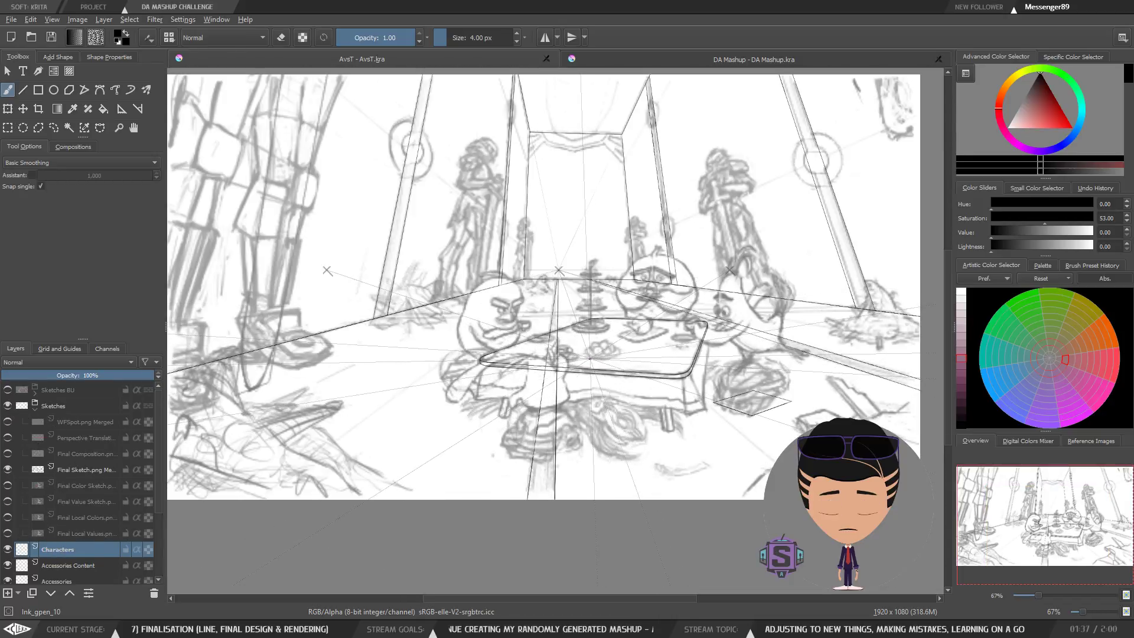
key(ctrl+z)
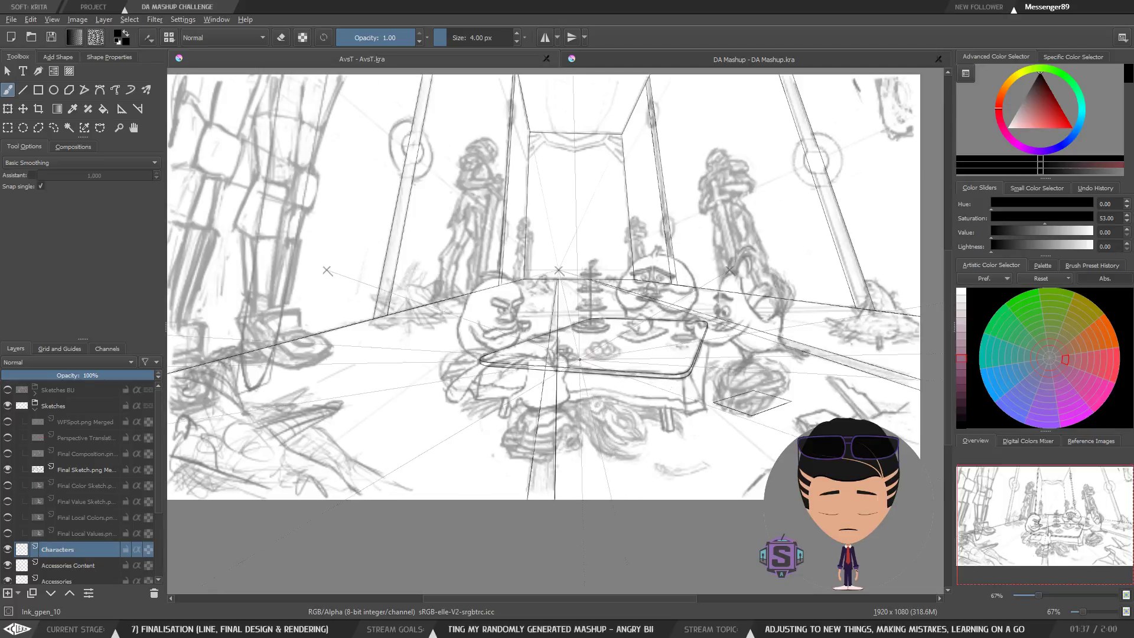
scroll(476, 291, up, 4)
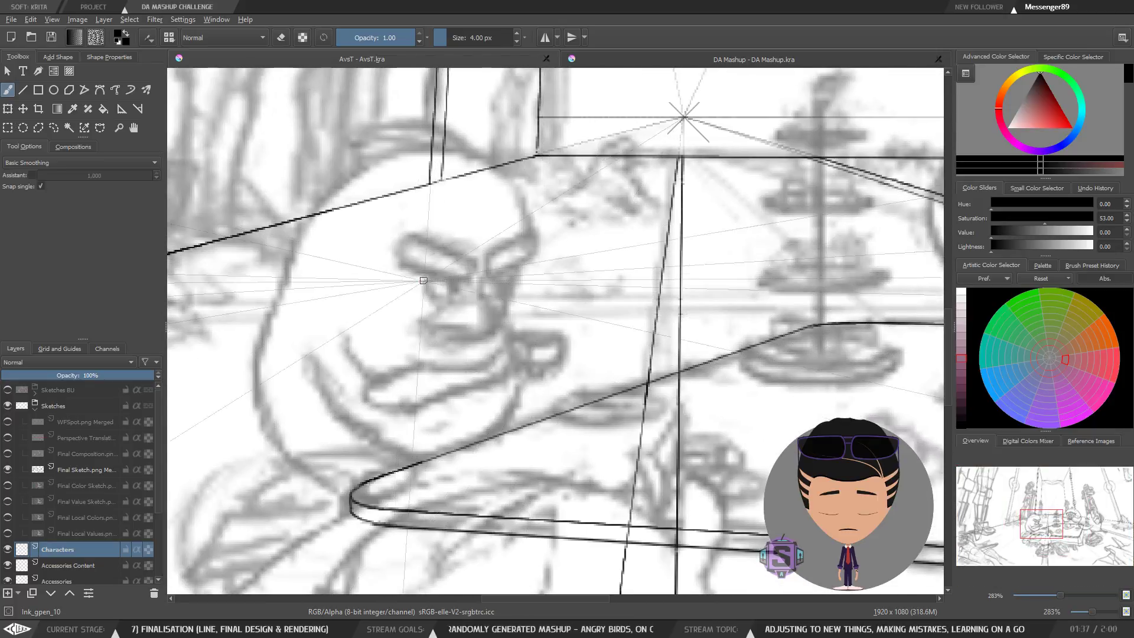
mouse_move(433, 275)
mouse_down()
mouse_move(424, 288)
mouse_move(440, 299)
mouse_up()
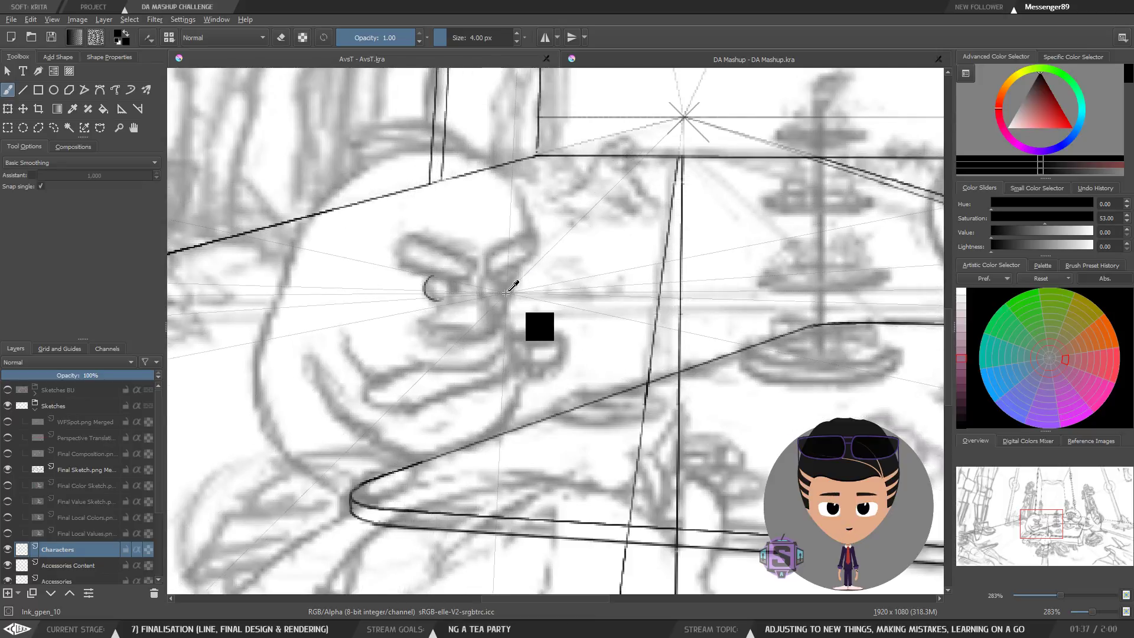
Examine the sketched table, the left bird's wing and the foreground bird at several magnifications.
key(minus)
key(minus)
key(minus)
key(minus)
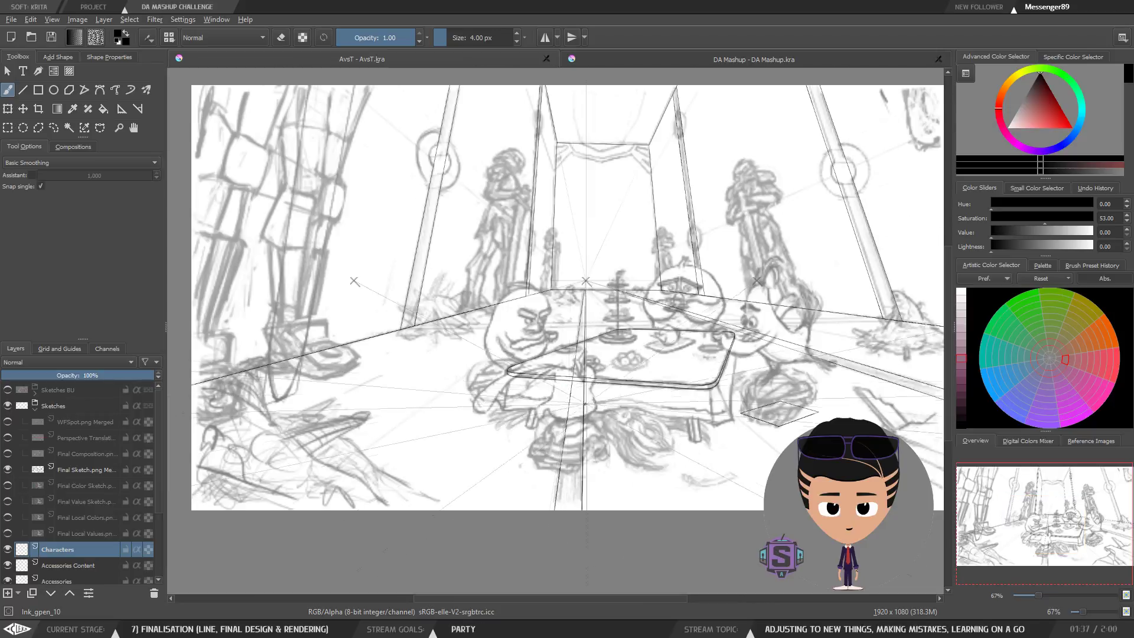
mouse_move(588, 418)
mouse_down()
mouse_move(487, 428)
mouse_move(497, 376)
mouse_up()
key(plus)
key(plus)
drag(408, 429, 511, 375)
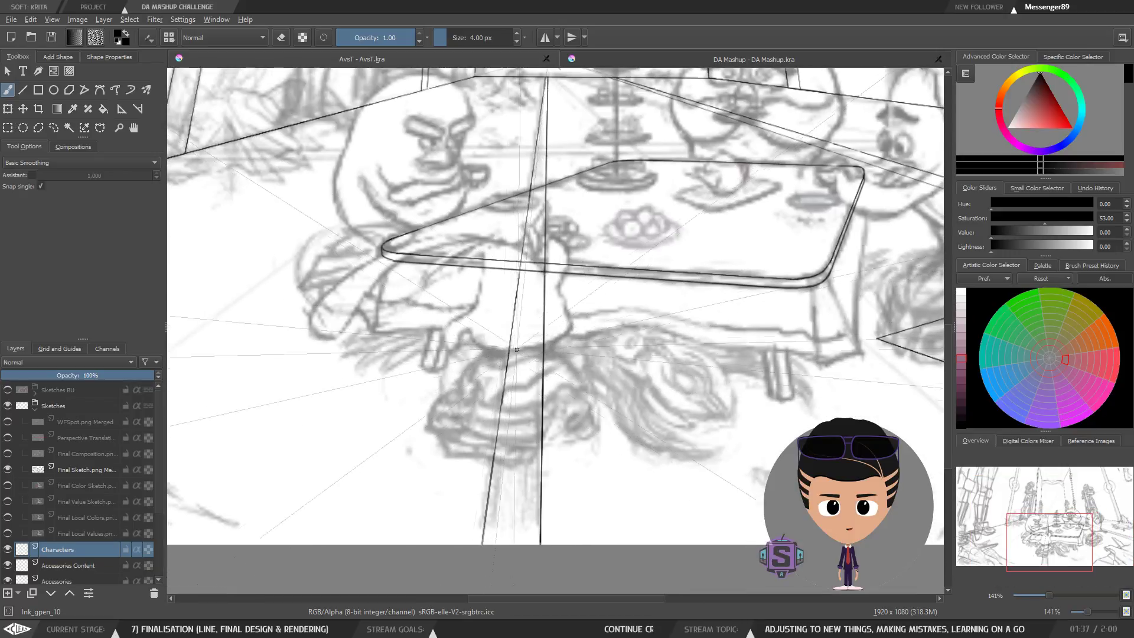
drag(364, 243, 479, 439)
scroll(491, 255, down, 5)
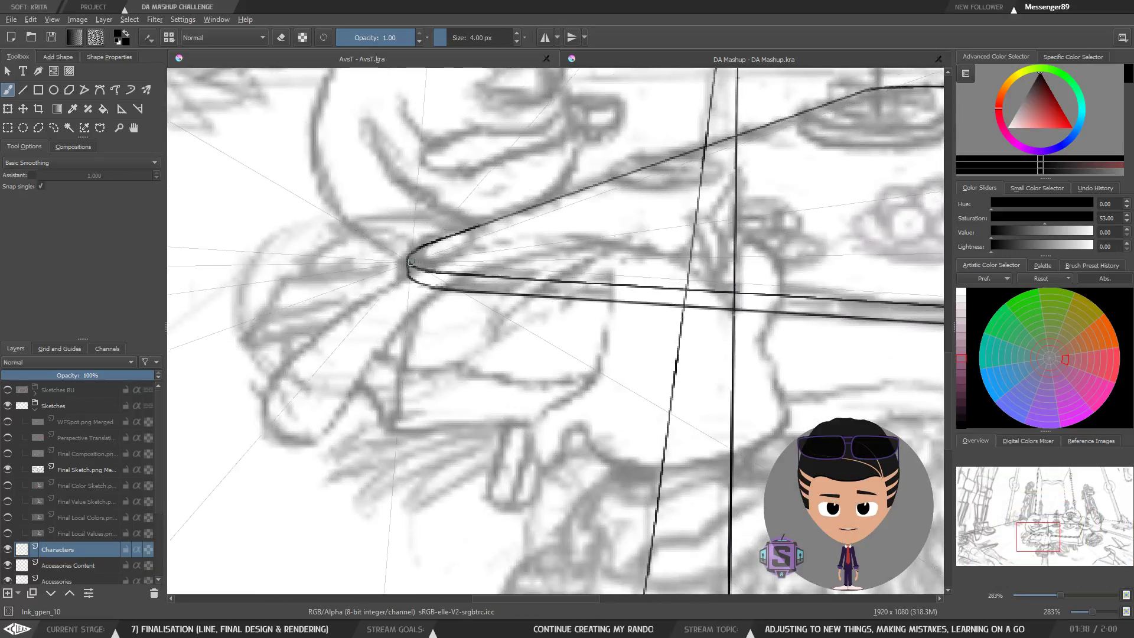
drag(160, 451, 155, 484)
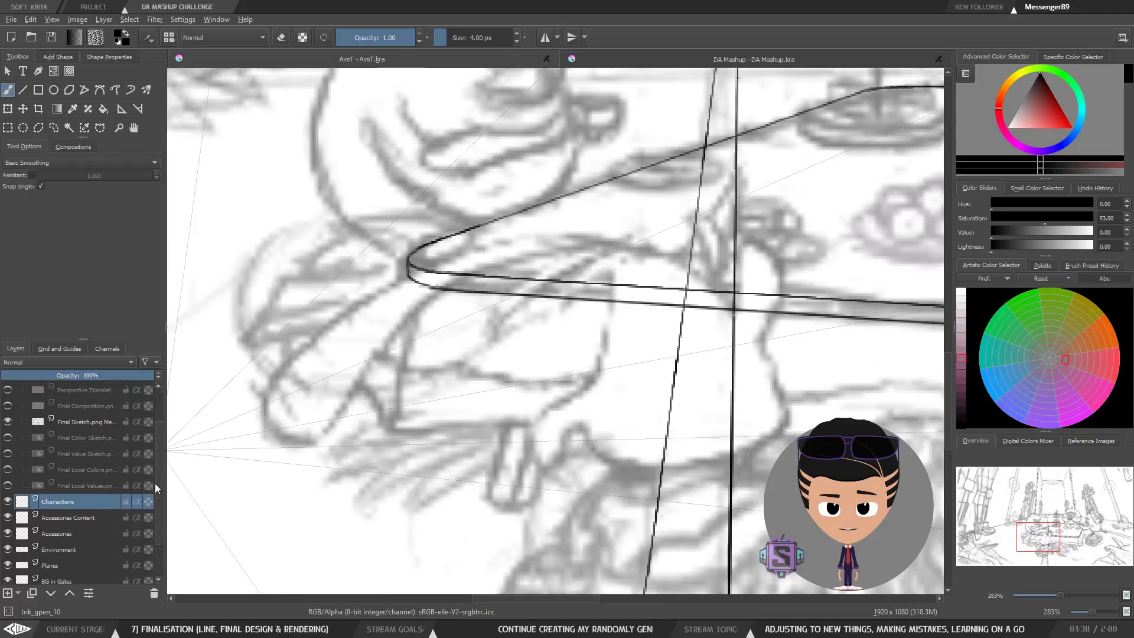
key(minus)
drag(558, 360, 269, 432)
key(minus)
key(minus)
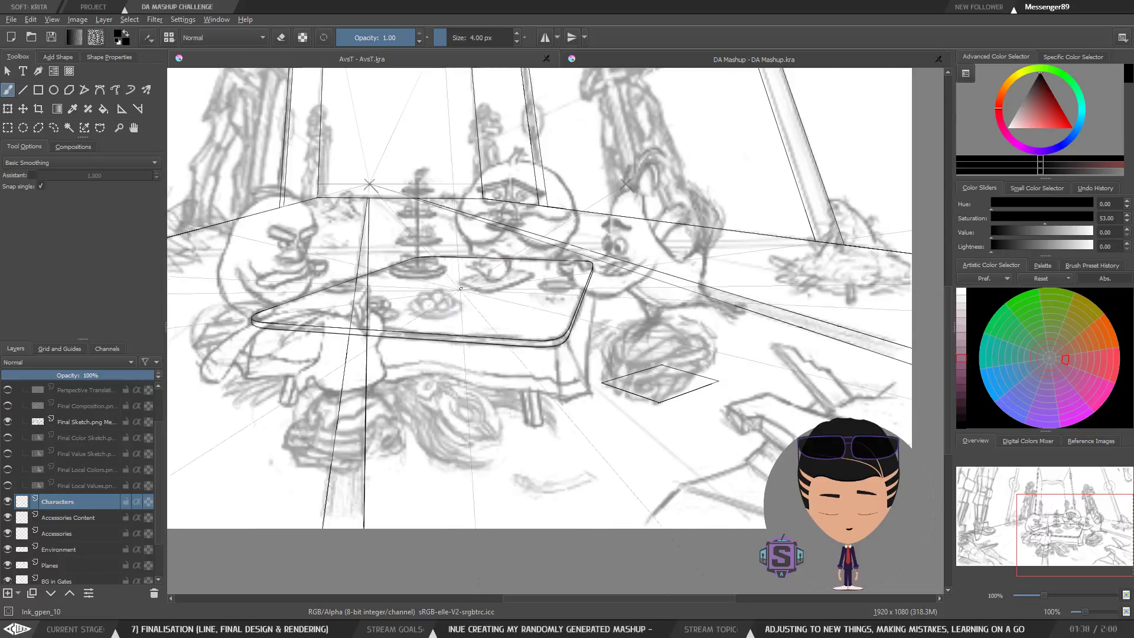
mouse_move(424, 405)
mouse_down()
mouse_move(480, 413)
mouse_move(419, 413)
mouse_move(427, 420)
mouse_up()
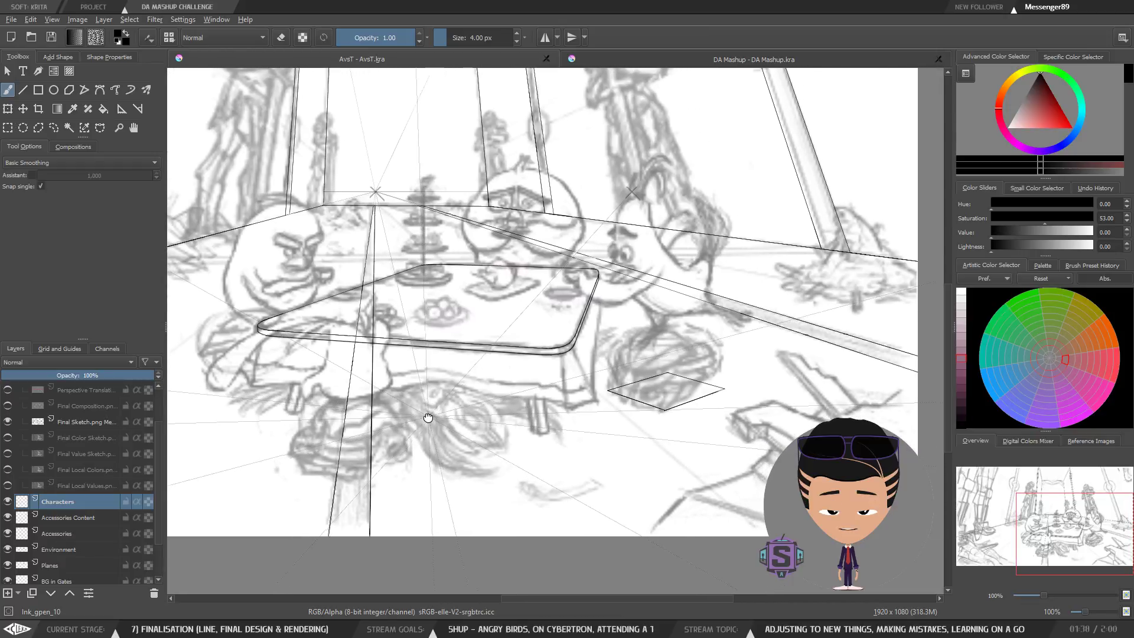
Make the Environment layer the active drawing layer, hiding and showing it once to check which lines it holds.
click(24, 91)
drag(158, 489, 162, 523)
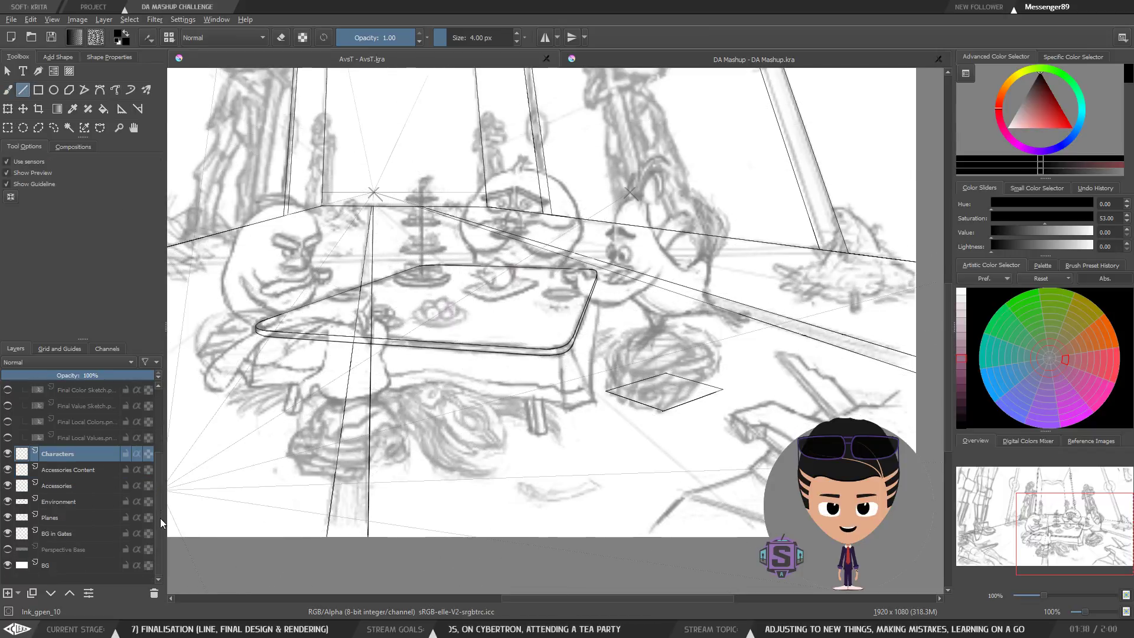
click(63, 486)
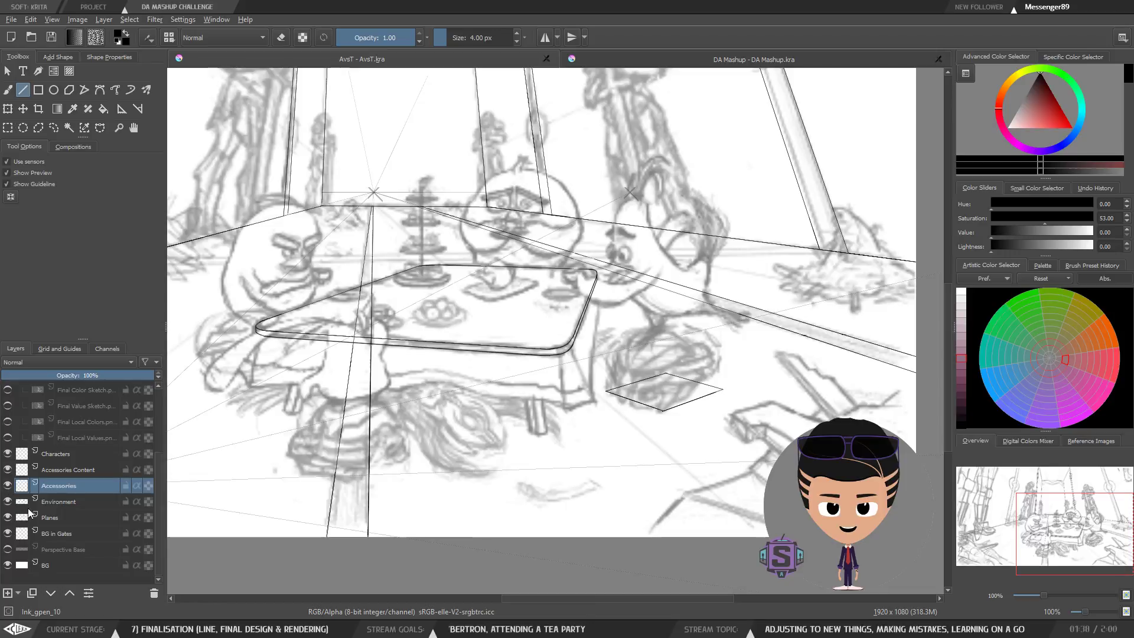
click(37, 506)
click(57, 520)
click(65, 501)
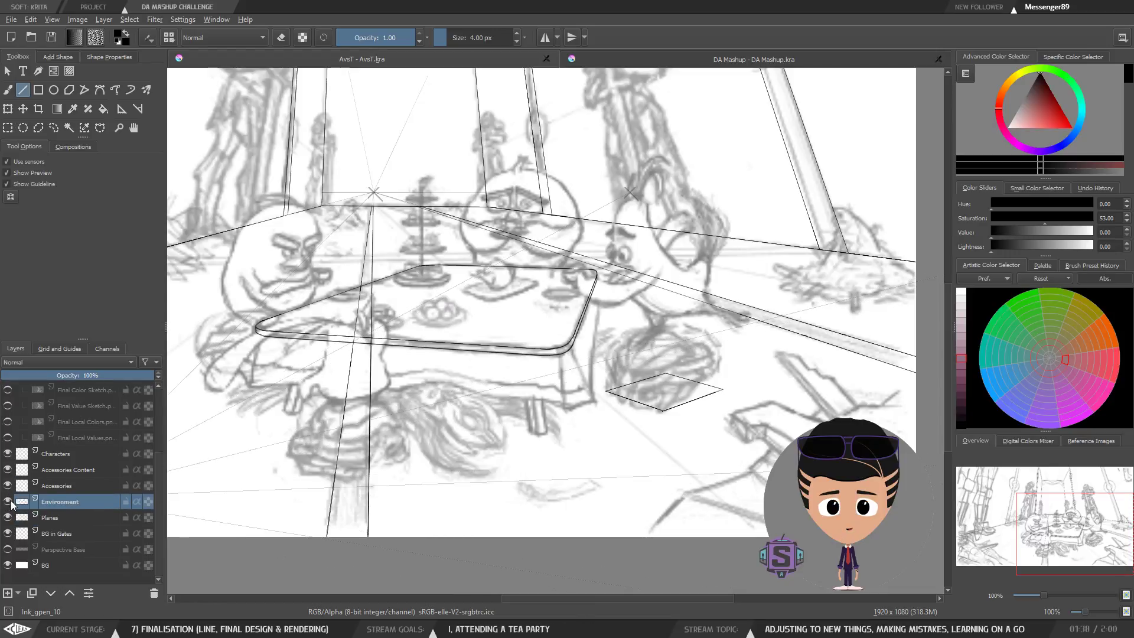
click(7, 501)
click(8, 501)
Turn on assistant snapping for the brush and try inking the slanted side edge of the tablecloth at the table's right end.
scroll(525, 440, up, 3)
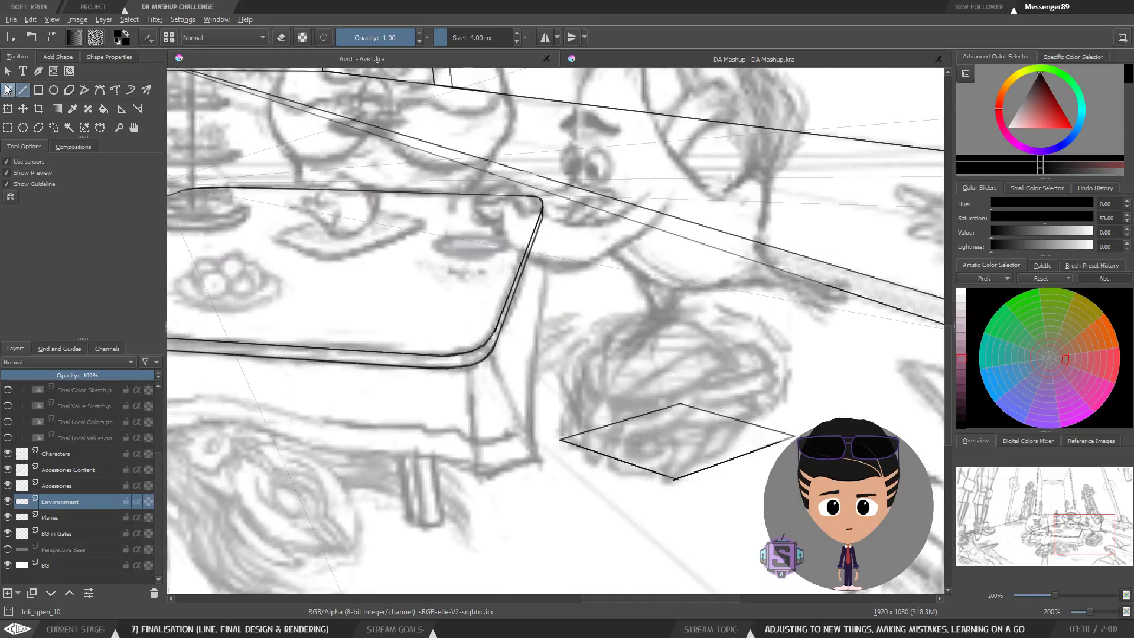
click(8, 89)
drag(519, 442, 558, 239)
key(ctrl+z)
click(32, 175)
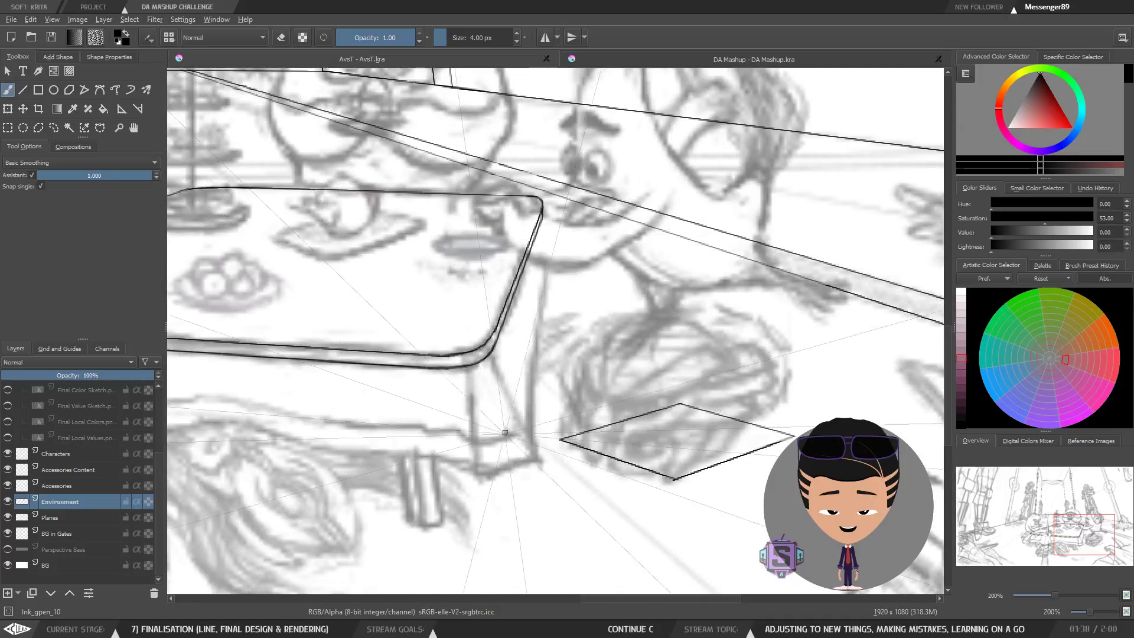
drag(515, 441, 563, 234)
key(ctrl+z)
drag(505, 455, 560, 233)
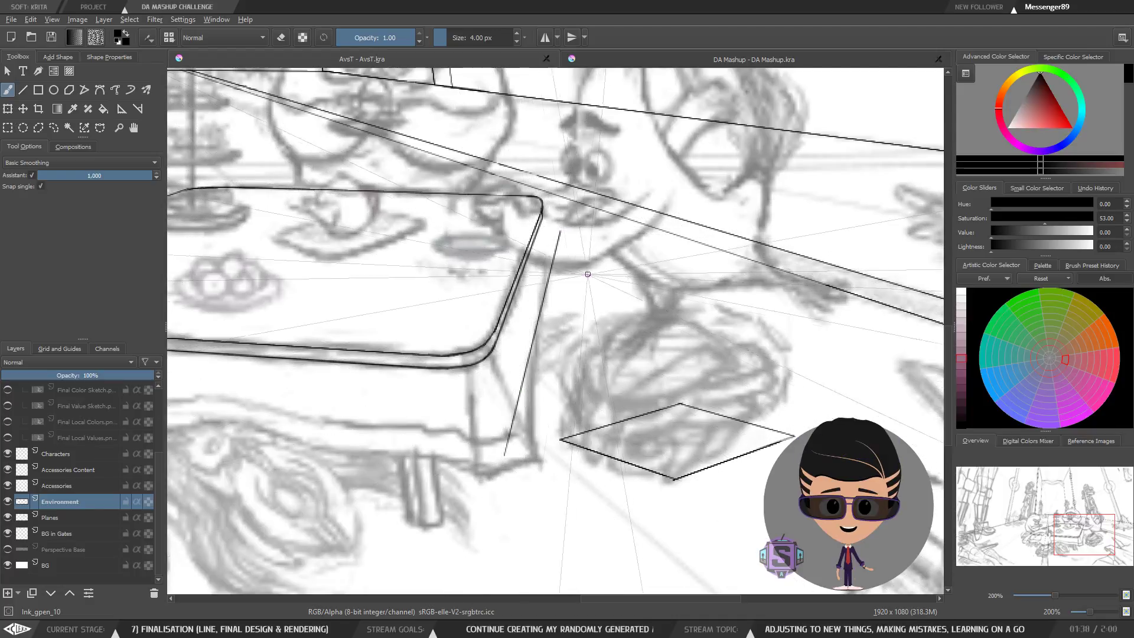
Try to ink the tablecloth's vertical corner line below the tabletop's near right corner with straight lines, undoing the attempts.
key(minus)
drag(564, 404, 698, 369)
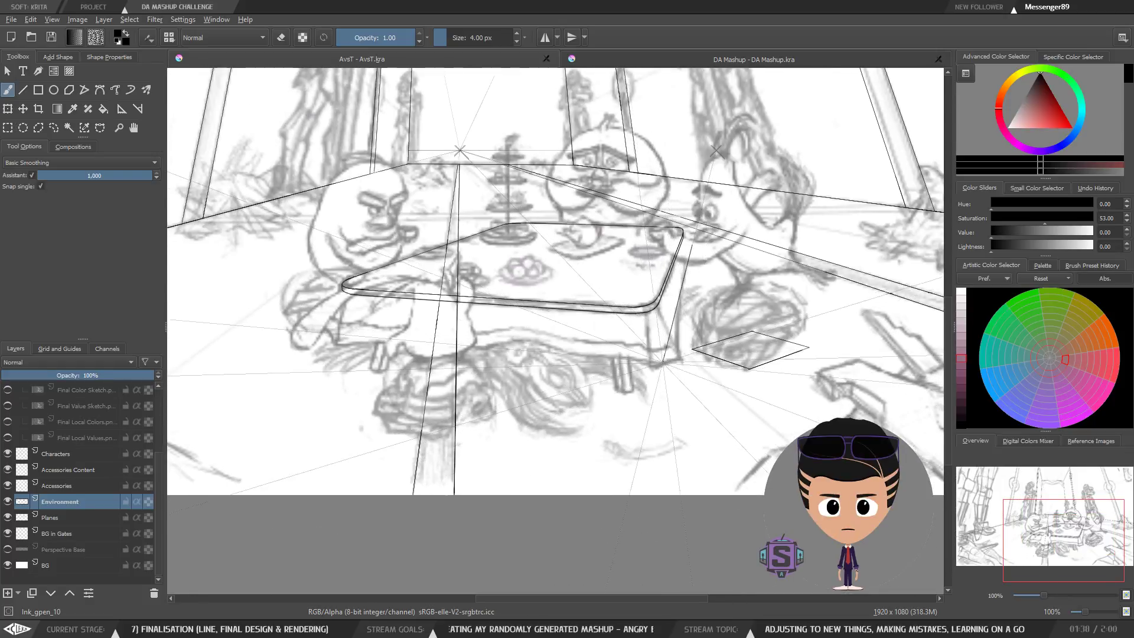
drag(681, 326, 512, 332)
key(plus)
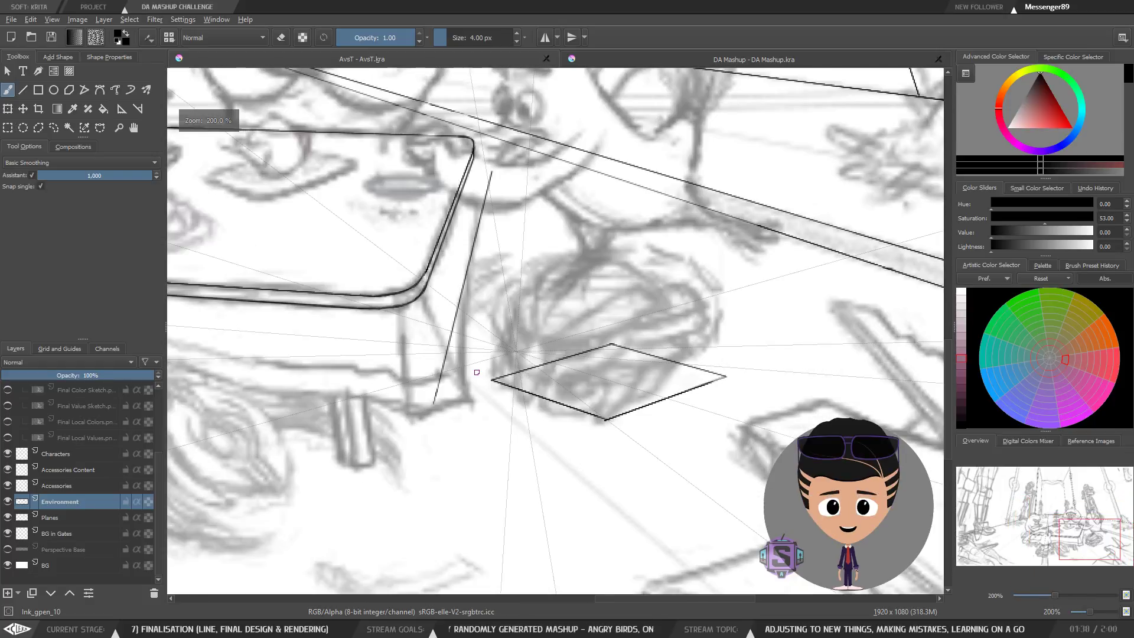
mouse_move(477, 378)
mouse_down()
mouse_move(701, 373)
mouse_move(602, 391)
mouse_move(730, 388)
mouse_up()
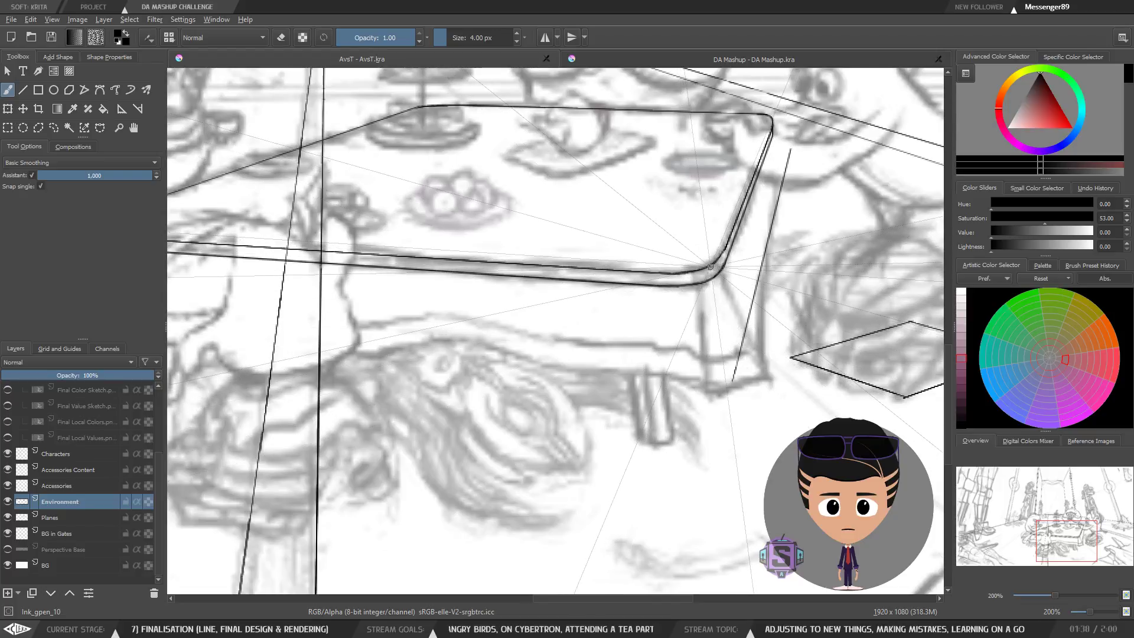
drag(711, 267, 699, 332)
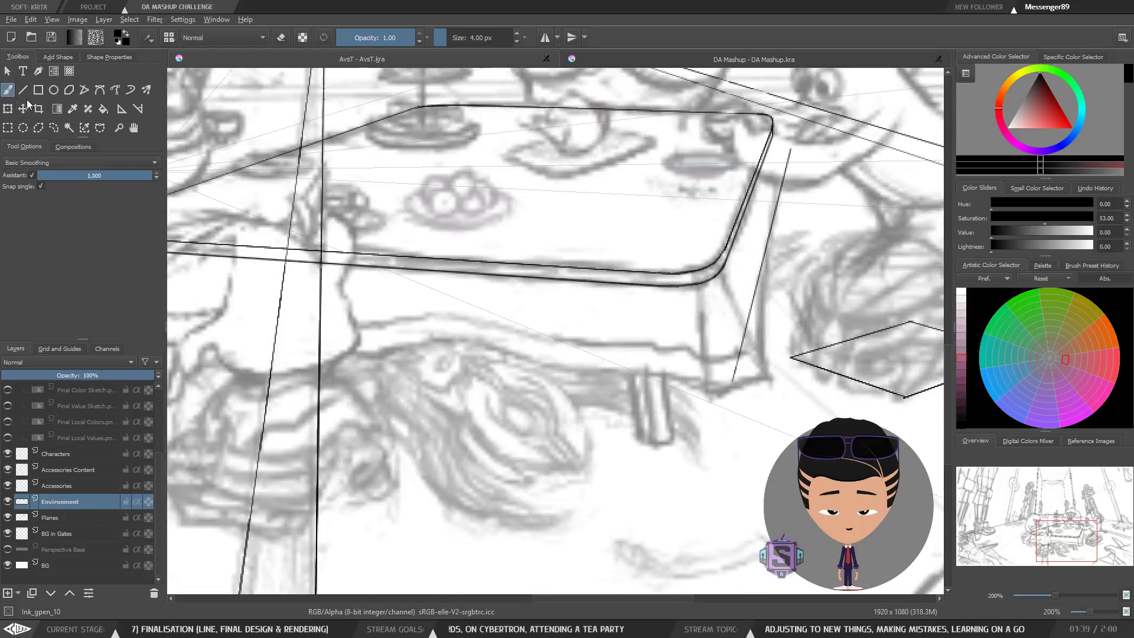
key(v)
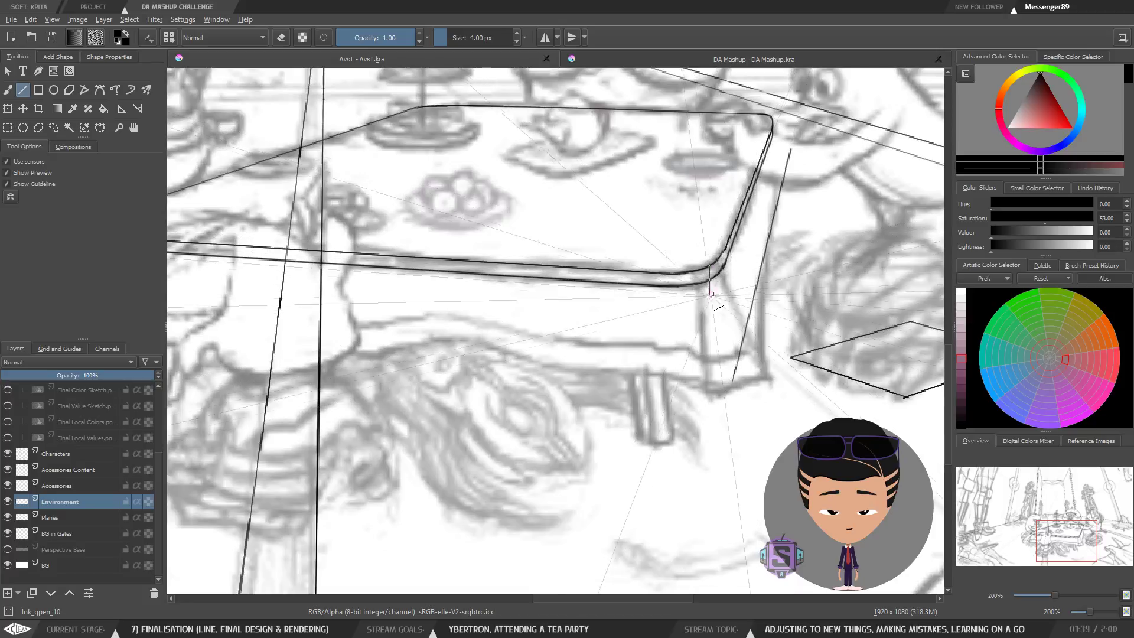
drag(710, 373, 709, 393)
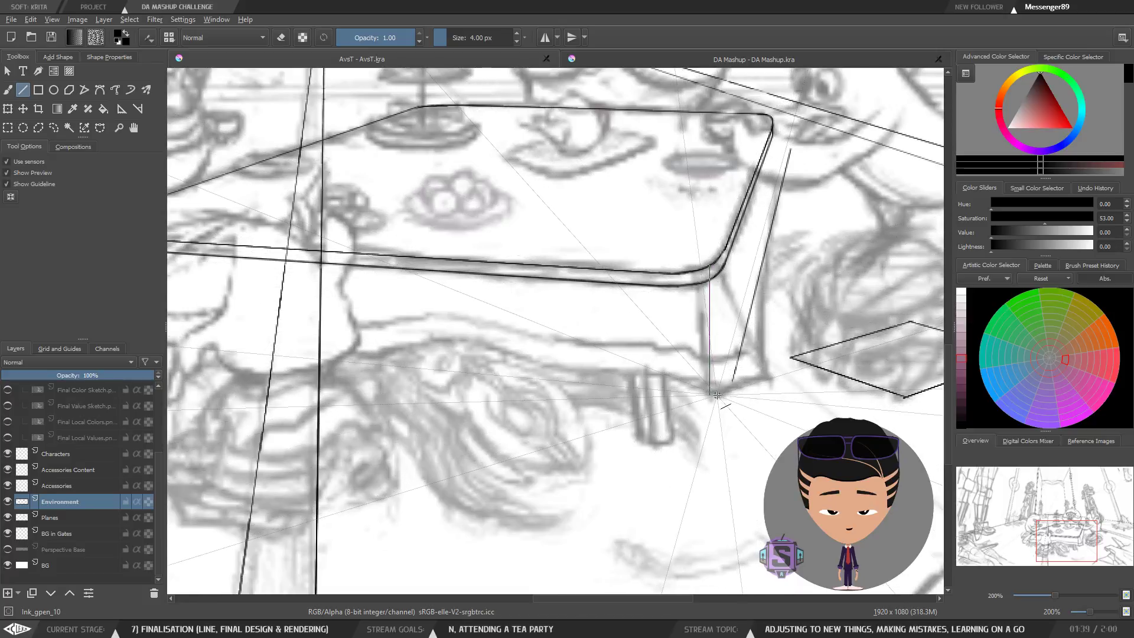
key(ctrl+z)
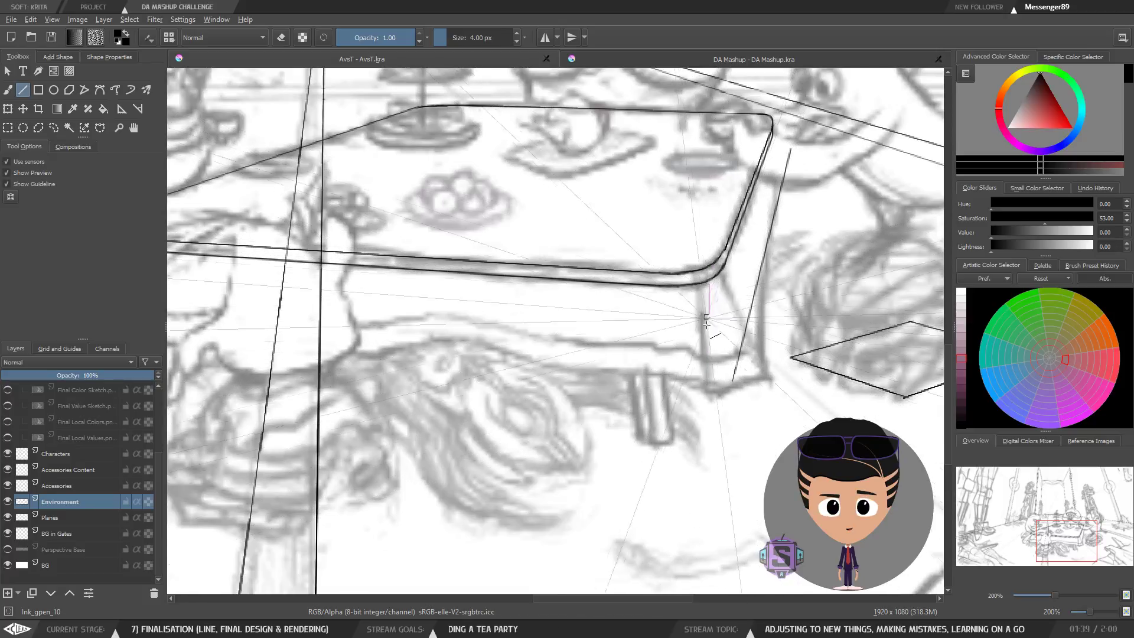
drag(705, 386, 708, 391)
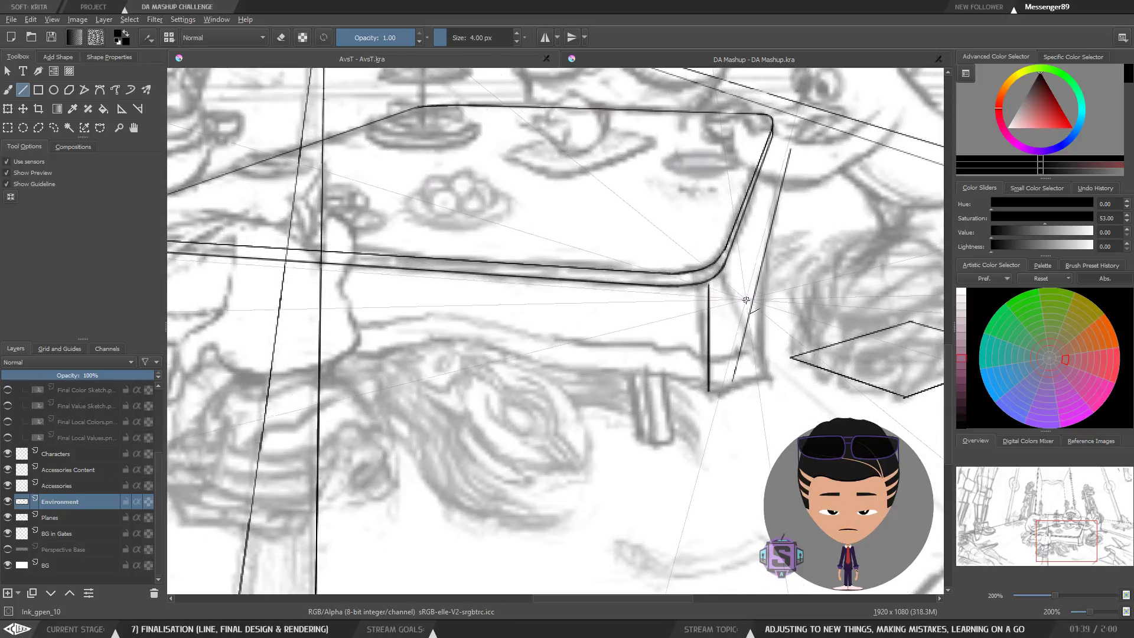
key(ctrl+z)
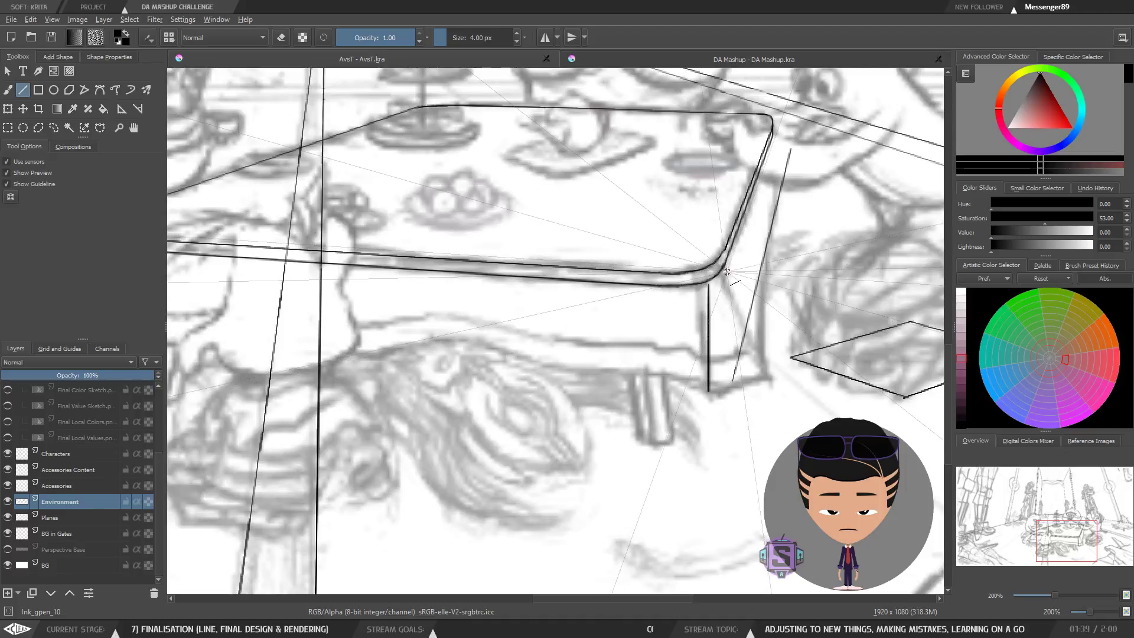
drag(699, 290, 709, 392)
key(ctrl+z)
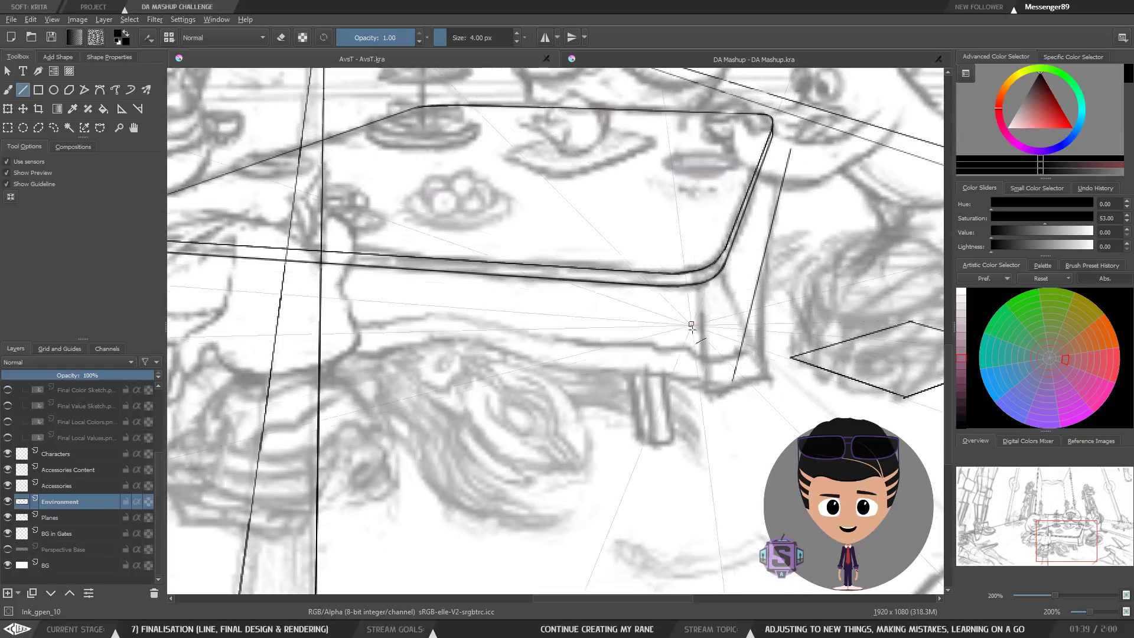
Ink the tablecloth's long lower front edge and slanted right side edge with the brush snapped to the perspective assistants.
key(1)
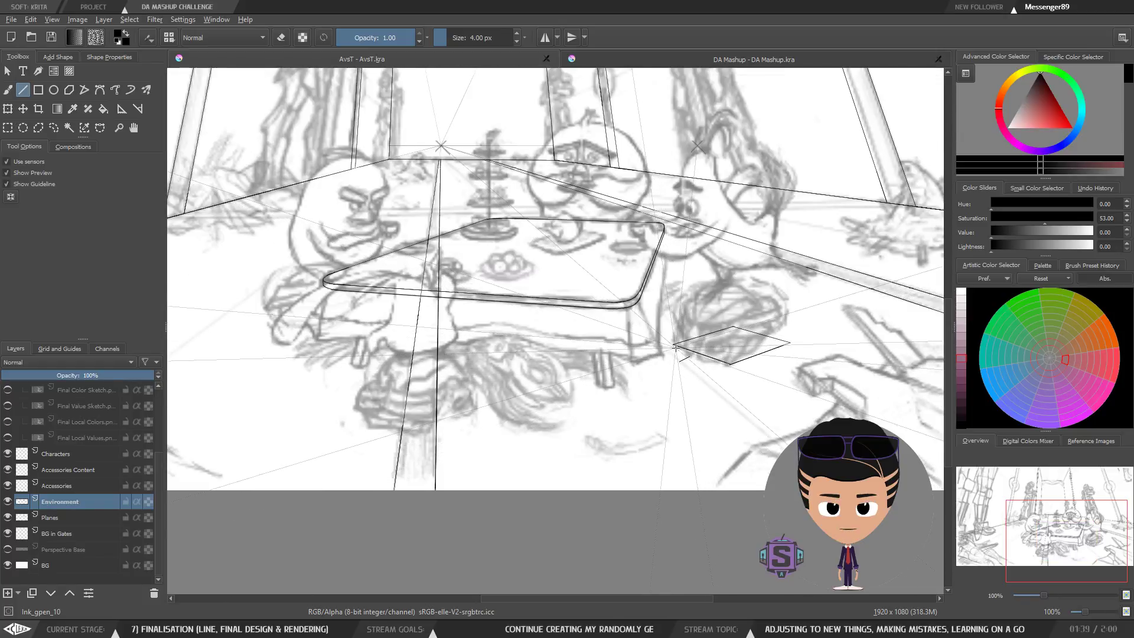
key(b)
drag(672, 297, 661, 305)
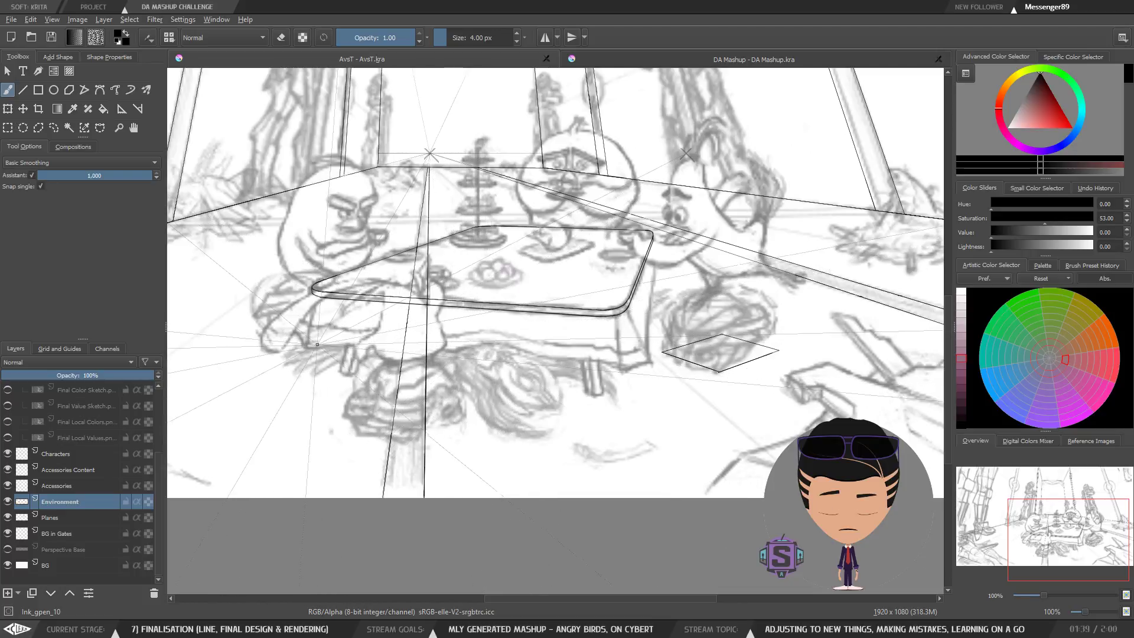
drag(305, 344, 622, 373)
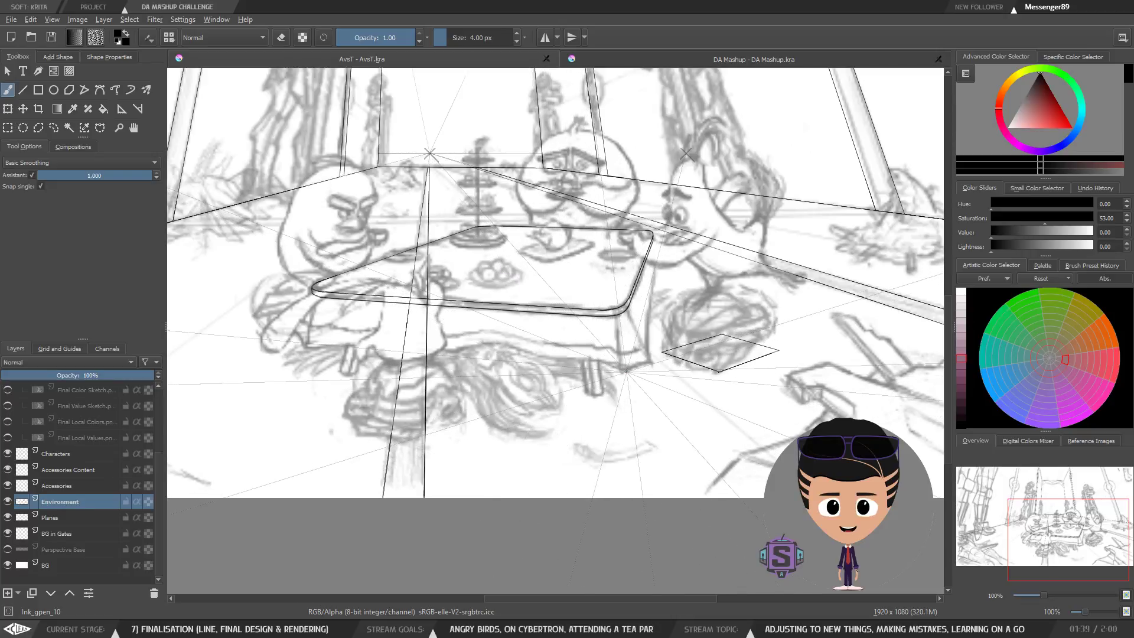
mouse_move(626, 371)
mouse_down()
mouse_move(359, 347)
mouse_move(304, 361)
mouse_move(625, 375)
mouse_up()
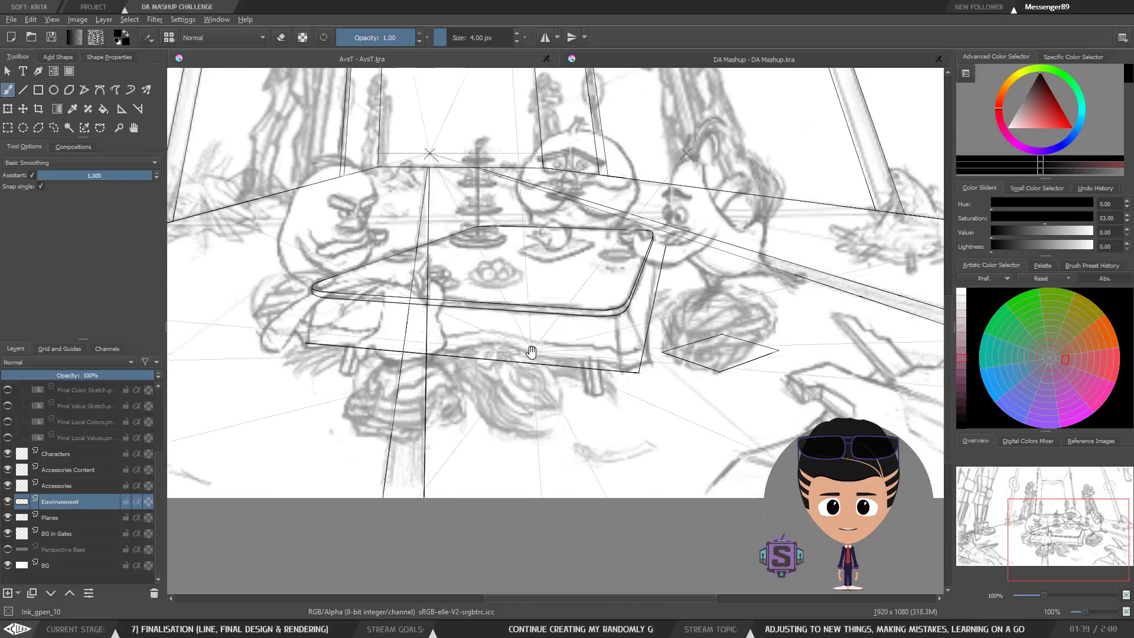
Redo the tablecloth's receding lower edge so it starts exactly at the front edge's left end.
drag(535, 358, 655, 384)
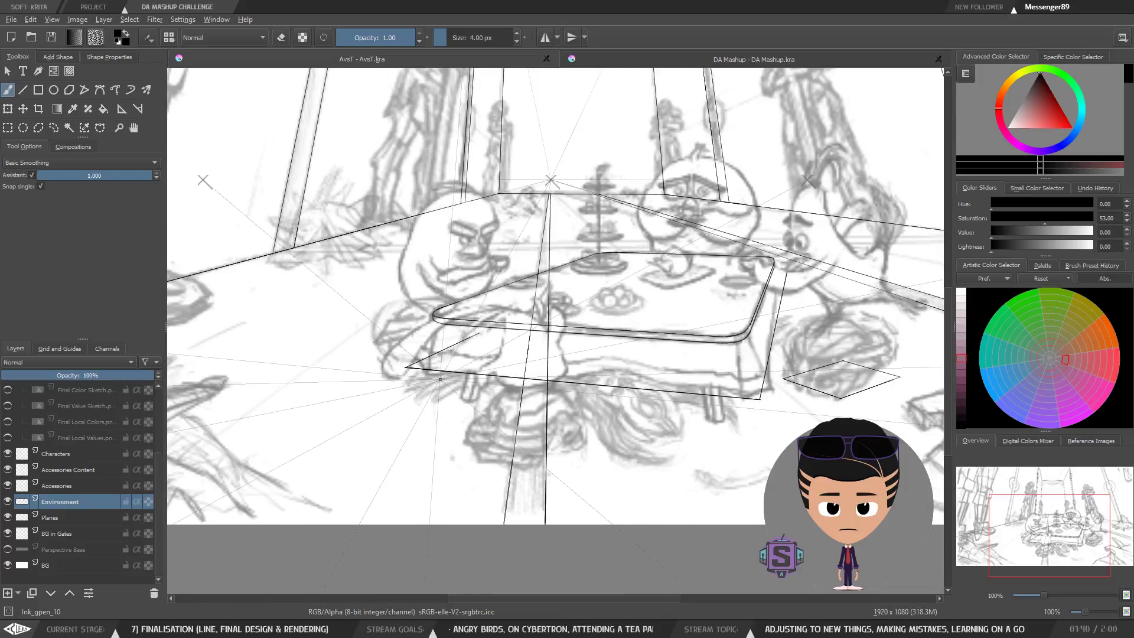
key(ctrl+plus)
key(ctrl+plus)
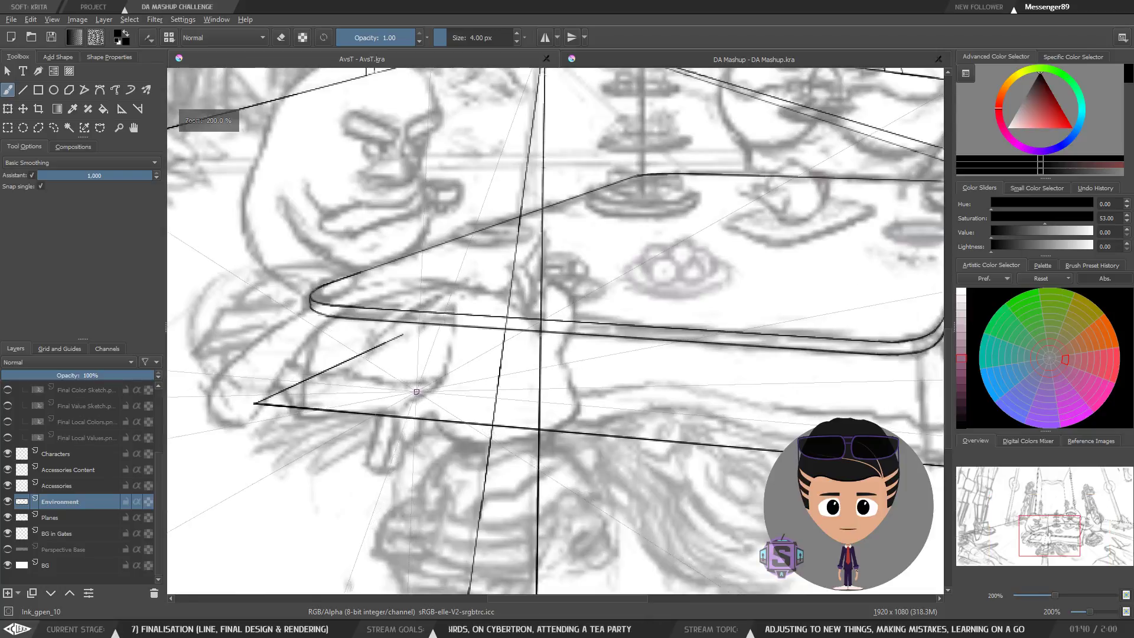
key(ctrl+z)
drag(354, 391, 463, 376)
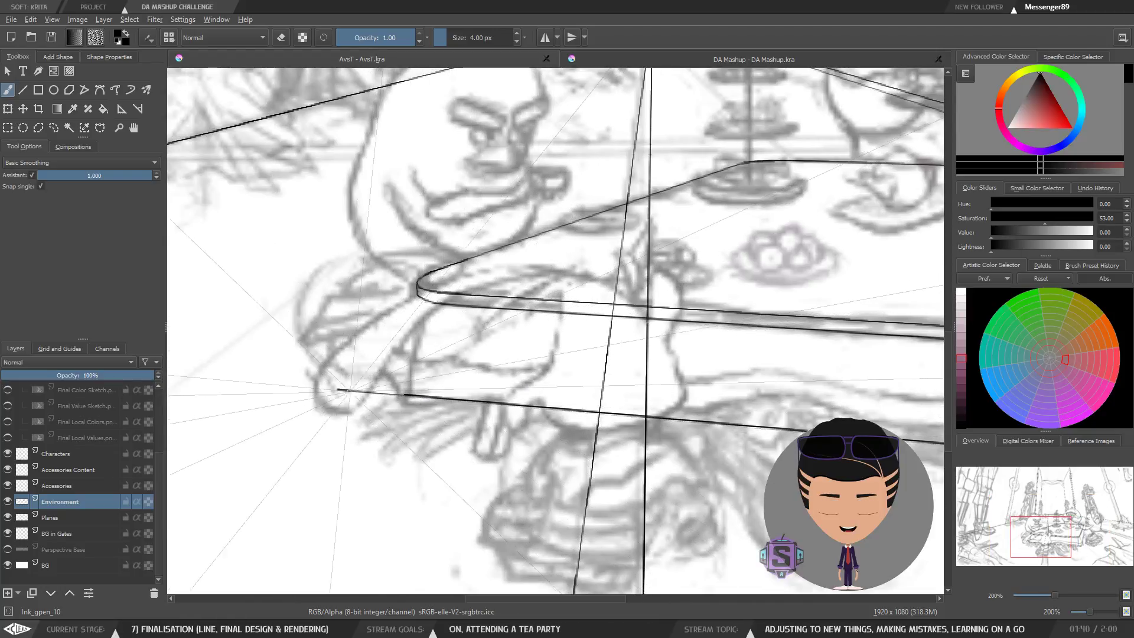
drag(336, 389, 473, 327)
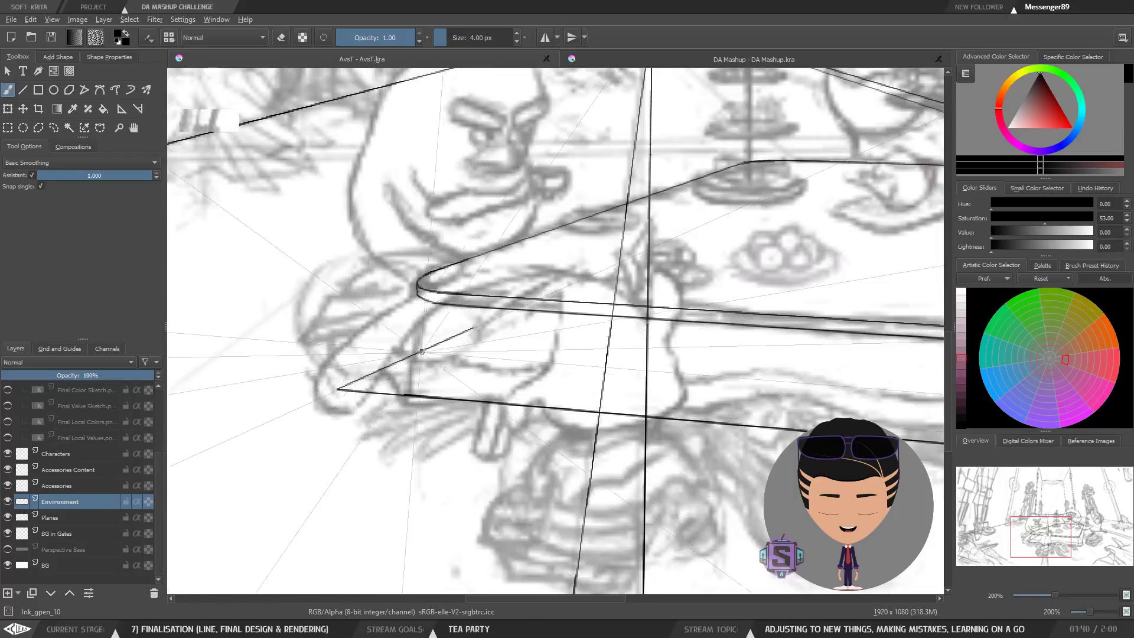
Ink a short line from the top of the tablecloth's right side edge toward the tabletop corner.
key(1)
mouse_move(610, 303)
mouse_down()
mouse_move(435, 313)
mouse_move(452, 281)
mouse_move(453, 295)
mouse_up()
drag(651, 321, 635, 333)
key(ctrl+plus)
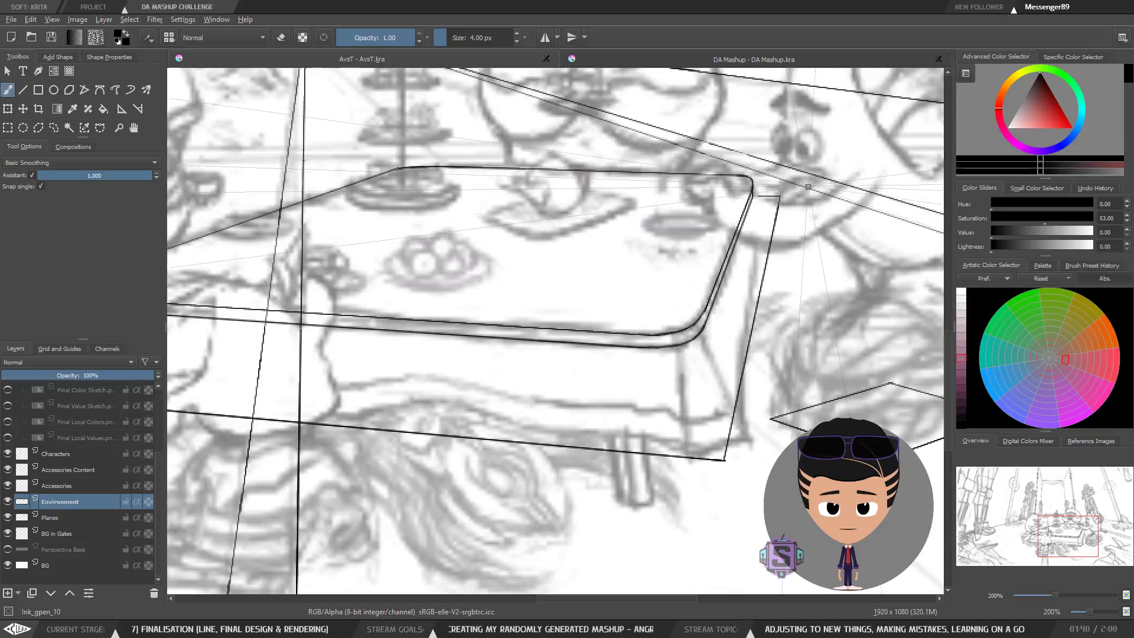
Examine the inked tablecloth outline against the sketched table and birds at different magnifications.
key(1)
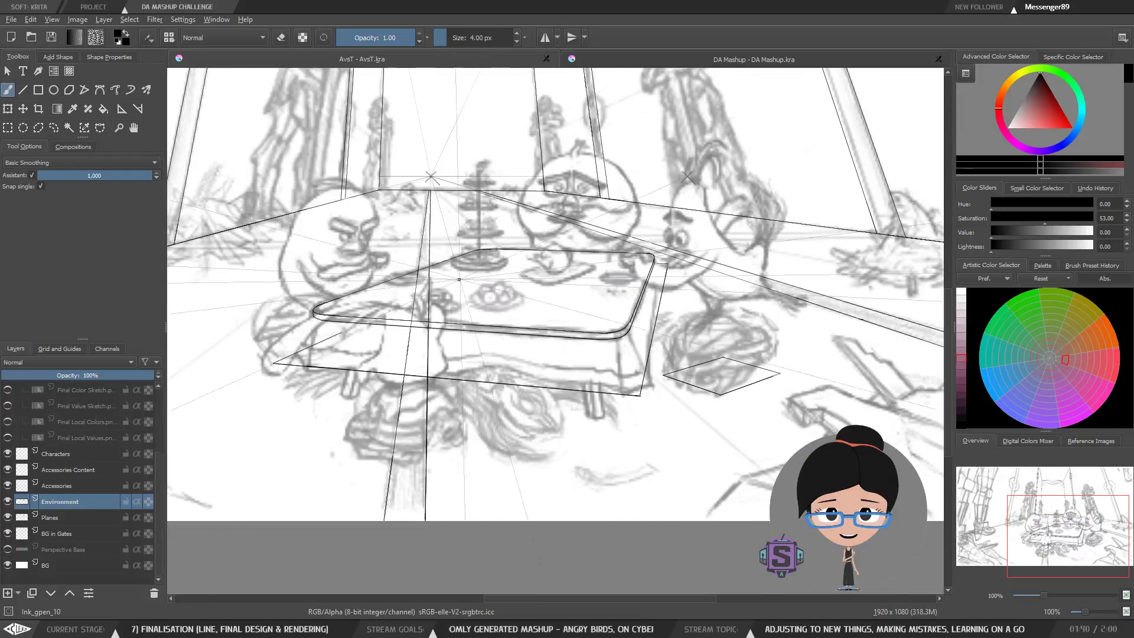
drag(453, 385, 543, 380)
key(ctrl+plus)
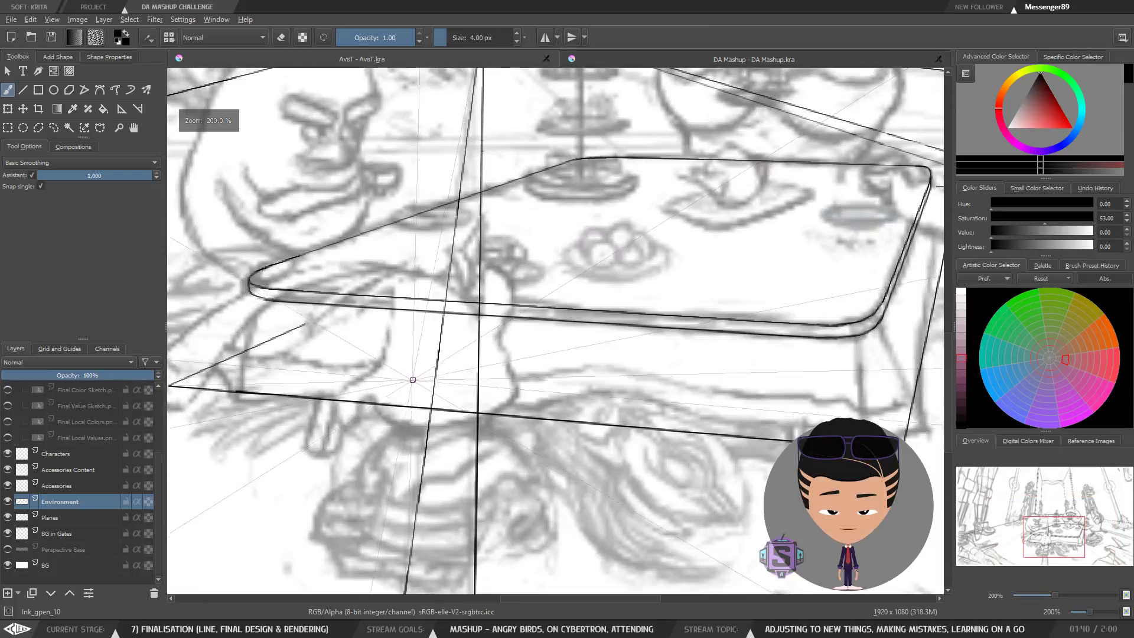
drag(417, 361, 486, 364)
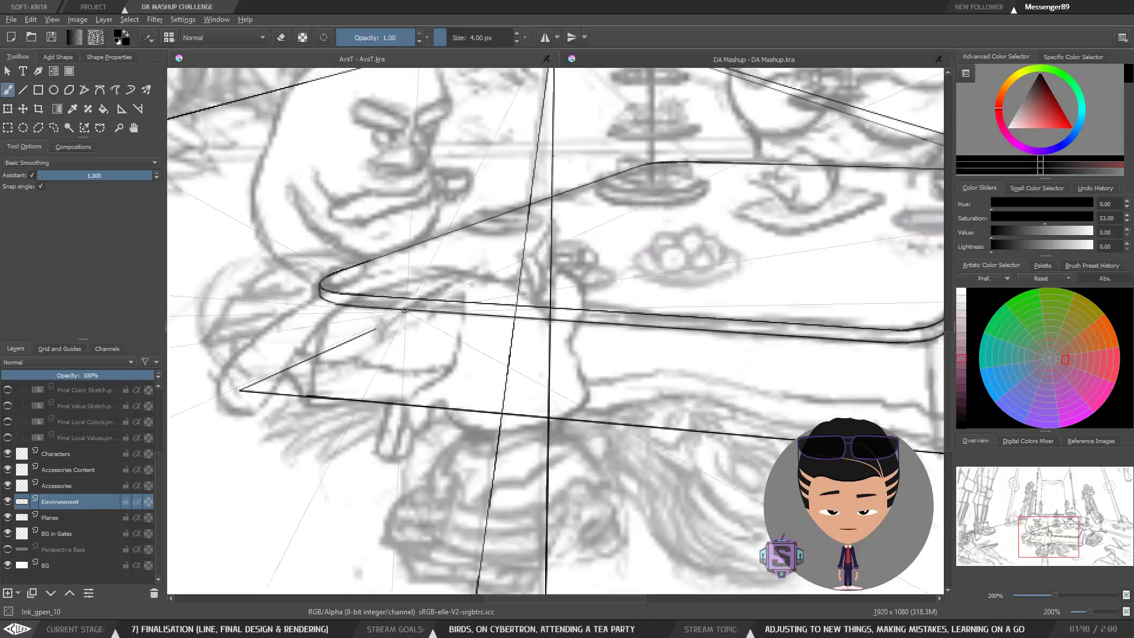
key(ctrl+minus)
drag(513, 341, 454, 403)
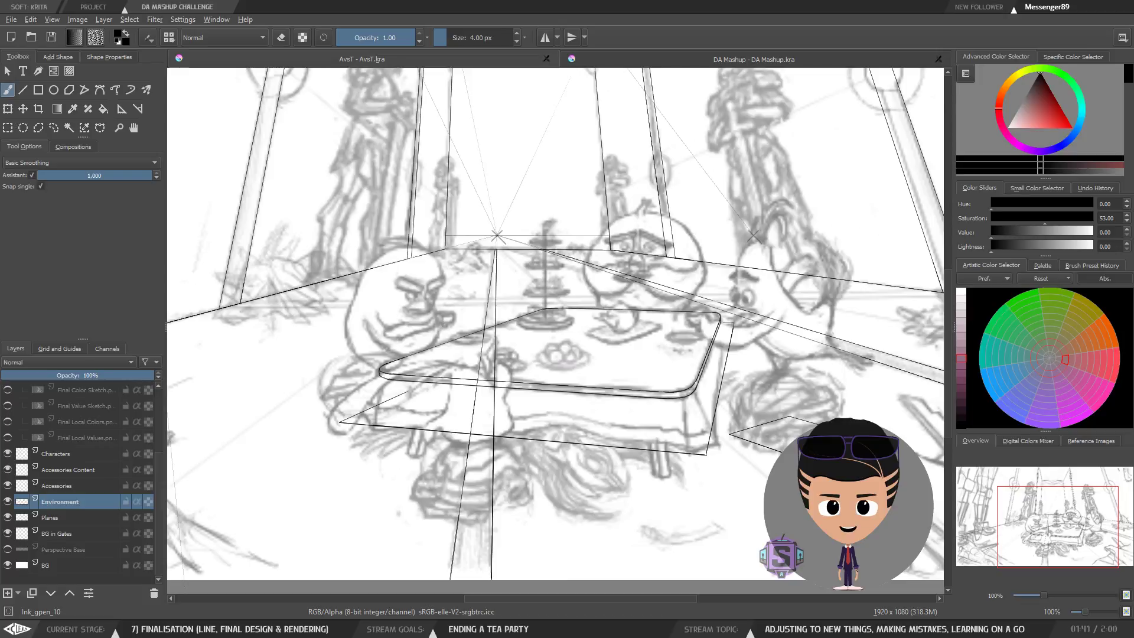
drag(644, 481, 635, 451)
mouse_move(550, 357)
mouse_down()
mouse_move(579, 396)
mouse_move(571, 402)
mouse_up()
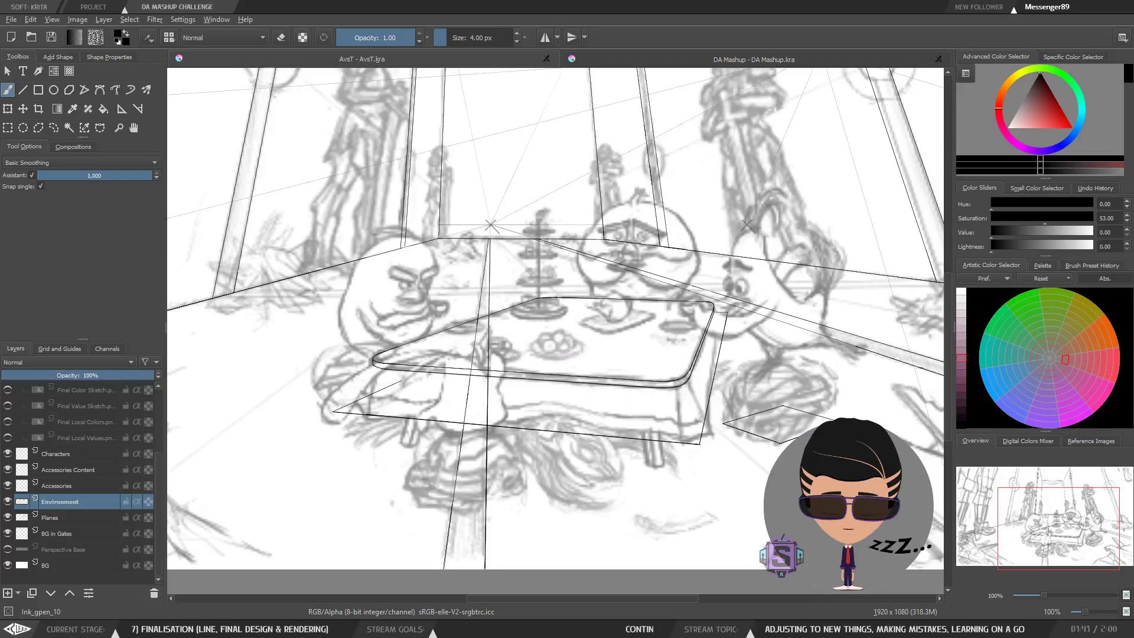
Bring up the Pinterest board in the browser and study the tablecloth reference photos for how the cloth's corners hang.
drag(785, 0, 557, 14)
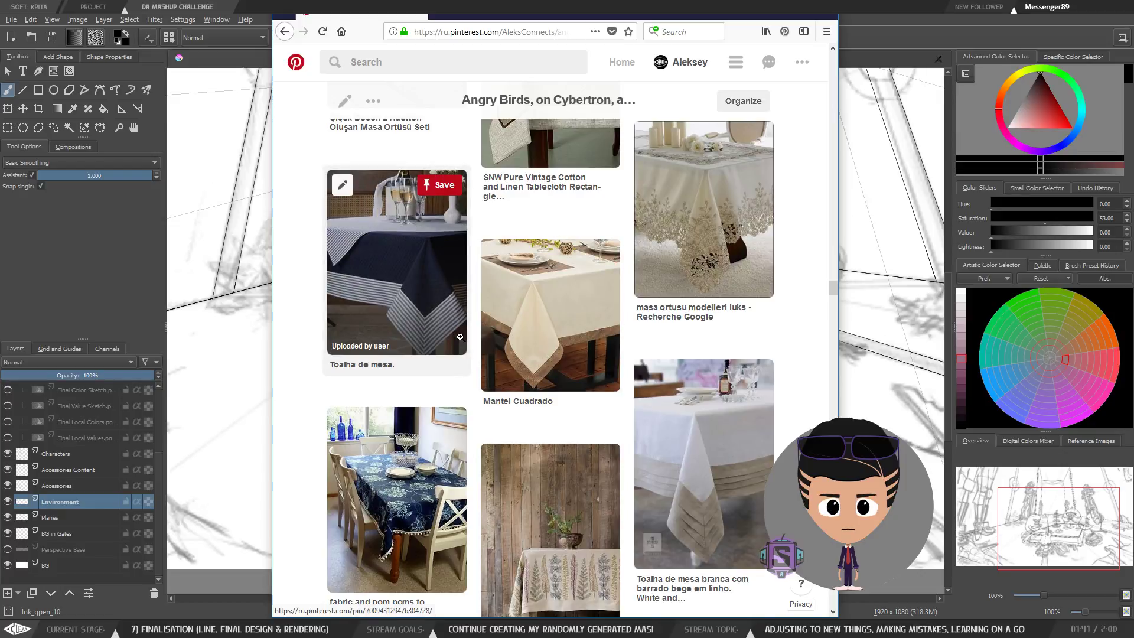
scroll(583, 430, down, 2)
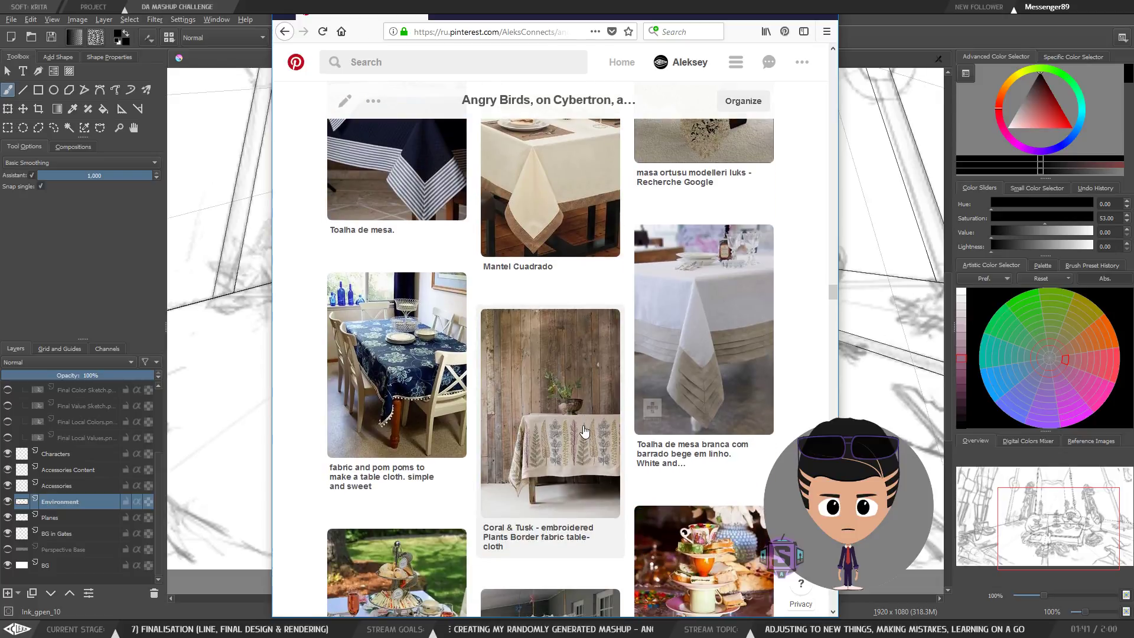
scroll(582, 425, up, 4)
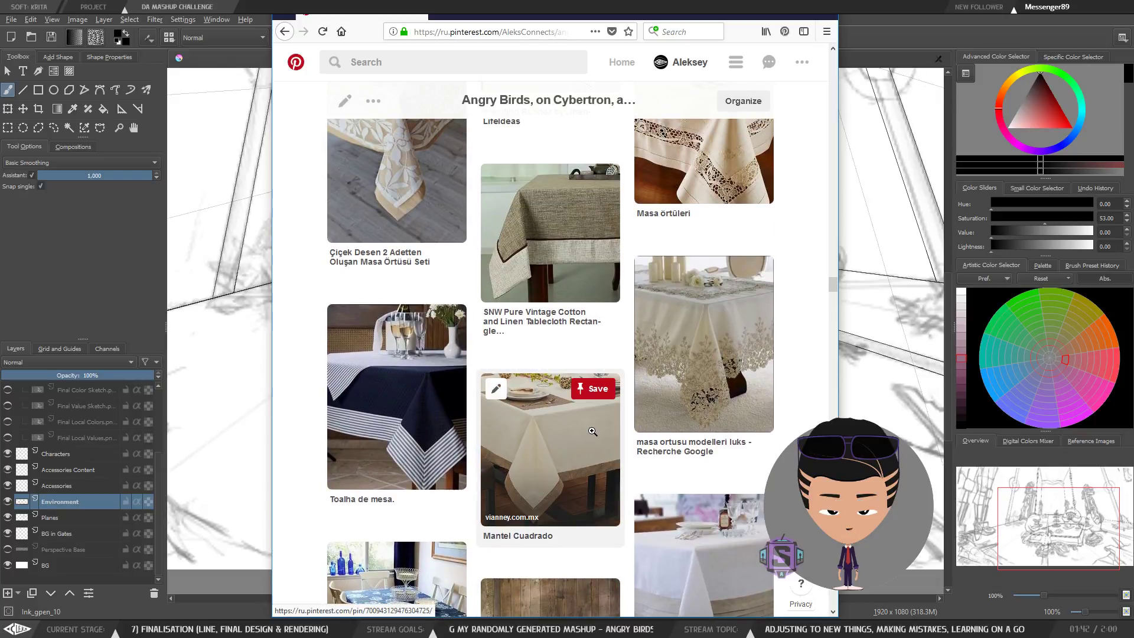
scroll(567, 429, up, 2)
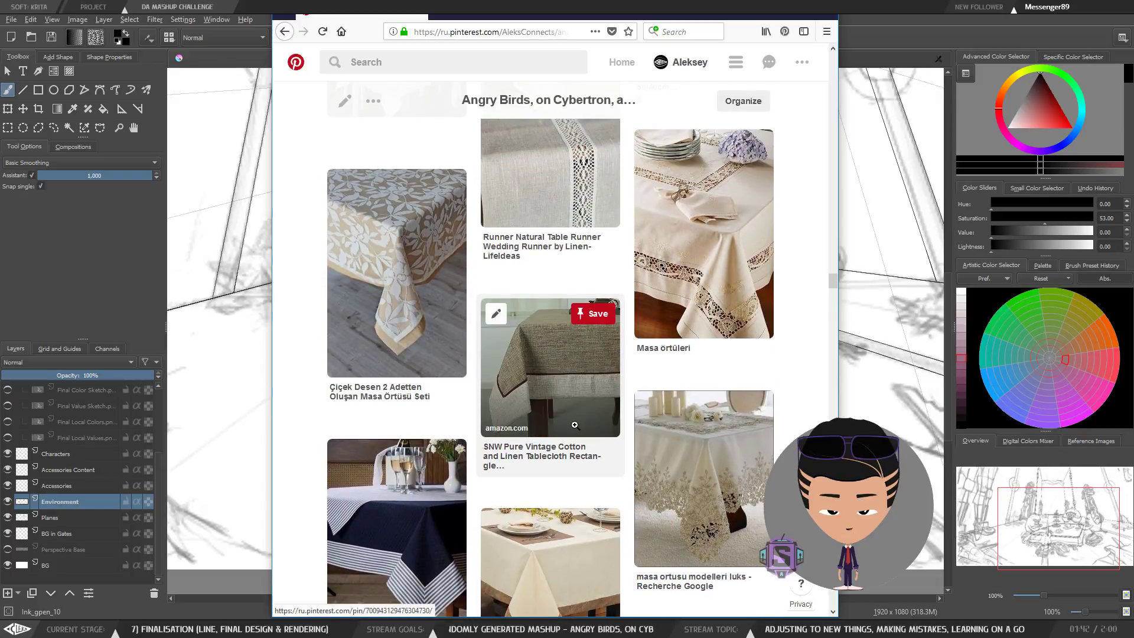
scroll(637, 407, up, 2)
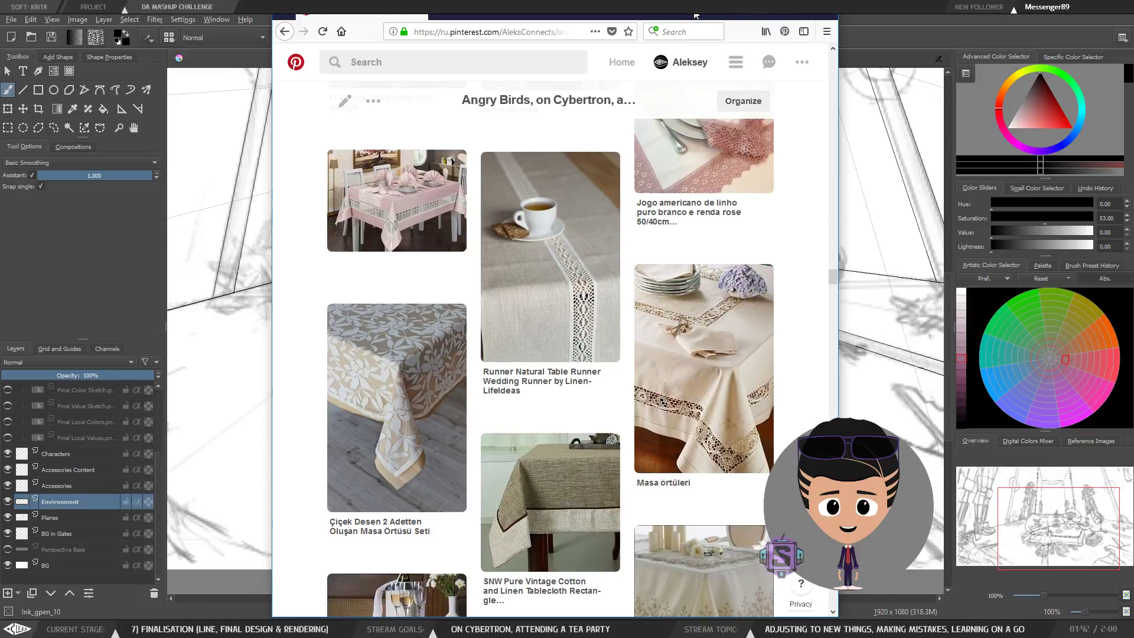
Return from the browser to the Krita drawing and undo the inked tablecloth outline strokes below the tabletop.
drag(696, 15, 840, 0)
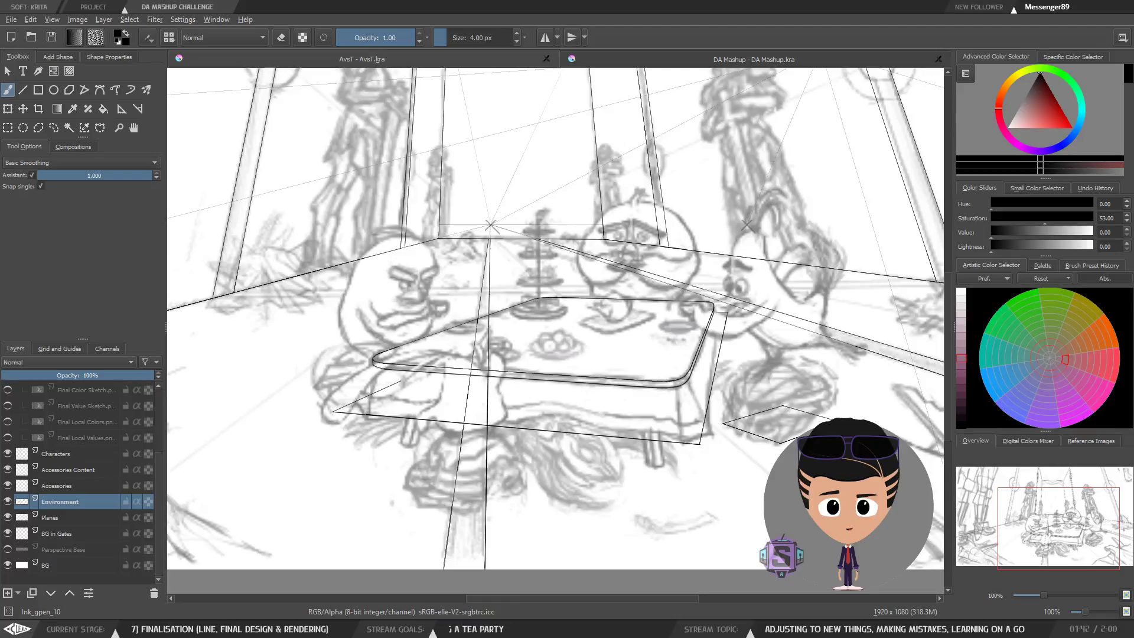
drag(547, 297, 515, 287)
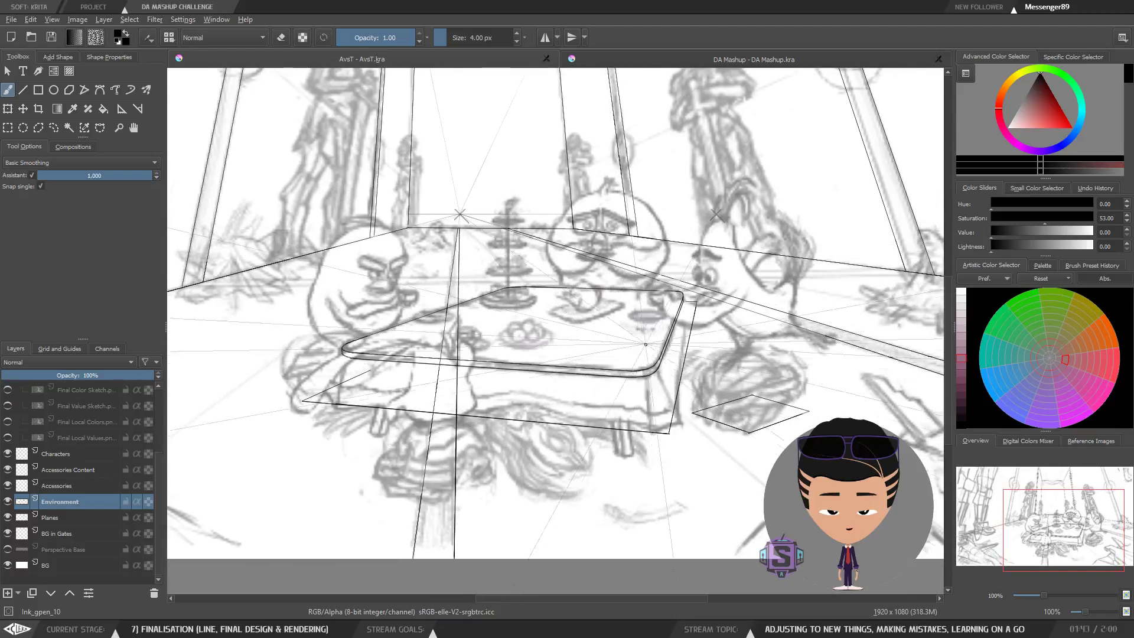
drag(675, 403, 657, 396)
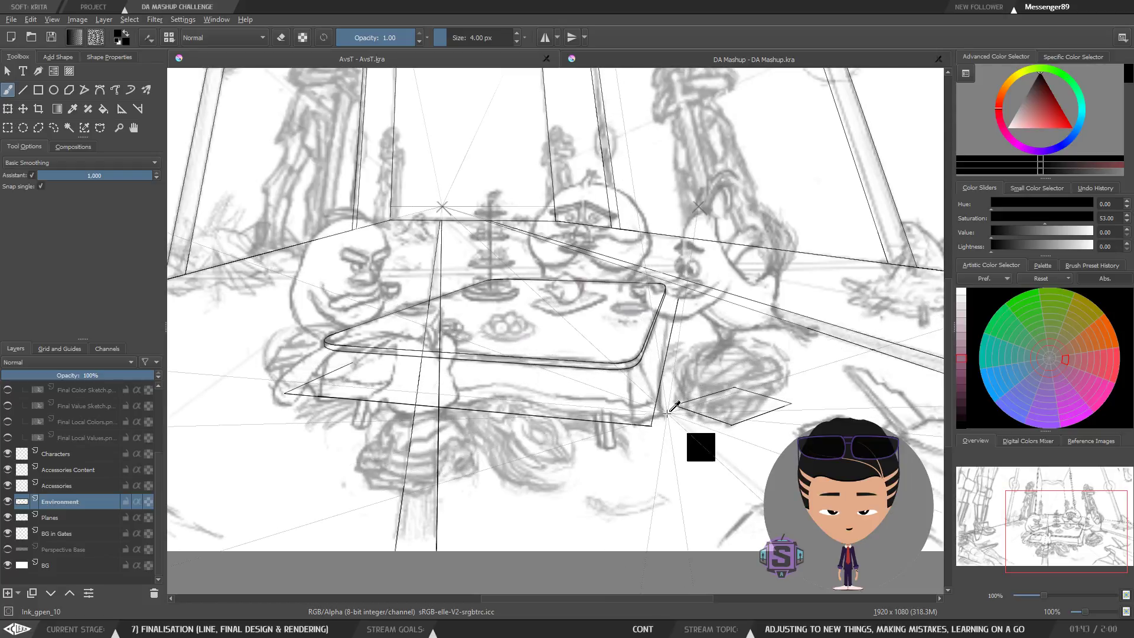
key(ctrl+z)
key(ctrl+z)
key(ctrl+z)
key(ctrl+z)
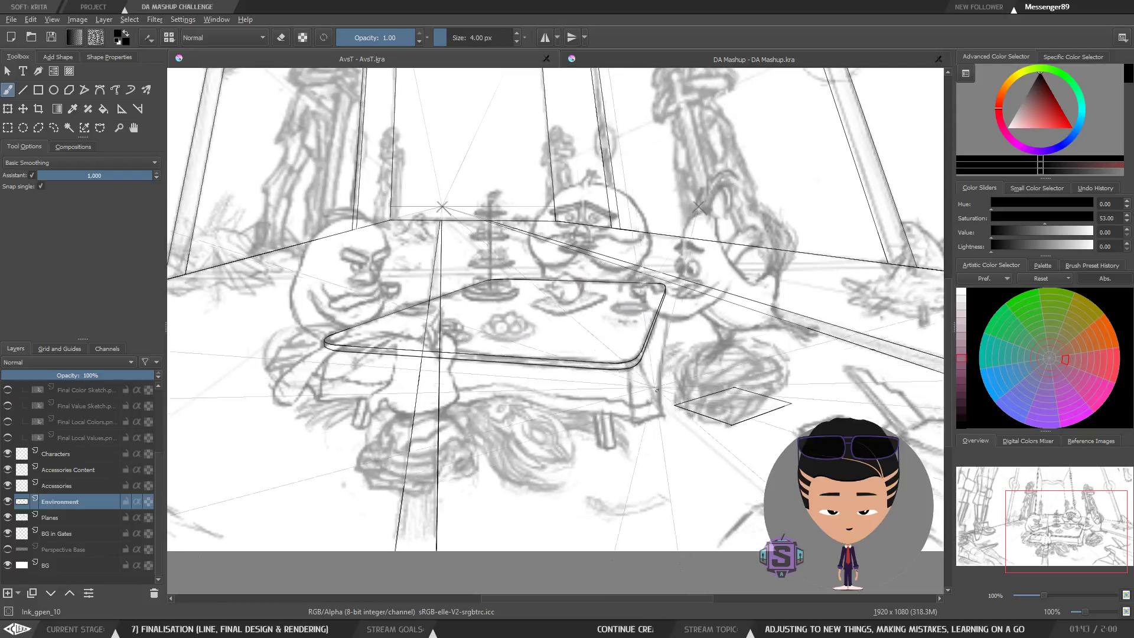
Ink a new straight lower front edge for the tablecloth beneath the tabletop's front edge, ending under the tabletop's front right corner.
drag(324, 394, 629, 416)
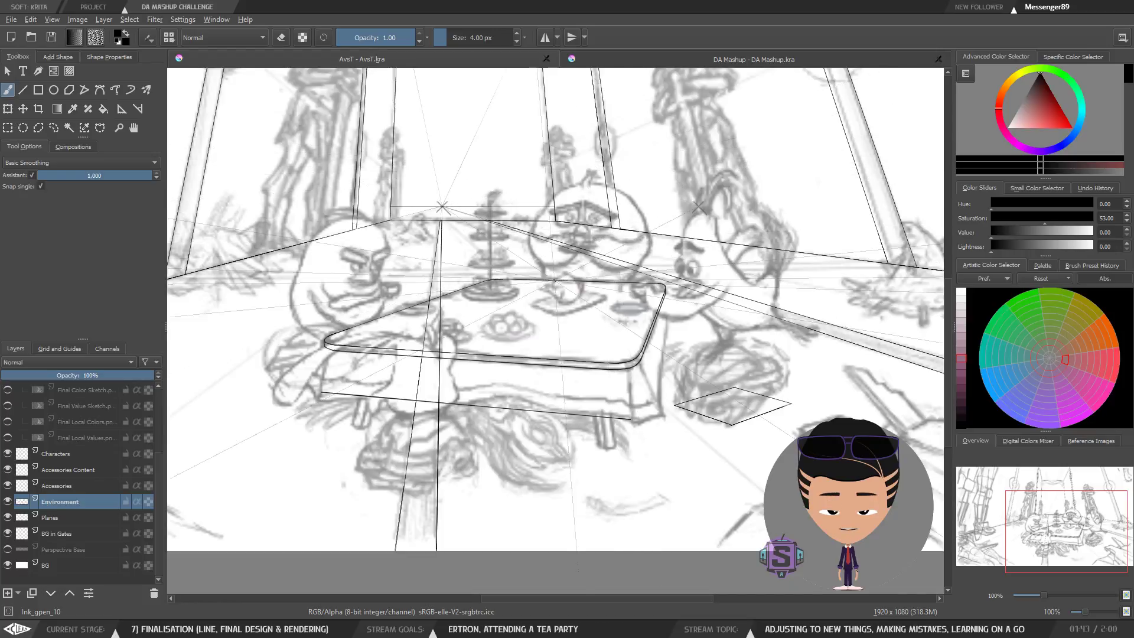
drag(409, 361, 413, 353)
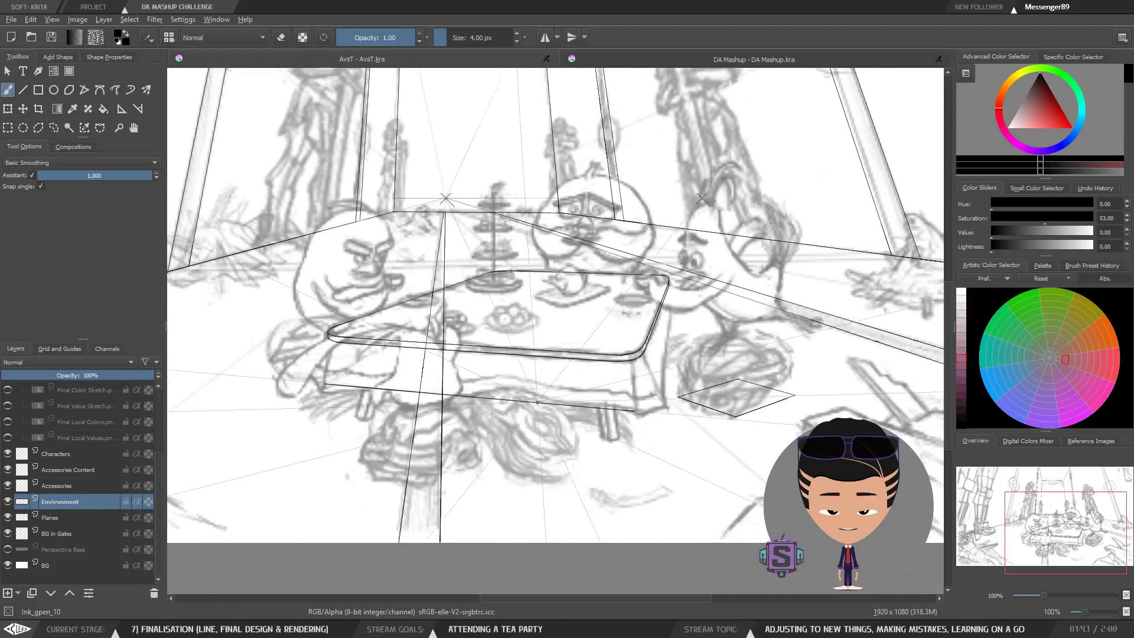
drag(583, 284, 610, 280)
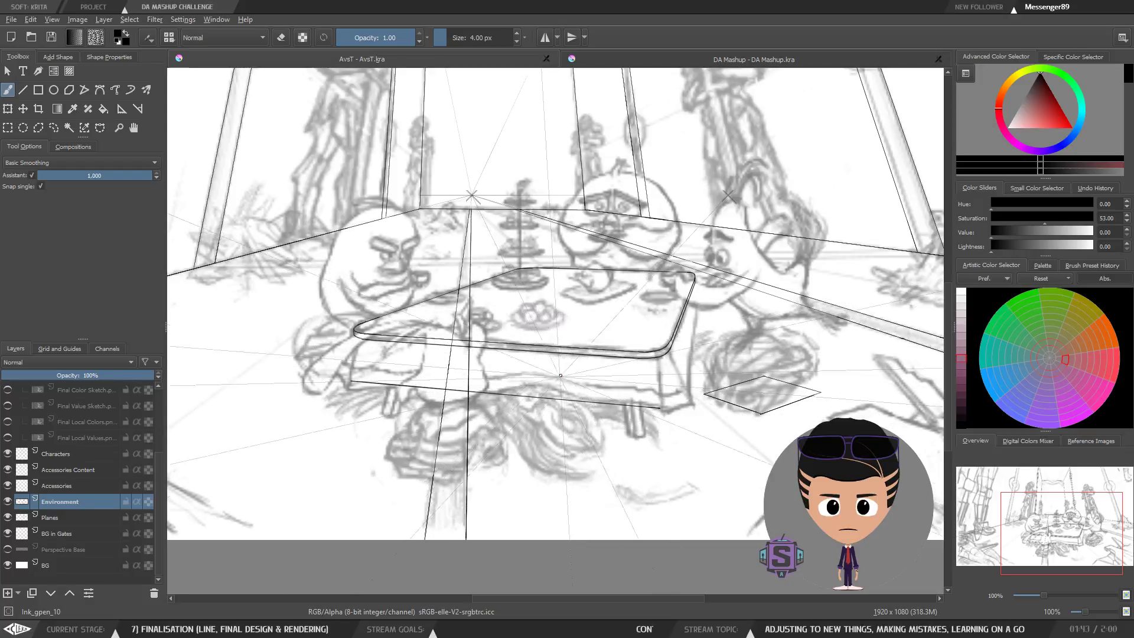
drag(614, 356, 601, 358)
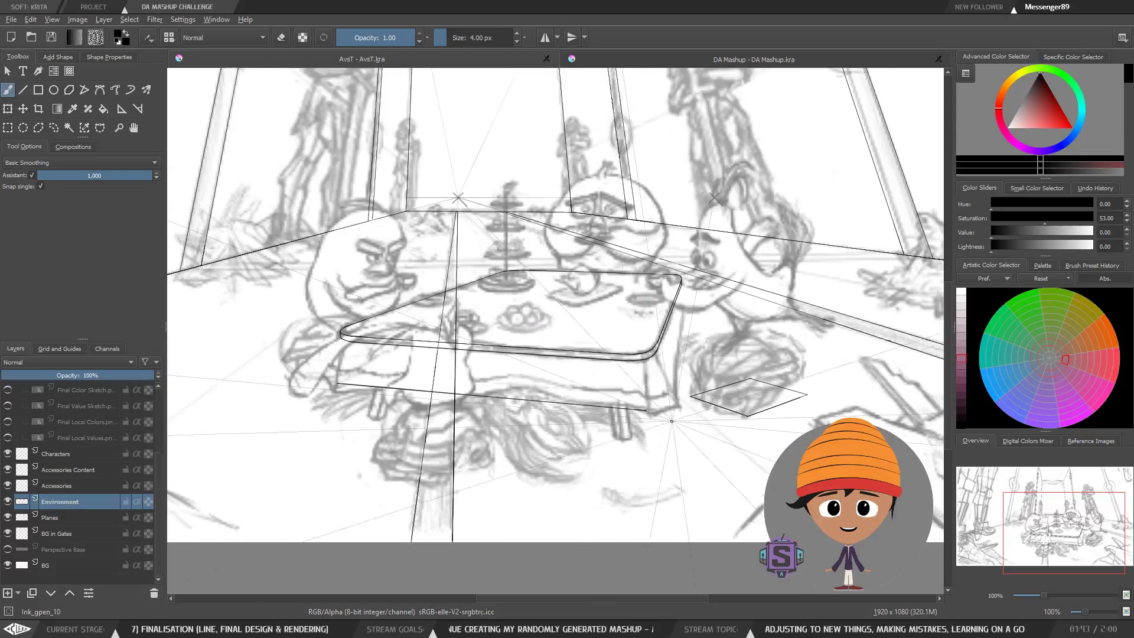
scroll(656, 411, up, 4)
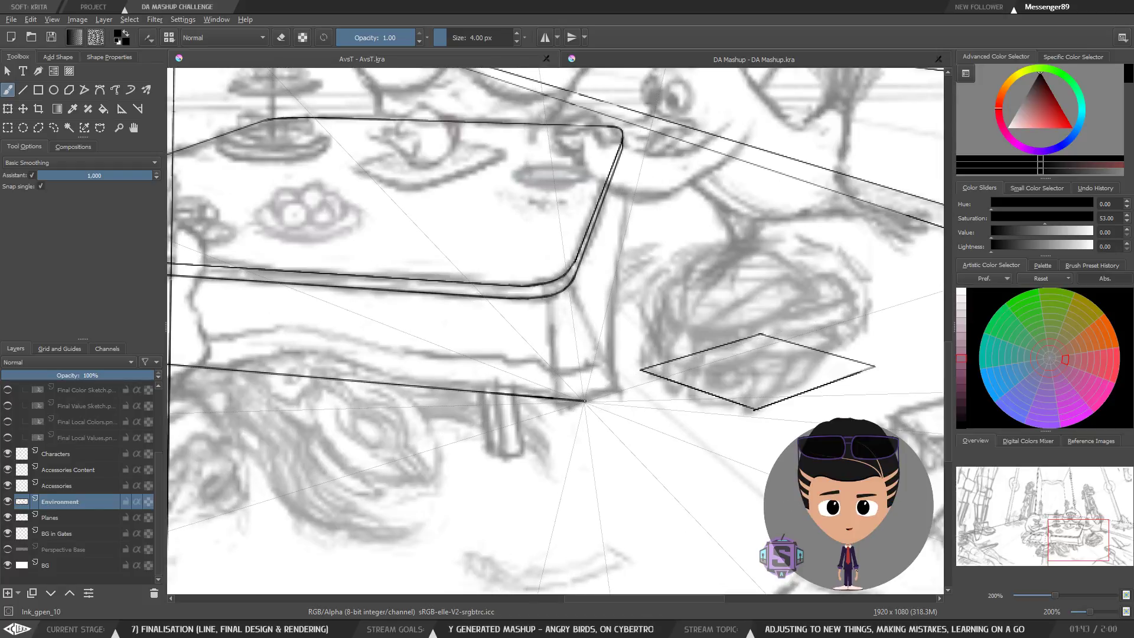
key(ctrl+z)
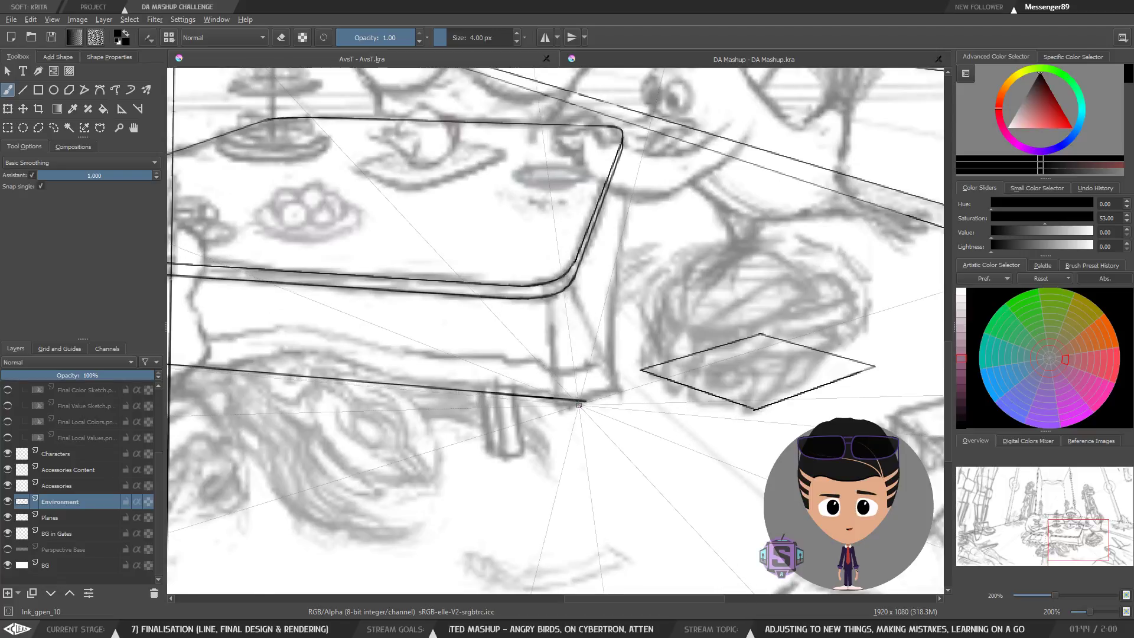
drag(574, 387, 585, 408)
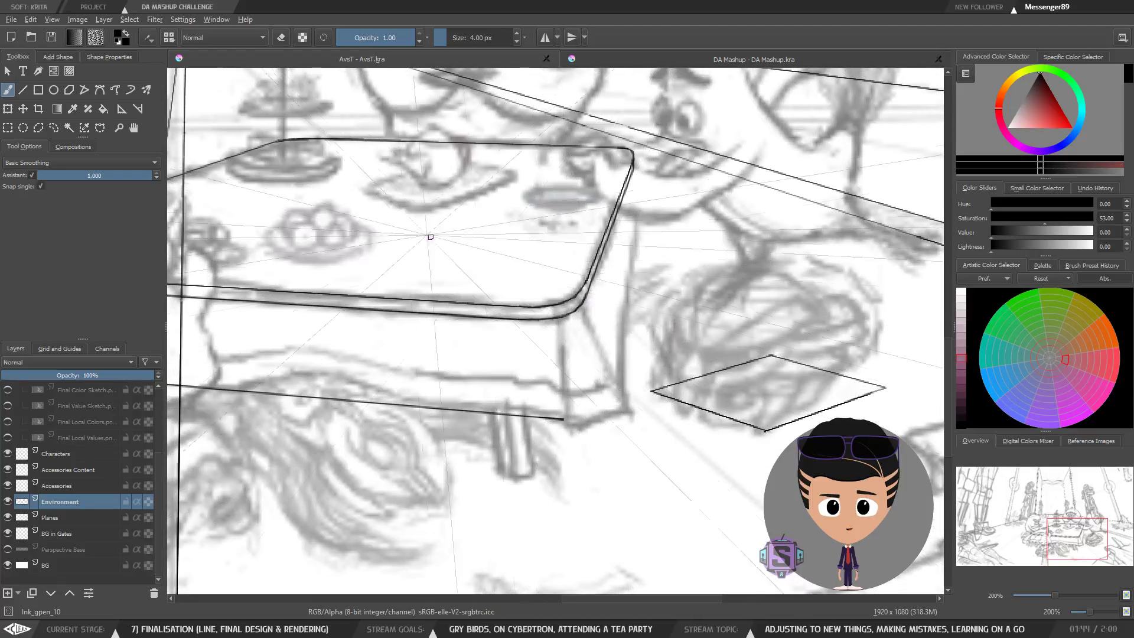
Draw two vertical edges with the Line tool from either end of the tabletop's rounded front right corner down to the tablecloth's lower edge.
click(23, 90)
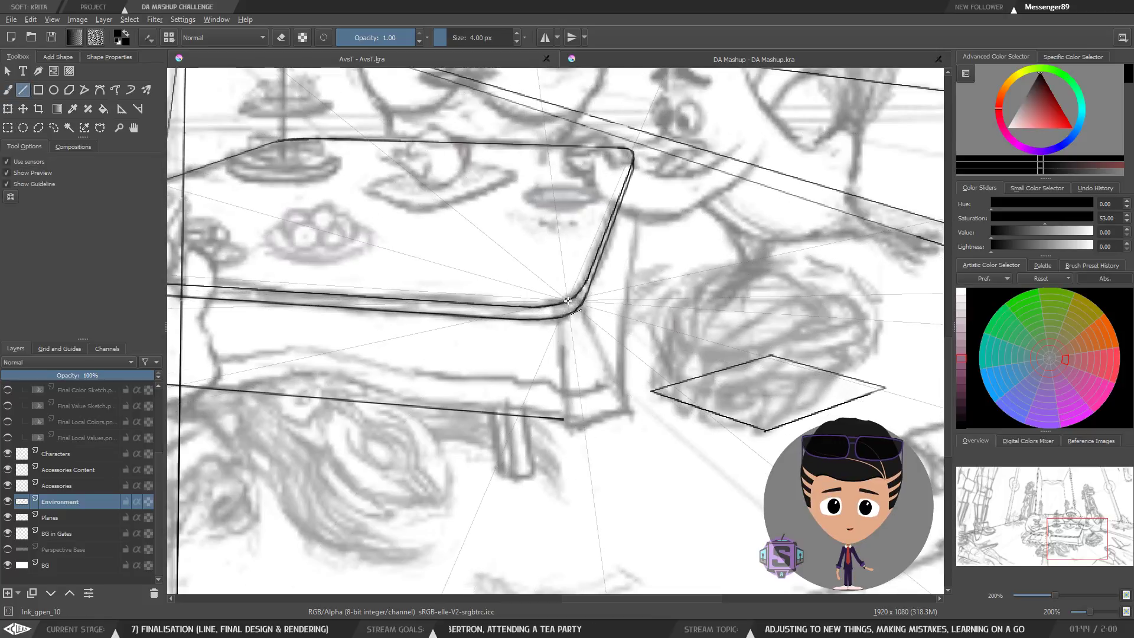
drag(569, 299, 569, 416)
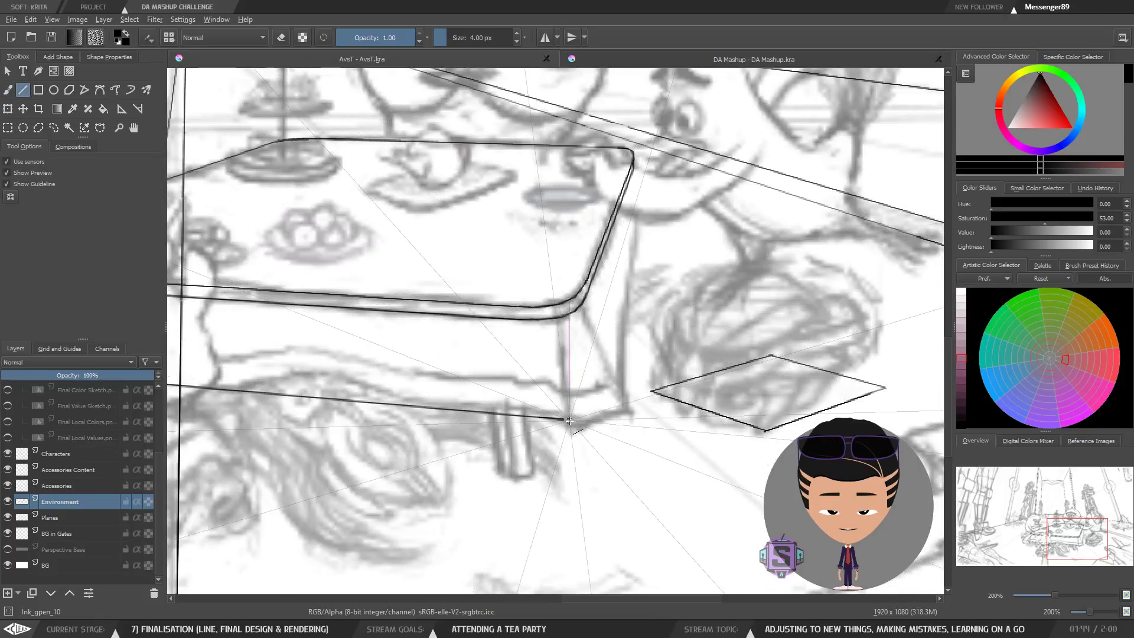
key(ctrl+z)
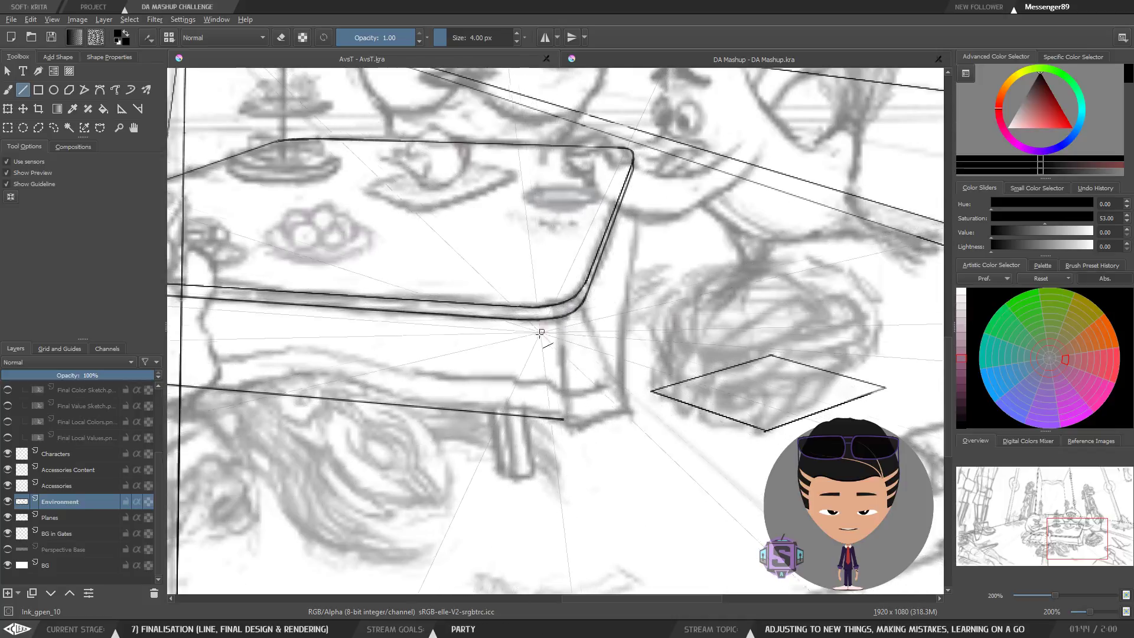
drag(544, 307, 544, 417)
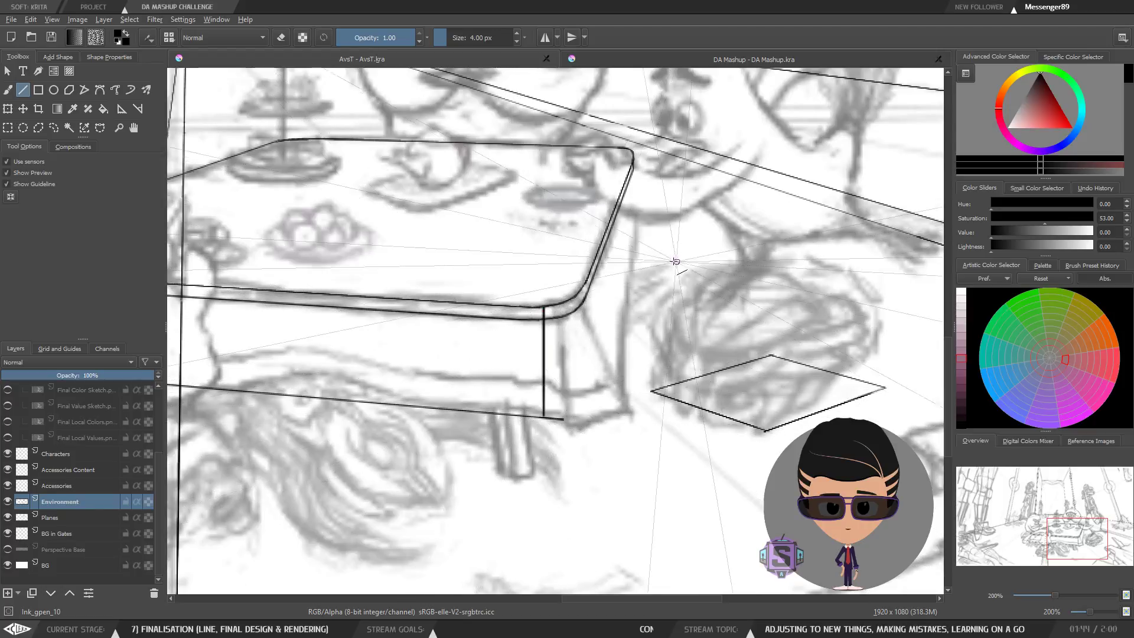
drag(585, 288, 583, 381)
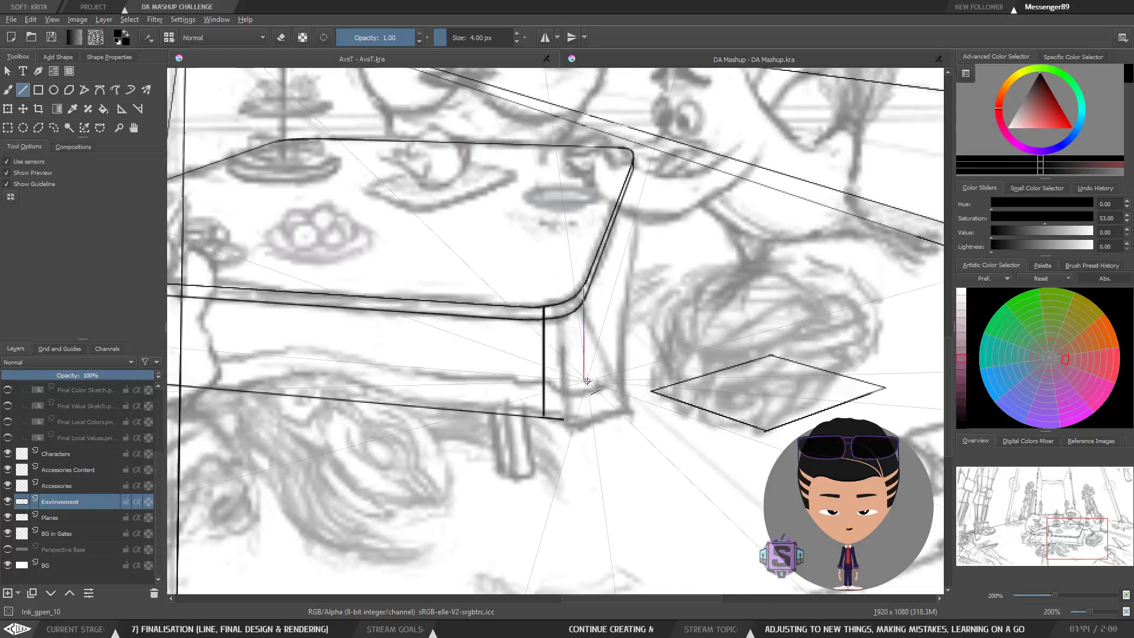
key(ctrl+z)
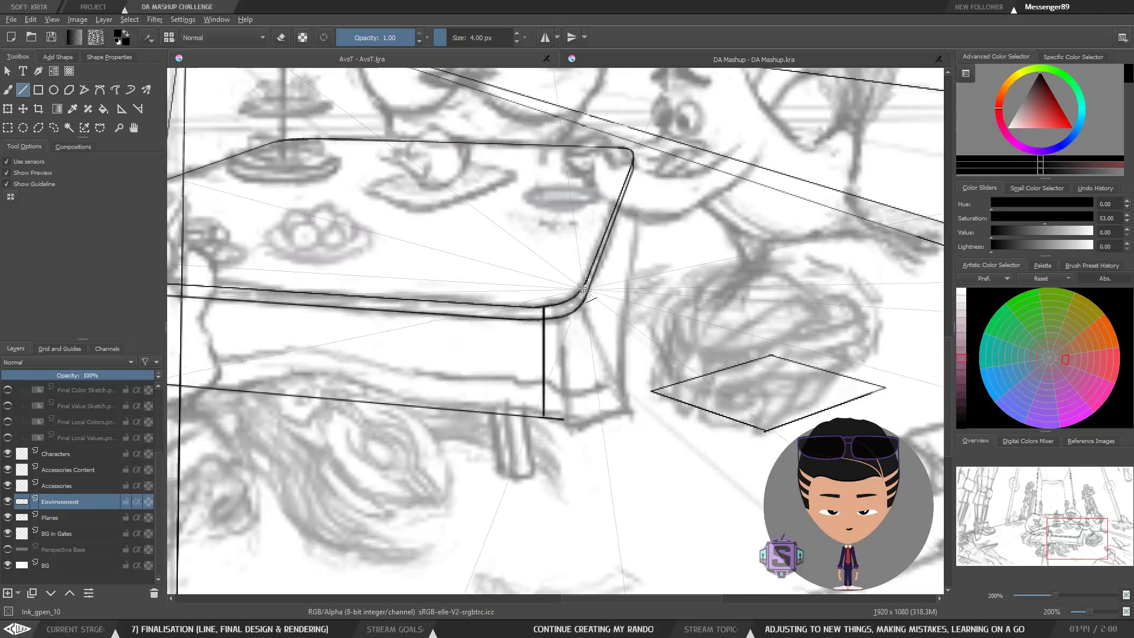
drag(584, 288, 586, 397)
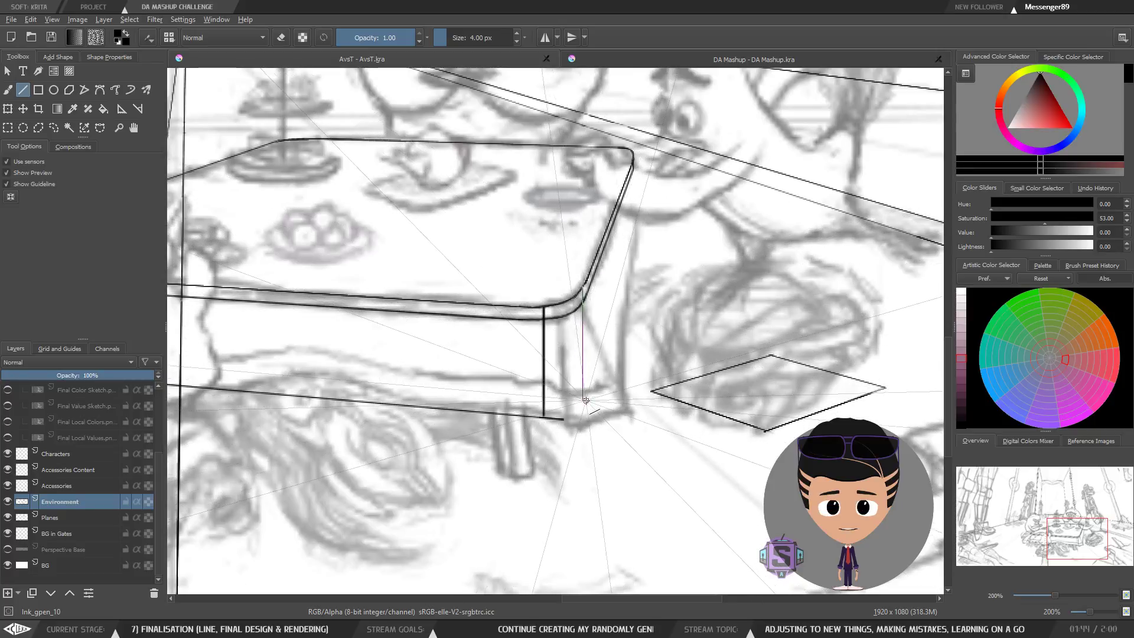
key(ctrl+z)
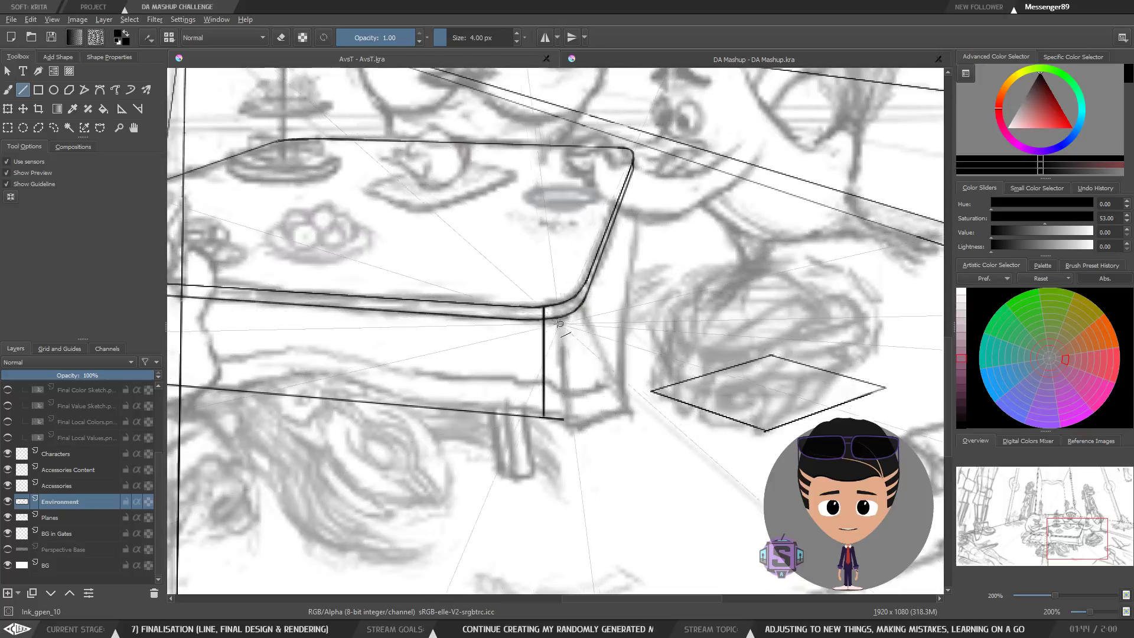
key(ctrl+z)
drag(543, 321, 543, 417)
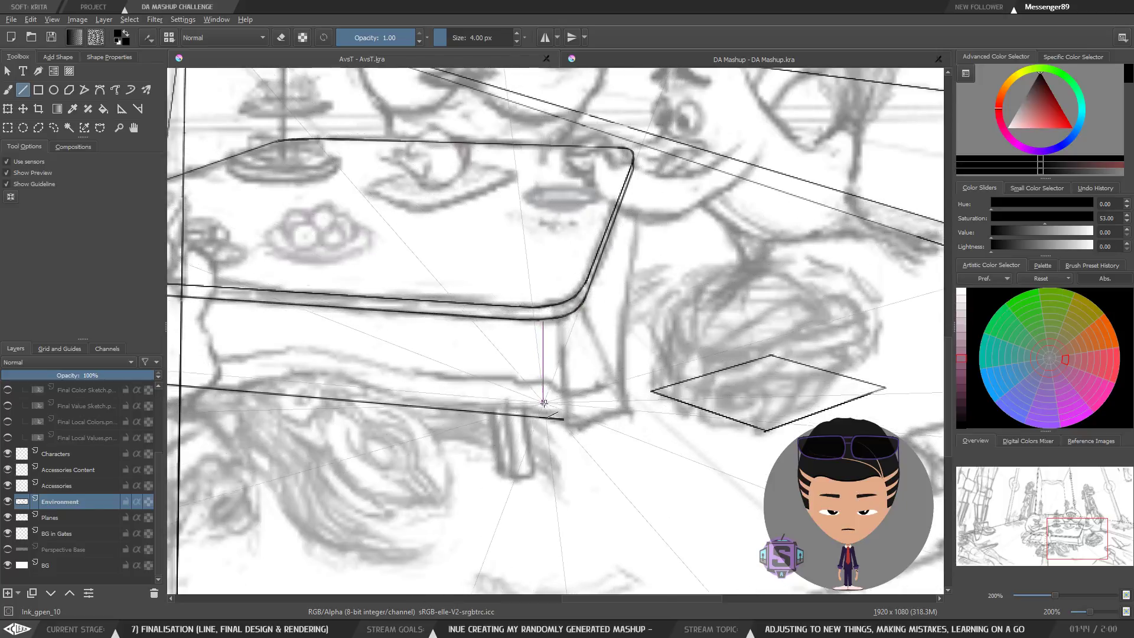
drag(584, 303, 589, 399)
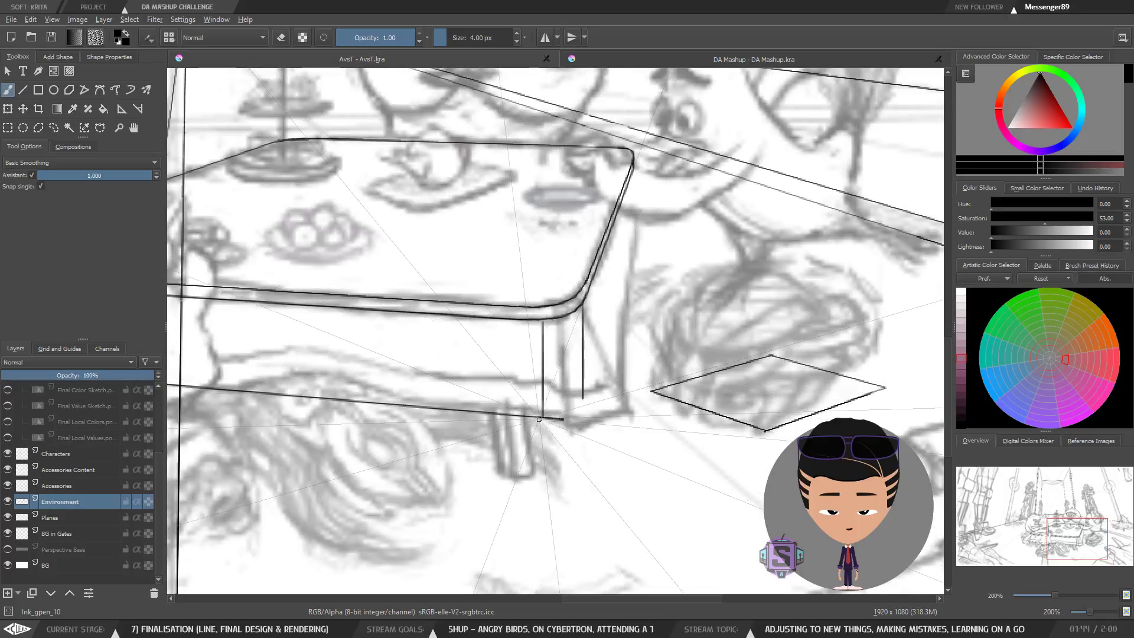
Turn off assistant snapping, ink a freehand curve joining the two vertical edges at the bottom, and thin it with the eraser.
click(32, 175)
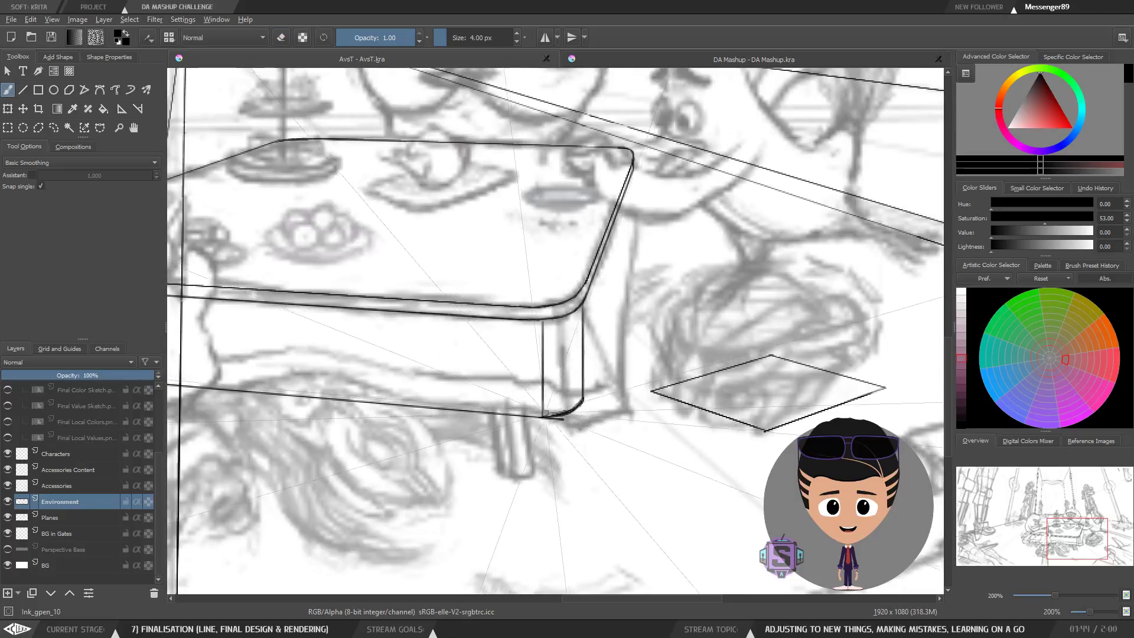
drag(550, 416, 568, 409)
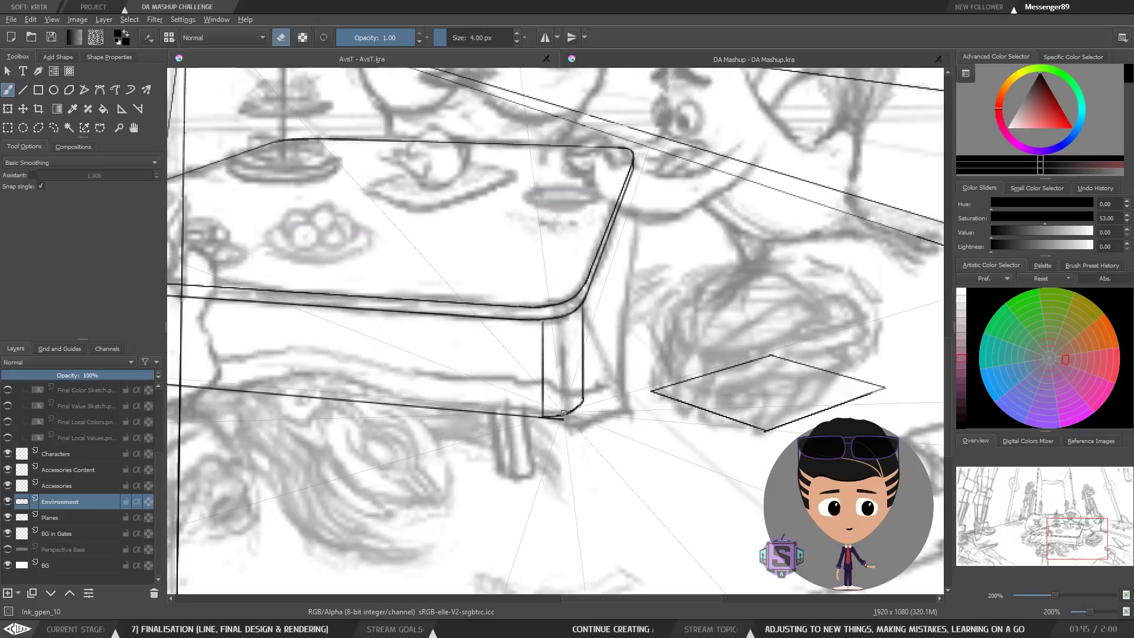
key(ctrl+minus)
key(ctrl+minus)
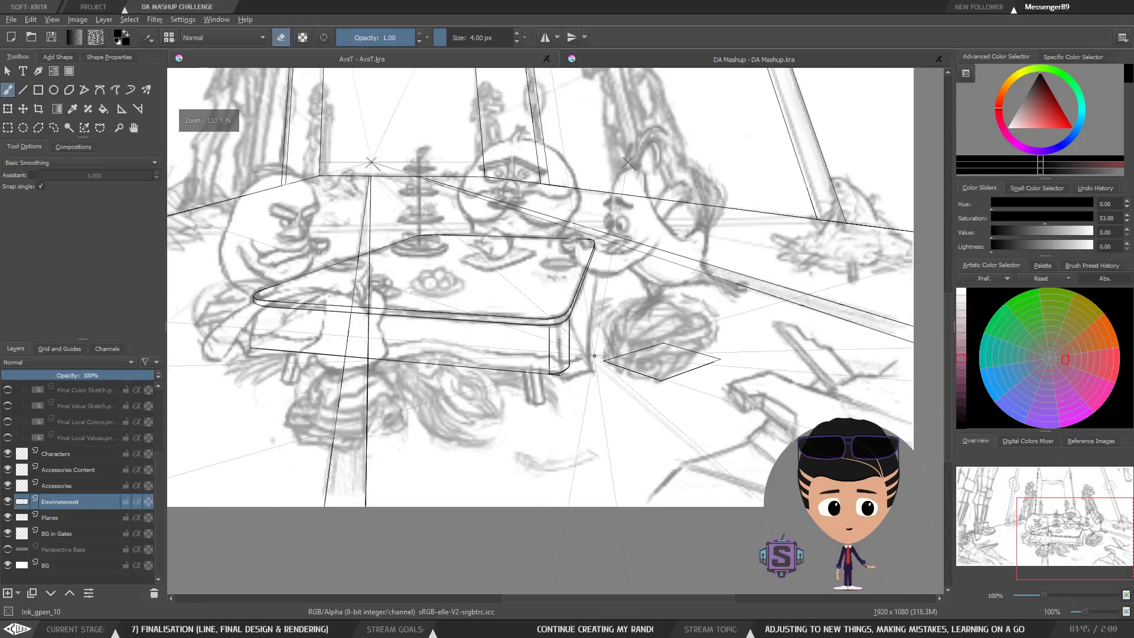
Turn assistant snapping back on and ink the tablecloth's receding lower side edge from the rounded front corner toward the back right.
key(ctrl+plus)
key(ctrl+plus)
drag(590, 366, 524, 419)
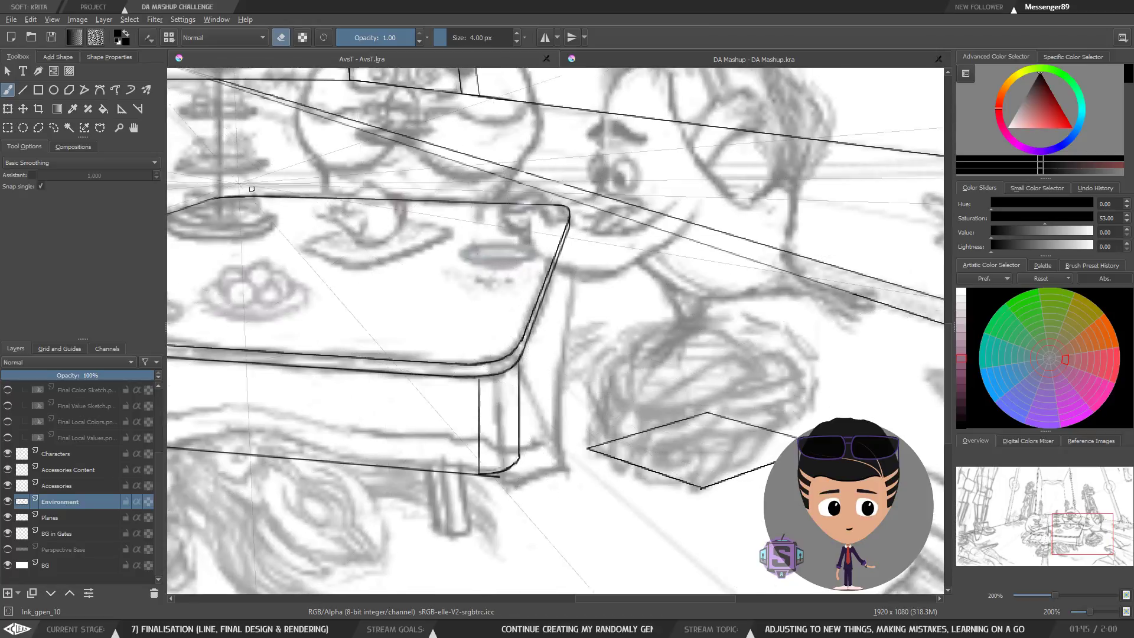
click(32, 175)
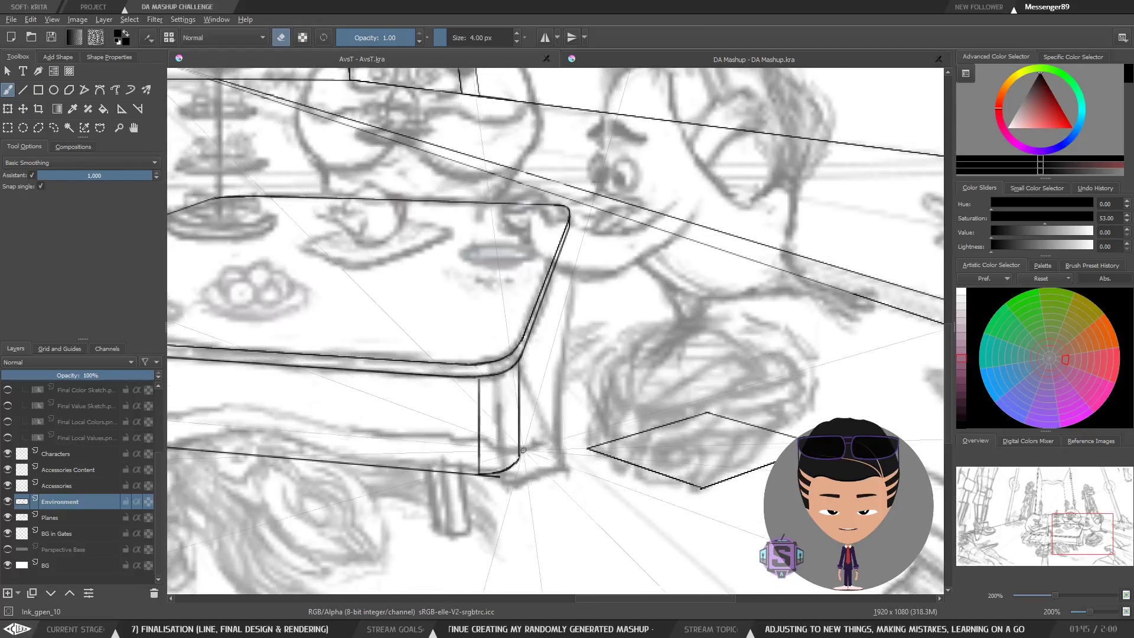
key(e)
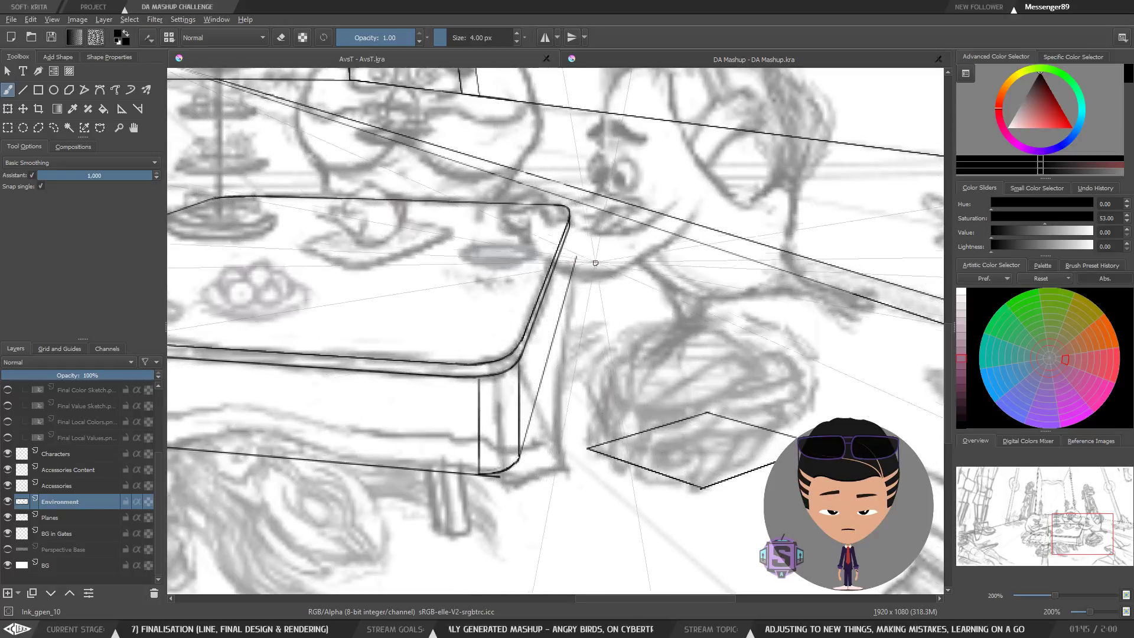
Try a 1 px vertical line with the Line tool from the tabletop's back right corner down to the receding lower edge.
click(24, 89)
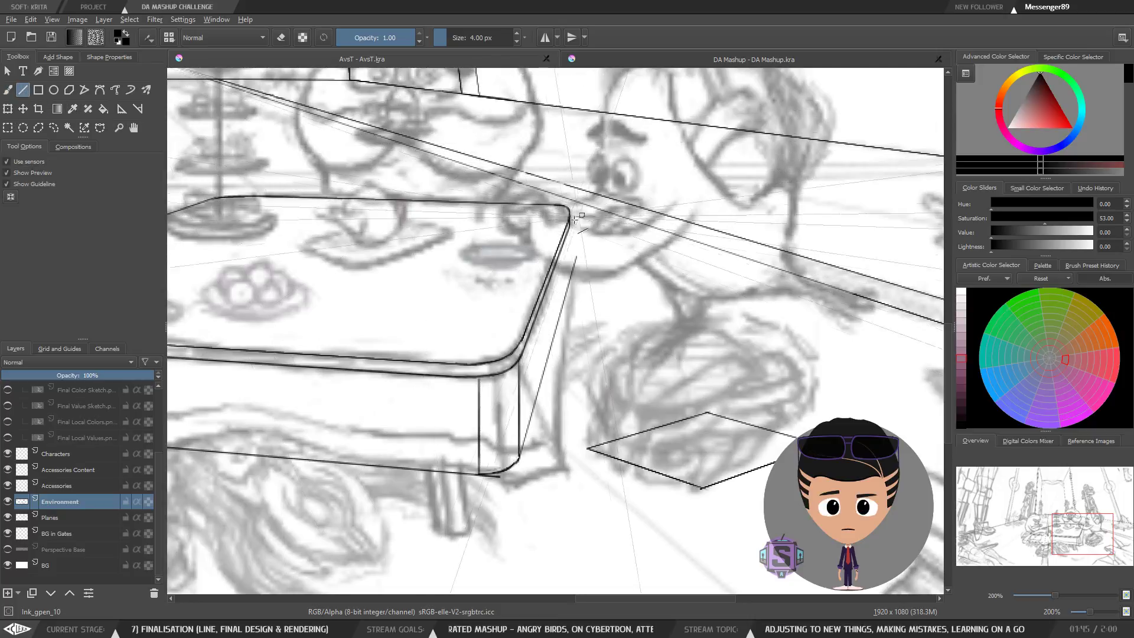
key(plus)
key(plus)
drag(592, 122, 581, 259)
key(bracketleft)
key(bracketleft)
key(bracketleft)
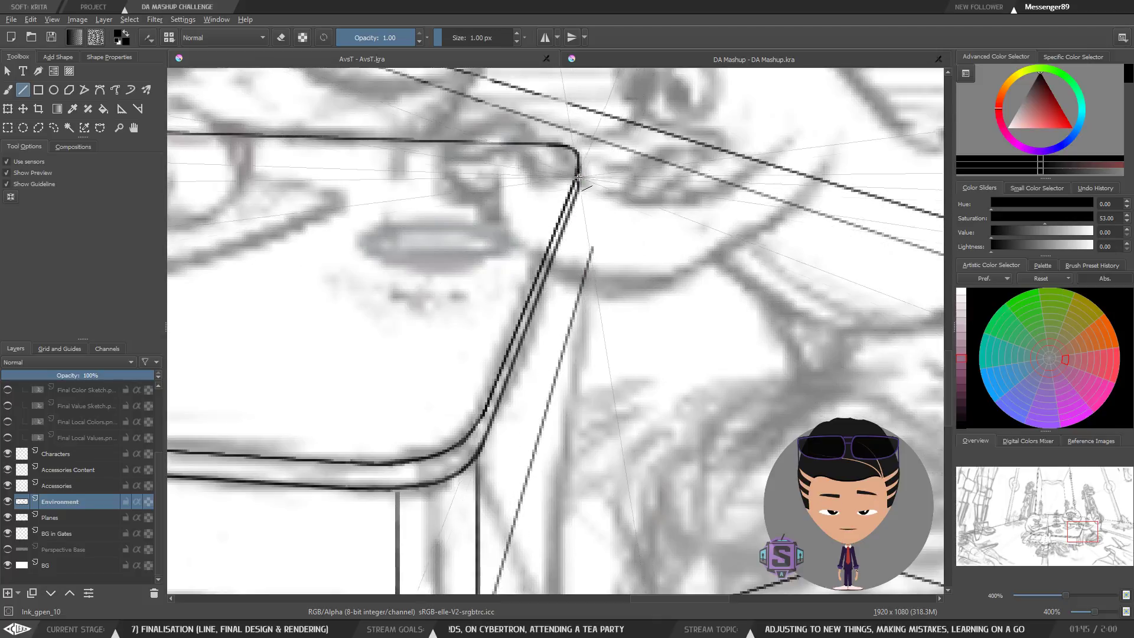
drag(579, 185, 579, 296)
key(ctrl+z)
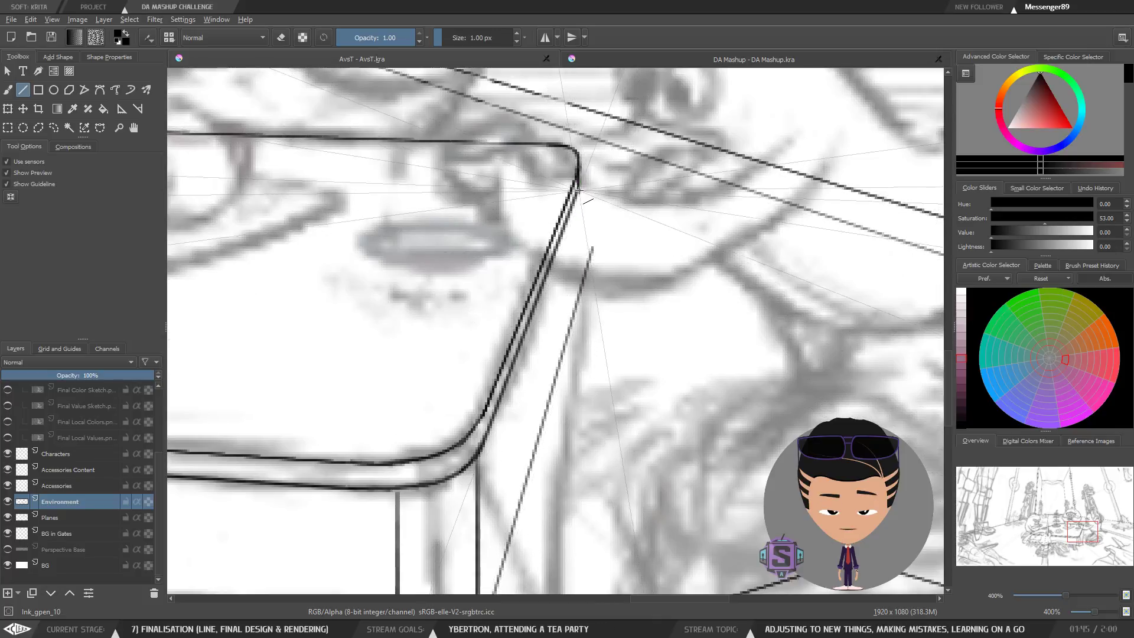
drag(580, 187, 580, 290)
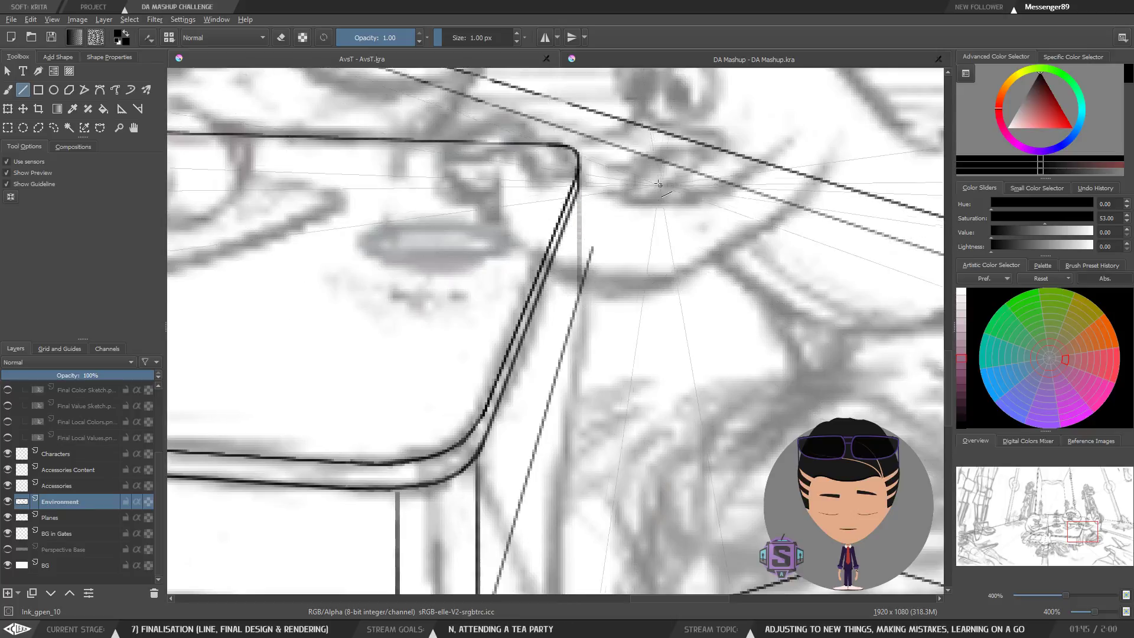
key(ctrl+z)
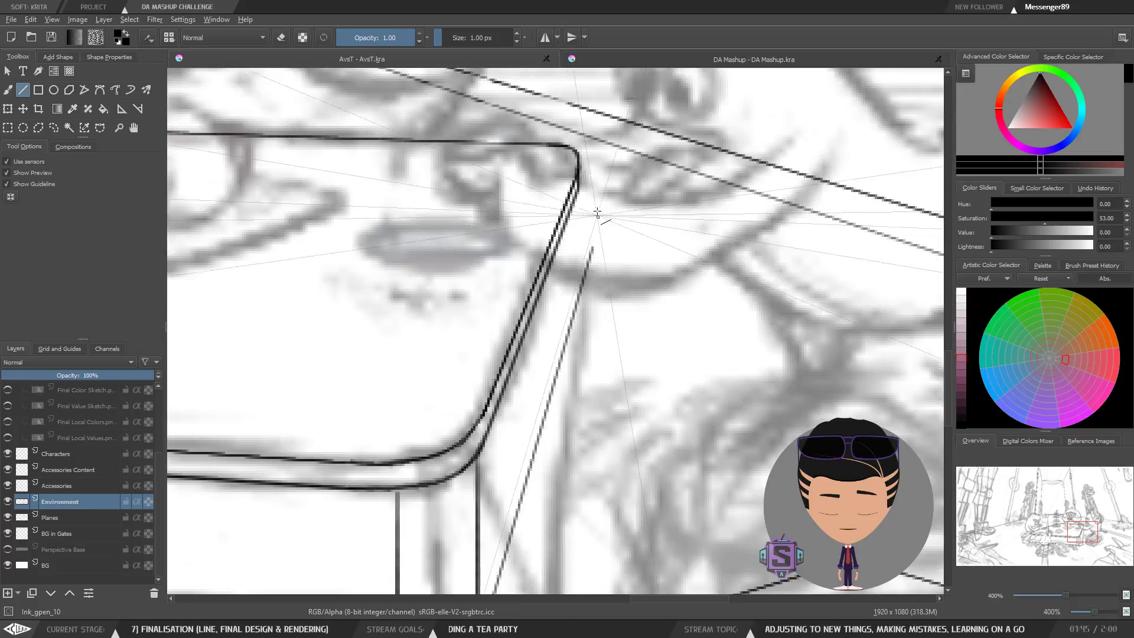
Set the brush size to 3 px and draw the vertical edge between the tabletop's back right corner and the receding lower edge.
click(516, 34)
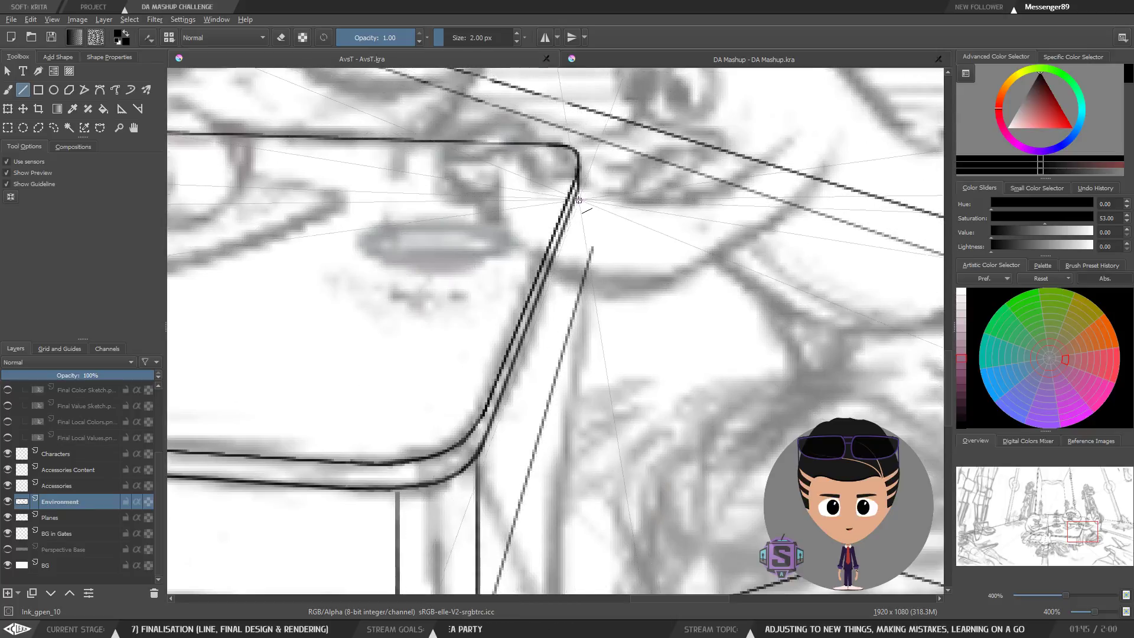
mouse_move(580, 190)
mouse_down()
mouse_move(581, 289)
mouse_move(579, 194)
mouse_up()
key(ctrl+z)
key(])
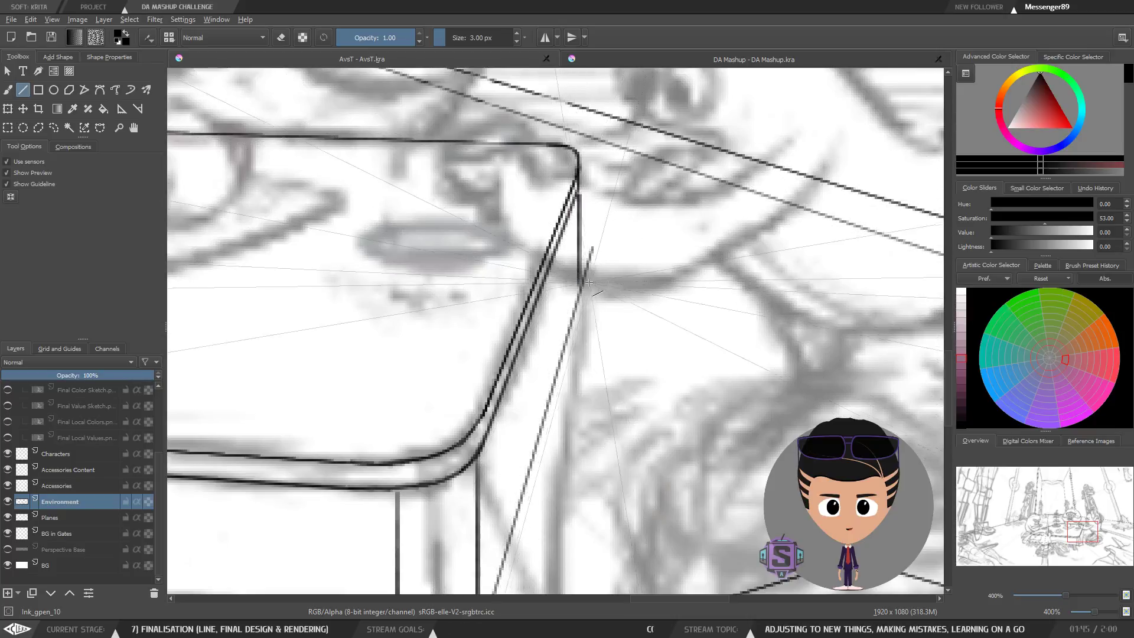
key(ctrl+z)
drag(580, 287, 580, 190)
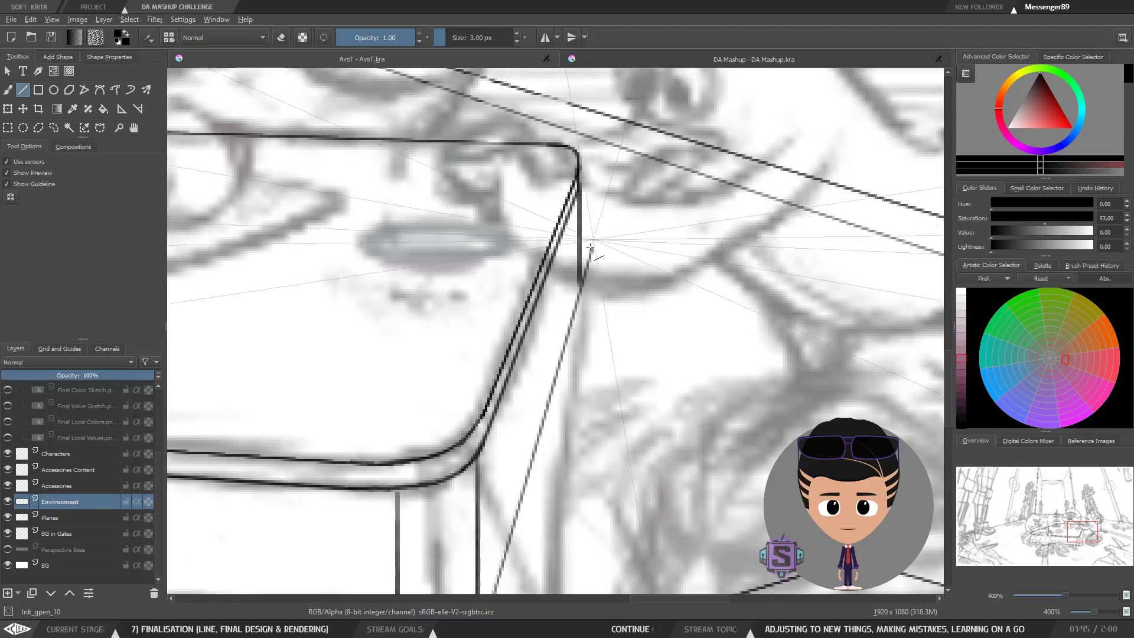
Undo the vertical edge below the tabletop's back right corner and redraw it upward from the receding lower edge.
key(ctrl+z)
drag(580, 287, 577, 193)
key(minus)
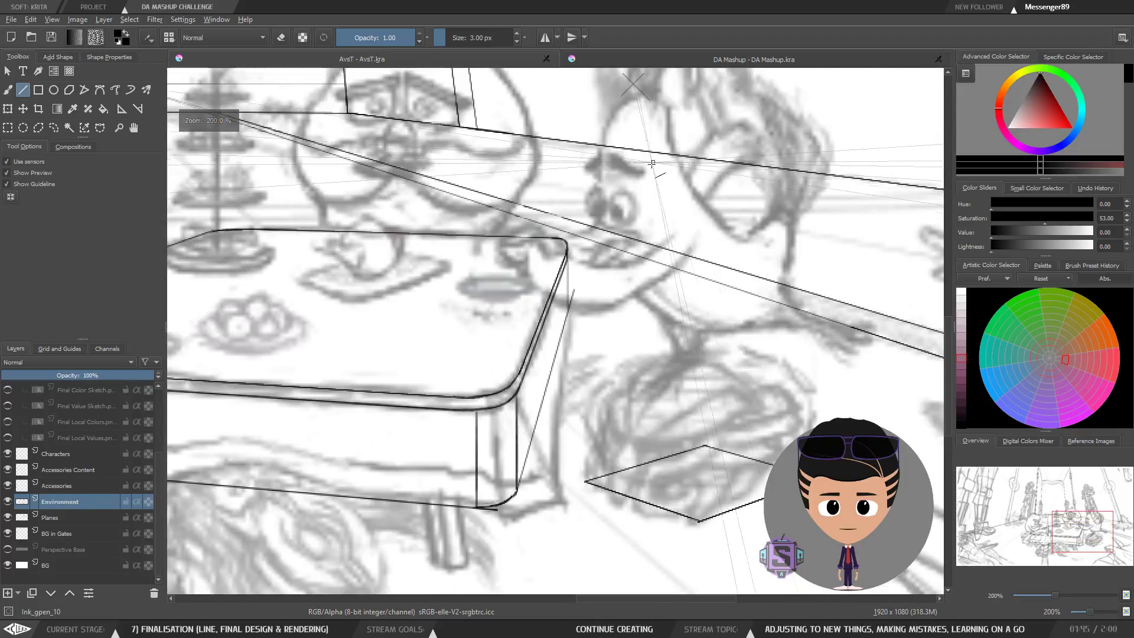
key(b)
key(plus)
Outline and delete the line overshoots past the back vertical edge and below the tablecloth's rounded front corner, then clear the selection.
key(l)
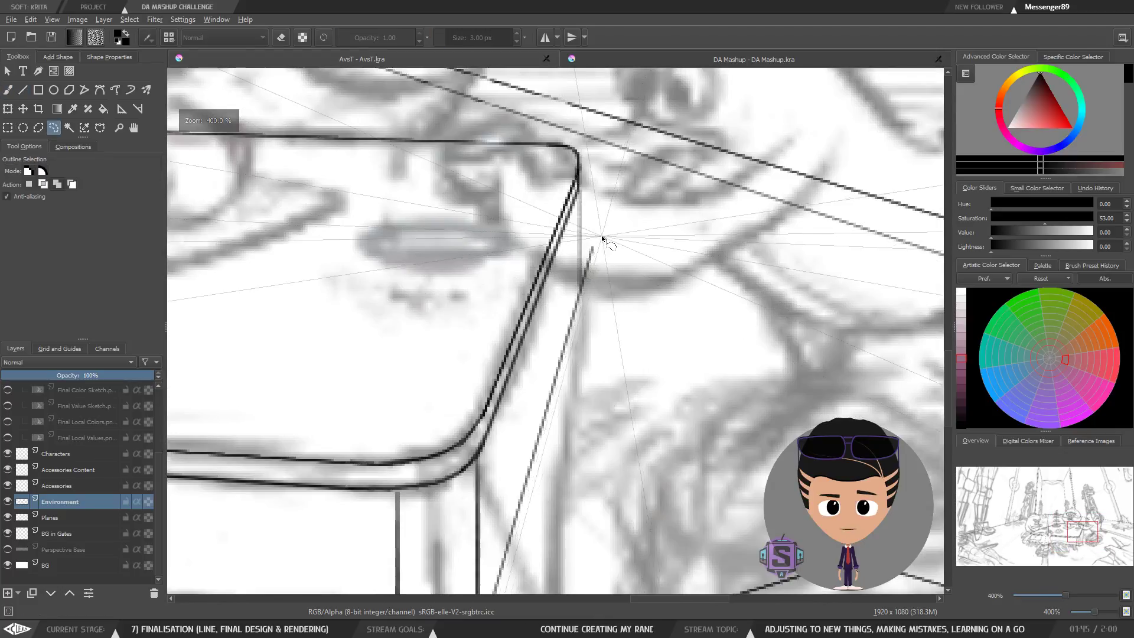
mouse_move(606, 244)
mouse_down()
mouse_move(585, 247)
mouse_move(581, 284)
mouse_move(618, 330)
mouse_up()
key(Delete)
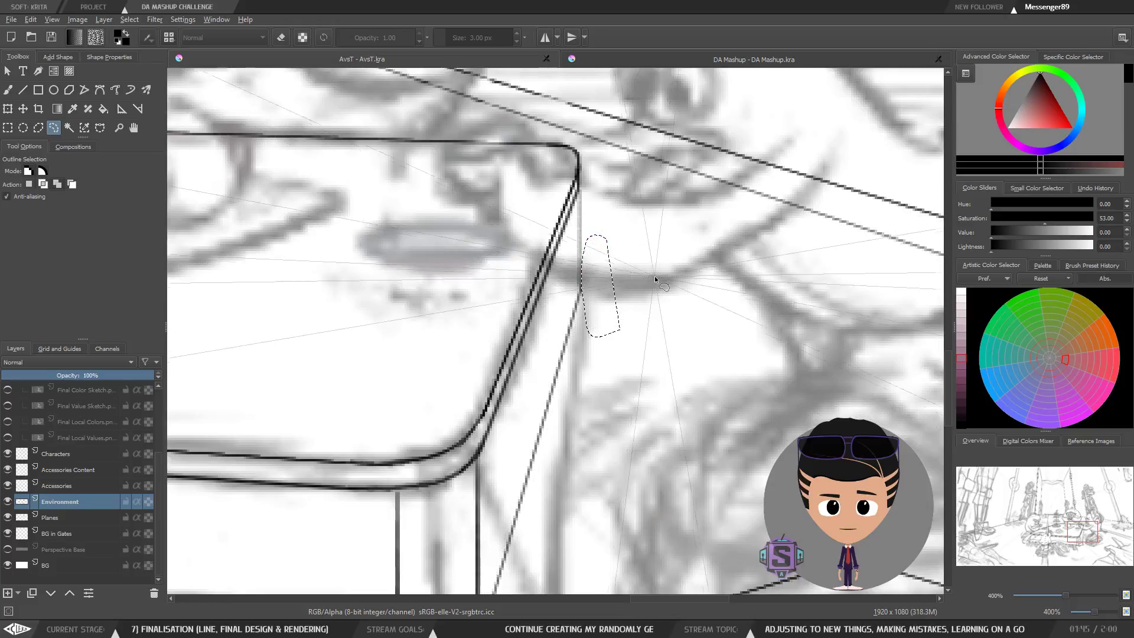
key(minus)
drag(615, 391, 667, 269)
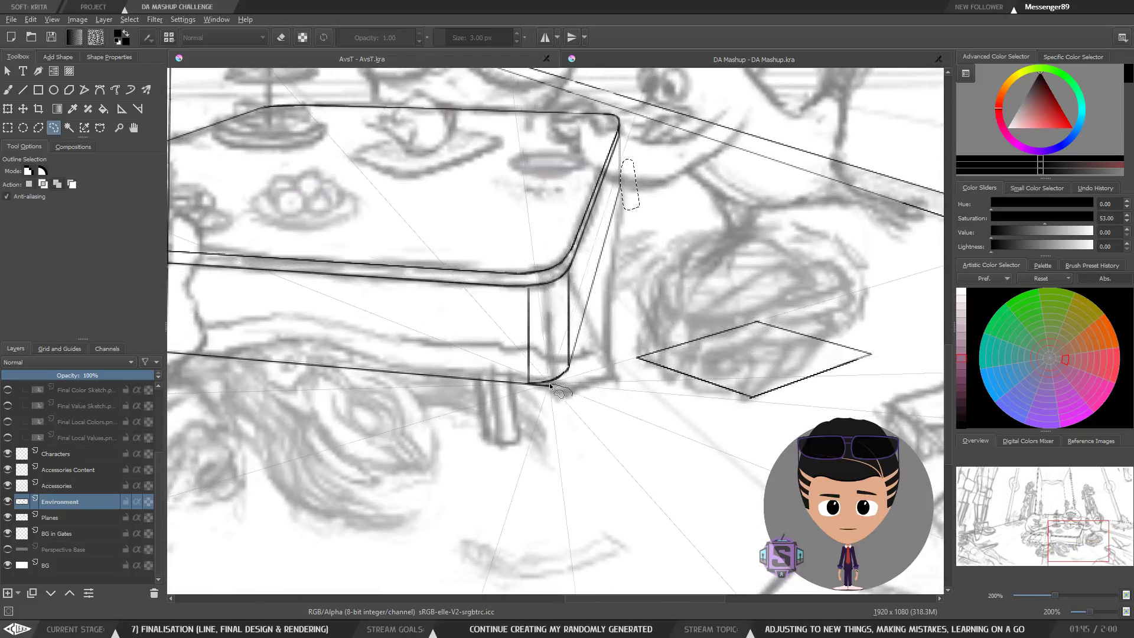
drag(521, 386, 582, 422)
key(Delete)
key(ctrl+shift+a)
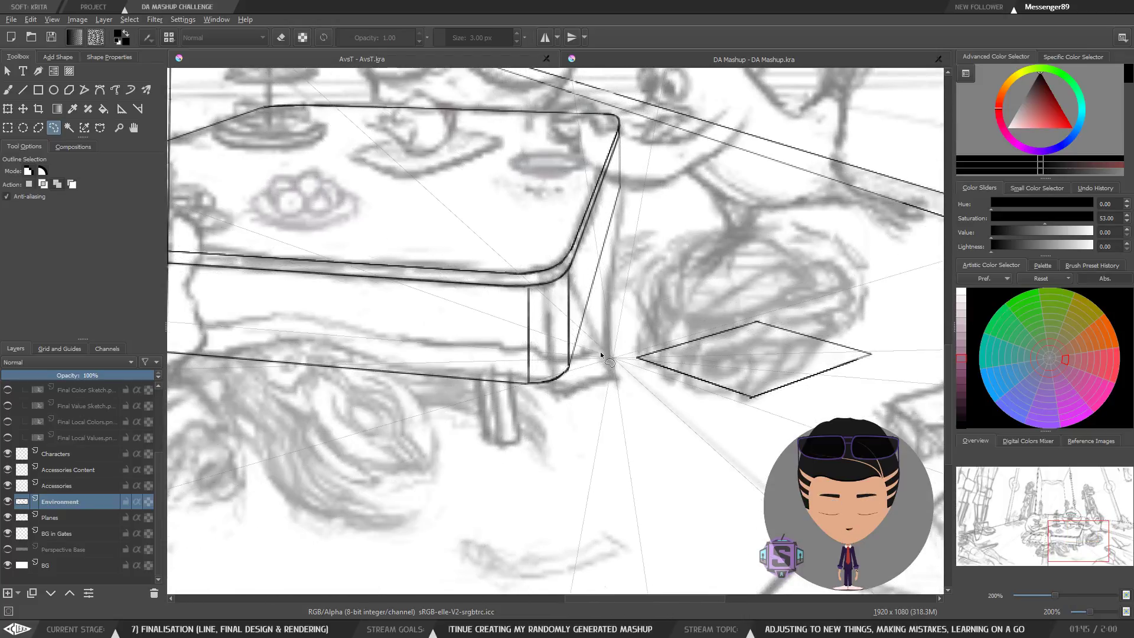
Return to the freehand brush and save the drawing.
key(minus)
key(b)
drag(511, 368, 564, 407)
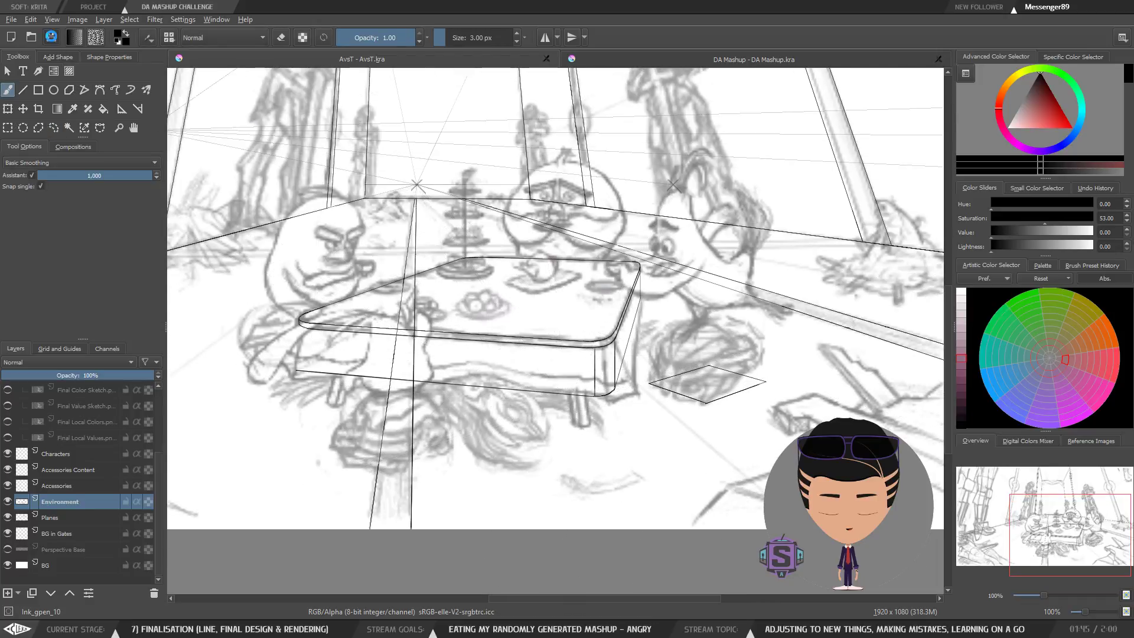
click(50, 36)
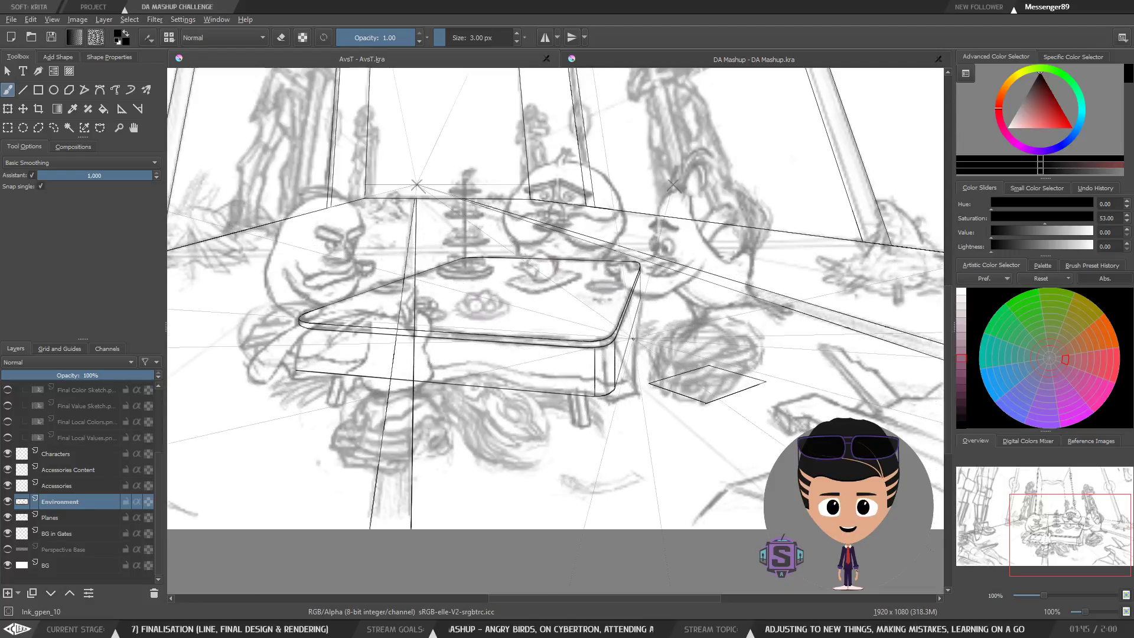
Try a near-vertical brush stroke down from the tablecloth's receding side edge.
drag(631, 362, 587, 335)
scroll(582, 304, up, 2)
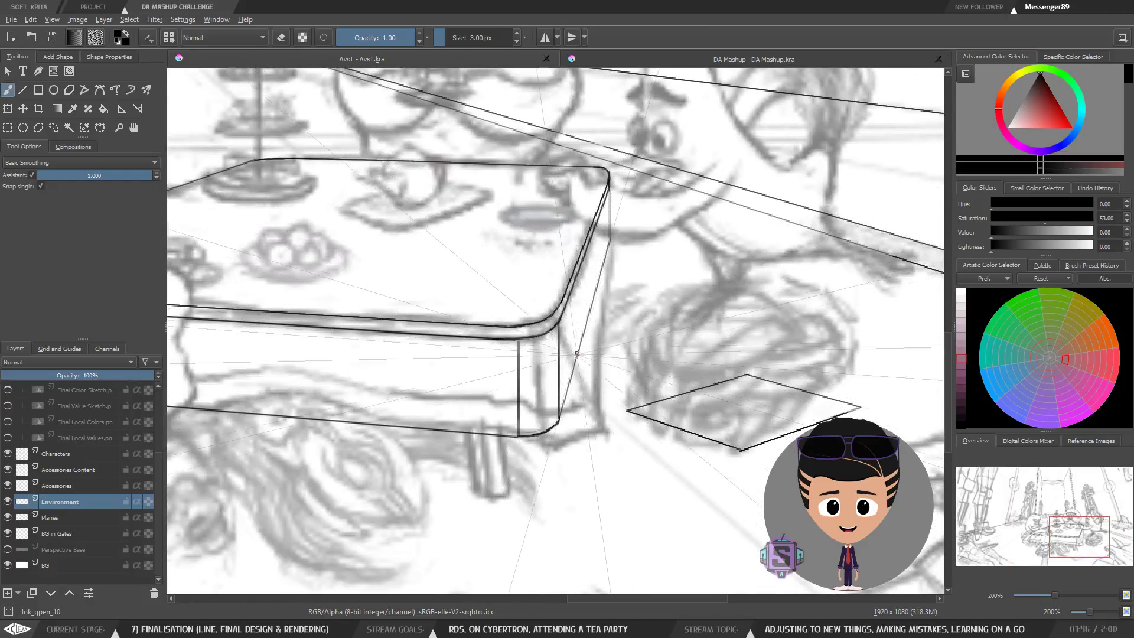
drag(598, 285, 624, 454)
key(ctrl+z)
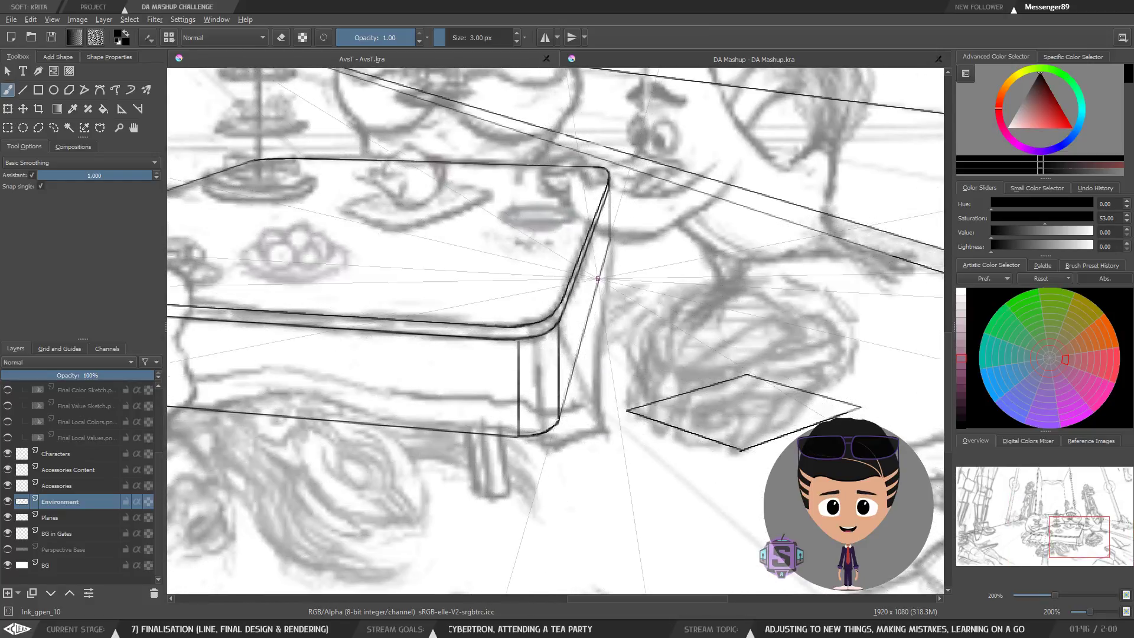
Turn off assistant snapping and try a freehand stroke along the tablecloth's front lower edge.
scroll(584, 311, left, 5)
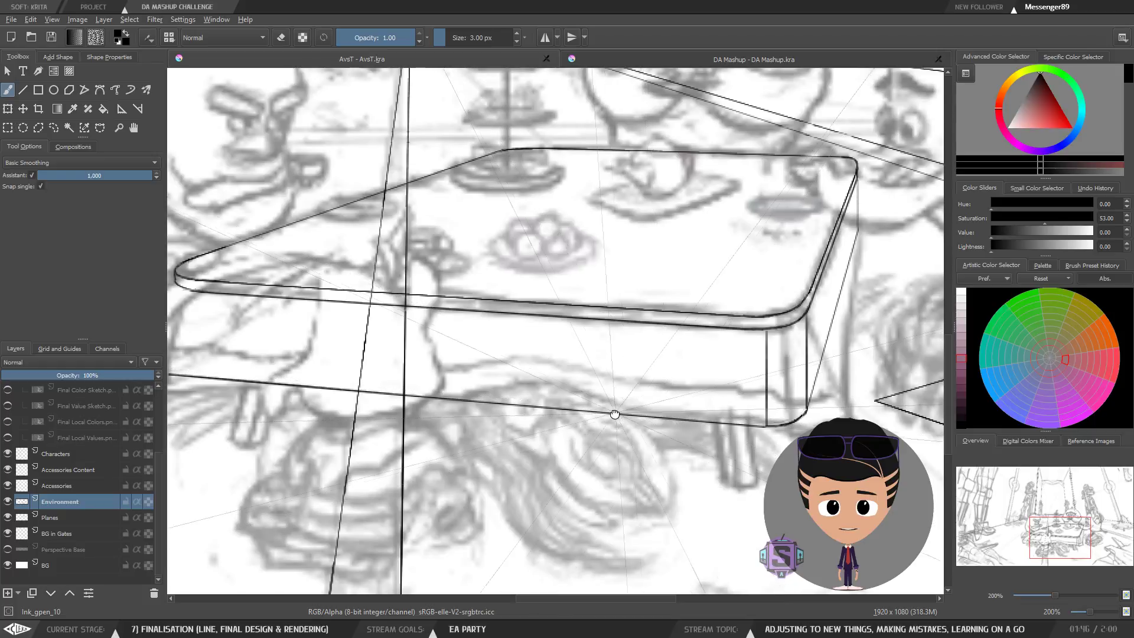
scroll(614, 413, right, 1)
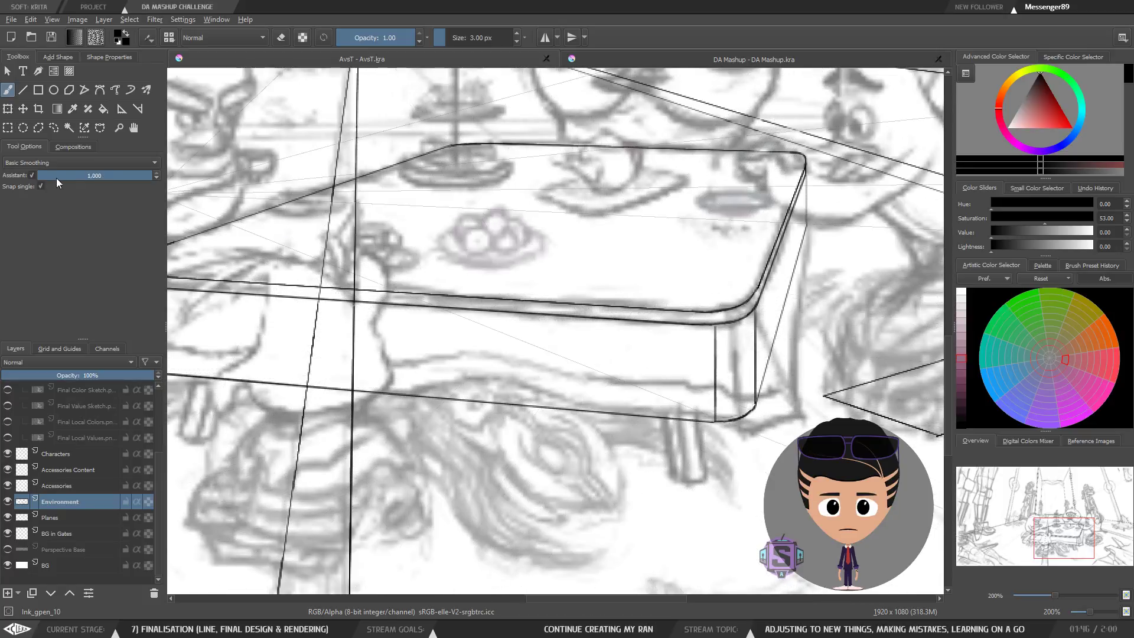
click(32, 175)
mouse_move(645, 417)
mouse_down()
mouse_move(424, 400)
mouse_move(225, 372)
mouse_up()
key(ctrl+z)
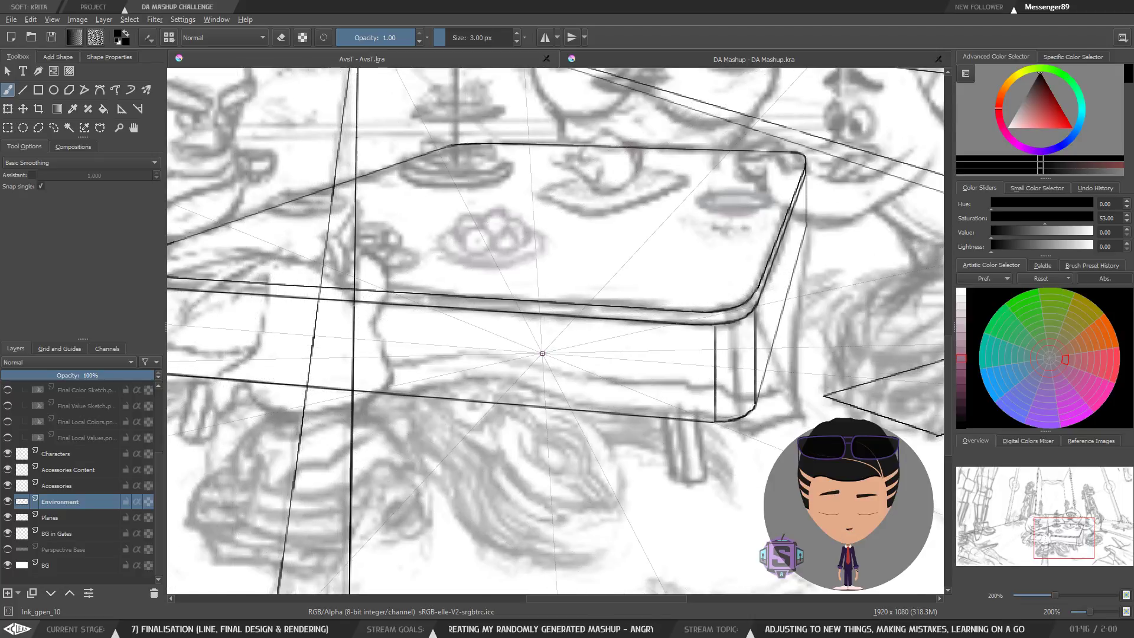
Try a wavy freehand hem rising above the tablecloth's front lower edge along the sketched fold.
drag(639, 398, 681, 388)
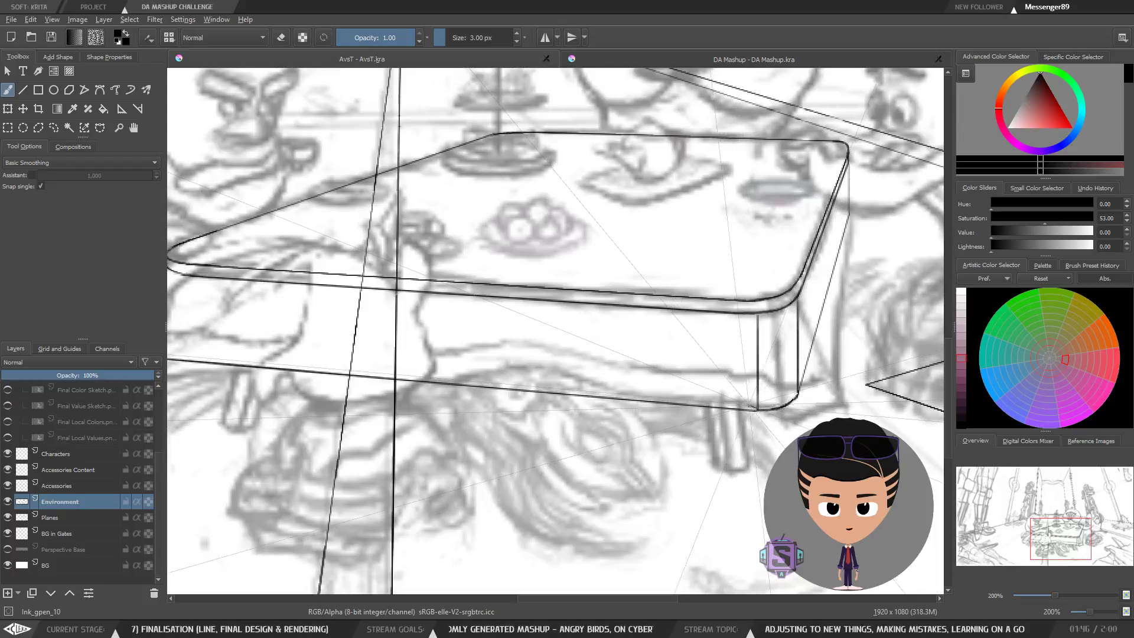
mouse_move(685, 398)
mouse_down()
mouse_move(628, 398)
mouse_move(527, 363)
mouse_move(408, 370)
mouse_move(626, 375)
mouse_up()
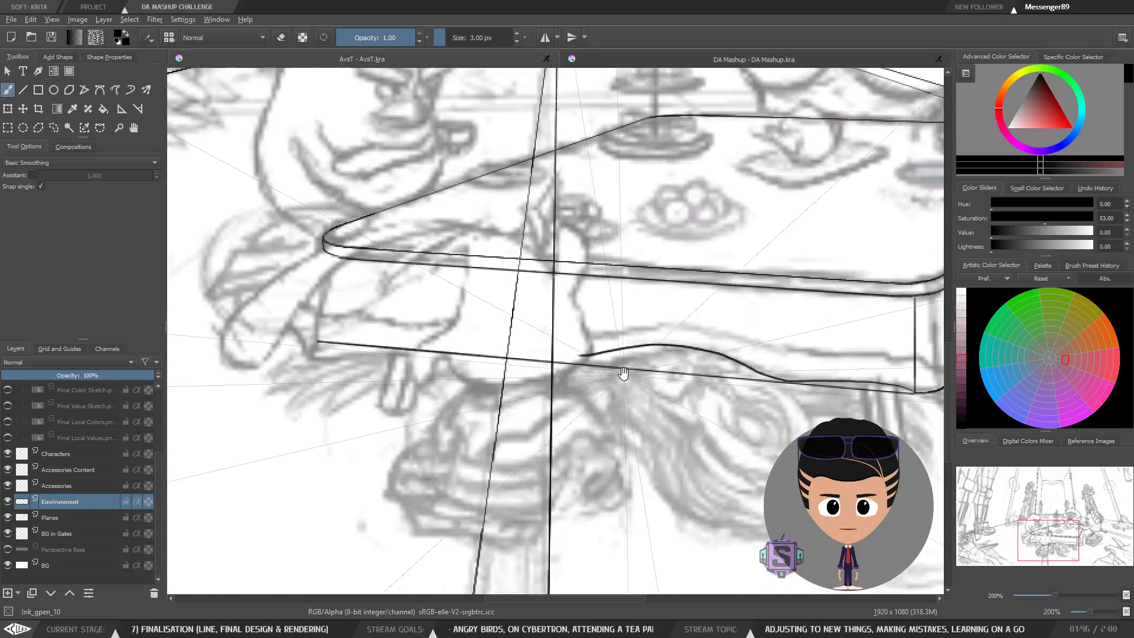
key(ctrl+z)
key(1)
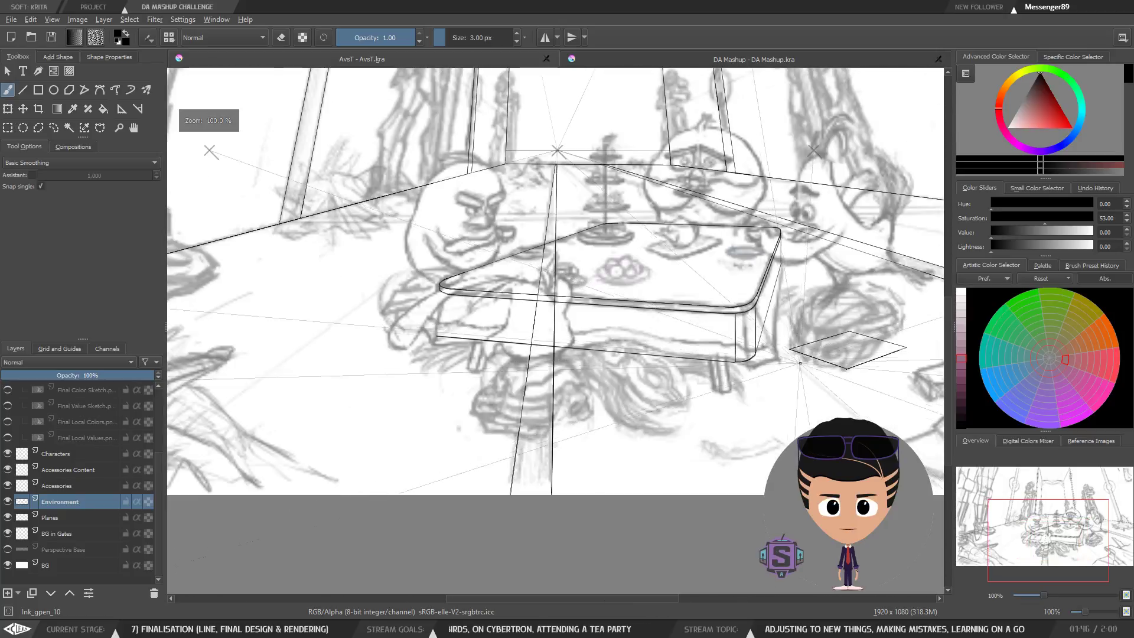
Try a pointed cloth drape with freehand fold lines hanging below the tablecloth's rounded front corner.
drag(782, 316, 659, 322)
key(plus)
key(plus)
drag(721, 388, 564, 391)
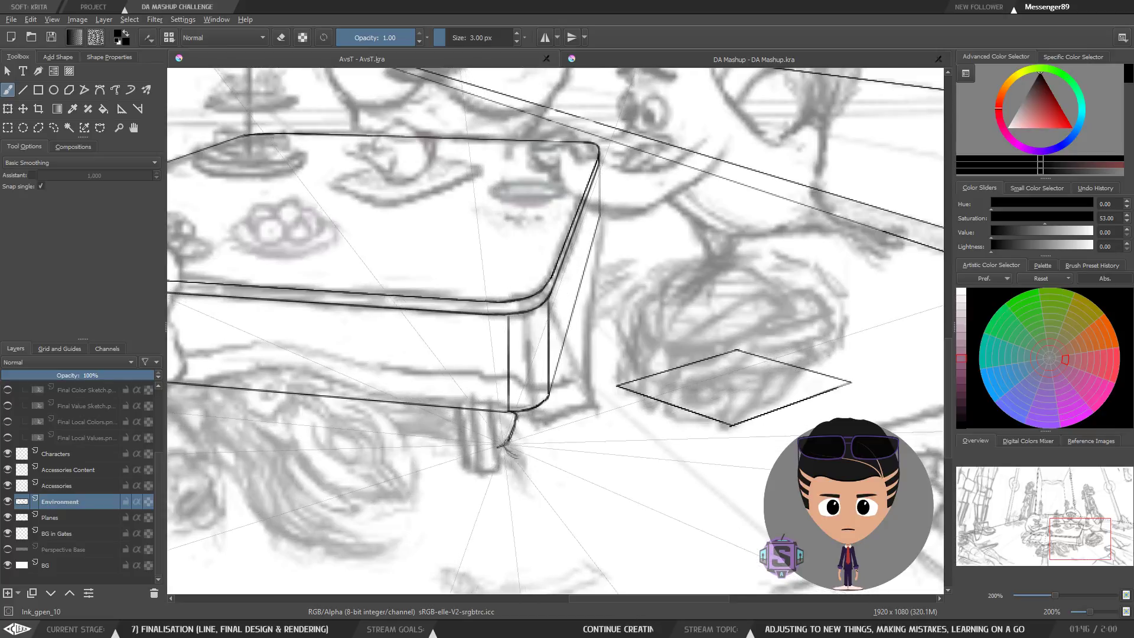
mouse_move(500, 451)
mouse_down()
mouse_move(567, 502)
mouse_move(545, 487)
mouse_move(575, 495)
mouse_up()
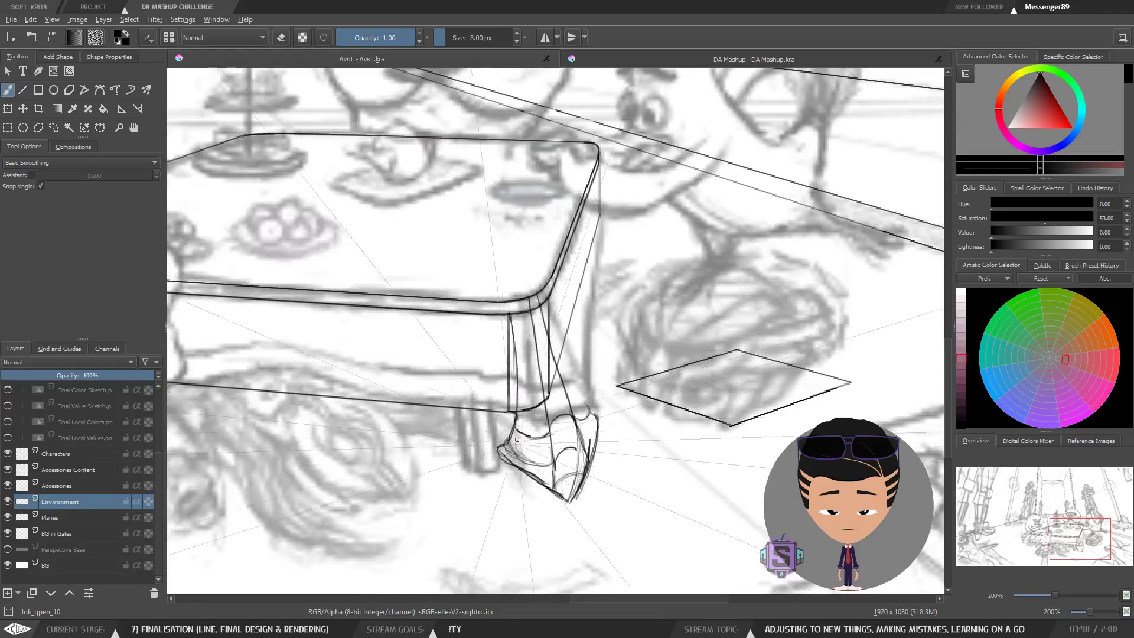
key(minus)
key(minus)
key(plus)
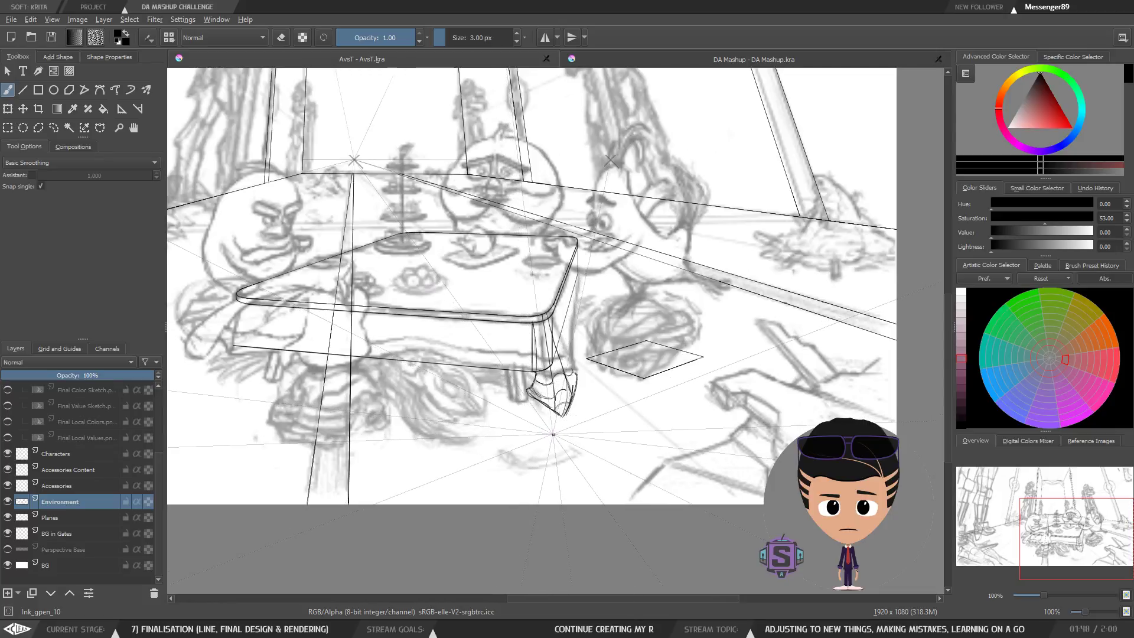
key(plus)
Mark the drape's outer tip and its joint with the lower edge with small circles, and undo both marks.
drag(510, 467, 509, 464)
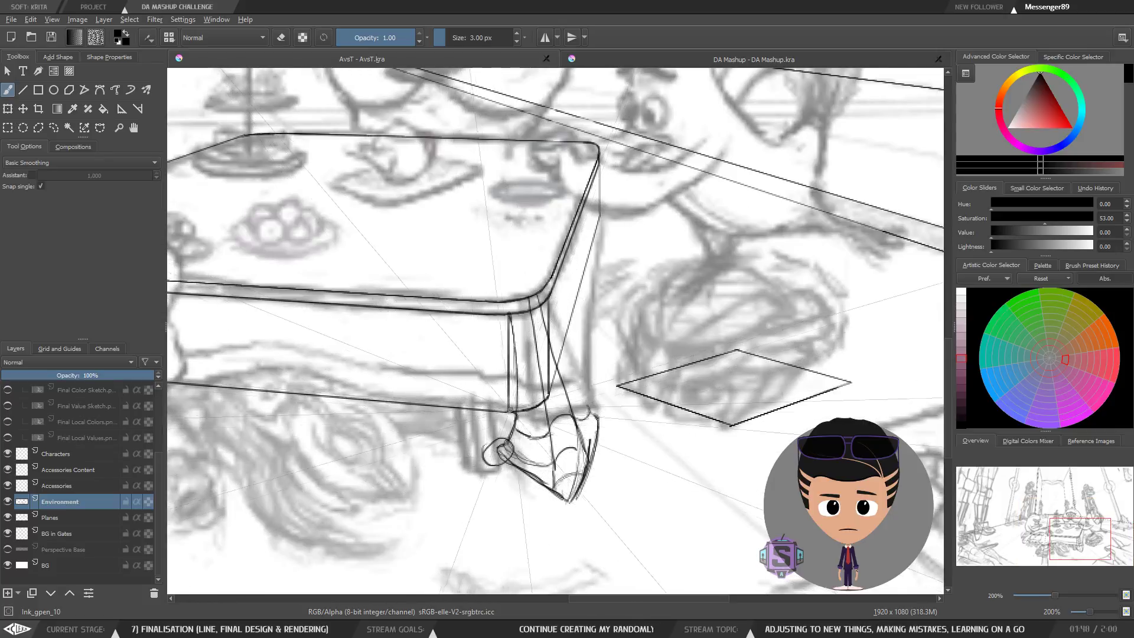
drag(514, 412, 513, 415)
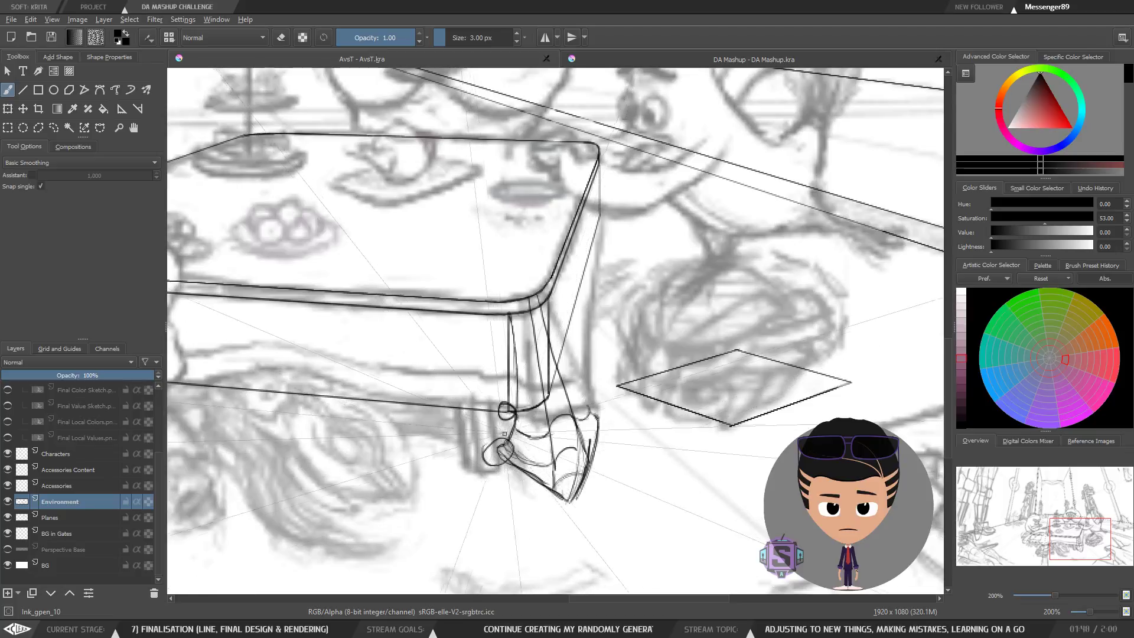
key(ctrl+z)
key(ctrl+z)
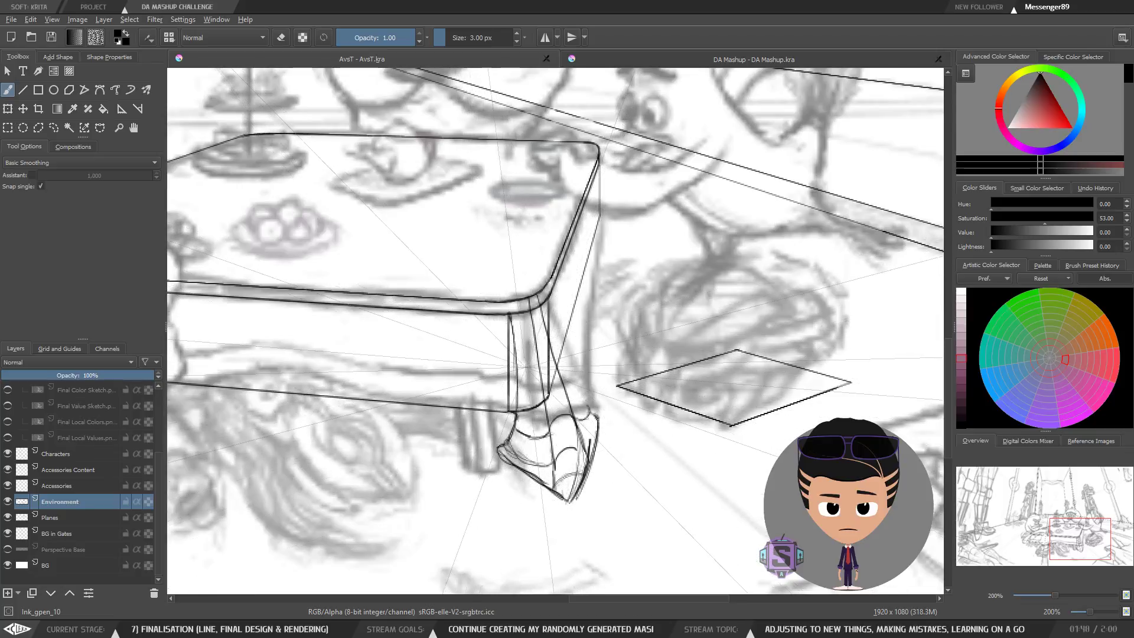
Undo the drape's fold lines, delete its remaining outline with a freehand selection, and clear the selection.
key(ctrl+z)
key(ctrl+z)
key(ctrl+z)
key(ctrl+z)
key(ctrl+z)
key(ctrl+z)
key(ctrl+z)
key(ctrl+z)
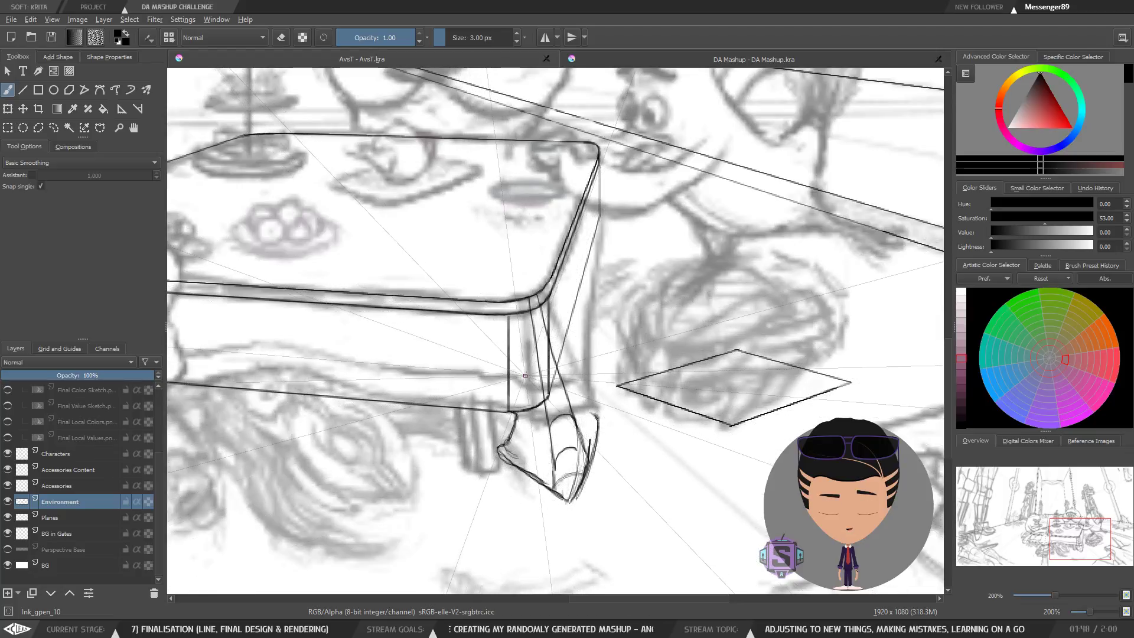
key(l)
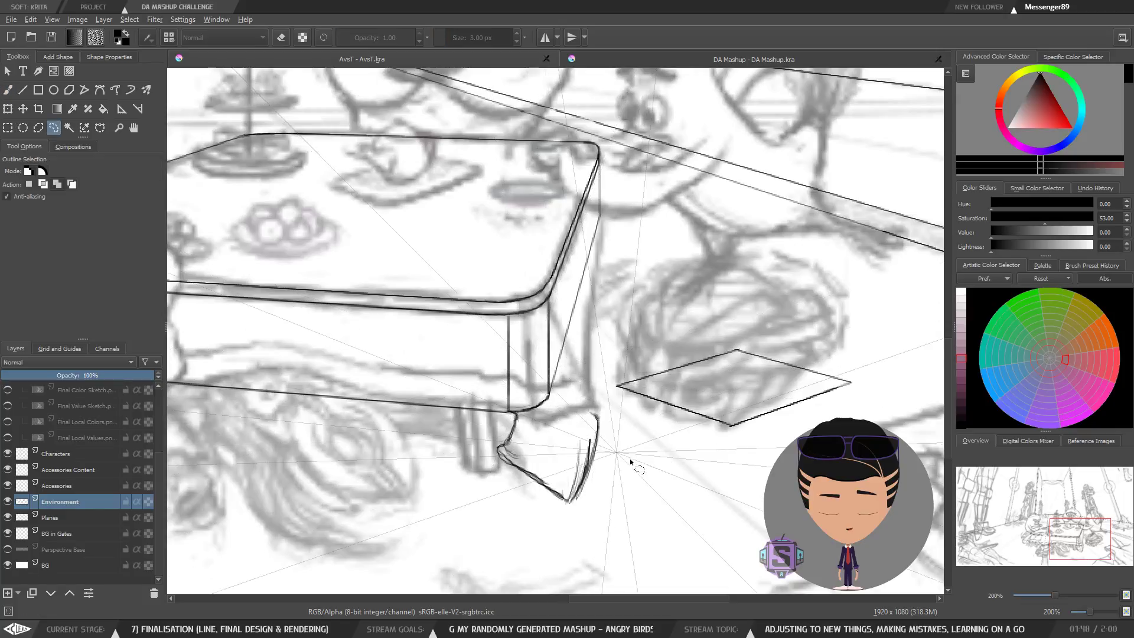
mouse_move(629, 459)
mouse_down()
mouse_move(575, 397)
mouse_move(498, 417)
mouse_move(656, 509)
mouse_up()
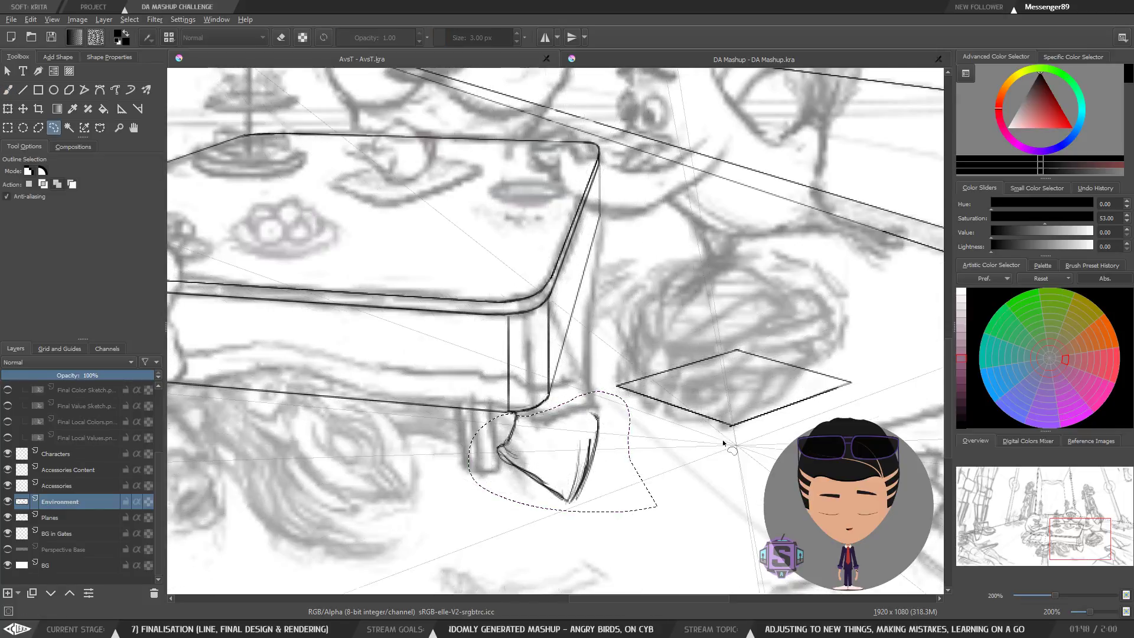
key(Delete)
key(ctrl+shift+a)
key(b)
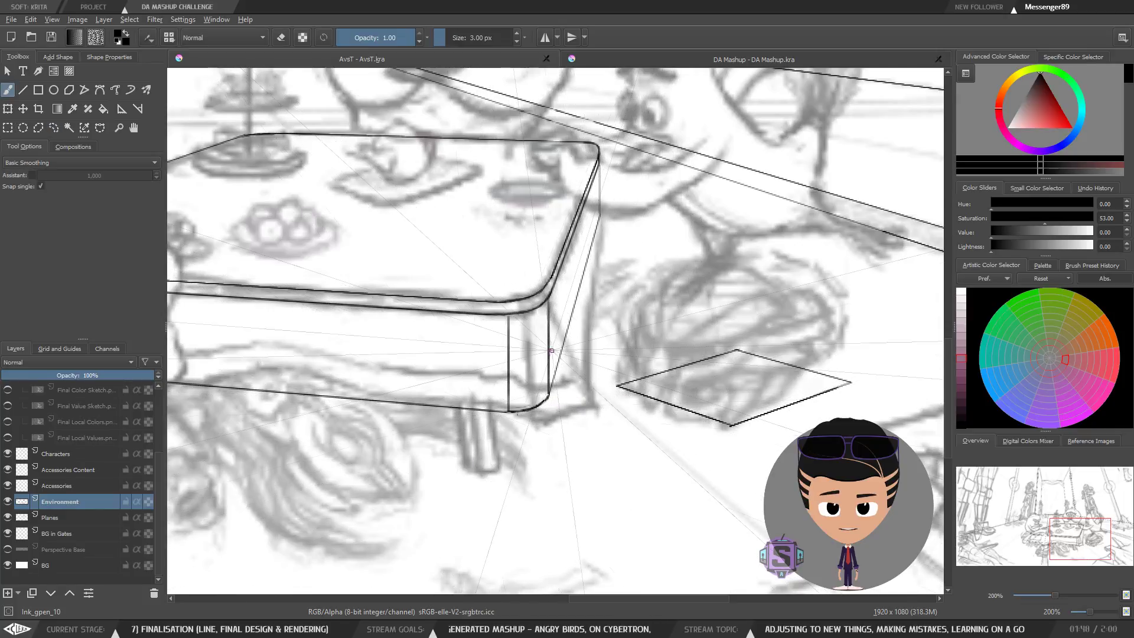
Check the Materials.png chart in Picasa Photo Viewer for the tablecloth's material properties, and return to Krita.
drag(539, 397, 529, 423)
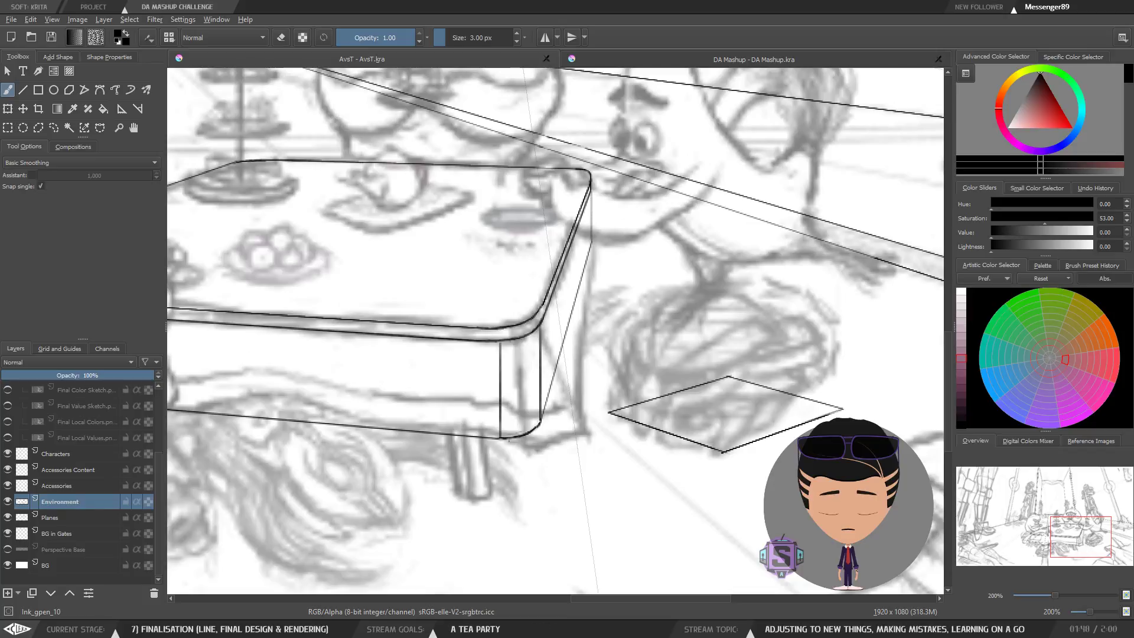
drag(650, 415, 622, 404)
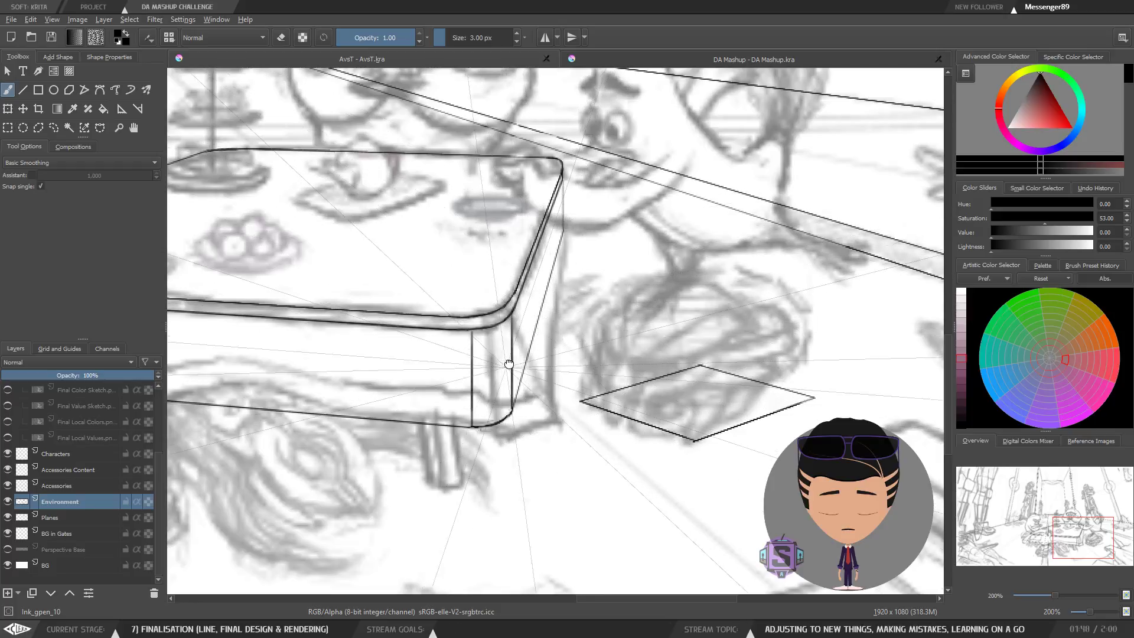
drag(508, 364, 520, 336)
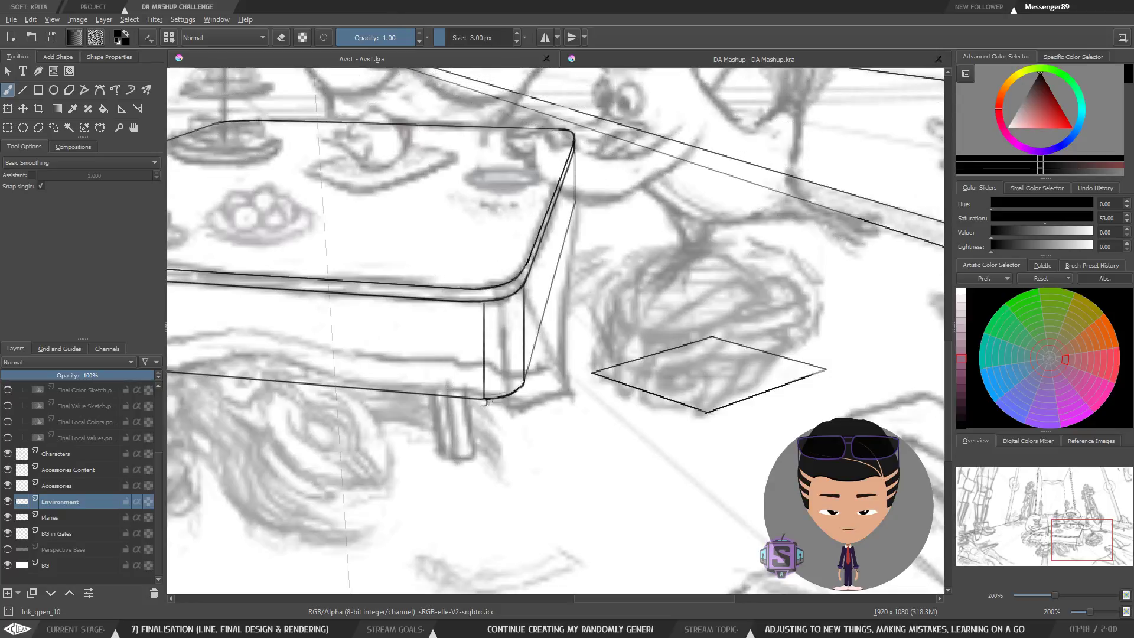
key(alt+Tab)
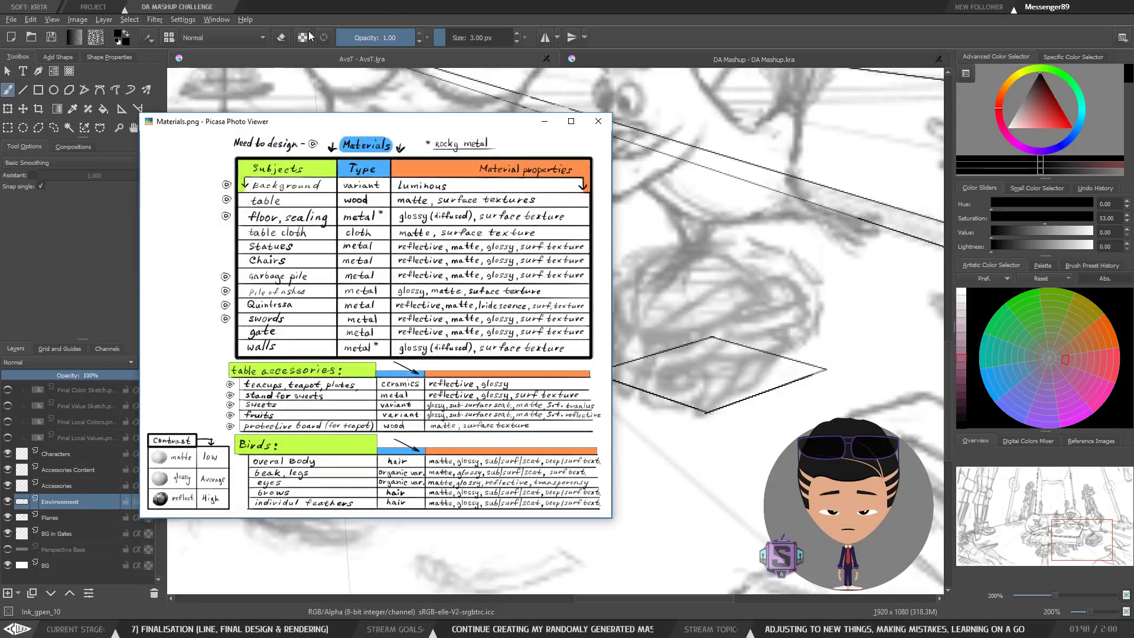
key(alt+Tab)
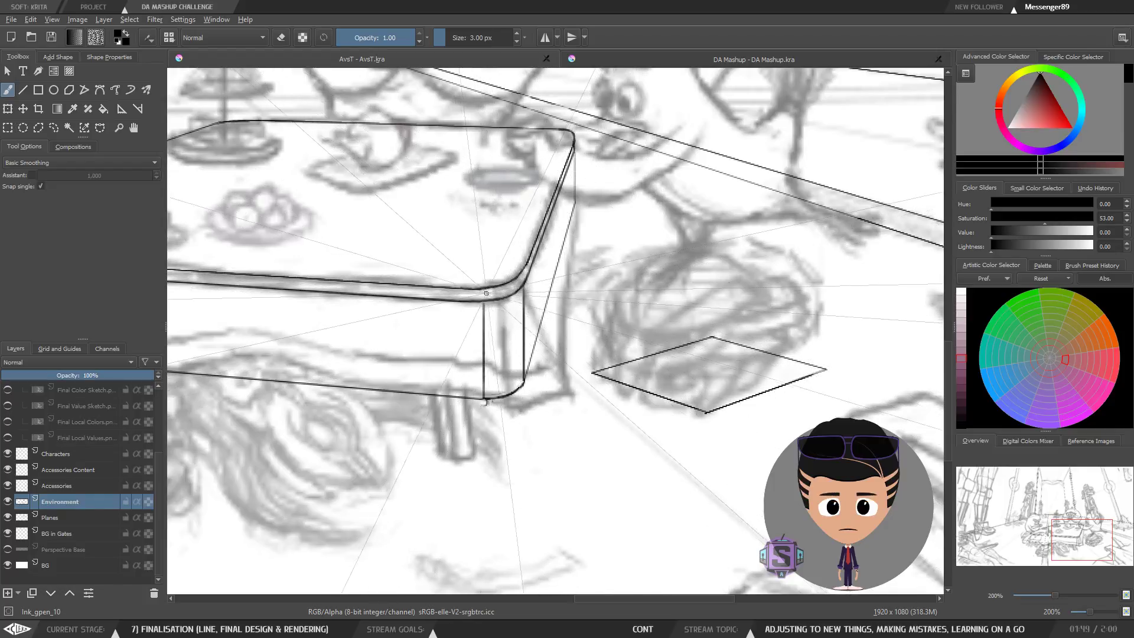
Try a shorter pointed drape with a central fold line hanging from the tablecloth's rounded front corner.
drag(500, 285, 523, 445)
mouse_move(509, 284)
mouse_down()
mouse_move(538, 447)
mouse_move(457, 425)
mouse_move(479, 407)
mouse_up()
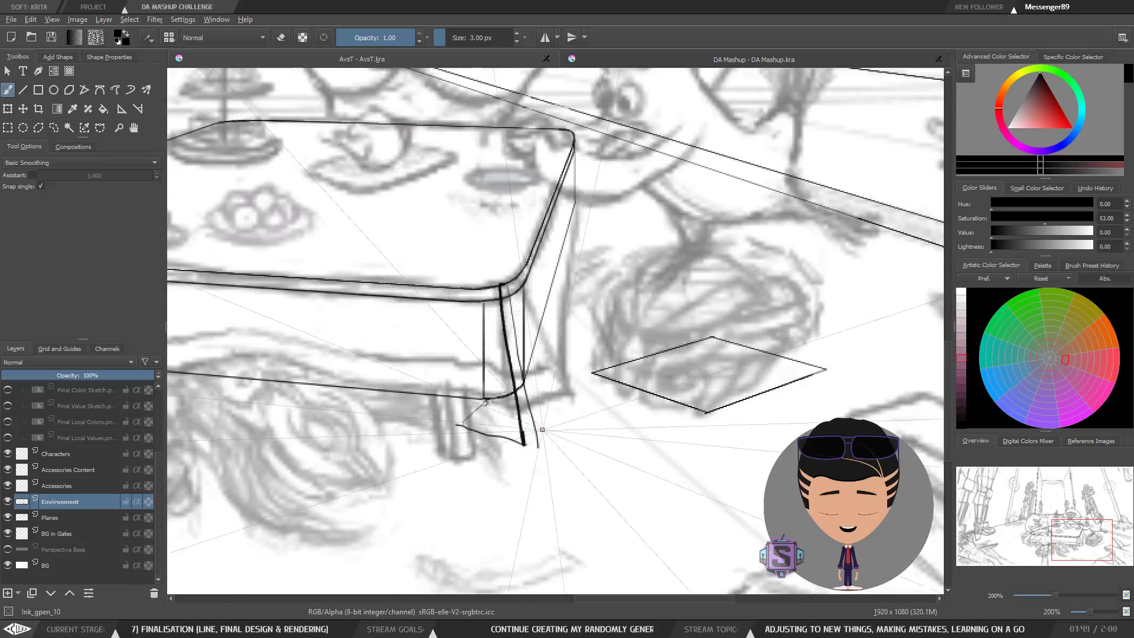
mouse_move(538, 447)
mouse_down()
mouse_move(560, 384)
mouse_move(524, 387)
mouse_up()
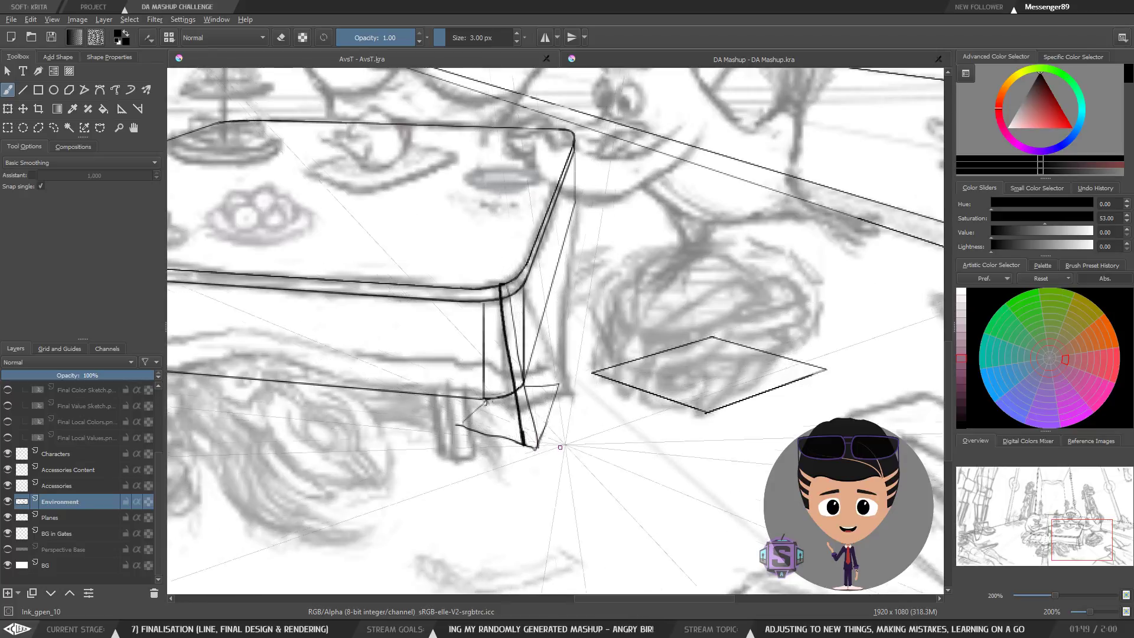
key(1)
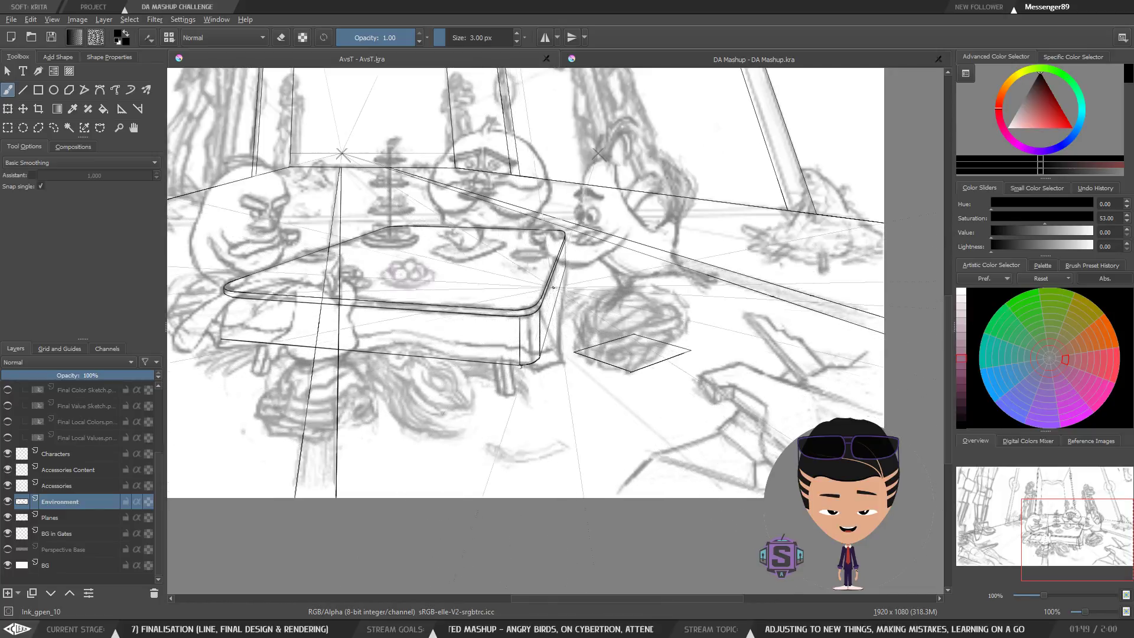
key(2)
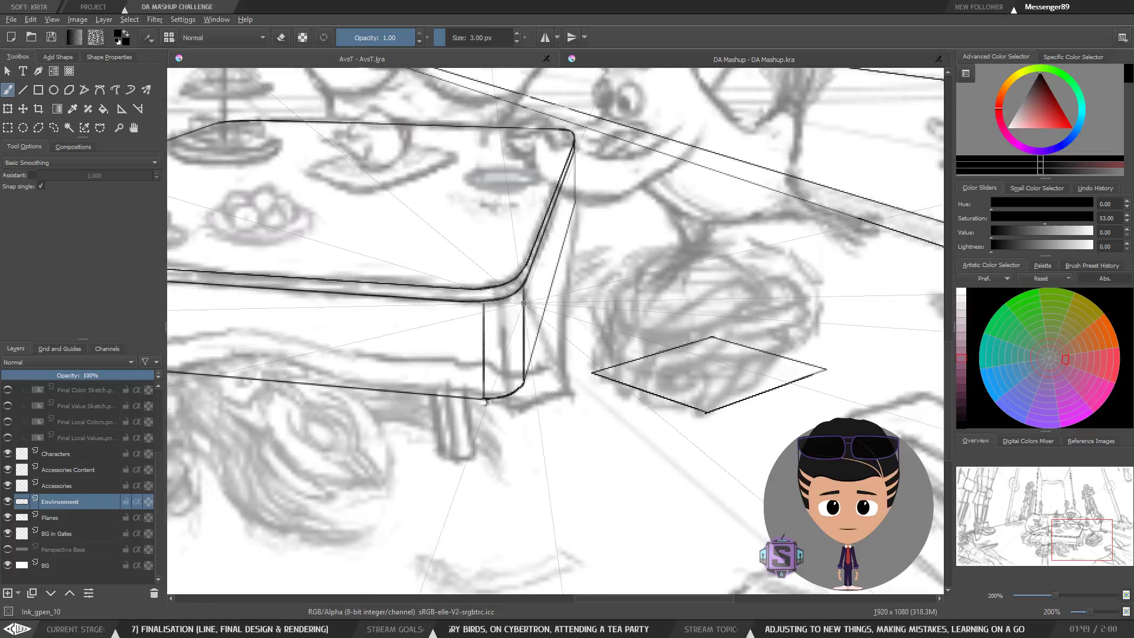
drag(509, 371, 517, 388)
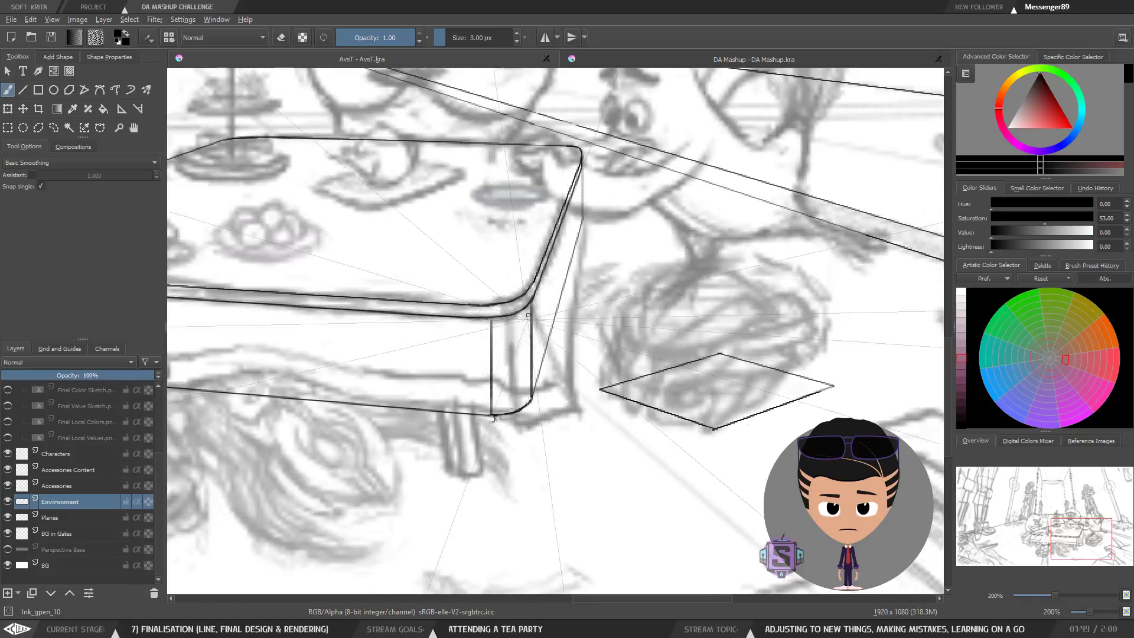
Draw a straight vertical edge from the tabletop's far-left corner down to the tablecloth's lower edge on Environment.
drag(492, 372, 767, 380)
drag(524, 400, 529, 402)
drag(352, 371, 573, 426)
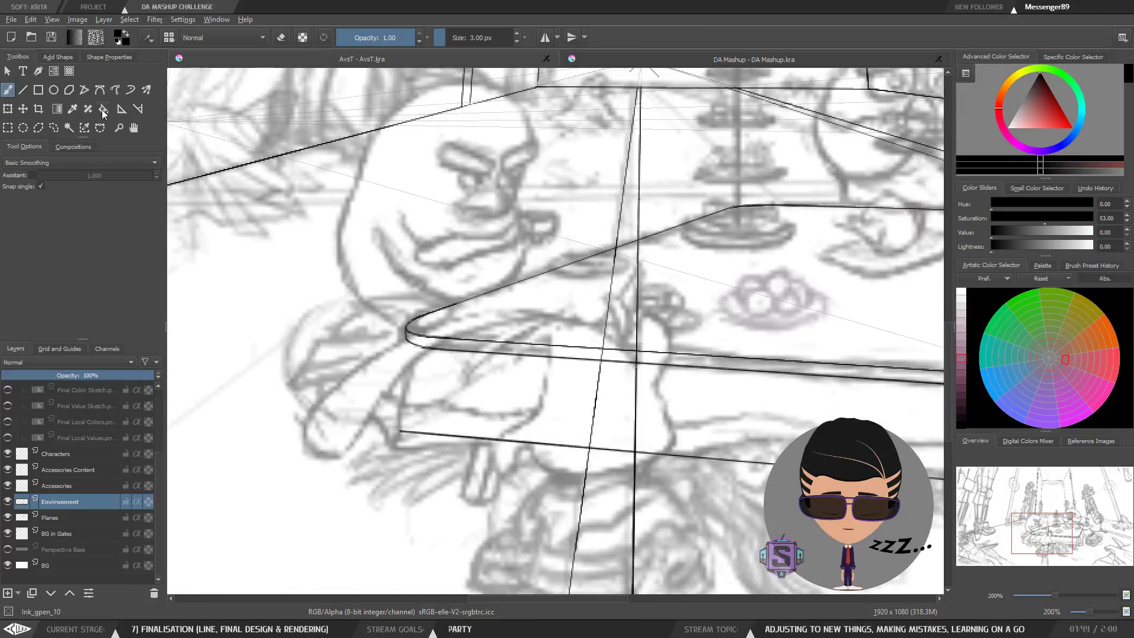
click(25, 92)
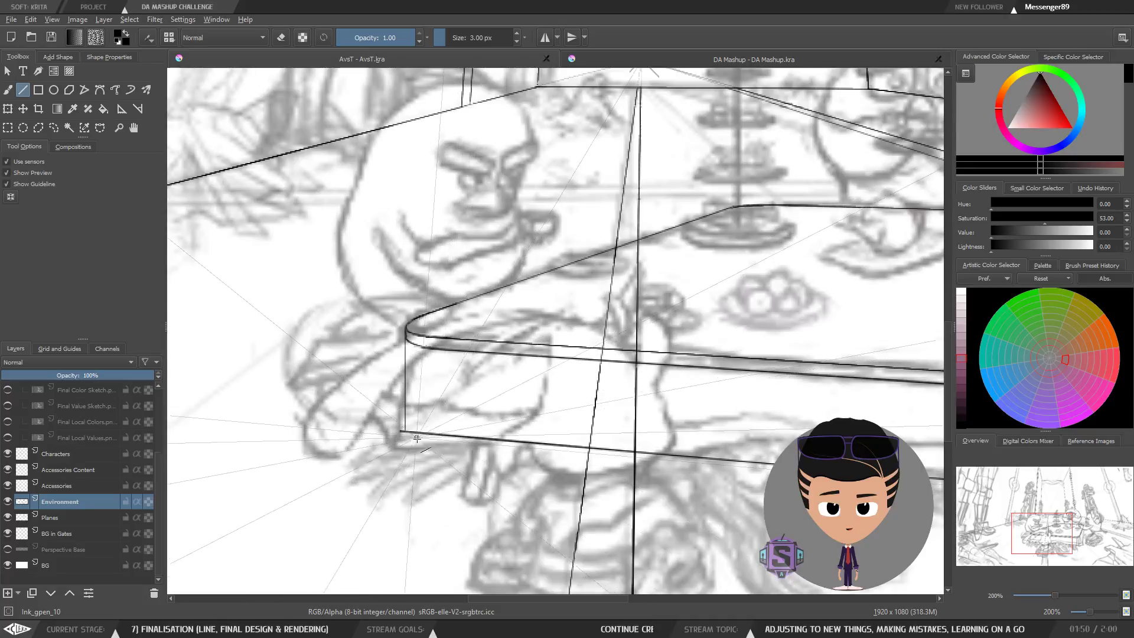
Round the tablecloth's lower-left corner with a short curve and erase the leftover sharp corner using a 7 px eraser.
key(b)
key(1)
mouse_move(496, 440)
mouse_down()
mouse_move(384, 467)
mouse_move(405, 476)
mouse_move(499, 446)
mouse_up()
key(ctrl+plus)
key(ctrl+plus)
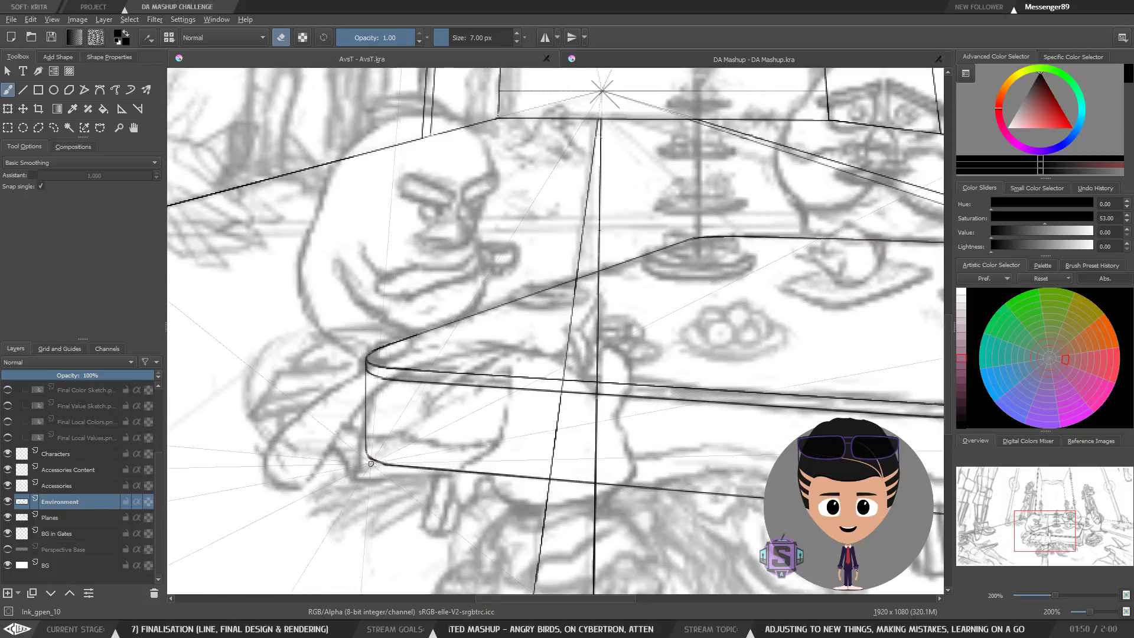
key(1)
key(ctrl+plus)
key(ctrl+plus)
drag(390, 468, 400, 403)
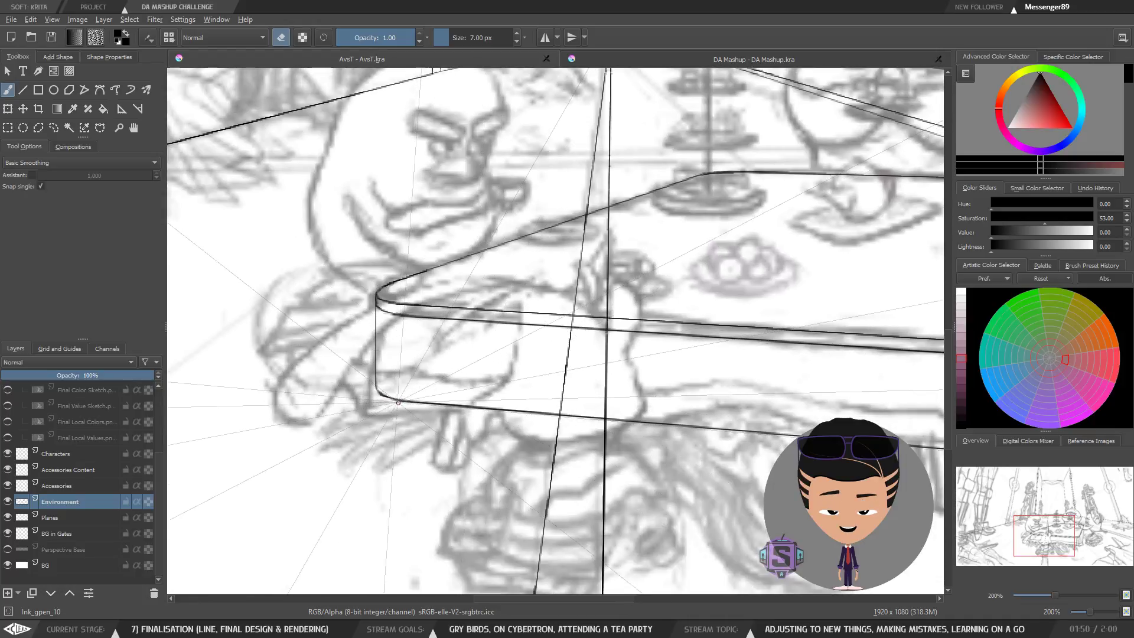
key(1)
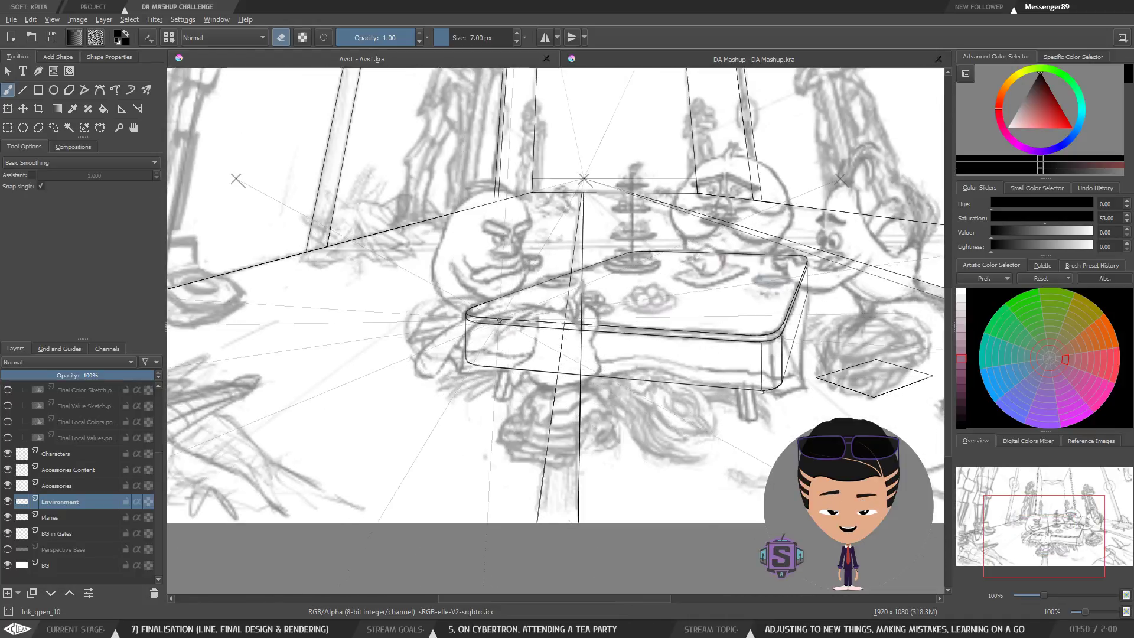
Try short fold lines hanging just below the tabletop's rounded left corner, and undo them.
drag(594, 426, 496, 450)
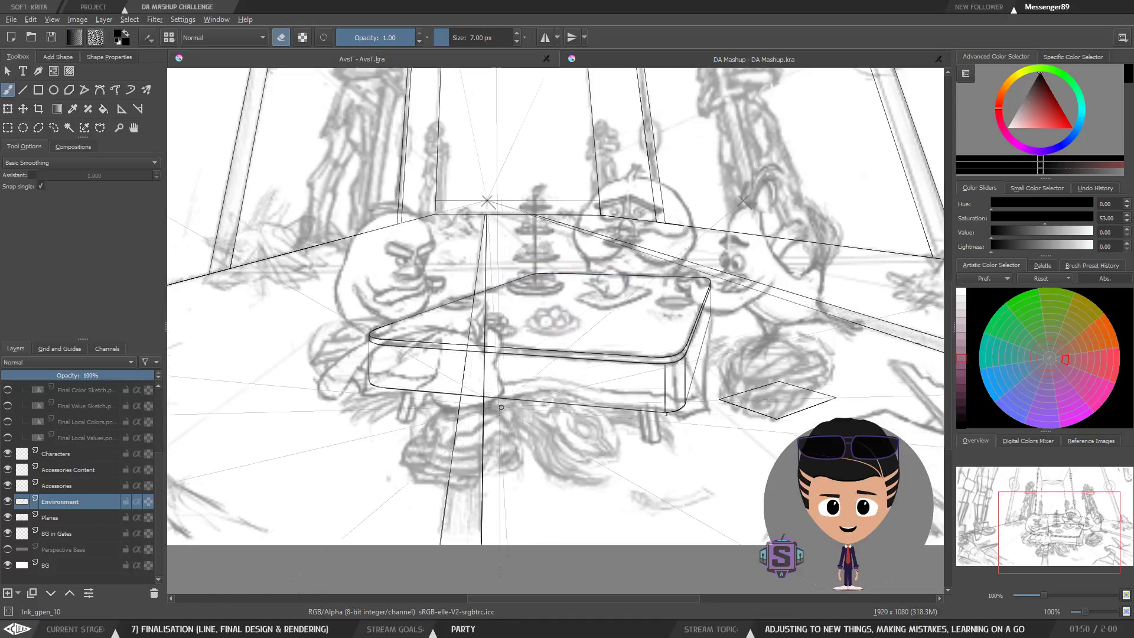
scroll(655, 458, up, 2)
mouse_move(655, 458)
mouse_down()
mouse_move(808, 378)
mouse_move(845, 382)
mouse_up()
mouse_move(389, 396)
mouse_down()
mouse_move(488, 463)
mouse_move(464, 471)
mouse_up()
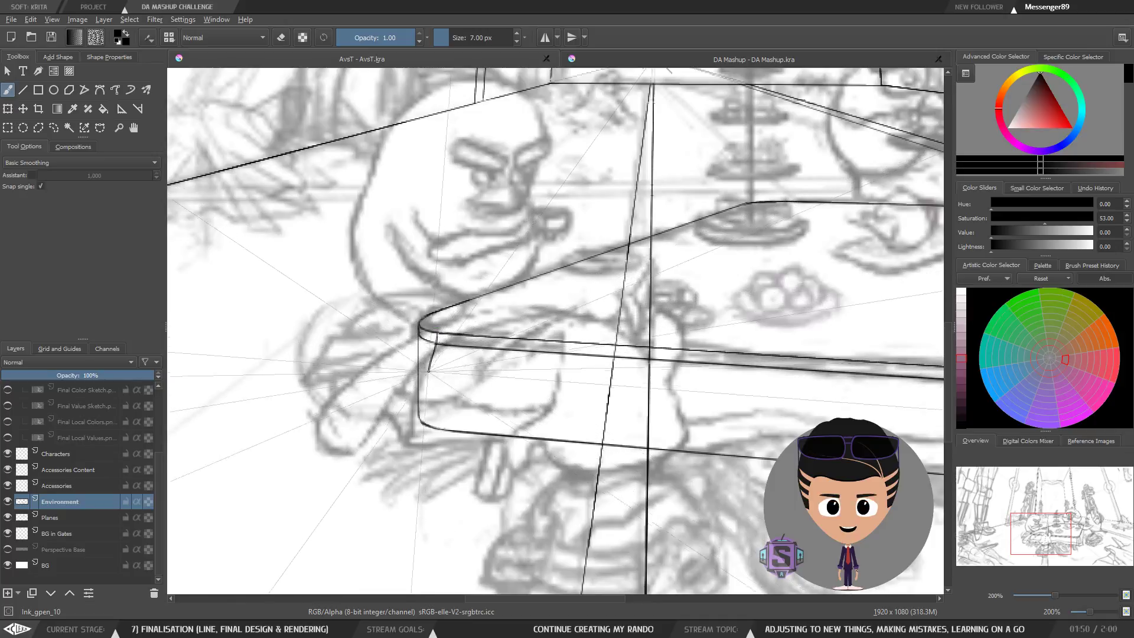
drag(437, 347, 436, 355)
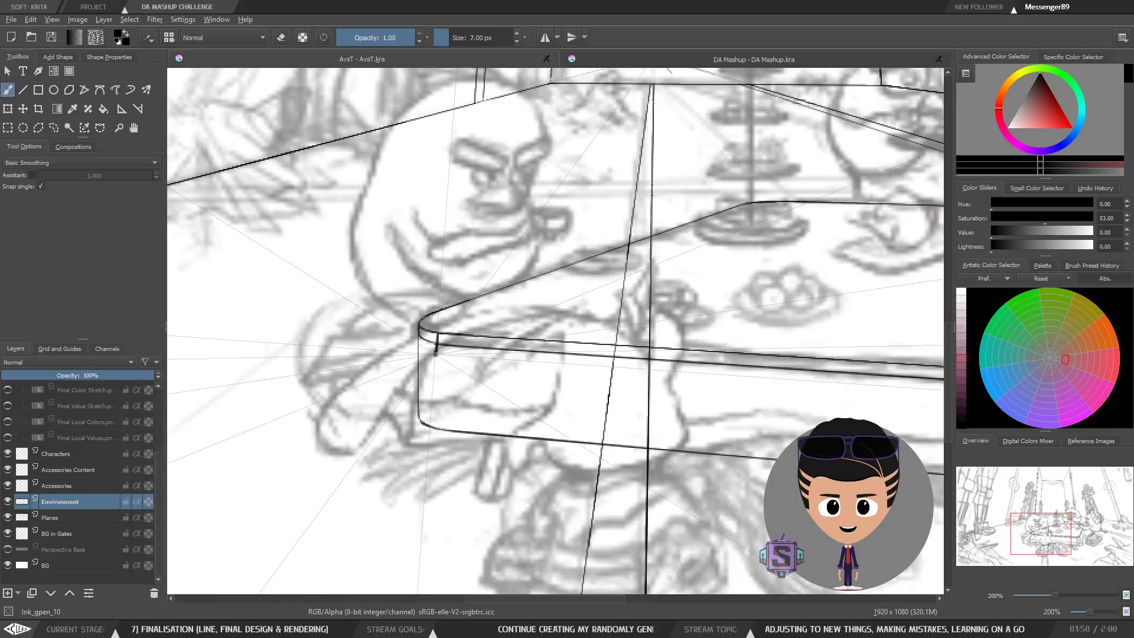
key(ctrl+z)
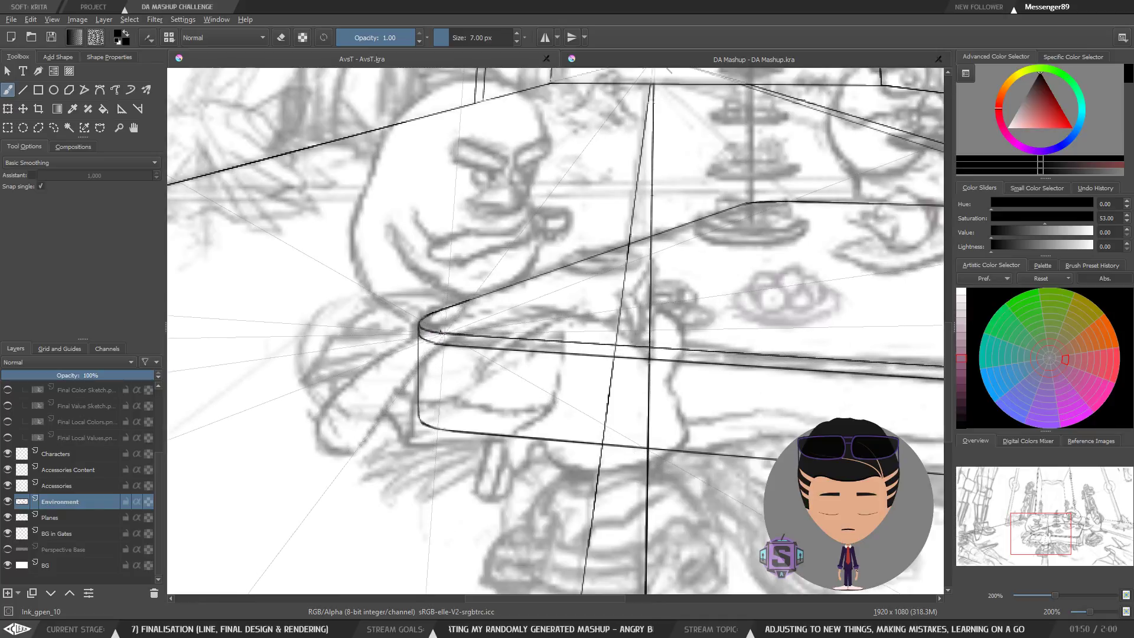
drag(440, 332, 426, 357)
key(ctrl+z)
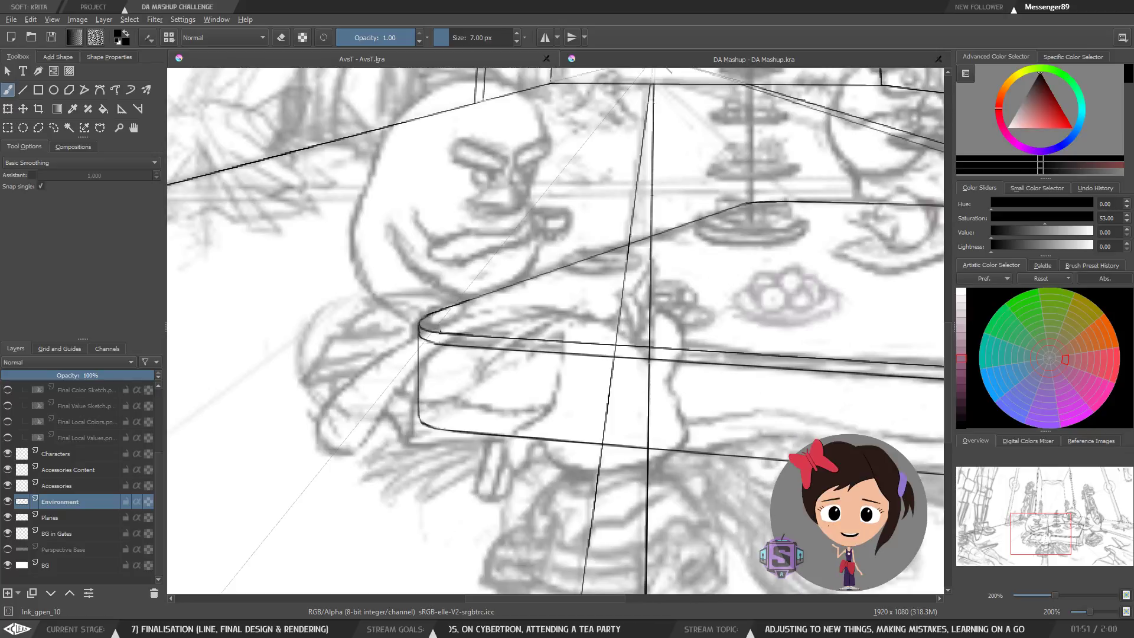
Switch to Pinterest in a maximized Firefox window and examine how the lace tablecloth pin drapes at its corner.
drag(738, 0, 608, 8)
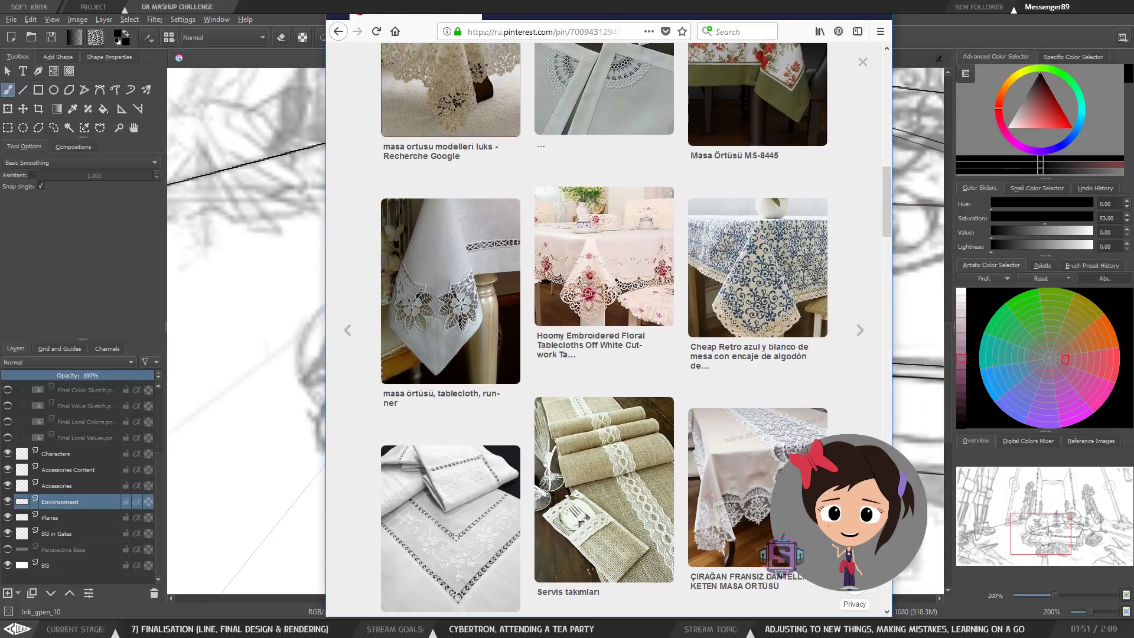
double_click(608, 17)
scroll(645, 183, up, 10)
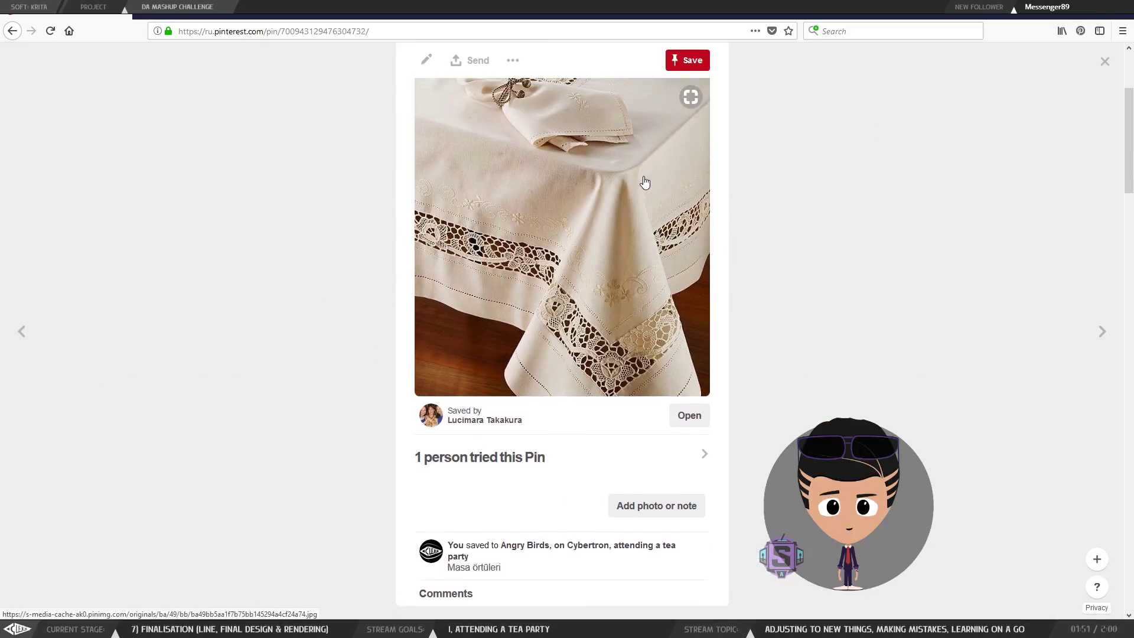
scroll(645, 182, up, 1)
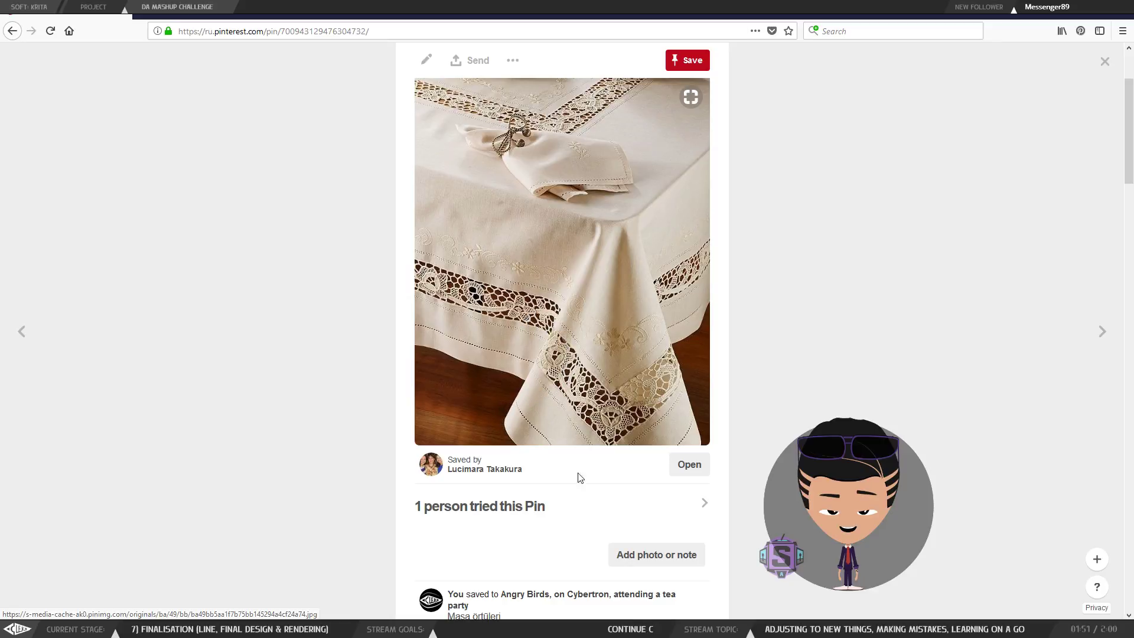
Open the related pin "Masa Örtüsü MS-8445" and save it to the "Angry Birds, on Cybertron, attending a tea party" board.
scroll(595, 250, down, 10)
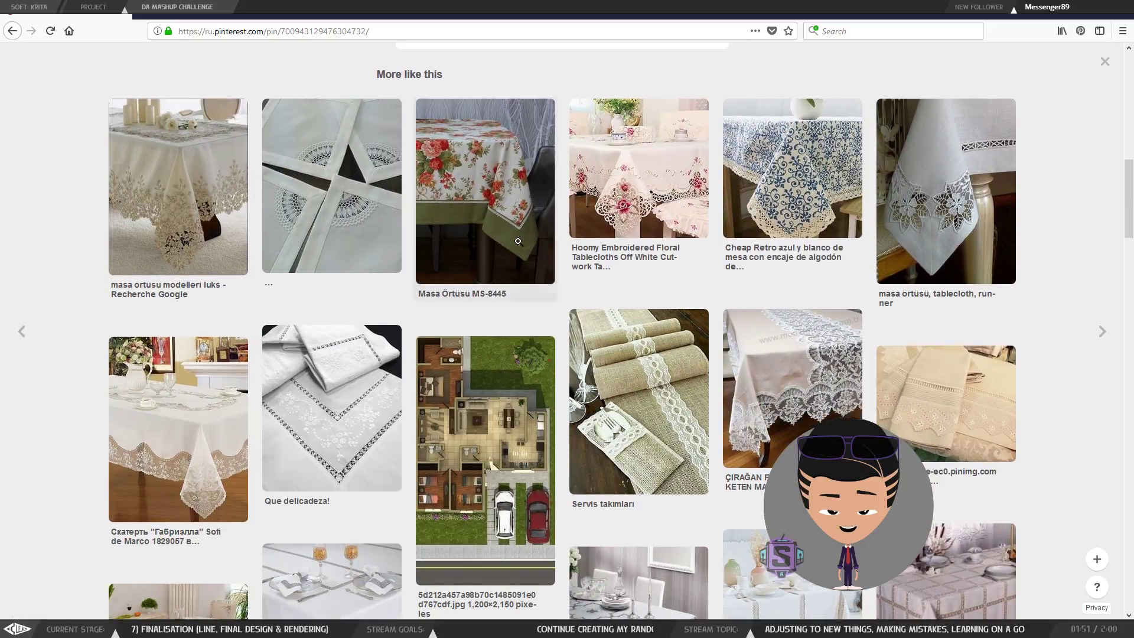
click(513, 236)
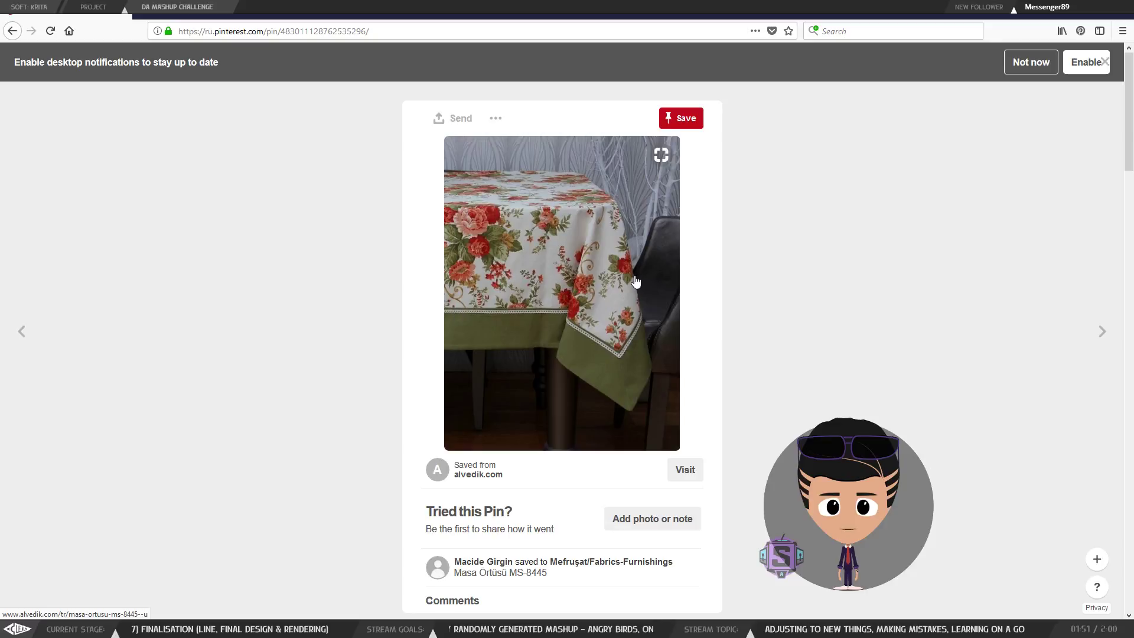
click(683, 118)
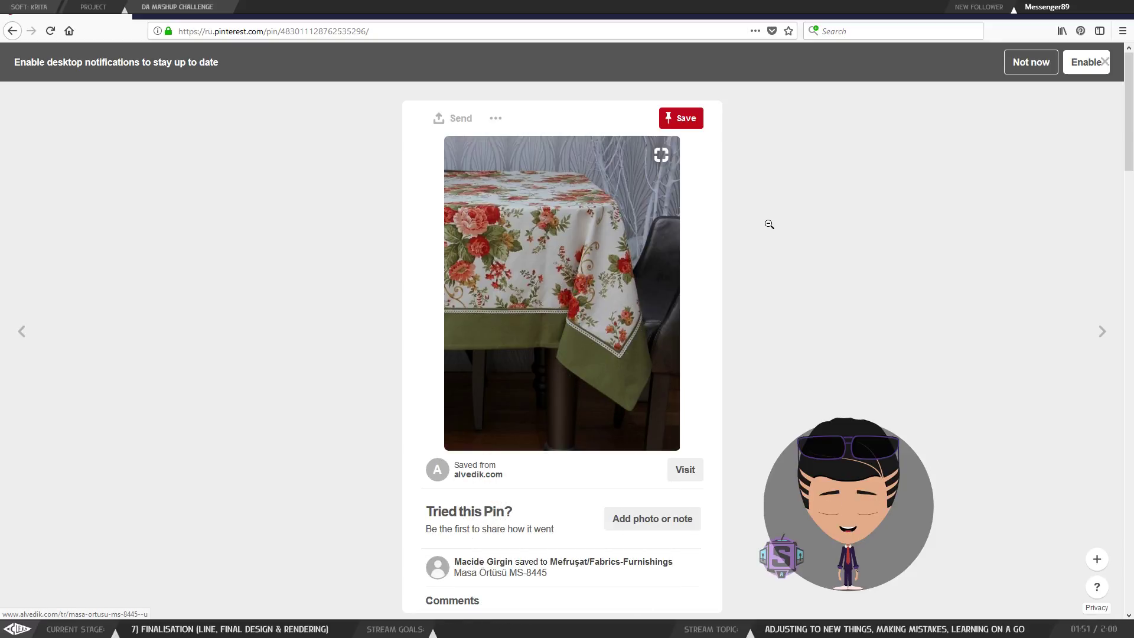
Open the related rose-patterned "Toalha de Mesa" pin and save it to the Angry Birds tea party board.
scroll(769, 225, down, 15)
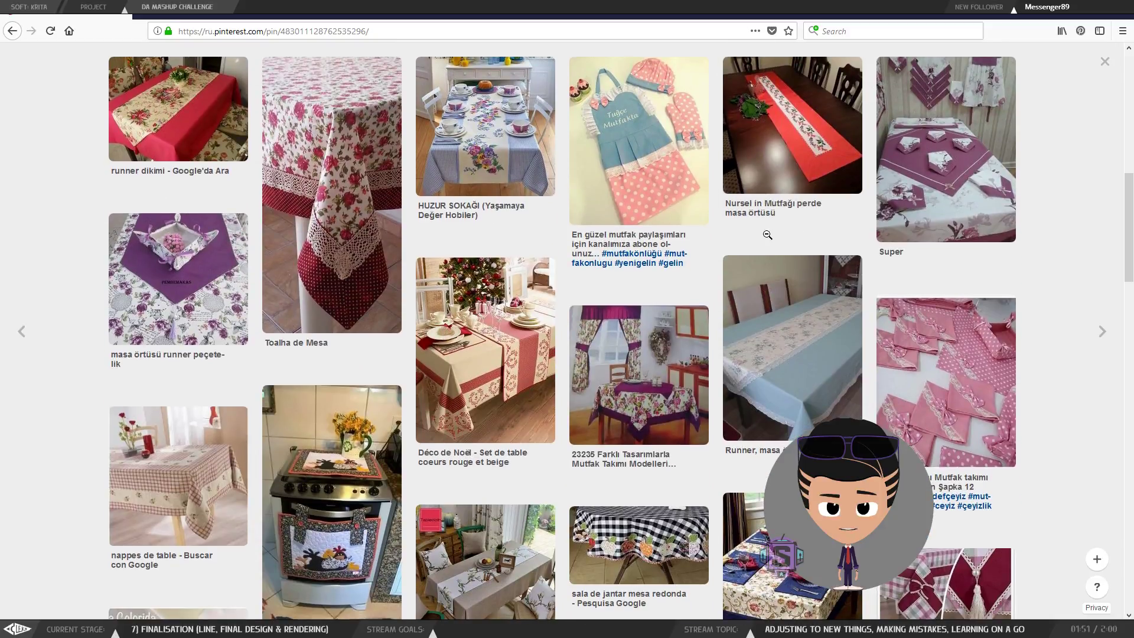
scroll(354, 177, up, 2)
click(352, 191)
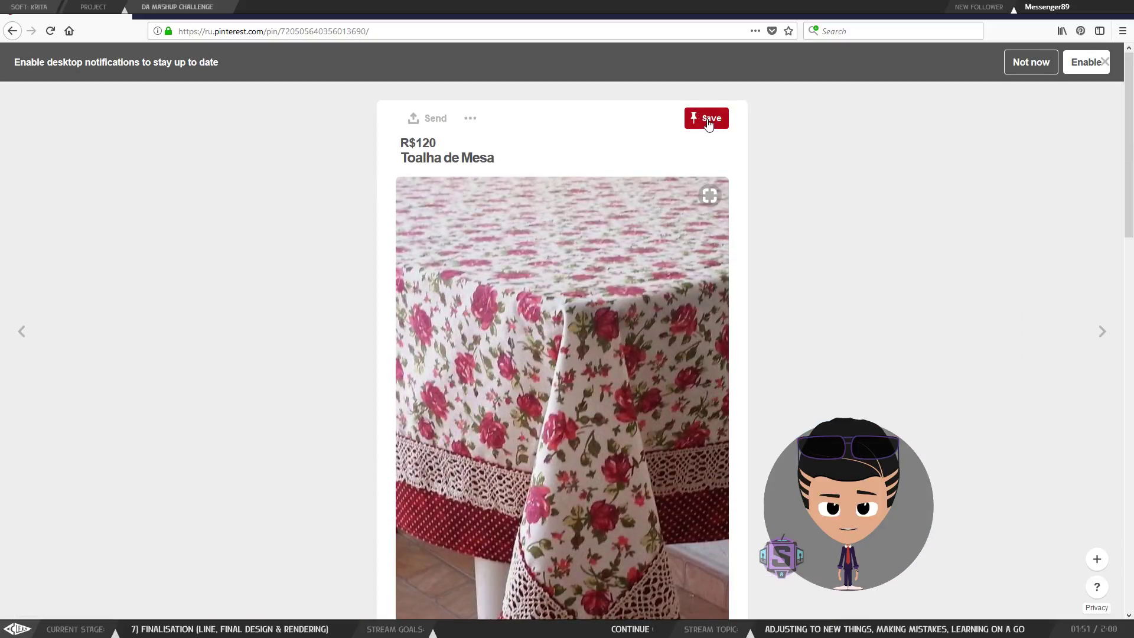
scroll(672, 223, down, 4)
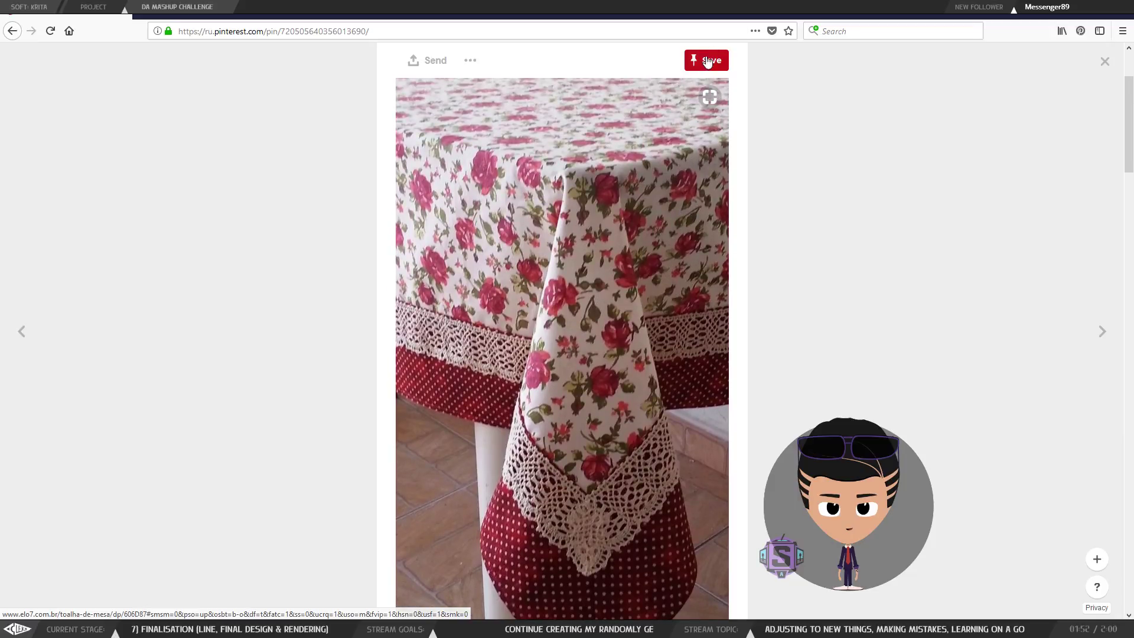
click(706, 59)
click(723, 239)
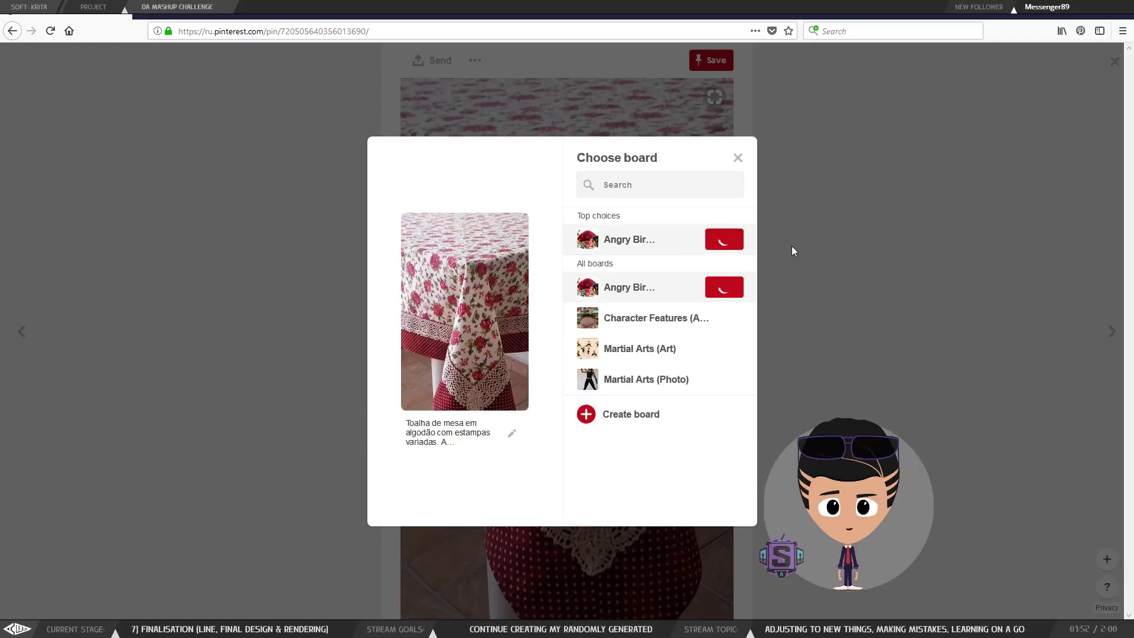
click(873, 240)
Return to the "Angry Birds, on Cybertron, attending a tea party" board and look over its newest pins.
scroll(775, 283, down, 10)
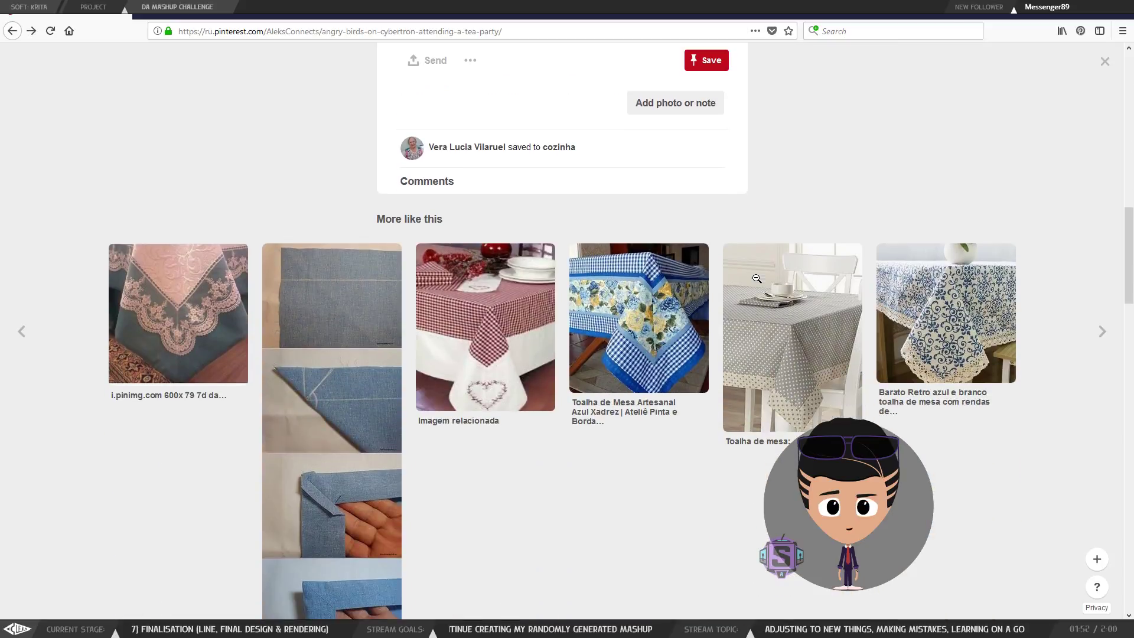
scroll(743, 270, up, 15)
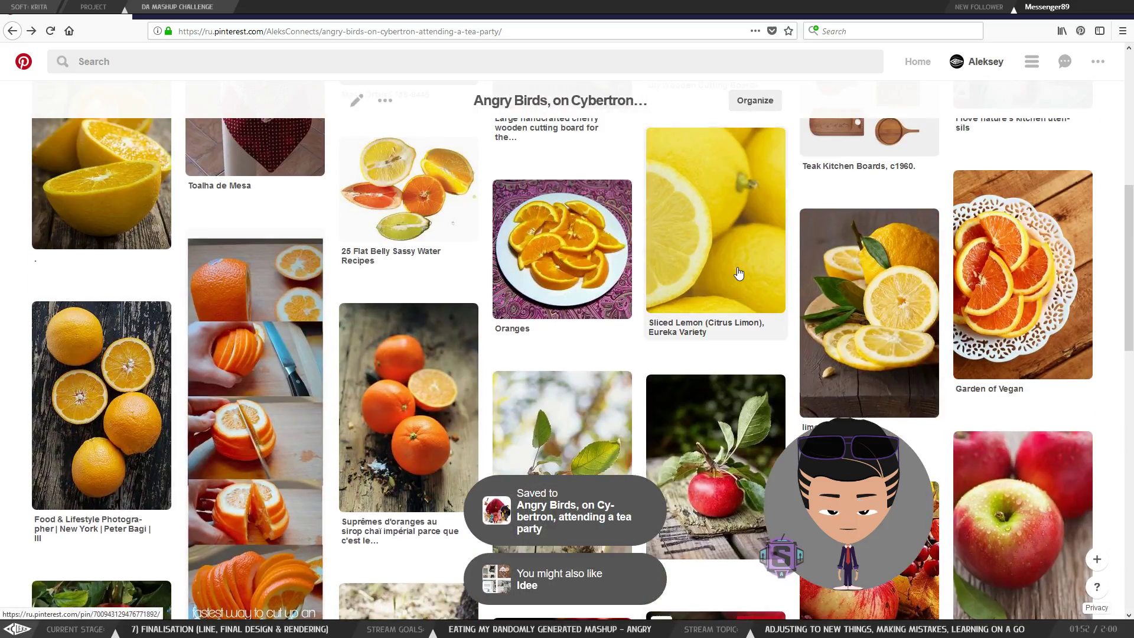
key(alt+Left)
click(366, 354)
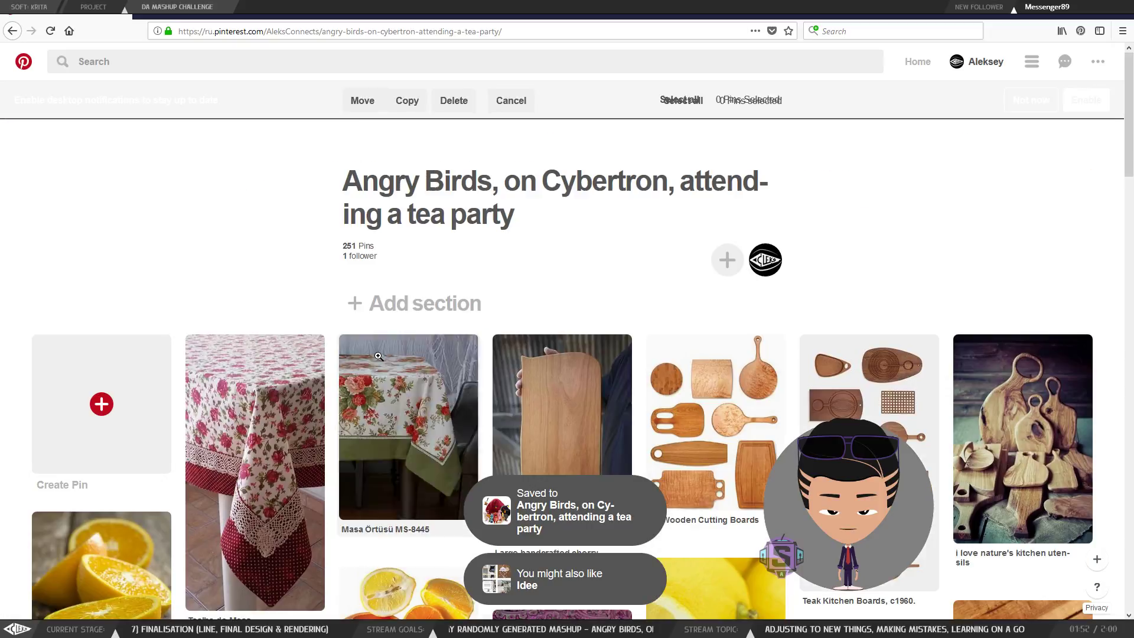
scroll(367, 355, down, 3)
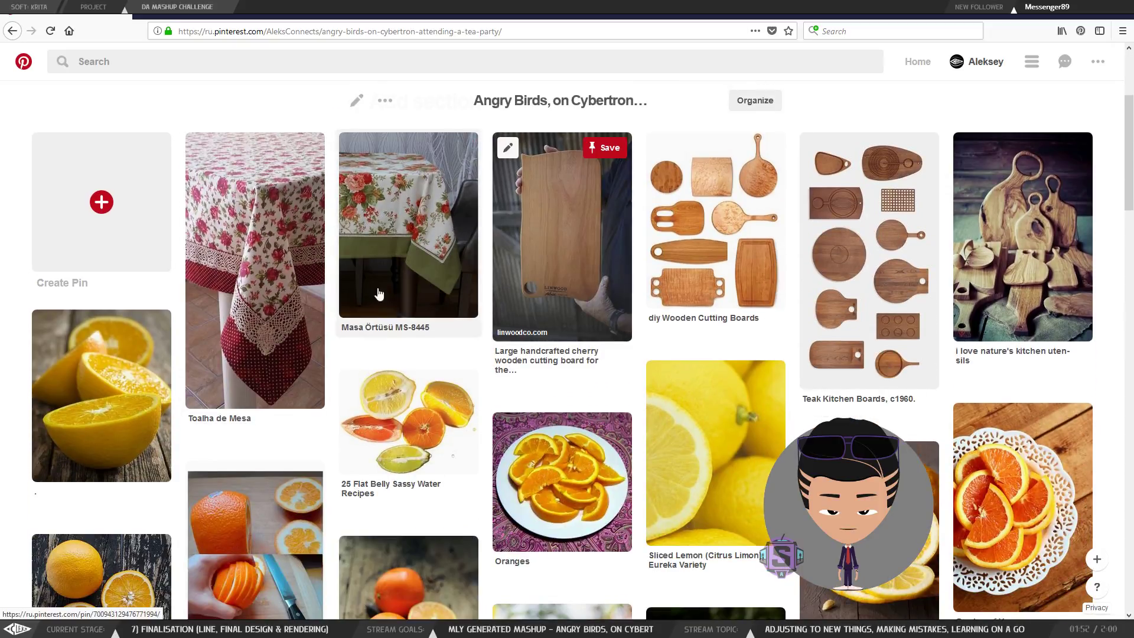
Open the board's "Toalha de Mesa" pin and browse its related pins for tablecloth corner drapes.
click(257, 267)
scroll(445, 324, down, 10)
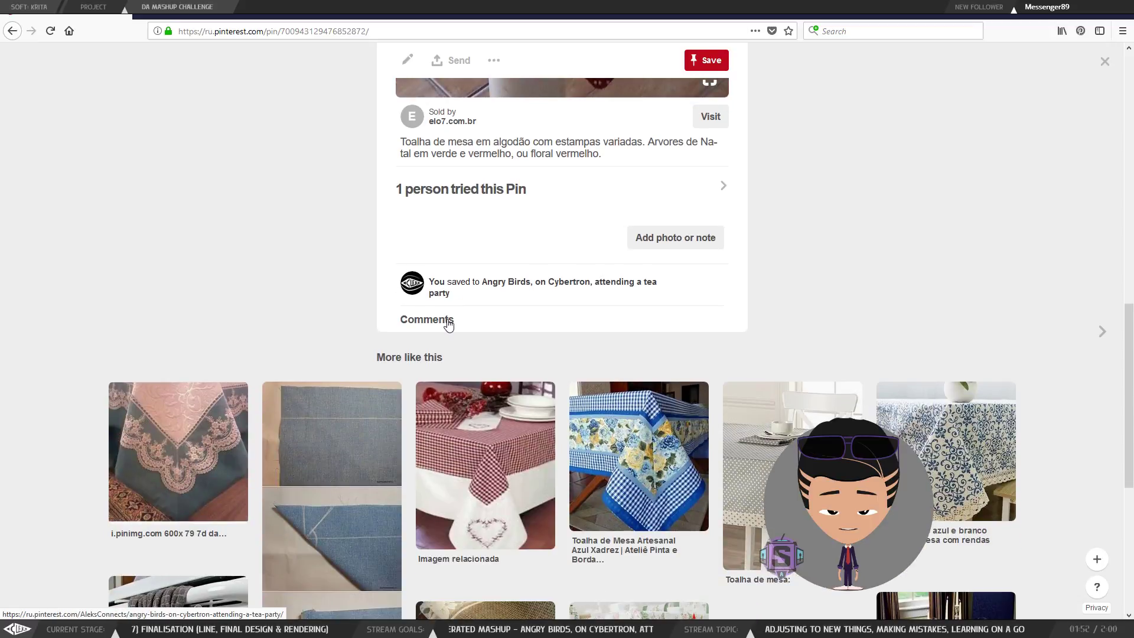
scroll(430, 313, down, 4)
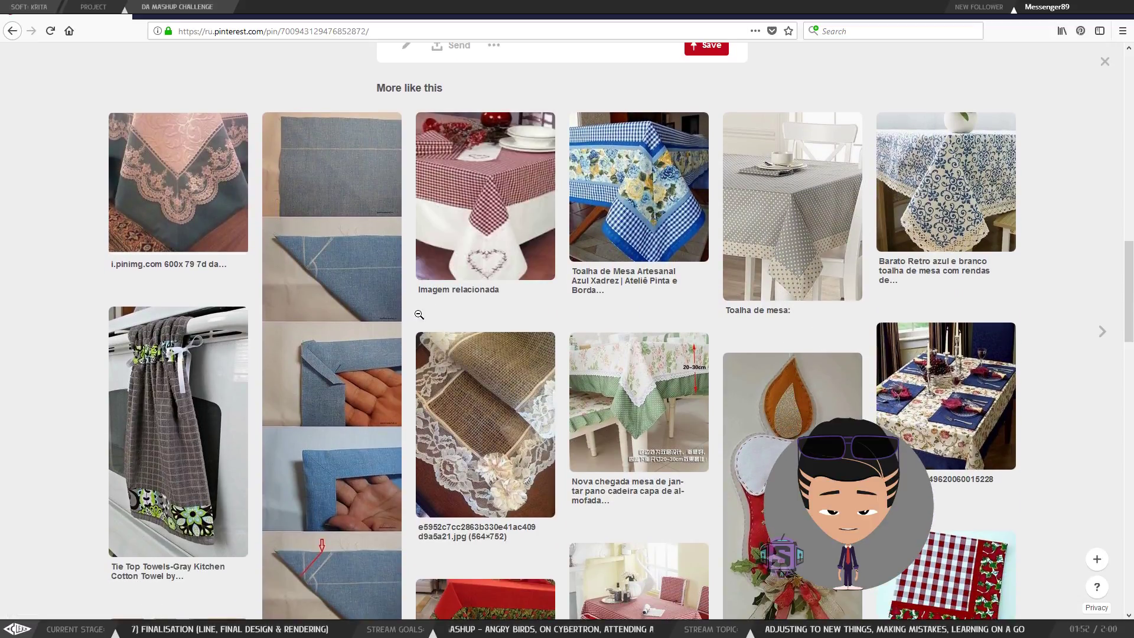
scroll(395, 328, down, 2)
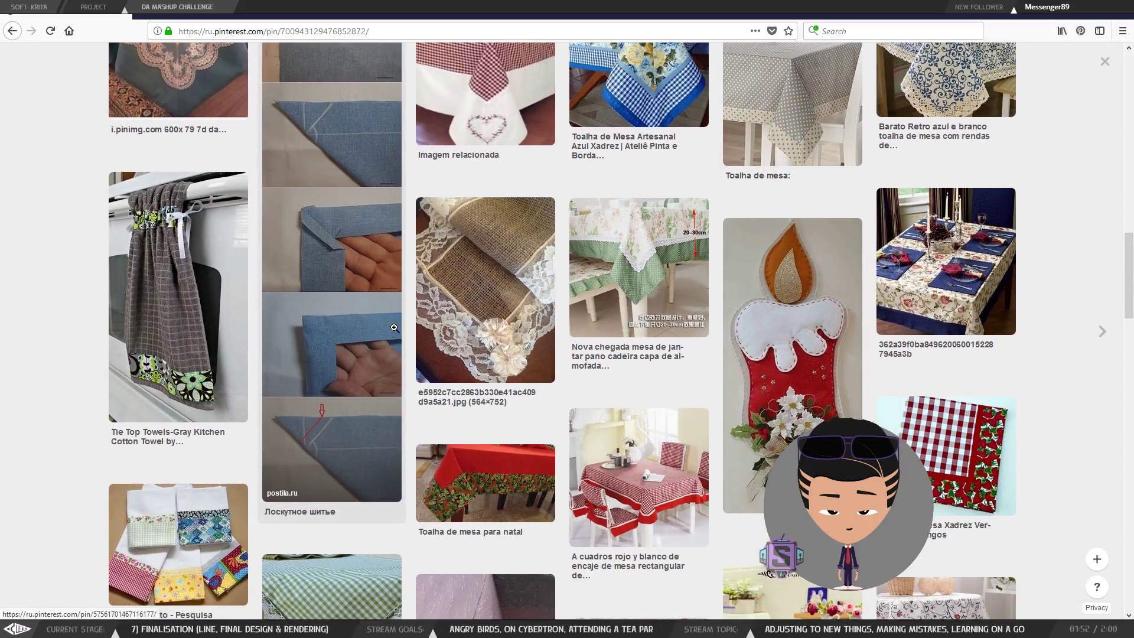
scroll(395, 327, down, 1)
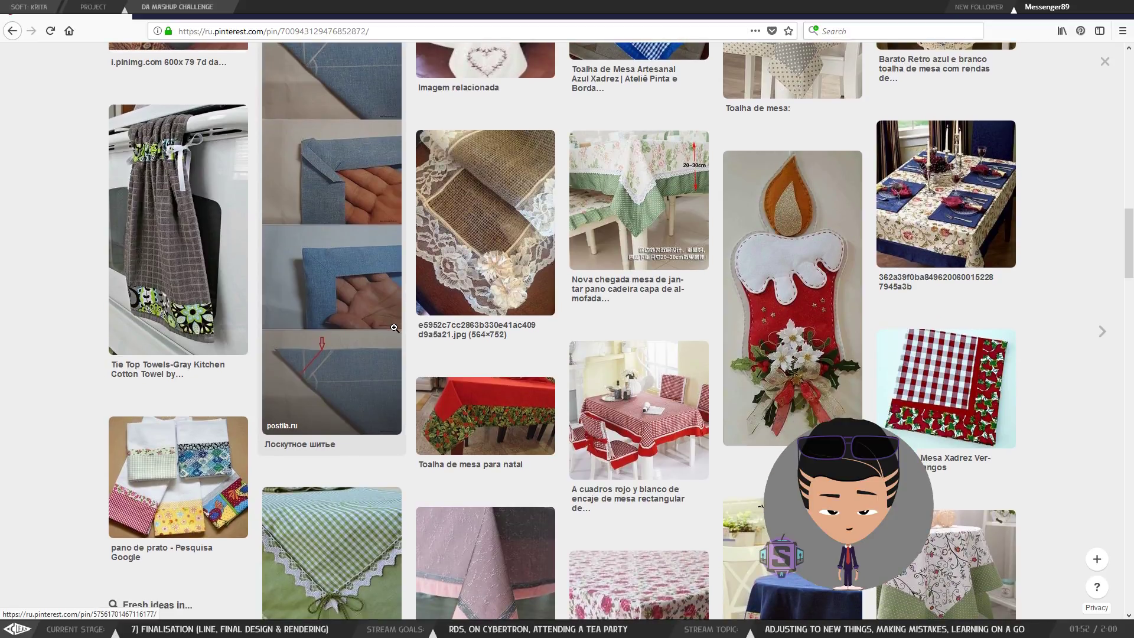
scroll(394, 328, down, 1)
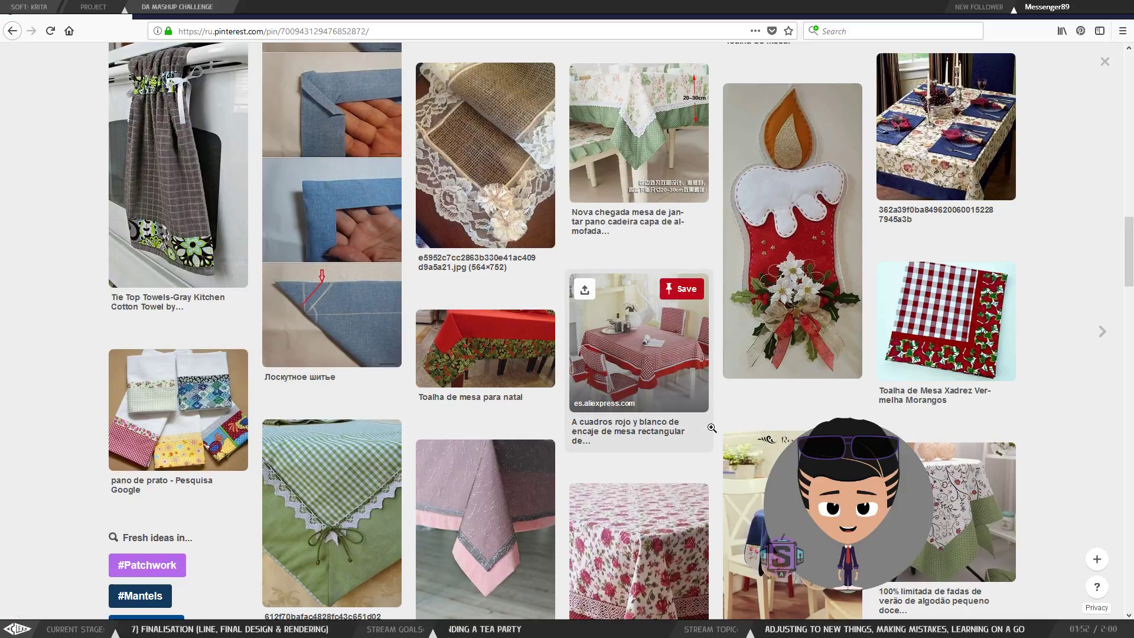
scroll(712, 427, down, 3)
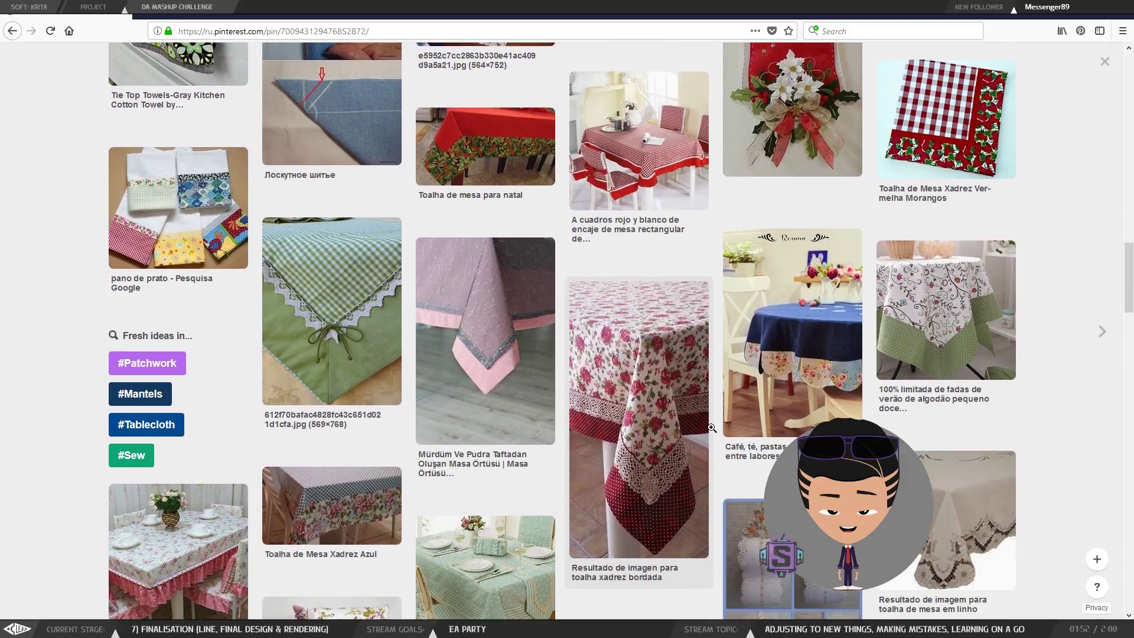
scroll(671, 417, down, 3)
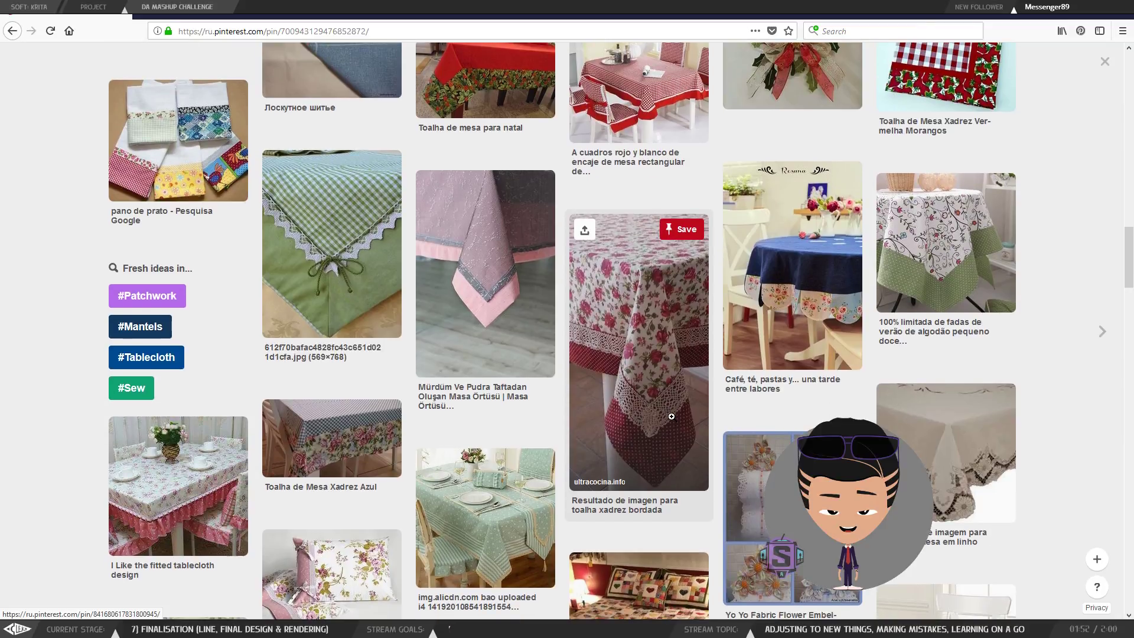
scroll(672, 416, down, 1)
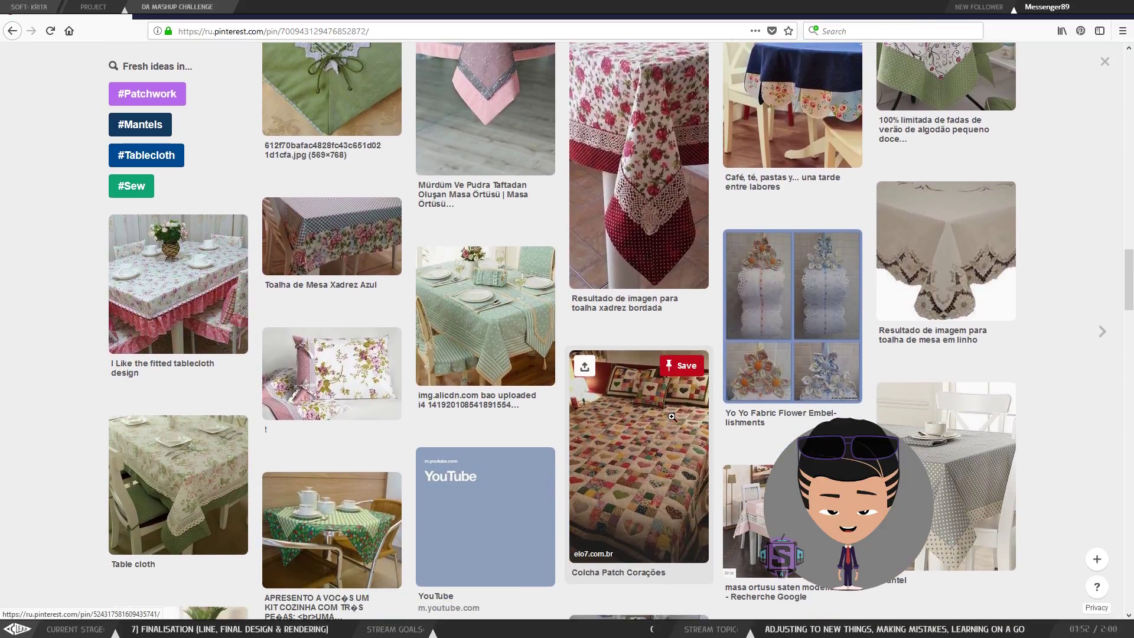
Open the teal tablecloth pin from img.alicdn.com, bring up its board chooser, dismiss it without saving, and view the related pins.
click(498, 352)
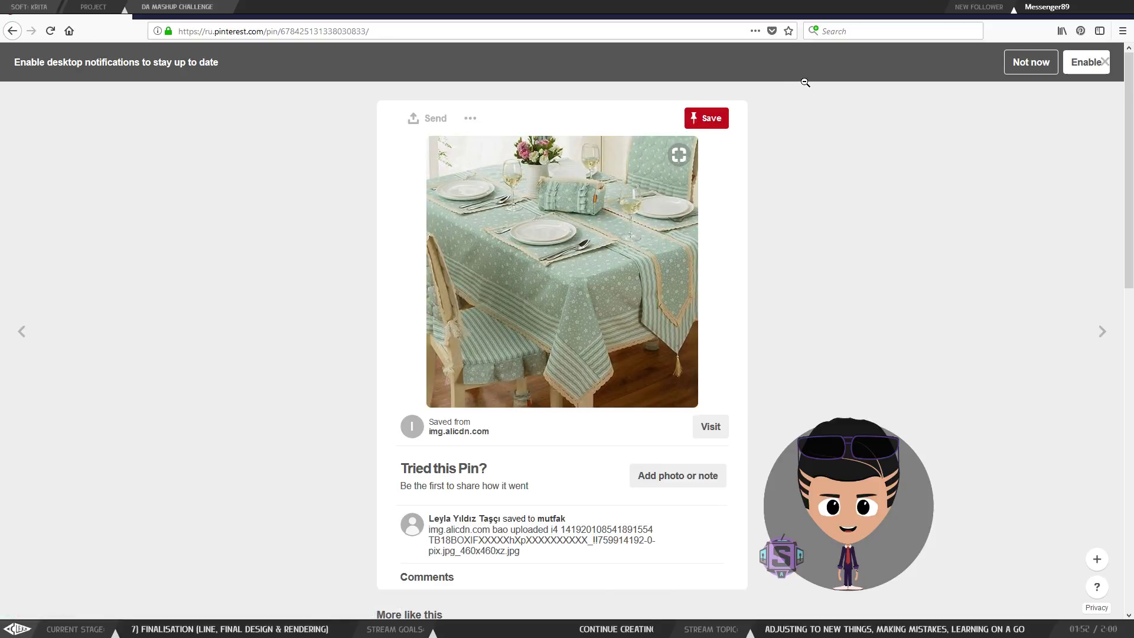
click(711, 115)
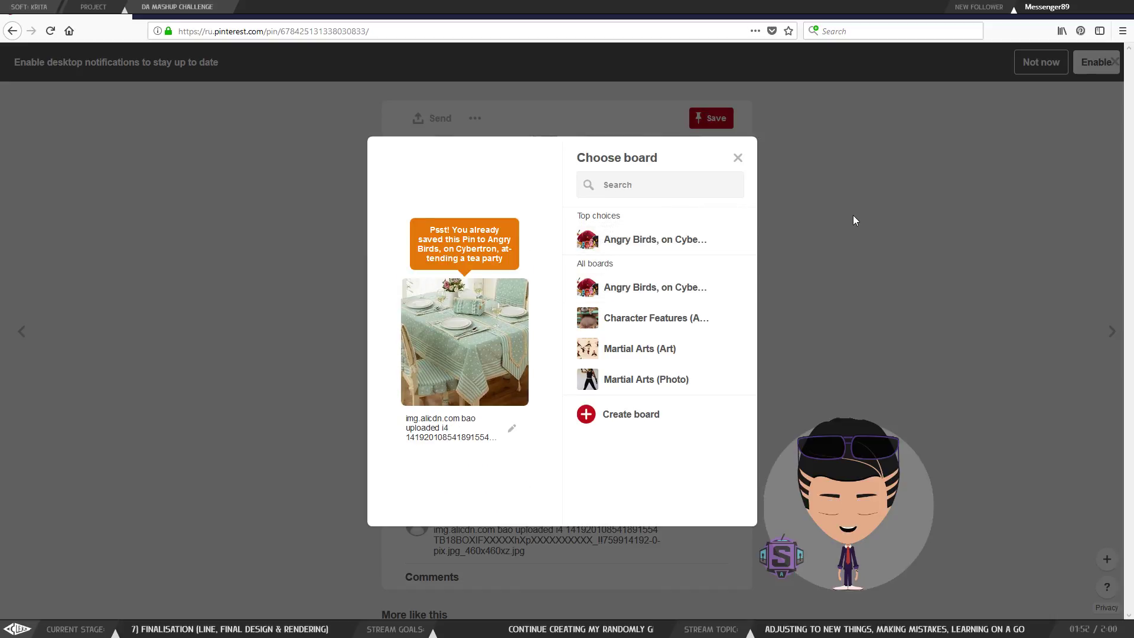
click(905, 204)
scroll(757, 291, down, 5)
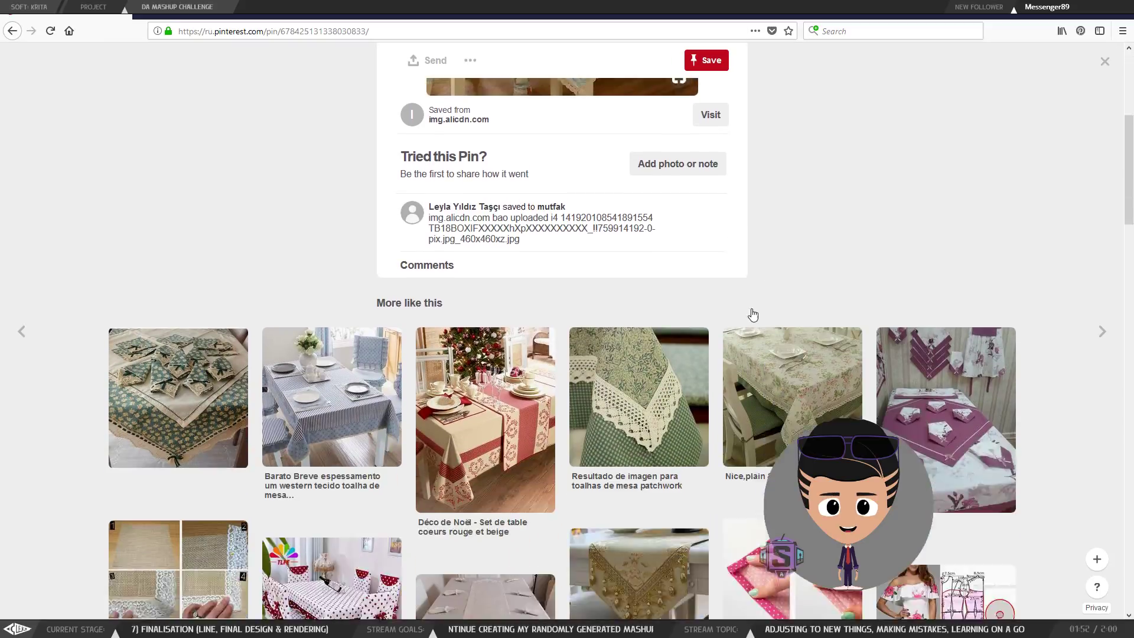
Browse the pins related to the teal img.alicdn.com tablecloth for further references of draped corners.
scroll(753, 314, down, 3)
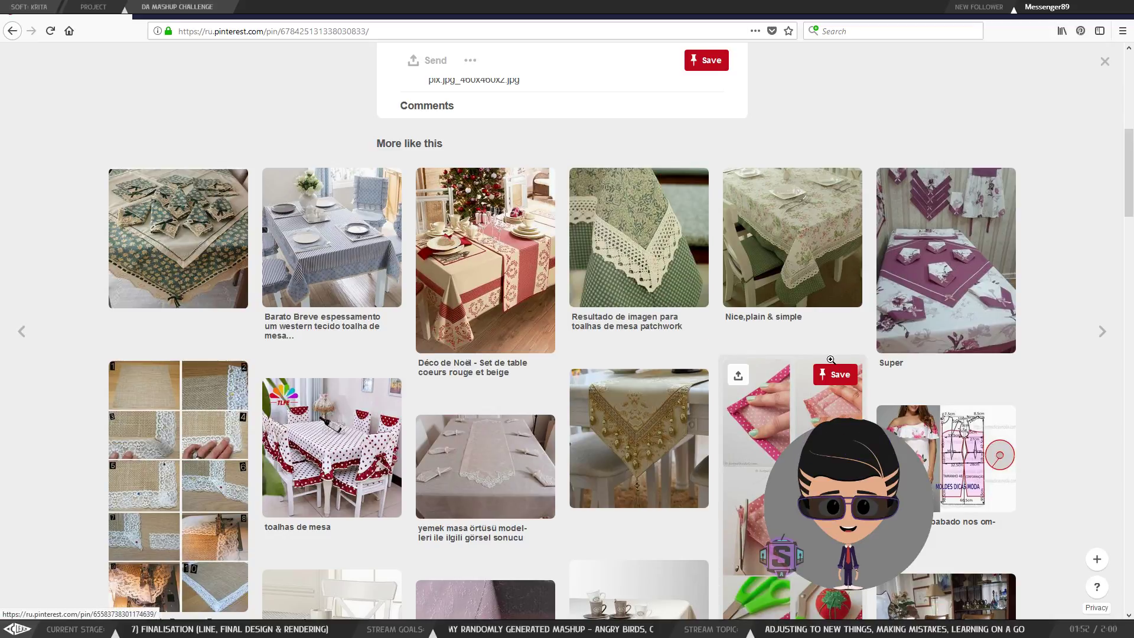
scroll(830, 360, down, 2)
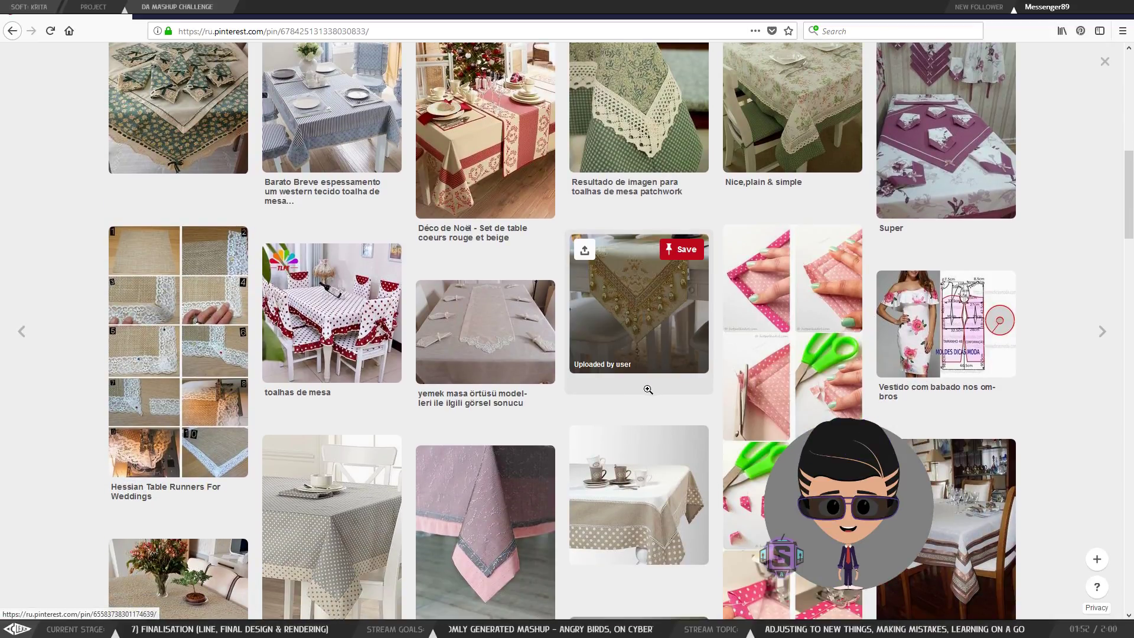
scroll(645, 390, down, 4)
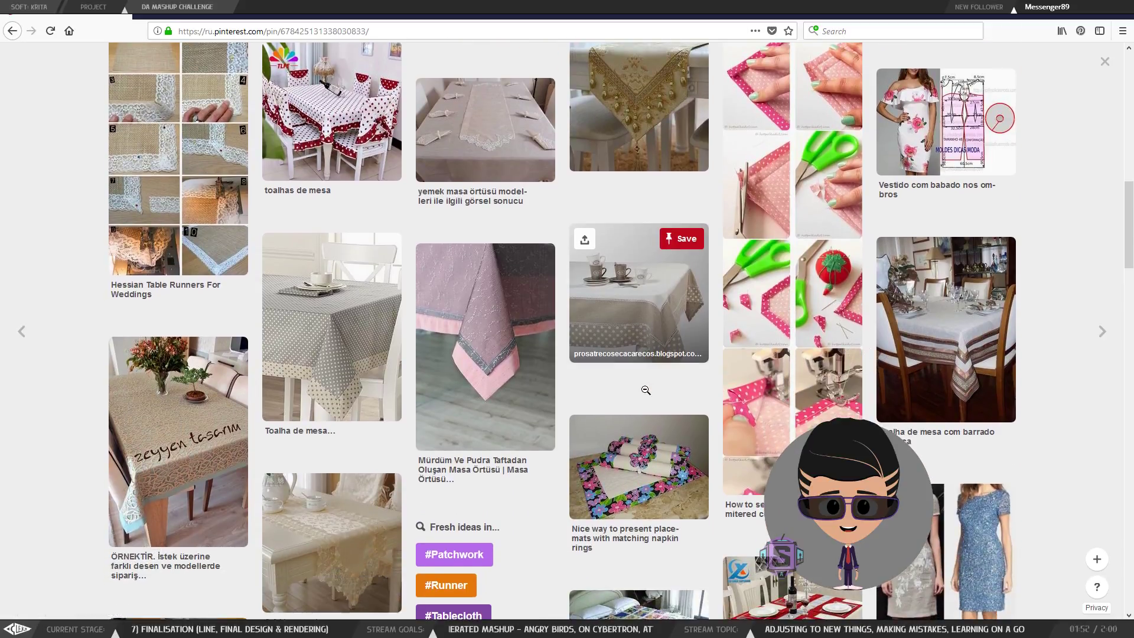
scroll(646, 394, down, 3)
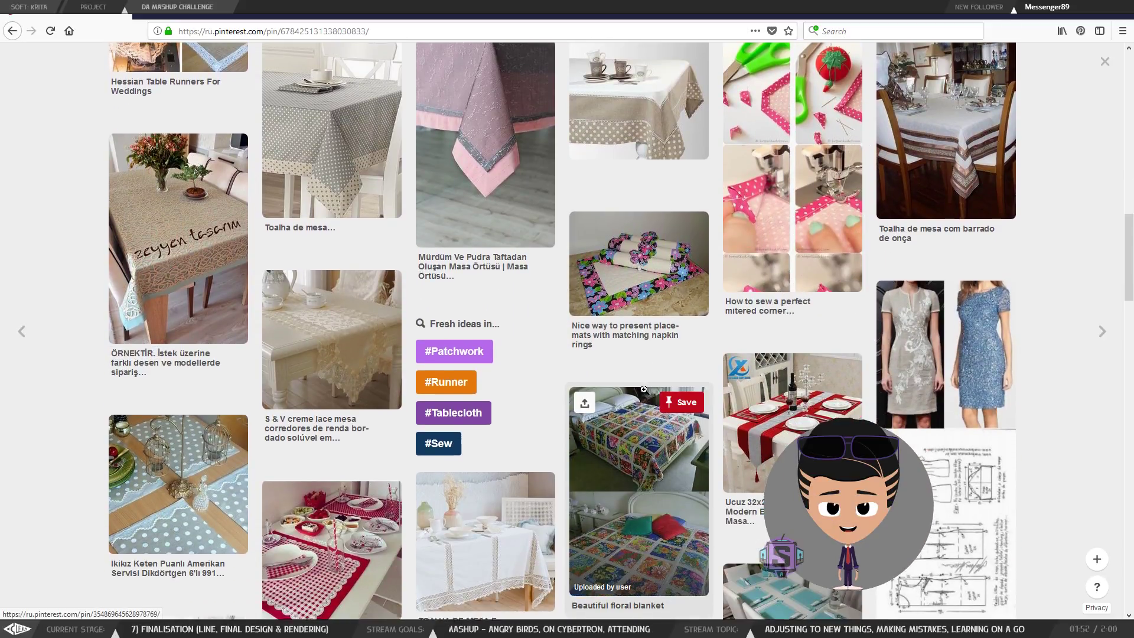
scroll(642, 387, down, 3)
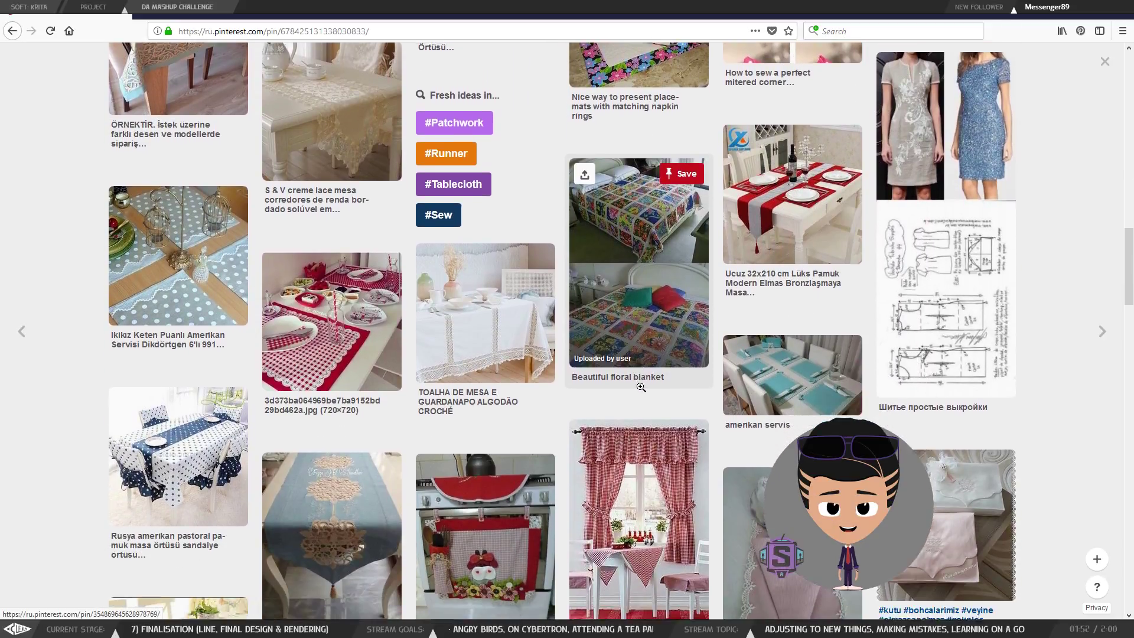
scroll(639, 387, down, 1)
scroll(640, 387, down, 3)
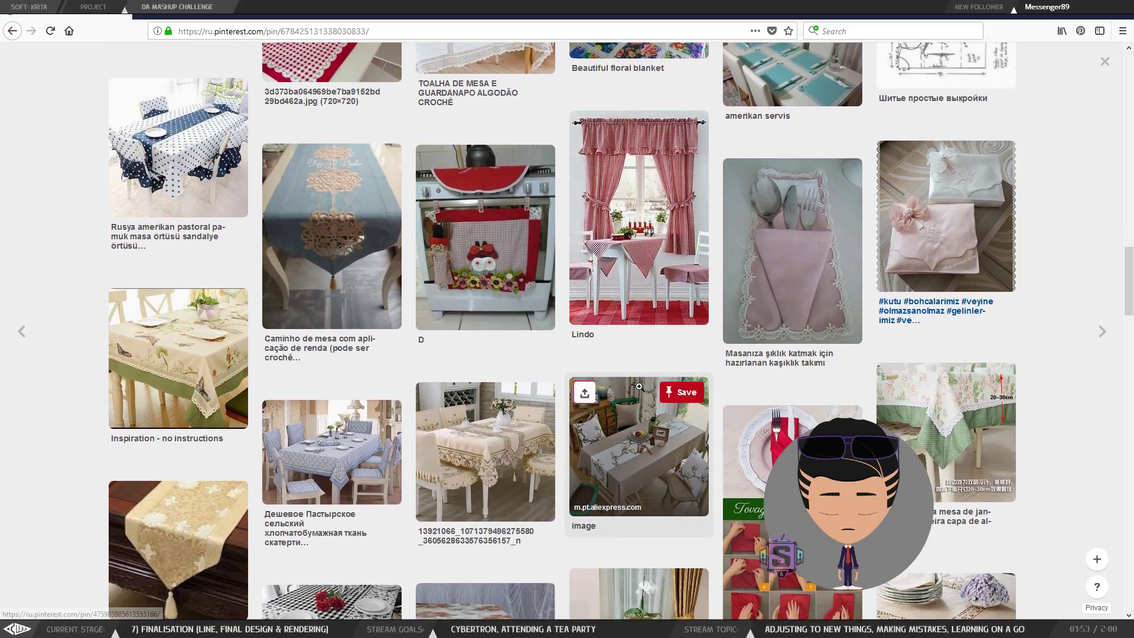
scroll(637, 383, down, 1)
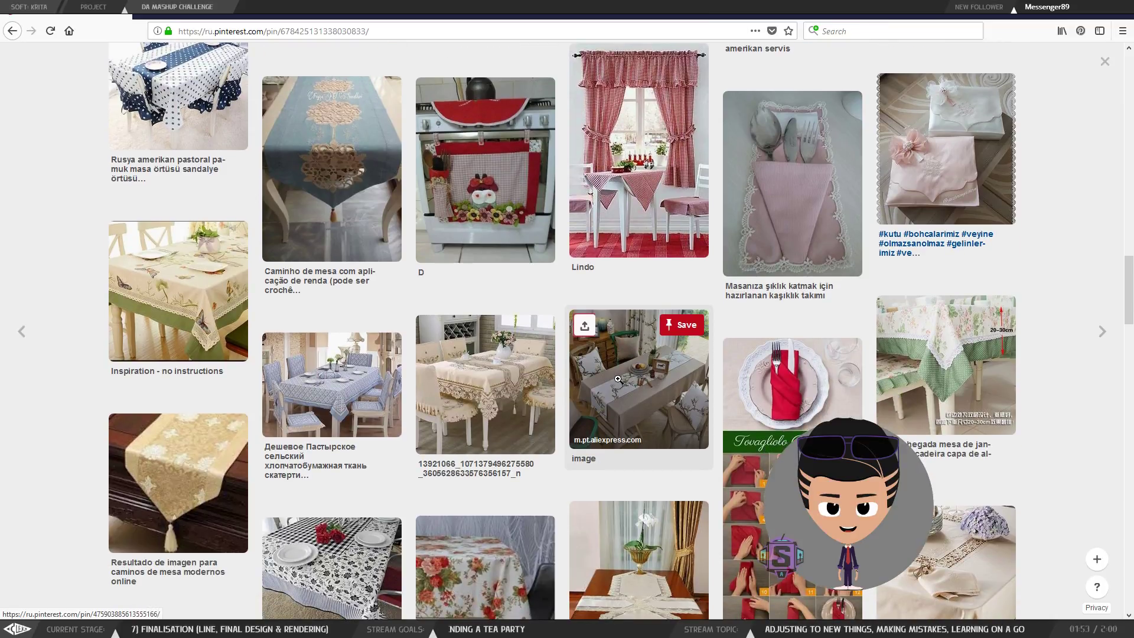
scroll(617, 378, down, 5)
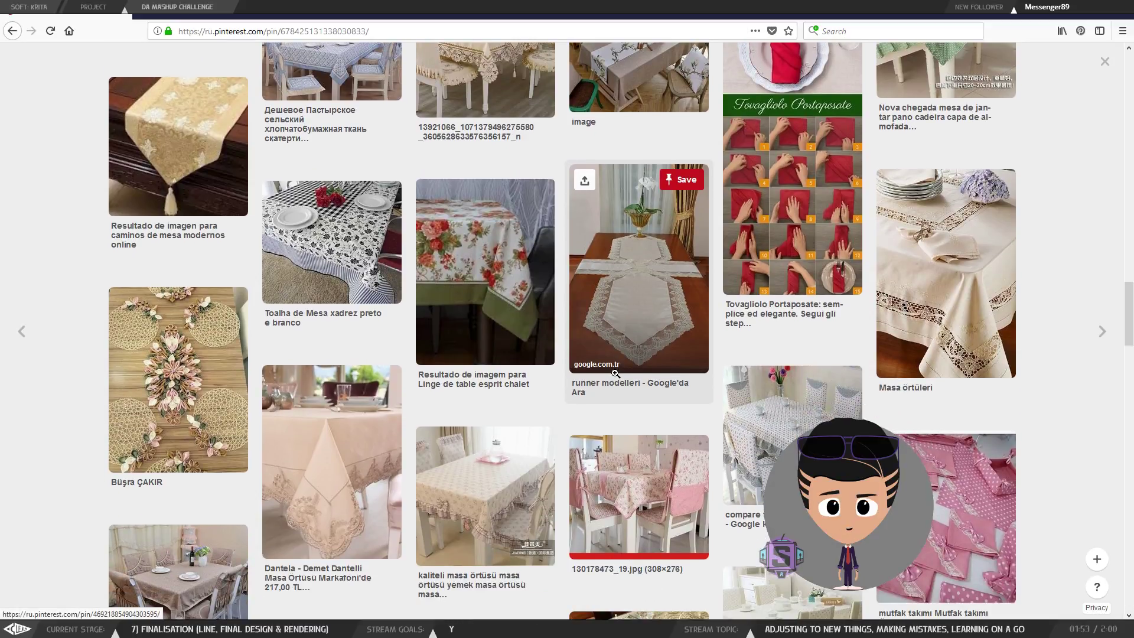
scroll(615, 369, down, 4)
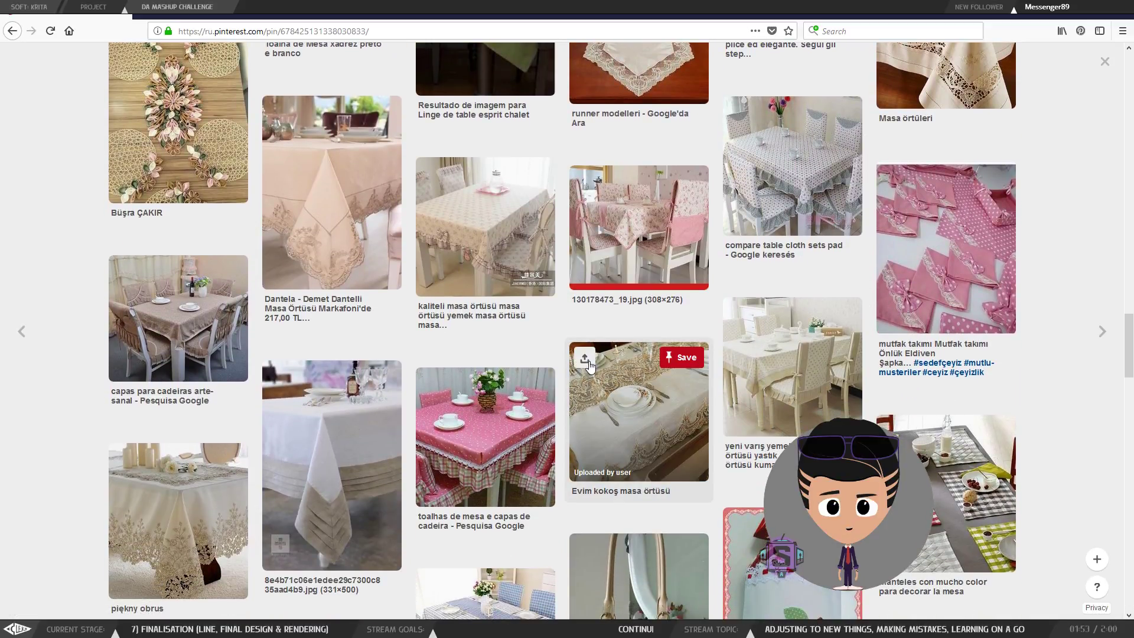
scroll(588, 365, down, 4)
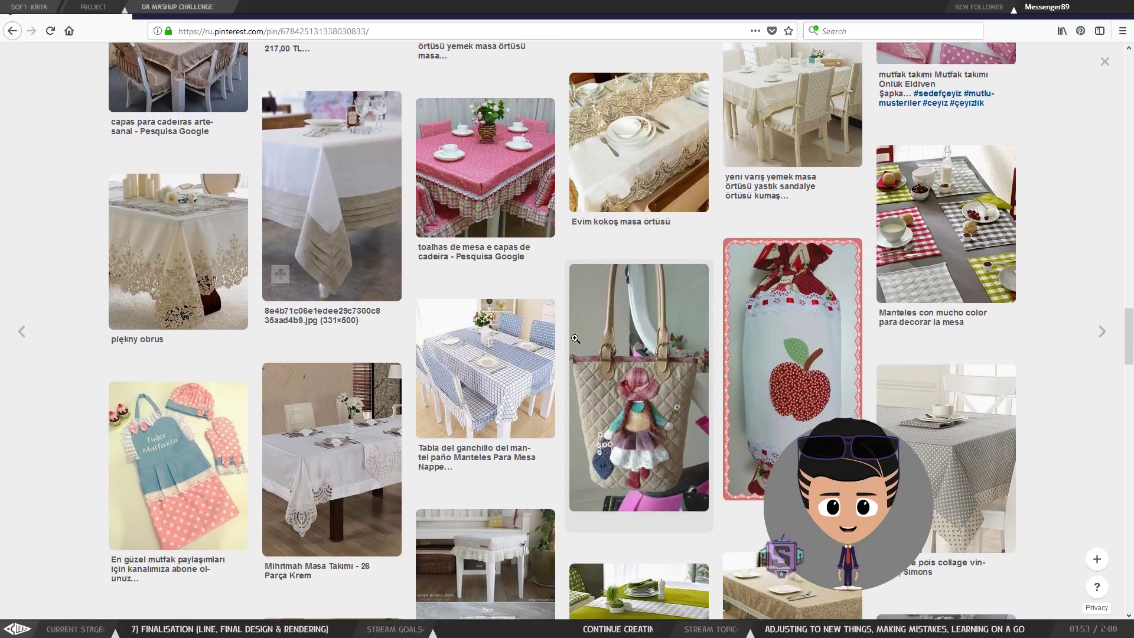
scroll(591, 354, down, 5)
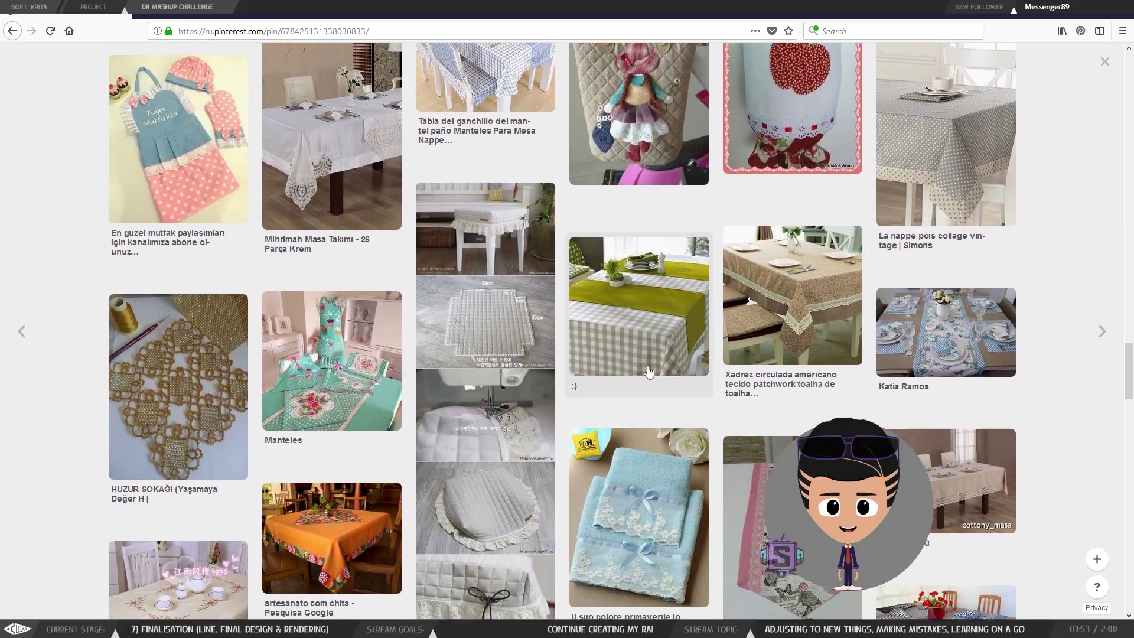
scroll(650, 369, down, 3)
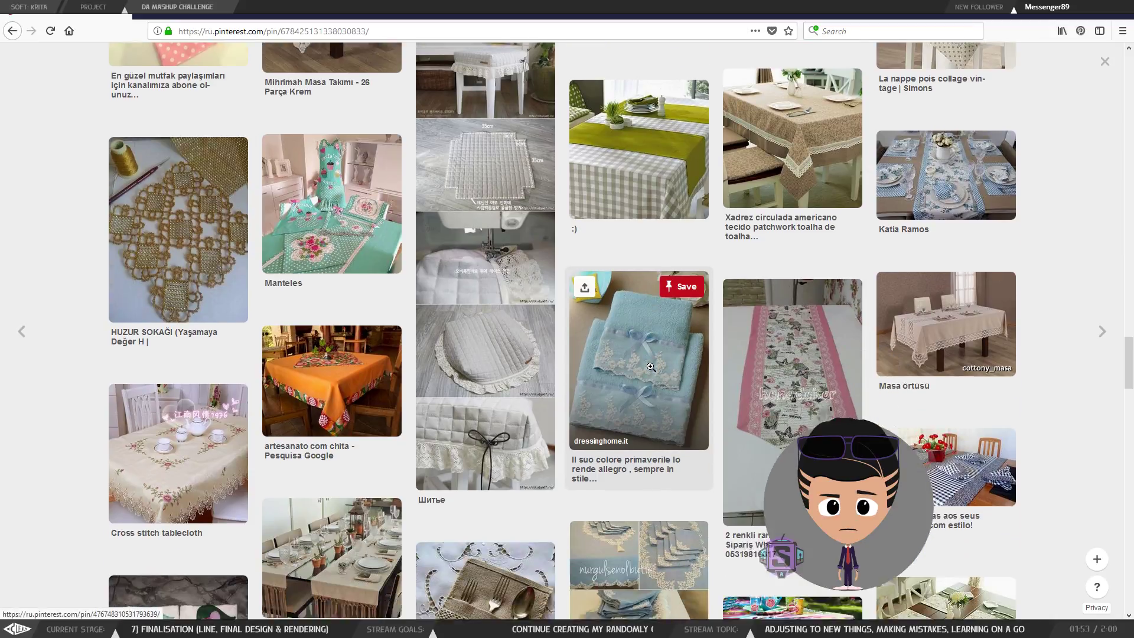
scroll(650, 367, down, 3)
scroll(650, 367, down, 8)
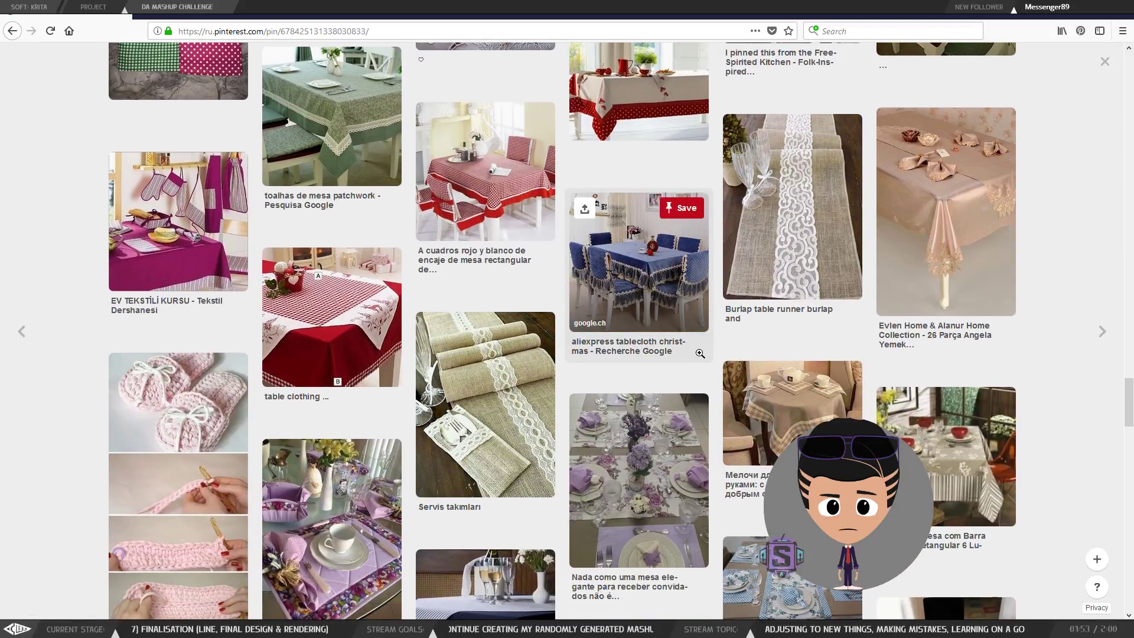
scroll(700, 353, down, 20)
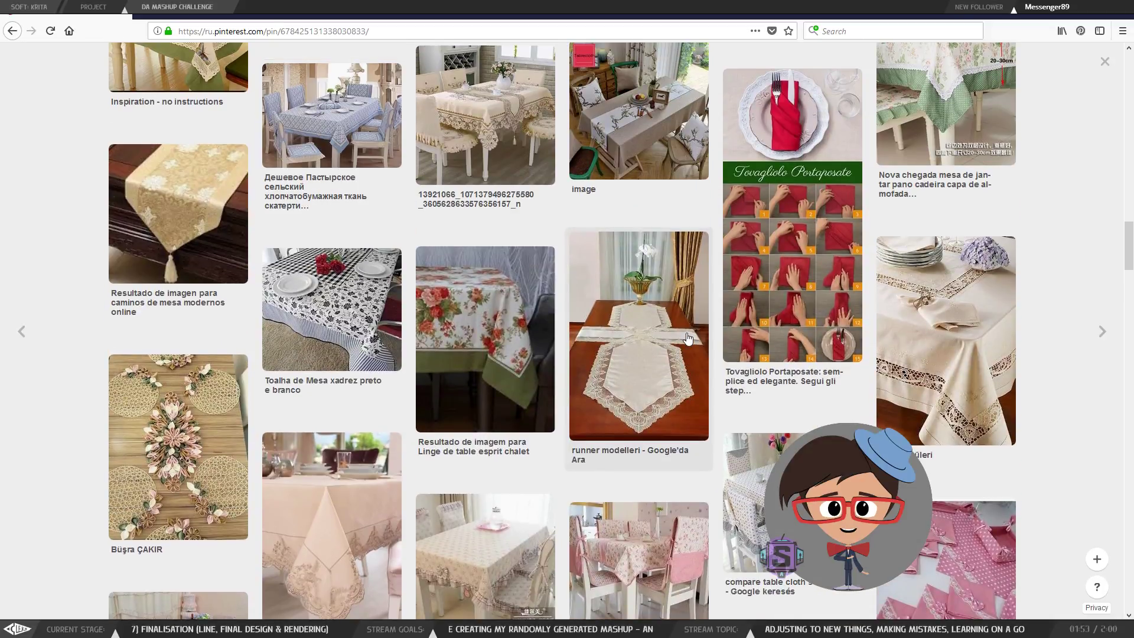
Go back to the rose-patterned "Toalha de Mesa" pin and from there to the Angry Birds tea party board.
click(426, 285)
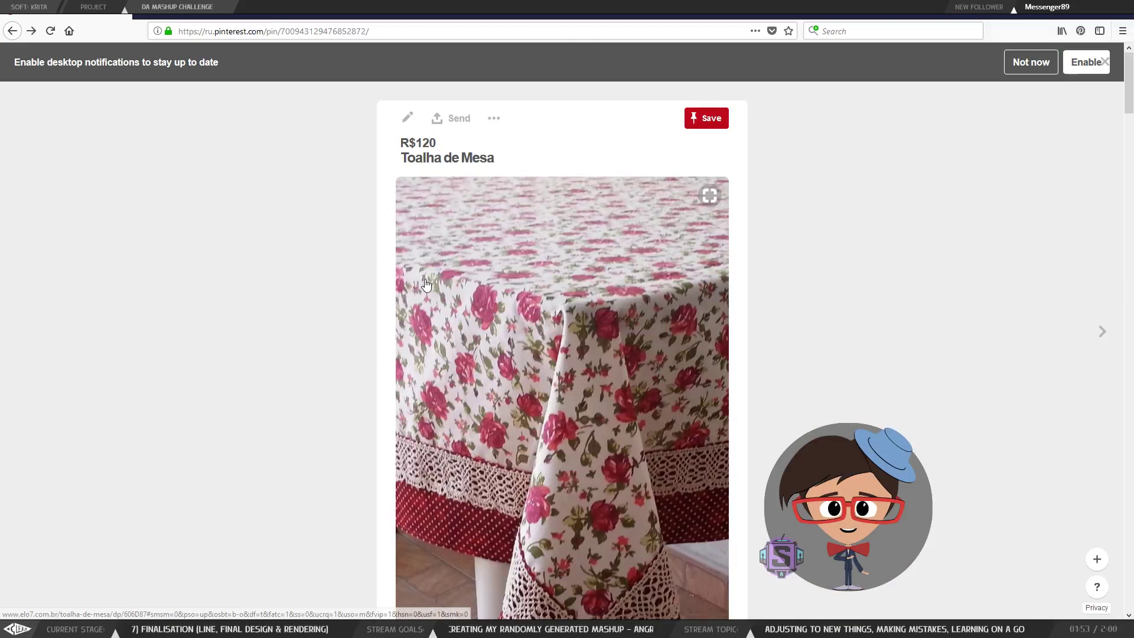
scroll(628, 228, down, 3)
scroll(664, 258, up, 3)
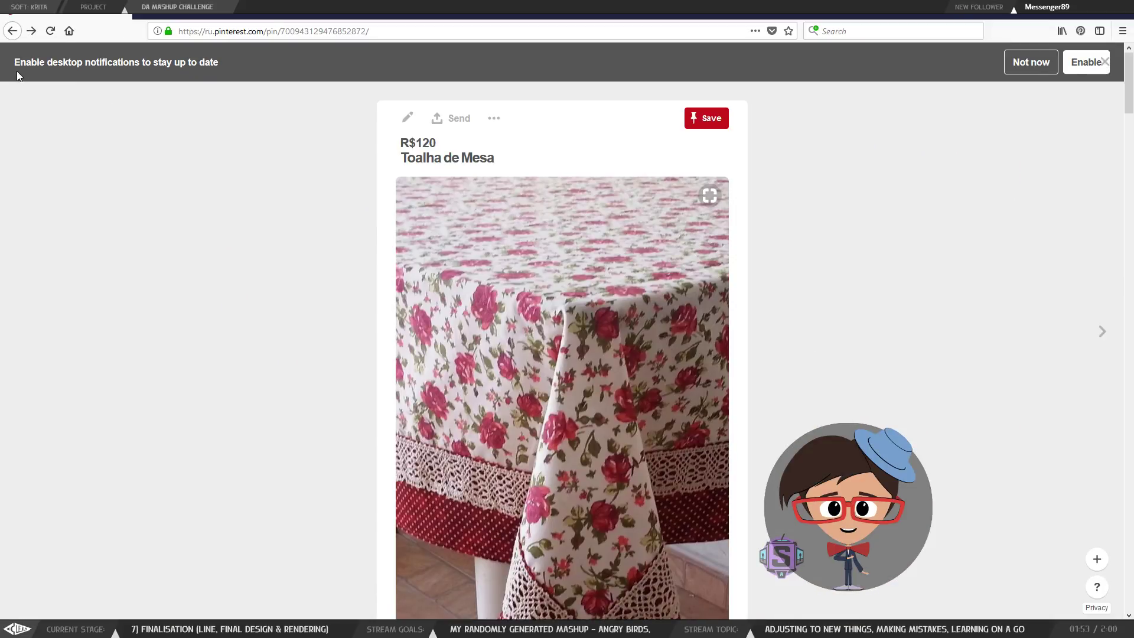
click(12, 31)
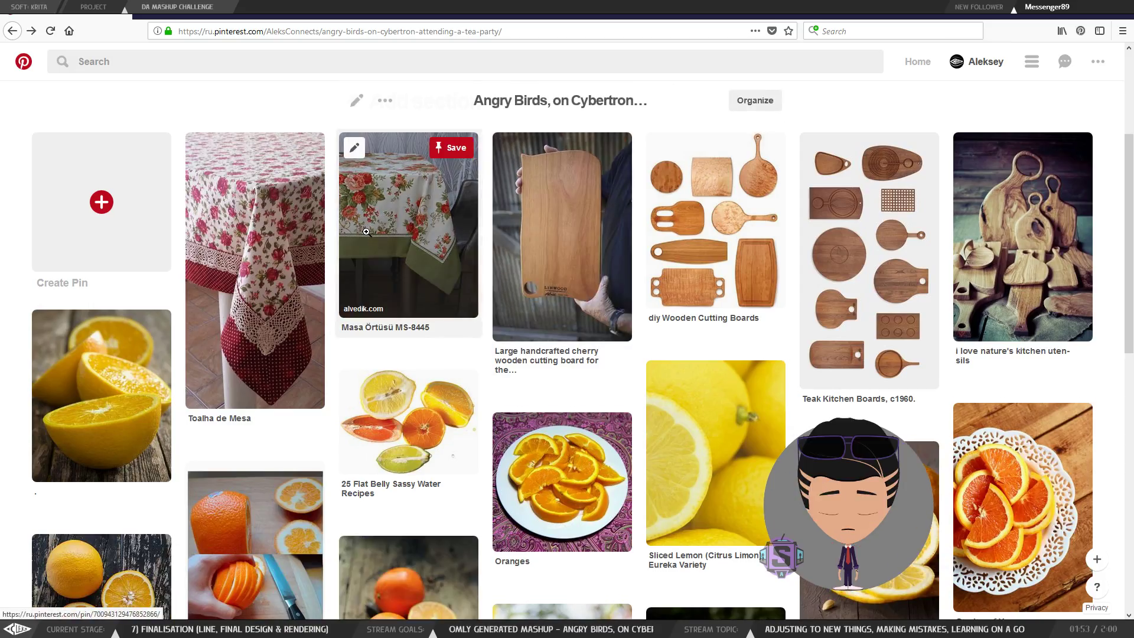
Open the board's "Masa Örtüsü MS-8445" pin, look over its related pins, and return to the board.
click(408, 229)
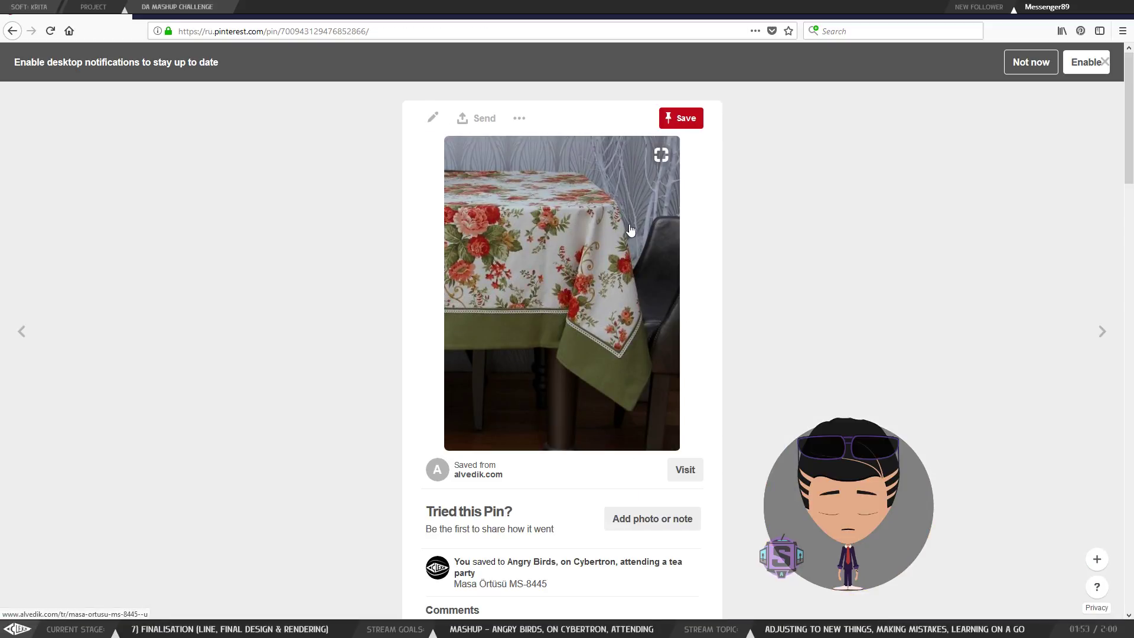
scroll(602, 319, down, 6)
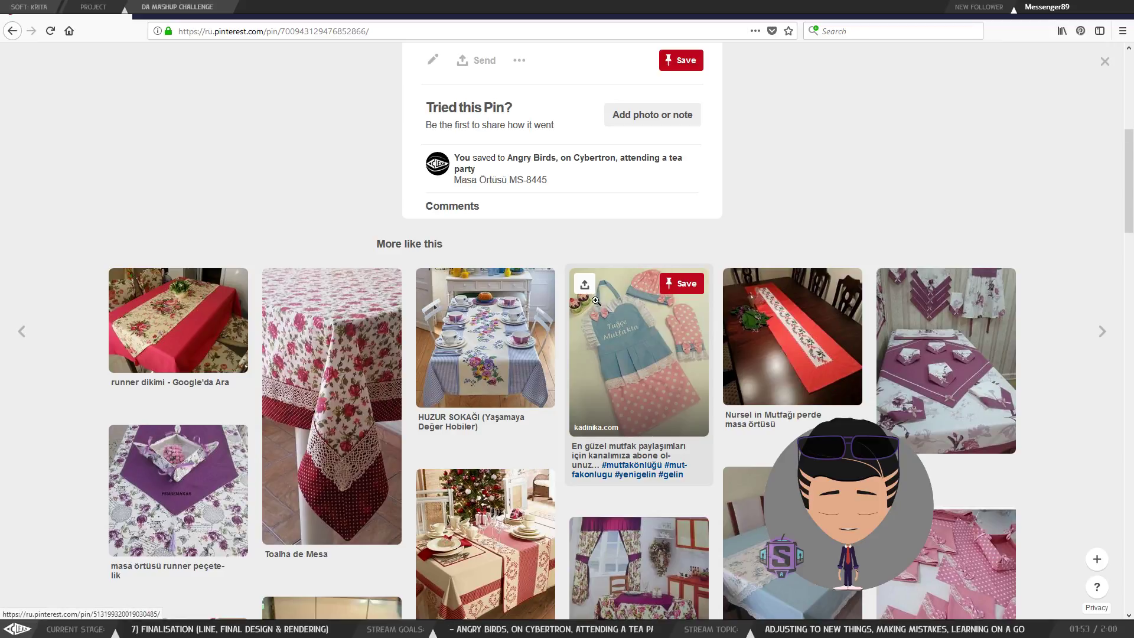
scroll(596, 298, down, 3)
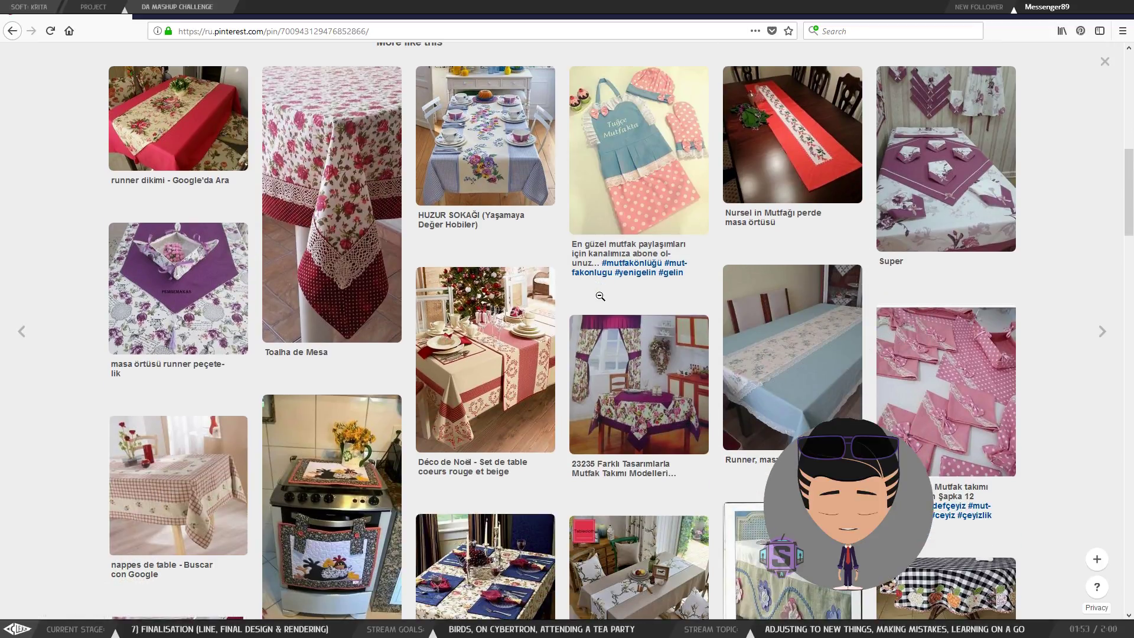
key(alt+Left)
Find the board's beige tablecloth pin with the polka-dot border and stacked cups, view it, and close it.
scroll(591, 307, down, 10)
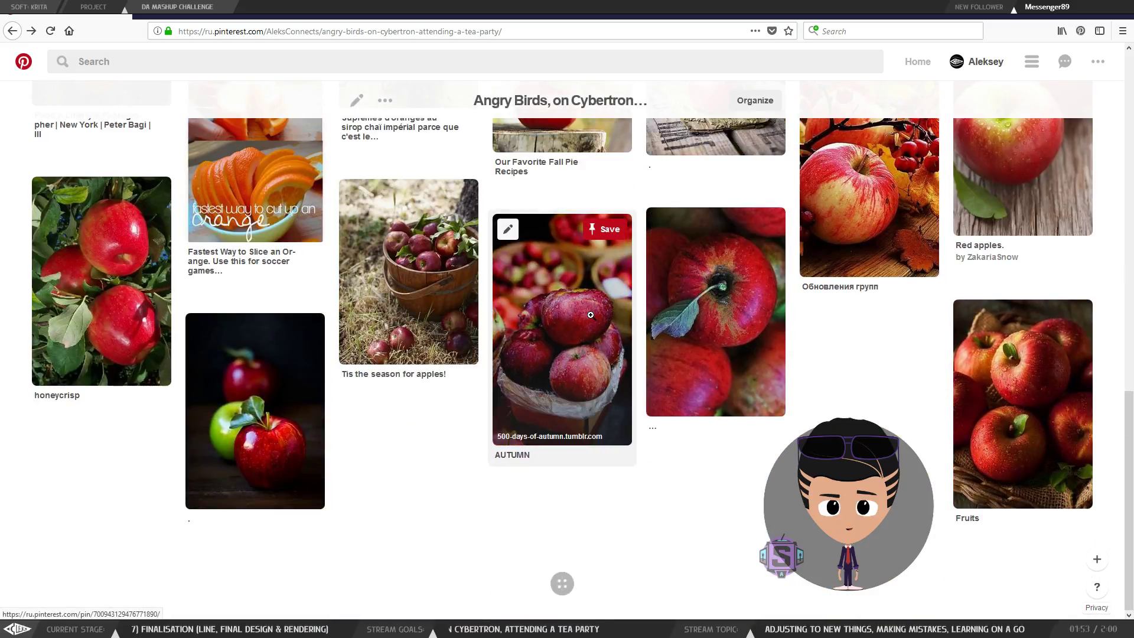
scroll(591, 314, down, 10)
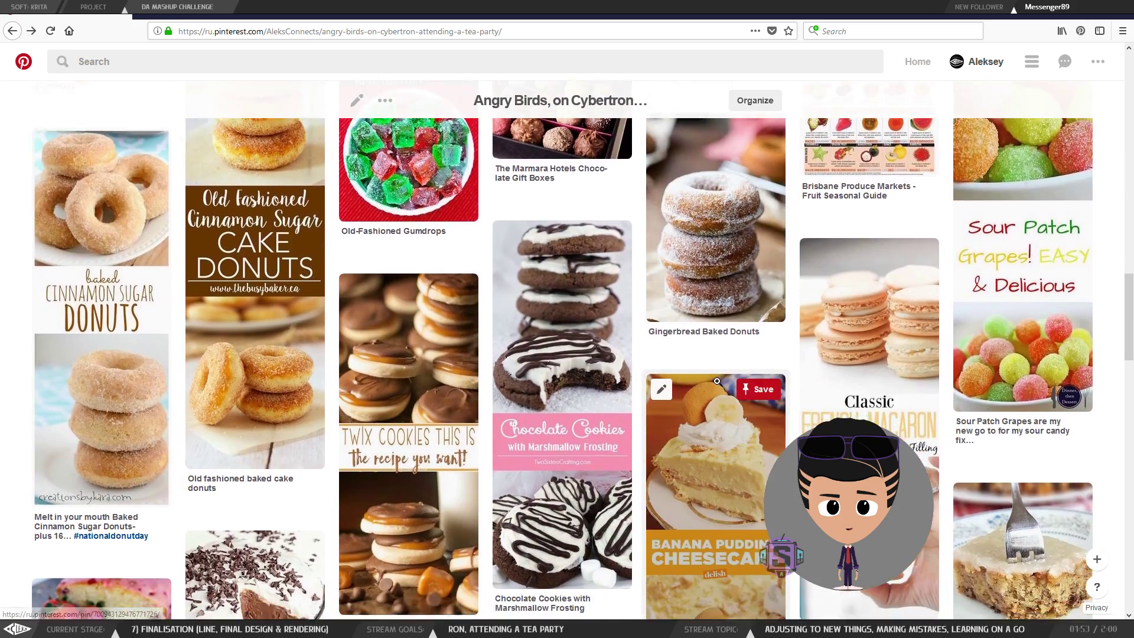
scroll(717, 382, down, 15)
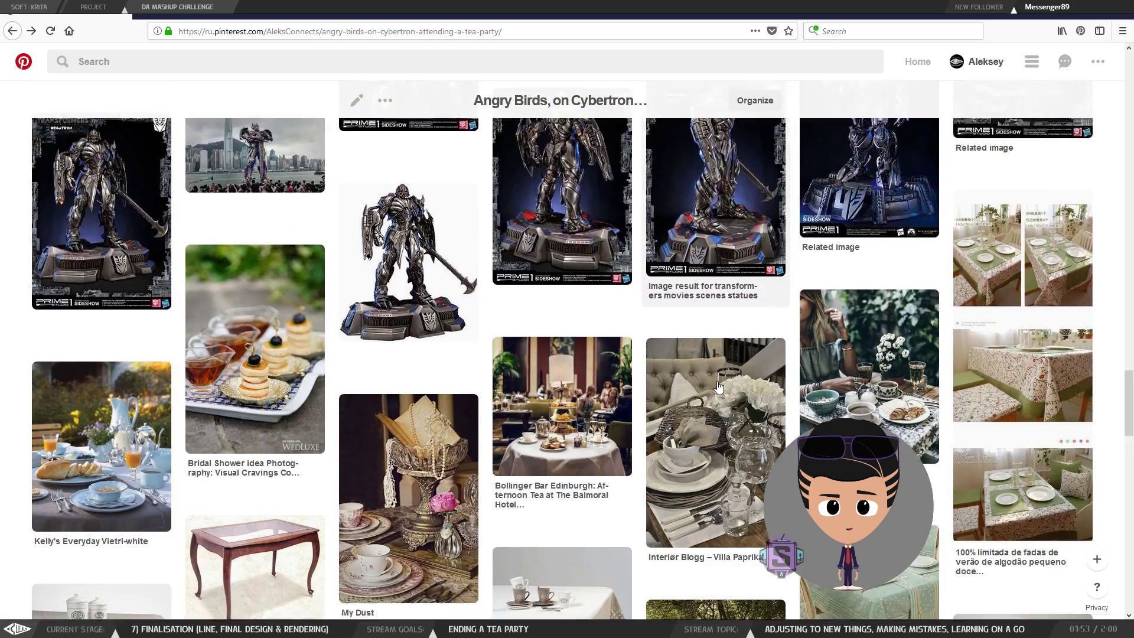
scroll(718, 386, down, 10)
scroll(718, 386, up, 4)
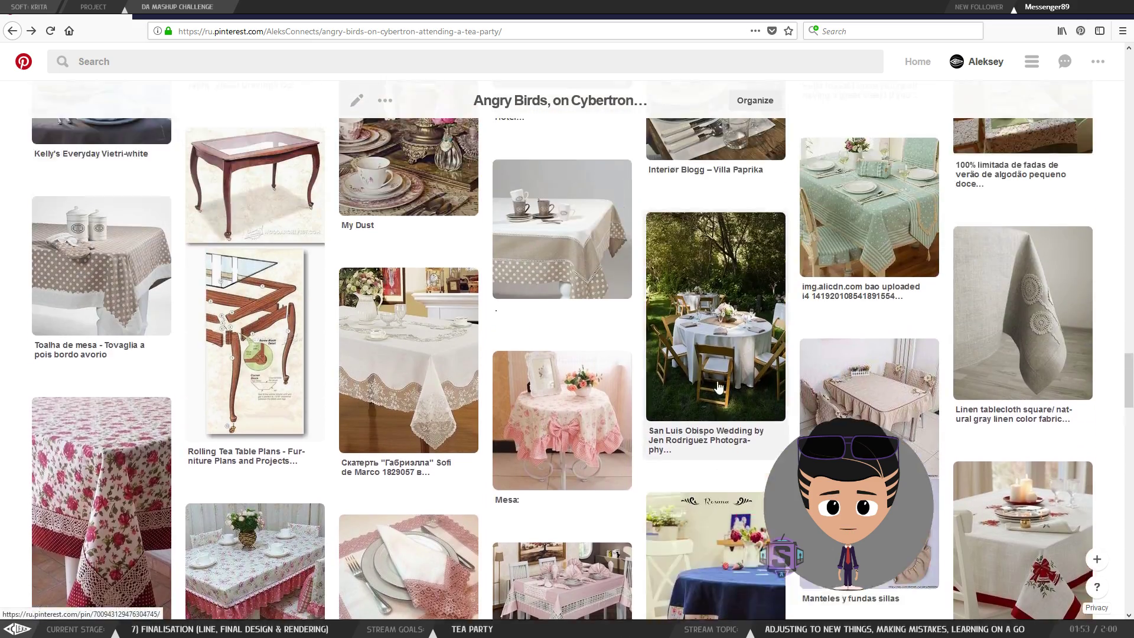
scroll(718, 387, up, 1)
click(586, 261)
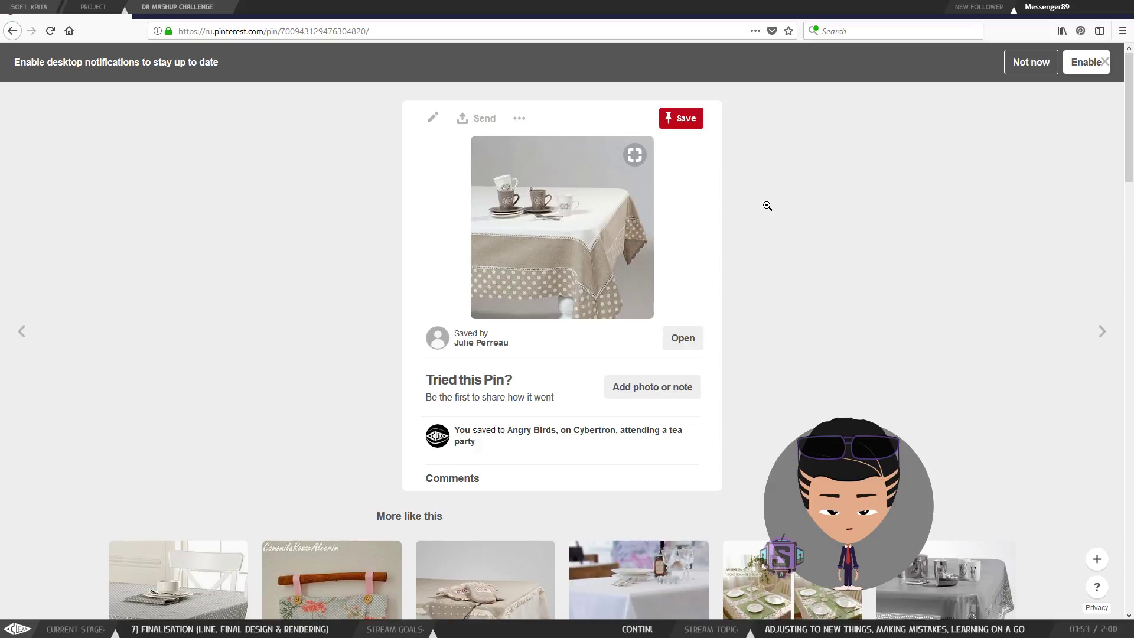
click(761, 220)
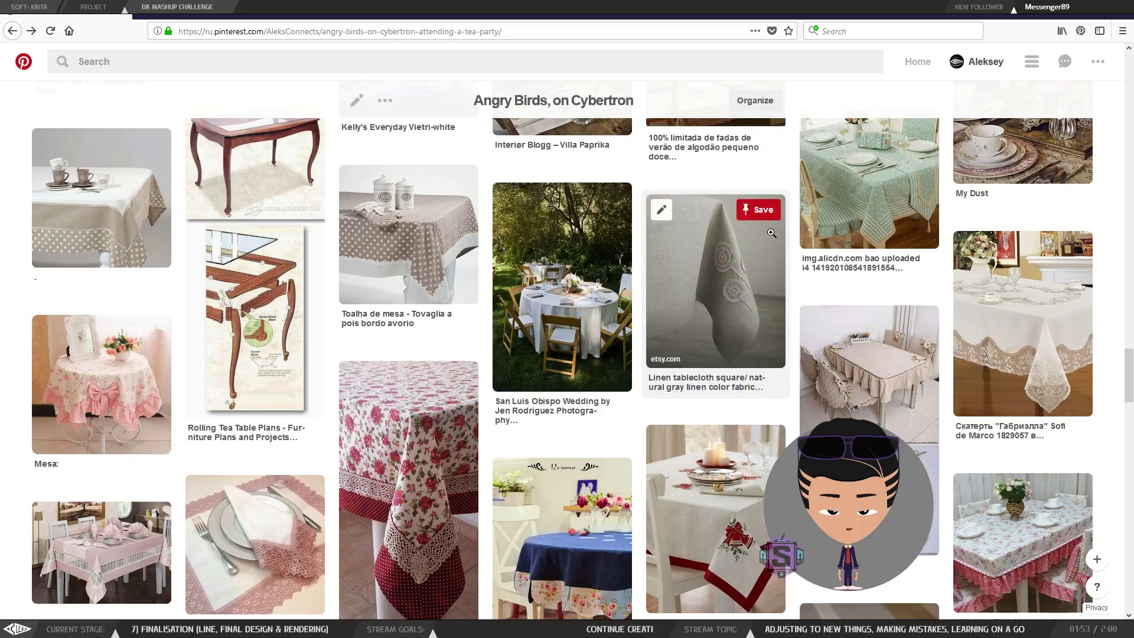
Reopen the Angry Birds tea party board from the profile's boards and look through its tablecloth, tea set, cake and character pins.
scroll(382, 341, up, 10)
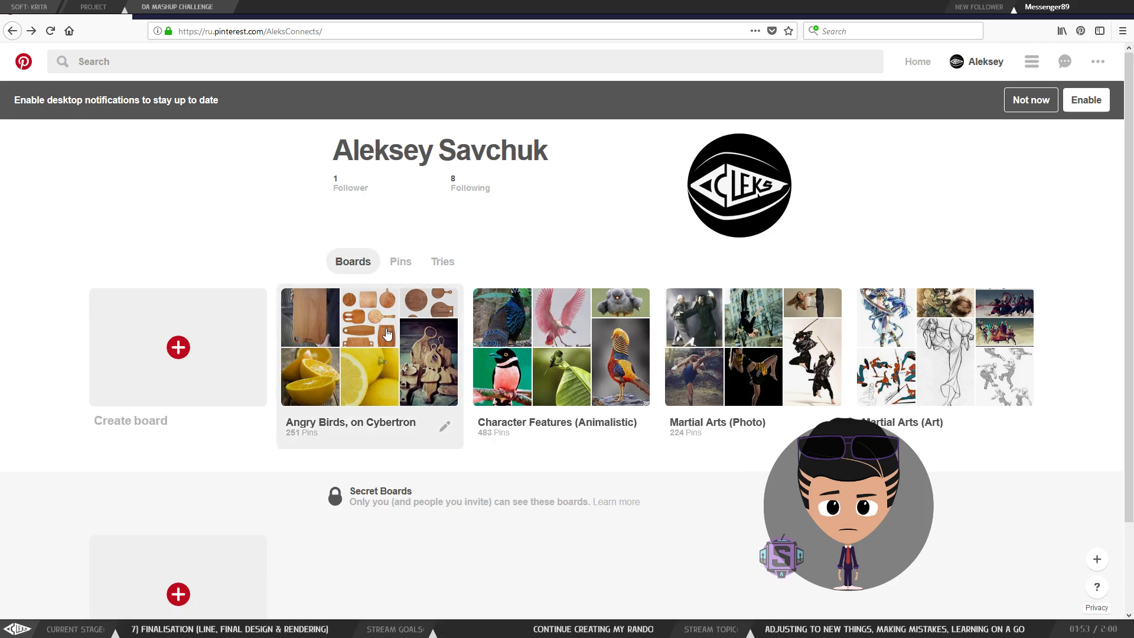
click(390, 296)
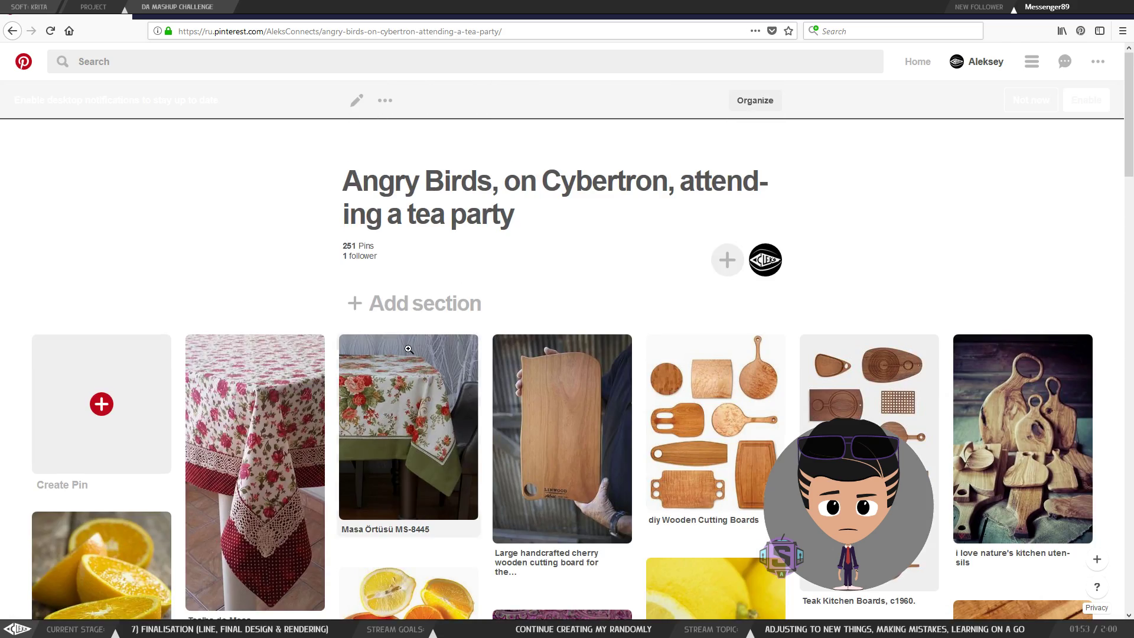
scroll(408, 349, down, 15)
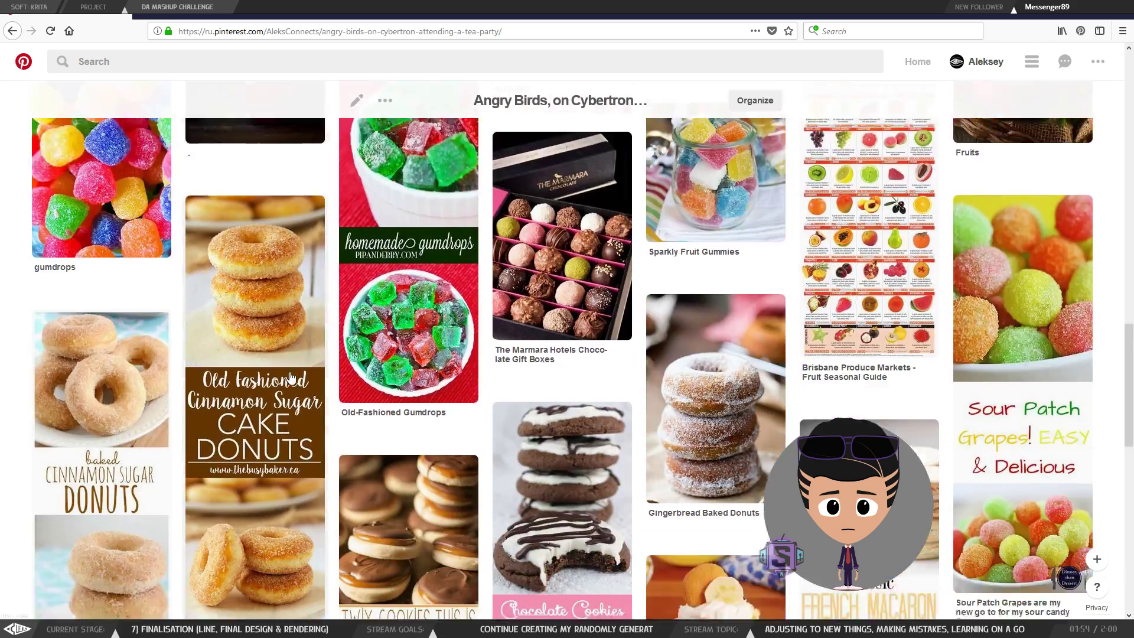
scroll(291, 377, down, 20)
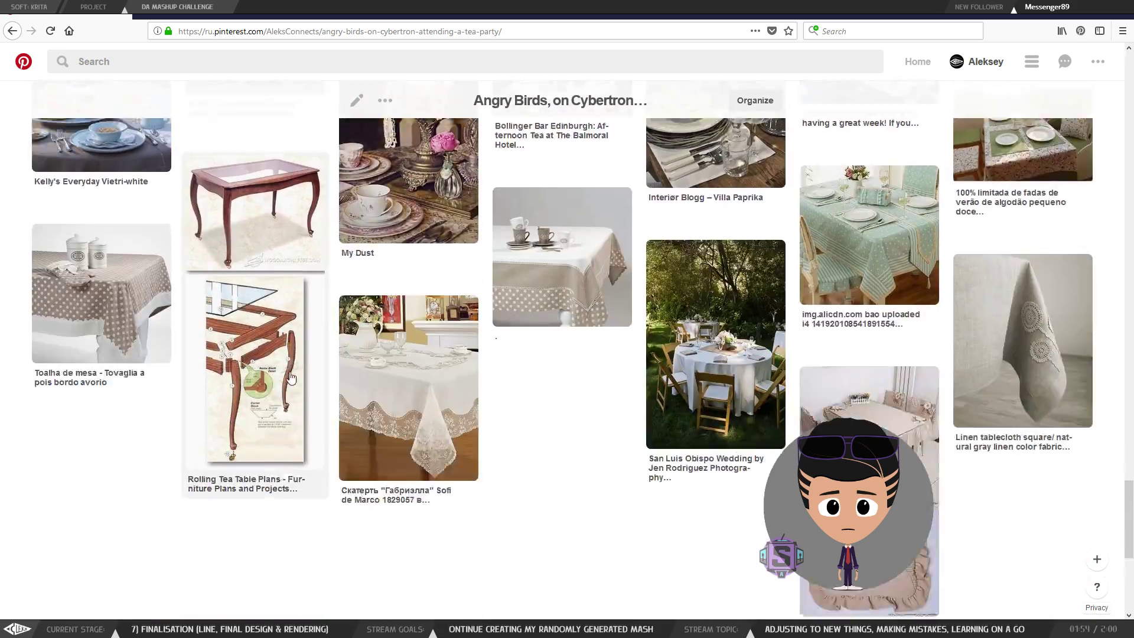
scroll(291, 377, down, 10)
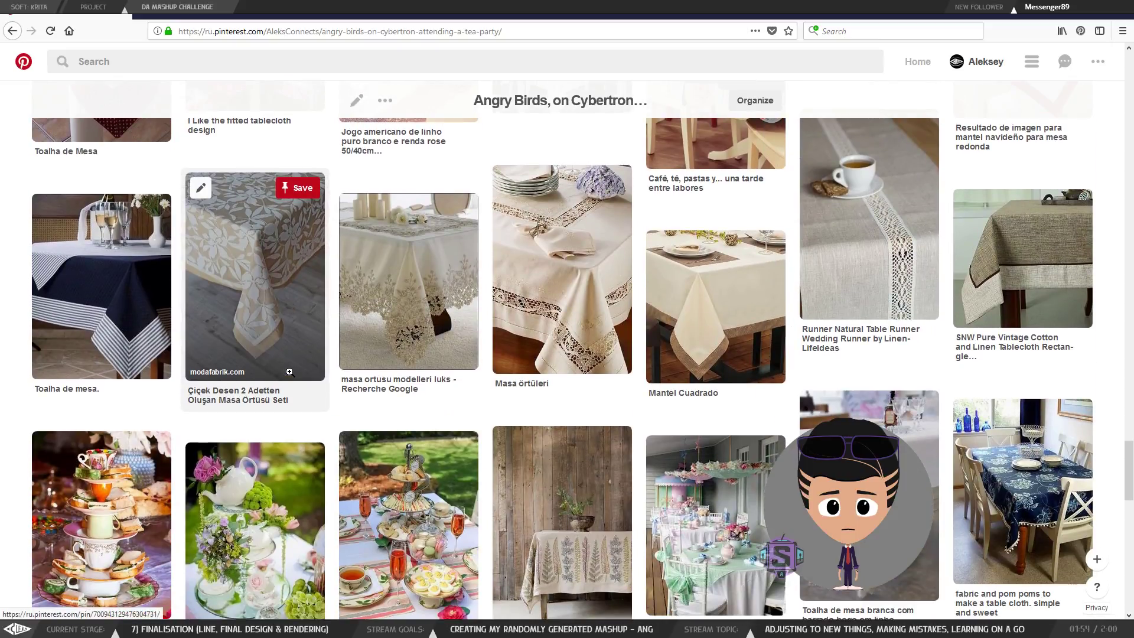
scroll(289, 371, down, 5)
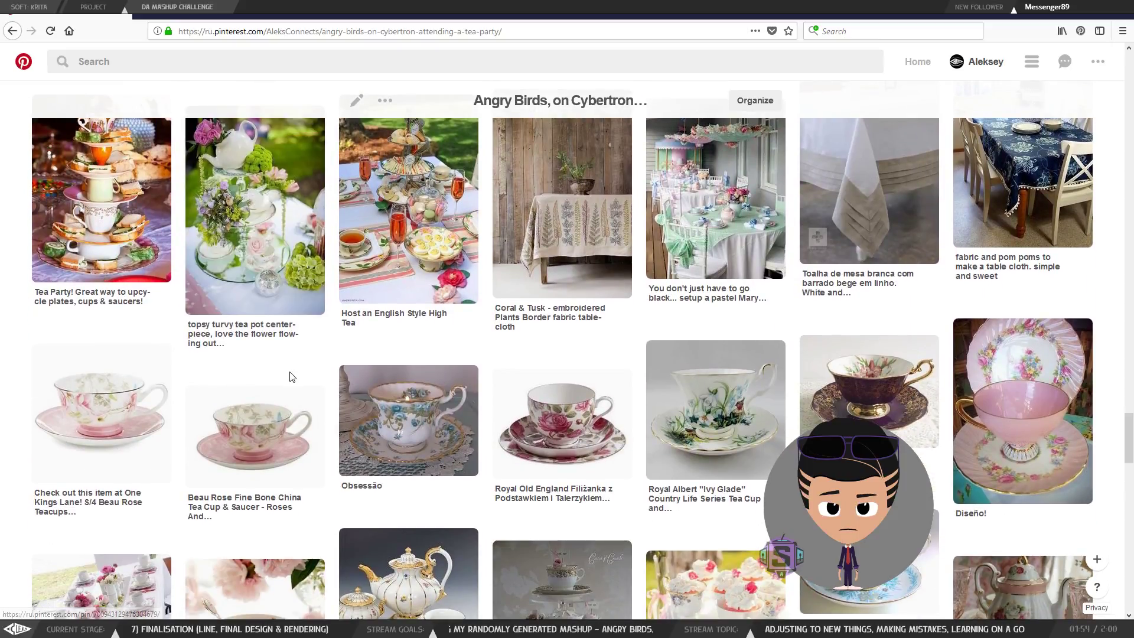
scroll(447, 365, down, 10)
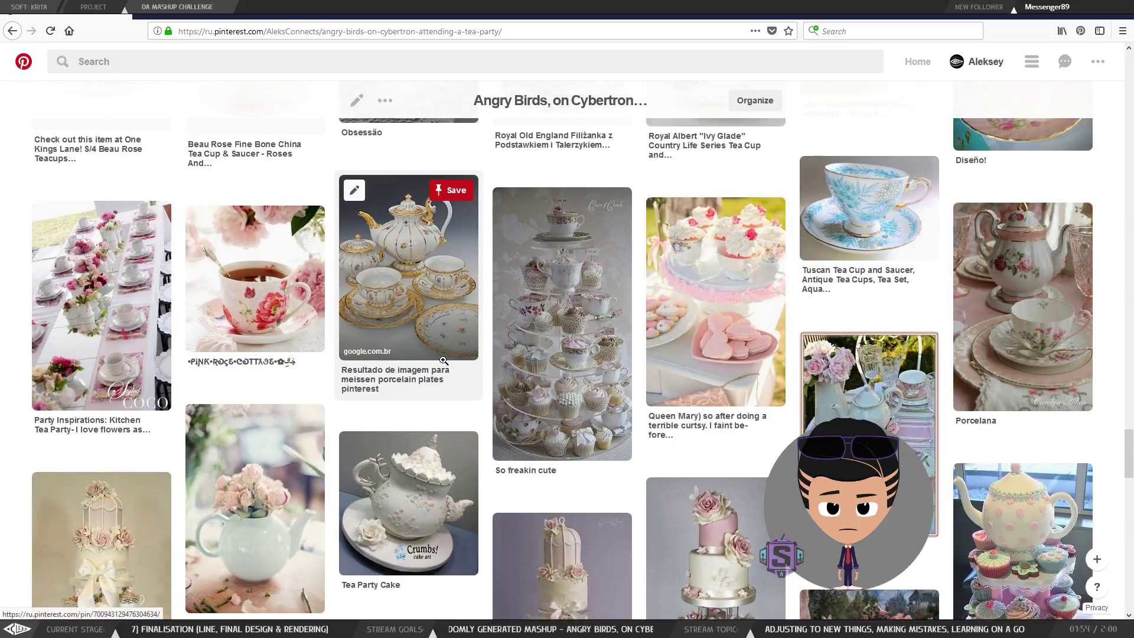
scroll(580, 423, down, 3)
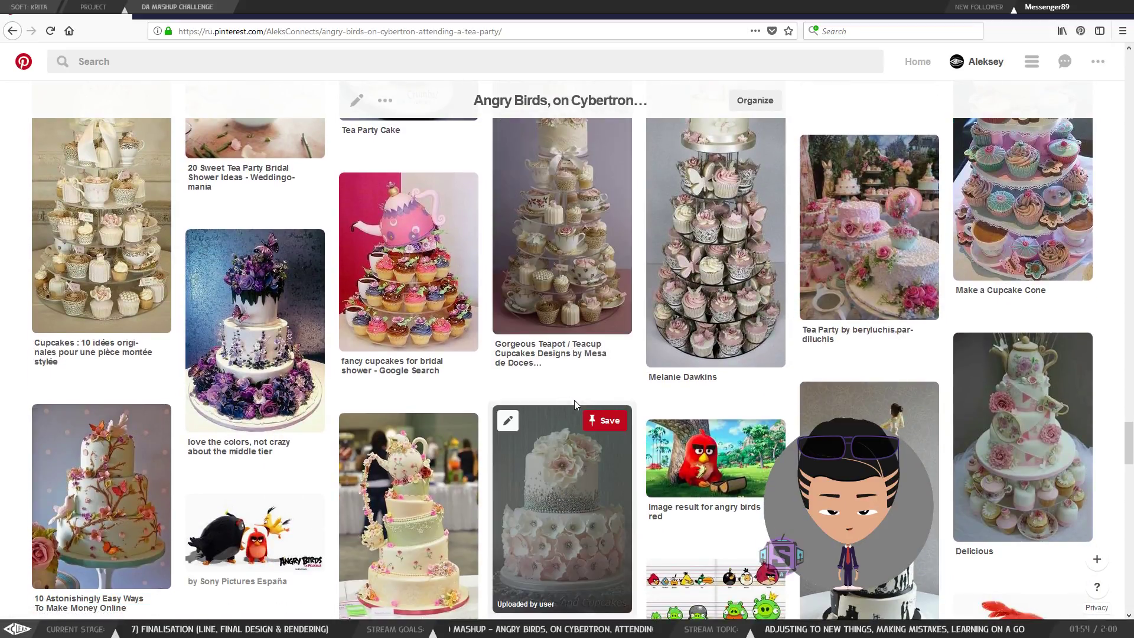
scroll(574, 404, down, 10)
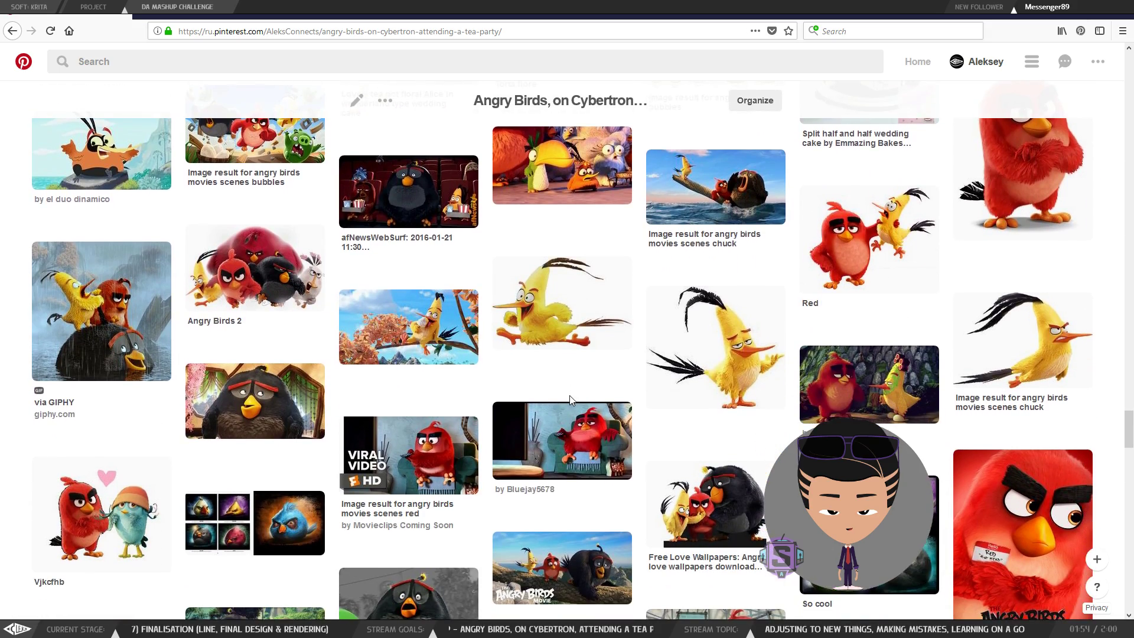
Find the board's cream "Masa örtüleri" pin with the cutwork border, open it, and examine how the tablecloth's corner drapes.
scroll(571, 400, down, 13)
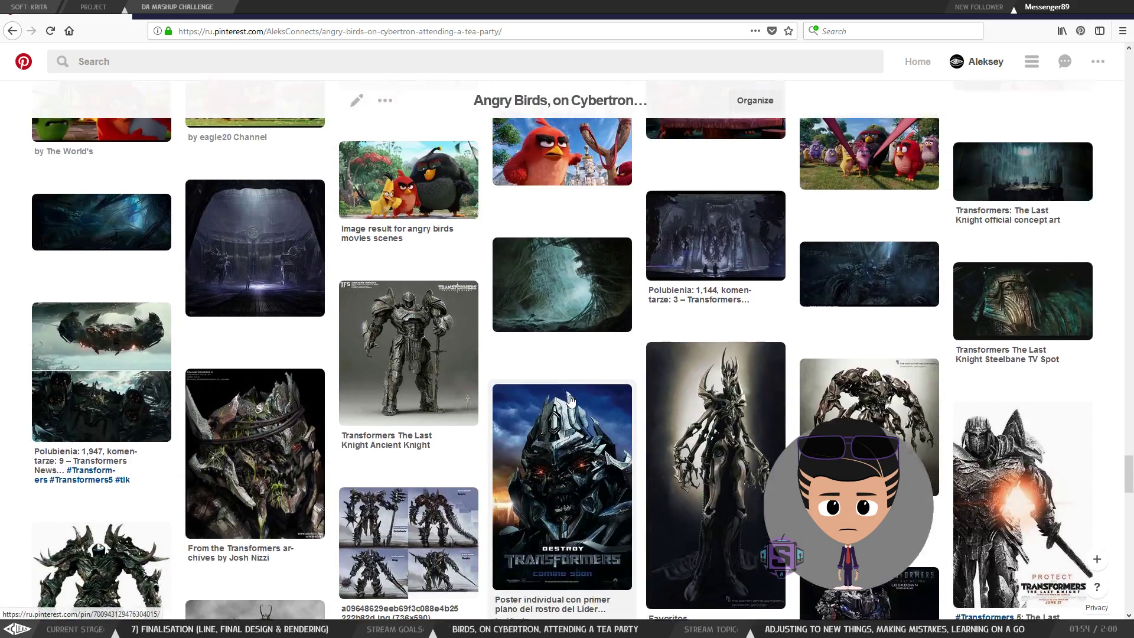
scroll(570, 400, up, 20)
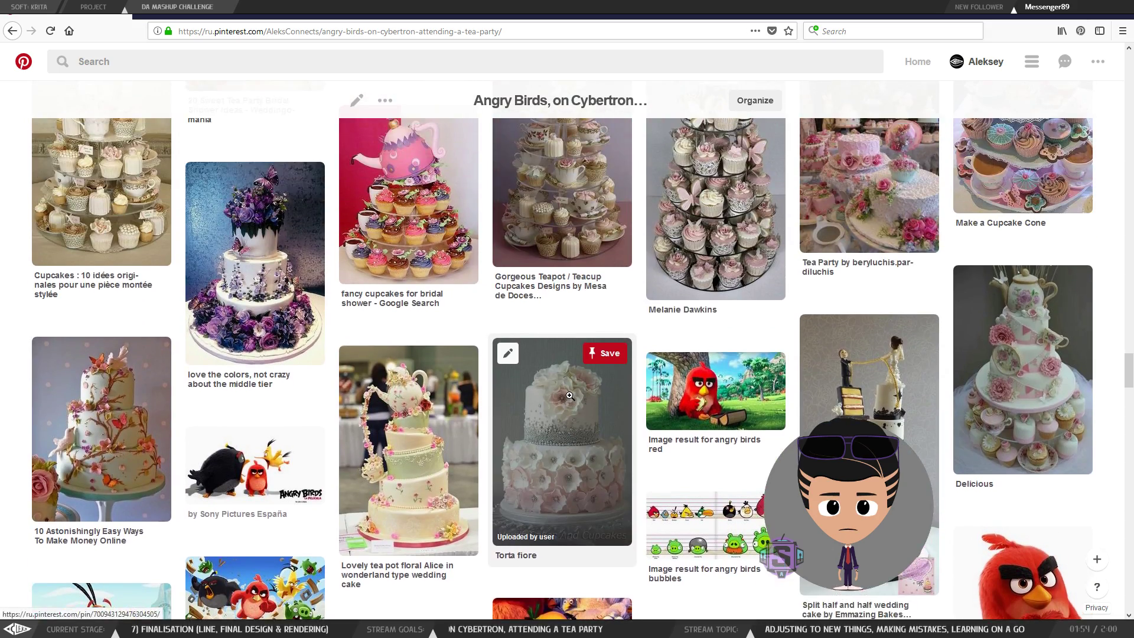
scroll(570, 397, up, 7)
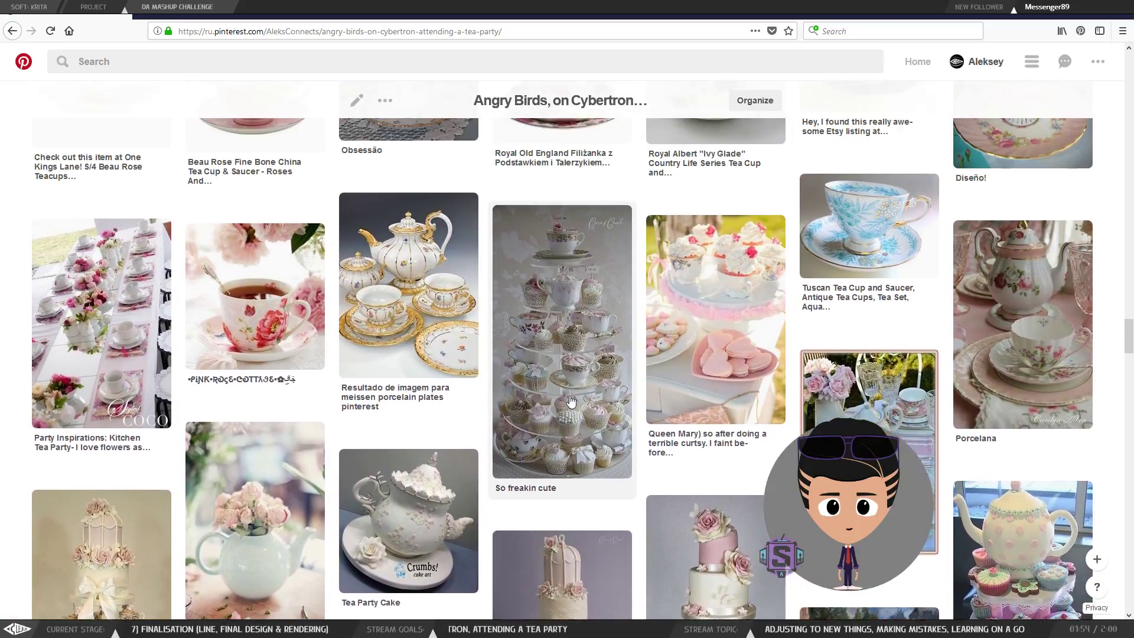
scroll(570, 400, up, 8)
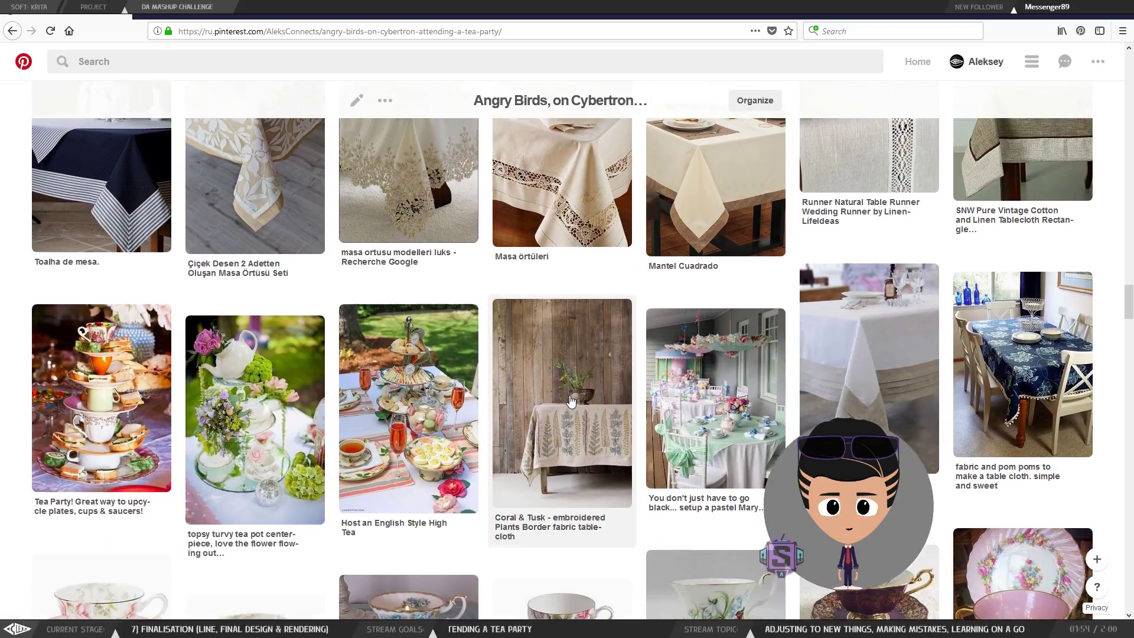
scroll(571, 400, up, 3)
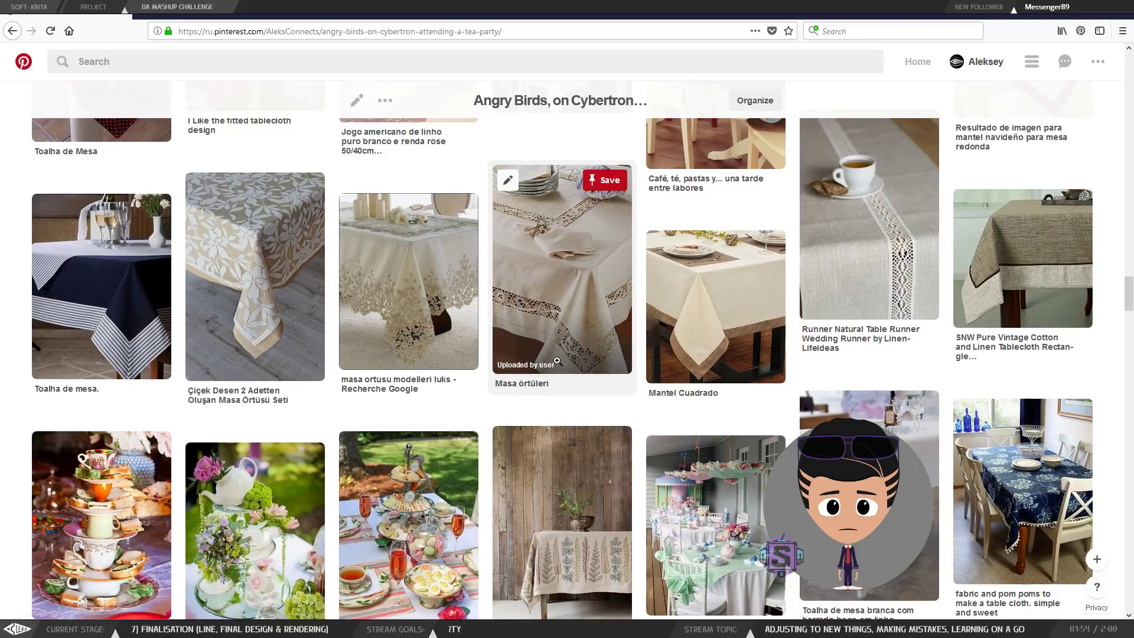
click(585, 326)
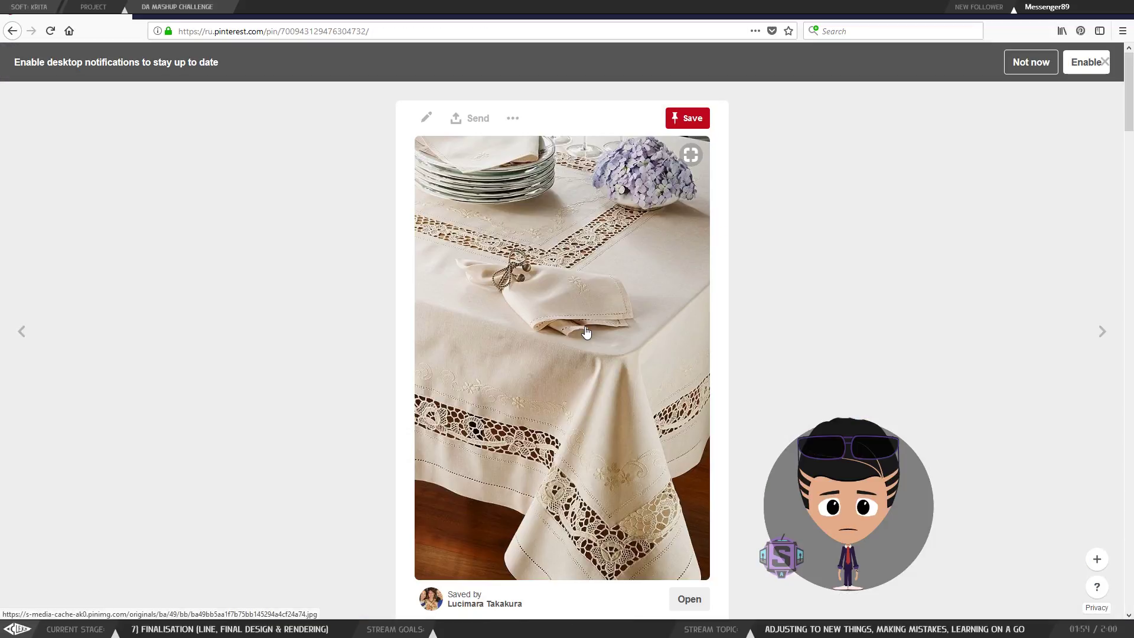
scroll(586, 331, down, 3)
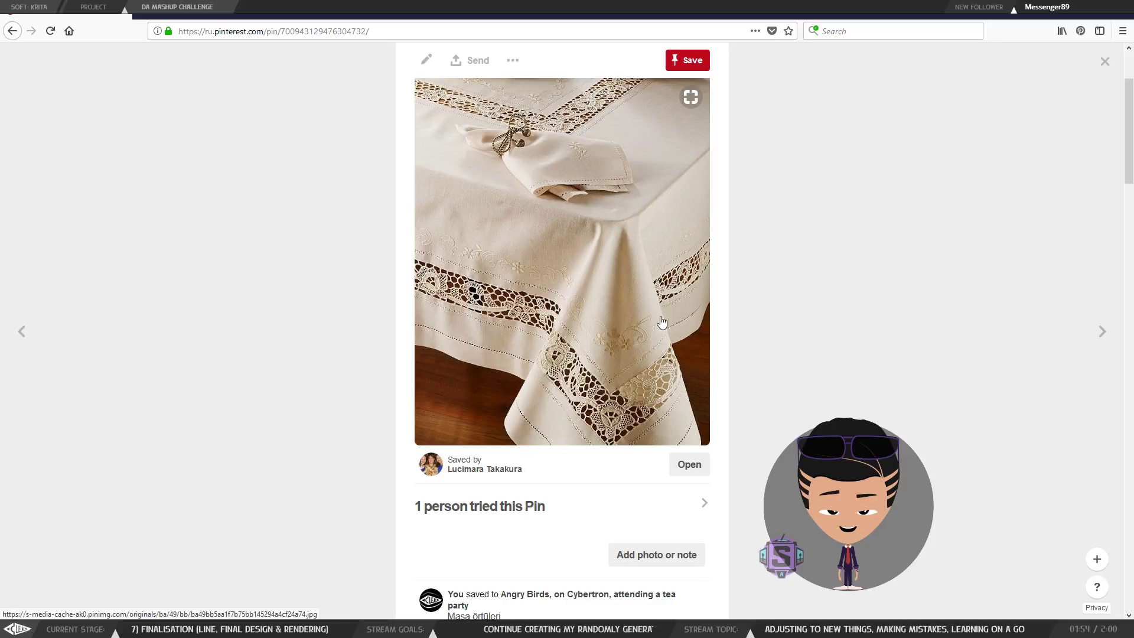
scroll(617, 297, down, 3)
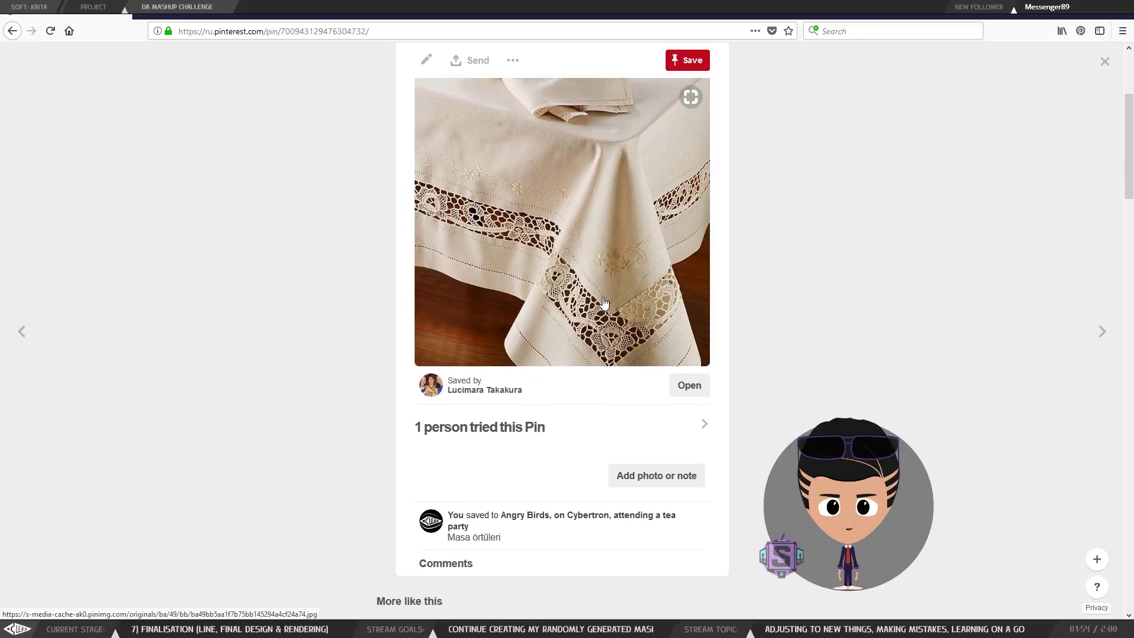
scroll(605, 299, up, 3)
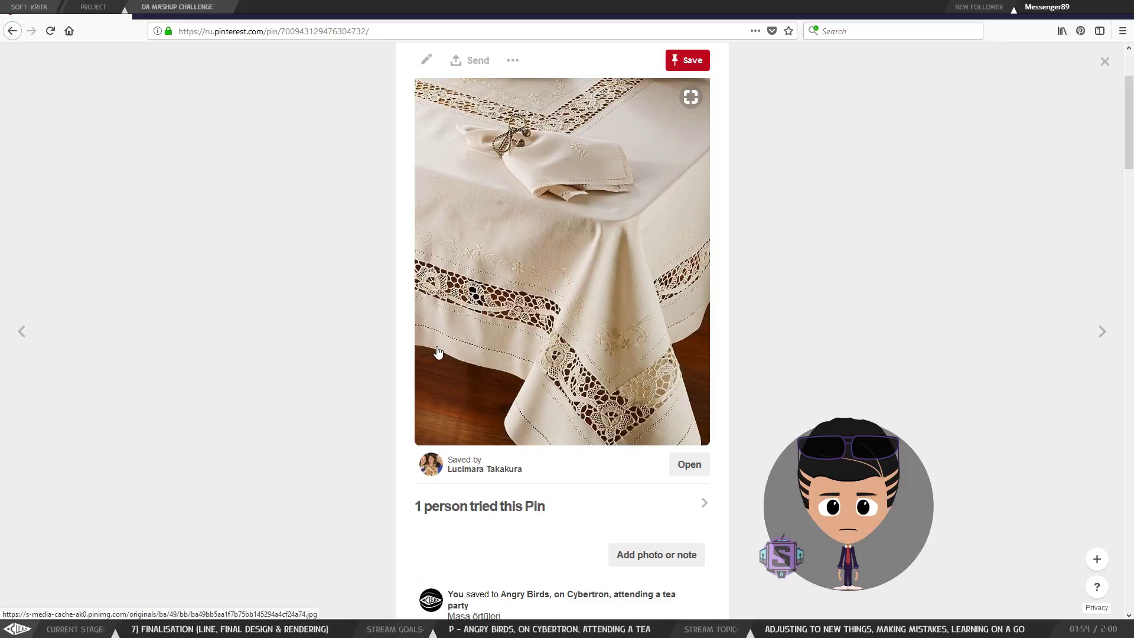
Look through the related tablecloth pins below the "Masa örtüleri" pin for draped corners, and return to the Angry Birds tea party board.
scroll(591, 324, down, 5)
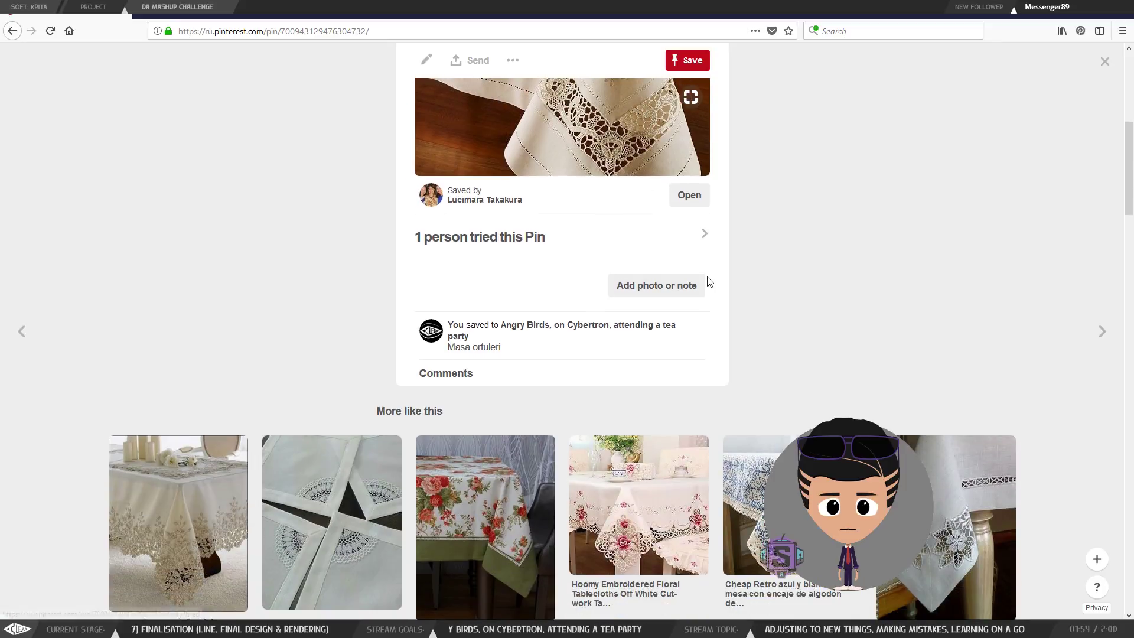
scroll(615, 303, down, 1)
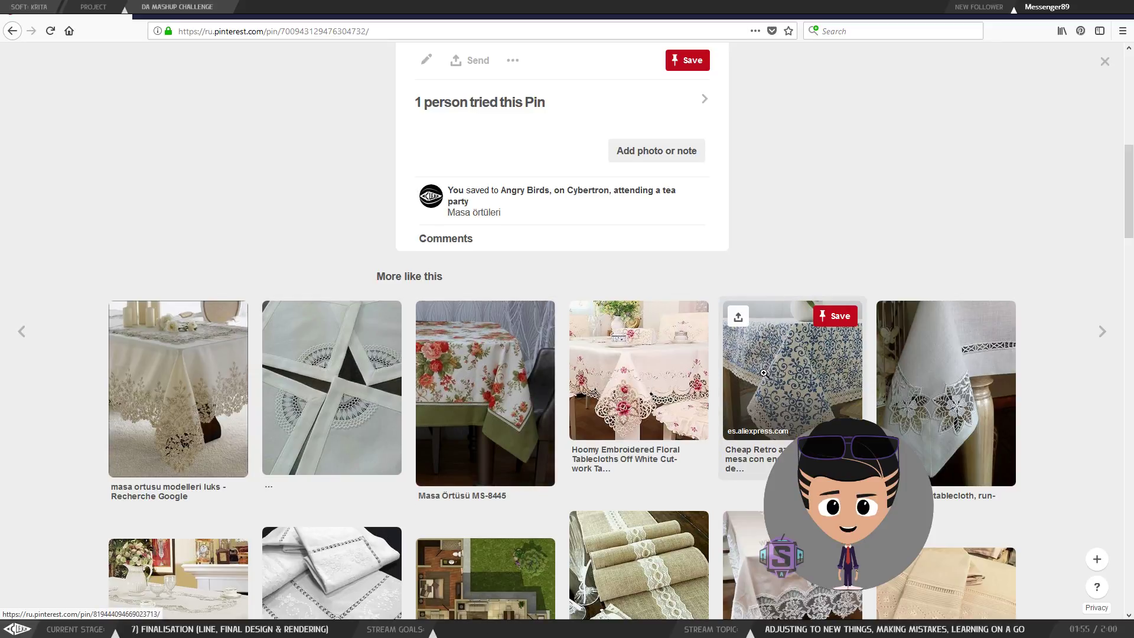
scroll(764, 374, down, 2)
scroll(762, 363, down, 1)
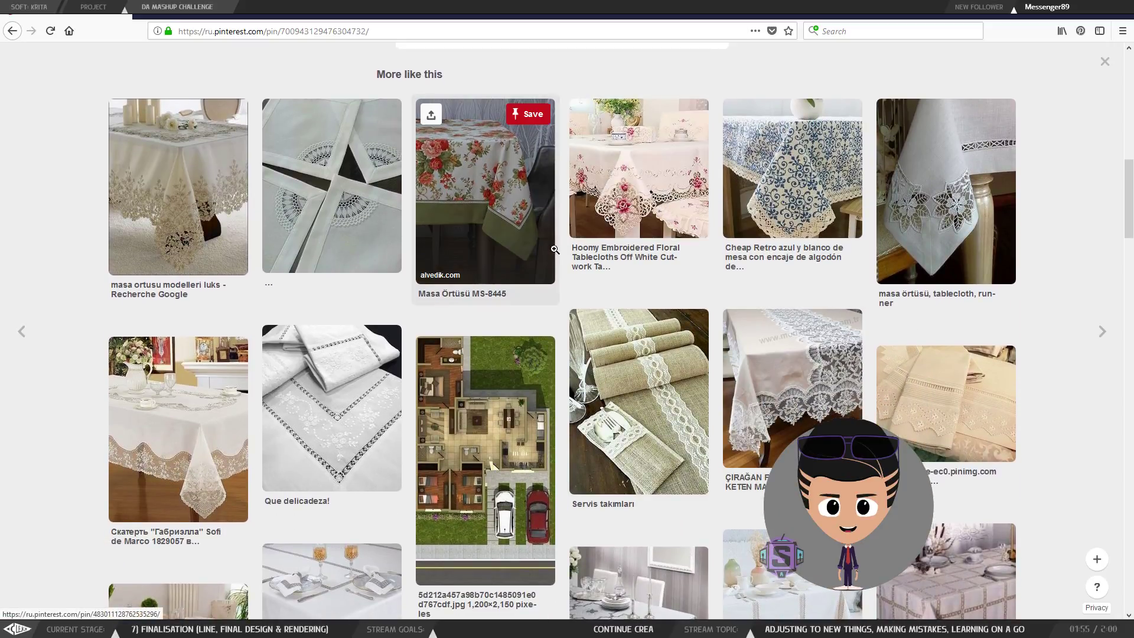
scroll(484, 236, down, 3)
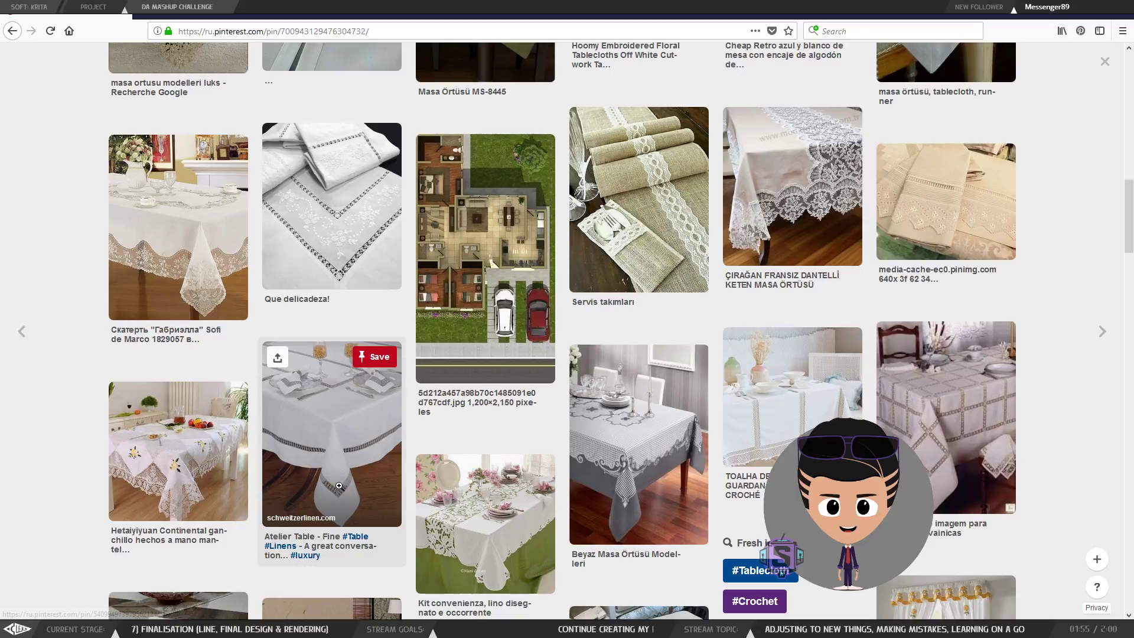
scroll(319, 467, down, 1)
scroll(319, 462, down, 1)
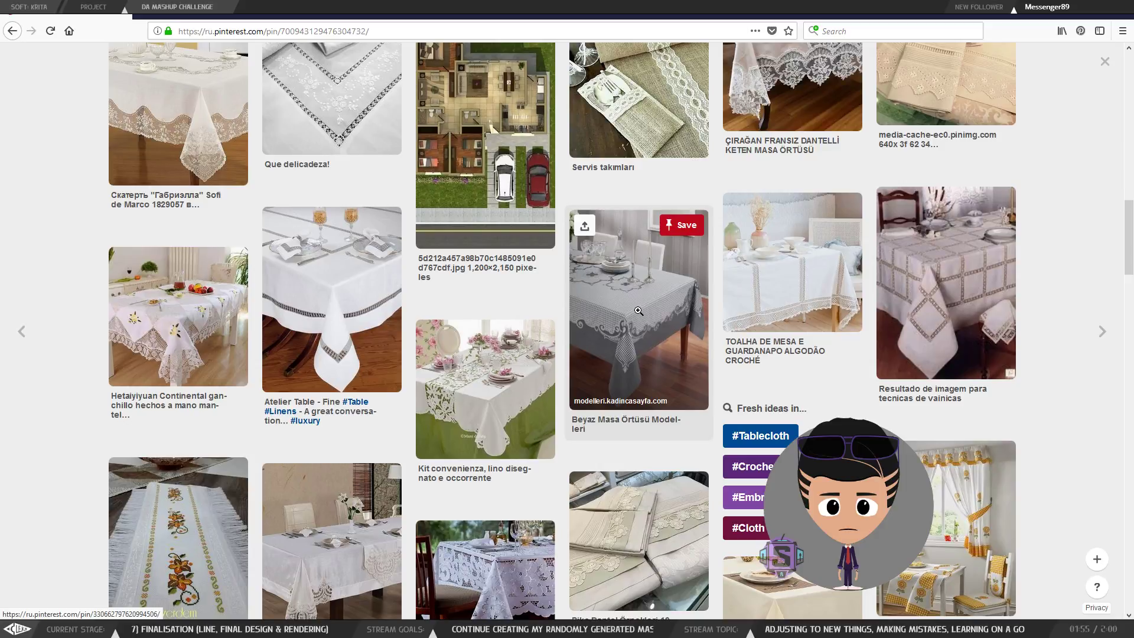
scroll(638, 311, down, 3)
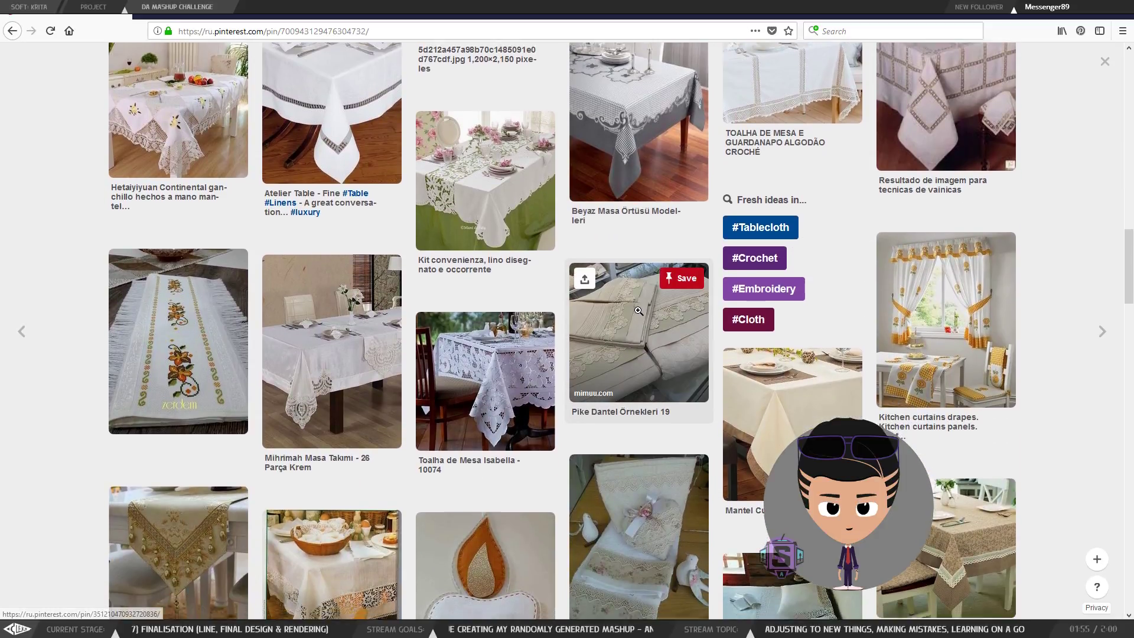
scroll(638, 311, down, 2)
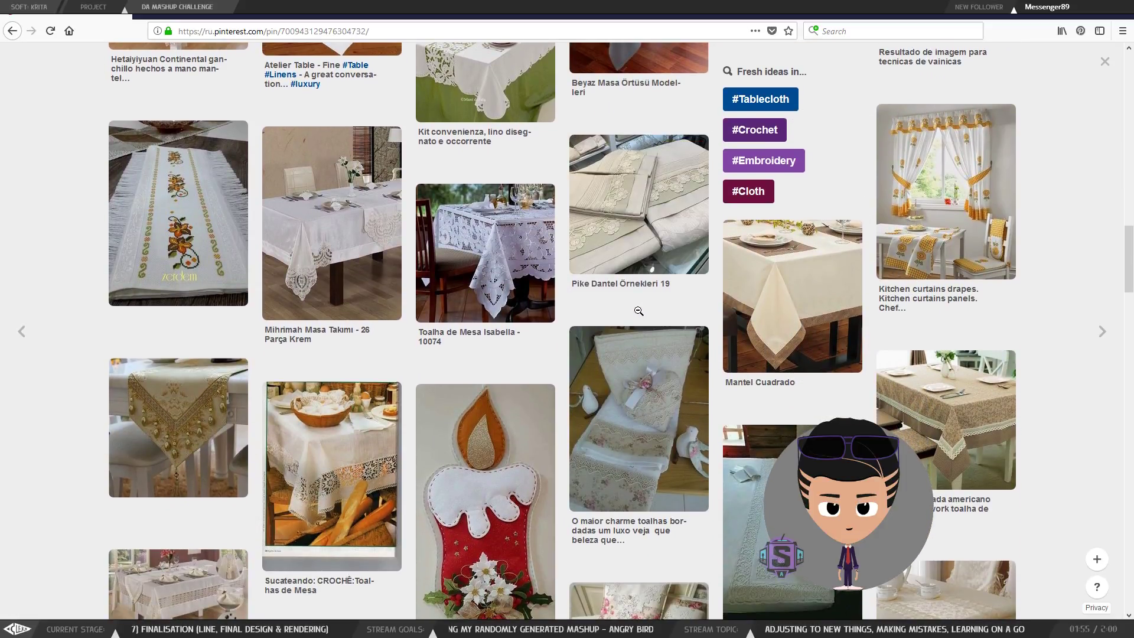
scroll(639, 310, down, 2)
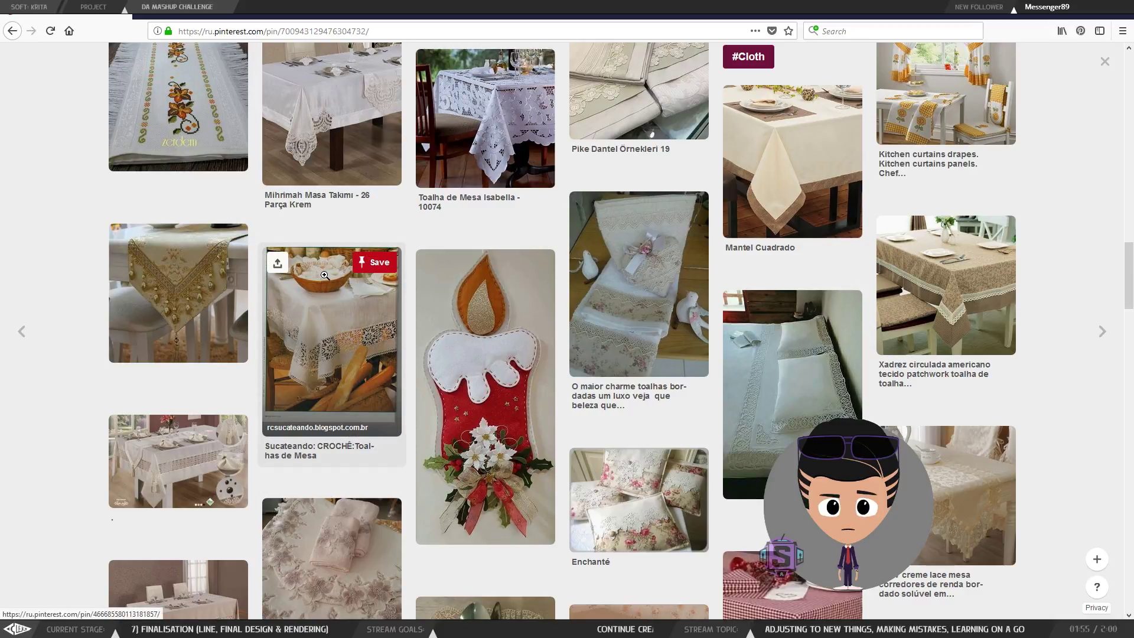
scroll(485, 354, down, 6)
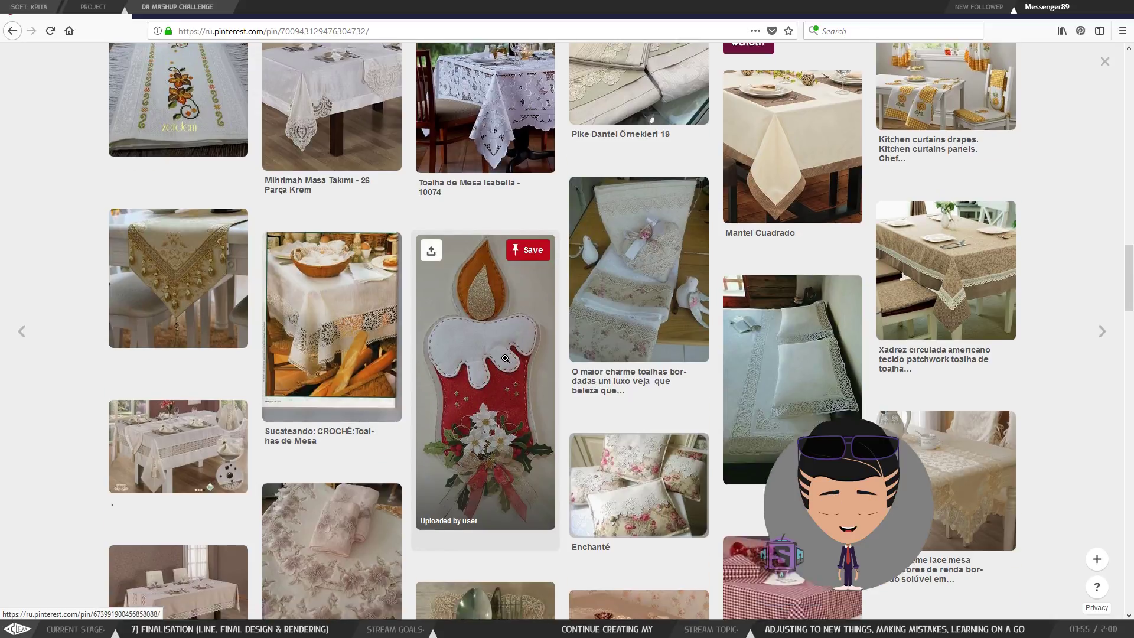
scroll(506, 358, down, 6)
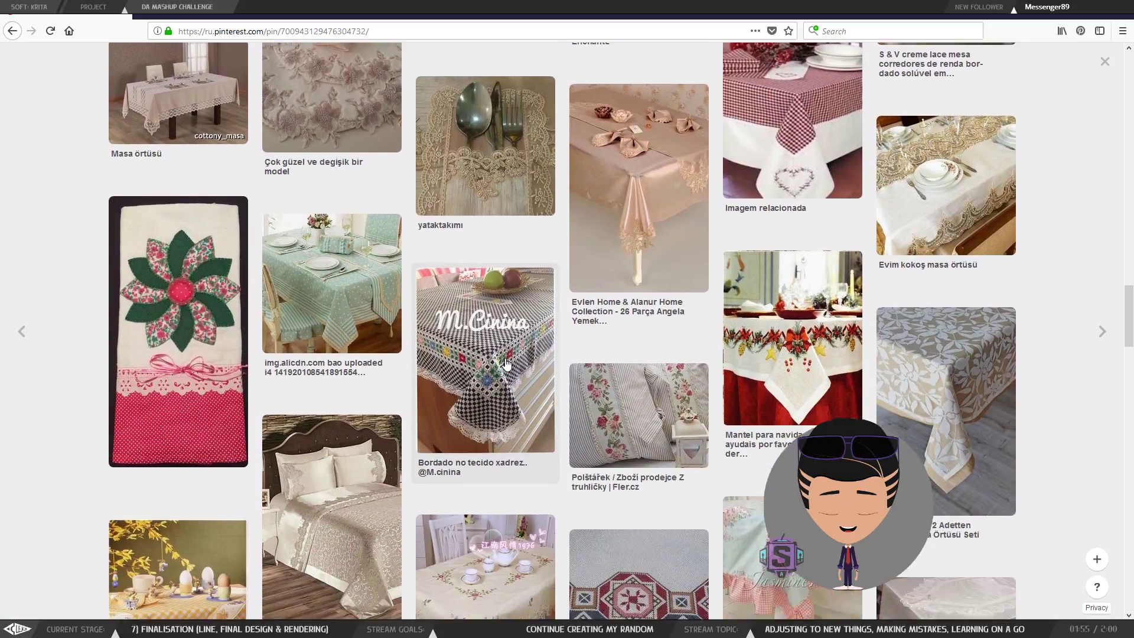
scroll(506, 357, down, 3)
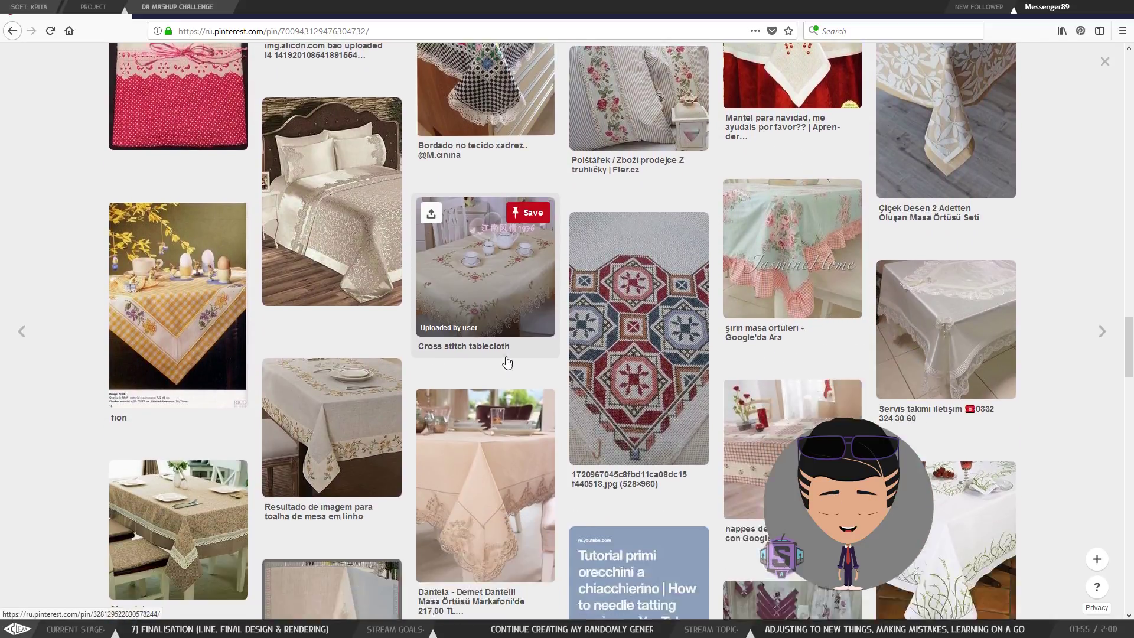
scroll(506, 356, down, 1)
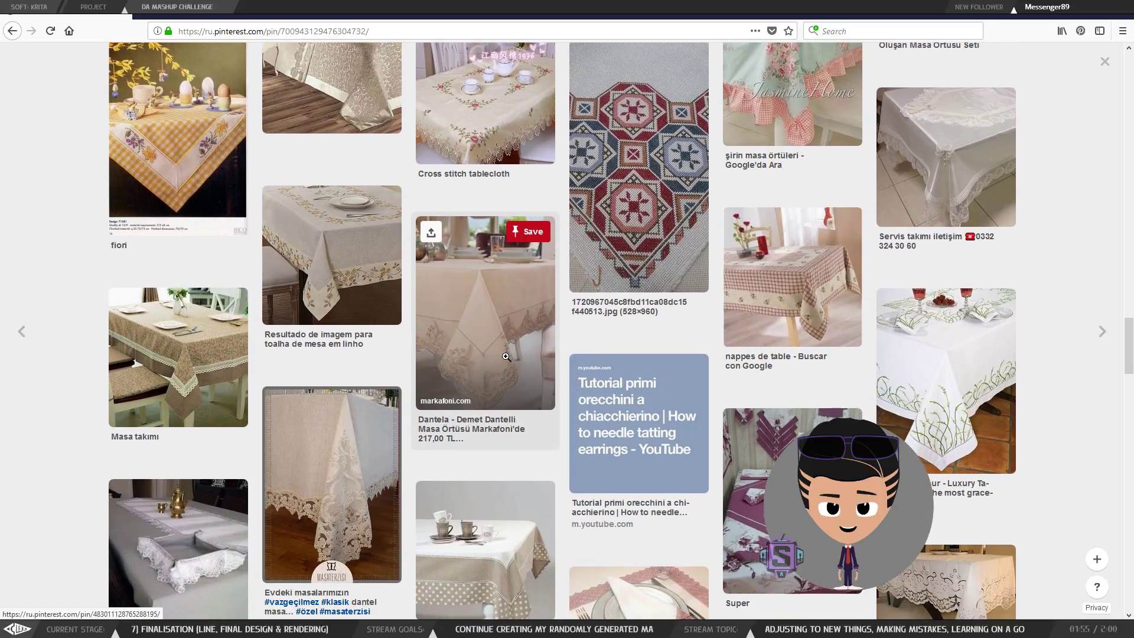
scroll(403, 293, down, 2)
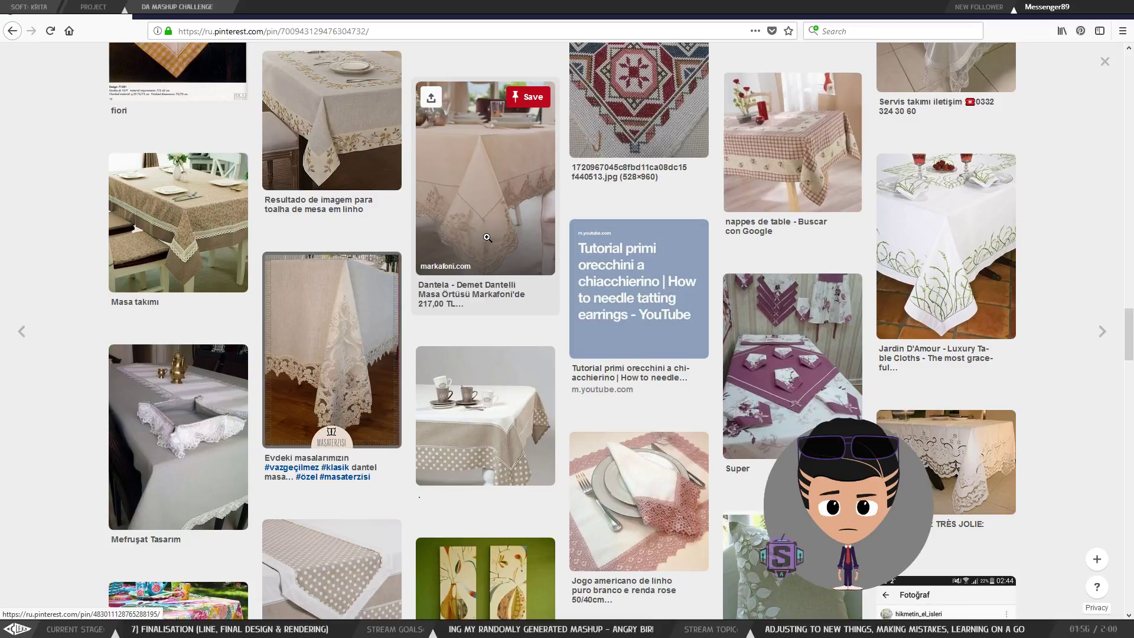
scroll(488, 245, down, 5)
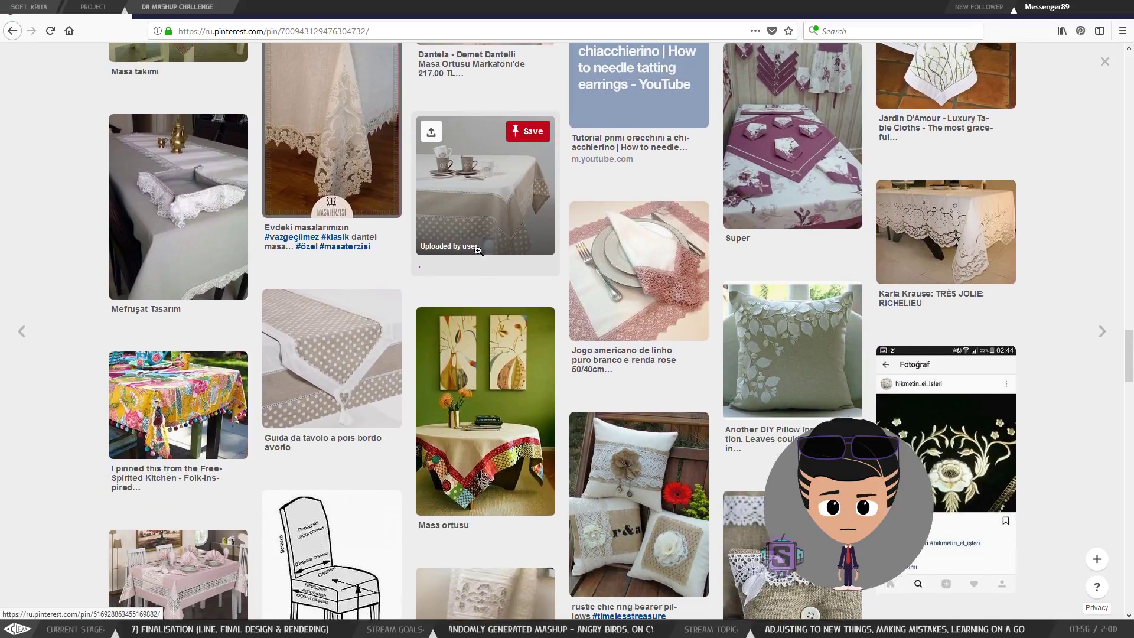
scroll(460, 285, down, 2)
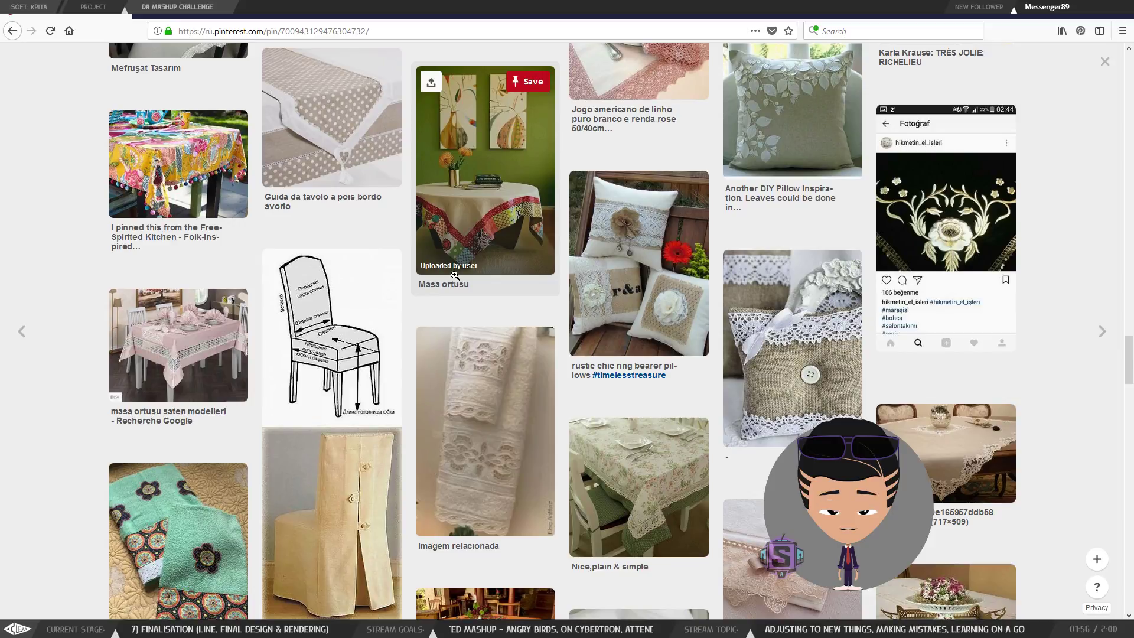
scroll(614, 393, down, 3)
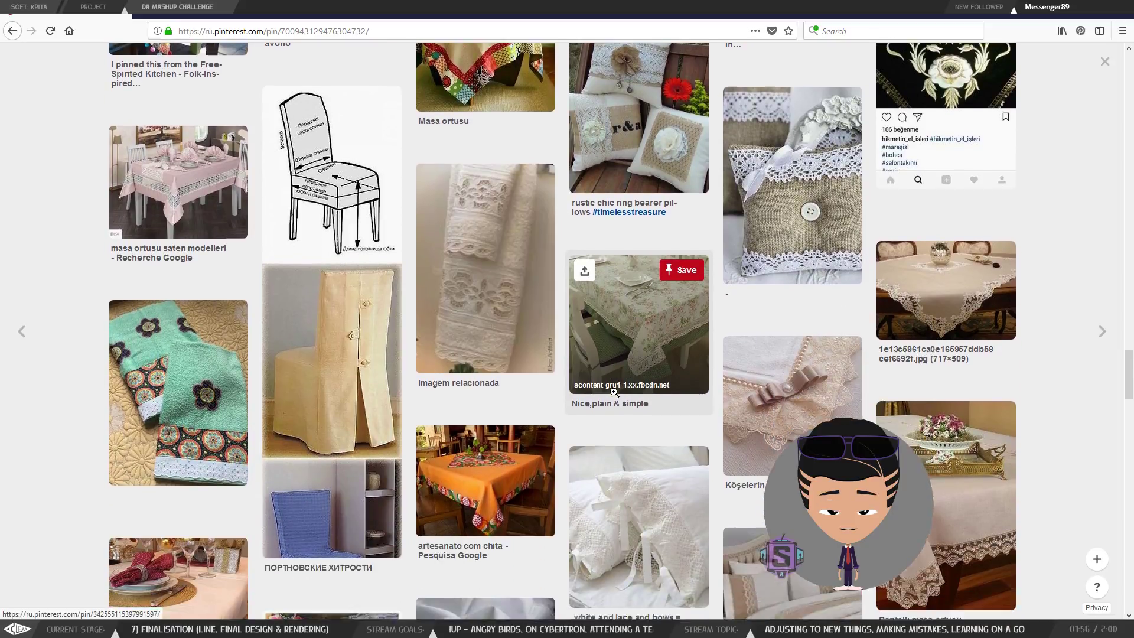
scroll(614, 393, down, 1)
scroll(611, 388, down, 3)
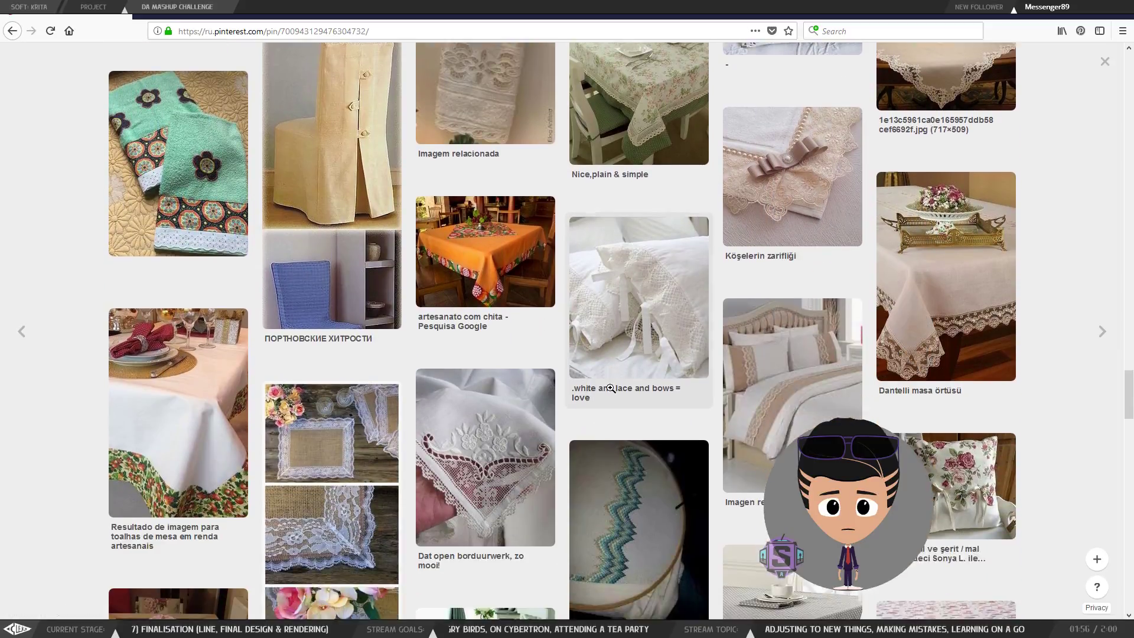
scroll(599, 369, up, 7)
scroll(599, 367, up, 20)
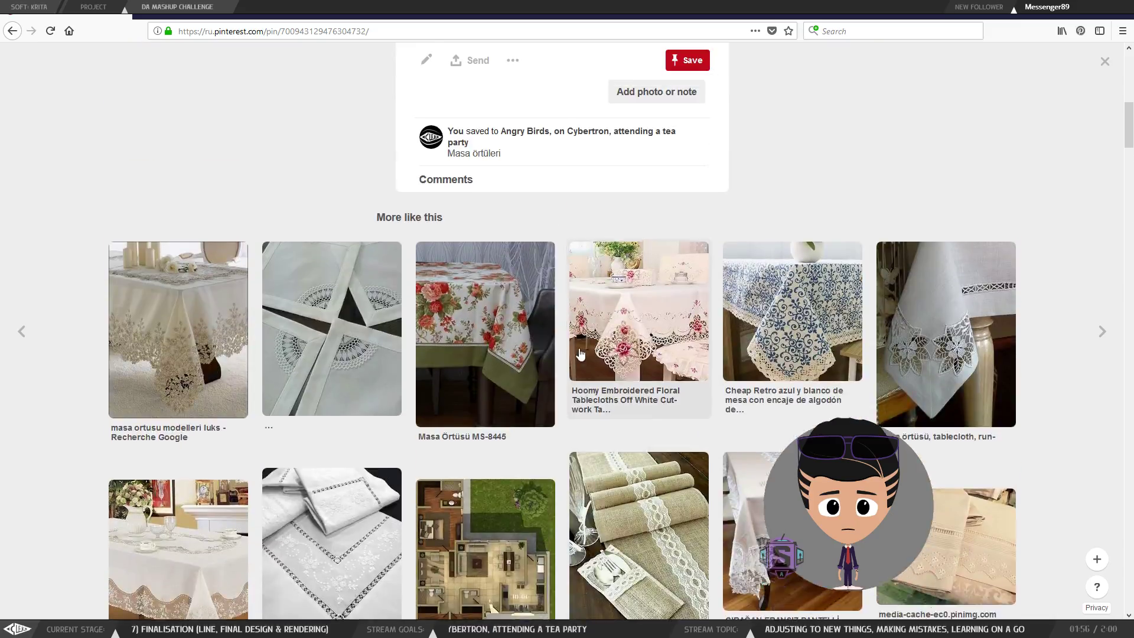
click(578, 354)
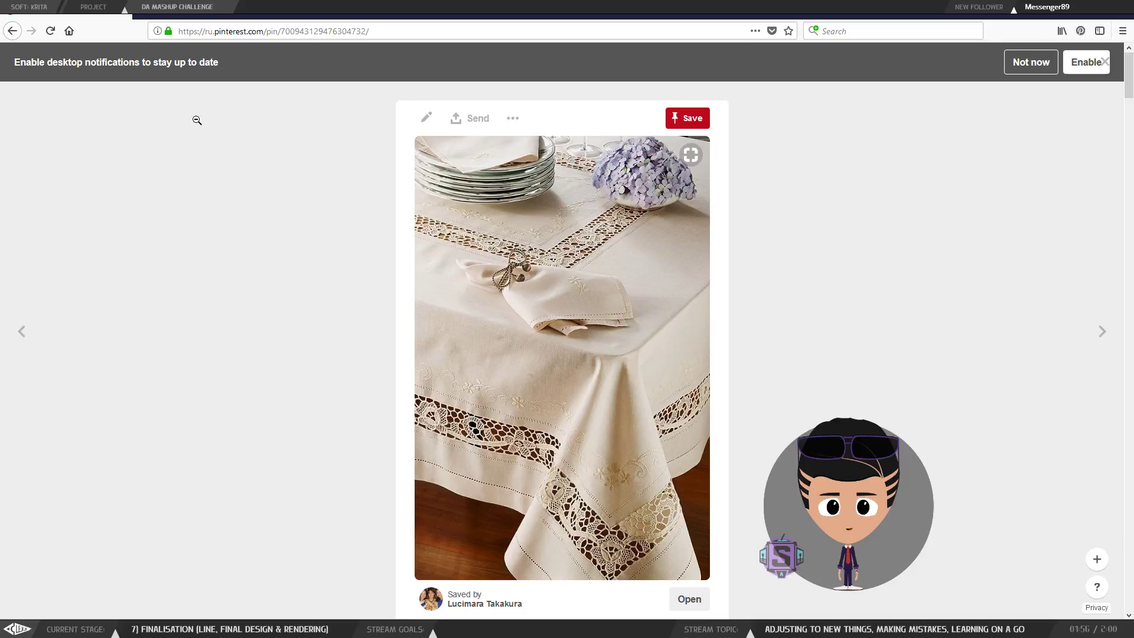
click(11, 33)
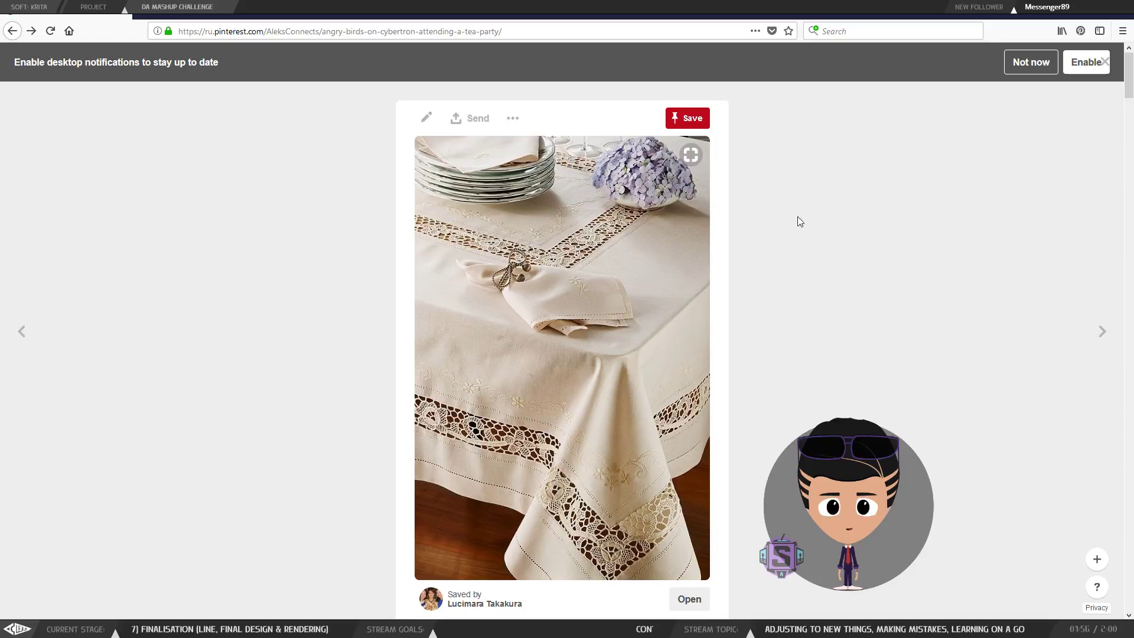
Look through the board's pins from its beginning, covering the tablecloths, cutting boards, citrus fruit, apples, gumdrops and donuts.
scroll(610, 304, up, 10)
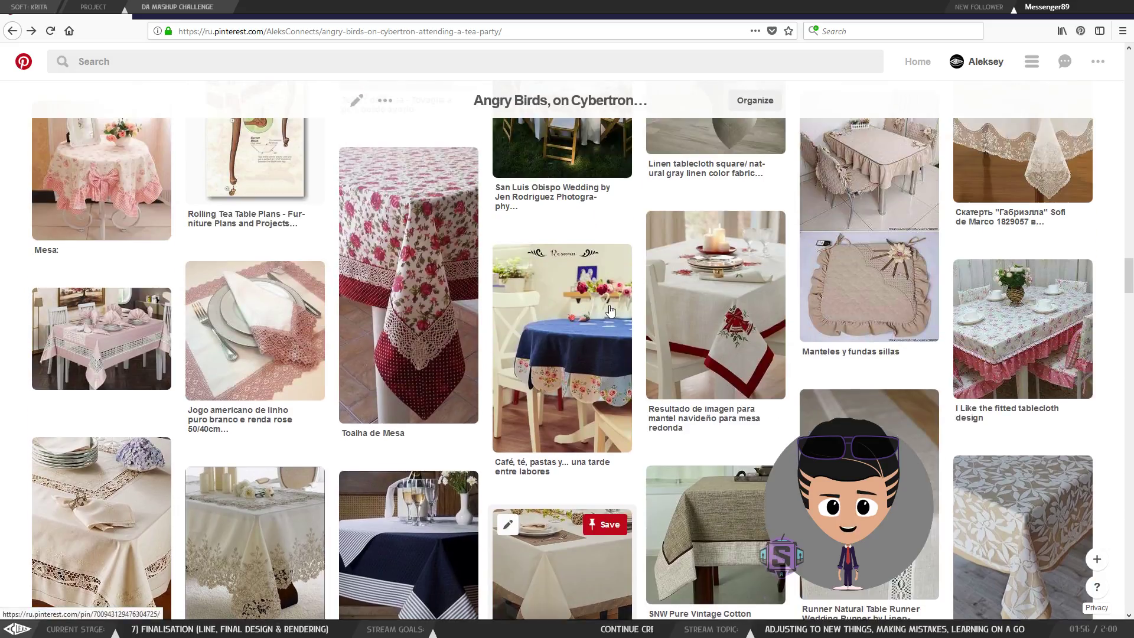
scroll(610, 304, up, 10)
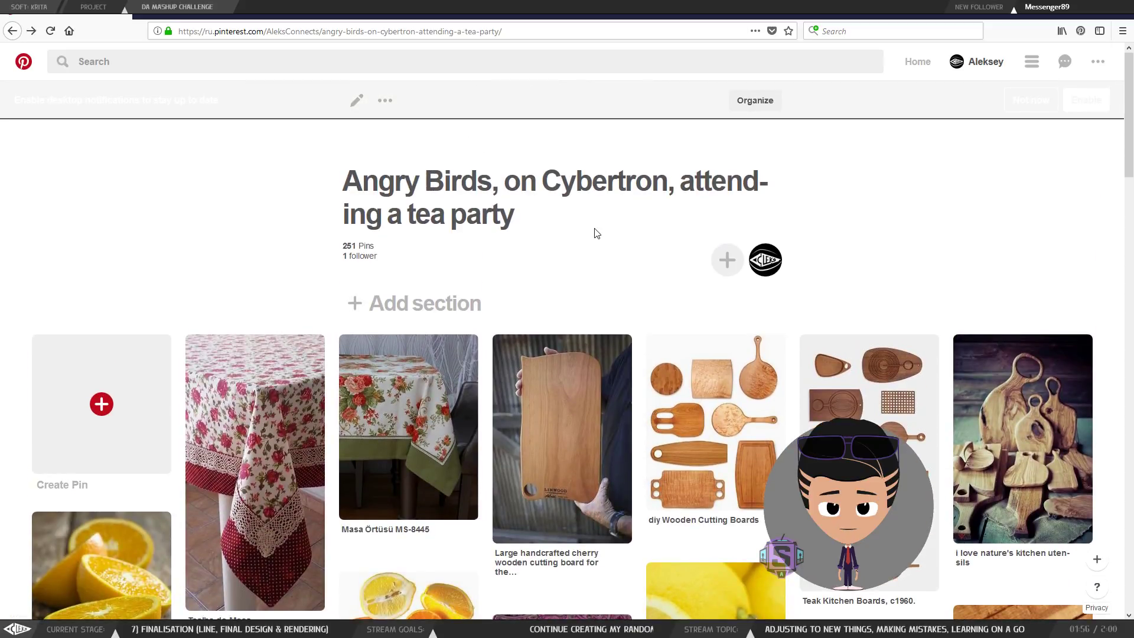
scroll(596, 234, down, 5)
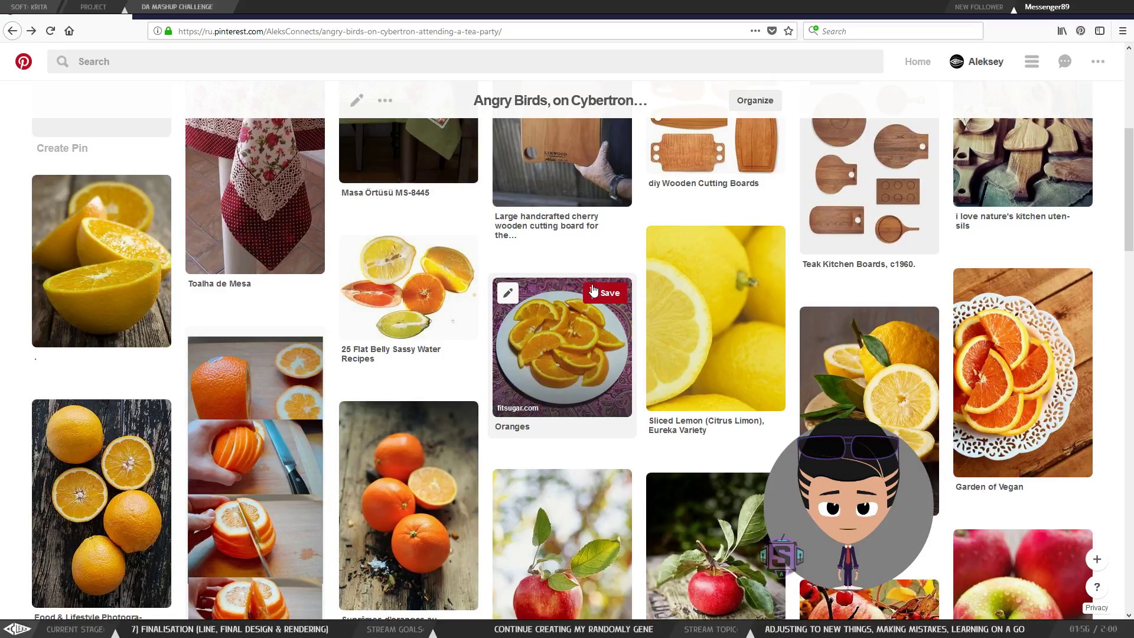
scroll(594, 289, up, 5)
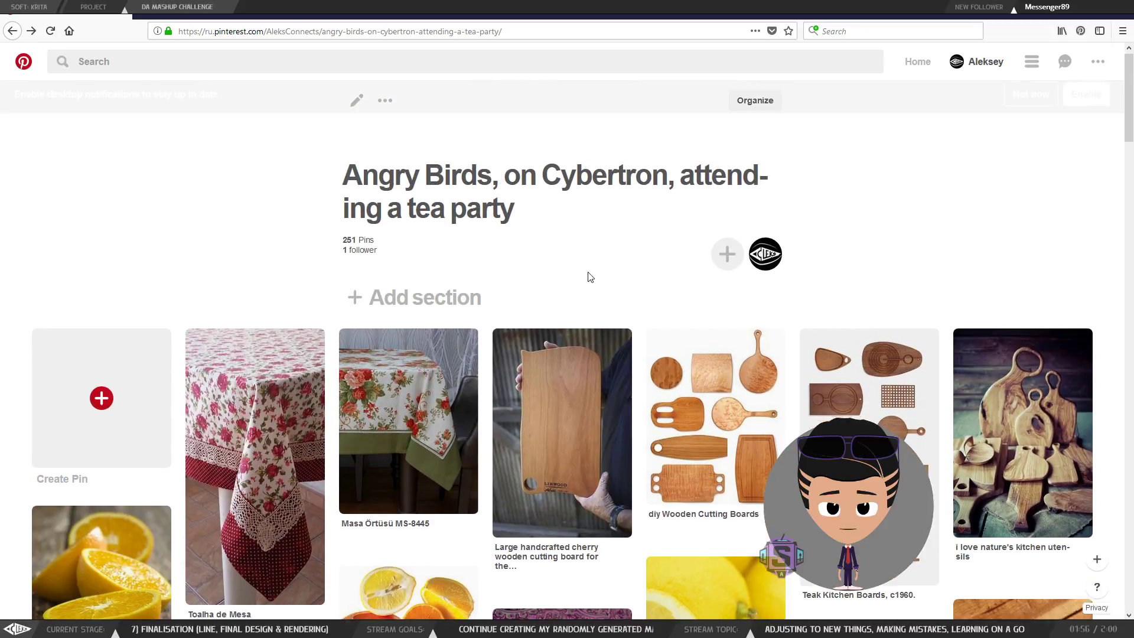
scroll(590, 278, down, 10)
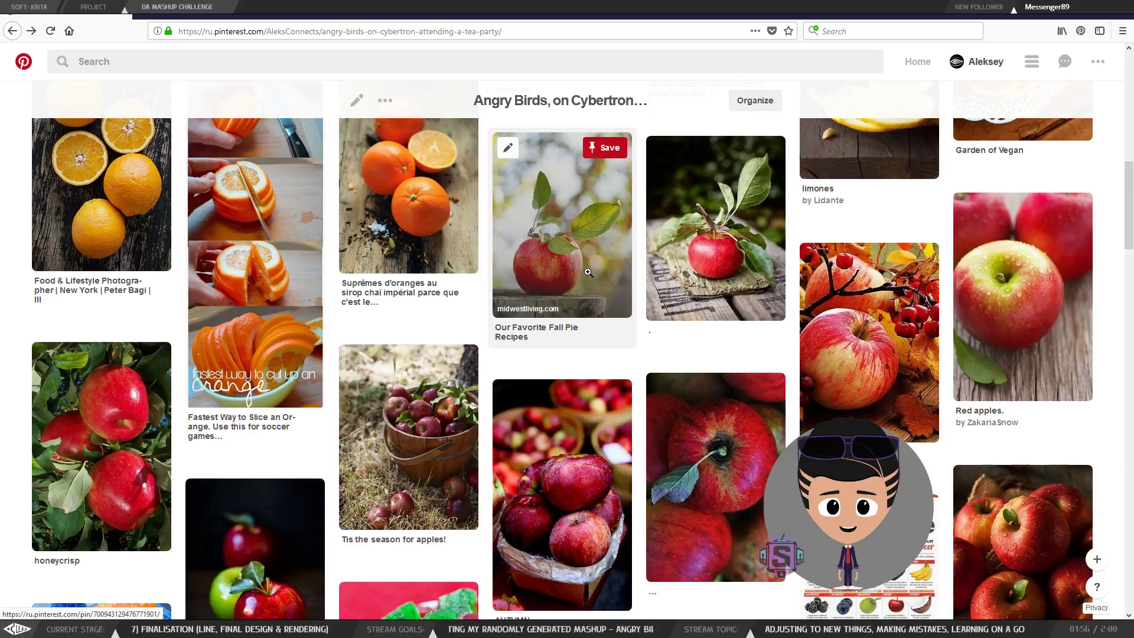
scroll(588, 275, down, 8)
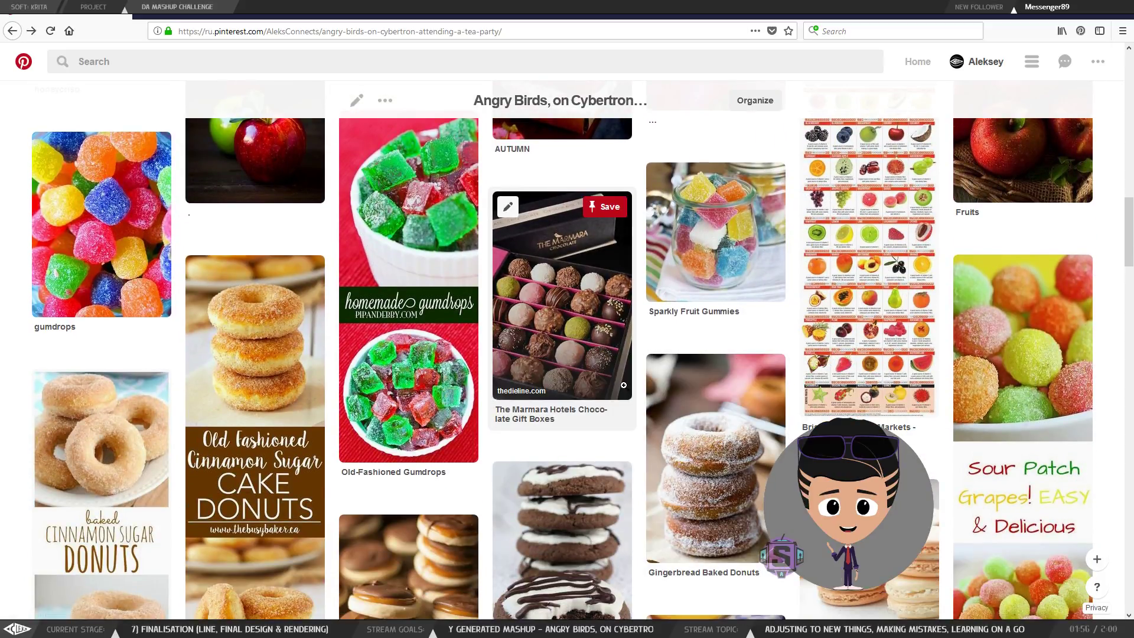
Look through the Angry Birds tea party board's dessert, Transformers, tablecloth, tea set and cake pins, and return to its beginning.
scroll(608, 402, down, 5)
scroll(623, 386, down, 15)
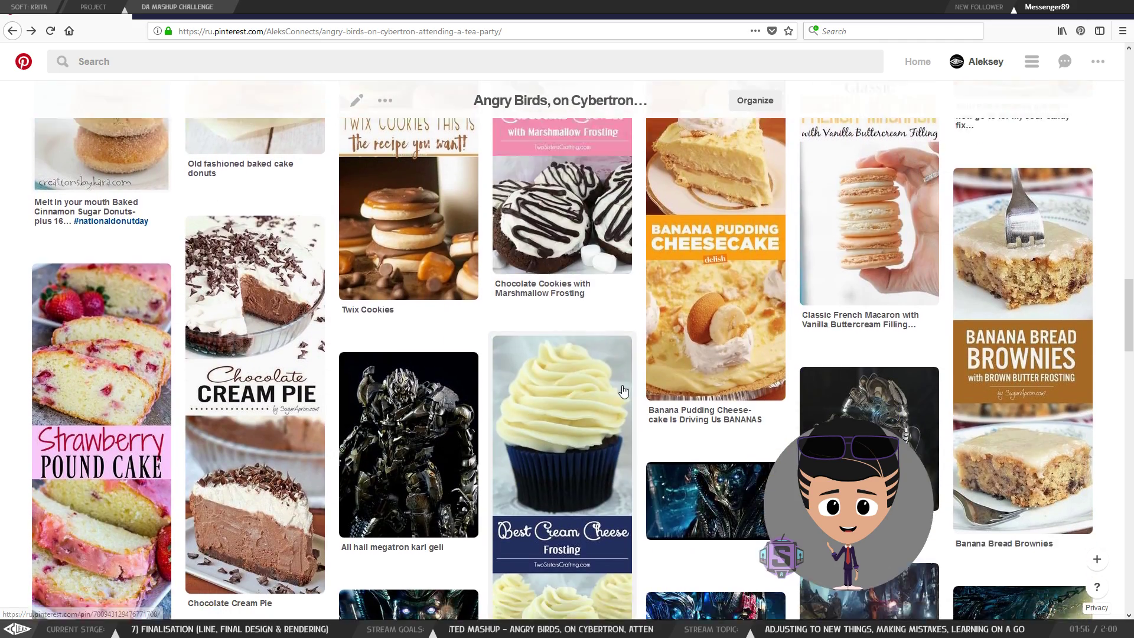
scroll(621, 385, down, 20)
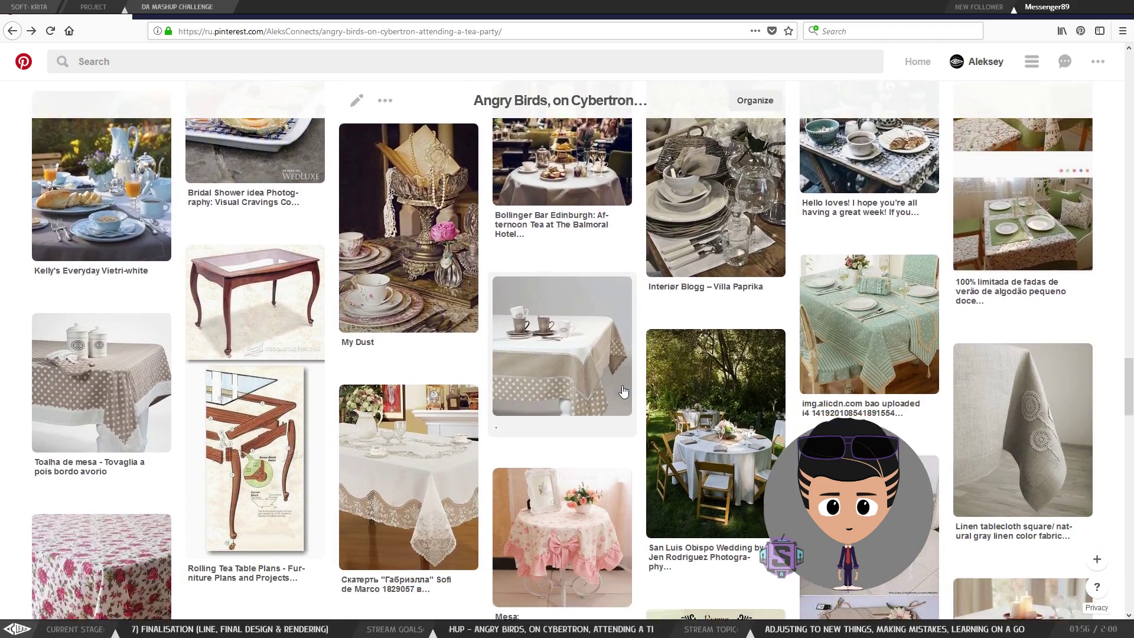
scroll(622, 390, down, 2)
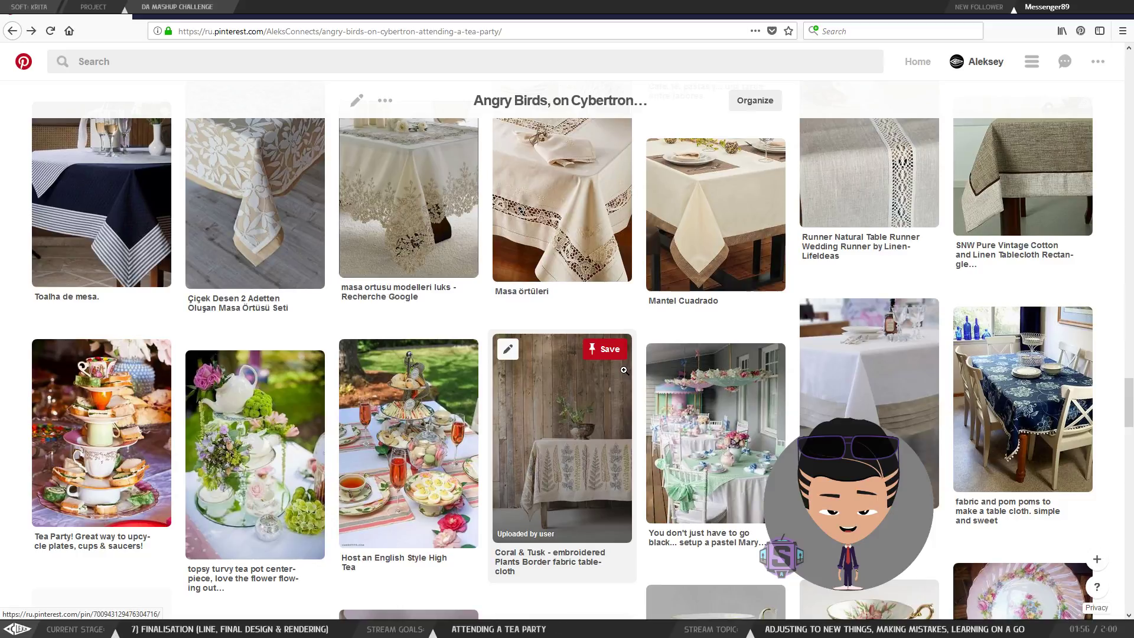
scroll(573, 258, down, 5)
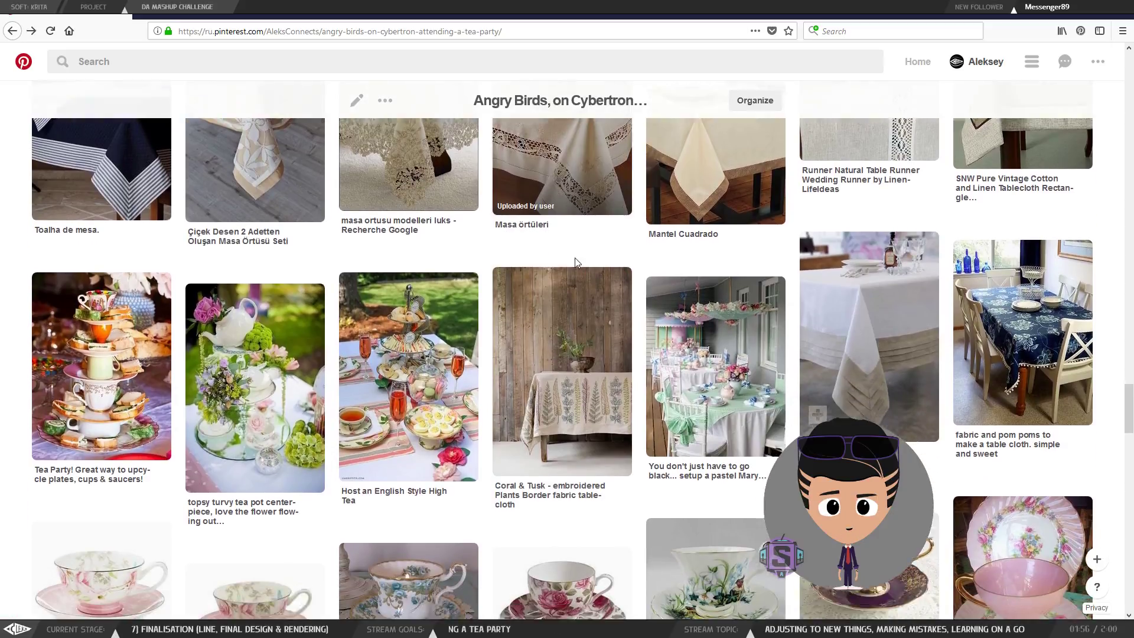
scroll(574, 258, down, 15)
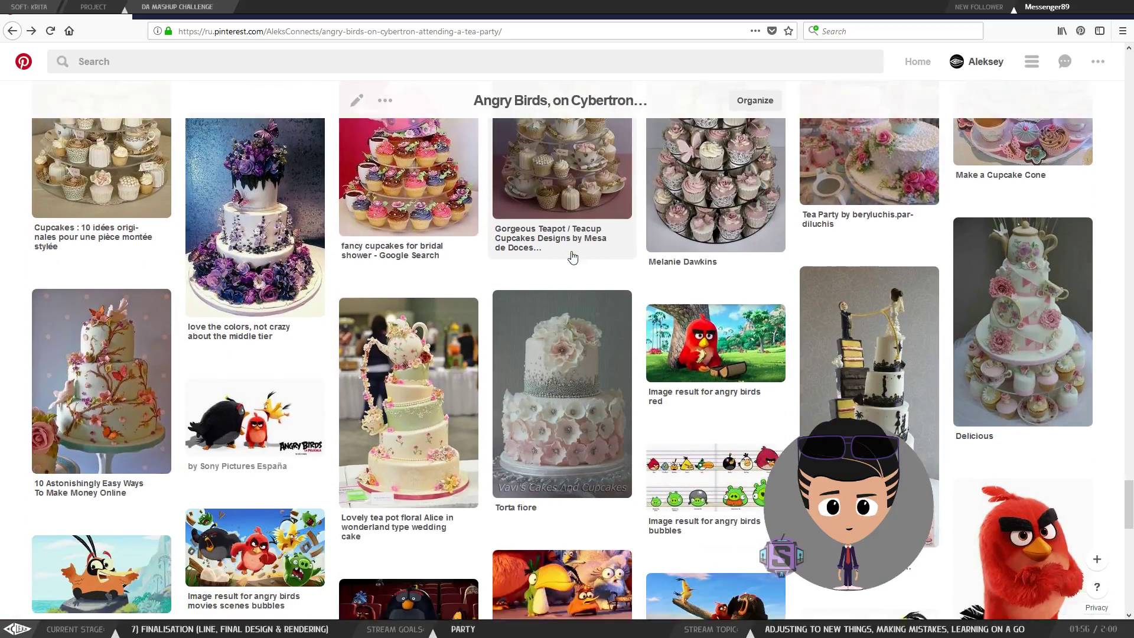
scroll(573, 258, up, 20)
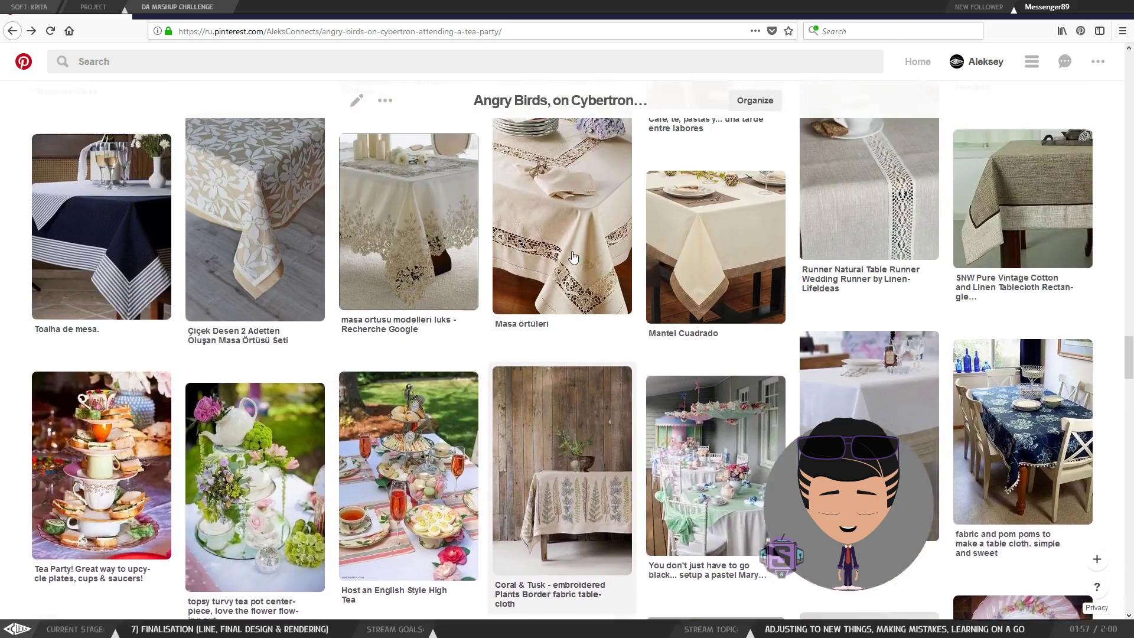
scroll(573, 258, up, 20)
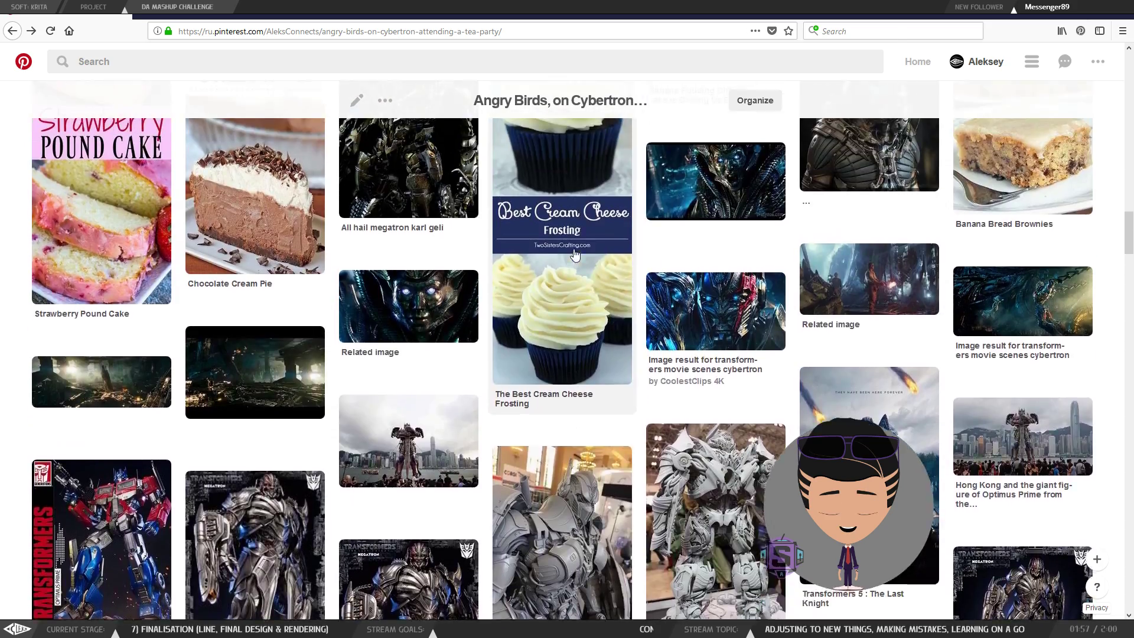
scroll(576, 254, up, 20)
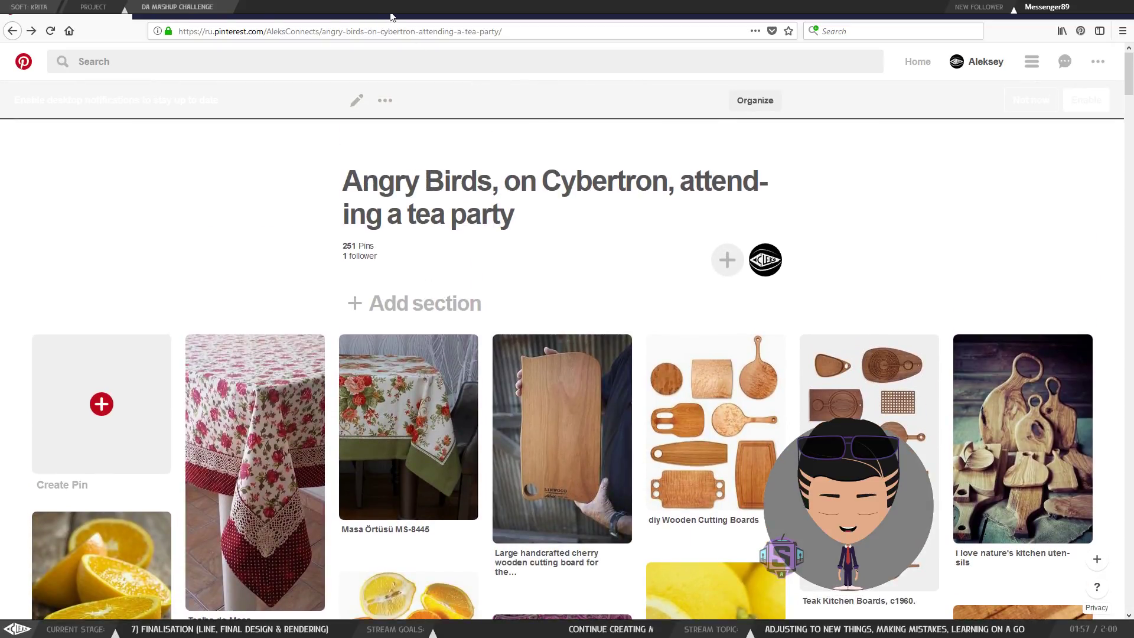
Switch back to the DA Mashup drawing in Krita, examine the inked table against the sketch, and save the drawing.
drag(391, 15, 745, 0)
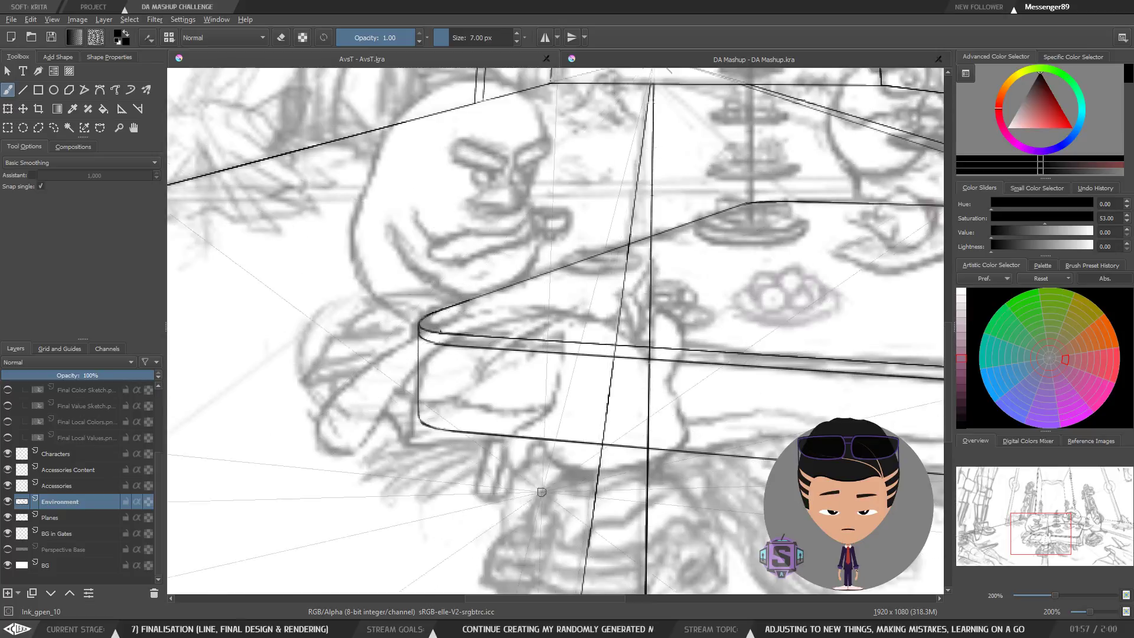
drag(578, 391, 534, 390)
scroll(539, 375, down, 3)
scroll(682, 385, up, 2)
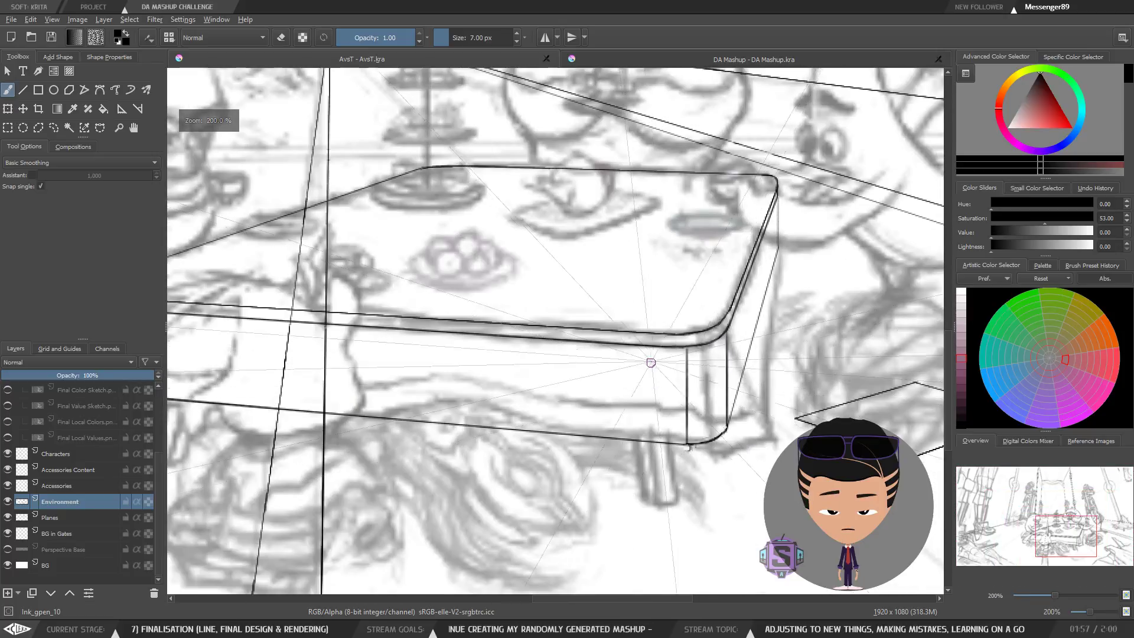
scroll(650, 360, down, 2)
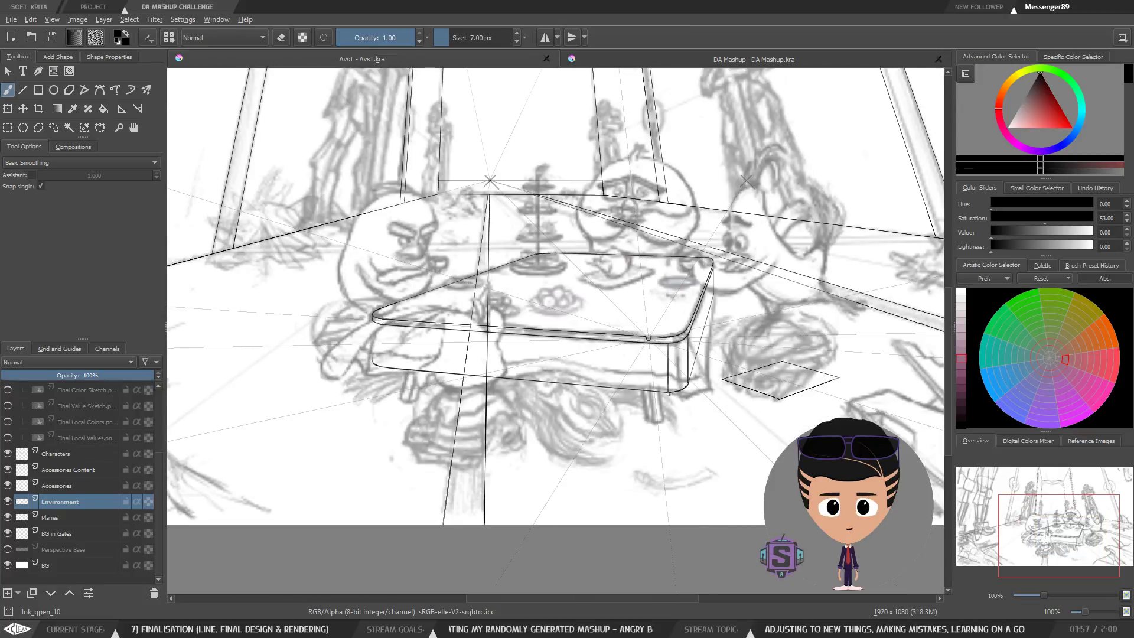
drag(658, 334, 618, 391)
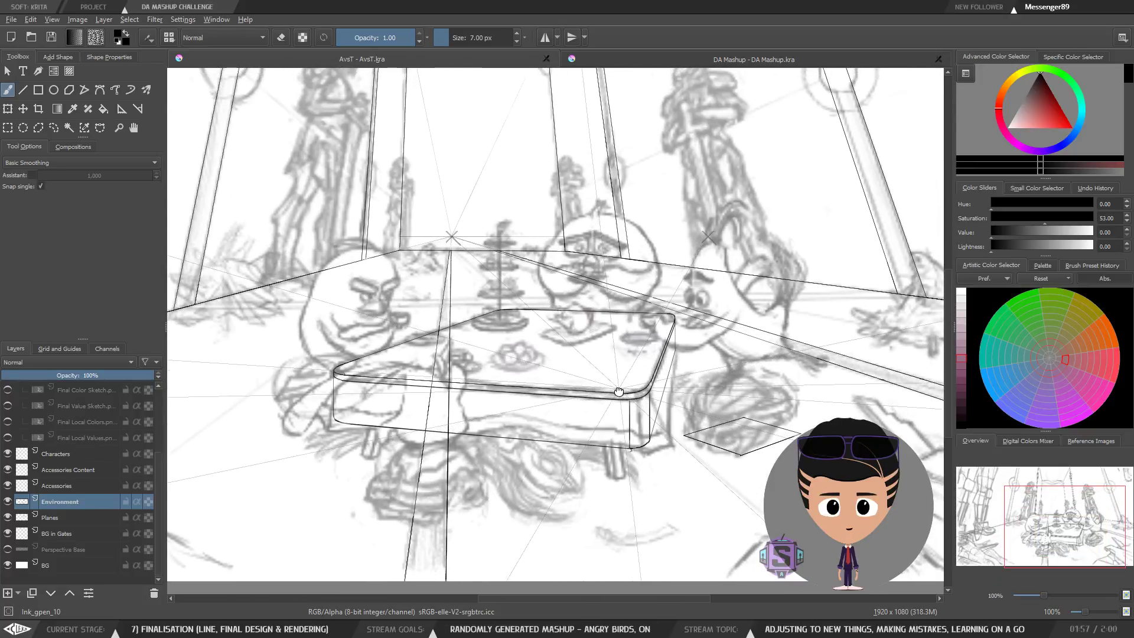
drag(458, 412, 465, 402)
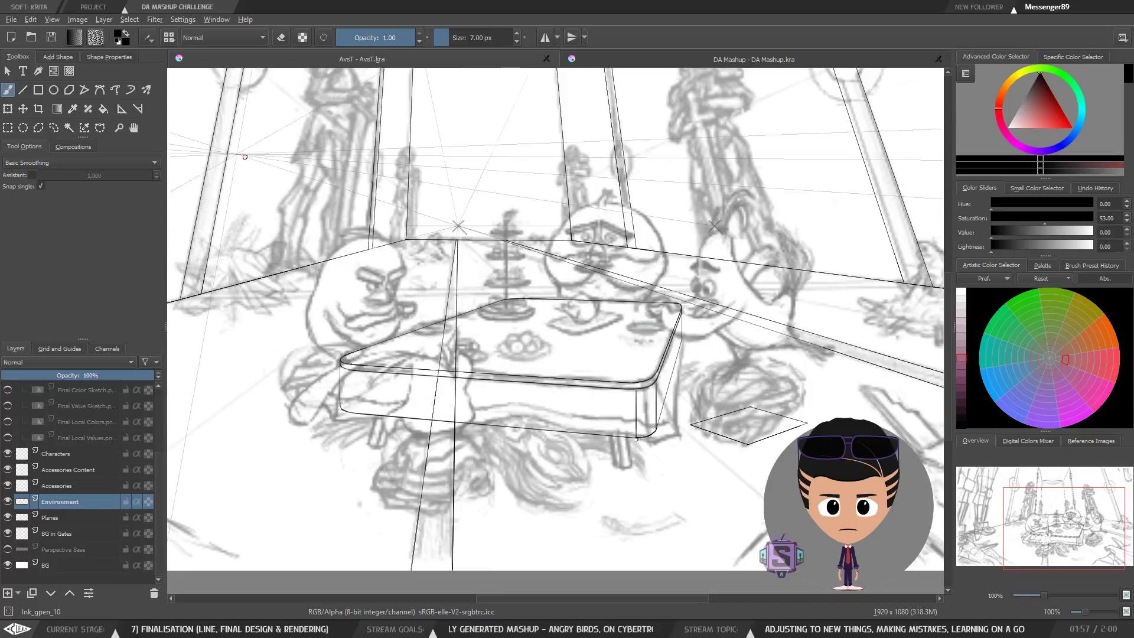
click(49, 40)
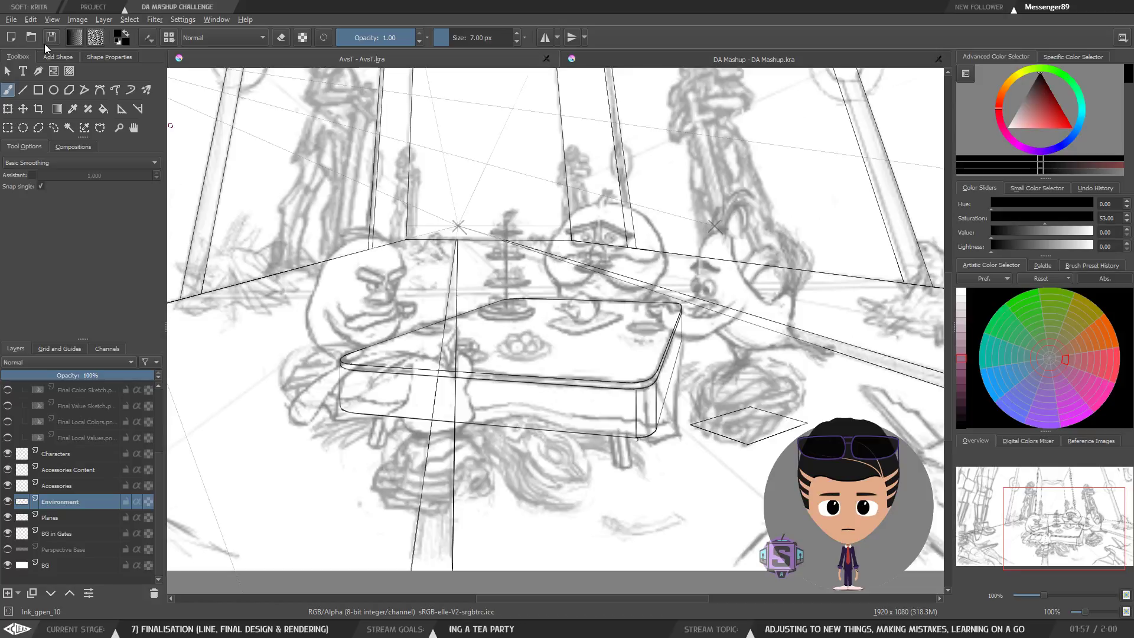
Try to ink a draped tablecloth fold hanging from the table's near right corner on the Environment layer.
drag(637, 385, 669, 447)
key(ctrl+z)
drag(636, 385, 667, 461)
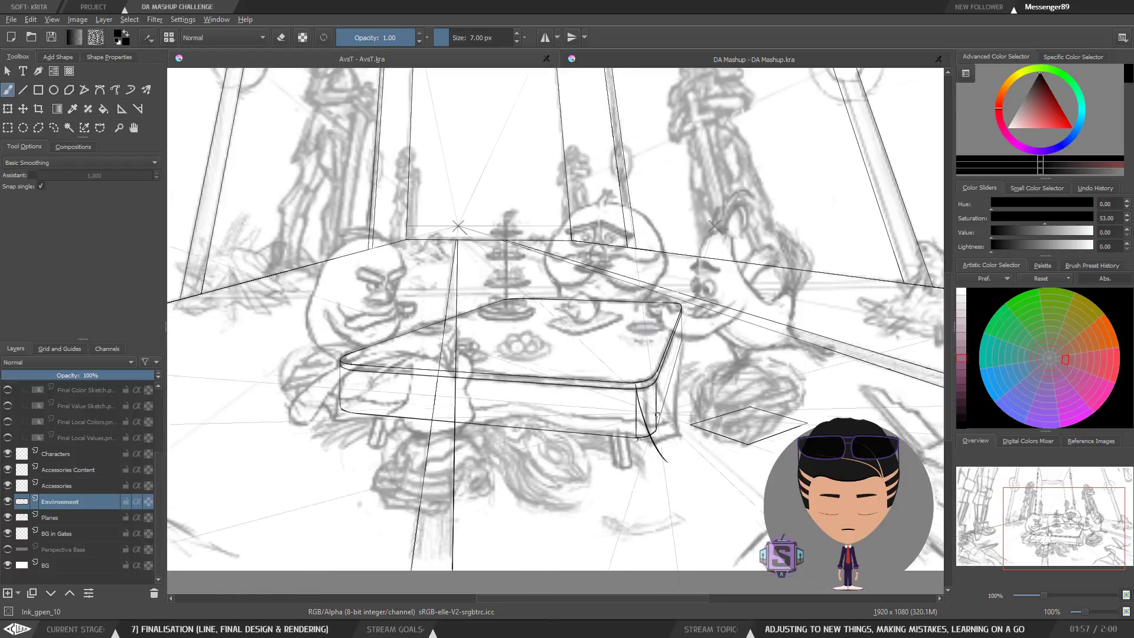
key(ctrl+z)
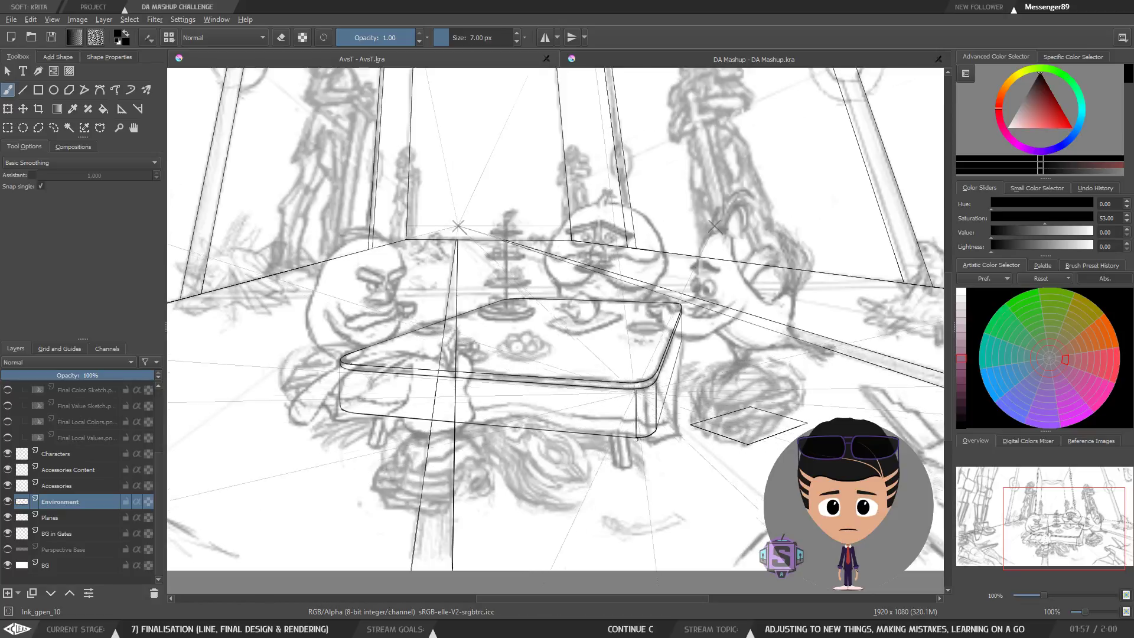
mouse_move(635, 390)
mouse_down()
mouse_move(634, 440)
mouse_move(669, 462)
mouse_up()
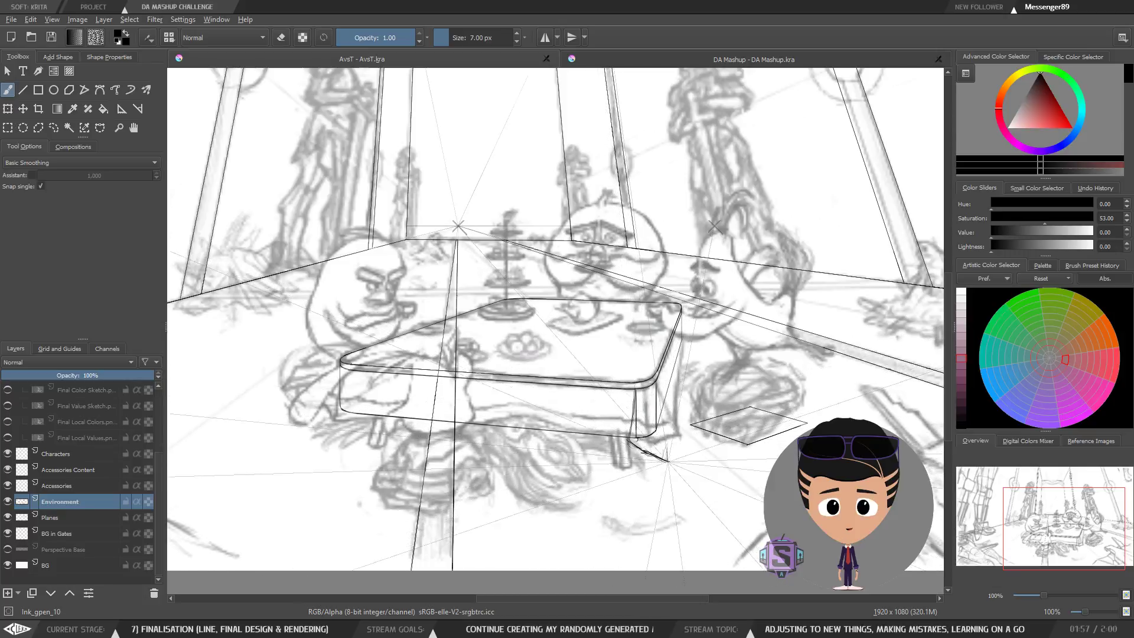
drag(669, 461, 668, 433)
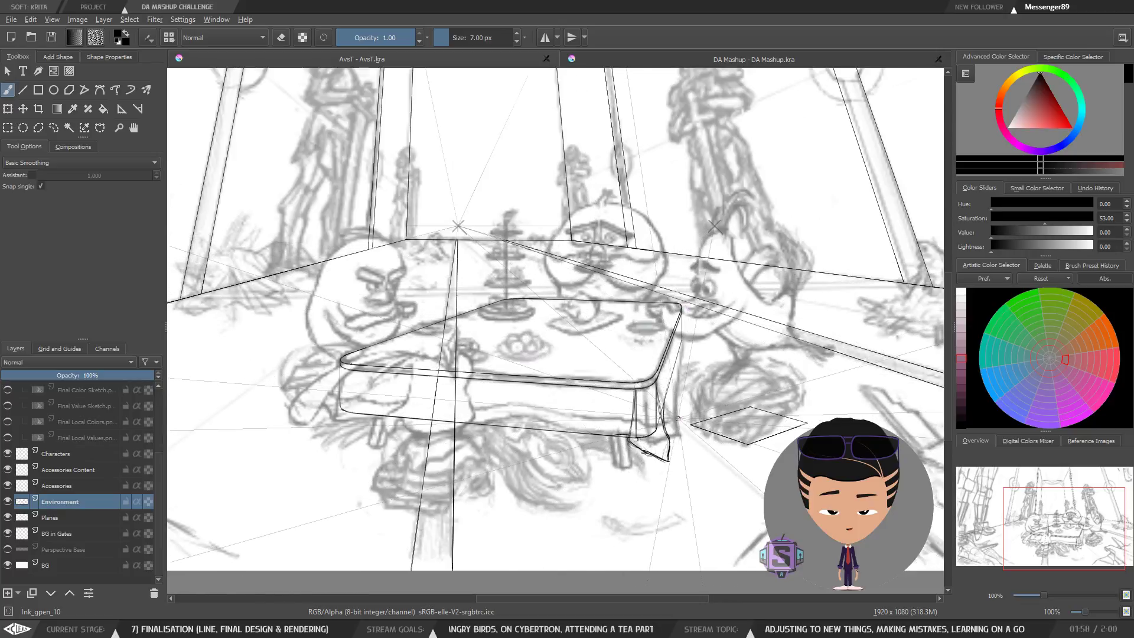
Turn on eraser mode and undo the strokes of the tablecloth fold at the table's near right corner.
key(e)
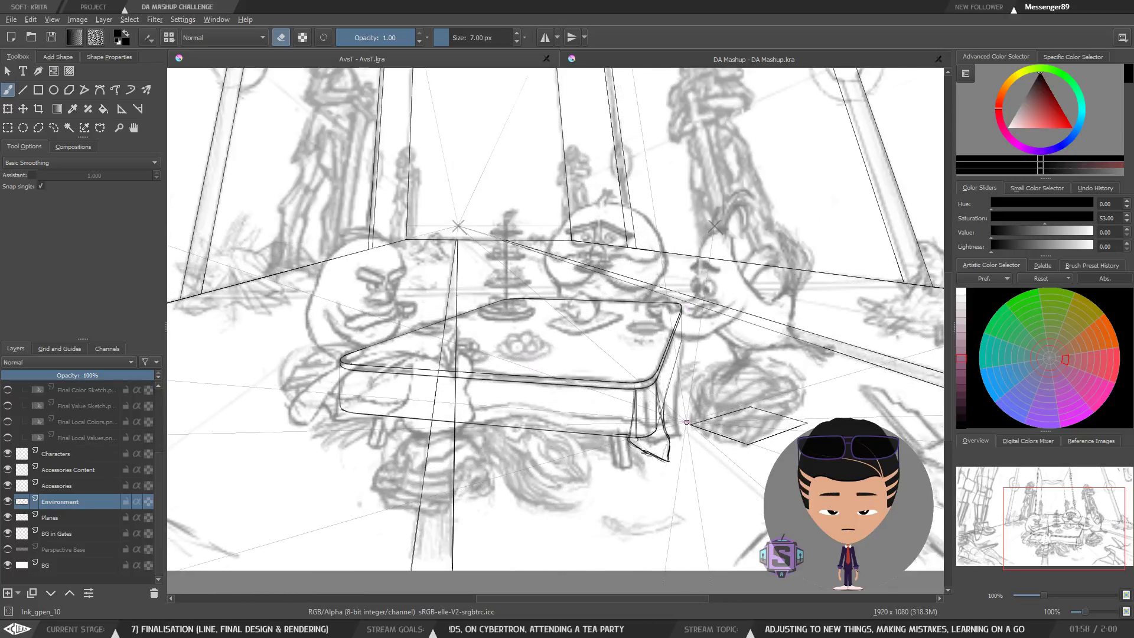
key(ctrl+z)
key(ctrl+z)
key(ctrl+z)
key(ctrl+z)
key(ctrl+z)
key(ctrl+z)
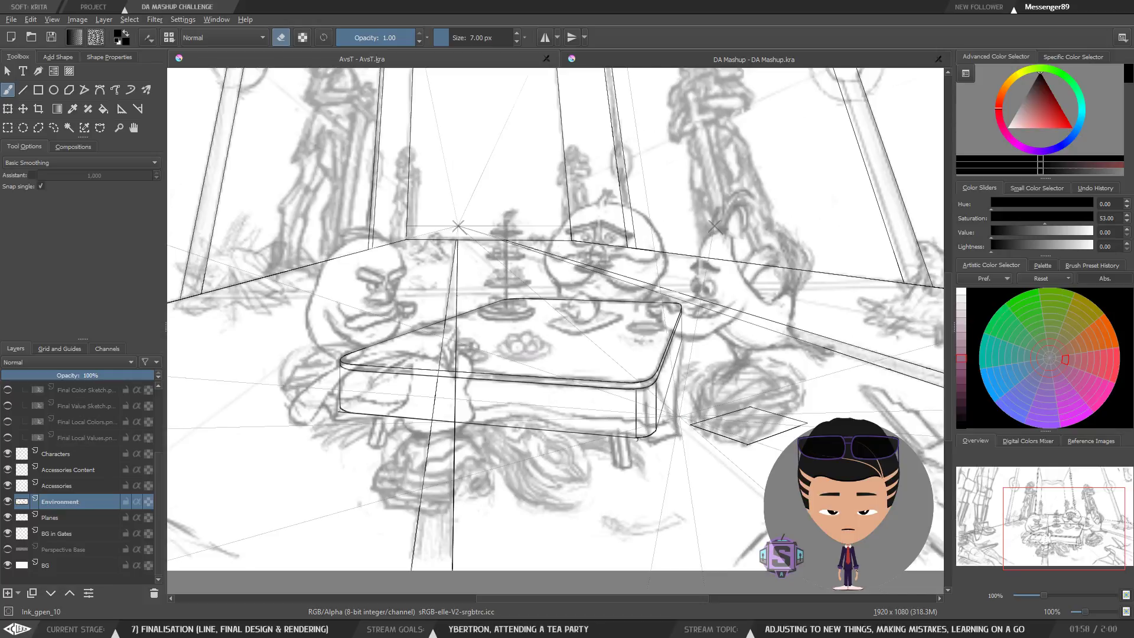
Save the tea party drawing.
scroll(679, 416, down, 2)
key(1)
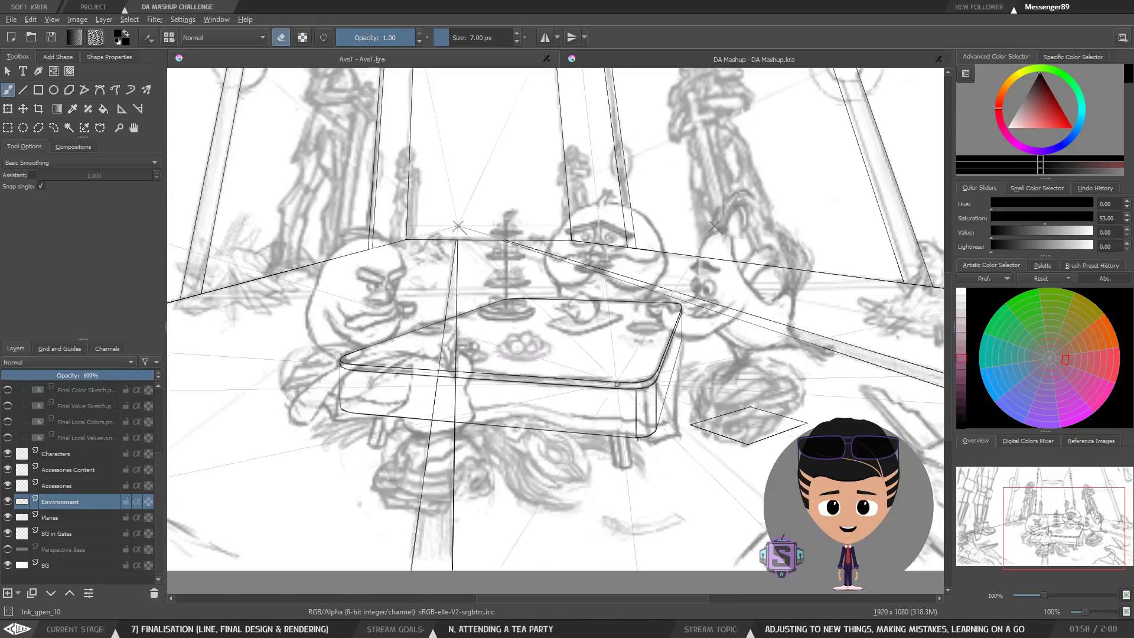
drag(609, 335, 589, 382)
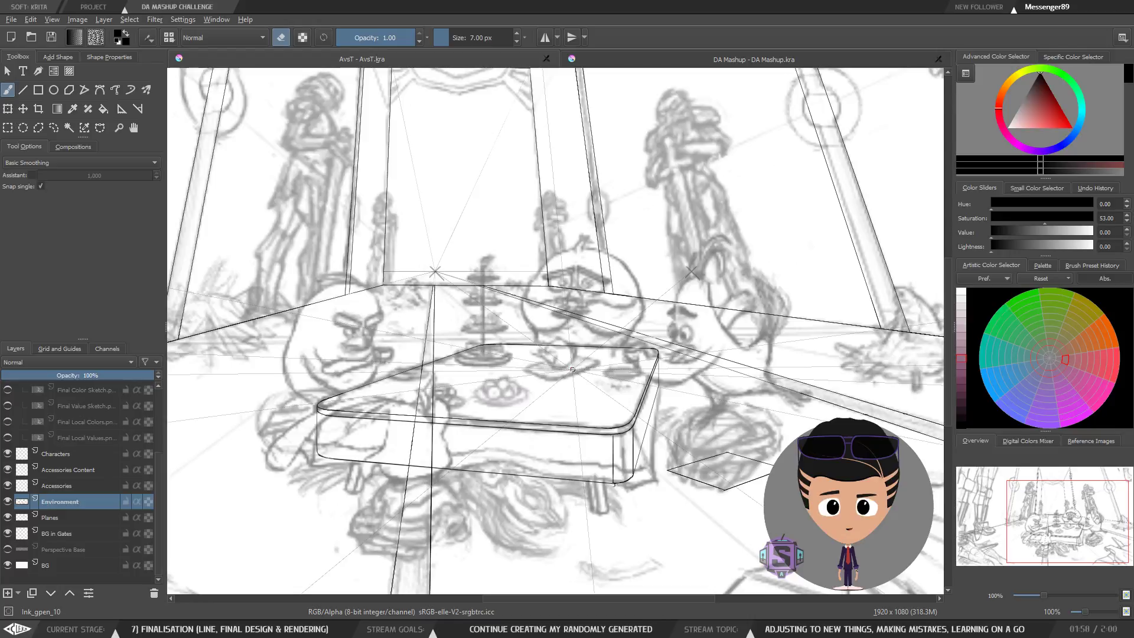
click(50, 37)
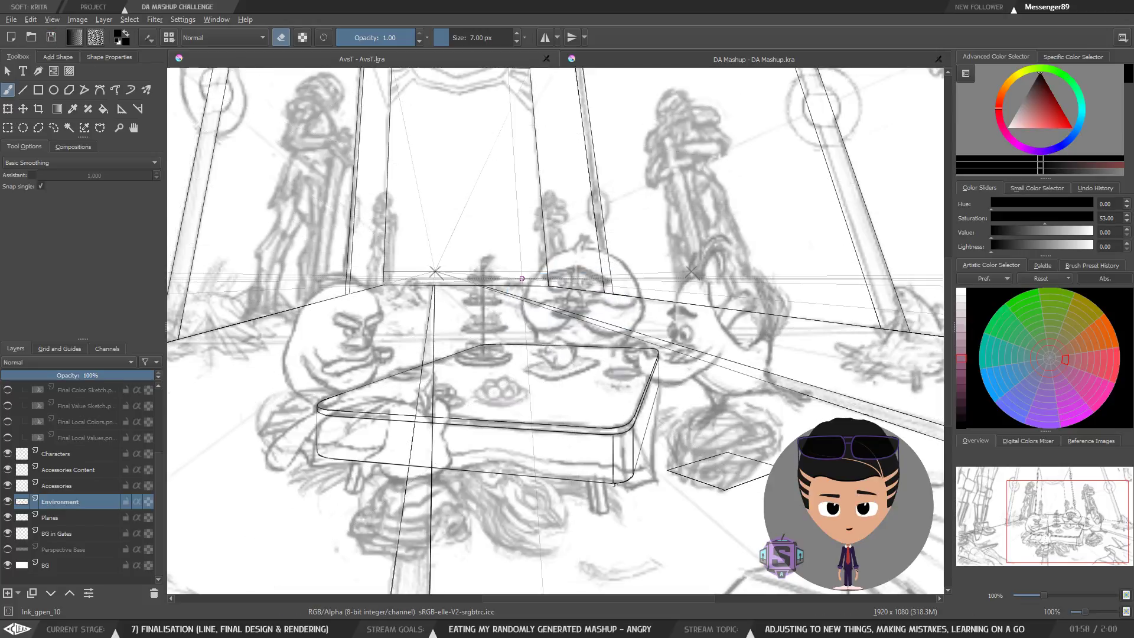
Hide the Final Sketch layer and examine the bare line art of the table, floor and gates.
scroll(522, 279, down, 1)
drag(508, 331, 599, 354)
scroll(39, 494, up, 2)
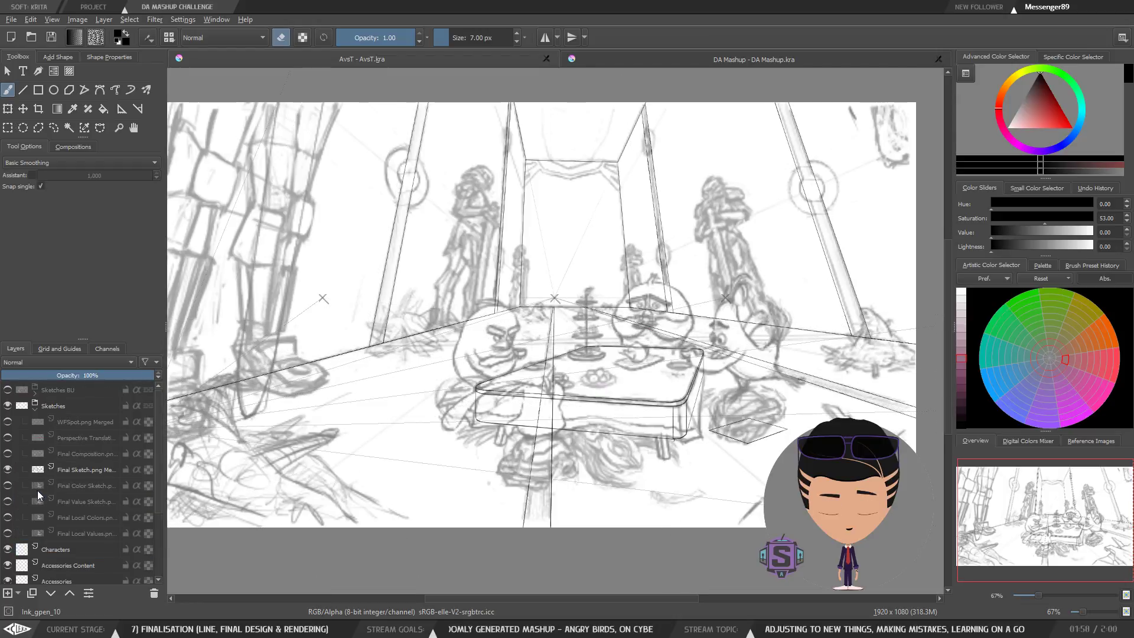
click(8, 470)
scroll(509, 335, down, 1)
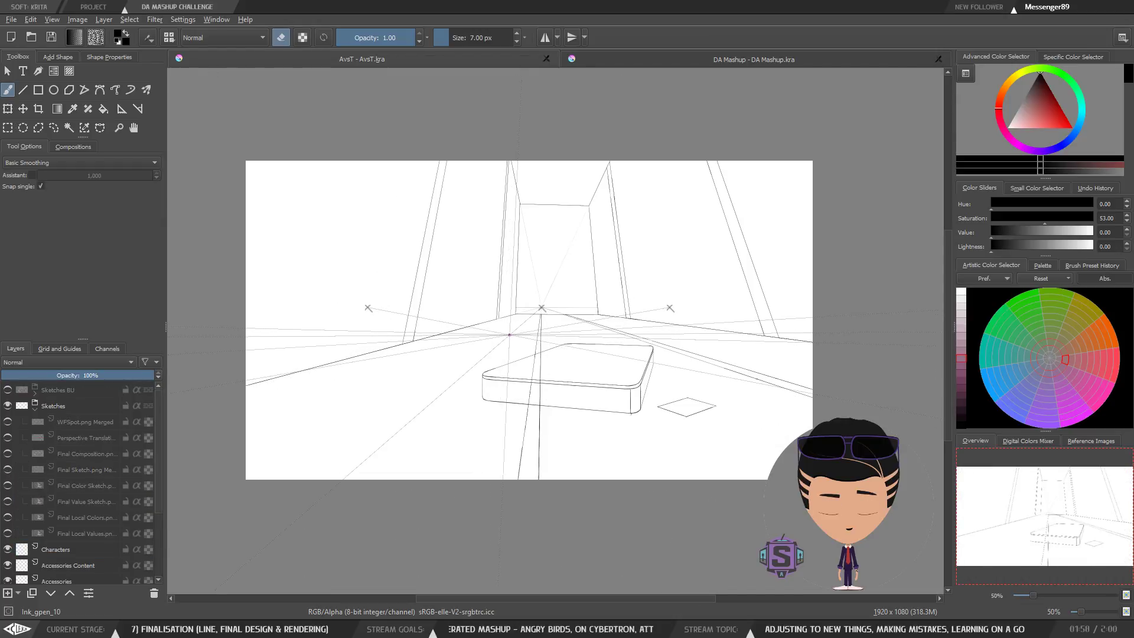
scroll(509, 335, up, 2)
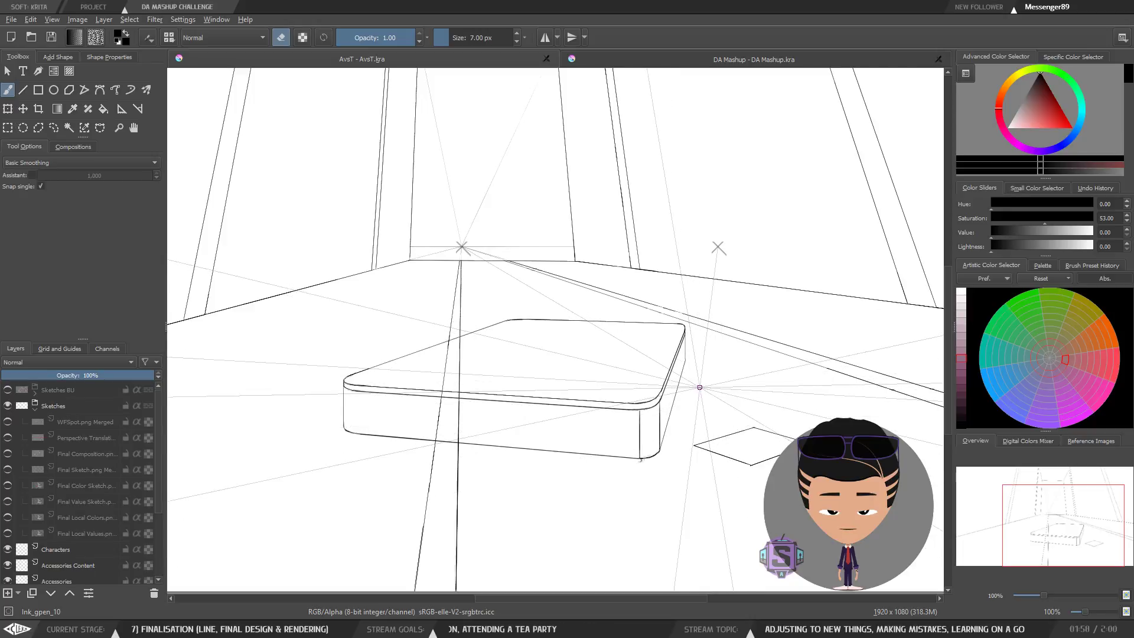
scroll(32, 538, down, 2)
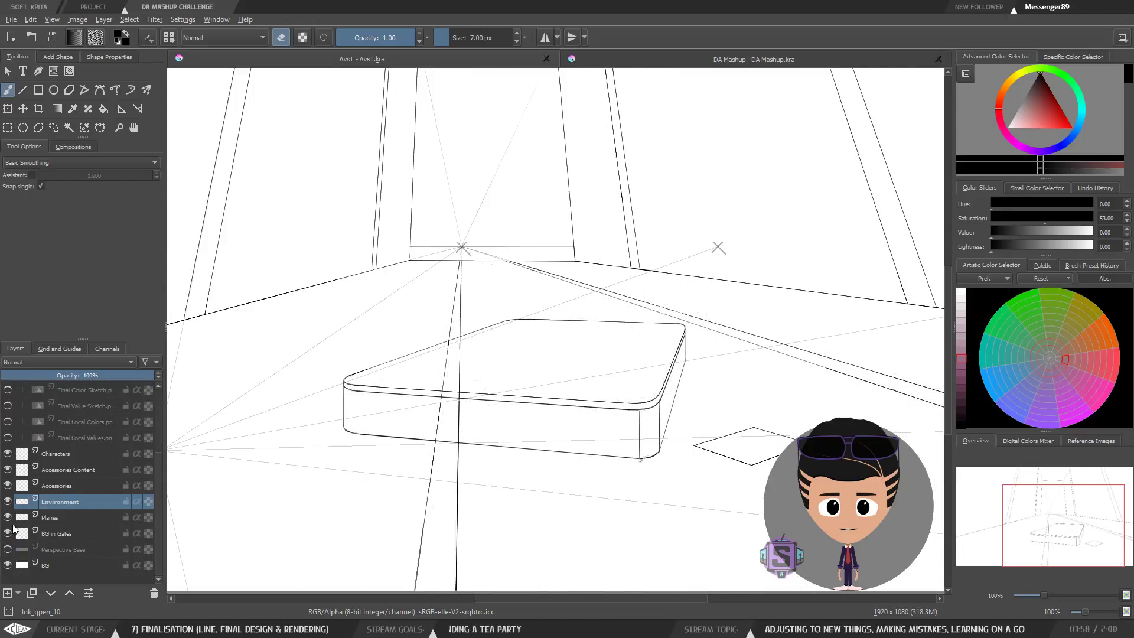
Go through the layer stack, from the sketch layers and Characters down to BG in Gates and back up to Characters.
scroll(58, 512, up, 2)
click(79, 423)
scroll(71, 460, up, 1)
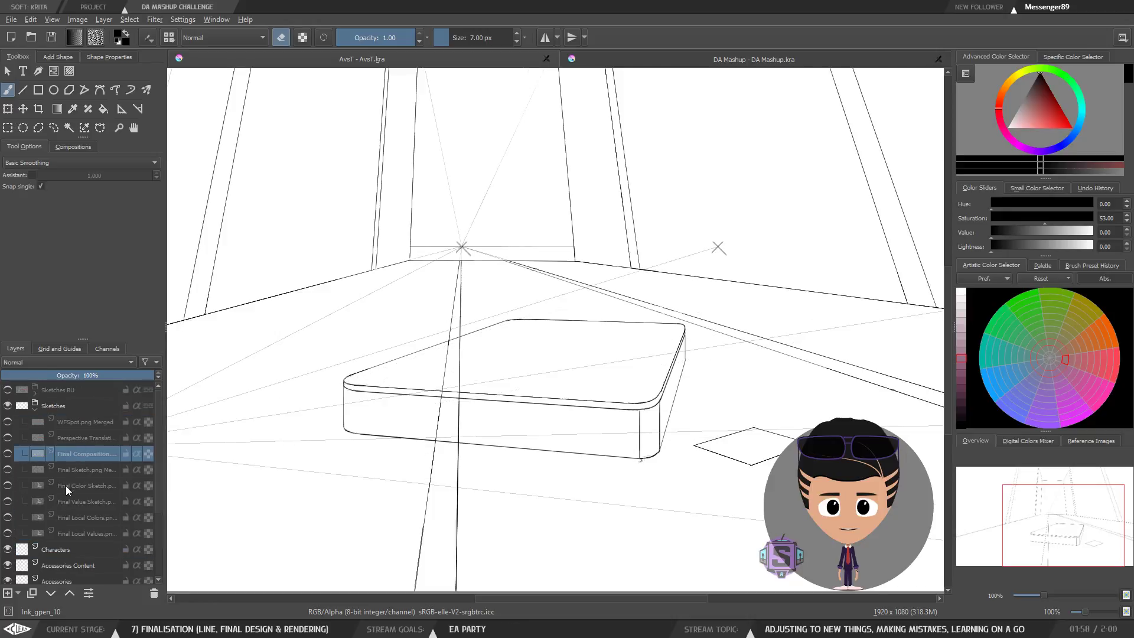
click(83, 427)
scroll(97, 512, down, 2)
click(69, 455)
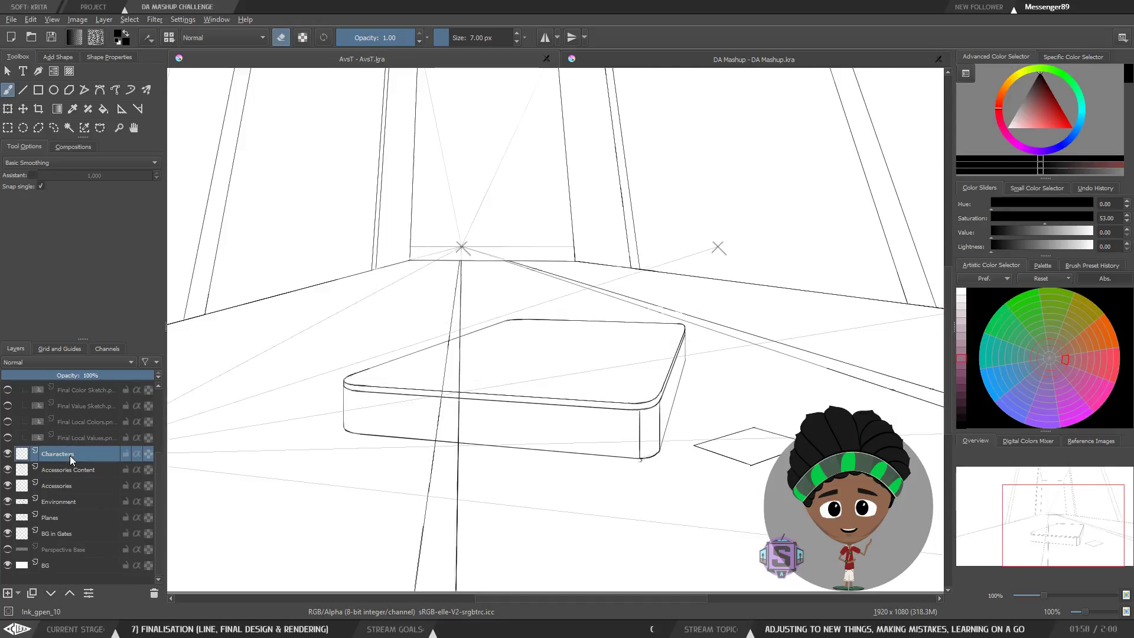
click(67, 471)
click(63, 486)
click(58, 503)
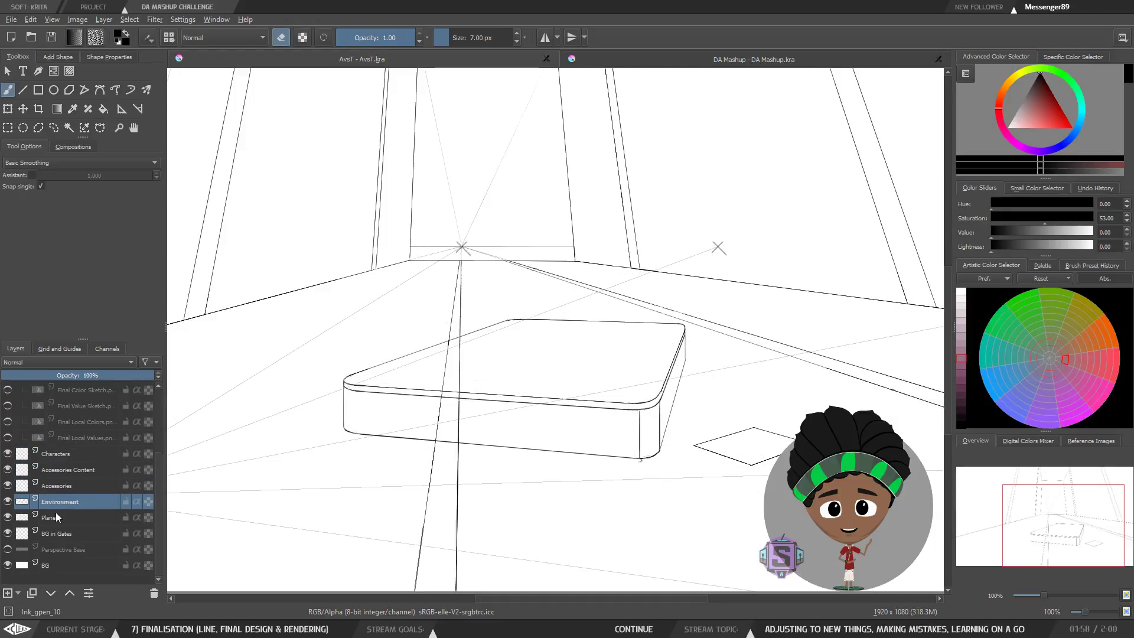
click(55, 513)
click(54, 528)
click(54, 517)
click(55, 501)
click(64, 485)
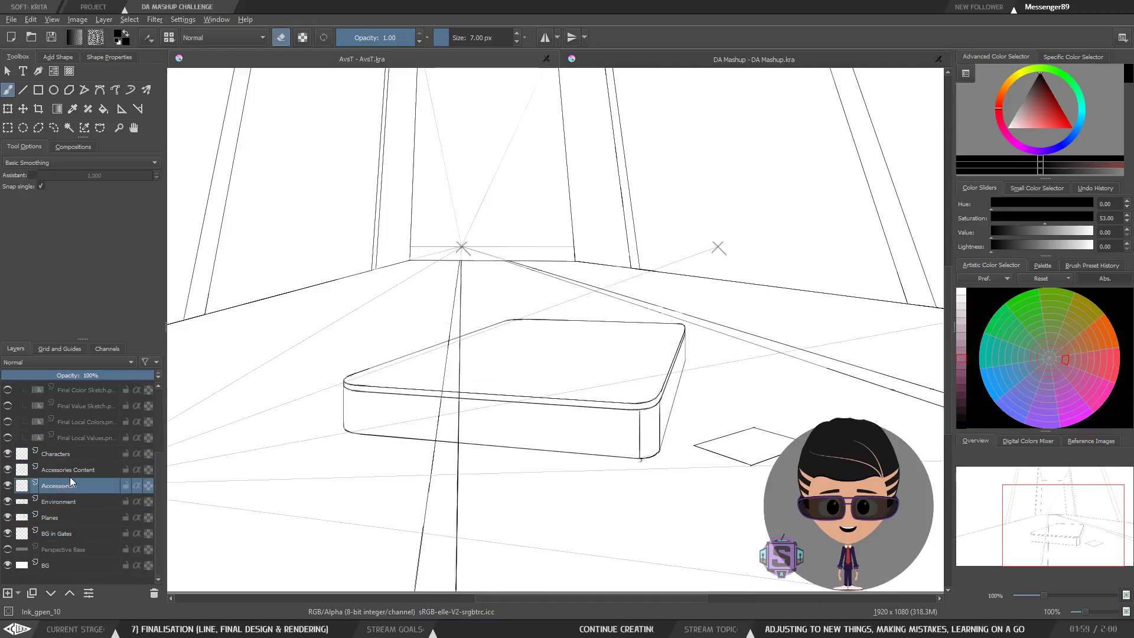
click(71, 470)
click(76, 455)
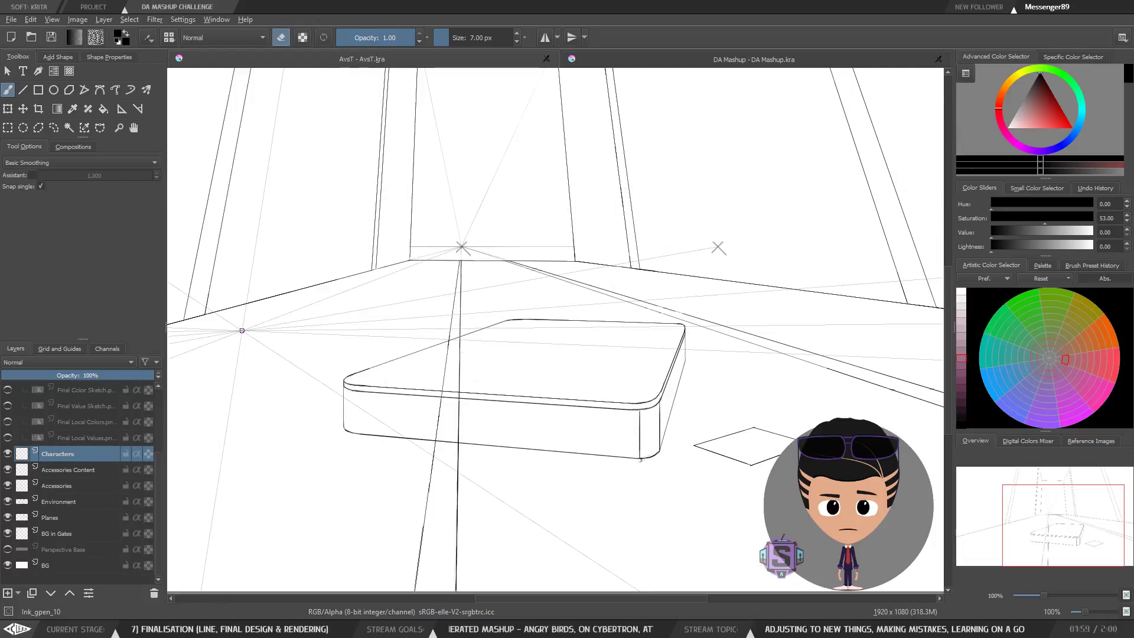
Go down from Accessories Content through the lower layers and make BG in Gates the active layer.
click(65, 466)
click(63, 481)
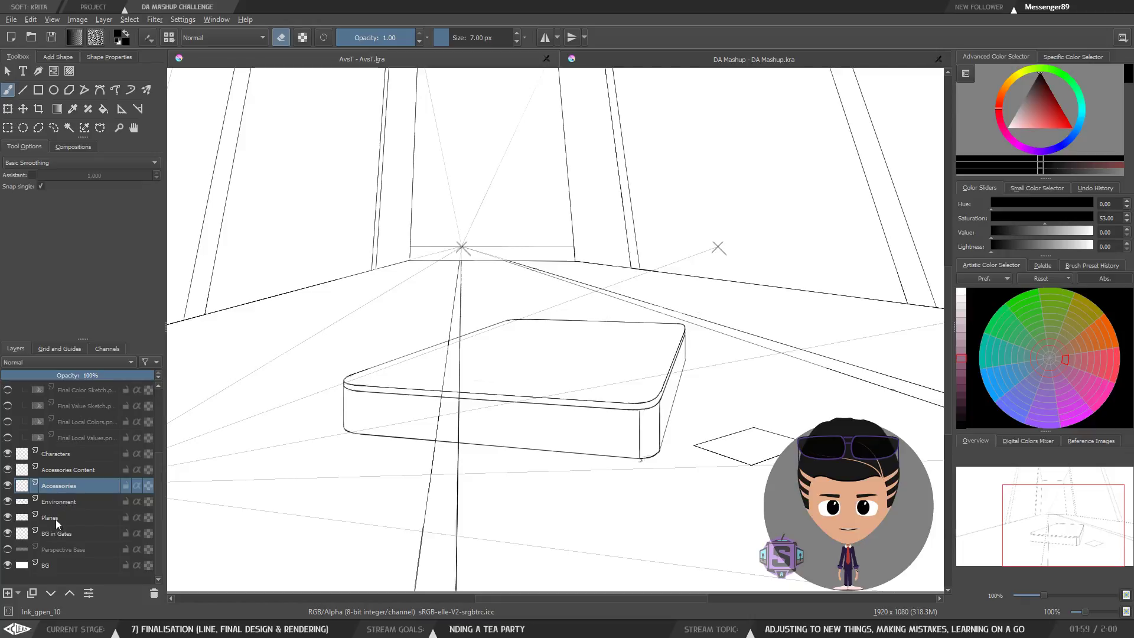
click(56, 518)
click(76, 533)
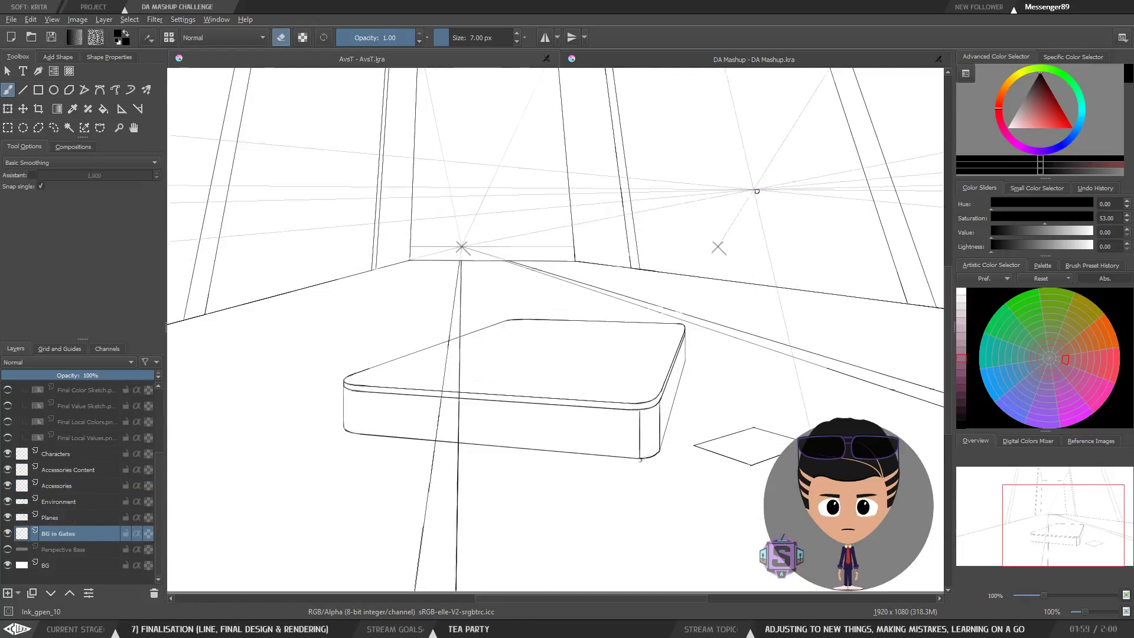
scroll(461, 170, down, 1)
drag(502, 230, 539, 310)
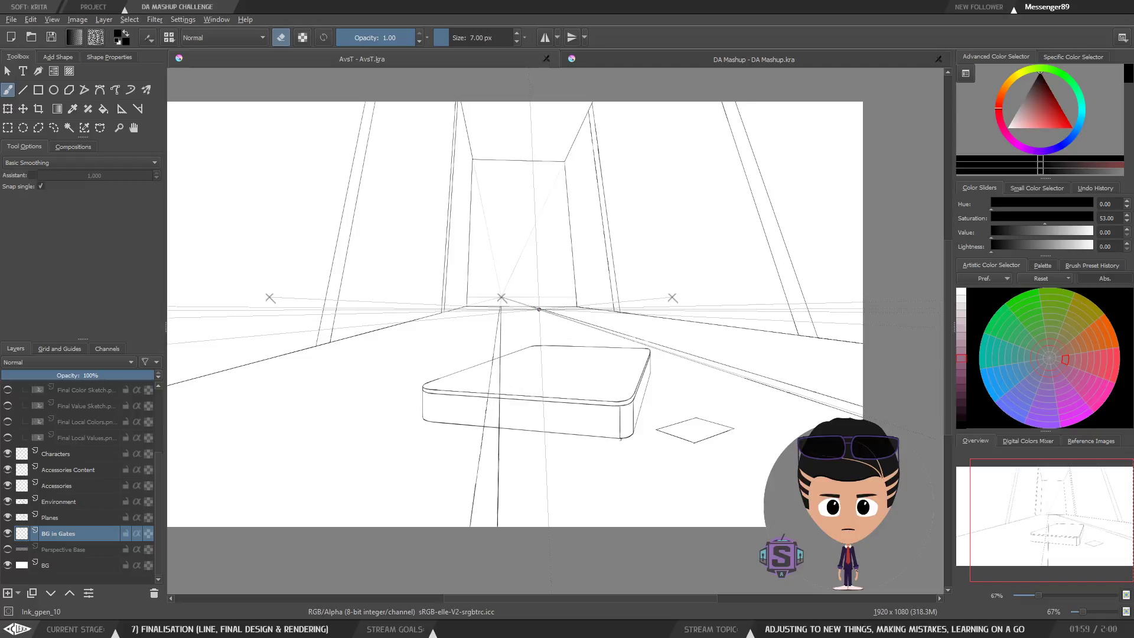
Erase the stray marks at the table's front bottom corner on the Environment layer and save the drawing.
scroll(595, 427, up, 4)
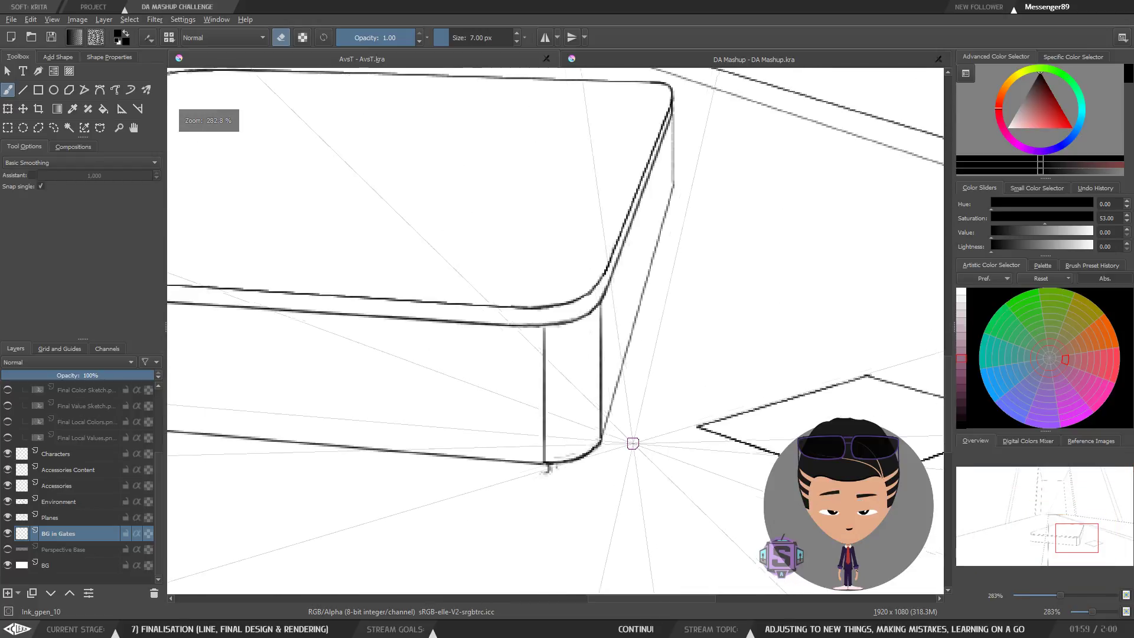
drag(594, 427, 624, 413)
key(e)
drag(575, 459, 577, 460)
key(e)
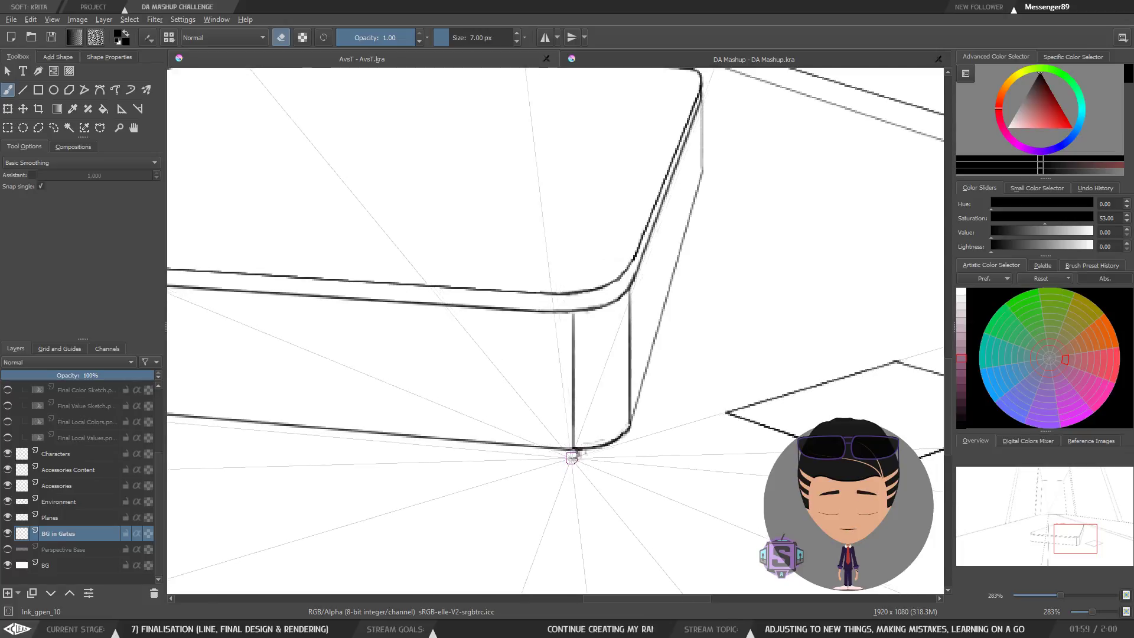
click(55, 501)
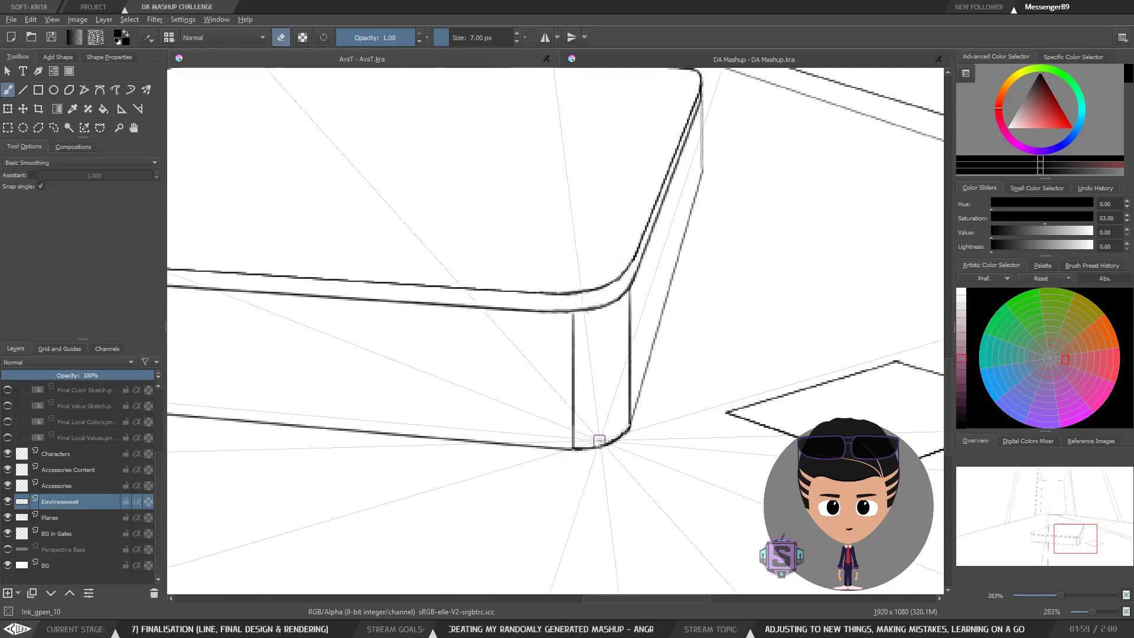
scroll(619, 426, down, 2)
drag(623, 425, 703, 452)
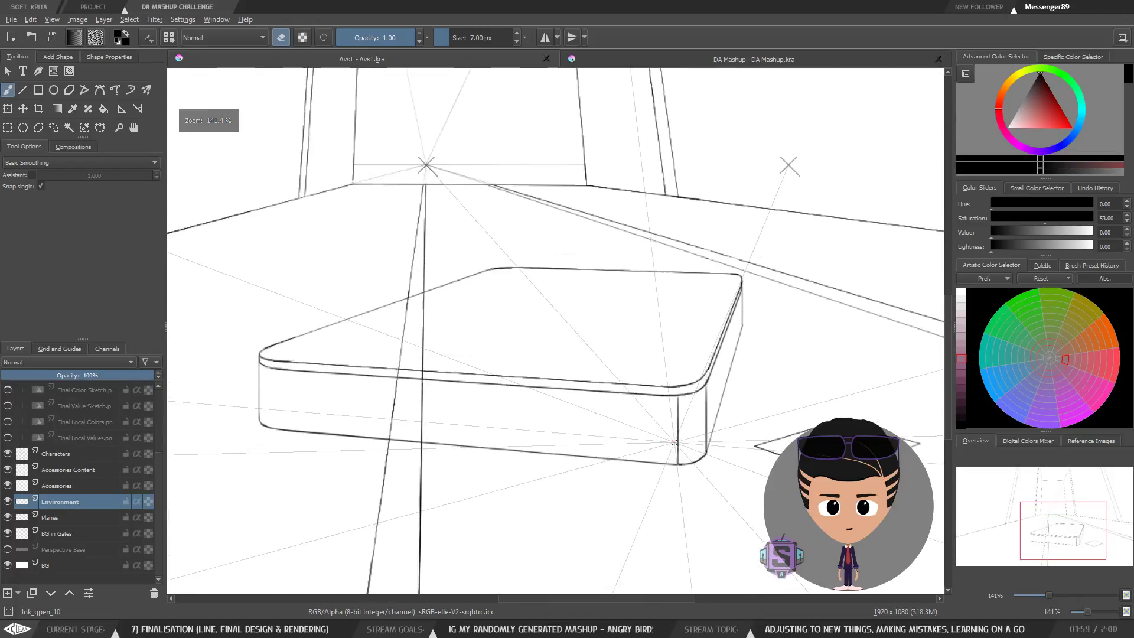
click(53, 34)
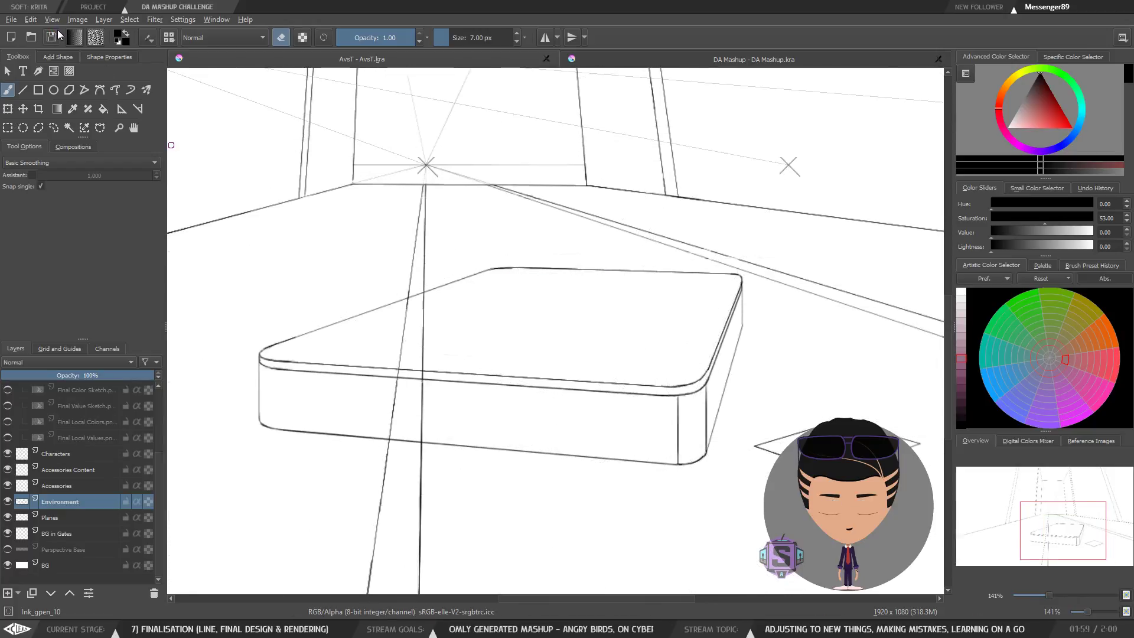
Preview the WPSpot, Perspective Translation and Final Composition sketch layers one at a time over the line art, hiding each again.
scroll(478, 314, down, 3)
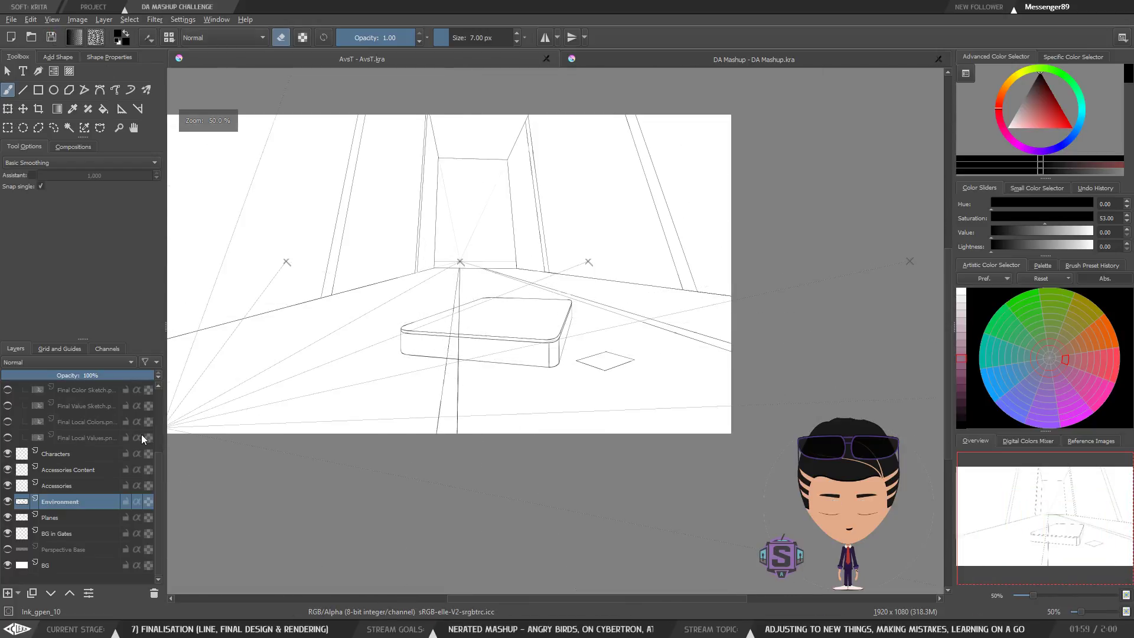
scroll(33, 411, up, 2)
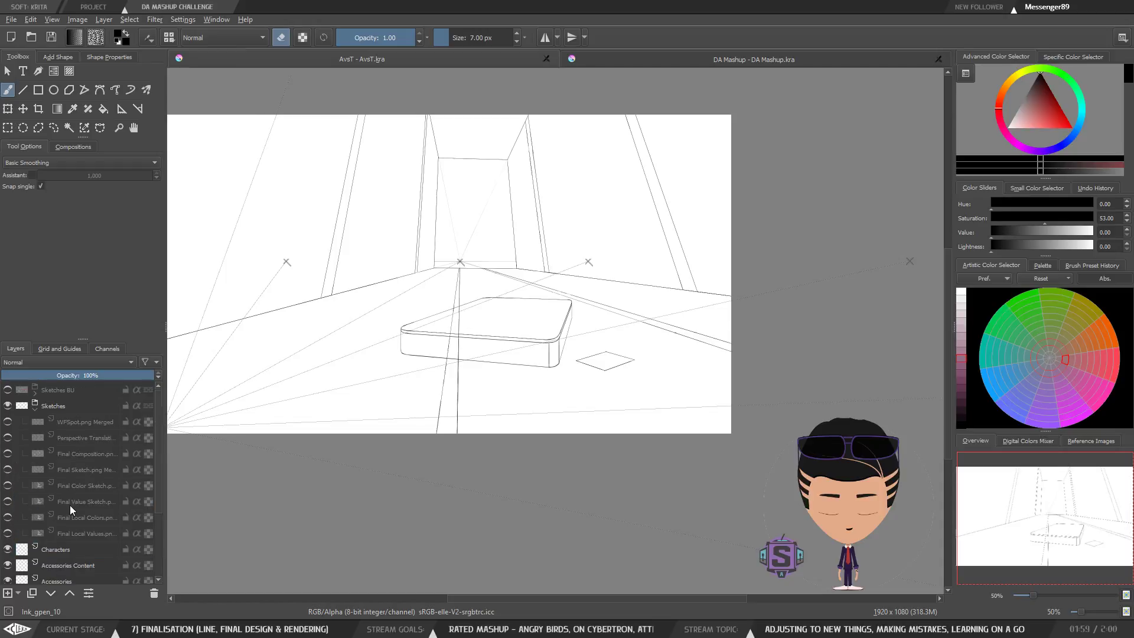
click(8, 422)
click(8, 423)
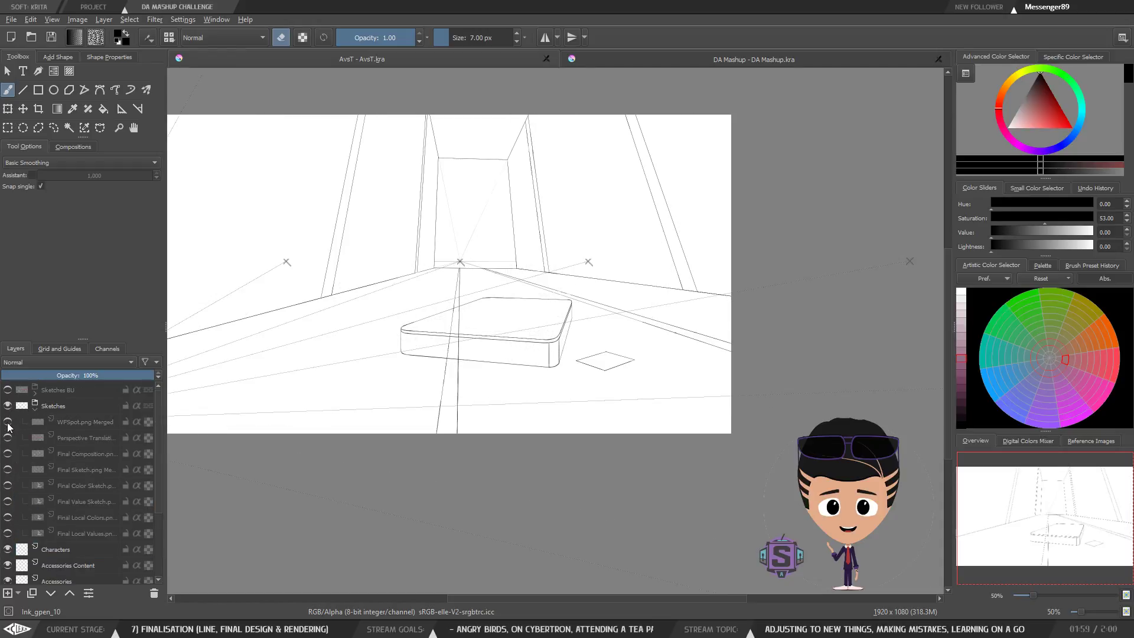
click(8, 422)
click(7, 422)
click(7, 438)
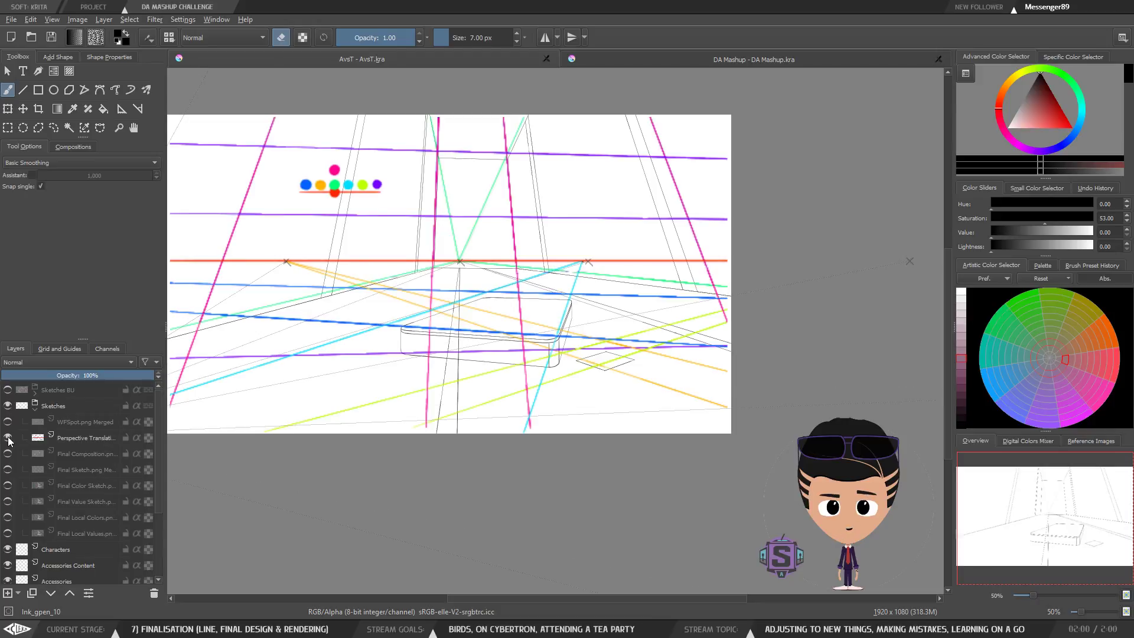
click(8, 437)
click(8, 454)
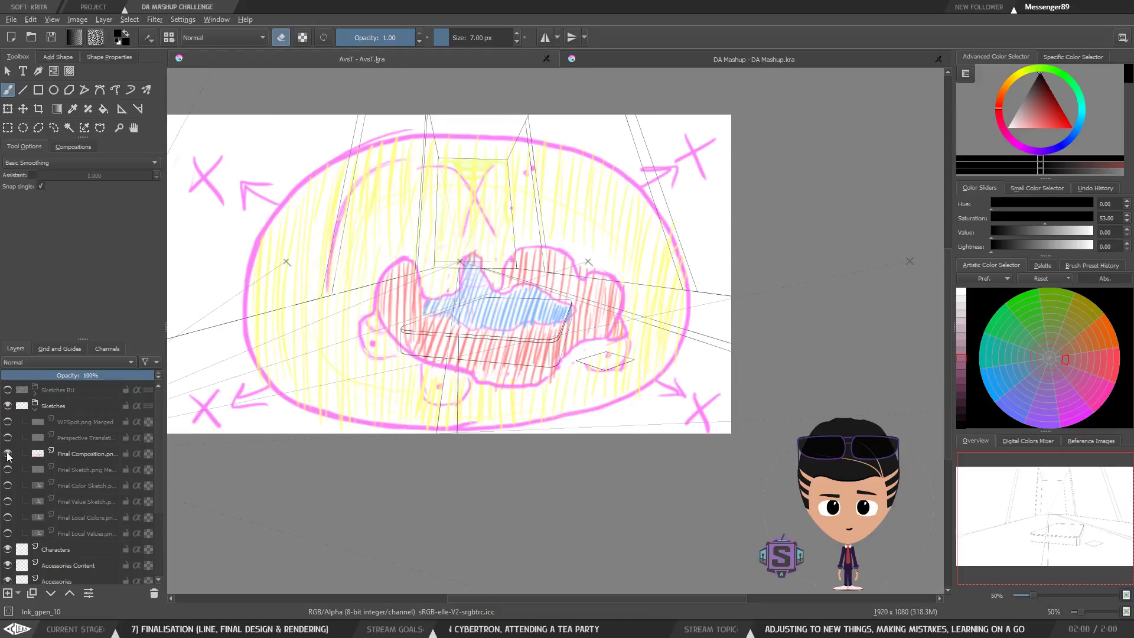
click(8, 453)
click(8, 421)
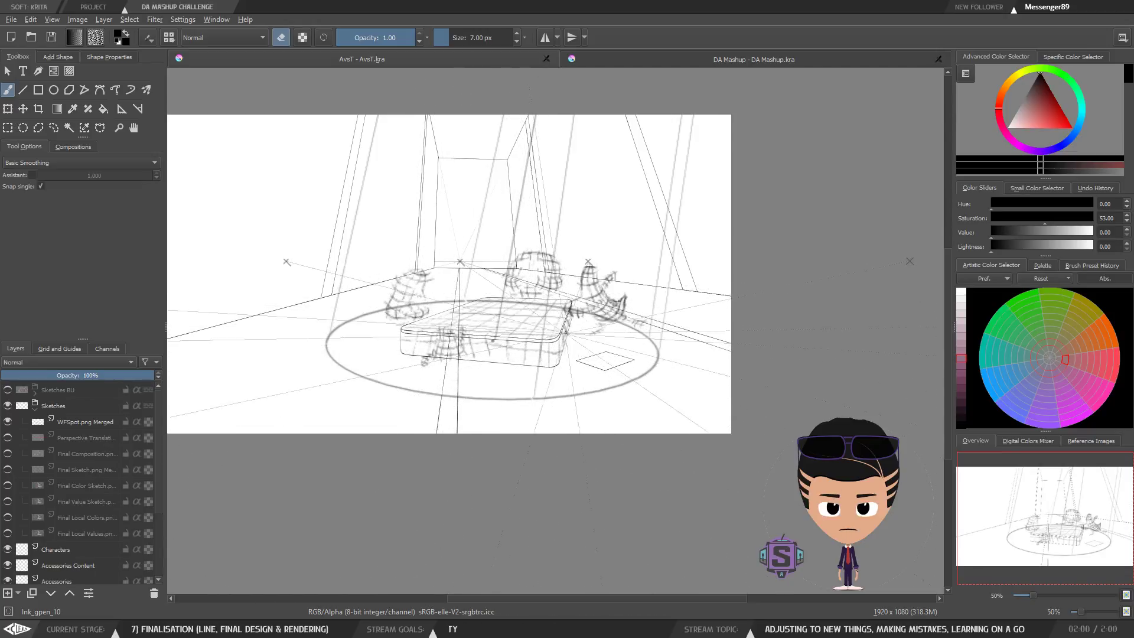
click(7, 421)
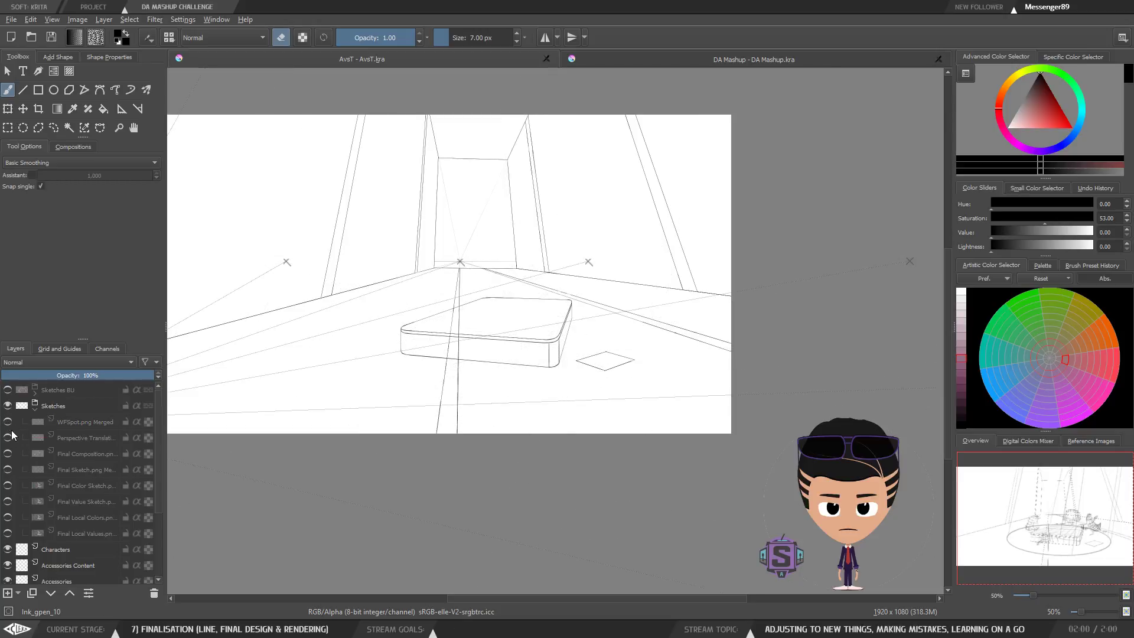
Check the Final Composition layer once more, hide it, and show the Final Sketch layer over the line art.
click(8, 453)
click(7, 453)
click(8, 469)
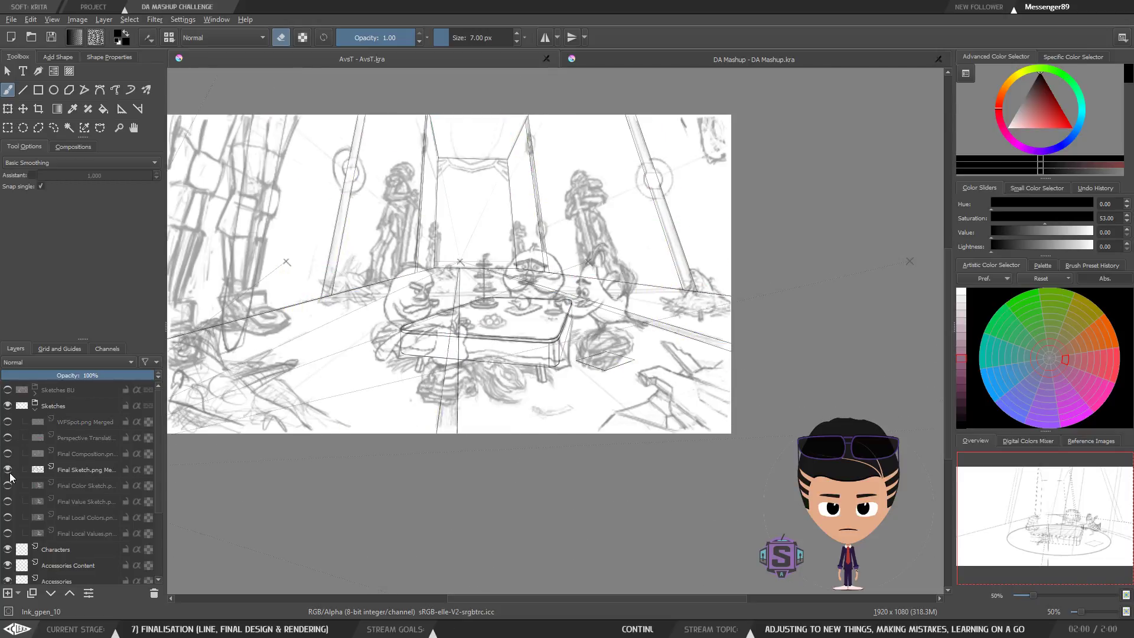
Examine the sketched table, tablecloth and seated birds against the inked table, both up close and within the whole scene.
scroll(517, 385, up, 4)
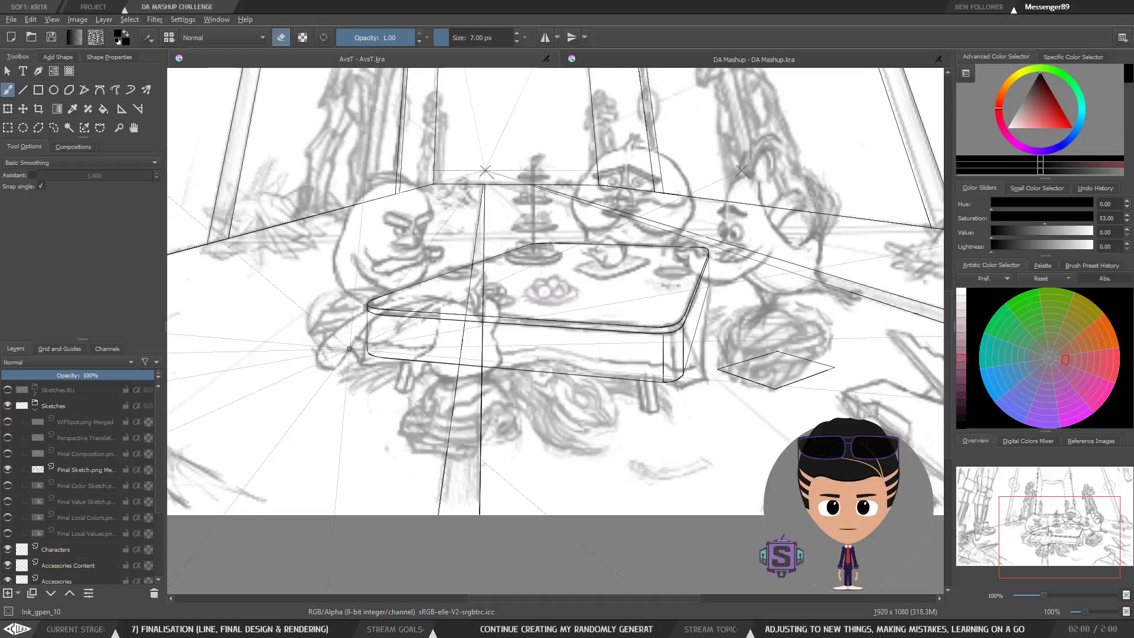
drag(319, 361, 300, 405)
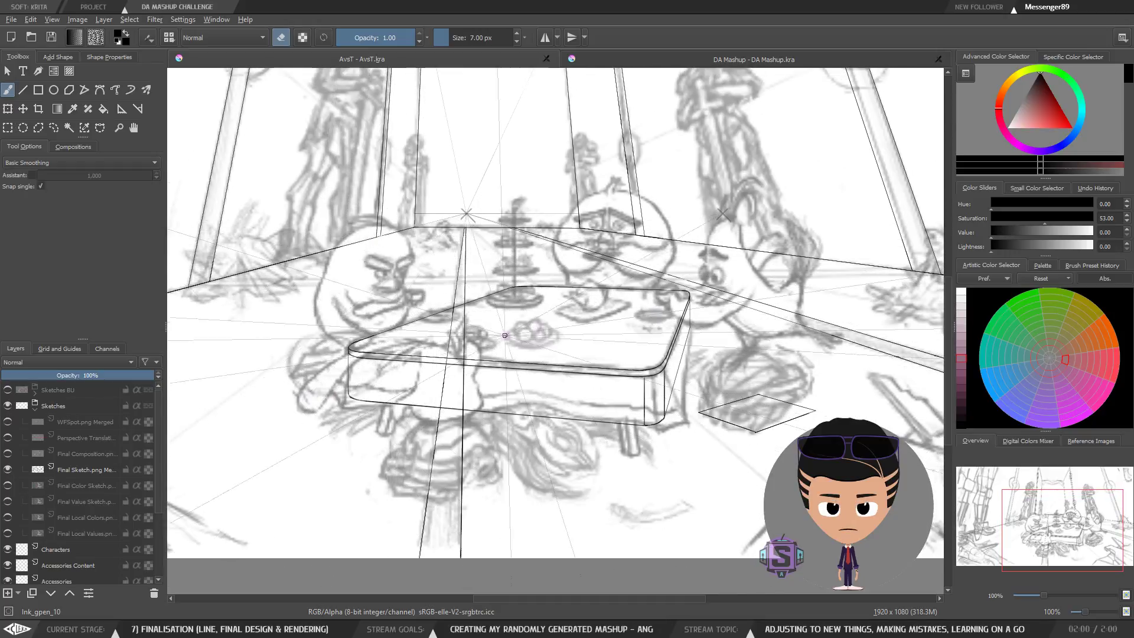
mouse_move(520, 357)
mouse_down()
mouse_move(521, 383)
mouse_move(503, 364)
mouse_up()
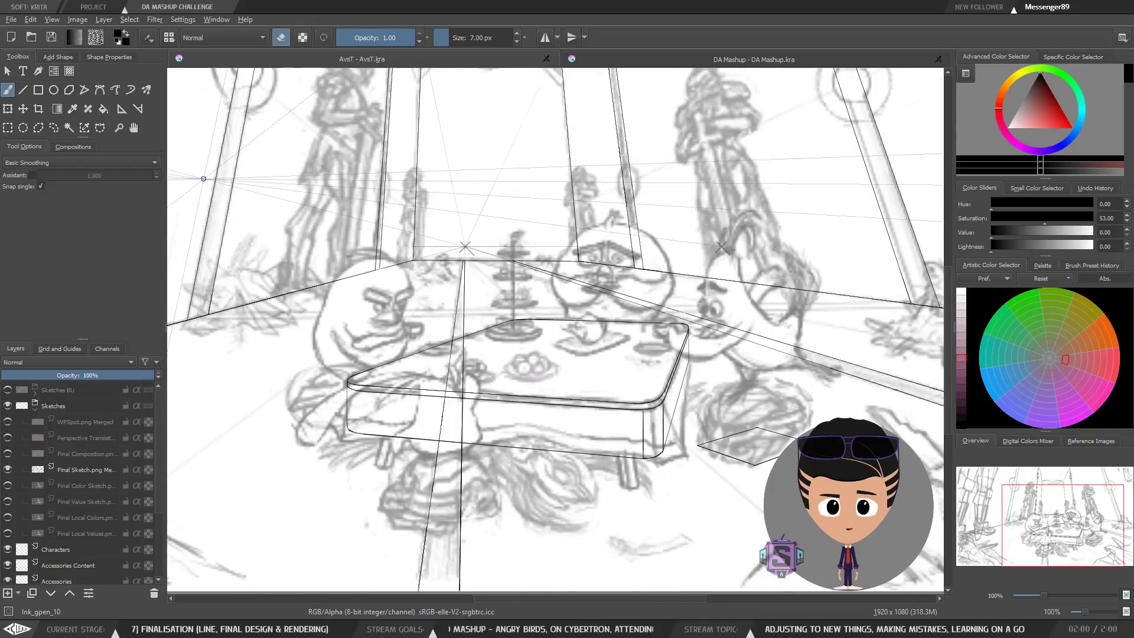
scroll(327, 381, down, 1)
drag(328, 381, 442, 412)
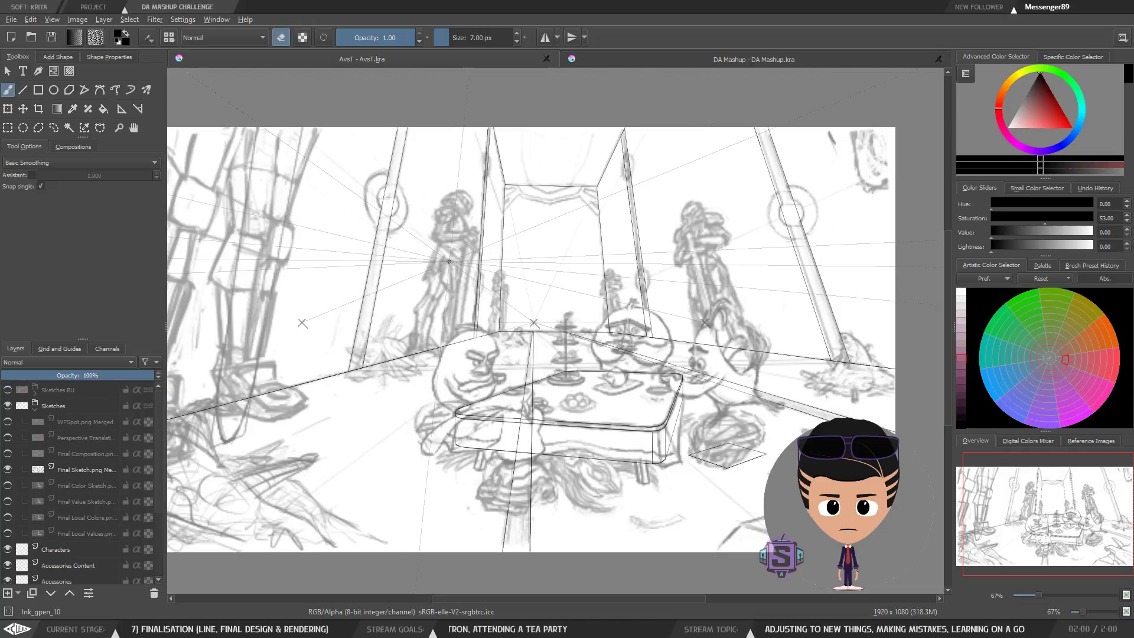
drag(609, 398, 583, 365)
scroll(599, 392, up, 1)
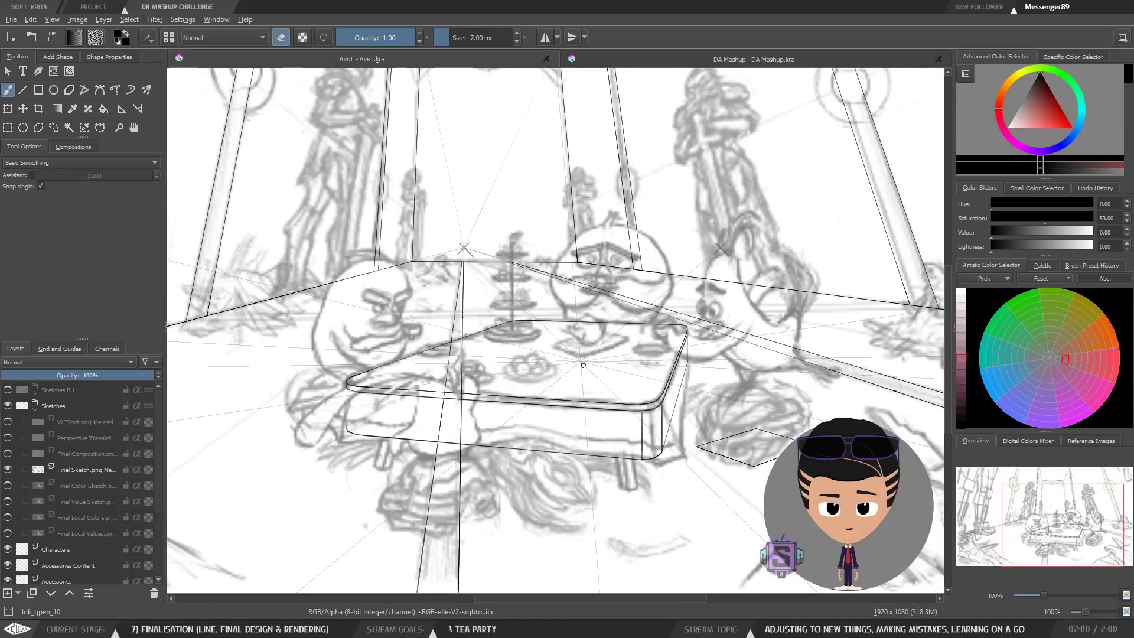
scroll(583, 365, down, 1)
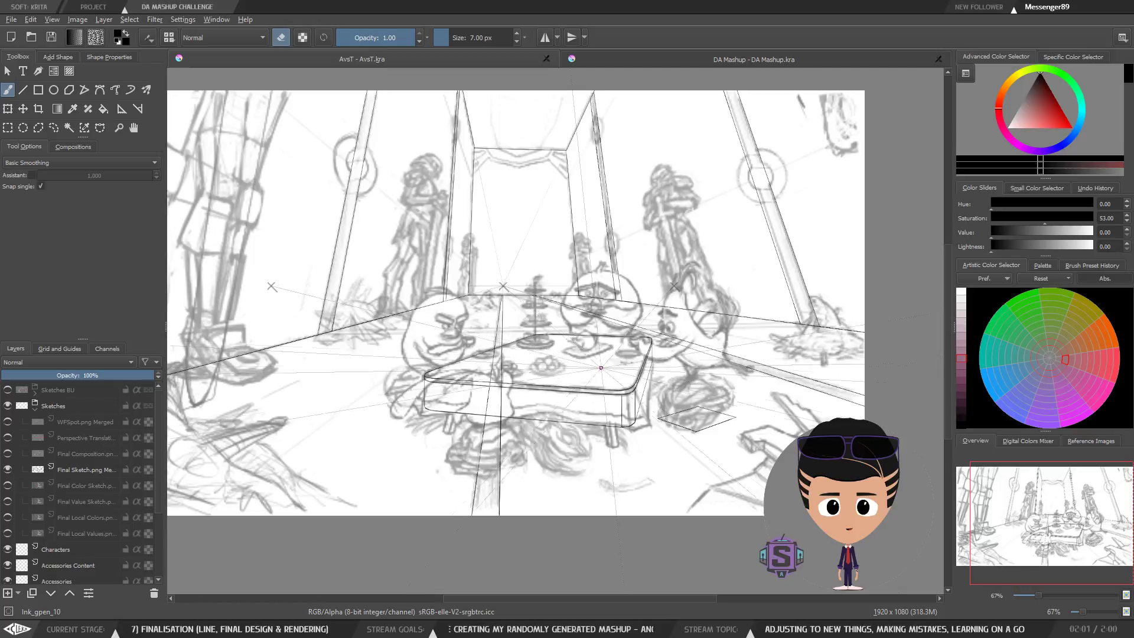
scroll(612, 379, up, 1)
drag(609, 400, 595, 375)
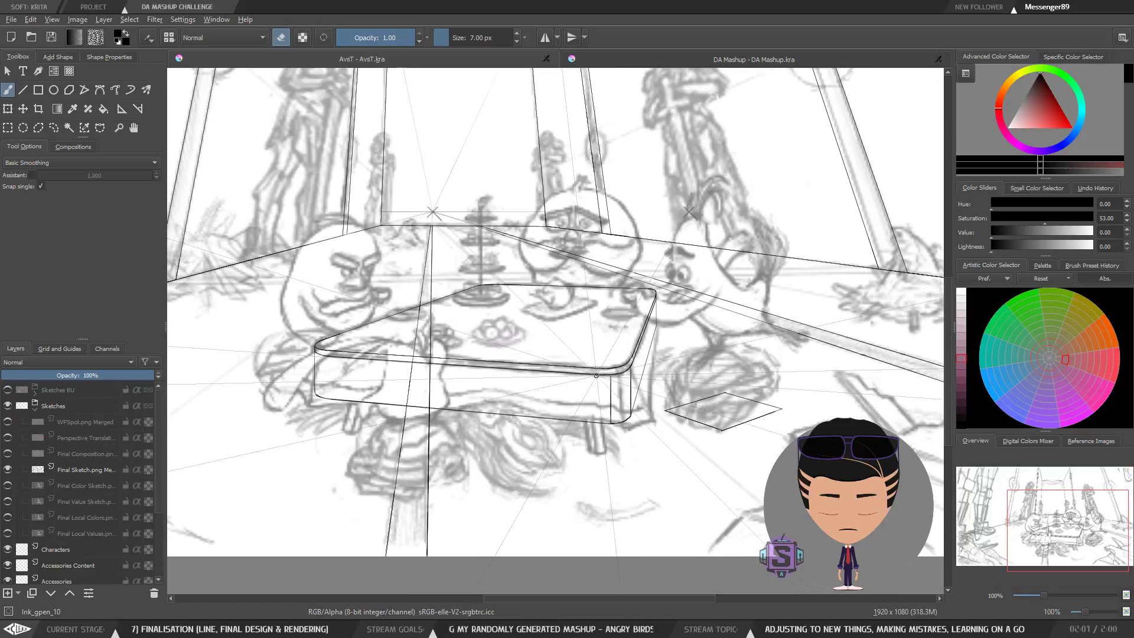
scroll(596, 375, down, 1)
drag(565, 280, 580, 336)
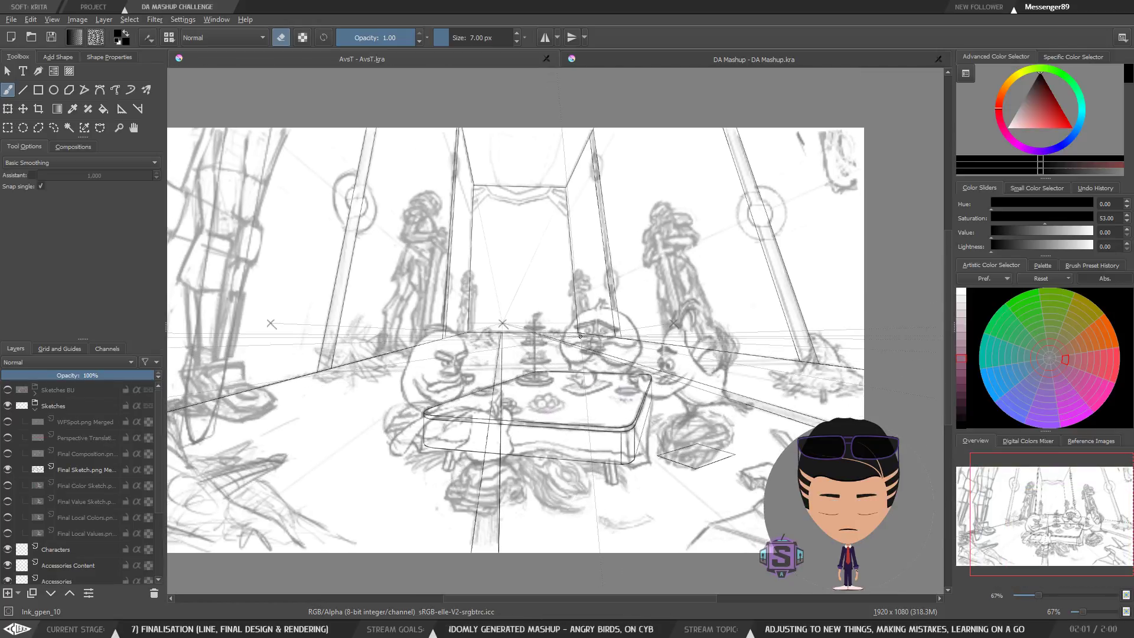
scroll(580, 336, up, 1)
drag(509, 261, 534, 315)
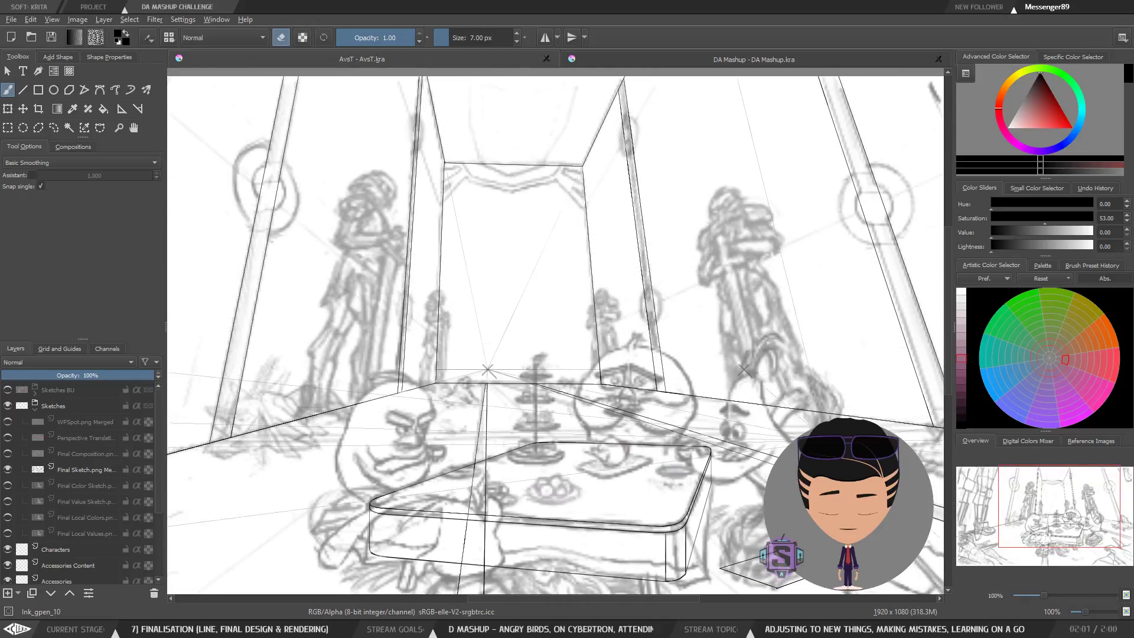
Examine the sketched statue on the right side of the gates up close and in relation to the full composition.
scroll(805, 261, up, 5)
scroll(537, 266, down, 1)
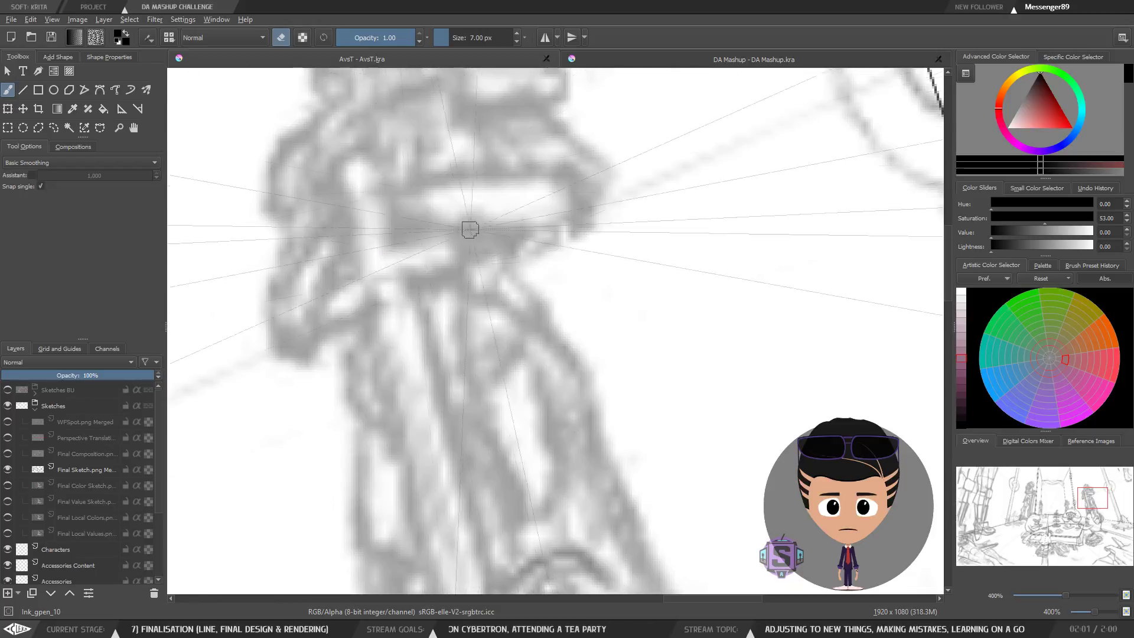
scroll(477, 297, down, 2)
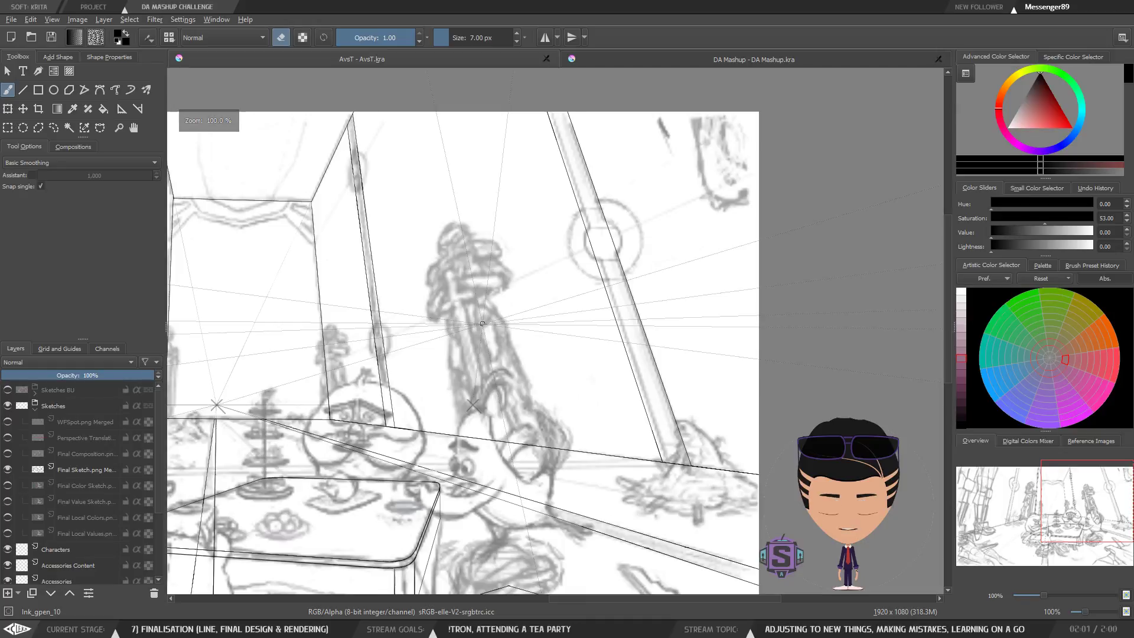
scroll(496, 319, down, 2)
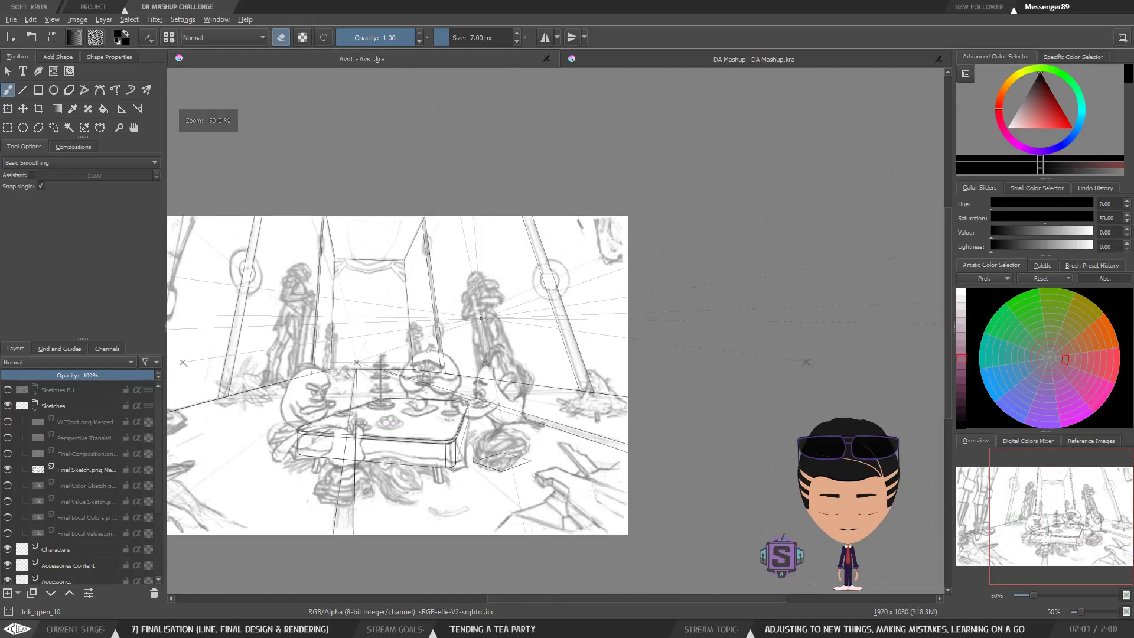
scroll(441, 322, up, 1)
scroll(441, 322, down, 2)
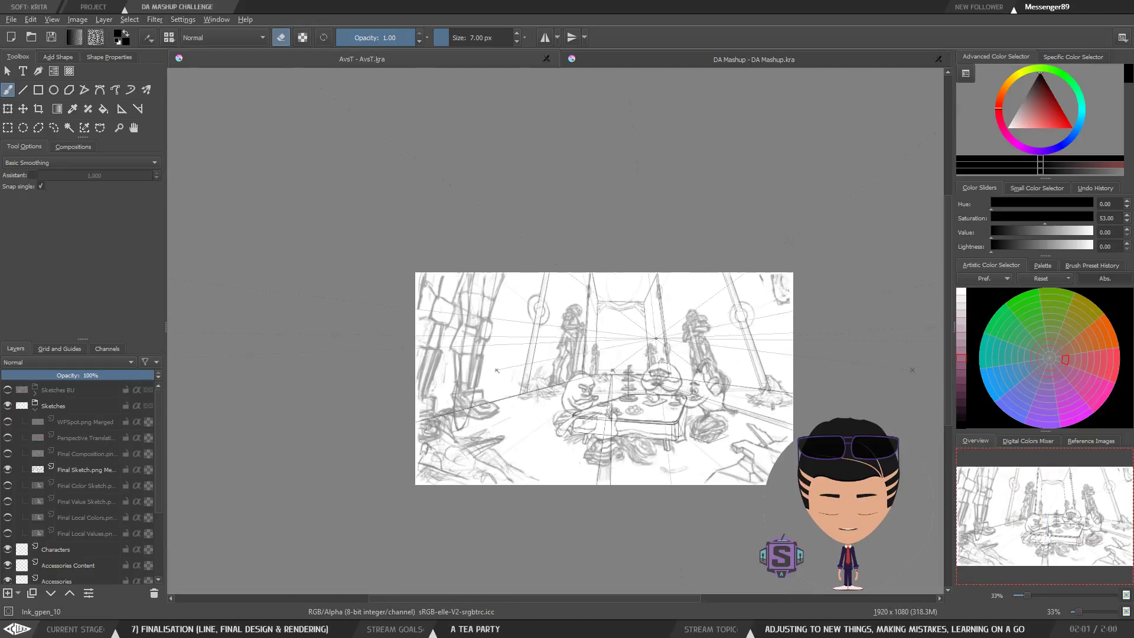
scroll(441, 322, up, 3)
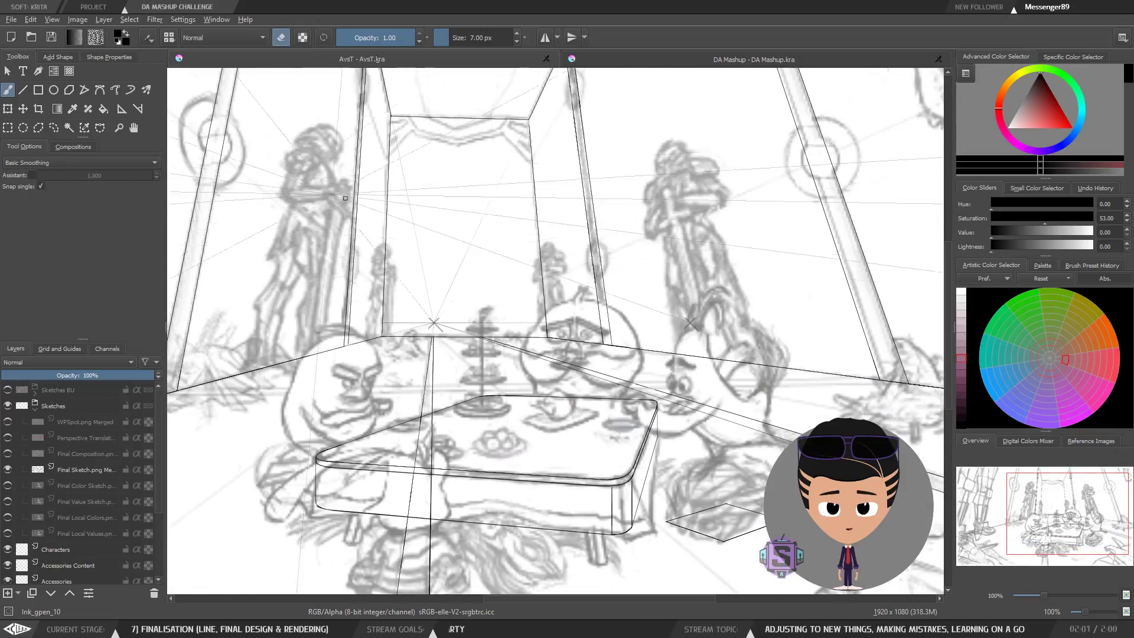
Examine the giant legs and foreground debris on the sketch's left side, and compare them with the full composition.
drag(207, 366, 621, 315)
drag(428, 193, 437, 82)
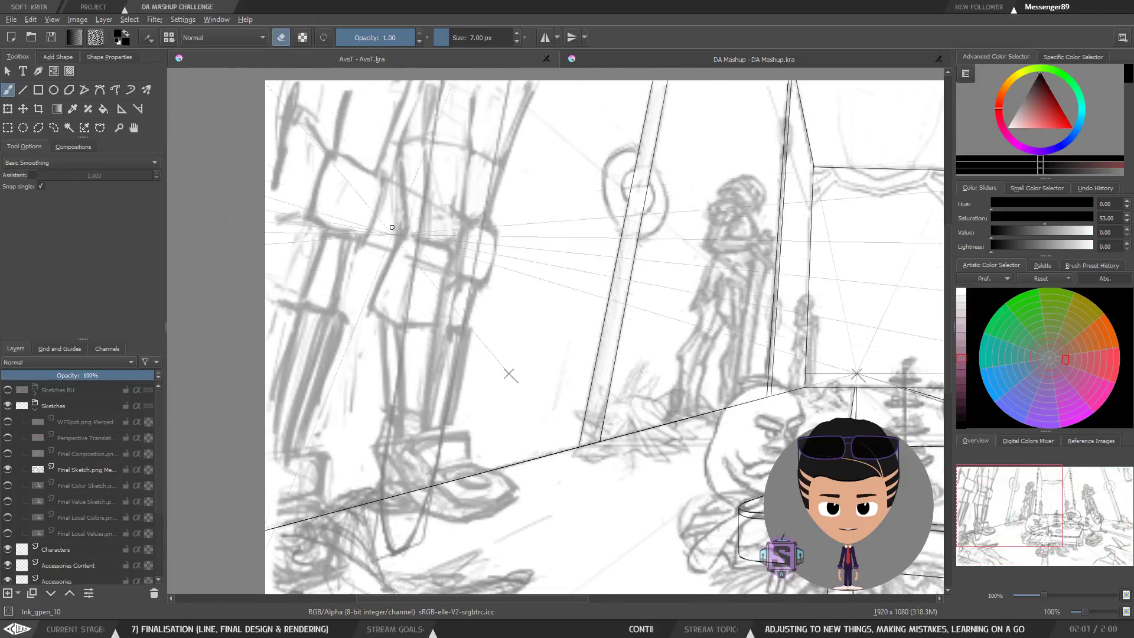
scroll(580, 508, down, 1)
drag(579, 508, 583, 345)
scroll(582, 345, up, 1)
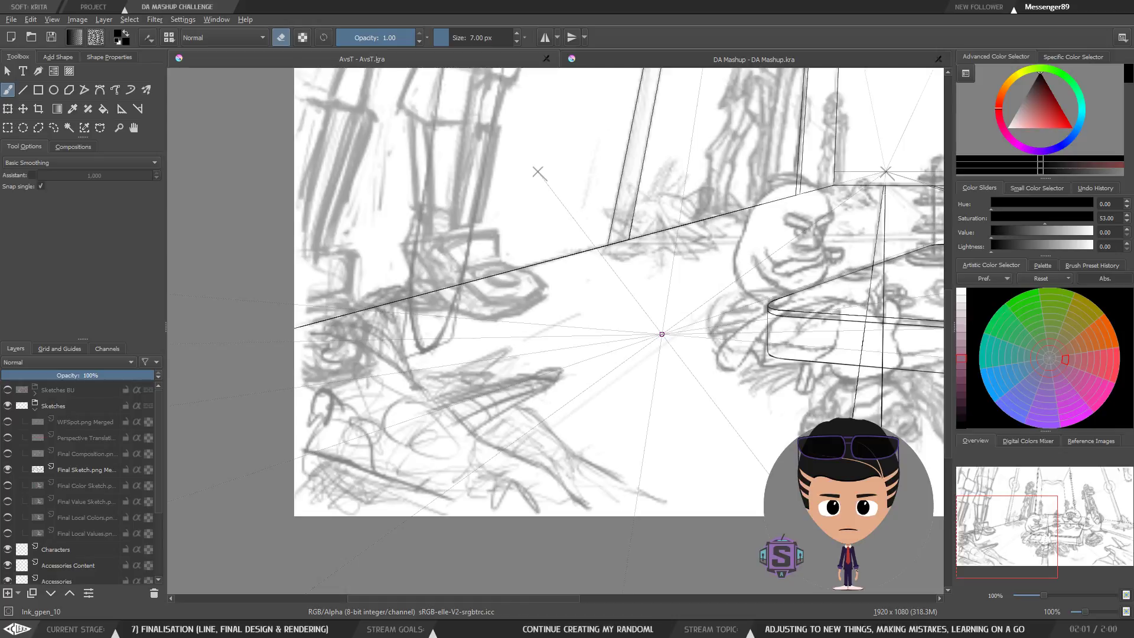
scroll(559, 407, down, 1)
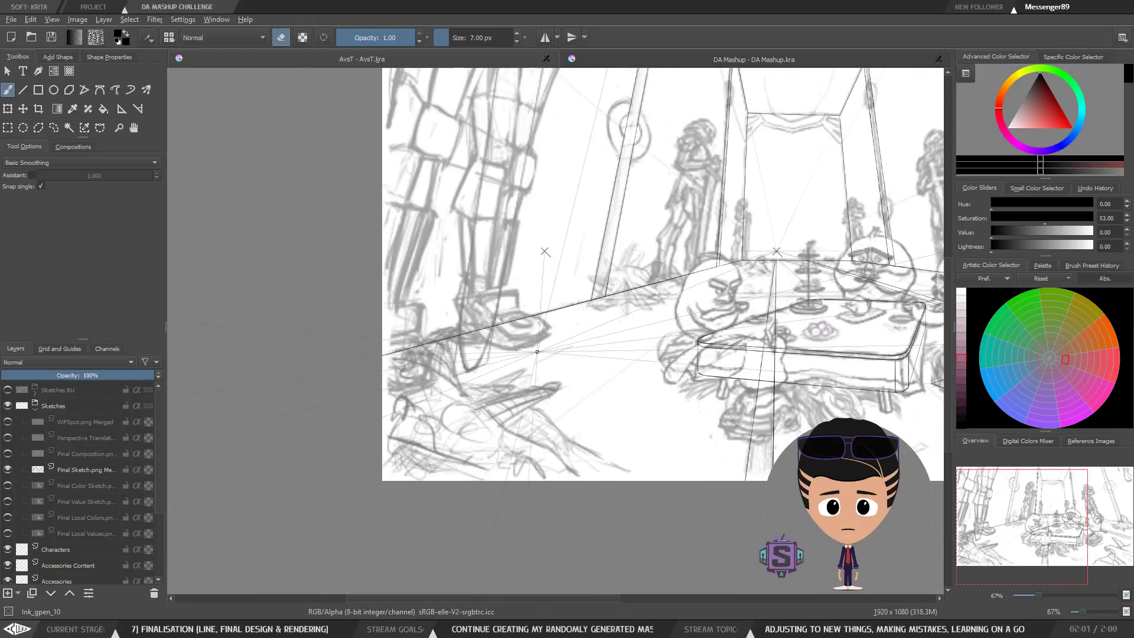
mouse_move(664, 317)
mouse_down()
mouse_move(517, 388)
mouse_move(456, 363)
mouse_up()
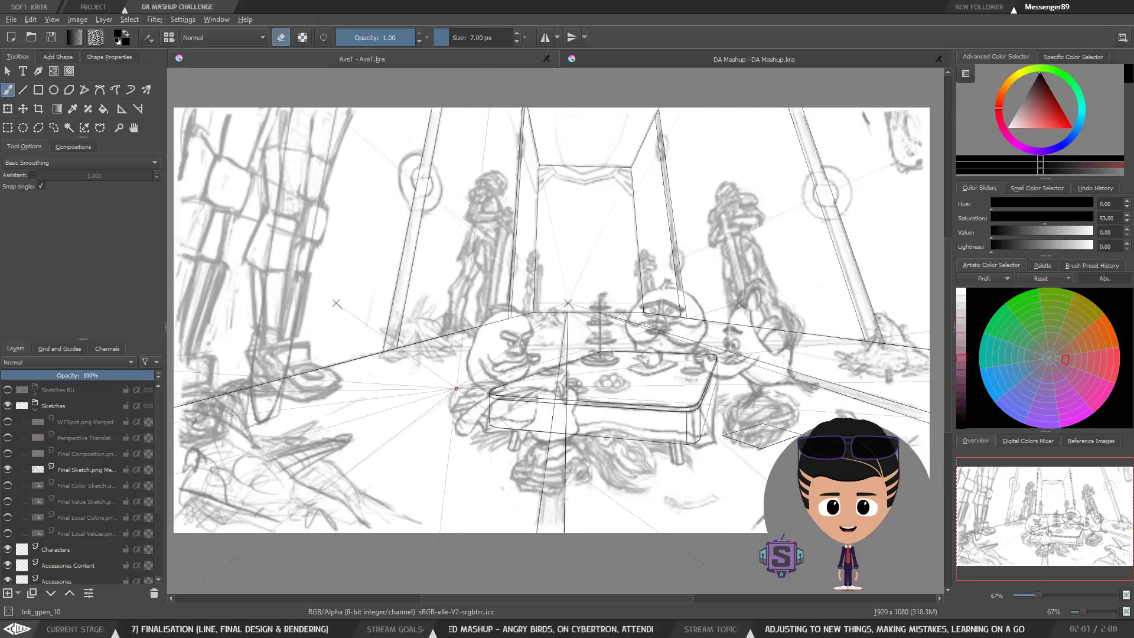
drag(603, 401, 597, 395)
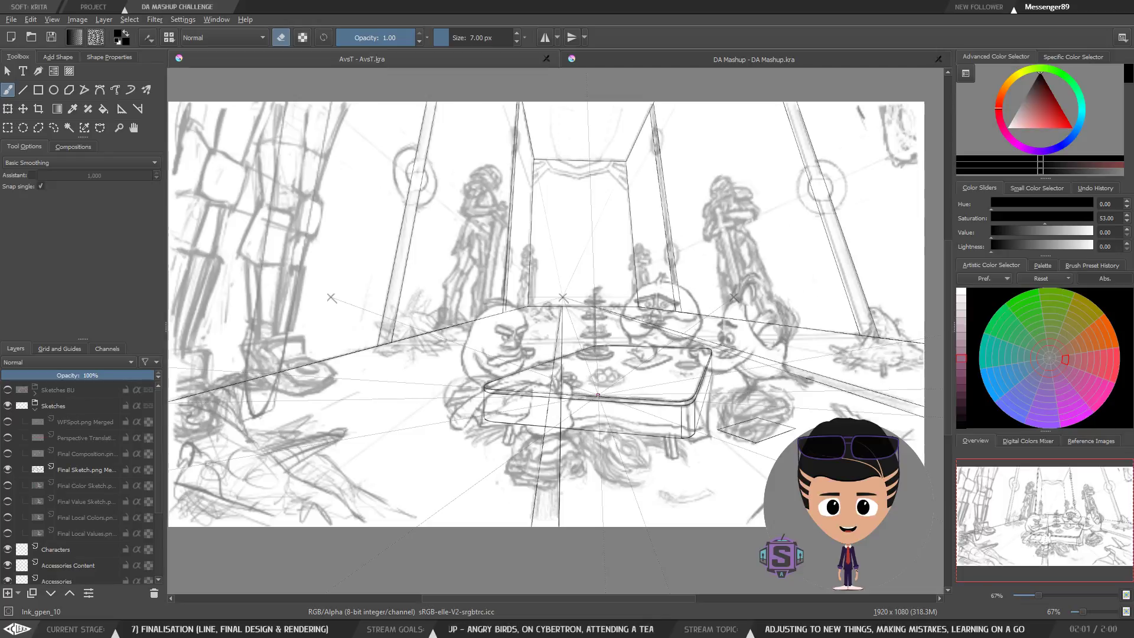
Check the table sketch up close and bring the Pinterest board with tablecloth reference photos over the canvas.
scroll(598, 395, up, 3)
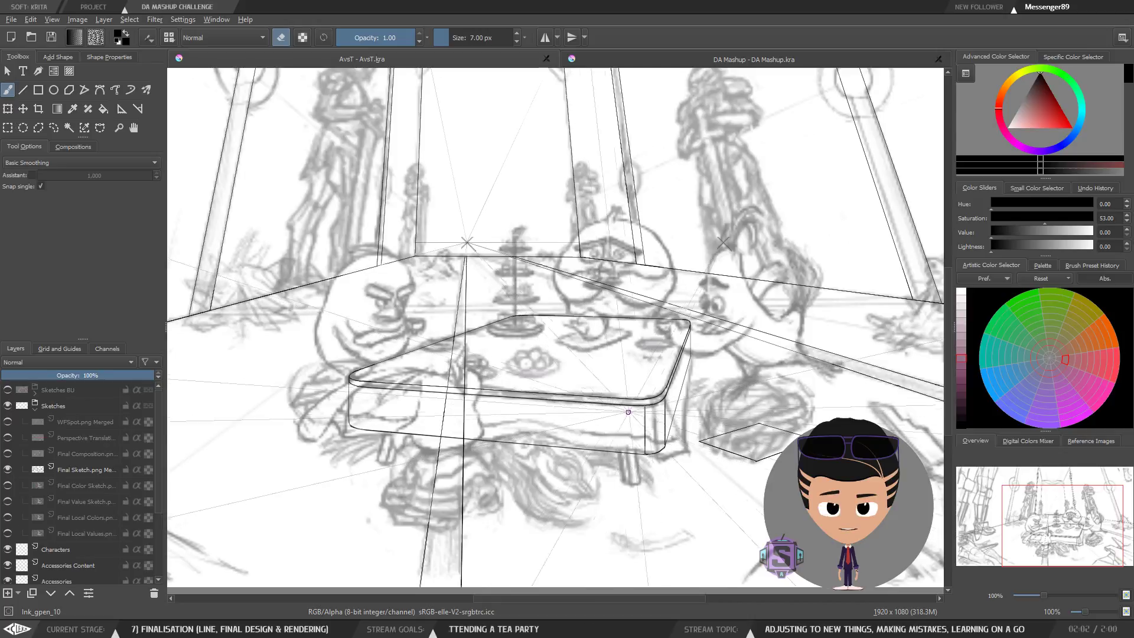
mouse_move(605, 420)
mouse_down()
mouse_move(572, 421)
mouse_move(634, 407)
mouse_up()
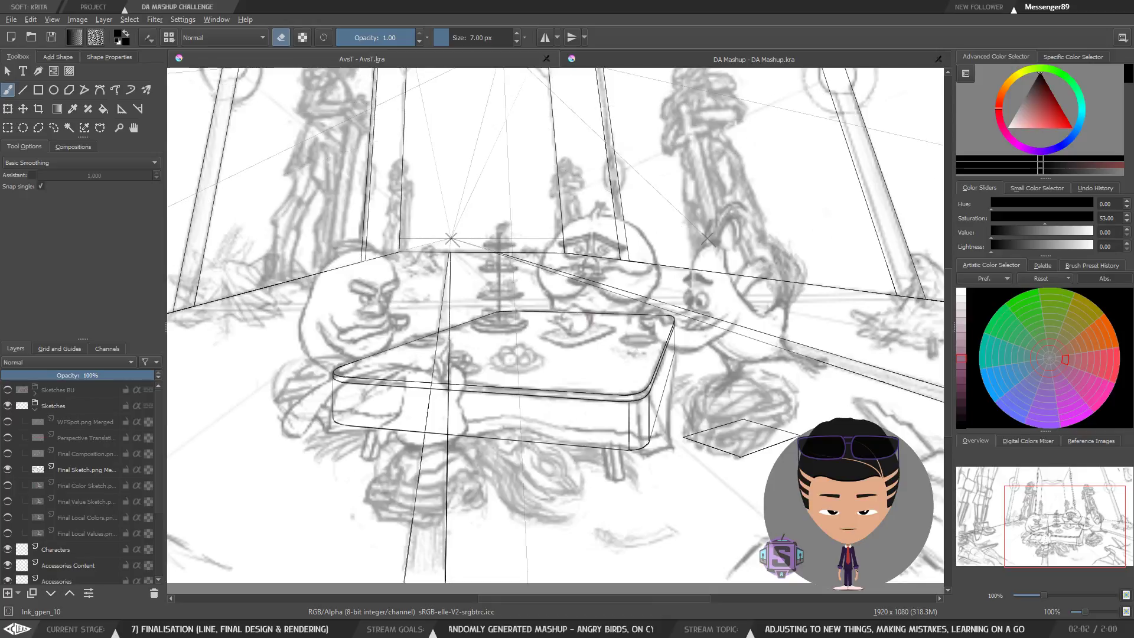
drag(838, 1, 603, 2)
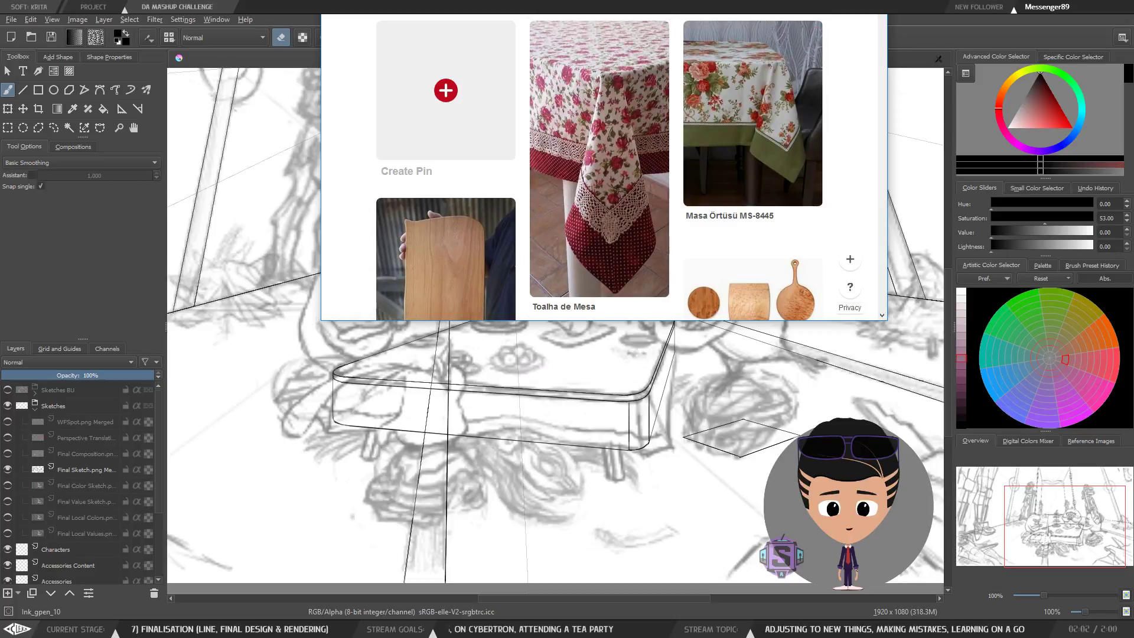
Move the Pinterest reference board off the canvas and examine the inked table over the sketched birds and tableware.
drag(602, 1, 685, 0)
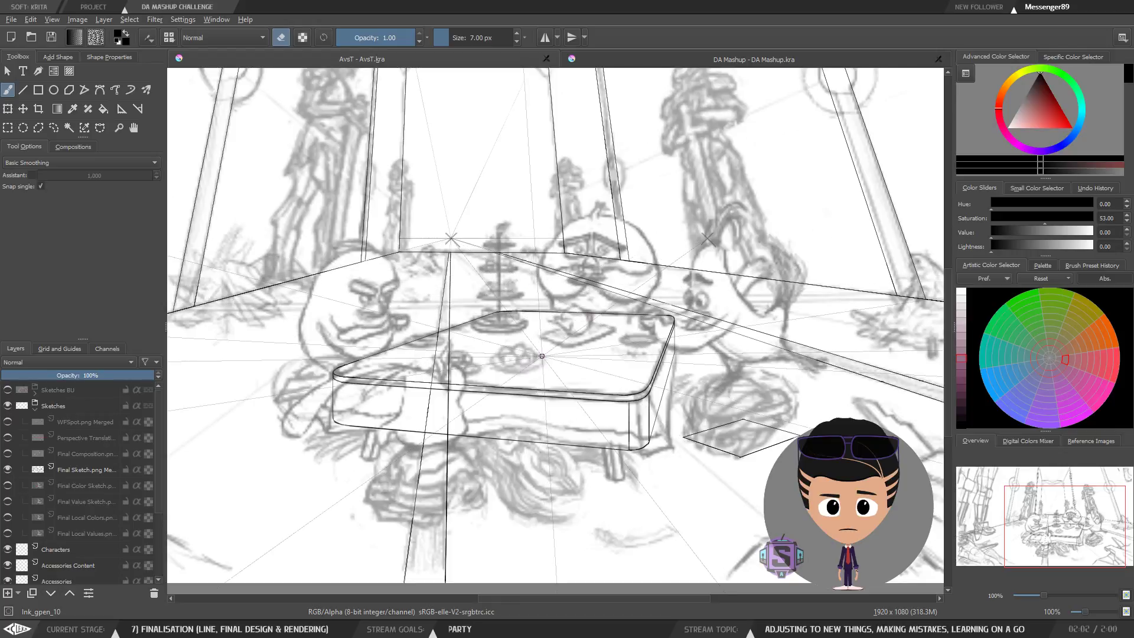
drag(527, 368, 503, 371)
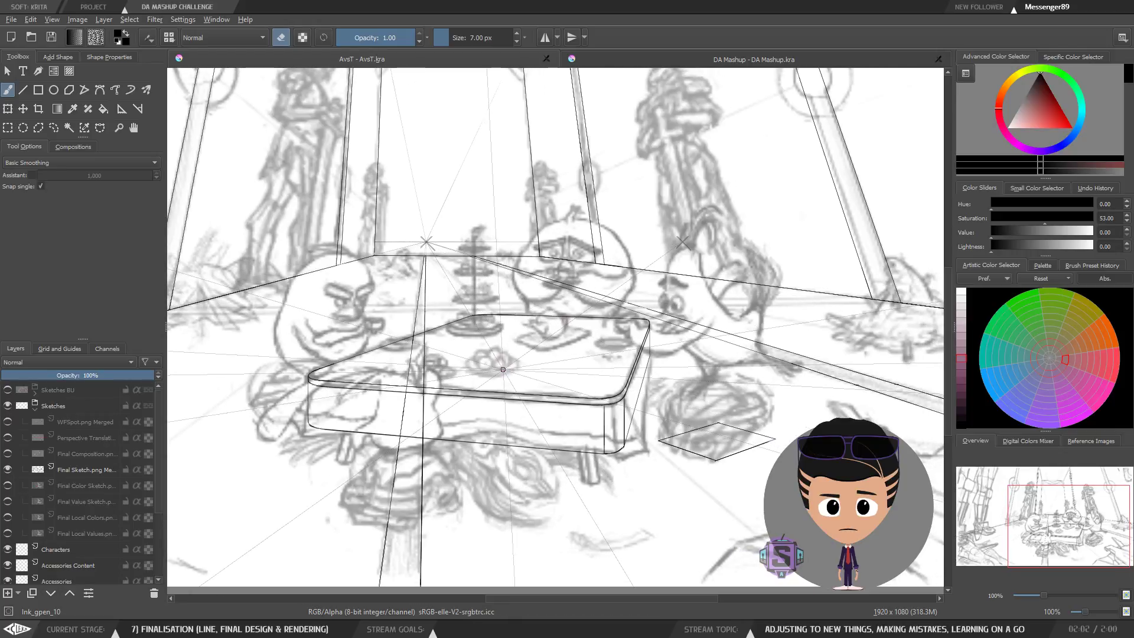
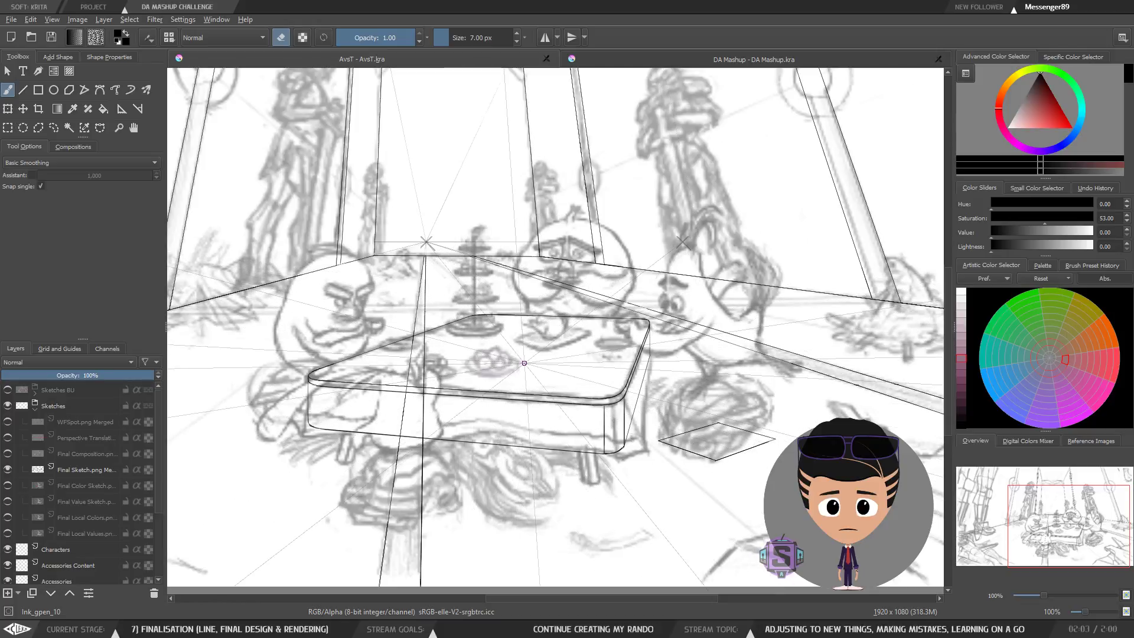
scroll(523, 363, up, 1)
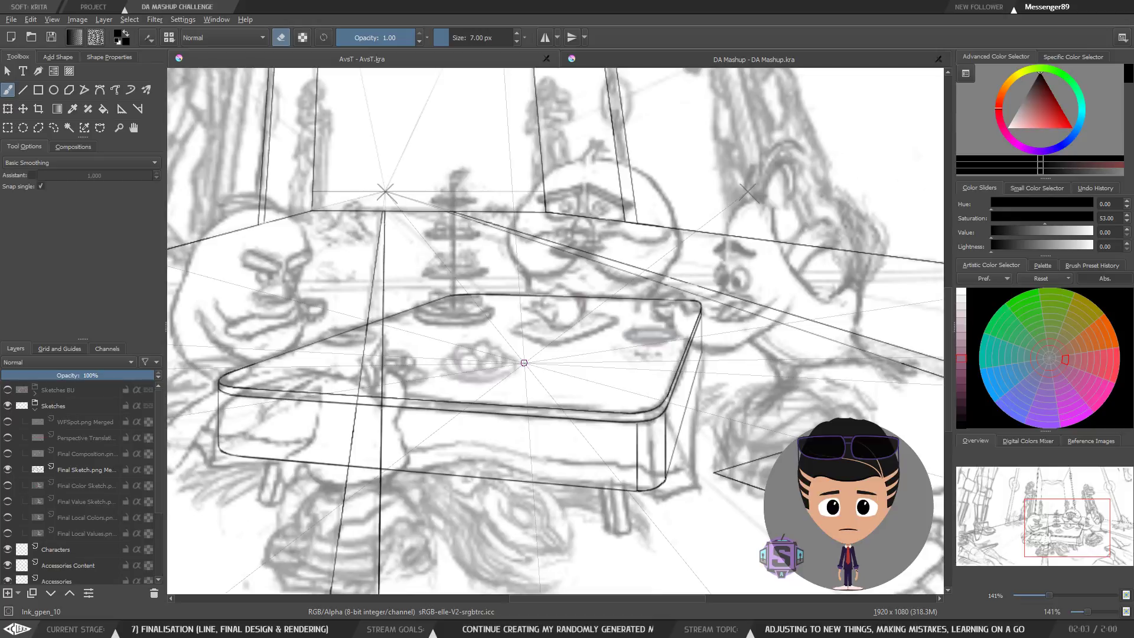
drag(516, 345, 565, 380)
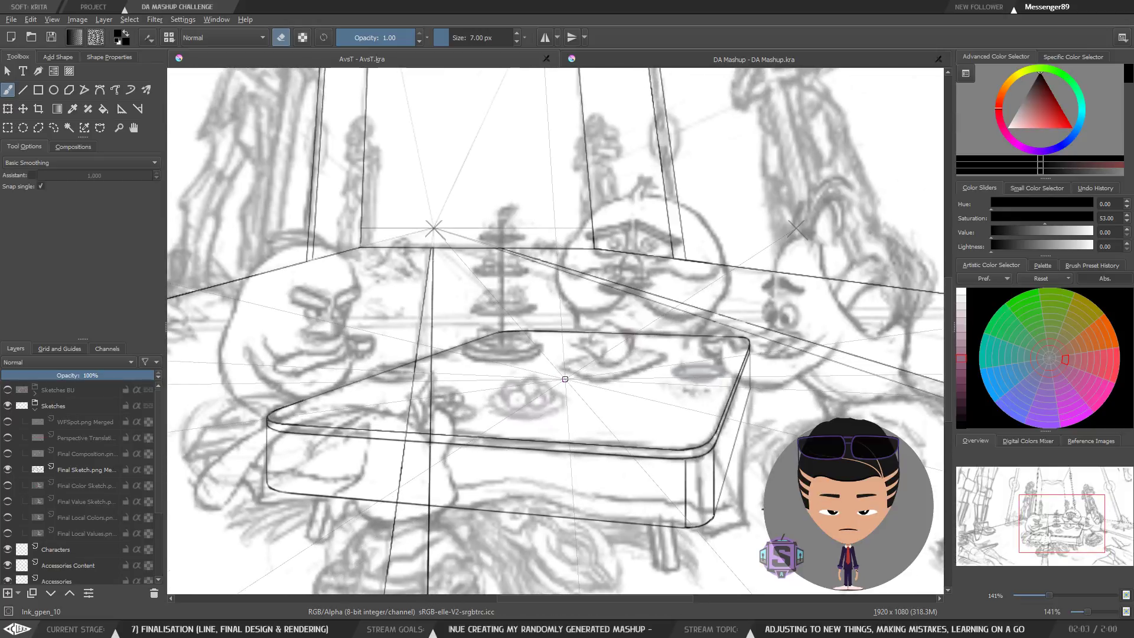
scroll(565, 378, down, 1)
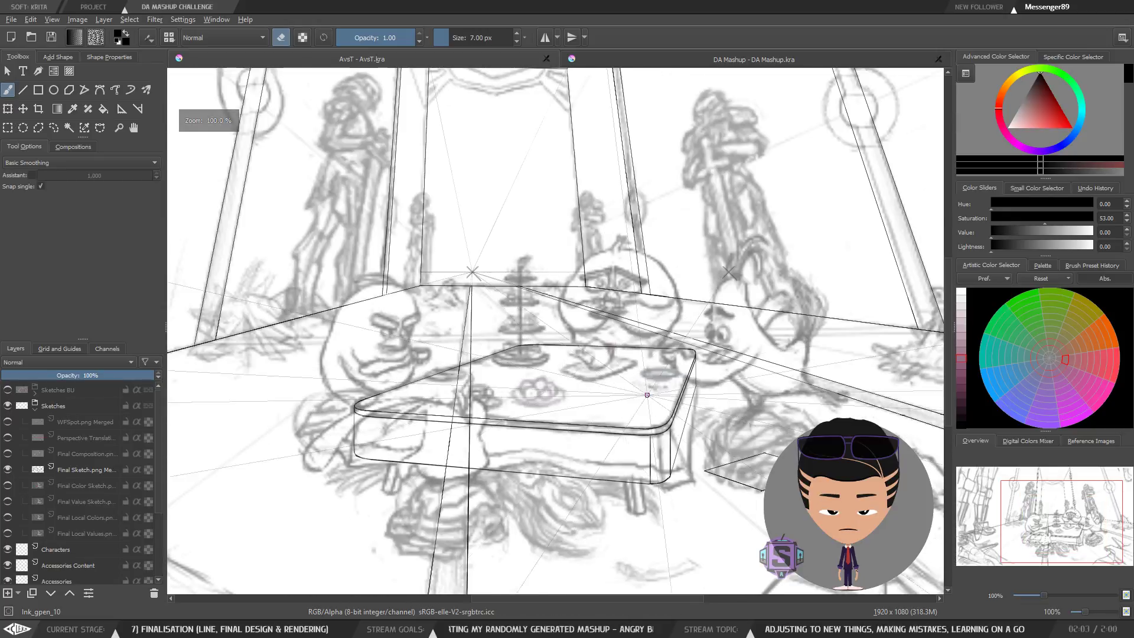